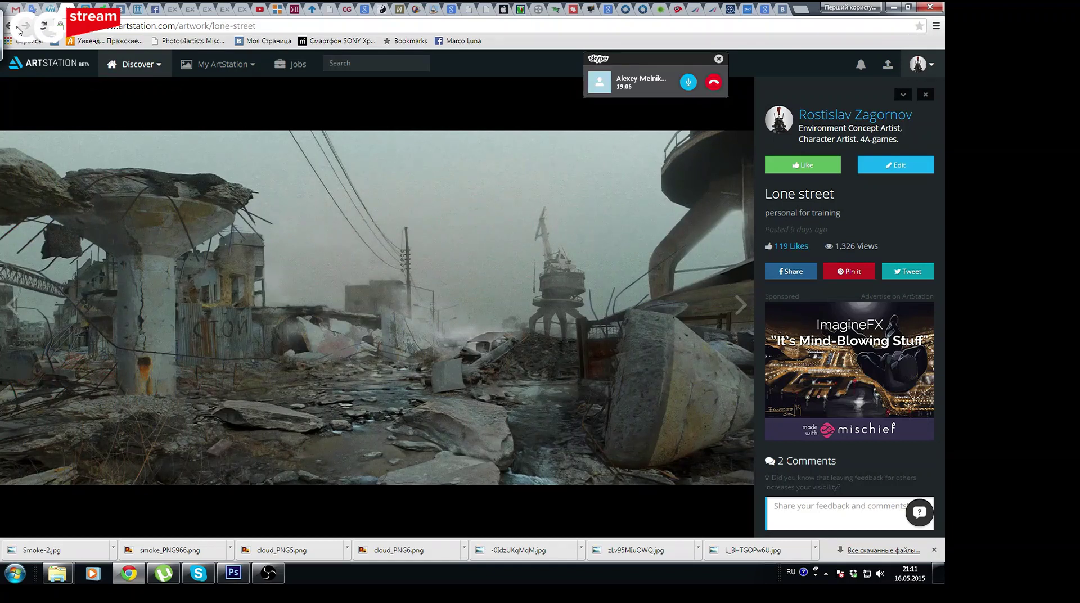
Return to the artist's ArtStation gallery, then bring up the matte painting document in Photoshop
{"action": "left_click", "coordinate": [18, 28]}
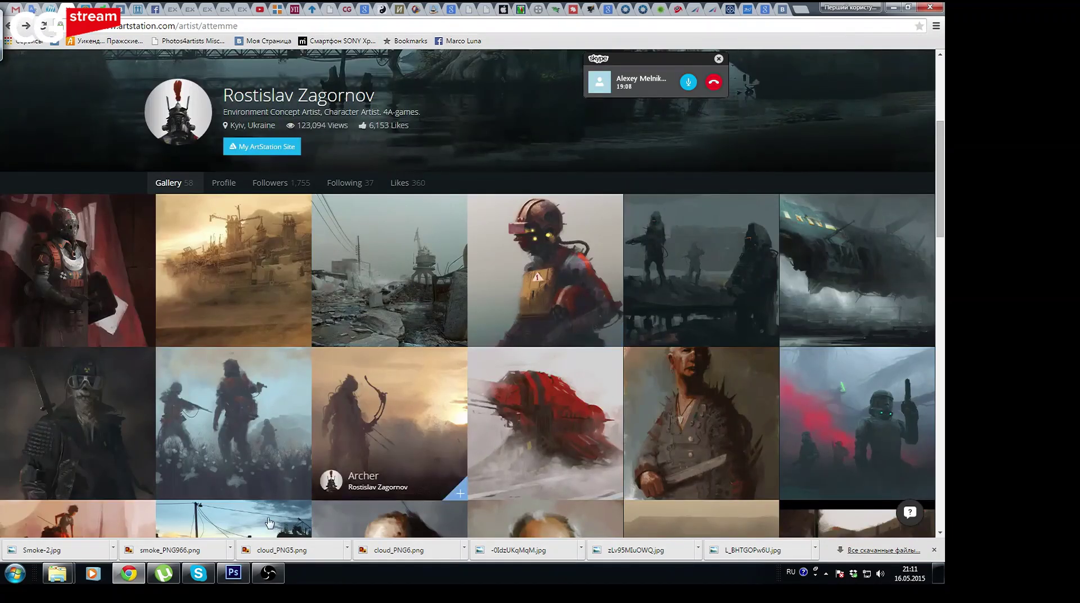
{"action": "left_click", "coordinate": [234, 572]}
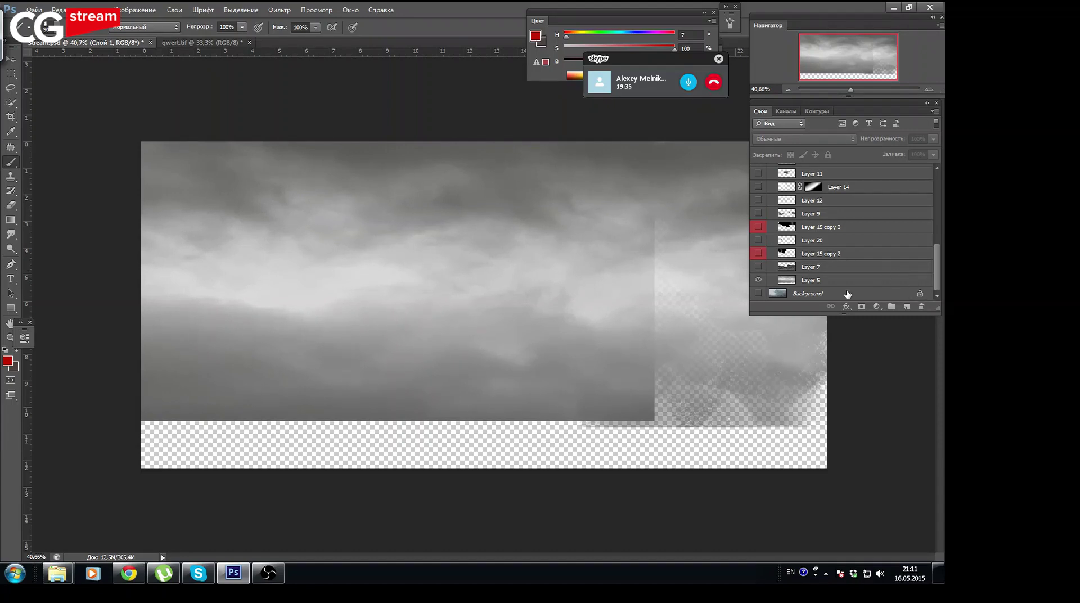
Show the rocky landscape layer and the Layer 9 cliff wall, briefly previewing Layer 20
{"action": "left_click", "coordinate": [758, 267]}
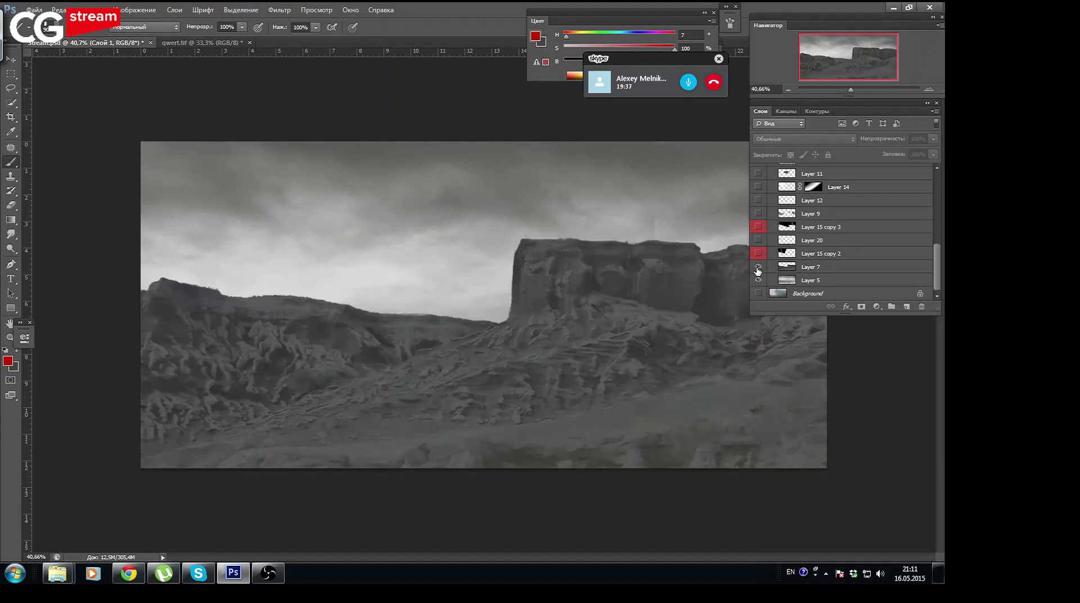
{"action": "left_click", "coordinate": [759, 268]}
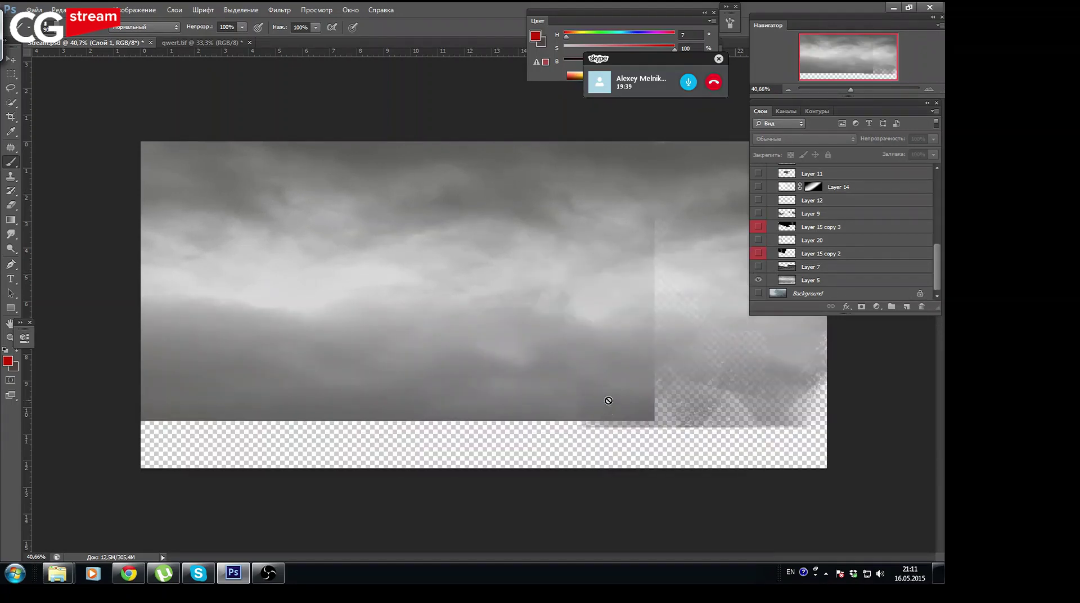
{"action": "left_click", "coordinate": [759, 268]}
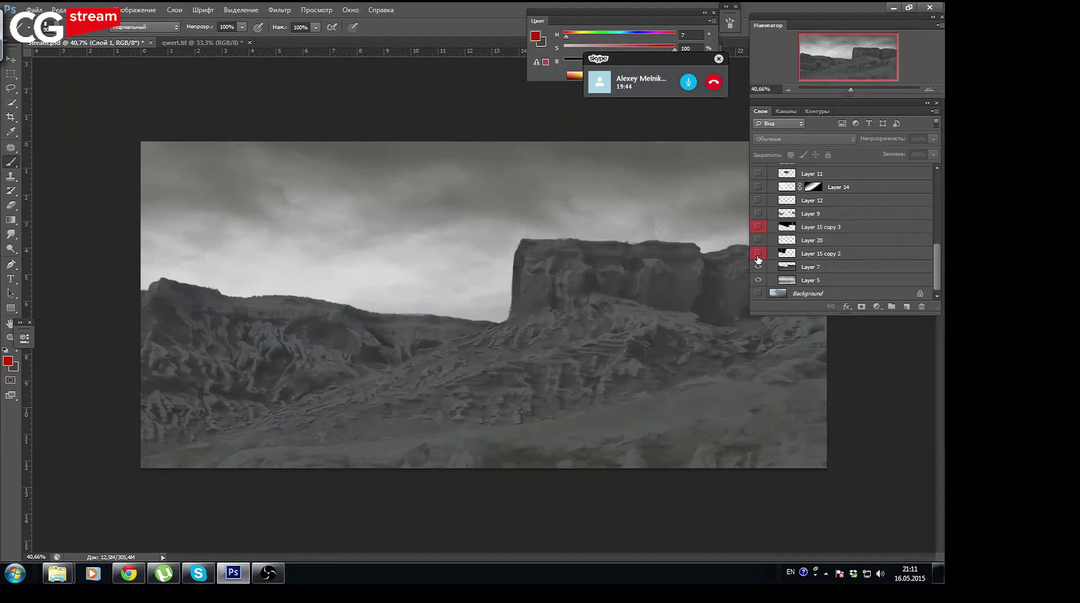
{"action": "left_click", "coordinate": [759, 242]}
{"action": "left_click", "coordinate": [758, 214]}
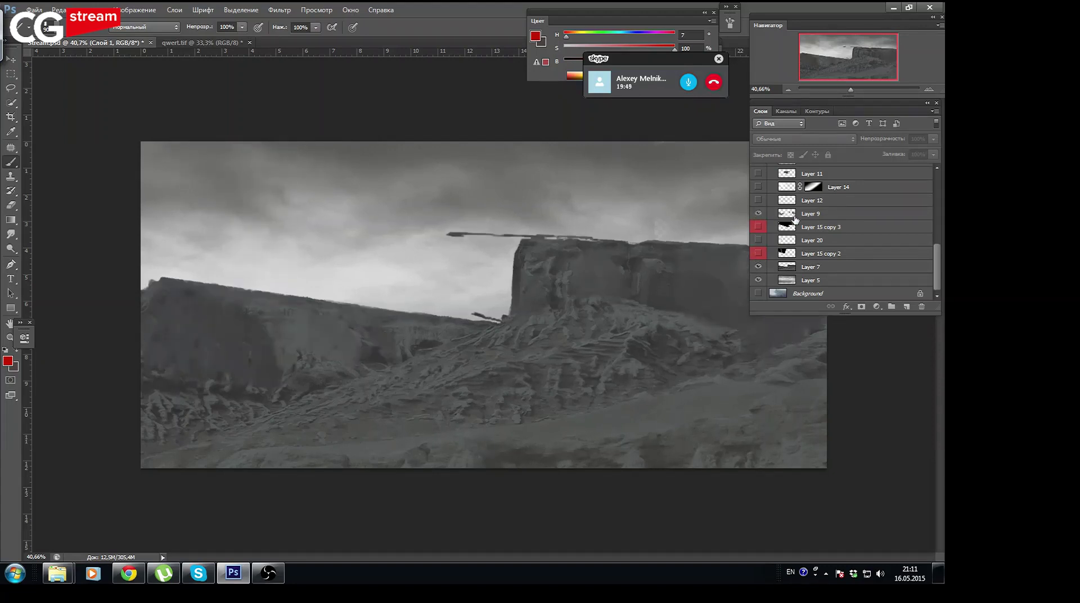
{"action": "scroll", "coordinate": [937, 257], "scroll_direction": "up", "scroll_amount": 3}
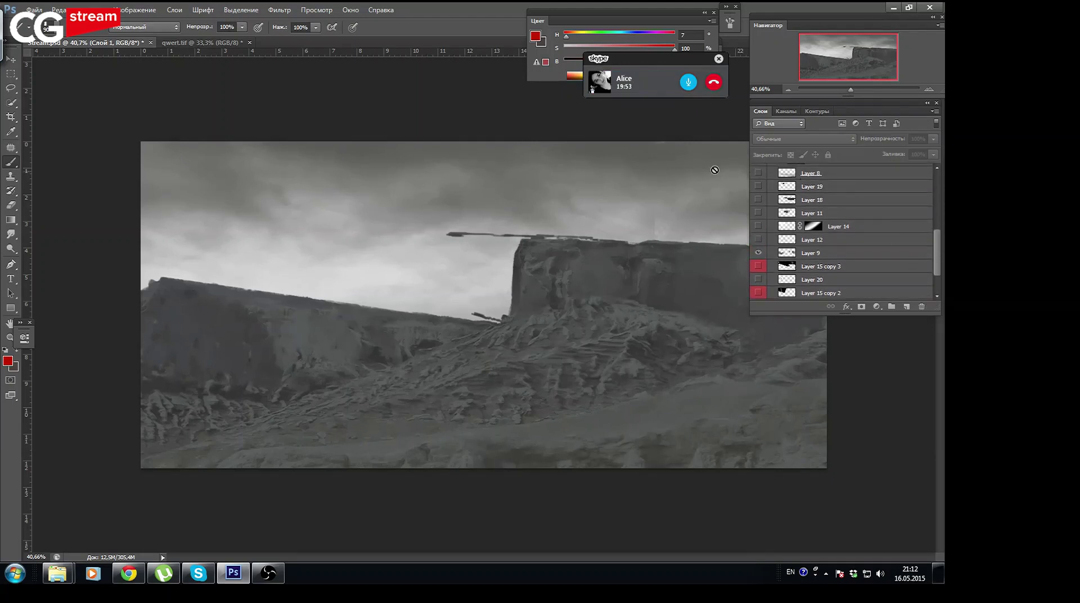
Show the large stone slab overhang, previewing then hiding the haze and Layer 18 rock texture
{"action": "left_click", "coordinate": [758, 240]}
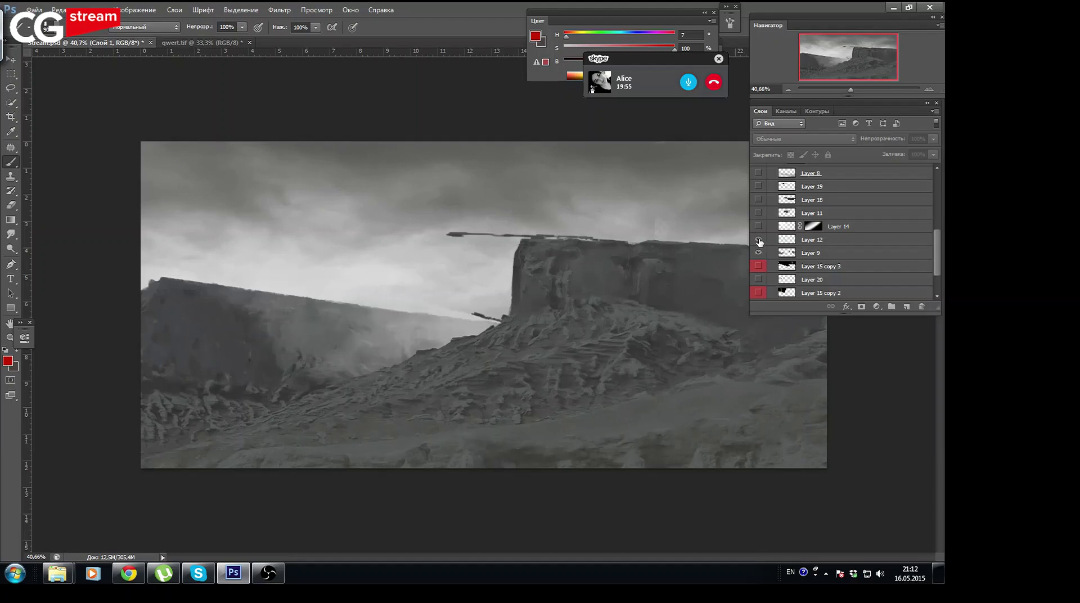
{"action": "left_click", "coordinate": [758, 240]}
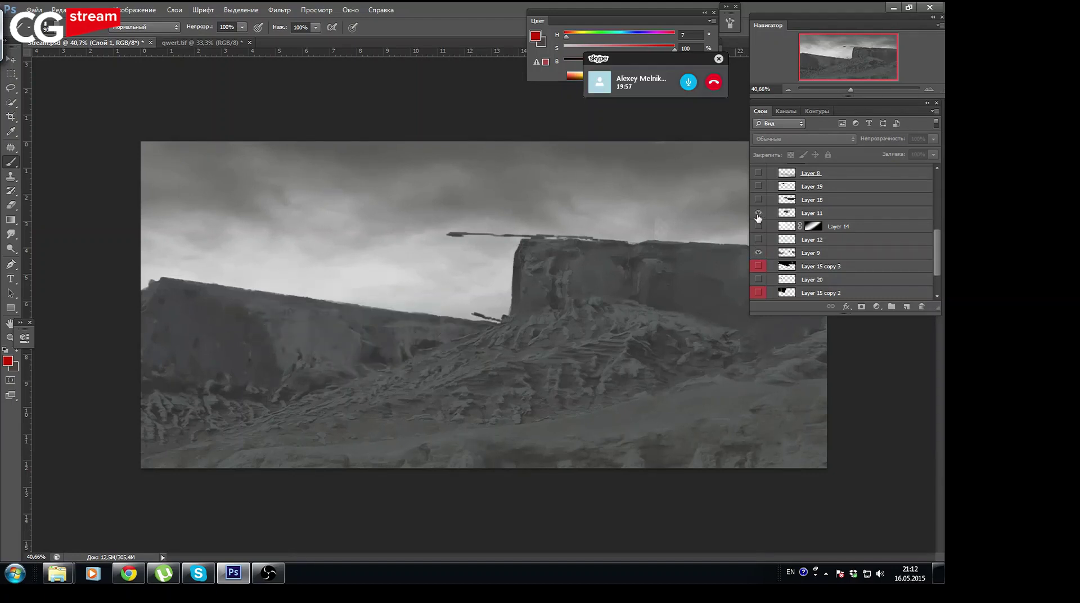
{"action": "left_click", "coordinate": [757, 214]}
{"action": "left_click", "coordinate": [758, 200]}
{"action": "left_click", "coordinate": [758, 200]}
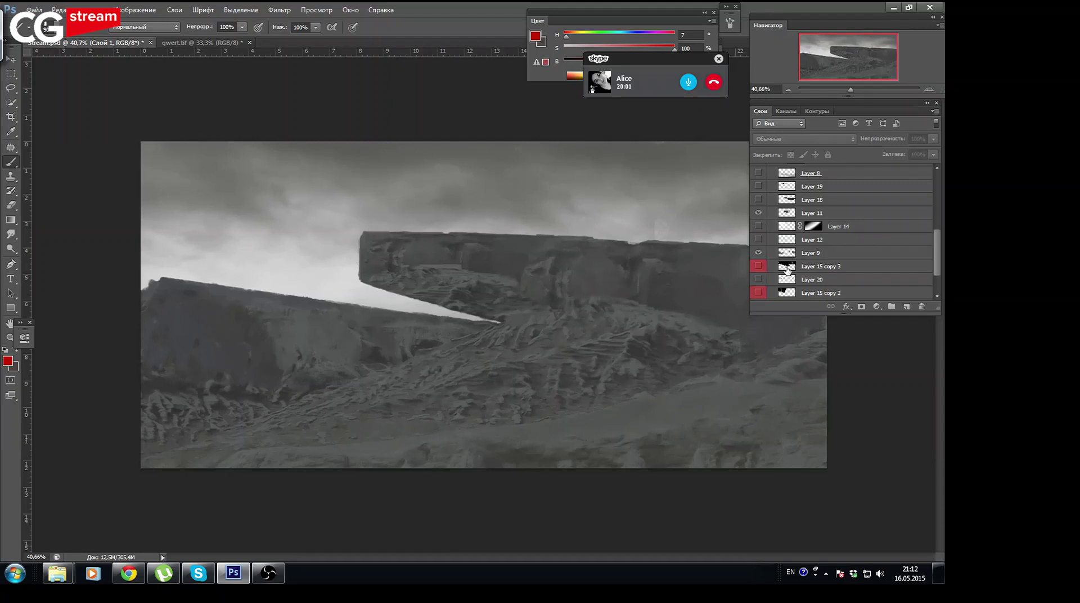
{"action": "left_click", "coordinate": [757, 280]}
Turn on the Background layer after briefly previewing the Layer 15 copy 3 lightning
{"action": "left_click", "coordinate": [758, 267]}
{"action": "left_click", "coordinate": [758, 267]}
{"action": "left_click_drag", "start_coordinate": [939, 245], "coordinate": [938, 269]}
{"action": "left_click", "coordinate": [758, 293]}
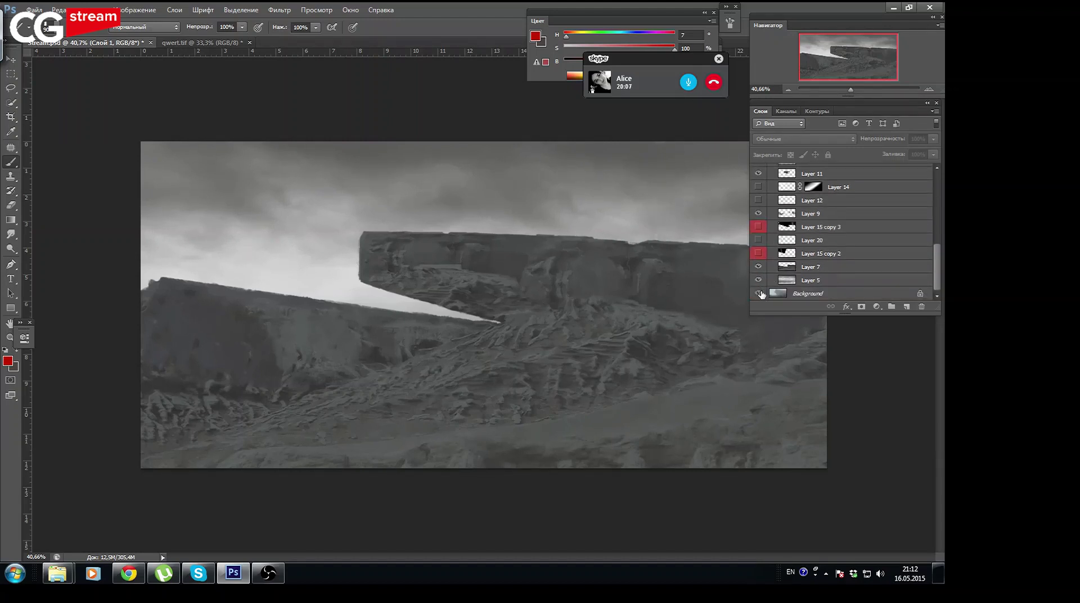
{"action": "left_click_drag", "start_coordinate": [940, 263], "coordinate": [939, 255]}
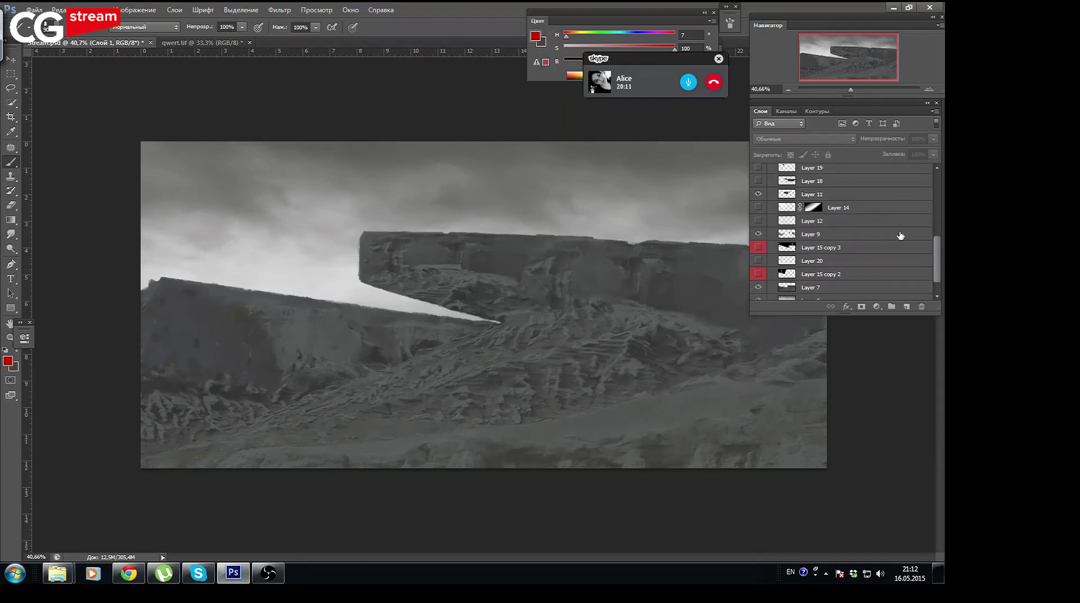
{"action": "left_click_drag", "start_coordinate": [940, 252], "coordinate": [940, 243]}
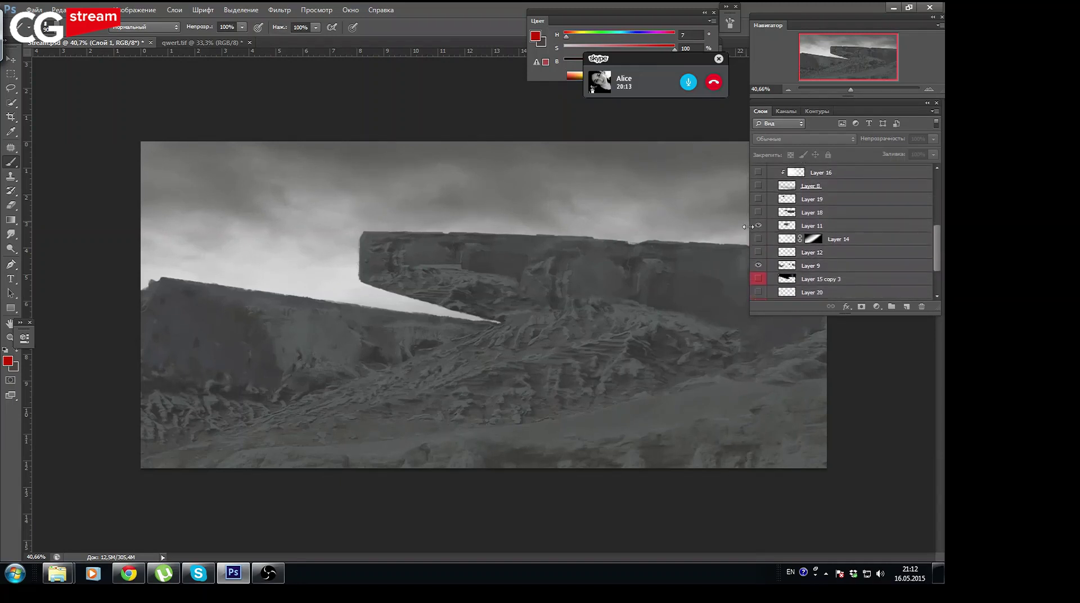
Preview Layer 14 and Layer 12 against the rocks, then hide both again
{"action": "left_click", "coordinate": [758, 239]}
{"action": "left_click", "coordinate": [758, 239]}
{"action": "left_click", "coordinate": [758, 252]}
{"action": "left_click", "coordinate": [757, 253]}
Rename Layer 14 to LIGHT
{"action": "left_click", "coordinate": [835, 240]}
{"action": "double_click", "coordinate": [843, 240]}
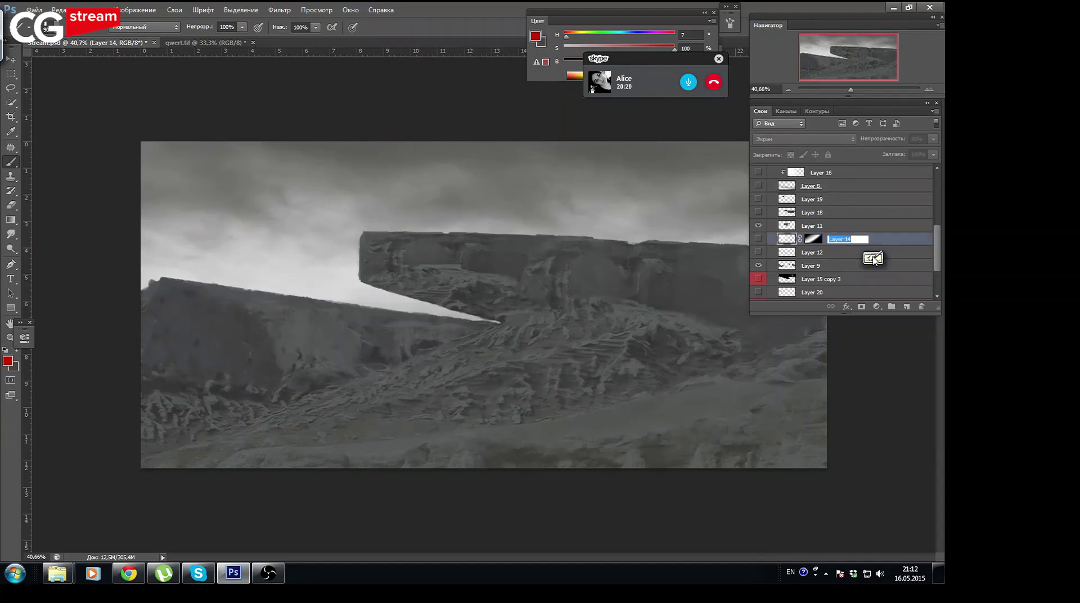
{"action": "type", "text": "LIGHT"}
{"action": "key", "text": "Return"}
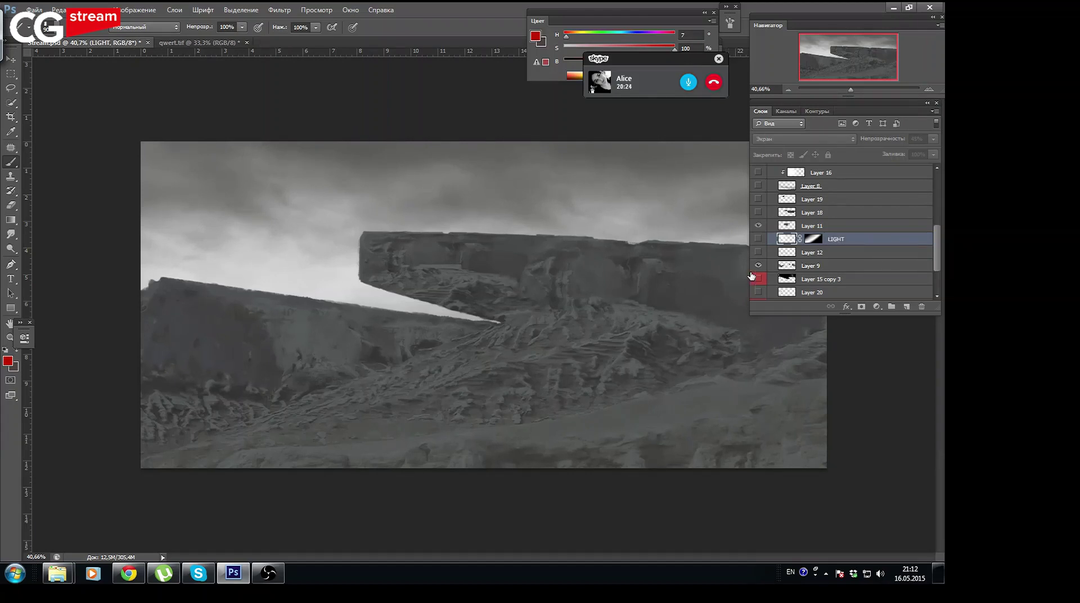
Turn on the LIGHT layer and compare the stone slab, wheeled machine and Layer 8 fog
{"action": "left_click", "coordinate": [759, 239]}
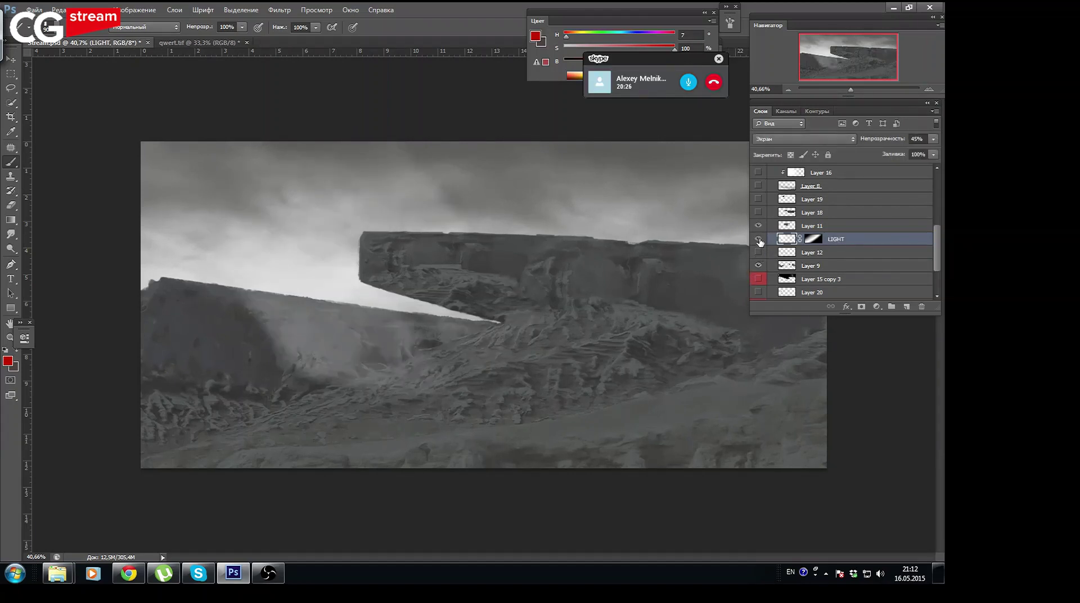
{"action": "left_click", "coordinate": [759, 226]}
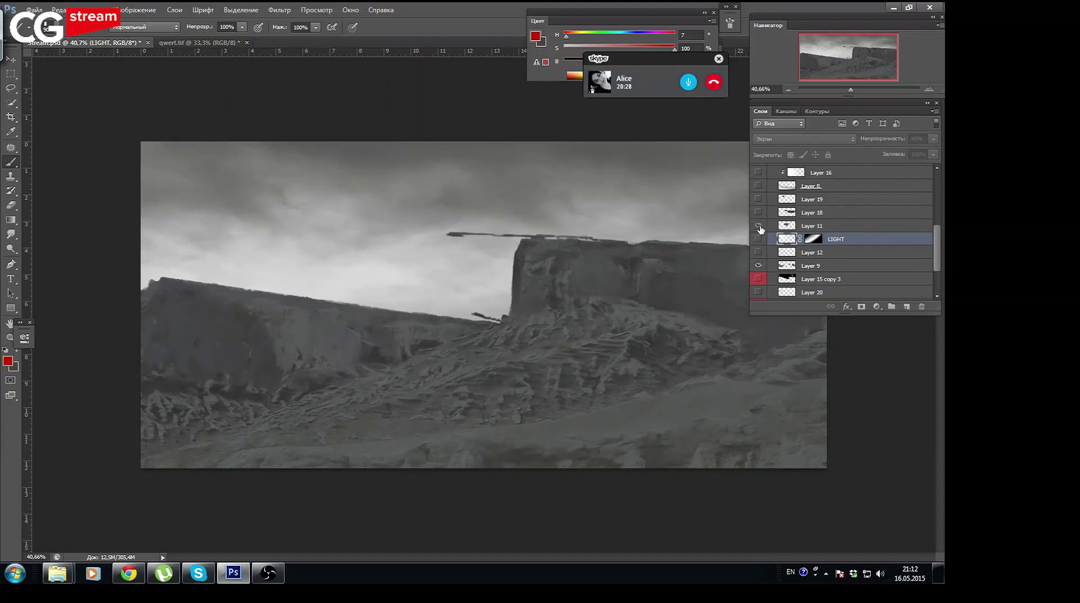
{"action": "left_click", "coordinate": [760, 226]}
{"action": "left_click", "coordinate": [758, 212]}
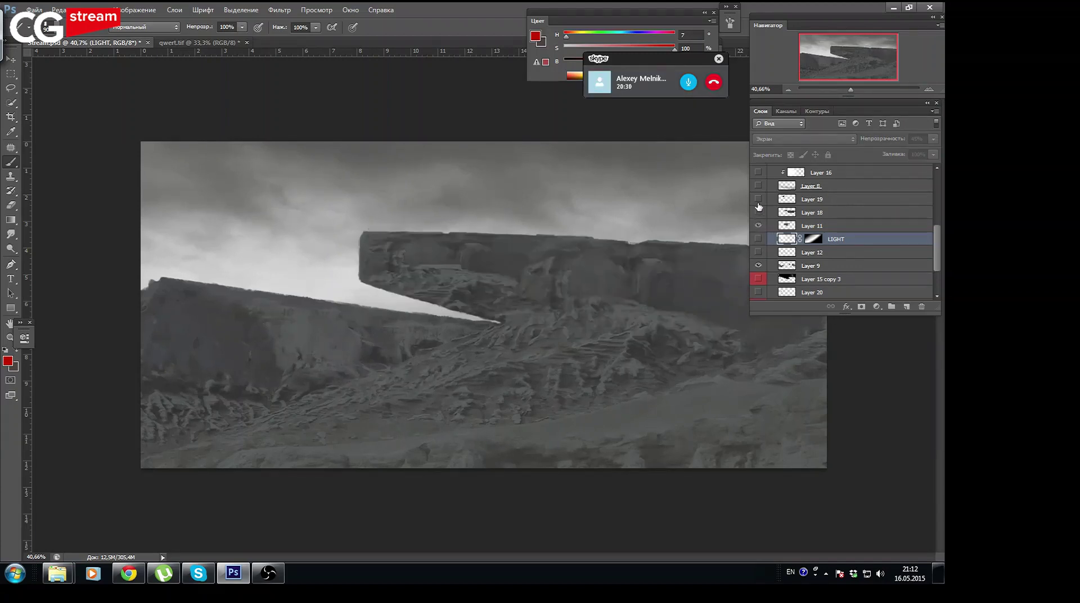
{"action": "left_click", "coordinate": [758, 199]}
{"action": "left_click", "coordinate": [758, 186]}
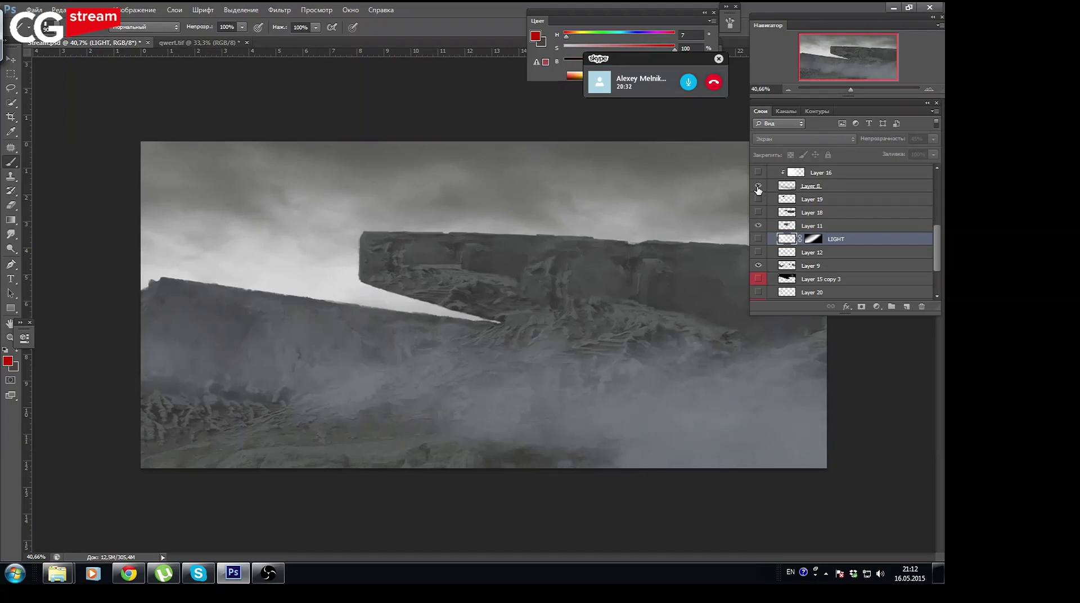
{"action": "left_click", "coordinate": [758, 187]}
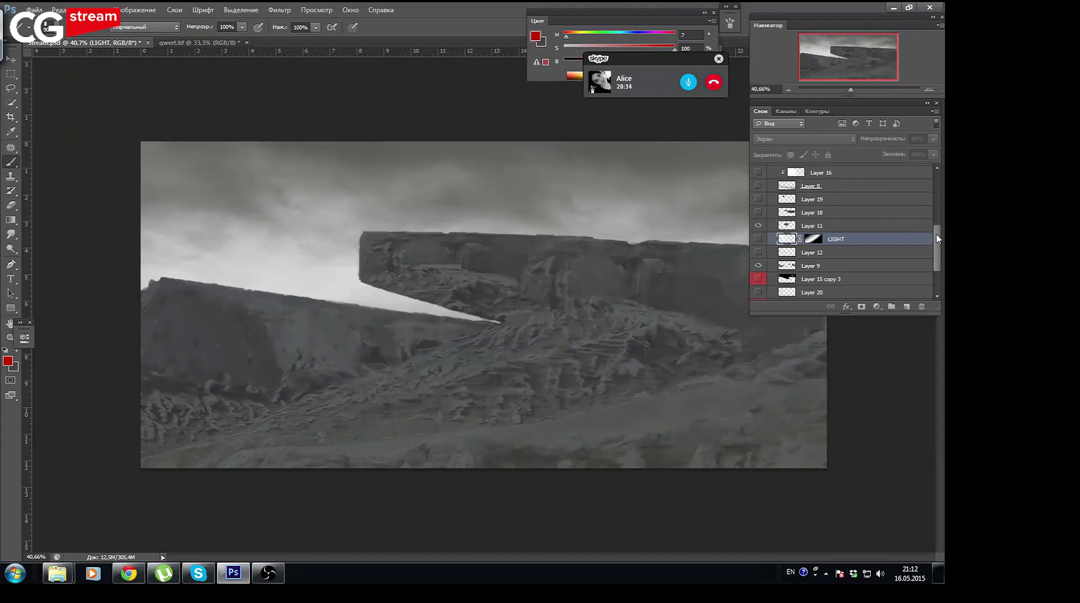
{"action": "left_click_drag", "start_coordinate": [938, 239], "coordinate": [937, 204]}
Show the lit foreground with both photo filter copies, Levels 1, and fog Layers 10, 16 and 8
{"action": "left_click", "coordinate": [758, 246]}
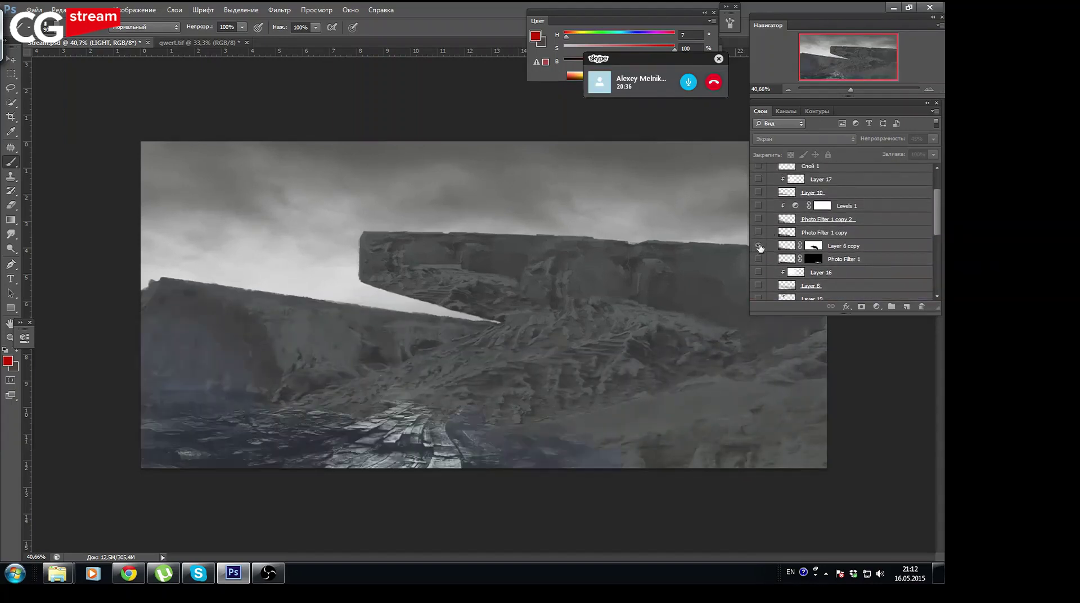
{"action": "left_click", "coordinate": [758, 233]}
{"action": "left_click", "coordinate": [759, 219]}
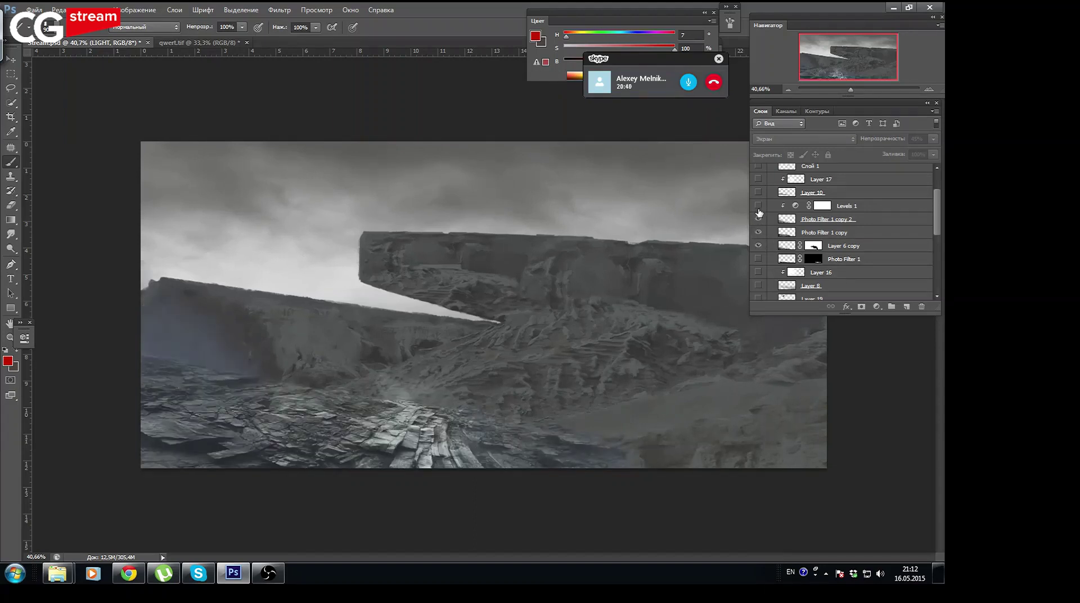
{"action": "left_click", "coordinate": [759, 206]}
{"action": "left_click", "coordinate": [758, 192]}
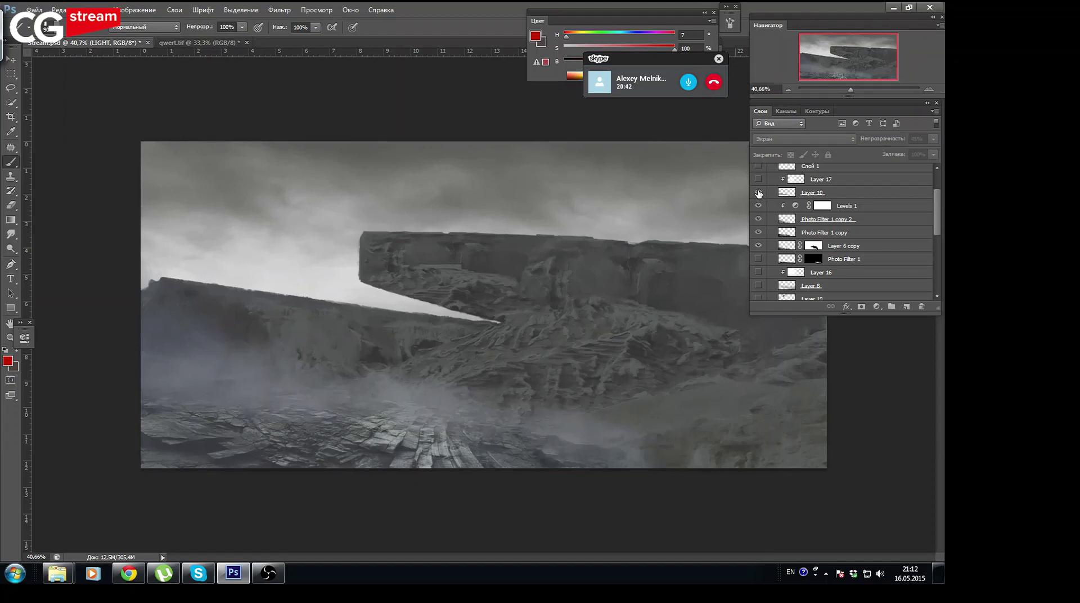
{"action": "left_click", "coordinate": [758, 273]}
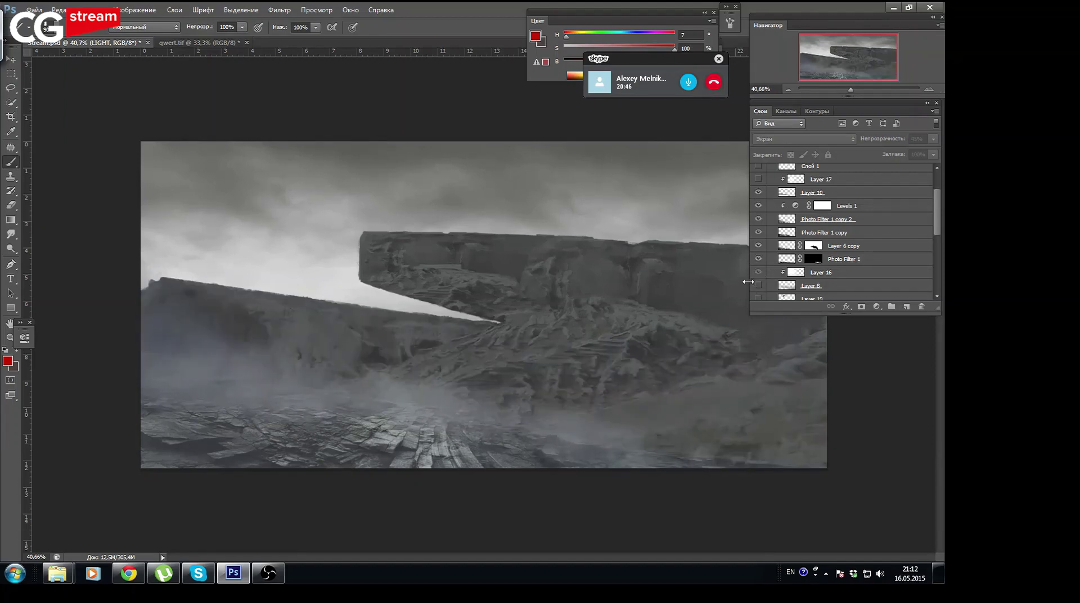
{"action": "left_click", "coordinate": [758, 286]}
{"action": "left_click_drag", "start_coordinate": [938, 212], "coordinate": [938, 225]}
Compare Layer 19 and Layer 17 fog, then turn on Фотофильтр 1 and Яркость/Контрастность 1
{"action": "left_click", "coordinate": [758, 272]}
{"action": "left_click", "coordinate": [758, 272]}
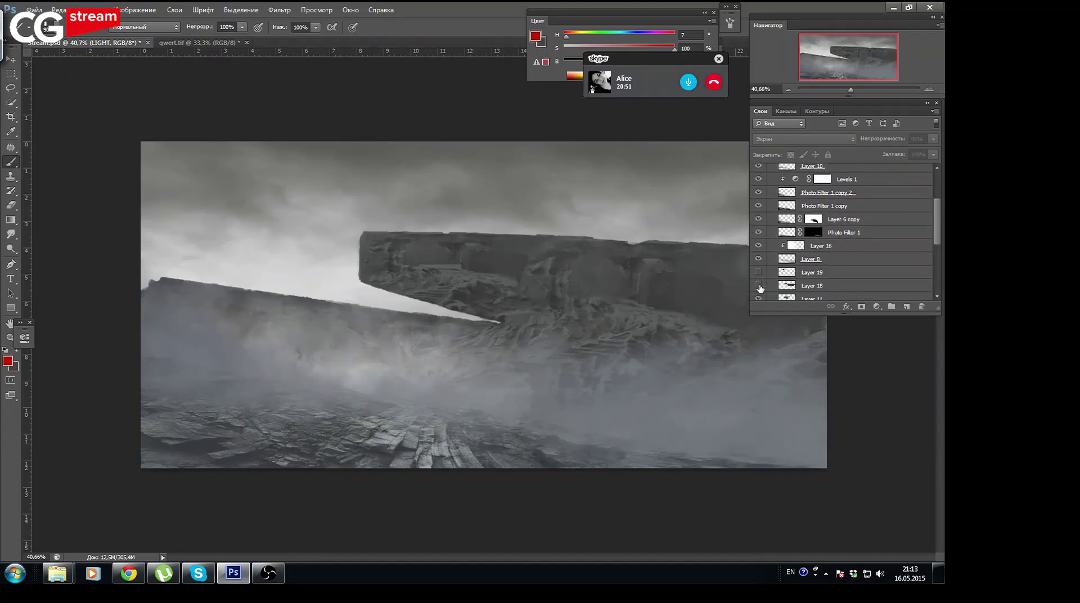
{"action": "left_click", "coordinate": [758, 286]}
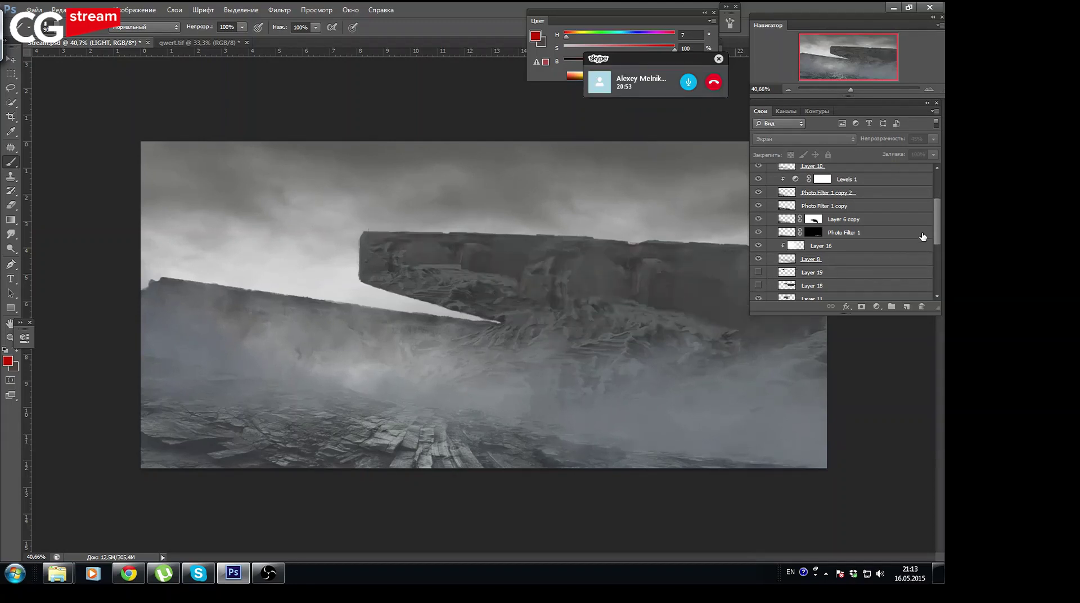
{"action": "left_click_drag", "start_coordinate": [938, 231], "coordinate": [938, 203]}
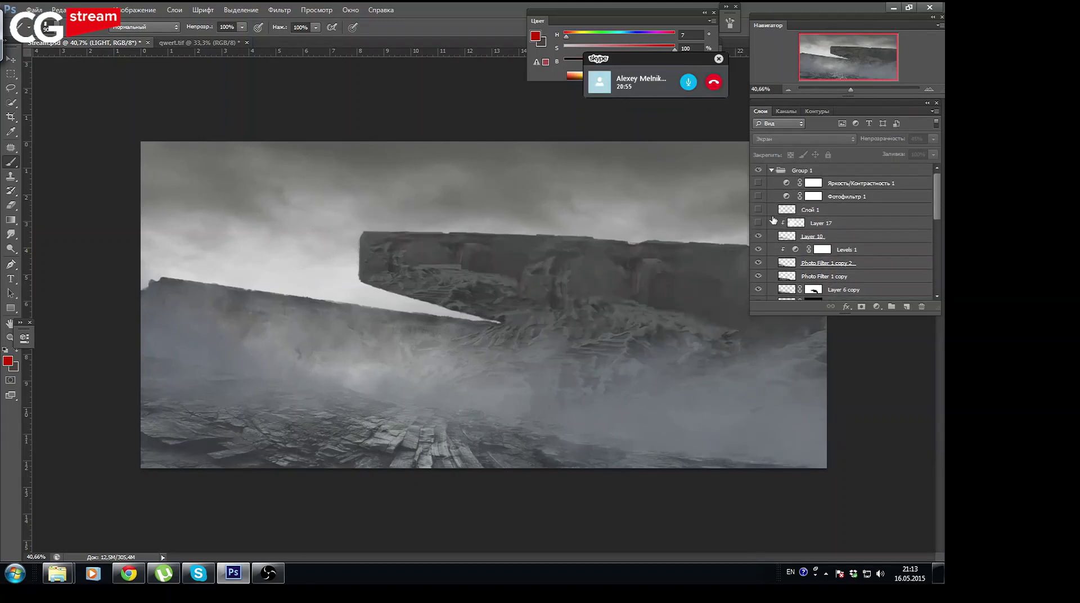
{"action": "left_click", "coordinate": [758, 223]}
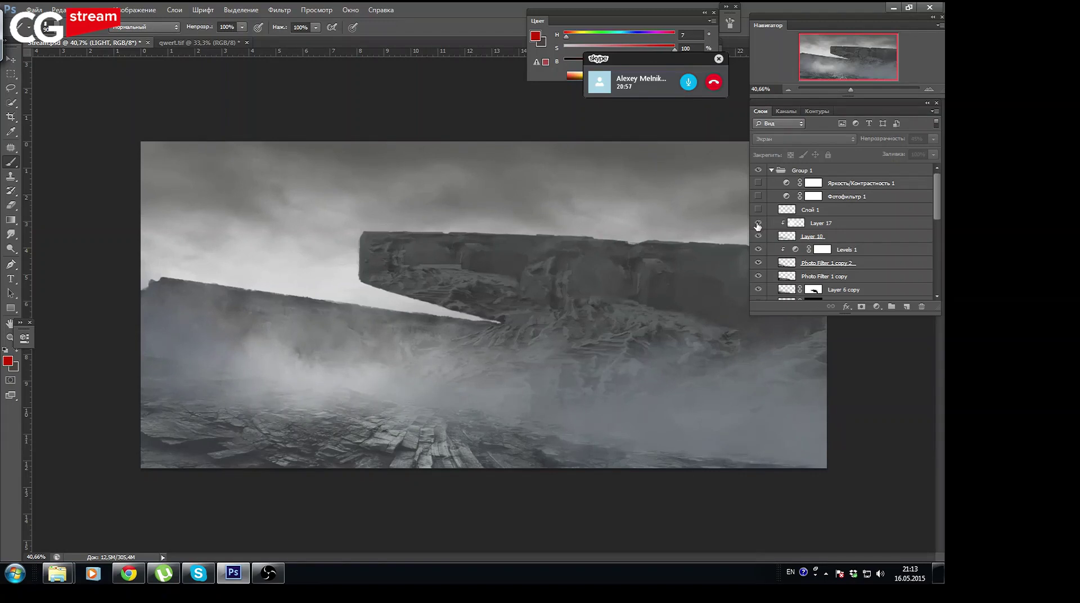
{"action": "left_click", "coordinate": [758, 224]}
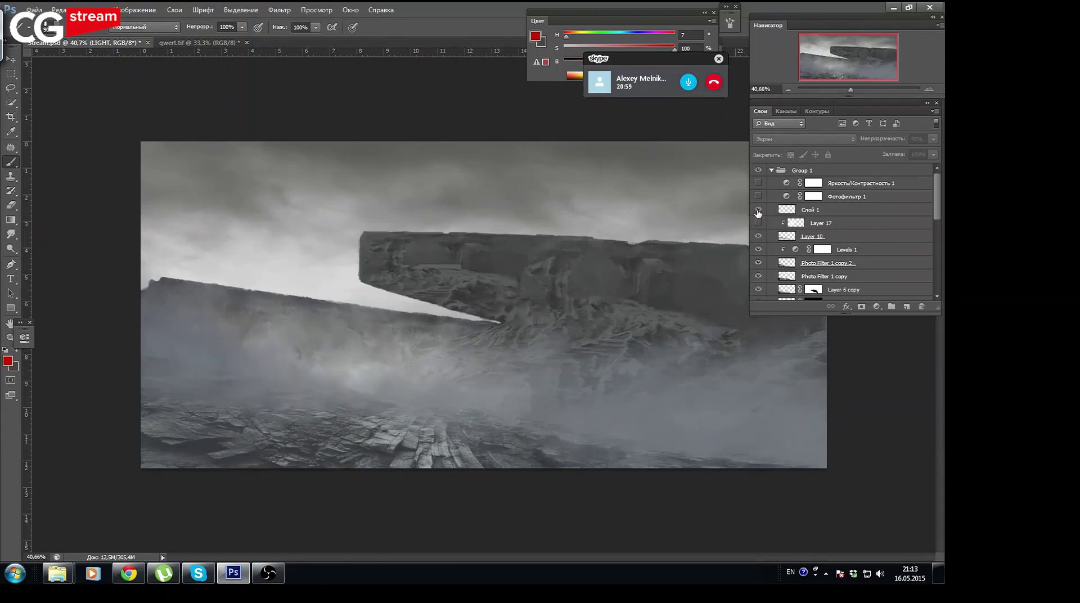
{"action": "left_click", "coordinate": [758, 196]}
{"action": "left_click", "coordinate": [759, 183]}
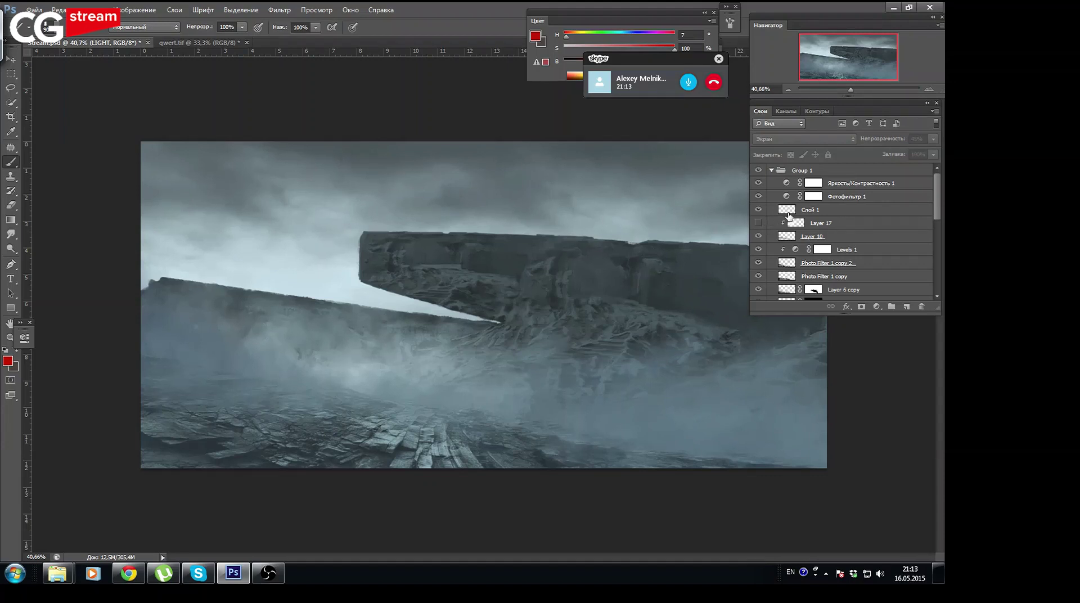
Show Layer 17's fog and toggle Layer 10's fog off and on to compare
{"action": "left_click_drag", "start_coordinate": [938, 203], "coordinate": [939, 203]}
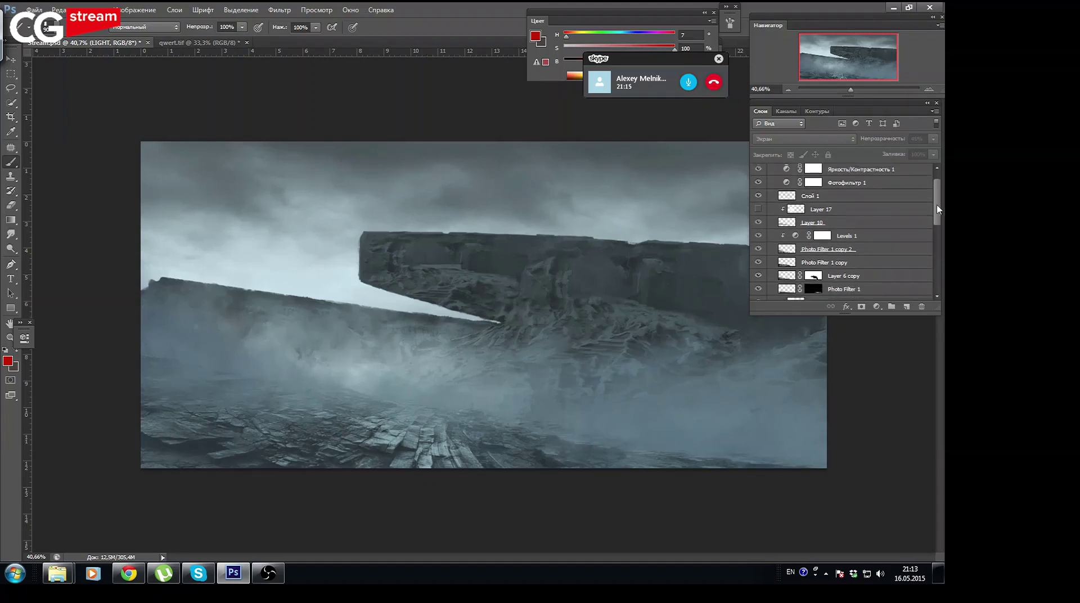
{"action": "left_click", "coordinate": [762, 218]}
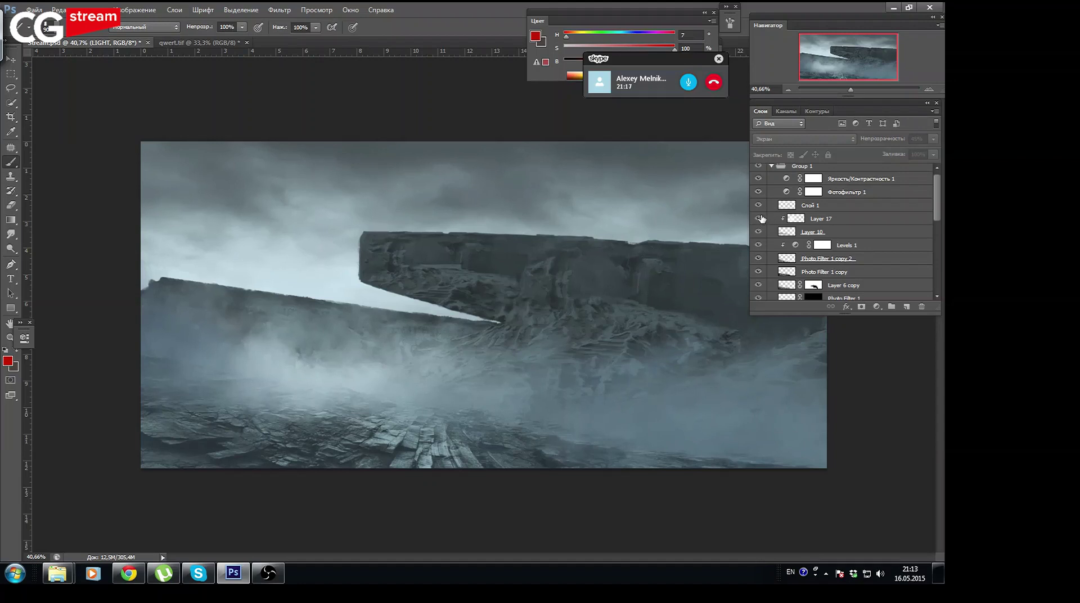
{"action": "left_click", "coordinate": [759, 232]}
{"action": "left_click", "coordinate": [758, 233]}
{"action": "left_click", "coordinate": [758, 234]}
{"action": "left_click", "coordinate": [757, 235]}
{"action": "left_click_drag", "start_coordinate": [933, 206], "coordinate": [942, 241]}
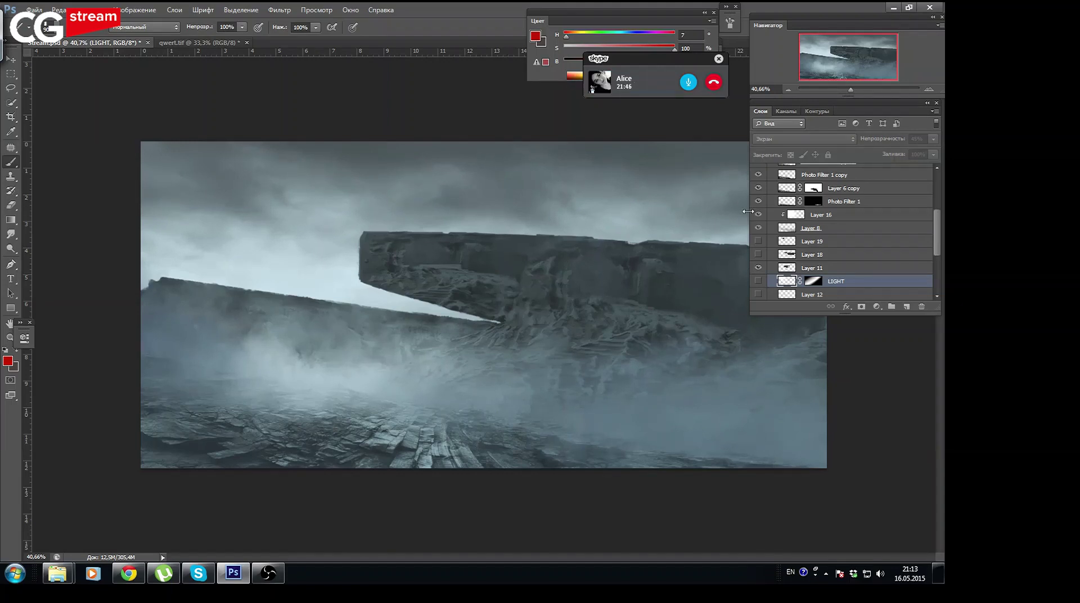
Swap Layer 18 for Layer 19, then turn on LIGHT and the Layer 12 rocky cliff
{"action": "left_click", "coordinate": [759, 254]}
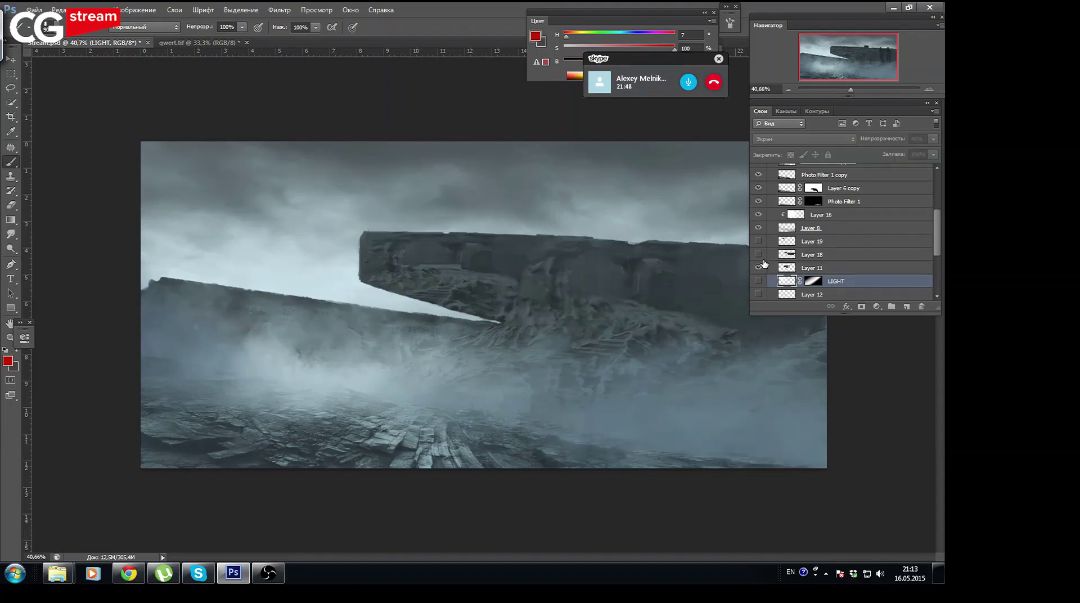
{"action": "left_click", "coordinate": [759, 242]}
{"action": "left_click", "coordinate": [759, 281]}
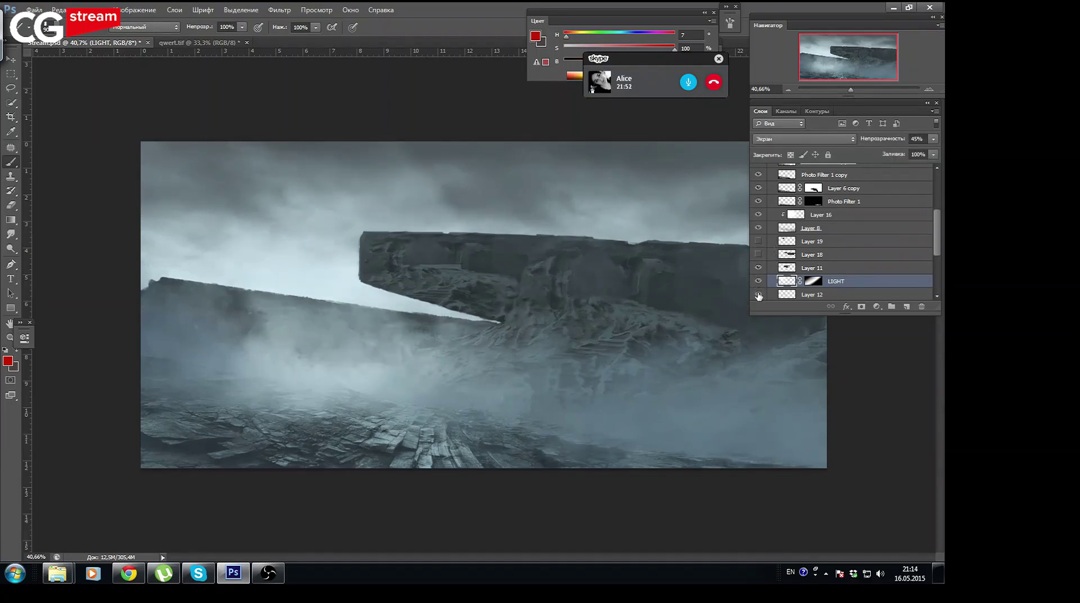
{"action": "left_click", "coordinate": [758, 295]}
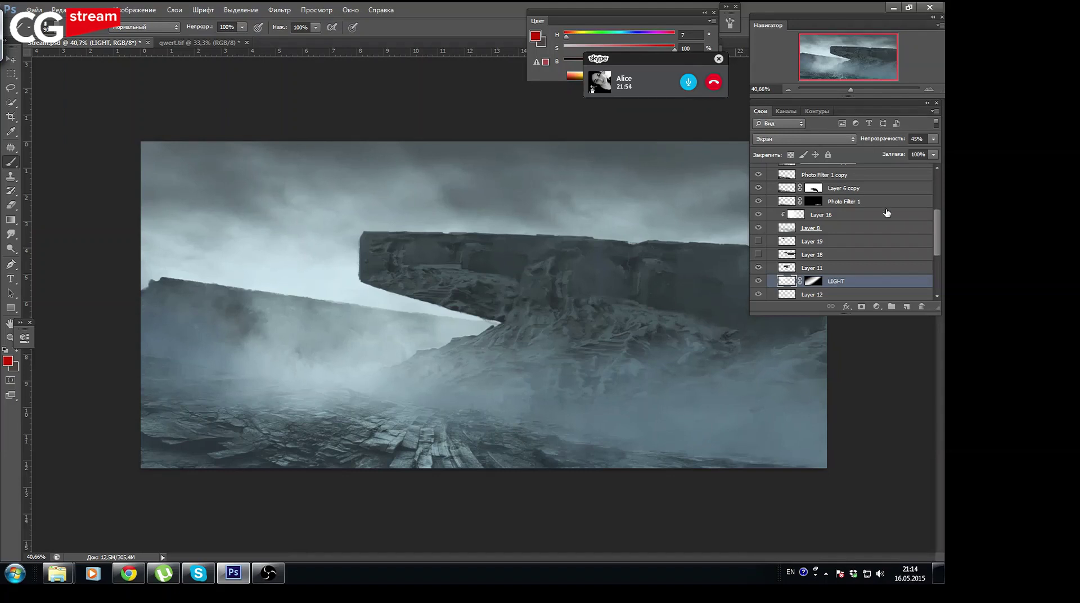
{"action": "scroll", "coordinate": [937, 231], "scroll_direction": "up", "scroll_amount": 5}
Hide the Photo Filter blue tint, show Слой 1, and target the Levels 1 mask
{"action": "left_click", "coordinate": [759, 198]}
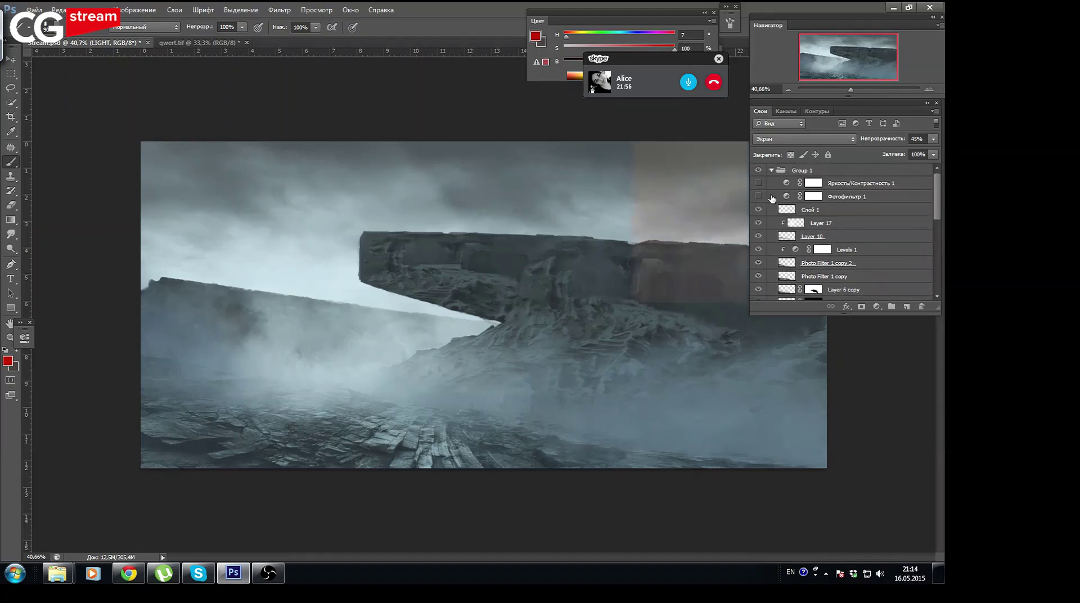
{"action": "left_click", "coordinate": [757, 211]}
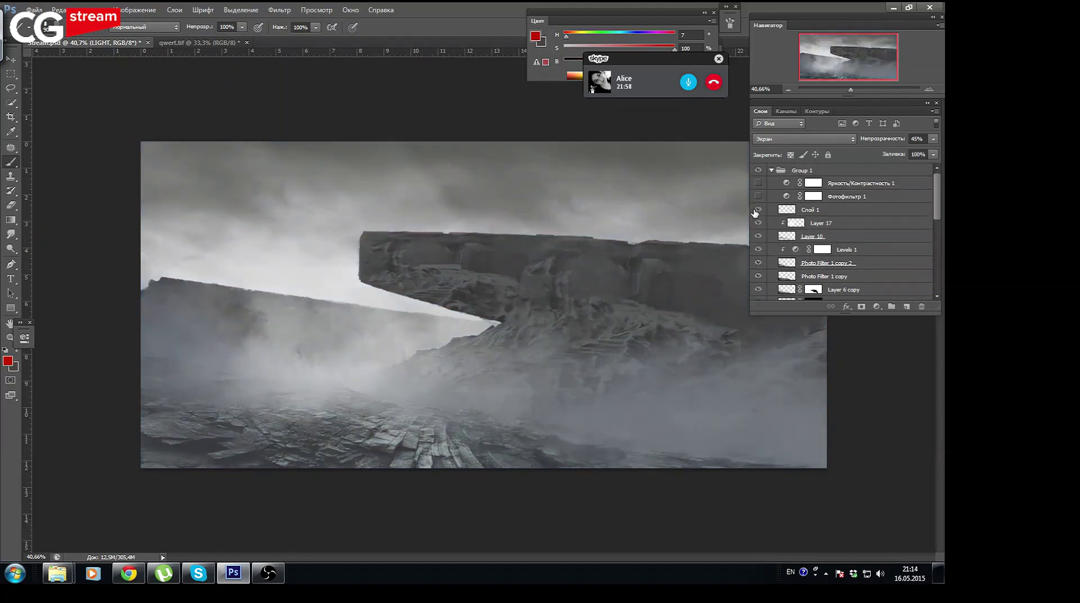
{"action": "left_click", "coordinate": [812, 211]}
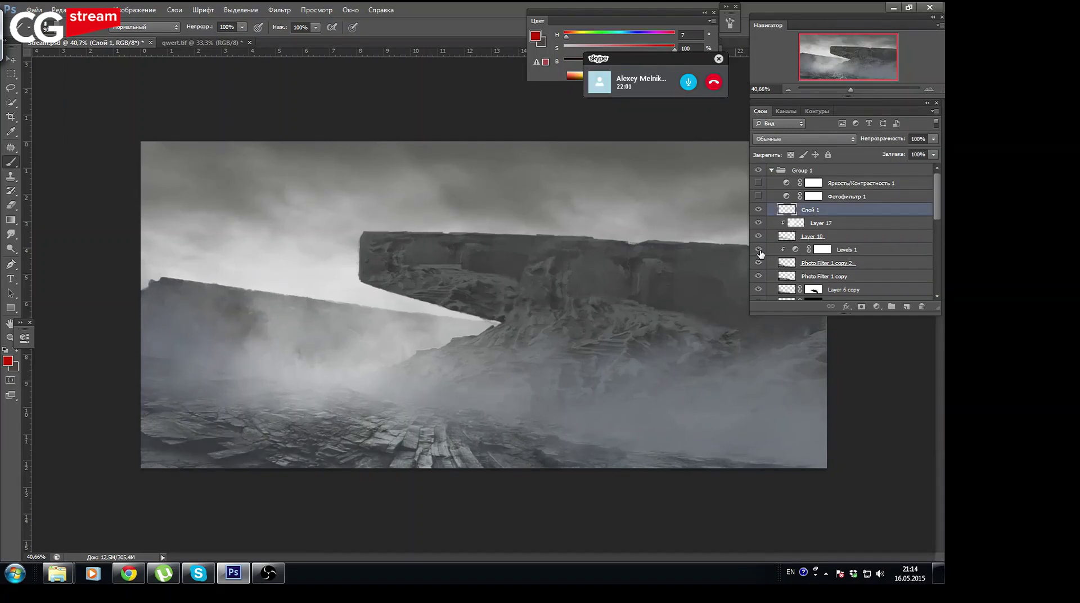
{"action": "left_click", "coordinate": [847, 252]}
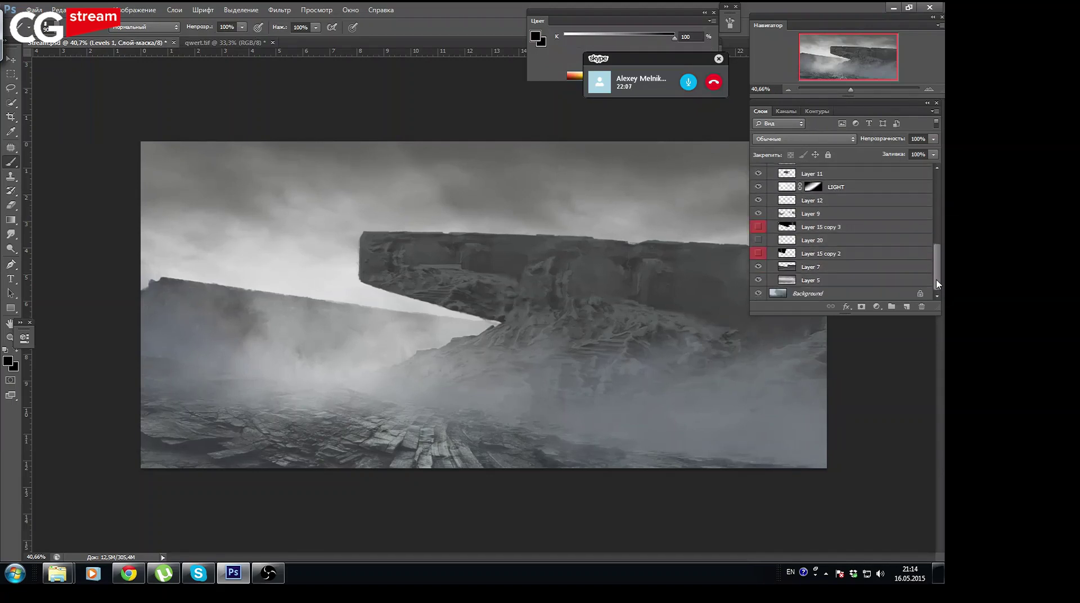
Hide Layer 10's fog and Layer 6 copy, and show the Levels 1 adjustment
{"action": "mouse_move", "coordinate": [935, 200]}
{"action": "left_mouse_down"}
{"action": "mouse_move", "coordinate": [936, 216]}
{"action": "mouse_move", "coordinate": [937, 200]}
{"action": "left_mouse_up"}
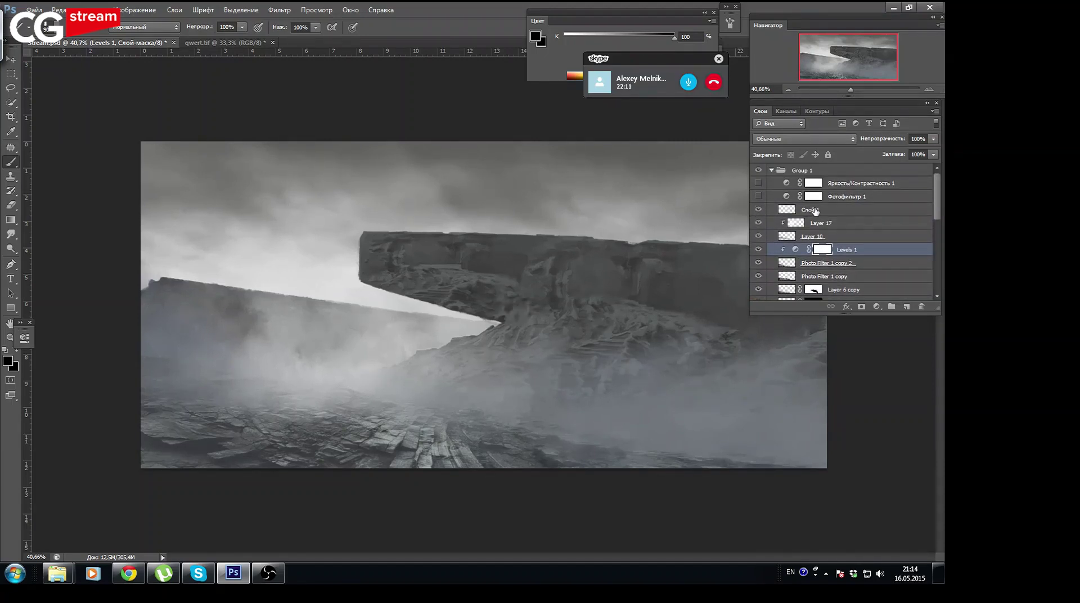
{"action": "left_click", "coordinate": [815, 211]}
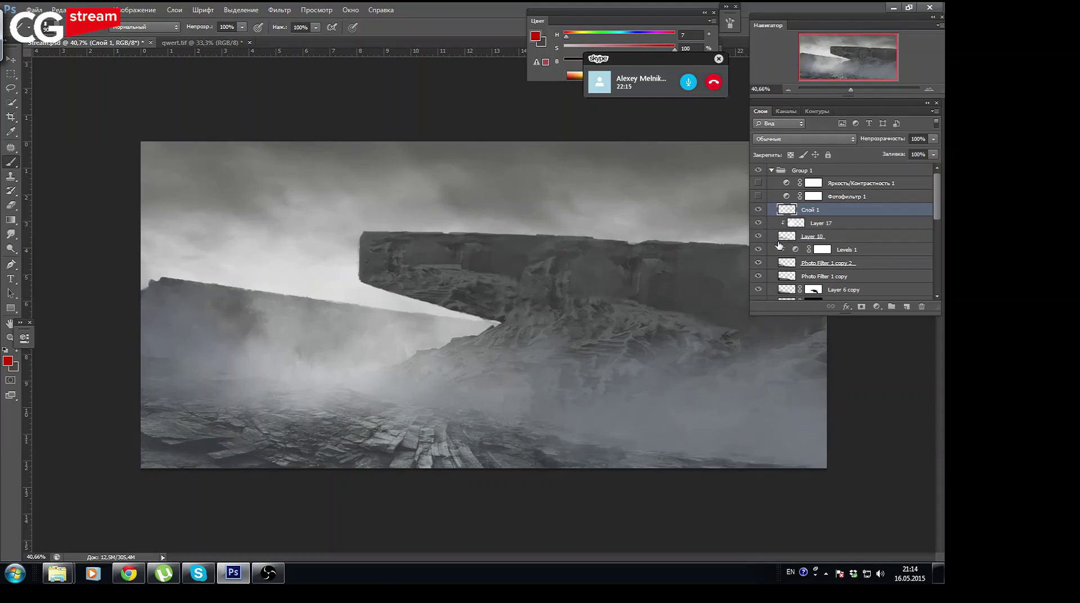
{"action": "left_click", "coordinate": [759, 237]}
{"action": "left_click", "coordinate": [758, 290]}
{"action": "left_click", "coordinate": [758, 250]}
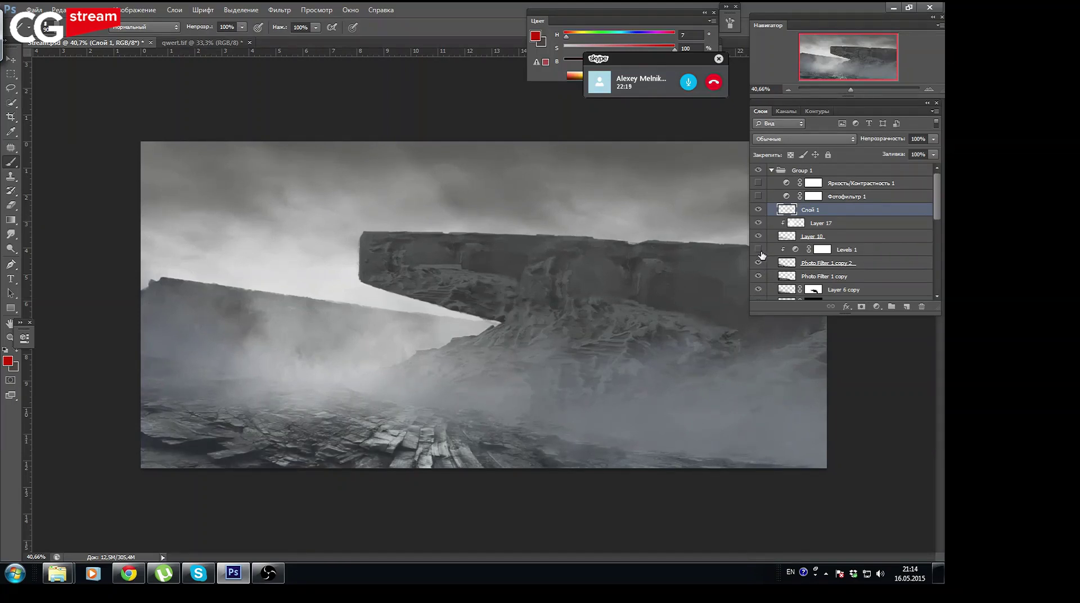
{"action": "scroll", "coordinate": [844, 231], "scroll_direction": "down", "scroll_amount": 3}
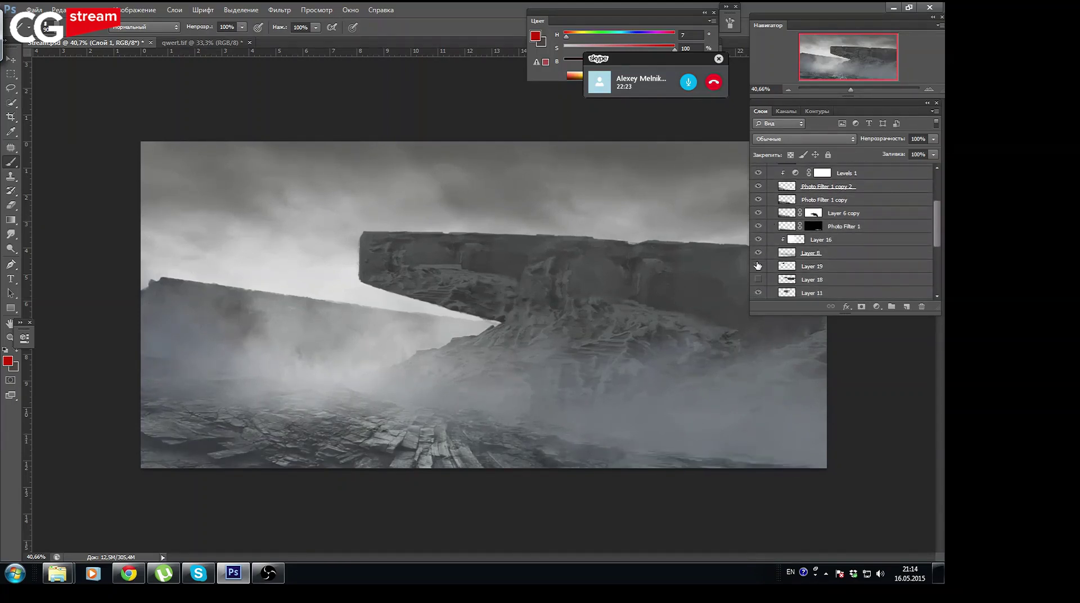
Leave the Layer 19 spaceship and machine structure hidden, then zoom to about 135% on the rock
{"action": "left_click", "coordinate": [759, 266]}
{"action": "left_click", "coordinate": [758, 252]}
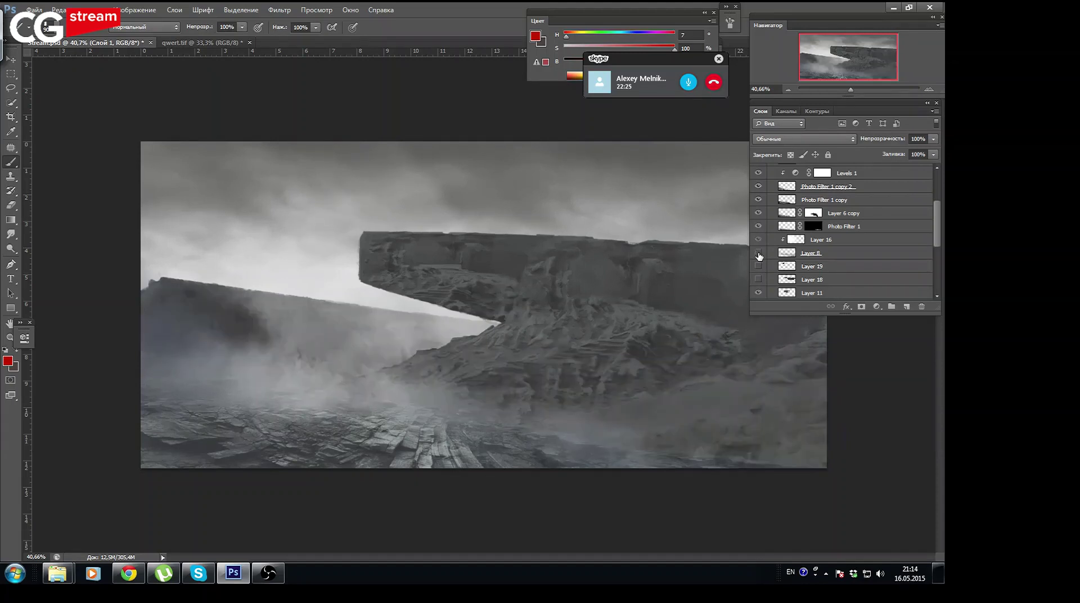
{"action": "left_click", "coordinate": [759, 267]}
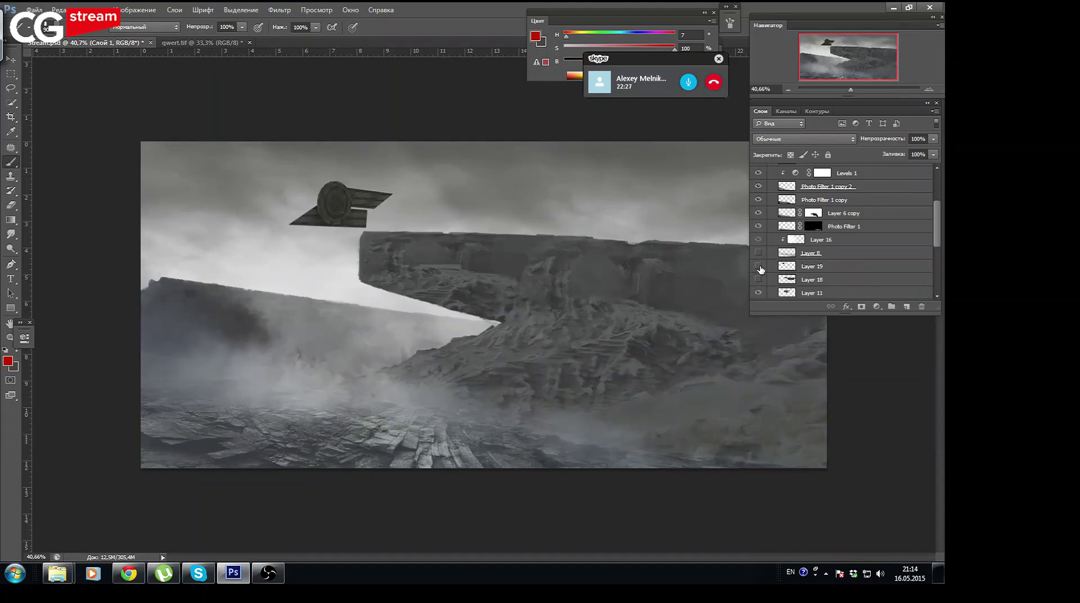
{"action": "left_click", "coordinate": [759, 266]}
{"action": "left_click", "coordinate": [758, 280]}
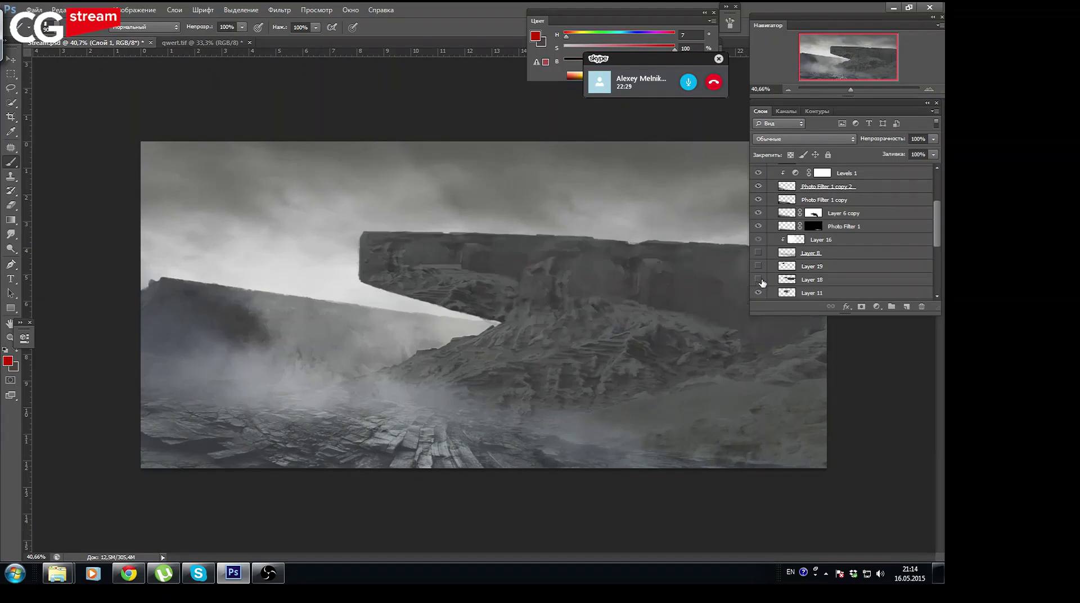
{"action": "left_click_drag", "start_coordinate": [935, 225], "coordinate": [935, 198]}
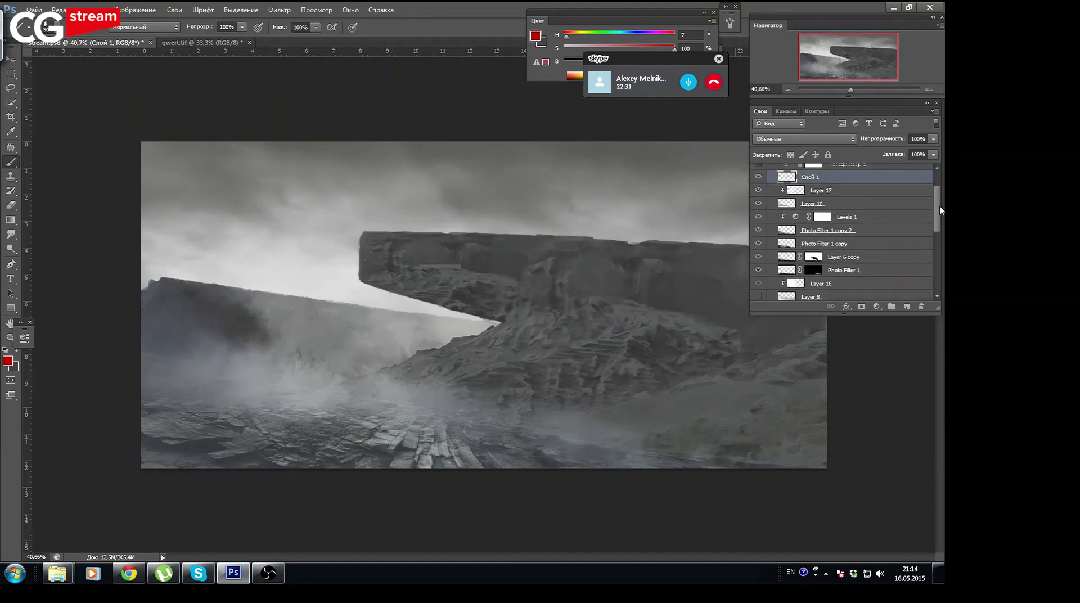
{"action": "left_click", "coordinate": [759, 209]}
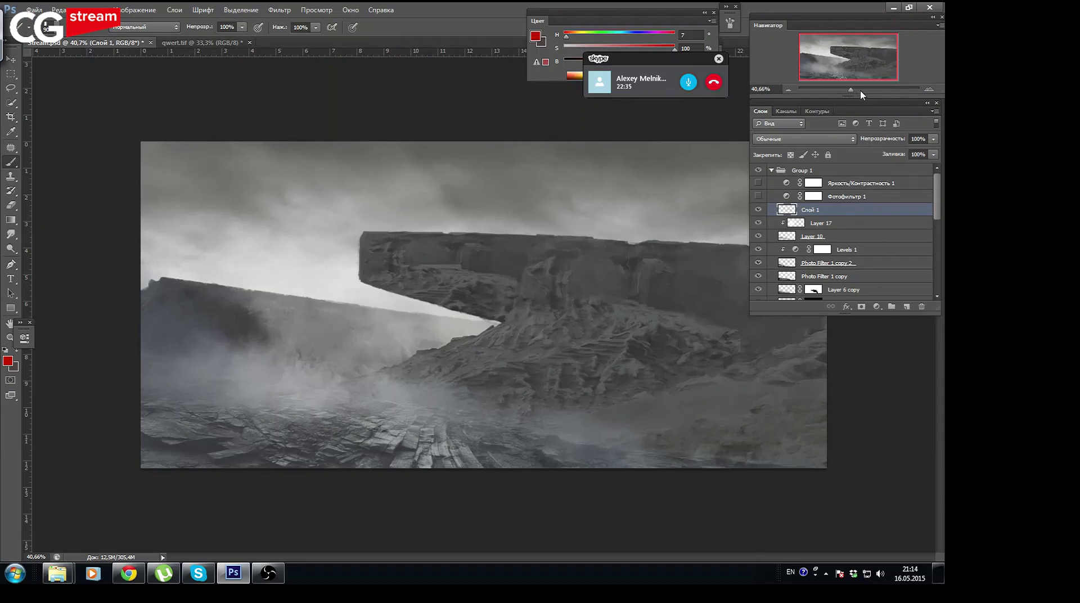
{"action": "left_click", "coordinate": [862, 90]}
{"action": "left_click_drag", "start_coordinate": [850, 56], "coordinate": [867, 61]}
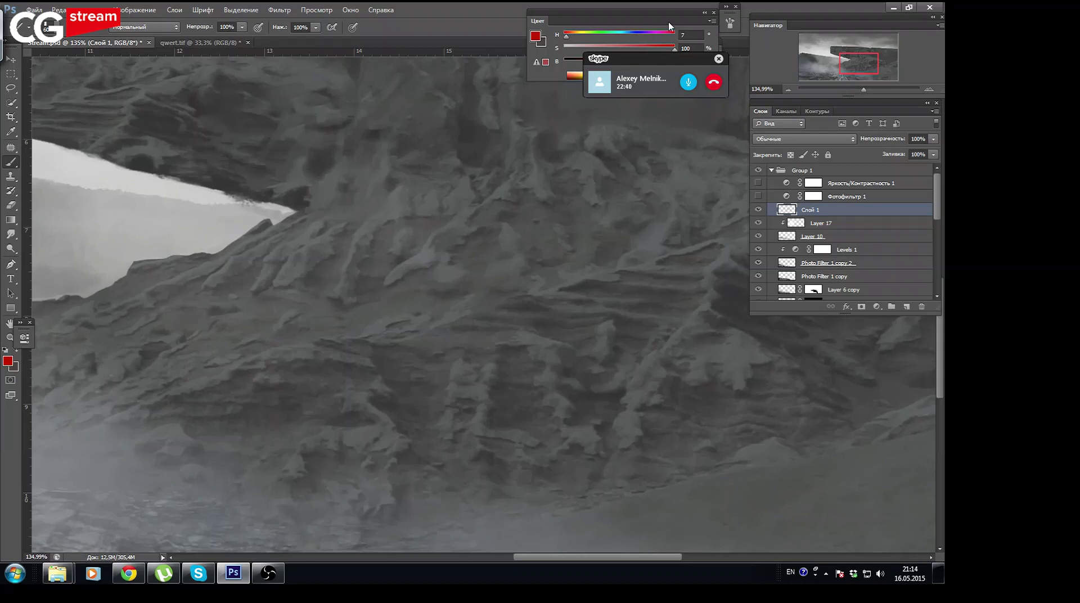
Bring up the brush settings panel beside the colour controls, moving the call window aside
{"action": "left_click", "coordinate": [729, 24]}
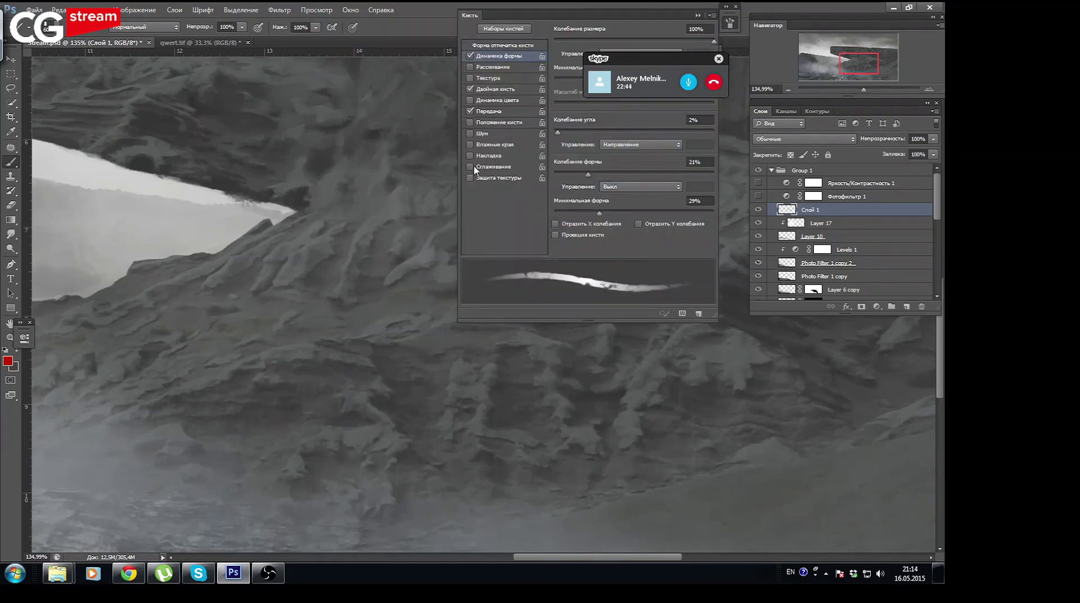
{"action": "left_click_drag", "start_coordinate": [580, 22], "coordinate": [400, 36]}
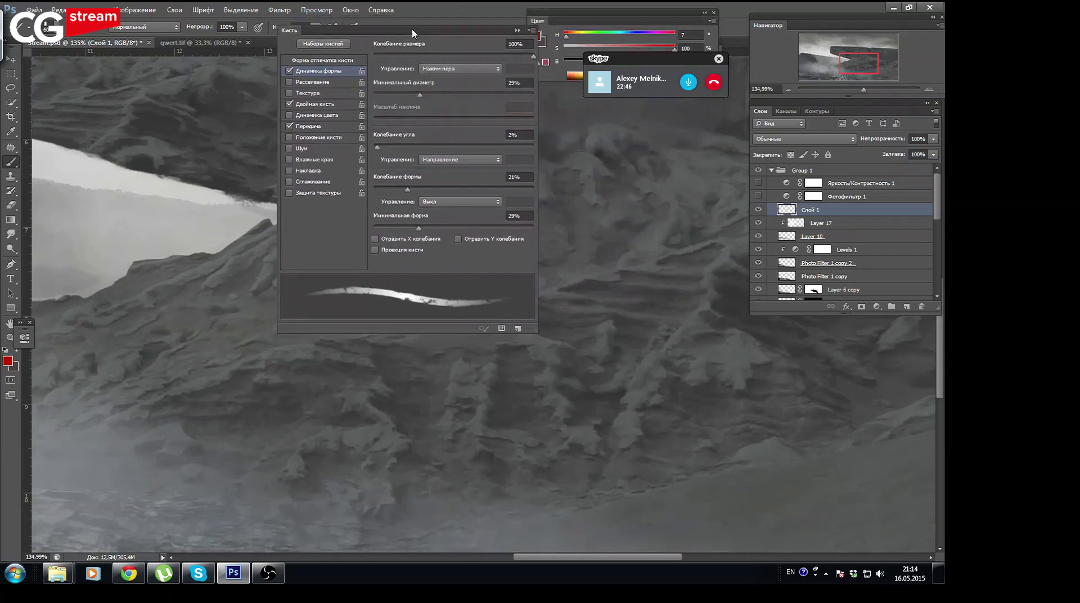
{"action": "left_click_drag", "start_coordinate": [675, 48], "coordinate": [843, 514]}
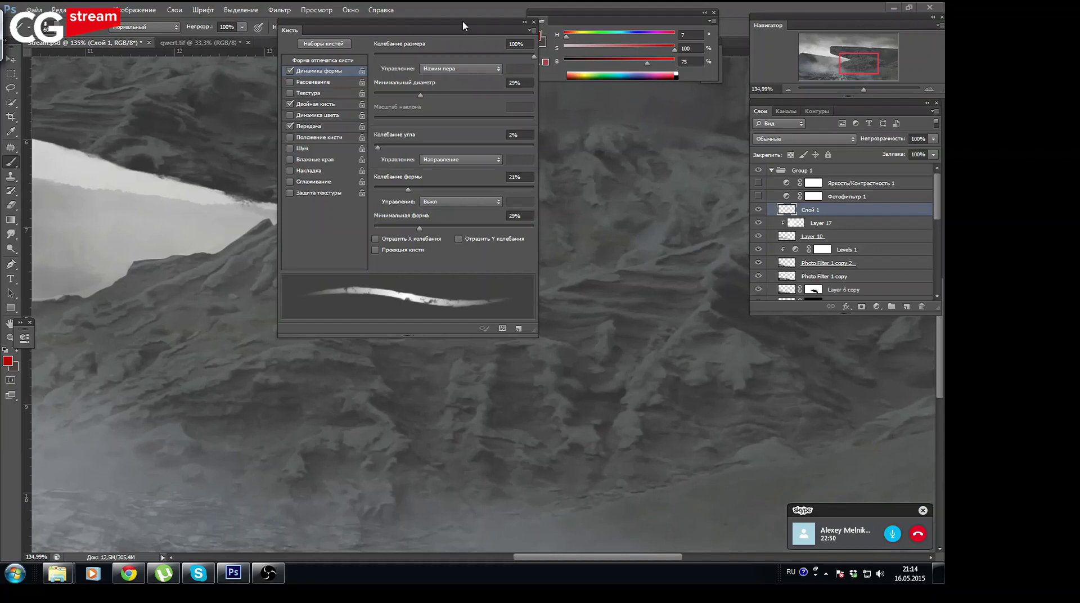
{"action": "mouse_move", "coordinate": [430, 28]}
{"action": "left_mouse_down"}
{"action": "mouse_move", "coordinate": [604, 34]}
{"action": "mouse_move", "coordinate": [565, 36]}
{"action": "left_mouse_up"}
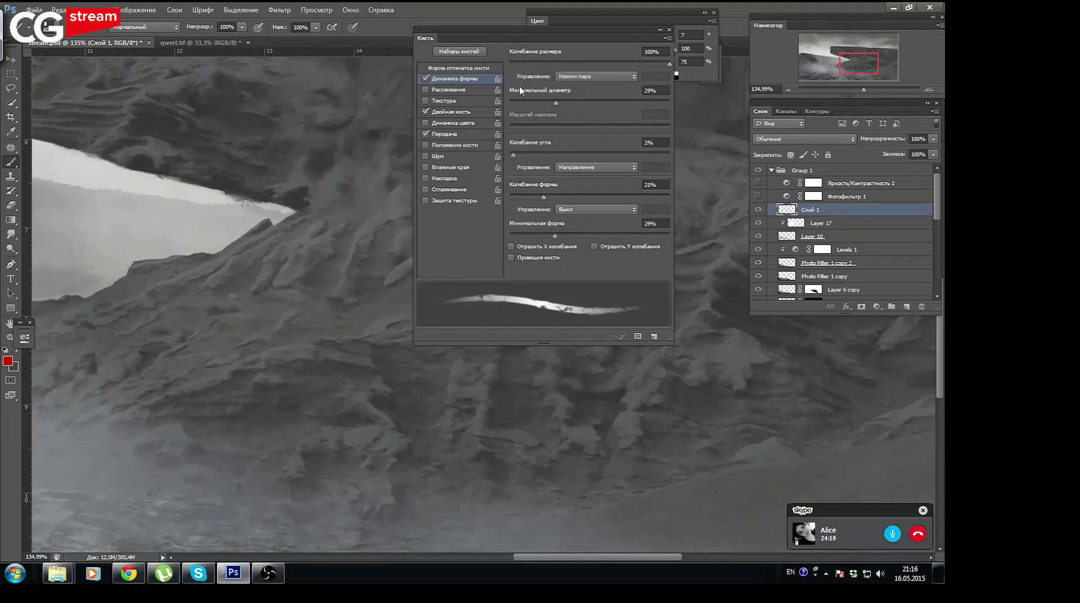
Set the brush minimum diameter to 30%, pan to the slab's edge, and collapse the brush settings
{"action": "left_click_drag", "start_coordinate": [556, 101], "coordinate": [557, 103]}
{"action": "mouse_move", "coordinate": [855, 64]}
{"action": "left_mouse_down"}
{"action": "mouse_move", "coordinate": [861, 56]}
{"action": "mouse_move", "coordinate": [838, 58]}
{"action": "left_mouse_up"}
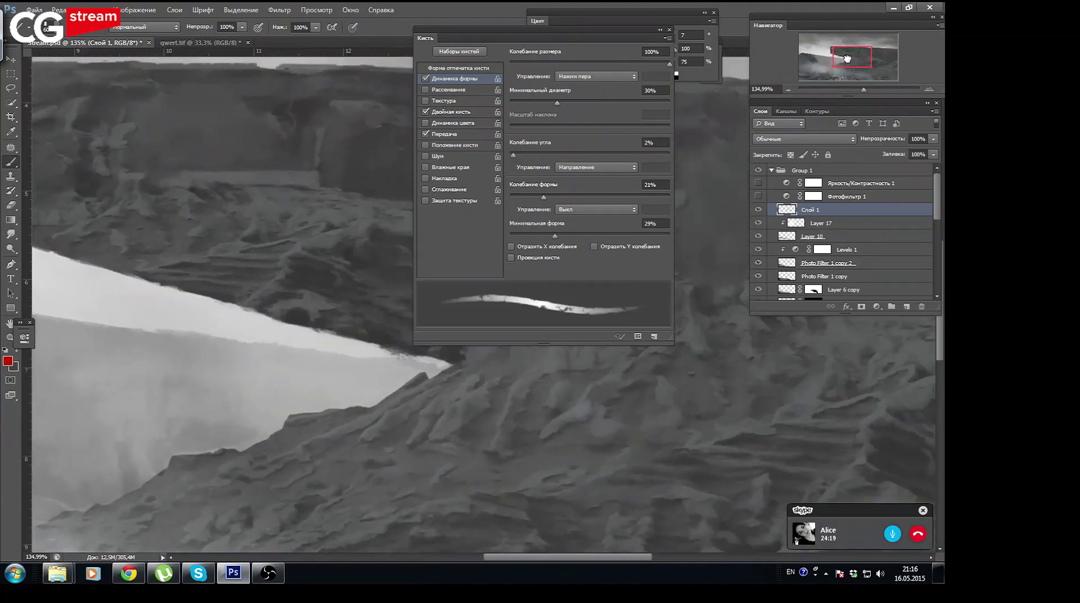
{"action": "left_click_drag", "start_coordinate": [837, 57], "coordinate": [848, 56]}
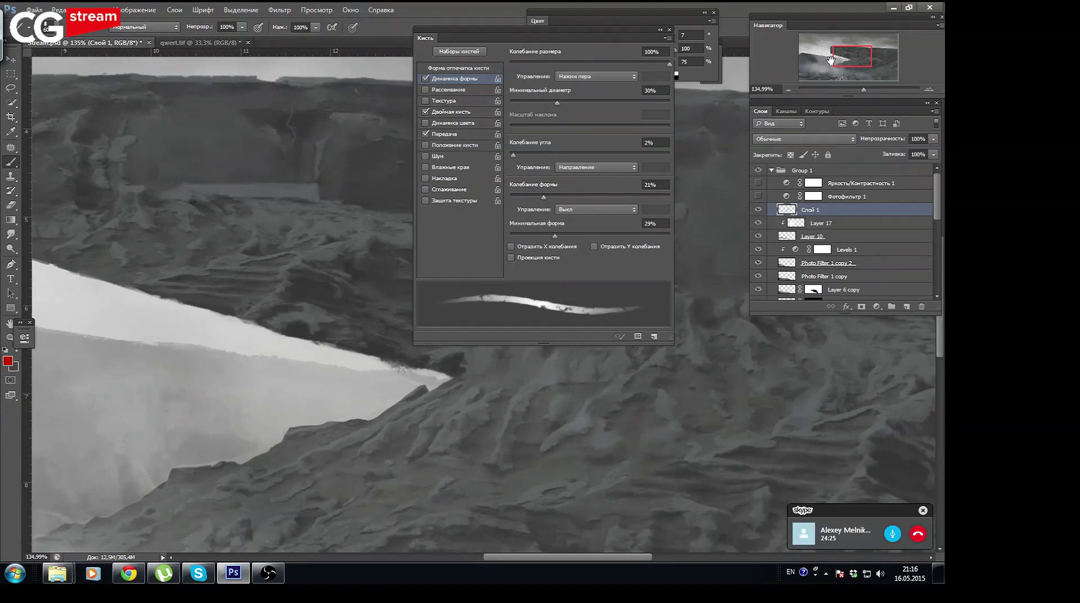
{"action": "left_click", "coordinate": [711, 78]}
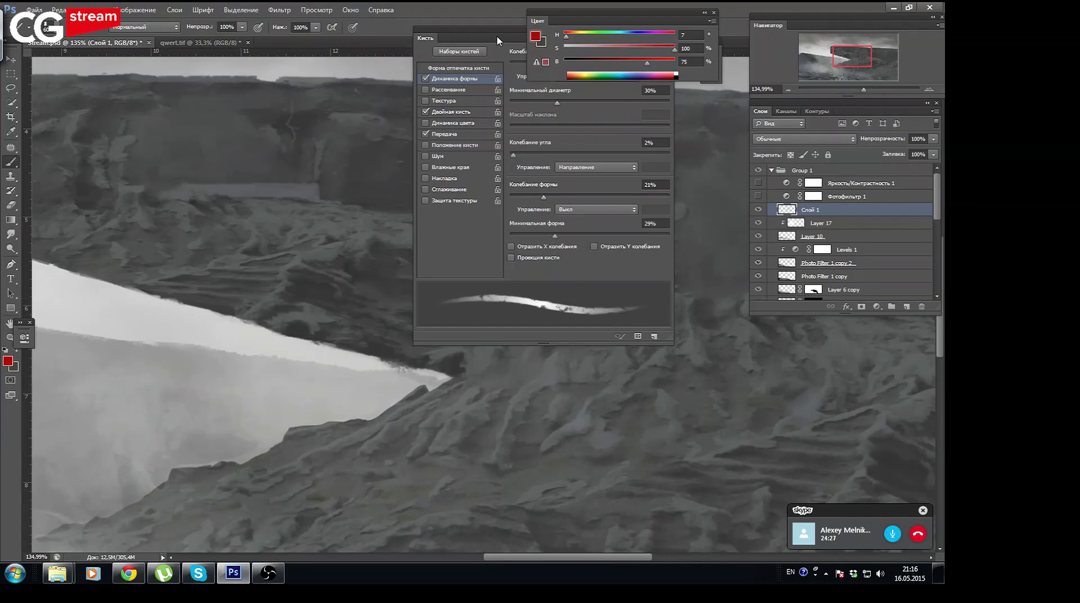
{"action": "mouse_move", "coordinate": [498, 41]}
{"action": "left_mouse_down"}
{"action": "mouse_move", "coordinate": [419, 109]}
{"action": "mouse_move", "coordinate": [398, 104]}
{"action": "left_mouse_up"}
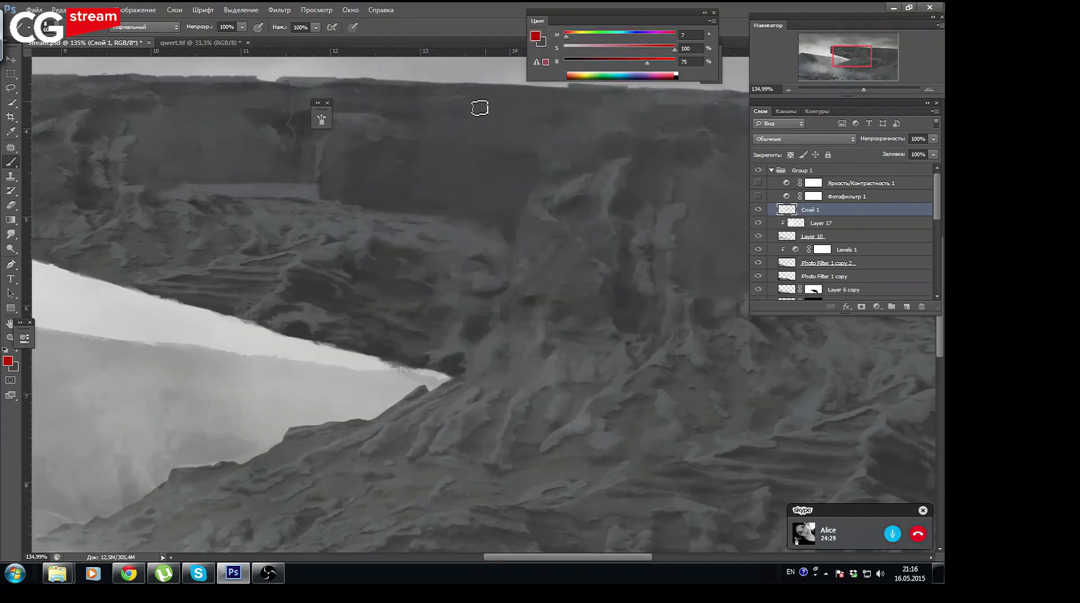
Sample rock greys, ending on dark grey H 180, S 4%, B 35% at the slab base
{"action": "mouse_move", "coordinate": [326, 110]}
{"action": "left_mouse_down"}
{"action": "mouse_move", "coordinate": [452, 37]}
{"action": "mouse_move", "coordinate": [503, 33]}
{"action": "left_mouse_up"}
{"action": "mouse_move", "coordinate": [866, 63]}
{"action": "left_mouse_down"}
{"action": "mouse_move", "coordinate": [868, 89]}
{"action": "mouse_move", "coordinate": [858, 71]}
{"action": "left_mouse_up"}
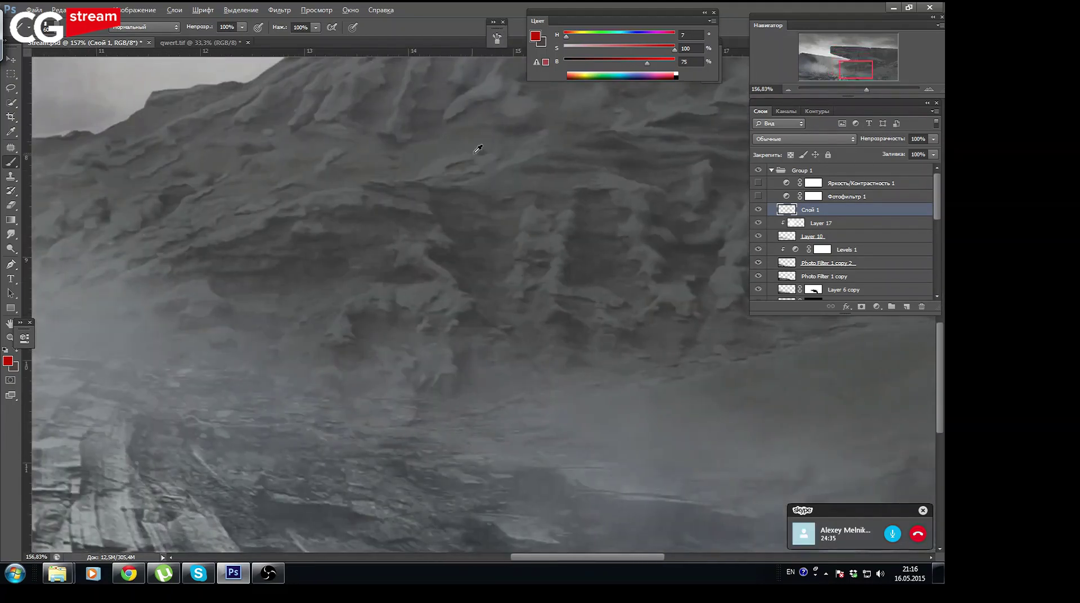
{"action": "left_click", "coordinate": [443, 154], "text": "alt"}
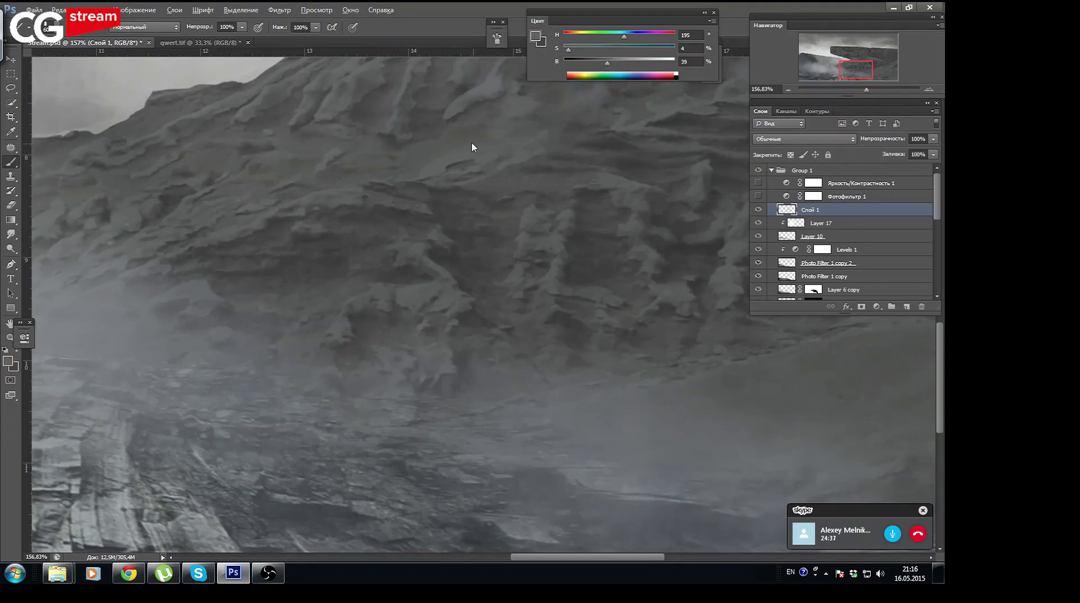
{"action": "left_click", "coordinate": [466, 159], "text": "alt"}
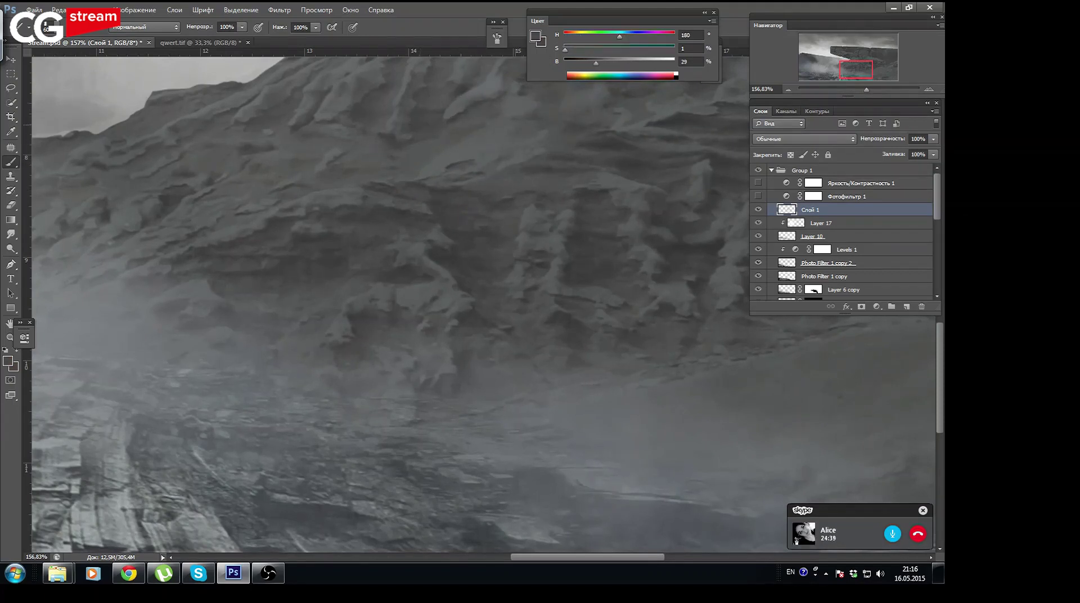
{"action": "left_click", "coordinate": [529, 132], "text": "alt"}
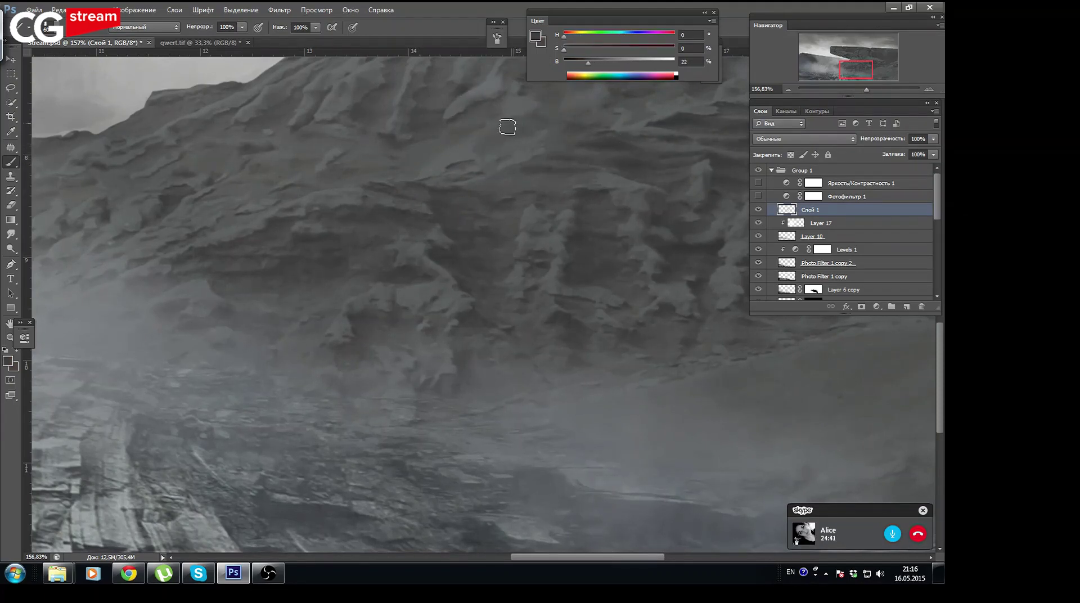
{"action": "left_click", "coordinate": [515, 101], "text": "alt"}
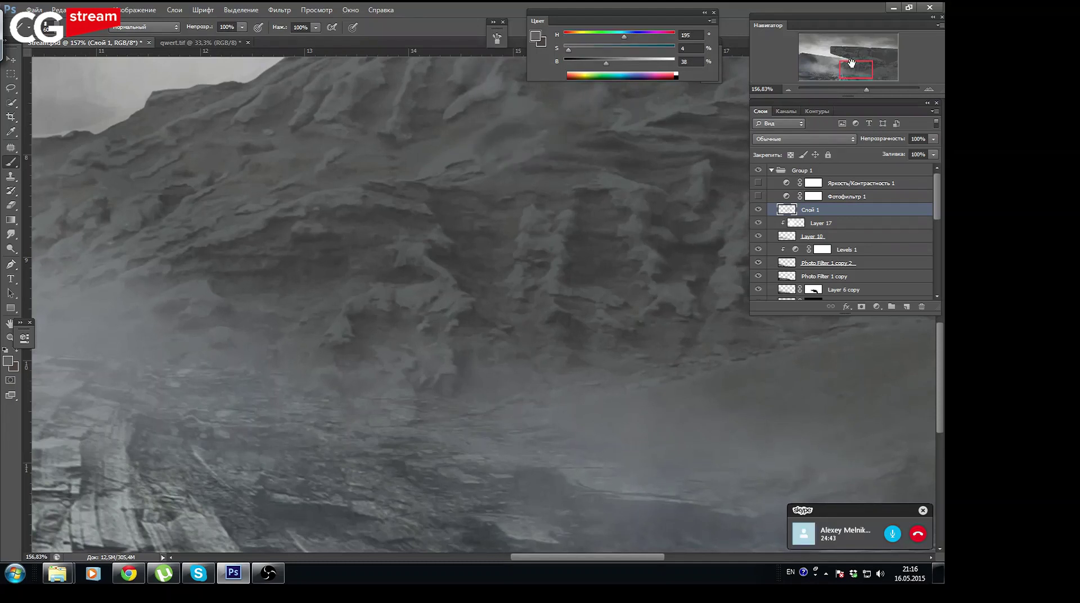
{"action": "left_click", "coordinate": [858, 64]}
{"action": "left_click_drag", "start_coordinate": [858, 64], "coordinate": [866, 55]}
{"action": "left_click", "coordinate": [325, 225], "text": "alt"}
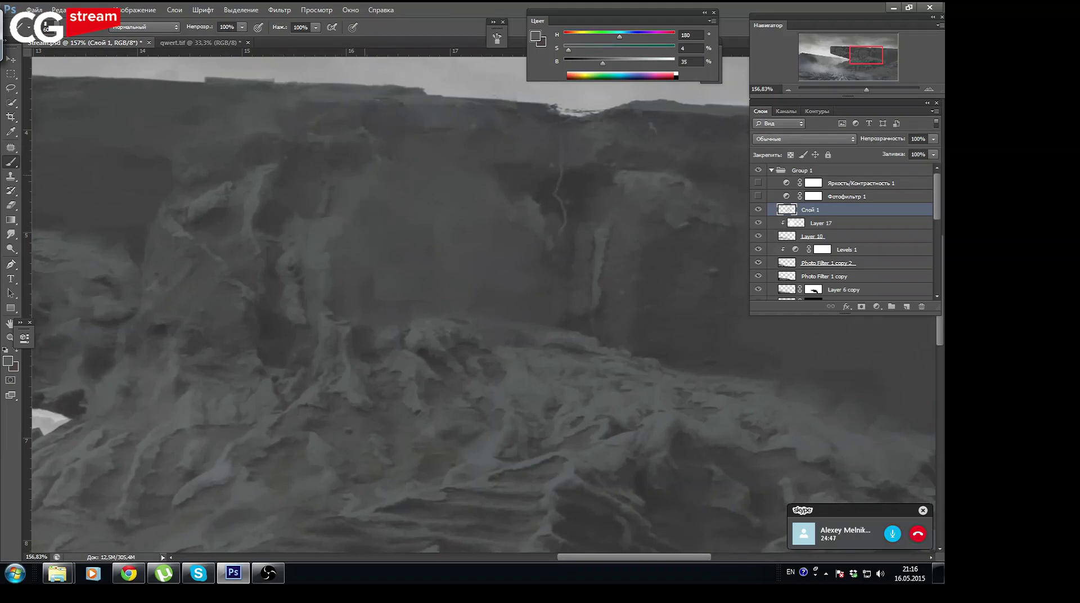
Sample light, mid and dark rock greys from around the slab base
{"action": "left_click", "coordinate": [411, 327], "text": "alt"}
{"action": "left_click", "coordinate": [366, 342], "text": "alt"}
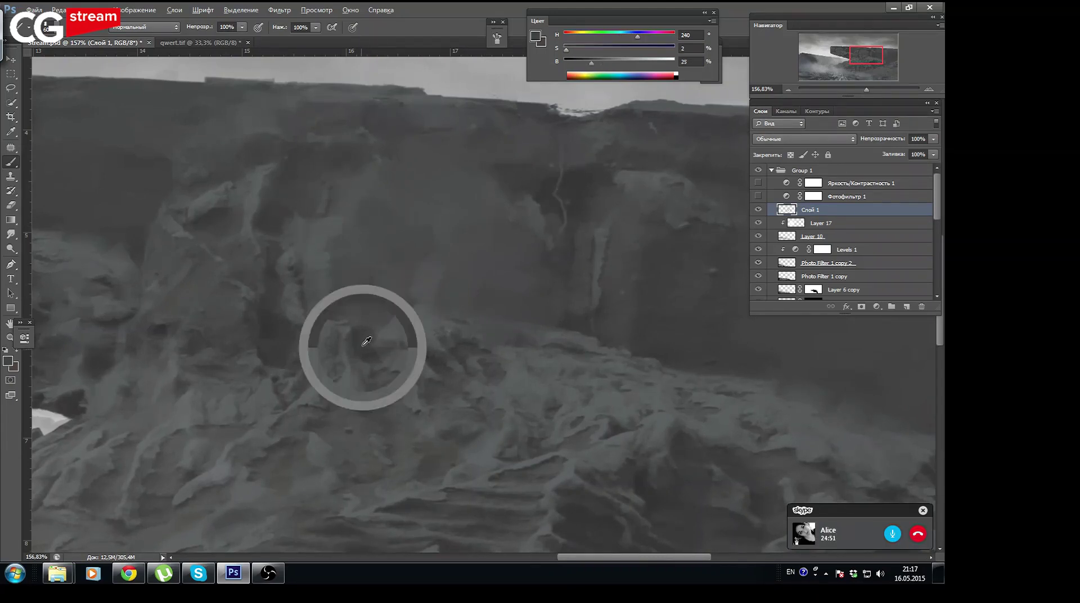
{"action": "left_click", "coordinate": [436, 290], "text": "alt"}
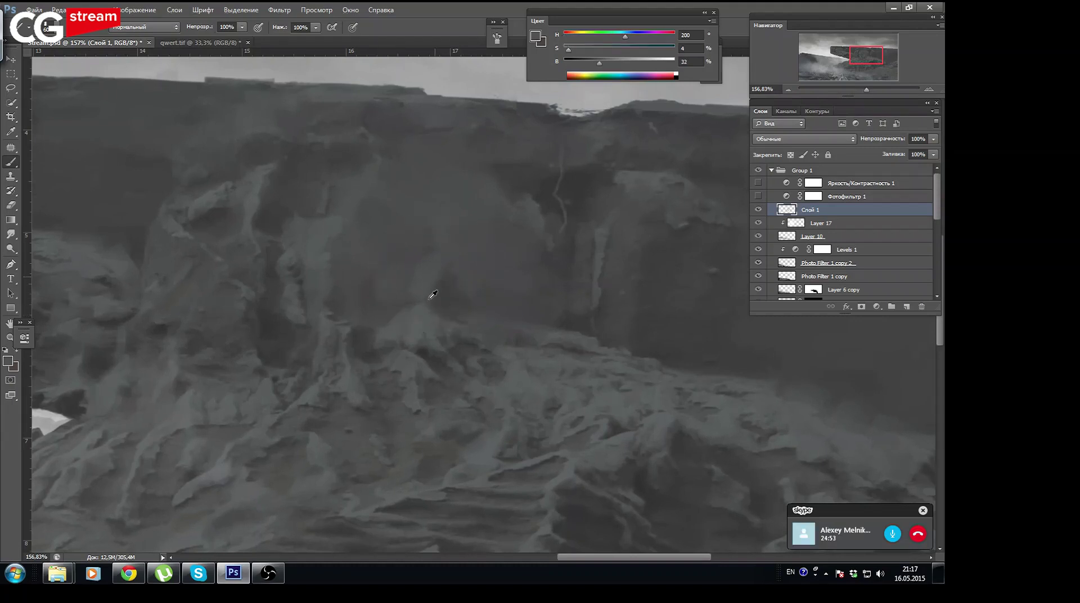
{"action": "left_click", "coordinate": [383, 305], "text": "alt"}
{"action": "left_click", "coordinate": [399, 324], "text": "alt"}
{"action": "left_click", "coordinate": [365, 329], "text": "alt"}
{"action": "left_click", "coordinate": [389, 343], "text": "alt"}
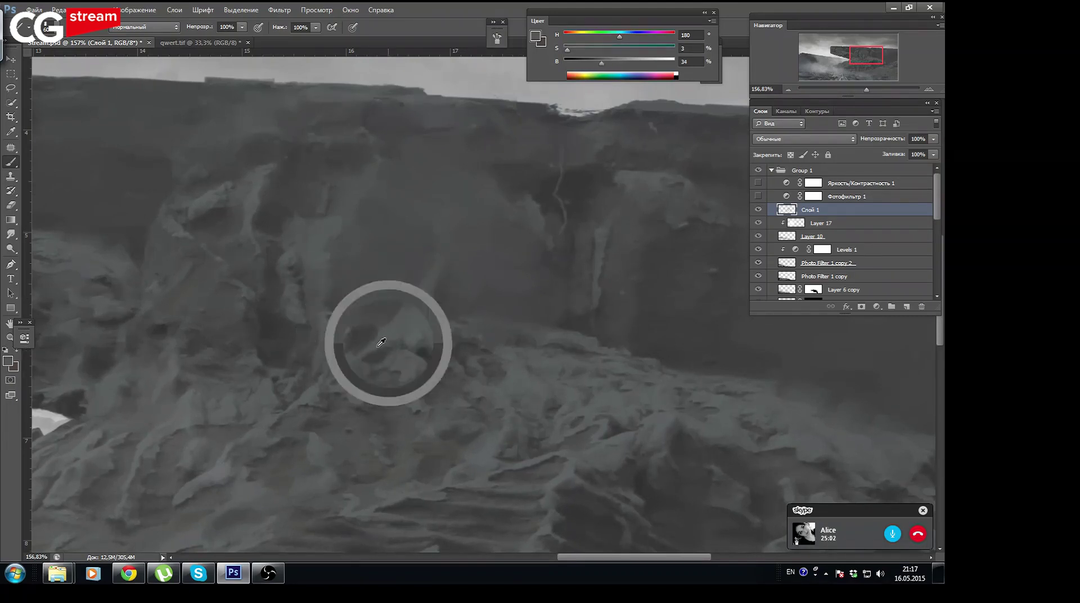
Paint a light grey stroke up the rock face with a sampled rock tone
{"action": "left_click", "coordinate": [199, 203], "text": "alt"}
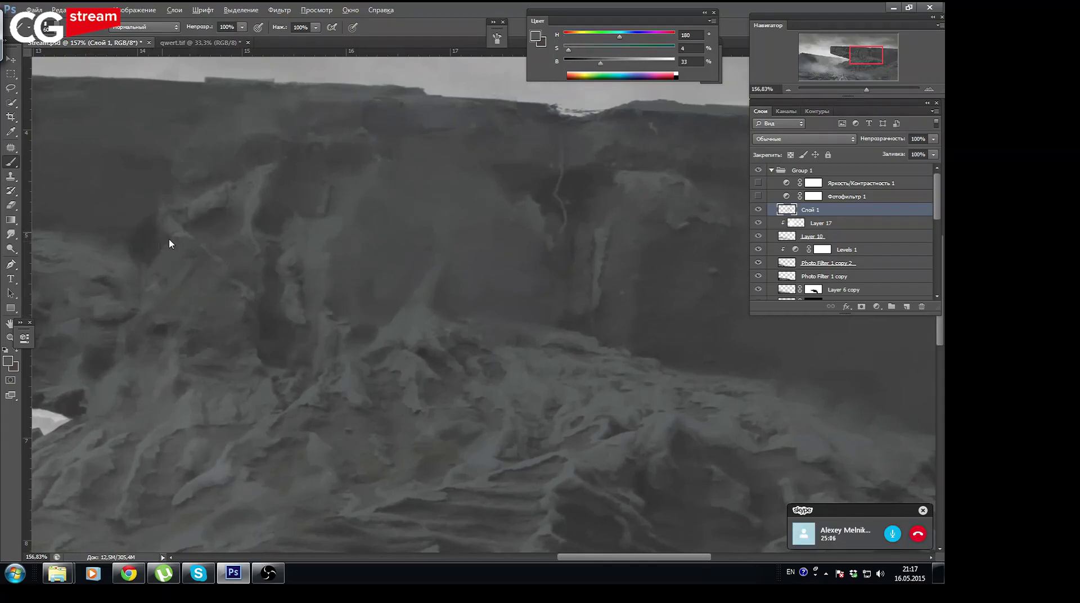
{"action": "left_click", "coordinate": [120, 258], "text": "alt"}
{"action": "left_click", "coordinate": [172, 212], "text": "alt"}
{"action": "left_click_drag", "start_coordinate": [174, 215], "coordinate": [275, 154]}
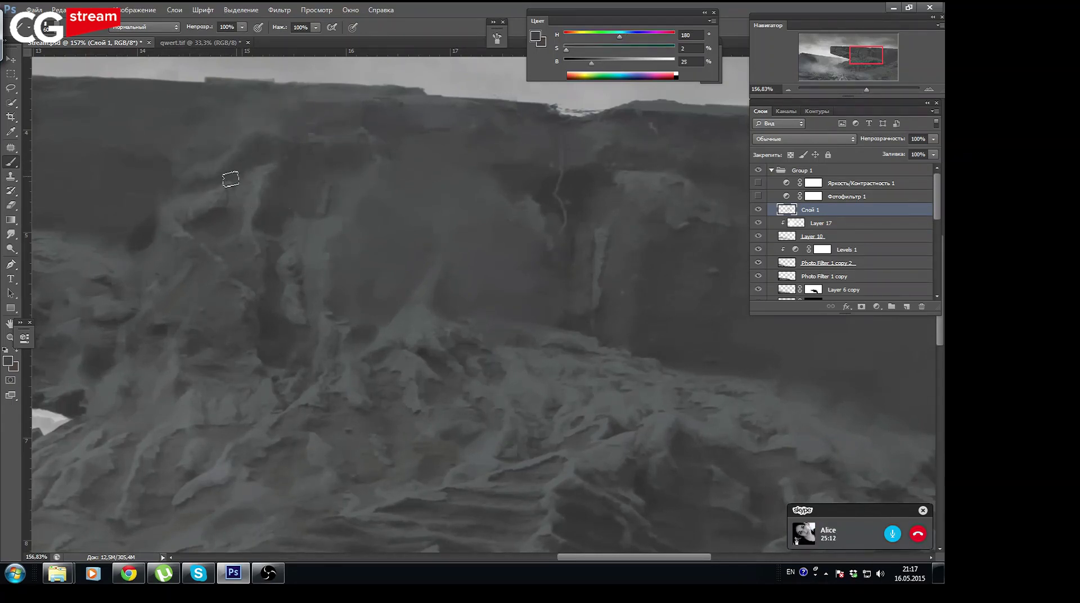
Pick up dark recess greys on the cliff, ending at H 240, S 2%, B 23%
{"action": "left_click", "coordinate": [553, 196], "text": "alt"}
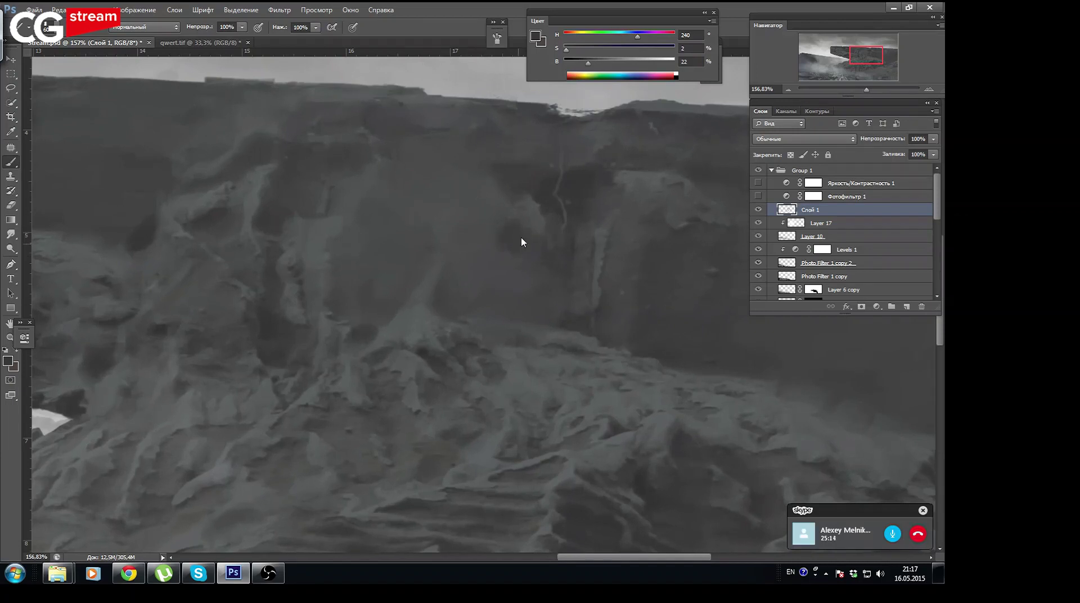
{"action": "left_click", "coordinate": [548, 209], "text": "alt"}
{"action": "left_click", "coordinate": [519, 217], "text": "alt"}
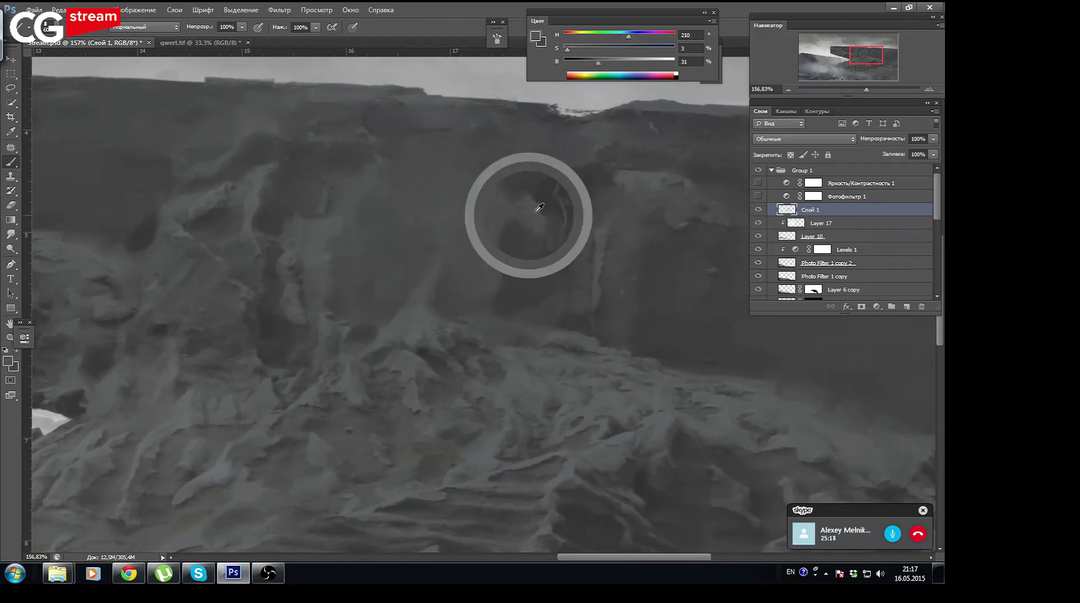
{"action": "left_click", "coordinate": [637, 171], "text": "alt"}
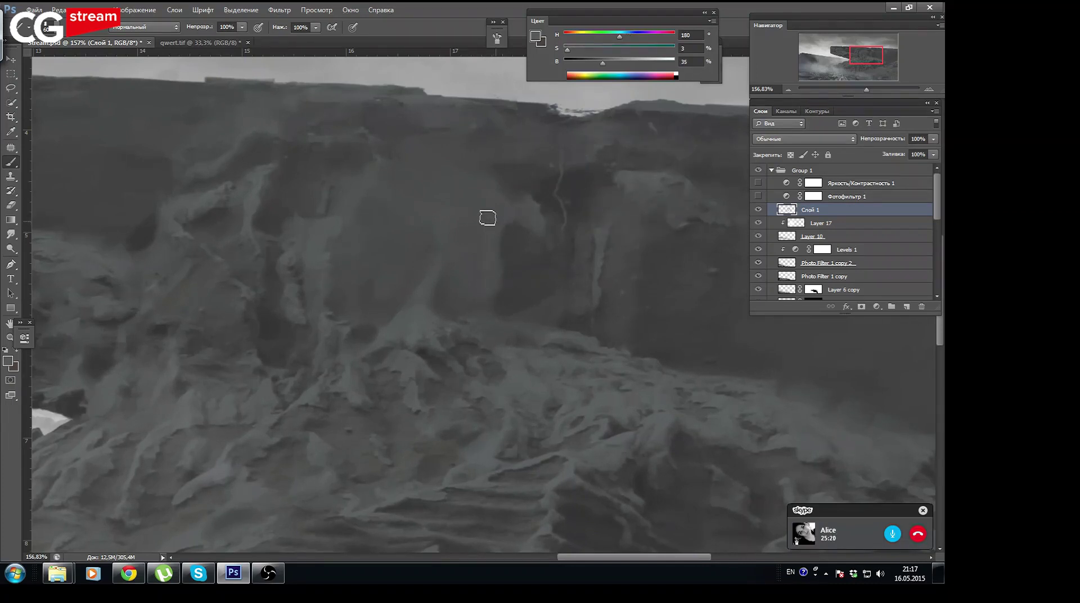
{"action": "left_click", "coordinate": [521, 274], "text": "alt"}
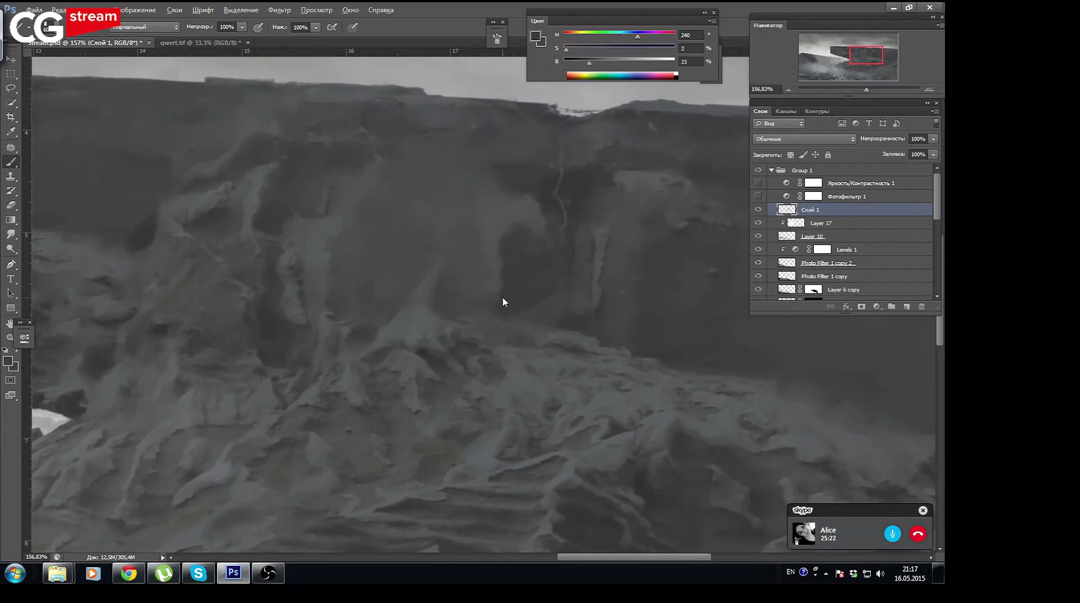
{"action": "left_click", "coordinate": [529, 277], "text": "alt"}
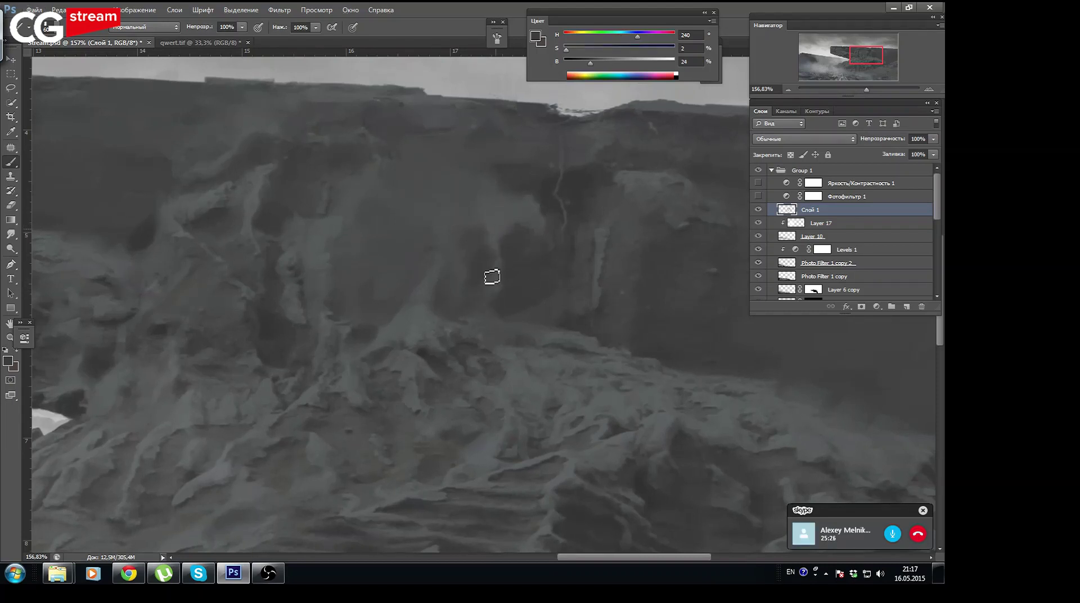
{"action": "left_click", "coordinate": [523, 241], "text": "alt"}
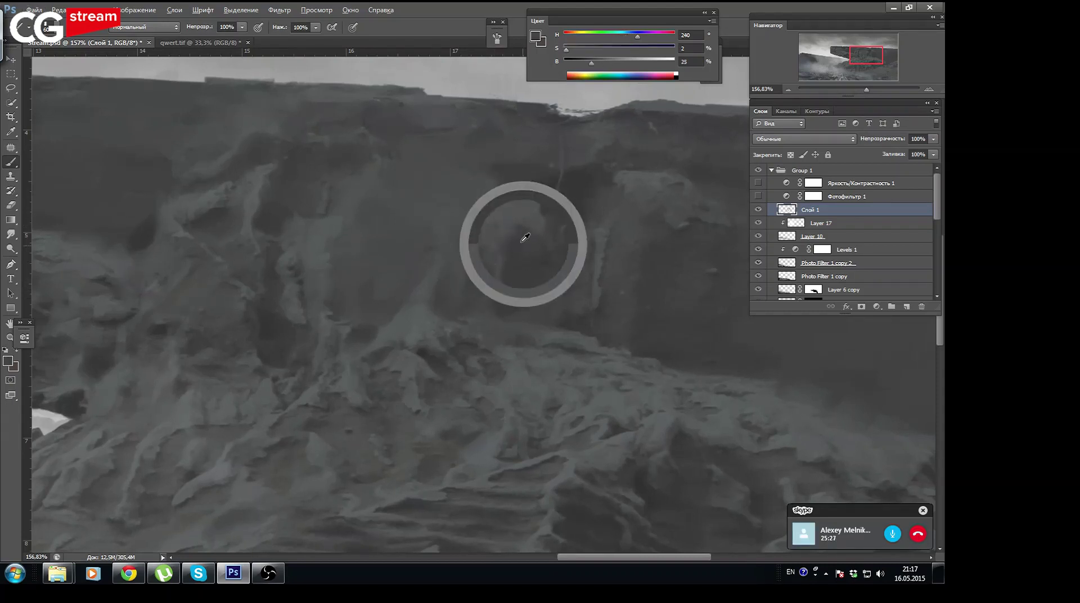
{"action": "left_click", "coordinate": [553, 328], "text": "alt"}
{"action": "left_click", "coordinate": [513, 269], "text": "alt"}
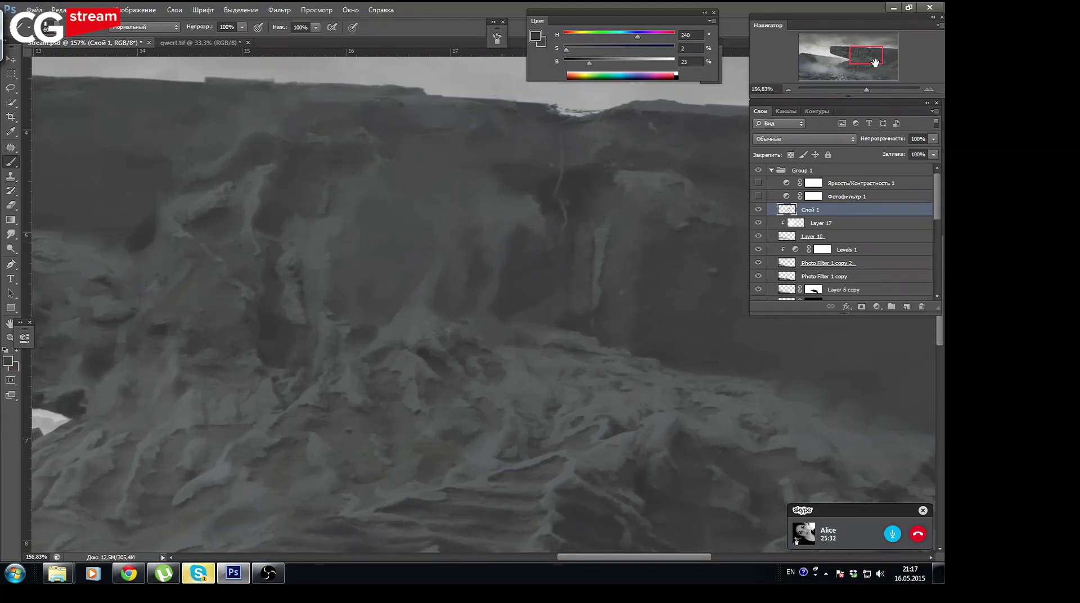
{"action": "left_click_drag", "start_coordinate": [875, 62], "coordinate": [883, 70]}
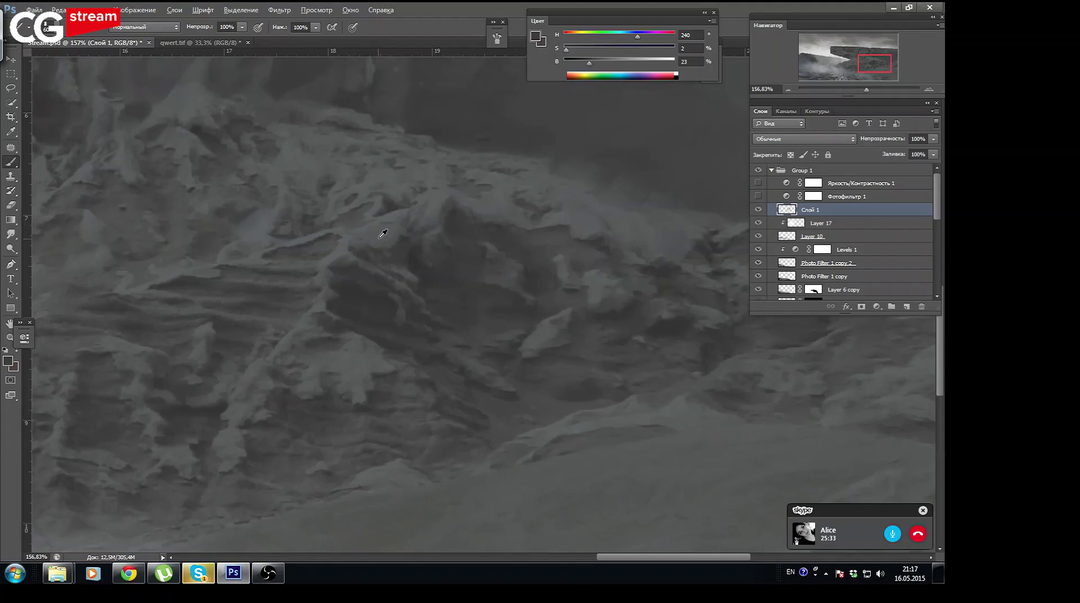
Sample mid, dark and lighter greys from the rocks right of the slab
{"action": "left_click", "coordinate": [429, 236], "text": "alt"}
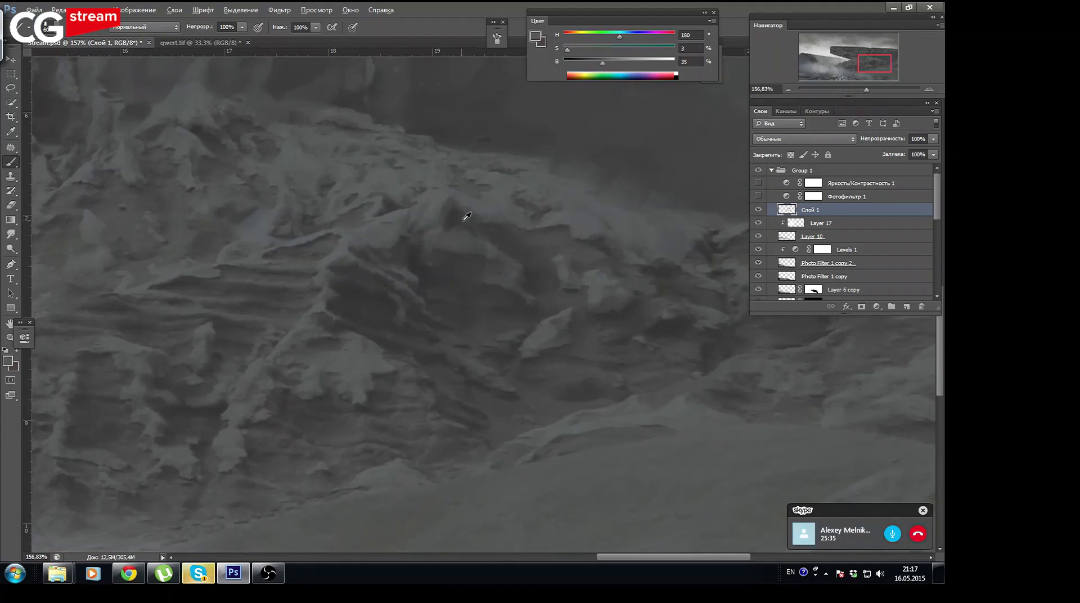
{"action": "left_click", "coordinate": [461, 252], "text": "alt"}
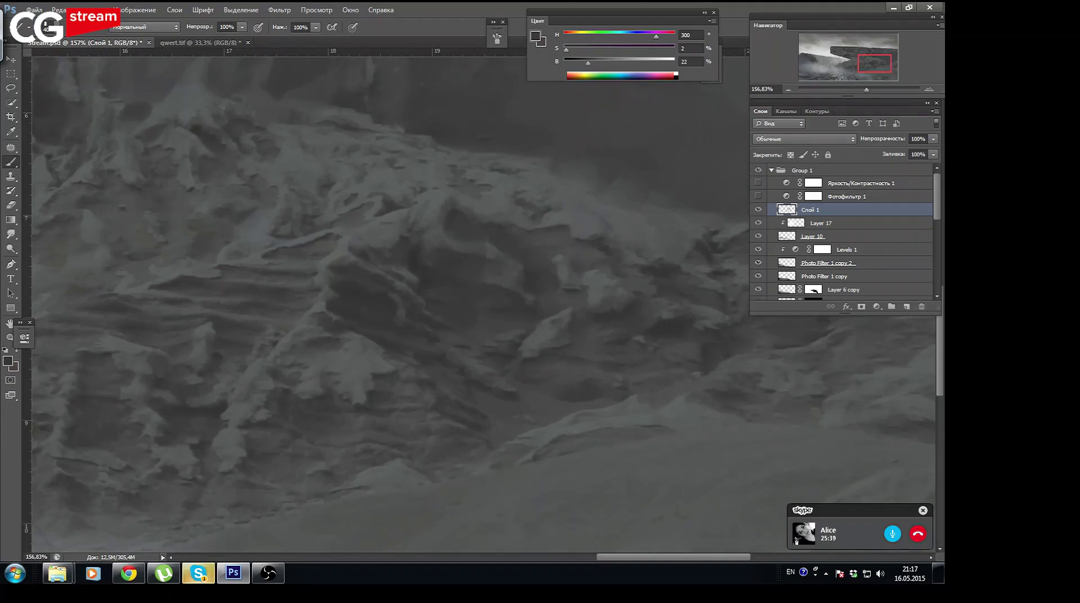
{"action": "left_click", "coordinate": [594, 203], "text": "alt"}
{"action": "left_click", "coordinate": [612, 211], "text": "alt"}
{"action": "left_click", "coordinate": [594, 244], "text": "alt"}
{"action": "left_click", "coordinate": [615, 206], "text": "alt"}
{"action": "left_click", "coordinate": [624, 229], "text": "alt"}
{"action": "left_click", "coordinate": [603, 206], "text": "alt"}
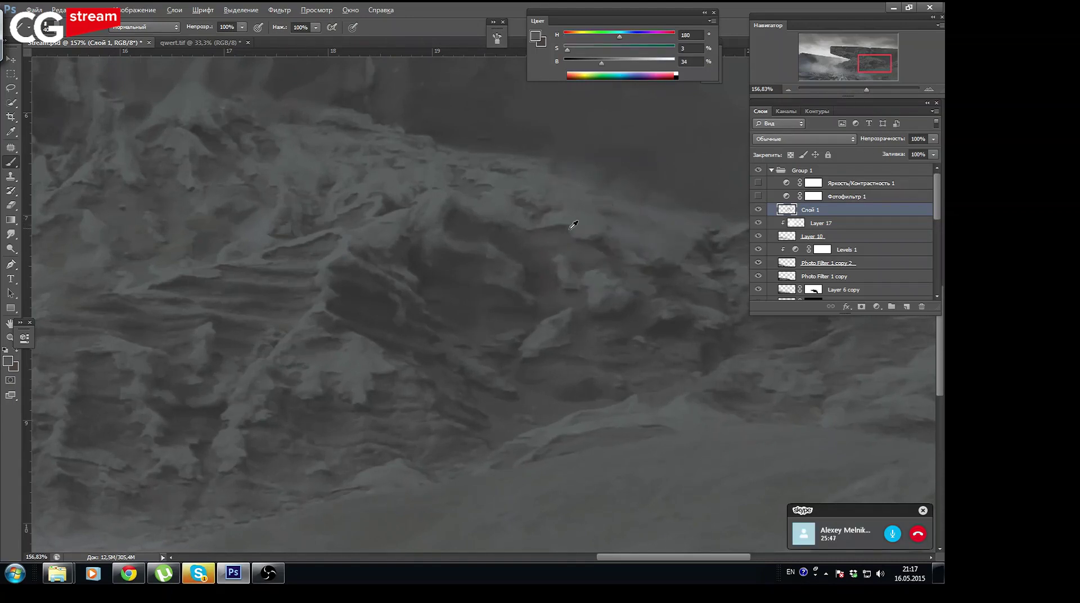
Pick light and shadow greys from the ridge for refining its forms
{"action": "left_click", "coordinate": [555, 217], "text": "alt"}
{"action": "left_click", "coordinate": [596, 210], "text": "alt"}
{"action": "left_click", "coordinate": [549, 207], "text": "alt"}
{"action": "left_click", "coordinate": [467, 220], "text": "alt"}
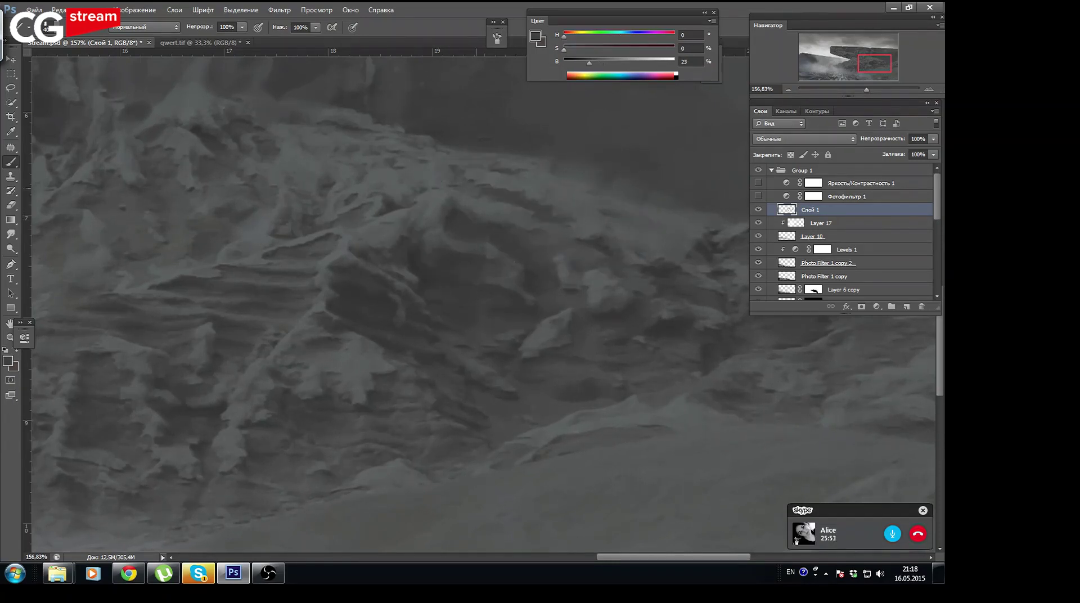
{"action": "left_click", "coordinate": [453, 178], "text": "alt"}
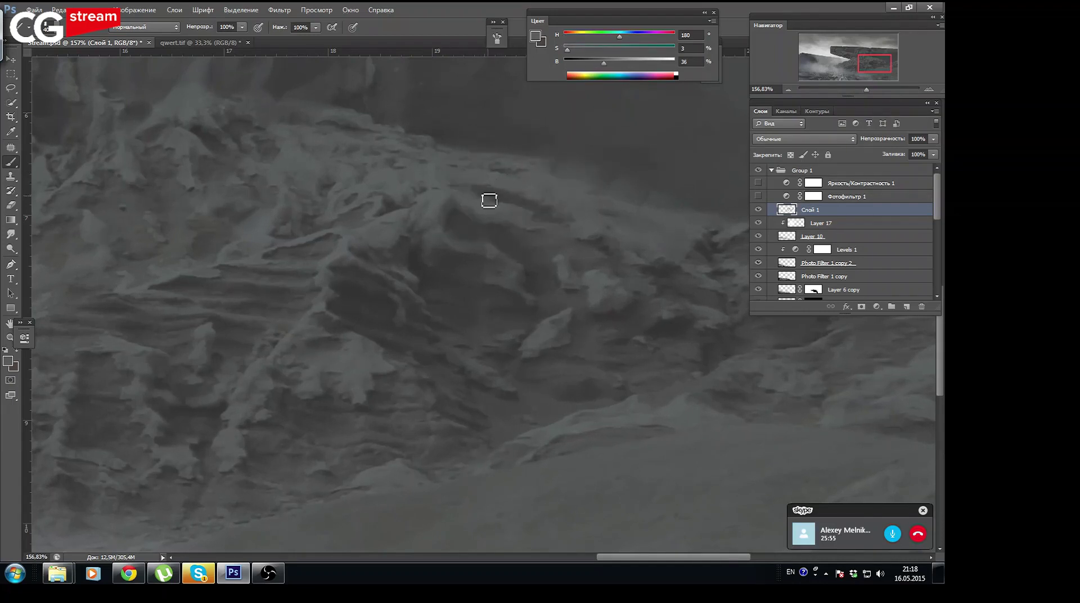
{"action": "left_click", "coordinate": [539, 183], "text": "alt"}
{"action": "left_click", "coordinate": [528, 142], "text": "alt"}
{"action": "left_click", "coordinate": [471, 134], "text": "alt"}
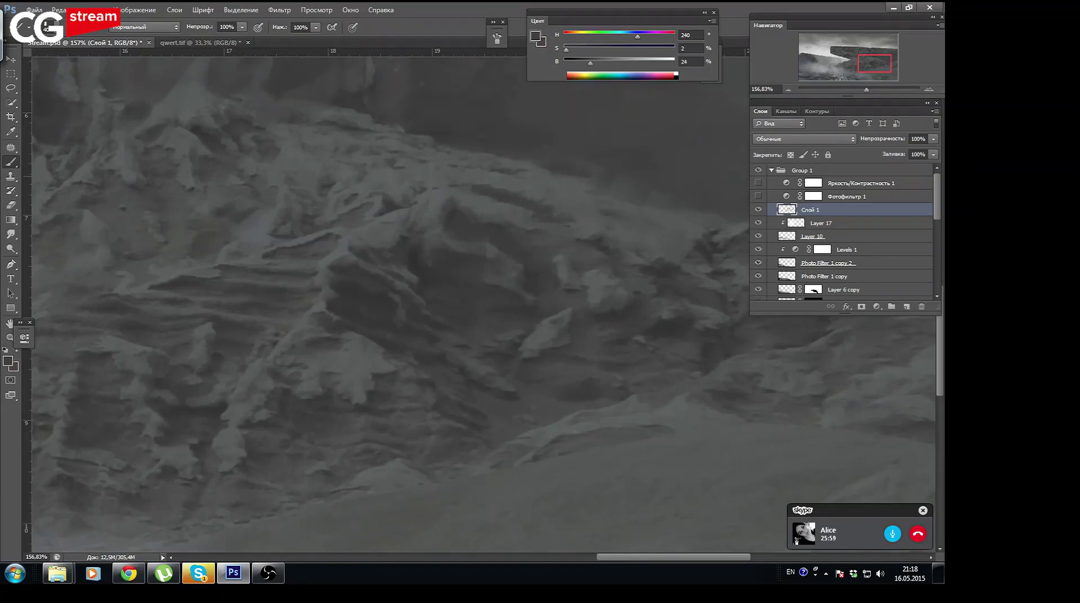
{"action": "left_click", "coordinate": [514, 156], "text": "alt"}
Darken the rock below the ridge, ending at H 200, S 6%, B 39%; dismiss the torrent client
{"action": "left_click", "coordinate": [361, 339], "text": "alt"}
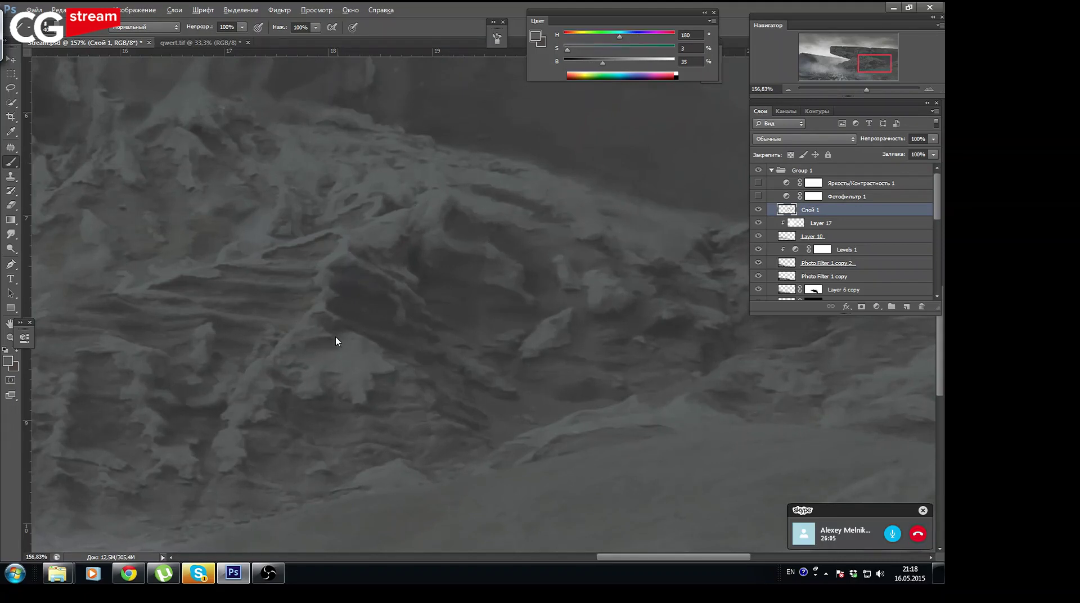
{"action": "left_click_drag", "start_coordinate": [318, 325], "coordinate": [337, 334]}
{"action": "left_click", "coordinate": [384, 317], "text": "alt"}
{"action": "left_click", "coordinate": [423, 379], "text": "alt"}
{"action": "left_click", "coordinate": [425, 377], "text": "alt"}
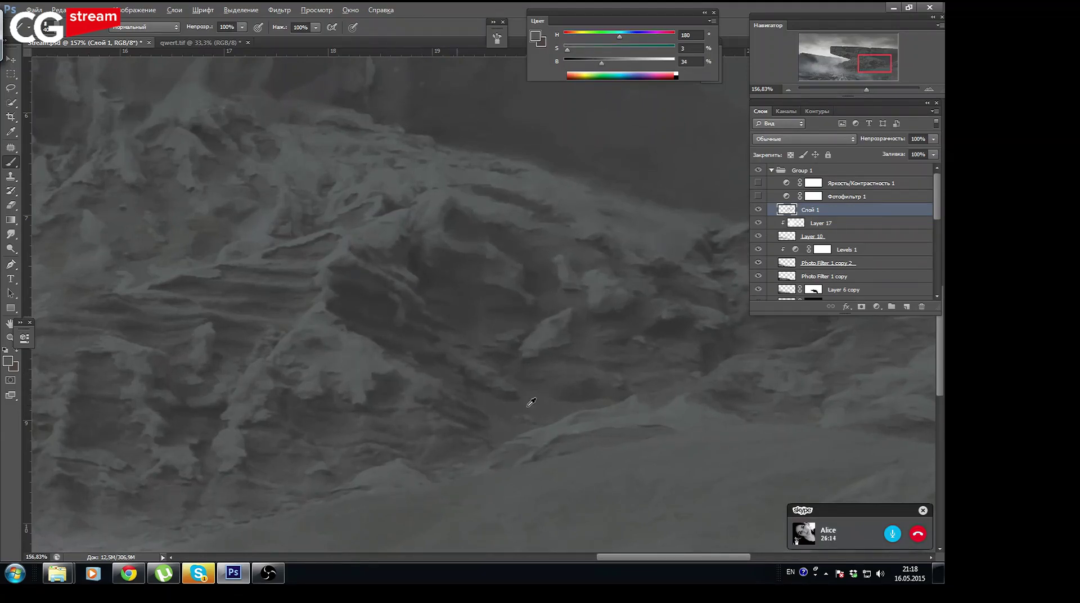
{"action": "left_click", "coordinate": [368, 295], "text": "alt"}
{"action": "left_click", "coordinate": [337, 339], "text": "alt"}
{"action": "left_click", "coordinate": [293, 400], "text": "alt"}
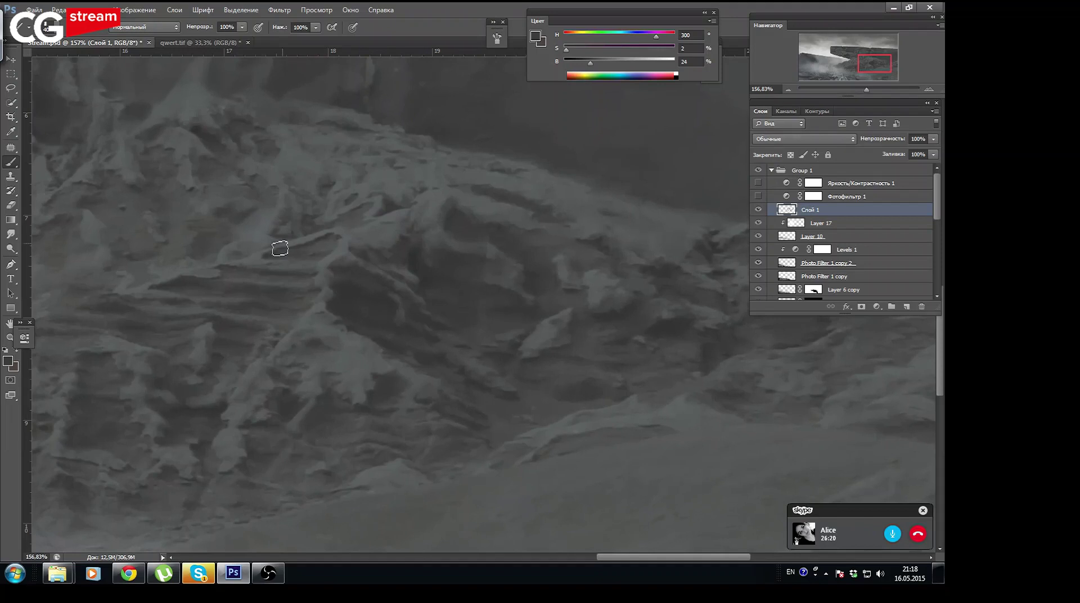
{"action": "left_click", "coordinate": [266, 223], "text": "alt"}
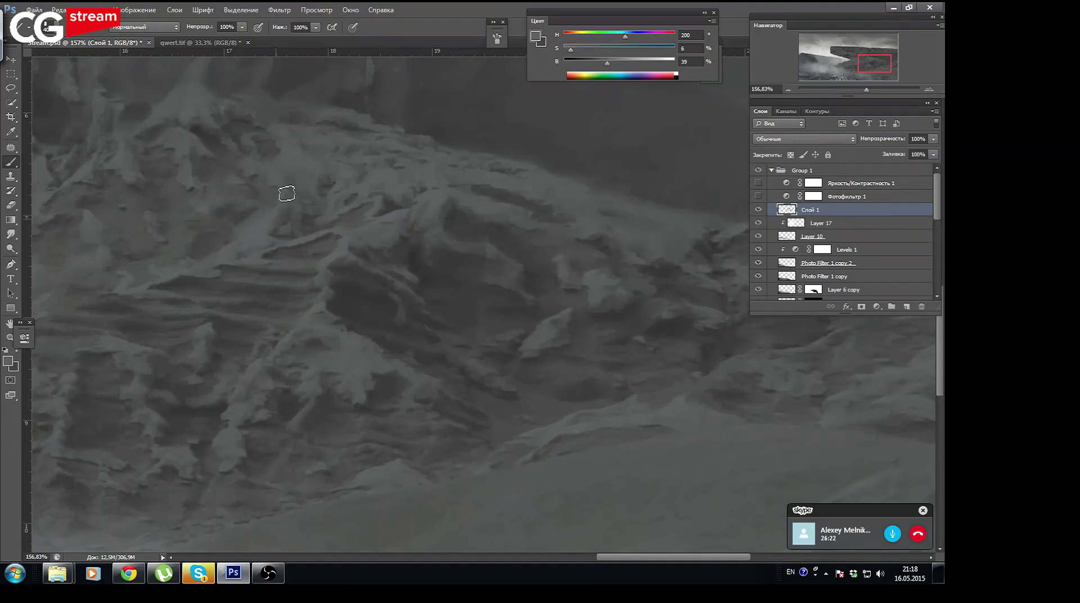
{"action": "left_click", "coordinate": [168, 574]}
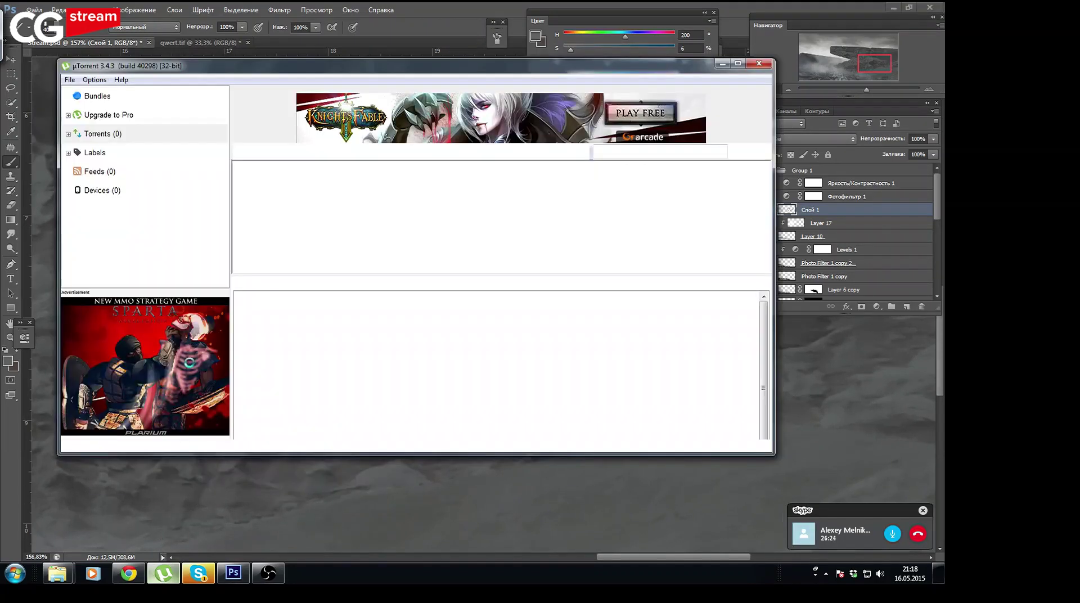
{"action": "left_click", "coordinate": [759, 64]}
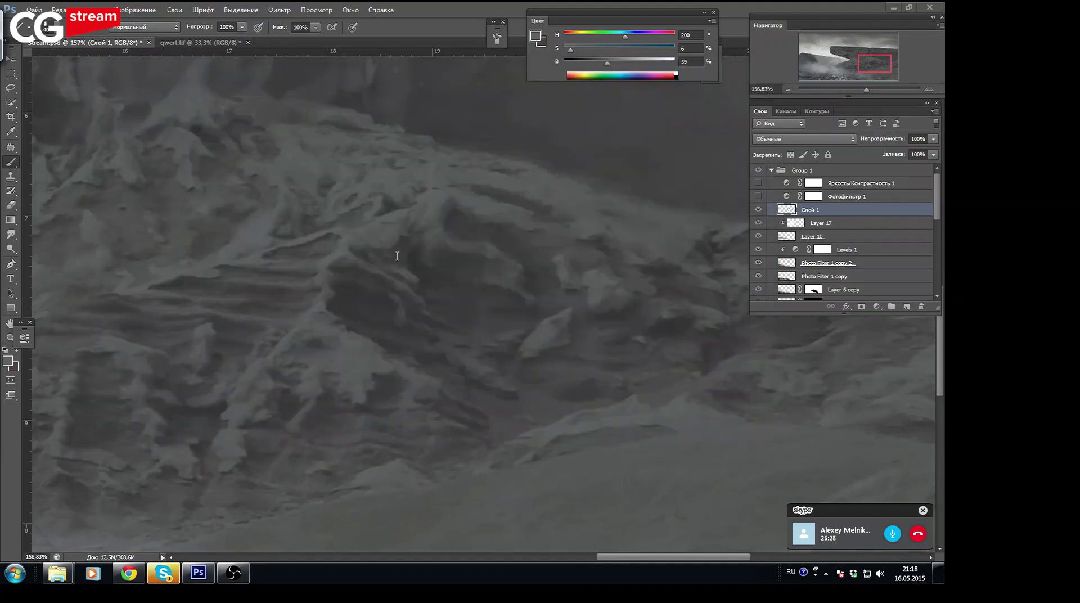
Sample light bluish, dark and mid greys from the upper foreground rocks
{"action": "key", "text": "alt+shift"}
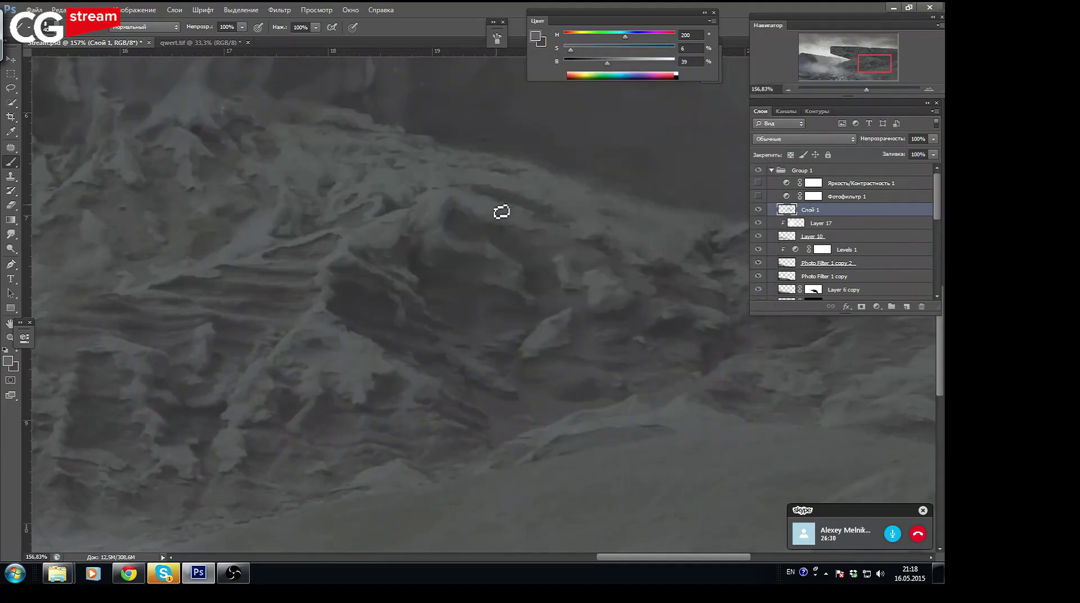
{"action": "left_click", "coordinate": [527, 224], "text": "alt"}
{"action": "left_click", "coordinate": [521, 194], "text": "alt"}
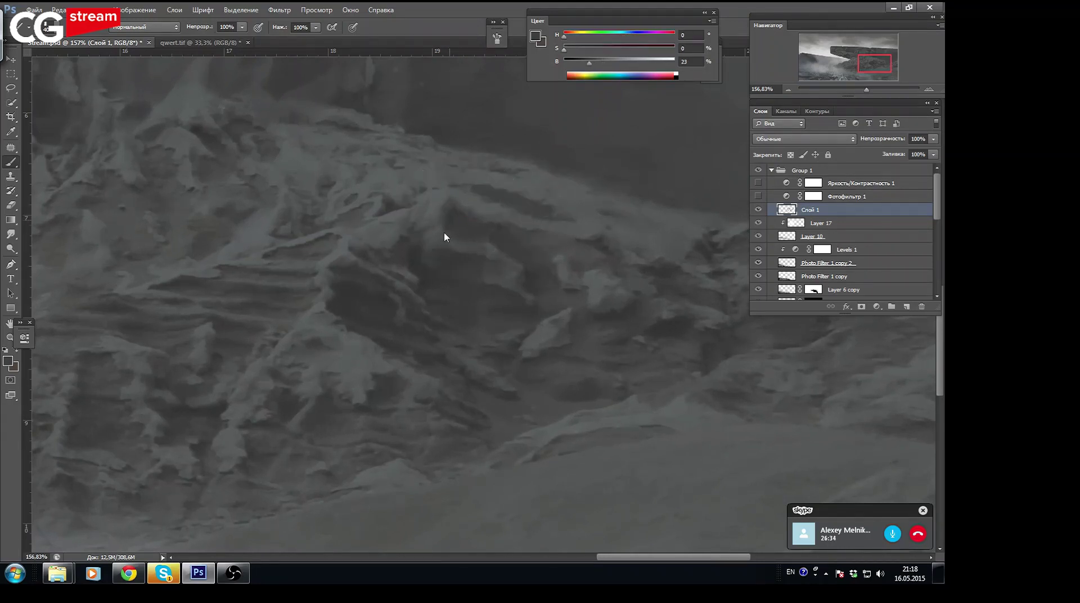
{"action": "left_click", "coordinate": [486, 205], "text": "alt"}
{"action": "left_click", "coordinate": [482, 203], "text": "alt"}
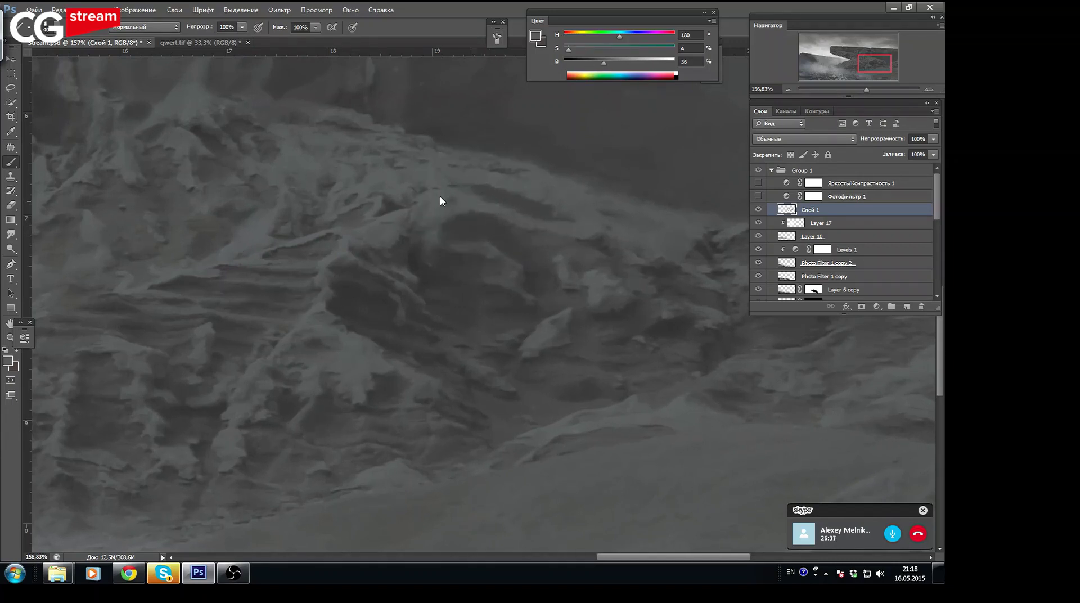
{"action": "left_click", "coordinate": [461, 218], "text": "alt"}
{"action": "left_click", "coordinate": [455, 218], "text": "alt"}
{"action": "left_click", "coordinate": [436, 233], "text": "alt"}
Alternate deep shadow and lit-ridge greys across the central rock face
{"action": "left_click", "coordinate": [422, 270], "text": "alt"}
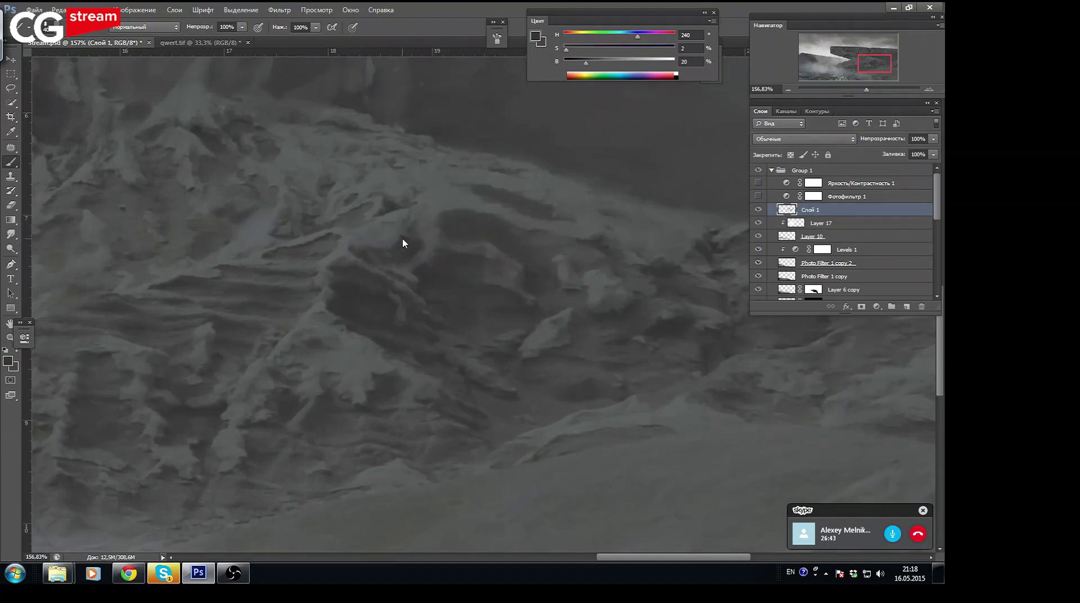
{"action": "left_click", "coordinate": [419, 225], "text": "alt"}
{"action": "left_click", "coordinate": [425, 268], "text": "alt"}
{"action": "left_click", "coordinate": [411, 242], "text": "alt"}
{"action": "left_click", "coordinate": [418, 241], "text": "alt"}
{"action": "left_click", "coordinate": [419, 224], "text": "alt"}
{"action": "left_click", "coordinate": [406, 219], "text": "alt"}
{"action": "left_click", "coordinate": [412, 214], "text": "alt"}
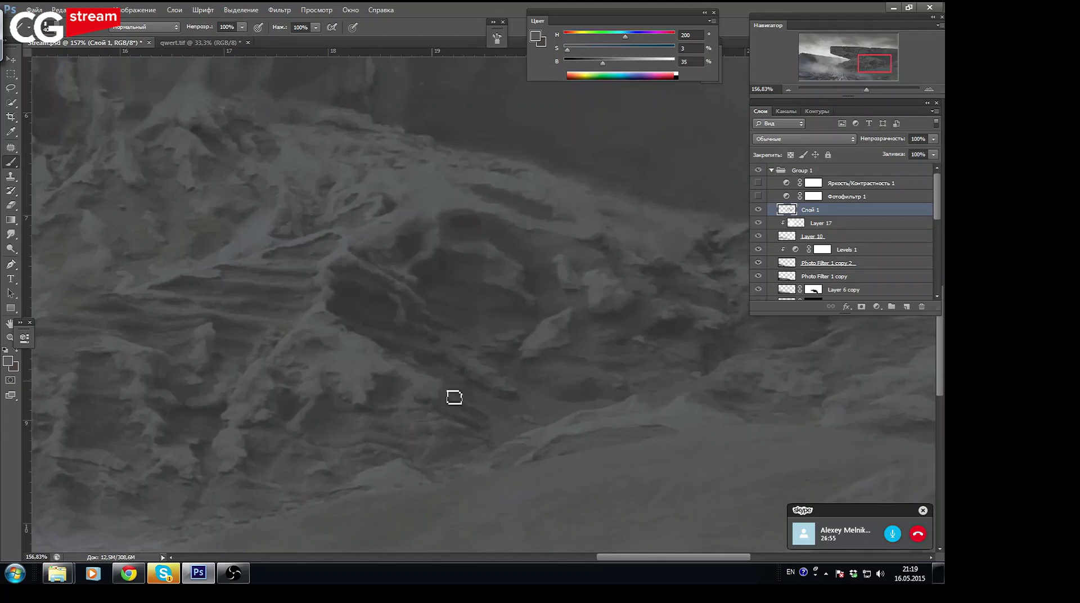
Sample neutral dark and lit greys from the lower foreground rocks
{"action": "left_click", "coordinate": [473, 416], "text": "alt"}
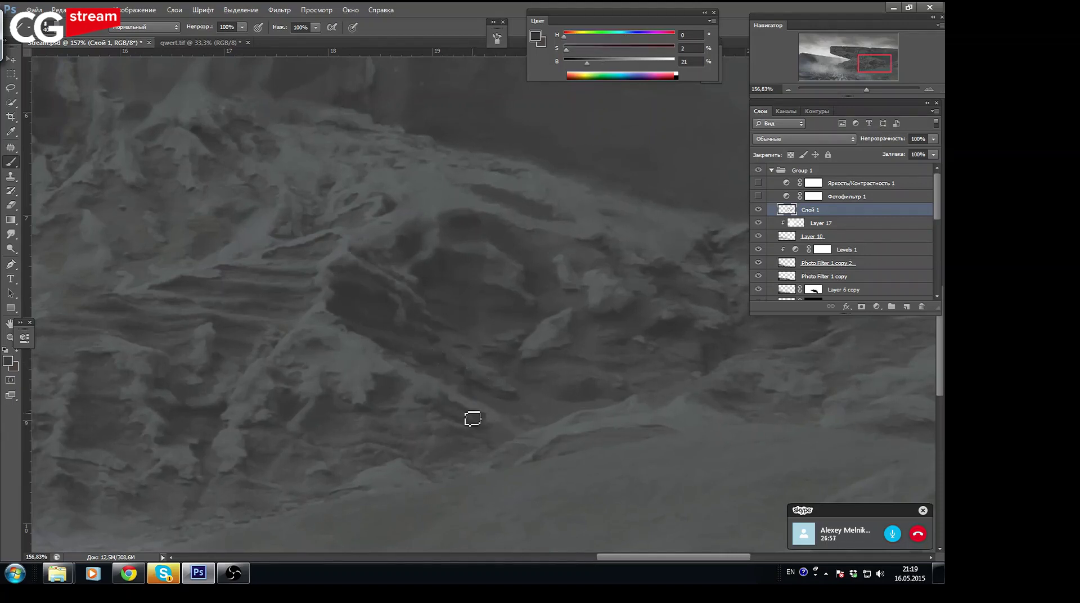
{"action": "left_click", "coordinate": [452, 390], "text": "alt"}
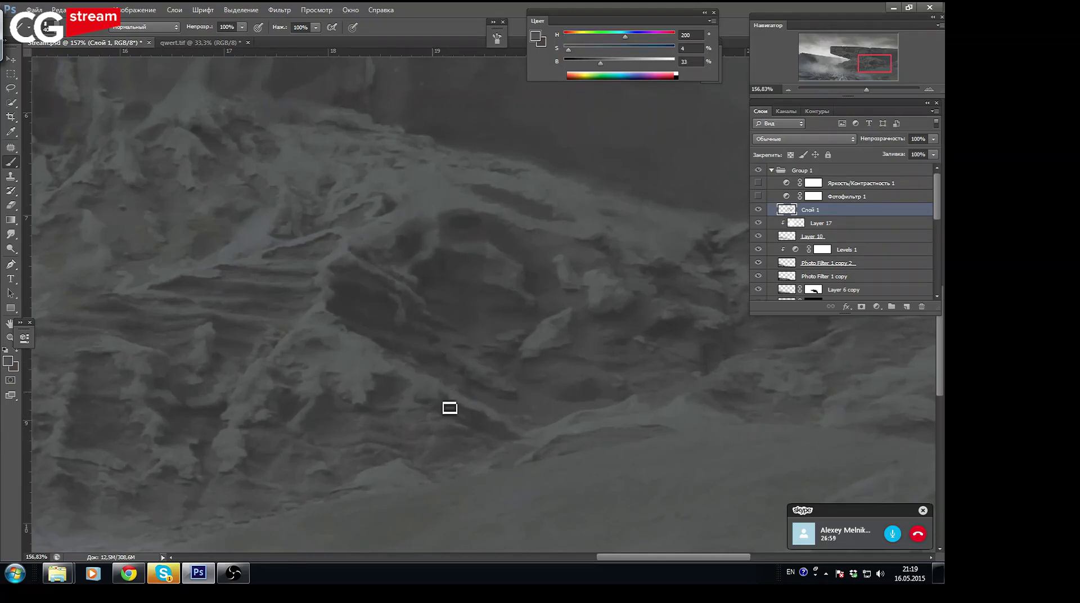
{"action": "left_click", "coordinate": [482, 420], "text": "alt"}
{"action": "left_click", "coordinate": [486, 419], "text": "alt"}
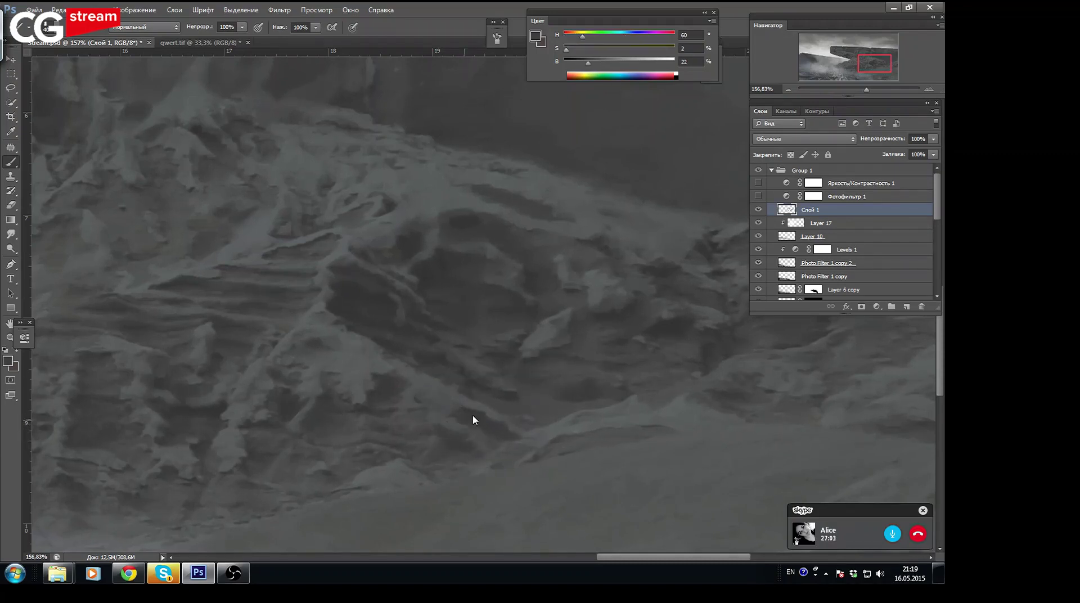
{"action": "left_click", "coordinate": [484, 420], "text": "alt"}
{"action": "left_click", "coordinate": [392, 391], "text": "alt"}
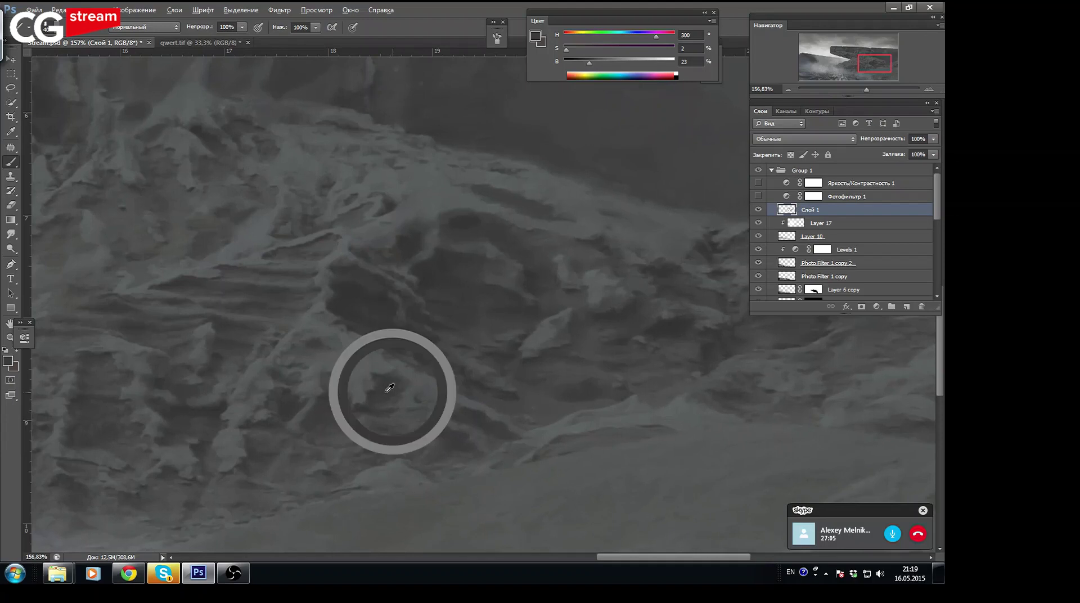
Darken a small patch of the lower-left rocks with a sampled shadow grey
{"action": "left_click", "coordinate": [289, 411], "text": "alt"}
{"action": "left_click", "coordinate": [250, 447], "text": "alt"}
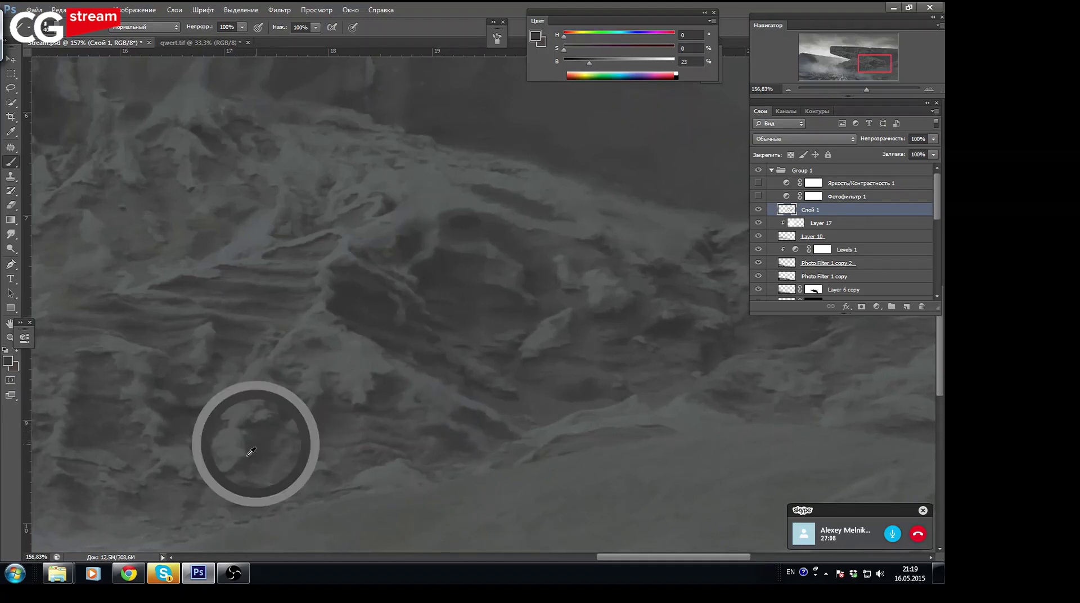
{"action": "left_click", "coordinate": [254, 395], "text": "alt"}
{"action": "left_click", "coordinate": [222, 416], "text": "alt"}
{"action": "left_click", "coordinate": [252, 372], "text": "alt"}
{"action": "left_click", "coordinate": [246, 423], "text": "alt"}
{"action": "left_click", "coordinate": [238, 422], "text": "alt"}
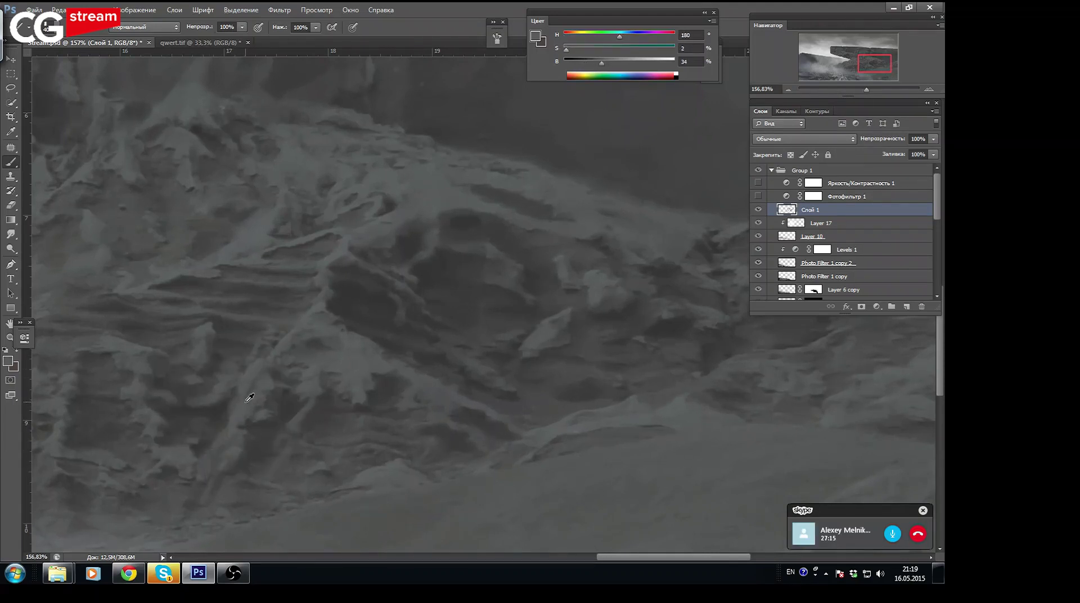
{"action": "left_click", "coordinate": [260, 428], "text": "alt"}
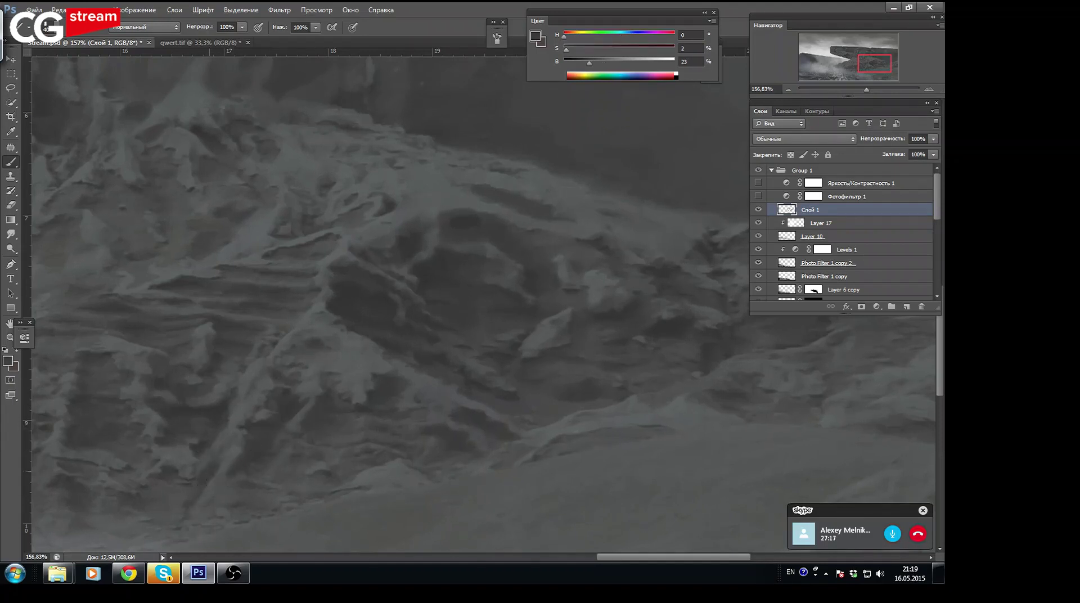
{"action": "left_click_drag", "start_coordinate": [236, 468], "coordinate": [222, 483]}
{"action": "left_click", "coordinate": [223, 479], "text": "alt"}
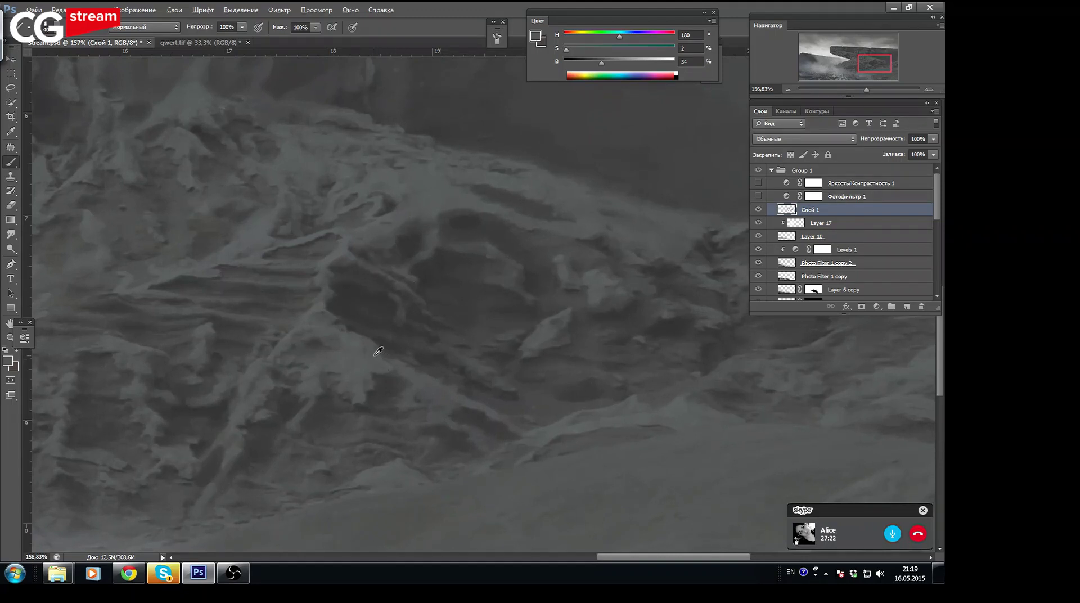
Pick darkest shadow and light ridge greys to refine the lit ridges
{"action": "left_click", "coordinate": [419, 330], "text": "alt"}
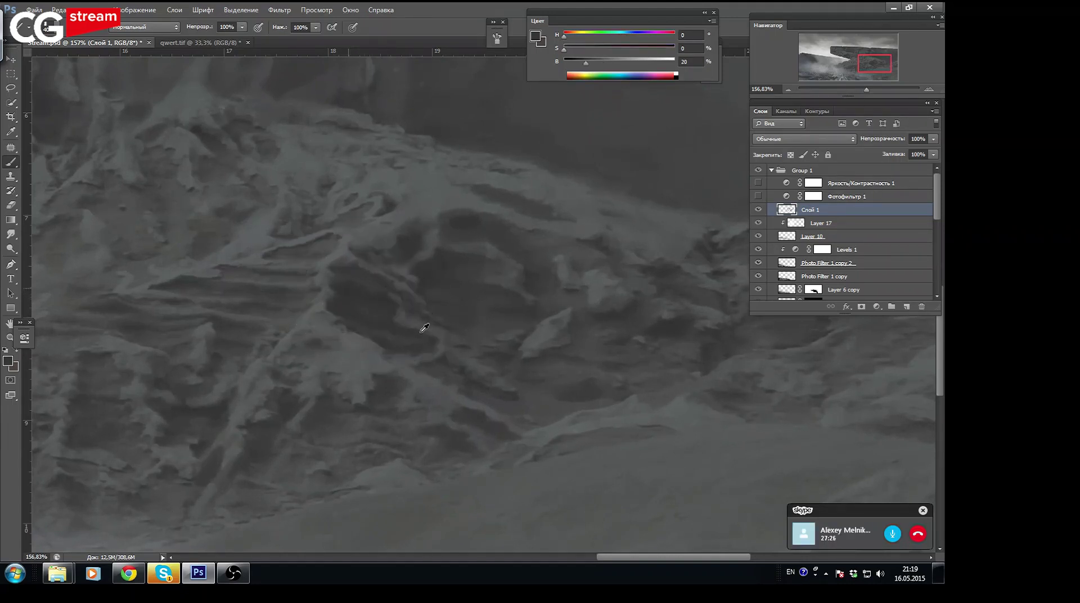
{"action": "left_click", "coordinate": [425, 374], "text": "alt"}
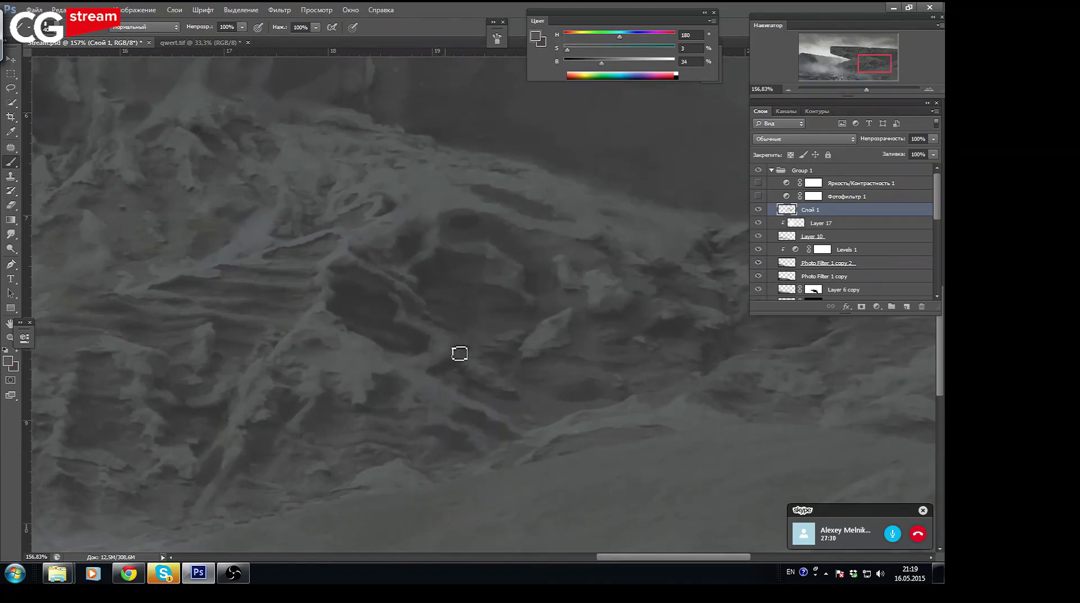
{"action": "left_click", "coordinate": [479, 363], "text": "alt"}
{"action": "left_click", "coordinate": [539, 338], "text": "alt"}
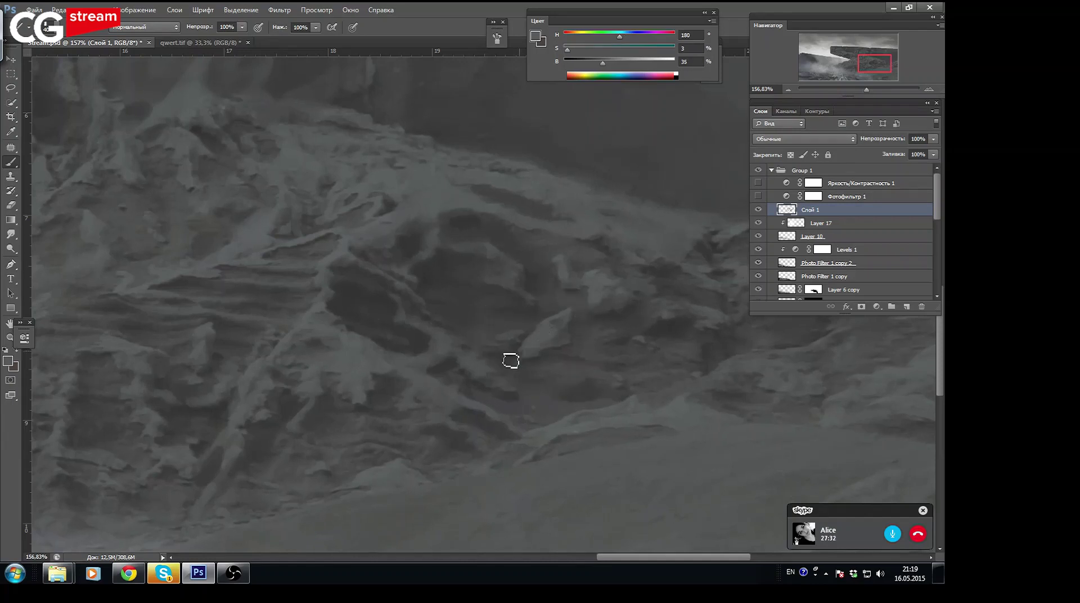
{"action": "left_click", "coordinate": [486, 342], "text": "alt"}
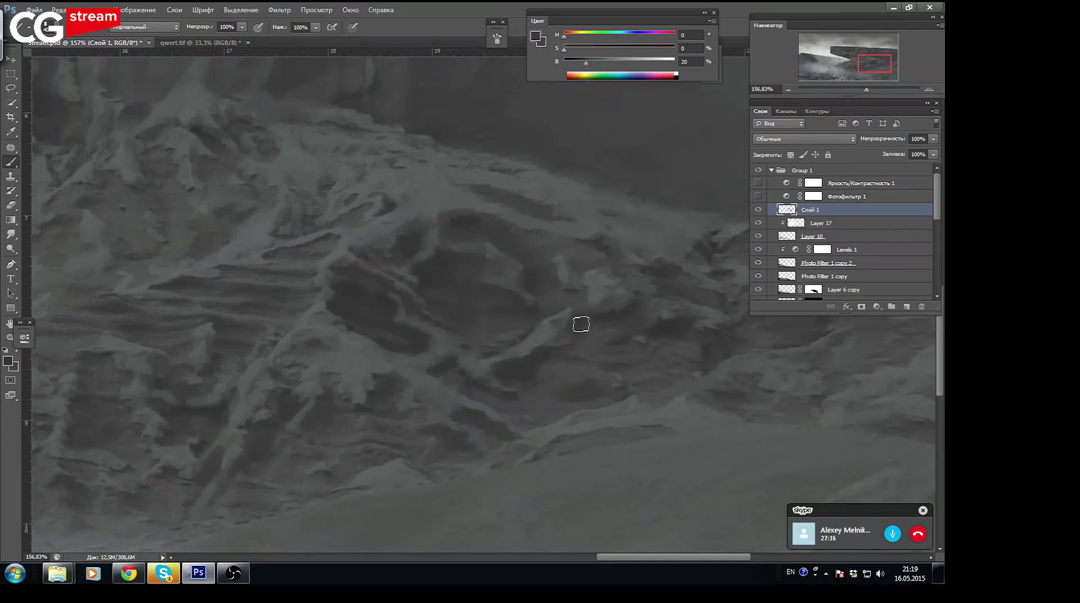
{"action": "left_click", "coordinate": [596, 306], "text": "alt"}
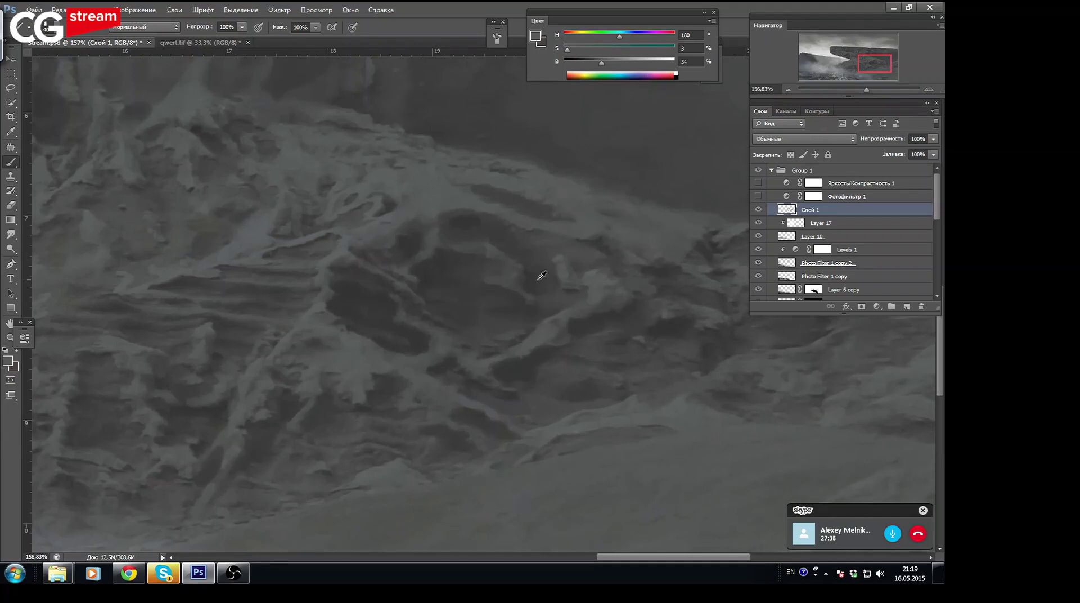
Sample mid and dark greys on the right rocks, ending at H 180, S 2%, B 33%
{"action": "left_click", "coordinate": [254, 240], "text": "alt"}
{"action": "left_click", "coordinate": [593, 319], "text": "alt"}
{"action": "left_click", "coordinate": [569, 322], "text": "alt"}
{"action": "left_click", "coordinate": [536, 358], "text": "alt"}
{"action": "left_click", "coordinate": [382, 295], "text": "alt"}
{"action": "left_click", "coordinate": [549, 316], "text": "alt"}
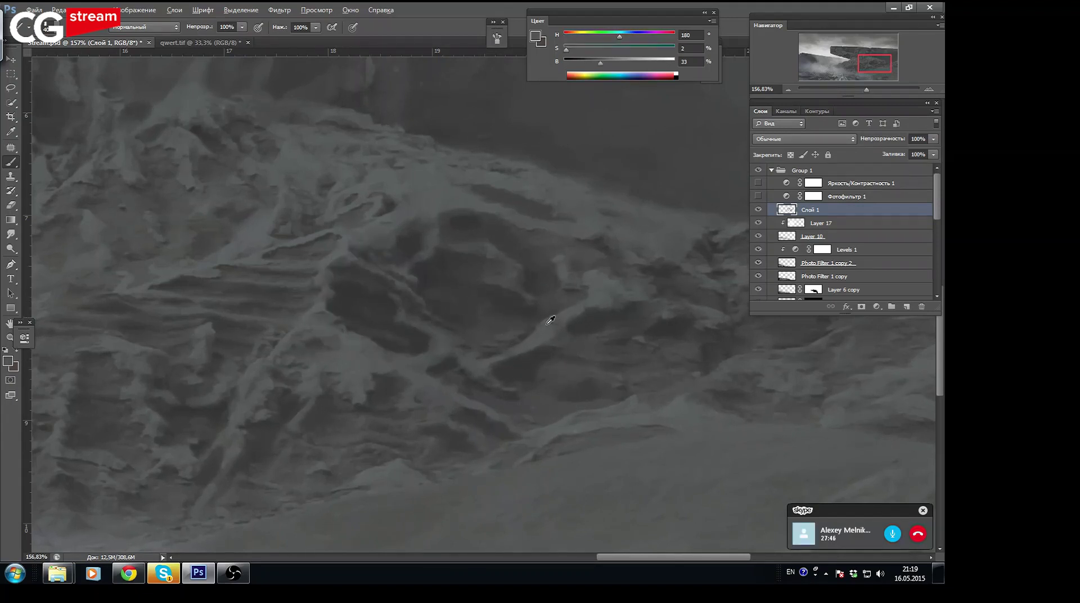
Paint dark grey strokes into the lower rock shadows with sampled tones
{"action": "left_click_drag", "start_coordinate": [883, 55], "coordinate": [848, 67]}
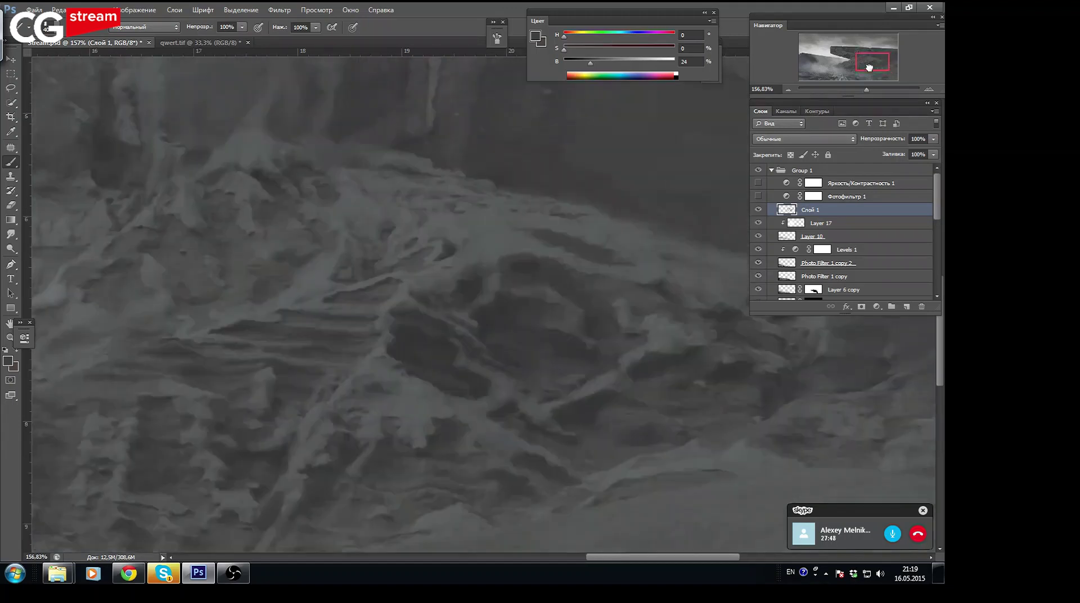
{"action": "left_click", "coordinate": [471, 385], "text": "alt"}
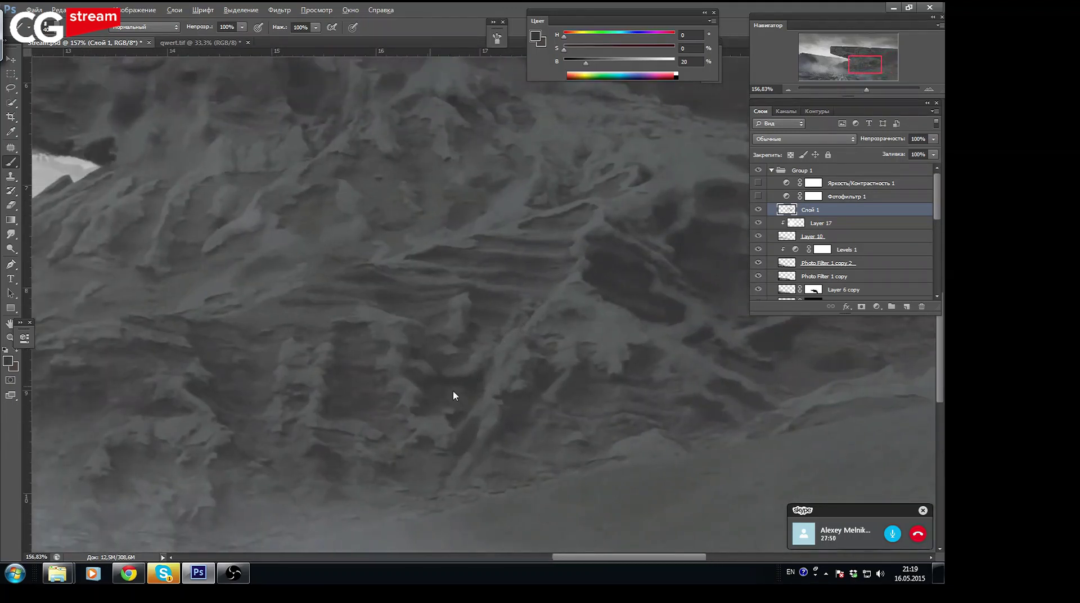
{"action": "left_click", "coordinate": [466, 404], "text": "alt"}
{"action": "mouse_move", "coordinate": [423, 458]}
{"action": "left_mouse_down"}
{"action": "mouse_move", "coordinate": [417, 487]}
{"action": "mouse_move", "coordinate": [449, 463]}
{"action": "left_mouse_up"}
{"action": "left_click", "coordinate": [447, 465], "text": "alt"}
{"action": "left_click", "coordinate": [401, 483], "text": "alt"}
{"action": "left_click", "coordinate": [383, 488], "text": "alt"}
{"action": "left_click", "coordinate": [419, 467], "text": "alt"}
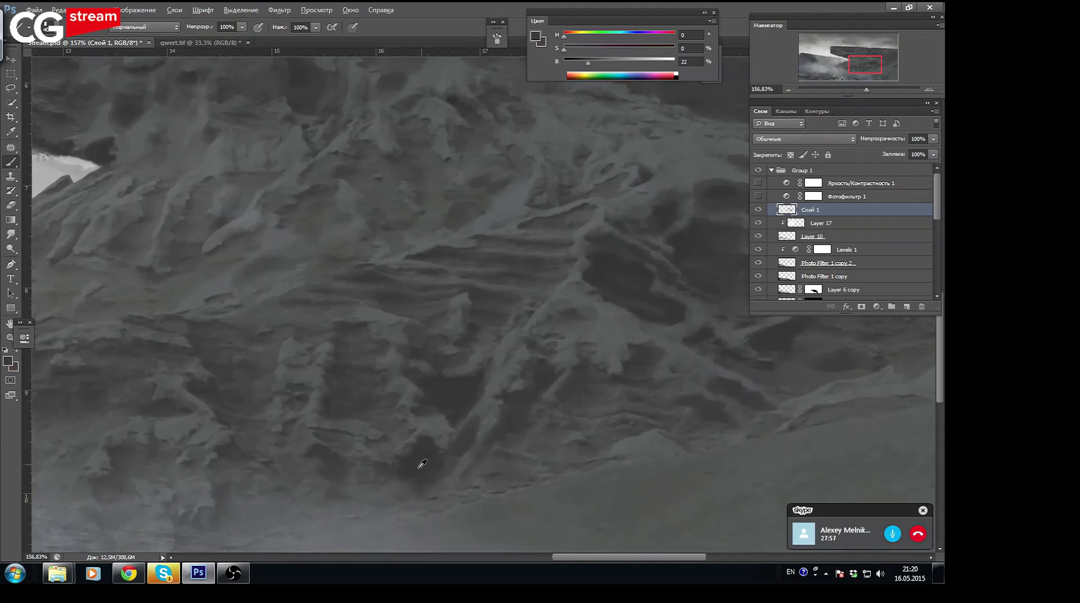
Sample light cool, dark and greenish greys from the upper rock face
{"action": "left_click", "coordinate": [653, 265], "text": "alt"}
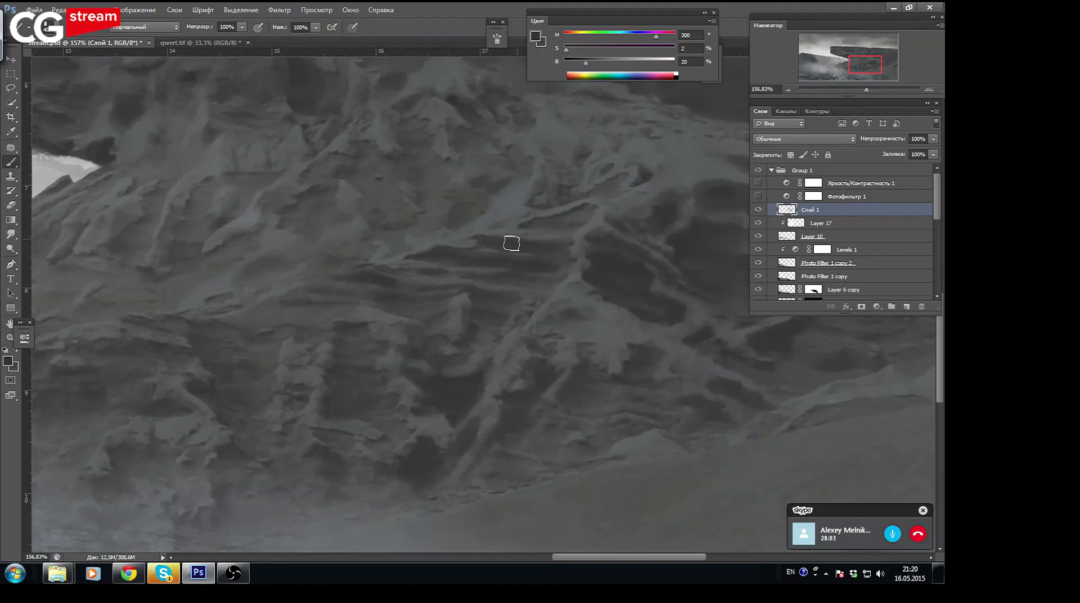
{"action": "left_click", "coordinate": [583, 235], "text": "alt"}
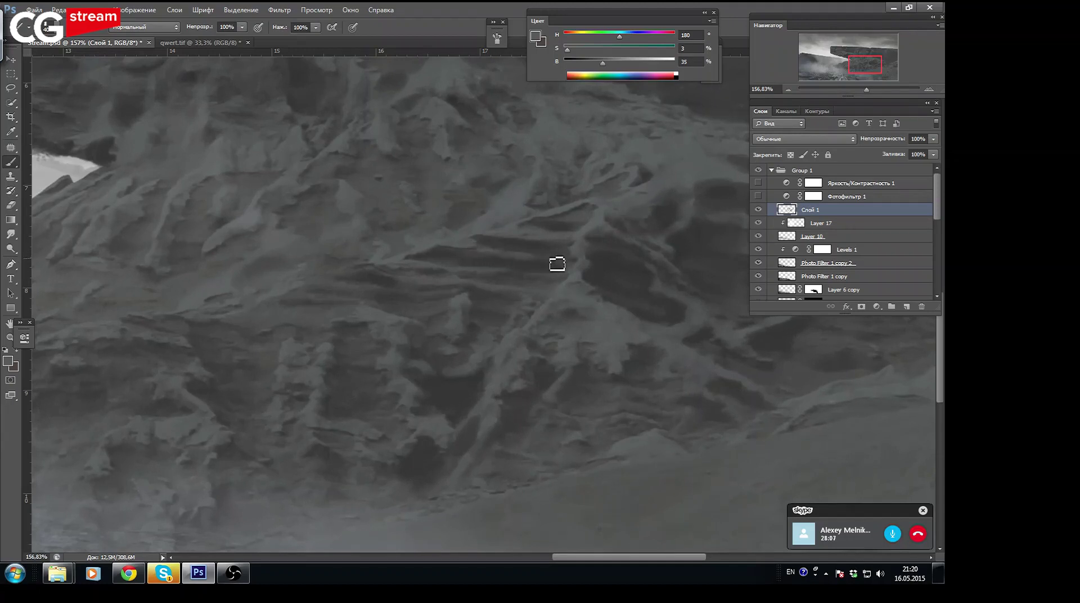
{"action": "left_click", "coordinate": [579, 241], "text": "alt"}
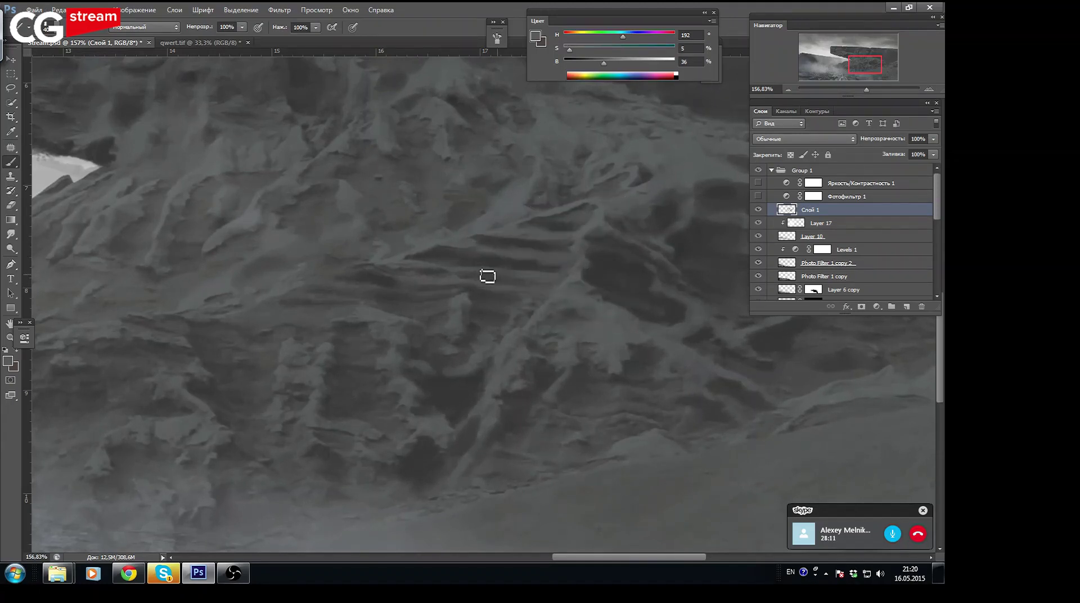
{"action": "left_click", "coordinate": [607, 192], "text": "alt"}
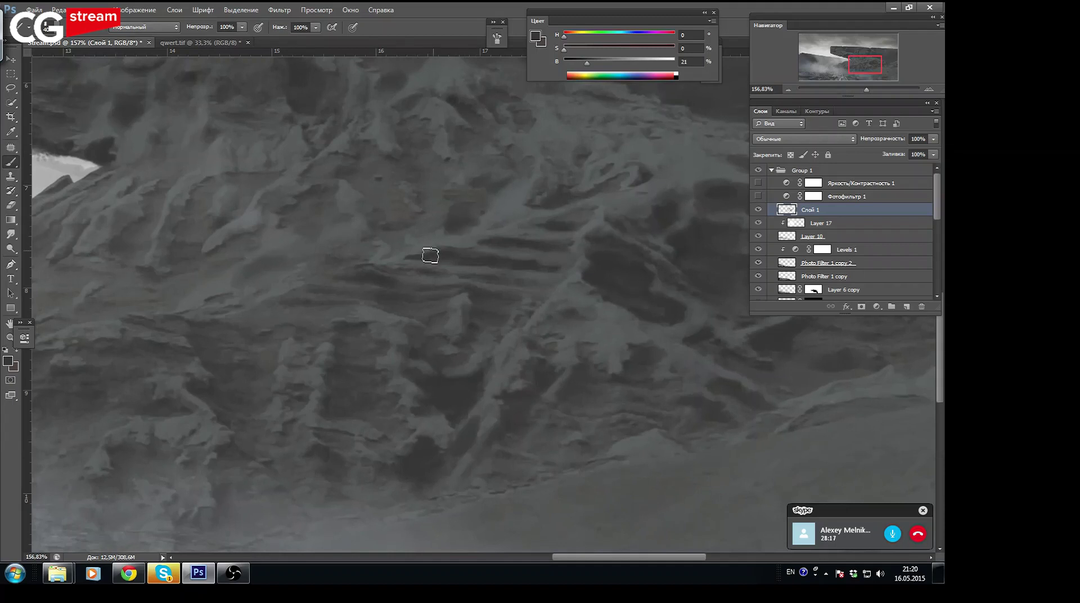
{"action": "left_click", "coordinate": [506, 205], "text": "alt"}
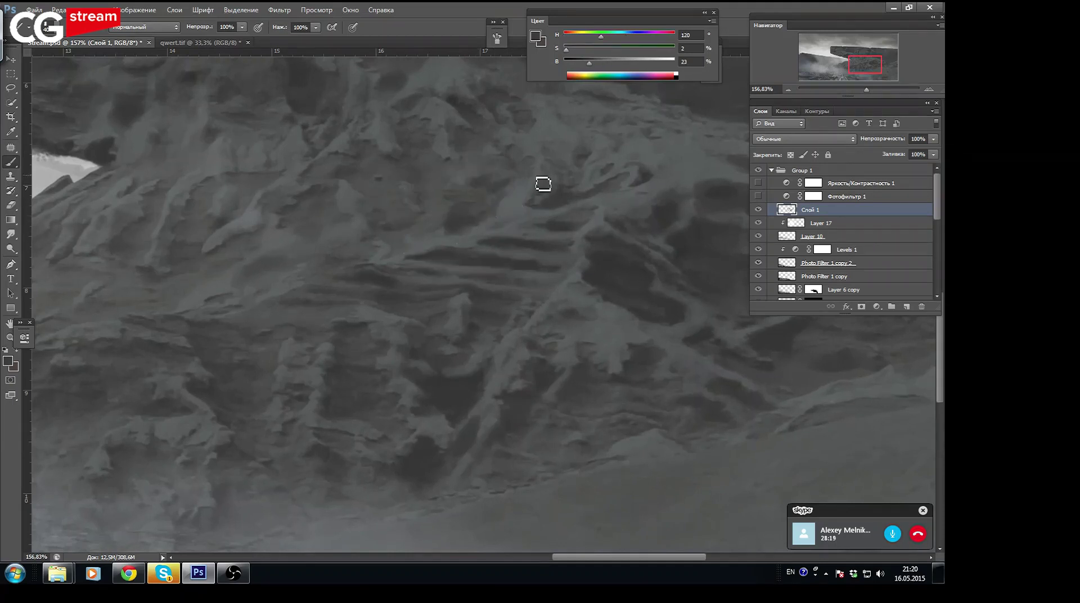
{"action": "left_click", "coordinate": [558, 199], "text": "alt"}
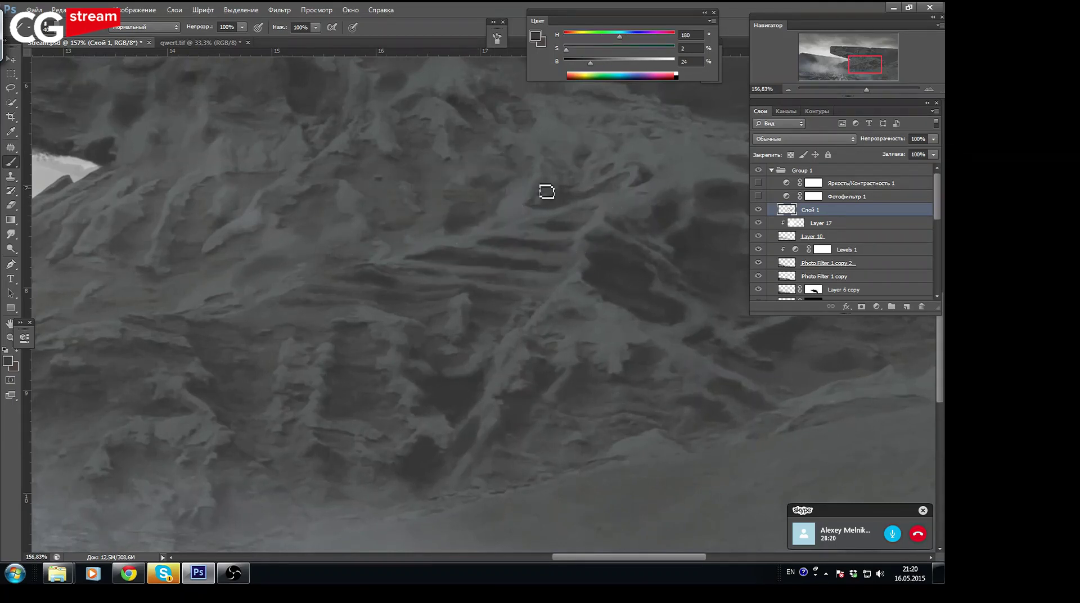
{"action": "left_click", "coordinate": [402, 210], "text": "alt"}
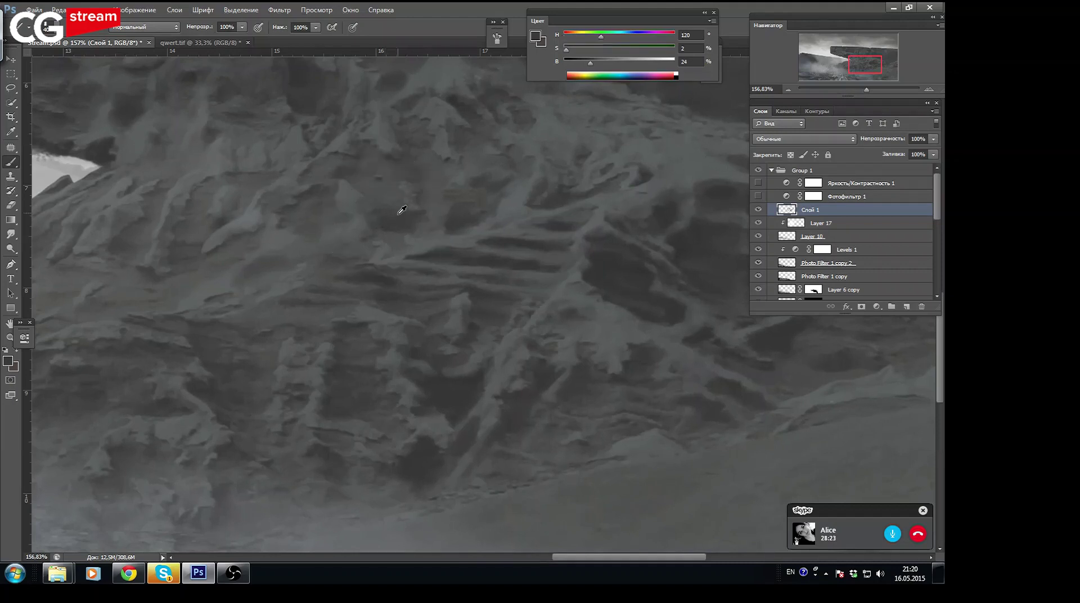
Paint the rounded hollow's ring in matching stone greys, ending at H 120, S 1%, B 27%
{"action": "left_click", "coordinate": [383, 188], "text": "alt"}
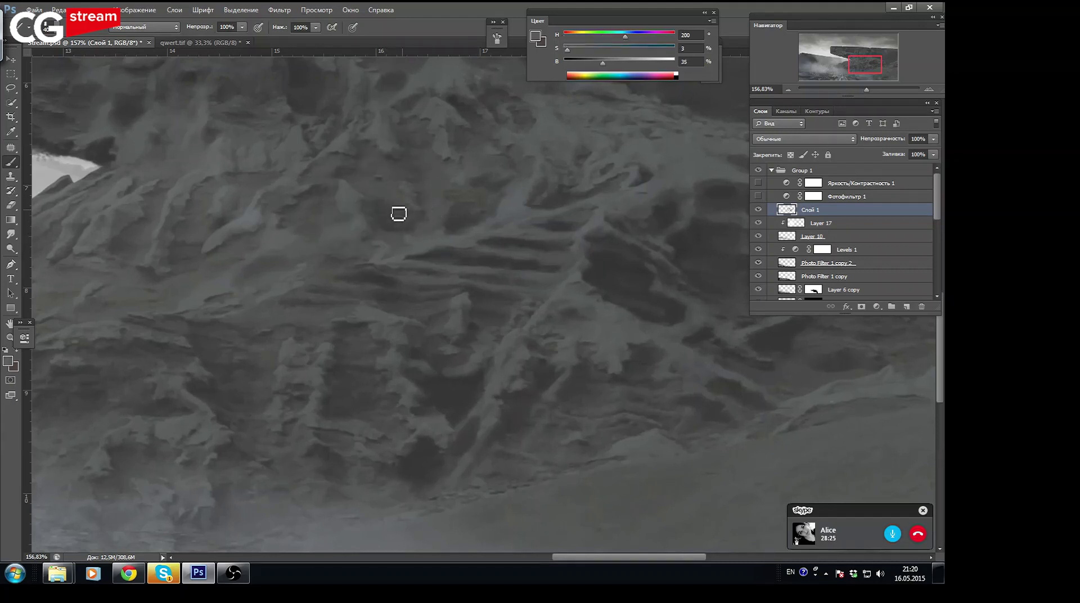
{"action": "left_click", "coordinate": [465, 215], "text": "alt"}
{"action": "left_click", "coordinate": [384, 205], "text": "alt"}
{"action": "left_click", "coordinate": [389, 218], "text": "alt"}
{"action": "left_click", "coordinate": [353, 185], "text": "alt"}
{"action": "left_click", "coordinate": [322, 198], "text": "alt"}
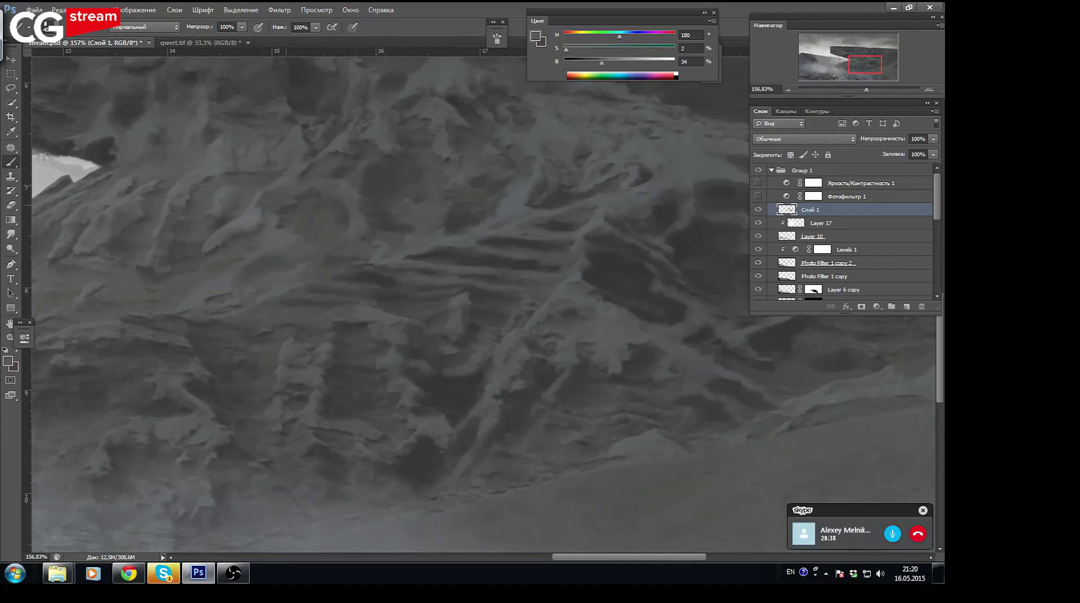
{"action": "left_click", "coordinate": [289, 225], "text": "alt"}
{"action": "left_click", "coordinate": [447, 220], "text": "alt"}
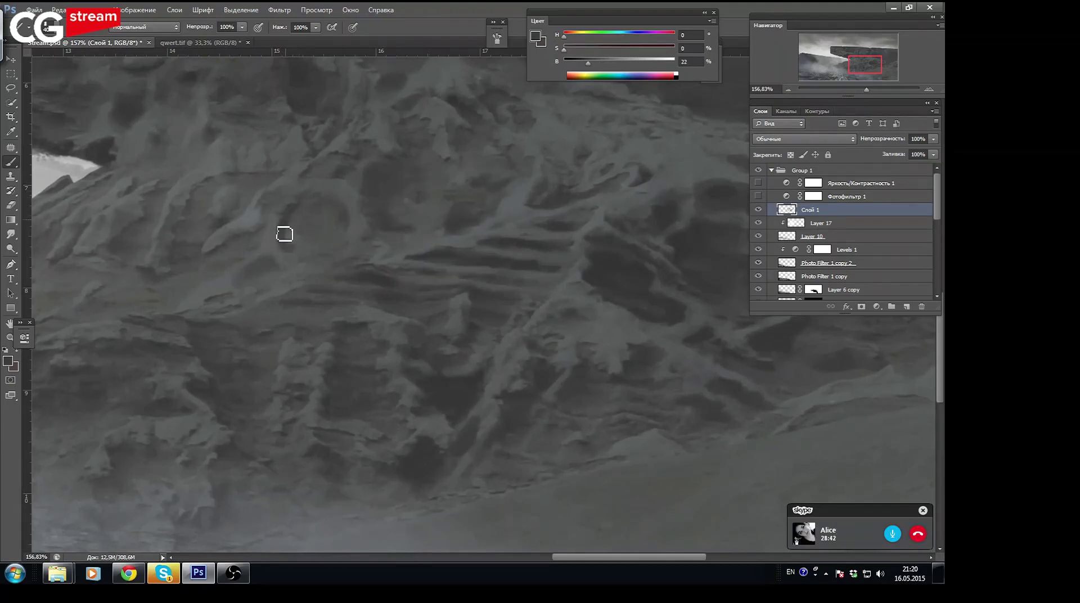
{"action": "left_click", "coordinate": [331, 209], "text": "alt"}
{"action": "left_click", "coordinate": [322, 222], "text": "alt"}
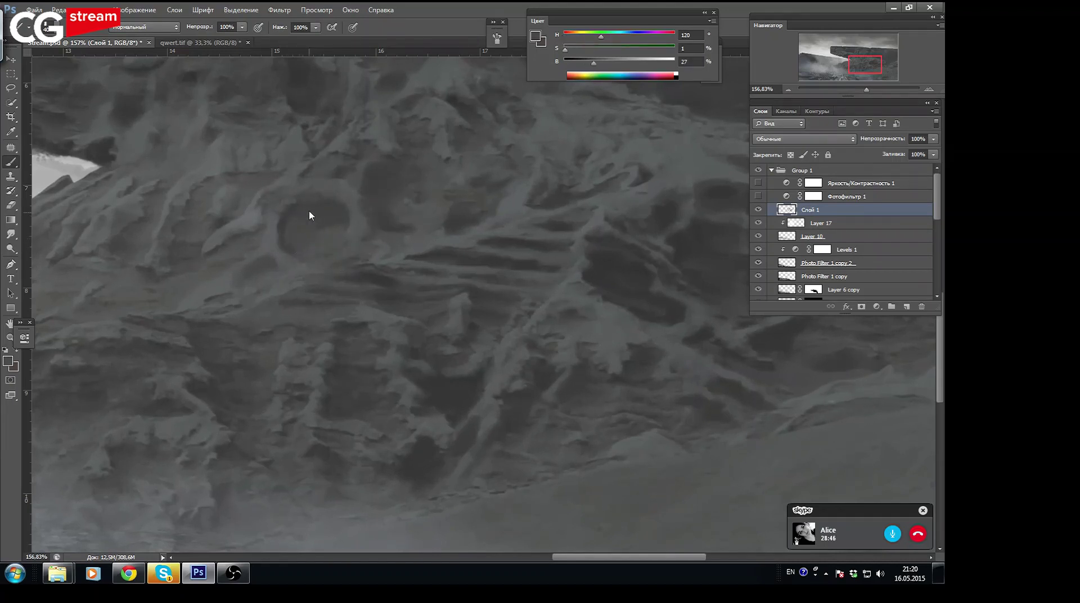
Paint the hollow's dark interior and a lighter grey rim
{"action": "left_click", "coordinate": [291, 213], "text": "alt"}
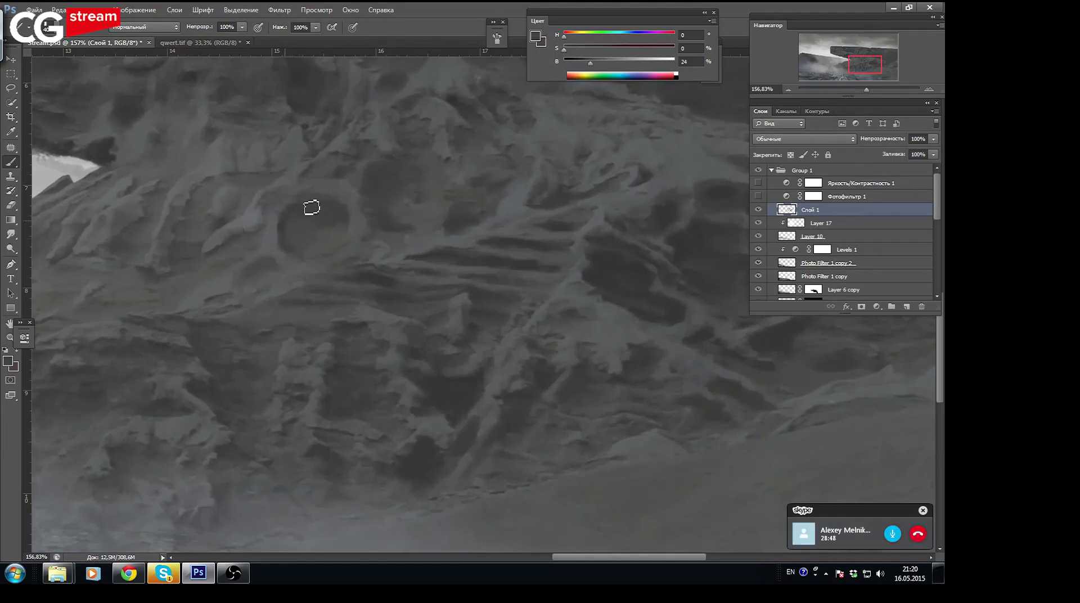
{"action": "left_click", "coordinate": [367, 198], "text": "alt"}
{"action": "left_click", "coordinate": [323, 185], "text": "alt"}
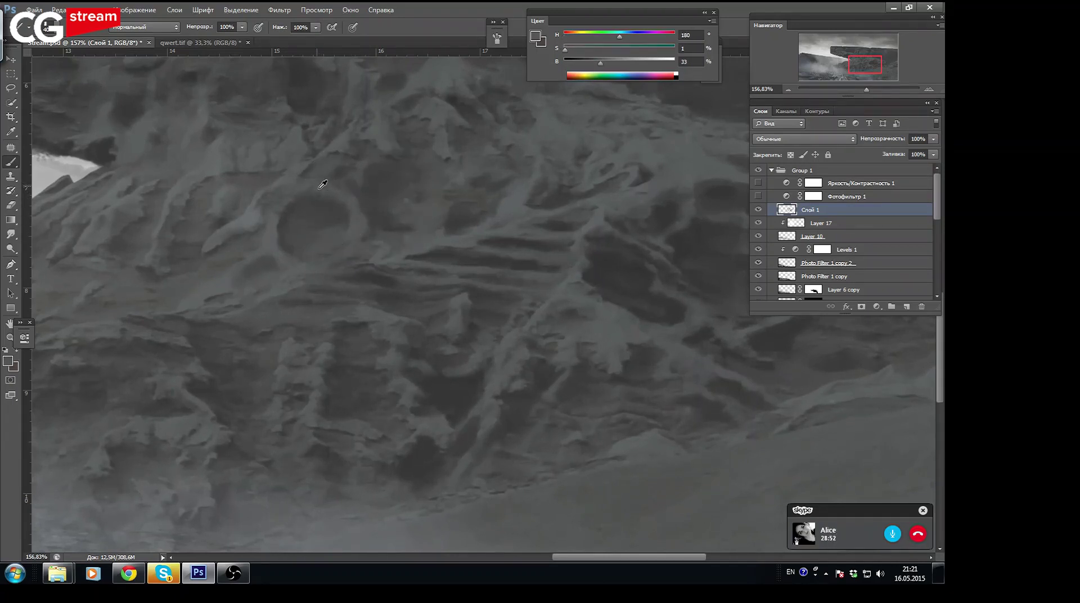
{"action": "left_click", "coordinate": [355, 175], "text": "alt"}
{"action": "left_click", "coordinate": [375, 194], "text": "alt"}
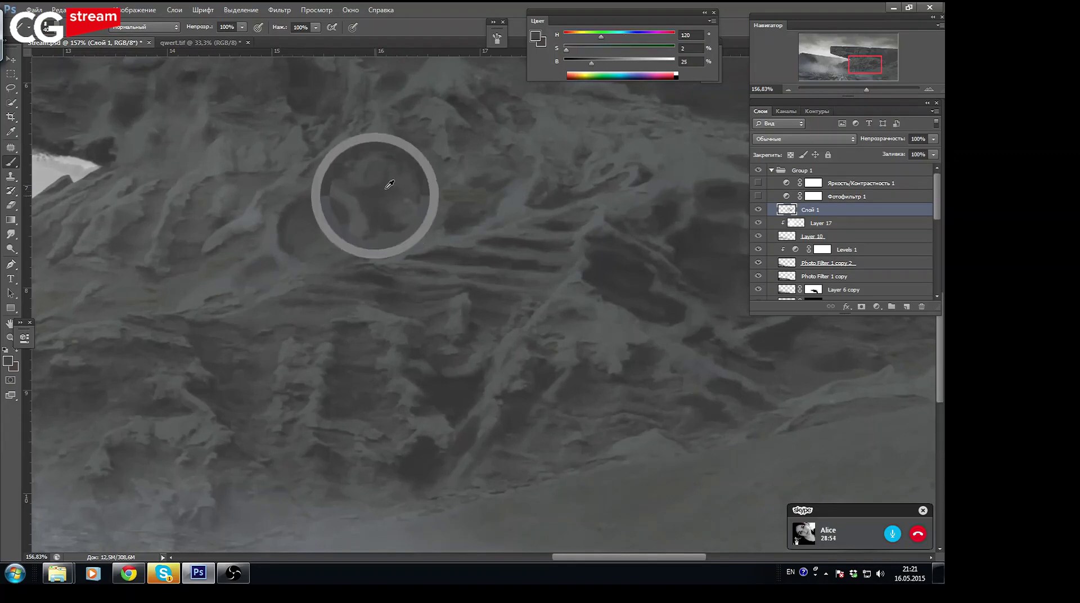
{"action": "left_click", "coordinate": [513, 213], "text": "alt"}
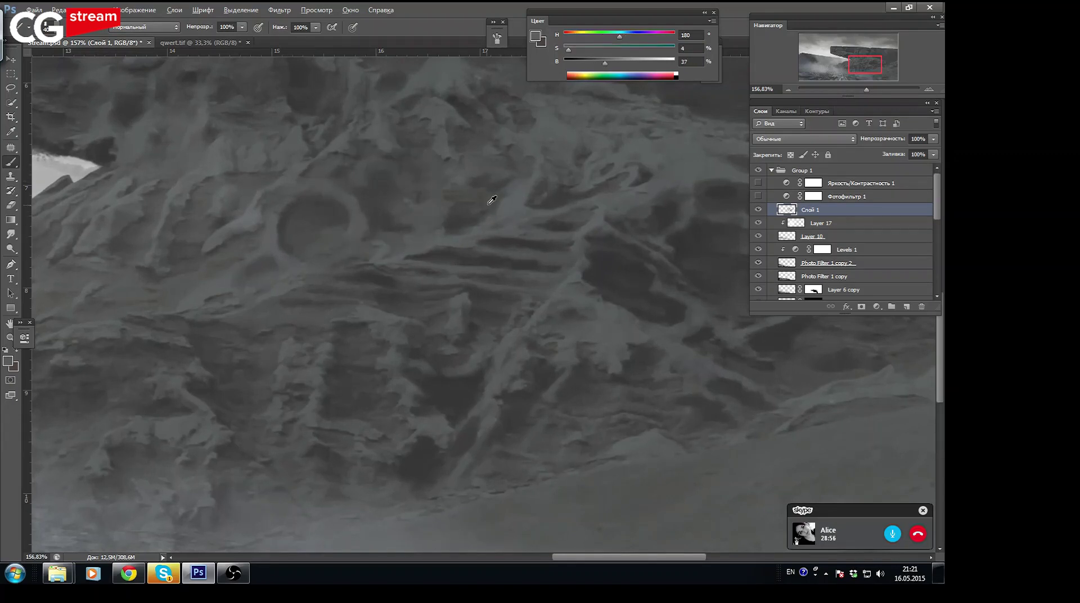
{"action": "left_click", "coordinate": [564, 195], "text": "alt"}
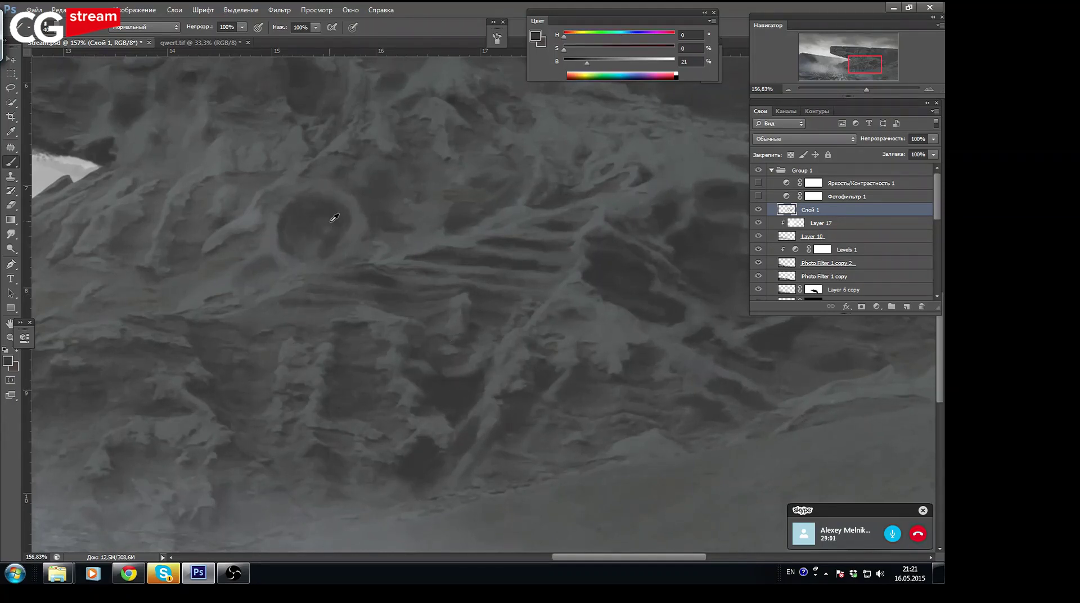
Deepen the socket and add rock highlights, ending on H 195, S 4%, B 38%
{"action": "left_click", "coordinate": [330, 260], "text": "alt"}
{"action": "left_click", "coordinate": [347, 223], "text": "alt"}
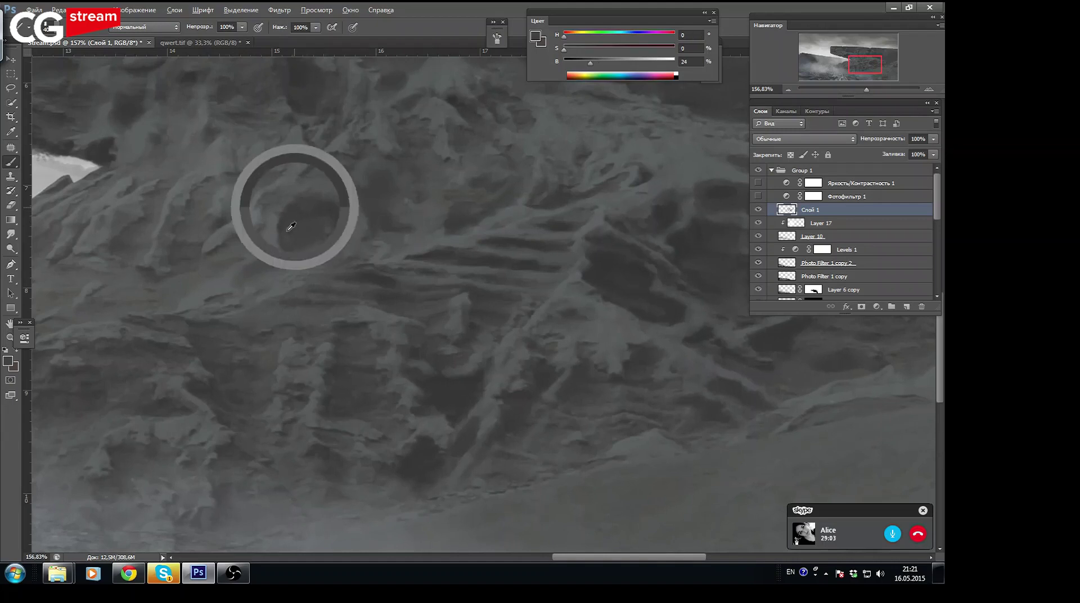
{"action": "left_click", "coordinate": [334, 86], "text": "alt"}
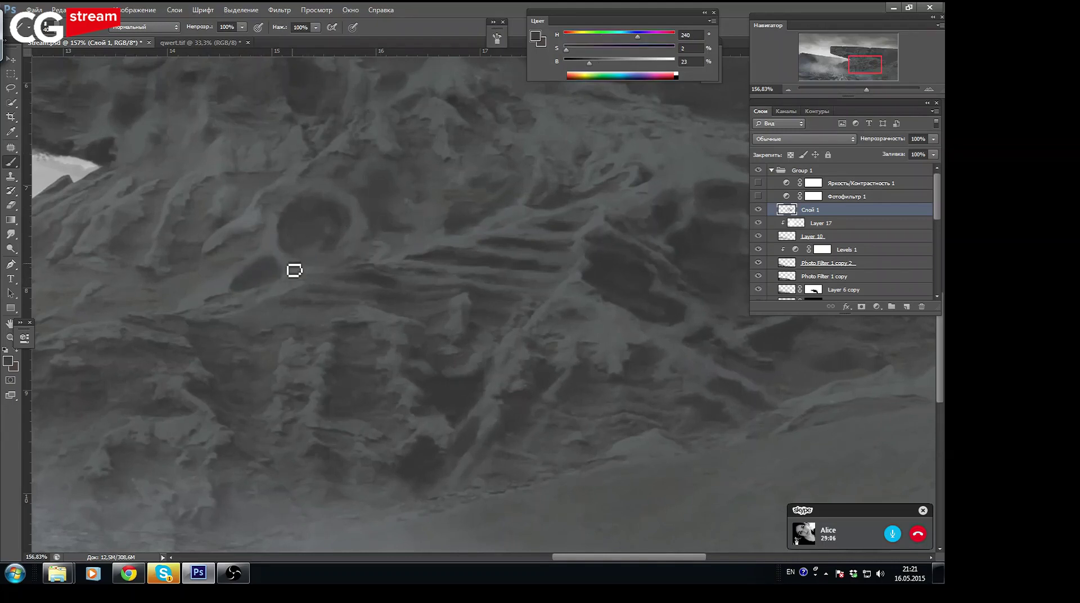
{"action": "left_click", "coordinate": [230, 272], "text": "alt"}
{"action": "left_click", "coordinate": [310, 227], "text": "alt"}
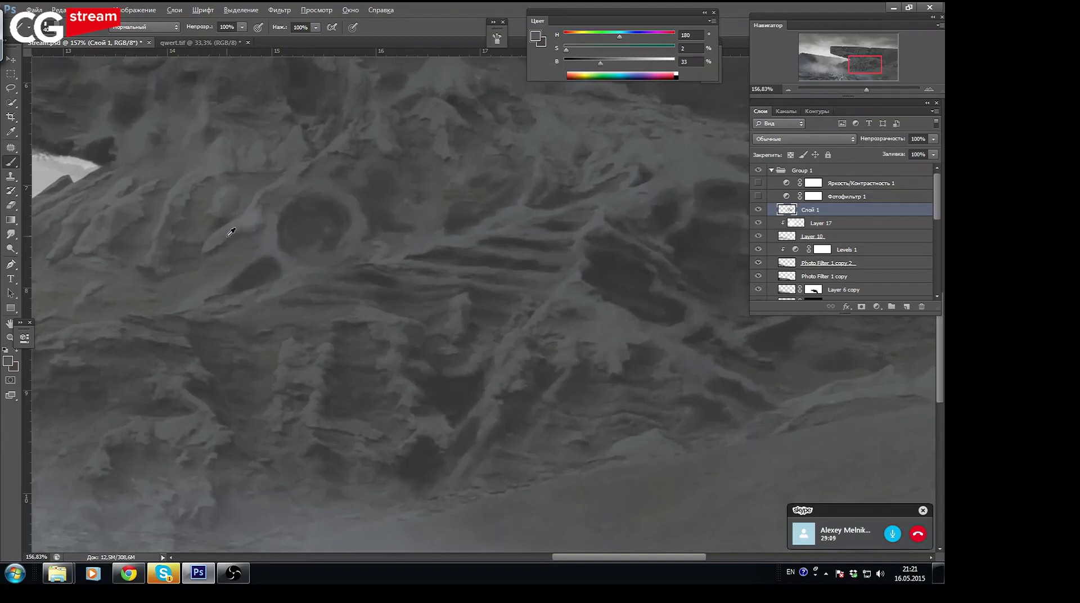
{"action": "left_click", "coordinate": [332, 221], "text": "alt"}
{"action": "left_click", "coordinate": [335, 211], "text": "alt"}
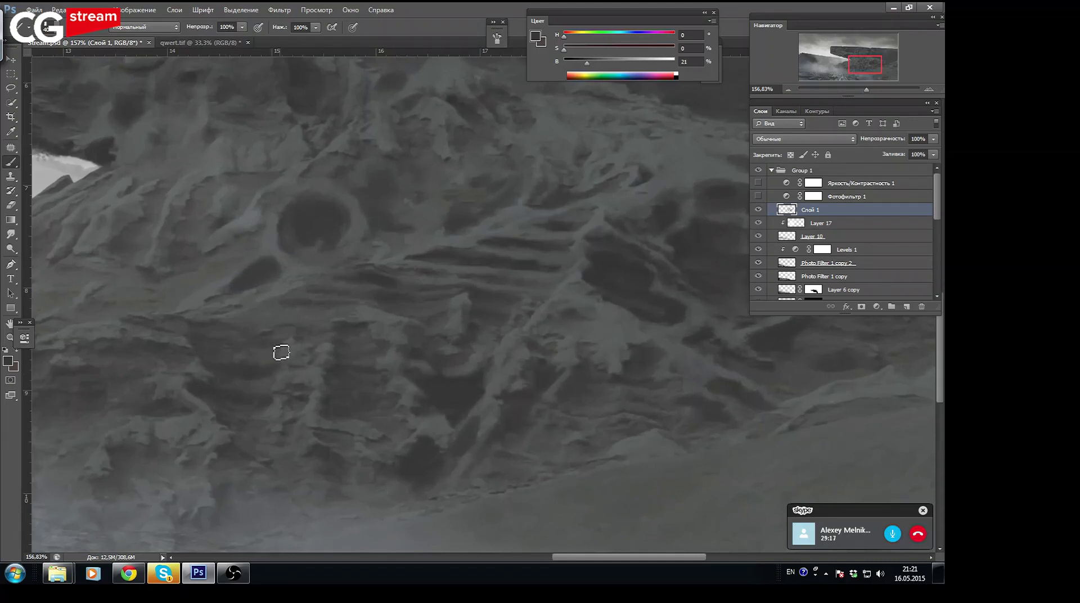
{"action": "left_click", "coordinate": [485, 360], "text": "alt"}
{"action": "left_click", "coordinate": [368, 309], "text": "alt"}
{"action": "left_click", "coordinate": [275, 289], "text": "alt"}
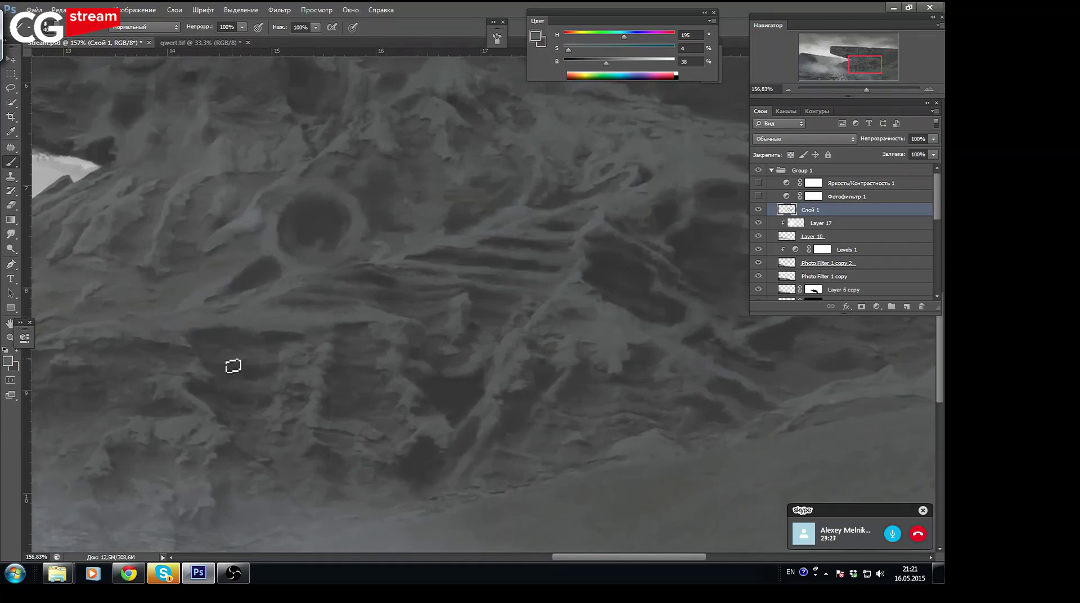
Sample dark and light rock greys and darken the lower-left grooves of the rock
{"action": "left_click", "coordinate": [331, 343], "text": "alt"}
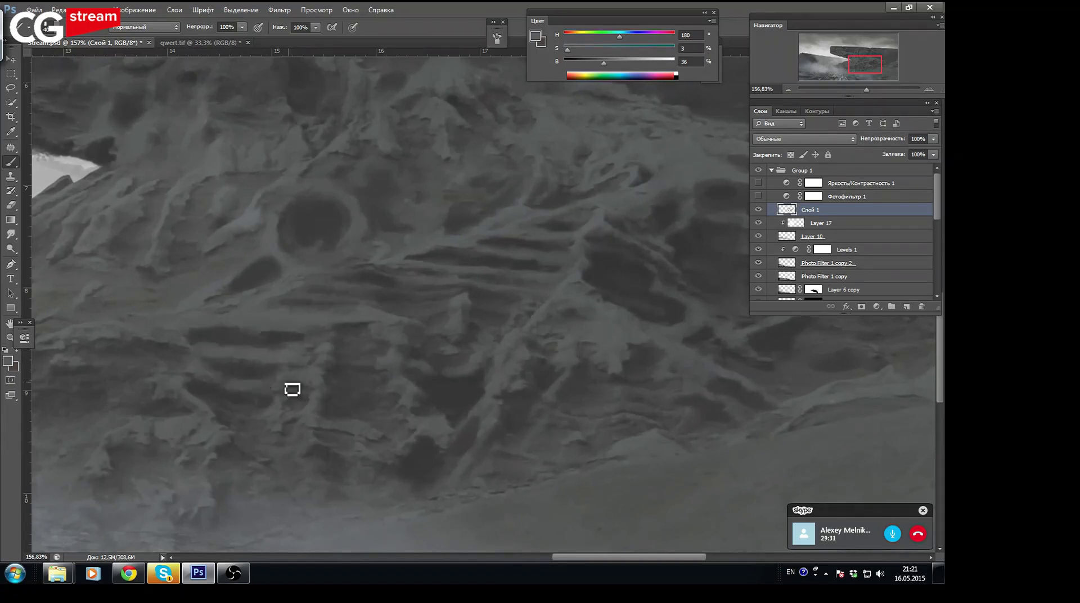
{"action": "left_click", "coordinate": [308, 410], "text": "alt"}
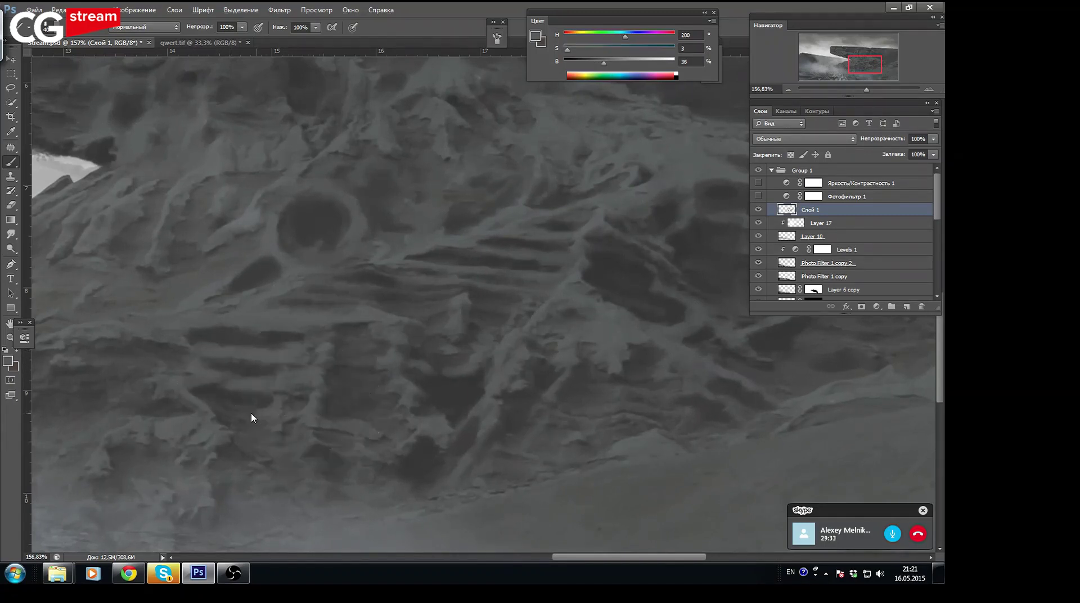
{"action": "left_click", "coordinate": [217, 393], "text": "alt"}
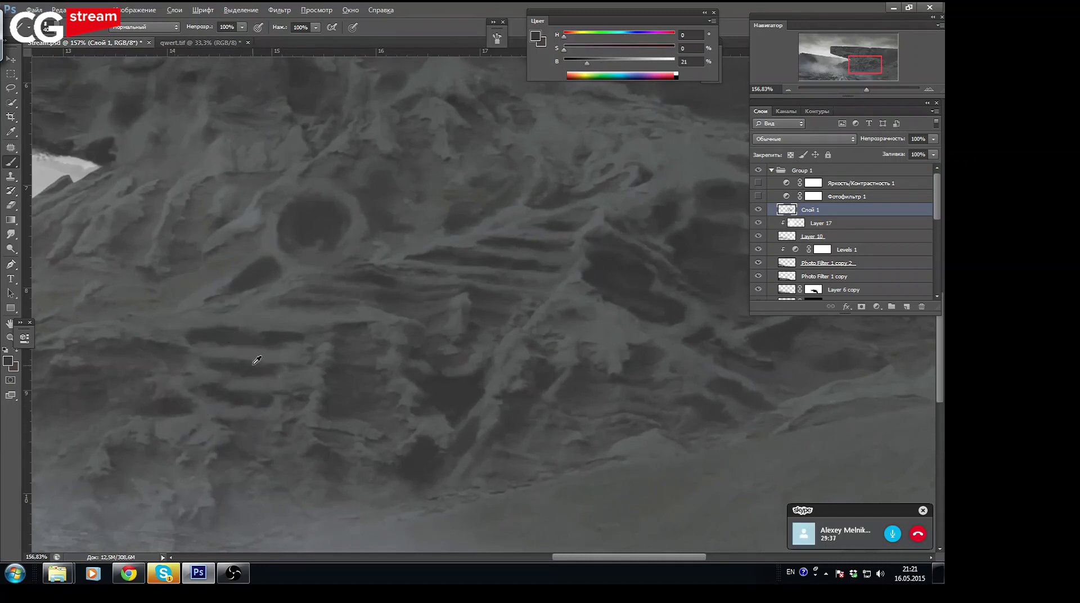
{"action": "left_click", "coordinate": [194, 360], "text": "alt"}
{"action": "left_click", "coordinate": [203, 370], "text": "alt"}
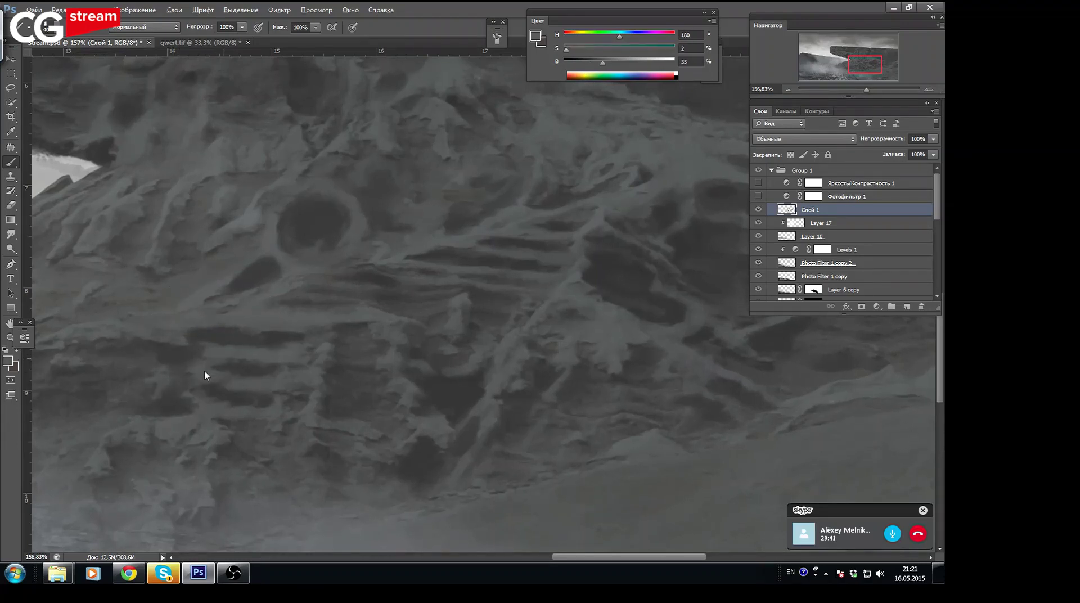
{"action": "left_click", "coordinate": [241, 395], "text": "alt"}
{"action": "left_click", "coordinate": [266, 380], "text": "alt"}
{"action": "left_click", "coordinate": [284, 365], "text": "alt"}
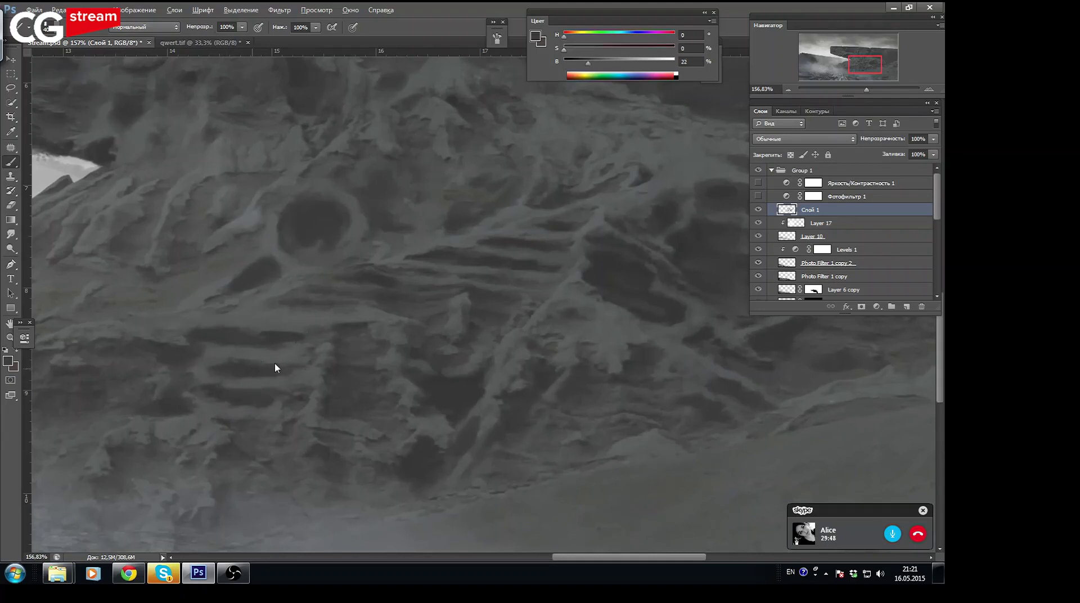
{"action": "left_click", "coordinate": [297, 343], "text": "alt"}
{"action": "left_click", "coordinate": [434, 440], "text": "alt"}
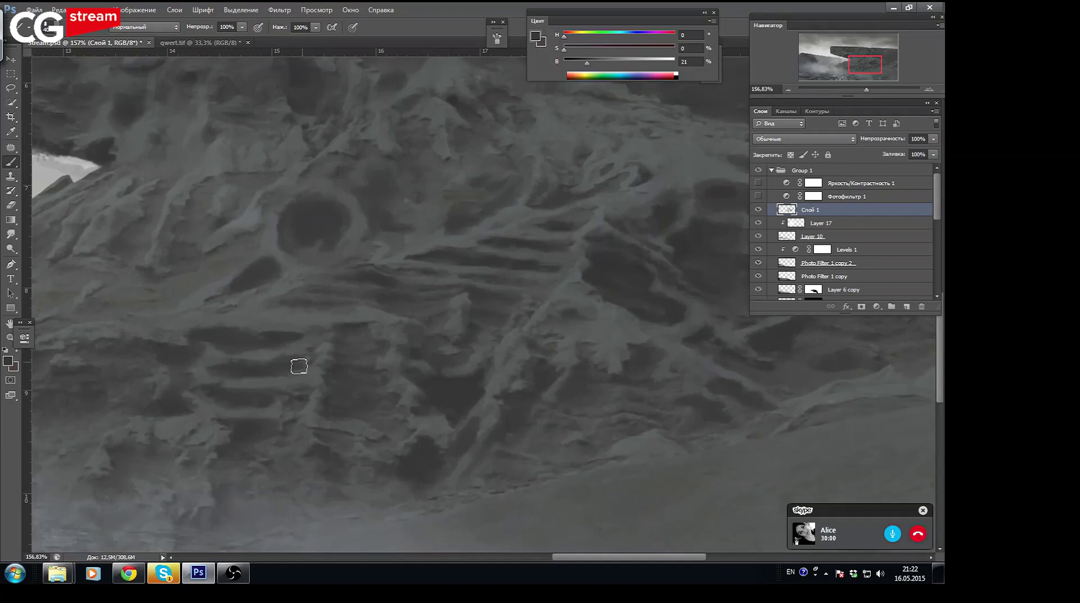
{"action": "left_click", "coordinate": [425, 459], "text": "alt"}
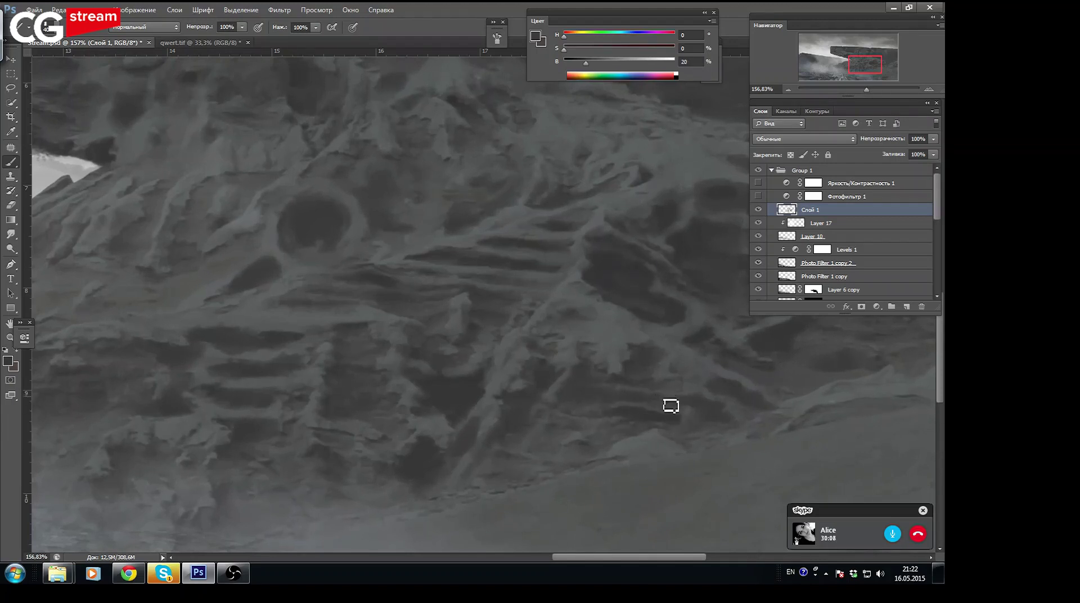
Alternate sampled shadow and ridge greys to deepen the central rock hollows
{"action": "left_click", "coordinate": [700, 382], "text": "alt"}
{"action": "left_click", "coordinate": [696, 391], "text": "alt"}
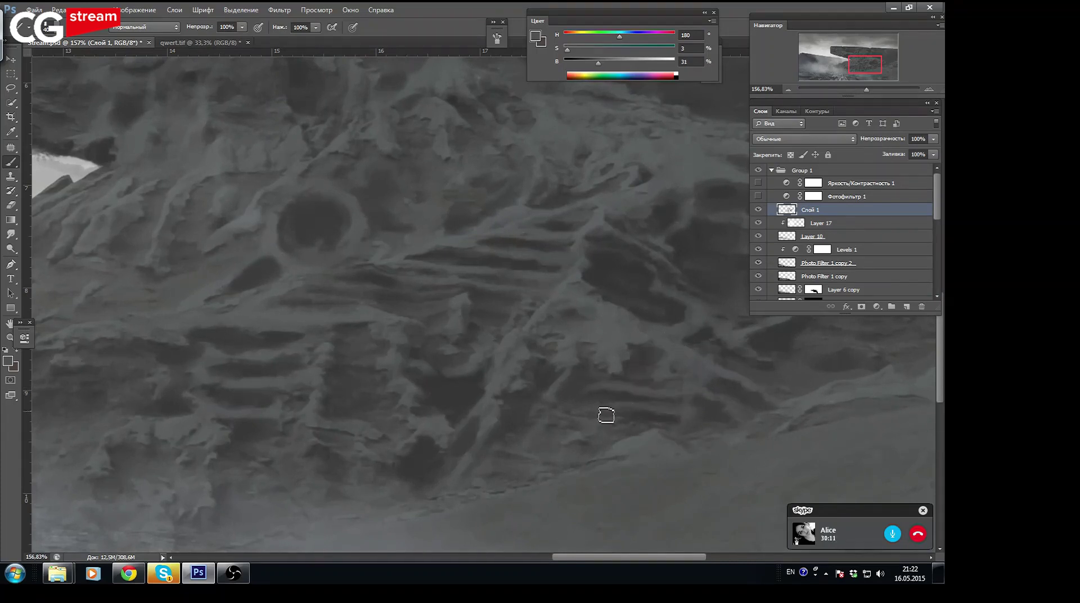
{"action": "left_click", "coordinate": [526, 411], "text": "alt"}
{"action": "left_click", "coordinate": [495, 418], "text": "alt"}
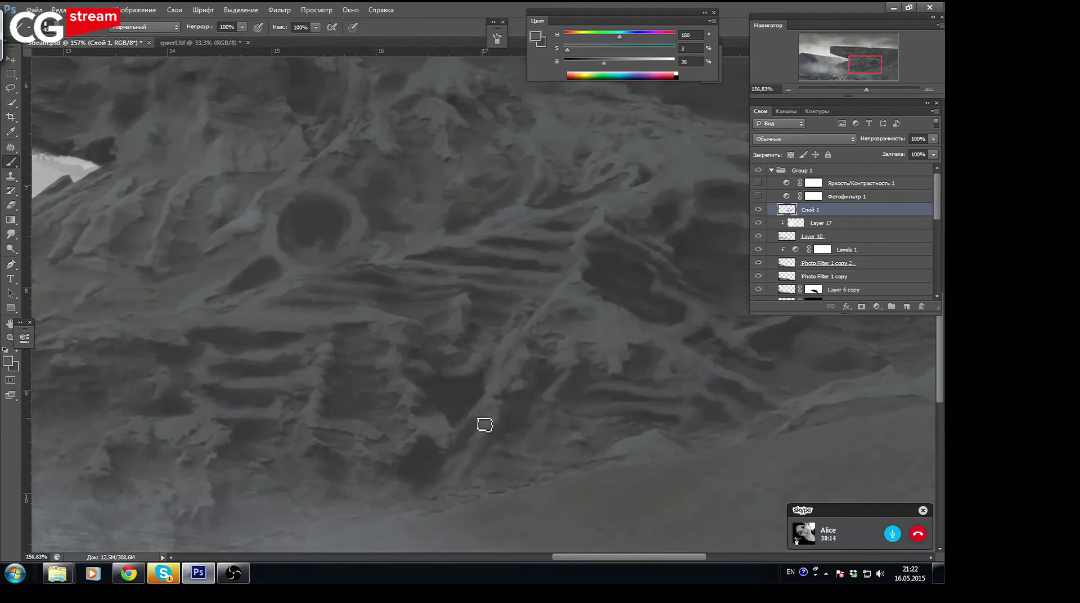
{"action": "left_click", "coordinate": [425, 450], "text": "alt"}
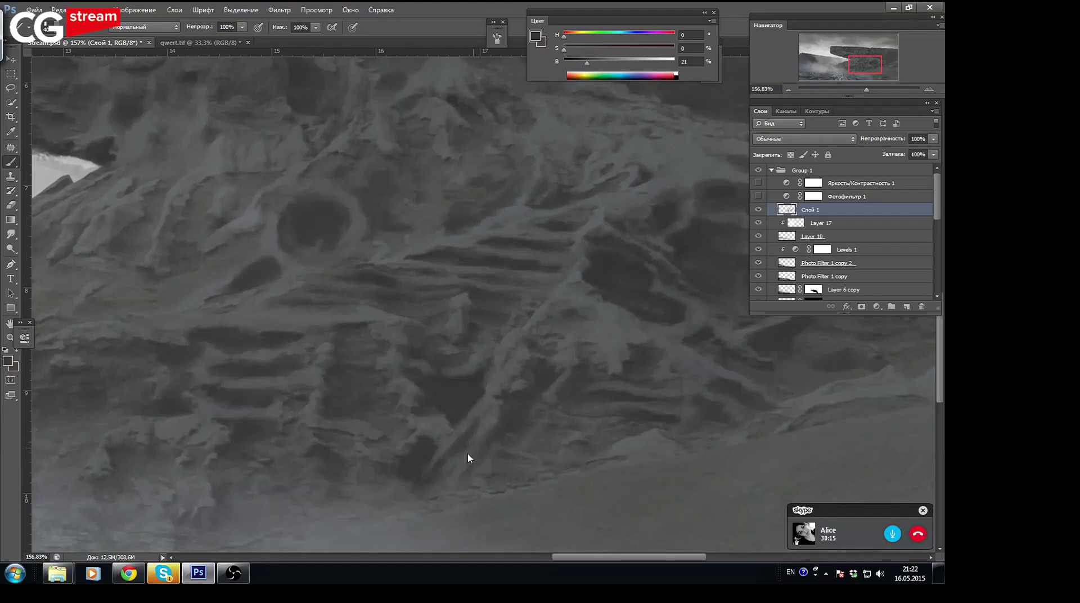
{"action": "left_click", "coordinate": [450, 394], "text": "alt"}
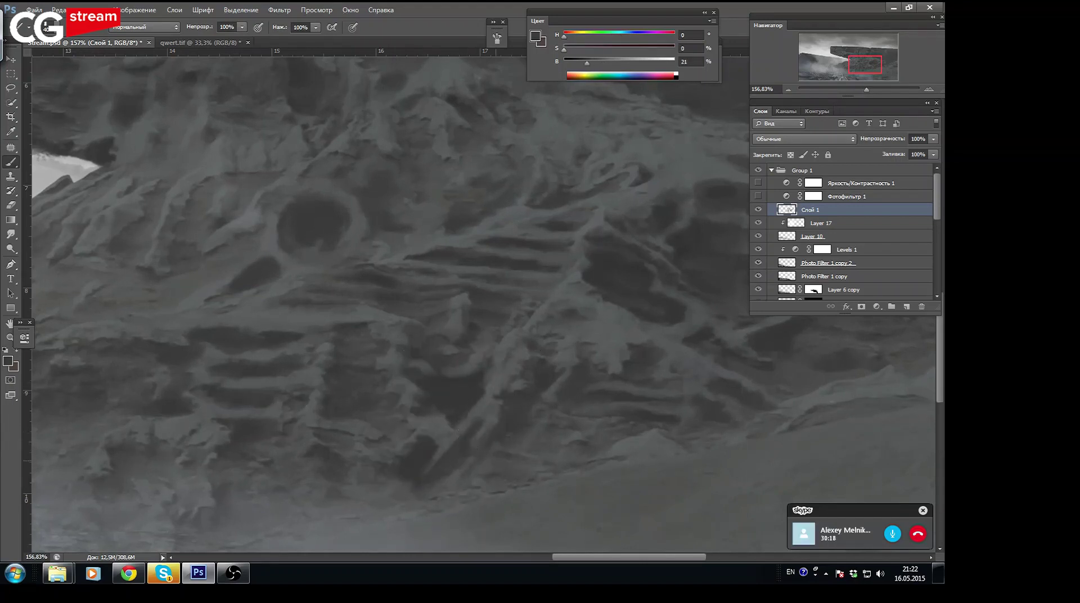
{"action": "left_click", "coordinate": [492, 419], "text": "alt"}
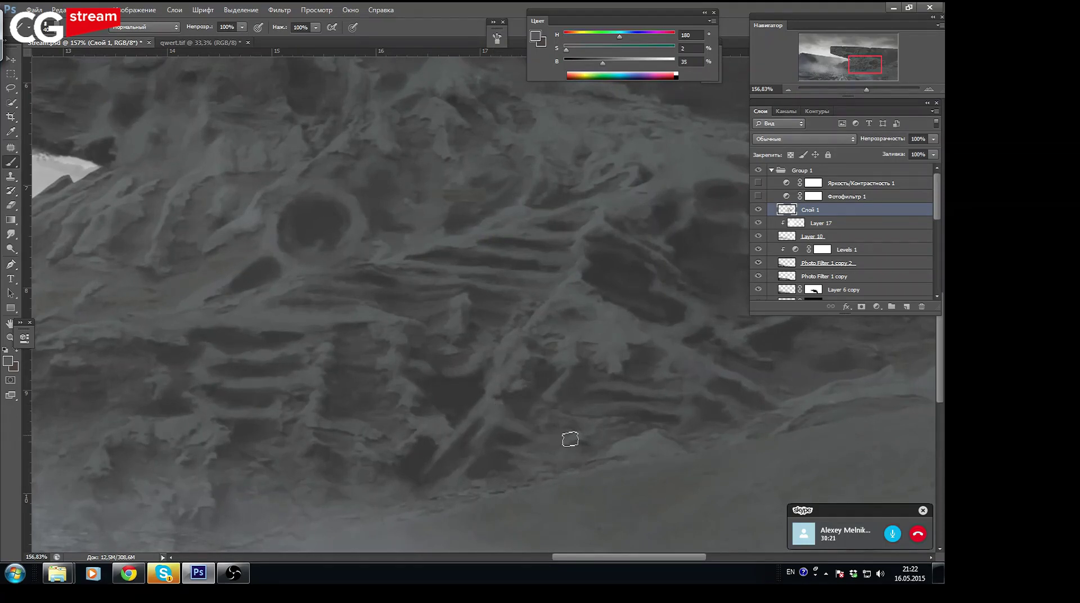
{"action": "left_click", "coordinate": [516, 460], "text": "alt"}
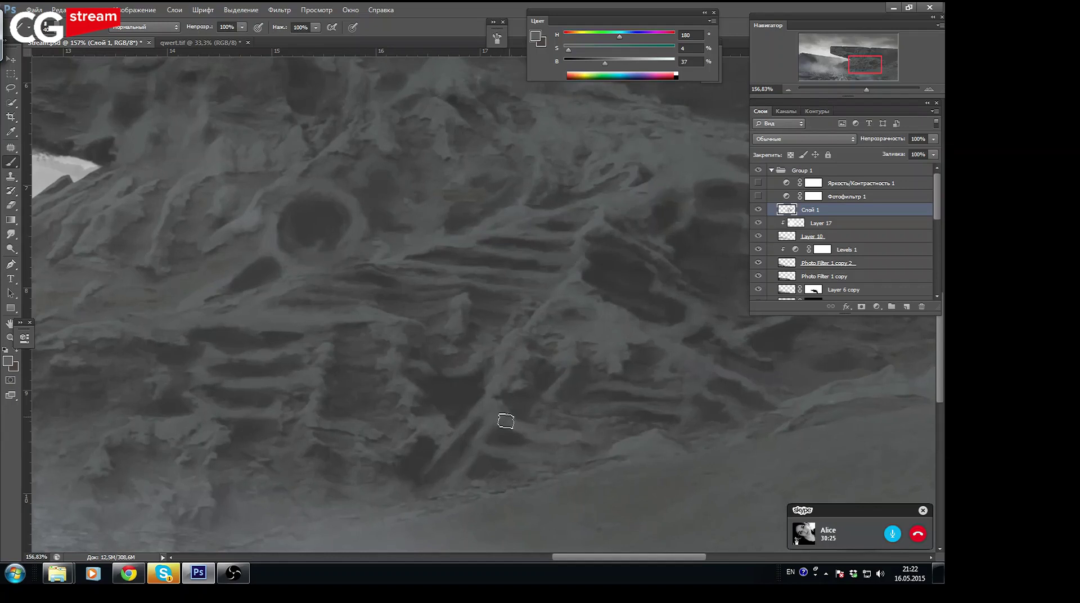
{"action": "left_click", "coordinate": [532, 438], "text": "alt"}
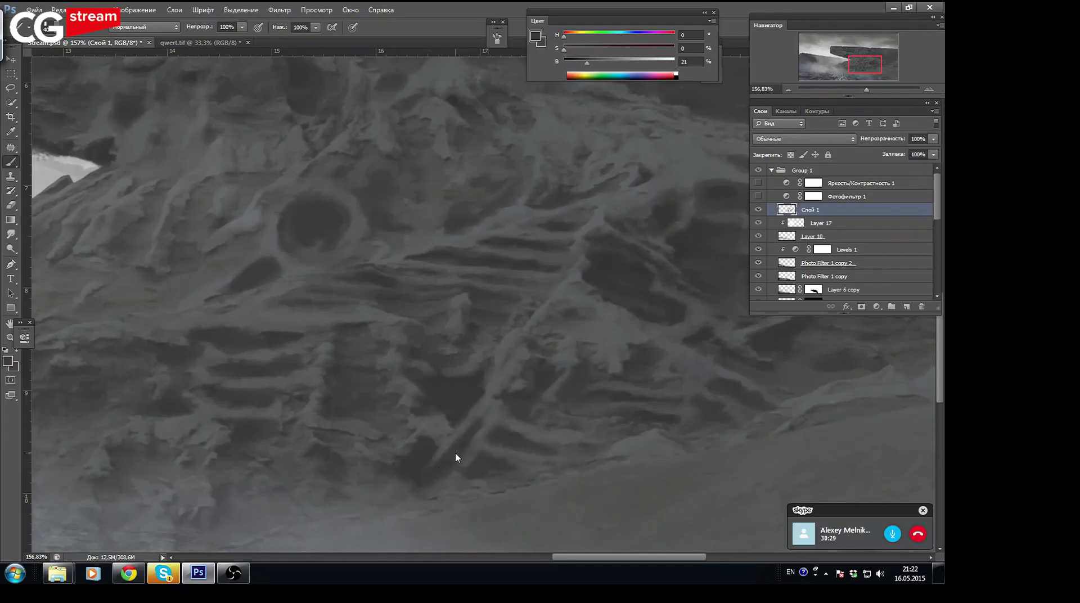
{"action": "left_click", "coordinate": [460, 429], "text": "alt"}
{"action": "left_click", "coordinate": [429, 447], "text": "alt"}
{"action": "left_click", "coordinate": [602, 259], "text": "alt"}
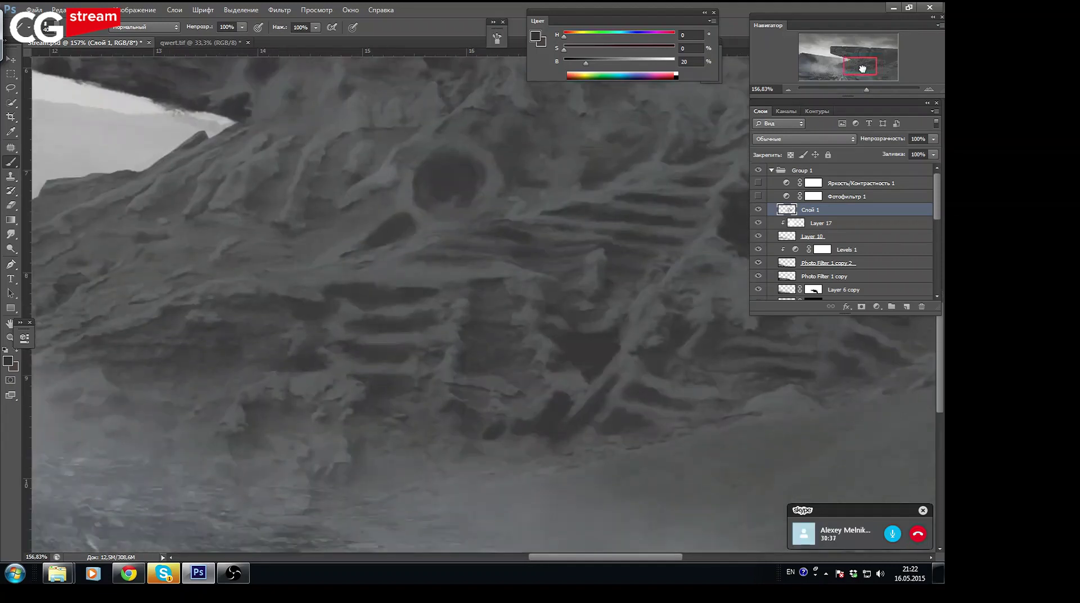
On the left part of the rock, sample greys for groove shadows and ridge highlights
{"action": "left_click_drag", "start_coordinate": [870, 70], "coordinate": [861, 72]}
{"action": "left_click", "coordinate": [402, 287], "text": "alt"}
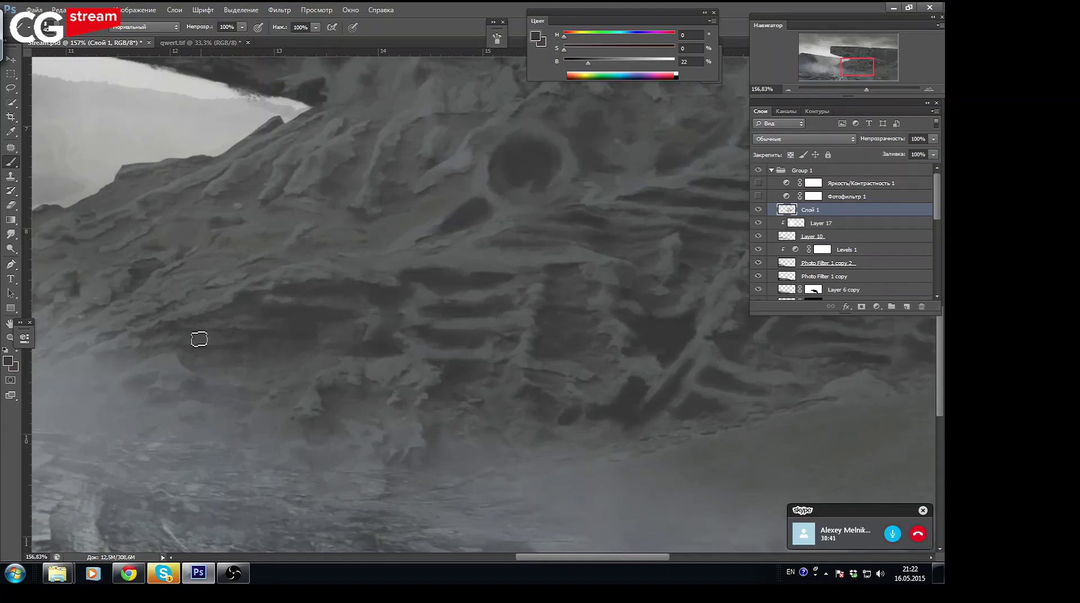
{"action": "left_click", "coordinate": [204, 308], "text": "alt"}
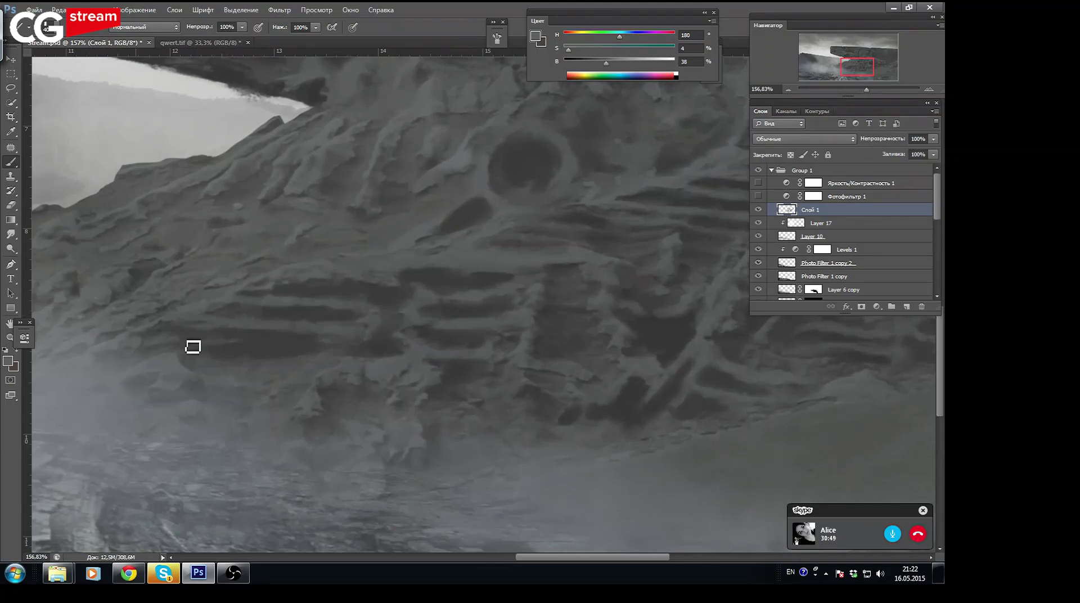
{"action": "left_click", "coordinate": [313, 339], "text": "alt"}
{"action": "left_click", "coordinate": [279, 360], "text": "alt"}
{"action": "left_click", "coordinate": [254, 341], "text": "alt"}
{"action": "left_click_drag", "start_coordinate": [253, 341], "coordinate": [248, 353]}
{"action": "left_click", "coordinate": [284, 342], "text": "alt"}
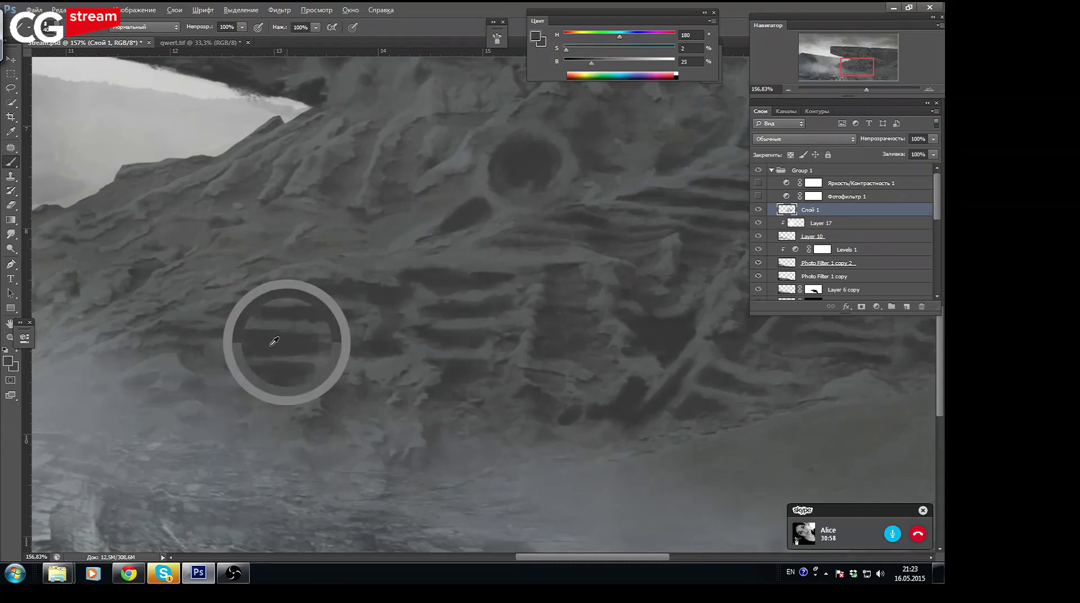
{"action": "left_click", "coordinate": [230, 341], "text": "alt"}
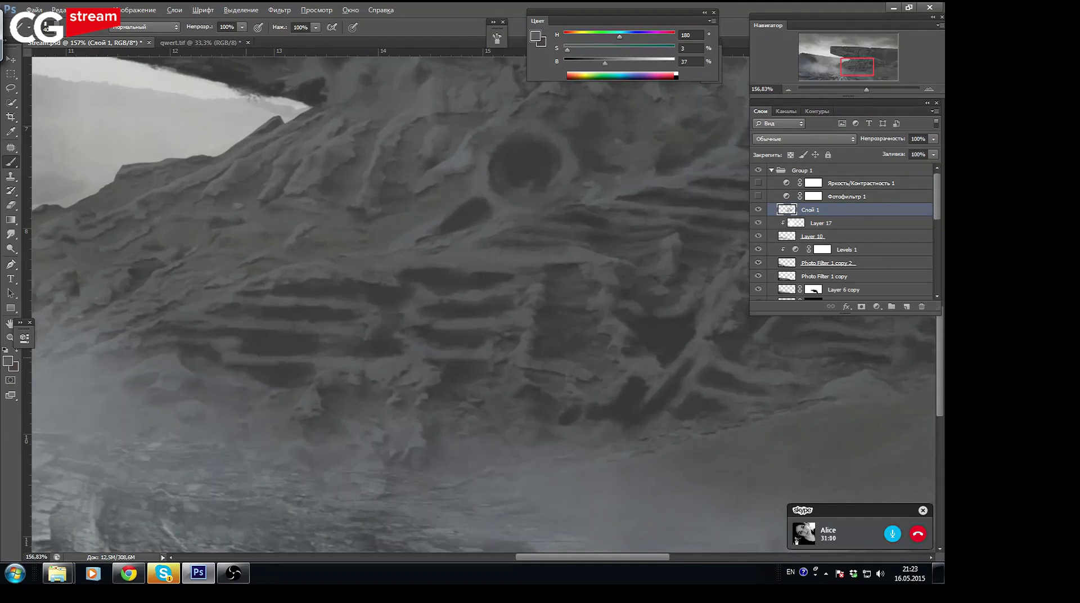
{"action": "left_click", "coordinate": [276, 344], "text": "alt"}
{"action": "left_click", "coordinate": [207, 310], "text": "alt"}
{"action": "left_click", "coordinate": [397, 253], "text": "alt"}
{"action": "left_click", "coordinate": [459, 218], "text": "alt"}
Paint dark strokes into the upper grooves, ending on a grey of H 180, S 3%, B 24%
{"action": "left_click_drag", "start_coordinate": [456, 200], "coordinate": [428, 198]}
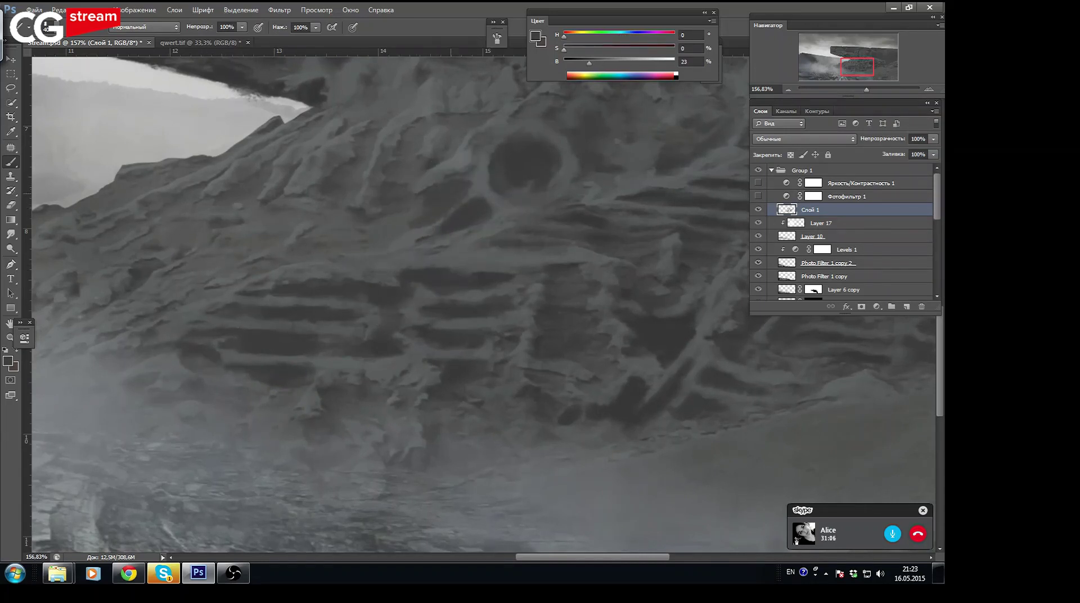
{"action": "left_click", "coordinate": [403, 215], "text": "alt"}
{"action": "left_click", "coordinate": [412, 237], "text": "alt"}
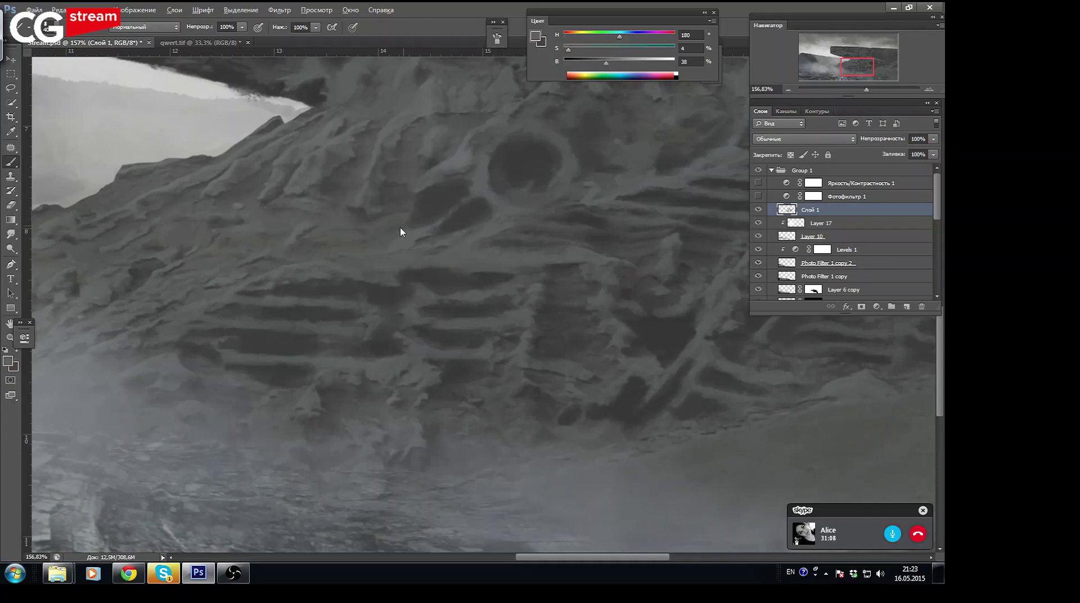
{"action": "left_click", "coordinate": [456, 167], "text": "alt"}
{"action": "left_click", "coordinate": [448, 194], "text": "alt"}
{"action": "mouse_move", "coordinate": [441, 164]}
{"action": "left_mouse_down"}
{"action": "mouse_move", "coordinate": [454, 152]}
{"action": "mouse_move", "coordinate": [462, 163]}
{"action": "left_mouse_up"}
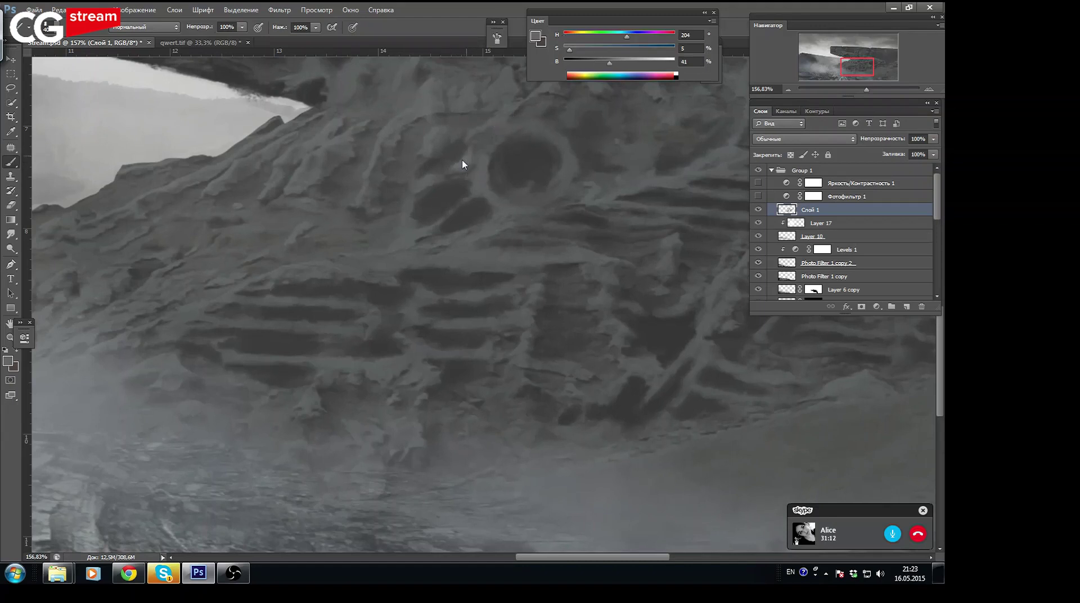
{"action": "left_click", "coordinate": [470, 161], "text": "alt"}
{"action": "left_click", "coordinate": [432, 133], "text": "alt"}
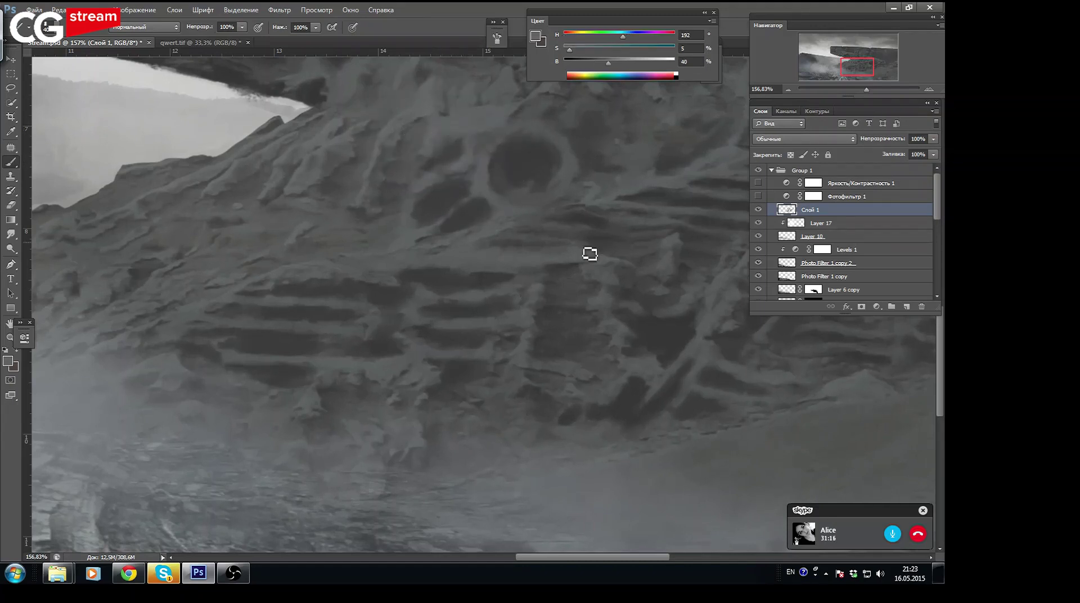
{"action": "left_click", "coordinate": [567, 337], "text": "alt"}
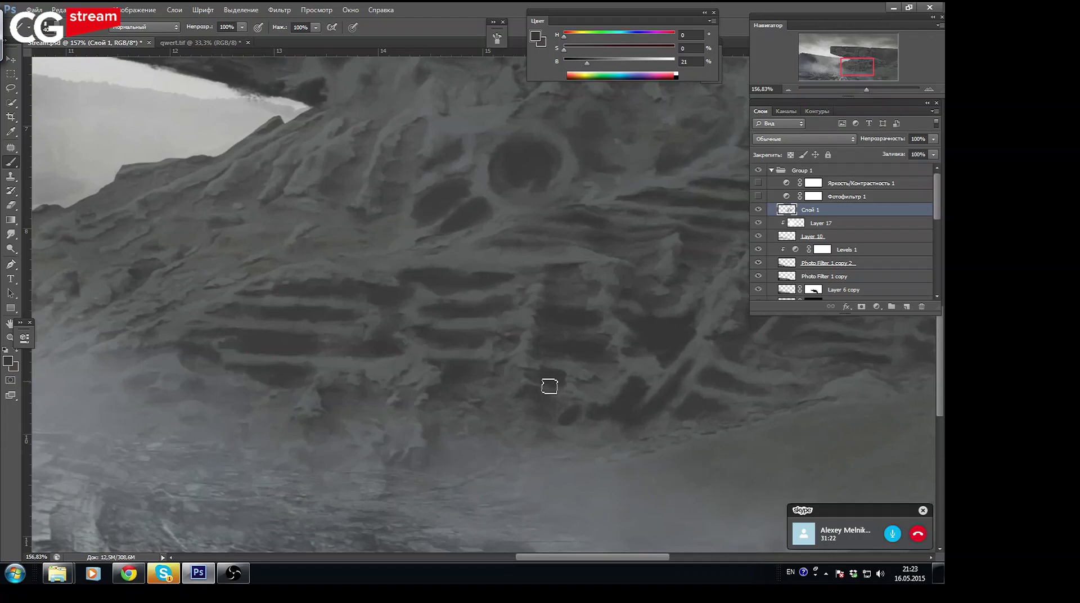
{"action": "left_click", "coordinate": [641, 367], "text": "alt"}
{"action": "left_click", "coordinate": [548, 359], "text": "alt"}
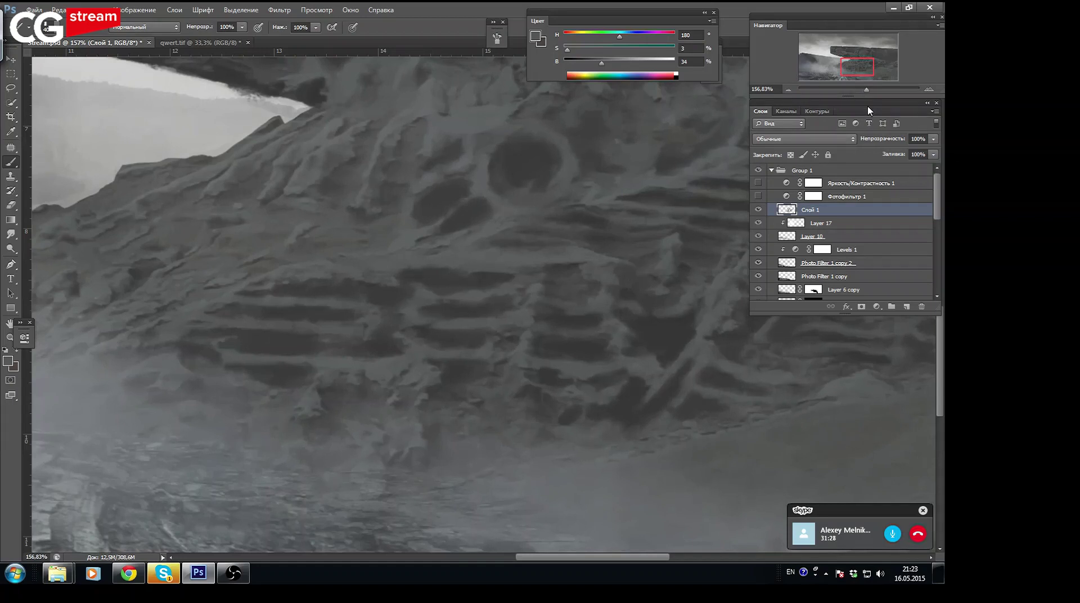
{"action": "mouse_move", "coordinate": [866, 90]}
{"action": "left_mouse_down"}
{"action": "mouse_move", "coordinate": [853, 88]}
{"action": "mouse_move", "coordinate": [868, 91]}
{"action": "left_mouse_up"}
Lower the foreground grey's brightness to 14%, comparing the image with Слой 1 toggled
{"action": "left_click_drag", "start_coordinate": [601, 64], "coordinate": [591, 64]}
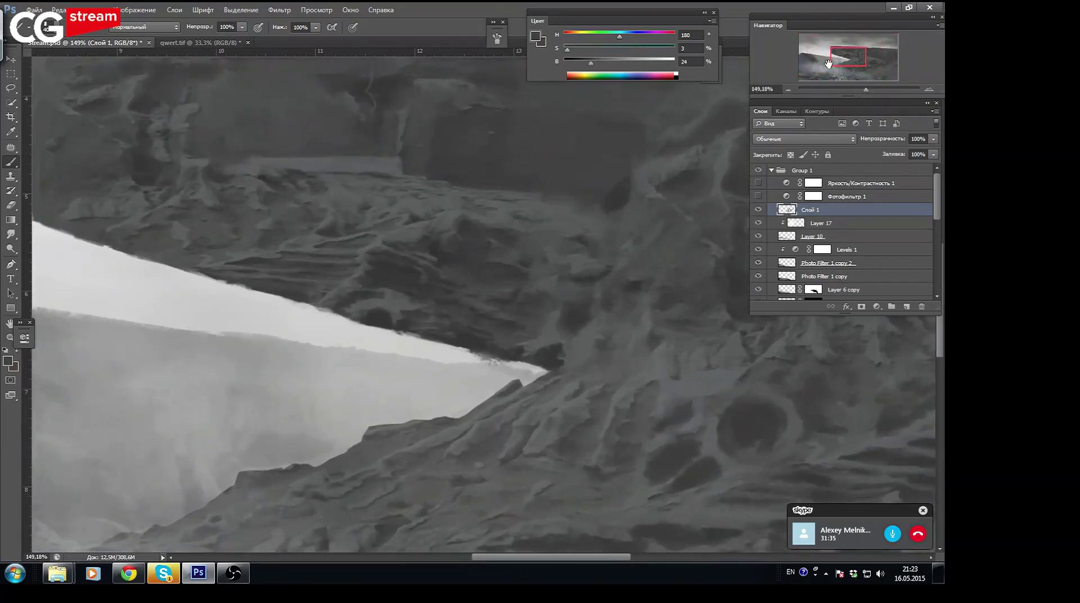
{"action": "left_click_drag", "start_coordinate": [829, 63], "coordinate": [856, 70]}
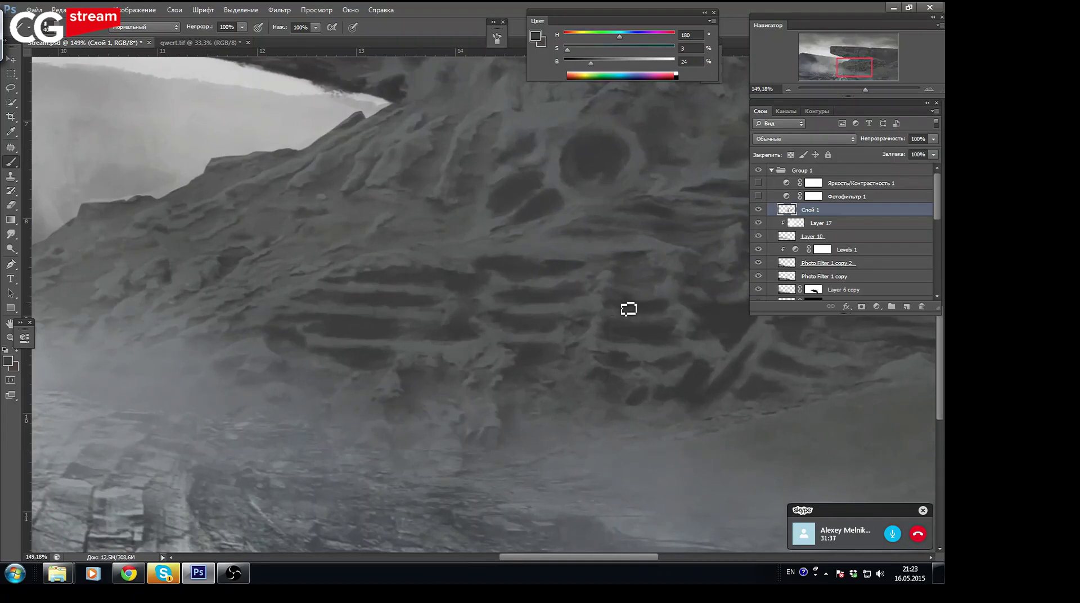
{"action": "left_click", "coordinate": [726, 323], "text": "alt"}
{"action": "left_click", "coordinate": [758, 210]}
{"action": "left_click_drag", "start_coordinate": [584, 66], "coordinate": [580, 63]}
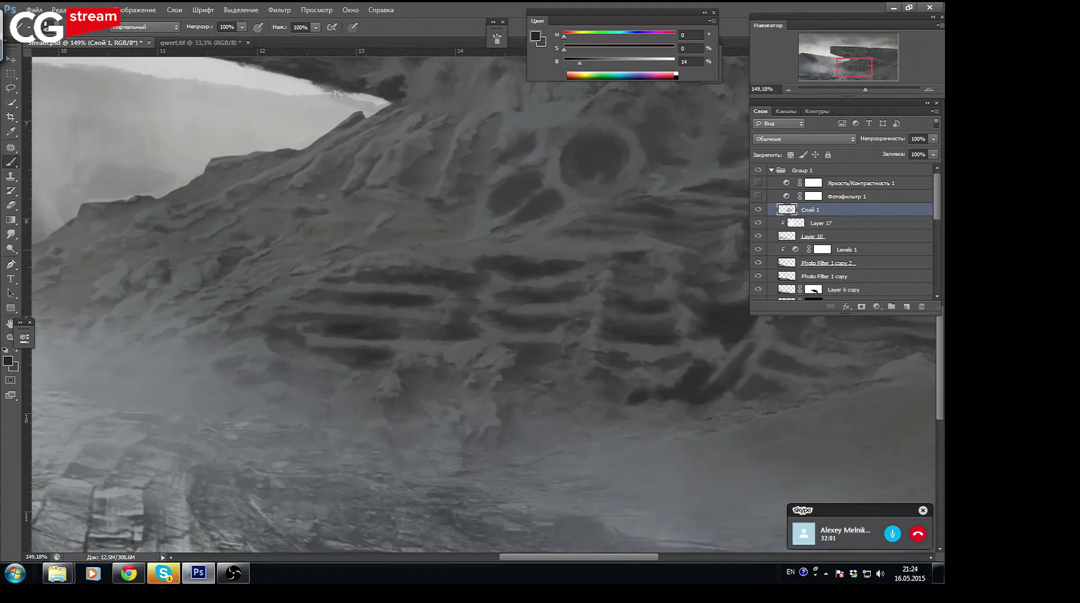
Brush near-black paint into the oval hollow and the upper round hollow
{"action": "left_click_drag", "start_coordinate": [538, 183], "coordinate": [509, 205]}
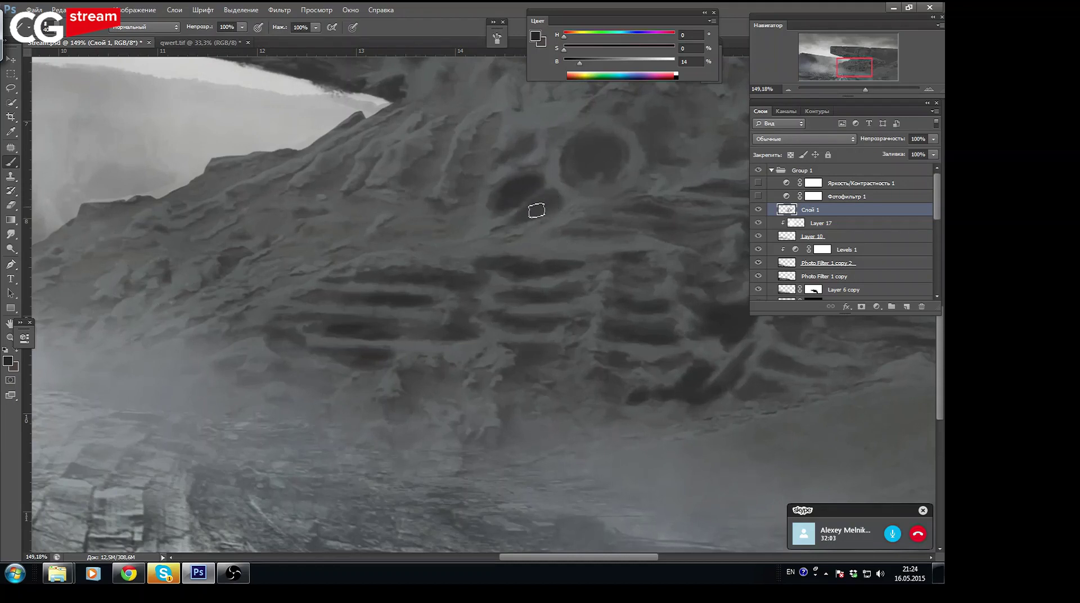
{"action": "mouse_move", "coordinate": [591, 169]}
{"action": "left_mouse_down"}
{"action": "mouse_move", "coordinate": [601, 162]}
{"action": "mouse_move", "coordinate": [598, 174]}
{"action": "mouse_move", "coordinate": [606, 150]}
{"action": "left_mouse_up"}
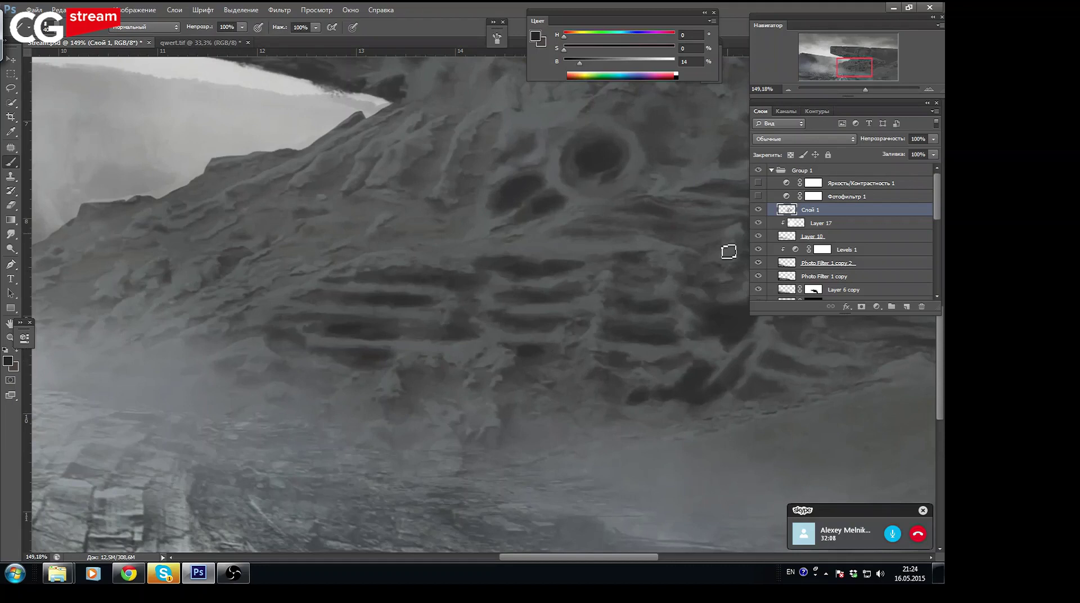
{"action": "left_click_drag", "start_coordinate": [859, 70], "coordinate": [871, 71]}
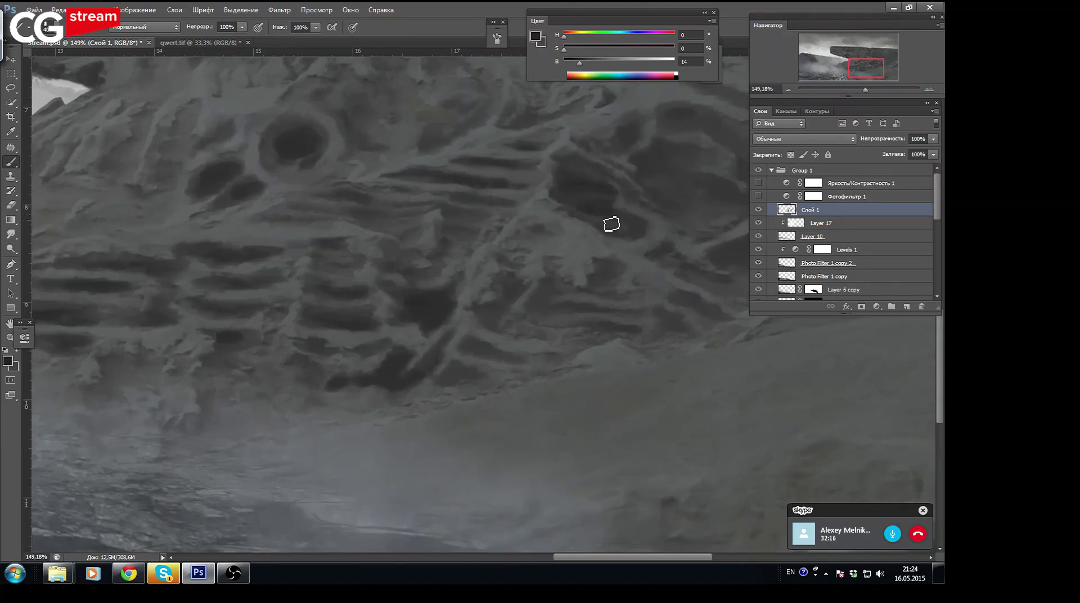
Brush near-black strokes down the rock face and into the higher ridges
{"action": "mouse_move", "coordinate": [508, 292]}
{"action": "left_mouse_down"}
{"action": "mouse_move", "coordinate": [482, 323]}
{"action": "mouse_move", "coordinate": [483, 348]}
{"action": "left_mouse_up"}
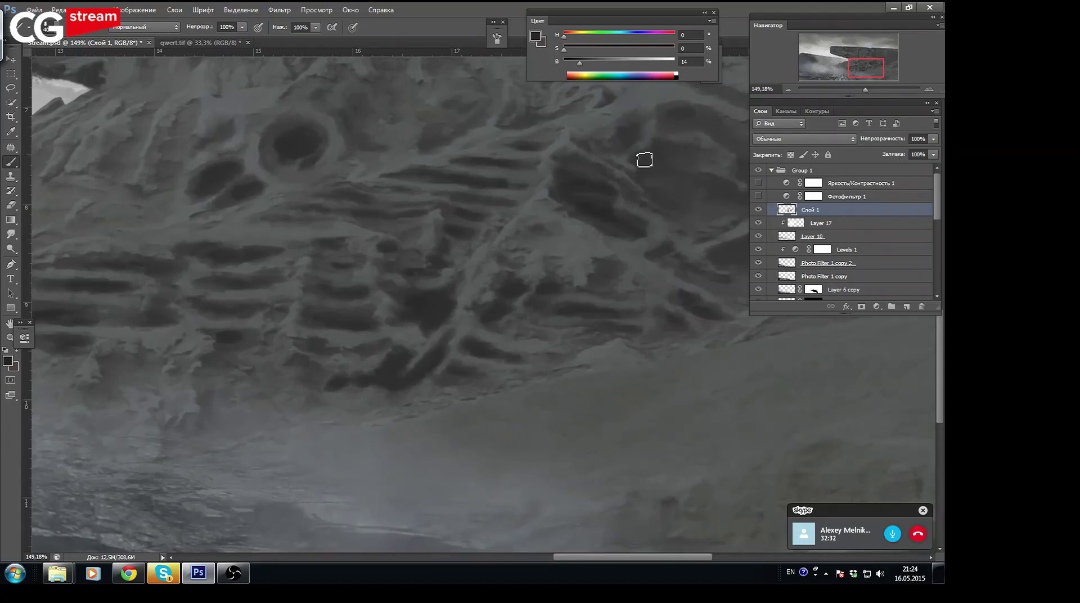
{"action": "left_click_drag", "start_coordinate": [858, 74], "coordinate": [860, 68]}
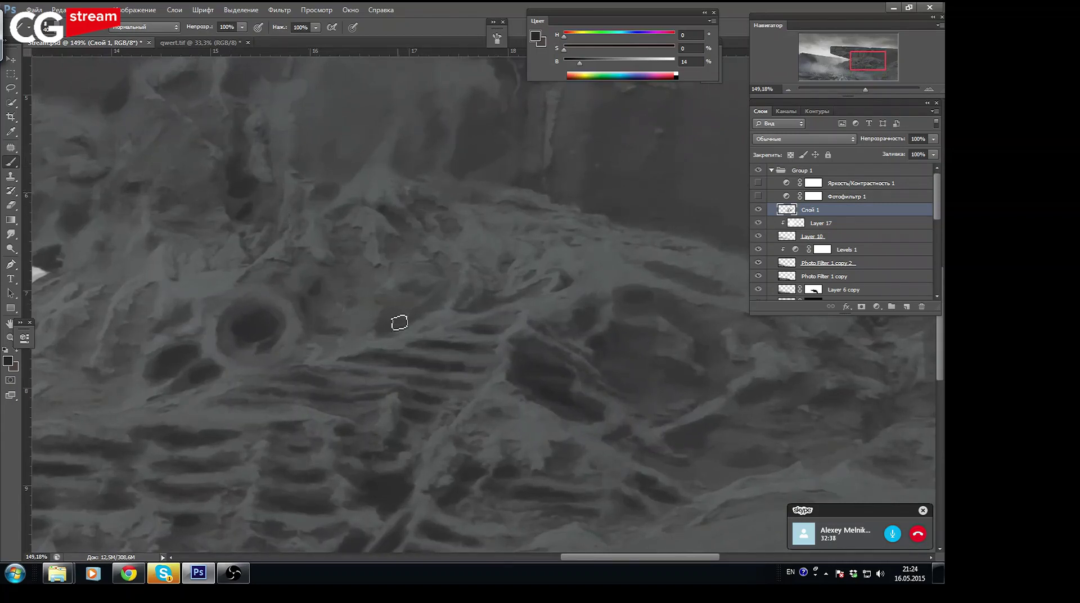
{"action": "left_click_drag", "start_coordinate": [391, 217], "coordinate": [412, 212]}
{"action": "left_click_drag", "start_coordinate": [241, 113], "coordinate": [253, 138]}
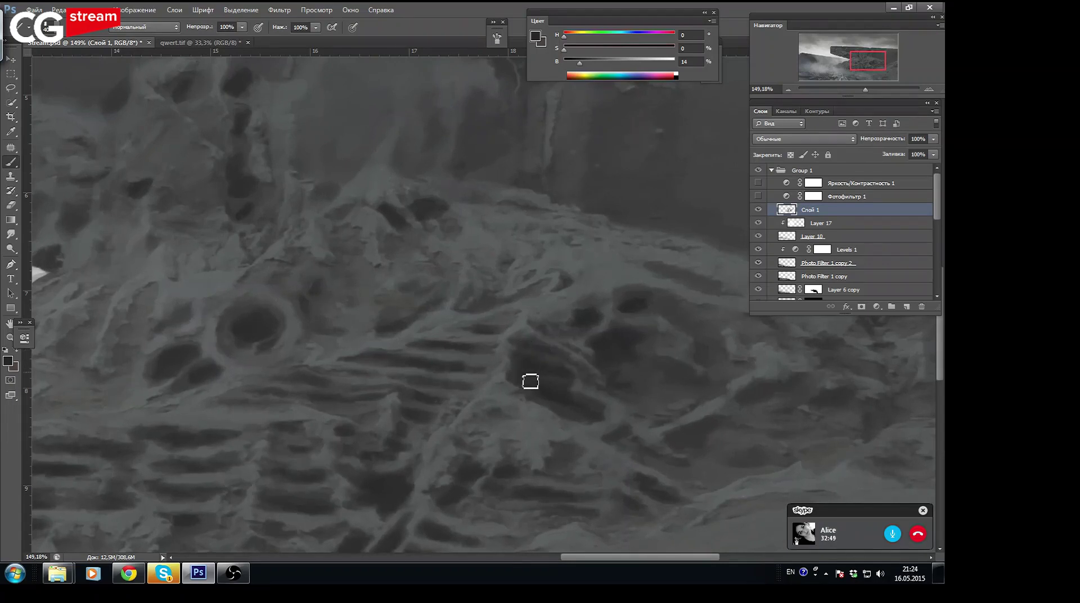
{"action": "left_click_drag", "start_coordinate": [865, 90], "coordinate": [851, 89]}
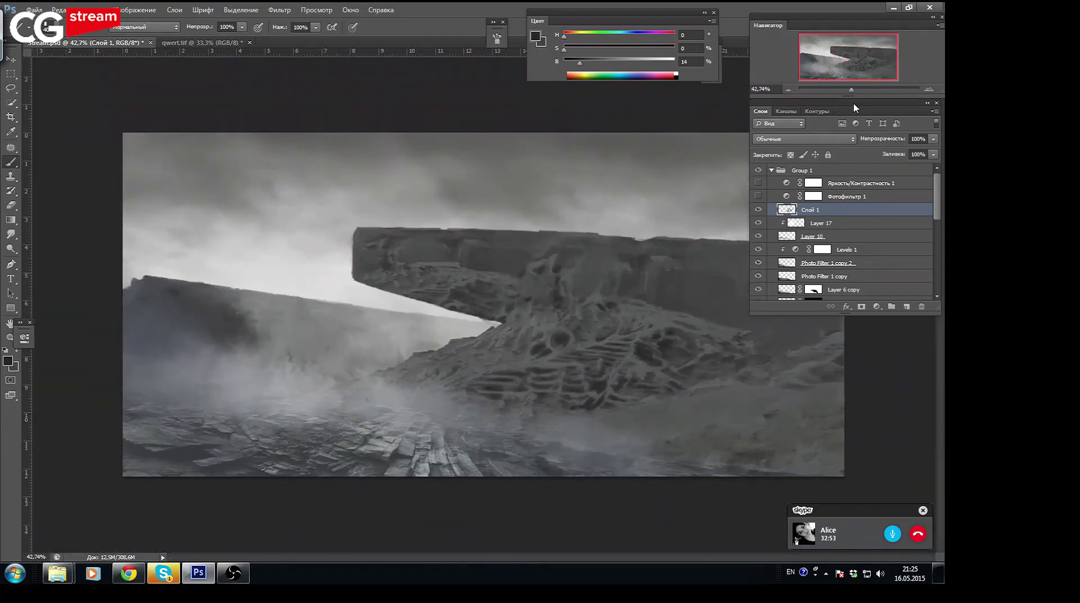
Toggle the brightness/contrast, photo filter and Слой 1 layers to compare the rock
{"action": "left_click", "coordinate": [758, 183]}
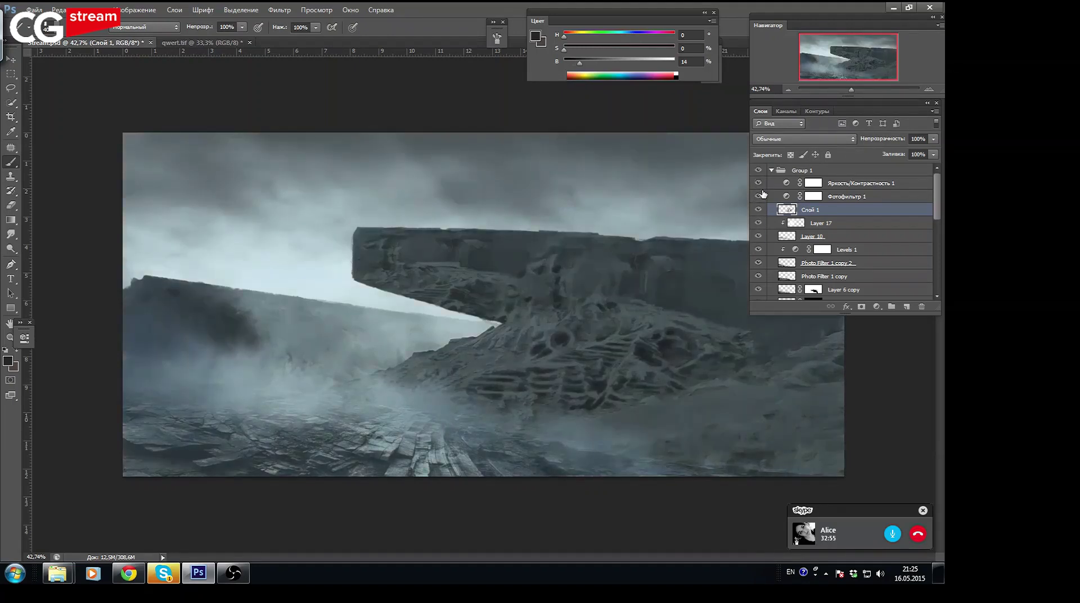
{"action": "left_click", "coordinate": [756, 196]}
{"action": "left_click", "coordinate": [757, 211]}
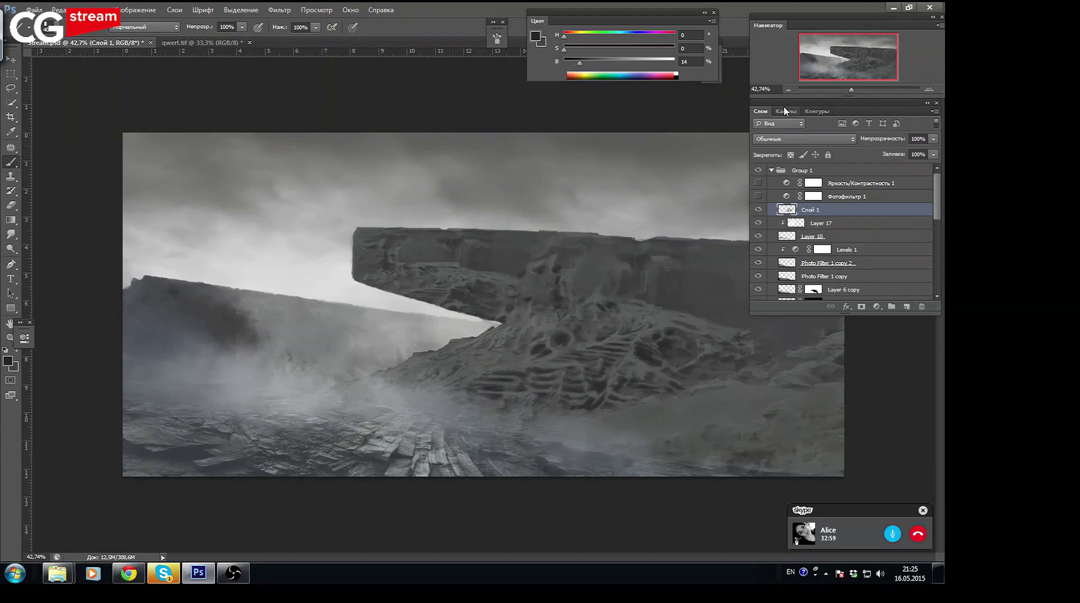
{"action": "scroll", "coordinate": [936, 198], "scroll_direction": "down", "scroll_amount": 1}
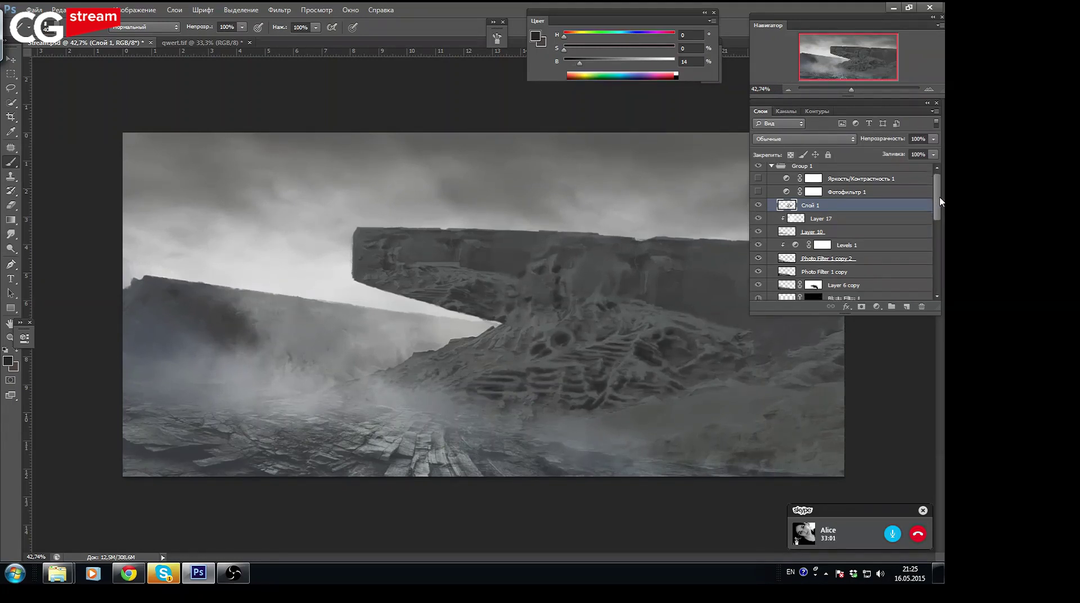
{"action": "left_click", "coordinate": [759, 204]}
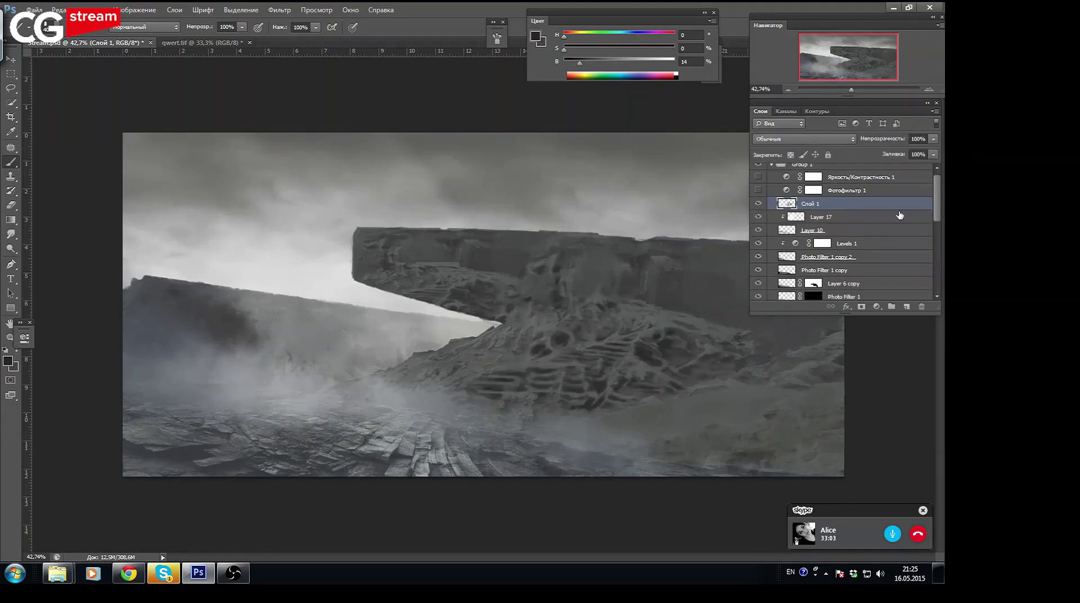
{"action": "scroll", "coordinate": [911, 231], "scroll_direction": "down", "scroll_amount": 8}
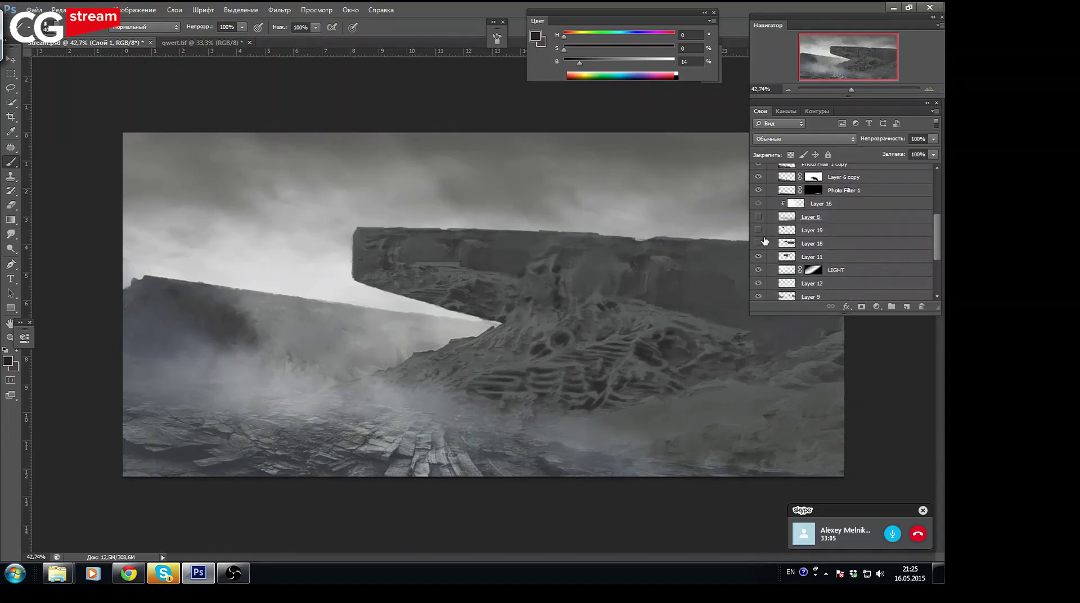
Preview the chimneyed machine structures and flying ship, leaving them hidden
{"action": "left_click", "coordinate": [759, 243]}
{"action": "left_click", "coordinate": [758, 243]}
{"action": "left_click", "coordinate": [758, 230]}
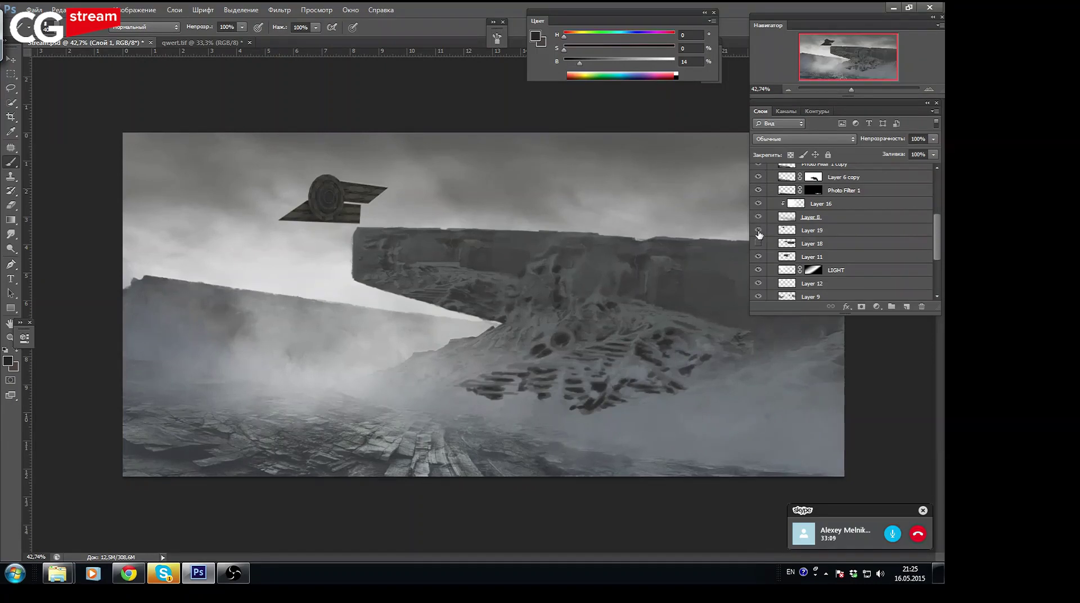
{"action": "left_click", "coordinate": [758, 230]}
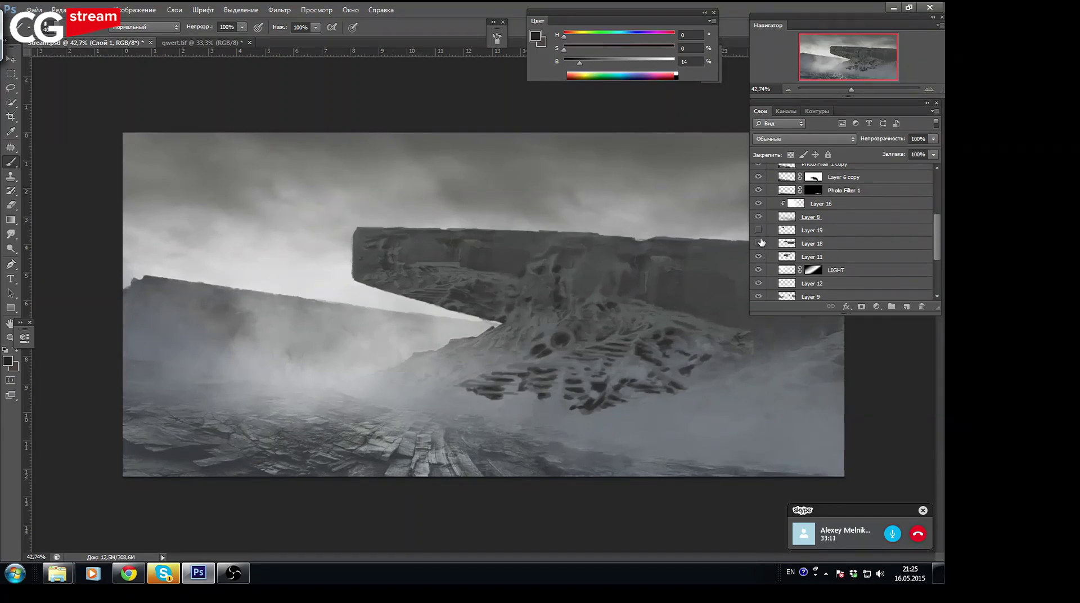
{"action": "left_click", "coordinate": [758, 230]}
{"action": "left_click", "coordinate": [758, 243]}
{"action": "left_click", "coordinate": [758, 243]}
{"action": "left_click_drag", "start_coordinate": [933, 240], "coordinate": [938, 272]}
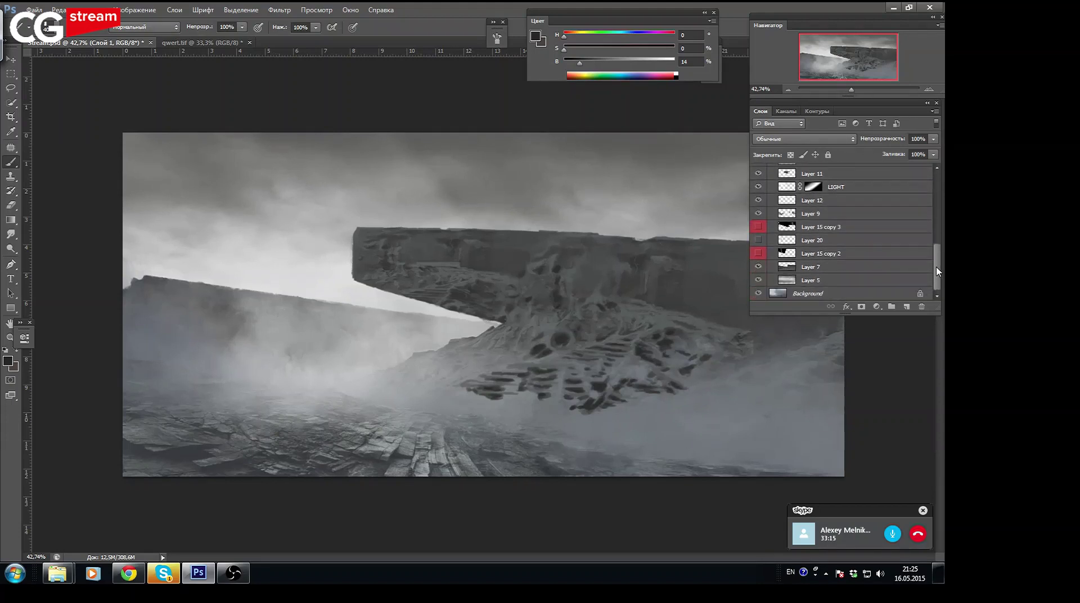
Preview the lightning, dome and Layer 15 copy 2 lightning variants
{"action": "left_click", "coordinate": [759, 228]}
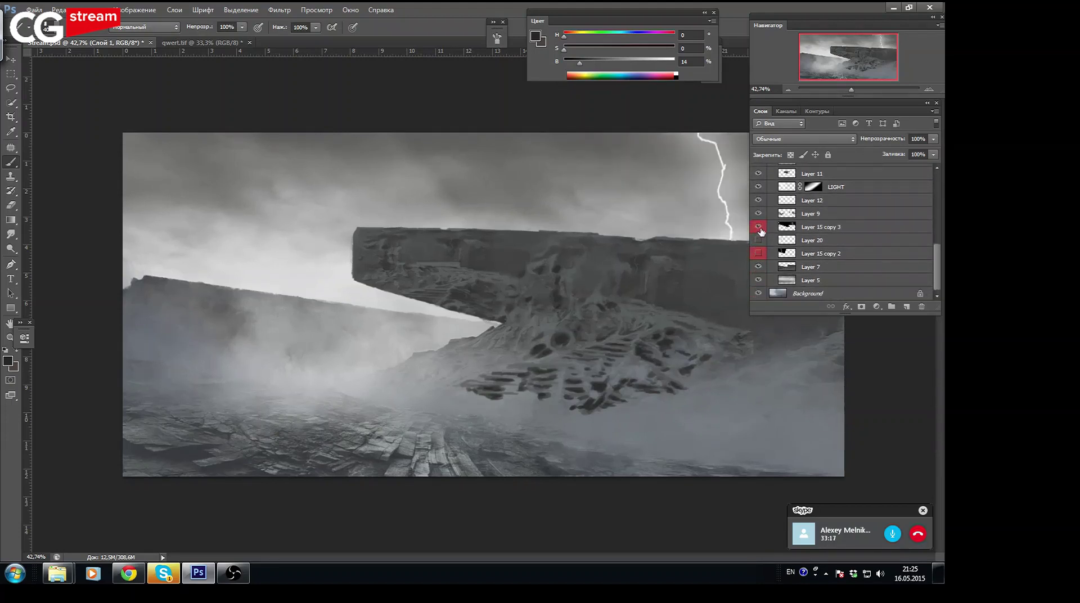
{"action": "left_click", "coordinate": [758, 227]}
{"action": "left_click", "coordinate": [758, 241]}
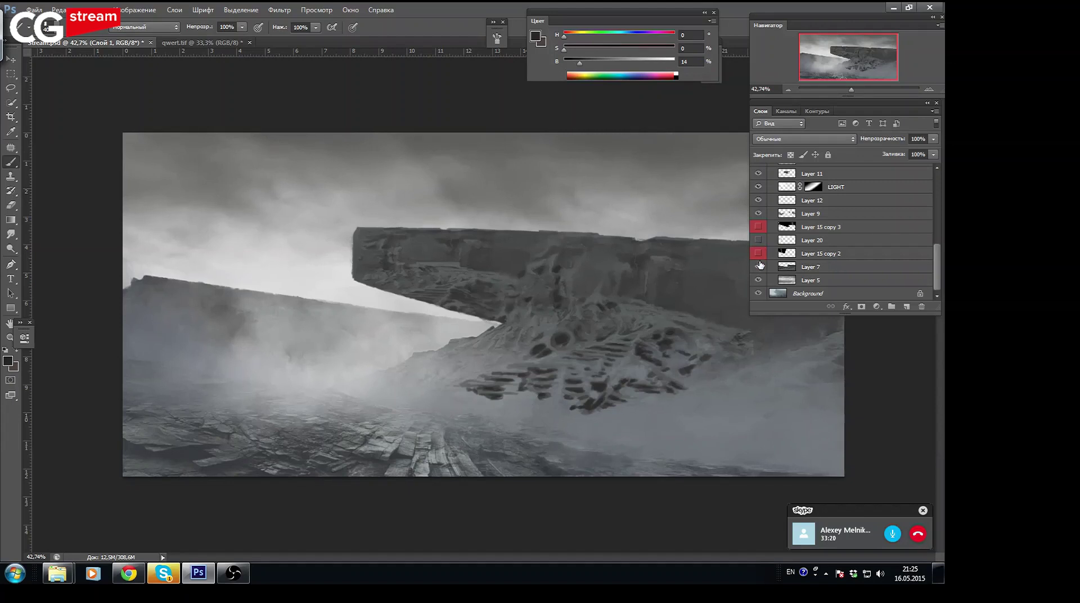
{"action": "left_click", "coordinate": [758, 267]}
{"action": "left_click", "coordinate": [759, 253]}
{"action": "left_click_drag", "start_coordinate": [938, 269], "coordinate": [938, 205]}
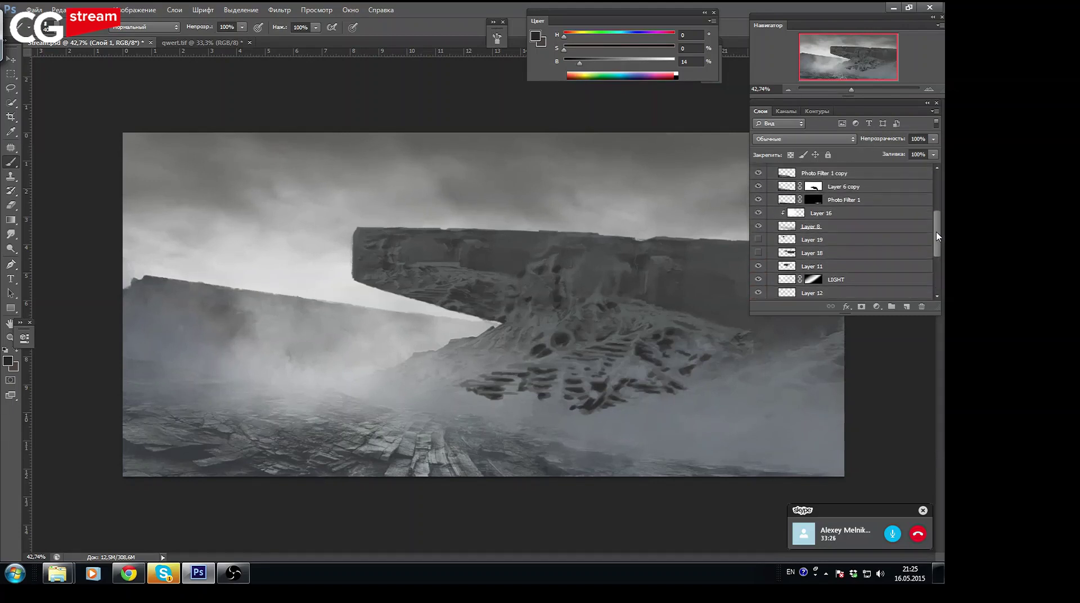
Compare Layer 10 fog, Layer 17, Photo Filter 1 copy 2 and Layer 8, then select Layers 16 and 8
{"action": "left_click", "coordinate": [759, 213]}
{"action": "left_click", "coordinate": [758, 214]}
{"action": "left_click", "coordinate": [758, 200]}
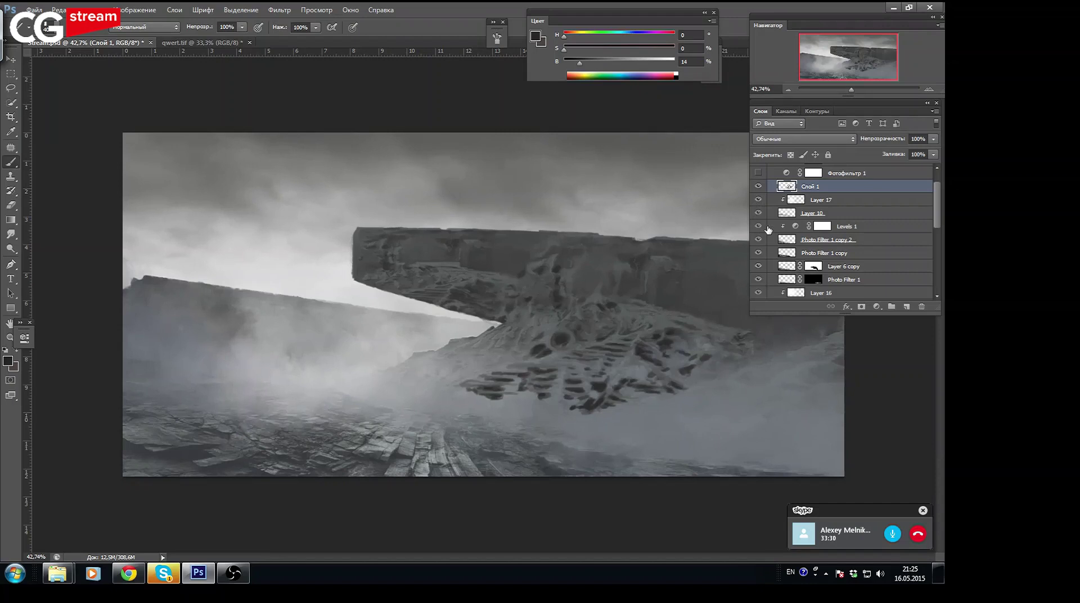
{"action": "left_click", "coordinate": [758, 241]}
{"action": "left_click", "coordinate": [758, 240]}
{"action": "scroll", "coordinate": [899, 231], "scroll_direction": "down", "scroll_amount": 3}
{"action": "left_click", "coordinate": [760, 269]}
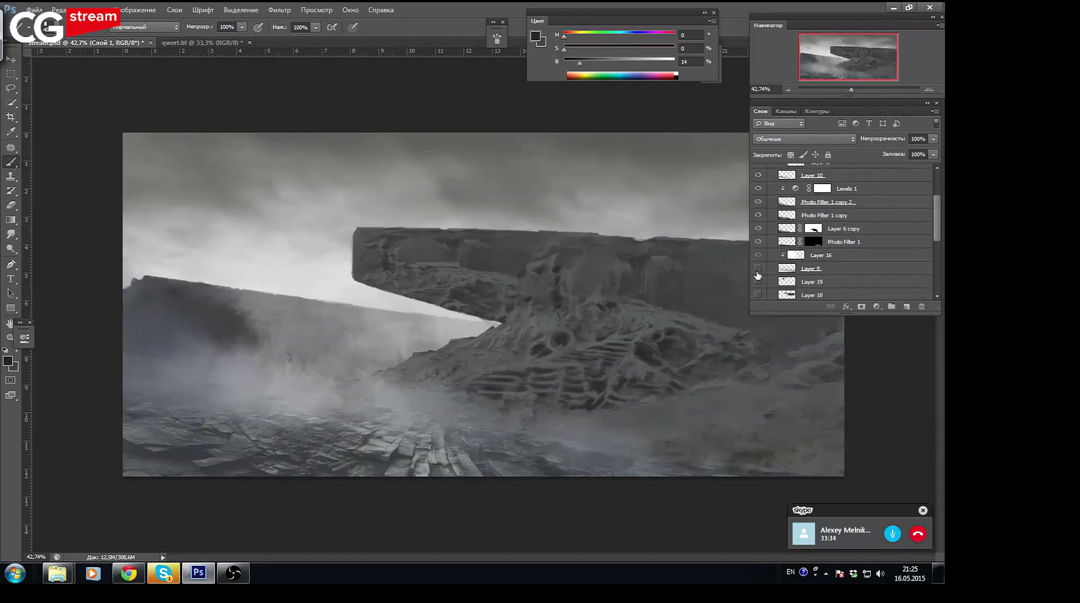
{"action": "left_click", "coordinate": [821, 256]}
Move Layer 16 and Layer 8 копия higher and clip the Layer 8 копия fog onto Слой 1
{"action": "left_click", "coordinate": [895, 270], "text": "shift"}
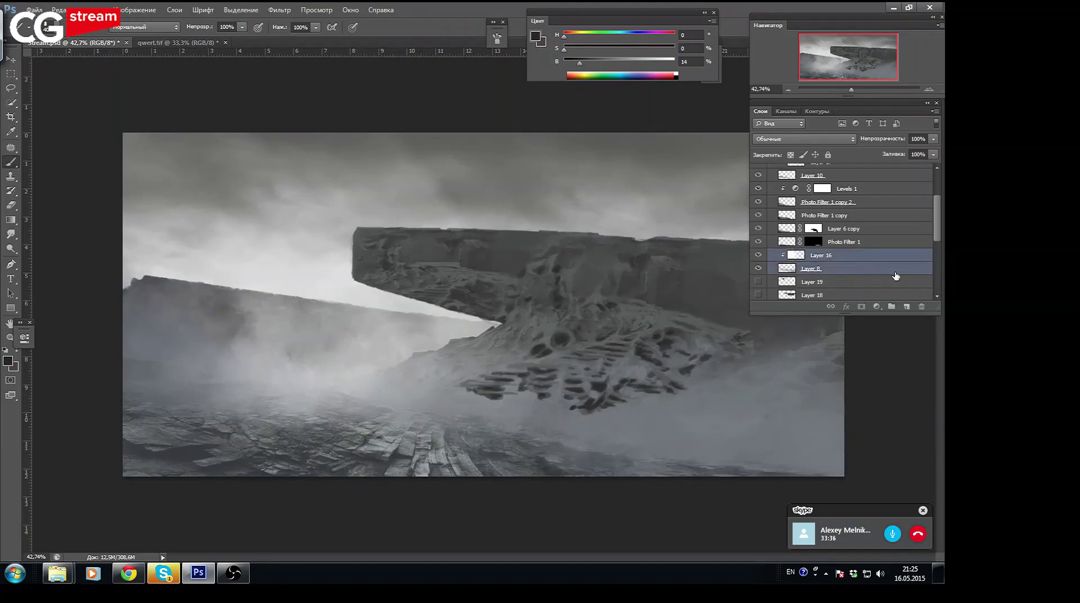
{"action": "mouse_move", "coordinate": [886, 275]}
{"action": "left_mouse_down"}
{"action": "mouse_move", "coordinate": [866, 193]}
{"action": "mouse_move", "coordinate": [864, 223]}
{"action": "left_mouse_up"}
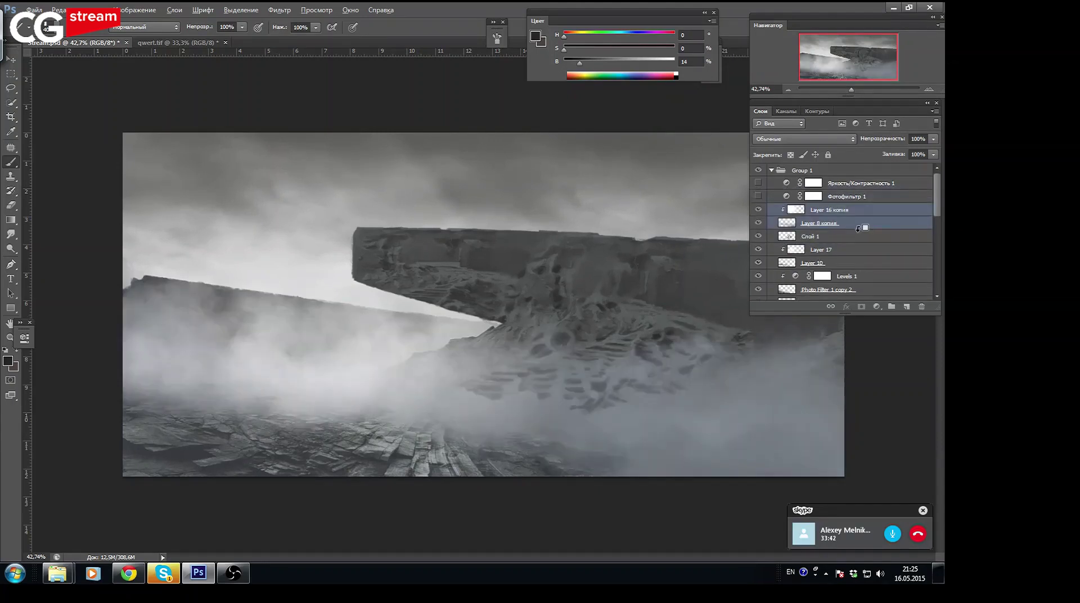
{"action": "left_click", "coordinate": [858, 229], "text": "alt"}
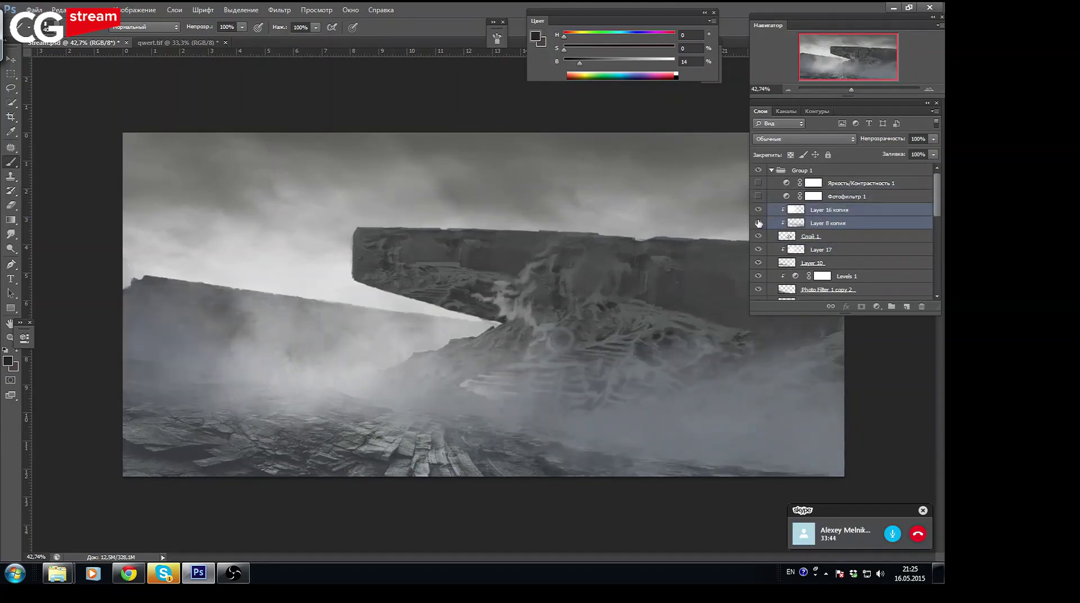
{"action": "left_click", "coordinate": [759, 223]}
{"action": "left_click", "coordinate": [758, 224]}
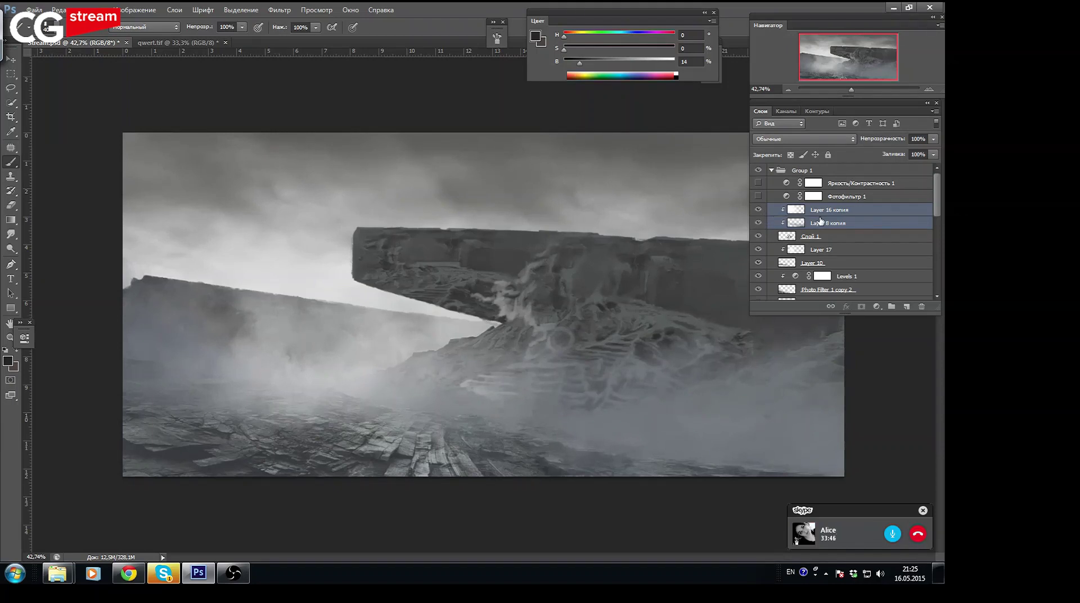
Delete Layer 16 копия and release Layer 8 копия from its clipping, comparing the canvas
{"action": "left_click", "coordinate": [759, 209]}
{"action": "left_click", "coordinate": [833, 215]}
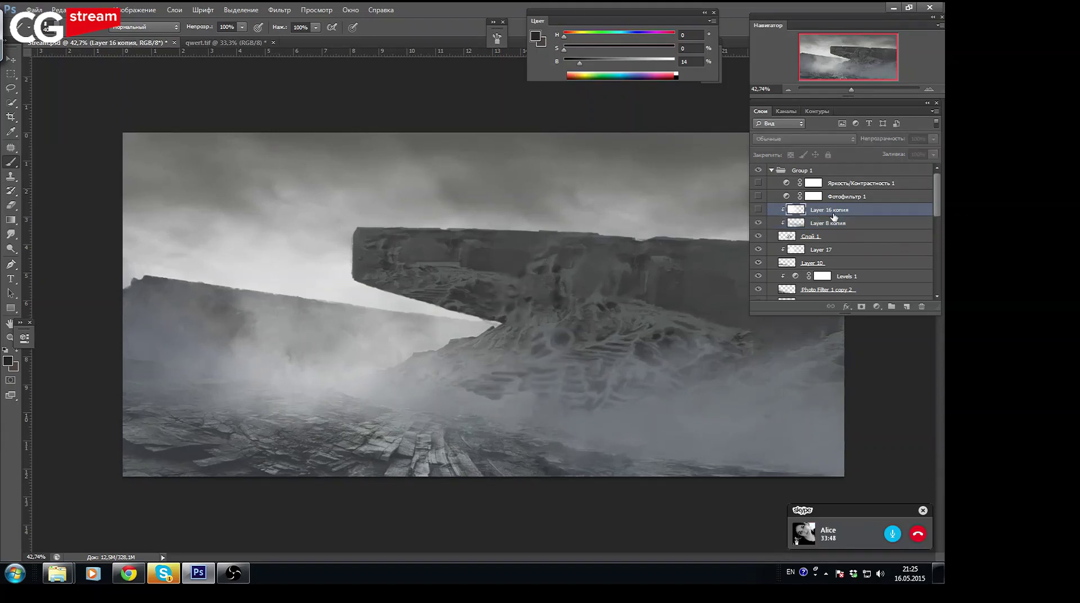
{"action": "key", "text": "Delete"}
{"action": "left_click", "coordinate": [757, 210]}
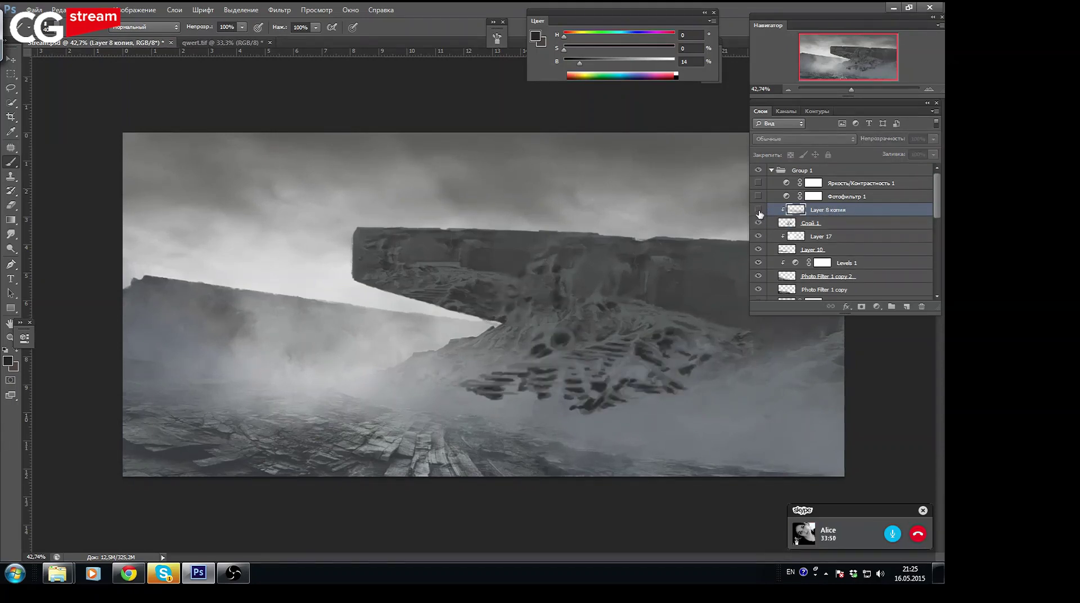
{"action": "left_click", "coordinate": [827, 211], "text": "alt"}
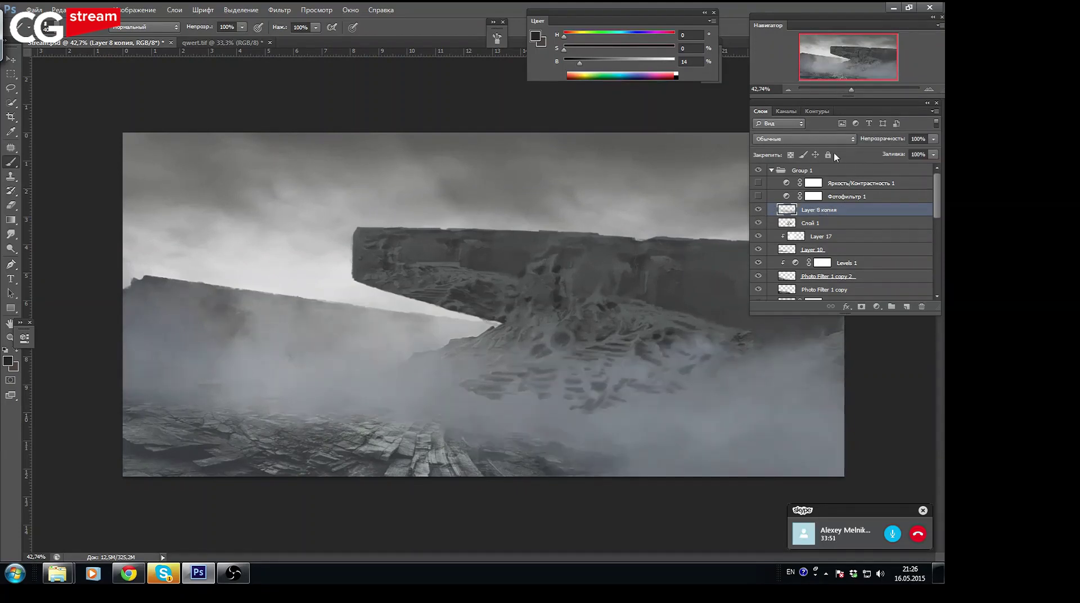
{"action": "left_click", "coordinate": [759, 209]}
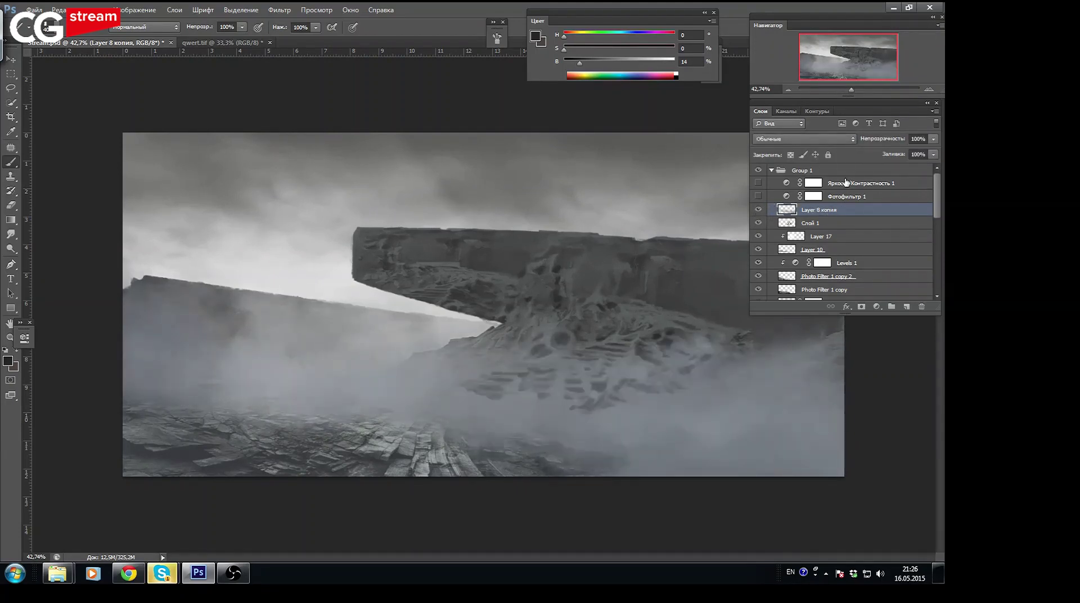
{"action": "left_click", "coordinate": [758, 210]}
{"action": "mouse_move", "coordinate": [164, 574]}
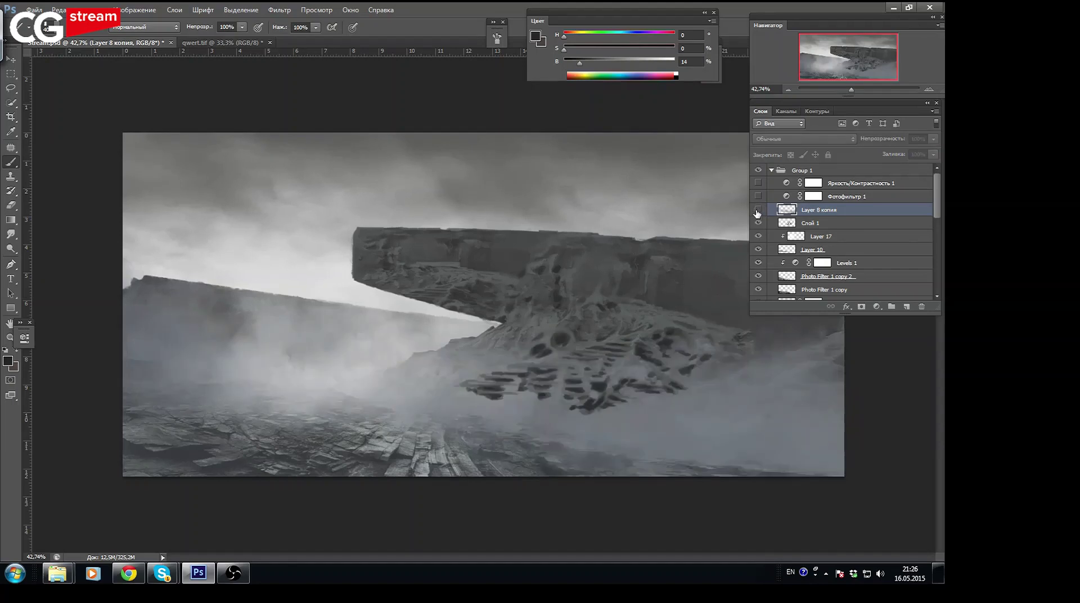
{"action": "left_click", "coordinate": [758, 210]}
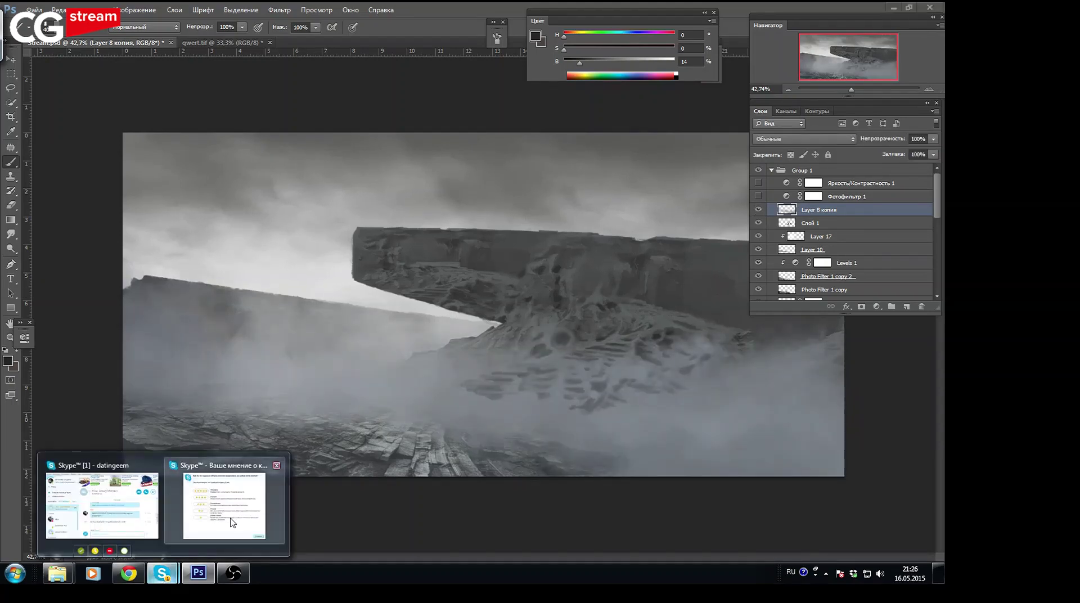
Dismiss Skype's feedback dialog, answer the group call, and minimize Skype back to Photoshop
{"action": "left_click", "coordinate": [231, 521]}
{"action": "left_click", "coordinate": [627, 144]}
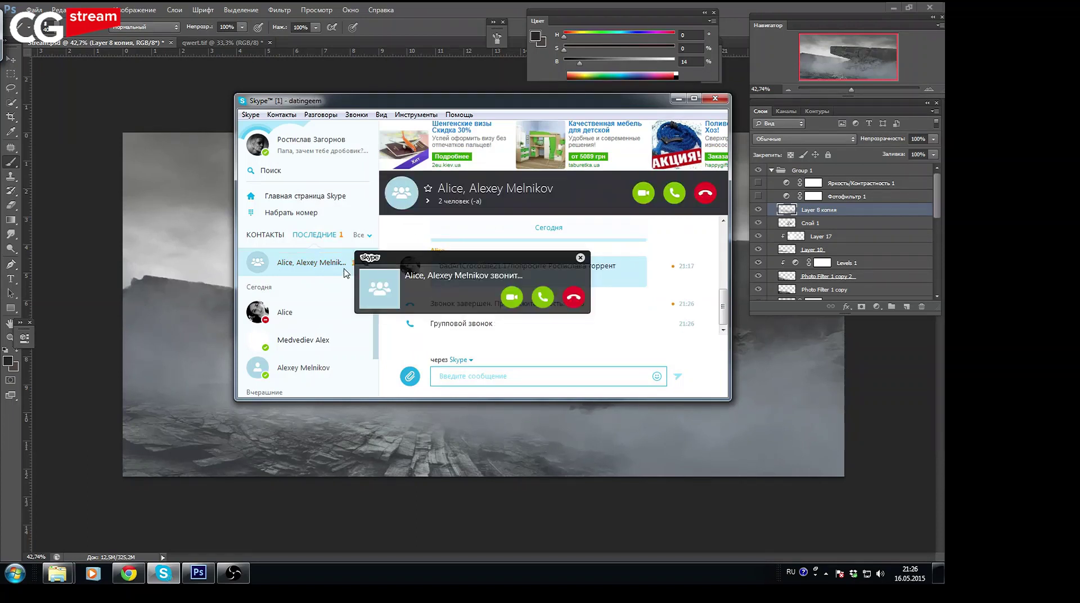
{"action": "left_click", "coordinate": [542, 294]}
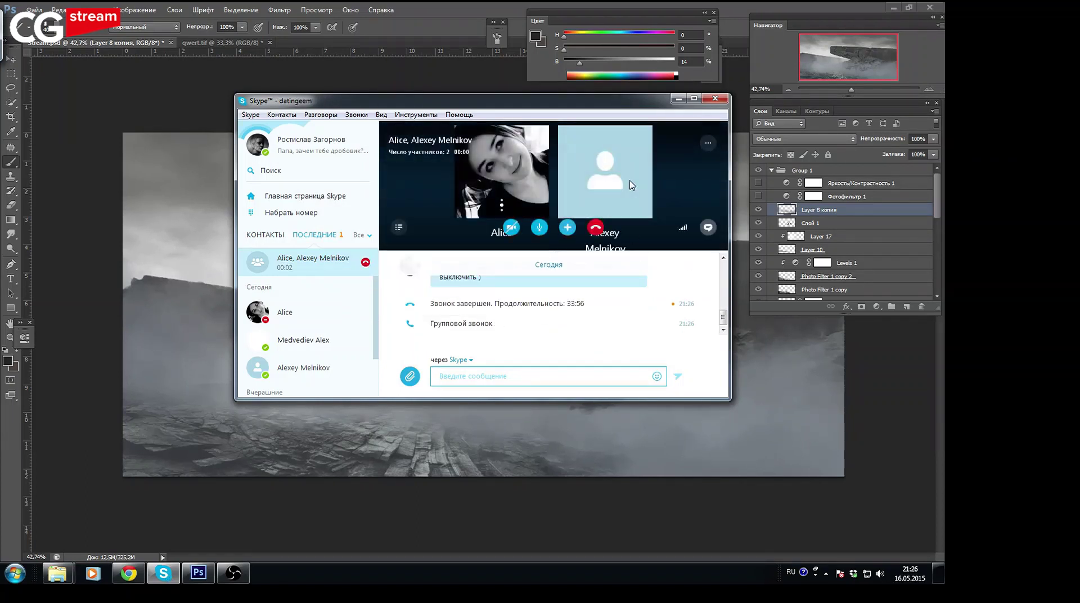
{"action": "left_click", "coordinate": [678, 98]}
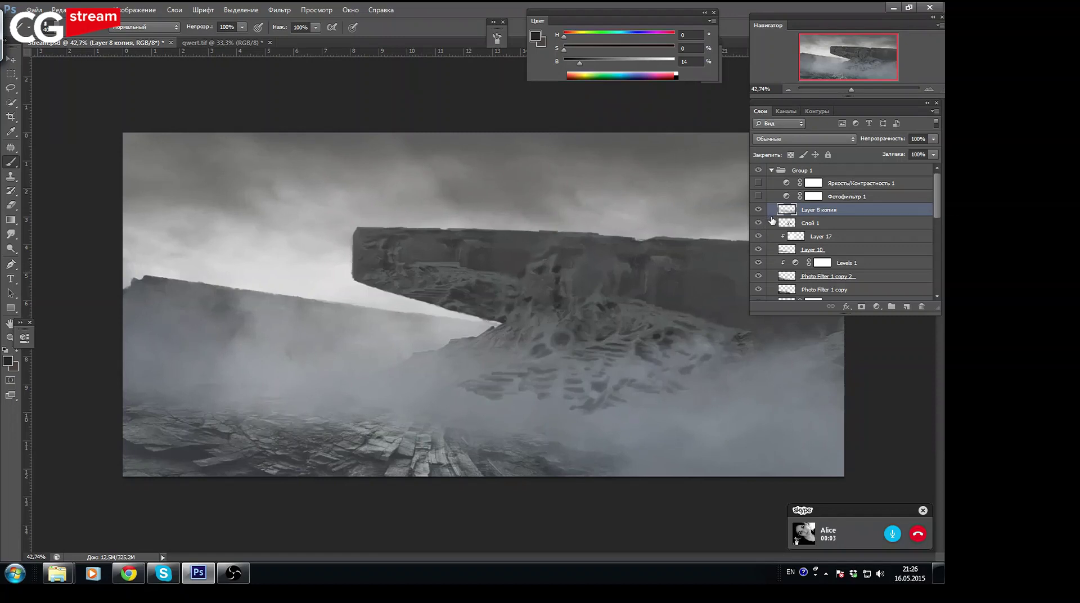
{"action": "left_click", "coordinate": [759, 210]}
Delete the Layer 8 копия fog layer after comparing it against Слой 1
{"action": "left_click", "coordinate": [758, 211]}
{"action": "left_click", "coordinate": [758, 224]}
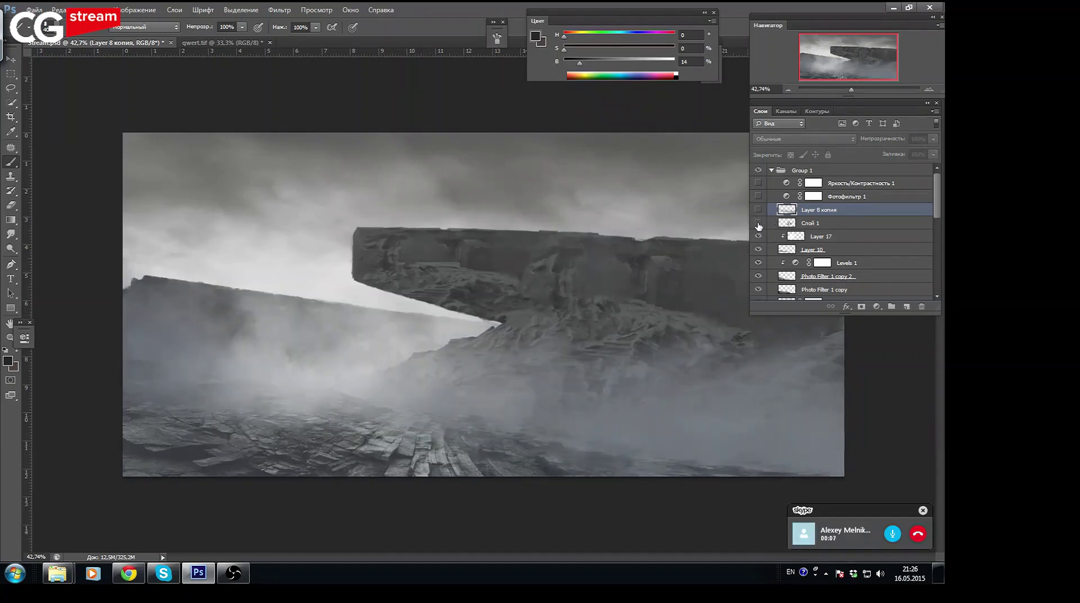
{"action": "left_click", "coordinate": [758, 223]}
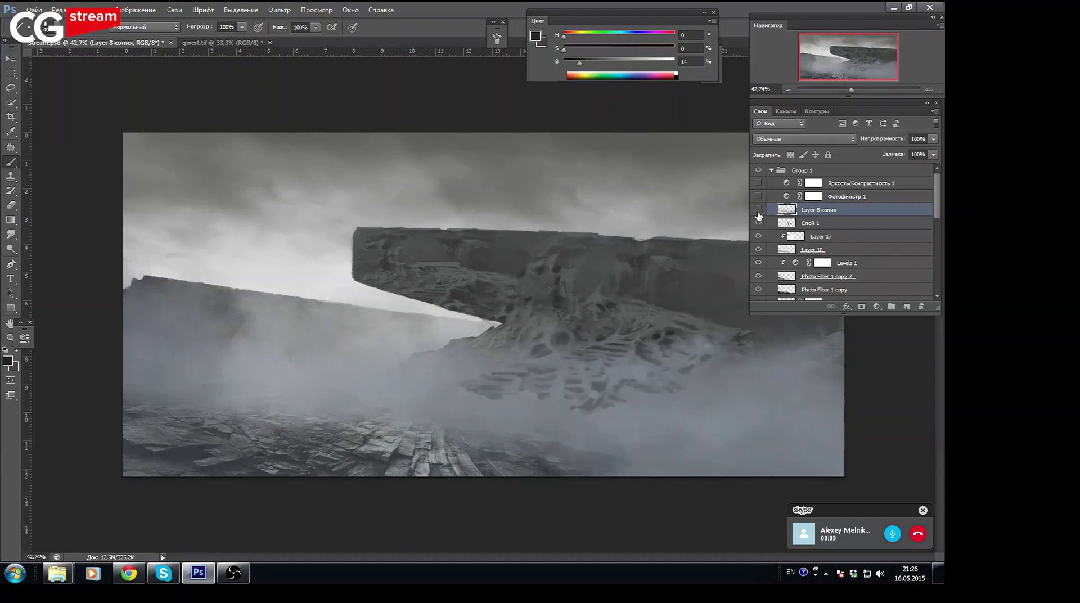
{"action": "left_click", "coordinate": [758, 211]}
{"action": "key", "text": "Delete"}
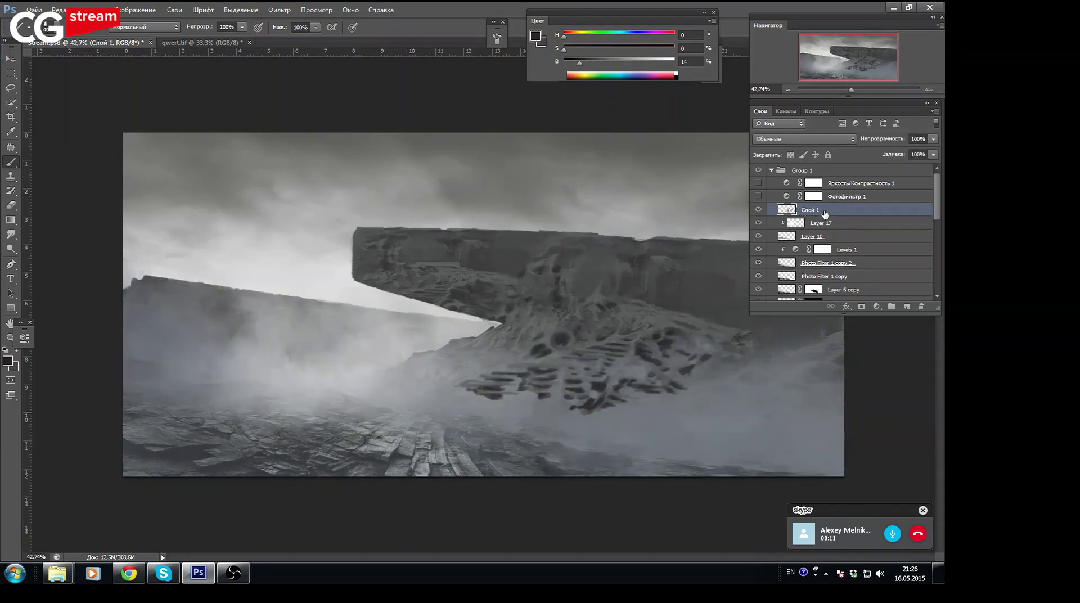
{"action": "left_click", "coordinate": [759, 209]}
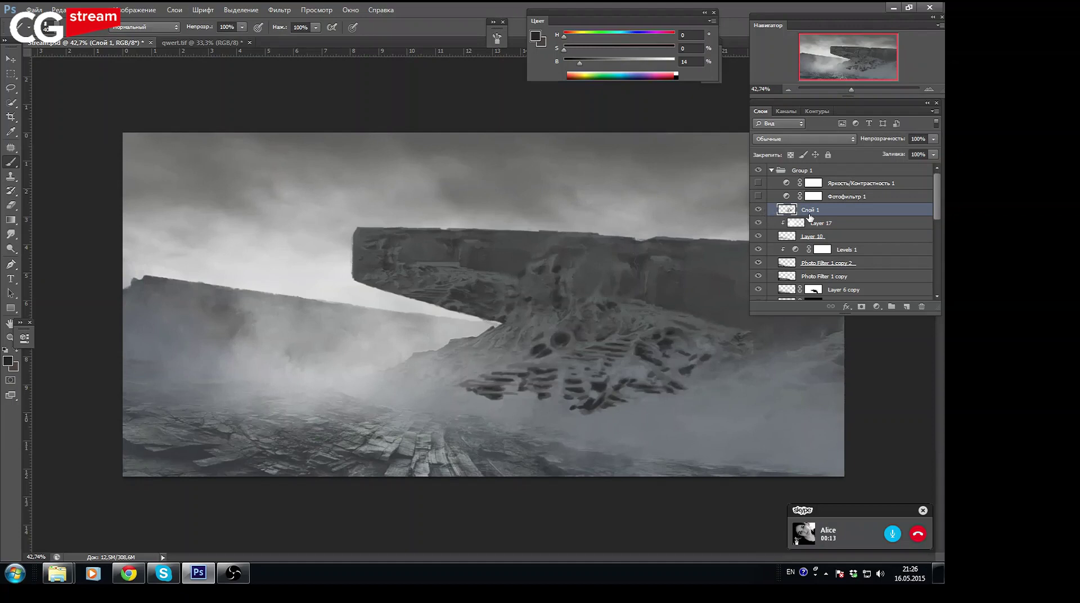
{"action": "left_click", "coordinate": [759, 237]}
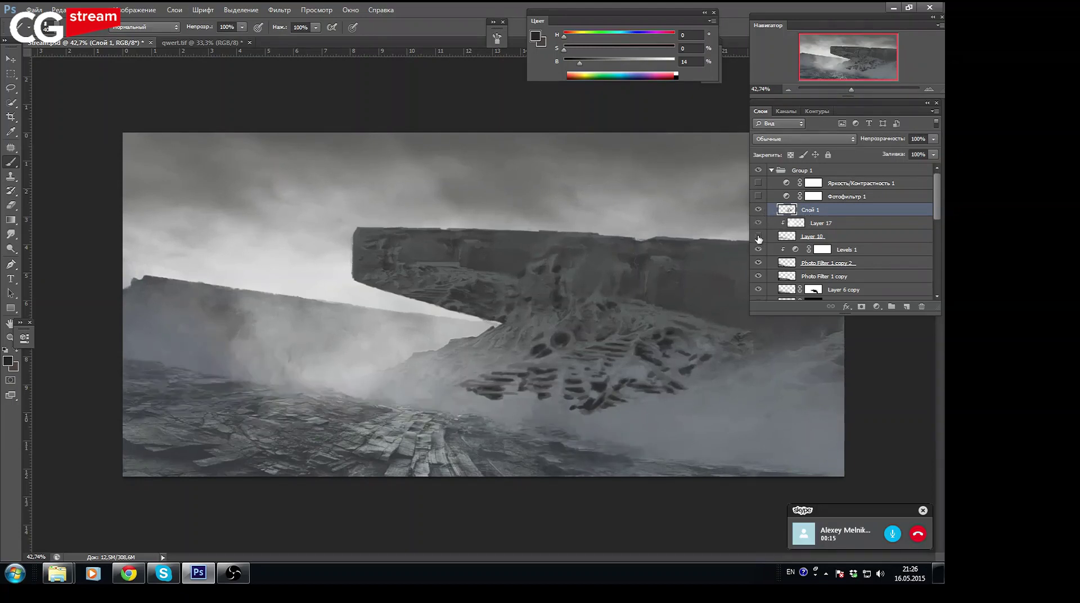
Move Слой 1 down between Layer 8 and Layer 19, comparing fog and filter visibility
{"action": "left_click_drag", "start_coordinate": [824, 220], "coordinate": [850, 276]}
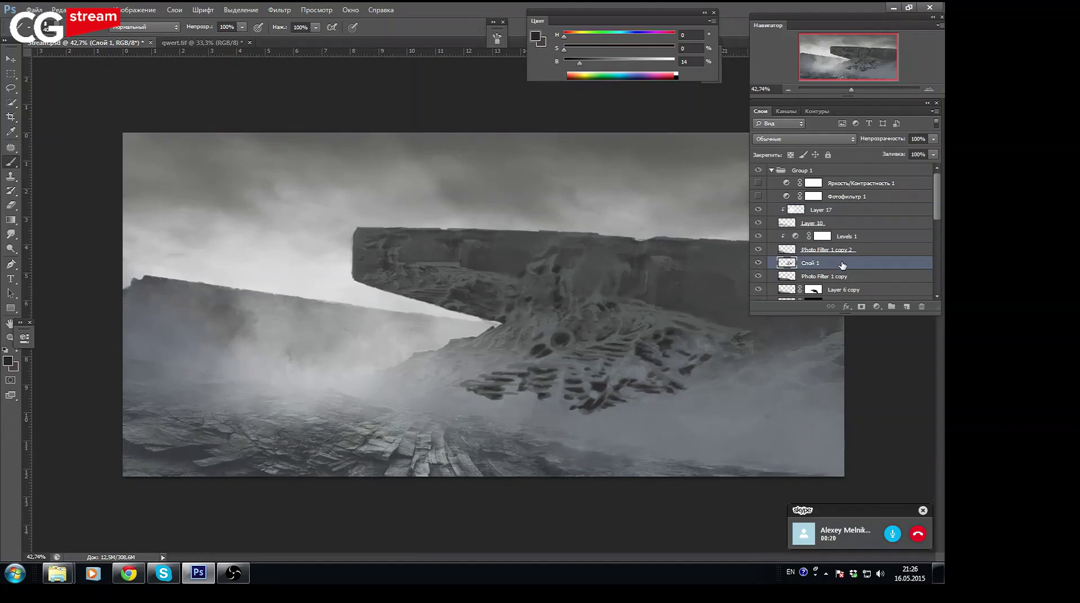
{"action": "scroll", "coordinate": [842, 267], "scroll_direction": "down", "scroll_amount": 2}
{"action": "scroll", "coordinate": [844, 272], "scroll_direction": "down", "scroll_amount": 1}
{"action": "scroll", "coordinate": [846, 278], "scroll_direction": "down", "scroll_amount": 2}
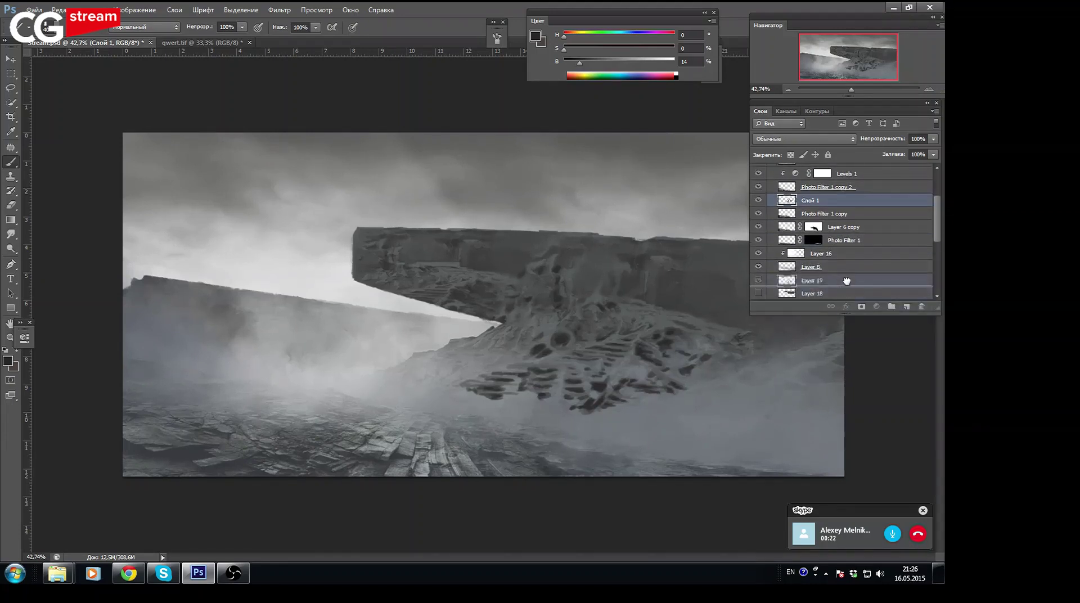
{"action": "left_click_drag", "start_coordinate": [846, 280], "coordinate": [858, 268]}
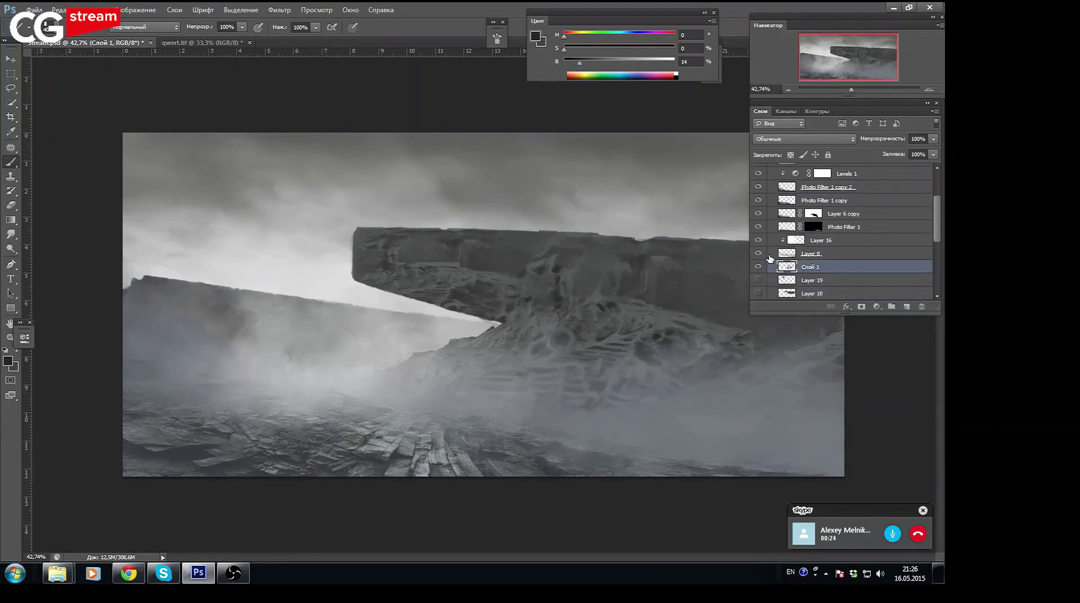
{"action": "left_click", "coordinate": [759, 253]}
{"action": "left_click", "coordinate": [760, 254]}
{"action": "left_click", "coordinate": [758, 226]}
{"action": "left_click", "coordinate": [759, 187]}
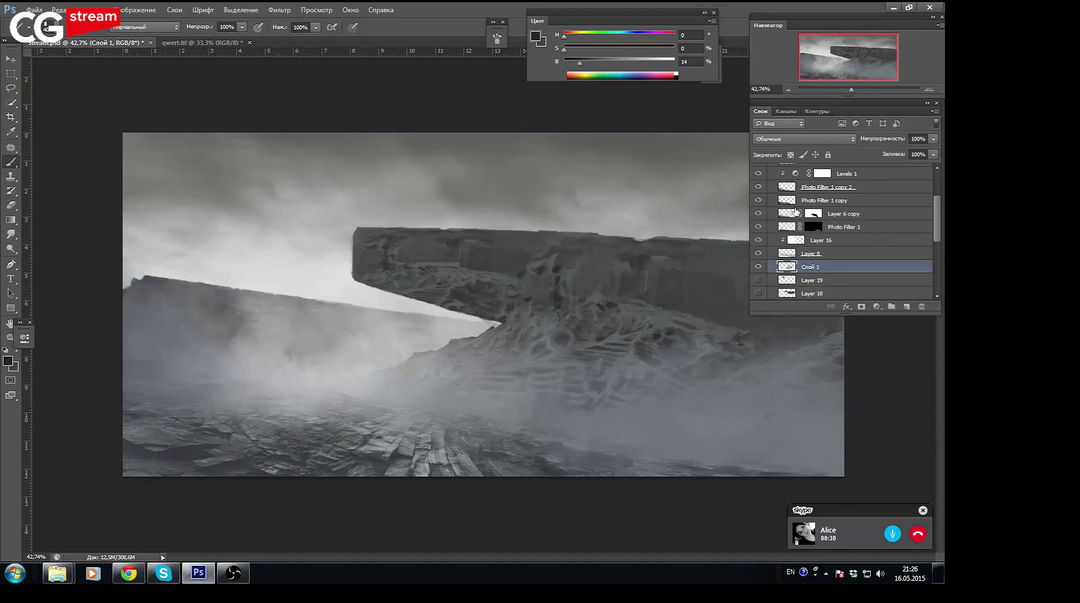
{"action": "left_click", "coordinate": [766, 267]}
Show the Layer 18 machine structure with chimneys on the rock
{"action": "scroll", "coordinate": [933, 229], "scroll_direction": "down", "scroll_amount": 3}
{"action": "scroll", "coordinate": [933, 229], "scroll_direction": "down", "scroll_amount": 2}
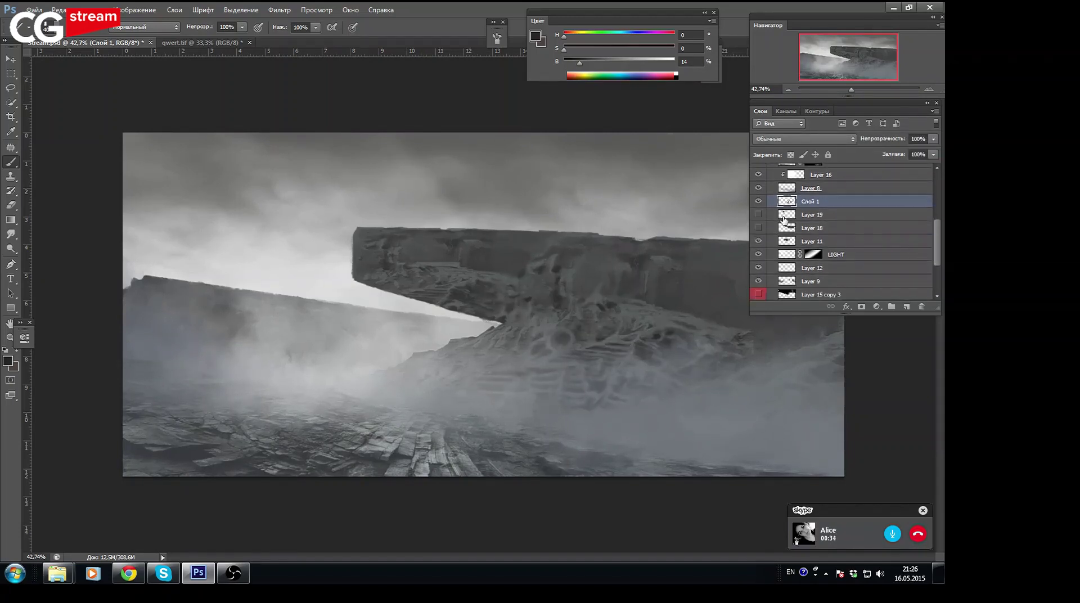
{"action": "left_click", "coordinate": [758, 214]}
{"action": "left_click", "coordinate": [758, 214]}
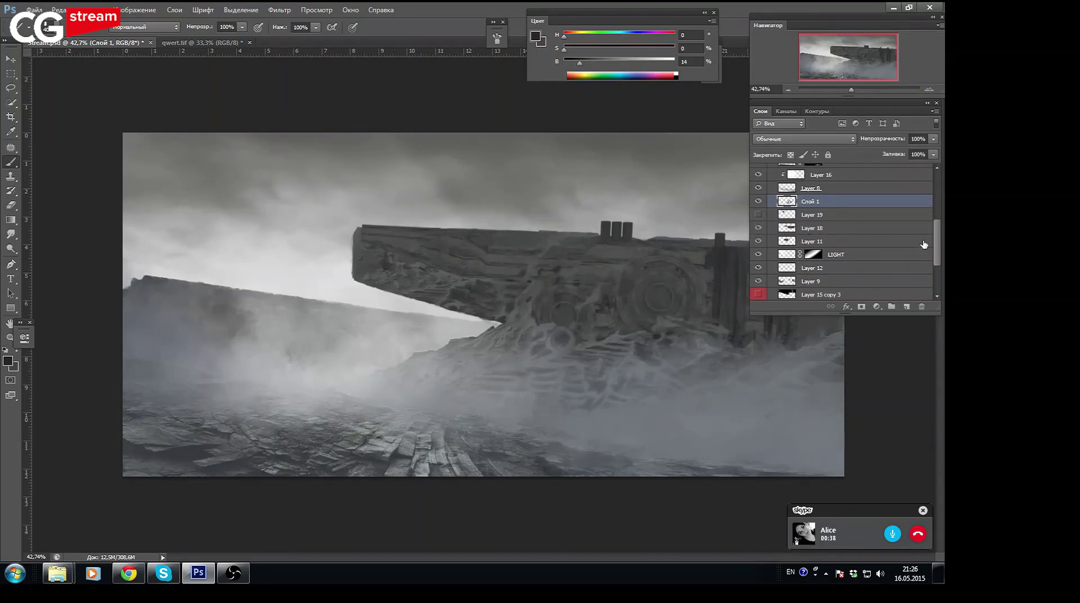
{"action": "scroll", "coordinate": [938, 243], "scroll_direction": "up", "scroll_amount": 6}
Add a new group Группа 1 with new layer Слой 2 alongside Layer 17
{"action": "left_click", "coordinate": [758, 211]}
{"action": "left_click", "coordinate": [758, 223]}
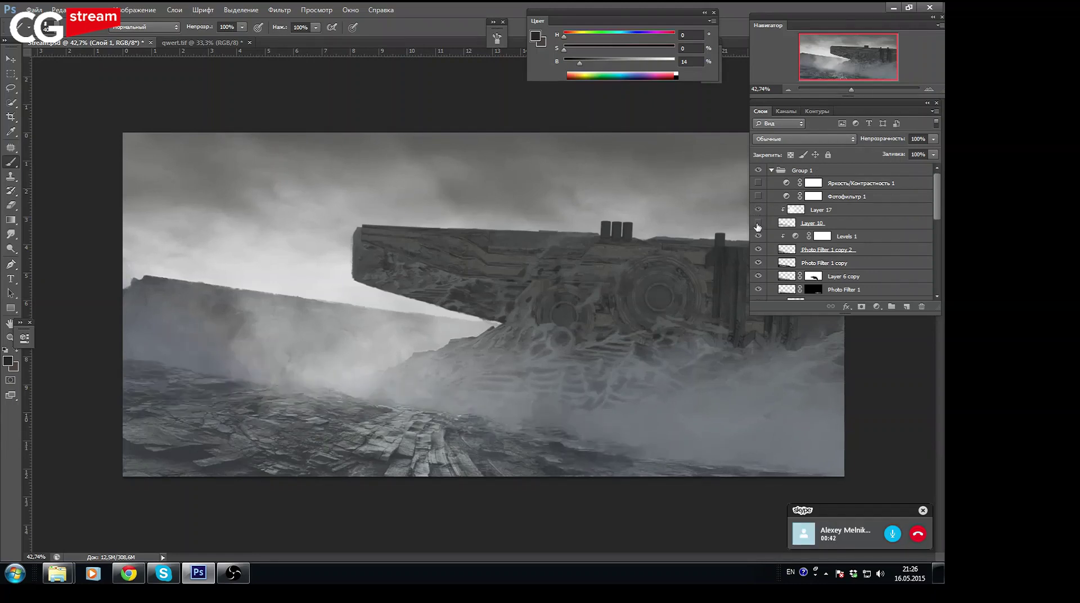
{"action": "left_click", "coordinate": [758, 223]}
{"action": "left_click", "coordinate": [840, 212]}
{"action": "left_click", "coordinate": [891, 306]}
Save the document and zoom in on the machine's tanks
{"action": "key", "text": "ctrl+s"}
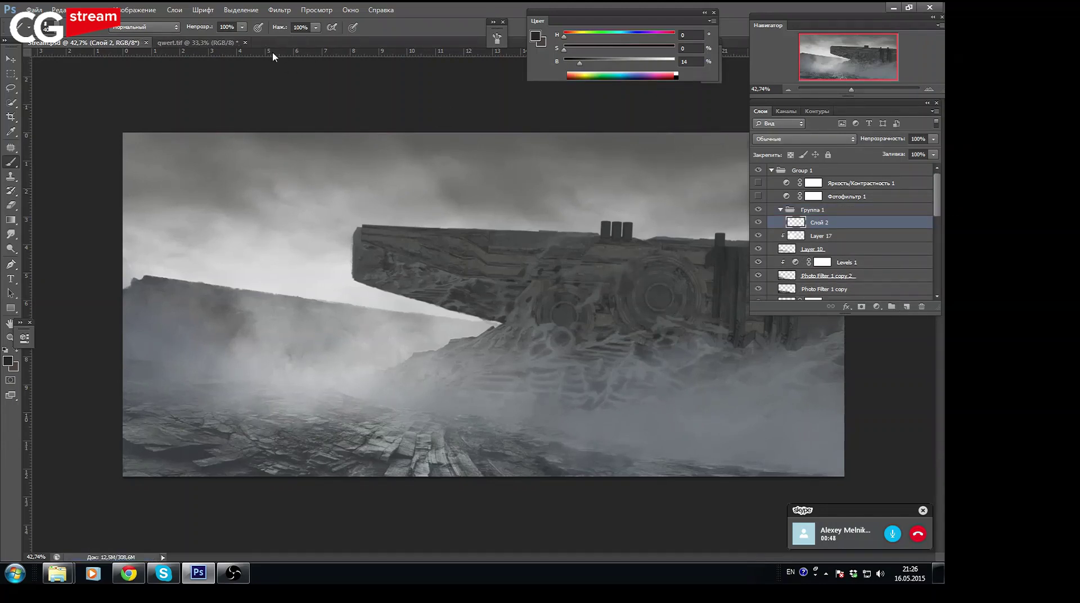
{"action": "left_click_drag", "start_coordinate": [852, 90], "coordinate": [903, 91]}
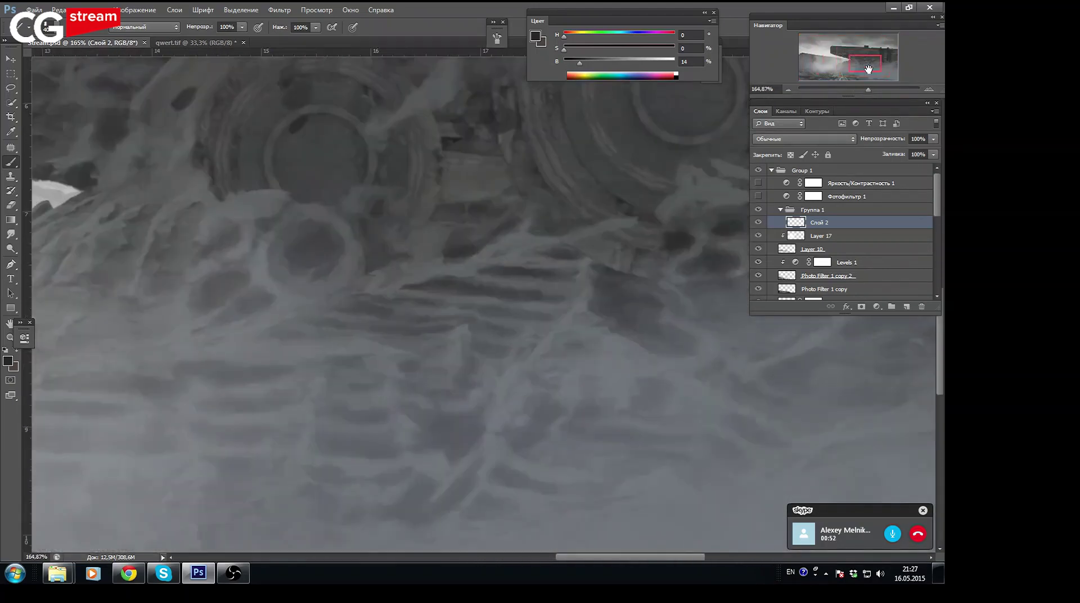
{"action": "left_click_drag", "start_coordinate": [870, 70], "coordinate": [851, 54]}
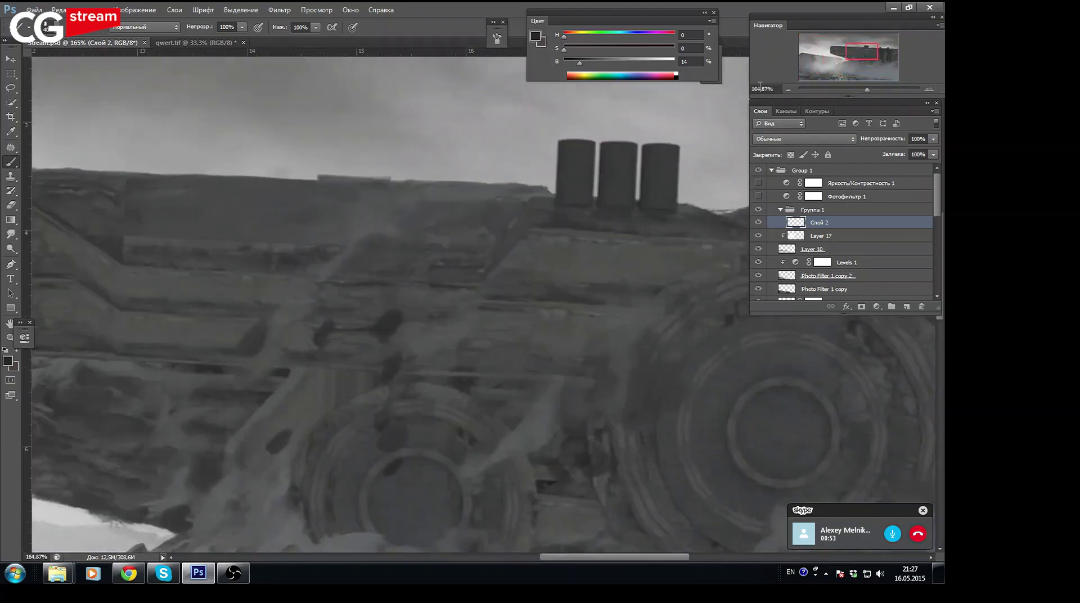
Paint sampled greys over the dark blobs and marks on the machine body
{"action": "left_click", "coordinate": [290, 383], "text": "alt"}
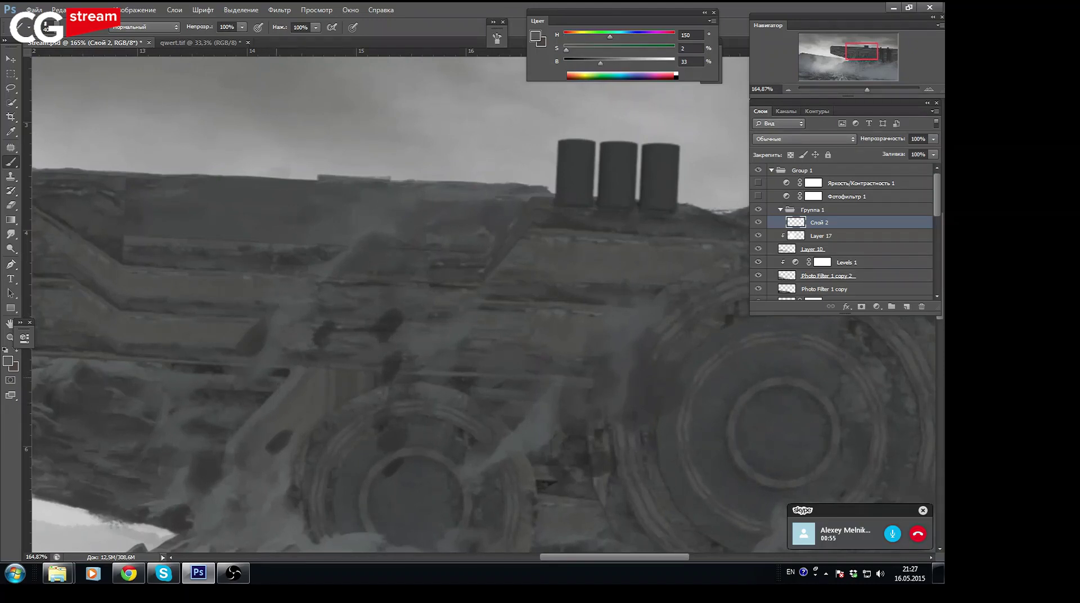
{"action": "left_click", "coordinate": [226, 335], "text": "alt"}
{"action": "left_click", "coordinate": [417, 303], "text": "alt"}
{"action": "mouse_move", "coordinate": [362, 316]}
{"action": "left_mouse_down"}
{"action": "mouse_move", "coordinate": [414, 323]}
{"action": "mouse_move", "coordinate": [337, 341]}
{"action": "left_mouse_up"}
{"action": "left_click", "coordinate": [406, 332], "text": "alt"}
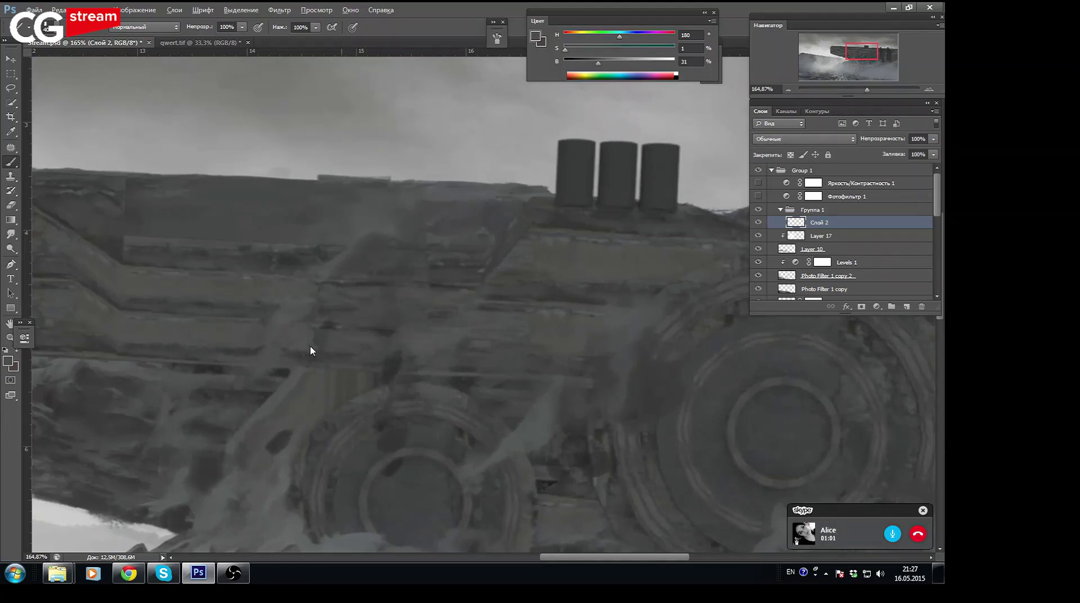
{"action": "left_click", "coordinate": [427, 340], "text": "alt"}
{"action": "left_click_drag", "start_coordinate": [422, 365], "coordinate": [382, 369]}
{"action": "left_click", "coordinate": [319, 391], "text": "alt"}
{"action": "left_click_drag", "start_coordinate": [281, 434], "coordinate": [281, 453]}
Sample greys from the machine until the colour is dark cool grey (H 200, S 5, B 24)
{"action": "left_click", "coordinate": [298, 470], "text": "alt"}
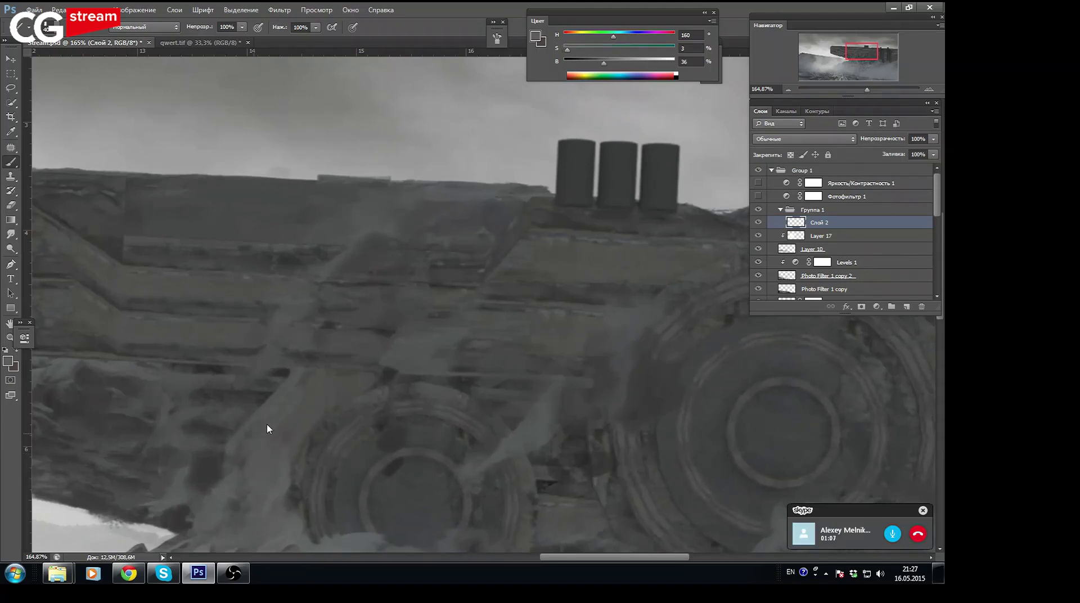
{"action": "left_click", "coordinate": [336, 401], "text": "alt"}
{"action": "left_click", "coordinate": [495, 321], "text": "alt"}
{"action": "left_click", "coordinate": [523, 383], "text": "alt"}
{"action": "left_click", "coordinate": [523, 408], "text": "alt"}
{"action": "left_click", "coordinate": [519, 427], "text": "alt"}
{"action": "left_click", "coordinate": [537, 440], "text": "alt"}
{"action": "left_click", "coordinate": [515, 447], "text": "alt"}
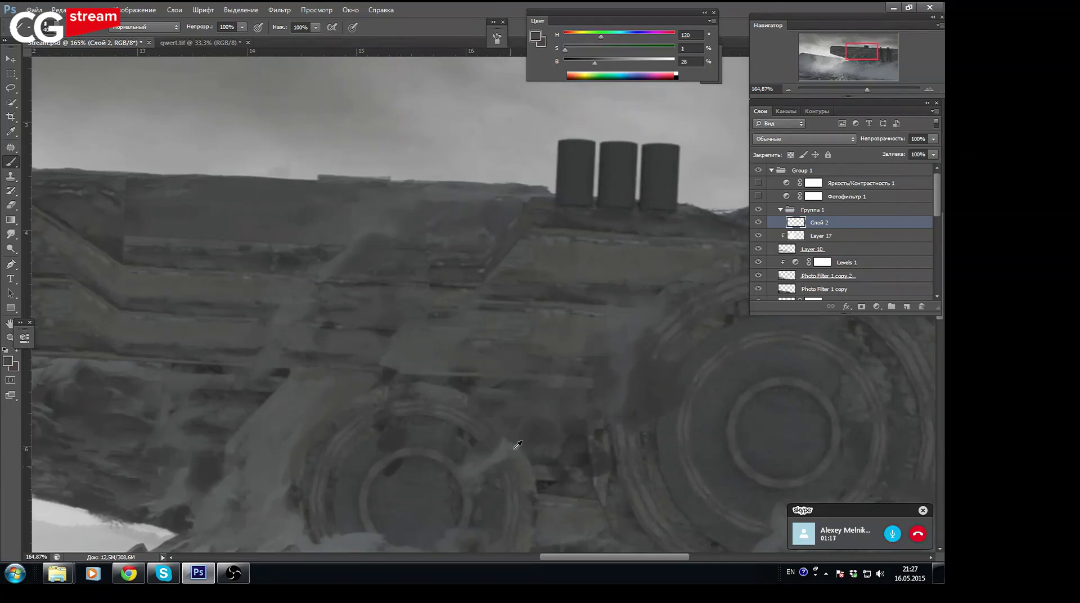
{"action": "left_click", "coordinate": [418, 441], "text": "alt"}
{"action": "left_click", "coordinate": [369, 453], "text": "alt"}
{"action": "left_click", "coordinate": [445, 404], "text": "alt"}
{"action": "left_click", "coordinate": [427, 390], "text": "alt"}
{"action": "left_click", "coordinate": [414, 465], "text": "alt"}
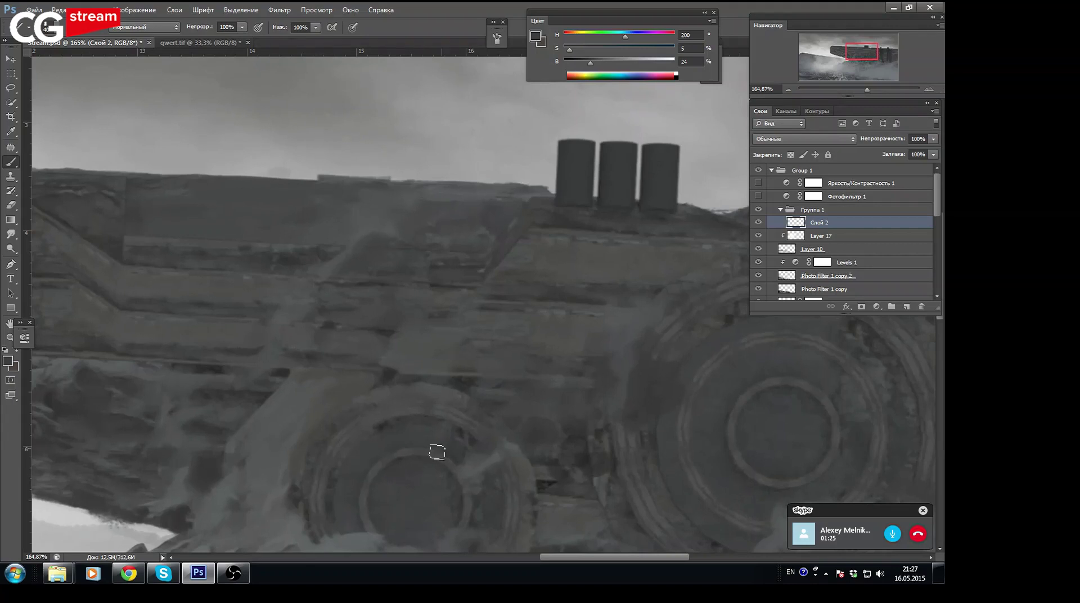
{"action": "left_click_drag", "start_coordinate": [871, 52], "coordinate": [876, 53]}
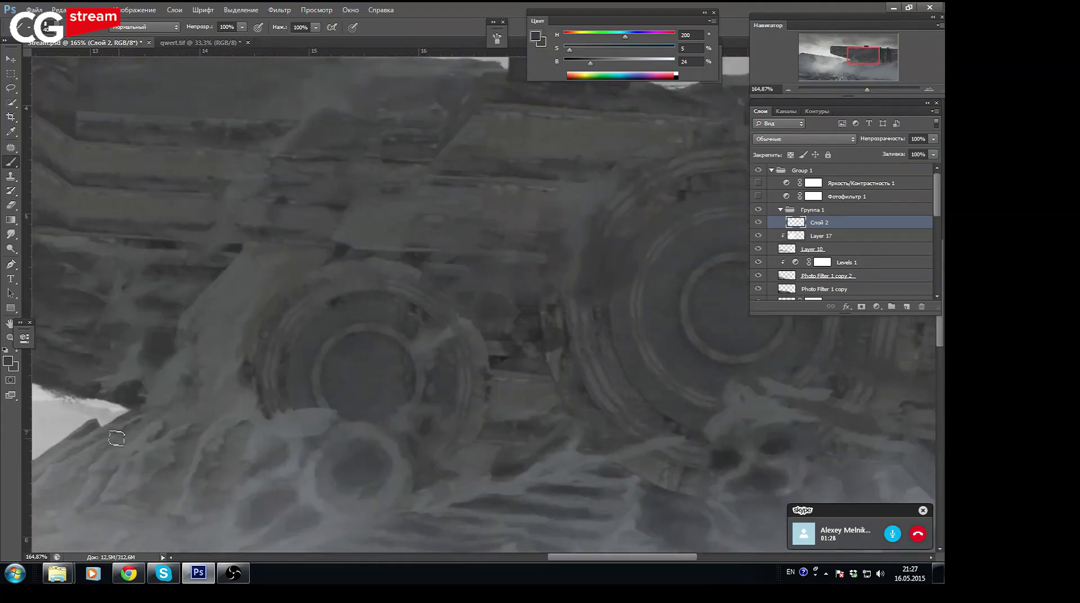
Show Слой 1 instead of Layer 19 and erase the bright rubble over both wheels
{"action": "scroll", "coordinate": [815, 236], "scroll_direction": "down", "scroll_amount": 5}
{"action": "left_click", "coordinate": [759, 213]}
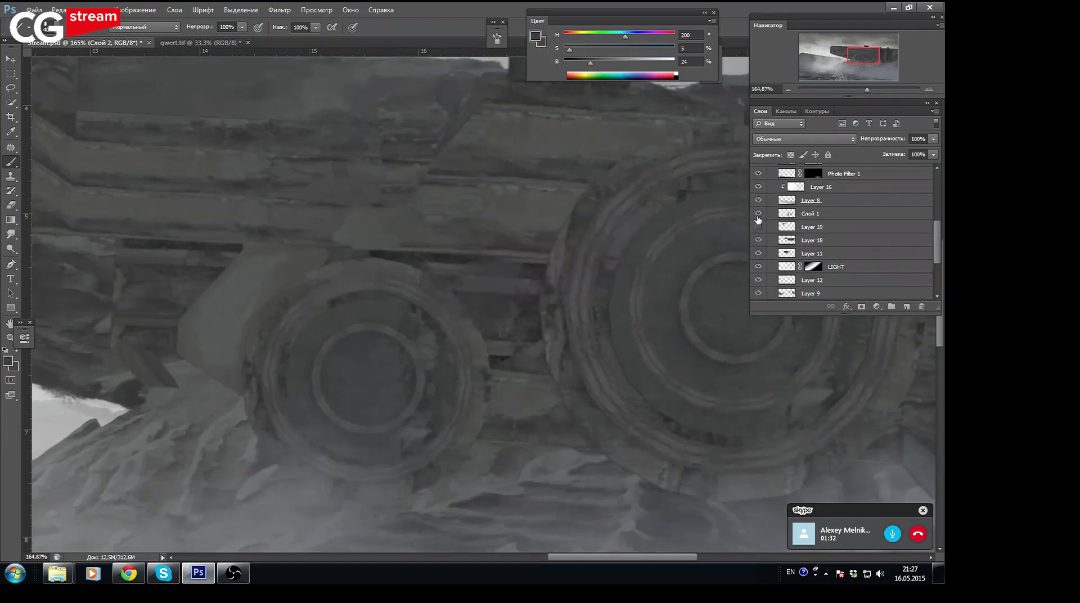
{"action": "left_click", "coordinate": [789, 214]}
{"action": "key", "text": "e"}
{"action": "left_click_drag", "start_coordinate": [293, 414], "coordinate": [369, 396]}
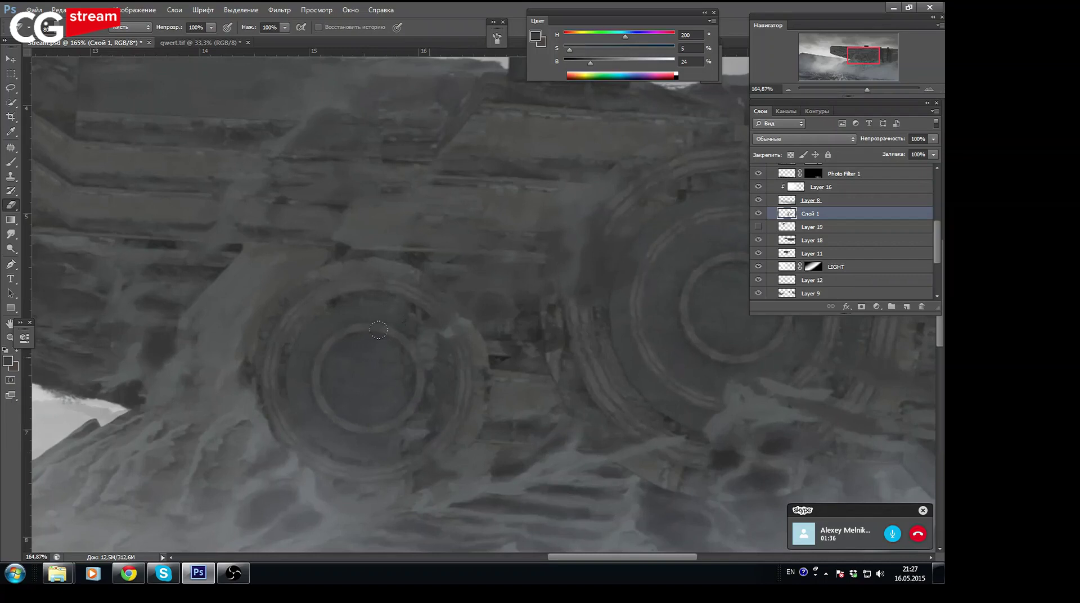
{"action": "left_click_drag", "start_coordinate": [768, 427], "coordinate": [703, 382]}
{"action": "left_click_drag", "start_coordinate": [799, 442], "coordinate": [712, 464]}
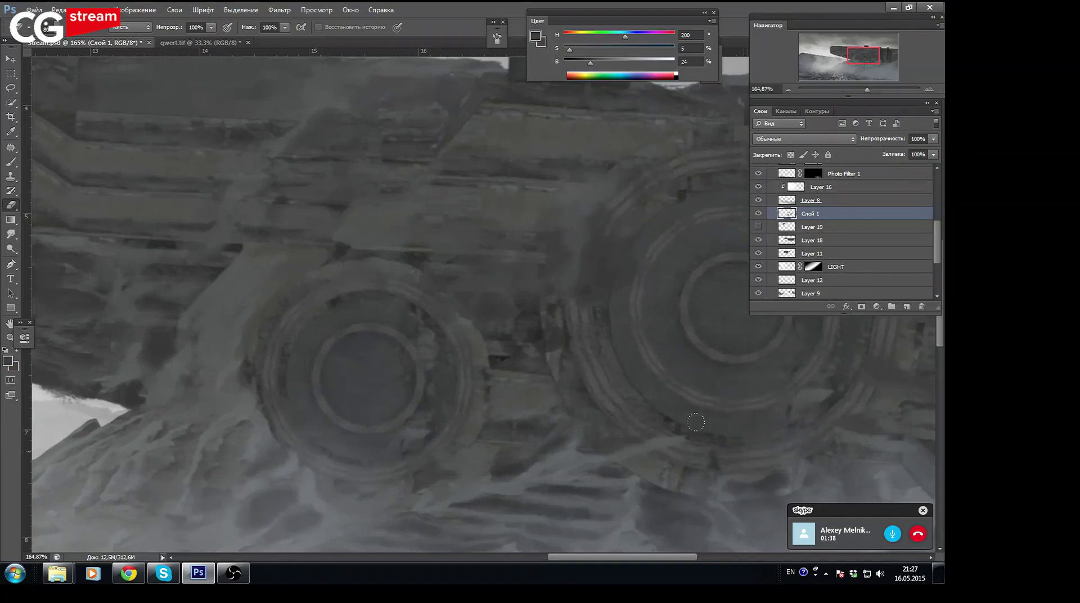
{"action": "mouse_move", "coordinate": [57, 575]}
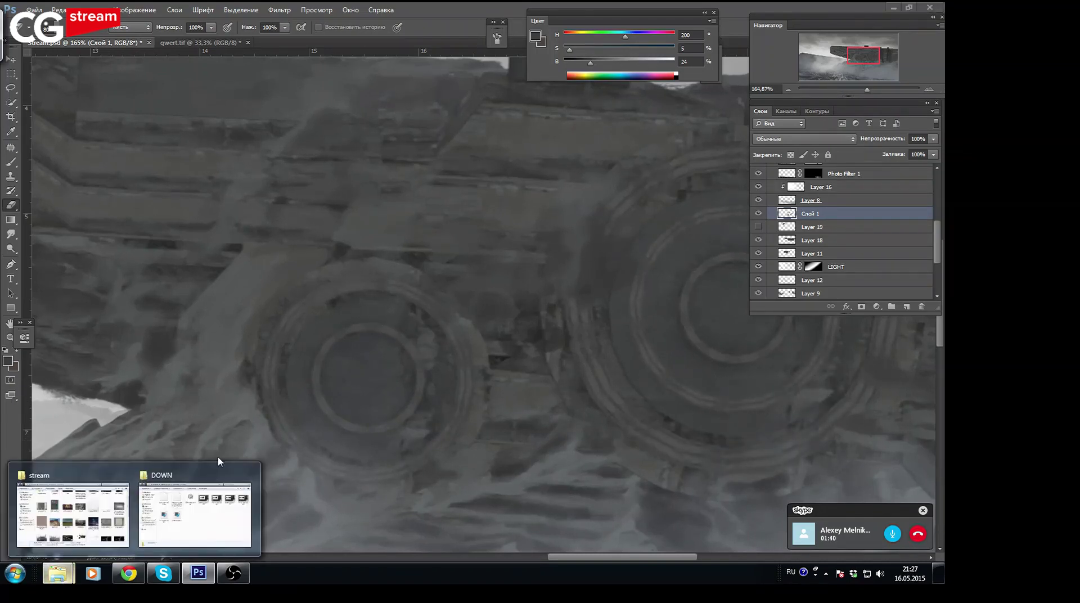
Open D:\рисунки in Explorer and sort its contents by type
{"action": "left_click", "coordinate": [192, 513]}
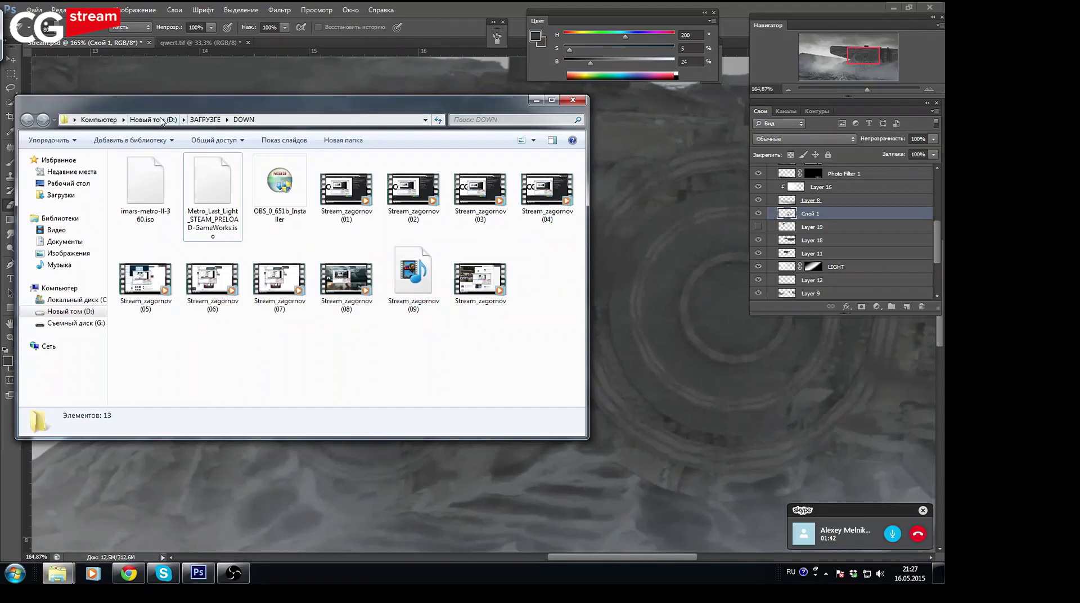
{"action": "left_click", "coordinate": [153, 119]}
{"action": "double_click", "coordinate": [144, 289]}
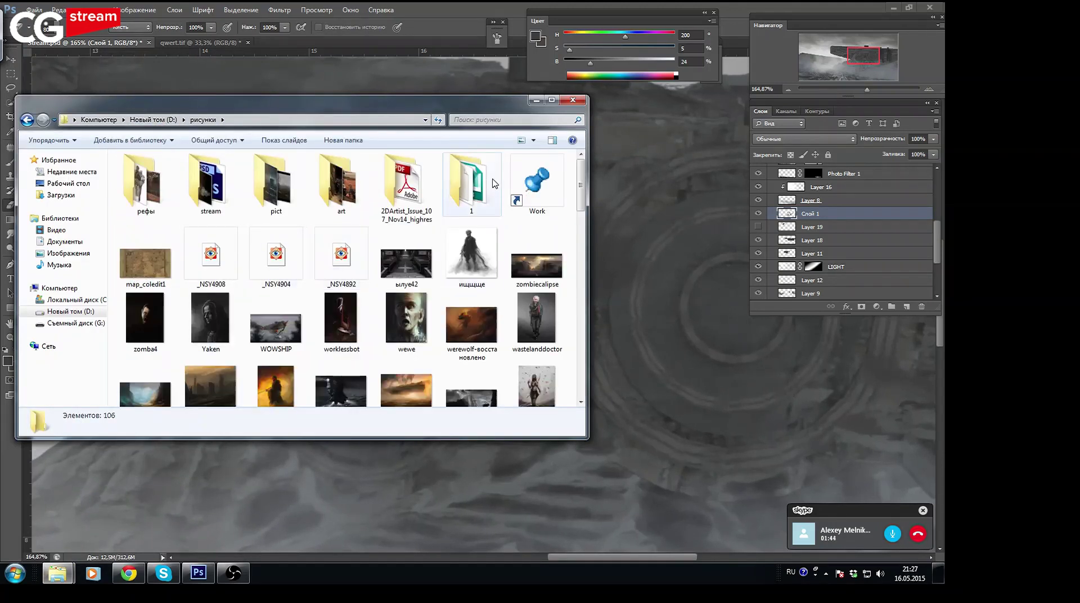
{"action": "left_click_drag", "start_coordinate": [539, 243], "coordinate": [554, 215]}
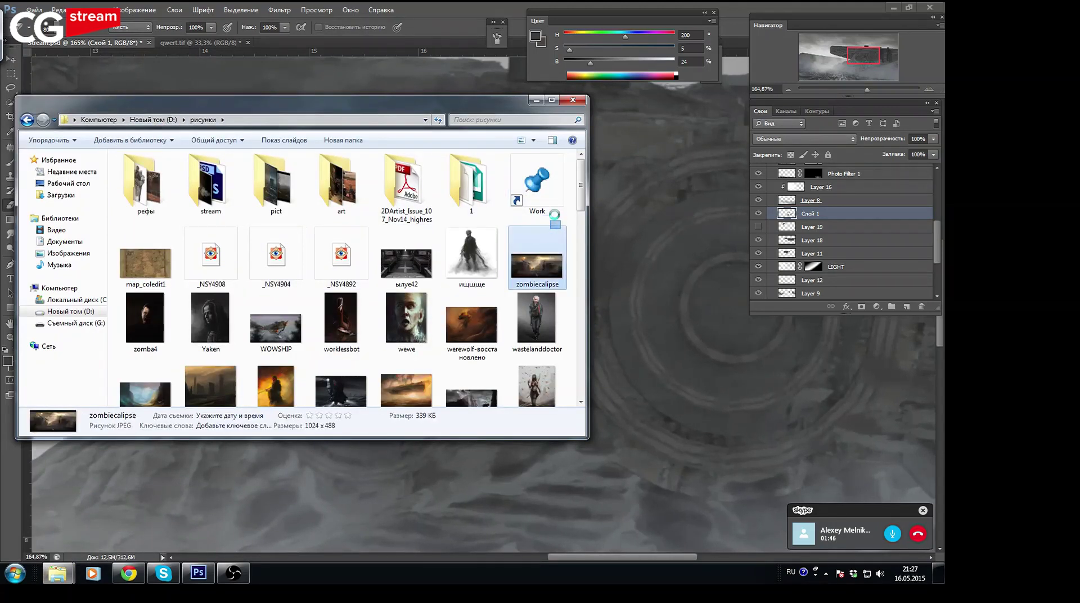
{"action": "right_click", "coordinate": [557, 223]}
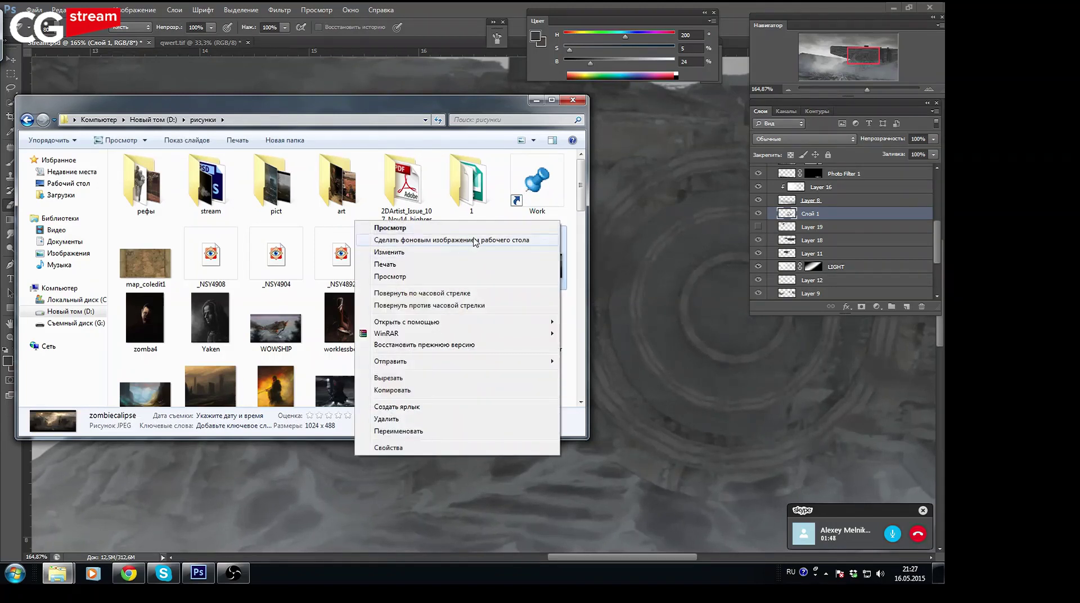
{"action": "left_click", "coordinate": [500, 214]}
{"action": "right_click", "coordinate": [501, 209]}
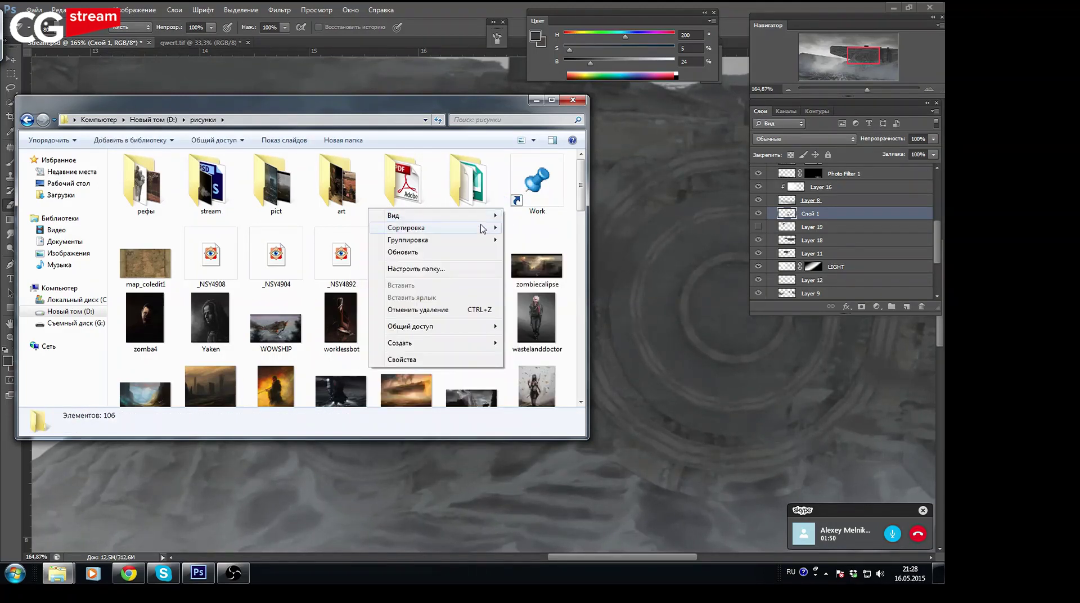
{"action": "left_click", "coordinate": [337, 252]}
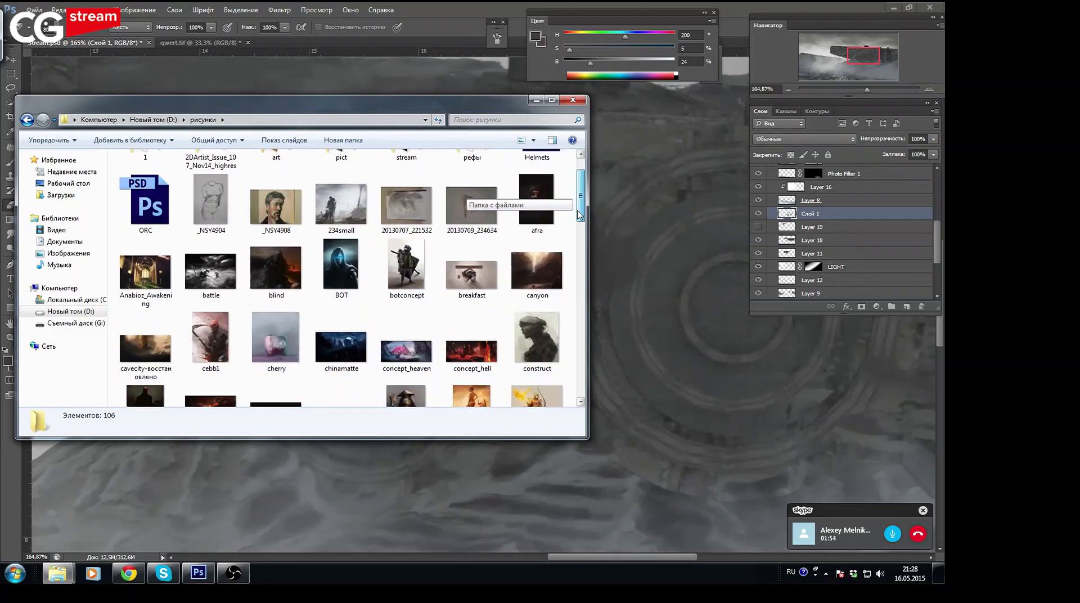
Browse the pict subfolder, then open the art reference folder and bring up Skype
{"action": "mouse_move", "coordinate": [583, 201]}
{"action": "left_mouse_down"}
{"action": "mouse_move", "coordinate": [564, 393]}
{"action": "mouse_move", "coordinate": [580, 198]}
{"action": "left_mouse_up"}
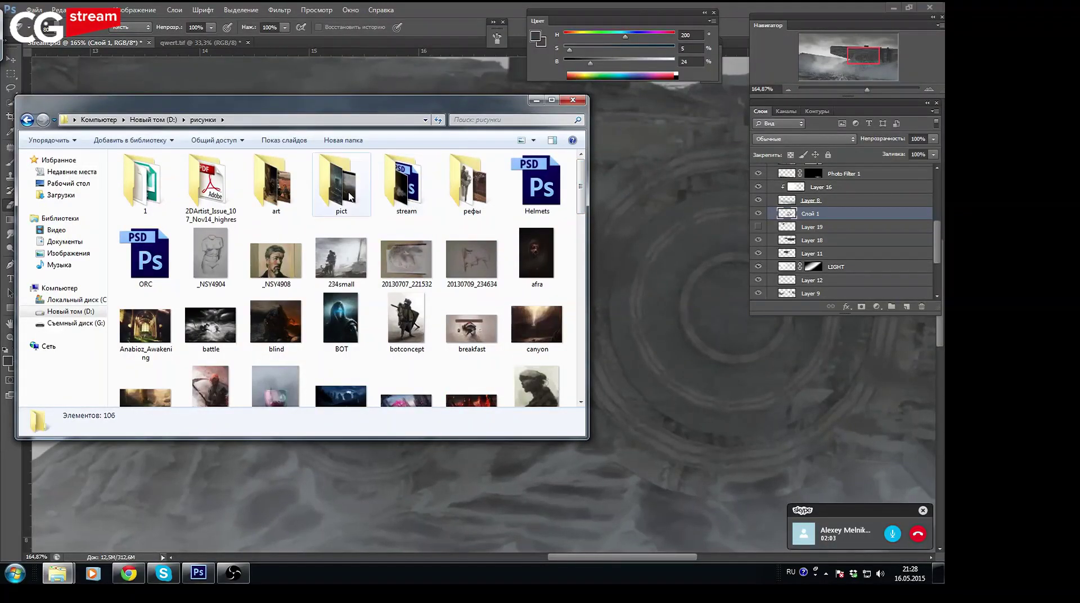
{"action": "double_click", "coordinate": [341, 179]}
{"action": "left_click_drag", "start_coordinate": [581, 193], "coordinate": [569, 352]}
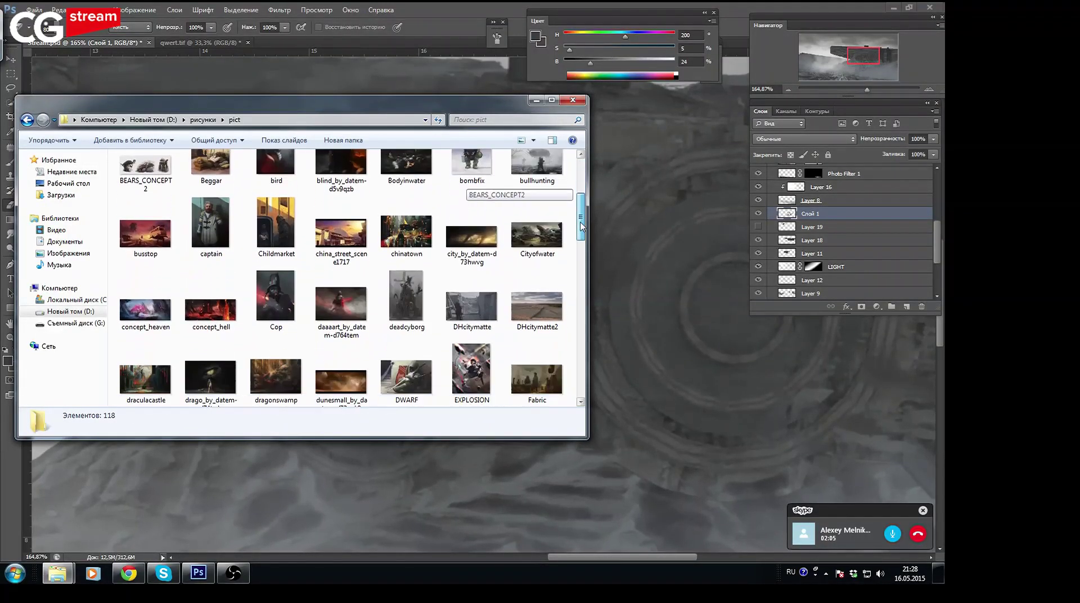
{"action": "scroll", "coordinate": [570, 352], "scroll_direction": "up", "scroll_amount": 10}
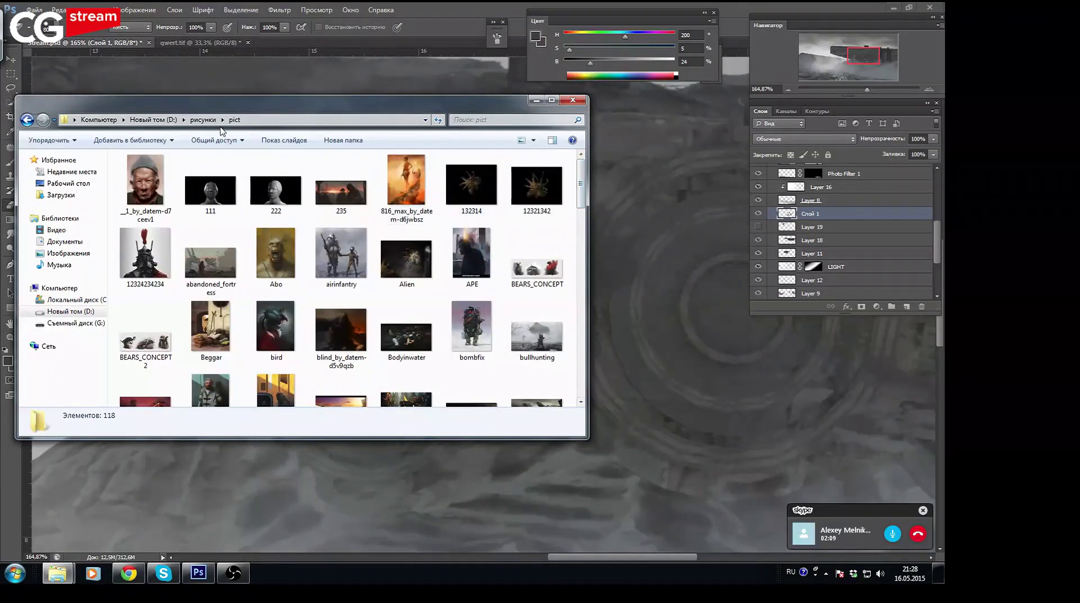
{"action": "left_click", "coordinate": [202, 120]}
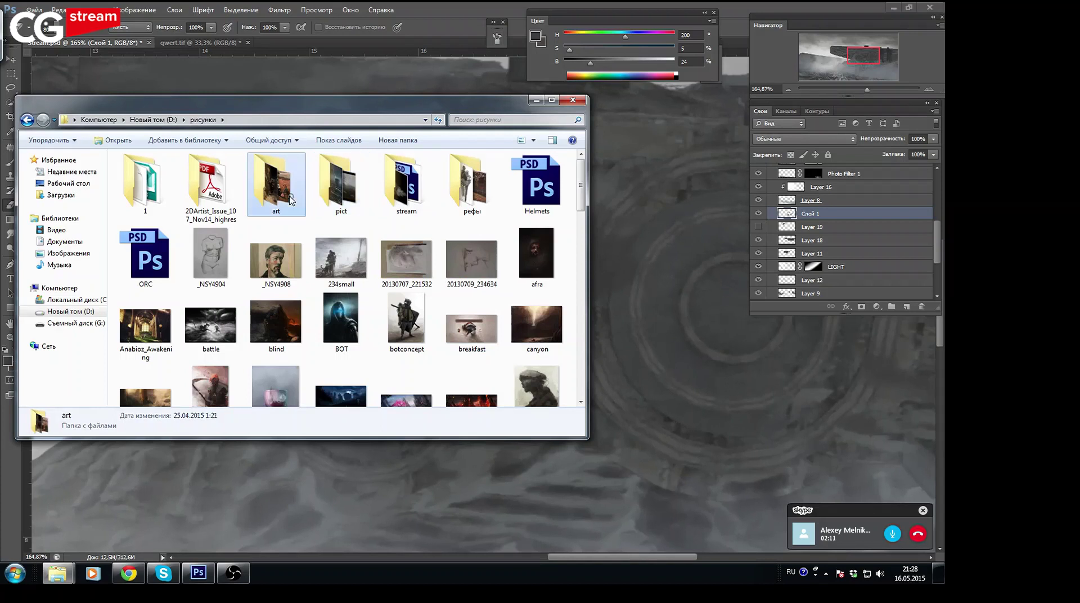
{"action": "double_click", "coordinate": [275, 183]}
{"action": "left_click_drag", "start_coordinate": [582, 205], "coordinate": [582, 176]}
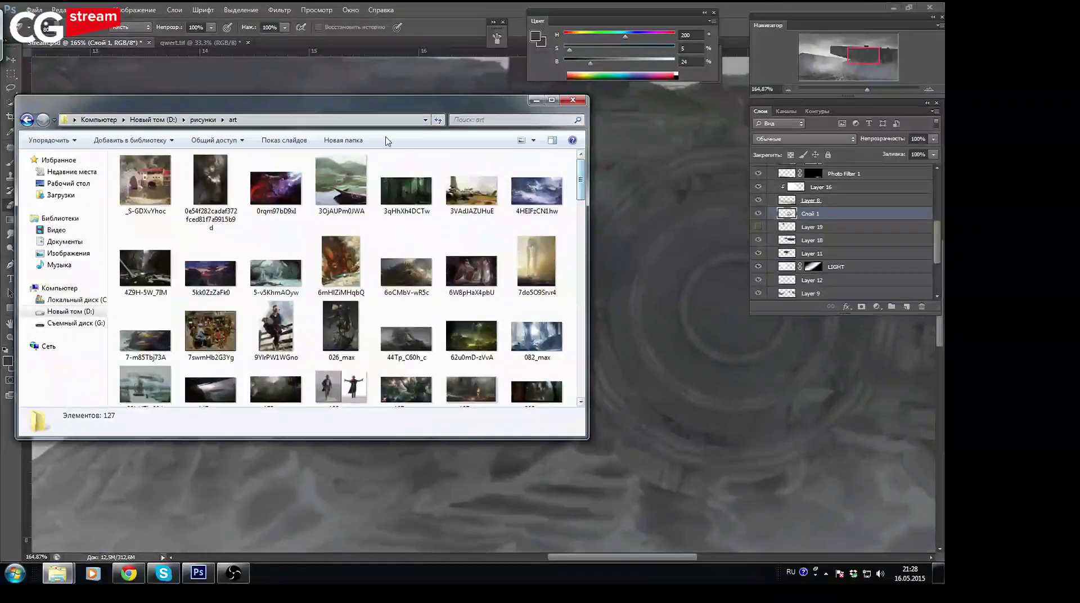
{"action": "left_click", "coordinate": [166, 571]}
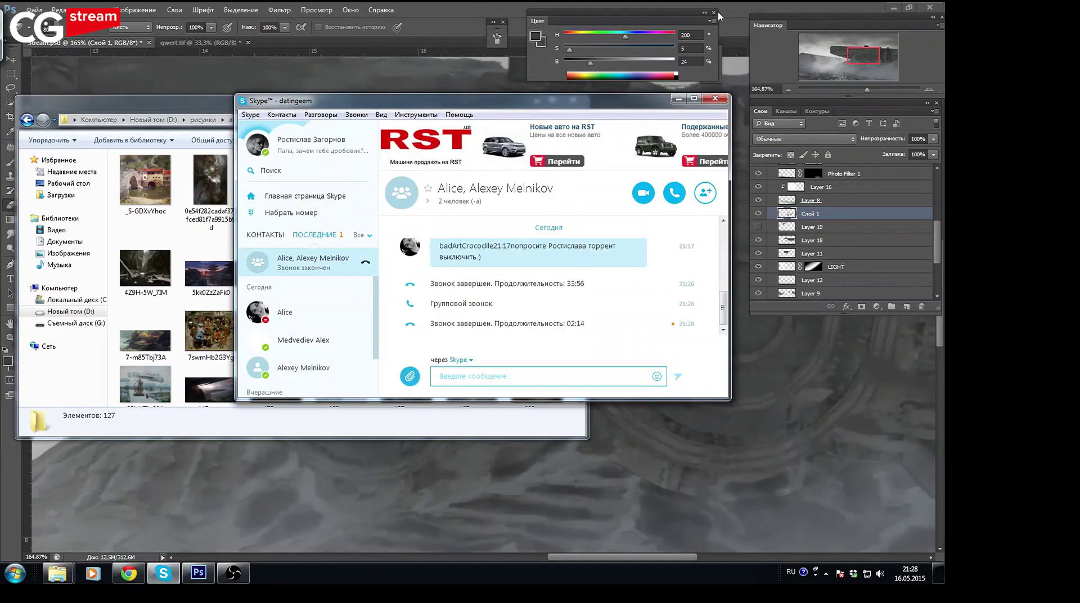
Switch to Photoshop, then reopen the art folder window and go up to рисунки
{"action": "left_click", "coordinate": [728, 46]}
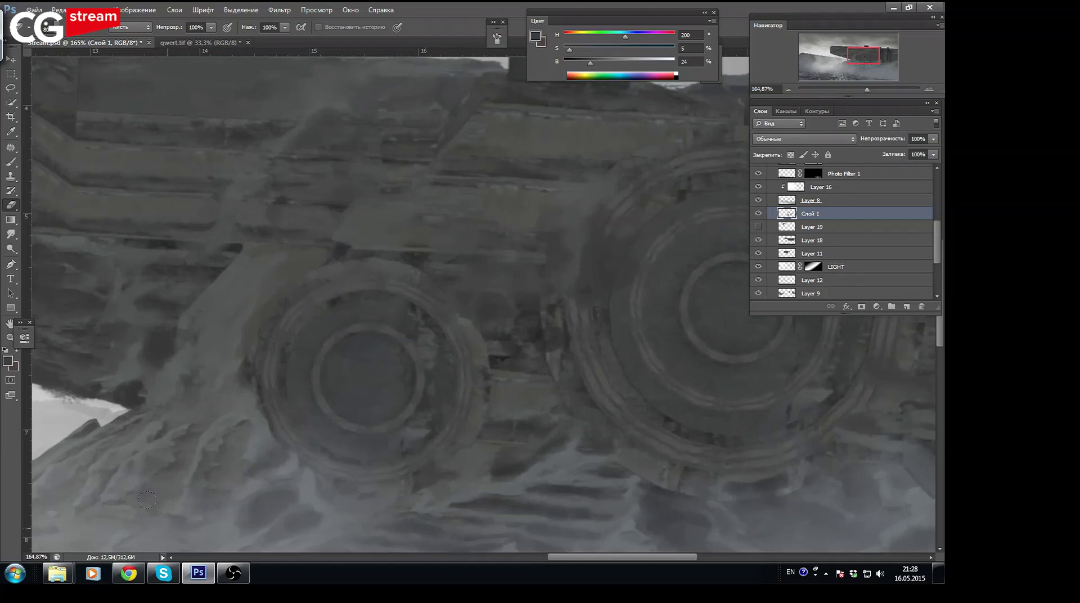
{"action": "left_click", "coordinate": [57, 573]}
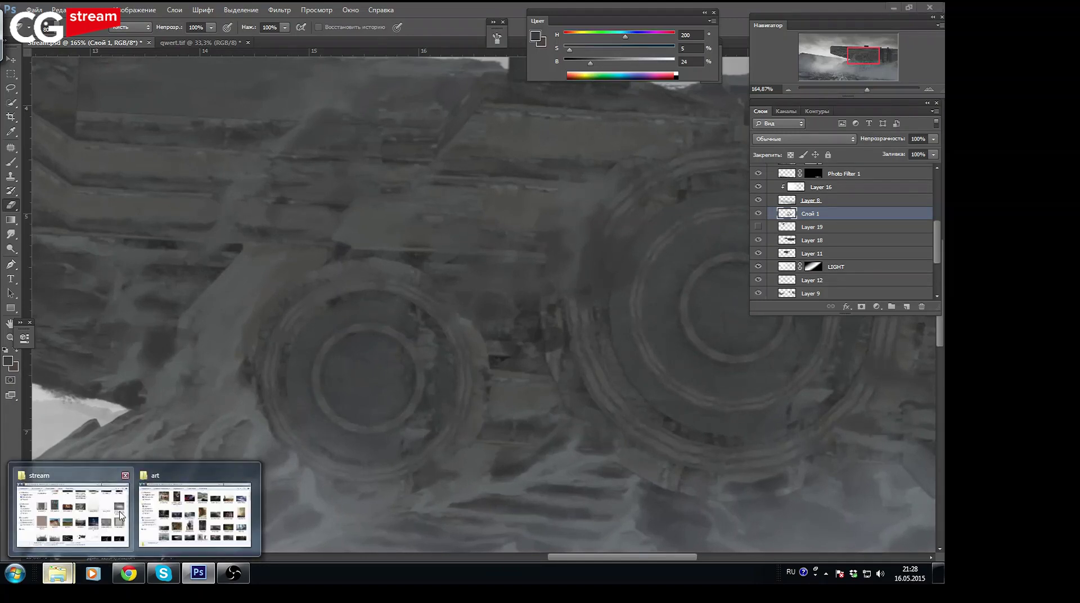
{"action": "left_click", "coordinate": [186, 507]}
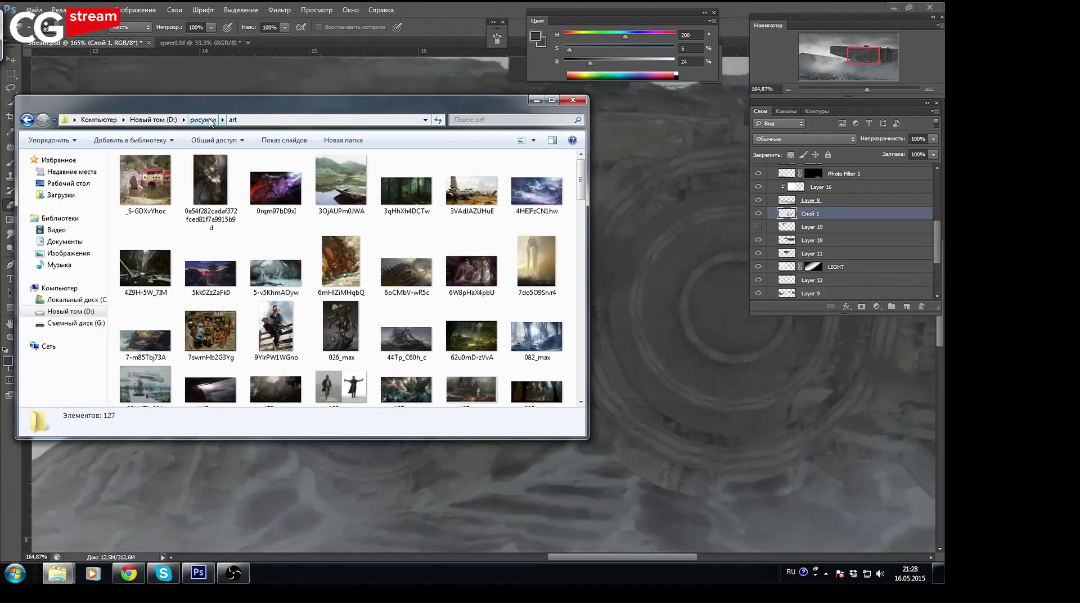
{"action": "left_click", "coordinate": [204, 120]}
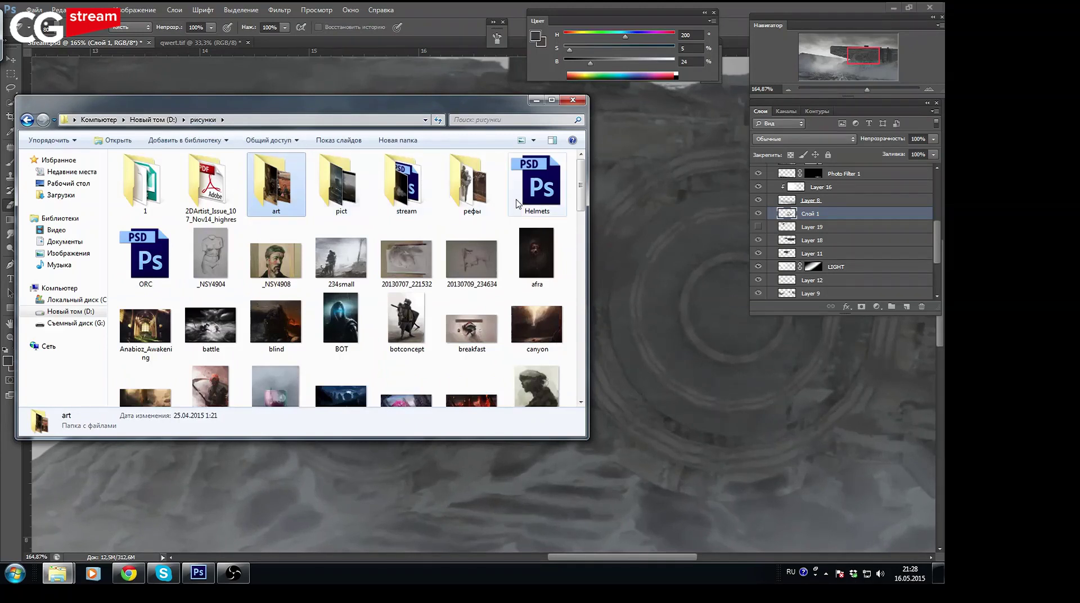
Scroll the navigation pane and show removable drive G:
{"action": "left_click_drag", "start_coordinate": [583, 201], "coordinate": [571, 289]}
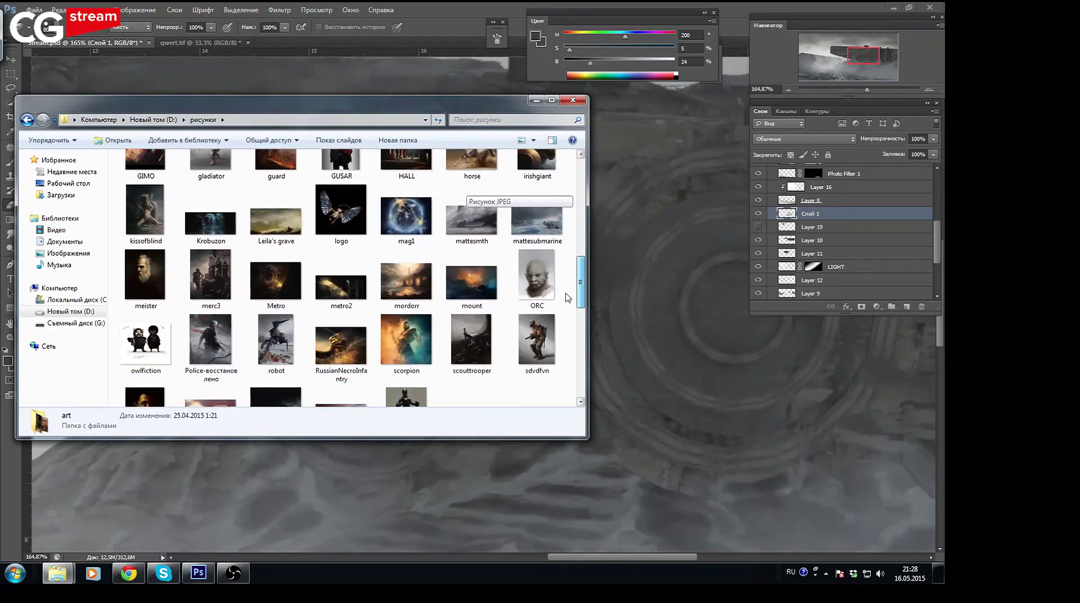
{"action": "scroll", "coordinate": [566, 315], "scroll_direction": "down", "scroll_amount": 2}
{"action": "scroll", "coordinate": [564, 320], "scroll_direction": "down", "scroll_amount": 1}
{"action": "scroll", "coordinate": [563, 337], "scroll_direction": "down", "scroll_amount": 2}
{"action": "scroll", "coordinate": [562, 360], "scroll_direction": "down", "scroll_amount": 2}
{"action": "scroll", "coordinate": [560, 376], "scroll_direction": "up", "scroll_amount": 2}
{"action": "scroll", "coordinate": [566, 332], "scroll_direction": "up", "scroll_amount": 4}
{"action": "scroll", "coordinate": [568, 287], "scroll_direction": "up", "scroll_amount": 2}
{"action": "scroll", "coordinate": [571, 264], "scroll_direction": "up", "scroll_amount": 2}
{"action": "scroll", "coordinate": [576, 236], "scroll_direction": "up", "scroll_amount": 2}
{"action": "scroll", "coordinate": [582, 214], "scroll_direction": "up", "scroll_amount": 1}
{"action": "scroll", "coordinate": [583, 211], "scroll_direction": "up", "scroll_amount": 2}
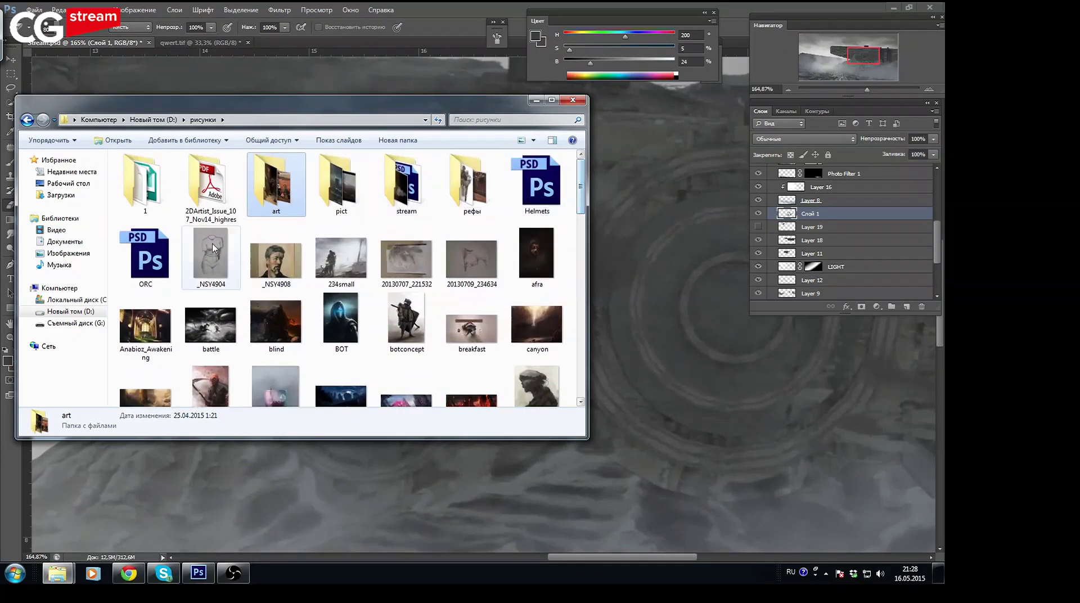
{"action": "left_click", "coordinate": [76, 323]}
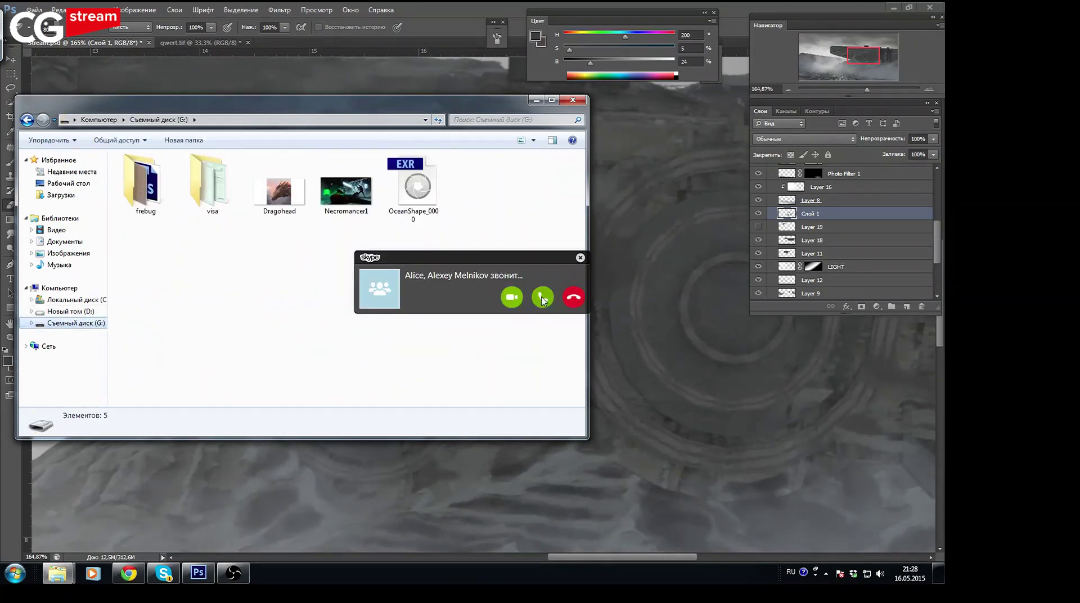
Answer the Skype group call and open bugscene from frebug by dropping it onto Photoshop
{"action": "left_click", "coordinate": [542, 297]}
{"action": "left_click", "coordinate": [180, 306]}
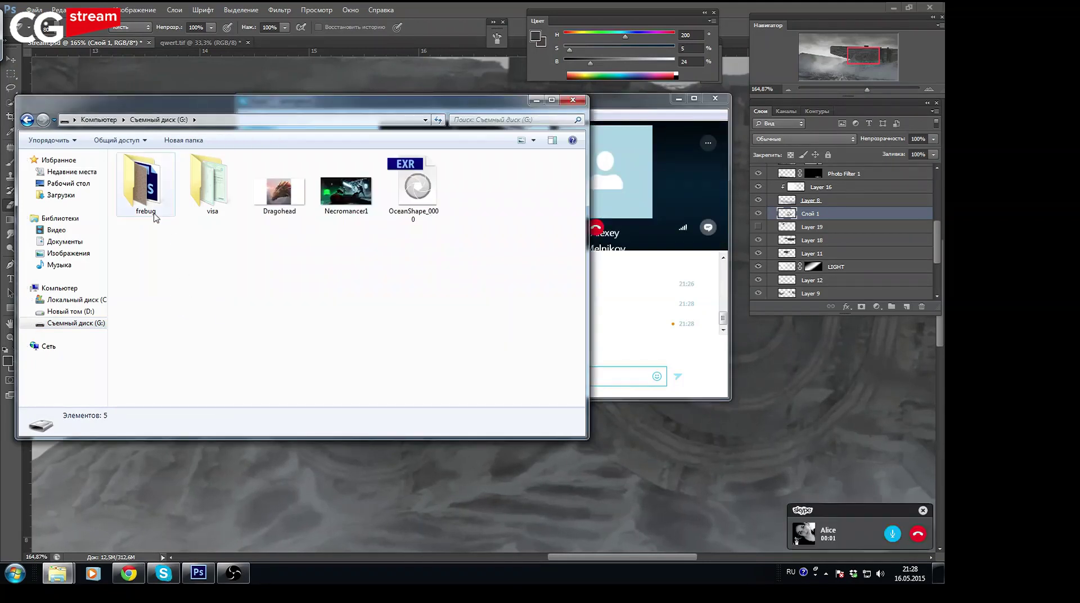
{"action": "double_click", "coordinate": [149, 208]}
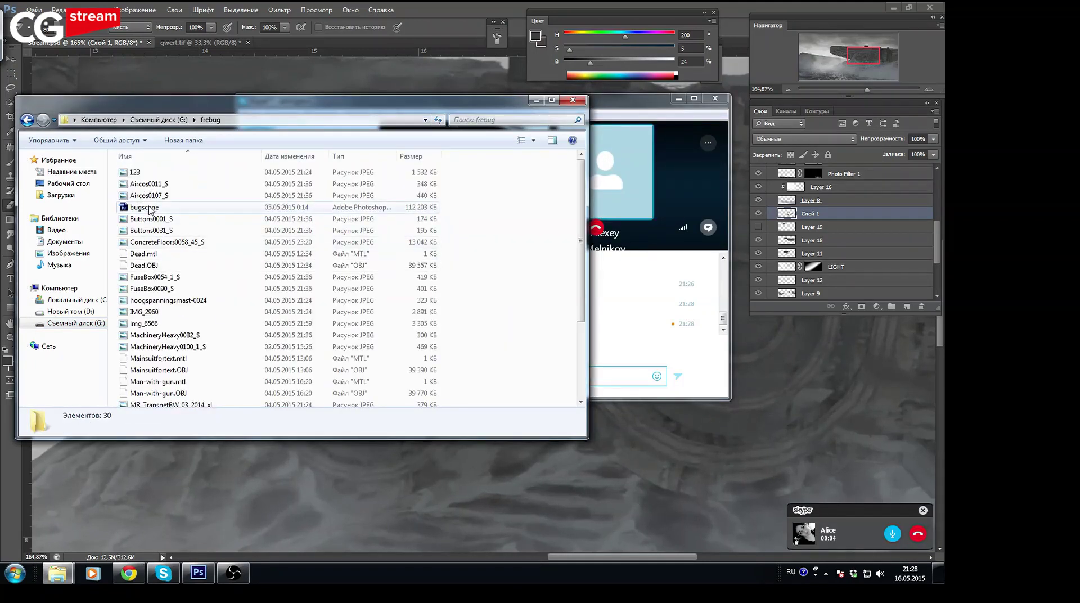
{"action": "left_click", "coordinate": [148, 208]}
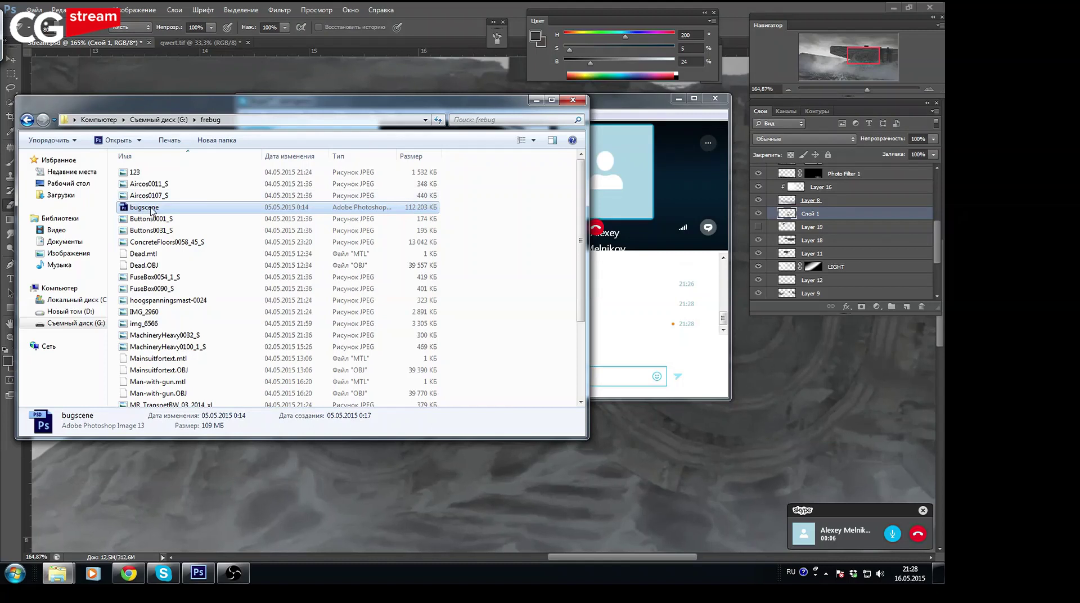
{"action": "left_click_drag", "start_coordinate": [161, 198], "coordinate": [377, 88]}
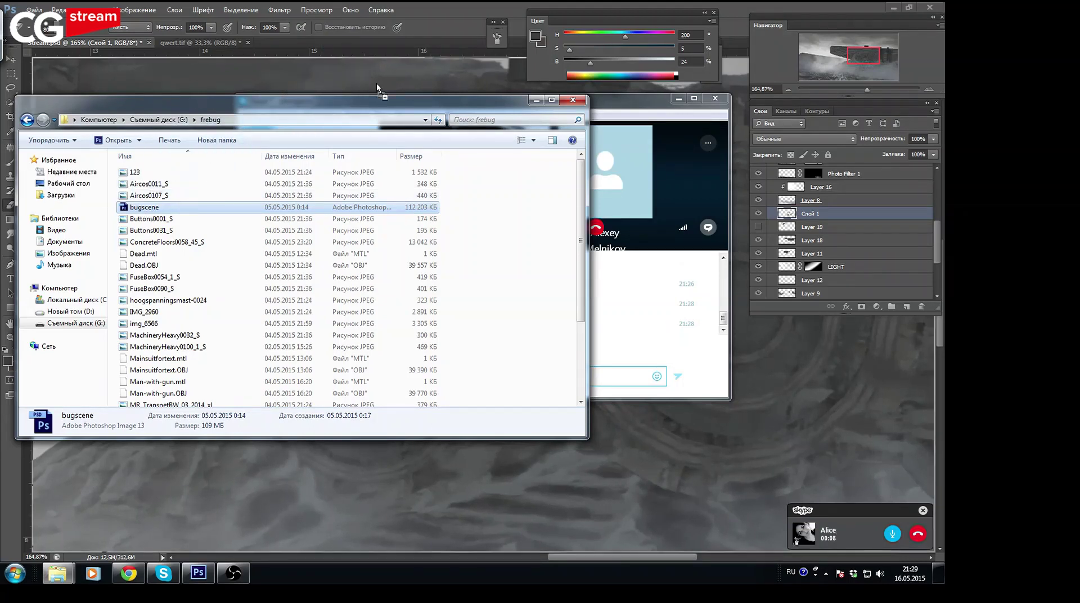
{"action": "left_click_drag", "start_coordinate": [437, 52], "coordinate": [477, 48]}
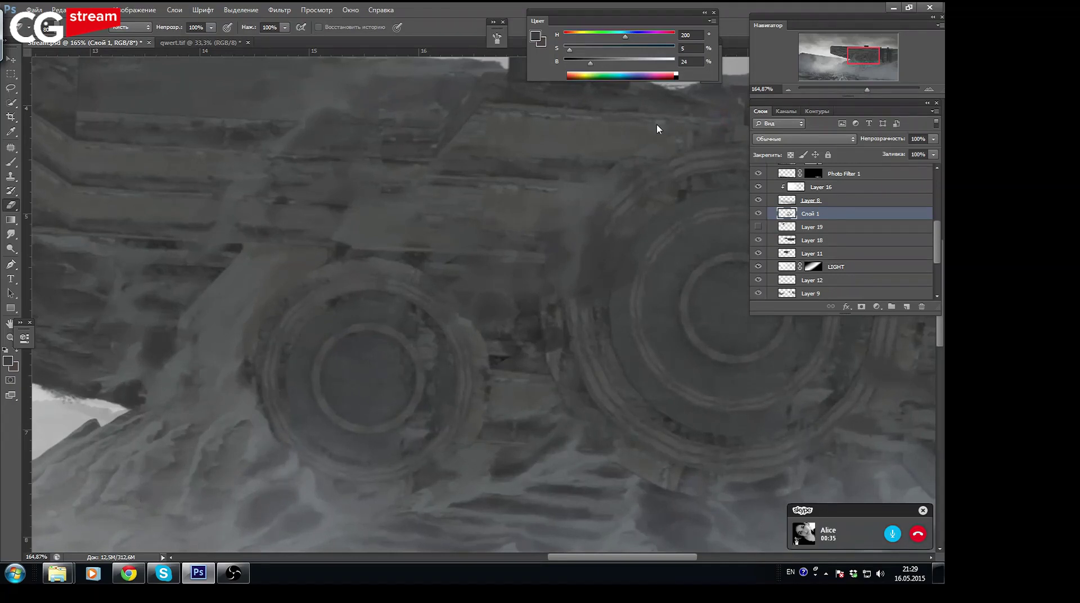
Switch to bugscene.psd and show Группа 2 with the white triangle-and-circles emblem
{"action": "key", "text": "r"}
{"action": "left_click", "coordinate": [487, 229]}
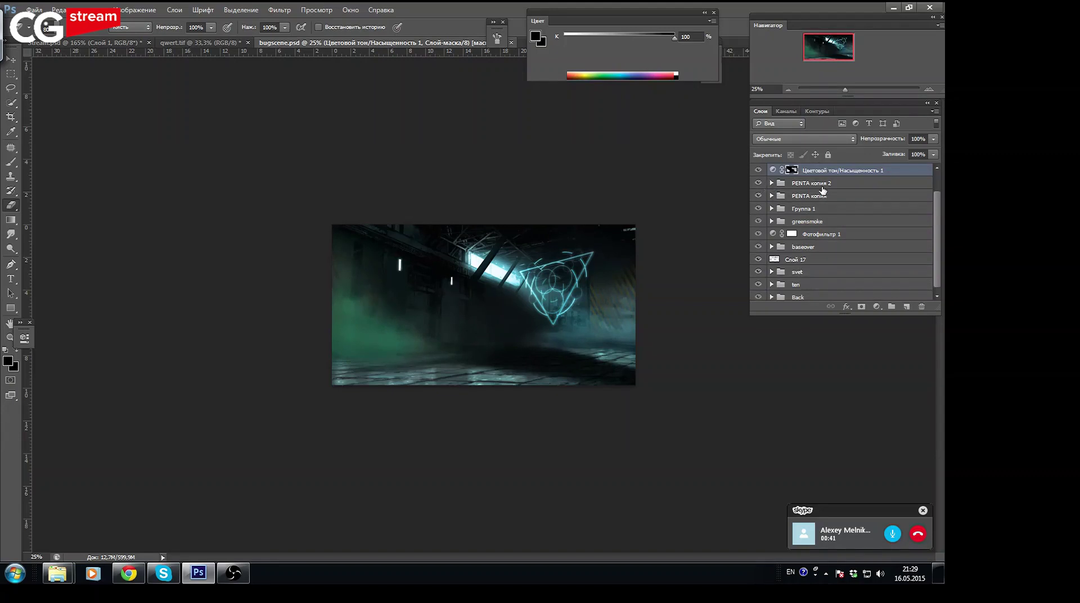
{"action": "left_click_drag", "start_coordinate": [939, 210], "coordinate": [942, 185]}
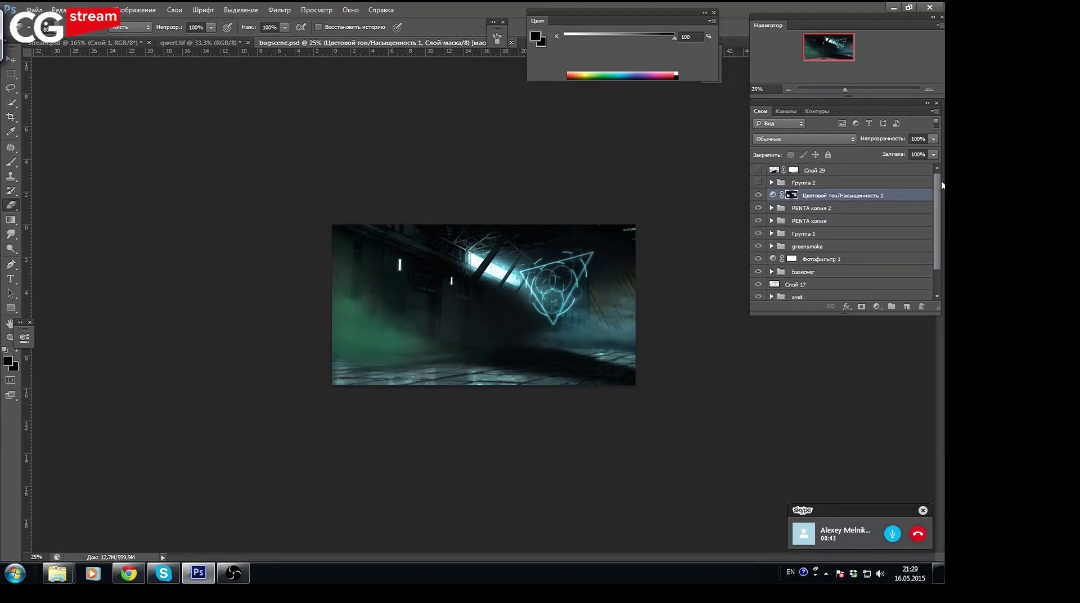
{"action": "left_click", "coordinate": [758, 183]}
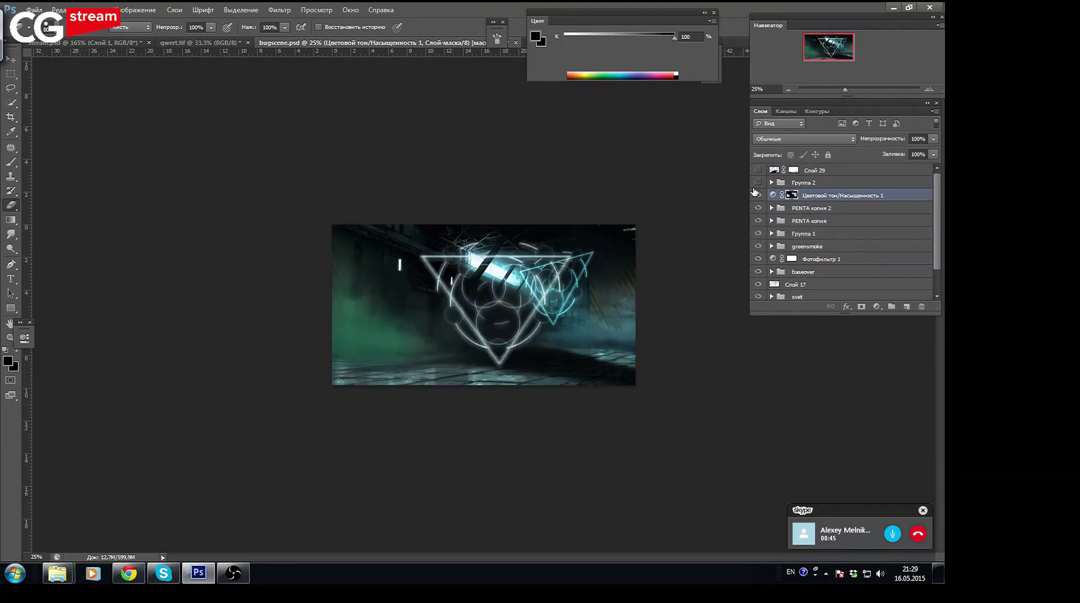
{"action": "left_click", "coordinate": [233, 573]}
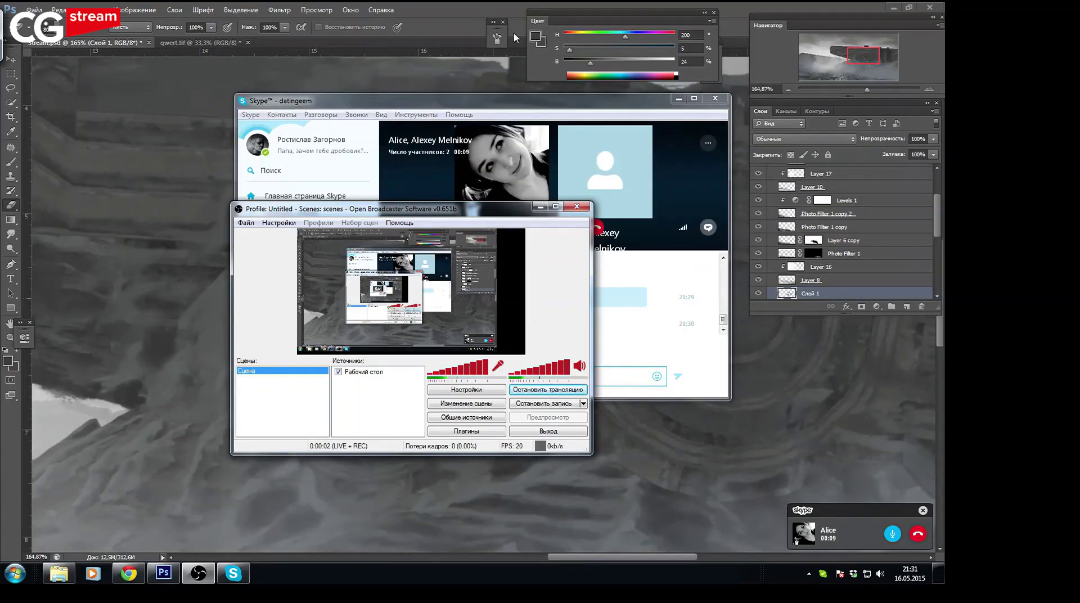
Bring the Photoshop fortress vehicle painting back in front of the OBS and Skype windows
{"action": "left_click", "coordinate": [466, 19]}
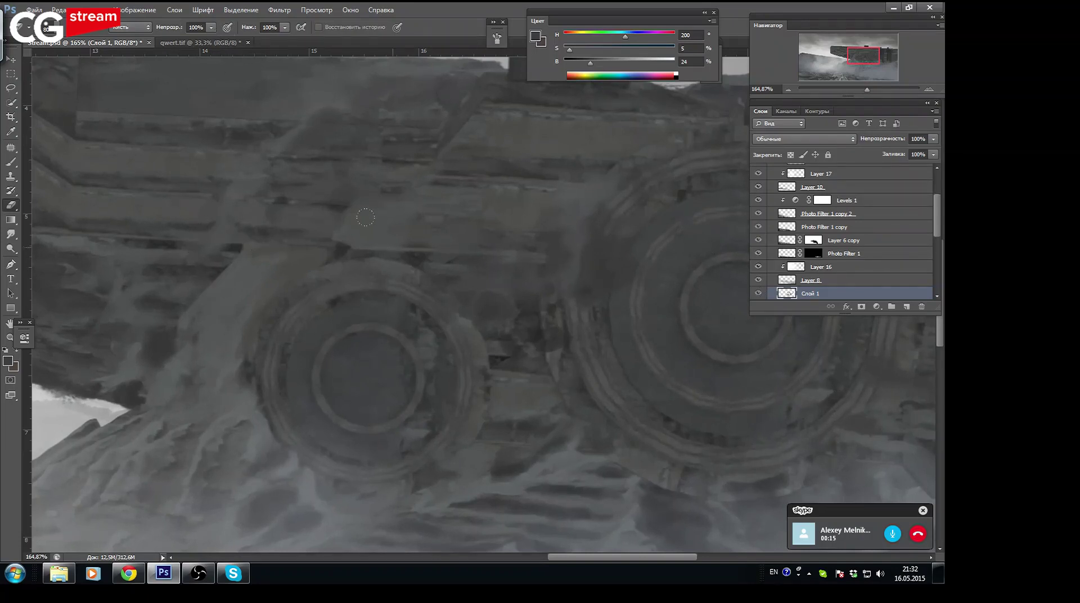
With the Brush, paint a near-black stroke into the lower-left rocks by the front wheel
{"action": "key", "text": "b"}
{"action": "left_click", "coordinate": [132, 354], "text": "alt"}
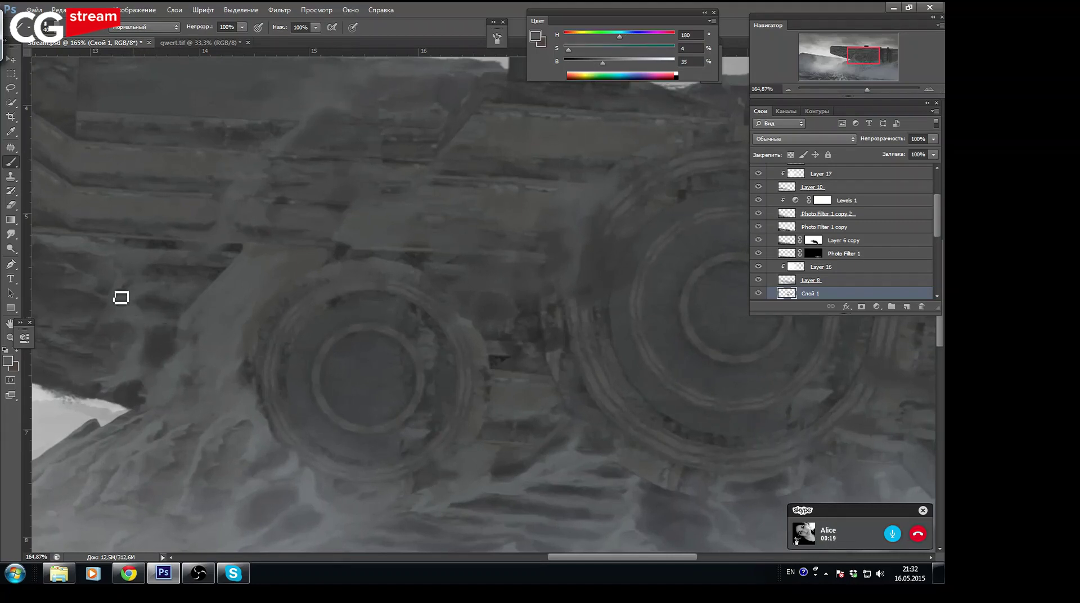
{"action": "left_click", "coordinate": [161, 241], "text": "alt"}
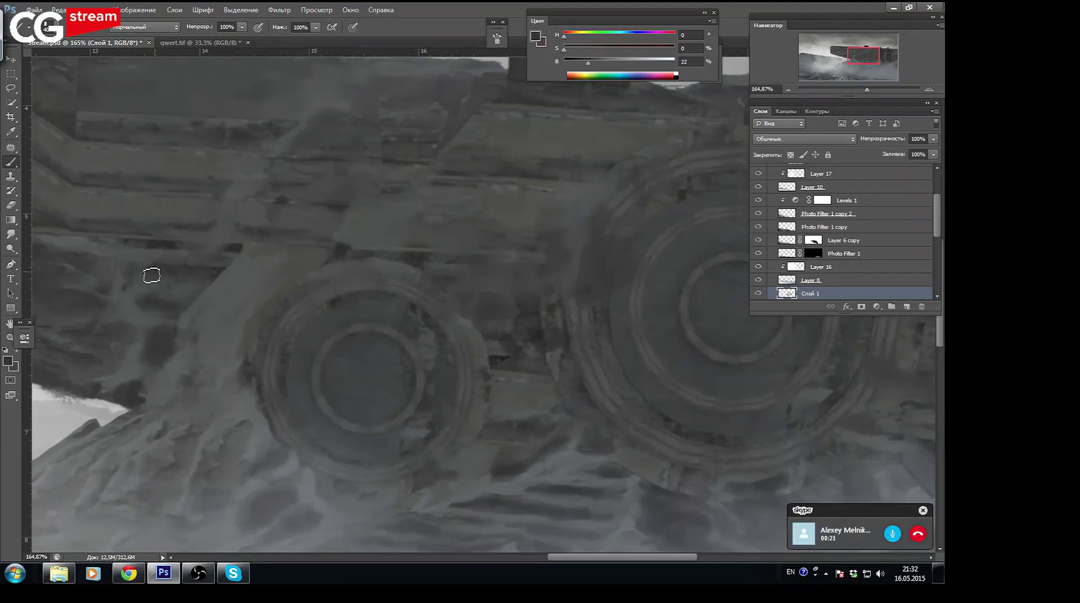
{"action": "left_click", "coordinate": [172, 242], "text": "alt"}
{"action": "left_click_drag", "start_coordinate": [152, 273], "coordinate": [128, 283]}
Sample light, mid and dark greys from the hull to refine the brushwork
{"action": "left_click", "coordinate": [106, 384], "text": "alt"}
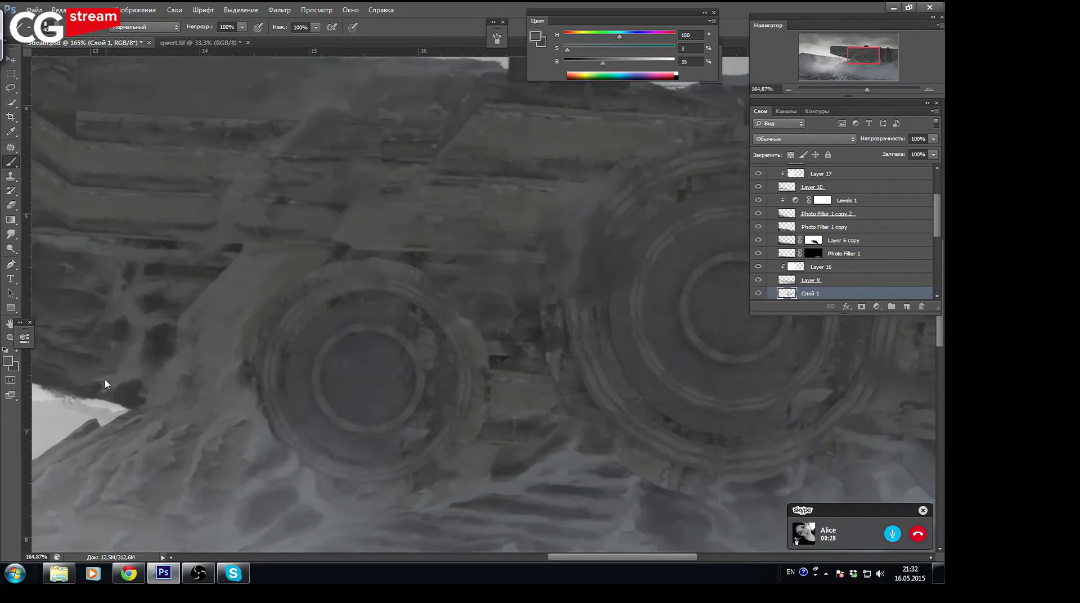
{"action": "left_click", "coordinate": [165, 295], "text": "alt"}
{"action": "left_click", "coordinate": [225, 283], "text": "alt"}
{"action": "left_click", "coordinate": [222, 291], "text": "alt"}
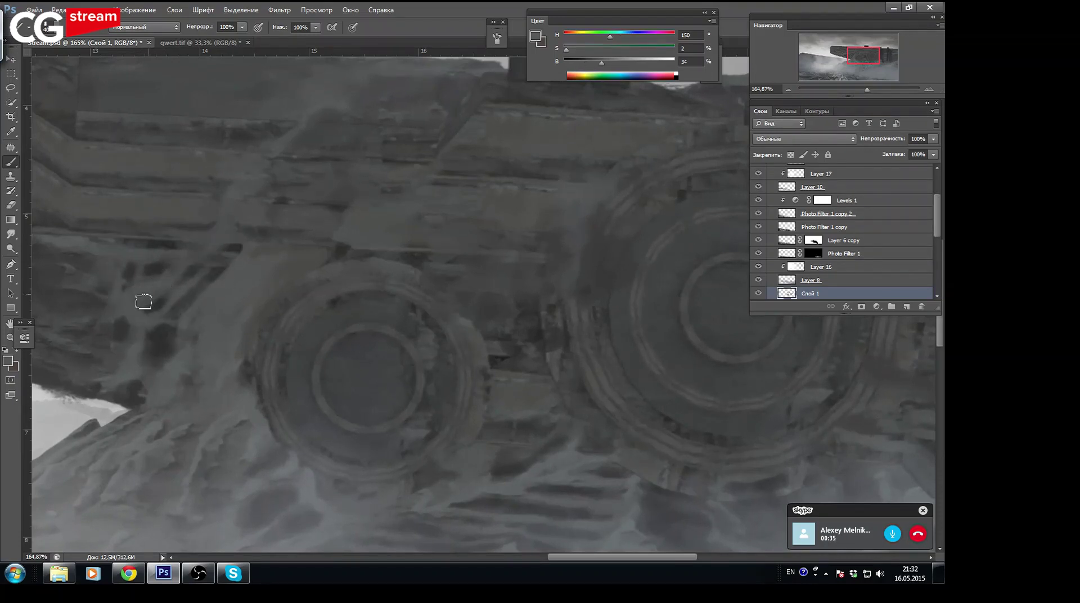
{"action": "left_click", "coordinate": [162, 299], "text": "alt"}
{"action": "left_click", "coordinate": [160, 286], "text": "alt"}
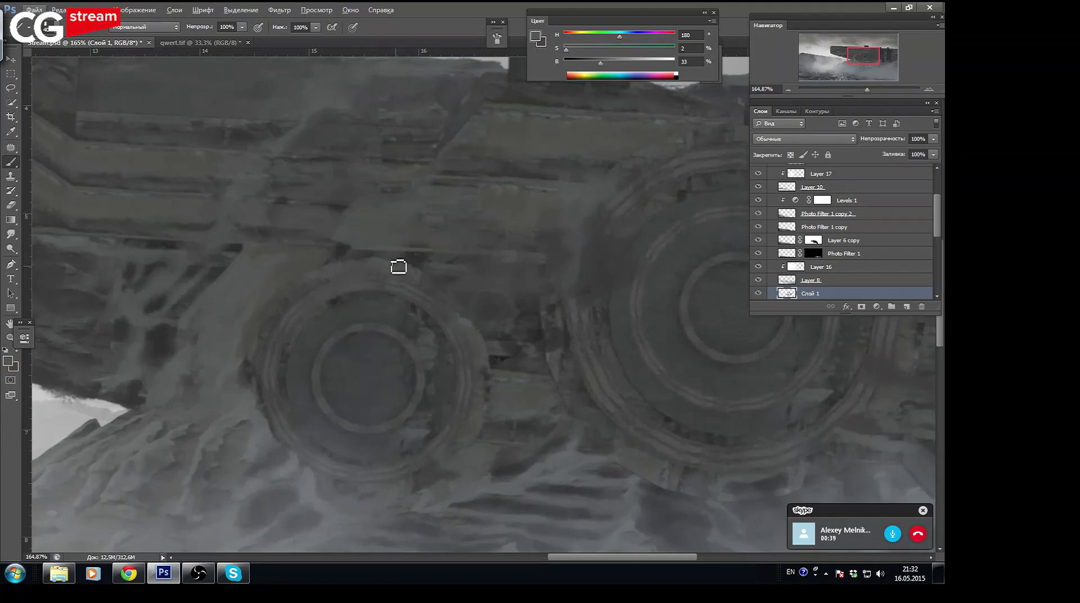
Work bluish and warm dark greys into the lower wheel area and machinery
{"action": "left_click", "coordinate": [277, 443], "text": "alt"}
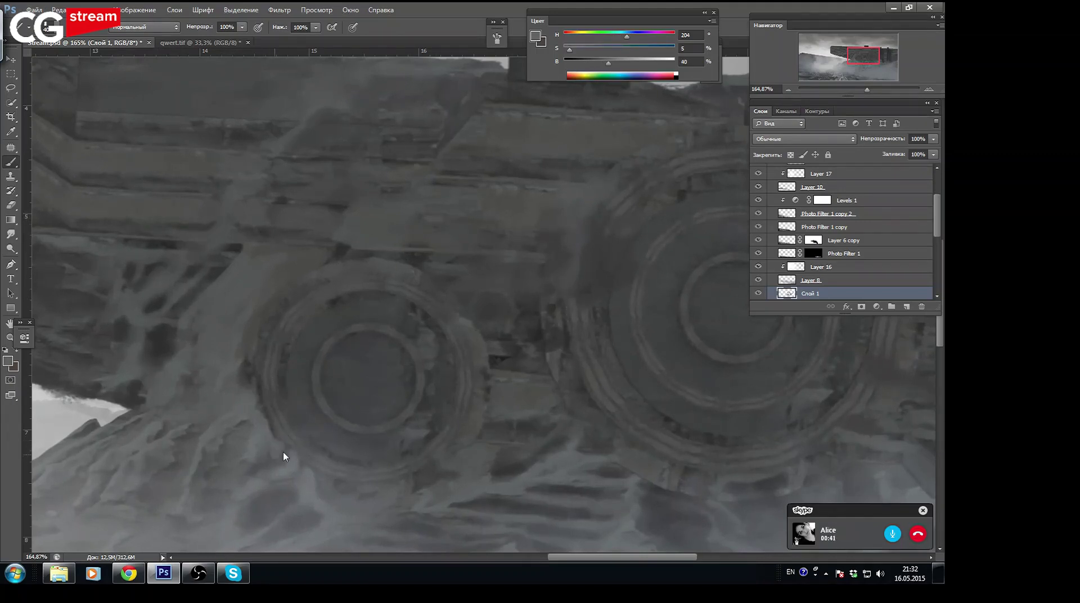
{"action": "left_click", "coordinate": [272, 445], "text": "alt"}
{"action": "left_click", "coordinate": [274, 416], "text": "alt"}
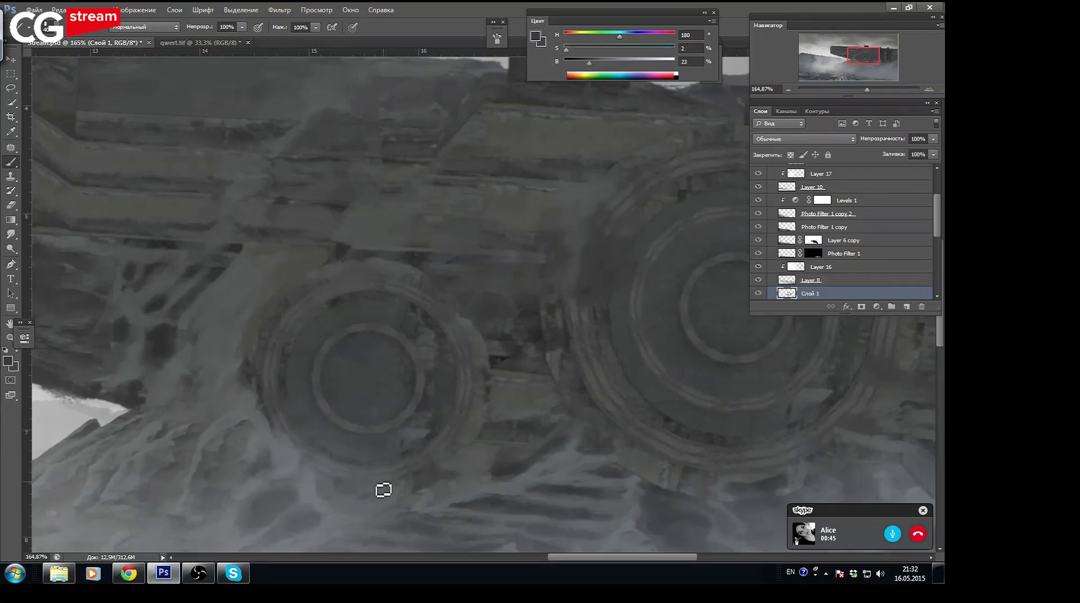
{"action": "left_click", "coordinate": [486, 395], "text": "alt"}
{"action": "left_click", "coordinate": [500, 355], "text": "alt"}
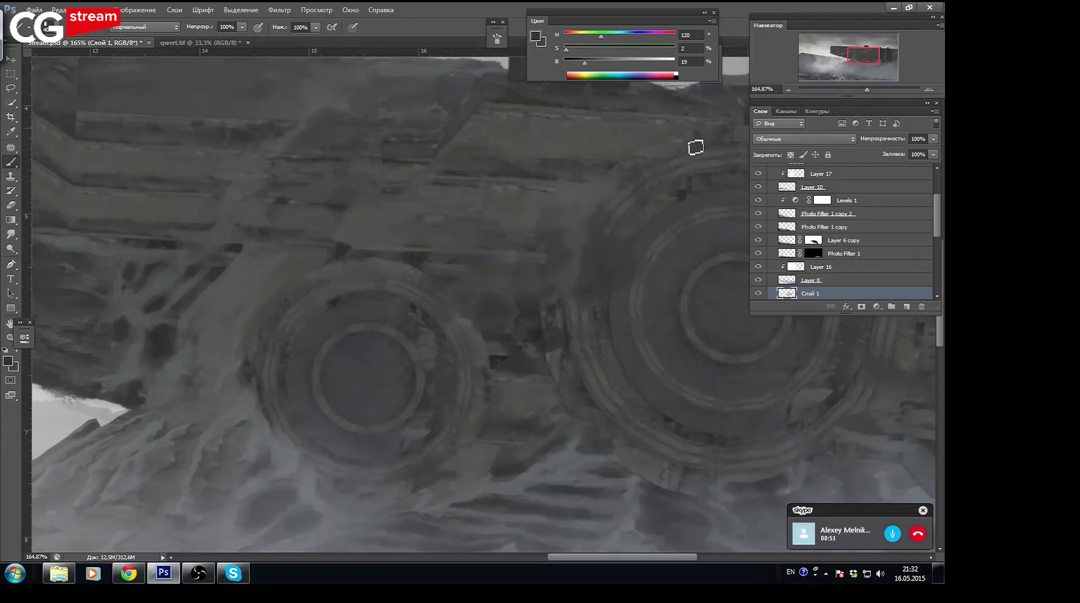
{"action": "left_click_drag", "start_coordinate": [863, 55], "coordinate": [864, 49]}
Repaint tones around the big wheel and dark posts with greys sampled from the canvas
{"action": "left_click", "coordinate": [429, 282], "text": "alt"}
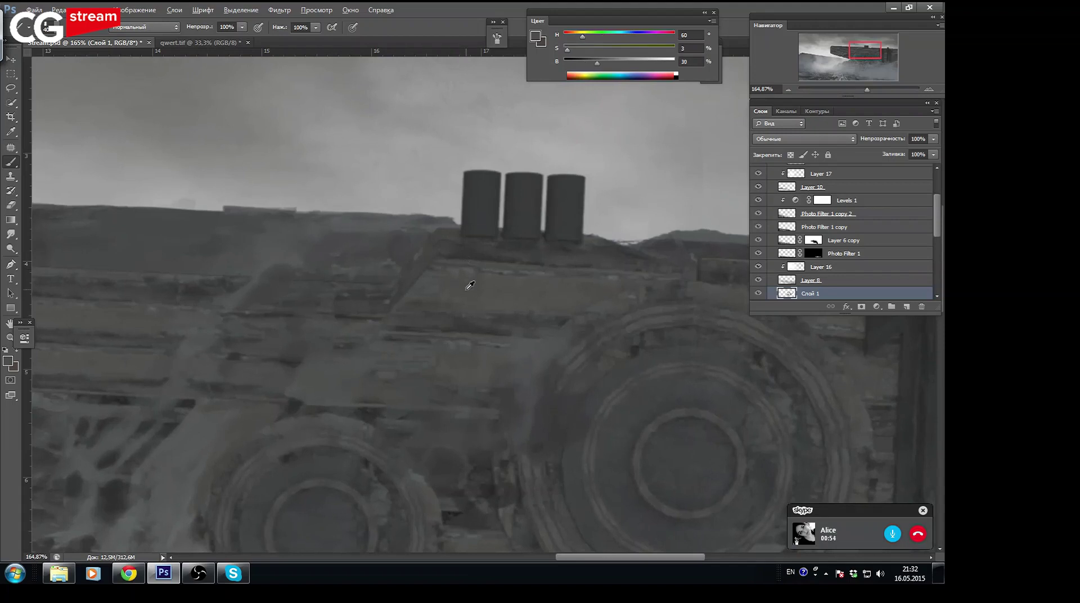
{"action": "left_click", "coordinate": [492, 298], "text": "alt"}
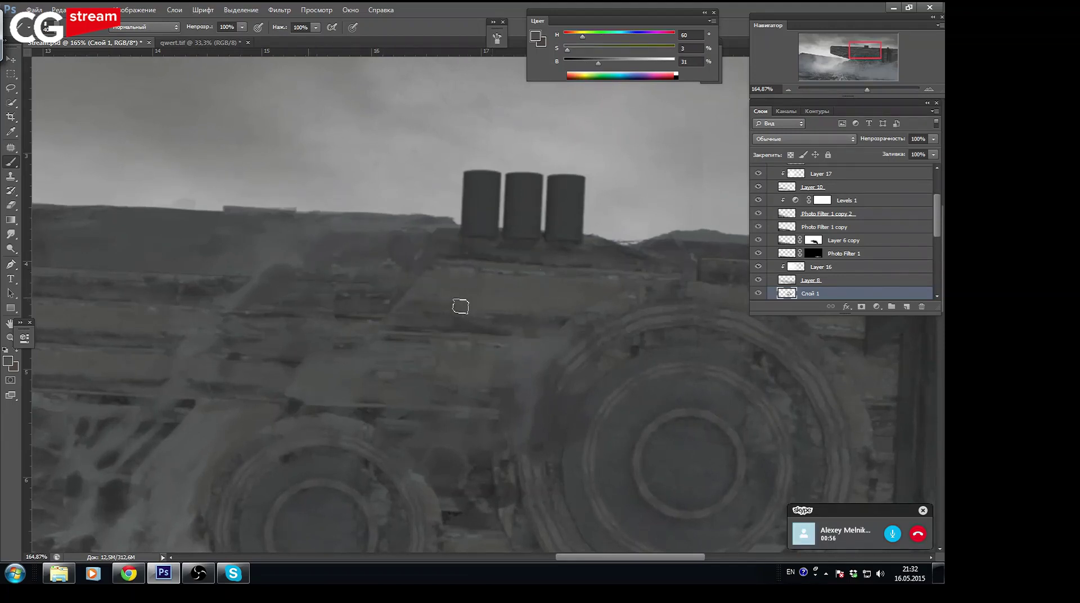
{"action": "left_click_drag", "start_coordinate": [867, 51], "coordinate": [885, 54]}
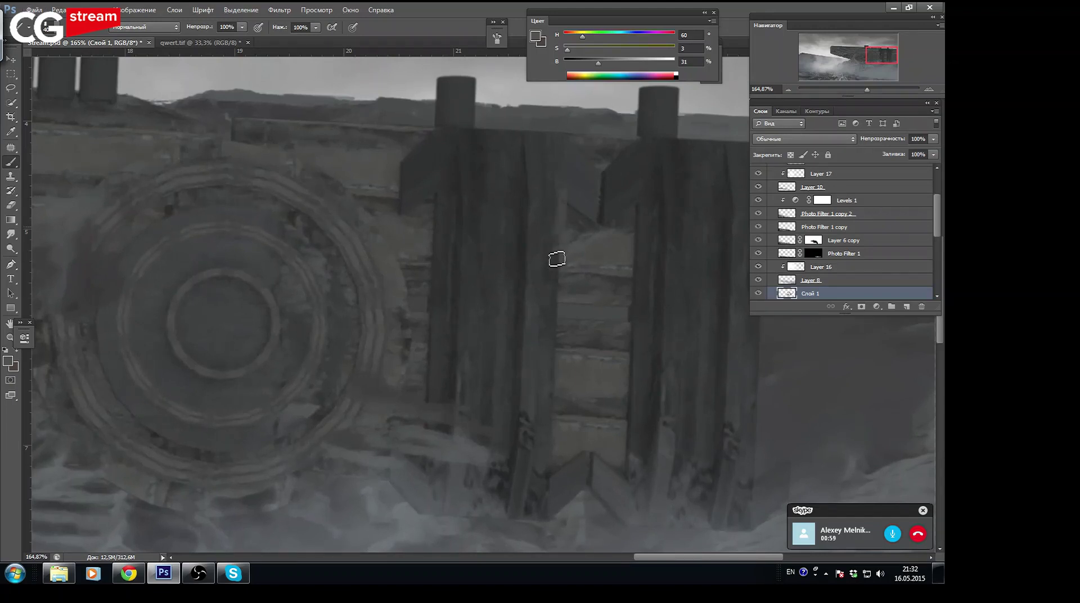
{"action": "left_click", "coordinate": [550, 184], "text": "alt"}
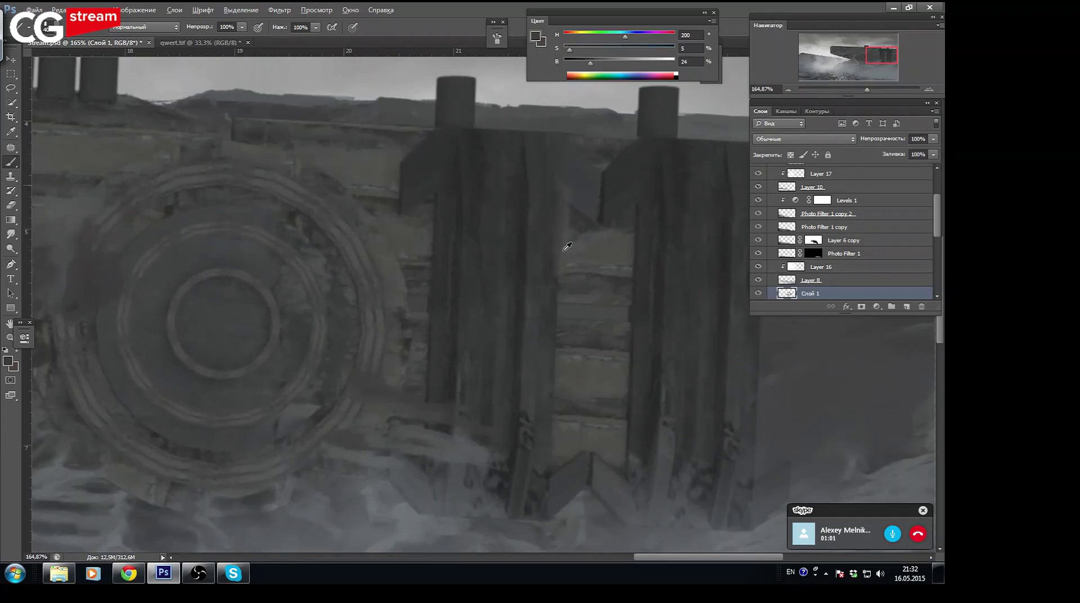
{"action": "left_click", "coordinate": [557, 194], "text": "alt"}
{"action": "left_click", "coordinate": [563, 270], "text": "alt"}
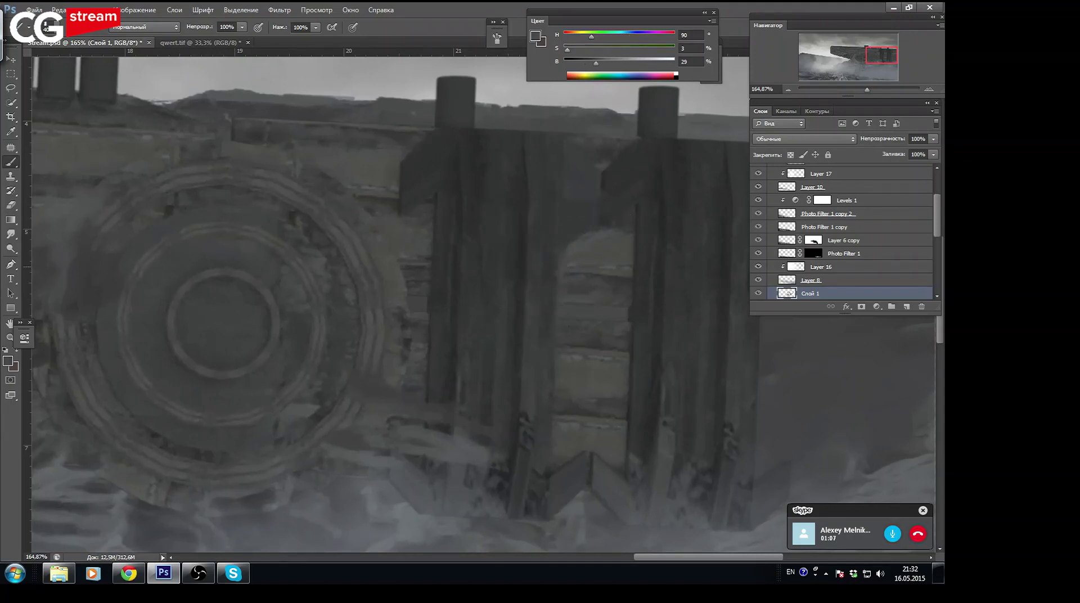
{"action": "left_click", "coordinate": [445, 260], "text": "alt"}
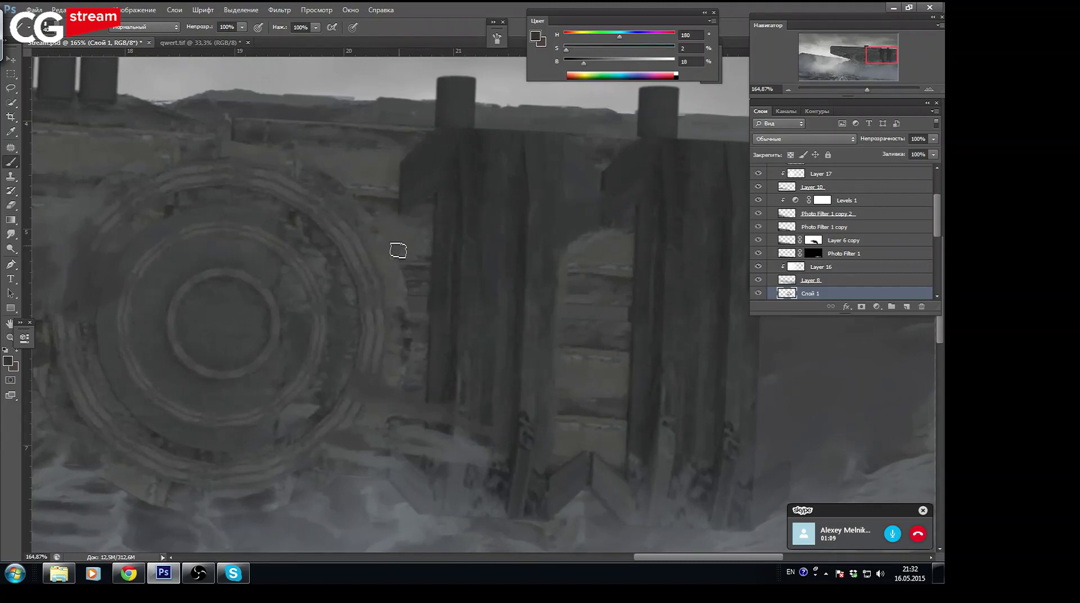
{"action": "left_click", "coordinate": [231, 324], "text": "alt"}
Make Слой 1 visible and erase paint left of the wheel's outer ring
{"action": "left_click", "coordinate": [763, 295]}
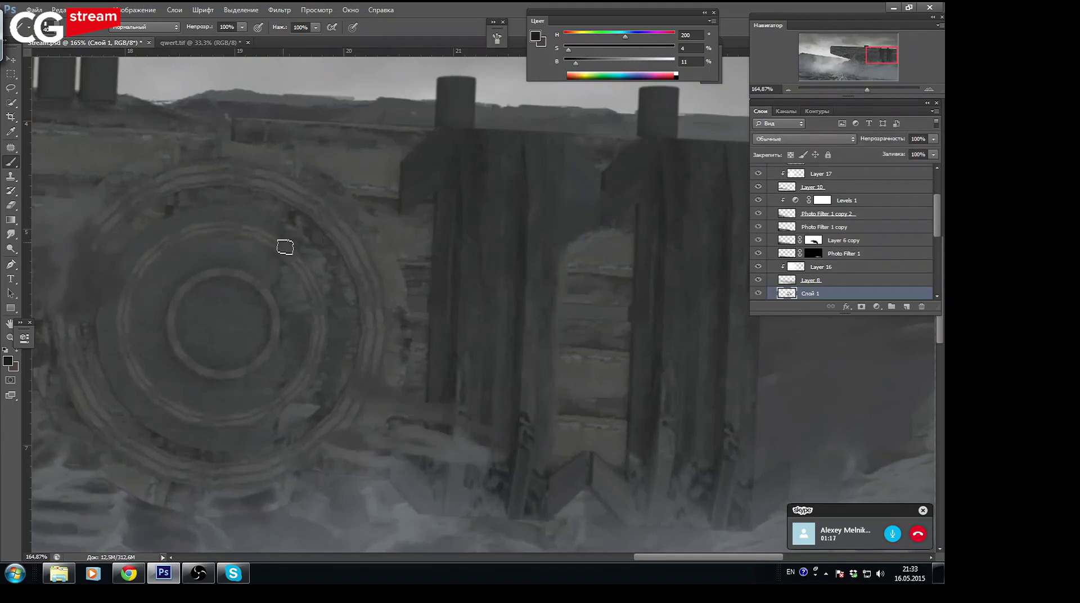
{"action": "key", "text": "e"}
{"action": "mouse_move", "coordinate": [51, 222]}
{"action": "left_mouse_down"}
{"action": "mouse_move", "coordinate": [67, 256]}
{"action": "mouse_move", "coordinate": [79, 205]}
{"action": "left_mouse_up"}
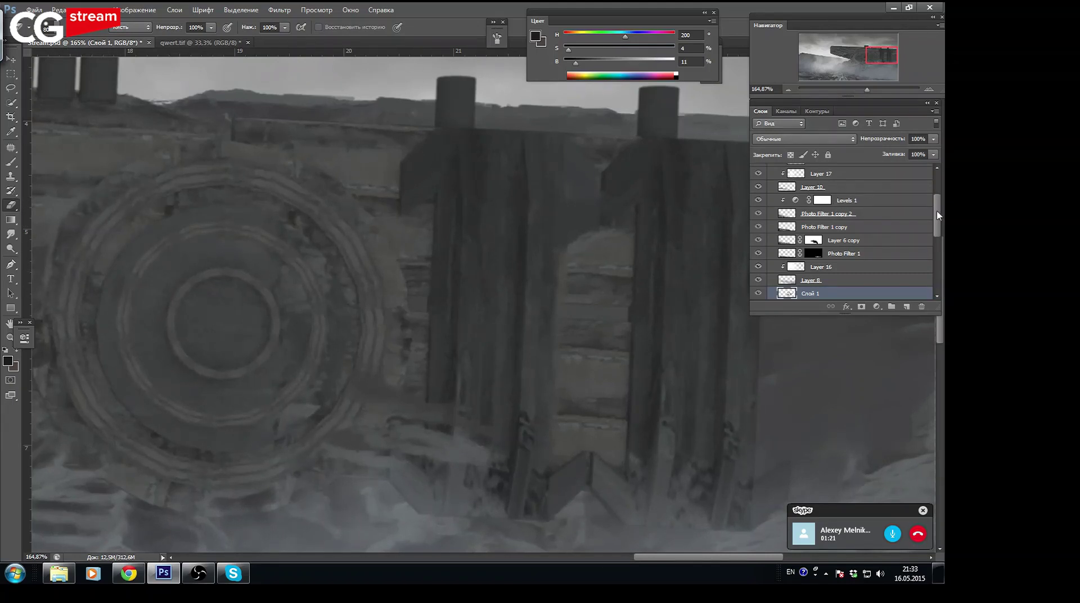
Add a new visible layer Слой 2 inside Группа 1
{"action": "left_click_drag", "start_coordinate": [938, 215], "coordinate": [938, 186]}
{"action": "left_click", "coordinate": [861, 210]}
{"action": "key", "text": "ctrl+shift+alt+n"}
{"action": "left_click", "coordinate": [759, 223]}
{"action": "key", "text": "b"}
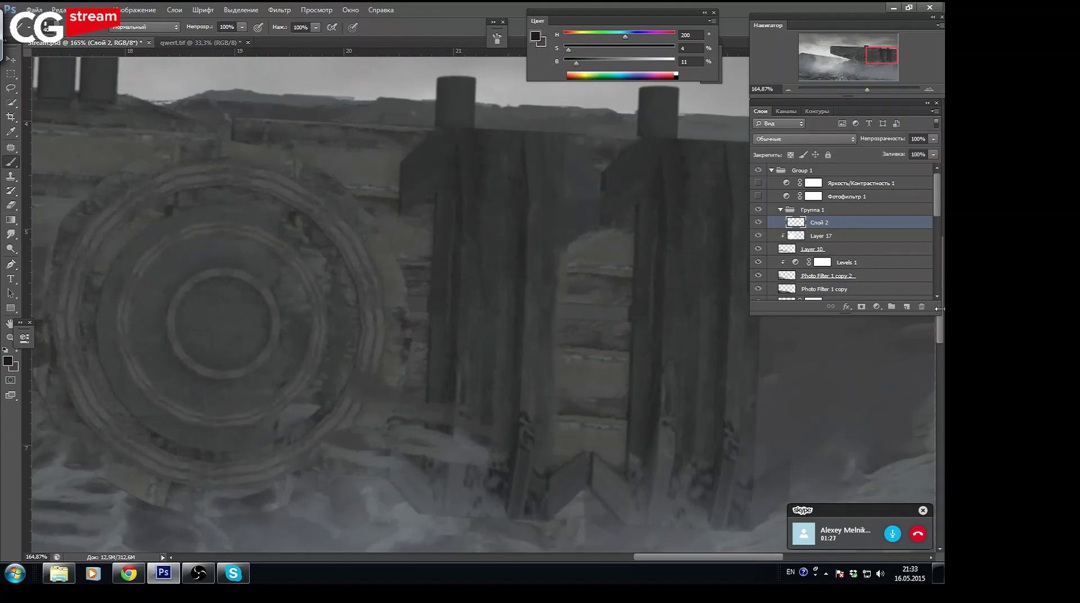
Hide Слой 2 through Layer 12 plus Layers 9, 7 and 5, leaving only Background
{"action": "left_click_drag", "start_coordinate": [934, 309], "coordinate": [921, 475]}
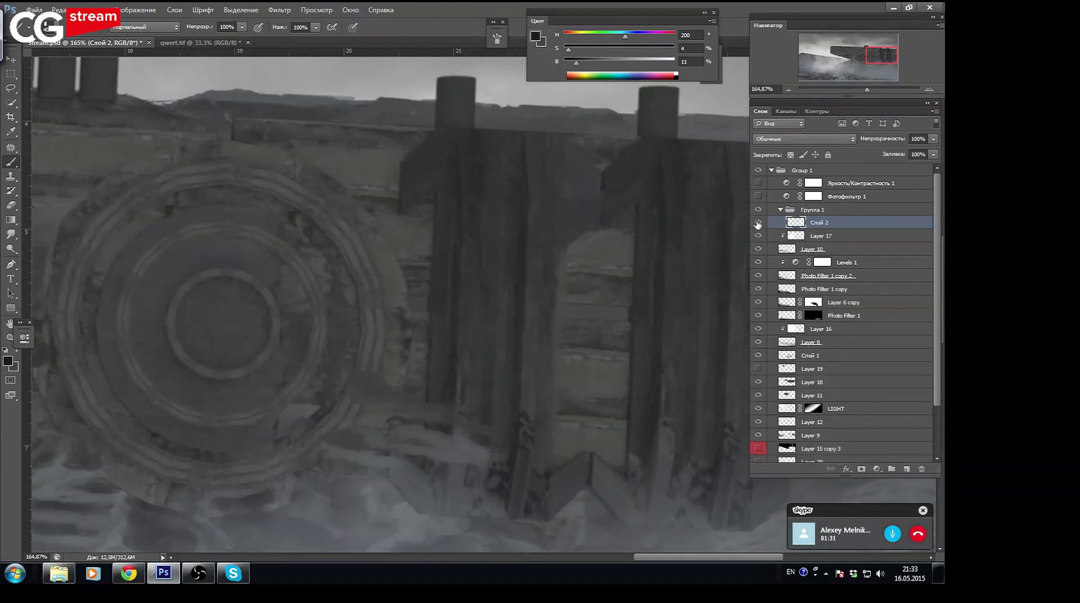
{"action": "left_click_drag", "start_coordinate": [758, 222], "coordinate": [758, 422]}
{"action": "scroll", "coordinate": [935, 299], "scroll_direction": "down", "scroll_amount": 3}
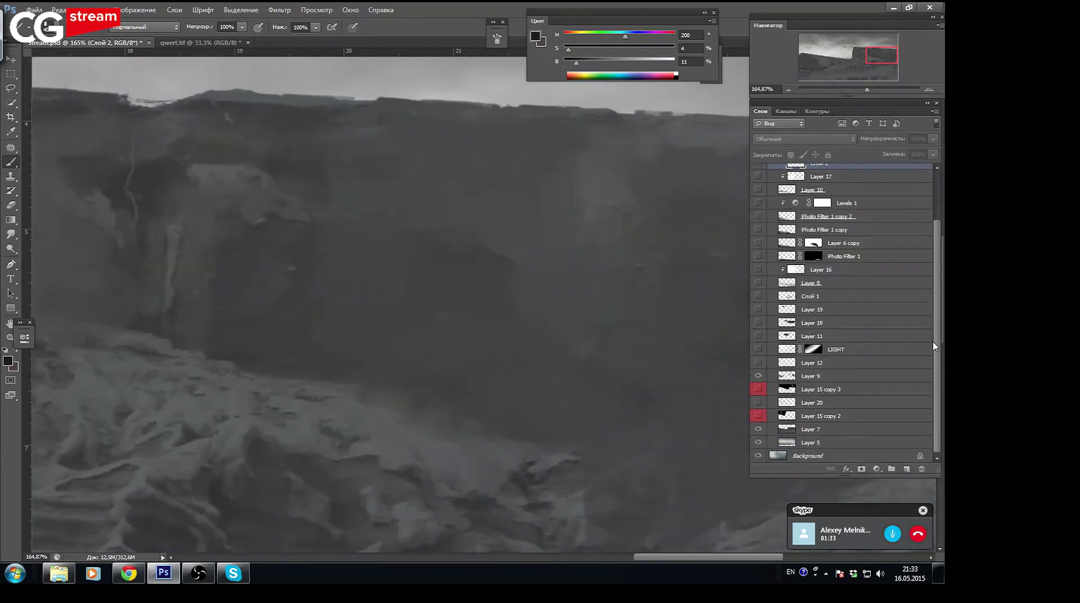
{"action": "left_click", "coordinate": [758, 375]}
{"action": "left_click", "coordinate": [759, 430]}
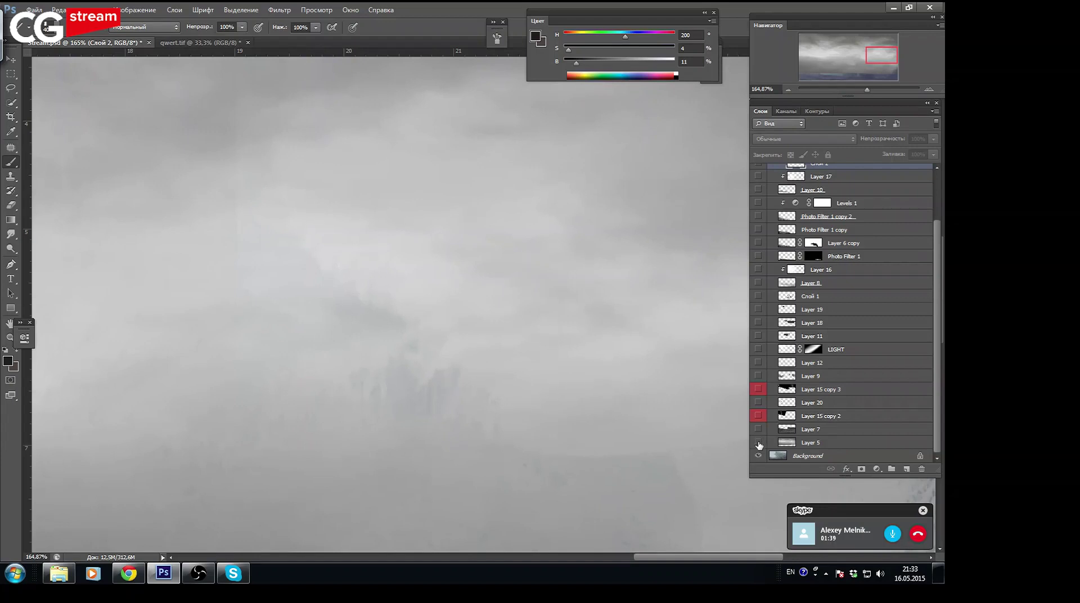
{"action": "left_click", "coordinate": [757, 443]}
{"action": "left_click_drag", "start_coordinate": [868, 89], "coordinate": [852, 87]}
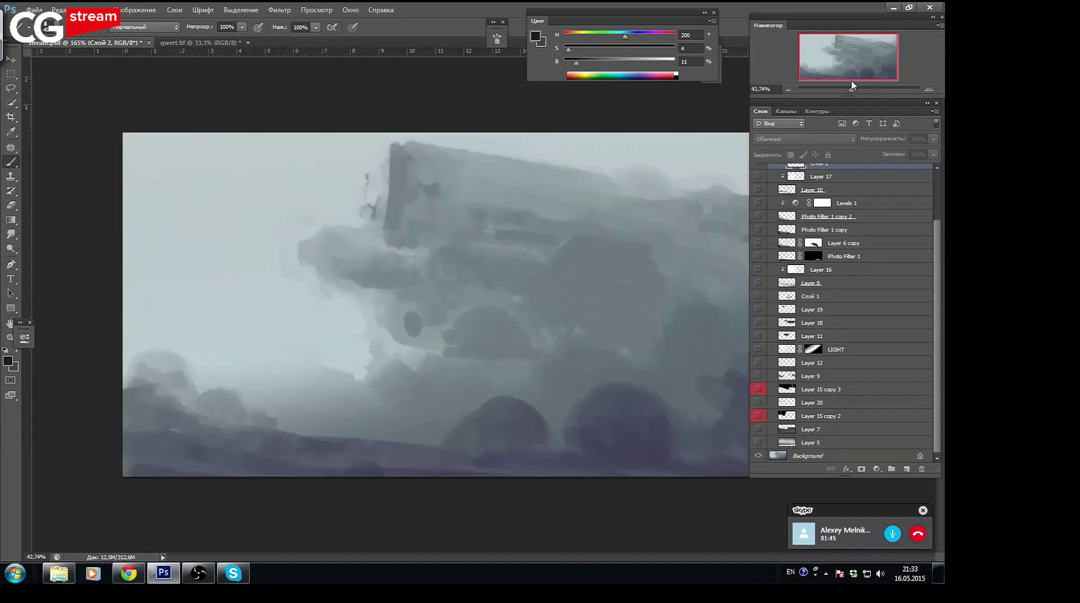
Show Layer 5's cloudy sky and Layer 7's rocky cliffs
{"action": "left_click_drag", "start_coordinate": [852, 84], "coordinate": [858, 83]}
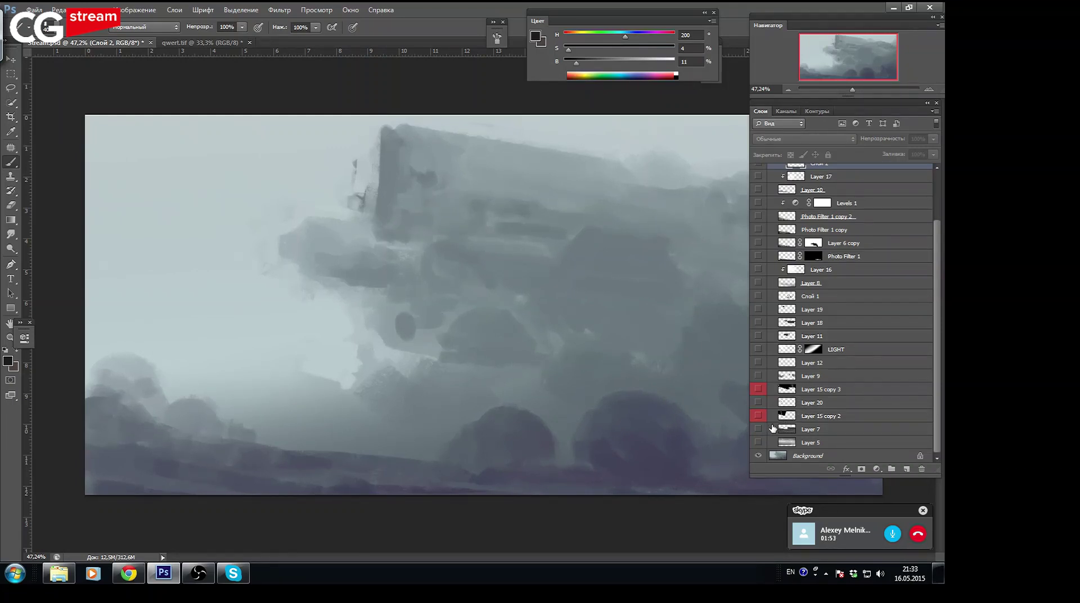
{"action": "left_click", "coordinate": [757, 443]}
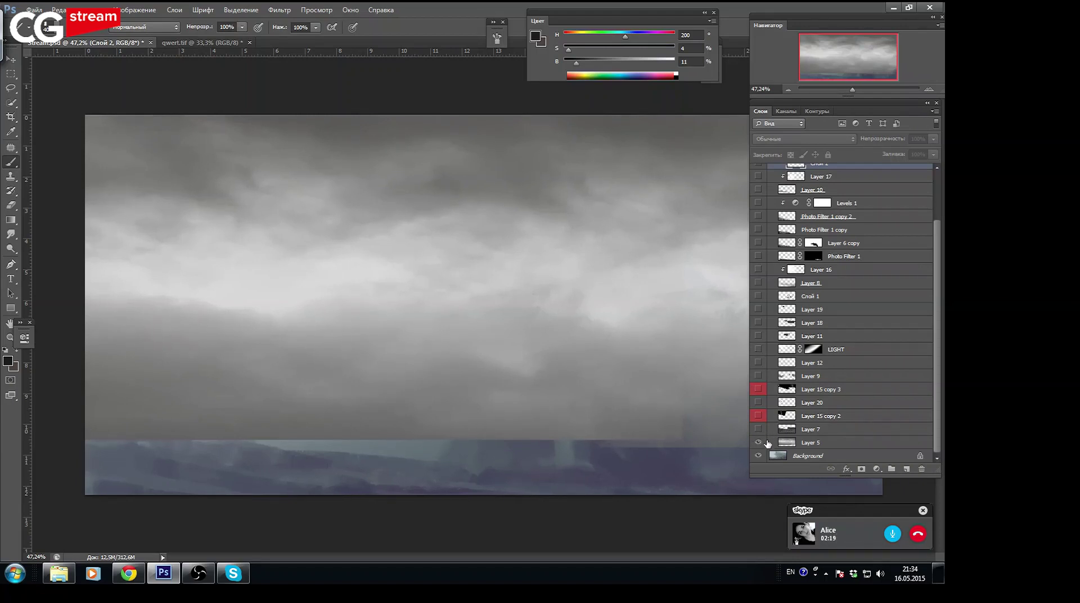
{"action": "left_click", "coordinate": [758, 429]}
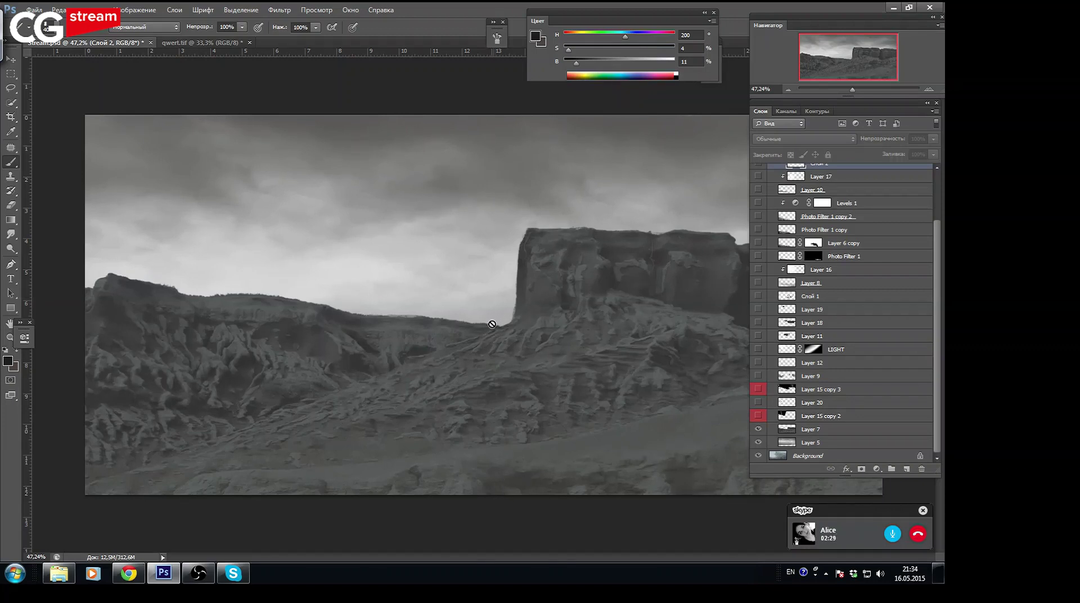
Preview the lightning layer, hide Layer 20's dome tower, and show Layer 9's ridge
{"action": "left_click", "coordinate": [758, 417]}
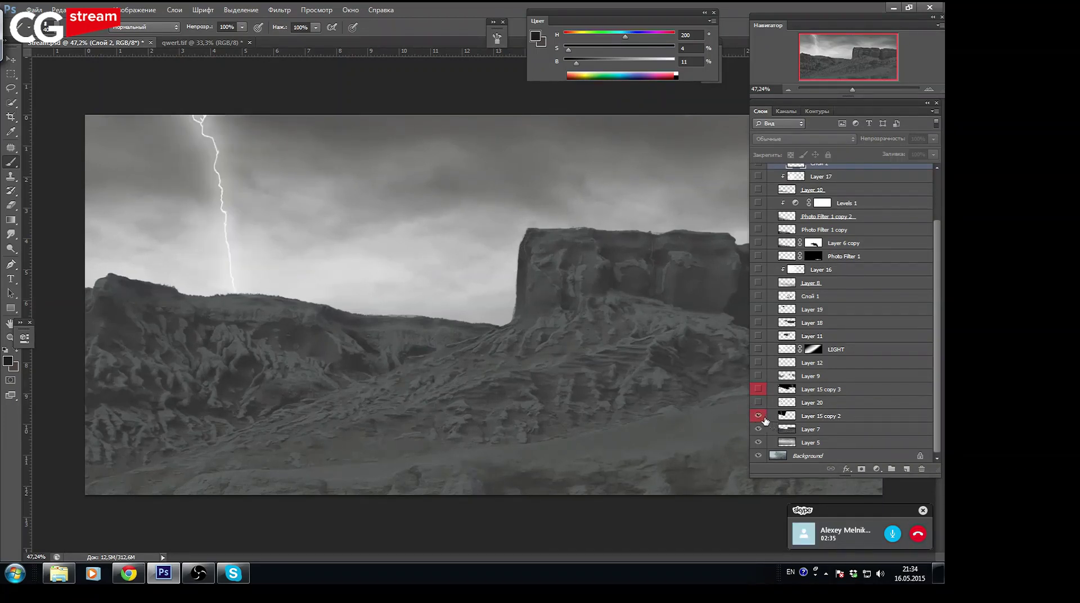
{"action": "left_click", "coordinate": [758, 417]}
{"action": "left_click", "coordinate": [758, 403]}
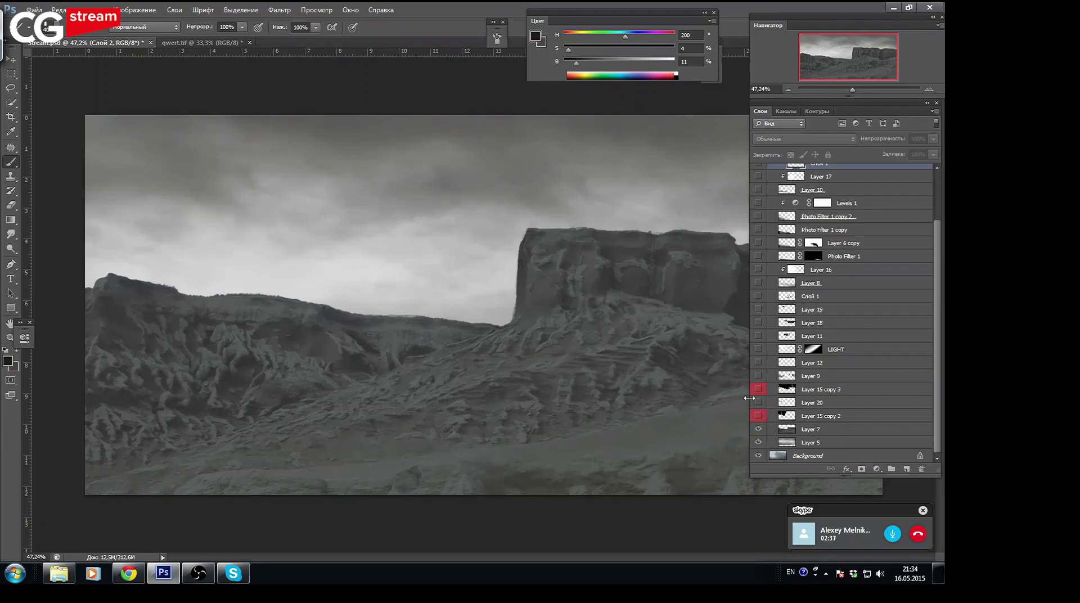
{"action": "left_click", "coordinate": [759, 377]}
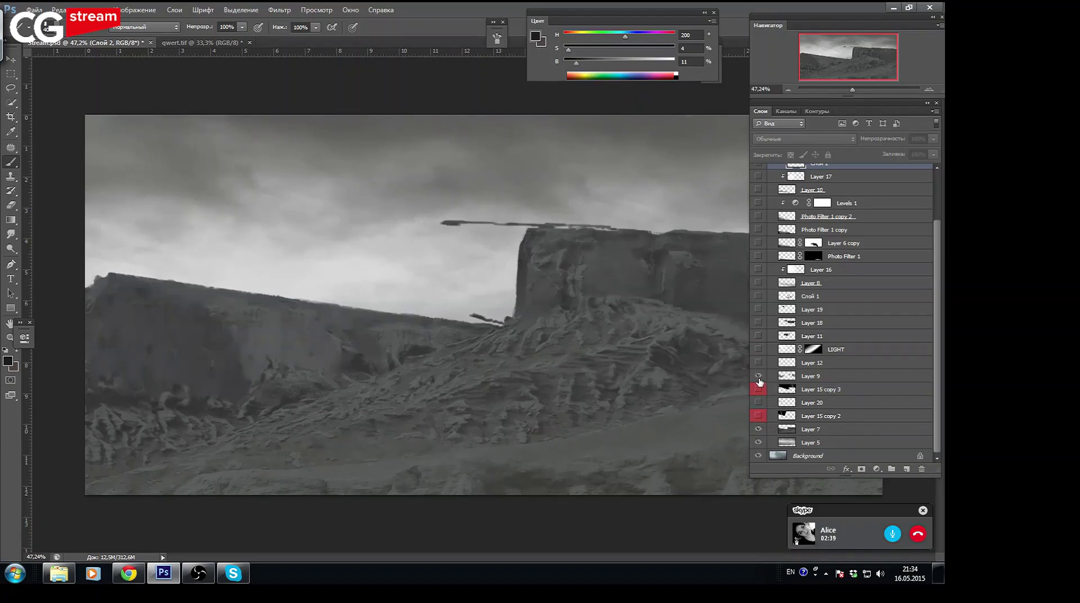
{"action": "left_click", "coordinate": [759, 377]}
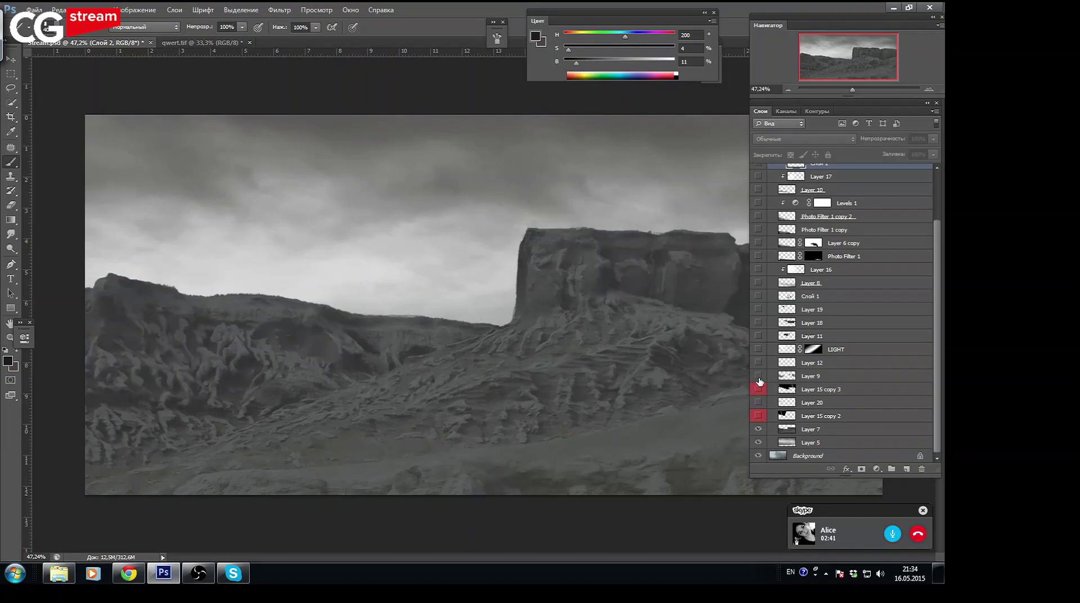
{"action": "left_click", "coordinate": [758, 377]}
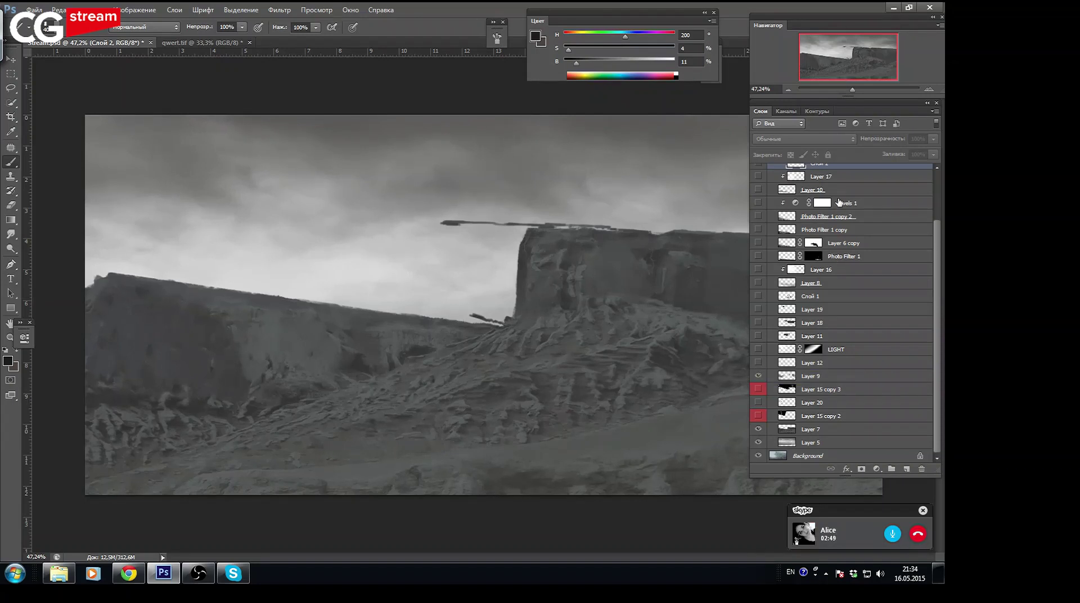
Show Layer 11's overhanging rock slab and compare the haze over the cliffs
{"action": "left_click", "coordinate": [758, 363]}
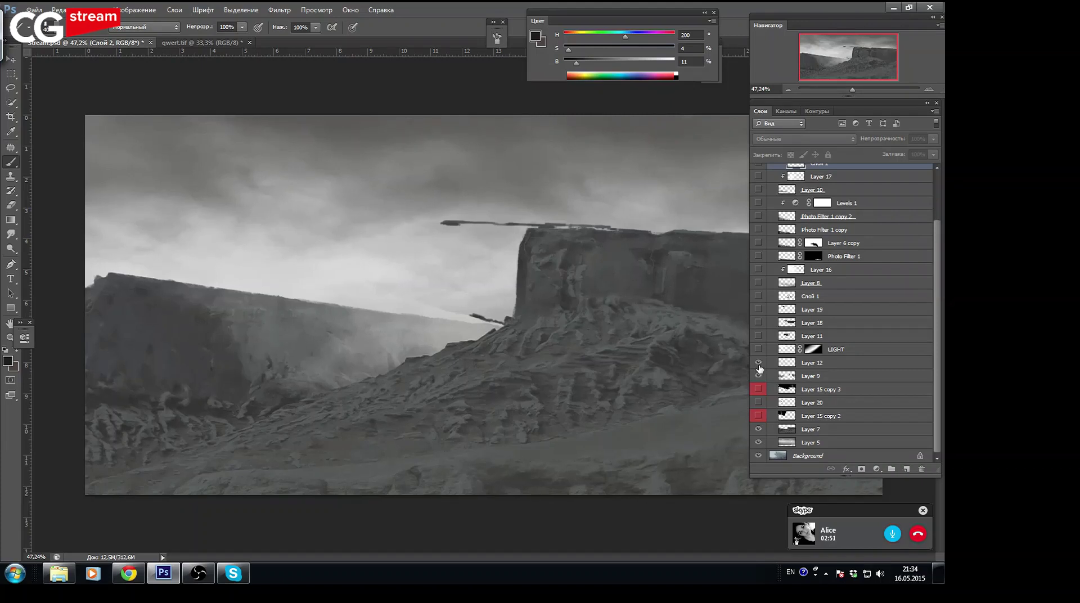
{"action": "left_click", "coordinate": [759, 362]}
{"action": "left_click", "coordinate": [758, 336]}
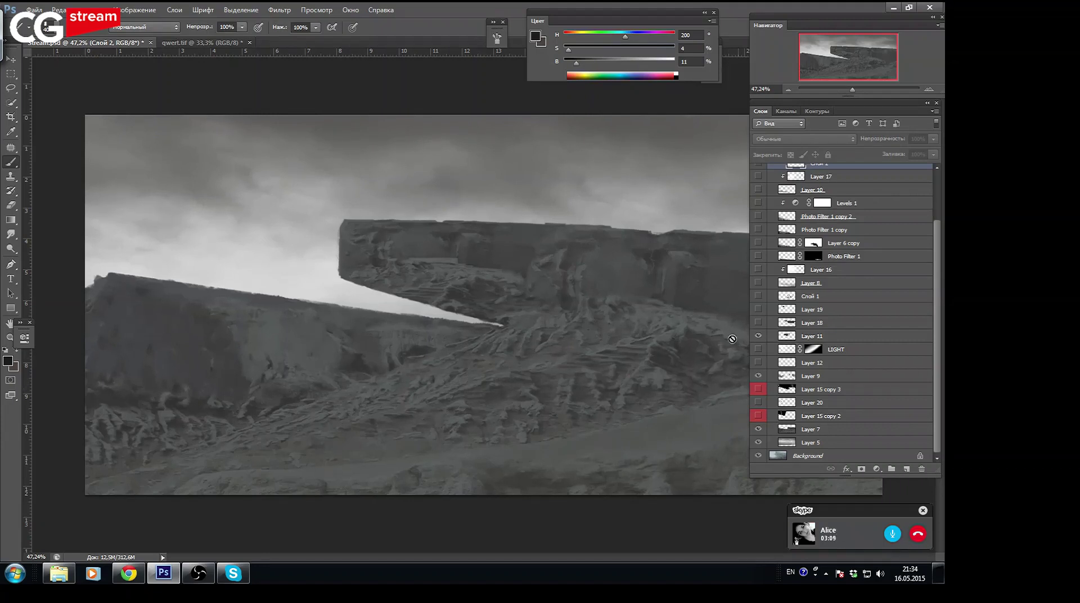
{"action": "left_click", "coordinate": [758, 362]}
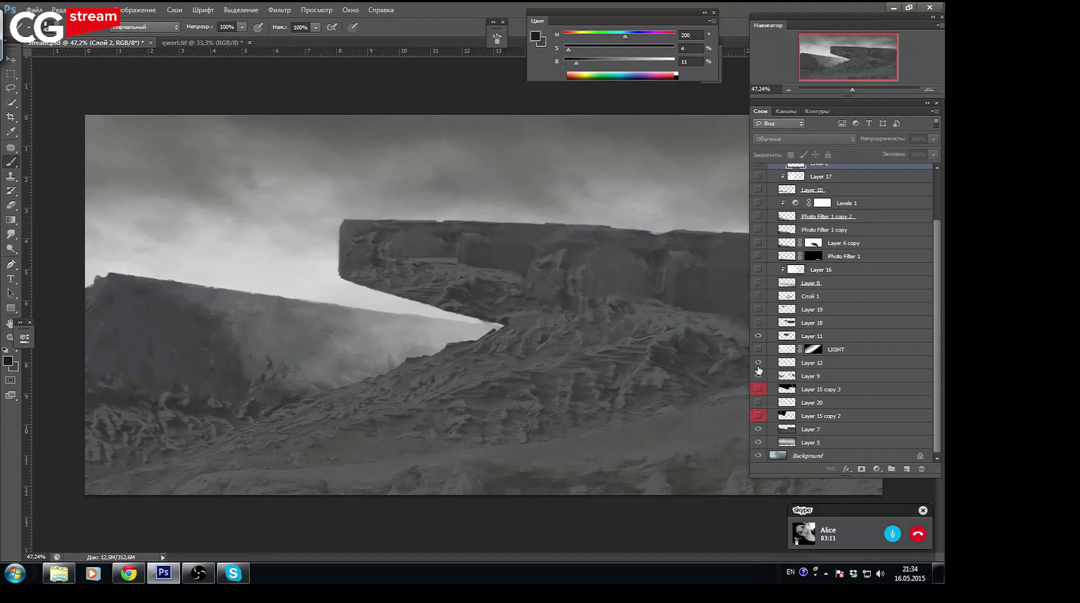
{"action": "left_click_drag", "start_coordinate": [858, 90], "coordinate": [861, 90]}
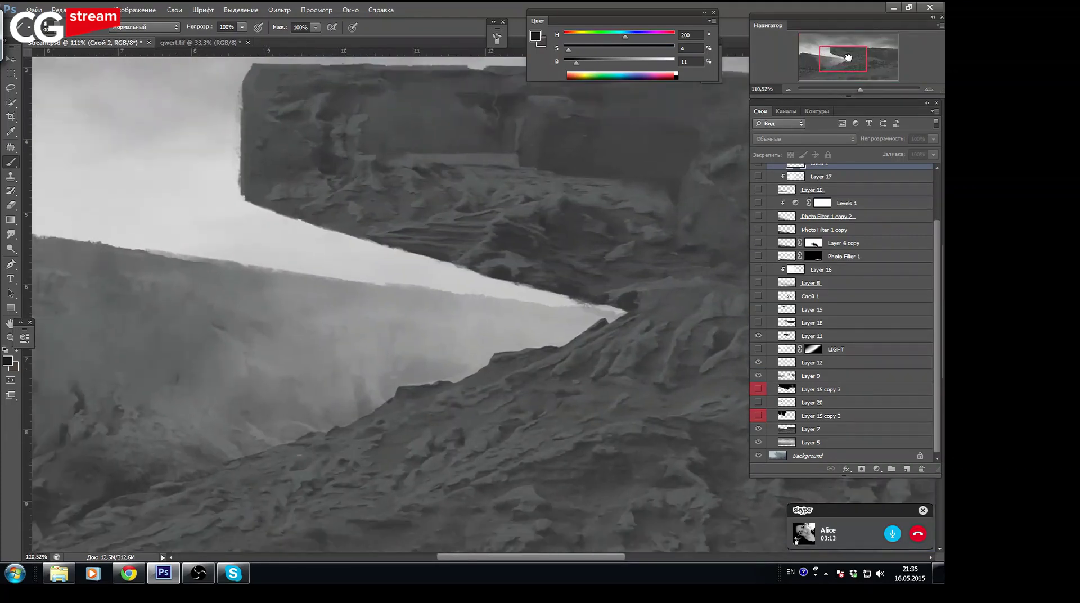
{"action": "left_click", "coordinate": [758, 363]}
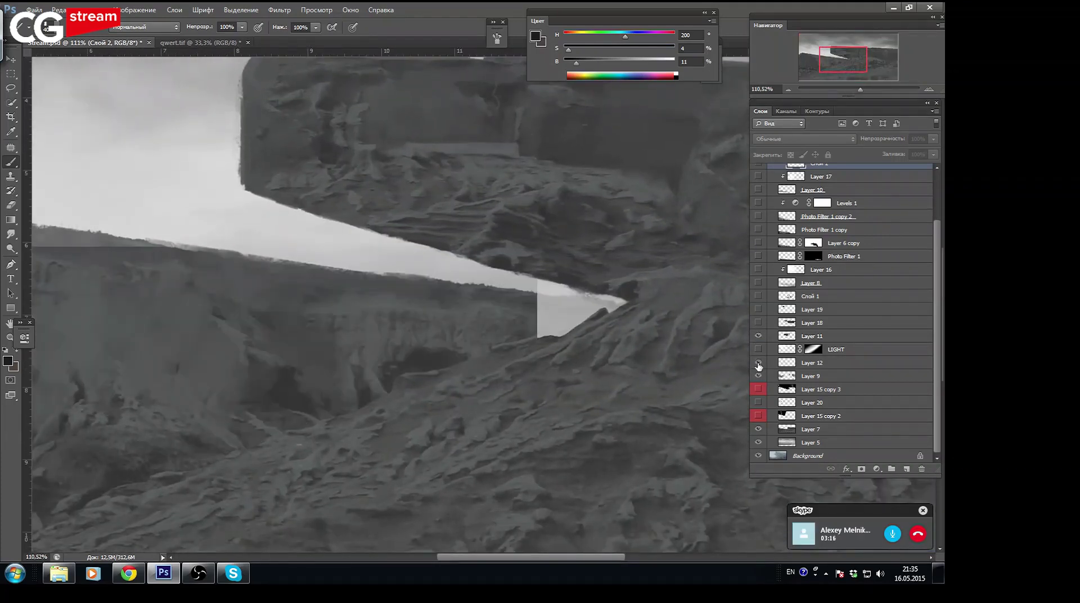
{"action": "left_click", "coordinate": [759, 363]}
{"action": "left_click", "coordinate": [844, 363]}
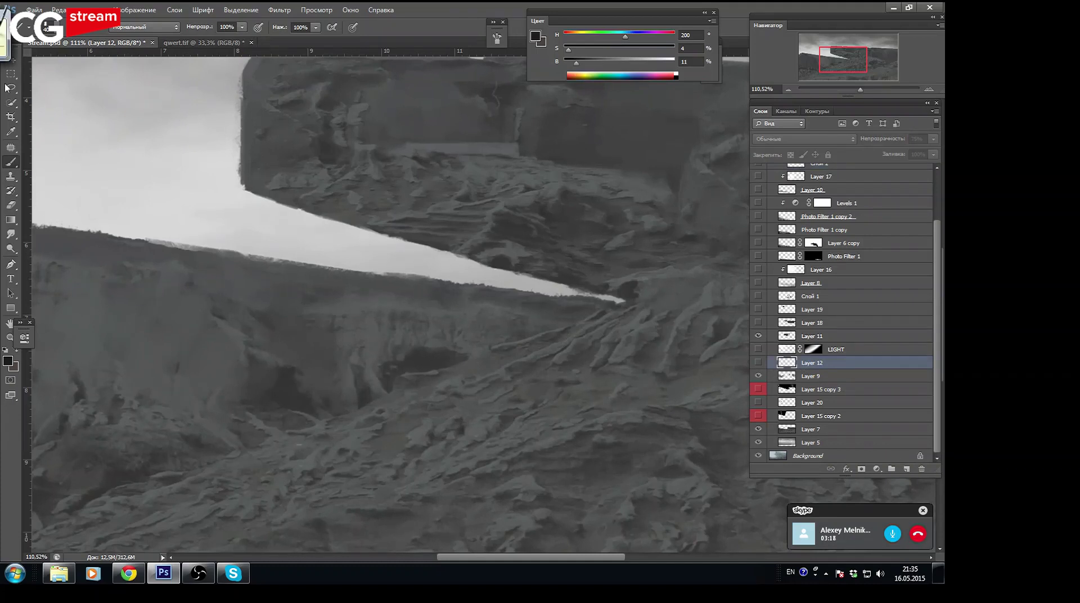
{"action": "left_click", "coordinate": [11, 88]}
Add a new layer, lasso the slope below the sky wedge, and set brush flow 46%, opacity 55%
{"action": "left_click", "coordinate": [906, 468]}
{"action": "left_click_drag", "start_coordinate": [187, 474], "coordinate": [235, 461]}
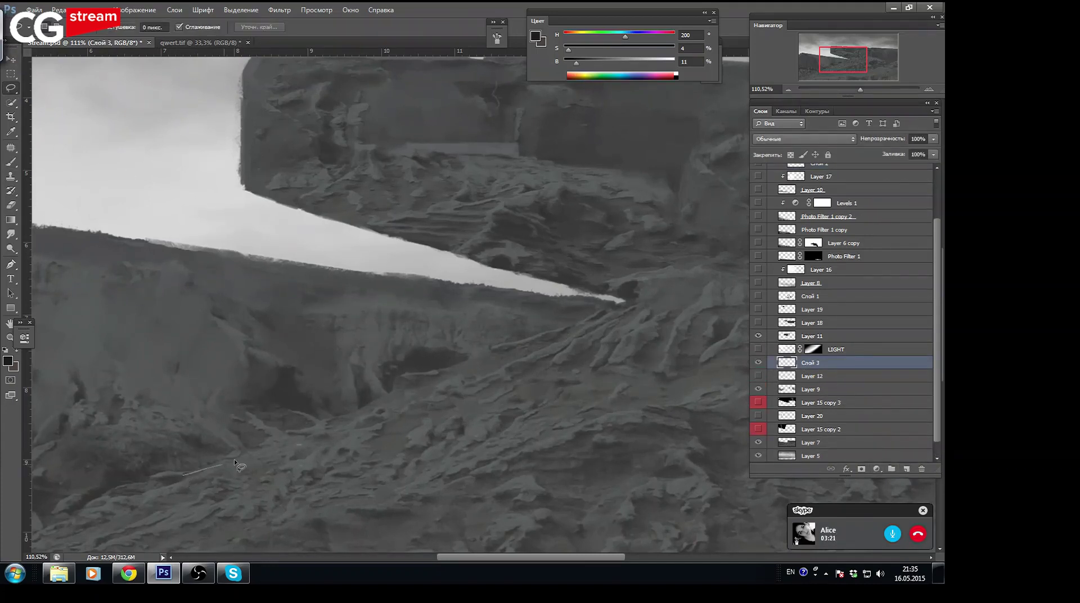
{"action": "mouse_move", "coordinate": [311, 425]}
{"action": "left_mouse_down"}
{"action": "mouse_move", "coordinate": [622, 308]}
{"action": "mouse_move", "coordinate": [193, 169]}
{"action": "mouse_move", "coordinate": [99, 471]}
{"action": "left_mouse_up"}
{"action": "key", "text": "b"}
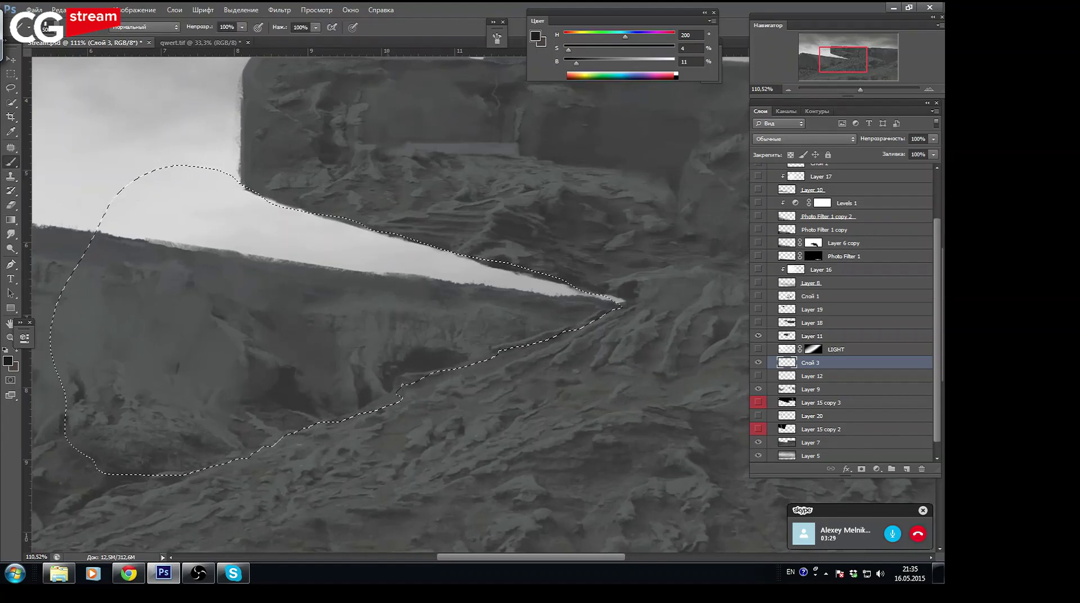
{"action": "left_click", "coordinate": [315, 27]}
{"action": "left_click_drag", "start_coordinate": [316, 40], "coordinate": [218, 43]}
{"action": "left_click", "coordinate": [242, 27]}
Paint soft light-grey haze across the slope with a size-100 brush, then deselect
{"action": "left_click", "coordinate": [256, 202], "text": "alt"}
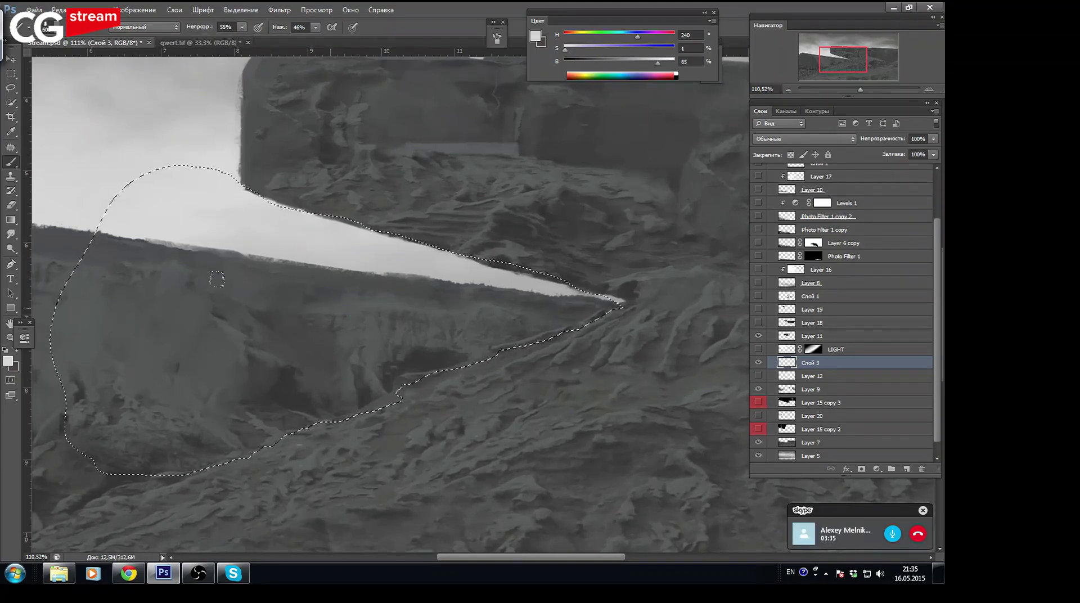
{"action": "mouse_move", "coordinate": [233, 247]}
{"action": "left_mouse_down"}
{"action": "mouse_move", "coordinate": [394, 304]}
{"action": "mouse_move", "coordinate": [563, 315]}
{"action": "mouse_move", "coordinate": [484, 304]}
{"action": "mouse_move", "coordinate": [248, 436]}
{"action": "mouse_move", "coordinate": [147, 393]}
{"action": "left_mouse_up"}
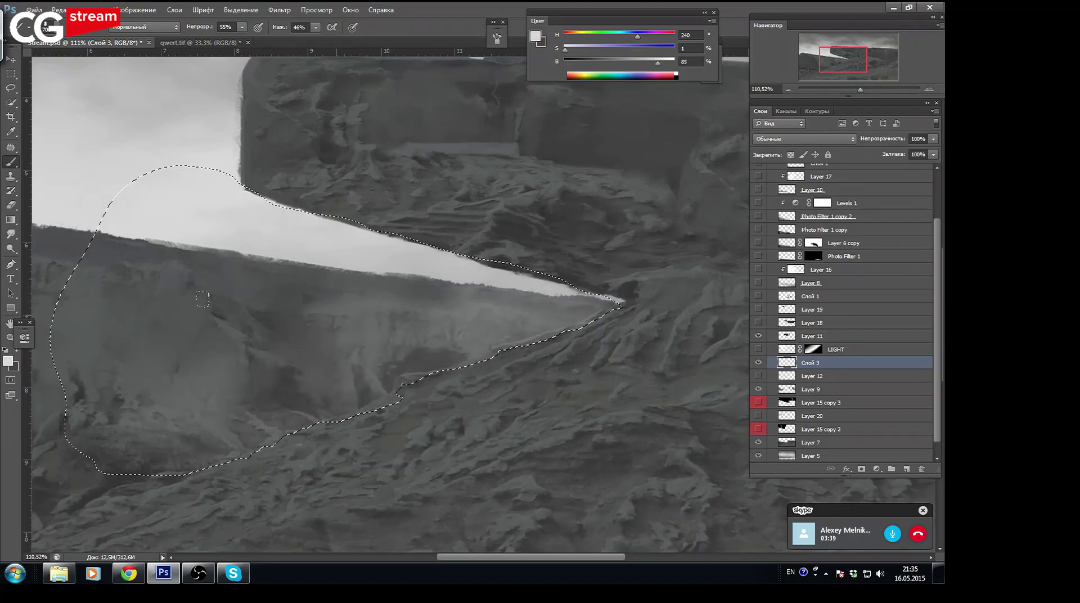
{"action": "left_click_drag", "start_coordinate": [338, 315], "coordinate": [169, 264]}
{"action": "key", "text": "bracketright"}
{"action": "key", "text": "bracketright"}
{"action": "key", "text": "bracketright"}
{"action": "left_click_drag", "start_coordinate": [355, 316], "coordinate": [437, 288]}
{"action": "left_click_drag", "start_coordinate": [258, 210], "coordinate": [445, 310]}
{"action": "mouse_move", "coordinate": [523, 293]}
{"action": "left_mouse_down"}
{"action": "mouse_move", "coordinate": [574, 315]}
{"action": "mouse_move", "coordinate": [600, 304]}
{"action": "left_mouse_up"}
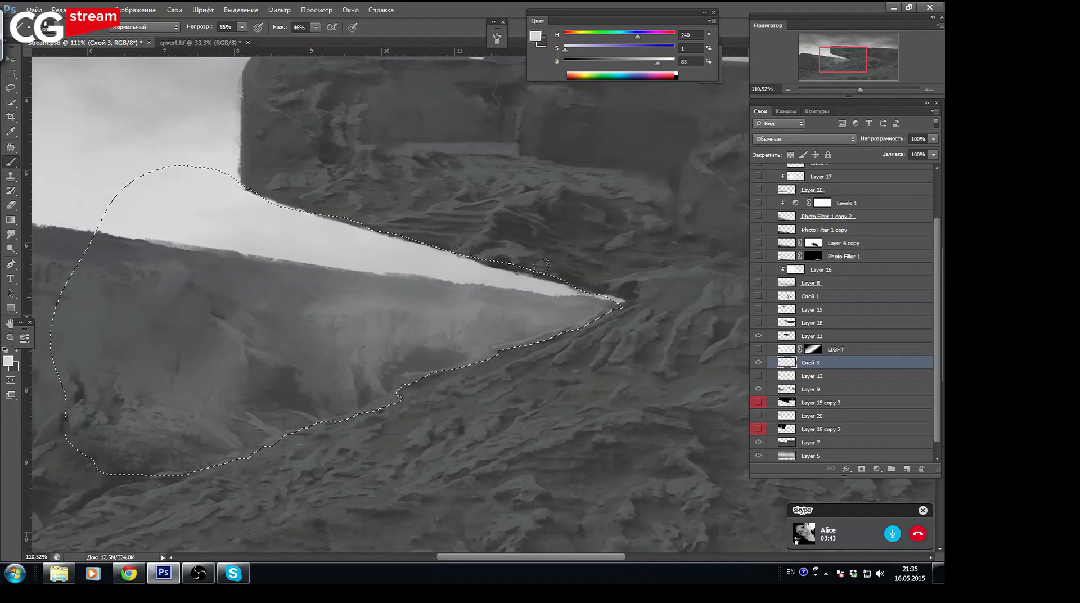
{"action": "mouse_move", "coordinate": [461, 388]}
{"action": "left_mouse_down"}
{"action": "mouse_move", "coordinate": [371, 332]}
{"action": "mouse_move", "coordinate": [531, 283]}
{"action": "left_mouse_up"}
{"action": "left_click_drag", "start_coordinate": [307, 320], "coordinate": [264, 298]}
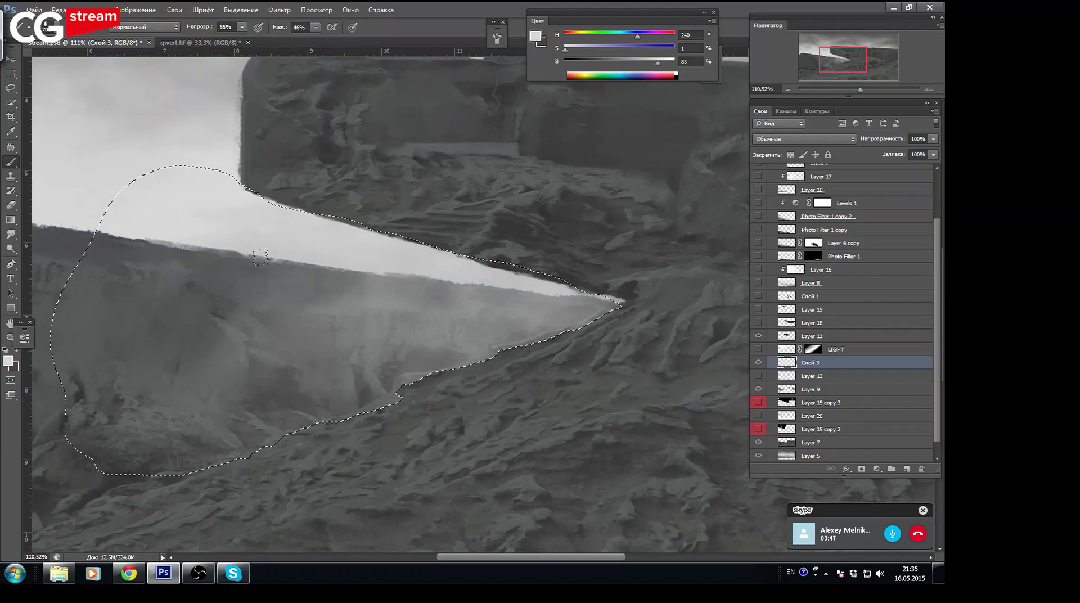
{"action": "left_click_drag", "start_coordinate": [113, 213], "coordinate": [257, 240]}
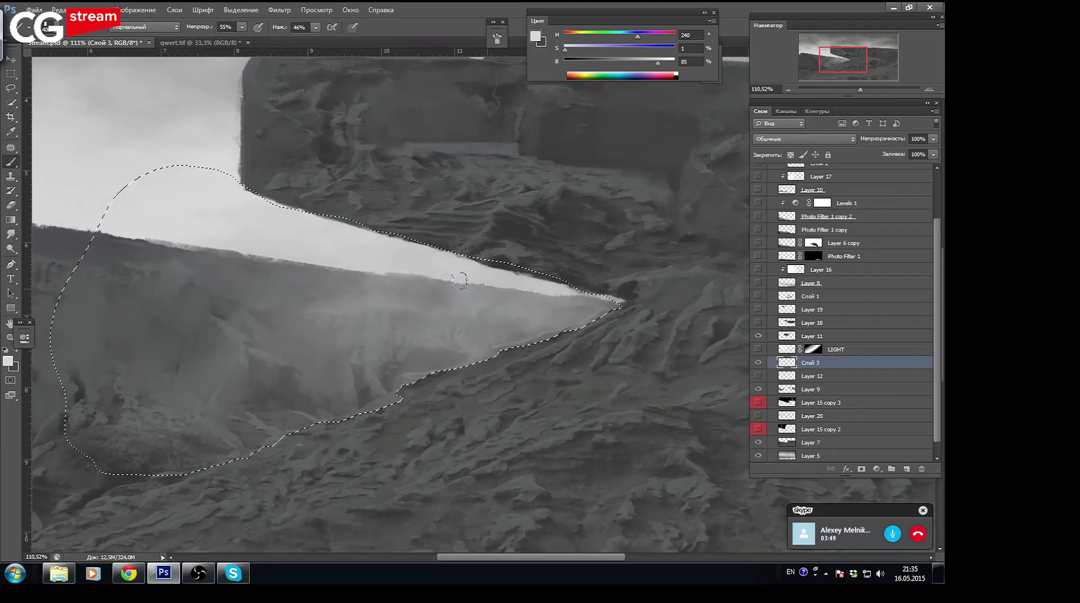
{"action": "key", "text": "ctrl+d"}
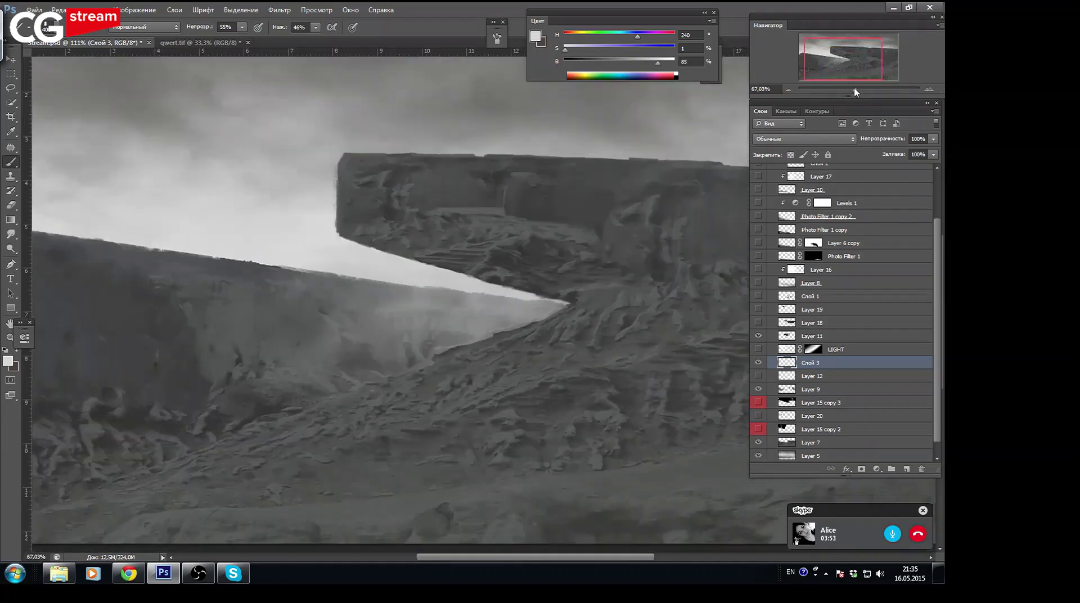
Delete the painted mist layer Слой 3 and show the Layer 12 haze at 75% opacity
{"action": "left_click_drag", "start_coordinate": [861, 90], "coordinate": [851, 90]}
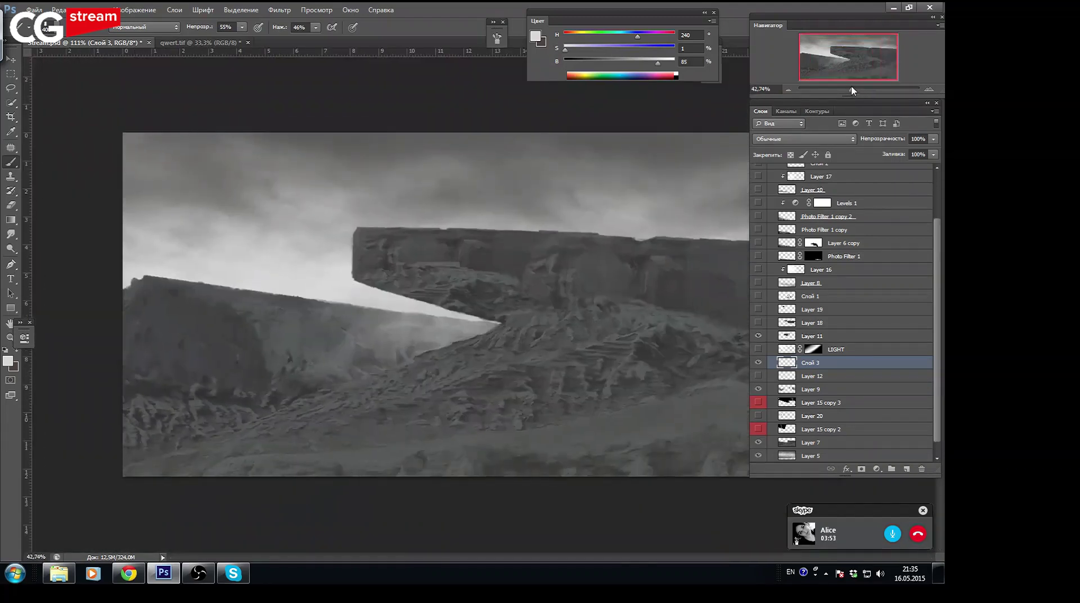
{"action": "left_click", "coordinate": [758, 363]}
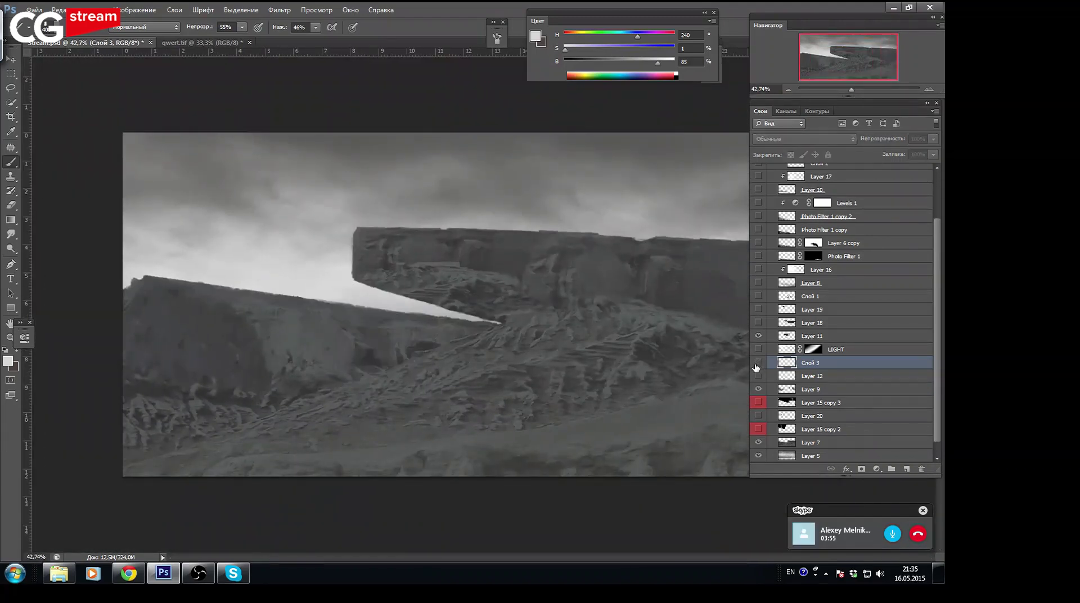
{"action": "left_click", "coordinate": [758, 363]}
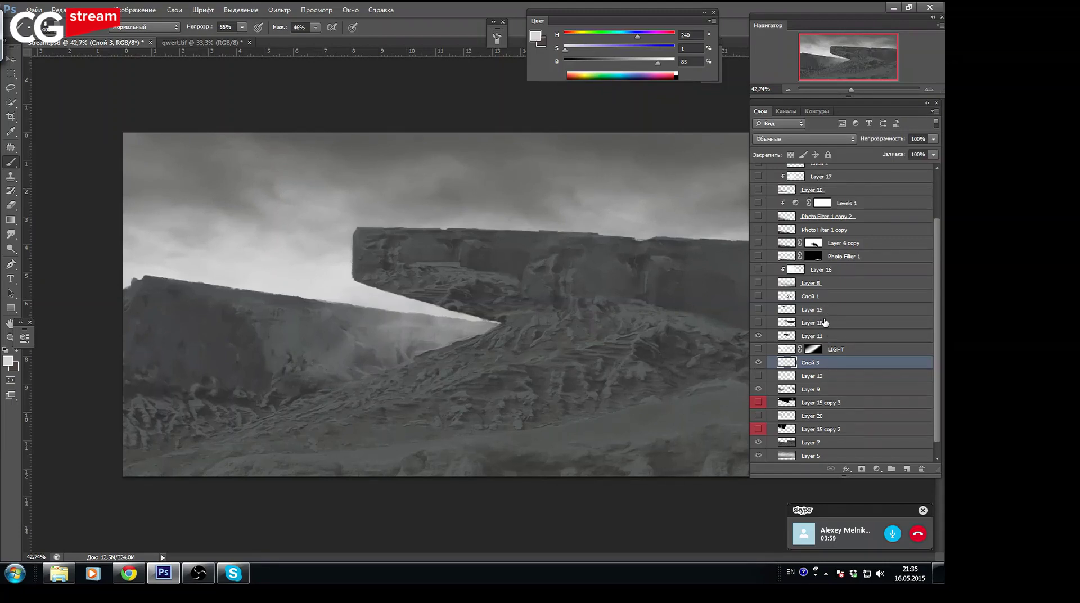
{"action": "left_click", "coordinate": [757, 335]}
{"action": "key", "text": "Delete"}
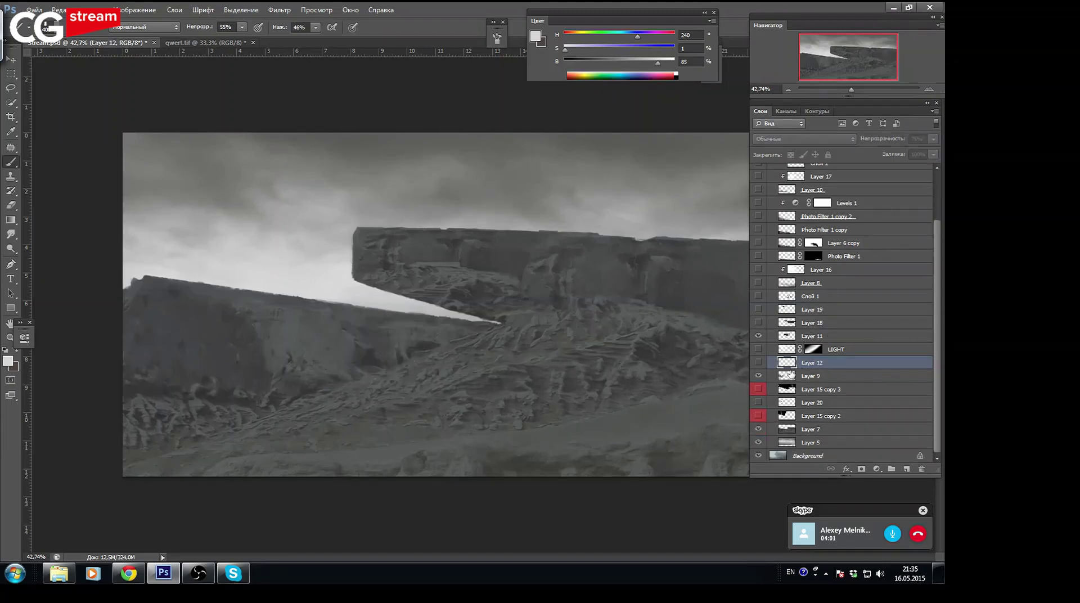
{"action": "left_click", "coordinate": [758, 363]}
Keep the LIGHT layer visible, show Layer 11, and briefly preview the wheeled machine
{"action": "left_click", "coordinate": [758, 349]}
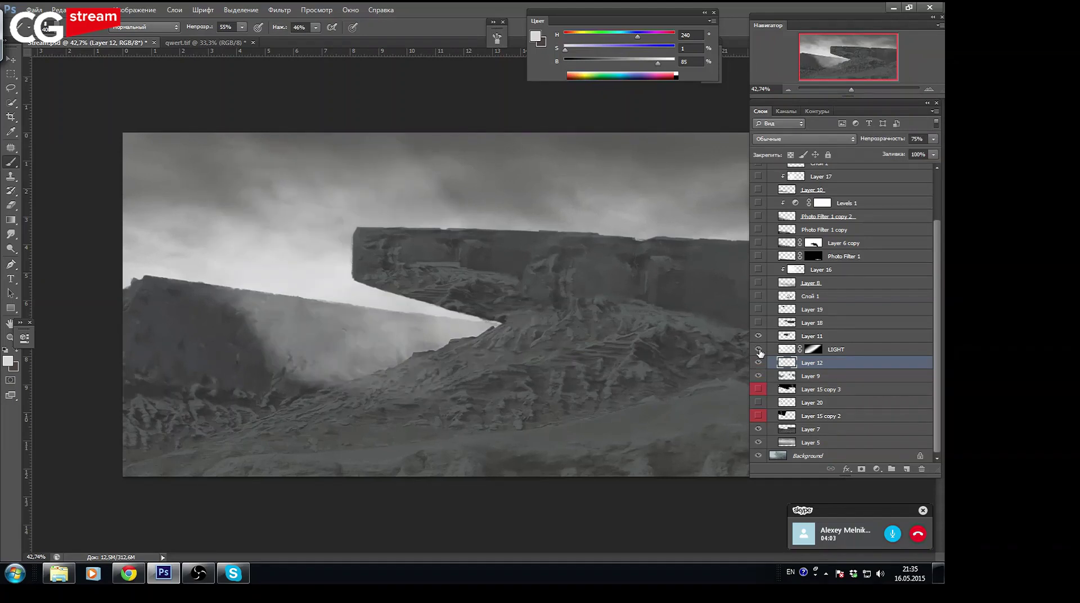
{"action": "left_click", "coordinate": [758, 350]}
{"action": "left_click", "coordinate": [759, 350]}
{"action": "left_click", "coordinate": [758, 349]}
{"action": "left_click", "coordinate": [758, 335]}
{"action": "left_click", "coordinate": [758, 323]}
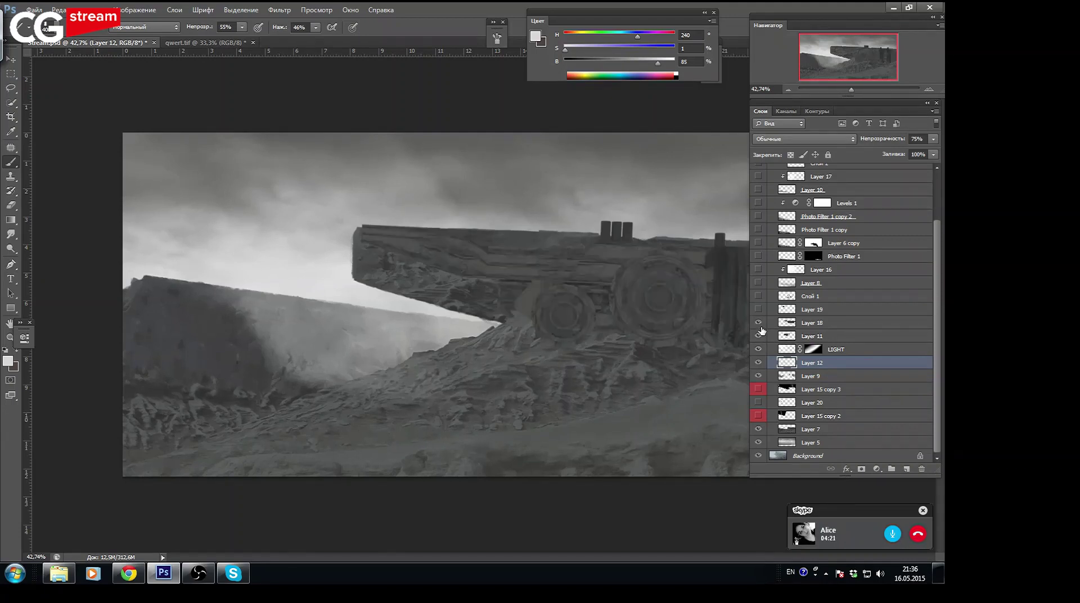
{"action": "left_click", "coordinate": [759, 324]}
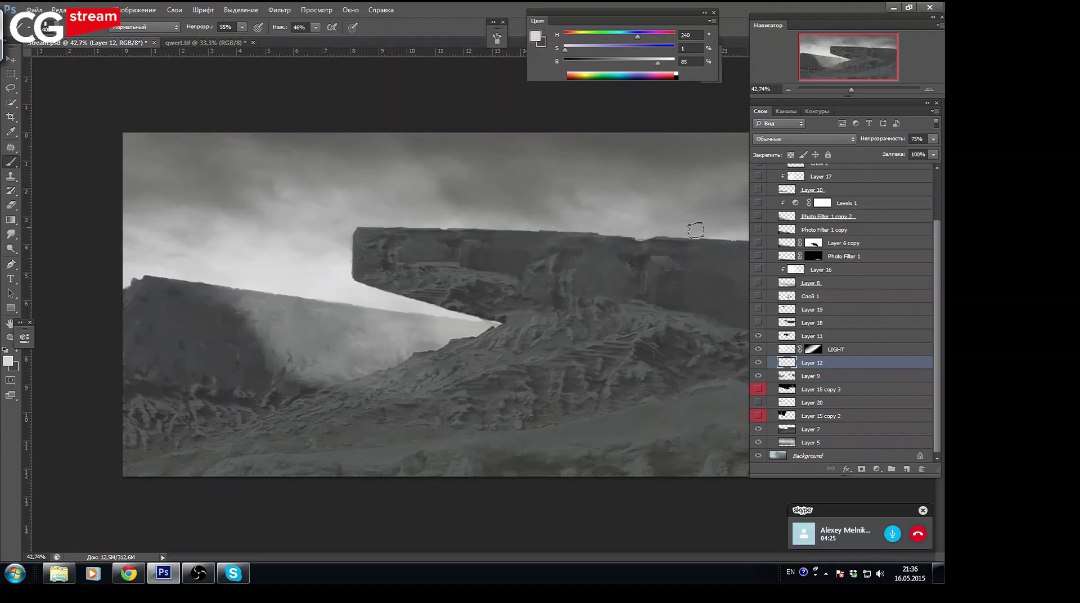
{"action": "left_click_drag", "start_coordinate": [851, 88], "coordinate": [878, 73]}
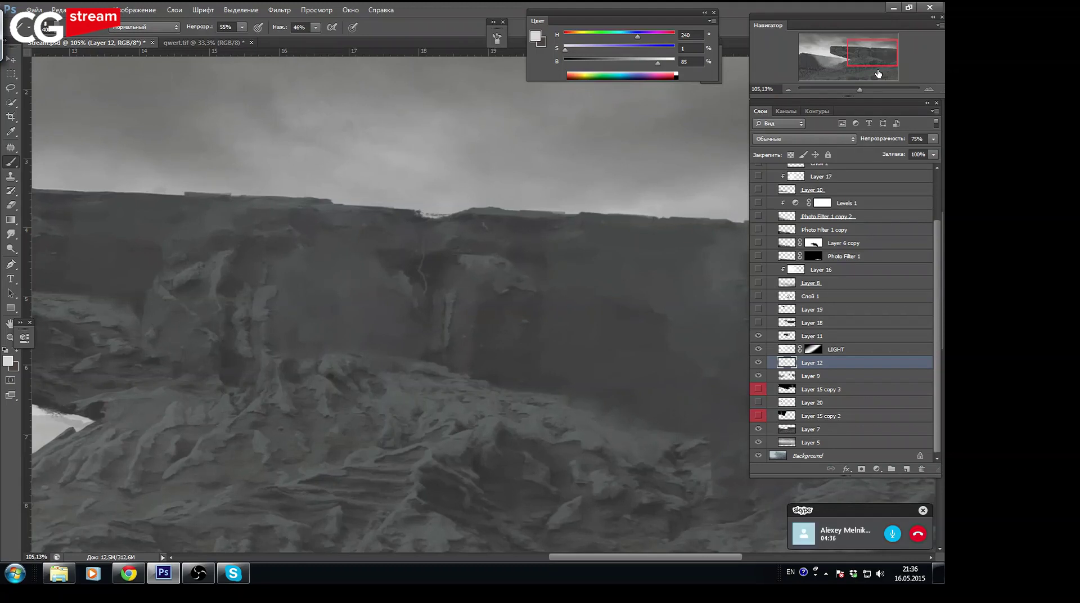
Reveal the wheeled machine with chimneys and inspect it across the full painting
{"action": "left_click", "coordinate": [758, 323]}
{"action": "mouse_move", "coordinate": [872, 61]}
{"action": "left_mouse_down"}
{"action": "mouse_move", "coordinate": [854, 58]}
{"action": "mouse_move", "coordinate": [865, 88]}
{"action": "left_mouse_up"}
{"action": "mouse_move", "coordinate": [851, 54]}
{"action": "left_mouse_down"}
{"action": "mouse_move", "coordinate": [877, 57]}
{"action": "mouse_move", "coordinate": [848, 53]}
{"action": "left_mouse_up"}
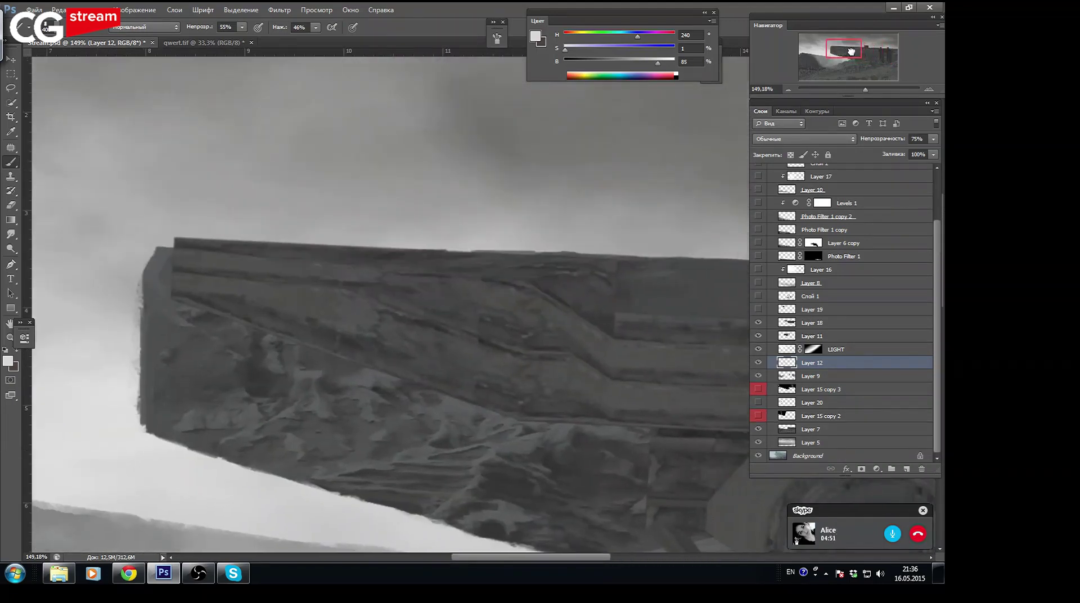
{"action": "mouse_move", "coordinate": [851, 52]}
{"action": "left_mouse_down"}
{"action": "mouse_move", "coordinate": [886, 50]}
{"action": "mouse_move", "coordinate": [871, 57]}
{"action": "mouse_move", "coordinate": [864, 90]}
{"action": "mouse_move", "coordinate": [852, 89]}
{"action": "left_mouse_up"}
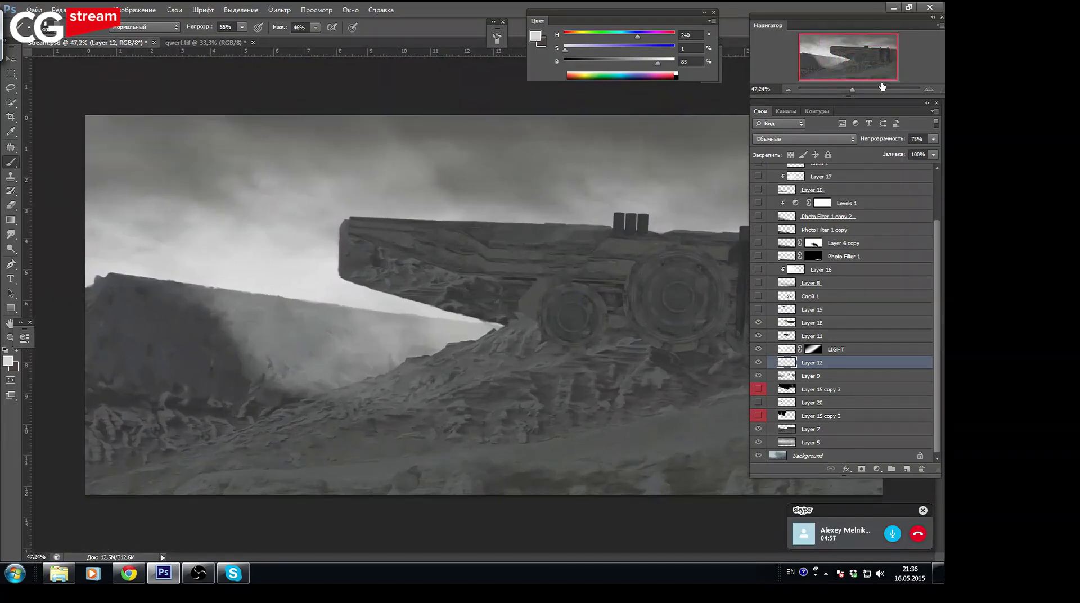
{"action": "key", "text": "Tab"}
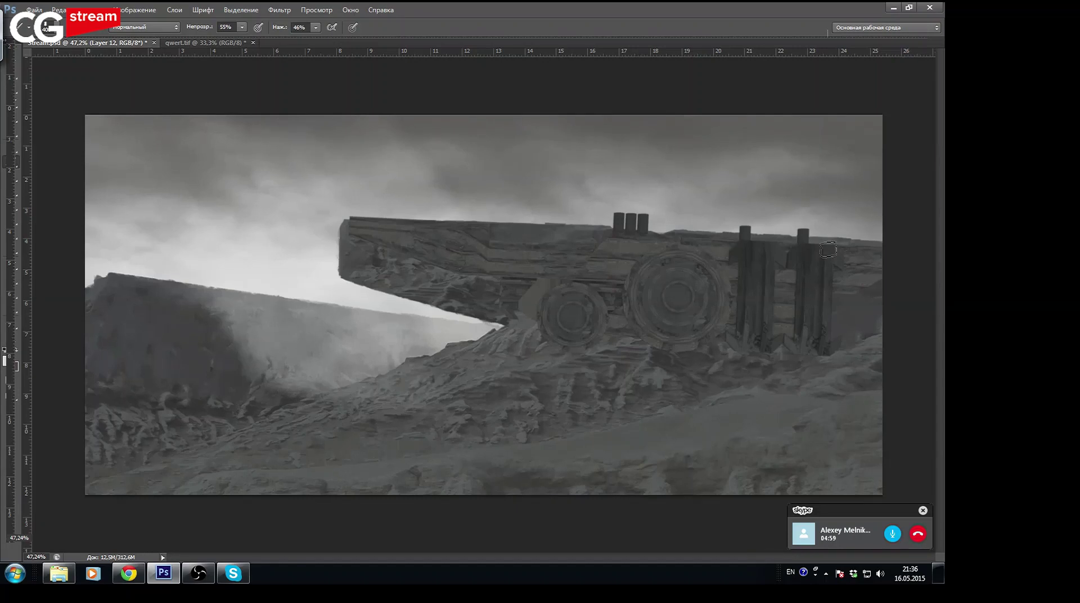
{"action": "key", "text": "Tab"}
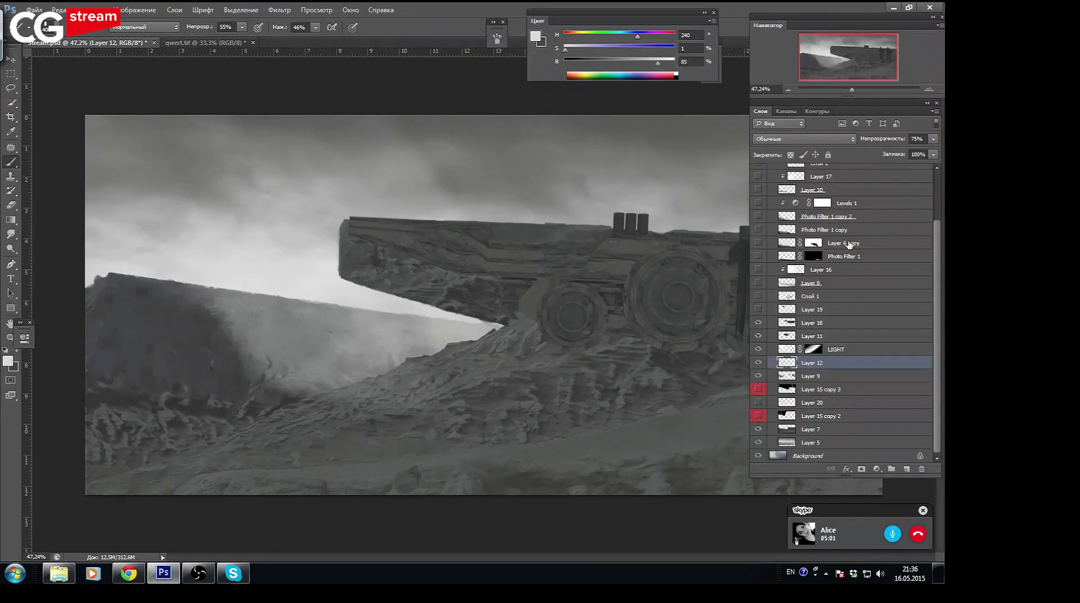
Preview the Layer 19 flying ship, then show the dark rock texture over the wheels
{"action": "left_click", "coordinate": [759, 310]}
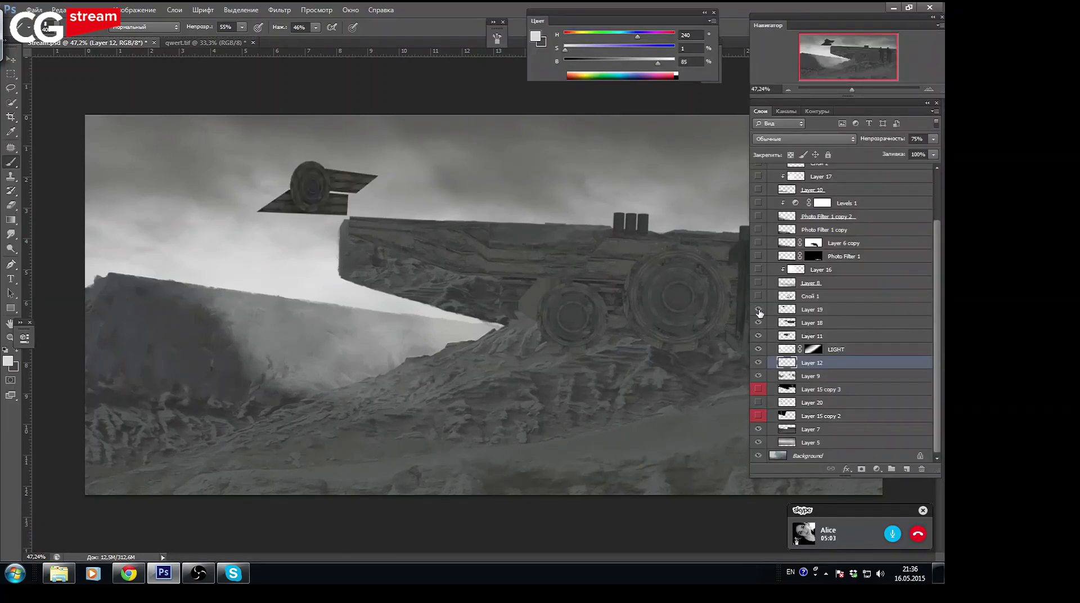
{"action": "left_click", "coordinate": [759, 309]}
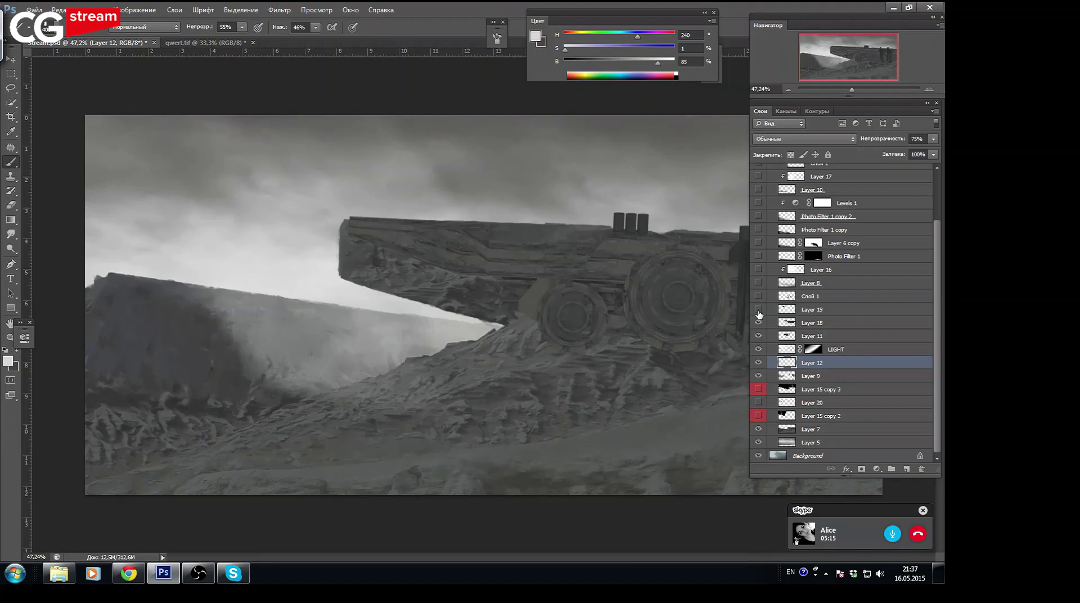
{"action": "left_click", "coordinate": [758, 310]}
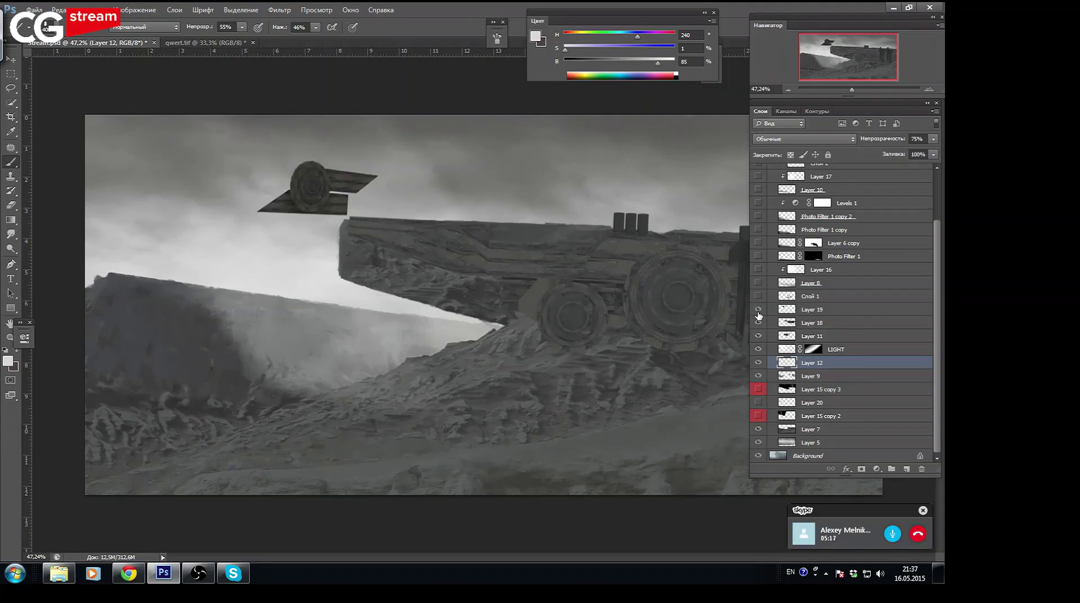
{"action": "left_click", "coordinate": [756, 304]}
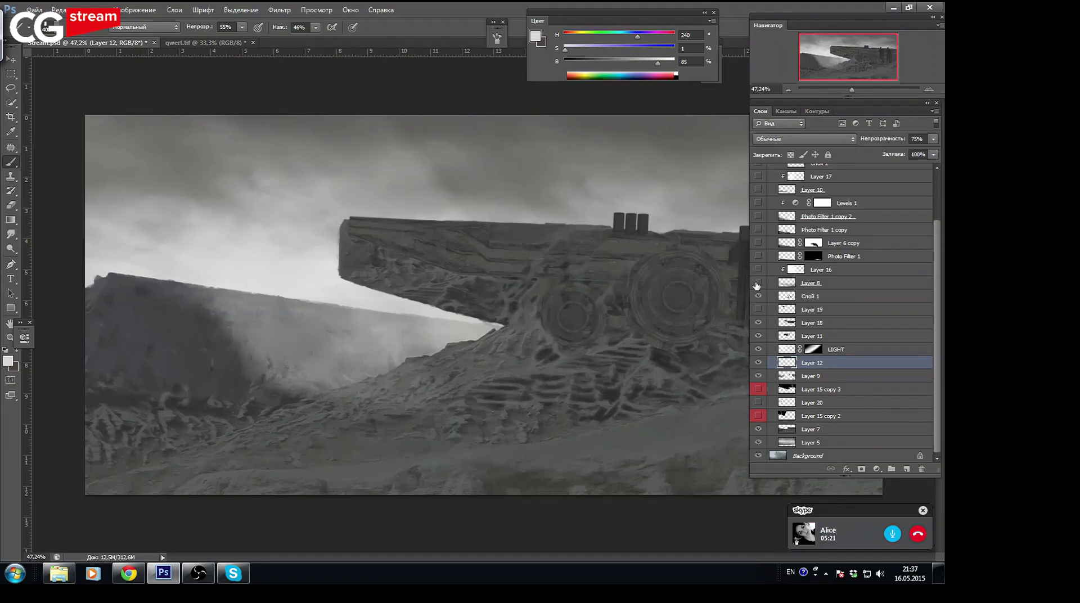
Show the Layer 8 fog and Слой 1 rock texture, zoomed in on the wheels
{"action": "left_click", "coordinate": [758, 283]}
{"action": "left_click", "coordinate": [759, 292]}
{"action": "left_click_drag", "start_coordinate": [853, 90], "coordinate": [856, 89]}
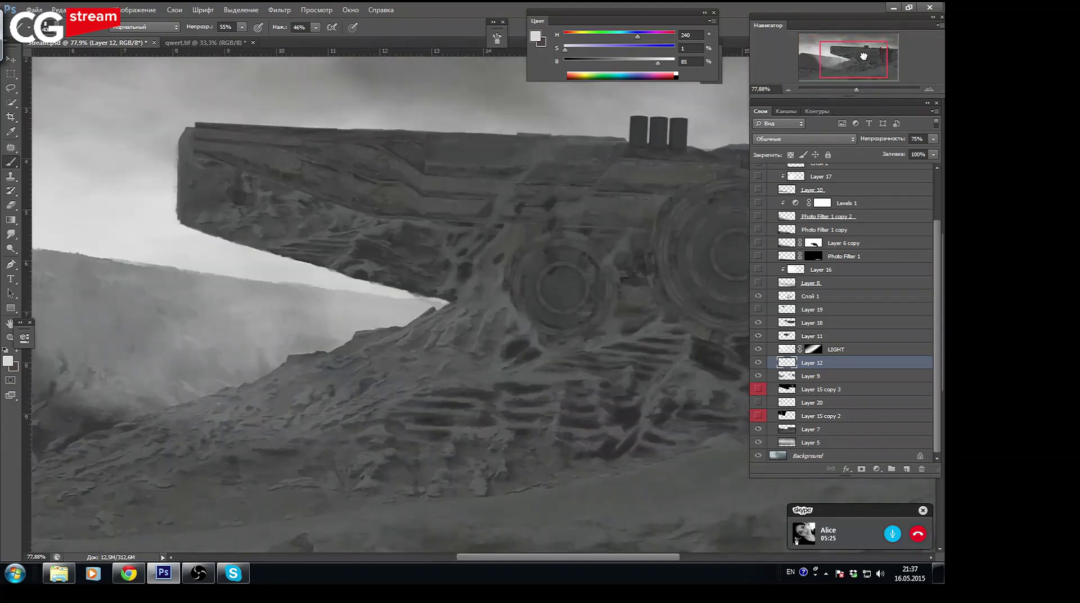
{"action": "left_click_drag", "start_coordinate": [541, 462], "coordinate": [335, 394]}
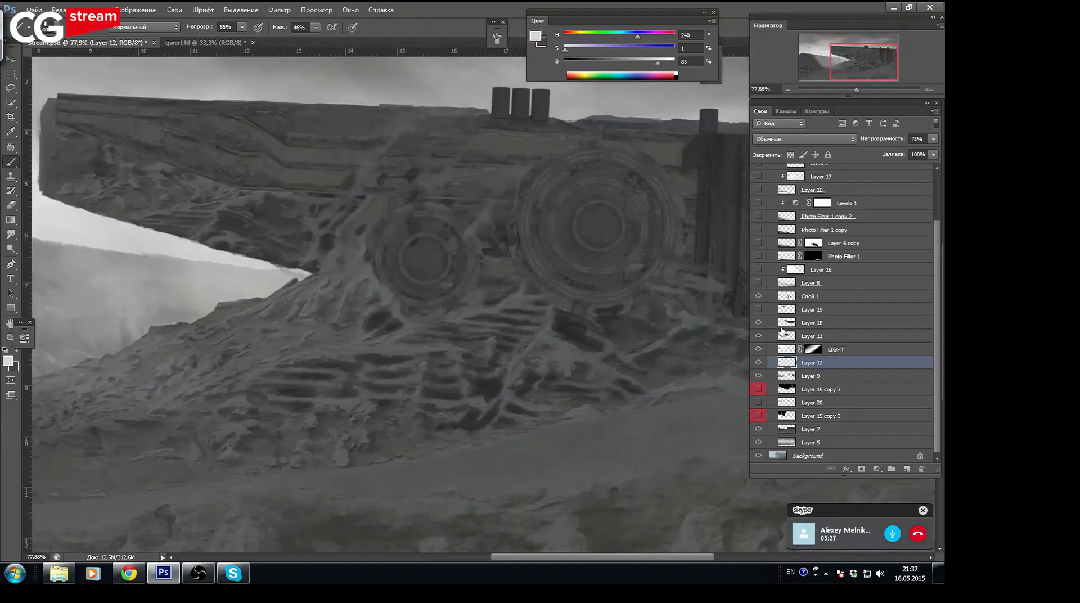
Compare Слой 1 and Layer 19 visibility, then turn the Layer 8 fog back on
{"action": "left_click", "coordinate": [758, 297]}
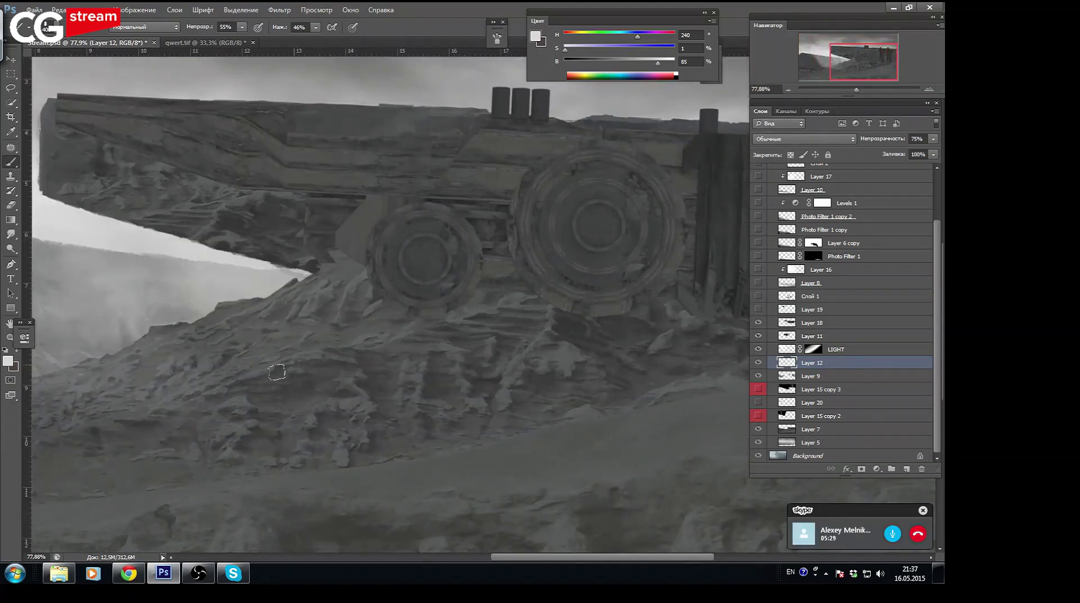
{"action": "left_click", "coordinate": [758, 314]}
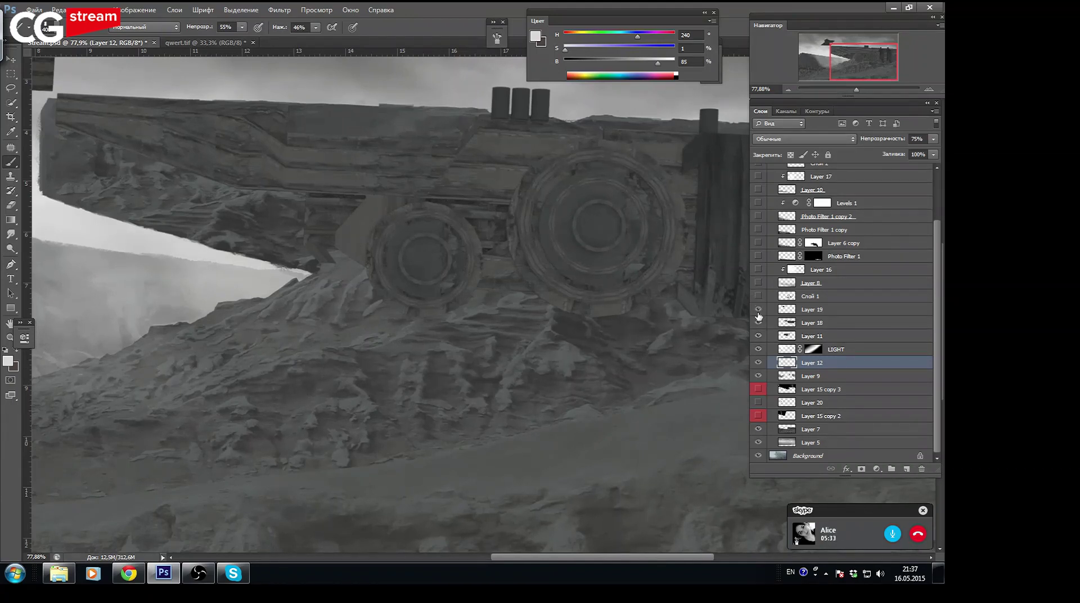
{"action": "left_click", "coordinate": [759, 315]}
{"action": "left_click", "coordinate": [759, 297]}
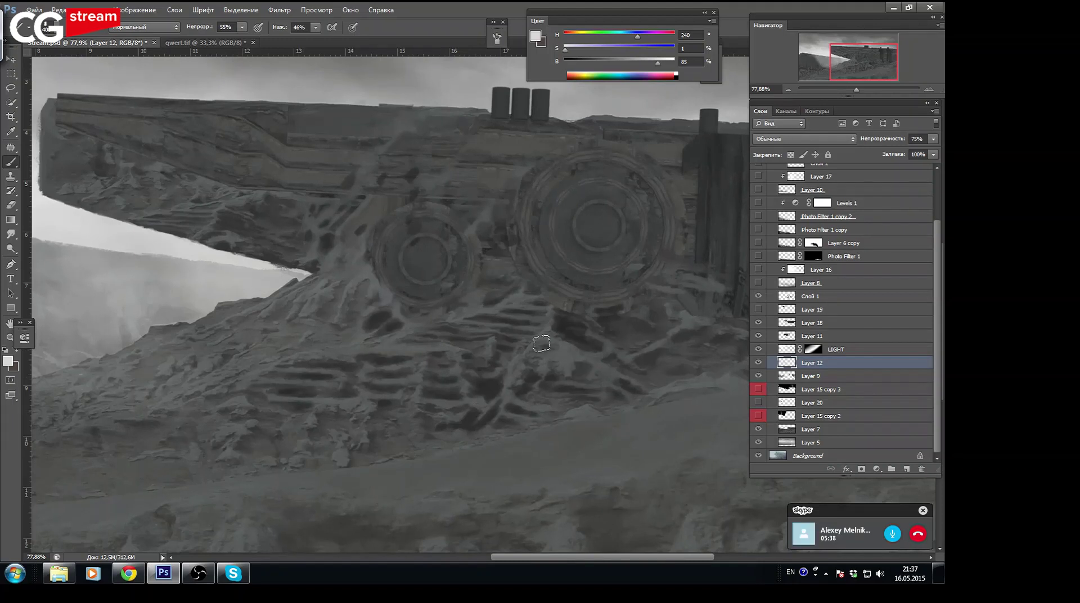
{"action": "left_click", "coordinate": [758, 283]}
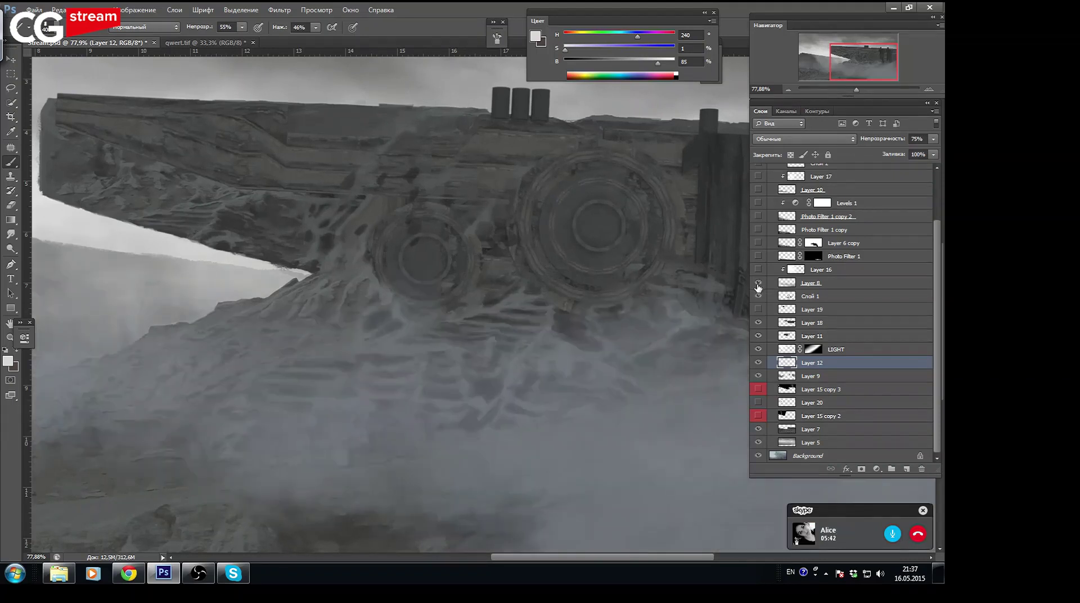
Compare Layer 16 fog, Layer 8 fog and the flying-ship layer by toggling them
{"action": "left_click_drag", "start_coordinate": [857, 90], "coordinate": [853, 90]}
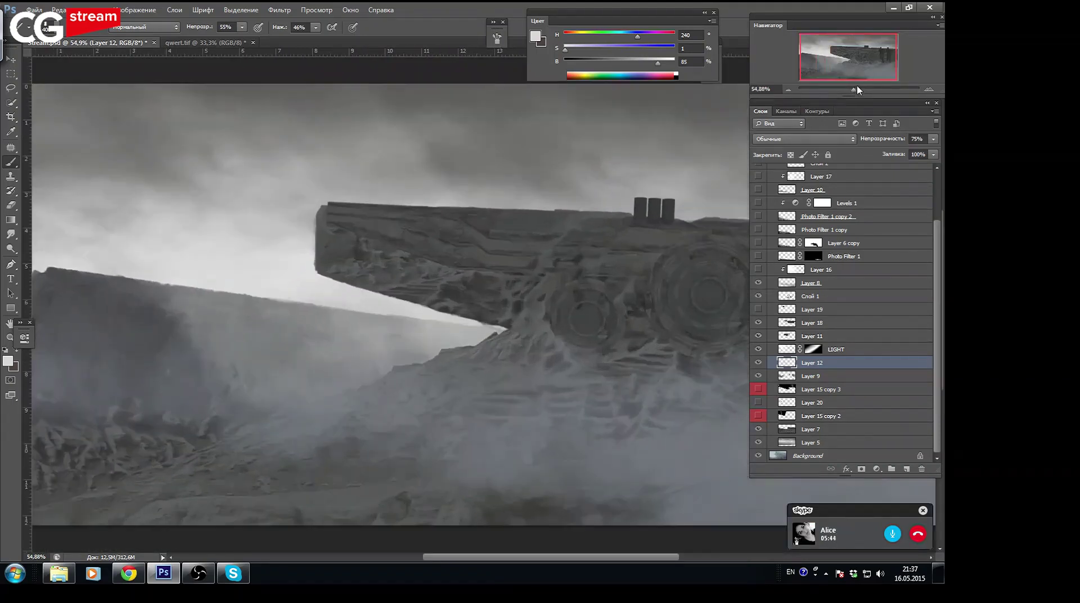
{"action": "left_click", "coordinate": [758, 270]}
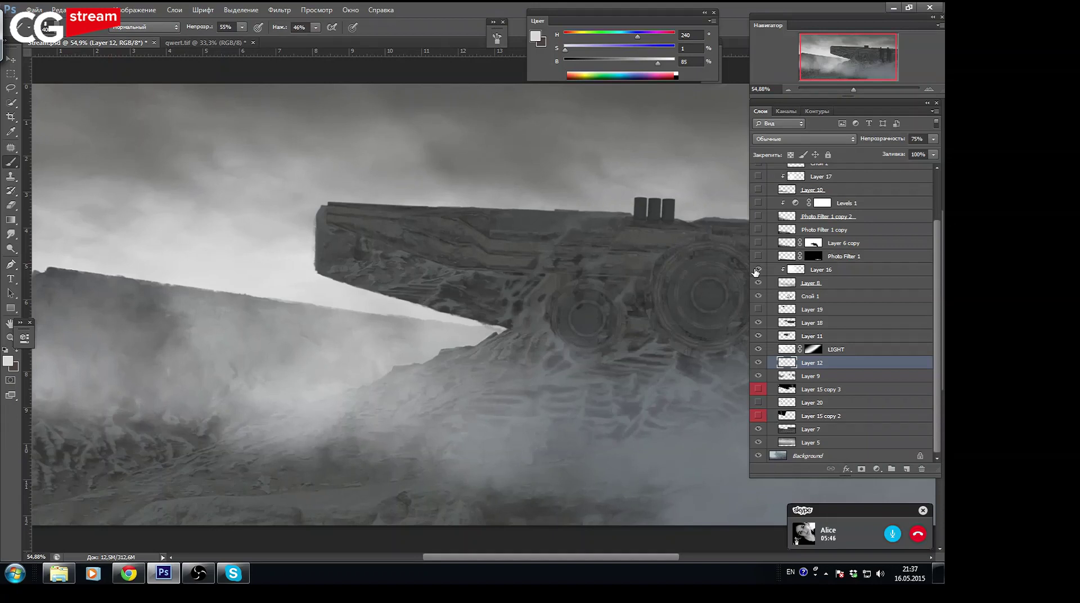
{"action": "left_click", "coordinate": [759, 279]}
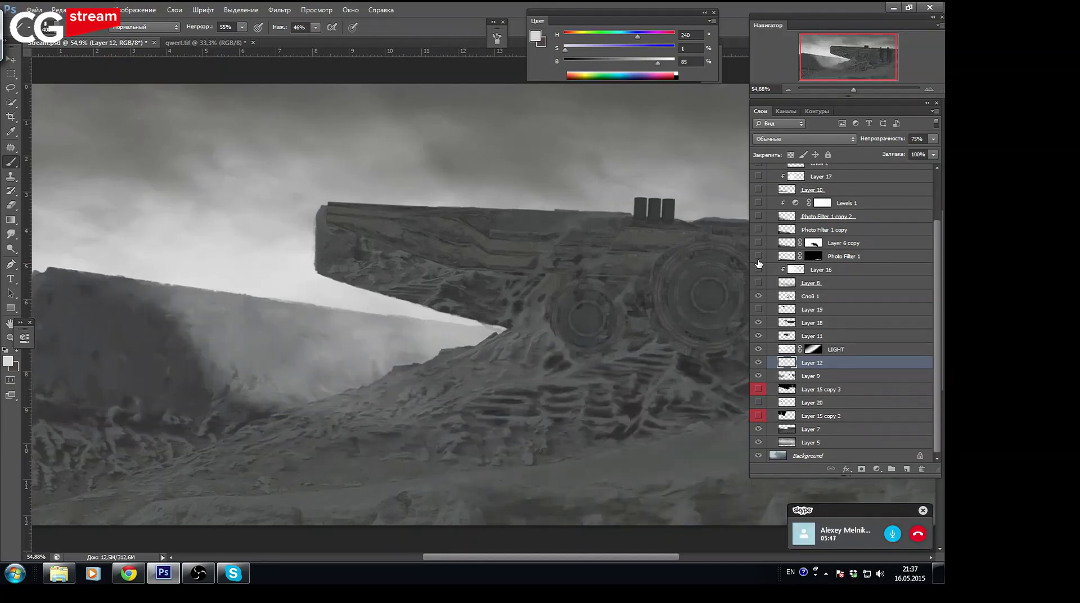
{"action": "left_click", "coordinate": [758, 309]}
{"action": "left_click", "coordinate": [758, 310]}
Turn on the Photo Filter copies, Photo Filter 1, Levels 1, and Layers 8 and 16
{"action": "left_click", "coordinate": [759, 229]}
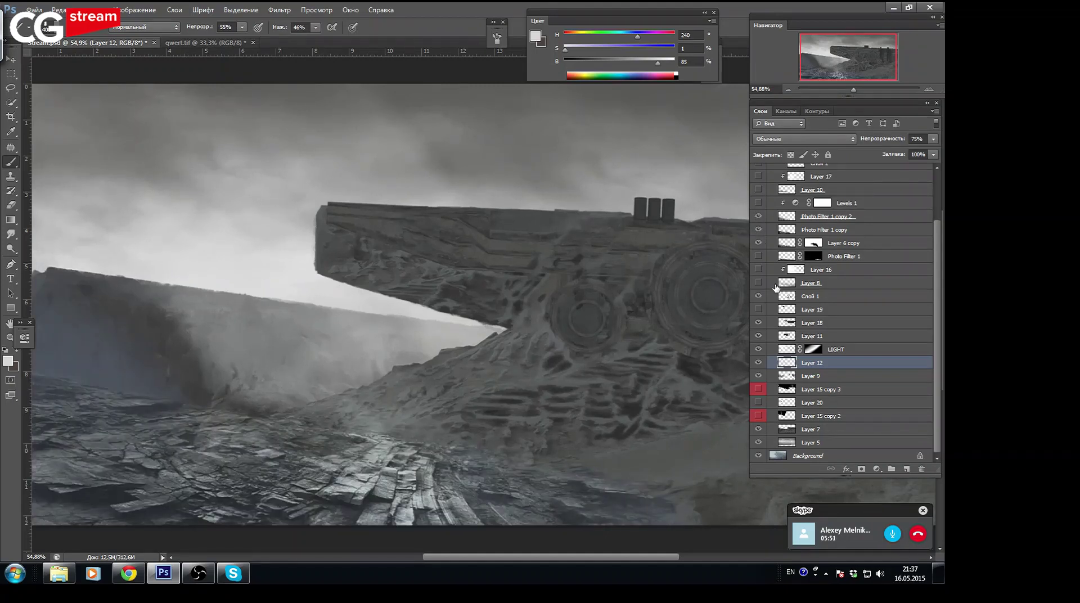
{"action": "left_click", "coordinate": [759, 256]}
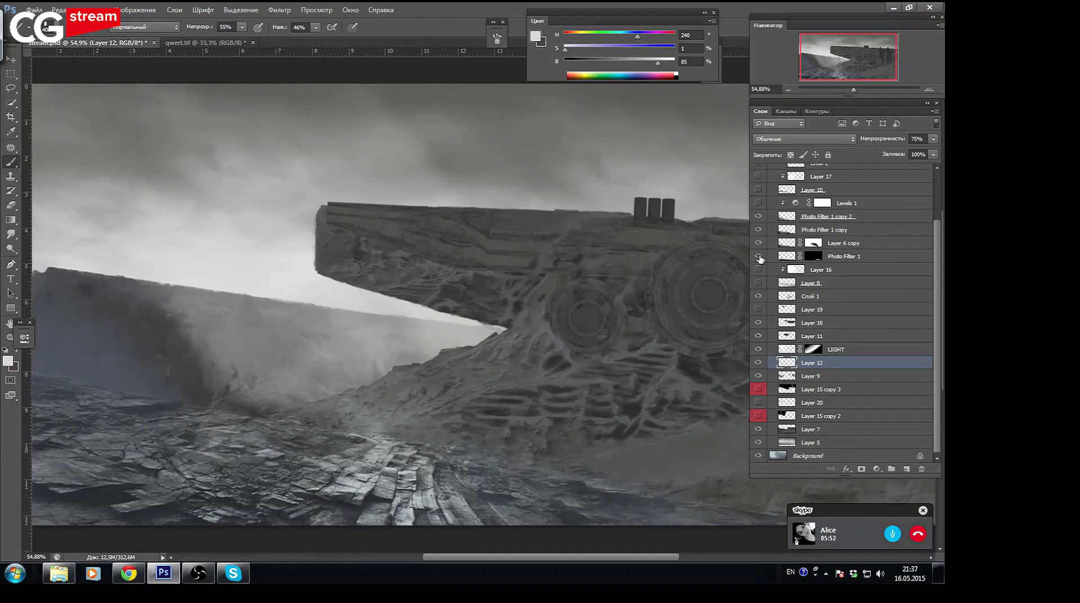
{"action": "left_click", "coordinate": [758, 205]}
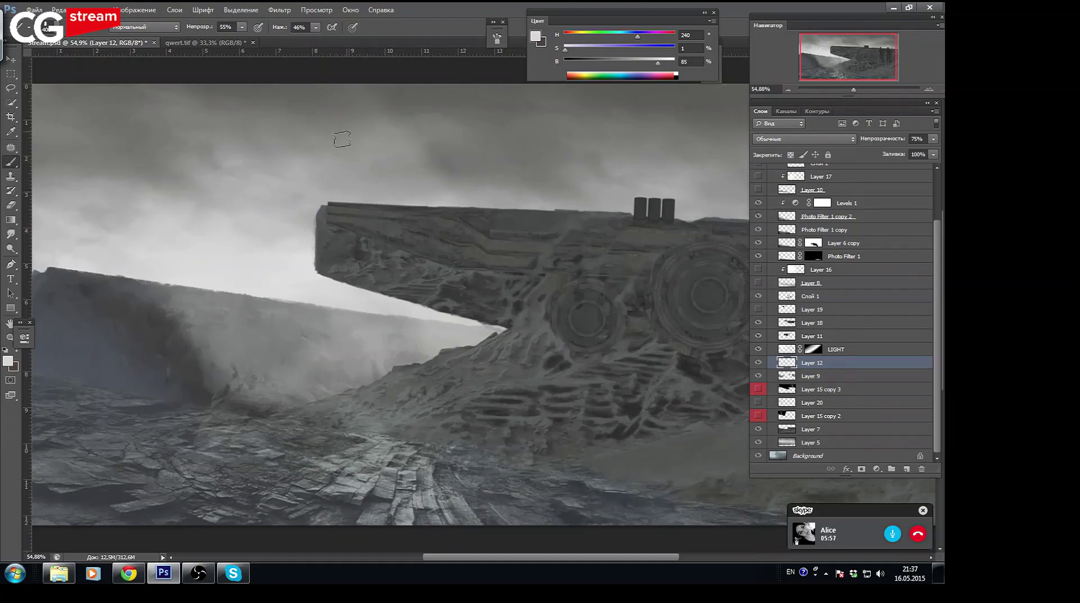
{"action": "left_click", "coordinate": [758, 283]}
{"action": "left_click", "coordinate": [758, 270]}
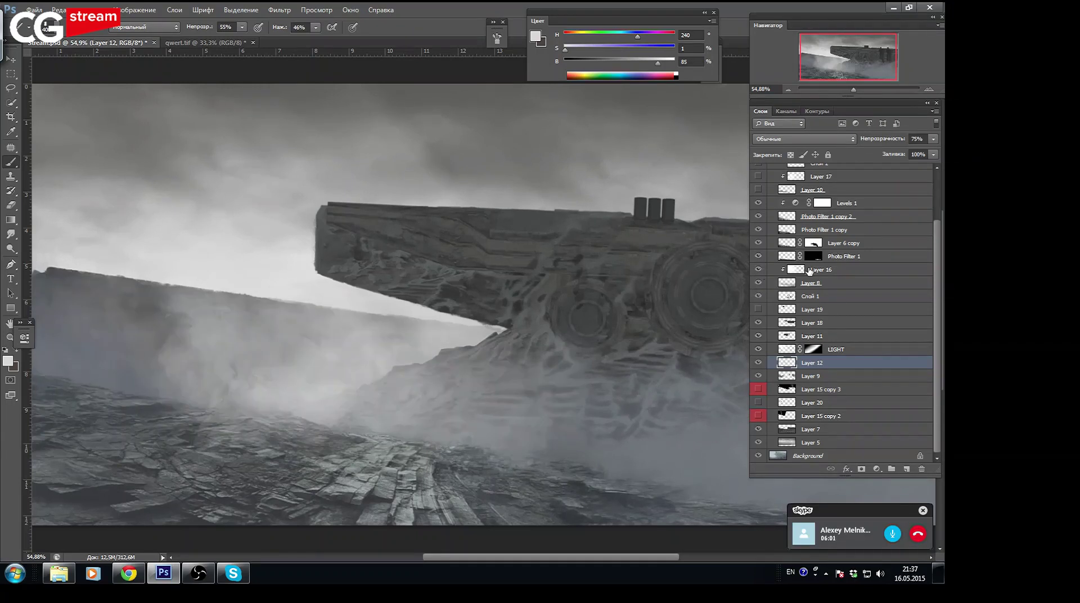
Show Layers 10 and 17, select Слой 2, and zoom in close on the vehicle
{"action": "scroll", "coordinate": [781, 231], "scroll_direction": "up", "scroll_amount": 2}
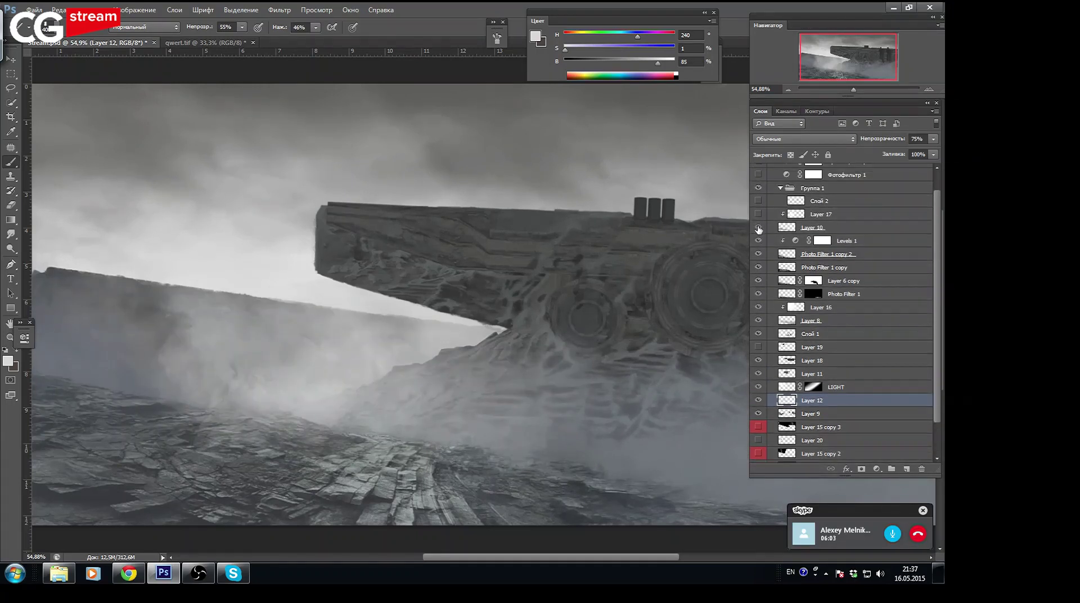
{"action": "left_click", "coordinate": [759, 228]}
{"action": "left_click", "coordinate": [759, 214]}
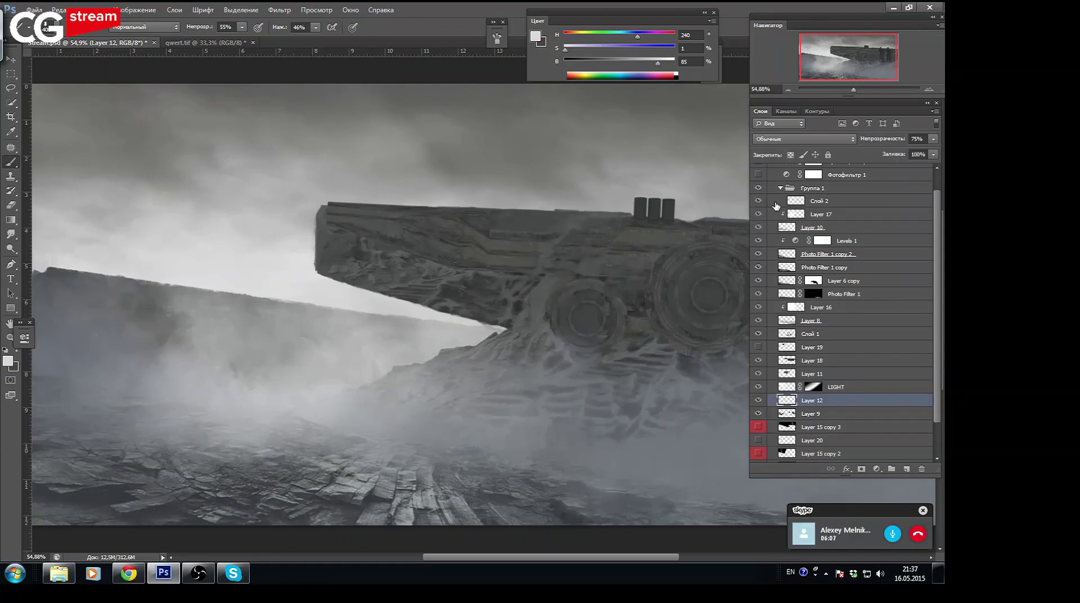
{"action": "left_click", "coordinate": [831, 204]}
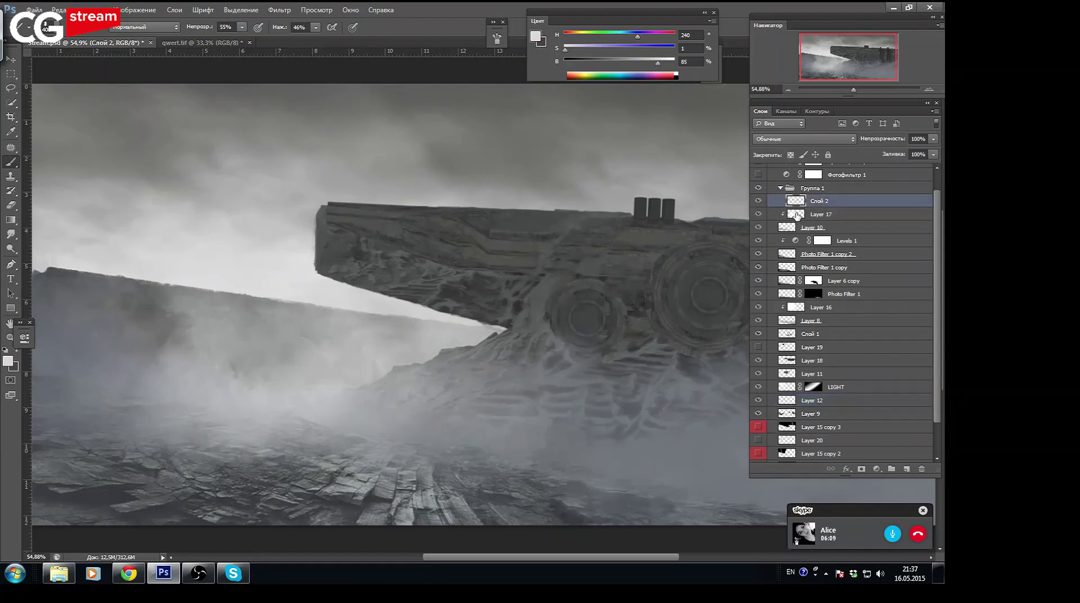
{"action": "scroll", "coordinate": [938, 215], "scroll_direction": "up", "scroll_amount": 1}
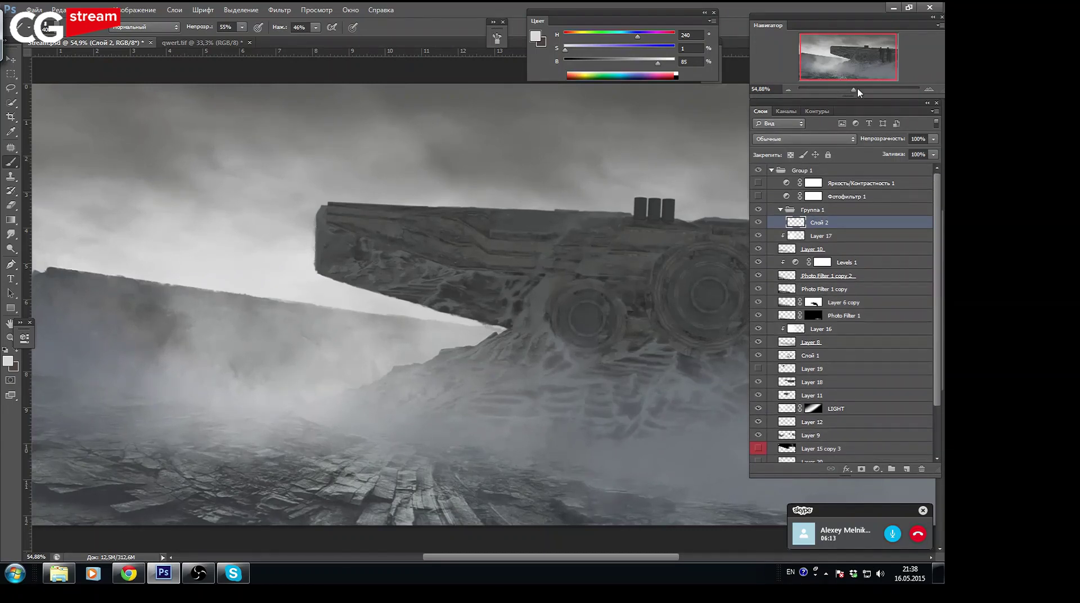
{"action": "mouse_move", "coordinate": [864, 90]}
{"action": "left_mouse_down"}
{"action": "mouse_move", "coordinate": [898, 93]}
{"action": "mouse_move", "coordinate": [874, 90]}
{"action": "mouse_move", "coordinate": [858, 58]}
{"action": "left_mouse_up"}
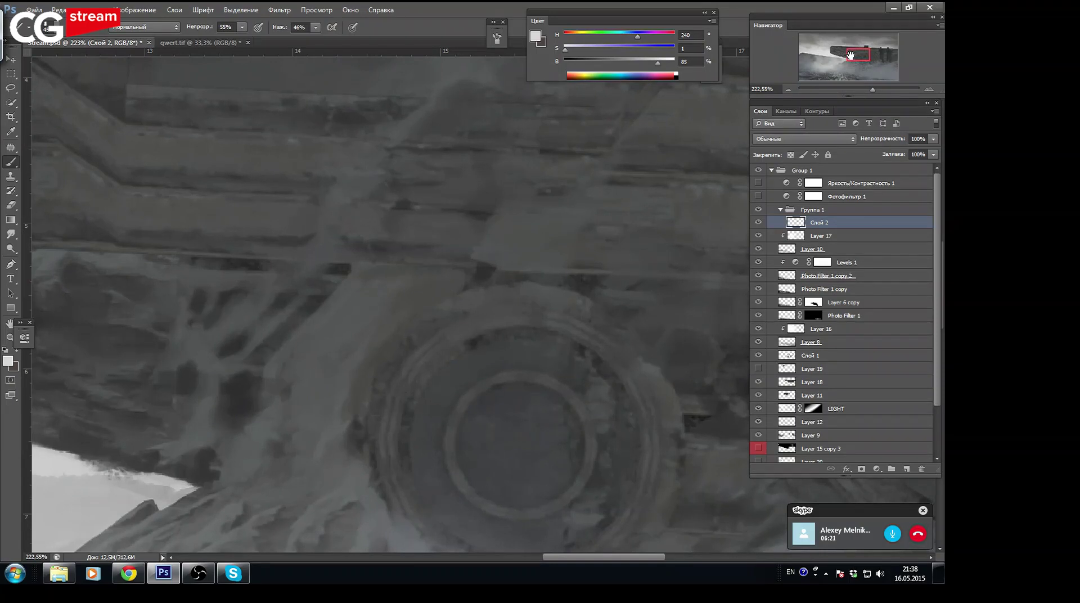
Sample hull greys above the front wheel and set brush opacity to 100%
{"action": "left_click_drag", "start_coordinate": [850, 54], "coordinate": [846, 53]}
{"action": "left_click", "coordinate": [263, 318], "text": "alt"}
{"action": "left_click_drag", "start_coordinate": [263, 318], "coordinate": [248, 331]}
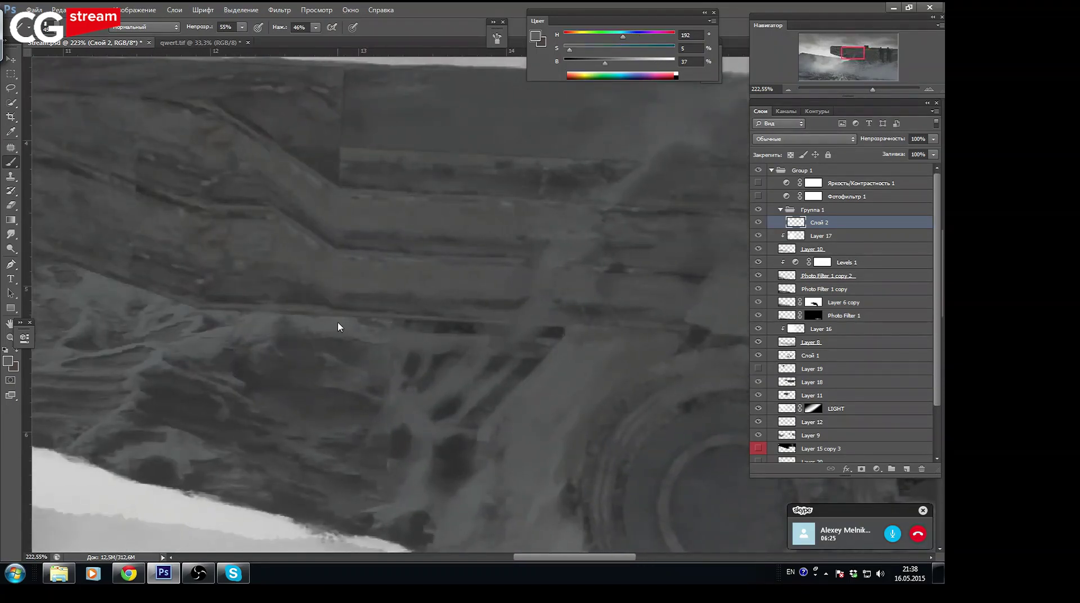
{"action": "left_click", "coordinate": [242, 27]}
{"action": "left_click_drag", "start_coordinate": [245, 39], "coordinate": [302, 44]}
{"action": "left_click", "coordinate": [316, 27]}
Sample darker hull greys and dab dark paint onto the hull plating
{"action": "left_click", "coordinate": [210, 347], "text": "alt"}
{"action": "left_click", "coordinate": [397, 352], "text": "alt"}
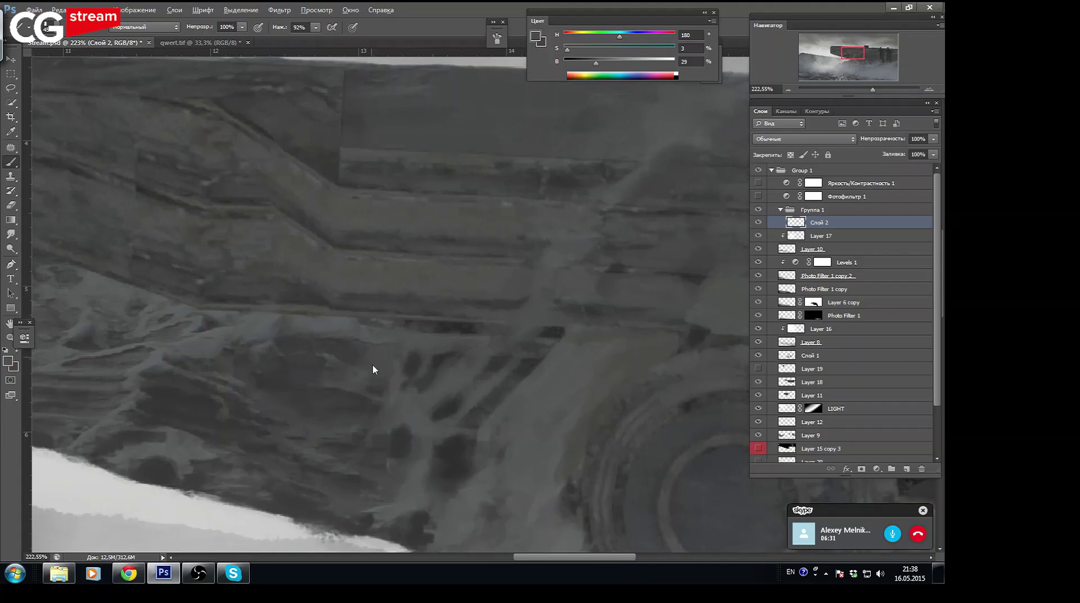
{"action": "left_click", "coordinate": [364, 328], "text": "alt"}
{"action": "left_click", "coordinate": [416, 407], "text": "alt"}
{"action": "left_click", "coordinate": [342, 348], "text": "alt"}
{"action": "left_click", "coordinate": [439, 361], "text": "alt"}
{"action": "left_click", "coordinate": [378, 381]}
{"action": "left_click", "coordinate": [347, 355]}
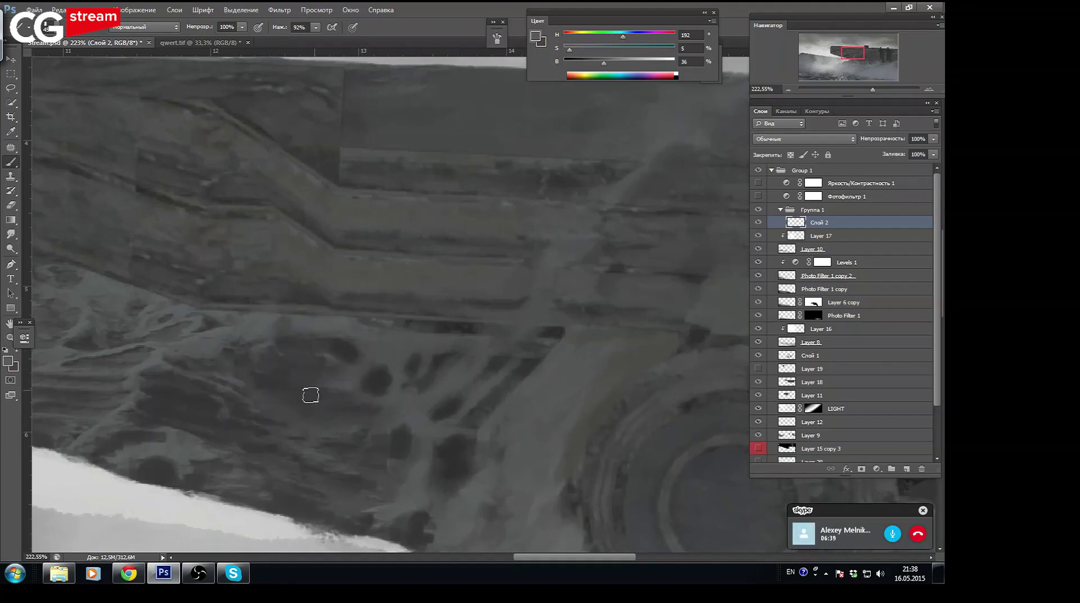
Resample hull greys and paint a faint light stroke along the hull
{"action": "left_click", "coordinate": [374, 378], "text": "alt"}
{"action": "left_click", "coordinate": [402, 411], "text": "alt"}
{"action": "left_click", "coordinate": [337, 330], "text": "alt"}
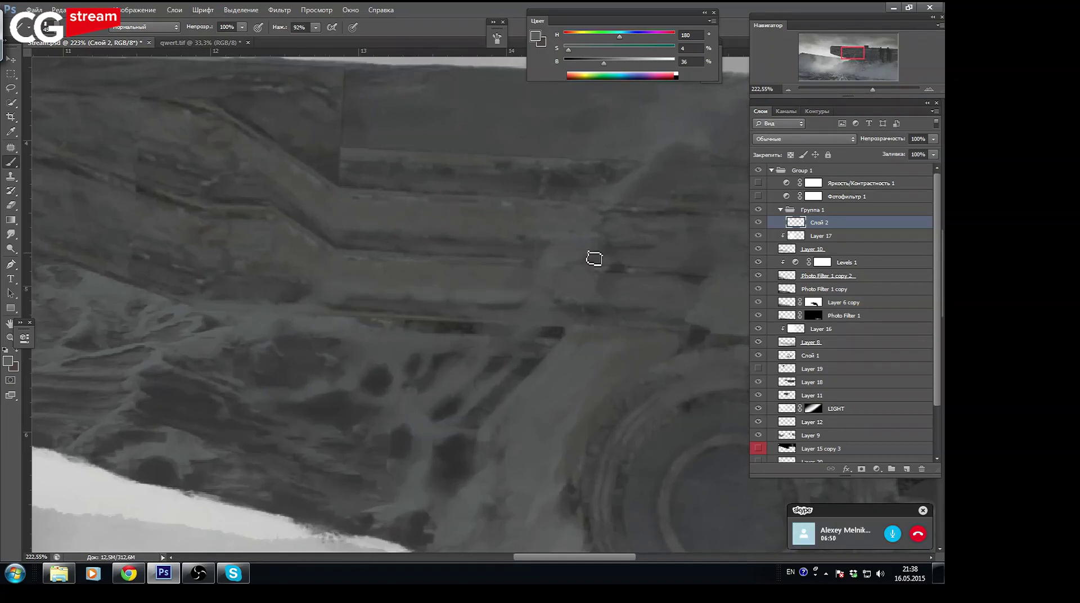
{"action": "left_click", "coordinate": [543, 382], "text": "alt"}
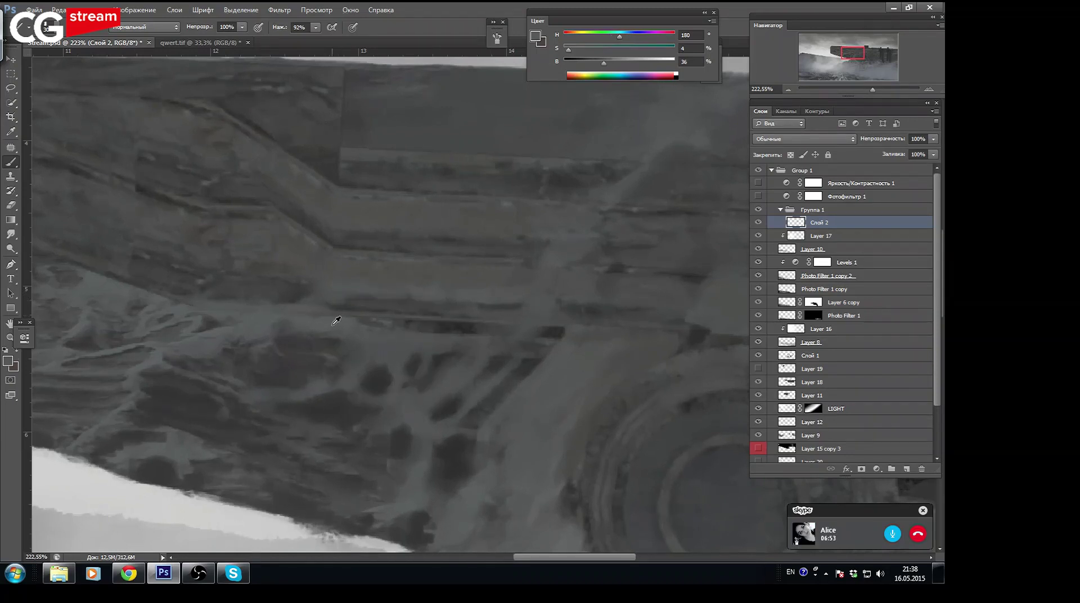
{"action": "left_click", "coordinate": [493, 325], "text": "alt"}
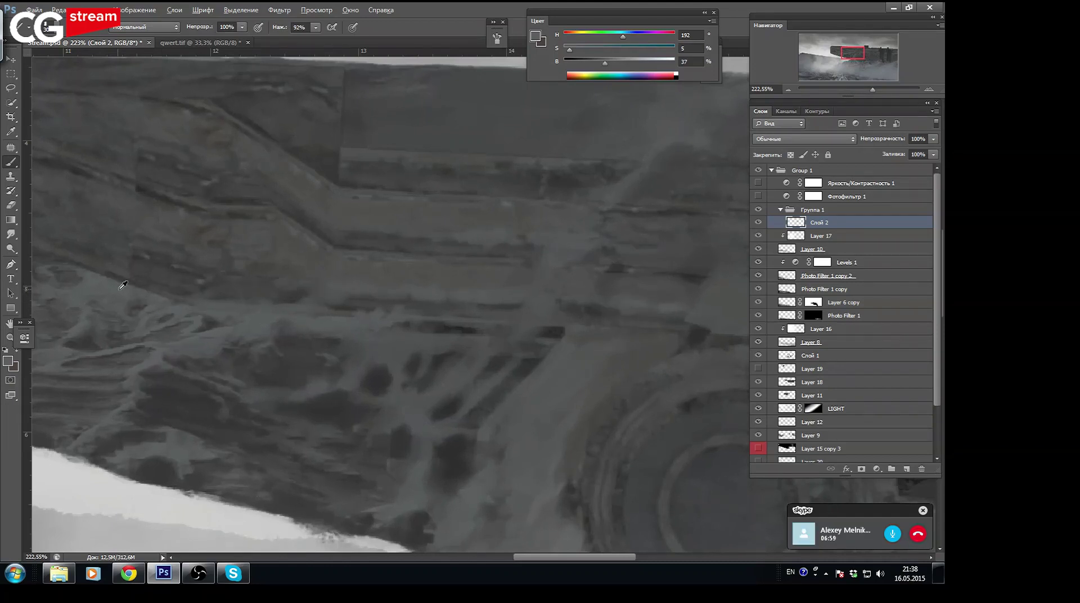
{"action": "left_click_drag", "start_coordinate": [123, 288], "coordinate": [241, 303]}
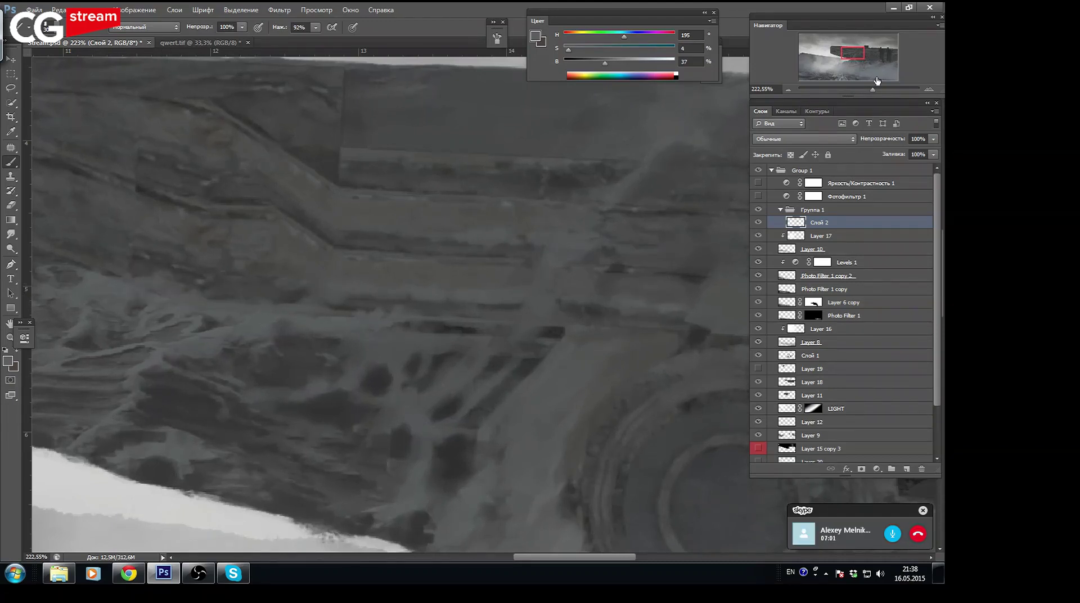
{"action": "left_click_drag", "start_coordinate": [873, 88], "coordinate": [857, 89]}
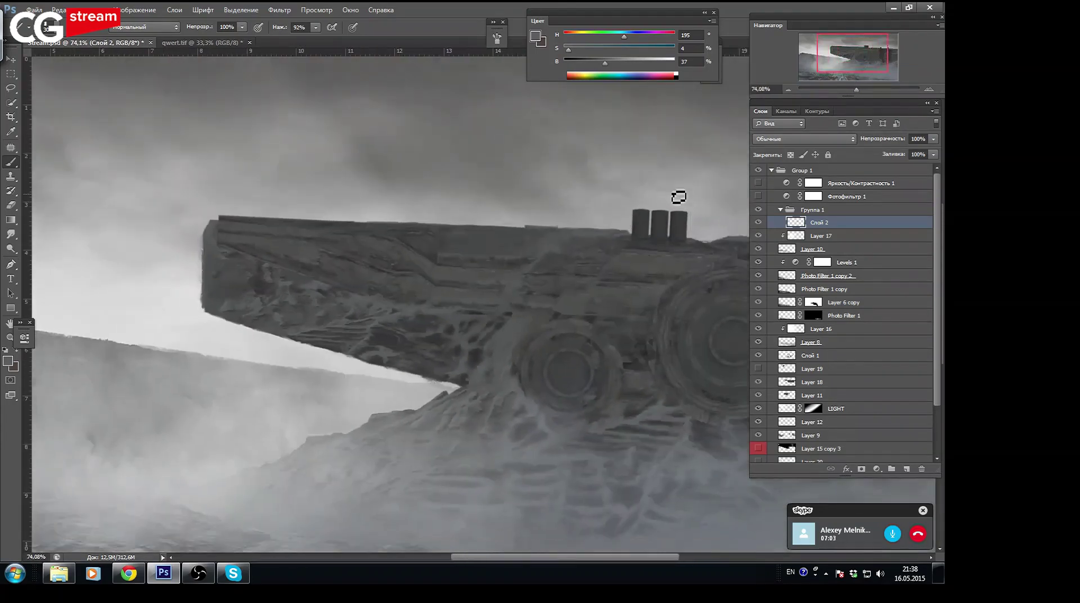
Paint dark smoke above the vehicle's top-left roof corner
{"action": "left_click", "coordinate": [865, 89]}
{"action": "left_click_drag", "start_coordinate": [839, 54], "coordinate": [830, 42]}
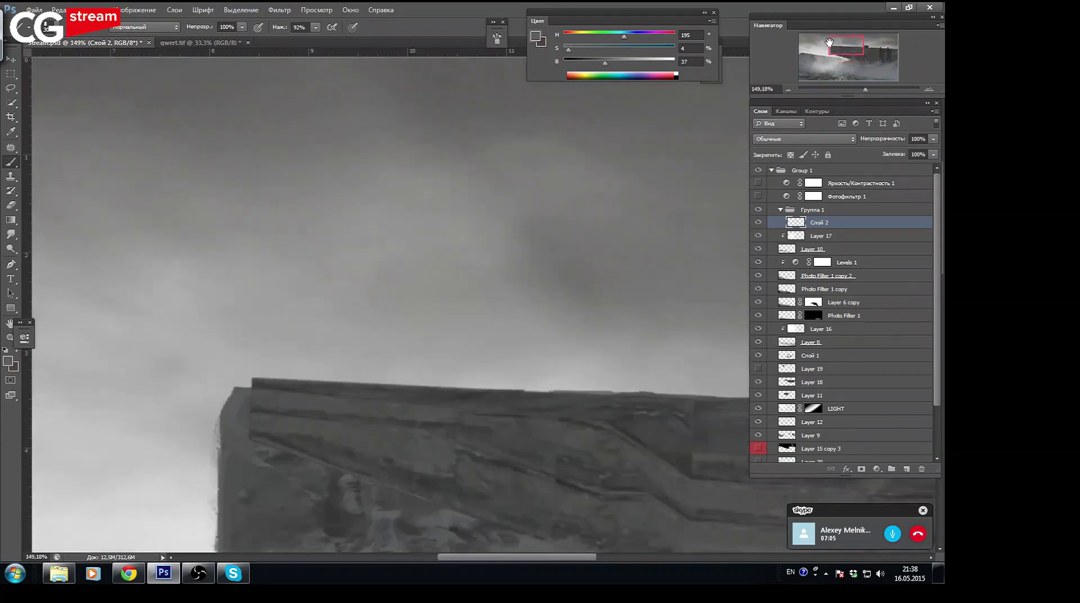
{"action": "left_click", "coordinate": [344, 499], "text": "alt"}
{"action": "mouse_move", "coordinate": [249, 361]}
{"action": "left_mouse_down"}
{"action": "mouse_move", "coordinate": [248, 376]}
{"action": "mouse_move", "coordinate": [254, 350]}
{"action": "mouse_move", "coordinate": [248, 388]}
{"action": "left_mouse_up"}
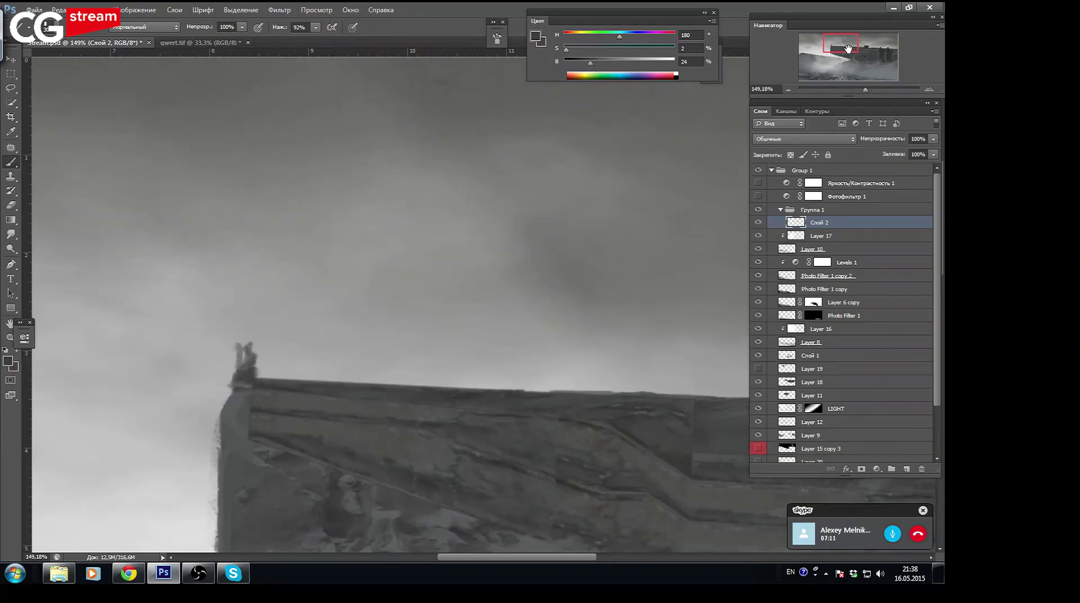
Draw a temporary pointing arrow beside the roof corner, then erase it
{"action": "left_click_drag", "start_coordinate": [848, 49], "coordinate": [847, 49]}
{"action": "left_click_drag", "start_coordinate": [254, 361], "coordinate": [196, 458]}
{"action": "left_click_drag", "start_coordinate": [192, 415], "coordinate": [220, 429]}
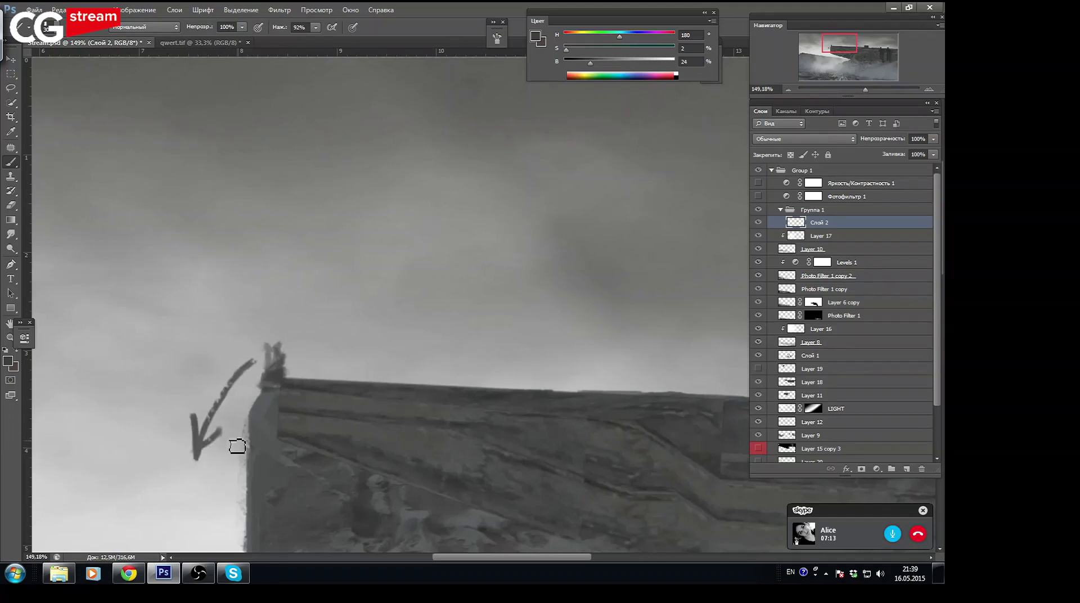
{"action": "key", "text": "e"}
{"action": "mouse_move", "coordinate": [279, 352]}
{"action": "left_mouse_down"}
{"action": "mouse_move", "coordinate": [217, 408]}
{"action": "mouse_move", "coordinate": [194, 456]}
{"action": "left_mouse_up"}
{"action": "key", "text": "b"}
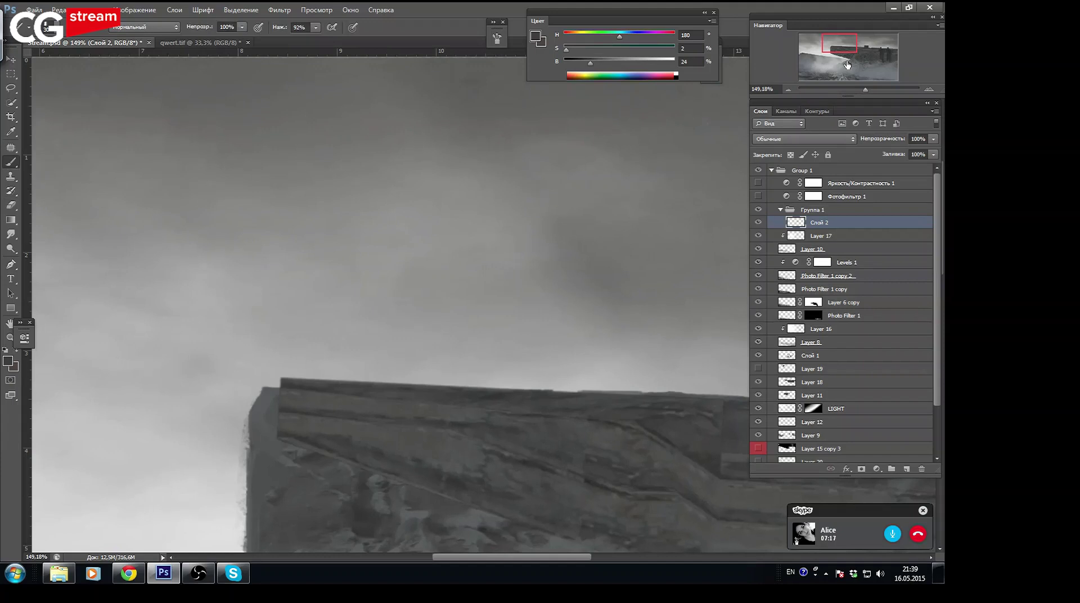
Sample greys from the building's left-corner wall, then pan to the tanks and wheel
{"action": "left_click_drag", "start_coordinate": [865, 89], "coordinate": [872, 90]}
{"action": "left_click_drag", "start_coordinate": [847, 43], "coordinate": [848, 47]}
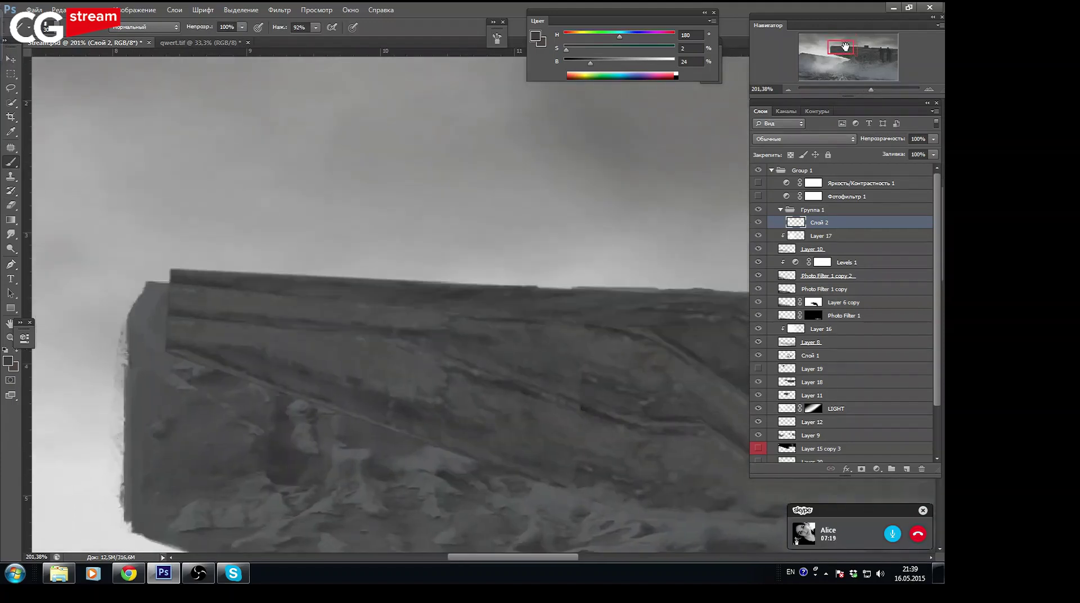
{"action": "left_click", "coordinate": [198, 361], "text": "alt"}
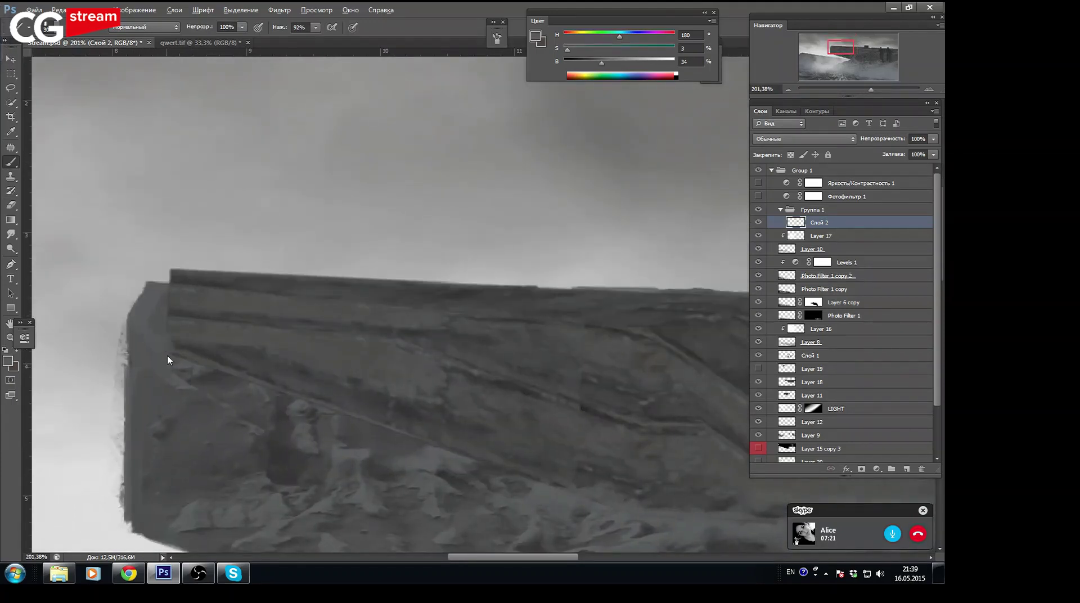
{"action": "left_click", "coordinate": [171, 311], "text": "alt"}
{"action": "left_click", "coordinate": [155, 323], "text": "alt"}
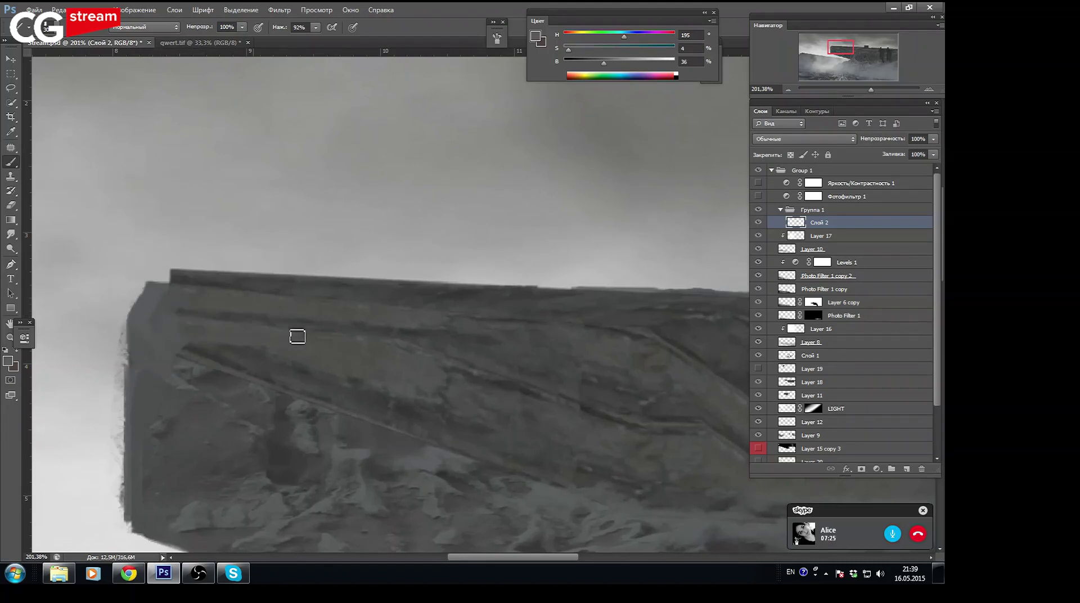
{"action": "left_click", "coordinate": [211, 374], "text": "alt"}
{"action": "left_click", "coordinate": [284, 458], "text": "alt"}
{"action": "left_click_drag", "start_coordinate": [847, 49], "coordinate": [893, 55]}
Sample greys from the tanks area and the wooden post
{"action": "left_click", "coordinate": [450, 154], "text": "alt"}
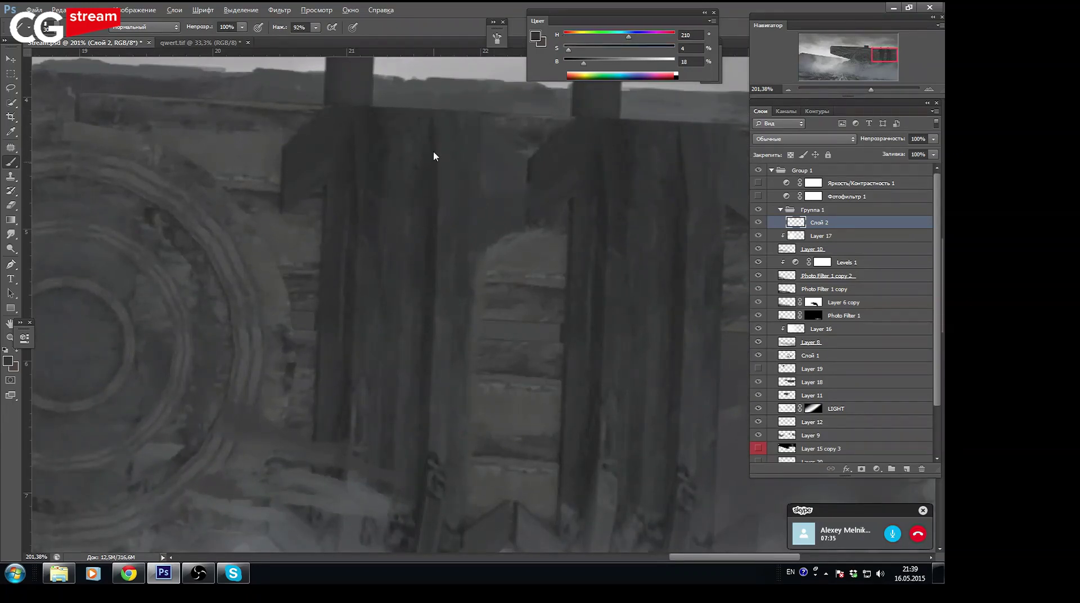
{"action": "left_click", "coordinate": [448, 215], "text": "alt"}
{"action": "left_click", "coordinate": [454, 350], "text": "alt"}
{"action": "left_click", "coordinate": [438, 437], "text": "alt"}
{"action": "left_click", "coordinate": [340, 431], "text": "alt"}
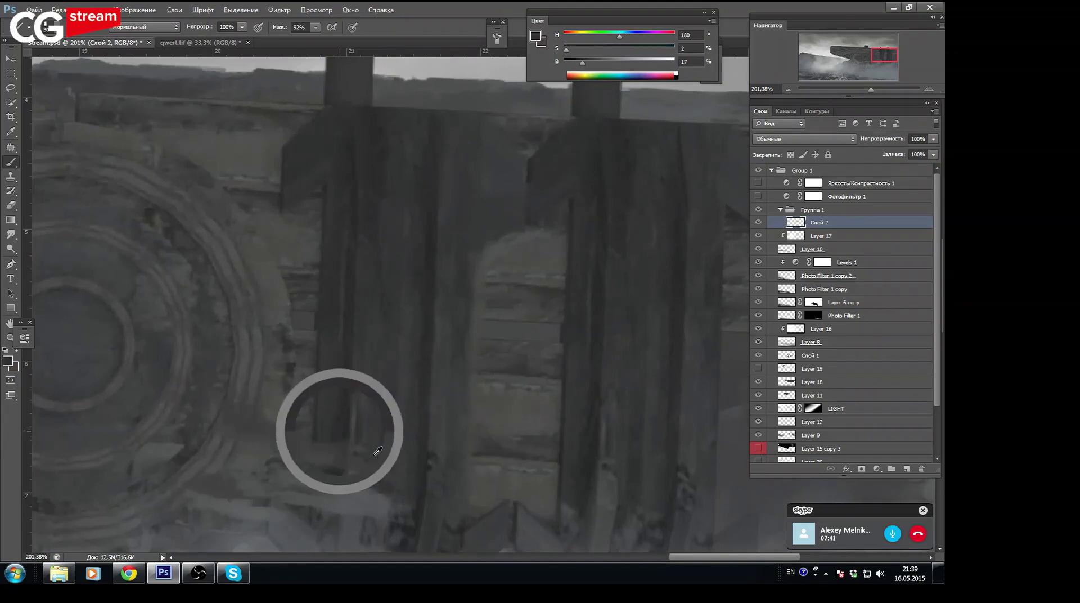
{"action": "left_click", "coordinate": [341, 426], "text": "alt"}
{"action": "left_click", "coordinate": [332, 445], "text": "alt"}
{"action": "left_click", "coordinate": [353, 471], "text": "alt"}
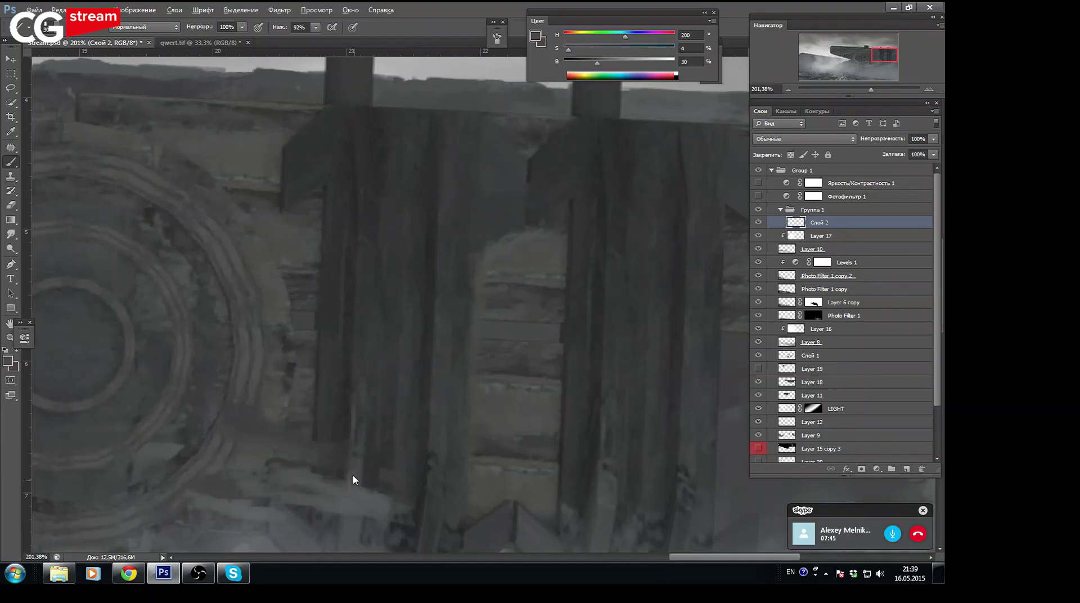
Brush a dark vertical stroke on the left plank, then view the wheel's circular hatch
{"action": "left_click_drag", "start_coordinate": [381, 207], "coordinate": [371, 251]}
{"action": "left_click", "coordinate": [391, 283], "text": "alt"}
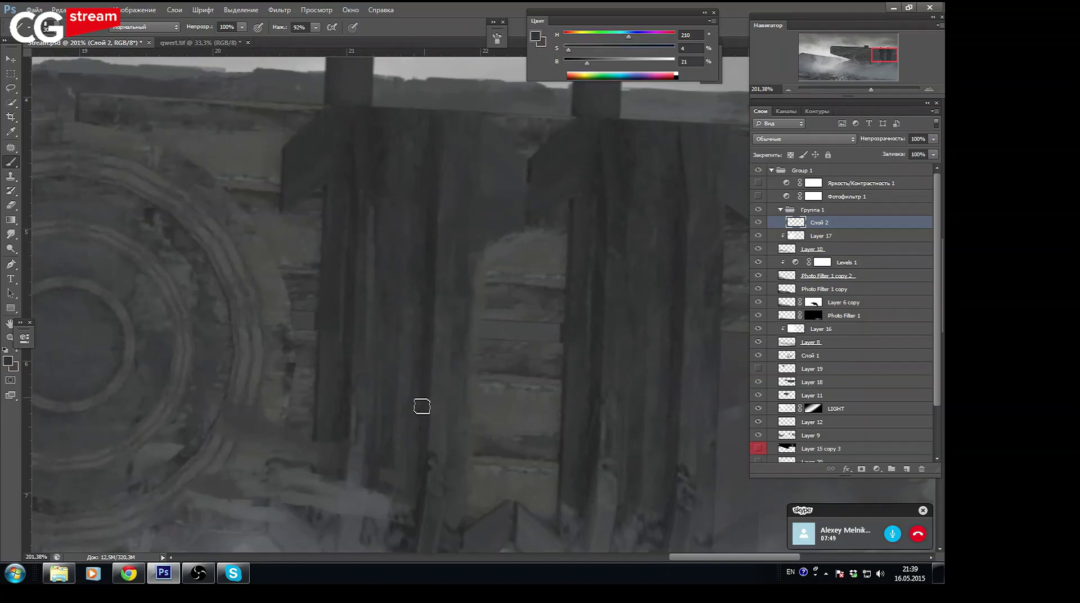
{"action": "mouse_move", "coordinate": [871, 90]}
{"action": "left_mouse_down"}
{"action": "mouse_move", "coordinate": [854, 87]}
{"action": "mouse_move", "coordinate": [875, 89]}
{"action": "left_mouse_up"}
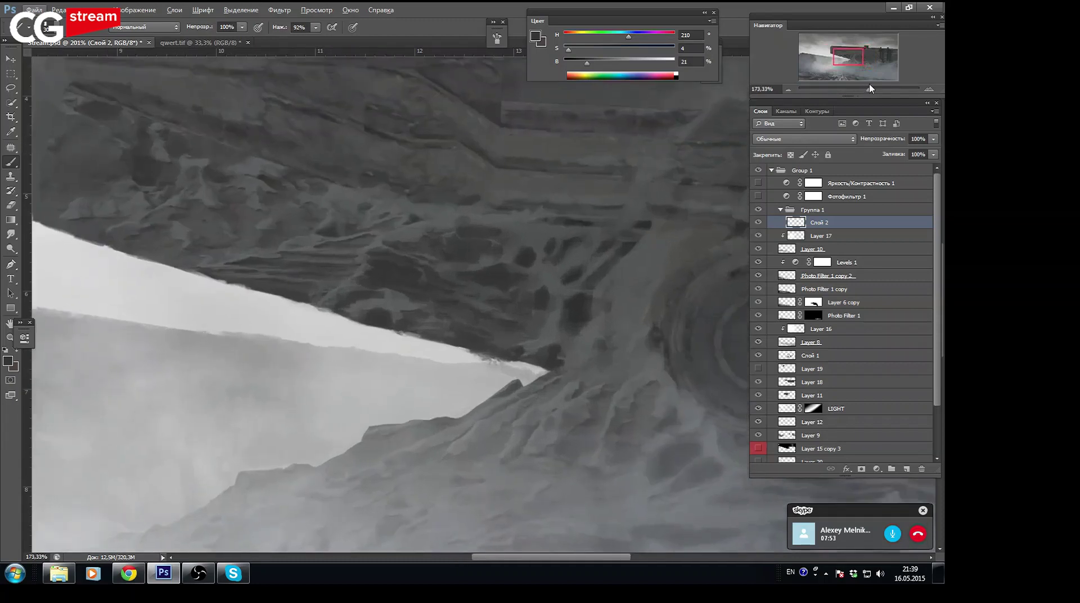
{"action": "left_click_drag", "start_coordinate": [856, 52], "coordinate": [885, 50]}
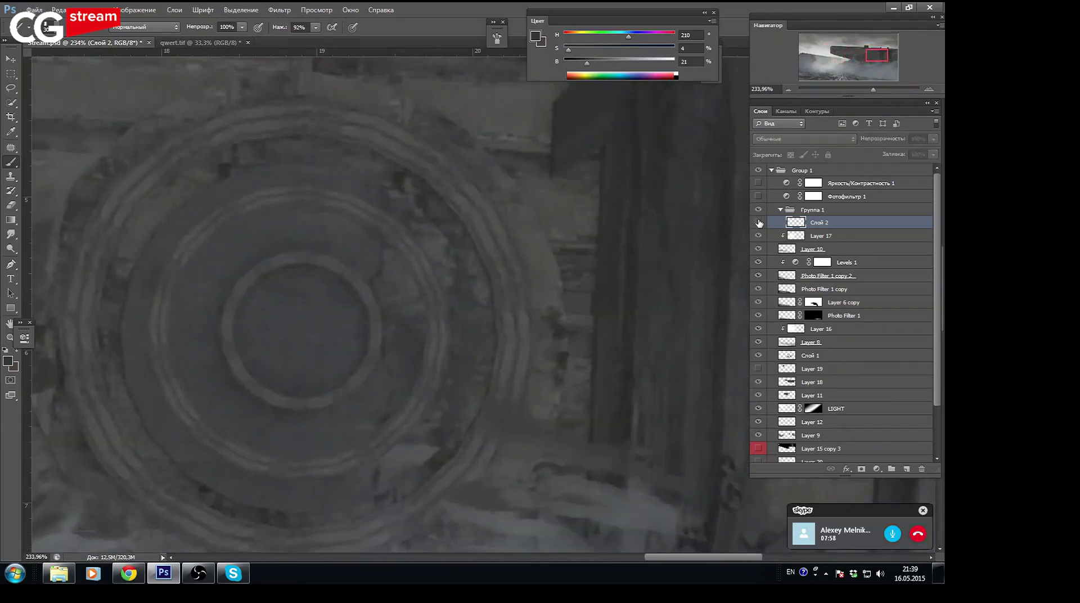
Darken the paint colour and fill the hatch's inner ring with a dark hole
{"action": "left_click", "coordinate": [311, 331], "text": "alt"}
{"action": "left_click_drag", "start_coordinate": [593, 63], "coordinate": [581, 63]}
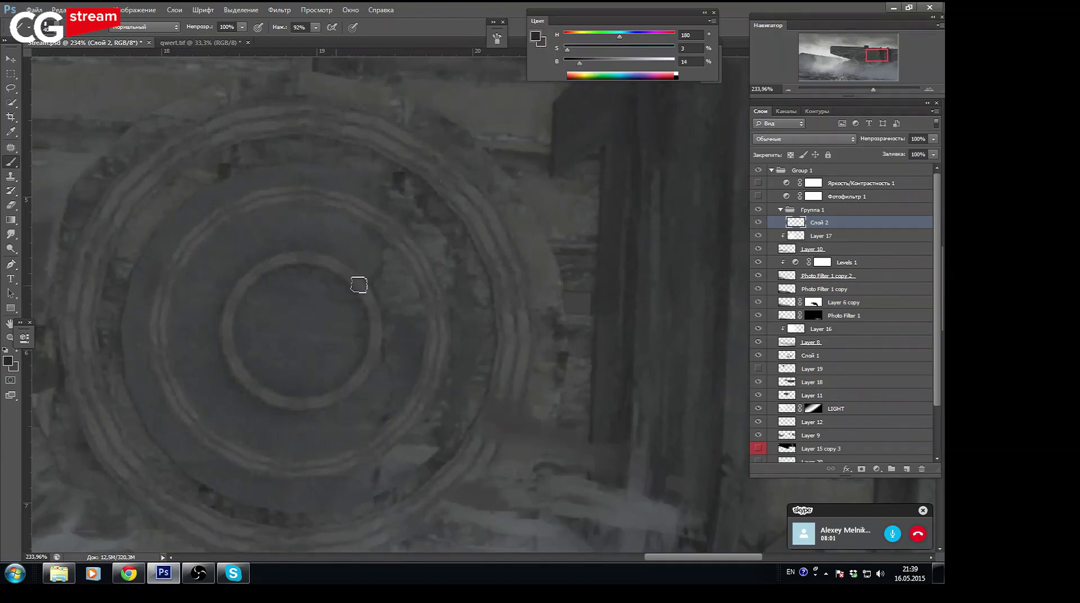
{"action": "mouse_move", "coordinate": [284, 349]}
{"action": "left_mouse_down"}
{"action": "mouse_move", "coordinate": [286, 319]}
{"action": "mouse_move", "coordinate": [236, 324]}
{"action": "mouse_move", "coordinate": [319, 282]}
{"action": "mouse_move", "coordinate": [342, 308]}
{"action": "mouse_move", "coordinate": [332, 340]}
{"action": "mouse_move", "coordinate": [253, 350]}
{"action": "mouse_move", "coordinate": [252, 372]}
{"action": "left_mouse_up"}
{"action": "mouse_move", "coordinate": [275, 389]}
{"action": "left_mouse_down"}
{"action": "mouse_move", "coordinate": [321, 381]}
{"action": "mouse_move", "coordinate": [299, 371]}
{"action": "mouse_move", "coordinate": [285, 299]}
{"action": "left_mouse_up"}
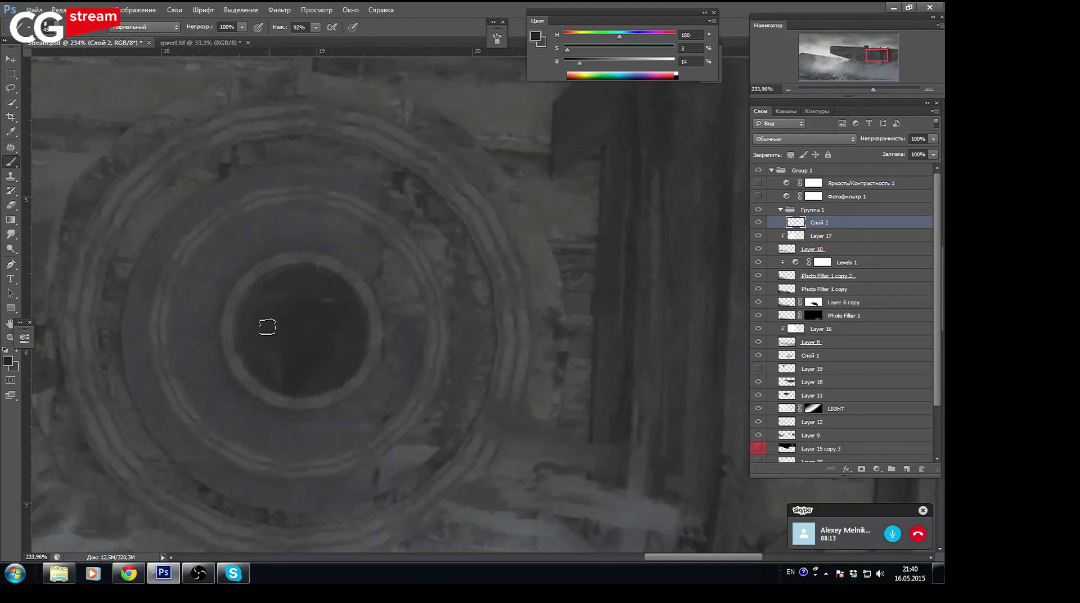
{"action": "left_click_drag", "start_coordinate": [255, 355], "coordinate": [259, 374]}
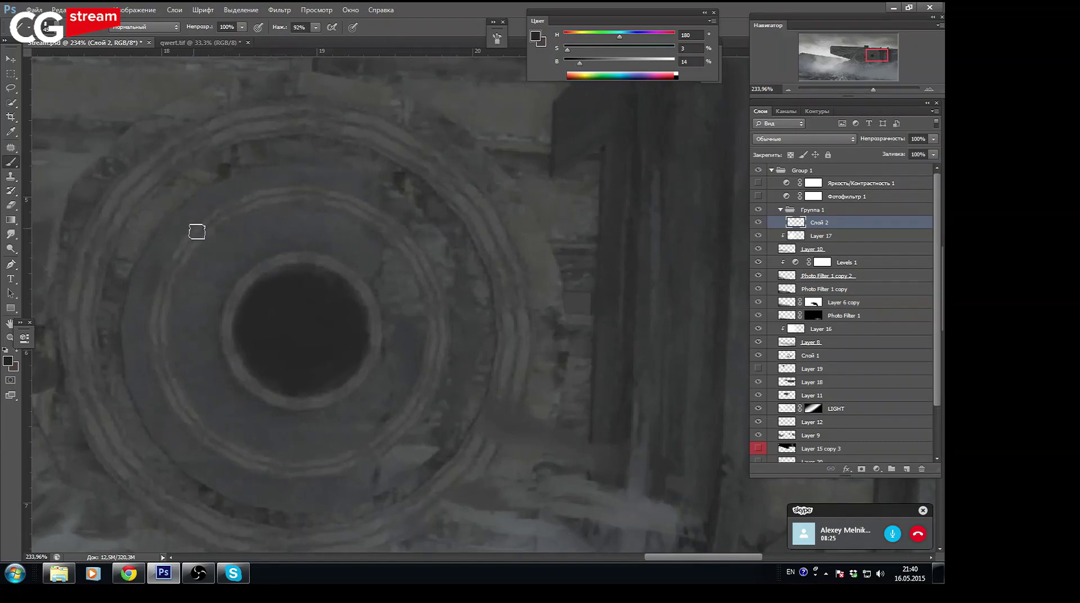
Paint a lighter mid-grey band across the top of the hole
{"action": "left_click", "coordinate": [301, 295], "text": "alt"}
{"action": "mouse_move", "coordinate": [249, 295]}
{"action": "left_mouse_down"}
{"action": "mouse_move", "coordinate": [304, 287]}
{"action": "mouse_move", "coordinate": [313, 272]}
{"action": "mouse_move", "coordinate": [325, 284]}
{"action": "left_mouse_up"}
{"action": "left_click", "coordinate": [304, 319], "text": "alt"}
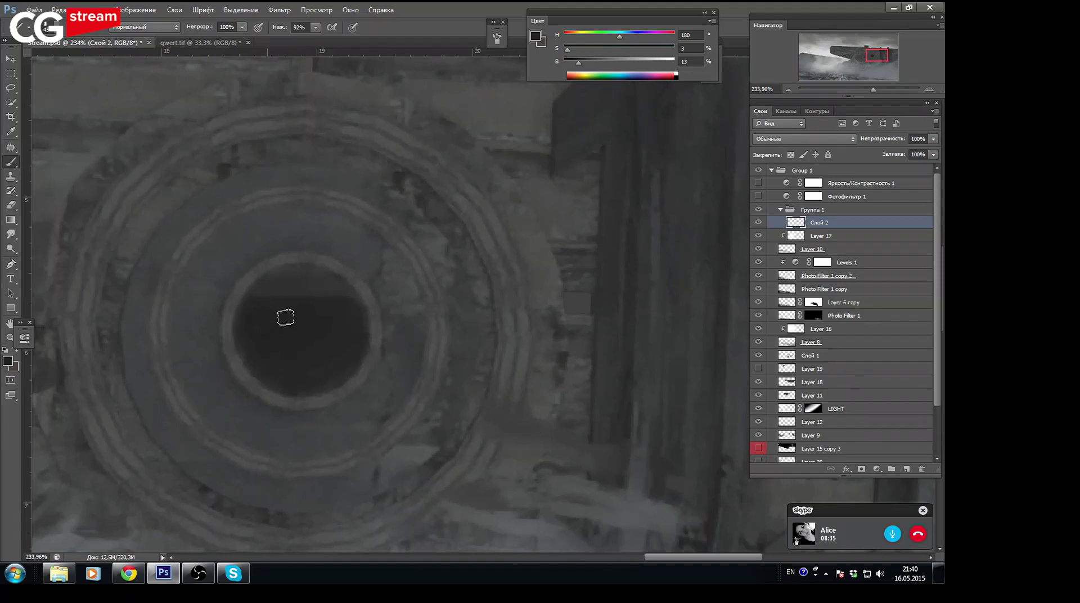
{"action": "left_click", "coordinate": [310, 274], "text": "alt"}
{"action": "left_click", "coordinate": [267, 373], "text": "alt"}
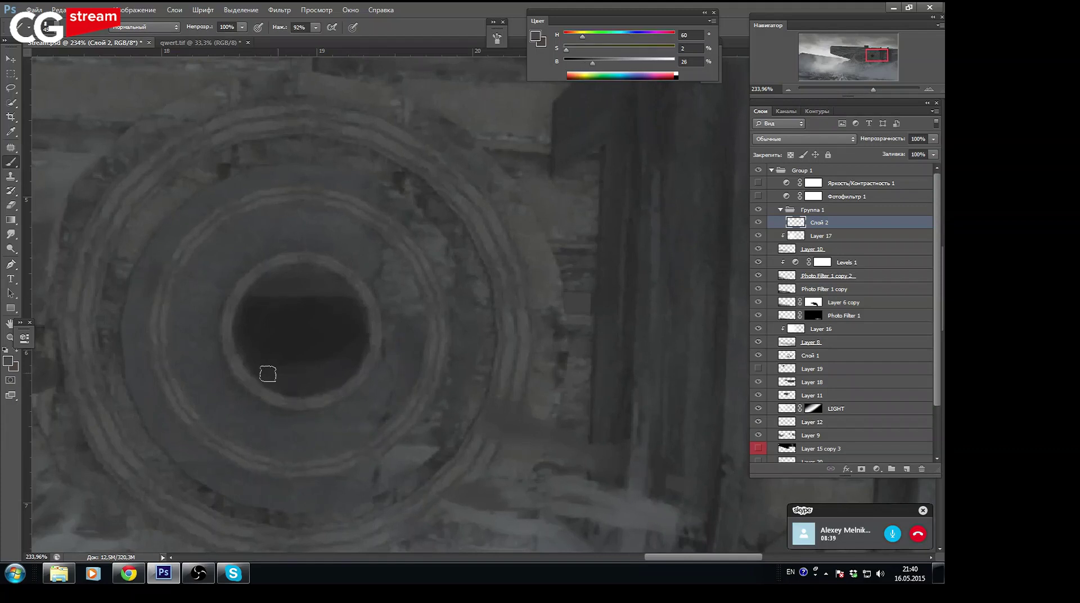
{"action": "left_click", "coordinate": [328, 349], "text": "alt"}
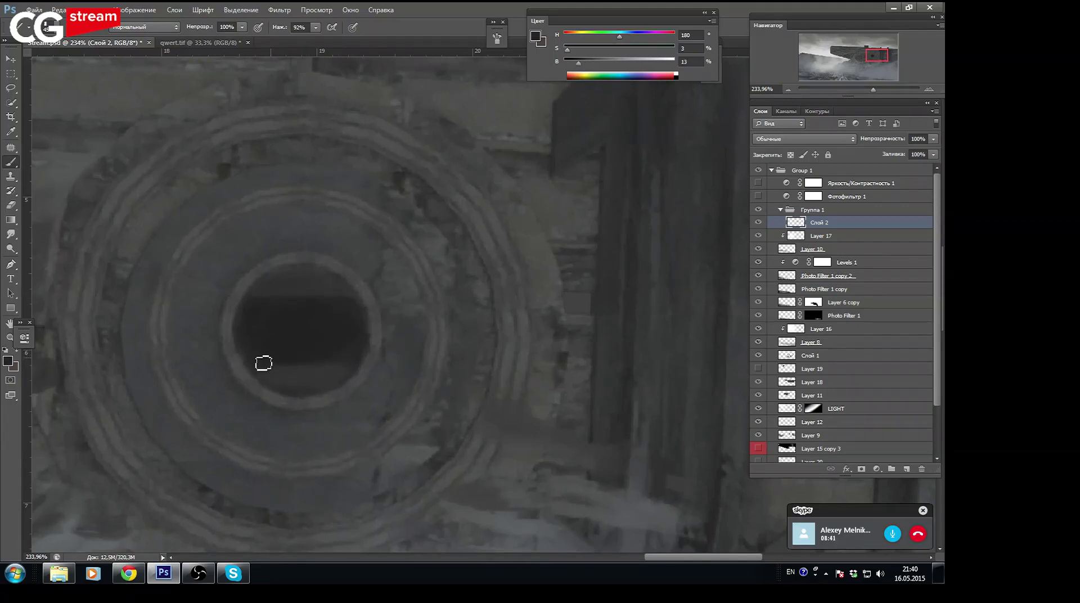
Sample rim greys and paint a lighter vertical band above the hole
{"action": "left_click", "coordinate": [309, 378], "text": "alt"}
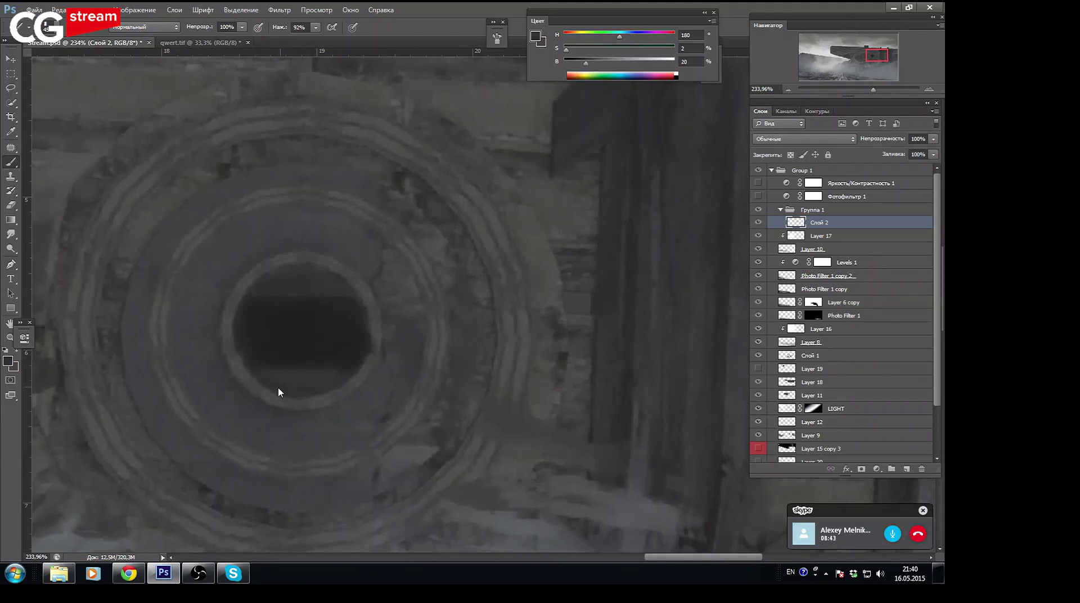
{"action": "left_click", "coordinate": [271, 401], "text": "alt"}
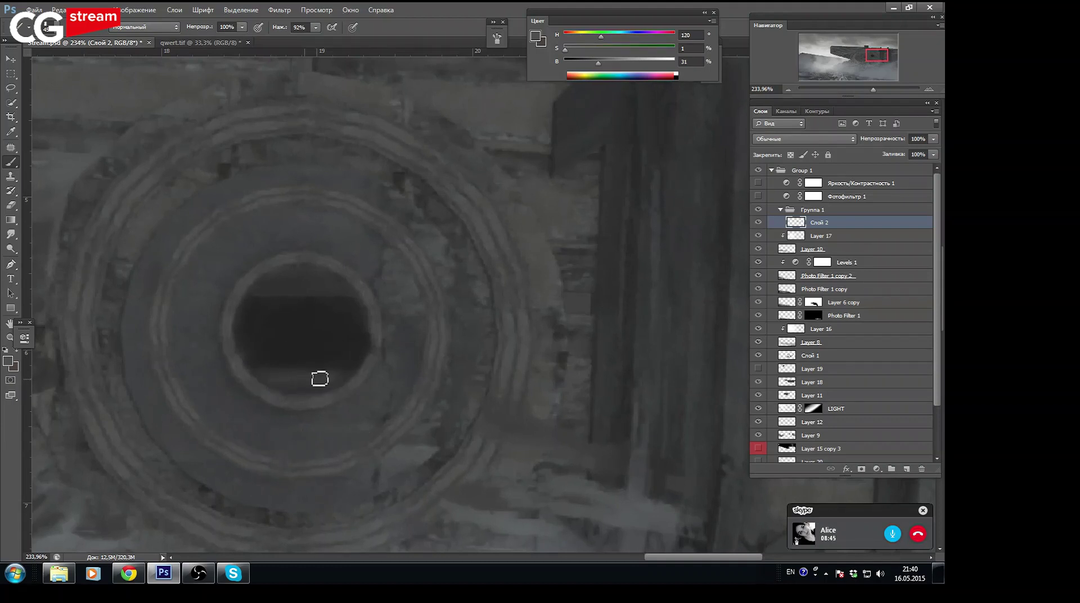
{"action": "left_click", "coordinate": [347, 356], "text": "alt"}
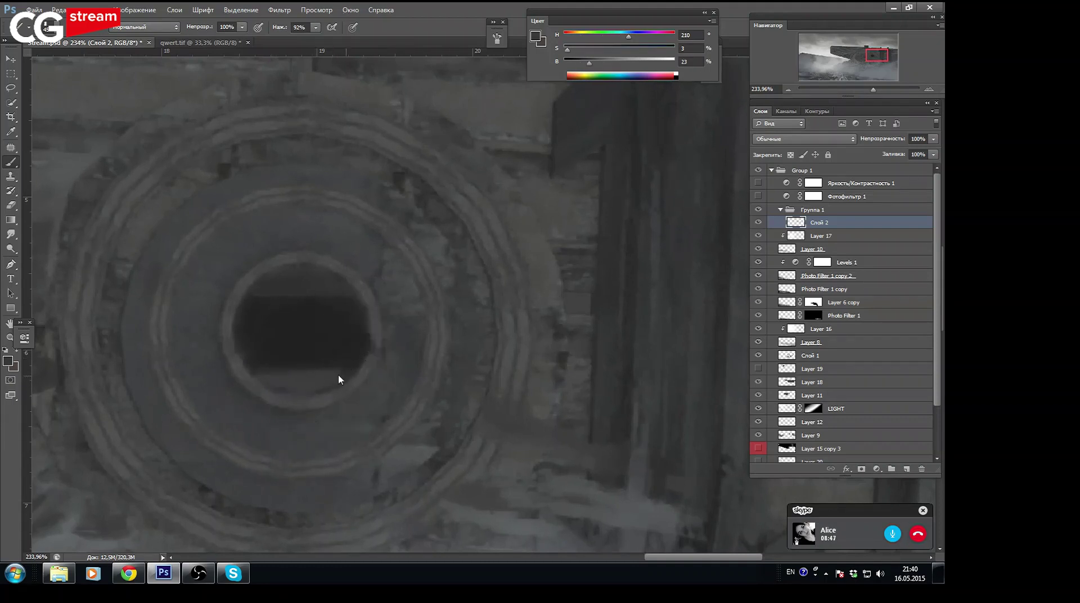
{"action": "left_click", "coordinate": [375, 336], "text": "alt"}
{"action": "left_click", "coordinate": [283, 317], "text": "alt"}
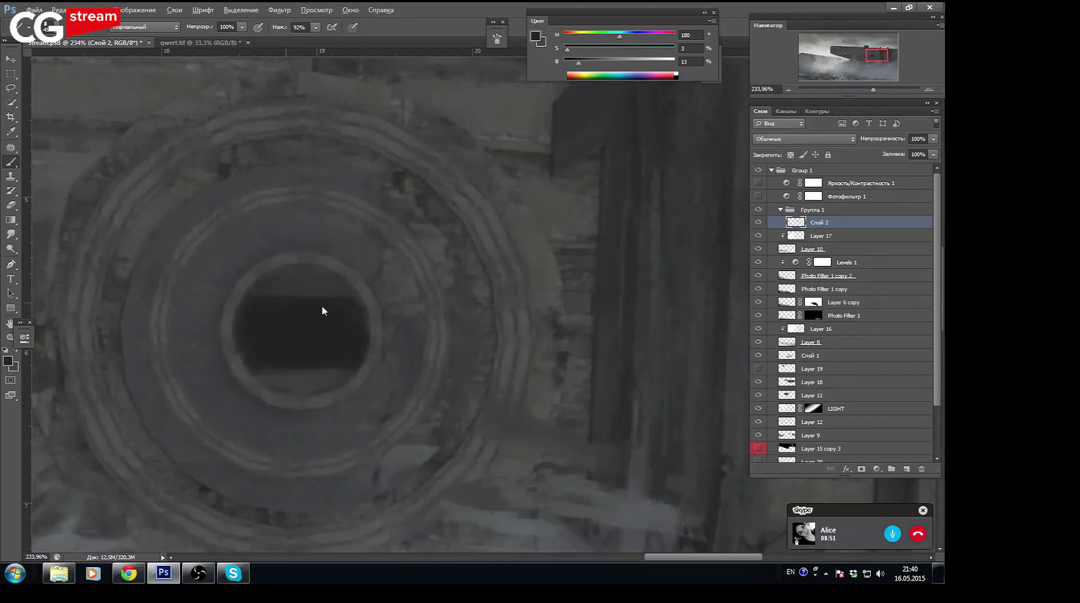
{"action": "left_click", "coordinate": [376, 296], "text": "alt"}
{"action": "left_click_drag", "start_coordinate": [296, 250], "coordinate": [317, 221]}
{"action": "left_click", "coordinate": [357, 203], "text": "alt"}
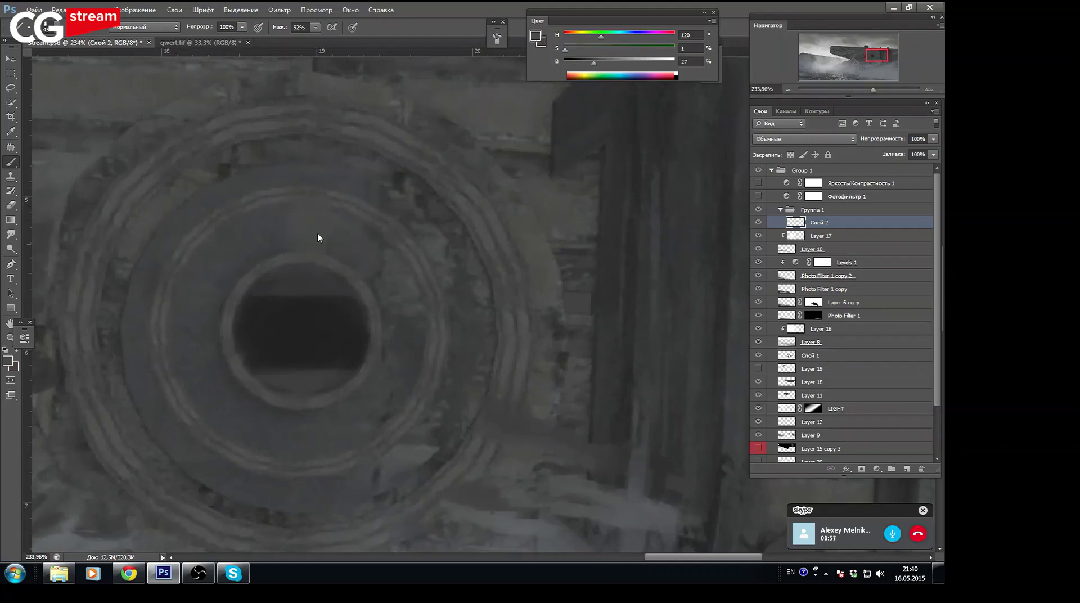
{"action": "mouse_move", "coordinate": [298, 247]}
{"action": "left_mouse_down"}
{"action": "mouse_move", "coordinate": [292, 221]}
{"action": "mouse_move", "coordinate": [311, 232]}
{"action": "mouse_move", "coordinate": [324, 207]}
{"action": "left_mouse_up"}
{"action": "left_click", "coordinate": [281, 317], "text": "alt"}
{"action": "left_click", "coordinate": [292, 221], "text": "alt"}
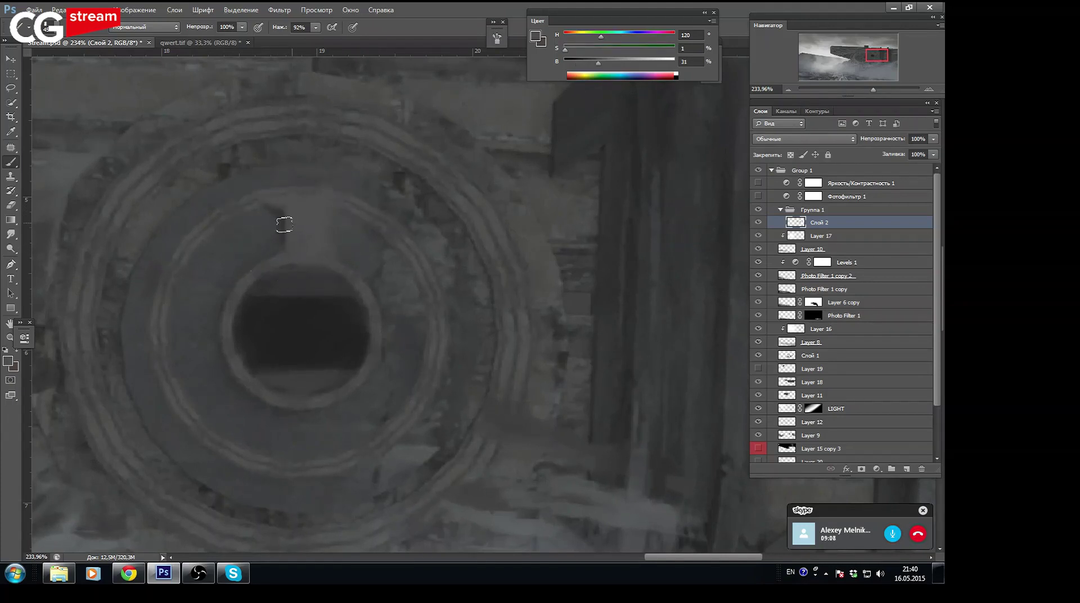
Sample hatch greys and soften the dark grey across the wheel face
{"action": "left_click", "coordinate": [272, 211], "text": "alt"}
{"action": "left_click", "coordinate": [268, 217], "text": "alt"}
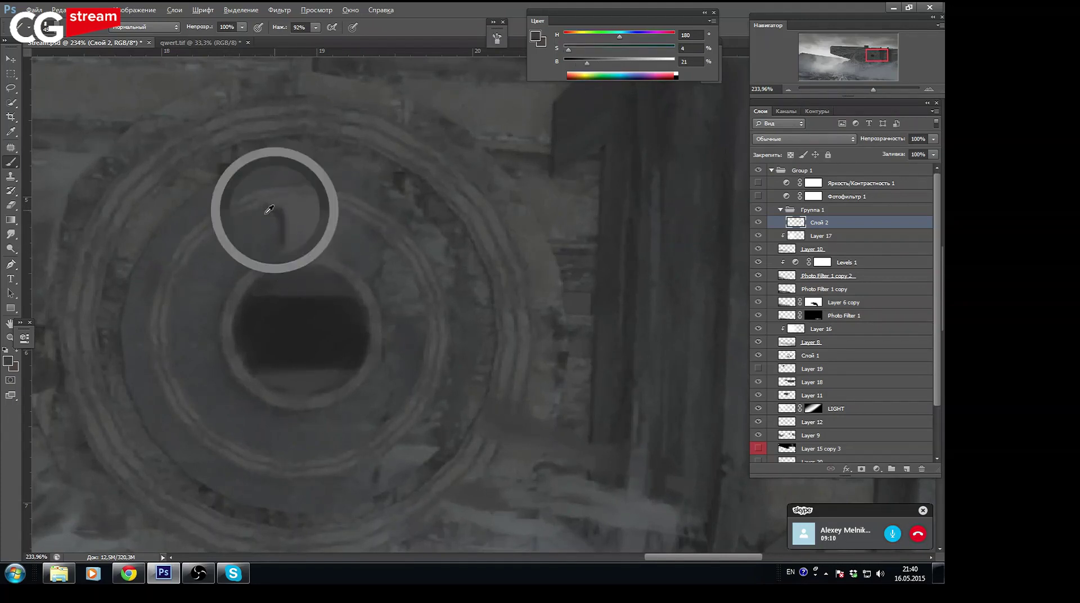
{"action": "left_click", "coordinate": [282, 215], "text": "alt"}
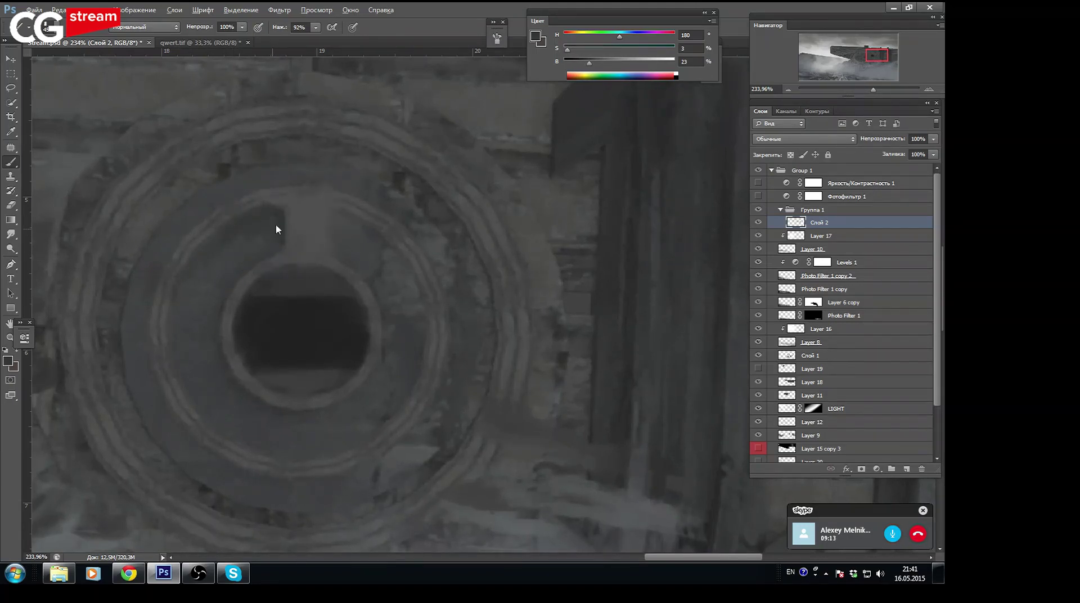
{"action": "left_click", "coordinate": [297, 326], "text": "alt"}
{"action": "left_click", "coordinate": [322, 214], "text": "alt"}
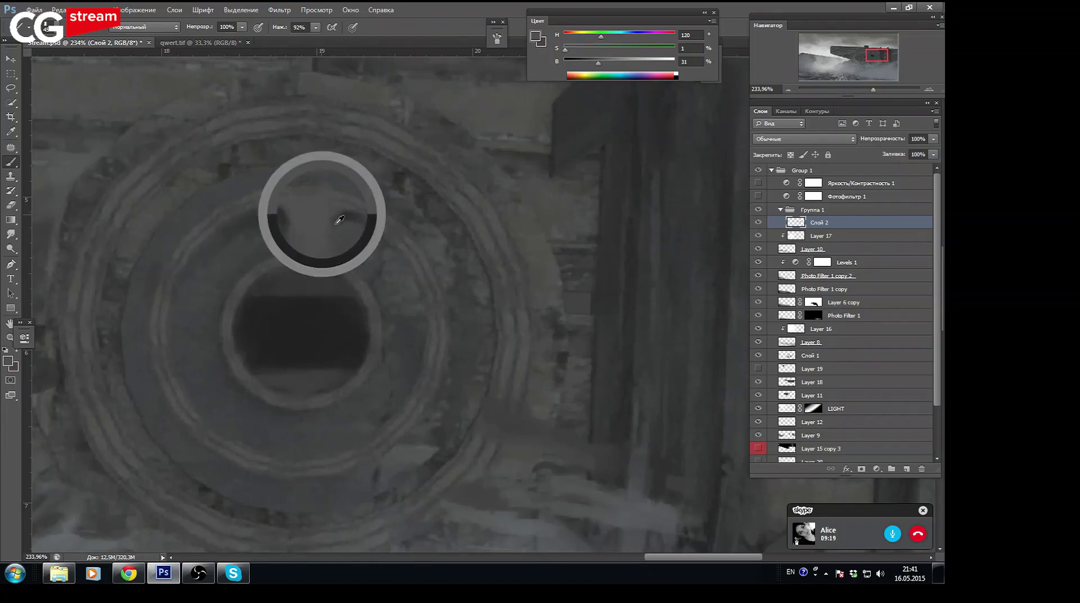
{"action": "left_click", "coordinate": [304, 229], "text": "alt"}
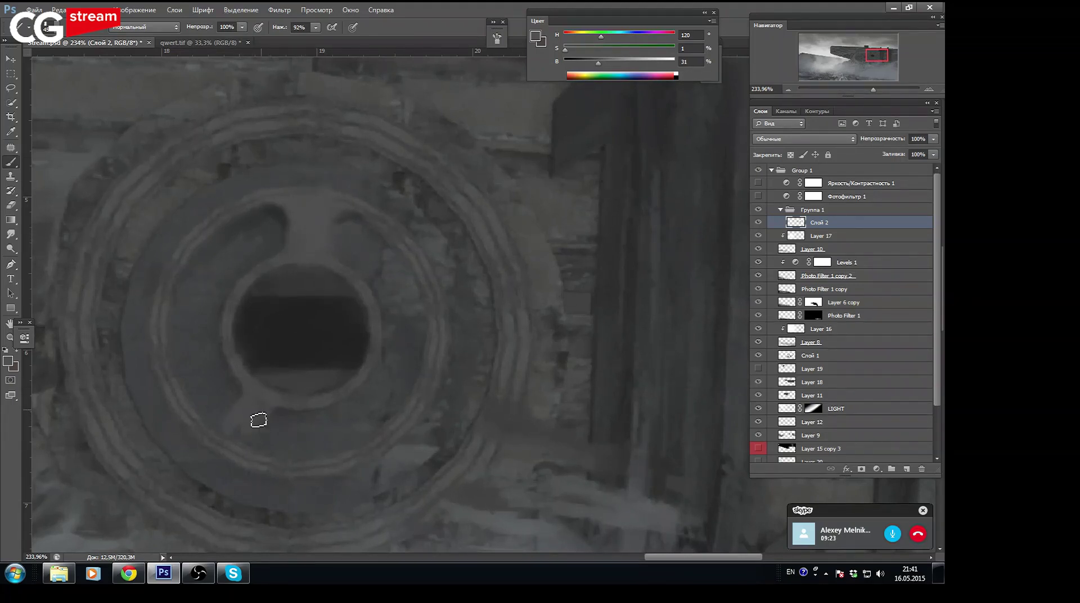
{"action": "left_click", "coordinate": [256, 378], "text": "alt"}
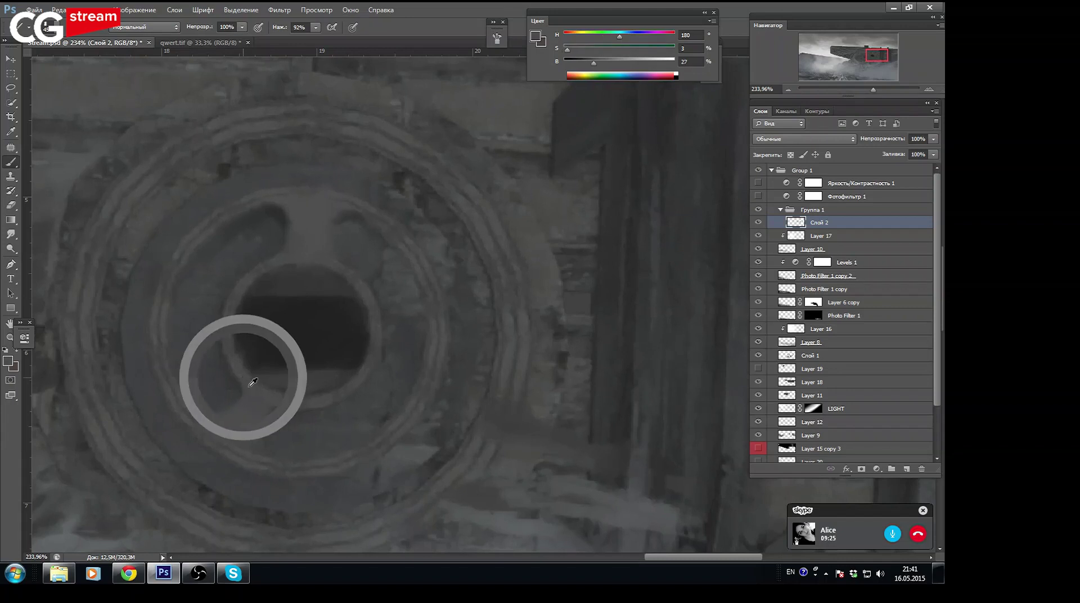
{"action": "left_click", "coordinate": [295, 335], "text": "alt"}
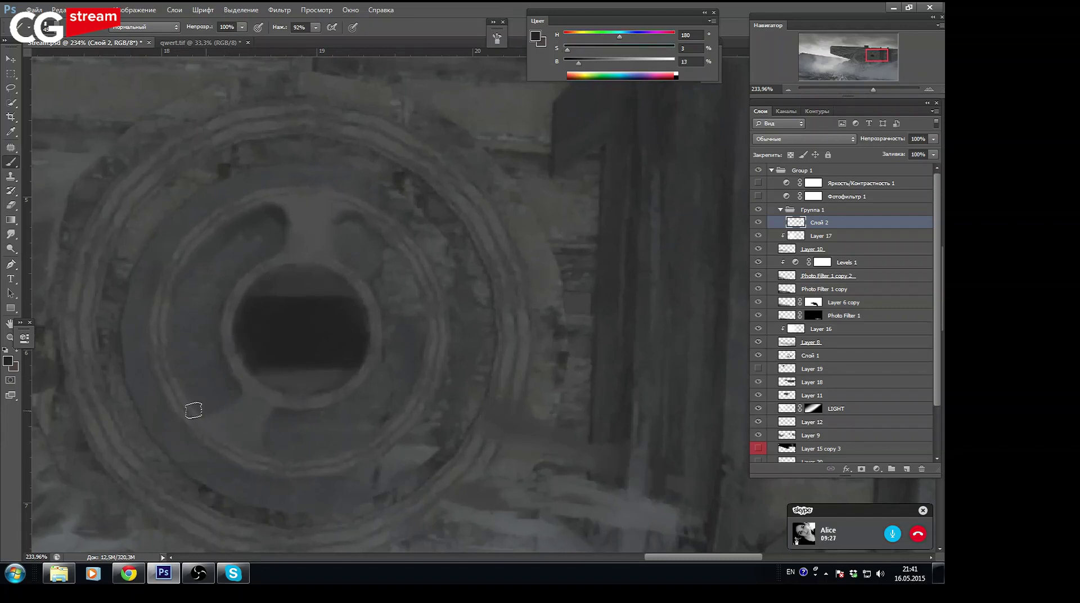
{"action": "left_click", "coordinate": [211, 379], "text": "alt"}
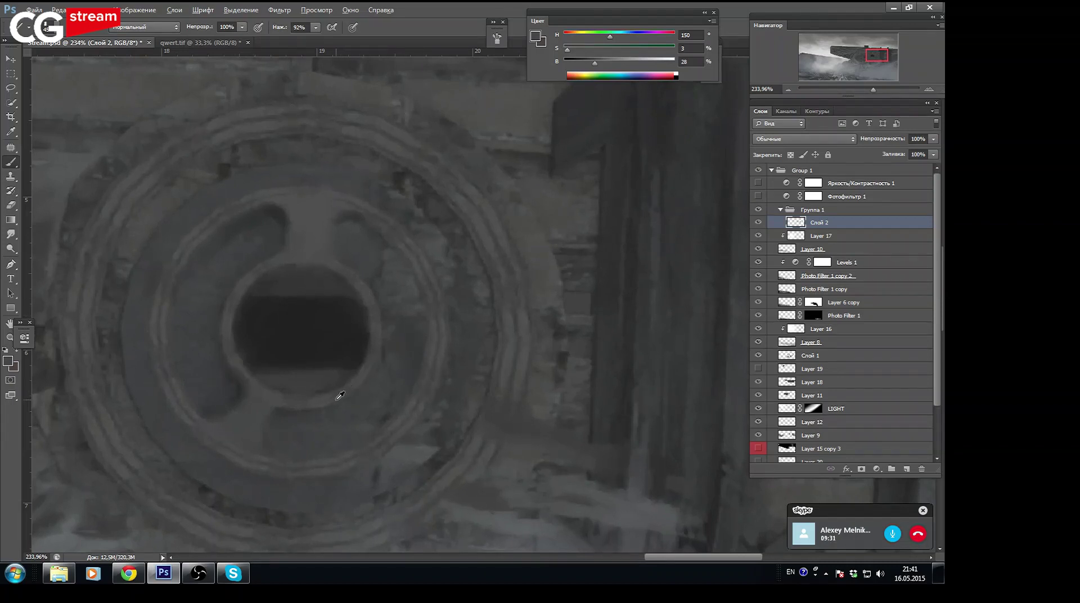
{"action": "left_click", "coordinate": [361, 381], "text": "alt"}
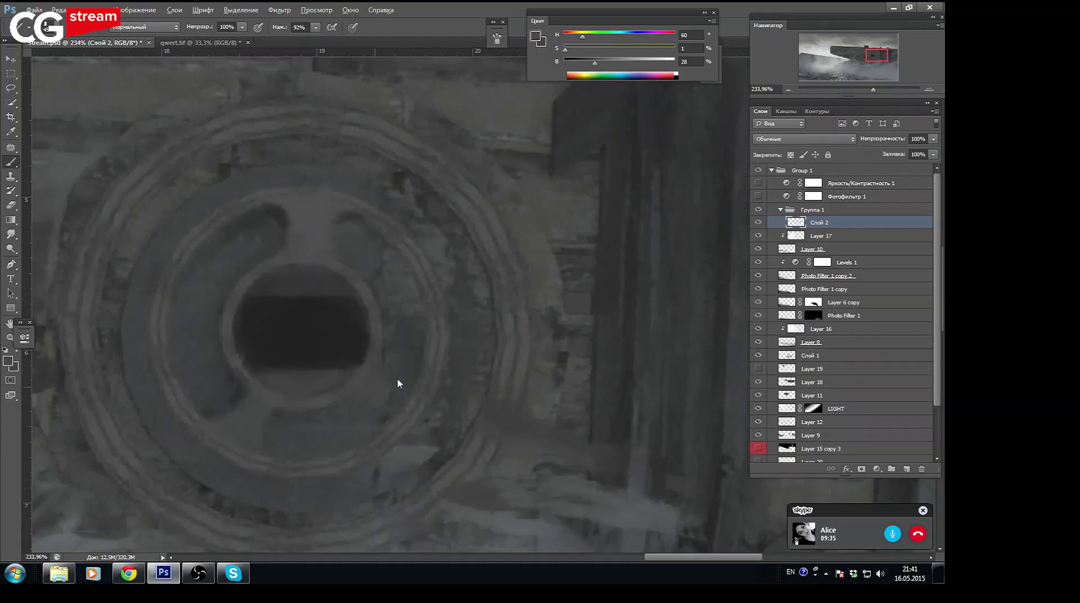
{"action": "mouse_move", "coordinate": [348, 389]}
{"action": "left_mouse_down"}
{"action": "mouse_move", "coordinate": [407, 390]}
{"action": "mouse_move", "coordinate": [404, 403]}
{"action": "mouse_move", "coordinate": [429, 368]}
{"action": "left_mouse_up"}
Sample dark and near-black greys from the wheel for shading
{"action": "left_click", "coordinate": [360, 404], "text": "alt"}
{"action": "left_click", "coordinate": [393, 389], "text": "alt"}
{"action": "left_click", "coordinate": [379, 350], "text": "alt"}
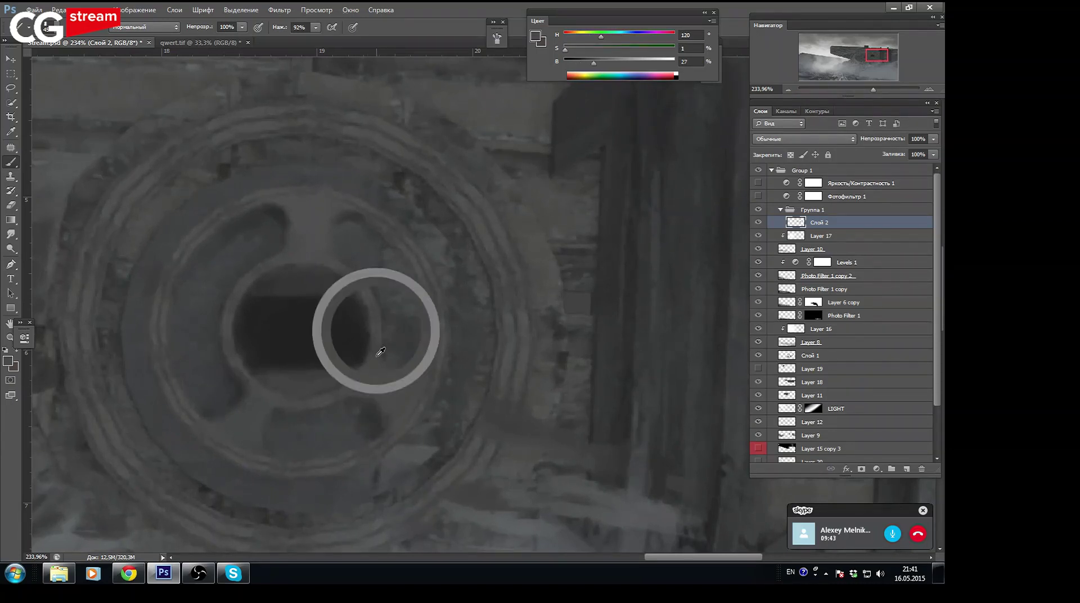
{"action": "left_click", "coordinate": [400, 381], "text": "alt"}
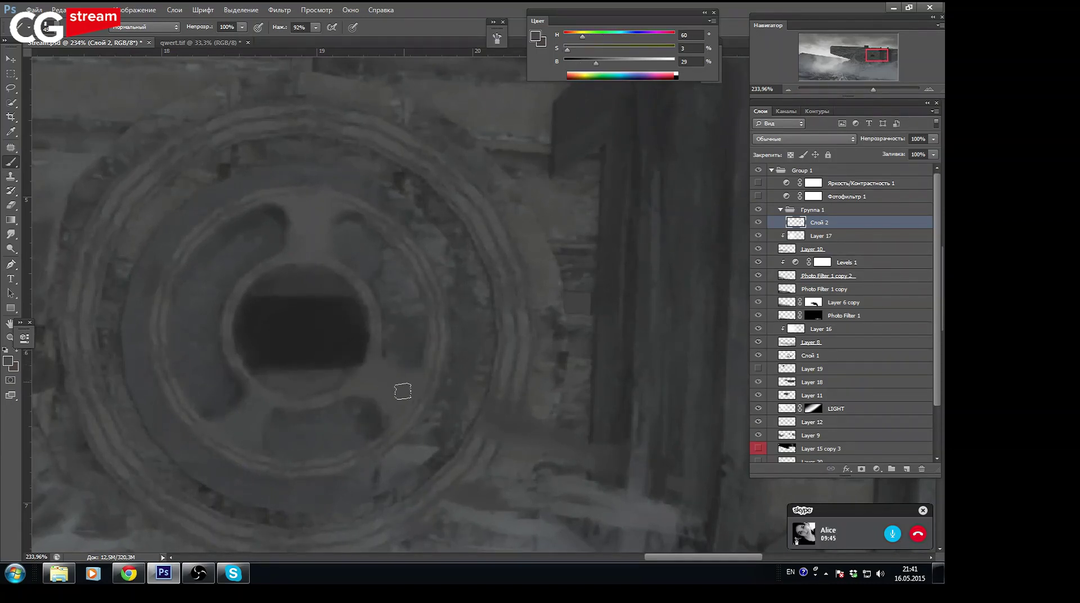
{"action": "left_click", "coordinate": [384, 385], "text": "alt"}
{"action": "left_click", "coordinate": [372, 408], "text": "alt"}
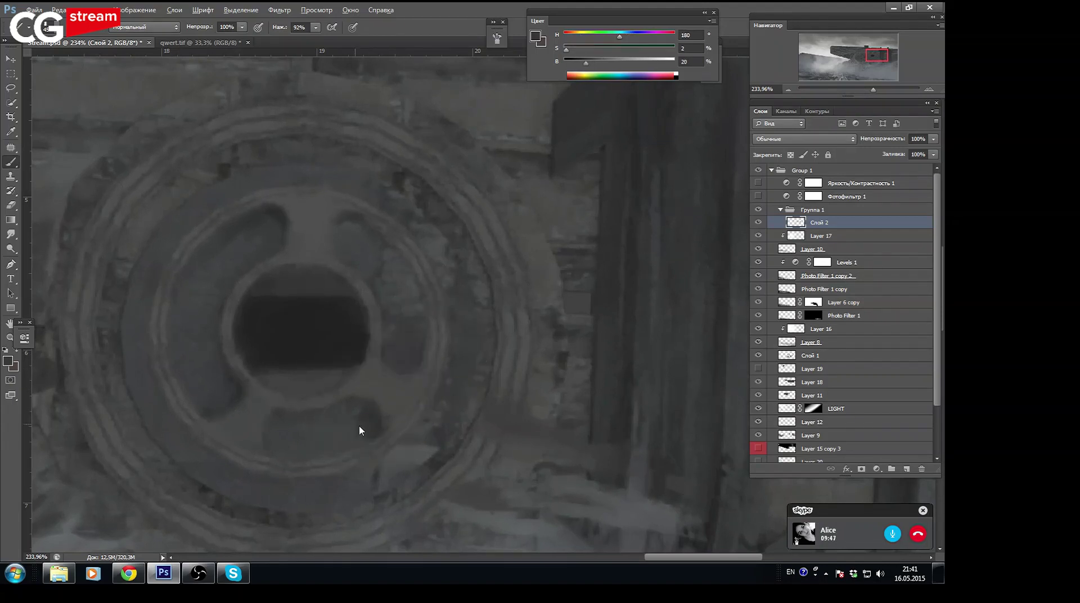
{"action": "left_click", "coordinate": [371, 405], "text": "alt"}
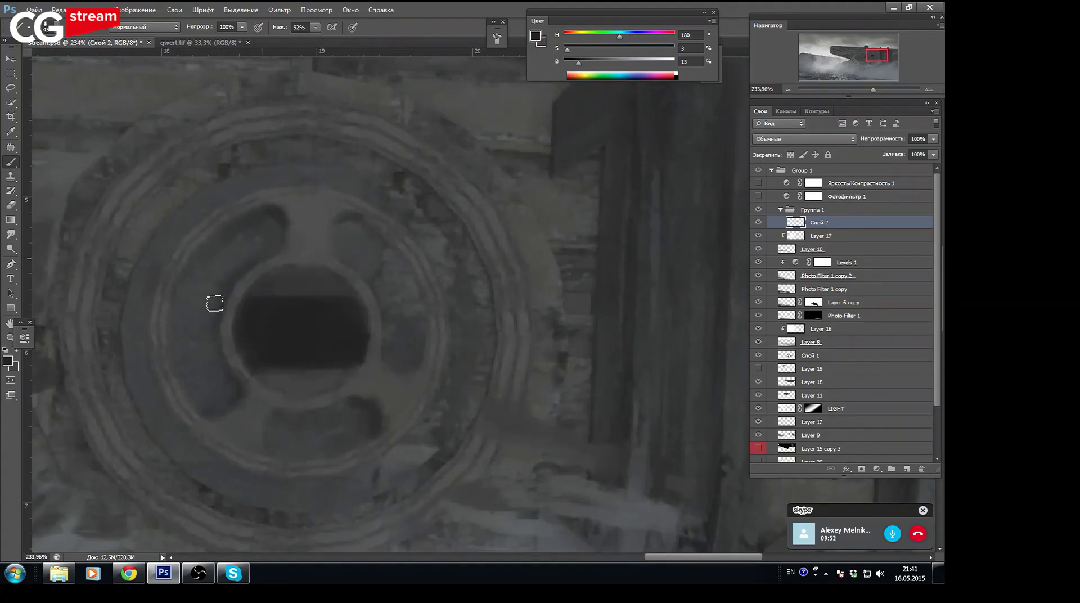
{"action": "left_click", "coordinate": [236, 274], "text": "alt"}
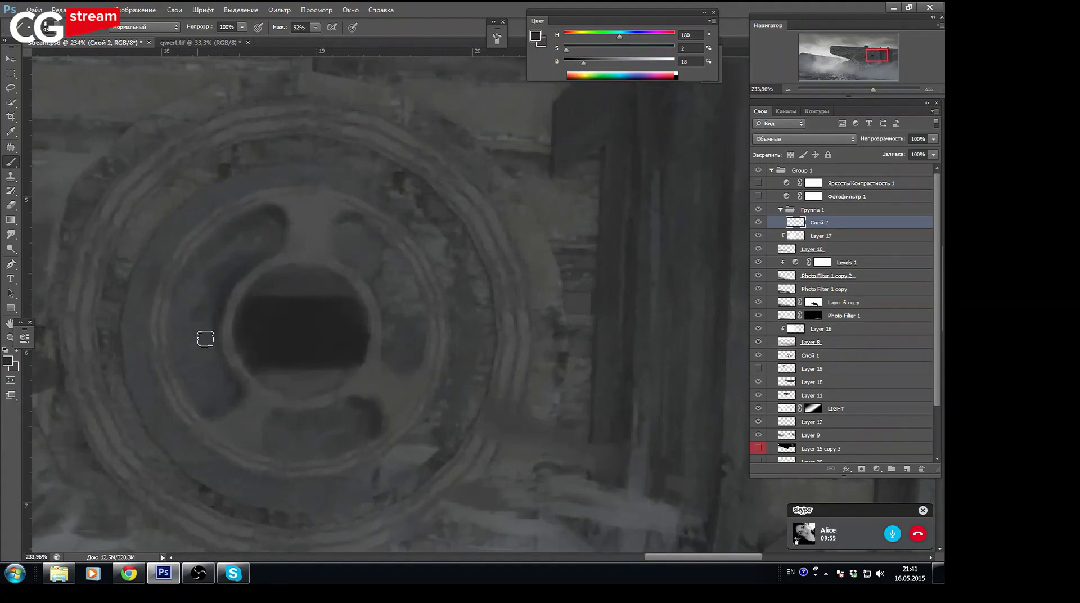
{"action": "left_click", "coordinate": [352, 367], "text": "alt"}
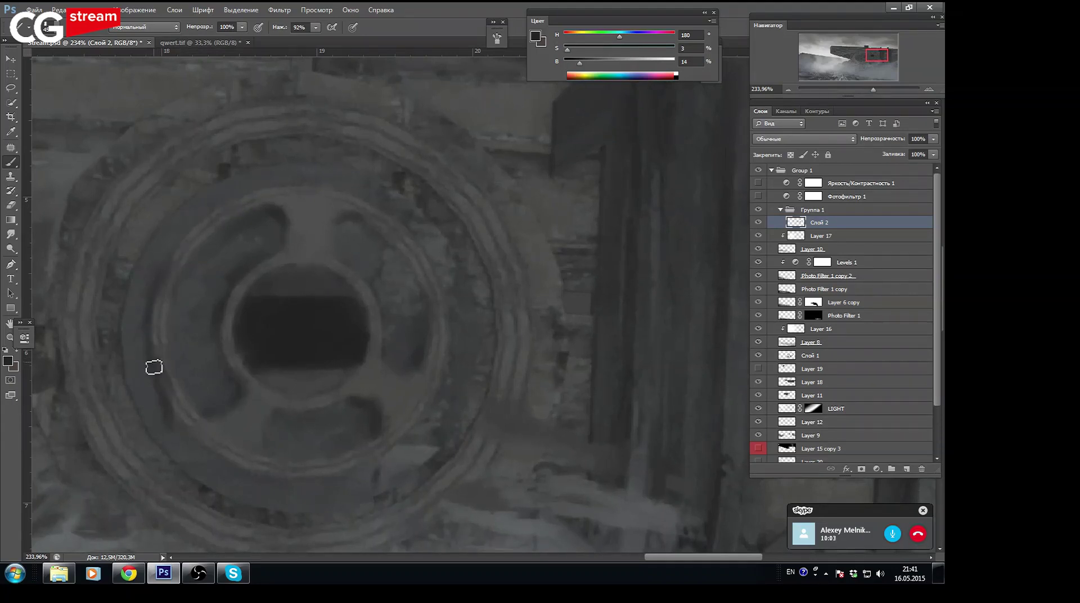
Sample mid-dark and light greys across the wheel and rim for highlights
{"action": "left_click", "coordinate": [175, 418], "text": "alt"}
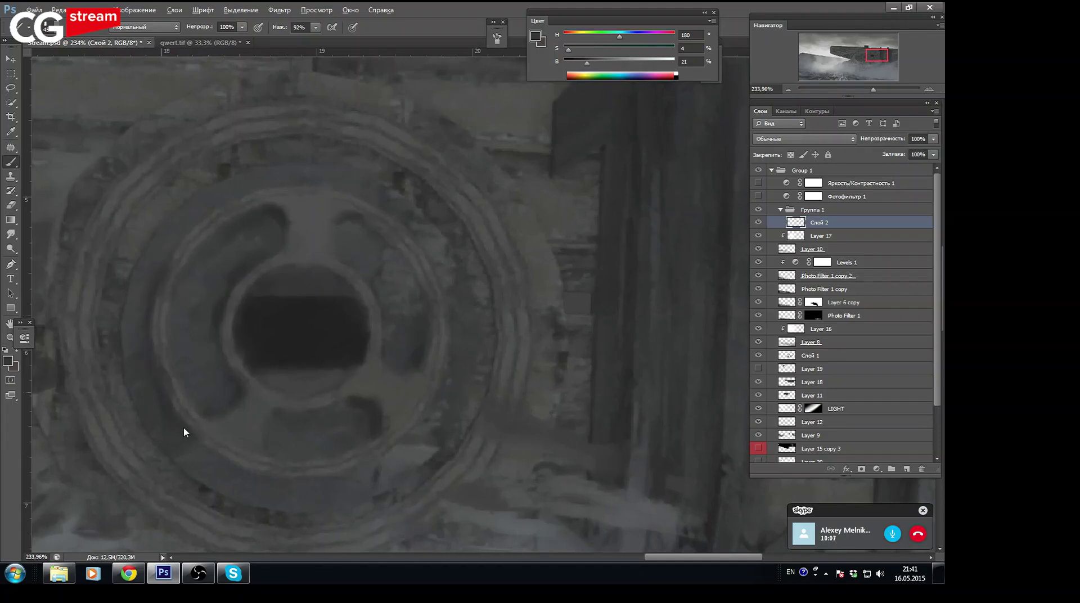
{"action": "left_click", "coordinate": [187, 291], "text": "alt"}
{"action": "left_click", "coordinate": [171, 389], "text": "alt"}
{"action": "left_click", "coordinate": [129, 332], "text": "alt"}
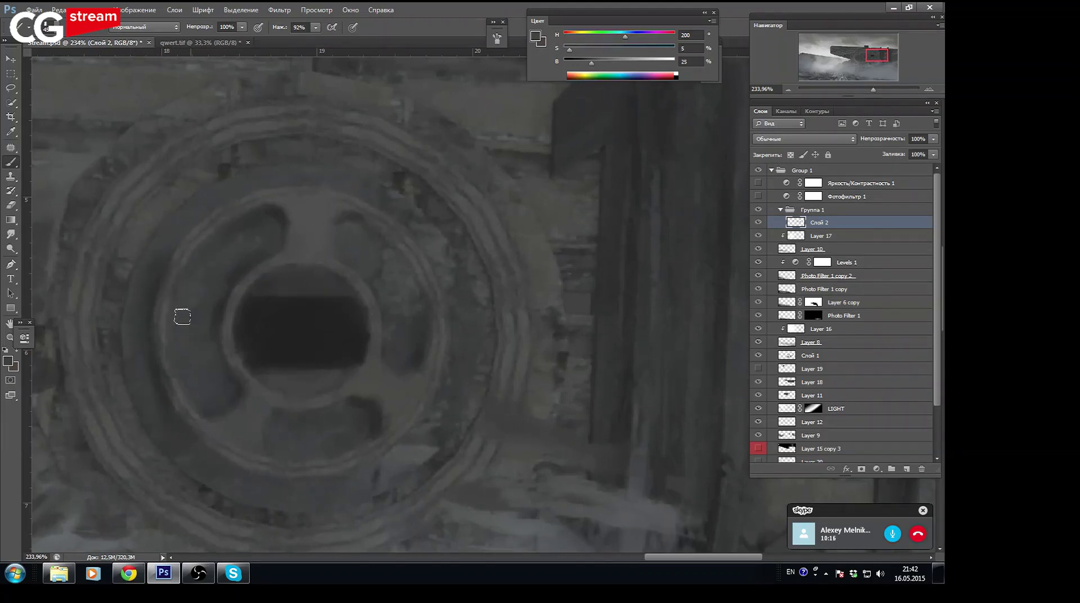
{"action": "left_click", "coordinate": [248, 305], "text": "alt"}
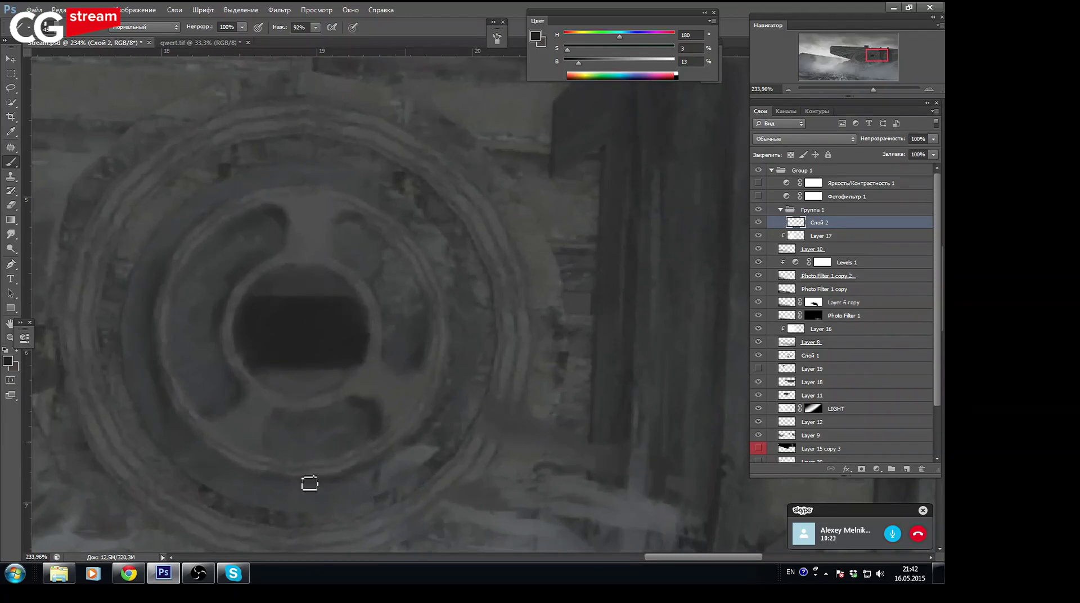
{"action": "left_click", "coordinate": [369, 474], "text": "alt"}
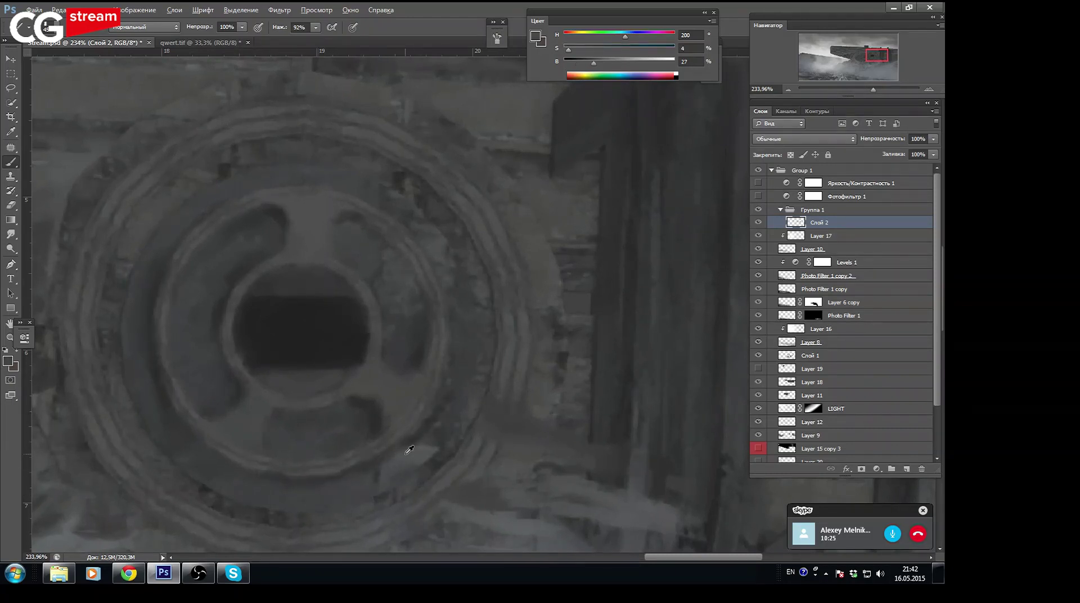
{"action": "left_click", "coordinate": [422, 450], "text": "alt"}
{"action": "left_click", "coordinate": [158, 218], "text": "alt"}
{"action": "left_click", "coordinate": [129, 201], "text": "alt"}
{"action": "left_click", "coordinate": [246, 126], "text": "alt"}
{"action": "left_click", "coordinate": [497, 222], "text": "alt"}
{"action": "left_click", "coordinate": [516, 363], "text": "alt"}
Paint light grey bands on the large wheel's right, upper-left and top rim
{"action": "left_click_drag", "start_coordinate": [509, 390], "coordinate": [519, 311]}
{"action": "left_click_drag", "start_coordinate": [583, 37], "coordinate": [622, 59]}
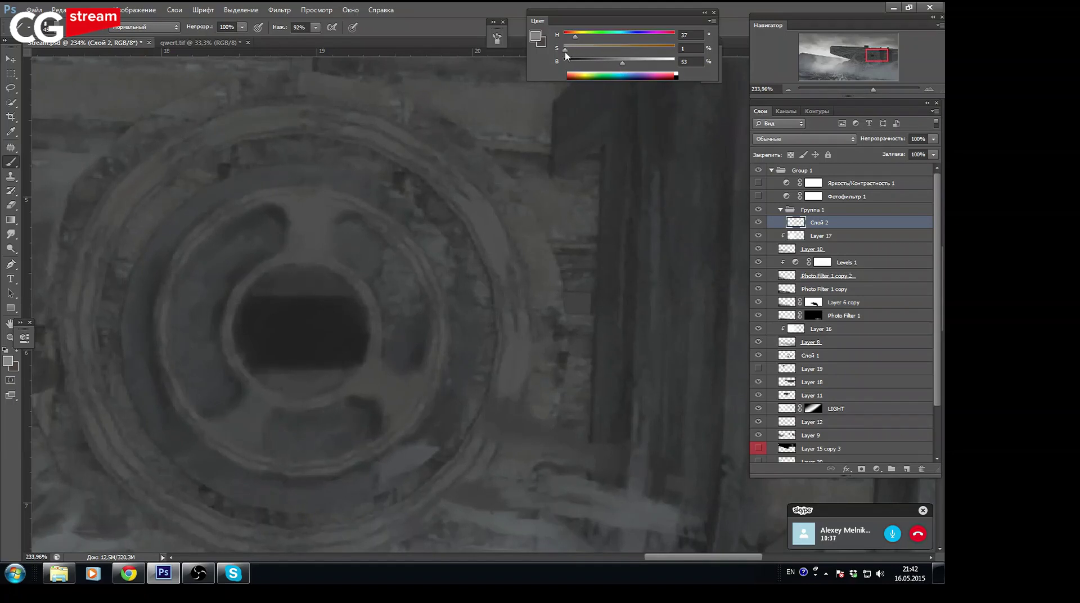
{"action": "mouse_move", "coordinate": [116, 212]}
{"action": "left_mouse_down"}
{"action": "mouse_move", "coordinate": [118, 194]}
{"action": "mouse_move", "coordinate": [161, 171]}
{"action": "left_mouse_up"}
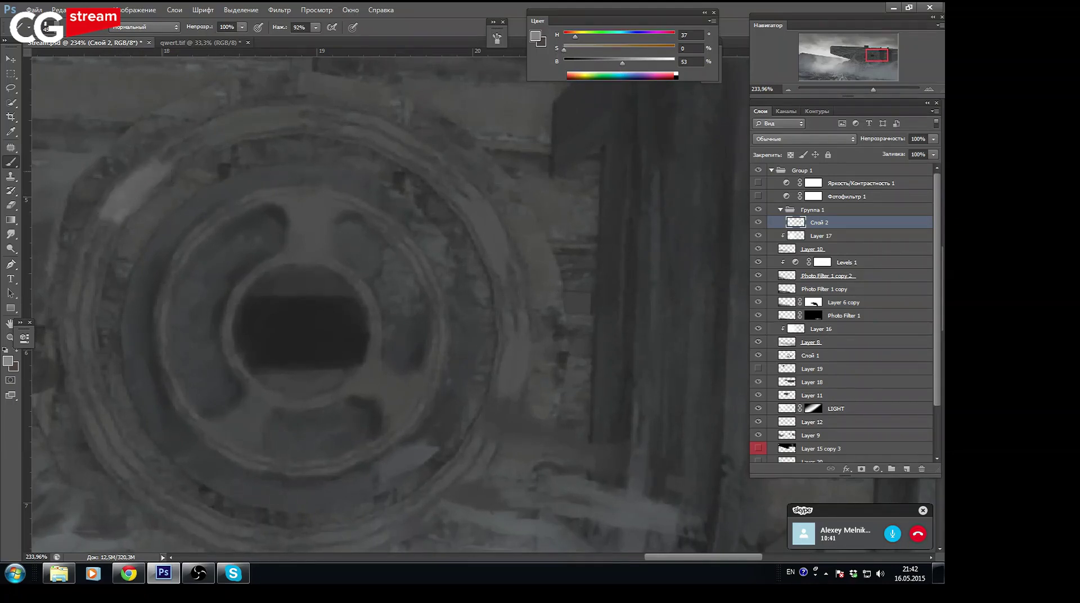
{"action": "mouse_move", "coordinate": [218, 132]}
{"action": "left_mouse_down"}
{"action": "mouse_move", "coordinate": [244, 113]}
{"action": "mouse_move", "coordinate": [287, 119]}
{"action": "mouse_move", "coordinate": [276, 111]}
{"action": "left_mouse_up"}
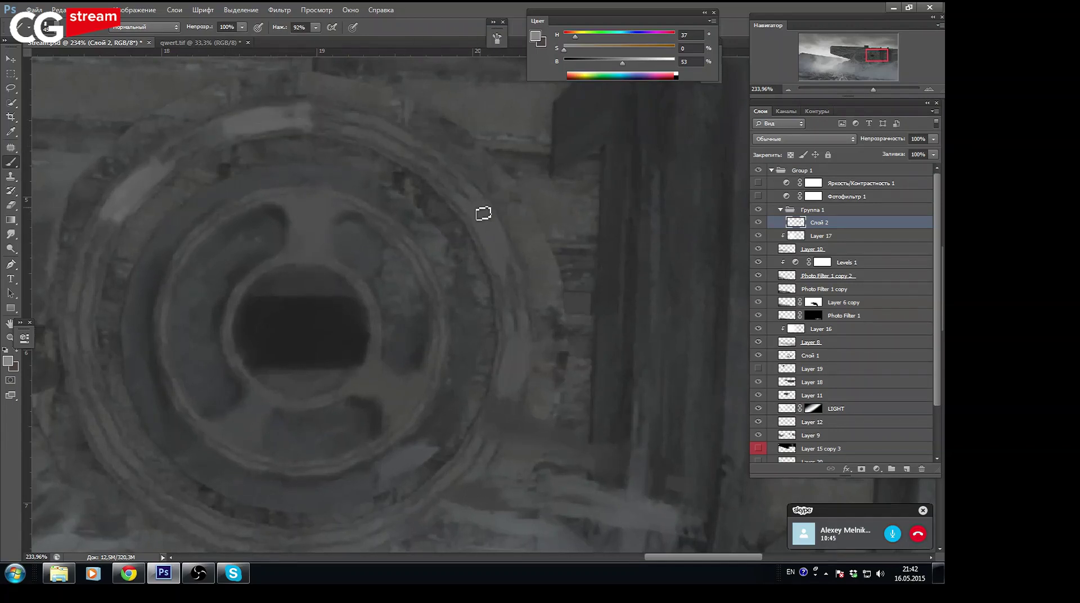
{"action": "left_click_drag", "start_coordinate": [481, 206], "coordinate": [508, 270]}
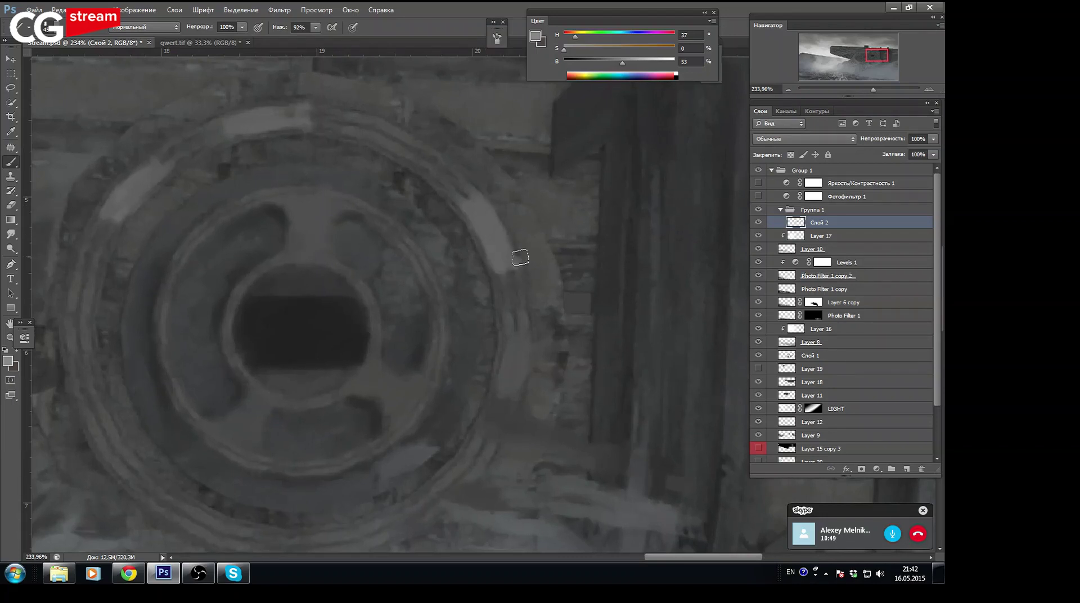
{"action": "mouse_move", "coordinate": [507, 336]}
{"action": "left_mouse_down"}
{"action": "mouse_move", "coordinate": [511, 363]}
{"action": "mouse_move", "coordinate": [504, 345]}
{"action": "mouse_move", "coordinate": [490, 382]}
{"action": "mouse_move", "coordinate": [511, 370]}
{"action": "mouse_move", "coordinate": [496, 386]}
{"action": "mouse_move", "coordinate": [502, 333]}
{"action": "left_mouse_up"}
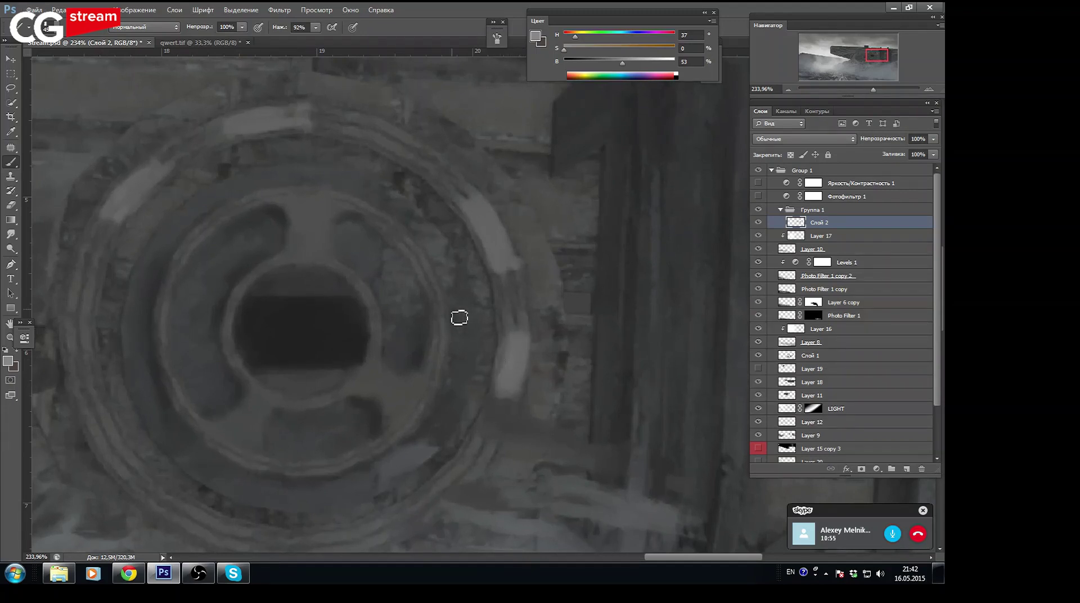
{"action": "mouse_move", "coordinate": [315, 101]}
{"action": "left_mouse_down"}
{"action": "mouse_move", "coordinate": [297, 126]}
{"action": "mouse_move", "coordinate": [289, 113]}
{"action": "mouse_move", "coordinate": [232, 142]}
{"action": "mouse_move", "coordinate": [250, 135]}
{"action": "left_mouse_up"}
Sample rim greys and paint a brighter, longer band on the lower-left rim
{"action": "left_click", "coordinate": [230, 119], "text": "alt"}
{"action": "left_click", "coordinate": [125, 197], "text": "alt"}
{"action": "left_click", "coordinate": [473, 208], "text": "alt"}
{"action": "left_click", "coordinate": [495, 246], "text": "alt"}
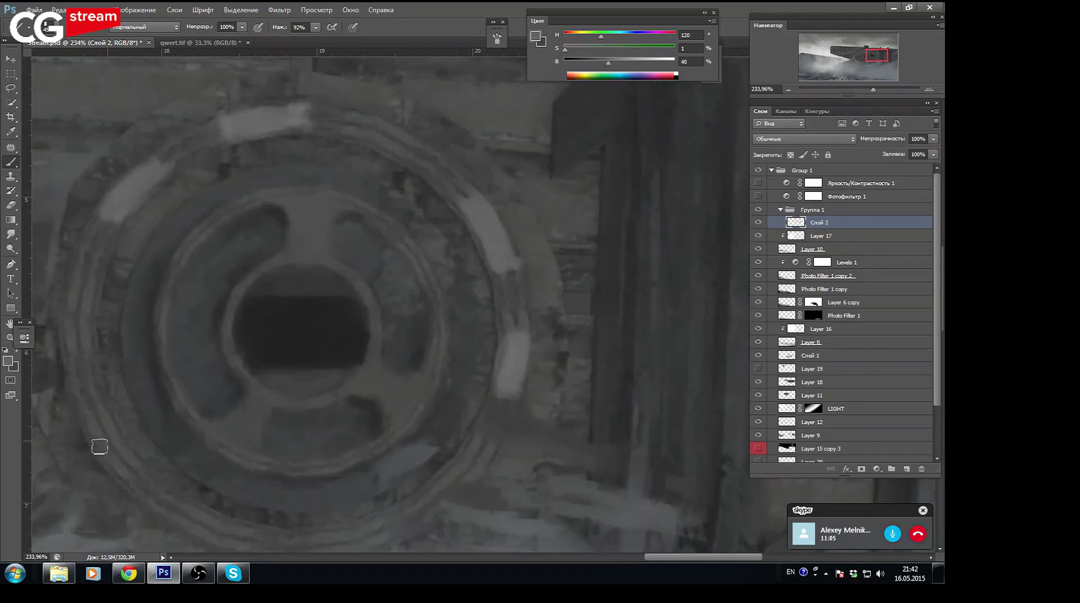
{"action": "left_click_drag", "start_coordinate": [88, 423], "coordinate": [116, 454]}
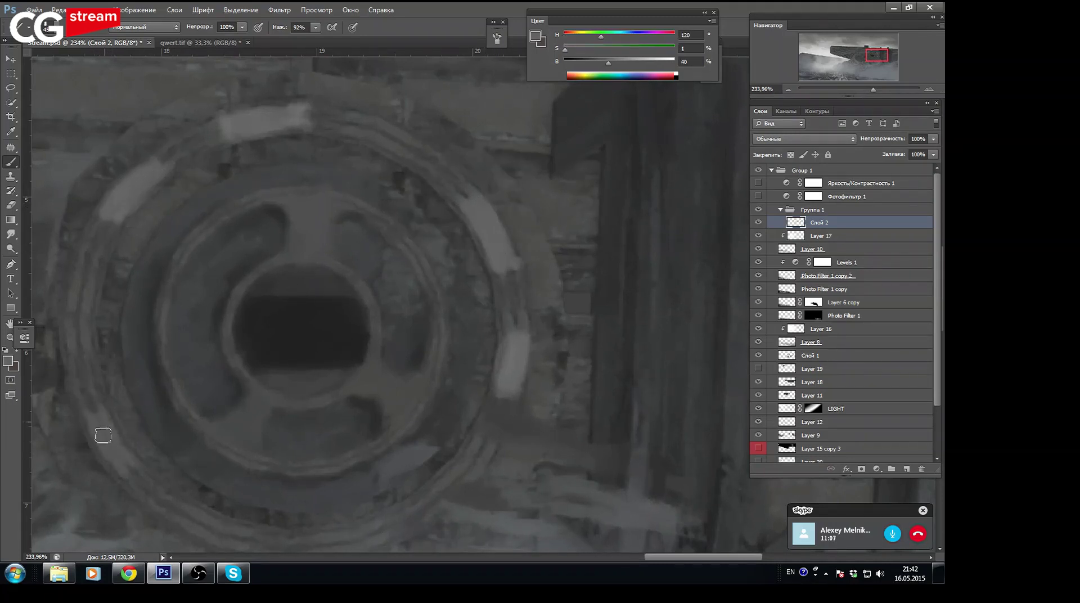
{"action": "left_click", "coordinate": [504, 232], "text": "alt"}
{"action": "left_click_drag", "start_coordinate": [100, 423], "coordinate": [142, 479]}
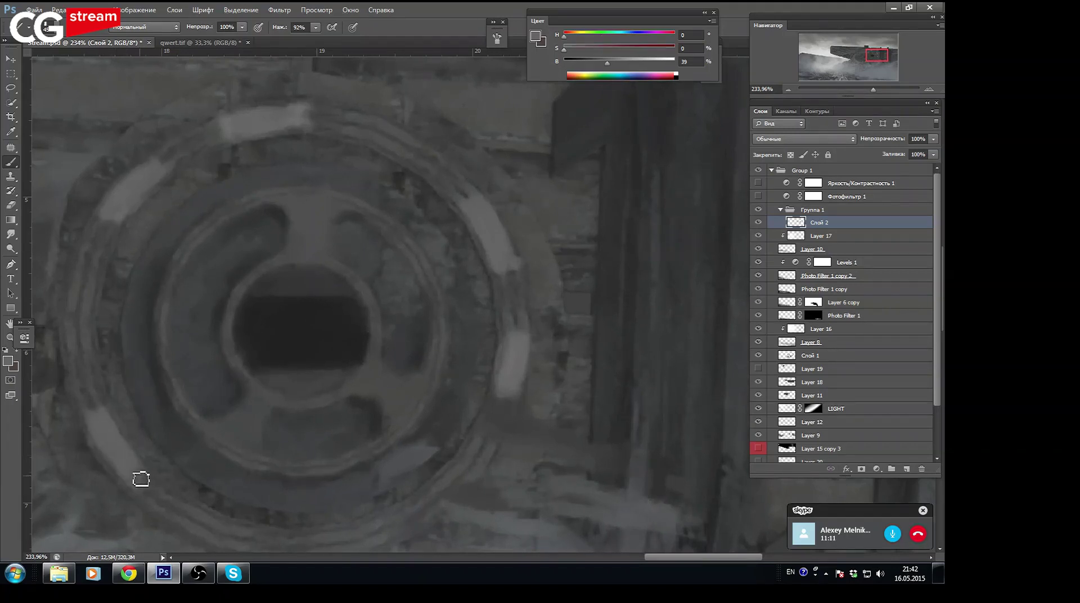
Sample dark, near-black and mid greys from the rim and hub opening
{"action": "left_click", "coordinate": [235, 164], "text": "alt"}
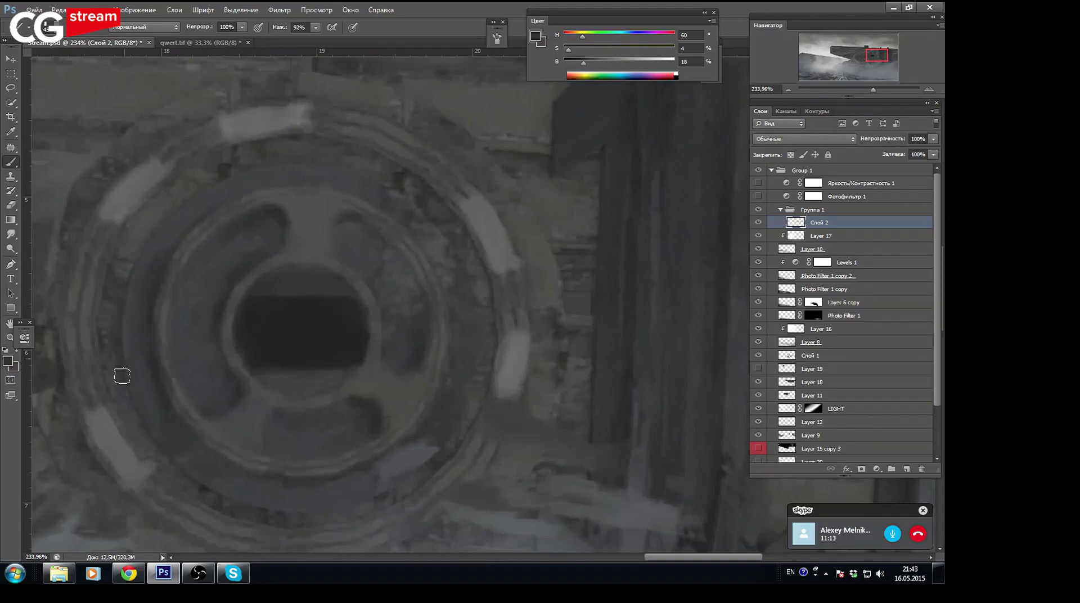
{"action": "left_click", "coordinate": [274, 362], "text": "alt"}
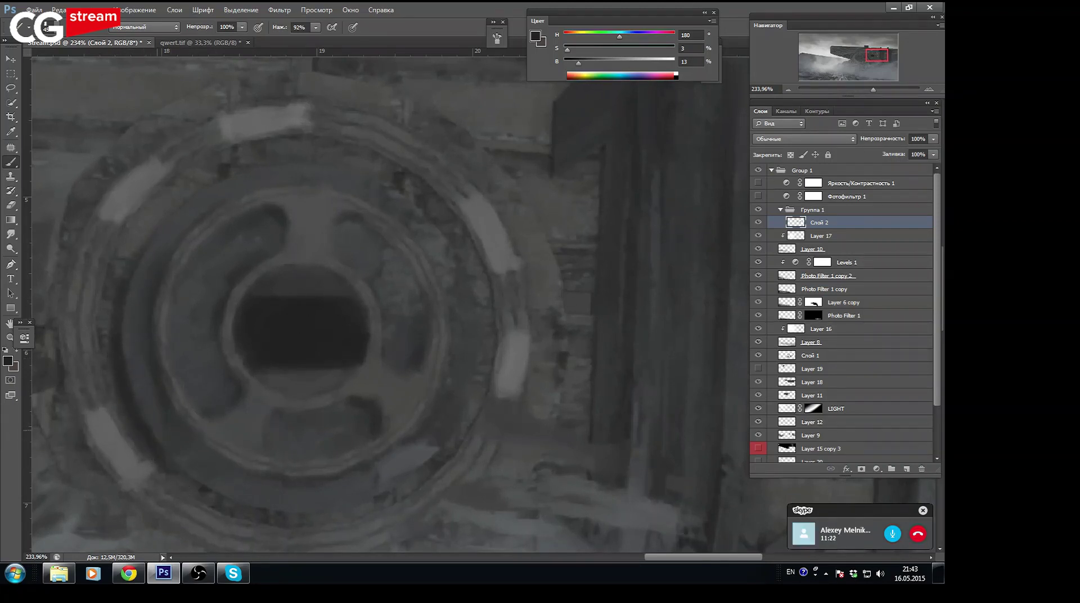
{"action": "left_click", "coordinate": [120, 437], "text": "alt"}
{"action": "left_click", "coordinate": [152, 168], "text": "alt"}
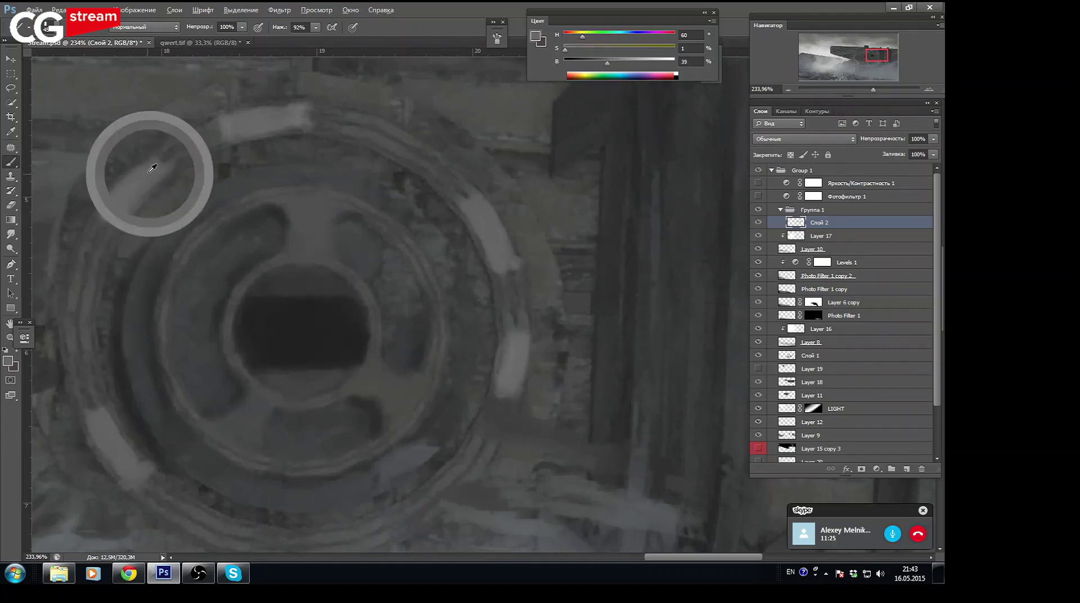
{"action": "left_click", "coordinate": [482, 199], "text": "alt"}
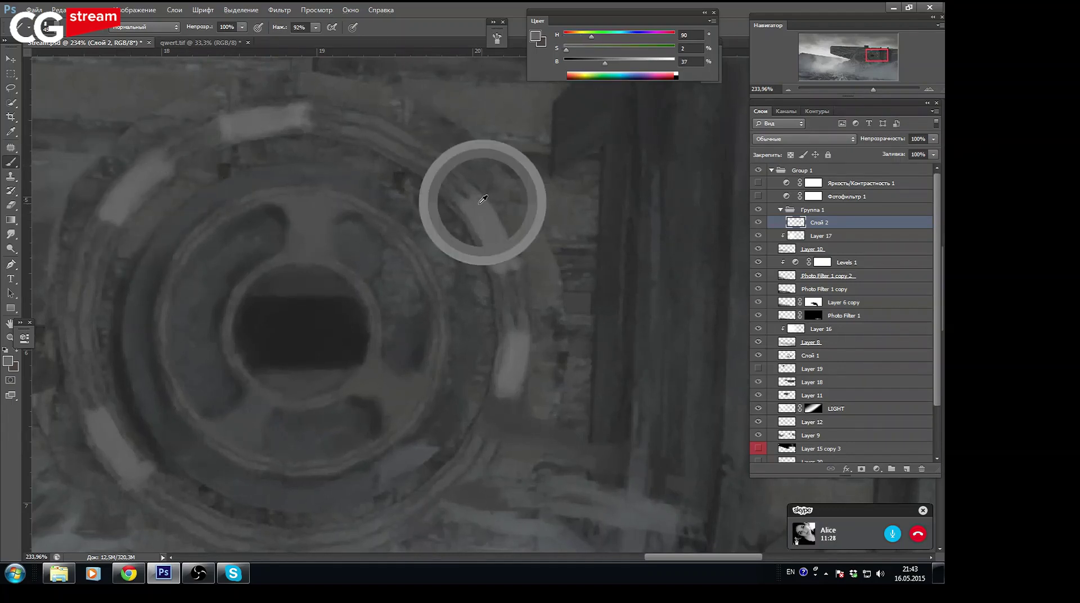
{"action": "left_click_drag", "start_coordinate": [876, 56], "coordinate": [861, 56]}
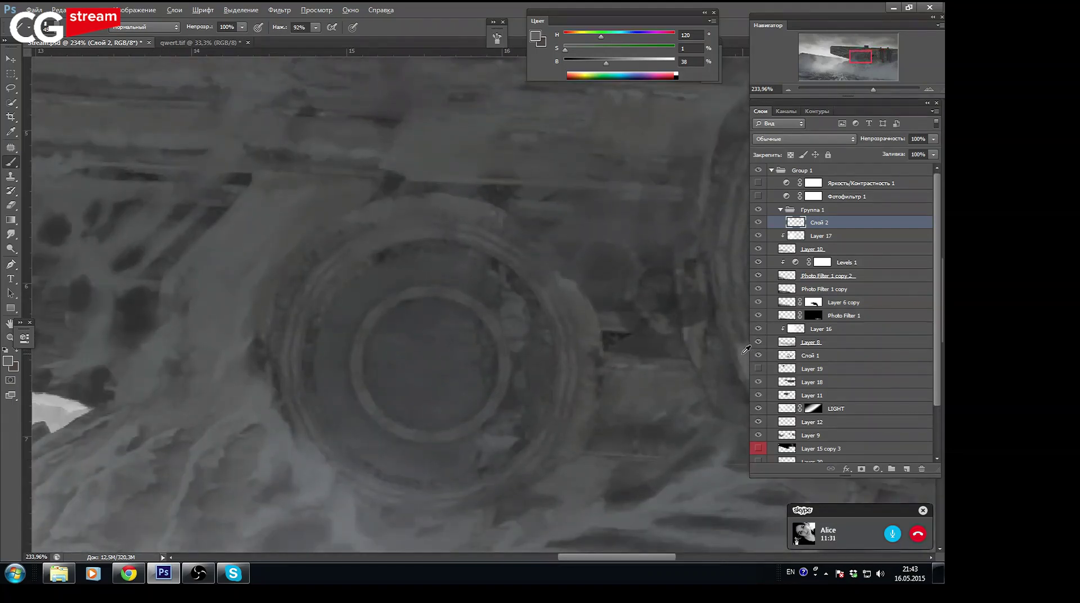
Lighten the paint colour and add a light band on the smaller wheel's top rim
{"action": "left_click_drag", "start_coordinate": [606, 62], "coordinate": [638, 63]}
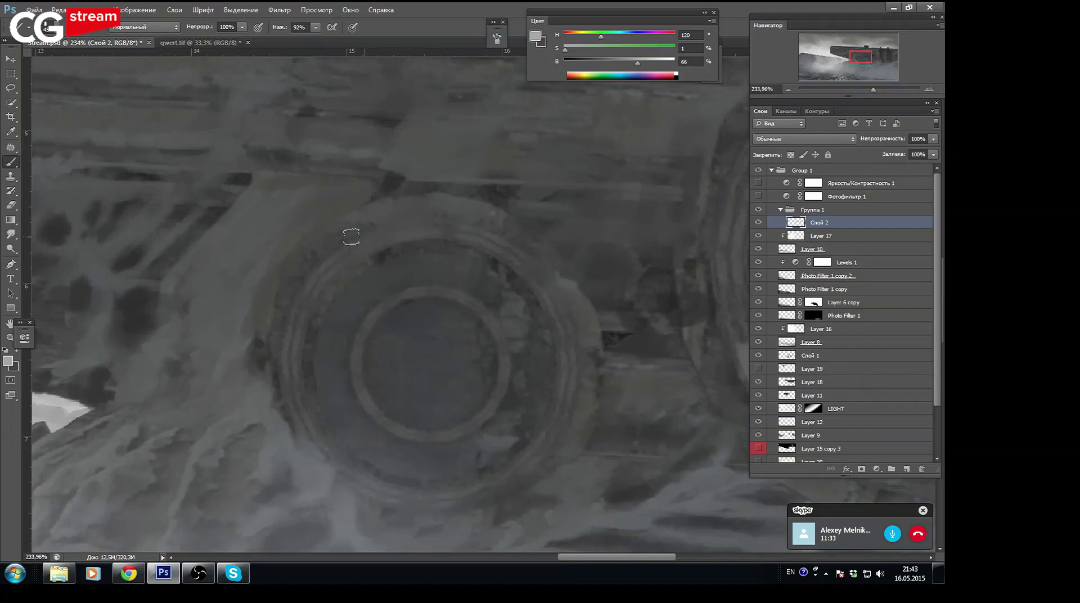
{"action": "mouse_move", "coordinate": [404, 224]}
{"action": "left_mouse_down"}
{"action": "mouse_move", "coordinate": [366, 244]}
{"action": "mouse_move", "coordinate": [425, 238]}
{"action": "mouse_move", "coordinate": [413, 230]}
{"action": "left_mouse_up"}
{"action": "left_click", "coordinate": [397, 236], "text": "alt"}
{"action": "left_click", "coordinate": [395, 222], "text": "alt"}
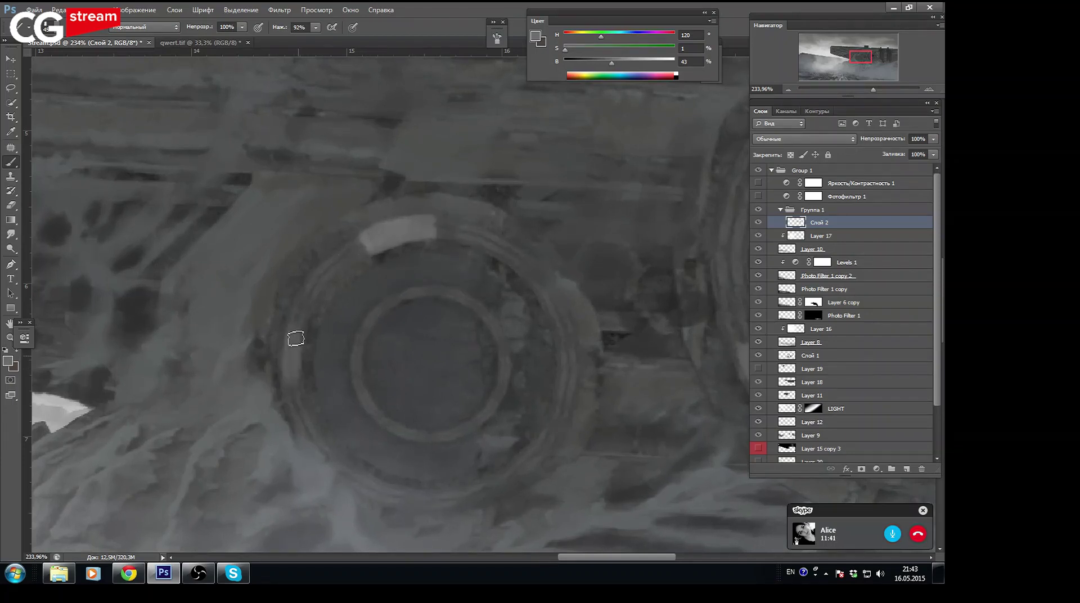
Paint and extend a light band down the smaller wheel's left rim
{"action": "left_click_drag", "start_coordinate": [295, 337], "coordinate": [293, 380]}
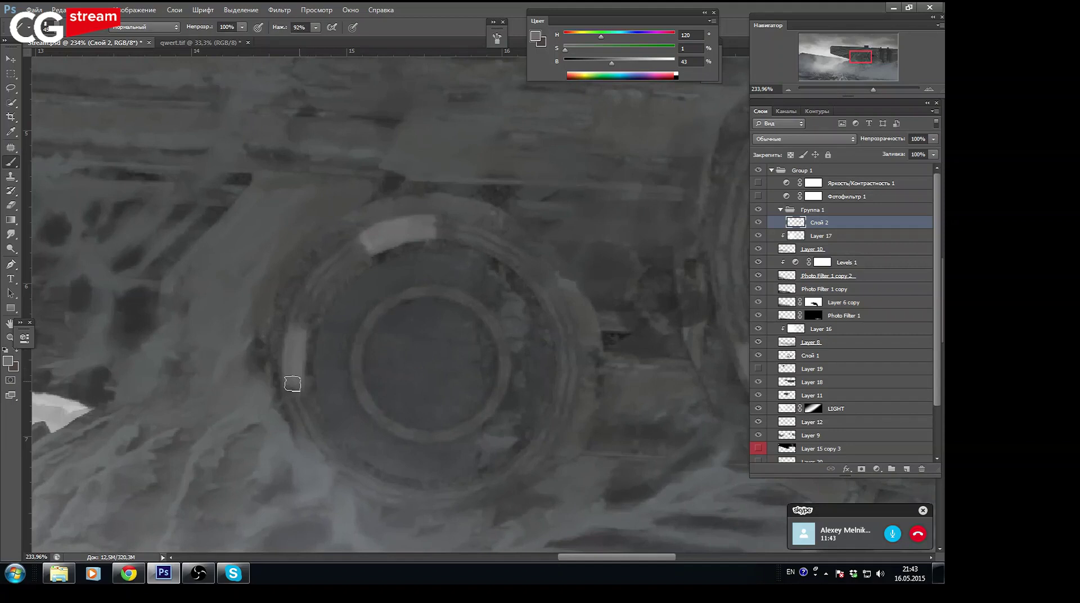
{"action": "left_click", "coordinate": [301, 338], "text": "alt"}
{"action": "left_click", "coordinate": [304, 380], "text": "alt"}
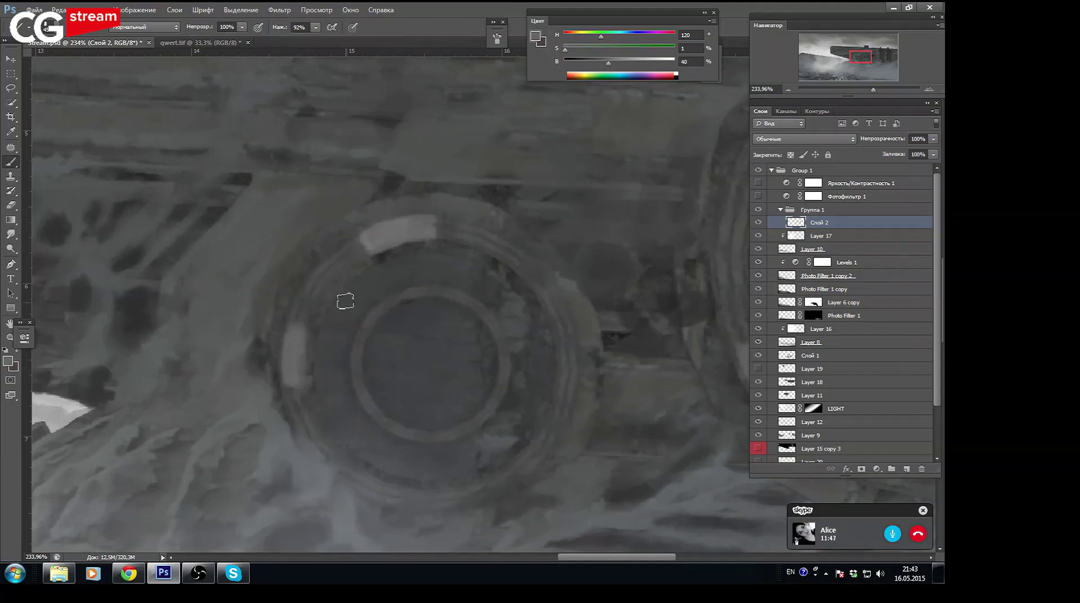
{"action": "left_click", "coordinate": [297, 350], "text": "alt"}
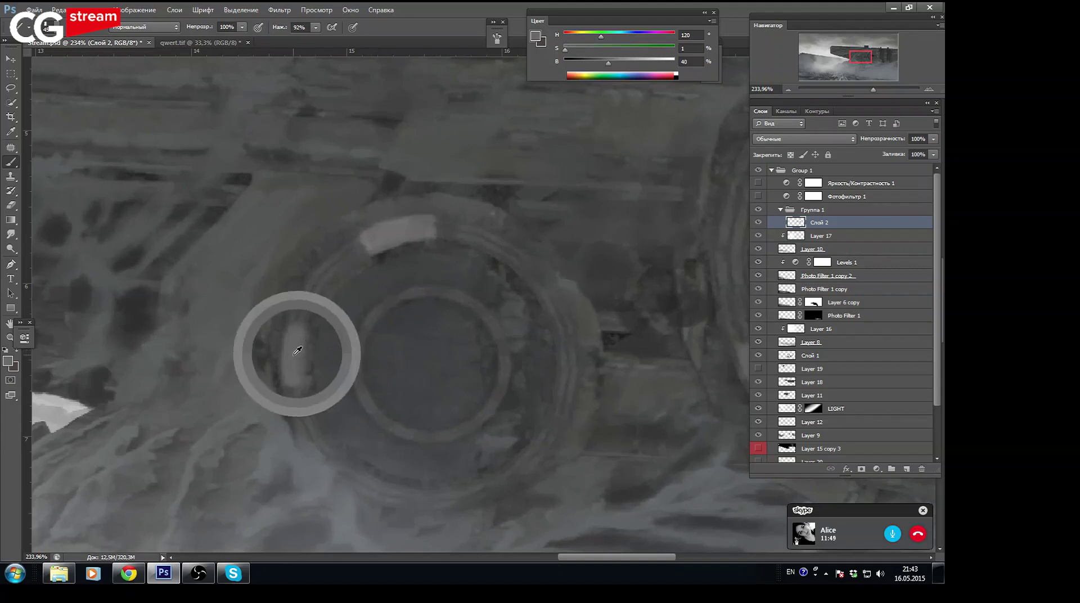
{"action": "left_click_drag", "start_coordinate": [571, 314], "coordinate": [589, 344]}
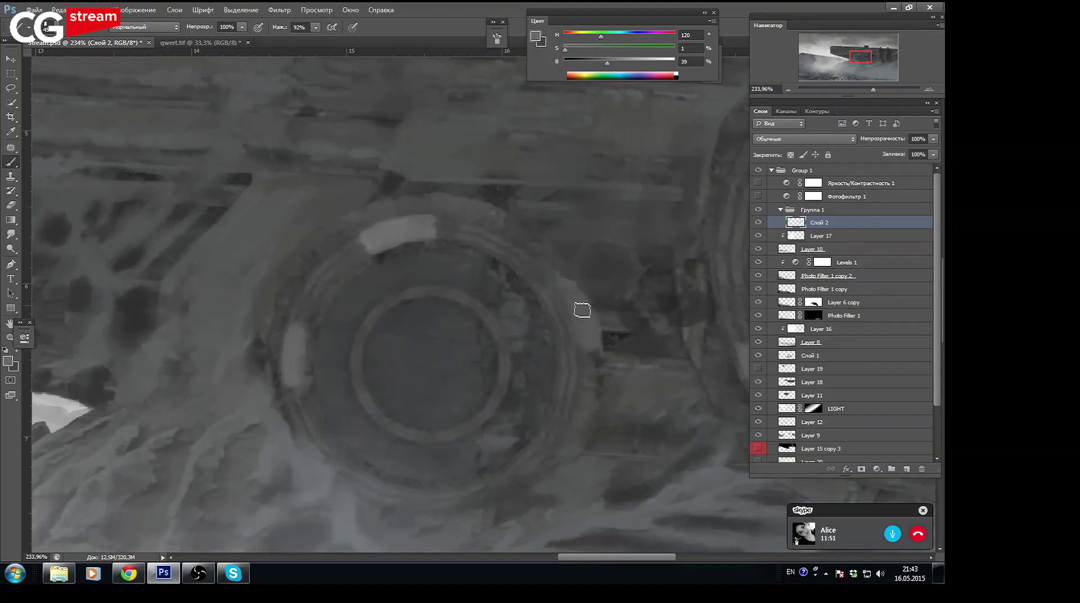
Add a light band on the smaller wheel's right rim, then zoom out
{"action": "left_click", "coordinate": [420, 228], "text": "alt"}
{"action": "left_click_drag", "start_coordinate": [577, 347], "coordinate": [588, 298]}
{"action": "left_click", "coordinate": [607, 285], "text": "alt"}
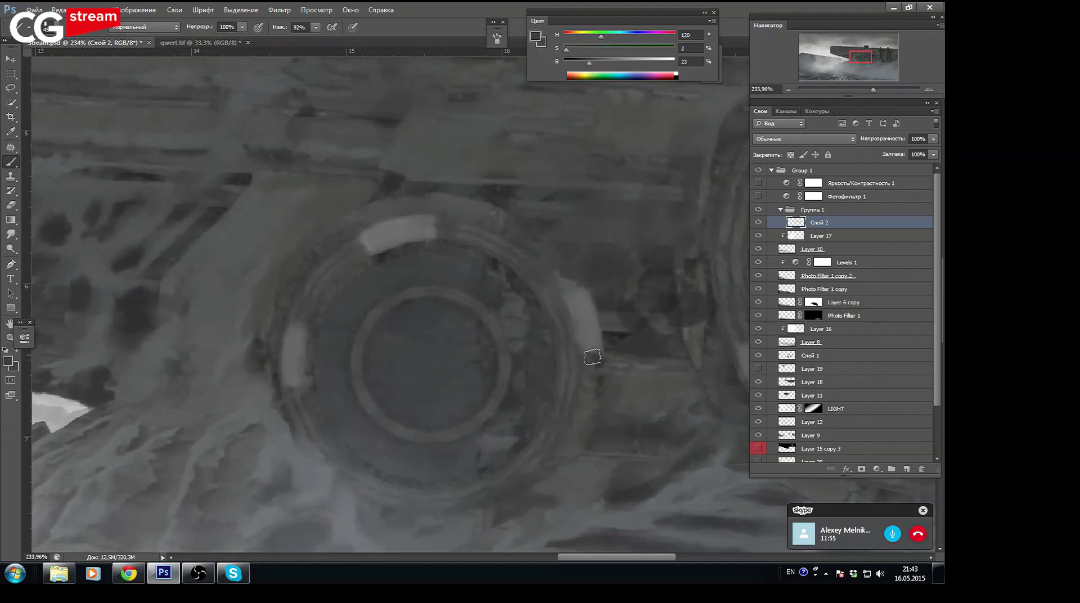
{"action": "key", "text": "alt"}
{"action": "left_click_drag", "start_coordinate": [871, 94], "coordinate": [854, 85]}
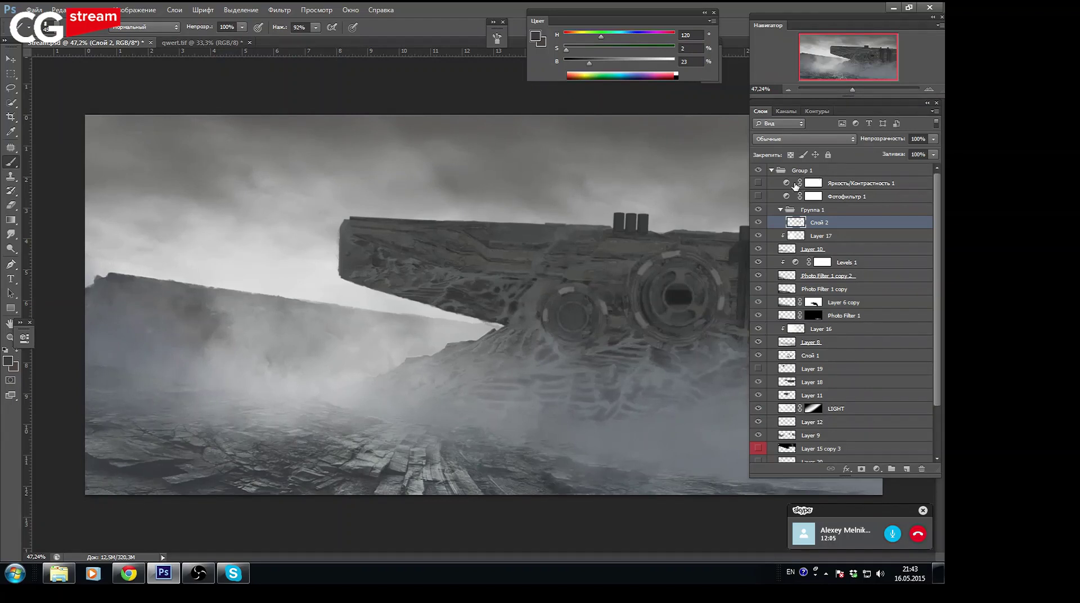
{"action": "left_click", "coordinate": [758, 223]}
{"action": "left_click_drag", "start_coordinate": [854, 89], "coordinate": [872, 89]}
{"action": "left_click", "coordinate": [641, 256], "text": "alt"}
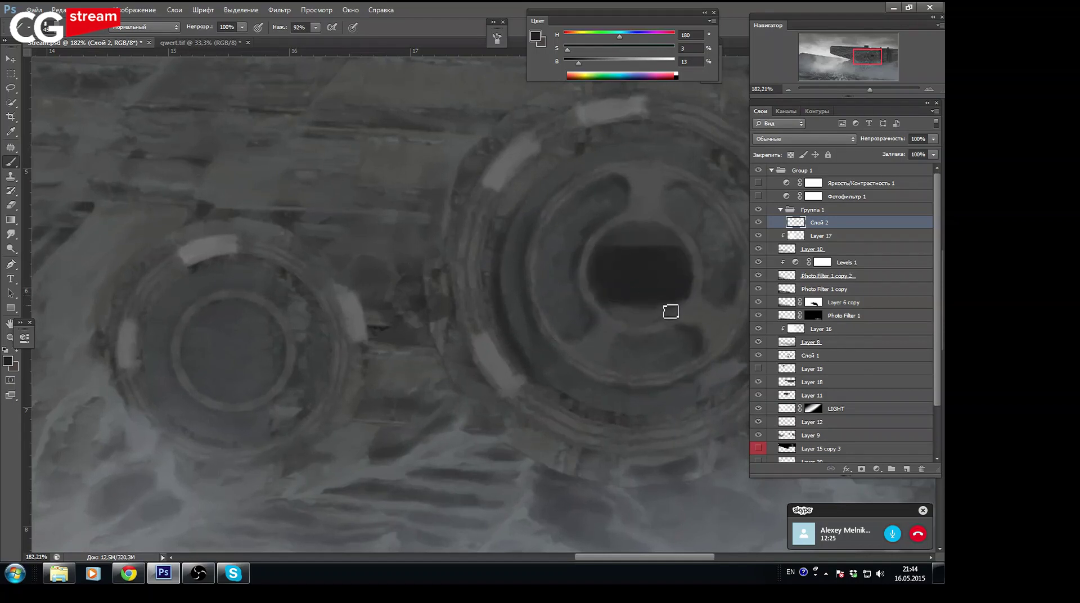
{"action": "left_click", "coordinate": [633, 313], "text": "alt"}
{"action": "left_click", "coordinate": [666, 311], "text": "alt"}
{"action": "left_click_drag", "start_coordinate": [874, 90], "coordinate": [866, 47]}
Paint two lighter diagonal bands on the platform beneath the chimneys
{"action": "left_click", "coordinate": [539, 289], "text": "alt"}
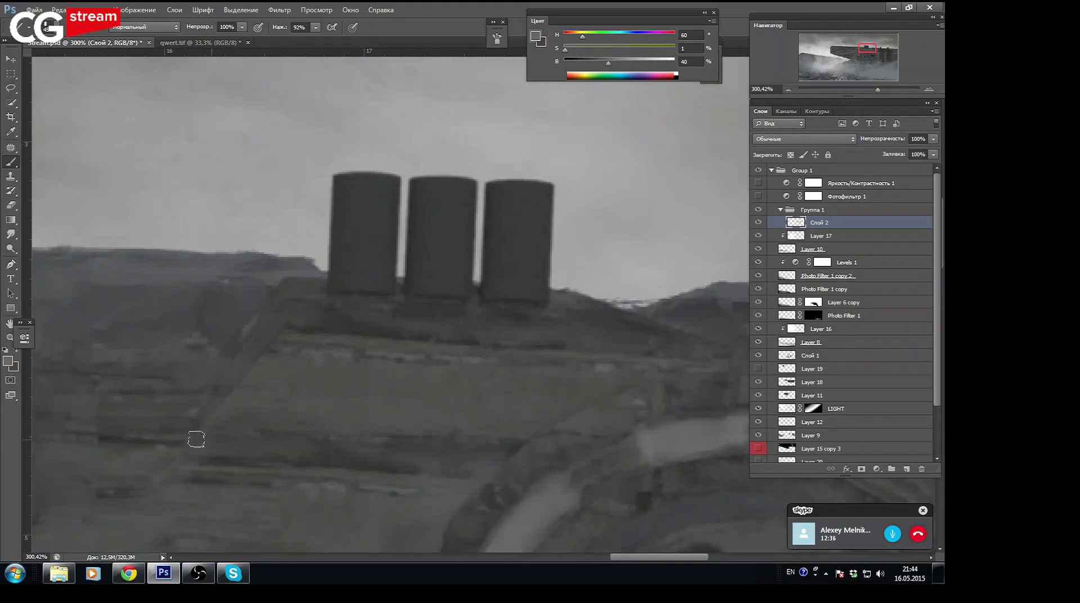
{"action": "mouse_move", "coordinate": [200, 422]}
{"action": "left_mouse_down"}
{"action": "mouse_move", "coordinate": [244, 366]}
{"action": "mouse_move", "coordinate": [275, 374]}
{"action": "mouse_move", "coordinate": [296, 358]}
{"action": "mouse_move", "coordinate": [260, 369]}
{"action": "mouse_move", "coordinate": [276, 385]}
{"action": "left_mouse_up"}
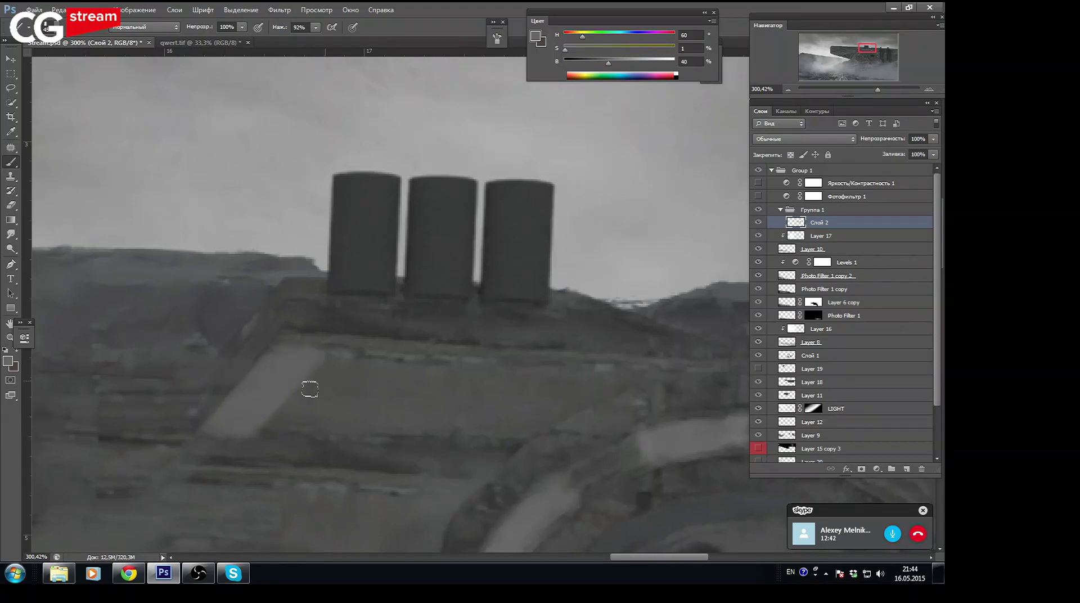
{"action": "mouse_move", "coordinate": [448, 403]}
{"action": "left_mouse_down"}
{"action": "mouse_move", "coordinate": [472, 388]}
{"action": "mouse_move", "coordinate": [465, 374]}
{"action": "mouse_move", "coordinate": [420, 425]}
{"action": "mouse_move", "coordinate": [438, 431]}
{"action": "left_mouse_up"}
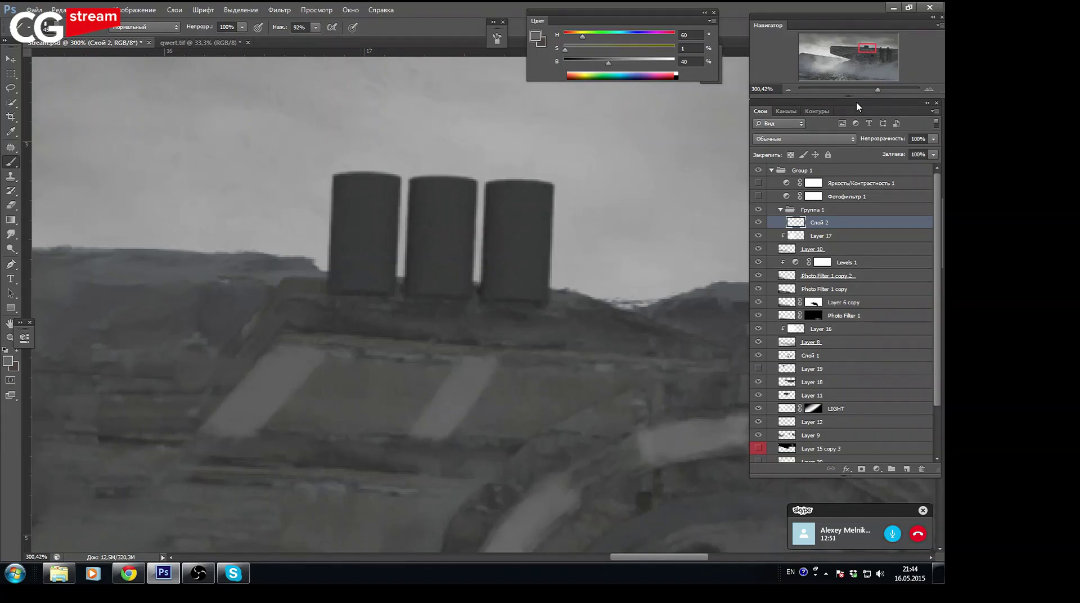
{"action": "left_click_drag", "start_coordinate": [874, 90], "coordinate": [856, 79]}
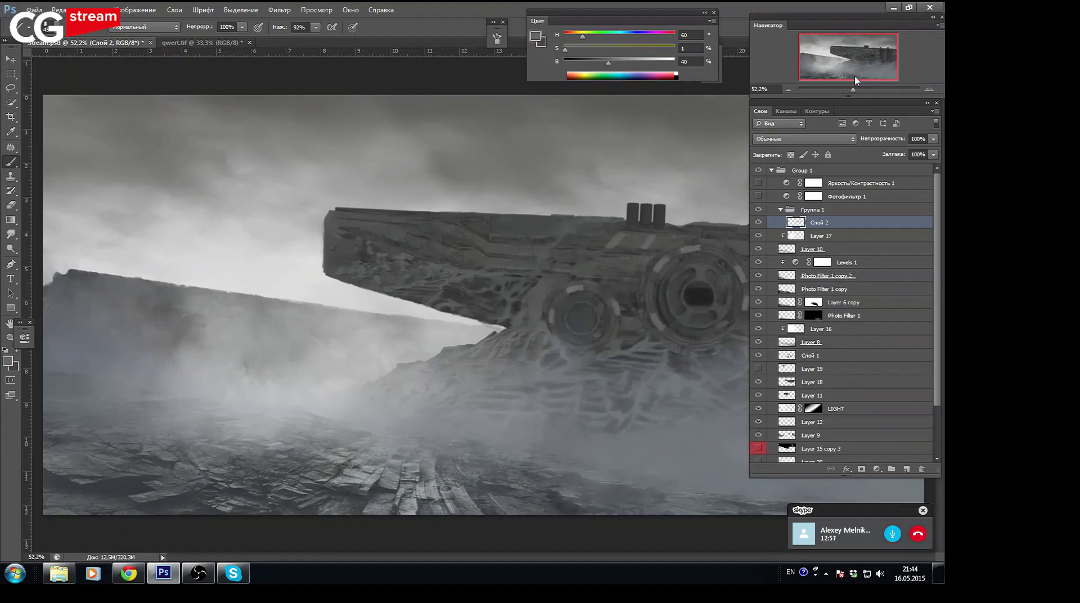
{"action": "mouse_move", "coordinate": [834, 92]}
{"action": "left_mouse_down"}
{"action": "mouse_move", "coordinate": [885, 103]}
{"action": "mouse_move", "coordinate": [866, 51]}
{"action": "mouse_move", "coordinate": [875, 53]}
{"action": "left_mouse_up"}
{"action": "scroll", "coordinate": [875, 71], "scroll_direction": "up", "scroll_amount": 1}
Sample a range of mid, darker and shadow greys from the platform
{"action": "left_click", "coordinate": [243, 460], "text": "alt"}
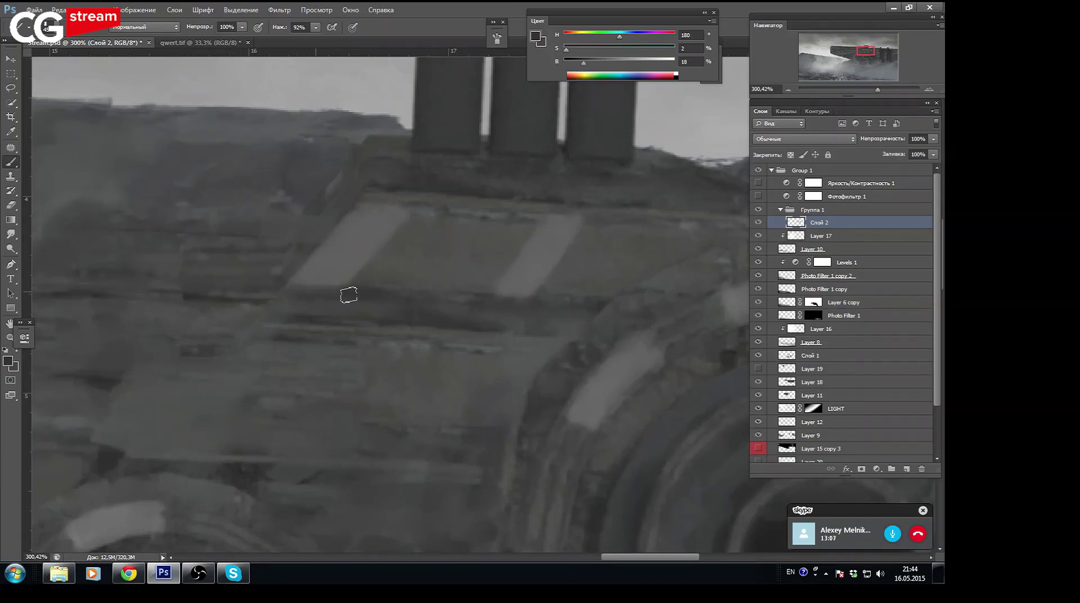
{"action": "left_click", "coordinate": [520, 284], "text": "alt"}
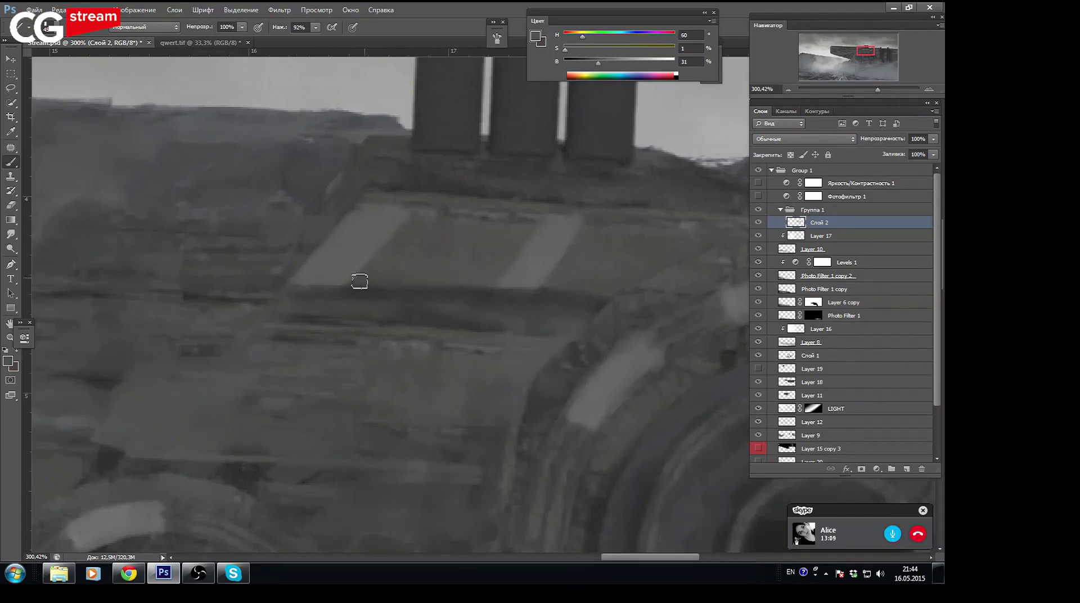
{"action": "left_click", "coordinate": [371, 292], "text": "alt"}
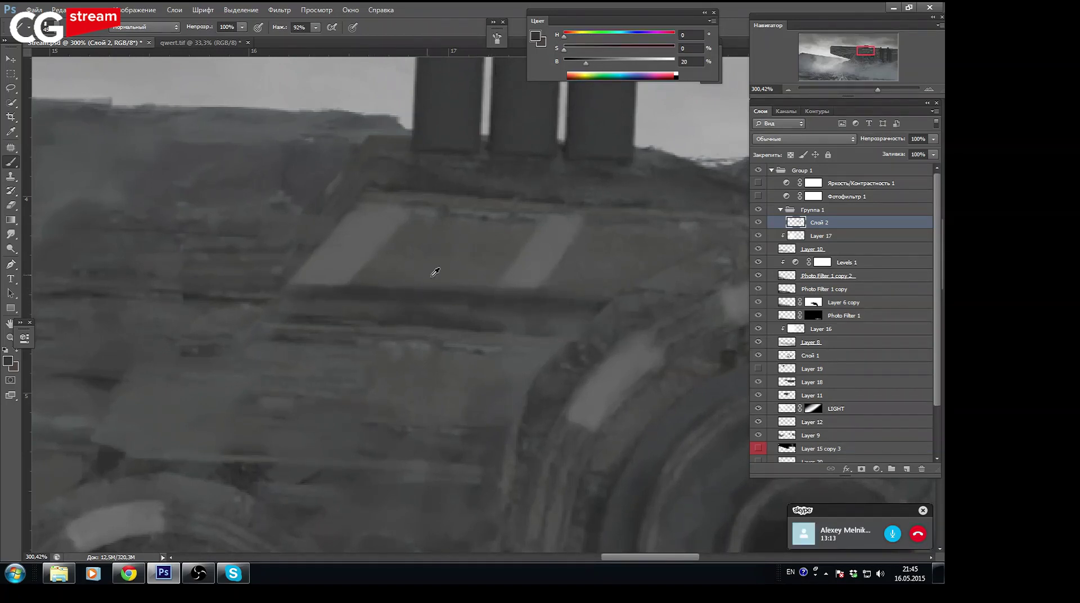
{"action": "left_click_drag", "start_coordinate": [562, 280], "coordinate": [525, 274]}
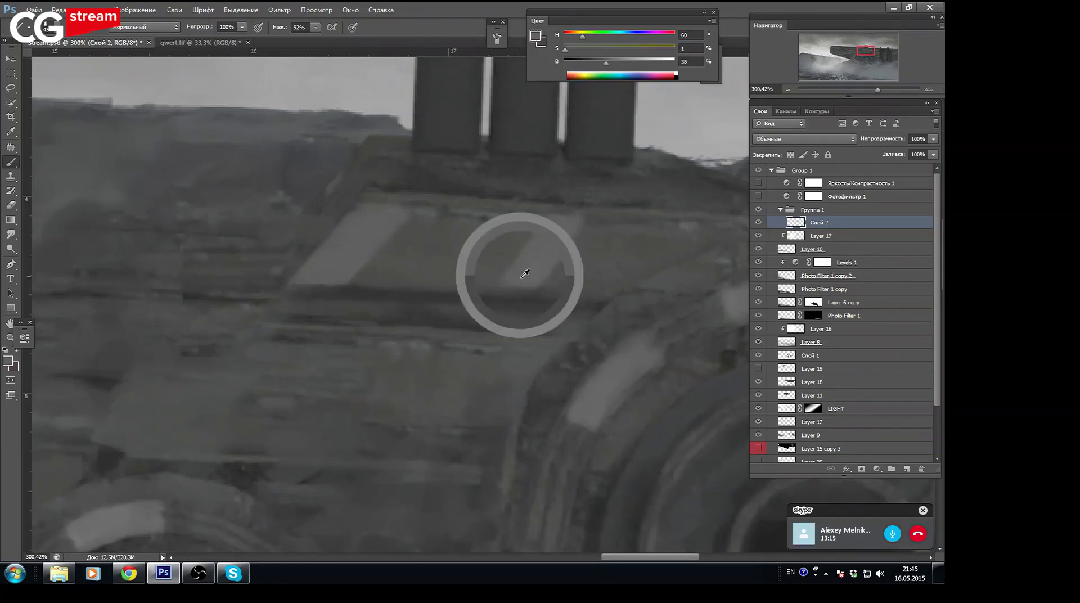
{"action": "left_click", "coordinate": [534, 265], "text": "alt"}
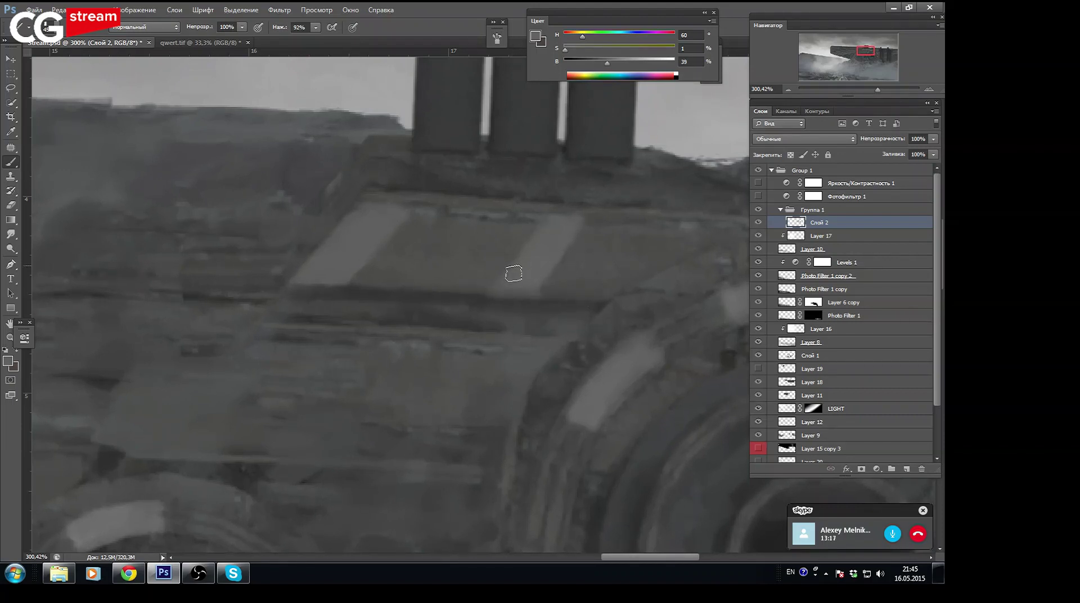
{"action": "left_click", "coordinate": [494, 271], "text": "alt"}
{"action": "left_click", "coordinate": [538, 267], "text": "alt"}
{"action": "left_click", "coordinate": [416, 239], "text": "alt"}
{"action": "left_click", "coordinate": [449, 161], "text": "alt"}
Sample greys from across the hull, then zoom out to the whole vehicle
{"action": "left_click_drag", "start_coordinate": [469, 267], "coordinate": [555, 181]}
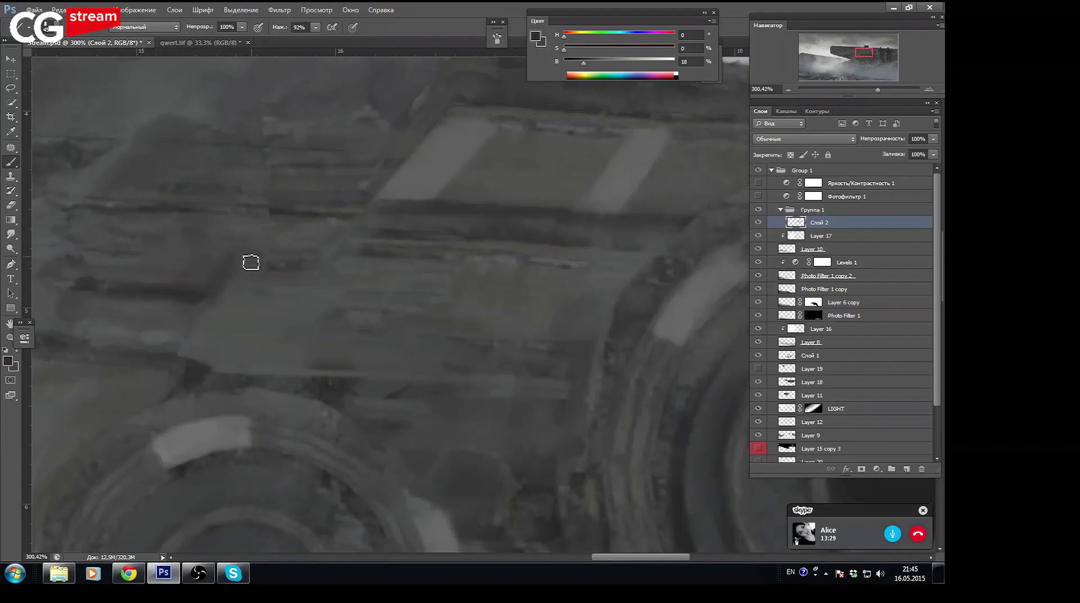
{"action": "left_click", "coordinate": [253, 245], "text": "alt"}
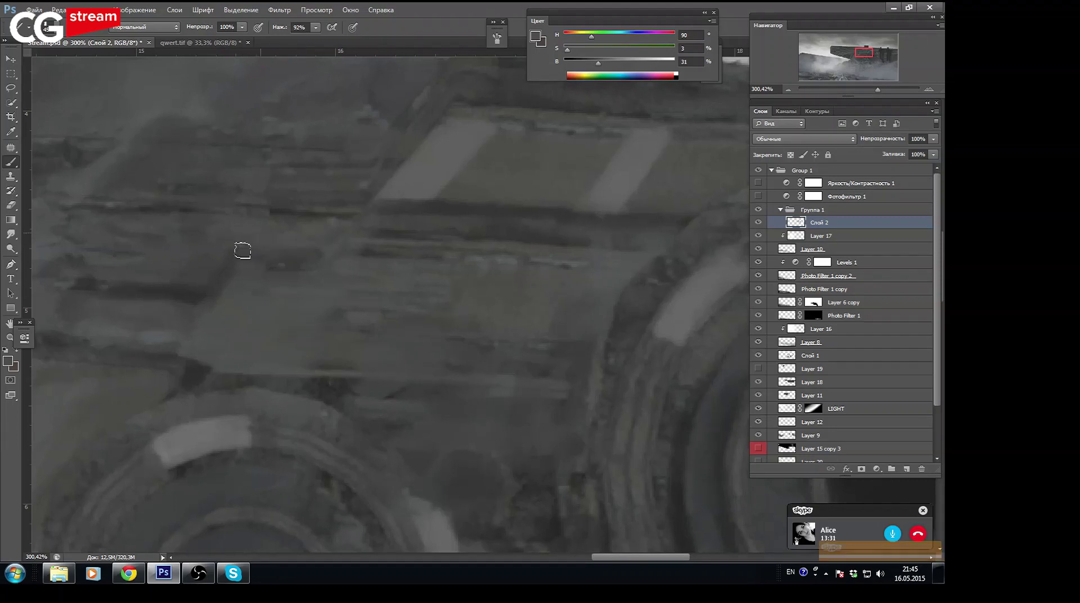
{"action": "left_click", "coordinate": [163, 311], "text": "alt"}
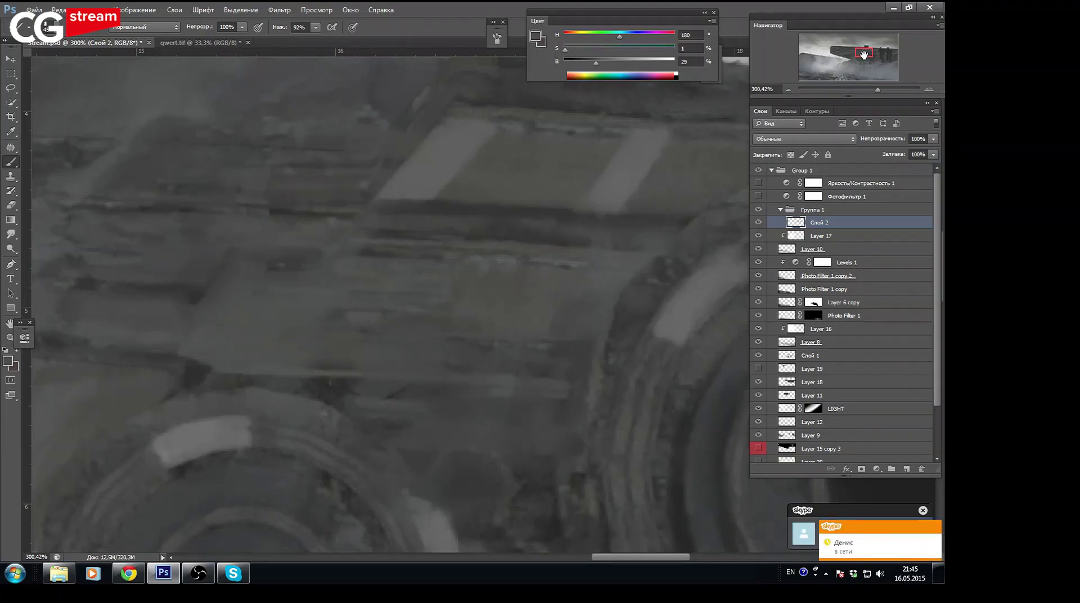
{"action": "left_click_drag", "start_coordinate": [864, 55], "coordinate": [831, 58]}
{"action": "left_click", "coordinate": [484, 343], "text": "alt"}
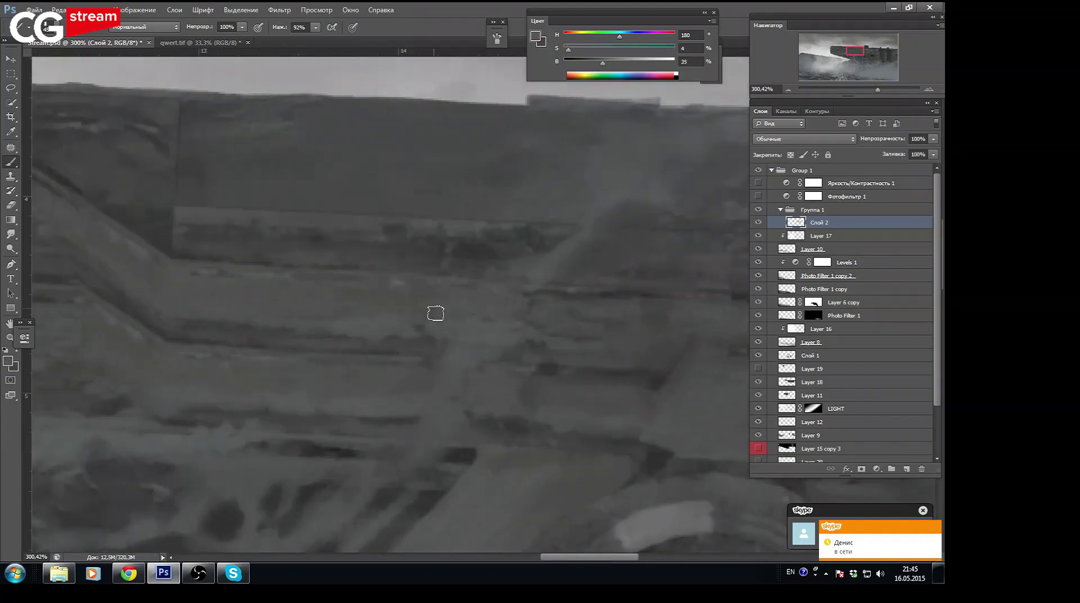
{"action": "left_click", "coordinate": [387, 314], "text": "alt"}
{"action": "left_click", "coordinate": [530, 266], "text": "alt"}
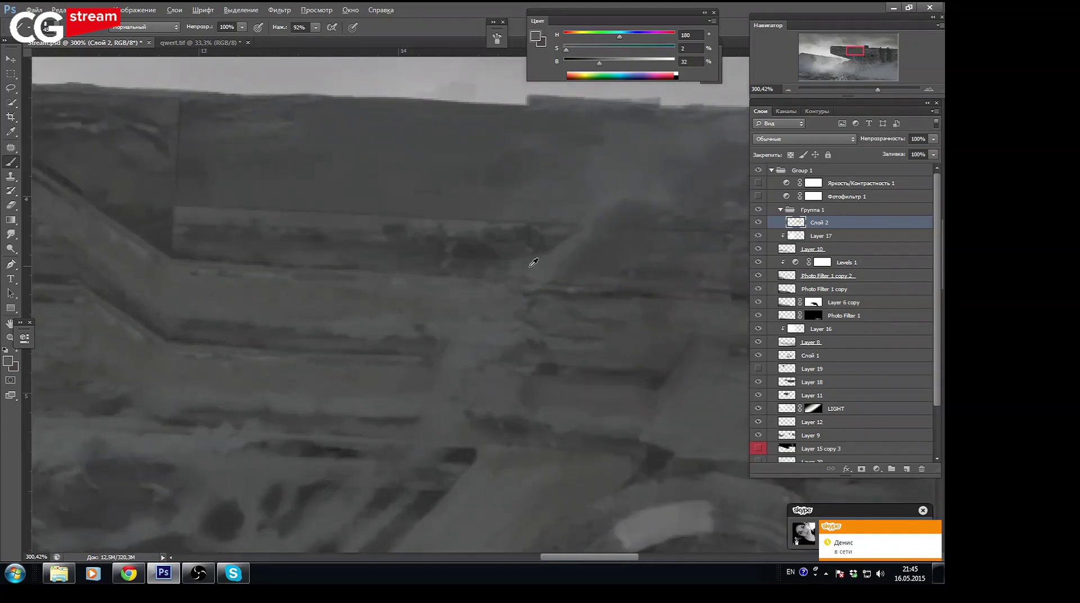
{"action": "left_click", "coordinate": [355, 302], "text": "alt"}
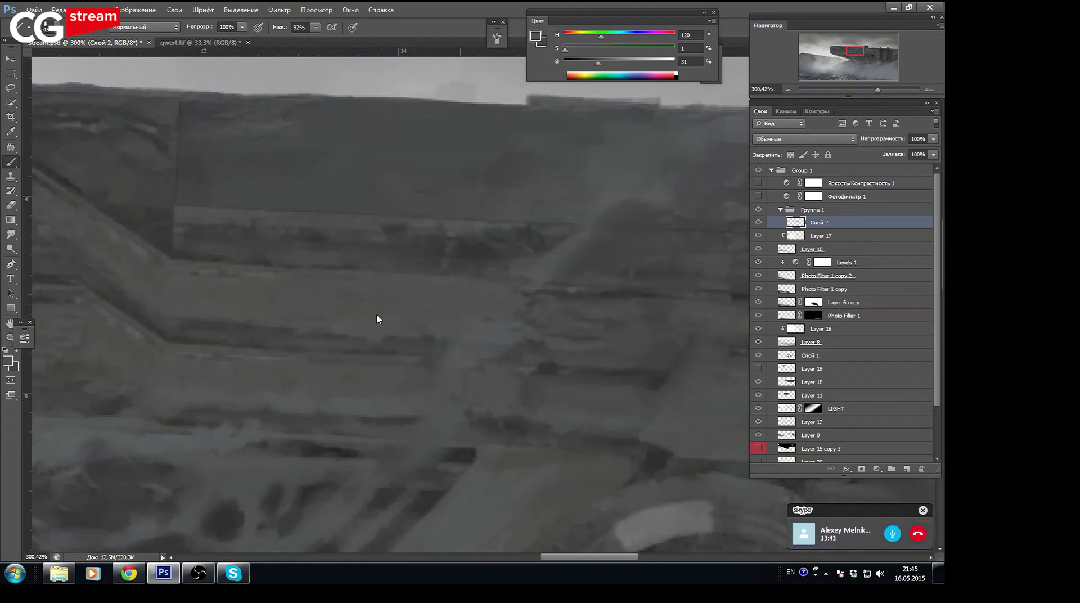
{"action": "left_click", "coordinate": [137, 386], "text": "alt"}
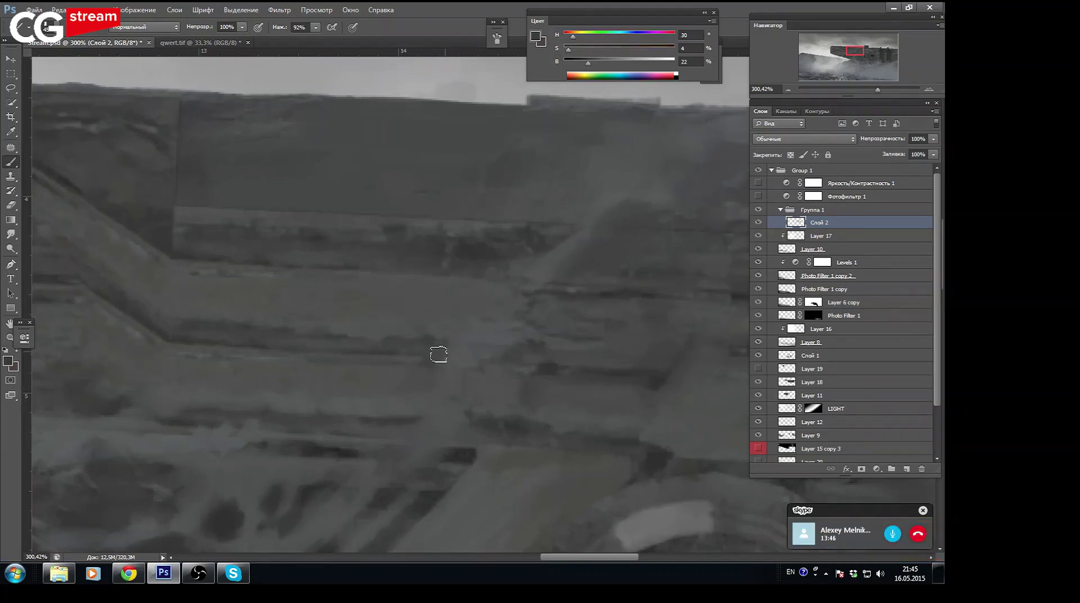
{"action": "left_click_drag", "start_coordinate": [877, 96], "coordinate": [855, 72]}
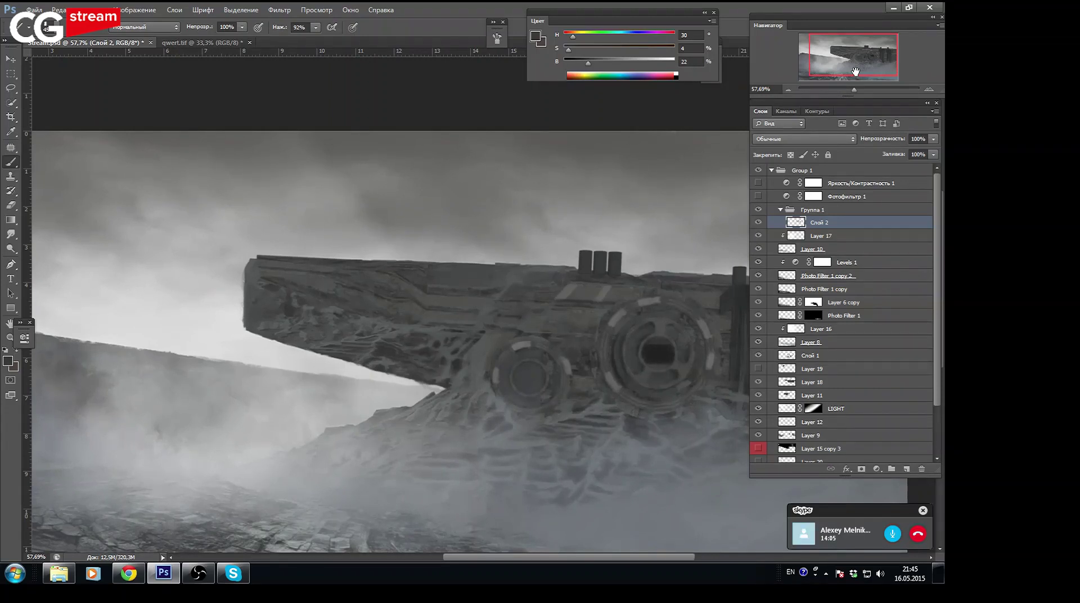
Try a dark blue block shape in the sky, then undo those strokes
{"action": "left_click", "coordinate": [242, 27]}
{"action": "mouse_move", "coordinate": [573, 36]}
{"action": "left_mouse_down"}
{"action": "mouse_move", "coordinate": [628, 36]}
{"action": "mouse_move", "coordinate": [634, 50]}
{"action": "mouse_move", "coordinate": [598, 63]}
{"action": "left_mouse_up"}
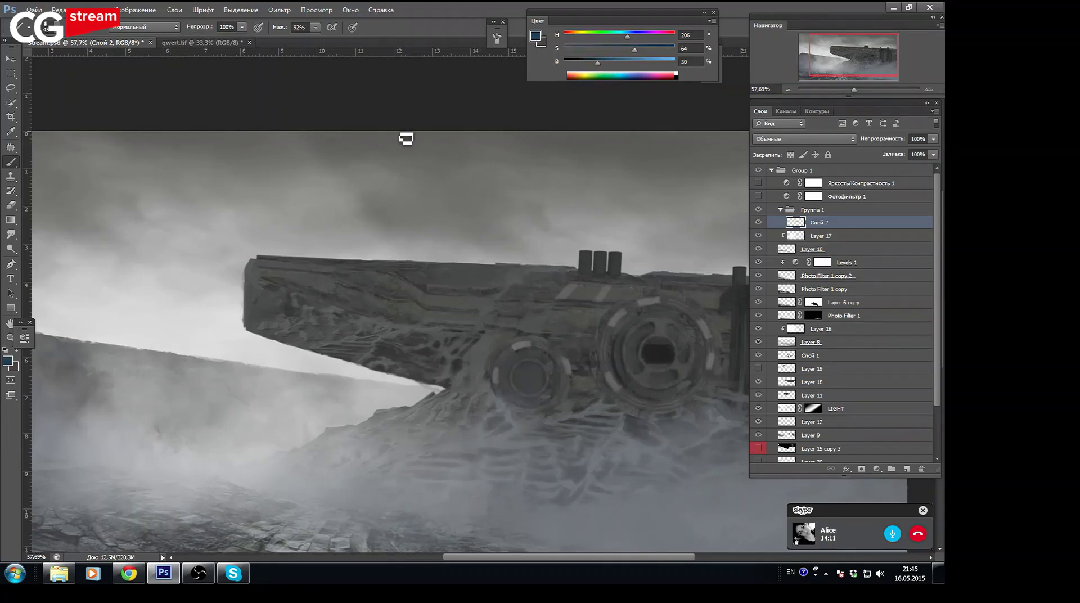
{"action": "mouse_move", "coordinate": [107, 194]}
{"action": "left_mouse_down"}
{"action": "mouse_move", "coordinate": [196, 197]}
{"action": "mouse_move", "coordinate": [124, 221]}
{"action": "mouse_move", "coordinate": [137, 304]}
{"action": "left_mouse_up"}
{"action": "left_click_drag", "start_coordinate": [140, 222], "coordinate": [265, 240]}
{"action": "left_click_drag", "start_coordinate": [149, 276], "coordinate": [247, 281]}
{"action": "left_click_drag", "start_coordinate": [215, 246], "coordinate": [265, 230]}
{"action": "left_click_drag", "start_coordinate": [166, 236], "coordinate": [242, 251]}
{"action": "left_click_drag", "start_coordinate": [146, 264], "coordinate": [248, 287]}
{"action": "key", "text": "ctrl+alt+z"}
{"action": "key", "text": "ctrl+alt+z"}
{"action": "key", "text": "ctrl+alt+z"}
{"action": "key", "text": "ctrl+alt+z"}
{"action": "key", "text": "ctrl+alt+z"}
{"action": "key", "text": "ctrl+alt+z"}
On a new layer Слой 3, paint a solid dark-blue block at the vehicle's left prow
{"action": "left_click", "coordinate": [907, 469]}
{"action": "mouse_move", "coordinate": [145, 229]}
{"action": "left_mouse_down"}
{"action": "mouse_move", "coordinate": [175, 246]}
{"action": "mouse_move", "coordinate": [171, 313]}
{"action": "left_mouse_up"}
{"action": "left_click_drag", "start_coordinate": [146, 247], "coordinate": [248, 270]}
{"action": "left_click_drag", "start_coordinate": [163, 281], "coordinate": [253, 304]}
{"action": "mouse_move", "coordinate": [242, 225]}
{"action": "left_mouse_down"}
{"action": "mouse_move", "coordinate": [216, 244]}
{"action": "mouse_move", "coordinate": [259, 273]}
{"action": "mouse_move", "coordinate": [197, 315]}
{"action": "left_mouse_up"}
{"action": "left_click_drag", "start_coordinate": [180, 225], "coordinate": [144, 278]}
{"action": "mouse_move", "coordinate": [140, 236]}
{"action": "left_mouse_down"}
{"action": "mouse_move", "coordinate": [131, 281]}
{"action": "mouse_move", "coordinate": [140, 321]}
{"action": "left_mouse_up"}
{"action": "left_click_drag", "start_coordinate": [625, 44], "coordinate": [640, 39]}
Paint the block's left side violet, then repaint it in lighter blue
{"action": "left_click", "coordinate": [614, 64]}
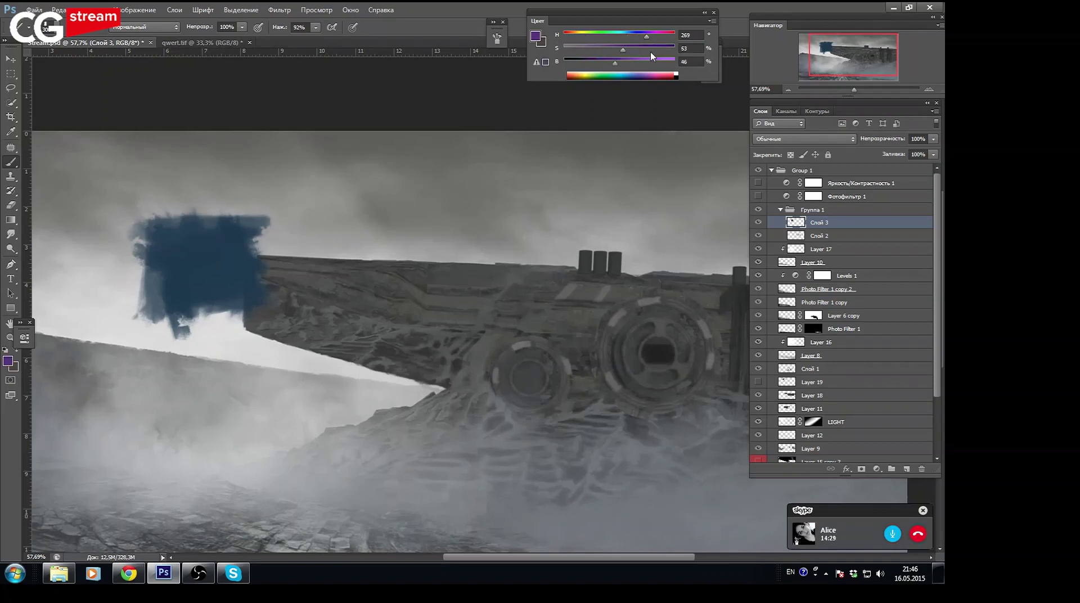
{"action": "mouse_move", "coordinate": [148, 225]}
{"action": "left_mouse_down"}
{"action": "mouse_move", "coordinate": [154, 292]}
{"action": "mouse_move", "coordinate": [164, 282]}
{"action": "mouse_move", "coordinate": [149, 295]}
{"action": "left_mouse_up"}
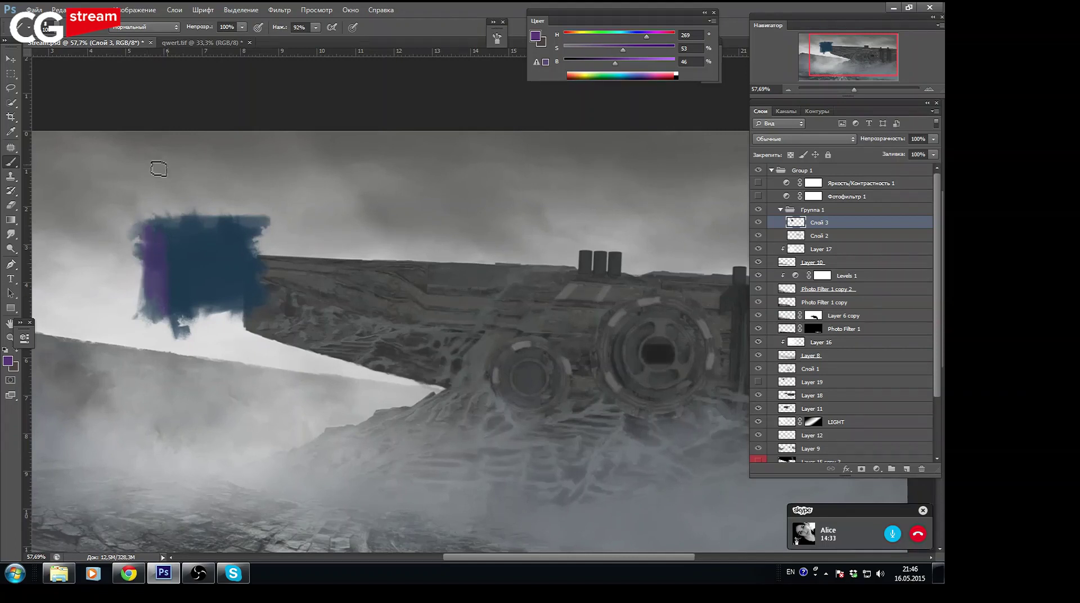
{"action": "left_click", "coordinate": [625, 60]}
{"action": "left_click_drag", "start_coordinate": [643, 36], "coordinate": [636, 37]}
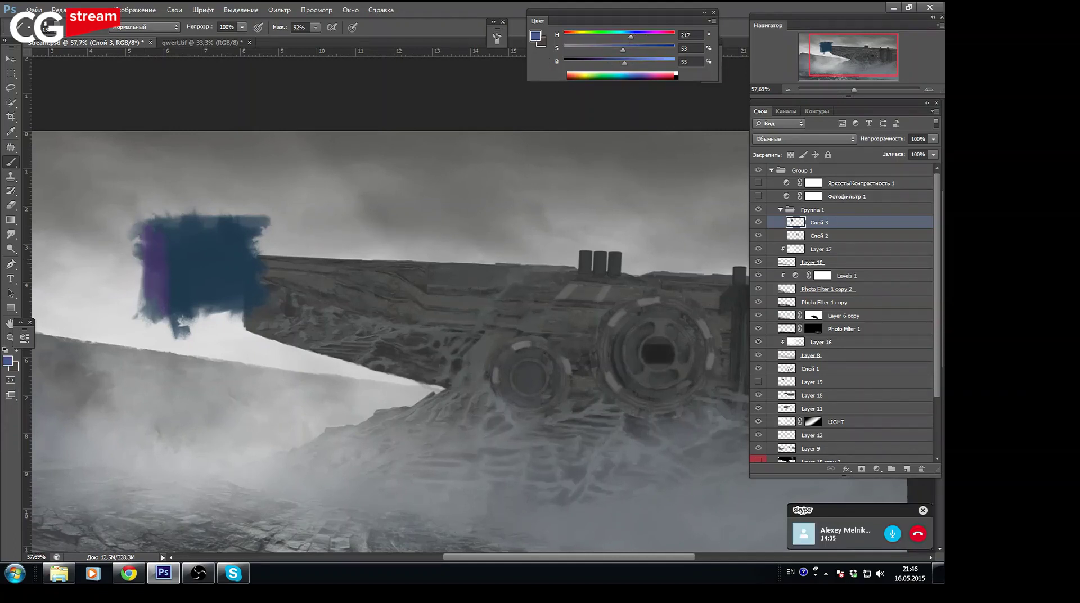
{"action": "mouse_move", "coordinate": [140, 280]}
{"action": "left_mouse_down"}
{"action": "mouse_move", "coordinate": [145, 251]}
{"action": "mouse_move", "coordinate": [164, 315]}
{"action": "mouse_move", "coordinate": [140, 242]}
{"action": "left_mouse_up"}
{"action": "left_click_drag", "start_coordinate": [633, 63], "coordinate": [647, 61]}
{"action": "mouse_move", "coordinate": [132, 233]}
{"action": "left_mouse_down"}
{"action": "mouse_move", "coordinate": [142, 301]}
{"action": "mouse_move", "coordinate": [159, 248]}
{"action": "mouse_move", "coordinate": [157, 297]}
{"action": "mouse_move", "coordinate": [153, 239]}
{"action": "mouse_move", "coordinate": [163, 243]}
{"action": "mouse_move", "coordinate": [145, 282]}
{"action": "mouse_move", "coordinate": [157, 251]}
{"action": "mouse_move", "coordinate": [170, 312]}
{"action": "mouse_move", "coordinate": [148, 314]}
{"action": "mouse_move", "coordinate": [152, 282]}
{"action": "mouse_move", "coordinate": [173, 302]}
{"action": "mouse_move", "coordinate": [168, 273]}
{"action": "left_mouse_up"}
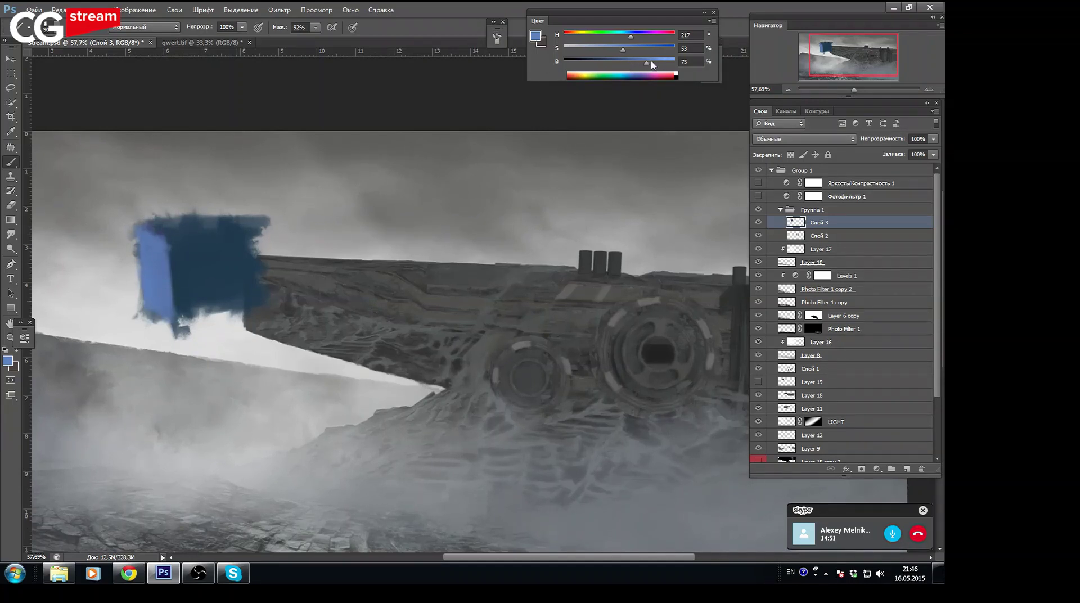
Add pale blue along the top face, a small shape above, and dark left-face strokes
{"action": "left_click_drag", "start_coordinate": [623, 50], "coordinate": [609, 50]}
{"action": "mouse_move", "coordinate": [160, 232]}
{"action": "left_mouse_down"}
{"action": "mouse_move", "coordinate": [246, 228]}
{"action": "mouse_move", "coordinate": [225, 221]}
{"action": "left_mouse_up"}
{"action": "mouse_move", "coordinate": [109, 177]}
{"action": "left_mouse_down"}
{"action": "mouse_move", "coordinate": [123, 197]}
{"action": "mouse_move", "coordinate": [132, 163]}
{"action": "left_mouse_up"}
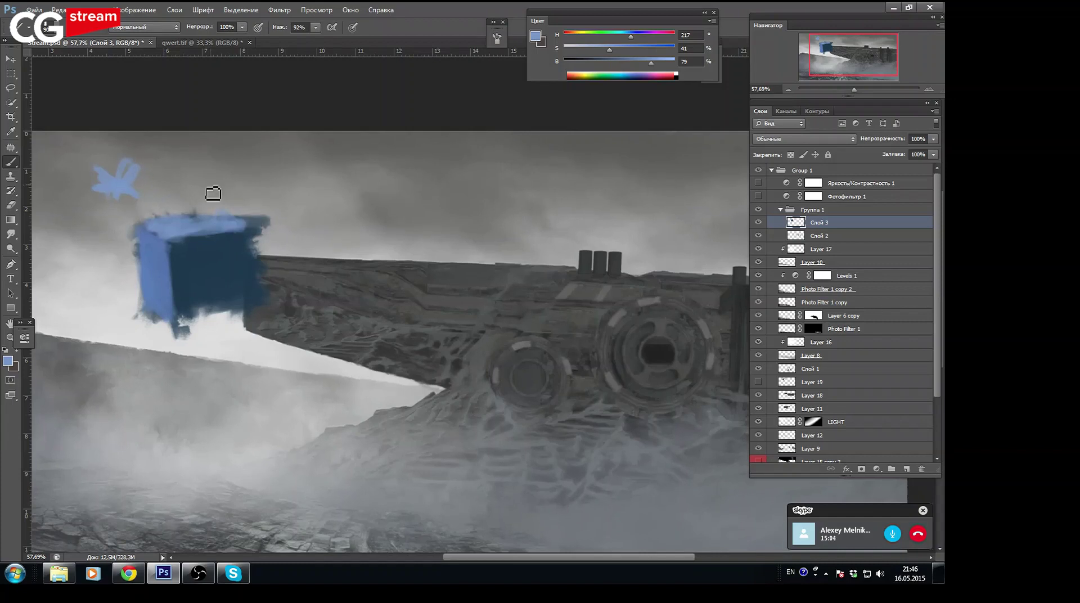
{"action": "left_click", "coordinate": [205, 265], "text": "alt"}
{"action": "left_click_drag", "start_coordinate": [172, 256], "coordinate": [163, 315]}
{"action": "left_click", "coordinate": [162, 261], "text": "alt"}
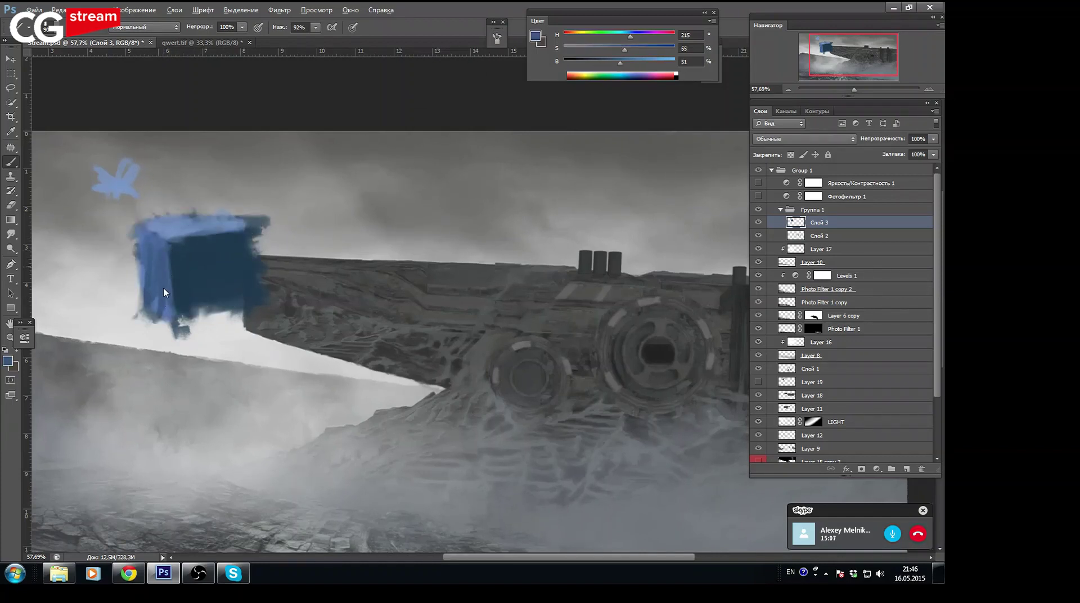
{"action": "left_click_drag", "start_coordinate": [620, 62], "coordinate": [664, 62]}
{"action": "mouse_move", "coordinate": [194, 243]}
{"action": "left_mouse_down"}
{"action": "mouse_move", "coordinate": [236, 236]}
{"action": "mouse_move", "coordinate": [157, 241]}
{"action": "mouse_move", "coordinate": [176, 262]}
{"action": "mouse_move", "coordinate": [178, 306]}
{"action": "left_mouse_up"}
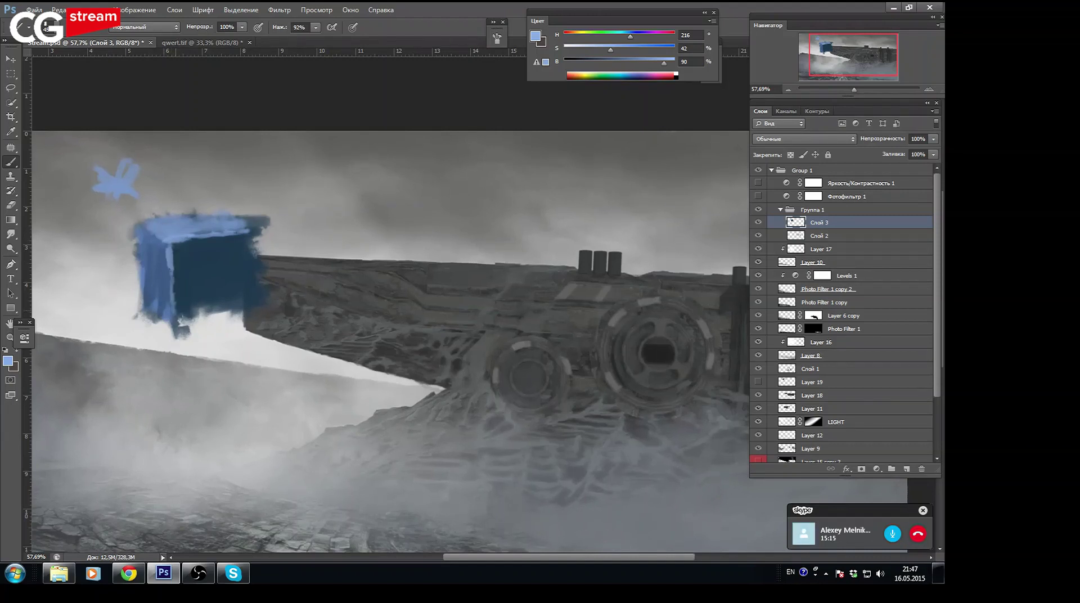
Add near-white blue highlights on the cube's top and upper-left edges
{"action": "left_click_drag", "start_coordinate": [667, 67], "coordinate": [673, 64]}
{"action": "left_click_drag", "start_coordinate": [610, 51], "coordinate": [586, 50]}
{"action": "left_click_drag", "start_coordinate": [166, 221], "coordinate": [205, 222]}
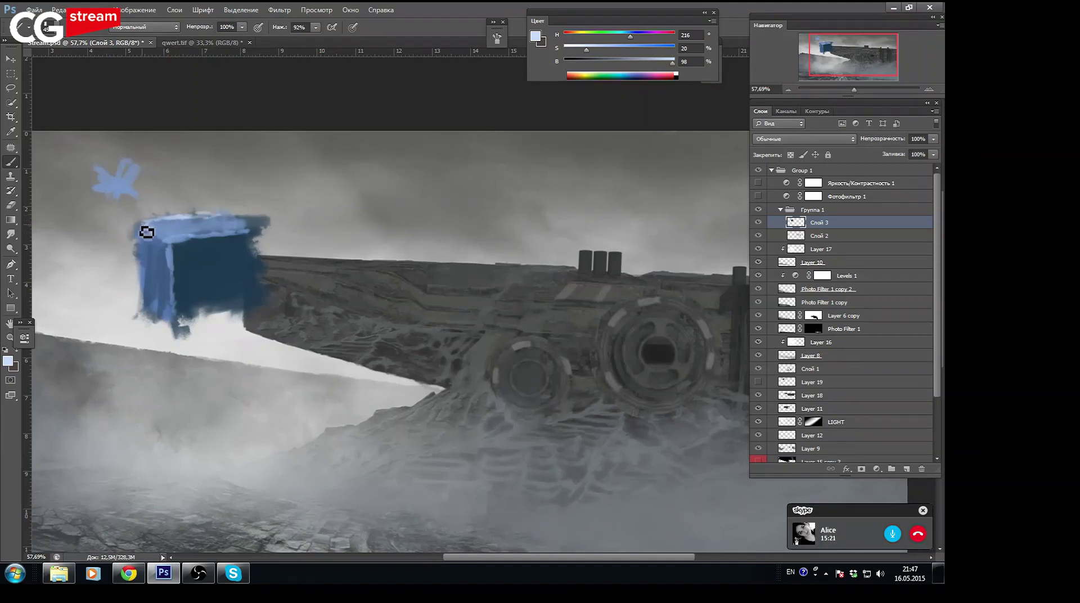
{"action": "mouse_move", "coordinate": [141, 231]}
{"action": "left_mouse_down"}
{"action": "mouse_move", "coordinate": [145, 301]}
{"action": "mouse_move", "coordinate": [145, 232]}
{"action": "left_mouse_up"}
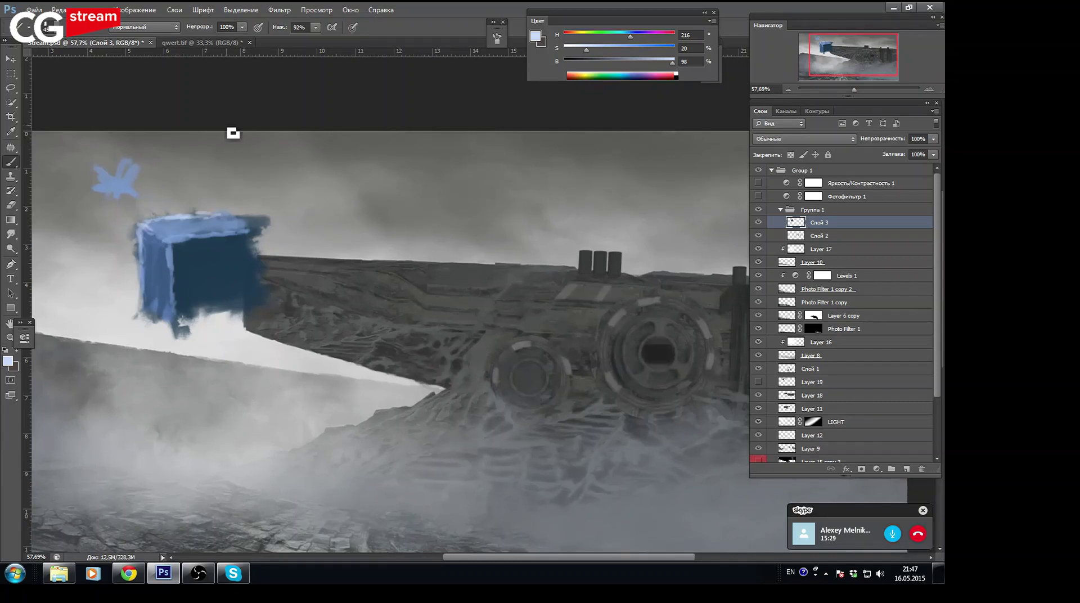
Deepen the right edge and lower faces of the cube with navy
{"action": "left_click", "coordinate": [255, 260], "text": "alt"}
{"action": "left_click_drag", "start_coordinate": [257, 286], "coordinate": [260, 302]}
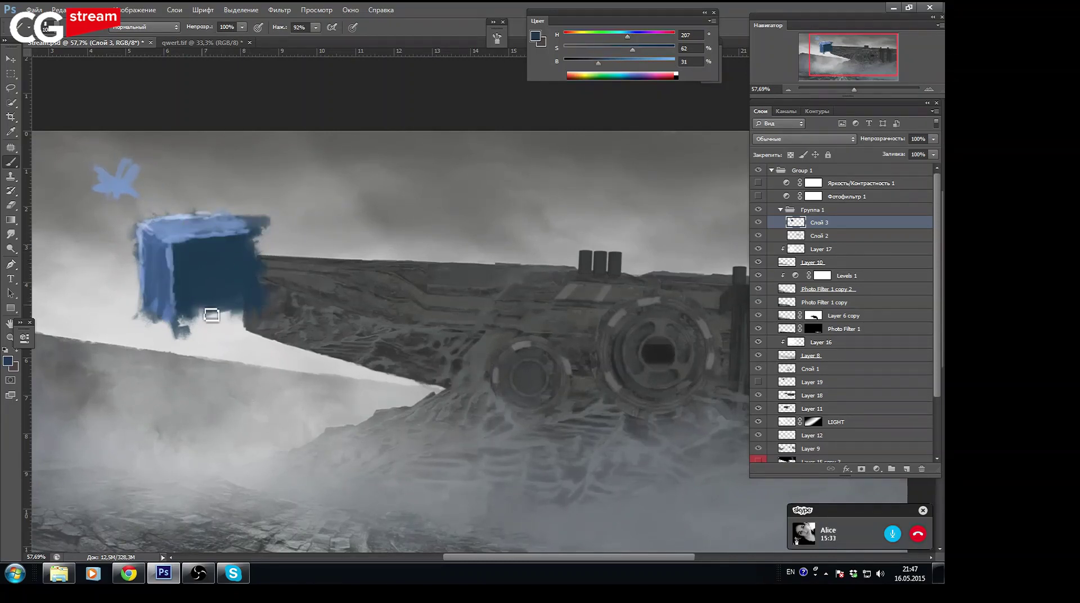
{"action": "left_click_drag", "start_coordinate": [594, 66], "coordinate": [587, 68]}
{"action": "left_click_drag", "start_coordinate": [211, 306], "coordinate": [214, 294]}
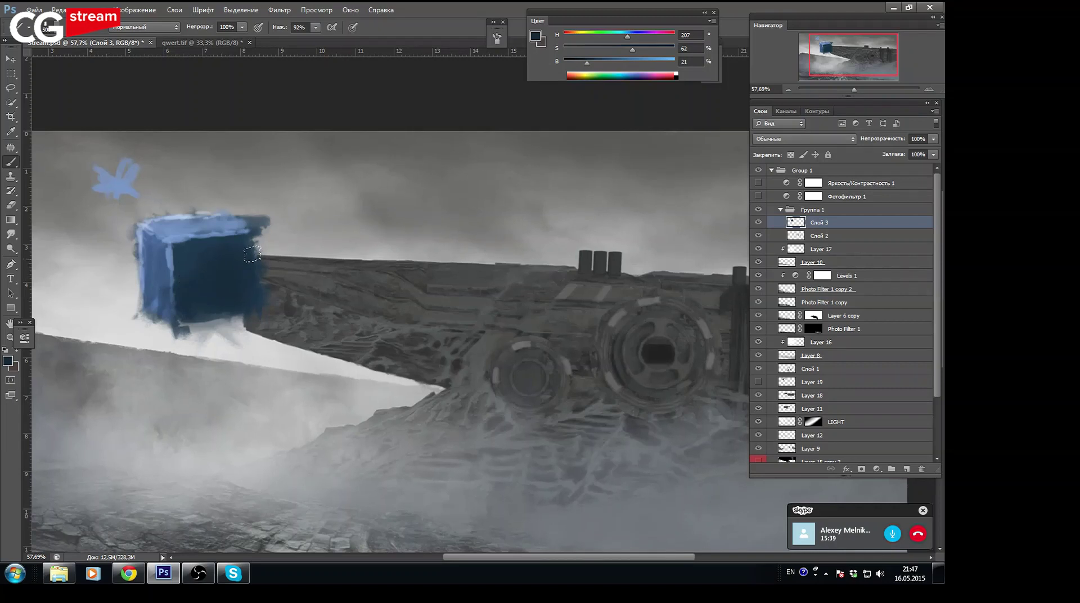
{"action": "mouse_move", "coordinate": [181, 283]}
{"action": "left_mouse_down"}
{"action": "mouse_move", "coordinate": [155, 293]}
{"action": "mouse_move", "coordinate": [262, 307]}
{"action": "left_mouse_up"}
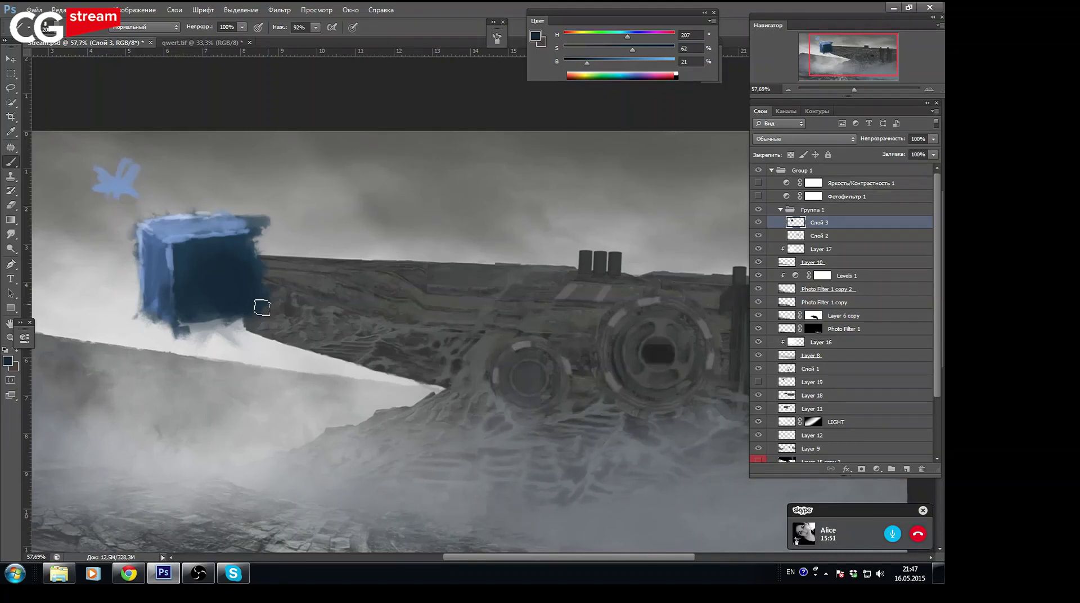
Erase the cube's top-right corner and tidy its right, bottom, lower-left and top edges
{"action": "key", "text": "e"}
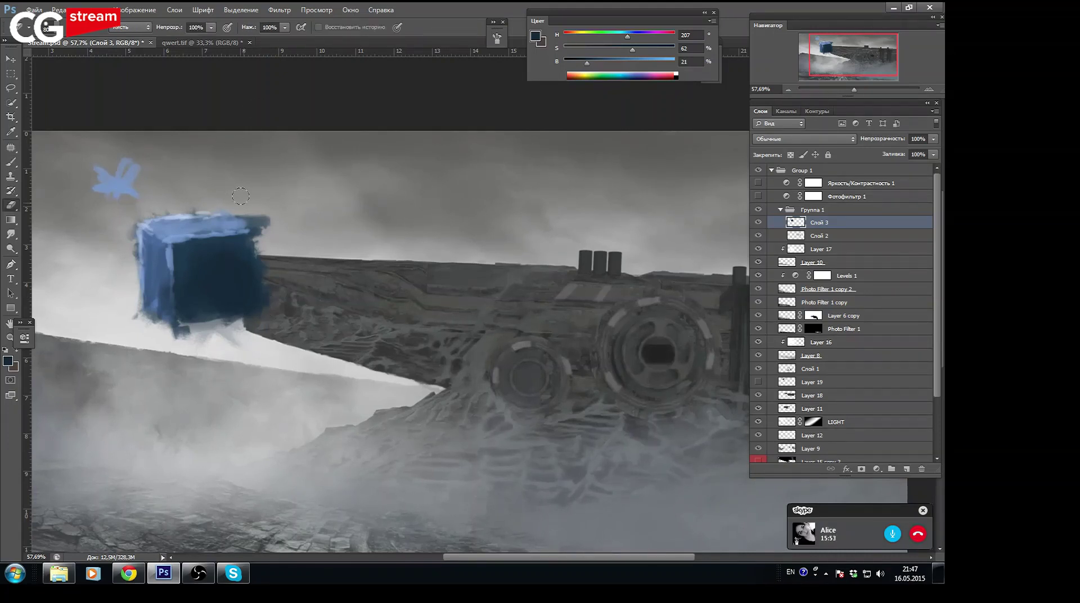
{"action": "left_click_drag", "start_coordinate": [203, 199], "coordinate": [258, 226]}
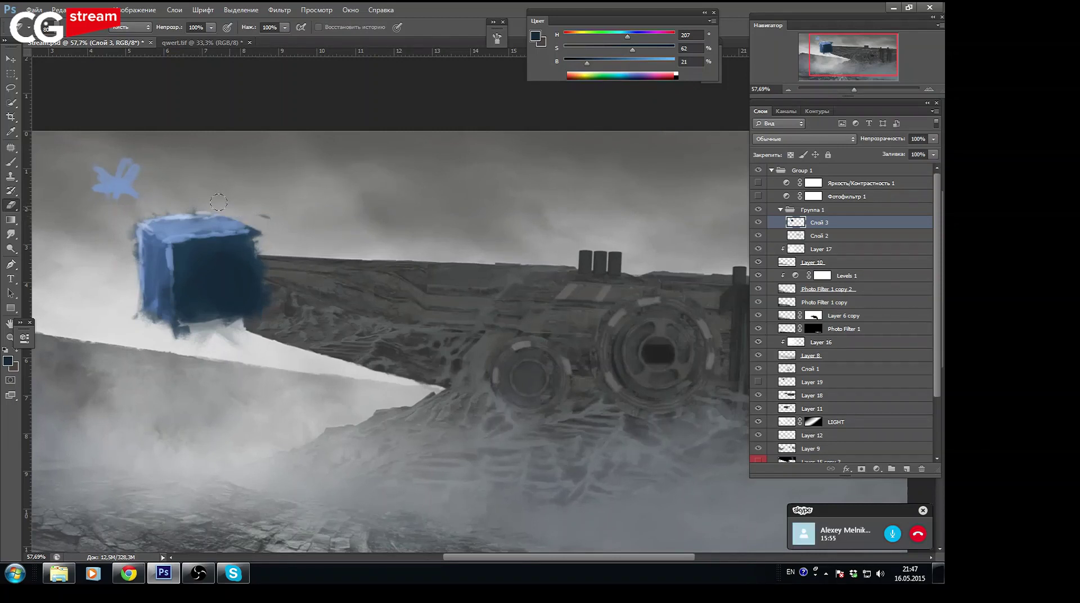
{"action": "mouse_move", "coordinate": [209, 201]}
{"action": "left_mouse_down"}
{"action": "mouse_move", "coordinate": [242, 222]}
{"action": "mouse_move", "coordinate": [223, 211]}
{"action": "mouse_move", "coordinate": [264, 309]}
{"action": "left_mouse_up"}
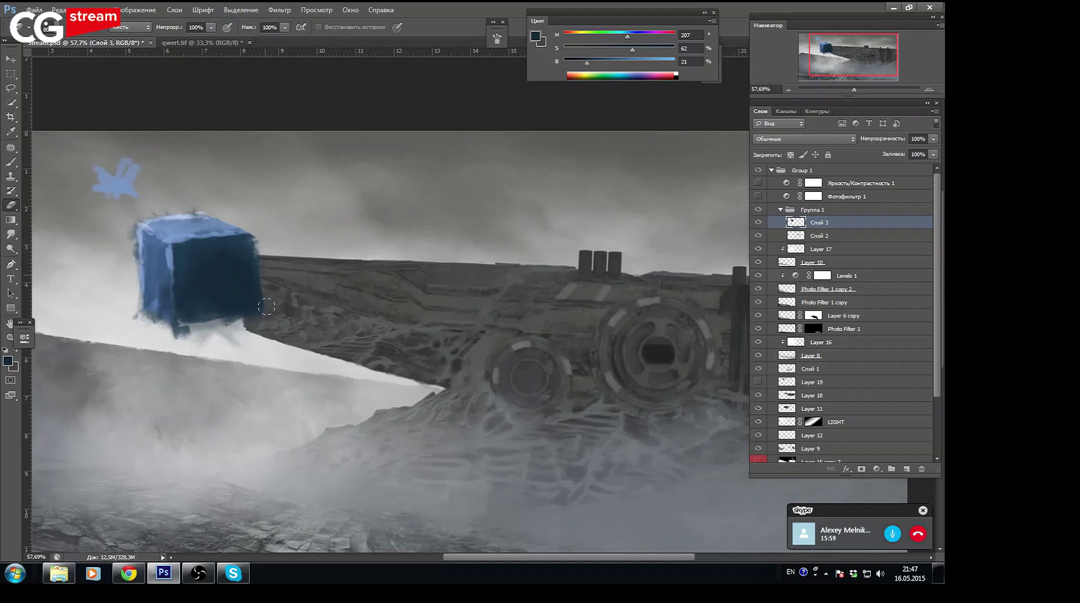
{"action": "left_click_drag", "start_coordinate": [255, 268], "coordinate": [257, 298]}
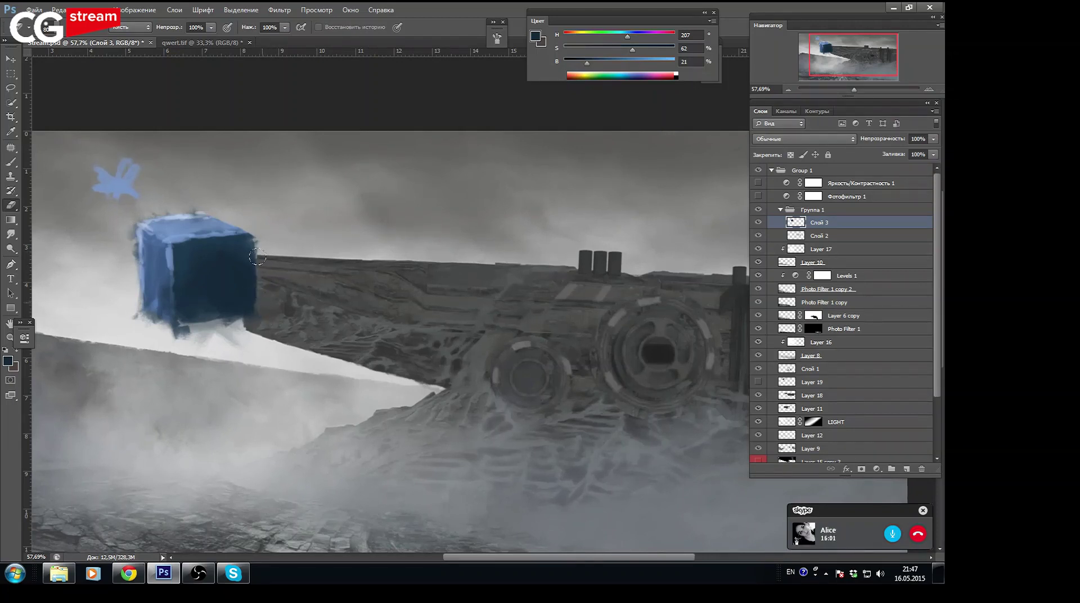
{"action": "mouse_move", "coordinate": [211, 327]}
{"action": "left_mouse_down"}
{"action": "mouse_move", "coordinate": [186, 337]}
{"action": "mouse_move", "coordinate": [245, 326]}
{"action": "mouse_move", "coordinate": [234, 327]}
{"action": "left_mouse_up"}
{"action": "mouse_move", "coordinate": [134, 310]}
{"action": "left_mouse_down"}
{"action": "mouse_move", "coordinate": [145, 318]}
{"action": "mouse_move", "coordinate": [137, 244]}
{"action": "left_mouse_up"}
{"action": "mouse_move", "coordinate": [205, 202]}
{"action": "left_mouse_down"}
{"action": "mouse_move", "coordinate": [186, 211]}
{"action": "mouse_move", "coordinate": [204, 214]}
{"action": "left_mouse_up"}
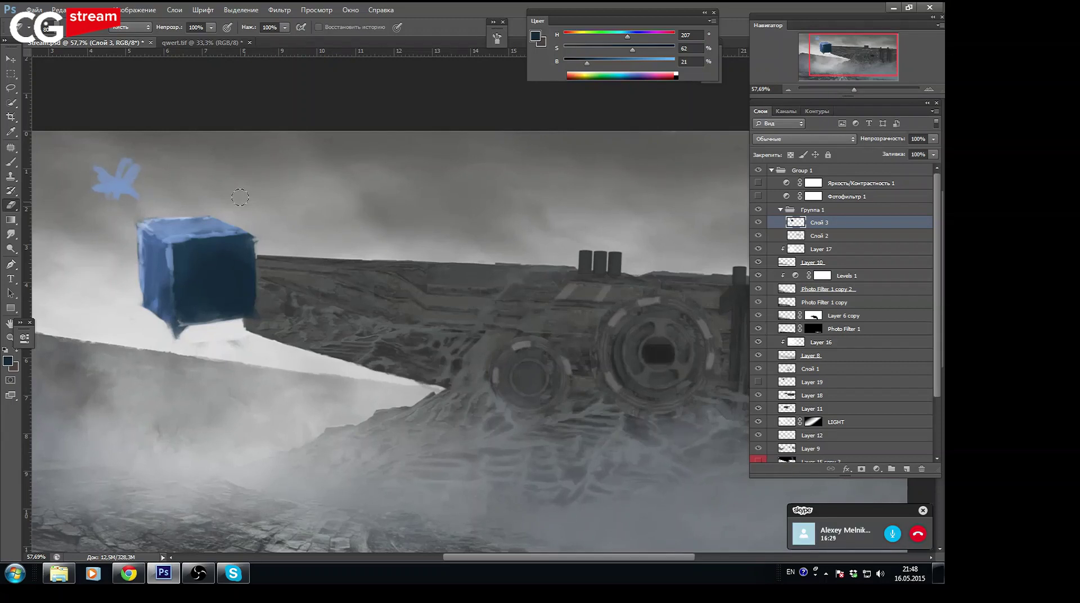
Paint the cube's left face darker with sampled blues
{"action": "key", "text": "b"}
{"action": "left_click", "coordinate": [147, 226], "text": "alt"}
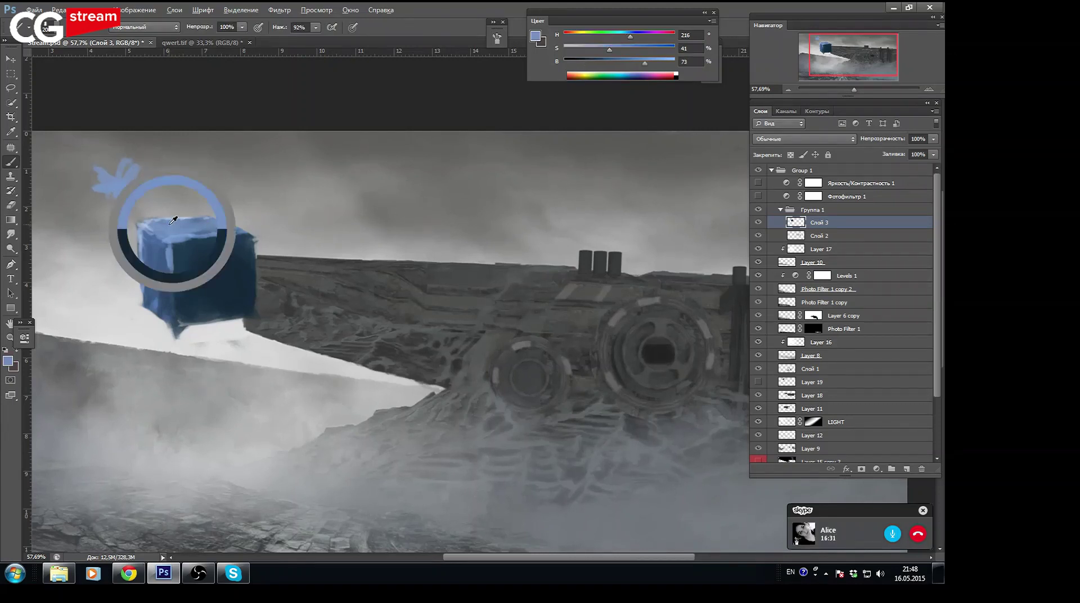
{"action": "left_click", "coordinate": [151, 242], "text": "alt"}
{"action": "left_click_drag", "start_coordinate": [141, 256], "coordinate": [139, 287]}
{"action": "left_click", "coordinate": [200, 242], "text": "alt"}
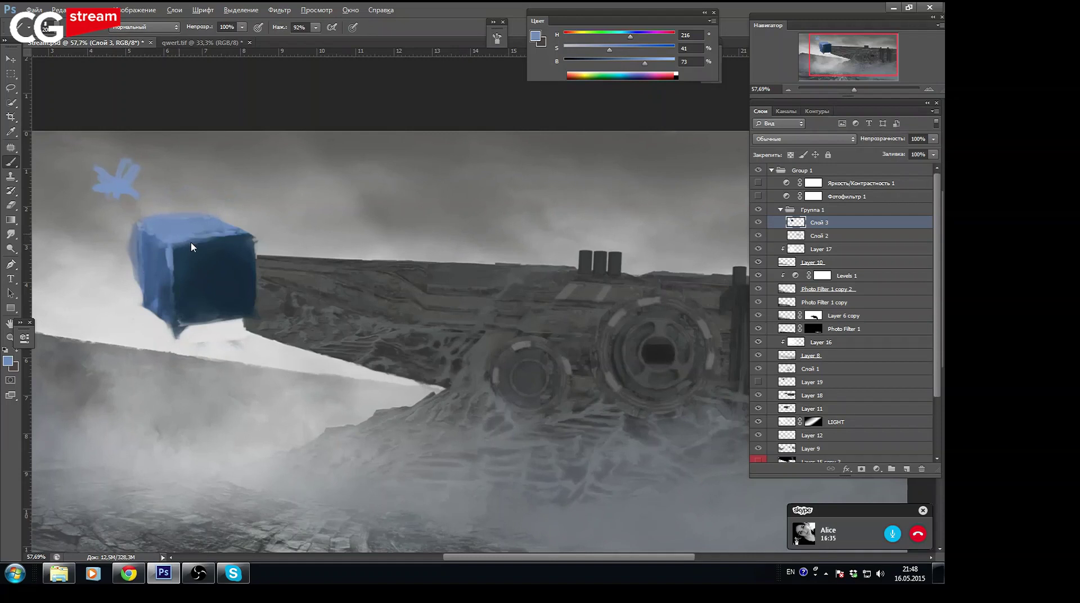
{"action": "left_click_drag", "start_coordinate": [168, 247], "coordinate": [166, 282]}
{"action": "left_click", "coordinate": [166, 280], "text": "alt"}
{"action": "left_click", "coordinate": [180, 281], "text": "alt"}
{"action": "left_click", "coordinate": [177, 269], "text": "alt"}
{"action": "left_click_drag", "start_coordinate": [160, 264], "coordinate": [144, 251]}
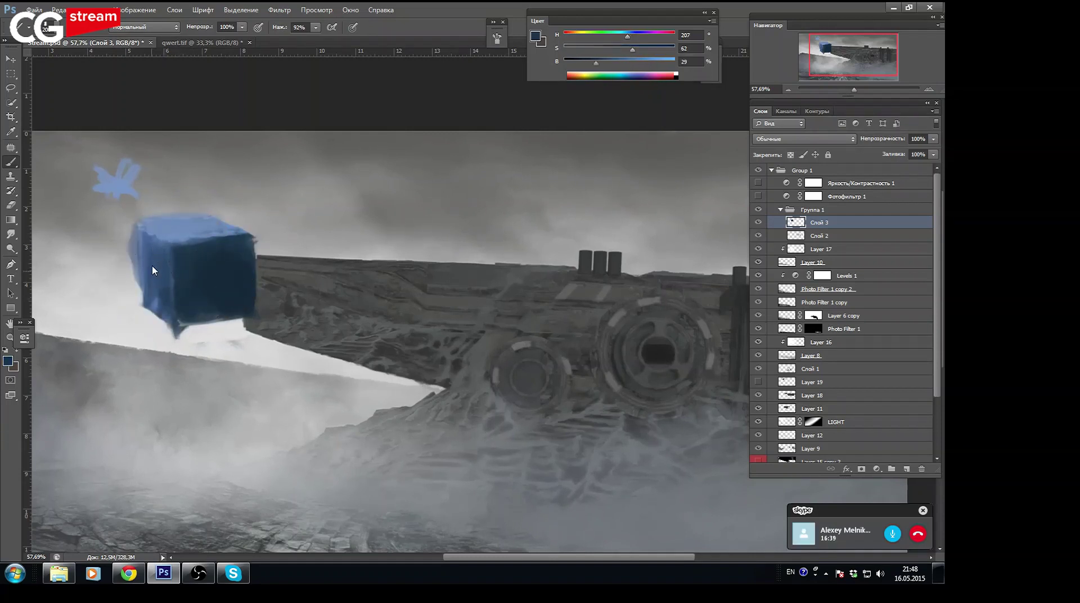
Sample light, mid and darkest blues from across the cube
{"action": "left_click", "coordinate": [161, 262], "text": "alt"}
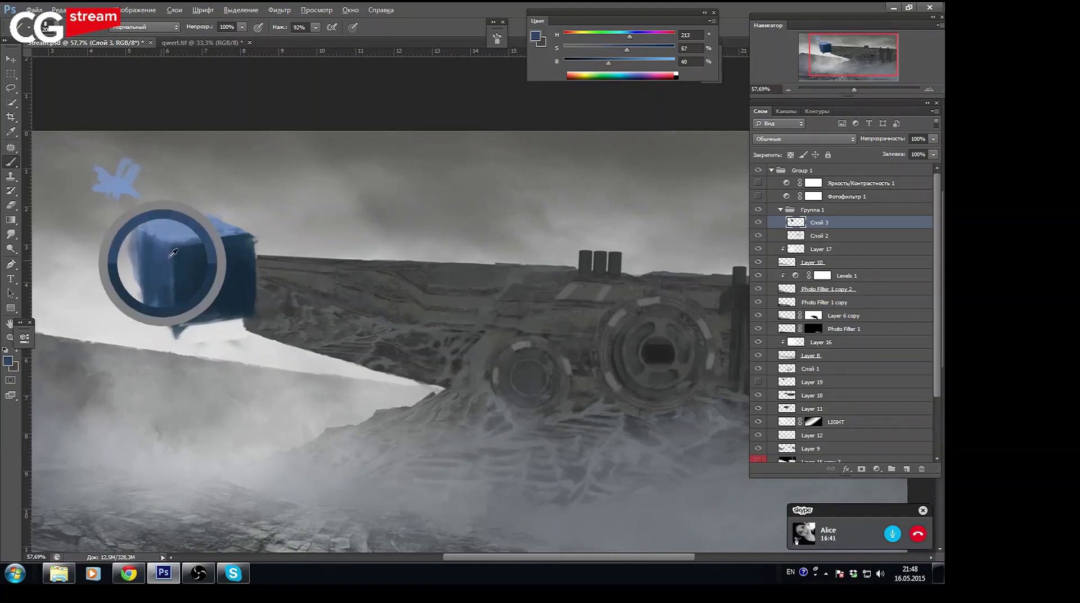
{"action": "left_click", "coordinate": [154, 251], "text": "alt"}
{"action": "left_click", "coordinate": [189, 226], "text": "alt"}
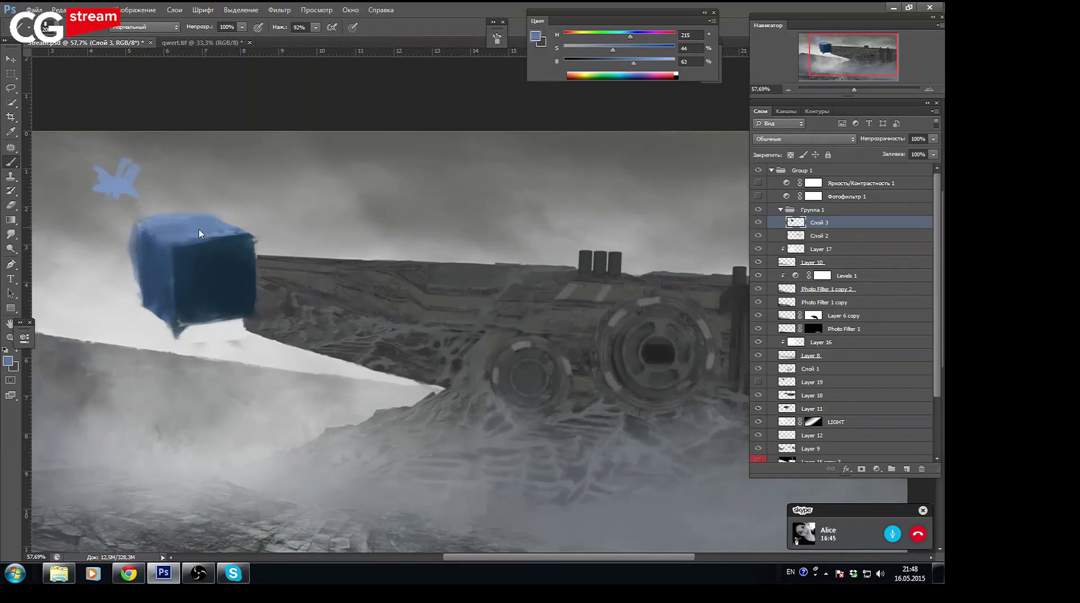
{"action": "left_click", "coordinate": [218, 236], "text": "alt"}
{"action": "left_click", "coordinate": [241, 250], "text": "alt"}
{"action": "left_click", "coordinate": [225, 230], "text": "alt"}
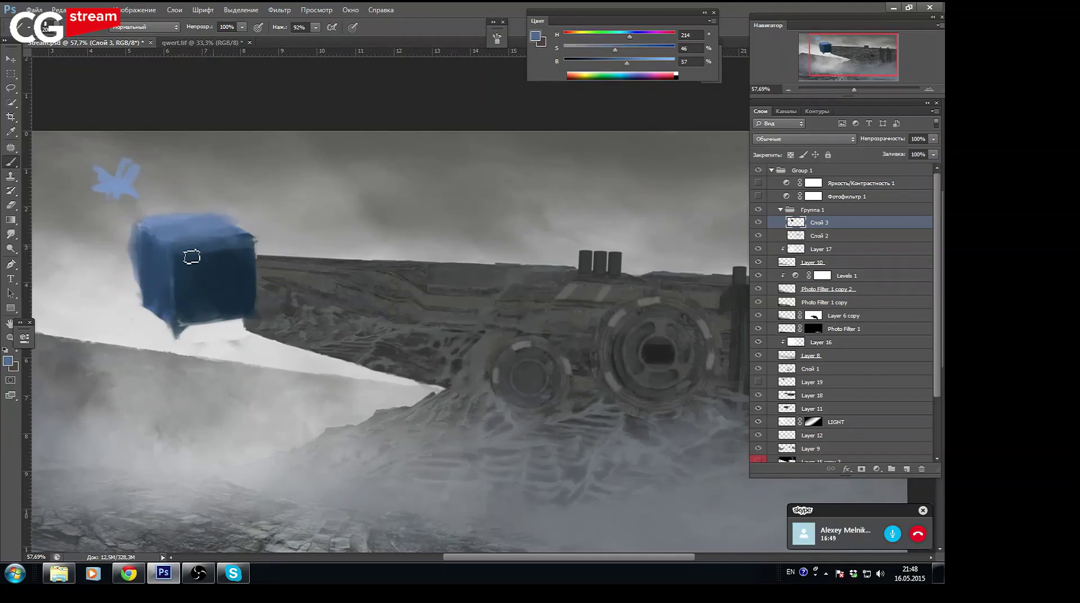
{"action": "left_click", "coordinate": [232, 256], "text": "alt"}
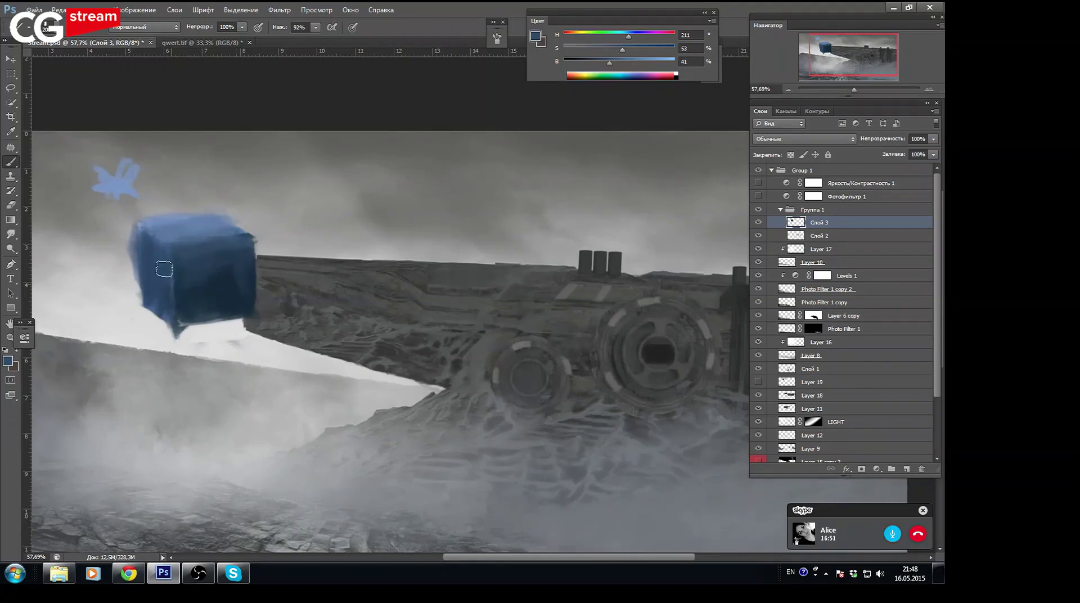
{"action": "left_click", "coordinate": [204, 295], "text": "alt"}
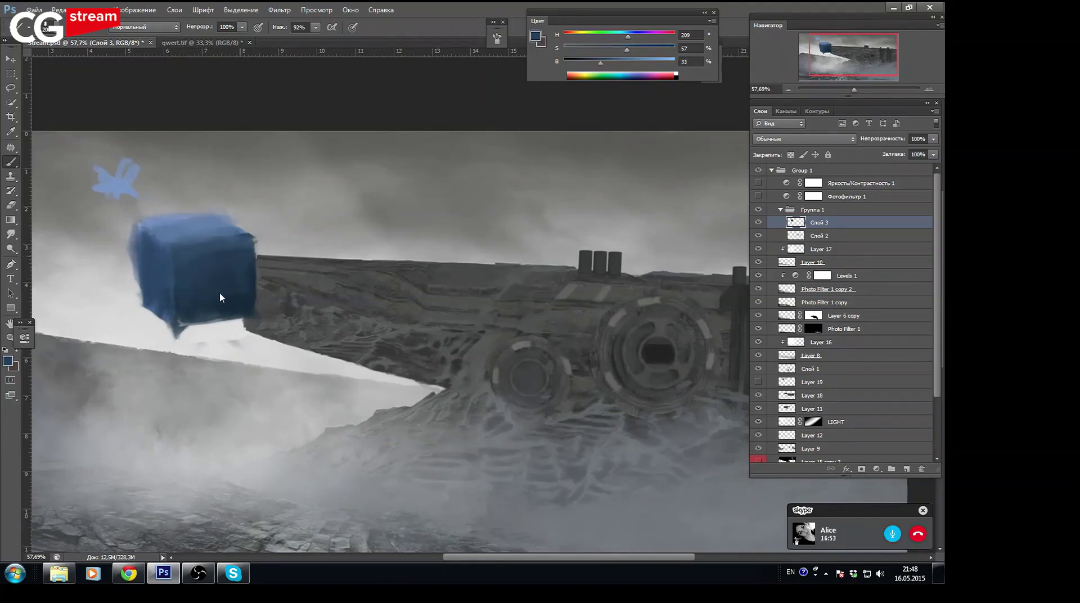
Erase stray edges: left side, top, top-right corner, bottom smudge and lower-left drip
{"action": "key", "text": "e"}
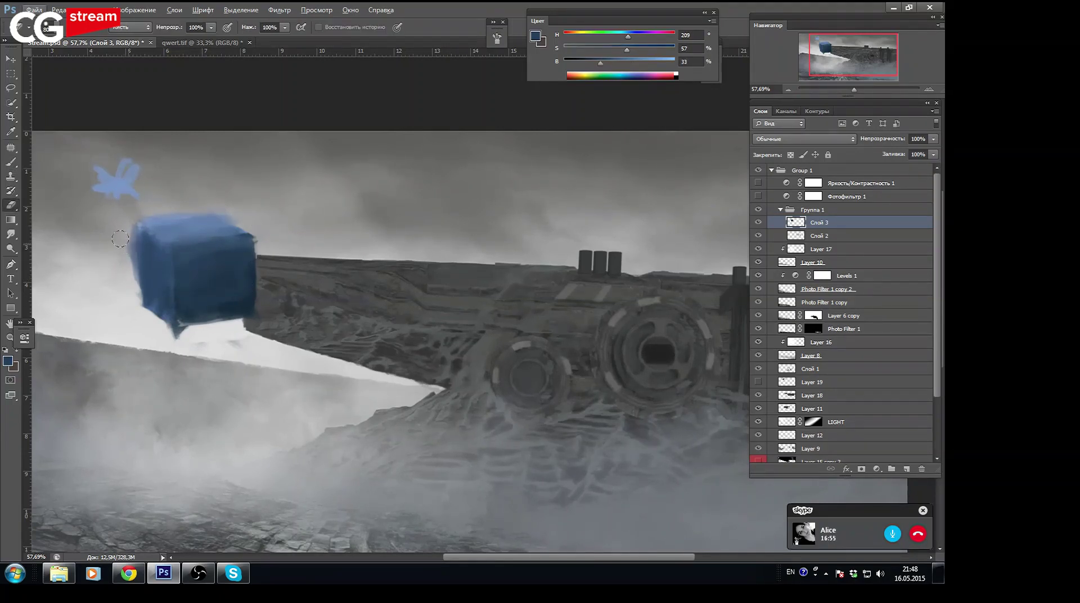
{"action": "left_click_drag", "start_coordinate": [129, 236], "coordinate": [138, 281]}
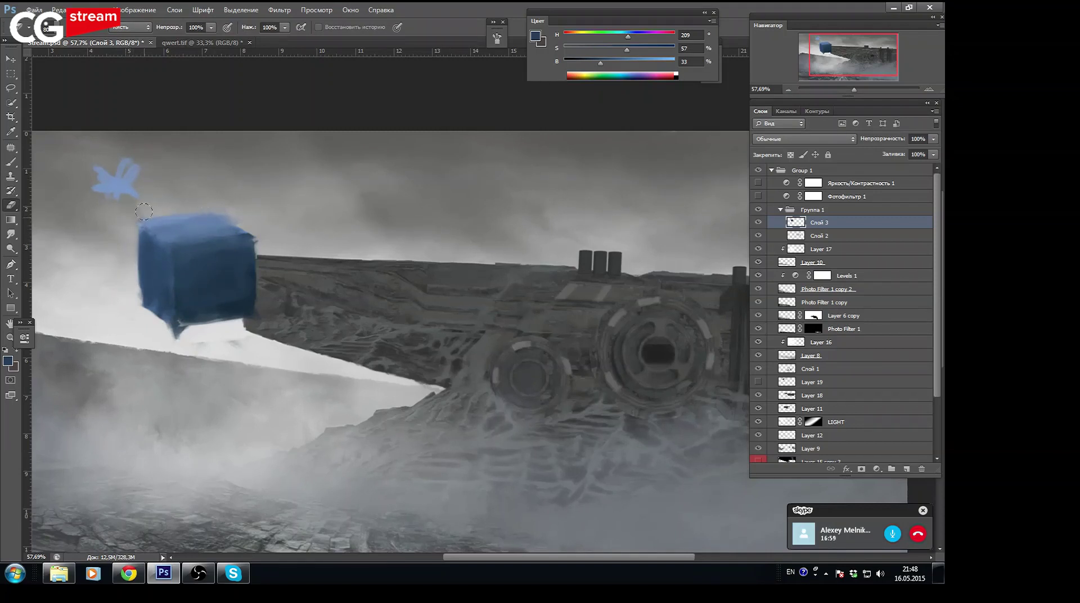
{"action": "left_click_drag", "start_coordinate": [144, 212], "coordinate": [126, 220]}
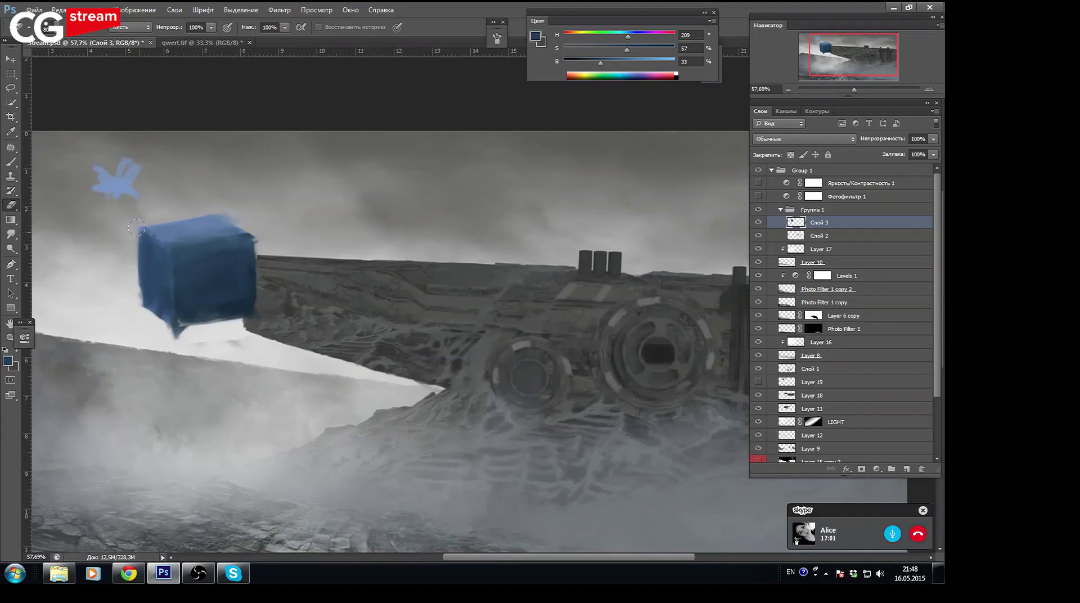
{"action": "left_click_drag", "start_coordinate": [129, 225], "coordinate": [140, 303]}
{"action": "left_click_drag", "start_coordinate": [228, 219], "coordinate": [287, 229]}
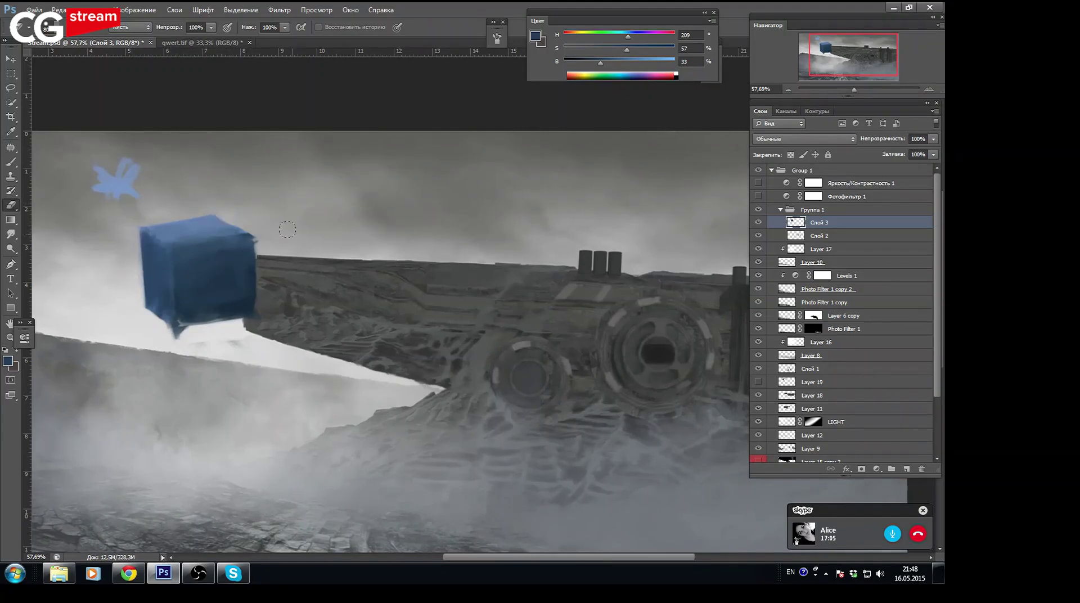
{"action": "mouse_move", "coordinate": [213, 325]}
{"action": "left_mouse_down"}
{"action": "mouse_move", "coordinate": [178, 333]}
{"action": "mouse_move", "coordinate": [254, 315]}
{"action": "mouse_move", "coordinate": [202, 324]}
{"action": "left_mouse_up"}
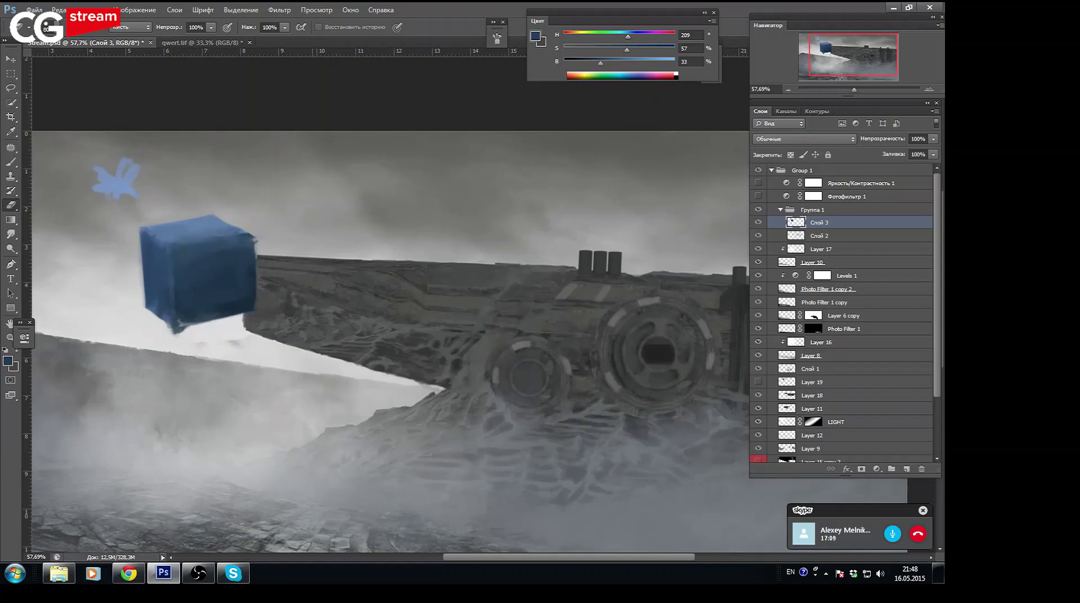
{"action": "mouse_move", "coordinate": [135, 304]}
{"action": "left_mouse_down"}
{"action": "mouse_move", "coordinate": [185, 335]}
{"action": "mouse_move", "coordinate": [157, 312]}
{"action": "mouse_move", "coordinate": [253, 308]}
{"action": "mouse_move", "coordinate": [197, 321]}
{"action": "left_mouse_up"}
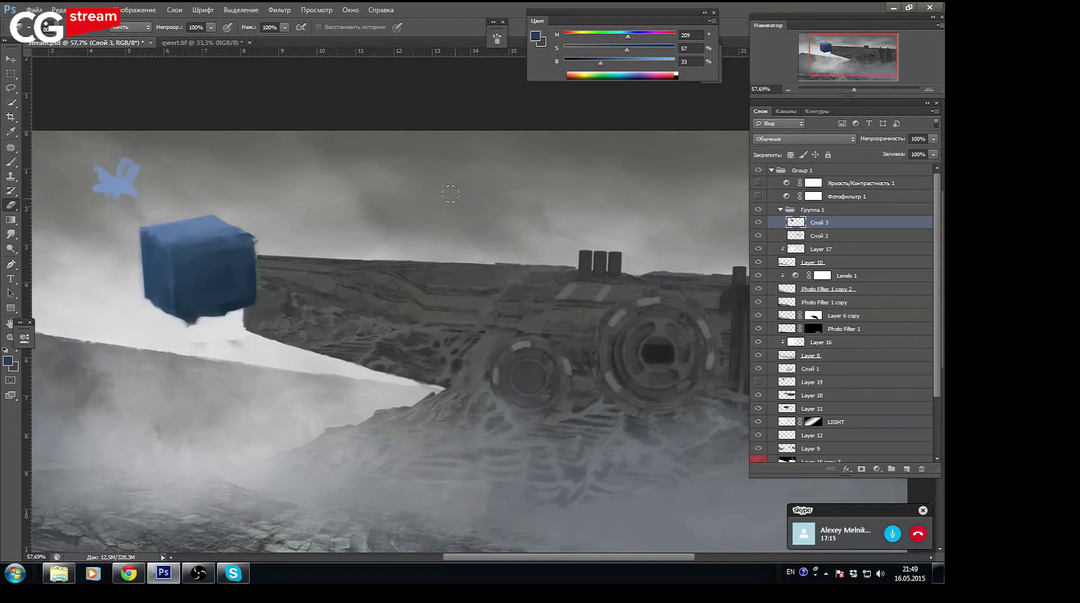
Delete the cube-and-bird layer Слой 3, hide Слой 2, and zoom in on the hull
{"action": "key", "text": "Delete"}
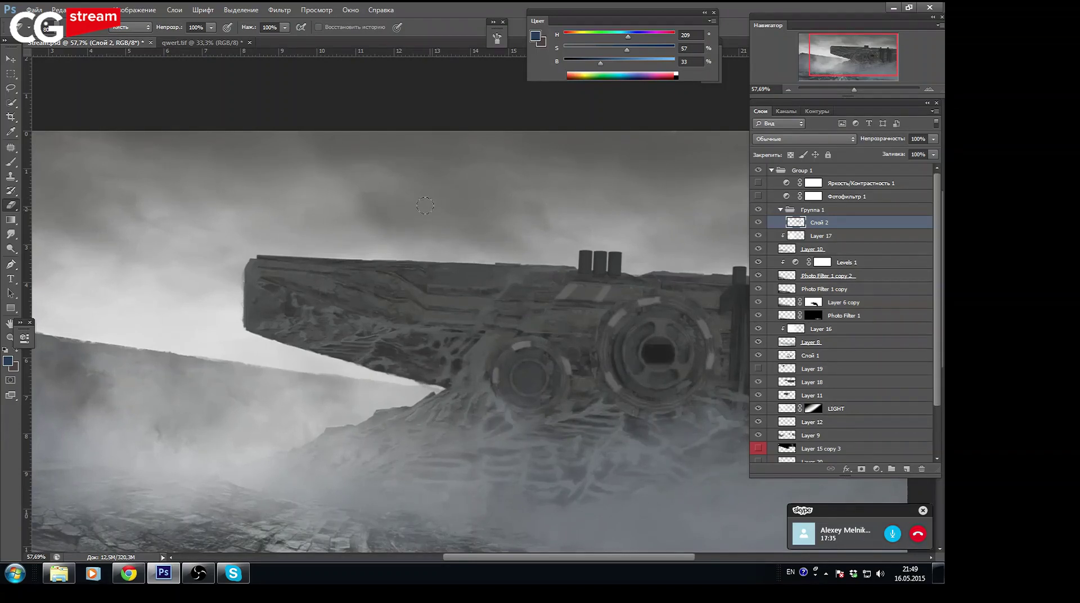
{"action": "key", "text": "b"}
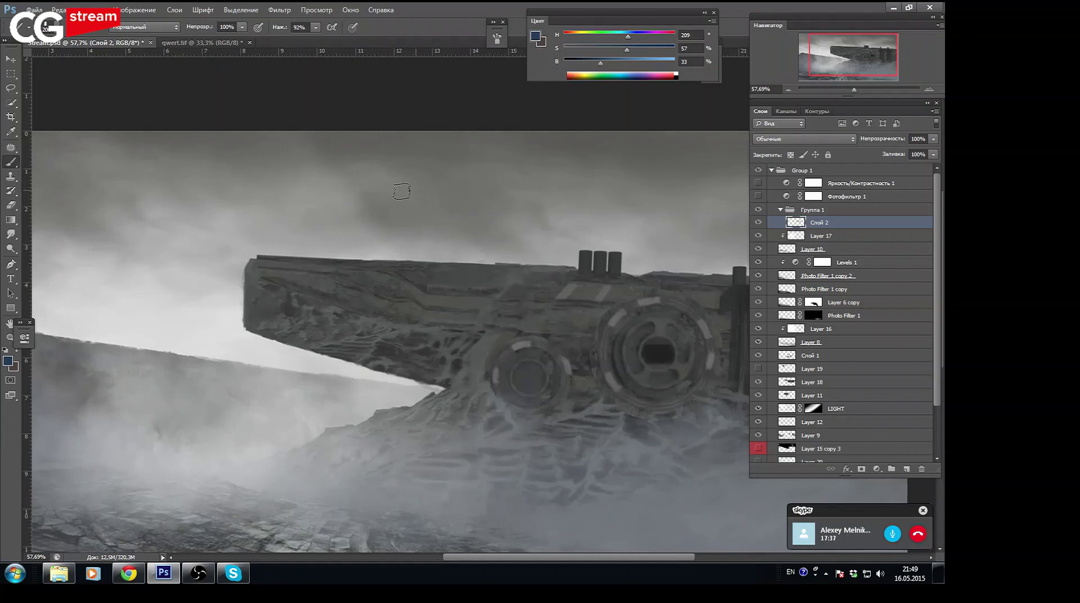
{"action": "left_click", "coordinate": [759, 223]}
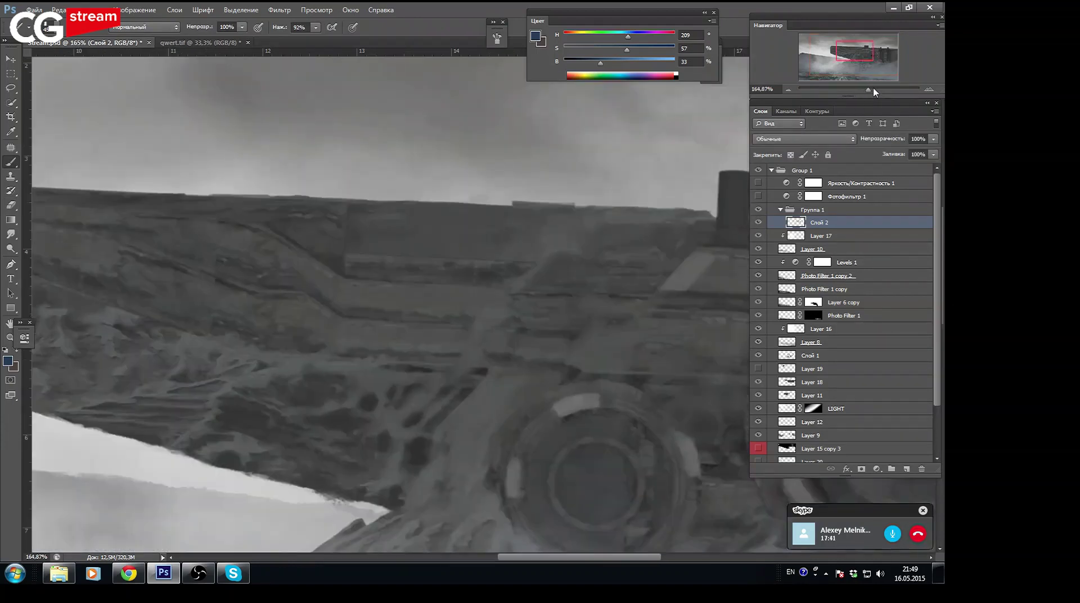
{"action": "left_click_drag", "start_coordinate": [864, 90], "coordinate": [867, 89]}
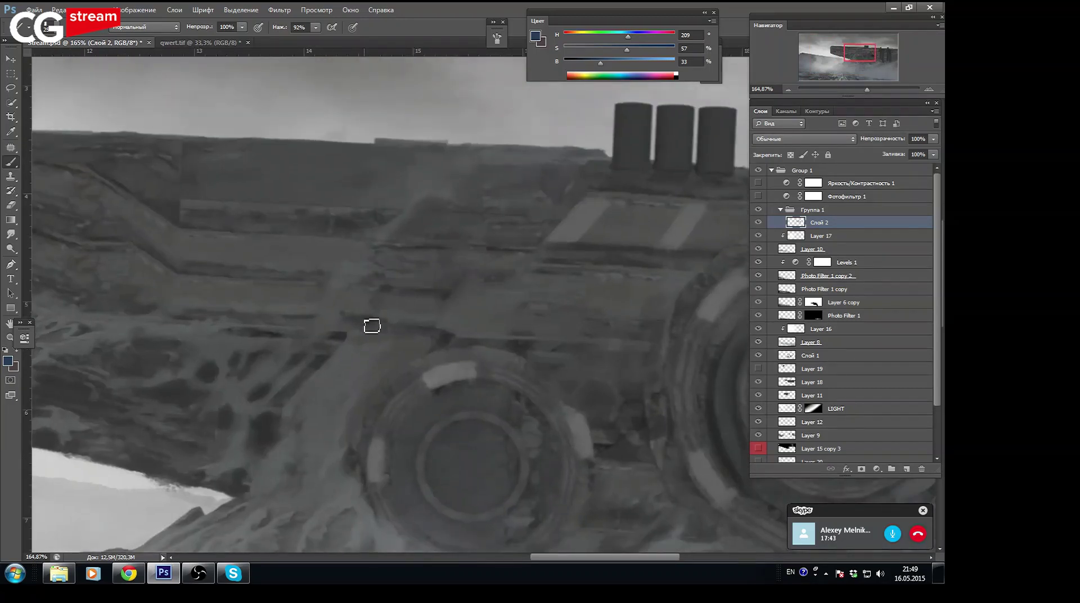
Sample a dark grey from the hull and review the brush opacity and pressure settings
{"action": "left_click", "coordinate": [341, 335], "text": "alt"}
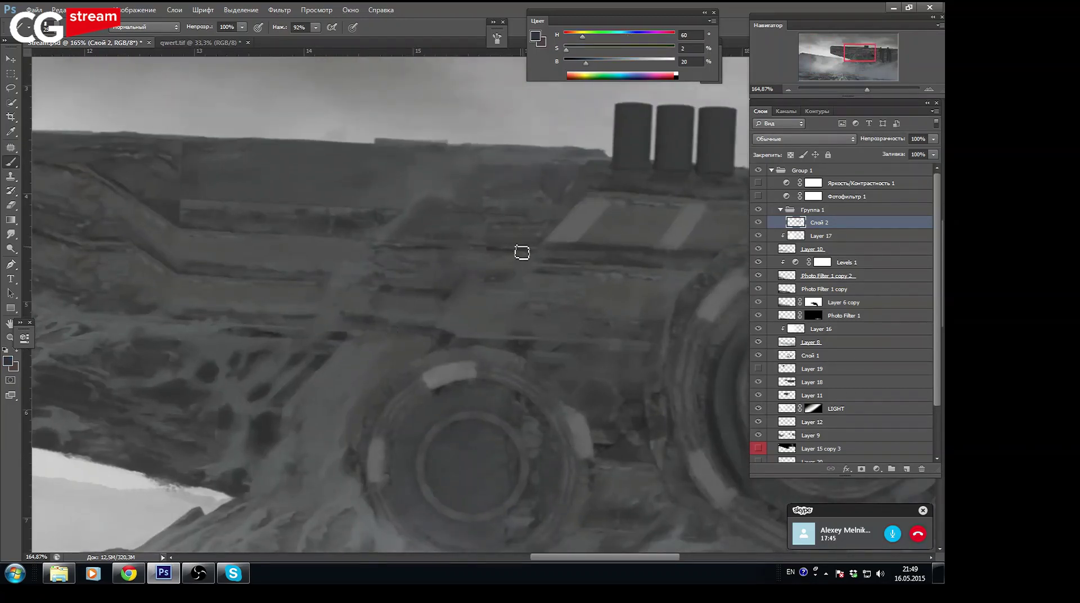
{"action": "left_click", "coordinate": [242, 27]}
{"action": "left_click", "coordinate": [316, 27]}
Glance at qwert.tif, return to Stream.psd, and minimize Photoshop to the desktop
{"action": "left_click", "coordinate": [219, 43]}
{"action": "left_click", "coordinate": [85, 43]}
{"action": "left_click", "coordinate": [894, 8]}
Move up from the stream folder to рисунки and select the canyon painting thumbnail
{"action": "left_click", "coordinate": [59, 572]}
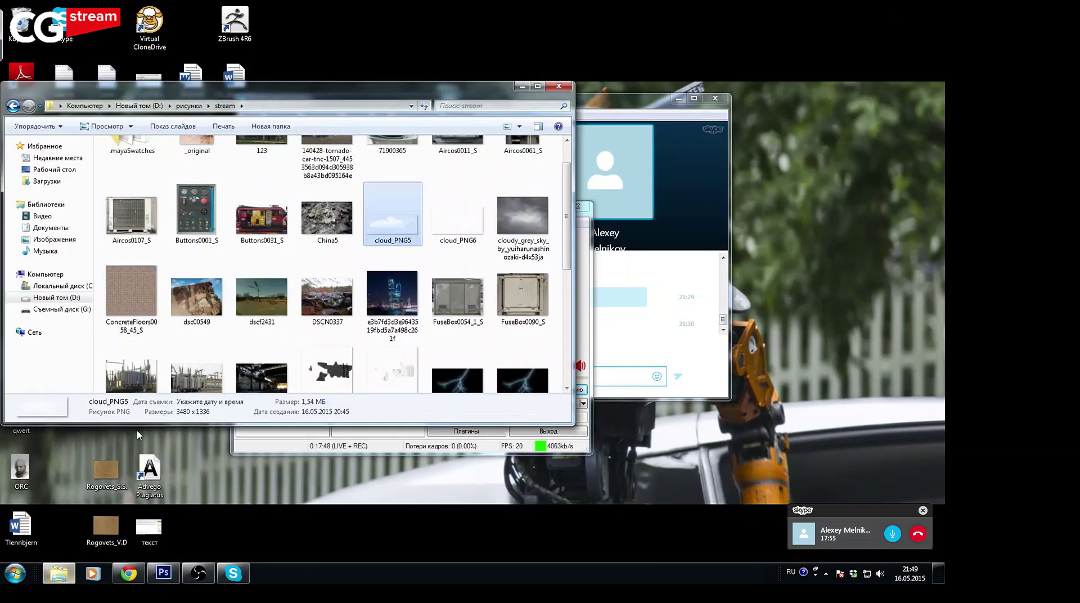
{"action": "key", "text": "super"}
{"action": "left_click", "coordinate": [381, 533]}
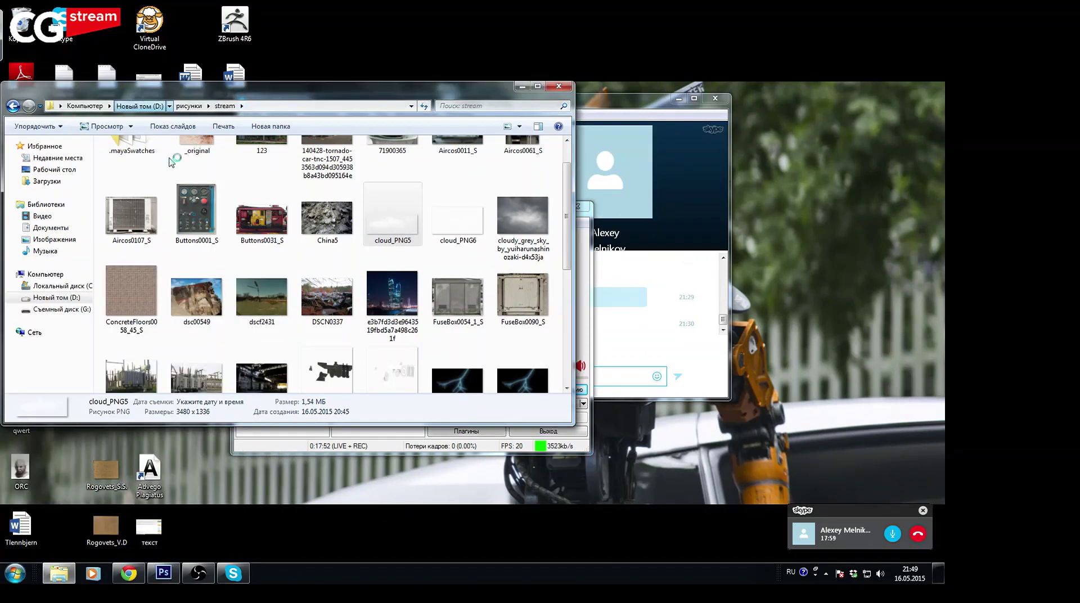
{"action": "key", "text": "alt+Up"}
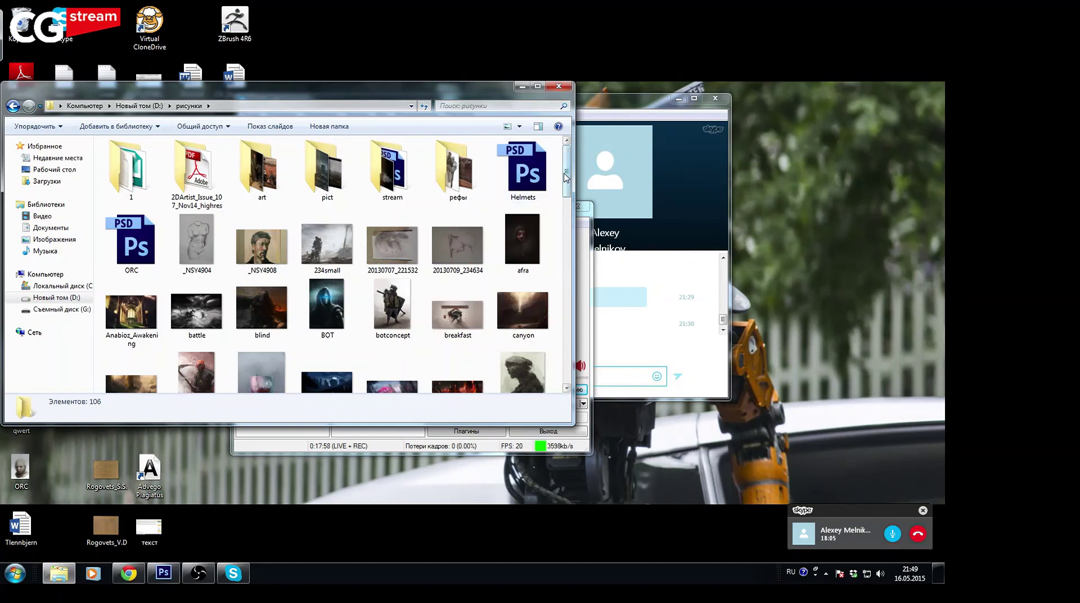
{"action": "left_click_drag", "start_coordinate": [567, 178], "coordinate": [565, 181]}
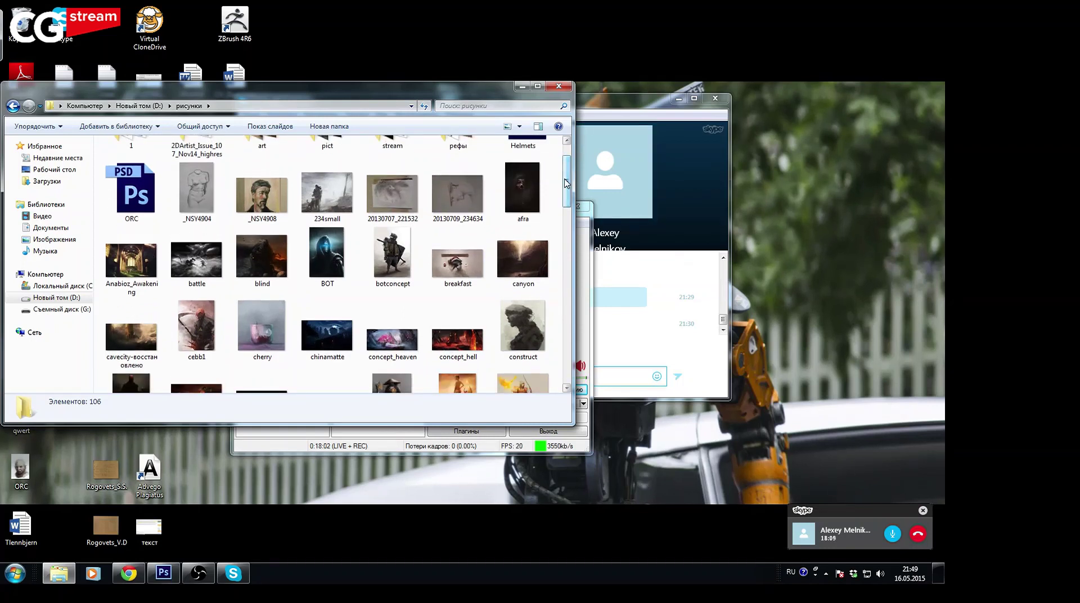
{"action": "left_click", "coordinate": [522, 264]}
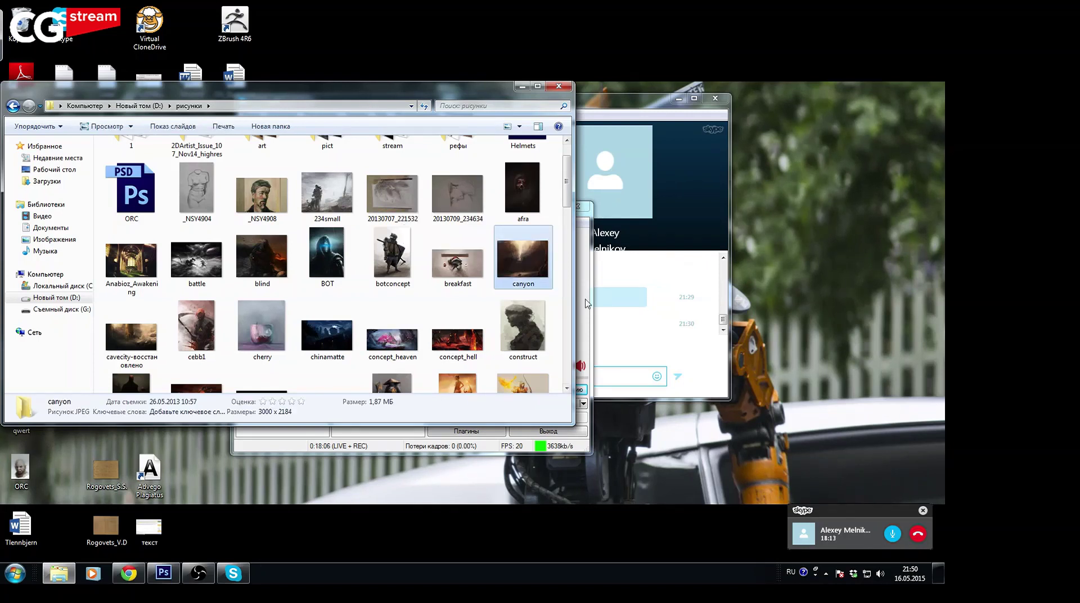
{"action": "double_click", "coordinate": [516, 273]}
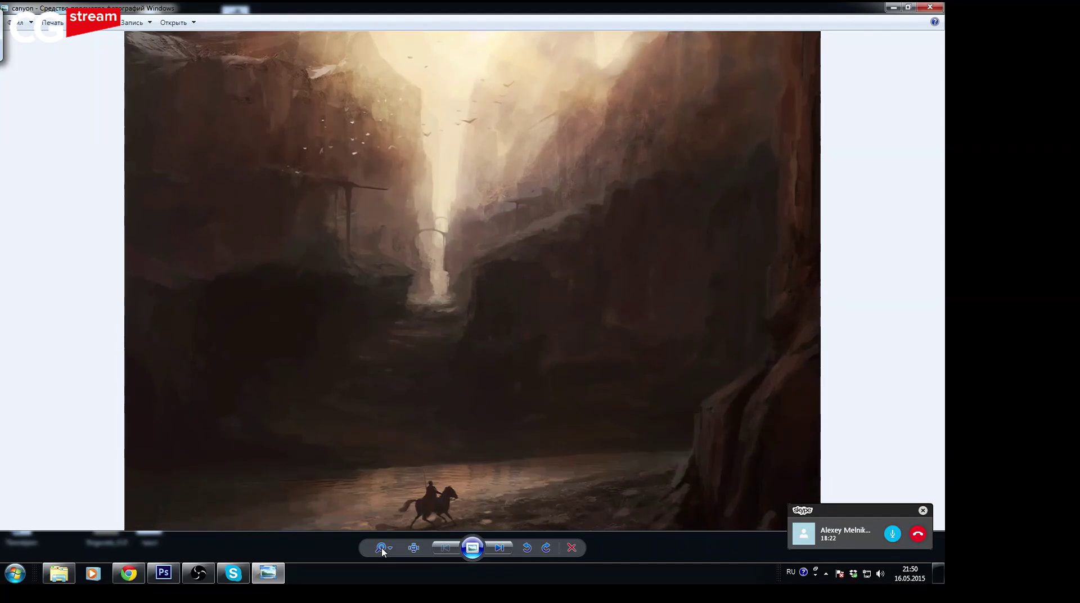
{"action": "key", "text": "alt+F4"}
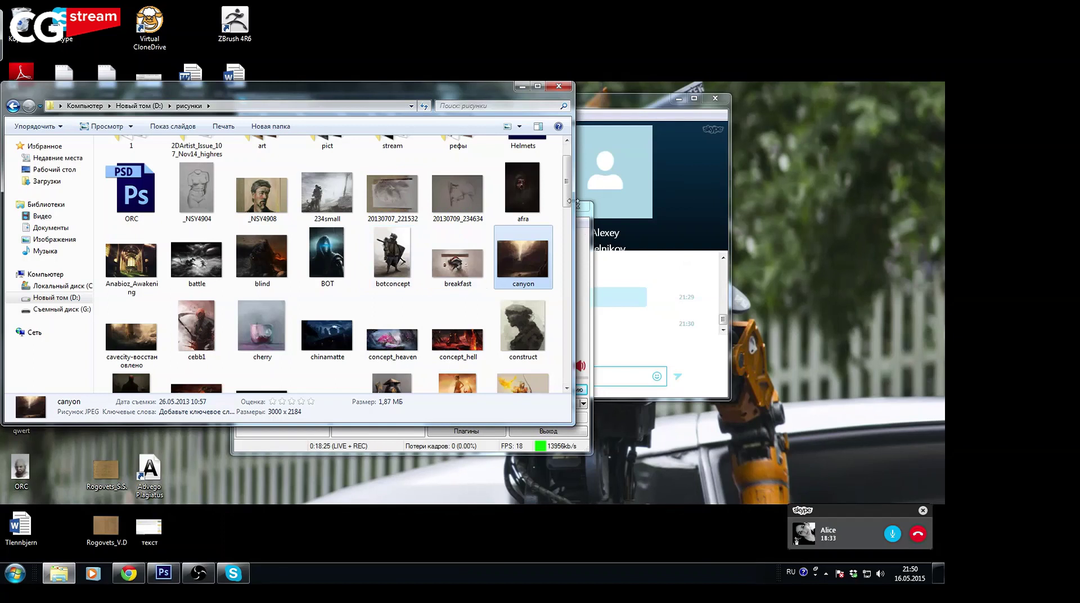
Select cavecity-восстановлено.jpg in Explorer and drag it onto Photoshop's document tab bar
{"action": "left_click", "coordinate": [560, 206]}
{"action": "scroll", "coordinate": [568, 203], "scroll_direction": "down", "scroll_amount": 1}
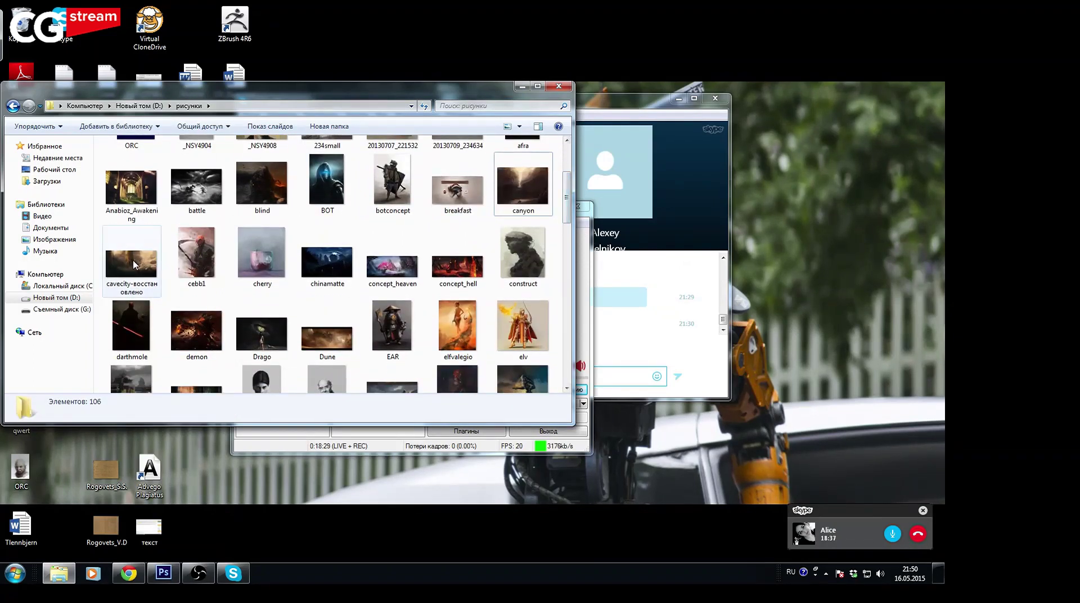
{"action": "left_click_drag", "start_coordinate": [135, 265], "coordinate": [188, 510]}
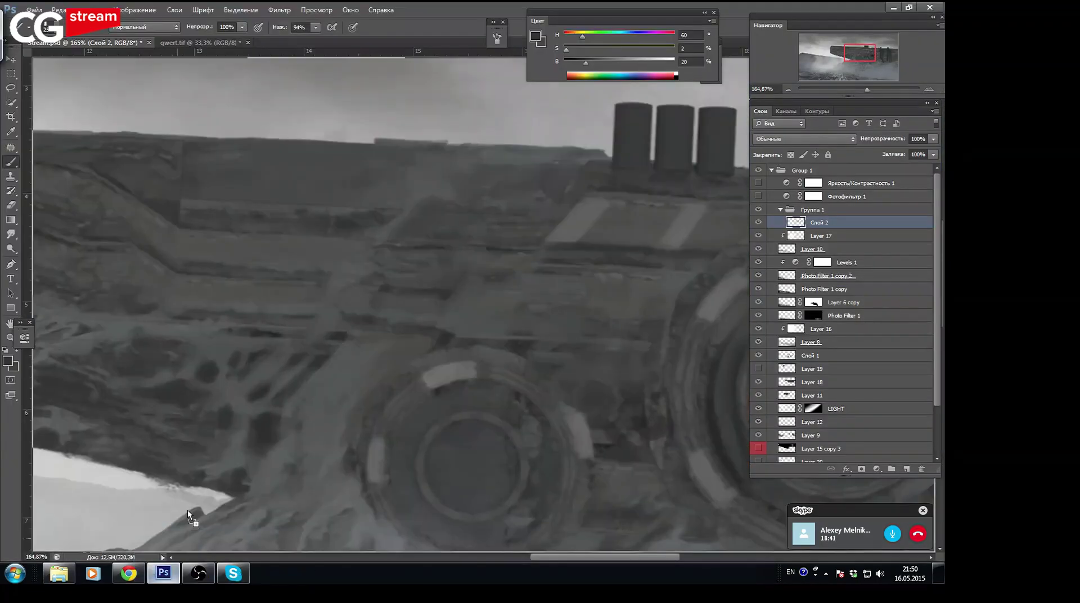
{"action": "left_click_drag", "start_coordinate": [187, 509], "coordinate": [369, 35]}
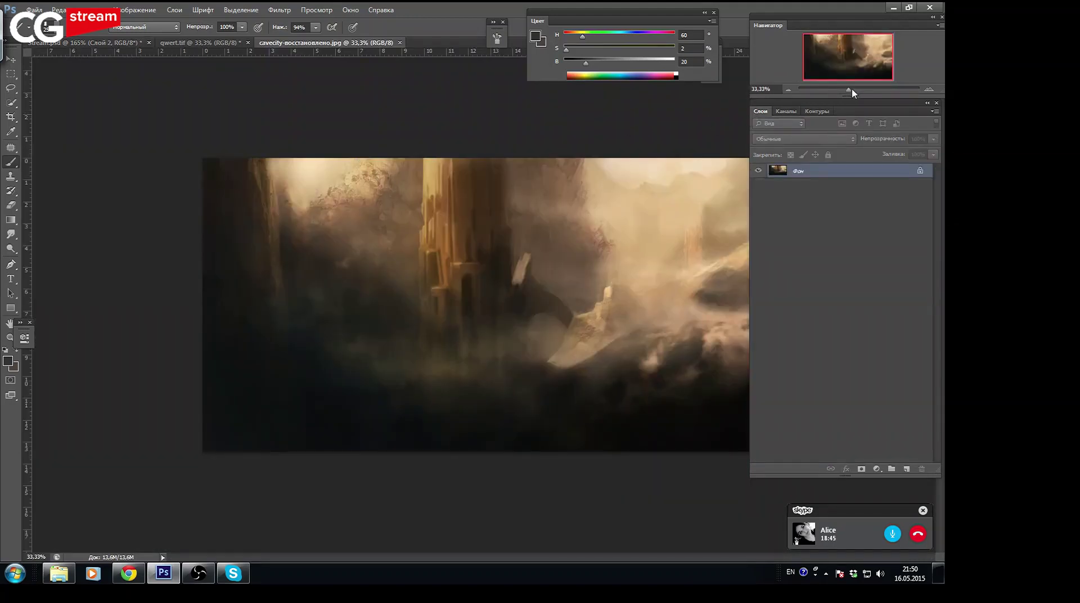
Inspect the cavecity painting zoomed in and with panels hidden, close it, and return to Explorer
{"action": "left_click_drag", "start_coordinate": [853, 90], "coordinate": [860, 90]}
{"action": "left_click_drag", "start_coordinate": [852, 43], "coordinate": [871, 38]}
{"action": "left_click_drag", "start_coordinate": [856, 90], "coordinate": [854, 92]}
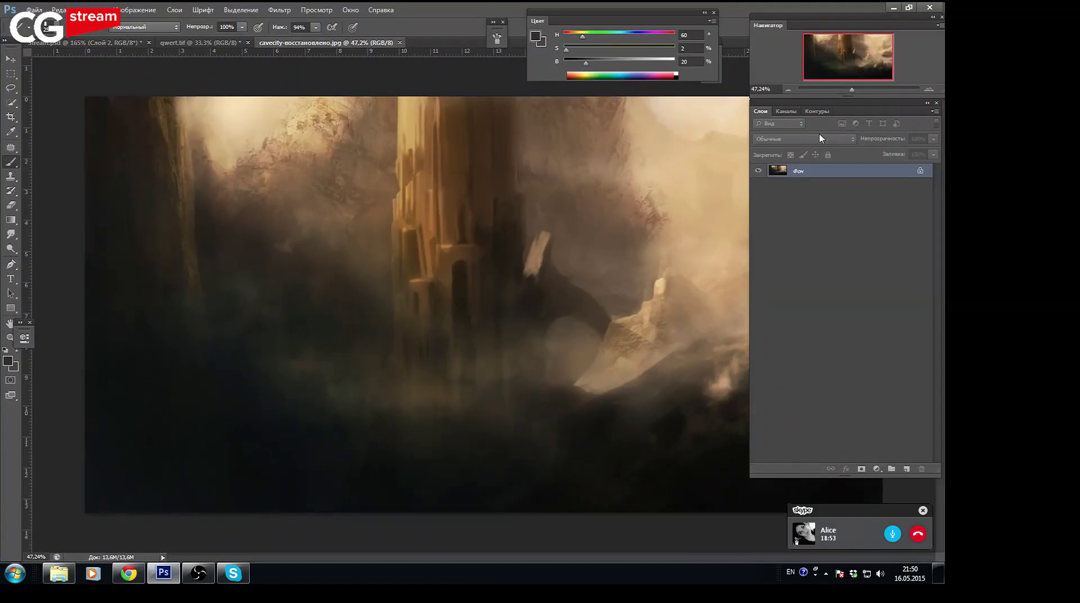
{"action": "key", "text": "Tab"}
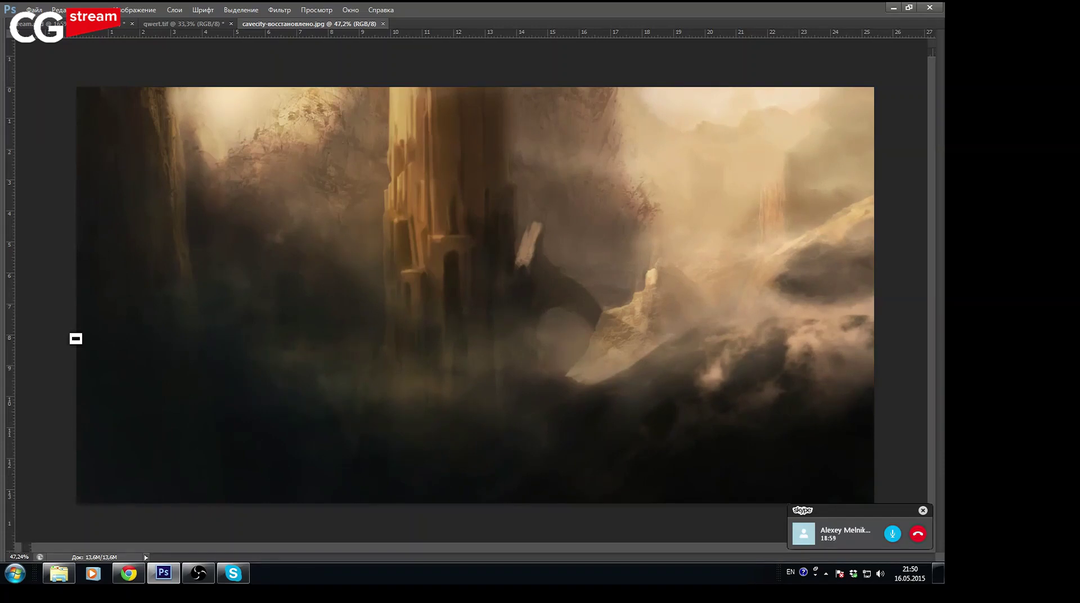
{"action": "key", "text": "Tab"}
{"action": "left_click", "coordinate": [400, 44]}
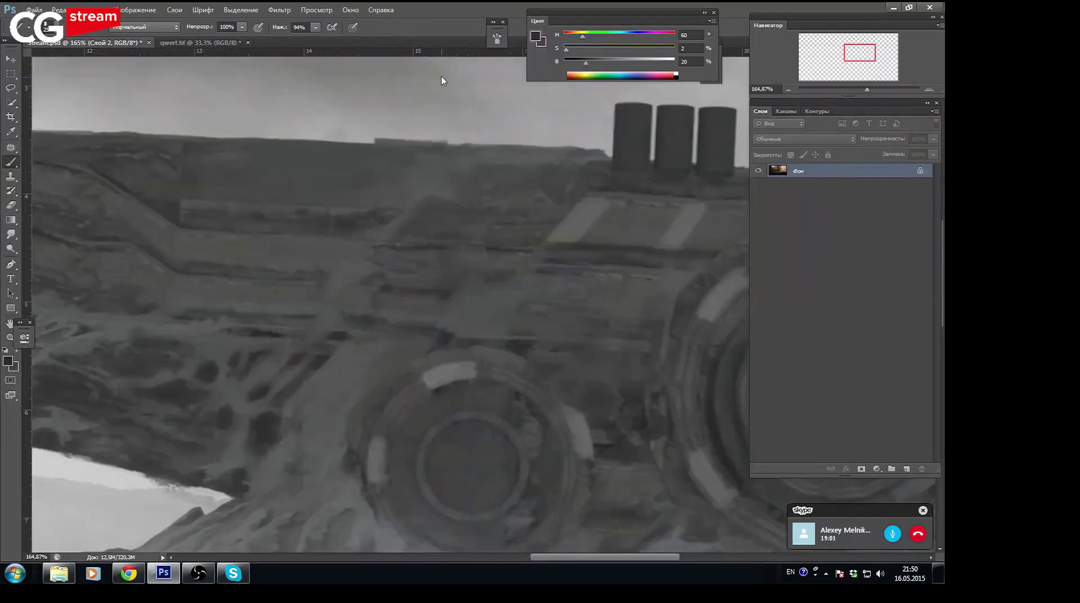
{"action": "left_click", "coordinate": [59, 574]}
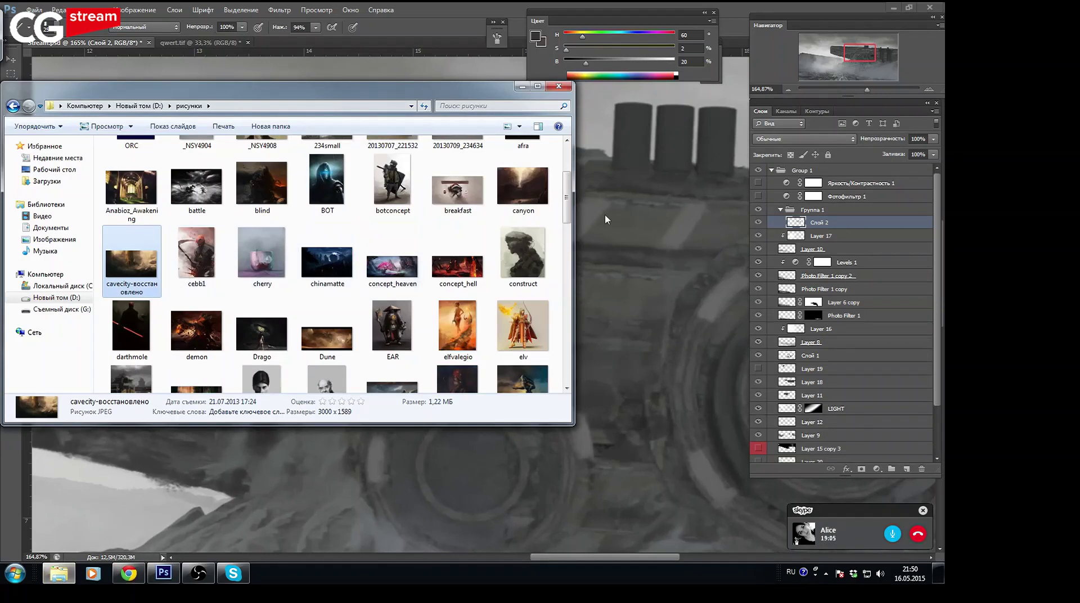
Multi-select envire1, elv, gift, owlfiction and ылуе42, then drag all five into Photoshop
{"action": "scroll", "coordinate": [568, 246], "scroll_direction": "down", "scroll_amount": 2}
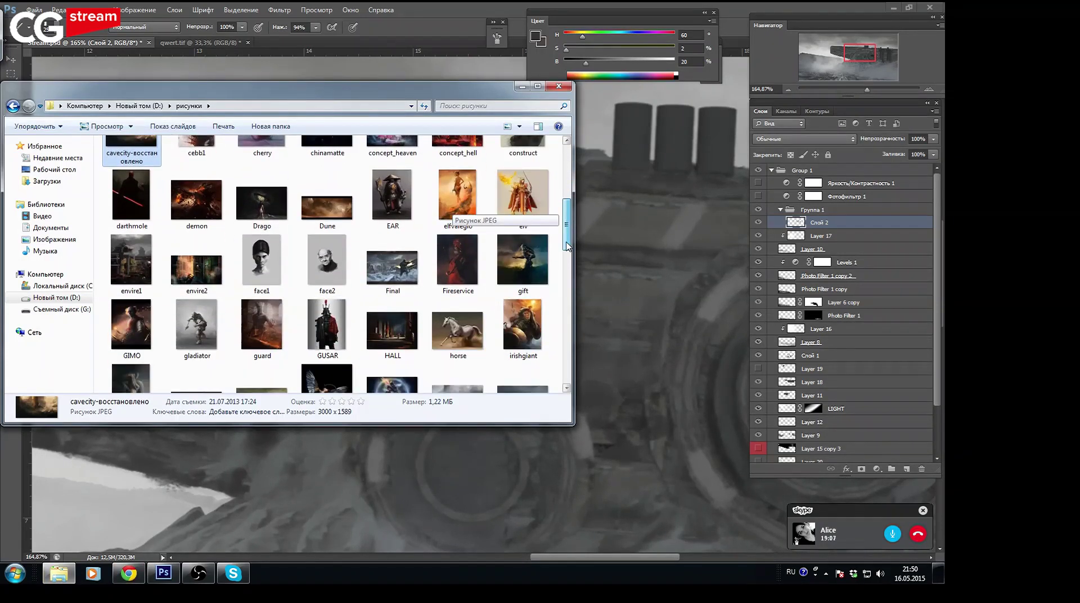
{"action": "scroll", "coordinate": [567, 246], "scroll_direction": "down", "scroll_amount": 1}
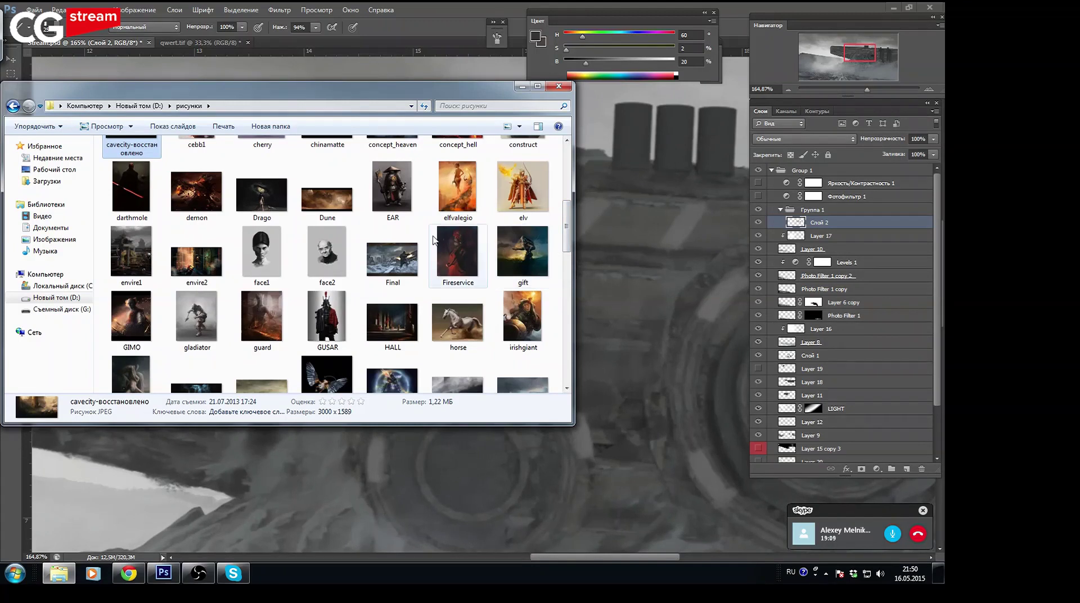
{"action": "left_click", "coordinate": [130, 260]}
{"action": "left_click", "coordinate": [524, 192], "text": "ctrl"}
{"action": "scroll", "coordinate": [541, 227], "scroll_direction": "down", "scroll_amount": 1}
{"action": "left_click", "coordinate": [541, 227], "text": "ctrl"}
{"action": "left_click_drag", "start_coordinate": [567, 237], "coordinate": [567, 305]}
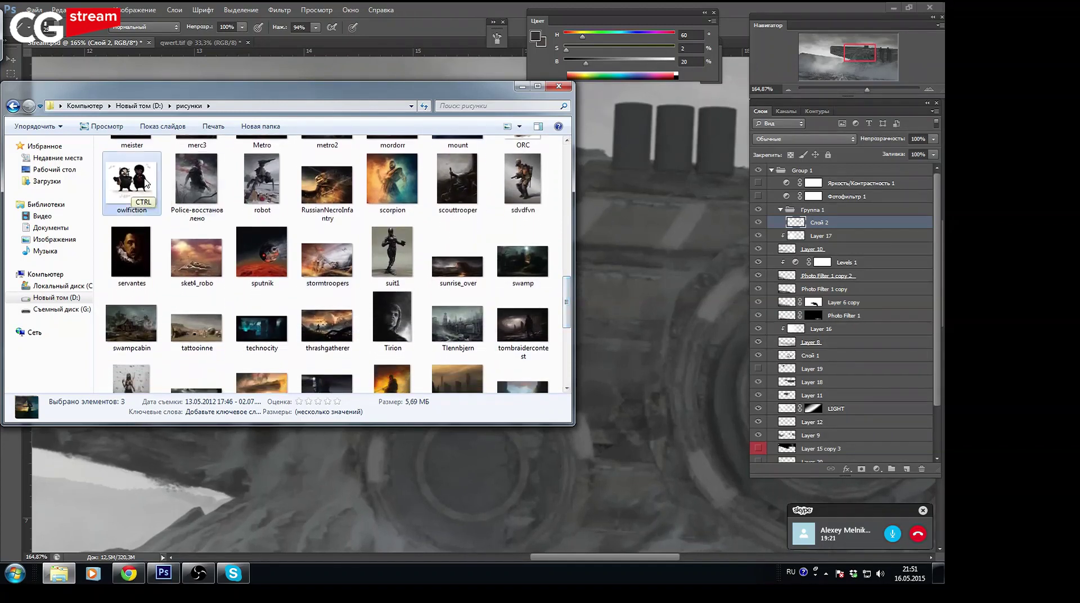
{"action": "left_click", "coordinate": [145, 183], "text": "ctrl"}
{"action": "mouse_move", "coordinate": [567, 288]}
{"action": "left_mouse_down"}
{"action": "mouse_move", "coordinate": [562, 349]}
{"action": "mouse_move", "coordinate": [563, 332]}
{"action": "left_mouse_up"}
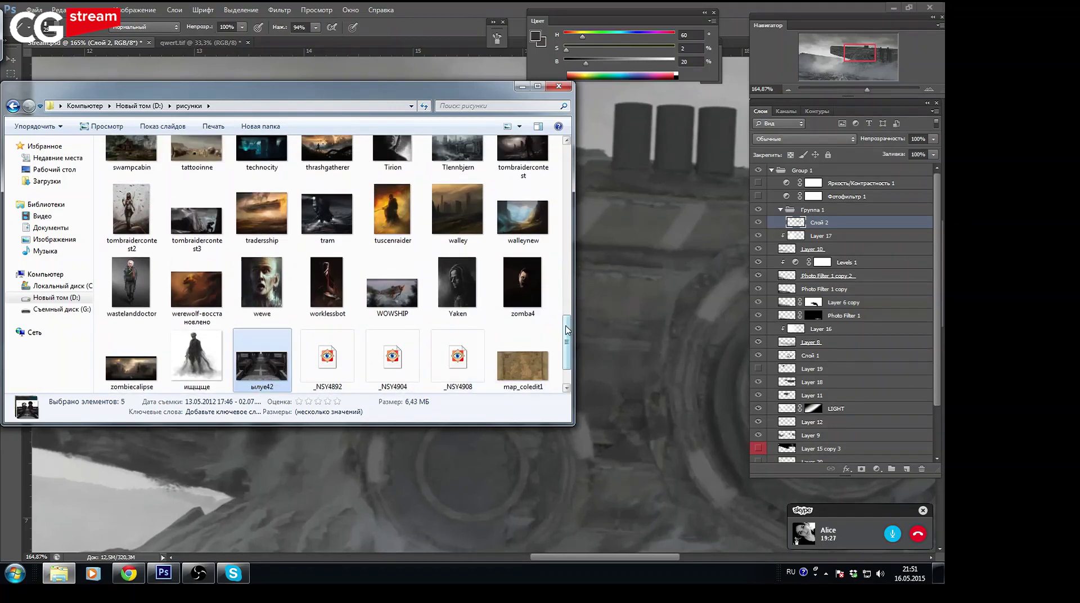
{"action": "scroll", "coordinate": [394, 253], "scroll_direction": "down", "scroll_amount": 1}
{"action": "left_click", "coordinate": [392, 192], "text": "ctrl"}
{"action": "left_click_drag", "start_coordinate": [392, 191], "coordinate": [443, 35]}
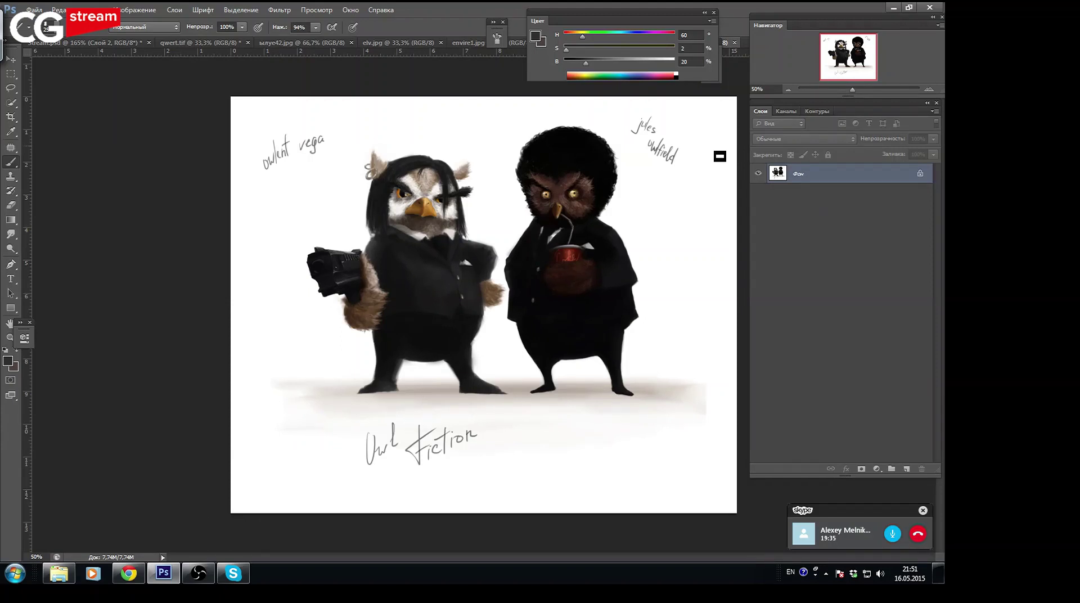
View the ылуе42 crypt interior in full-screen mode with its guides hidden
{"action": "key", "text": "f"}
{"action": "key", "text": "f"}
{"action": "key", "text": "Tab"}
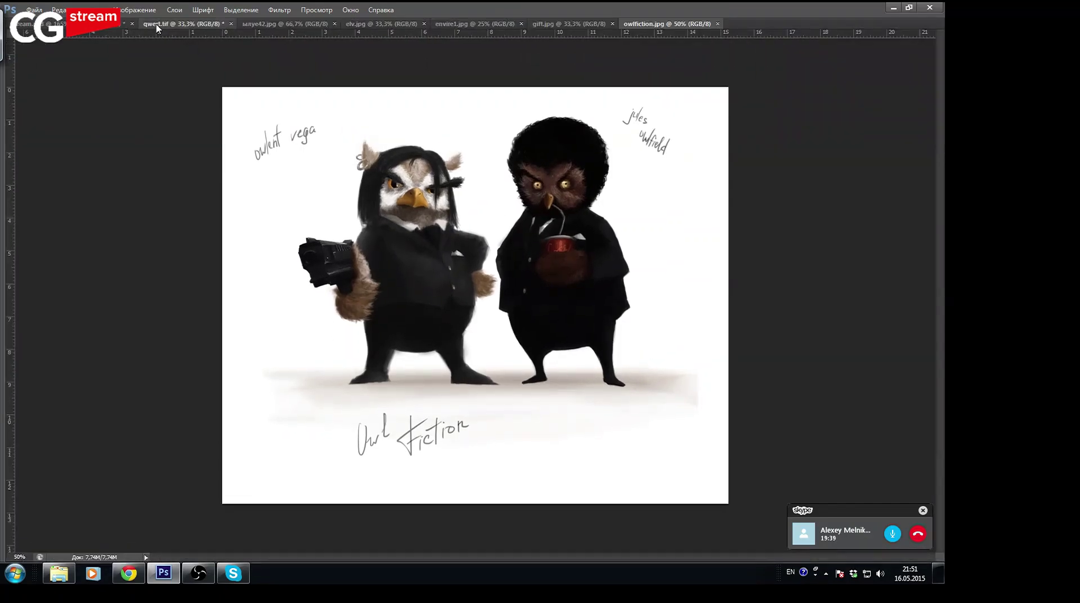
{"action": "left_click", "coordinate": [156, 25]}
{"action": "left_click", "coordinate": [281, 26]}
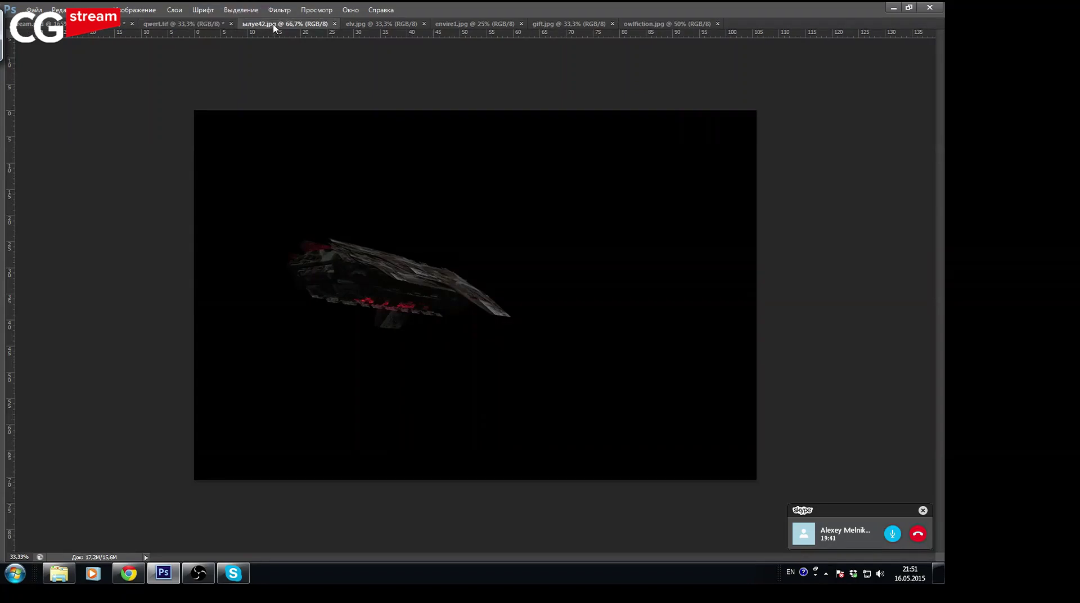
{"action": "key", "text": "ctrl+semicolon"}
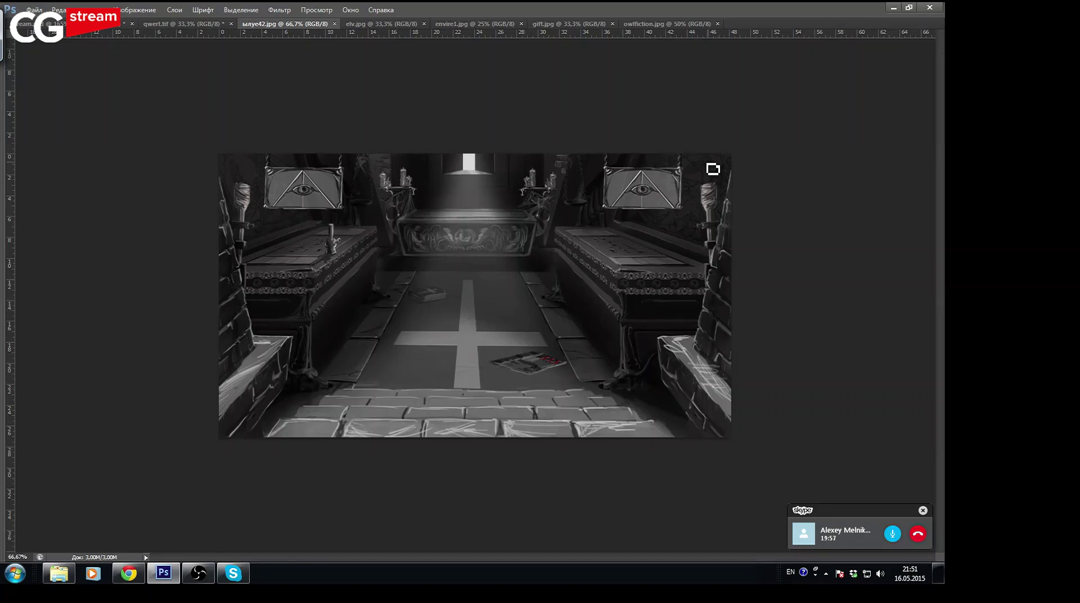
{"action": "key", "text": "Tab"}
Close the crypt image and zoom into the elv.jpg elf archer painting
{"action": "left_click", "coordinate": [351, 43]}
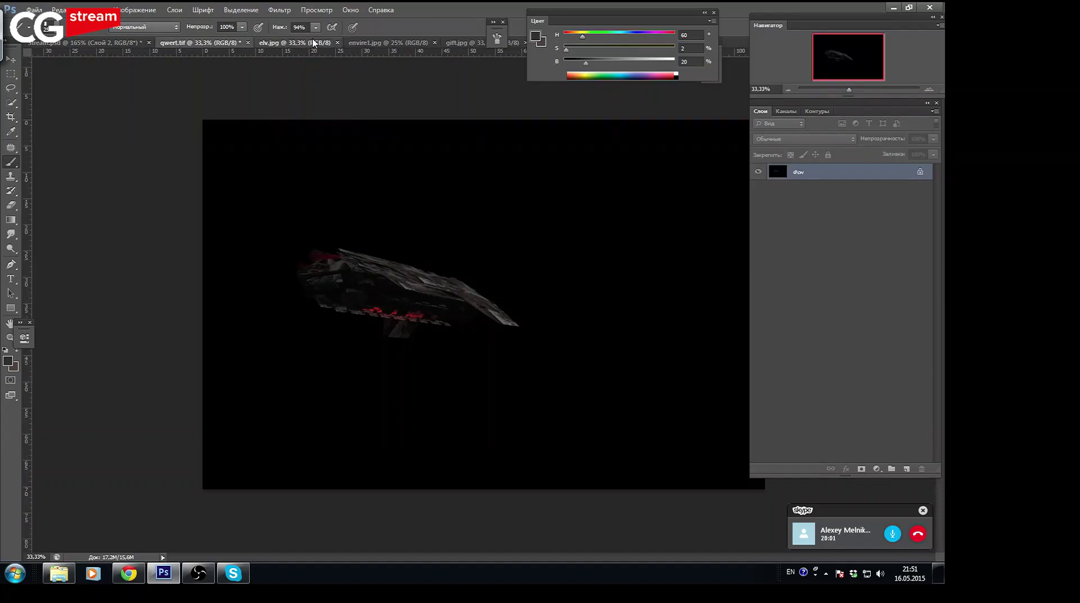
{"action": "left_click", "coordinate": [314, 43]}
{"action": "left_click_drag", "start_coordinate": [852, 91], "coordinate": [859, 89]}
{"action": "mouse_move", "coordinate": [850, 53]}
{"action": "left_mouse_down"}
{"action": "mouse_move", "coordinate": [846, 75]}
{"action": "mouse_move", "coordinate": [848, 50]}
{"action": "left_mouse_up"}
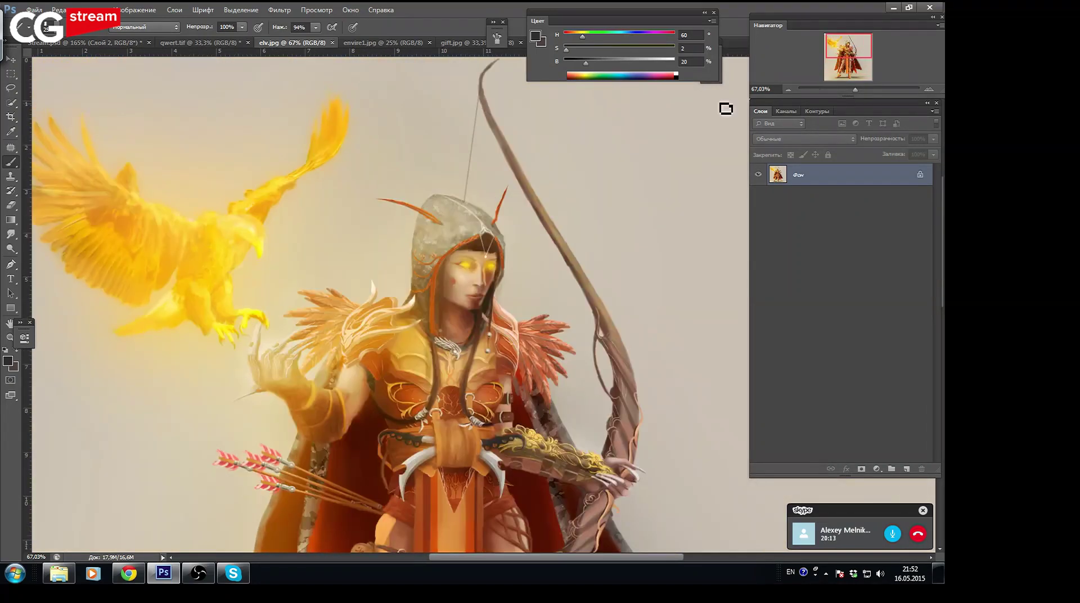
Close elv.jpg and inspect the envire1 city painting with guides hidden, zooming and panning
{"action": "left_click", "coordinate": [333, 43]}
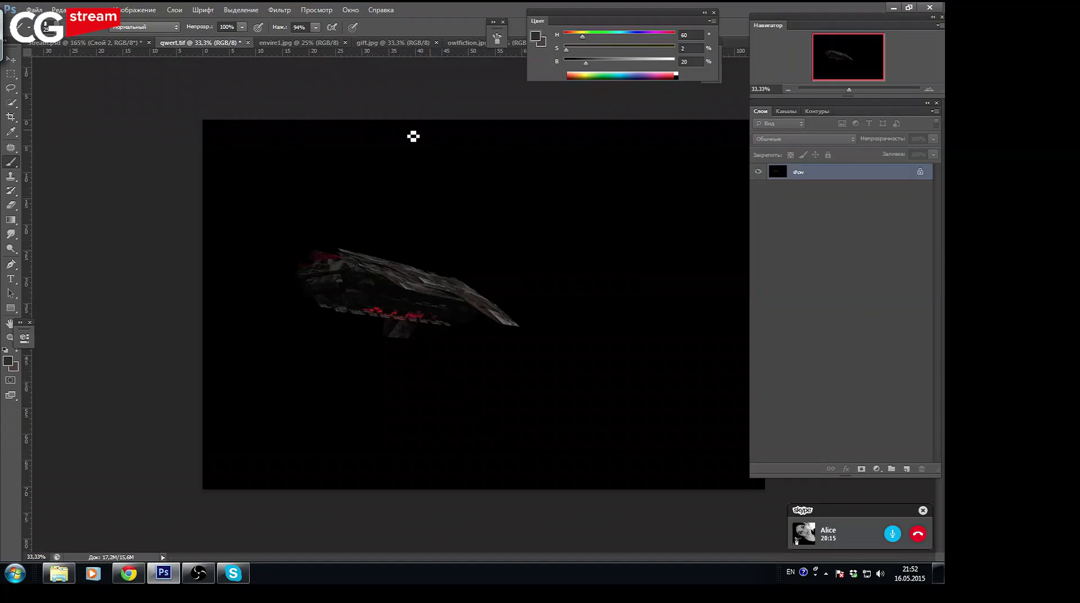
{"action": "left_click", "coordinate": [307, 42]}
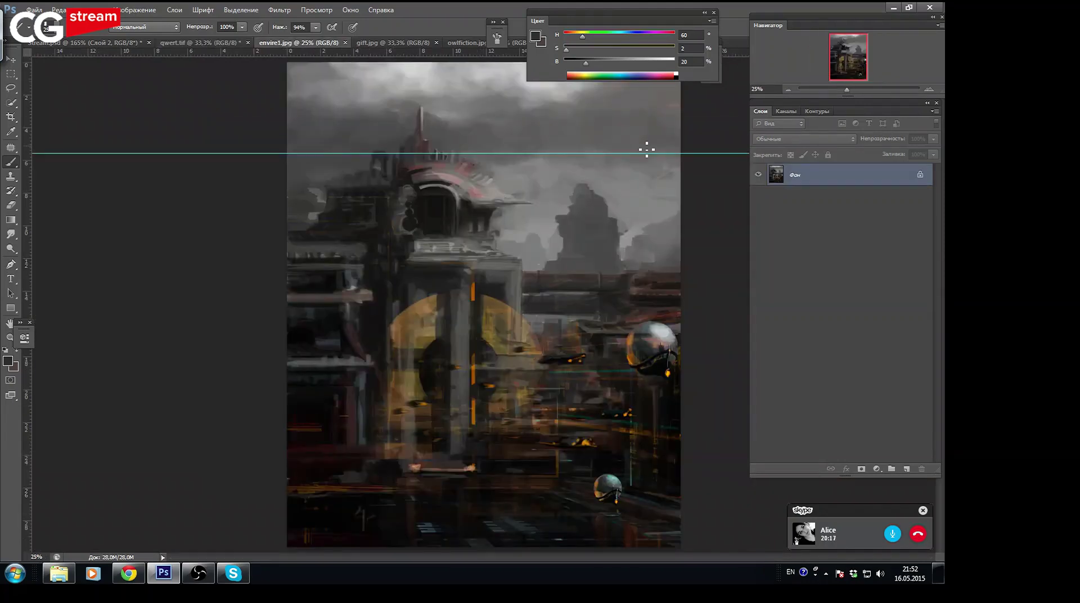
{"action": "key", "text": "ctrl+semicolon"}
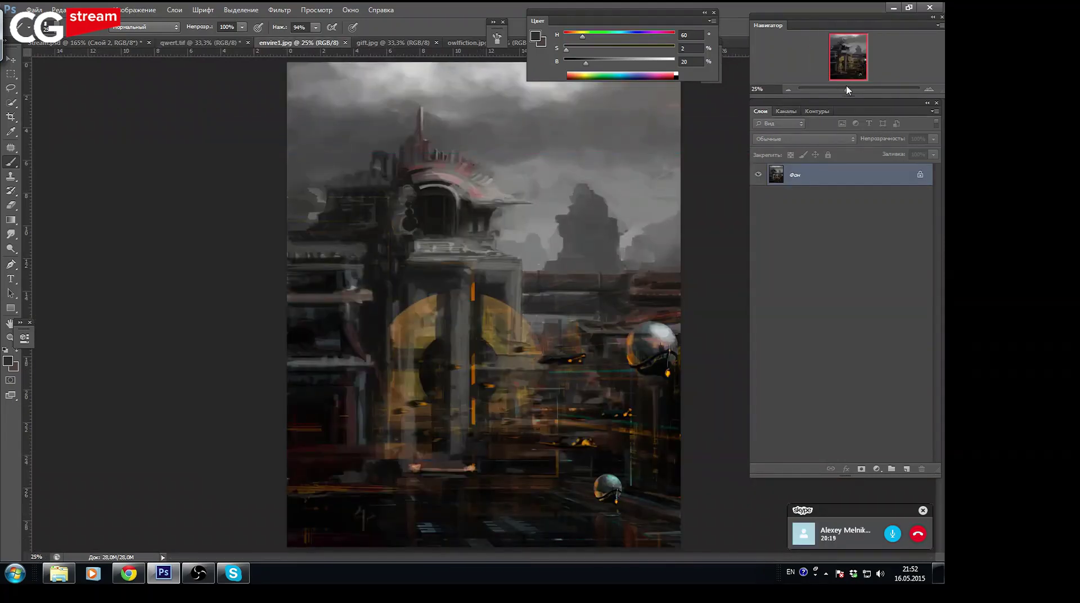
{"action": "left_click_drag", "start_coordinate": [847, 90], "coordinate": [849, 93]}
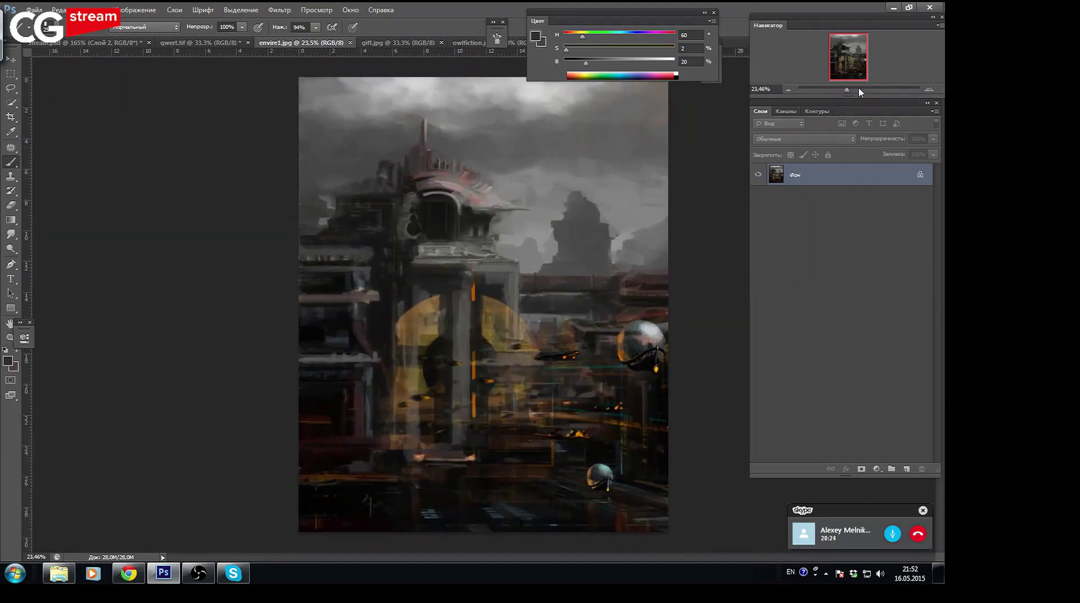
{"action": "left_click", "coordinate": [859, 90]}
{"action": "mouse_move", "coordinate": [849, 67]}
{"action": "left_mouse_down"}
{"action": "mouse_move", "coordinate": [848, 56]}
{"action": "mouse_move", "coordinate": [858, 75]}
{"action": "left_mouse_up"}
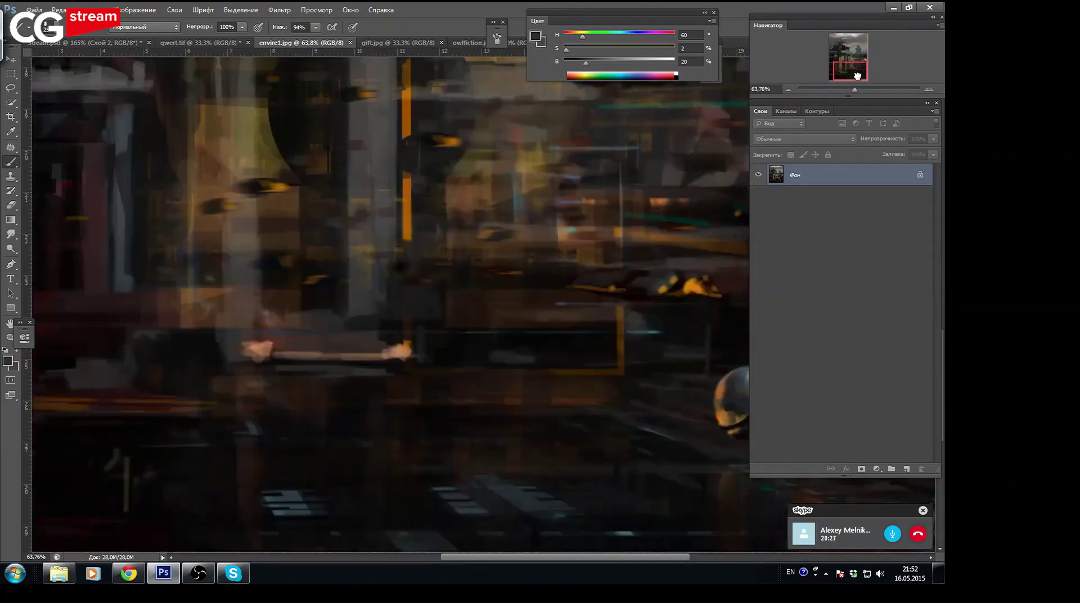
{"action": "left_click_drag", "start_coordinate": [855, 89], "coordinate": [848, 89]}
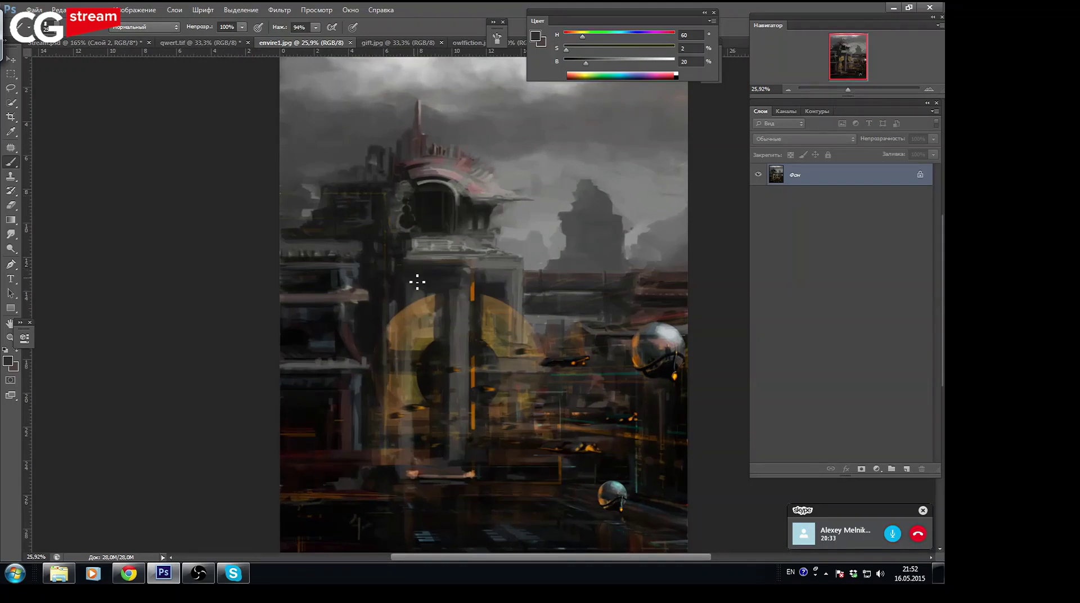
Close envire1.jpg and zoom in on the gift.jpg giant robot painting
{"action": "left_click", "coordinate": [350, 43]}
{"action": "left_click", "coordinate": [314, 44]}
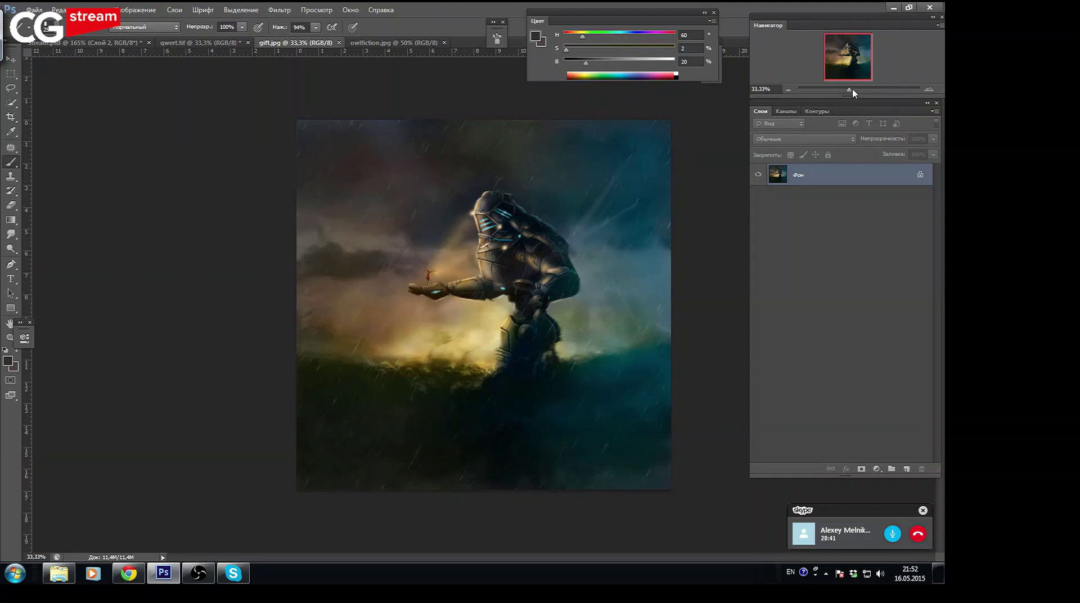
{"action": "left_click_drag", "start_coordinate": [853, 90], "coordinate": [853, 86]}
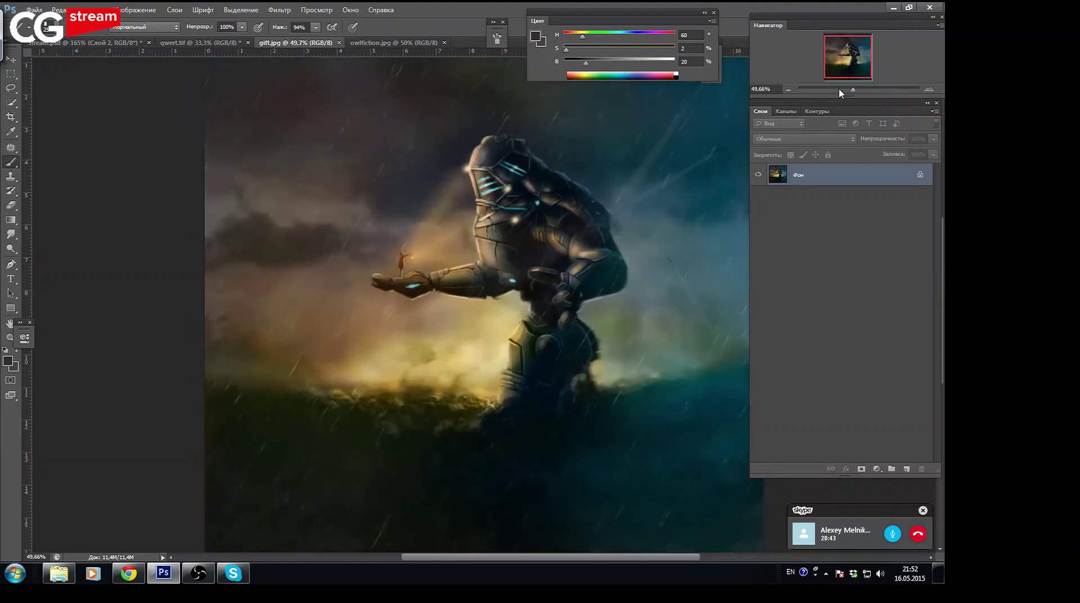
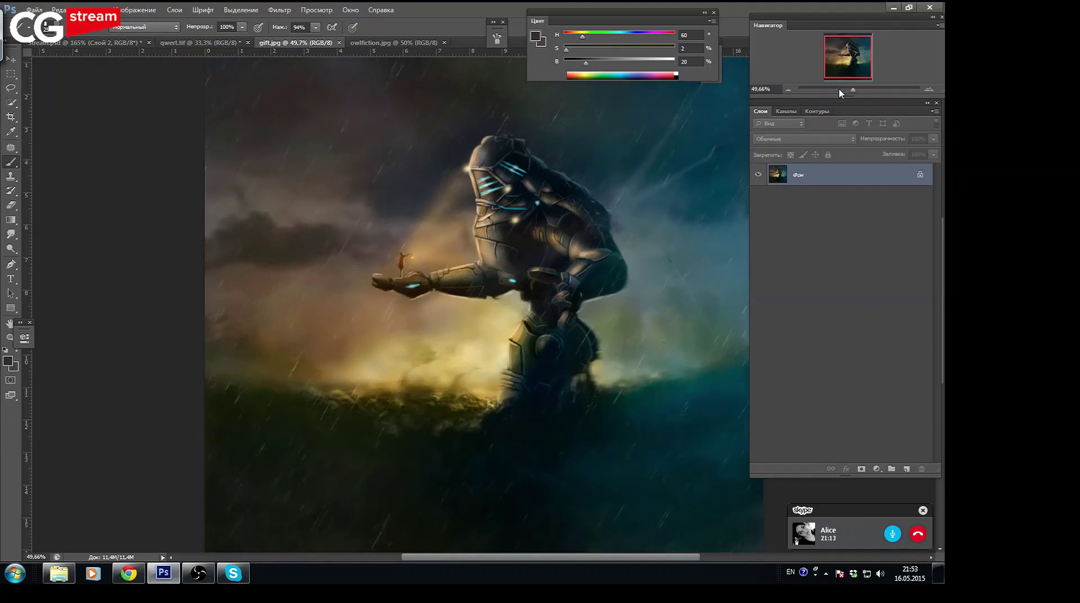
Close the gift.jpg robot painting and zoom in to inspect the owl painting
{"action": "left_click", "coordinate": [339, 43]}
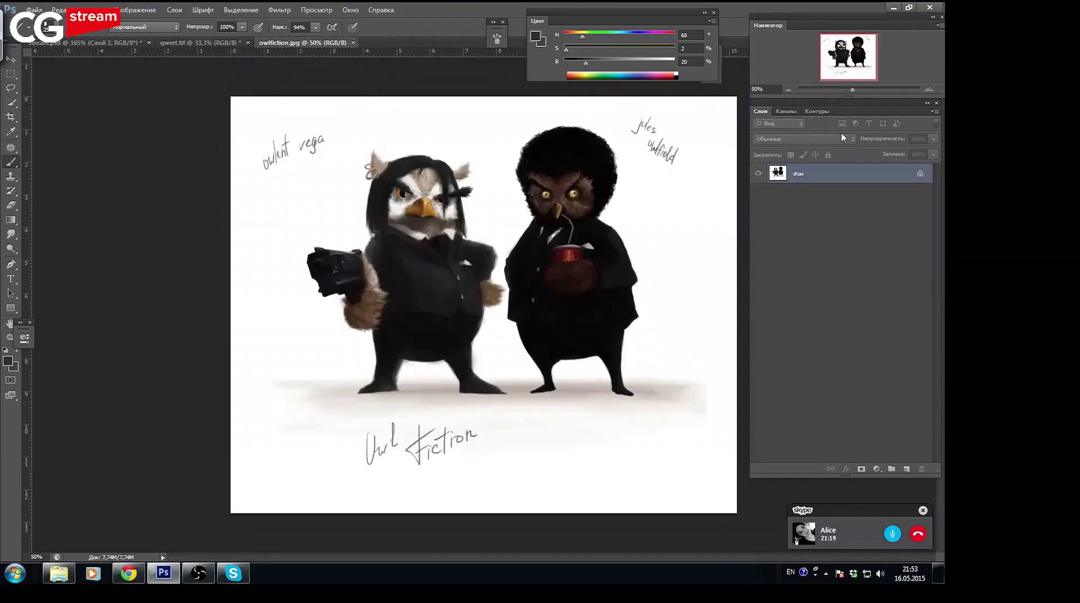
{"action": "left_click", "coordinate": [857, 90]}
{"action": "left_click_drag", "start_coordinate": [855, 62], "coordinate": [866, 53]}
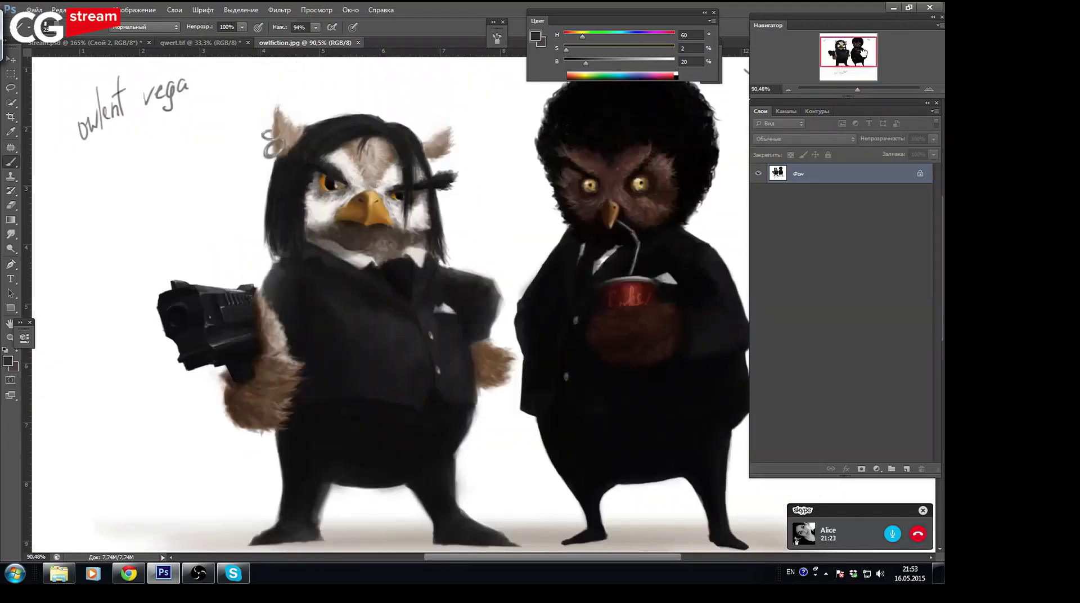
{"action": "left_click", "coordinate": [856, 91]}
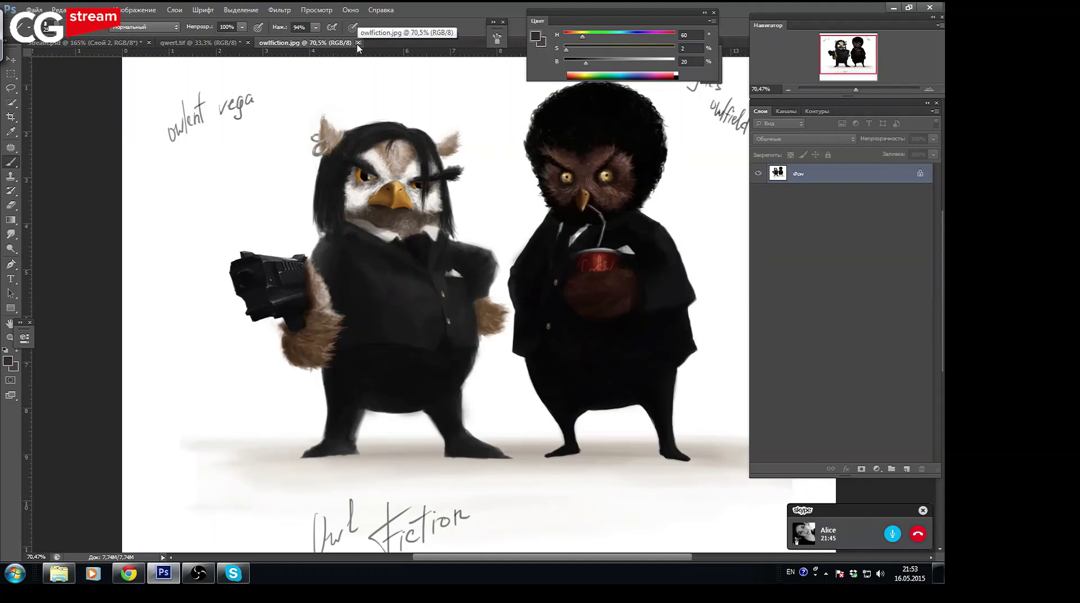
Close owlfiction.jpg and switch to the VKontakte albums in Chrome
{"action": "left_click", "coordinate": [359, 44]}
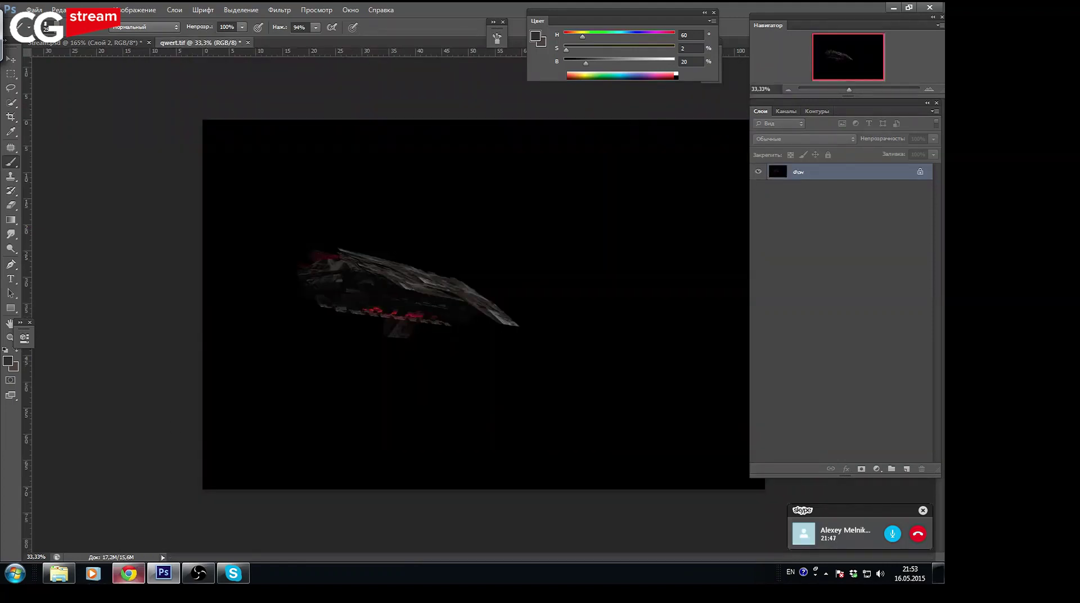
{"action": "left_click", "coordinate": [58, 572]}
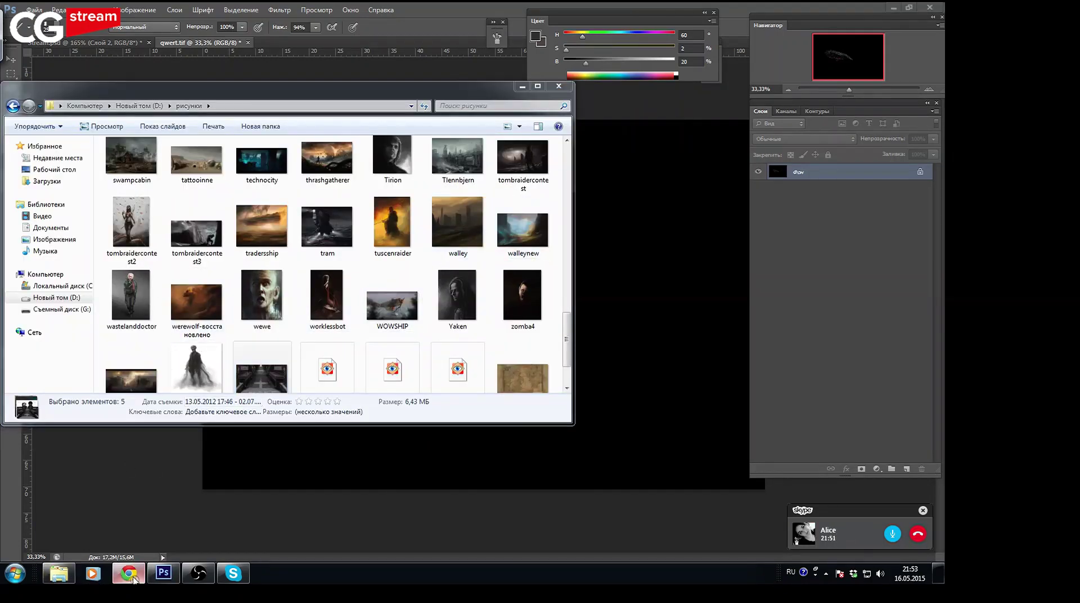
{"action": "left_click", "coordinate": [129, 573]}
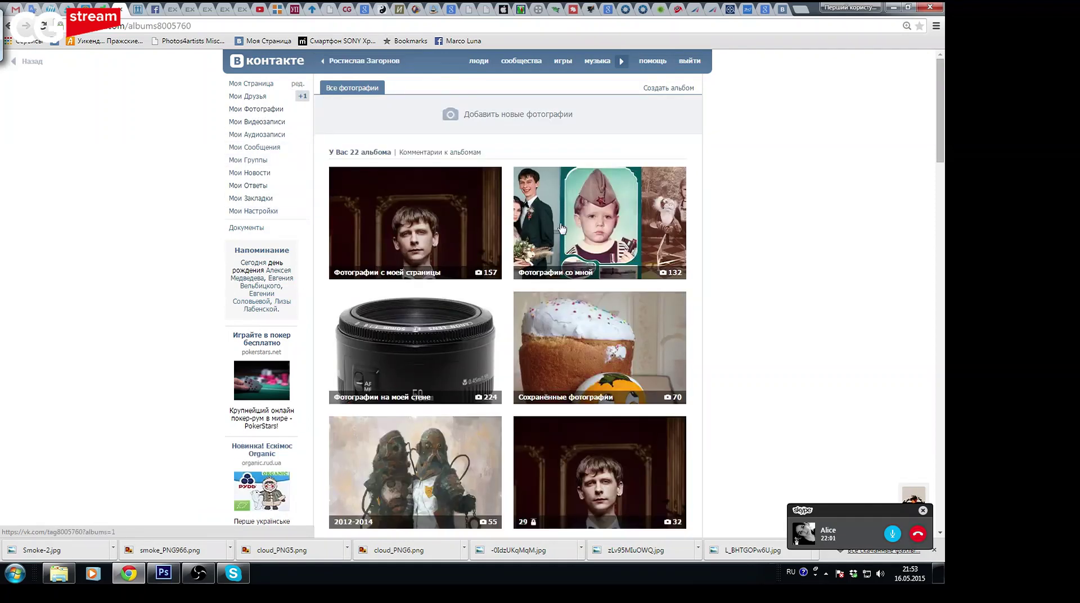
Open the 'Фотографии с моей страницы' album and view photo 52, the dragon painting
{"action": "left_click", "coordinate": [475, 222]}
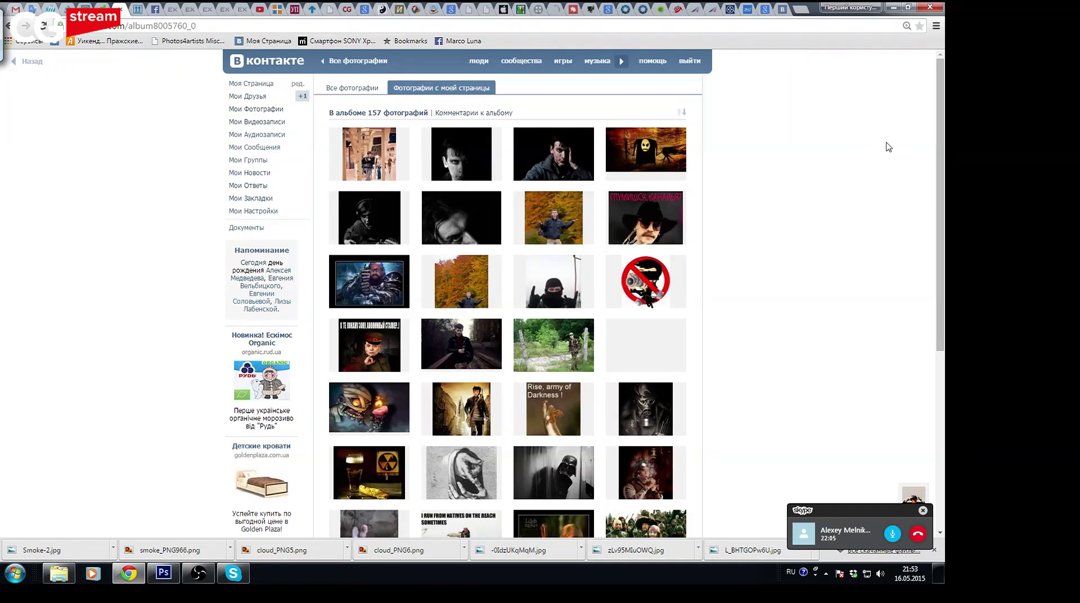
{"action": "mouse_move", "coordinate": [932, 136]}
{"action": "left_mouse_down"}
{"action": "mouse_move", "coordinate": [934, 197]}
{"action": "mouse_move", "coordinate": [918, 241]}
{"action": "left_mouse_up"}
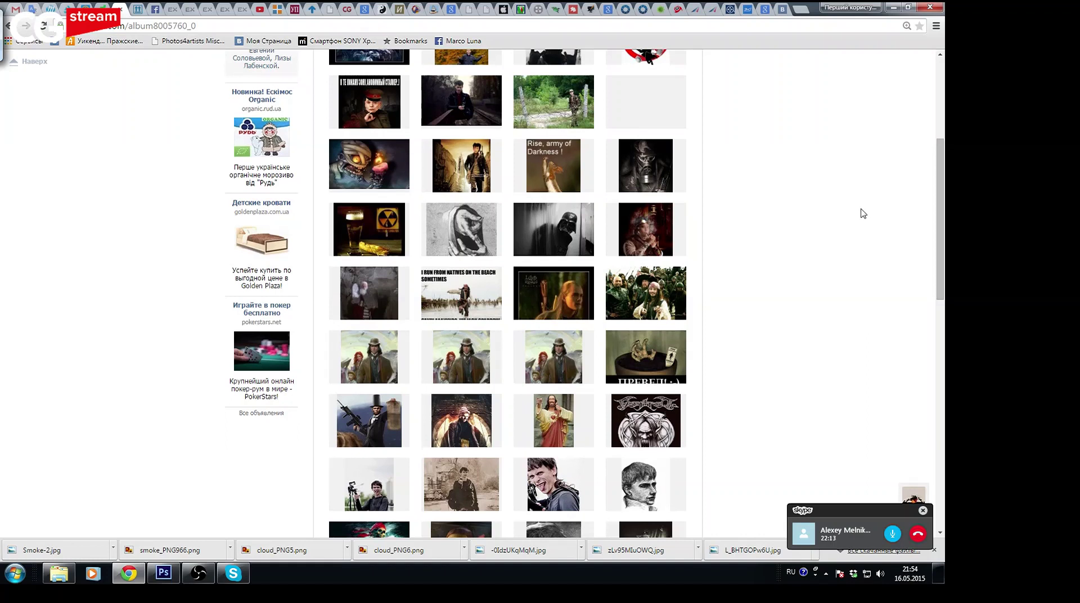
{"action": "left_click_drag", "start_coordinate": [941, 206], "coordinate": [942, 237]}
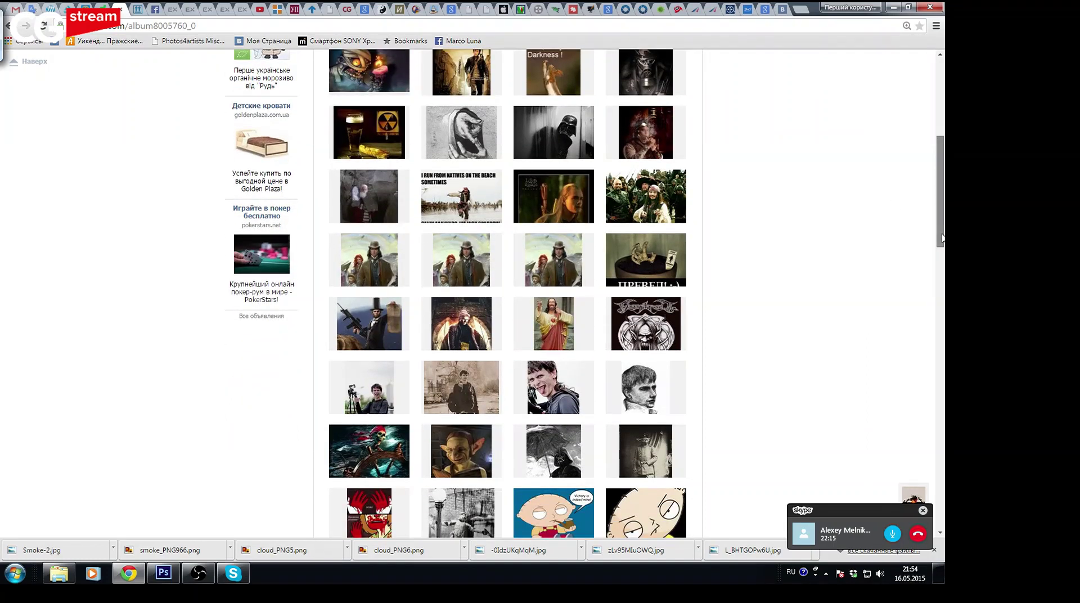
{"action": "scroll", "coordinate": [942, 238], "scroll_direction": "down", "scroll_amount": 1}
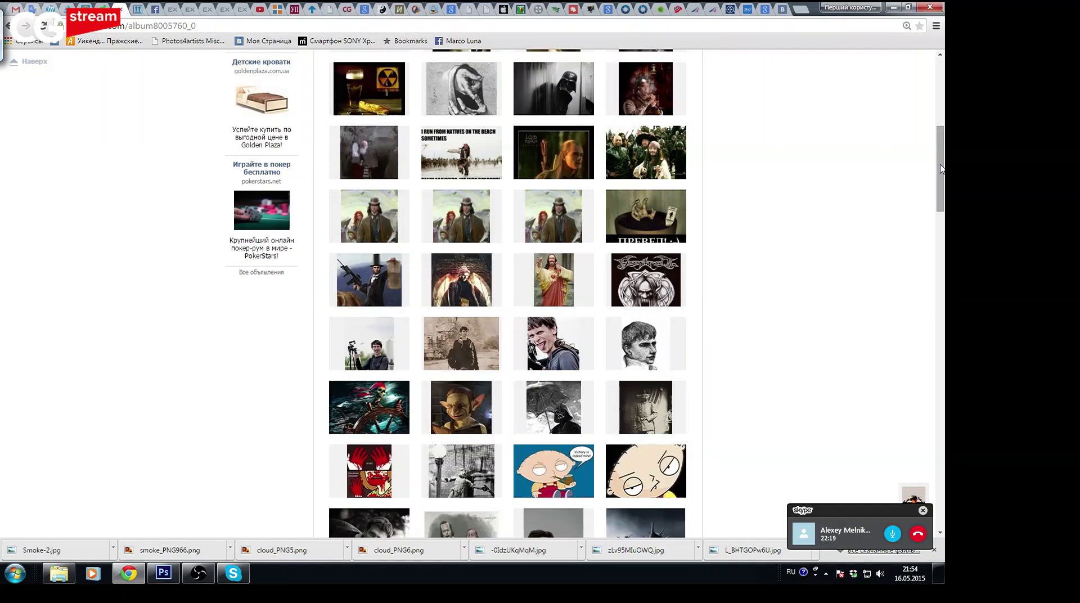
{"action": "left_click_drag", "start_coordinate": [941, 168], "coordinate": [943, 177]}
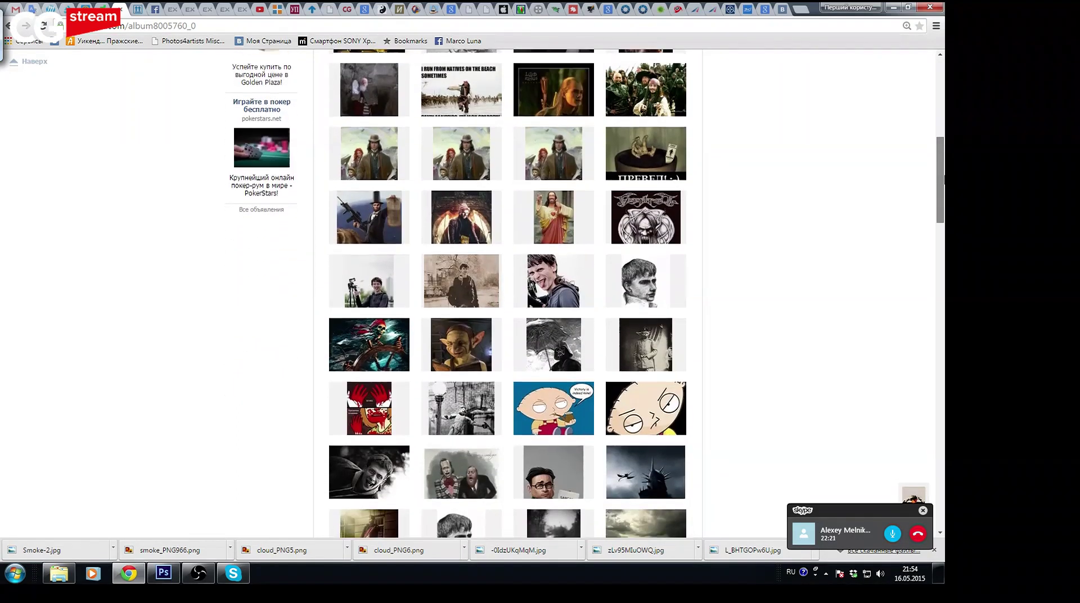
{"action": "scroll", "coordinate": [701, 283], "scroll_direction": "down", "scroll_amount": 3}
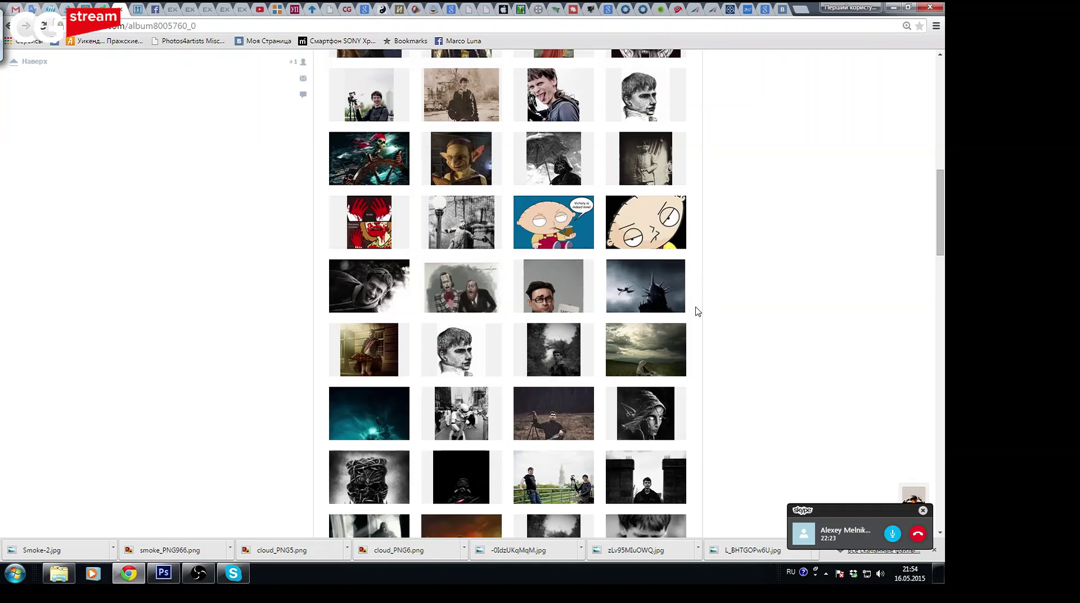
{"action": "left_click", "coordinate": [644, 286]}
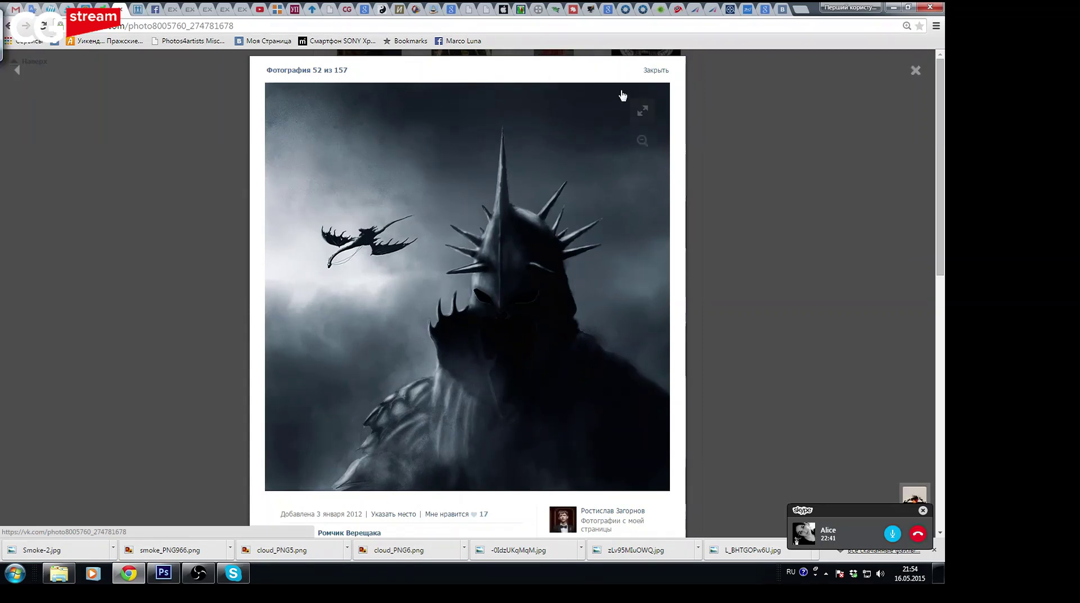
View the elf portrait (photo 60) in the album, then return to Photoshop
{"action": "mouse_move", "coordinate": [467, 287]}
{"action": "left_click", "coordinate": [662, 75]}
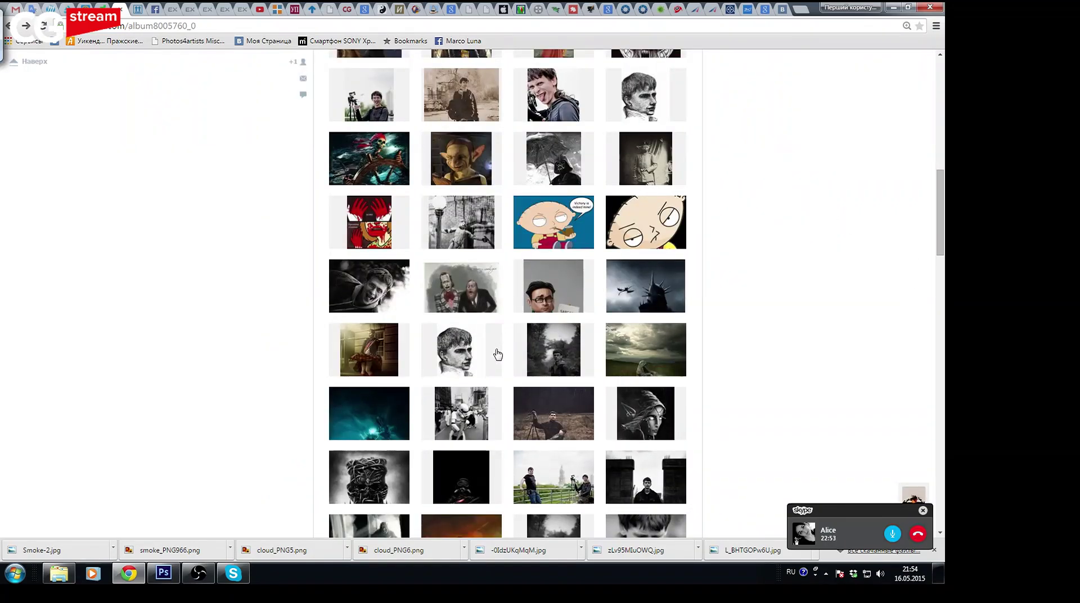
{"action": "left_click", "coordinate": [631, 417]}
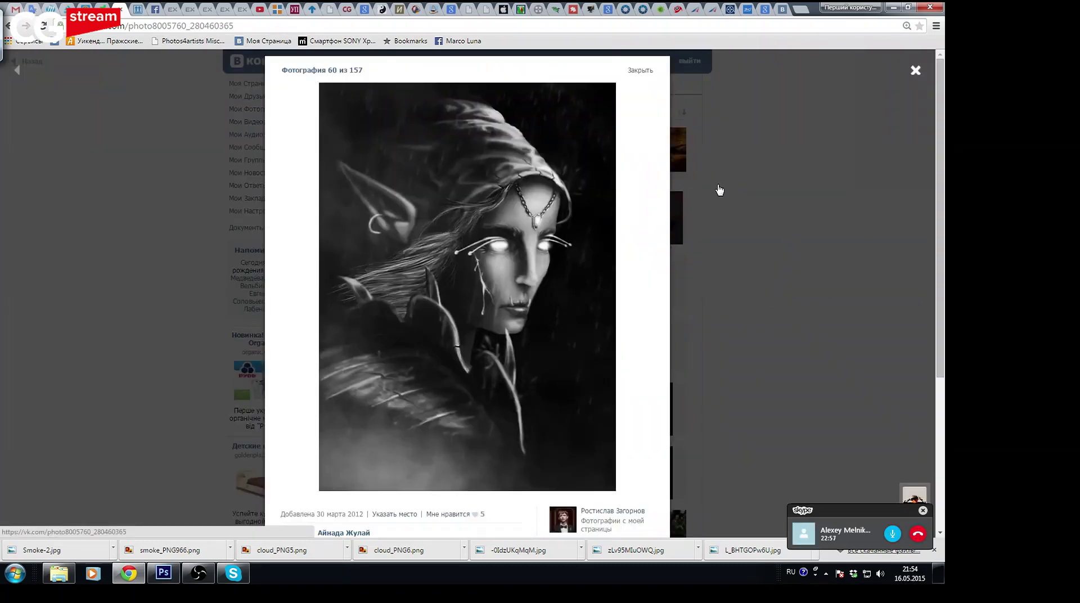
{"action": "mouse_move", "coordinate": [639, 70]}
{"action": "left_click", "coordinate": [638, 70]}
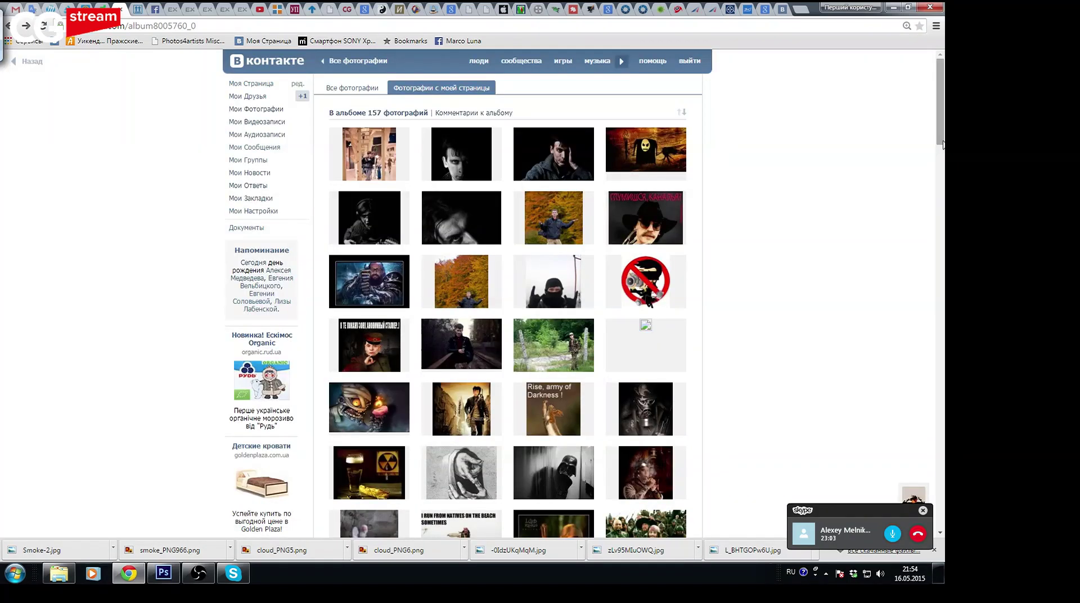
{"action": "left_click_drag", "start_coordinate": [943, 145], "coordinate": [938, 222]}
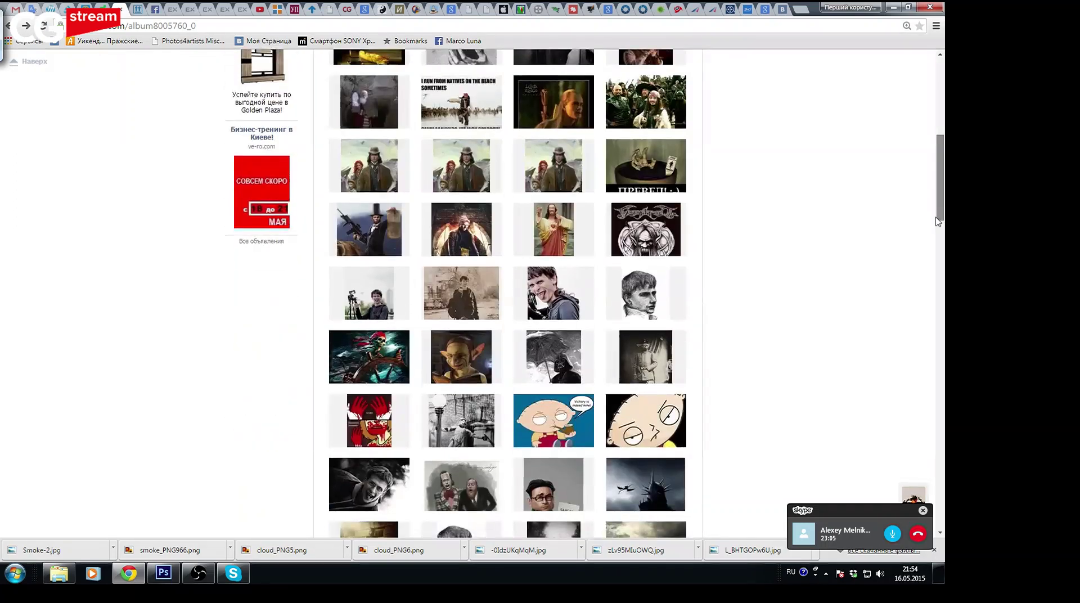
{"action": "left_click_drag", "start_coordinate": [938, 221], "coordinate": [920, 286]}
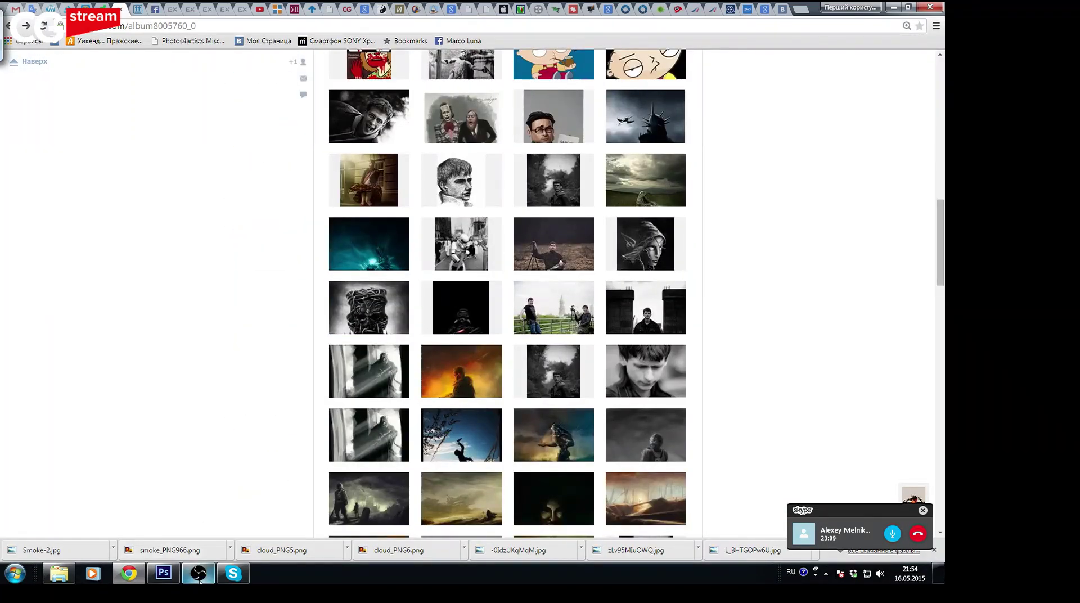
{"action": "left_click", "coordinate": [163, 573]}
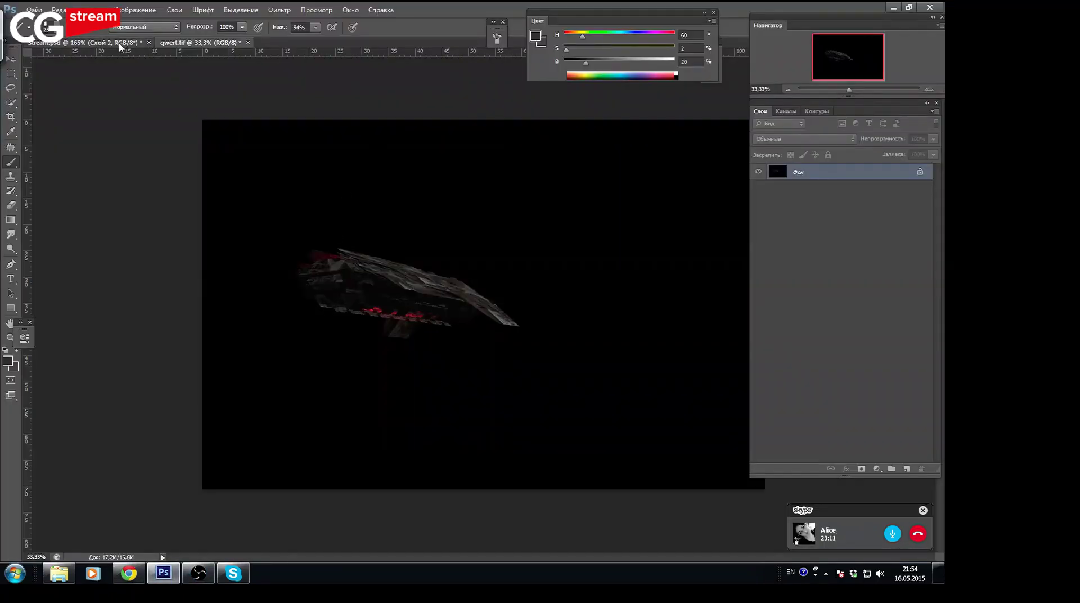
Switch to the Stream.psd document and make Слой 2 visible
{"action": "left_click", "coordinate": [120, 47]}
{"action": "left_click", "coordinate": [759, 223]}
{"action": "left_click_drag", "start_coordinate": [867, 90], "coordinate": [854, 86]}
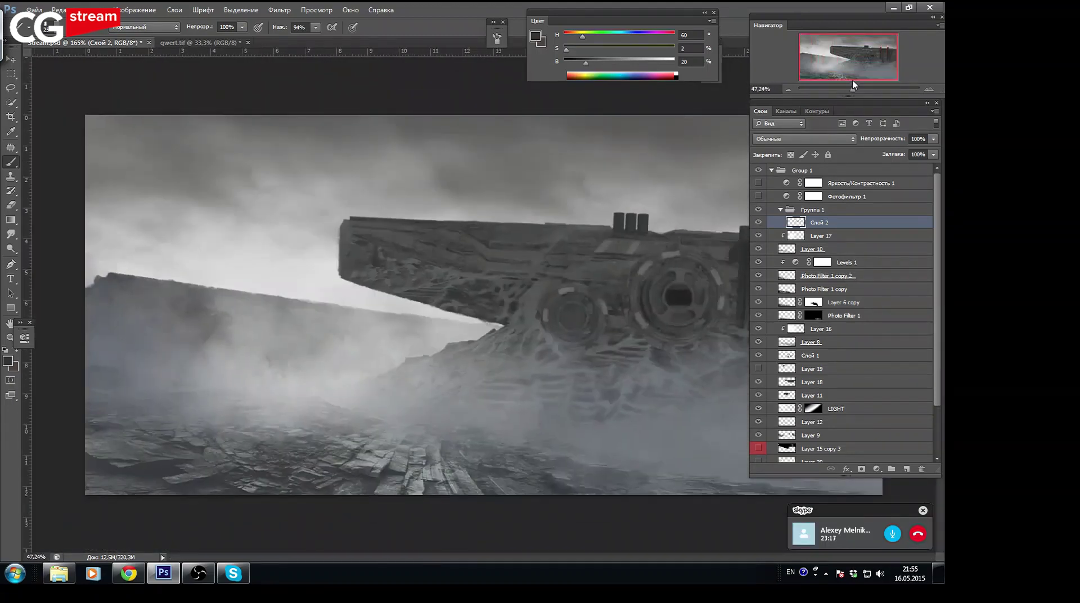
{"action": "left_click_drag", "start_coordinate": [853, 85], "coordinate": [855, 85]}
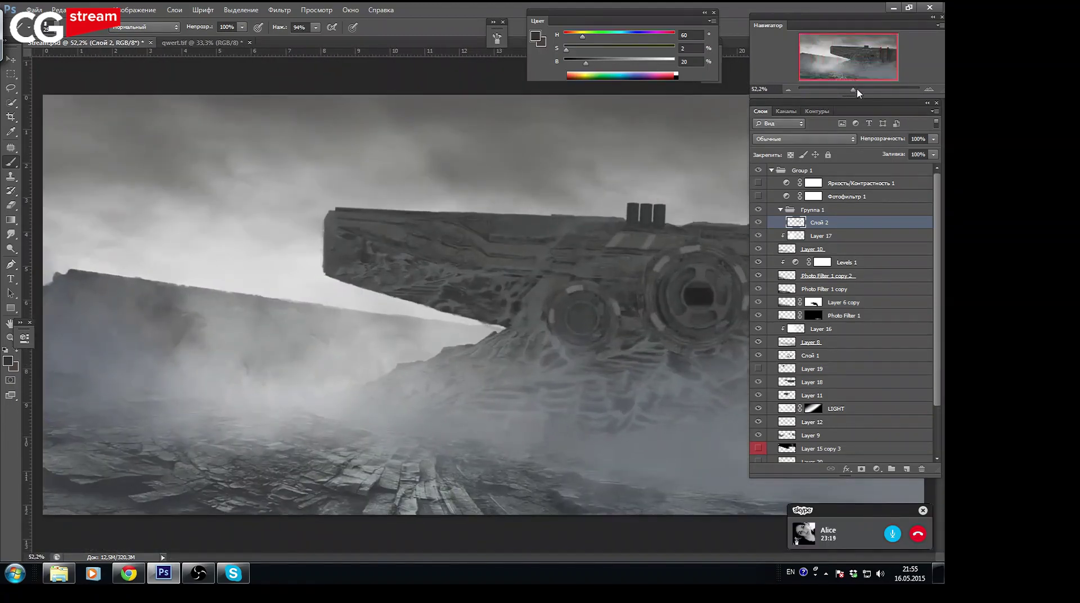
Open D:\рисунки\stream in Explorer and drag Wires0002_S onto the Photoshop canvas
{"action": "left_click", "coordinate": [59, 574]}
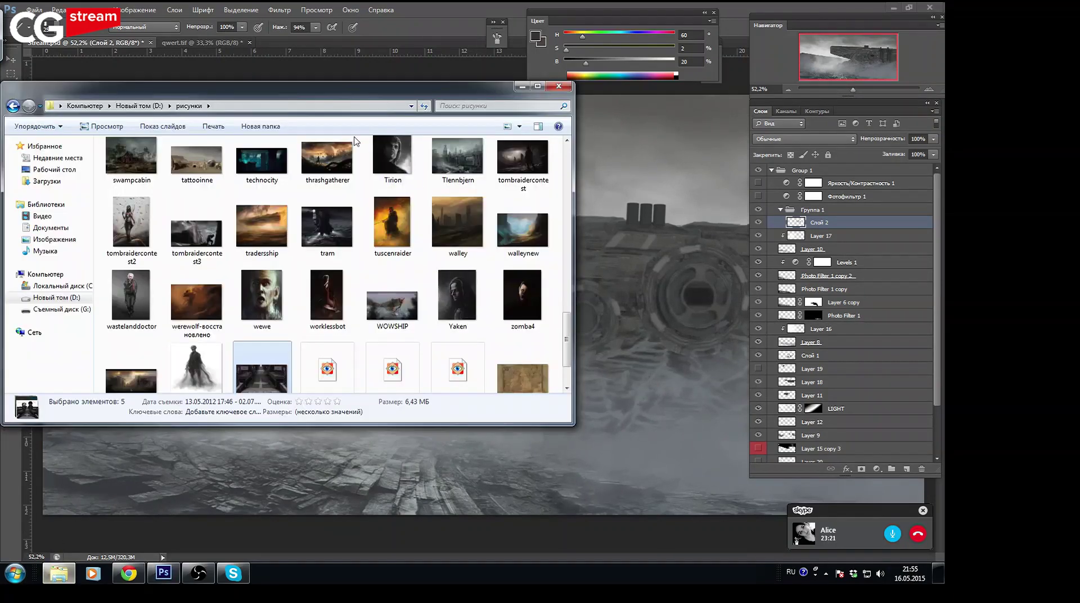
{"action": "left_click", "coordinate": [186, 106]}
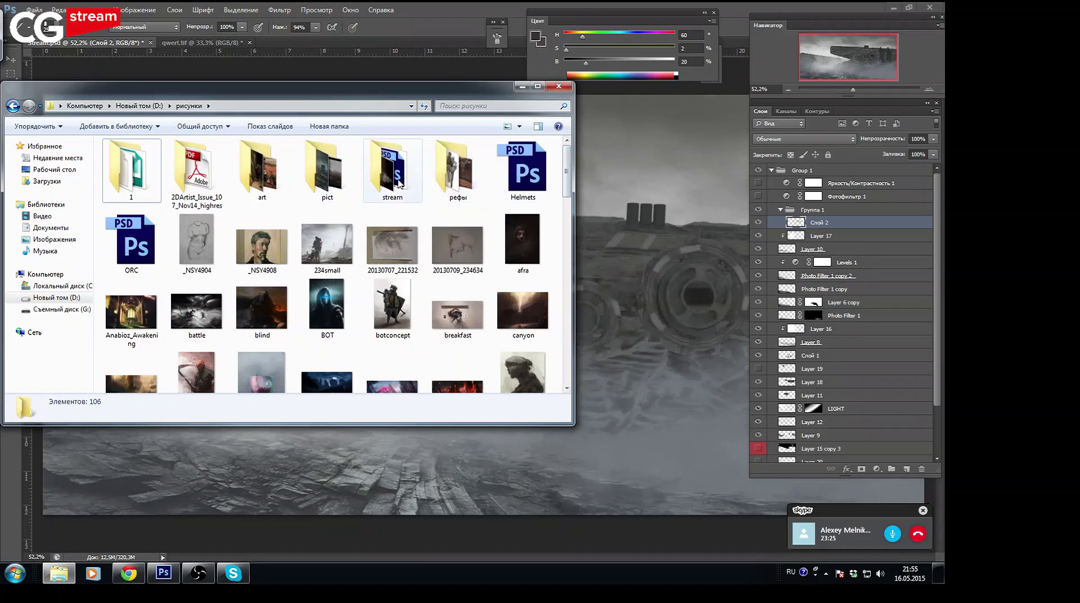
{"action": "double_click", "coordinate": [400, 181]}
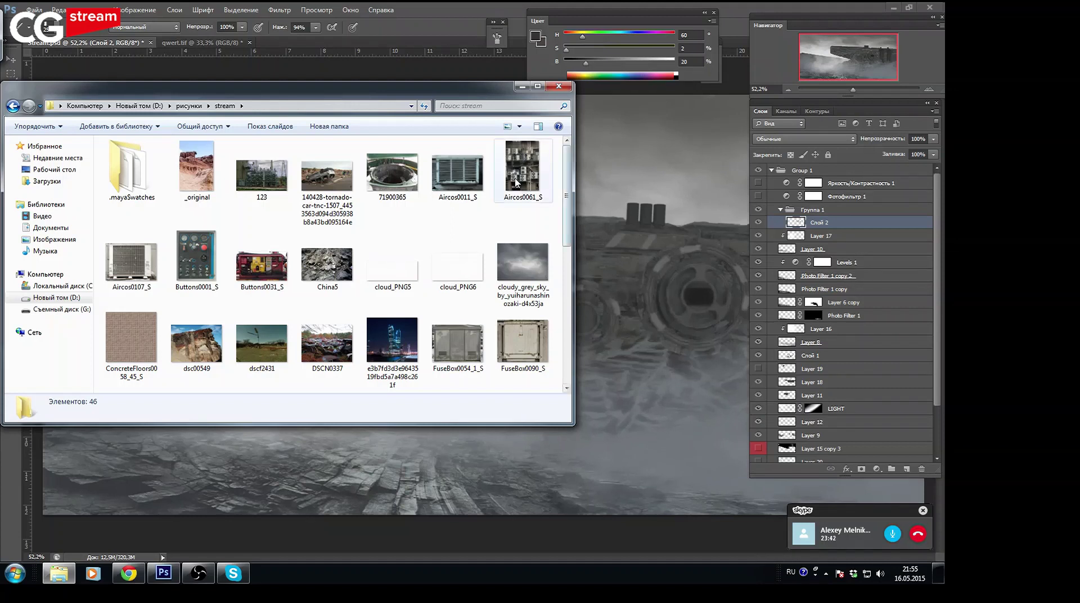
{"action": "left_click_drag", "start_coordinate": [568, 228], "coordinate": [557, 375]}
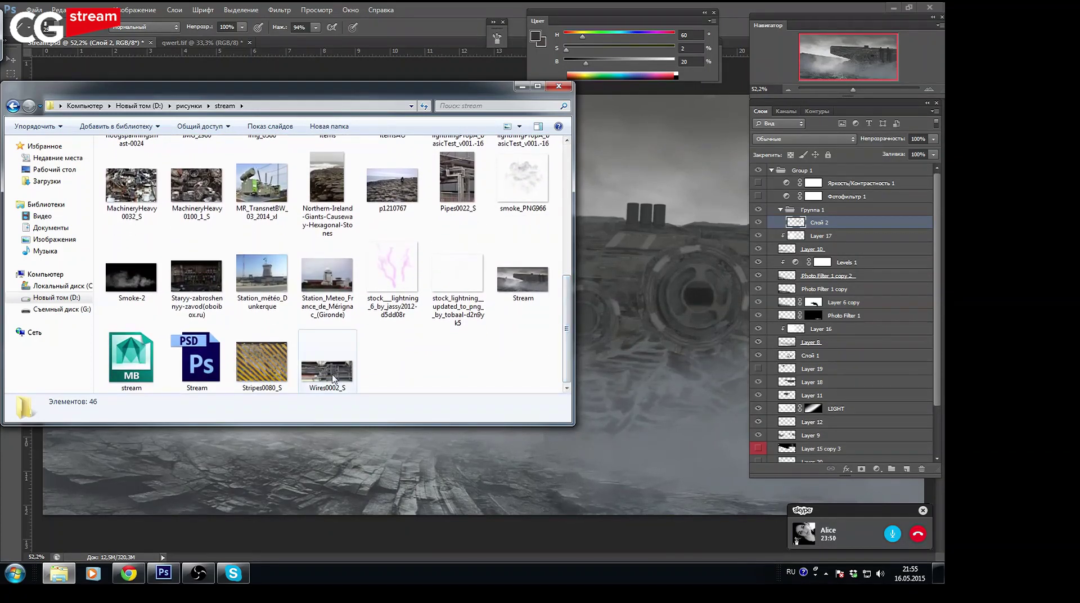
{"action": "left_click_drag", "start_coordinate": [327, 371], "coordinate": [421, 62]}
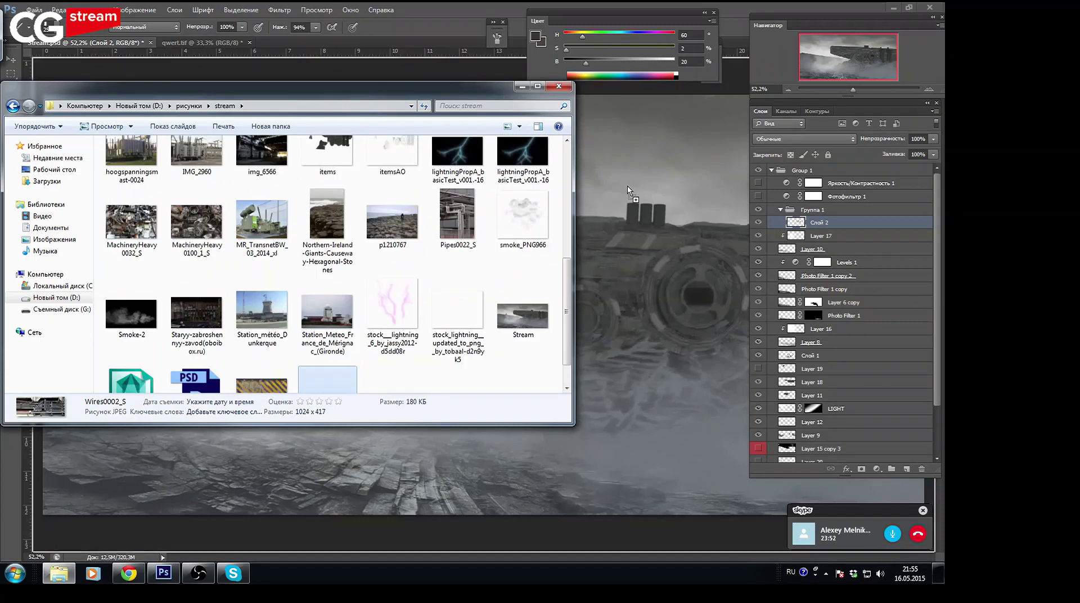
{"action": "left_click_drag", "start_coordinate": [628, 191], "coordinate": [557, 243]}
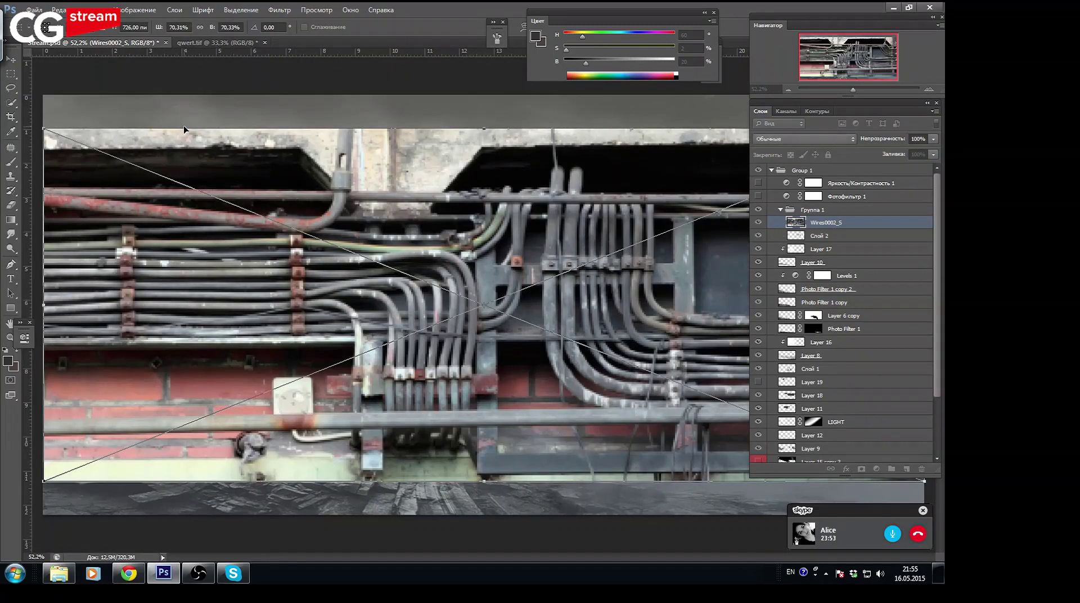
Shrink the placed wires image to about a third of its size
{"action": "mouse_move", "coordinate": [52, 131]}
{"action": "left_mouse_down"}
{"action": "mouse_move", "coordinate": [531, 326]}
{"action": "mouse_move", "coordinate": [215, 185]}
{"action": "mouse_move", "coordinate": [360, 241]}
{"action": "left_mouse_up"}
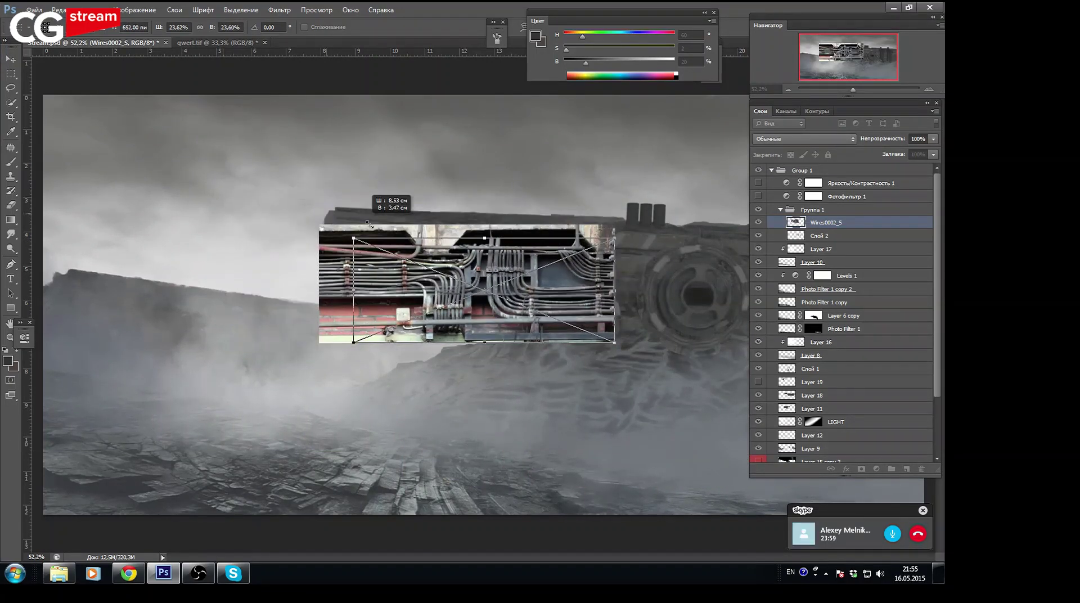
{"action": "key", "text": "Return"}
{"action": "key", "text": "b"}
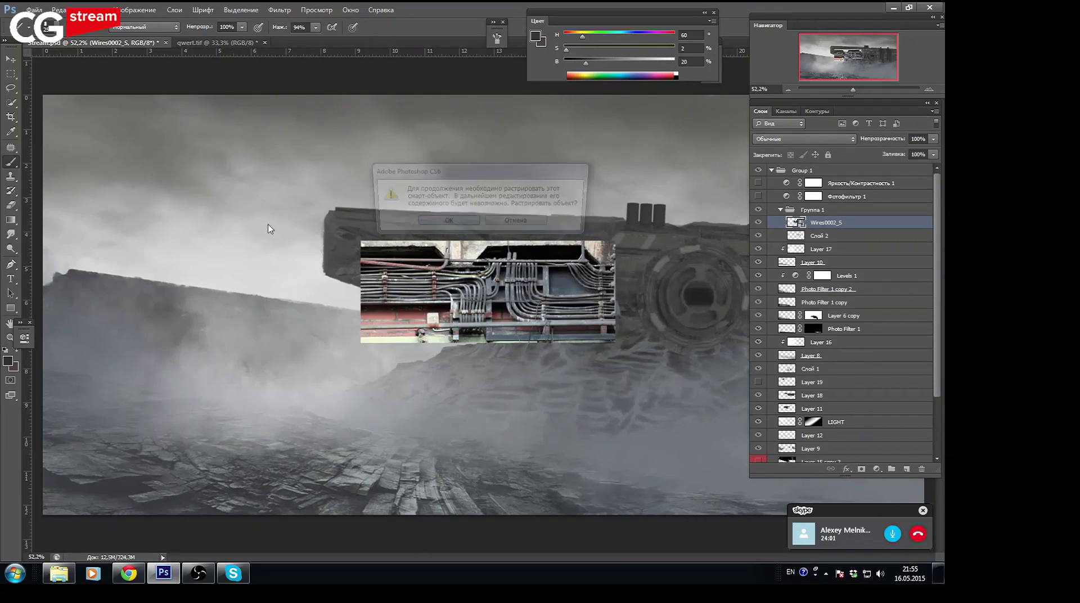
Place the FuseBox0090_S photo into the composition and rasterize its layer
{"action": "left_click", "coordinate": [61, 573]}
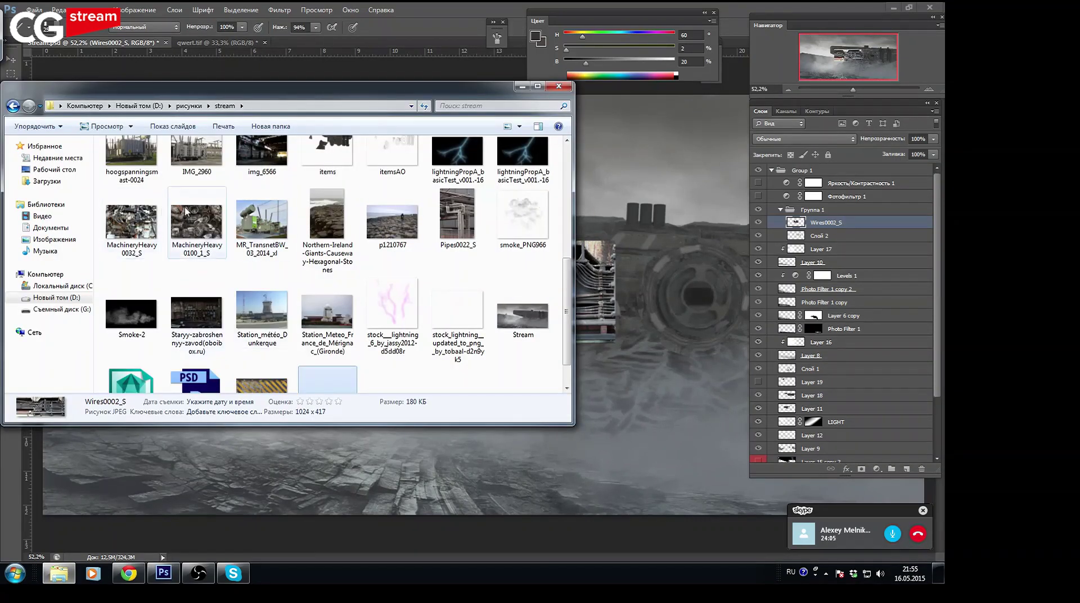
{"action": "scroll", "coordinate": [569, 274], "scroll_direction": "up", "scroll_amount": 1}
{"action": "scroll", "coordinate": [569, 274], "scroll_direction": "up", "scroll_amount": 1}
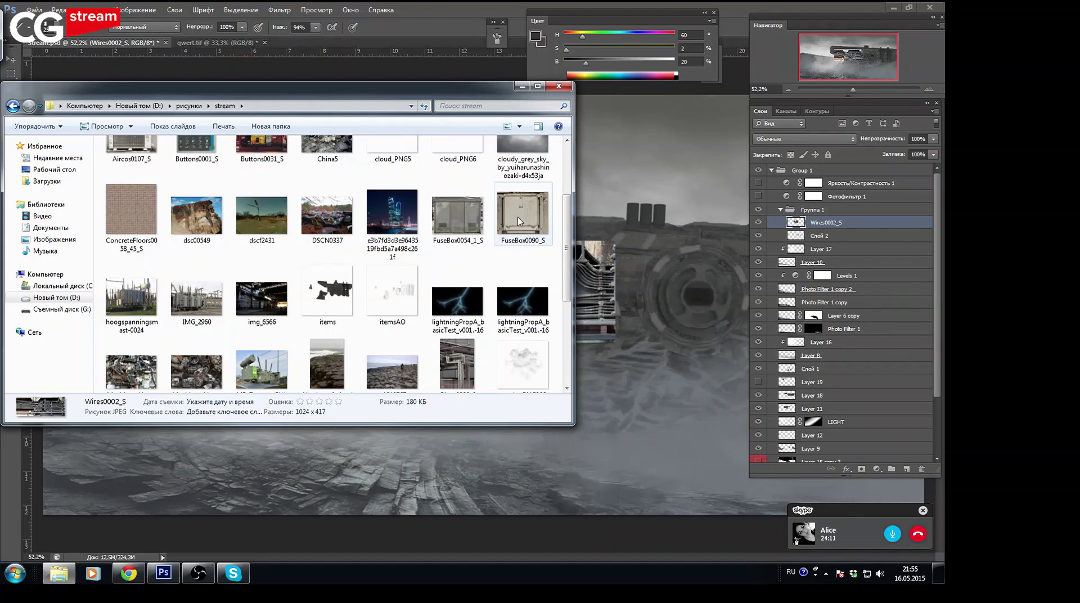
{"action": "left_click_drag", "start_coordinate": [519, 221], "coordinate": [660, 292]}
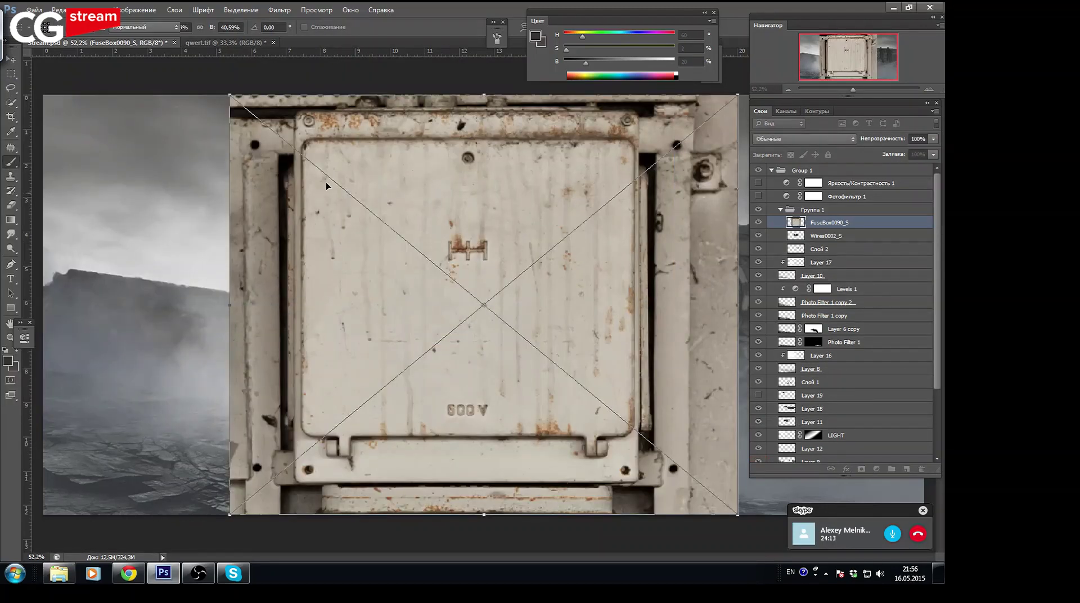
{"action": "key", "text": "Return"}
{"action": "left_click", "coordinate": [252, 129]}
{"action": "key", "text": "Return"}
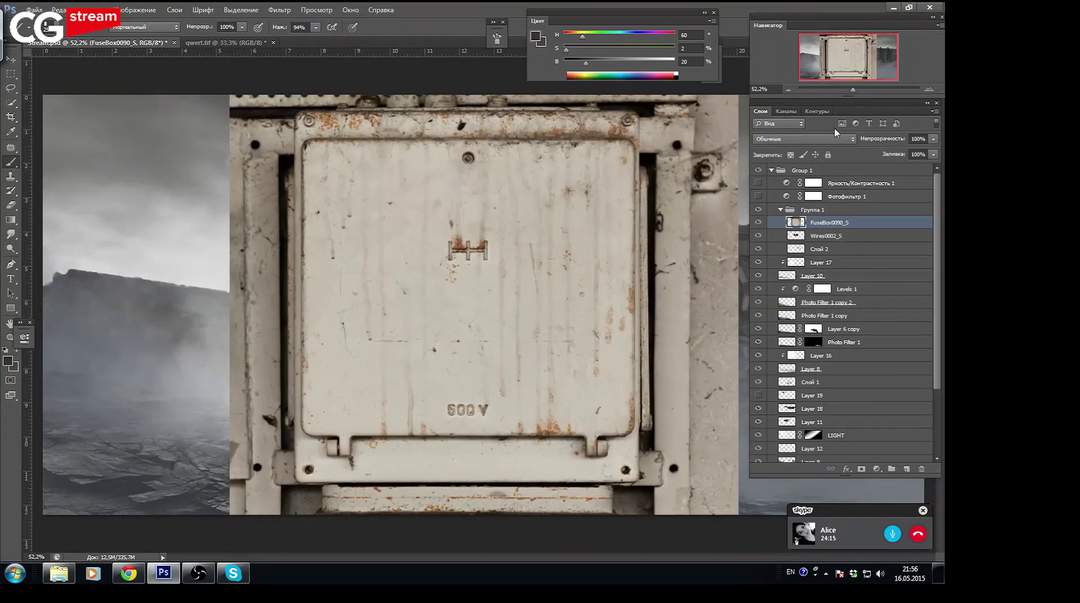
Scale the fuse box to about a fifth and move it left of the wires image
{"action": "left_click_drag", "start_coordinate": [856, 92], "coordinate": [852, 91]}
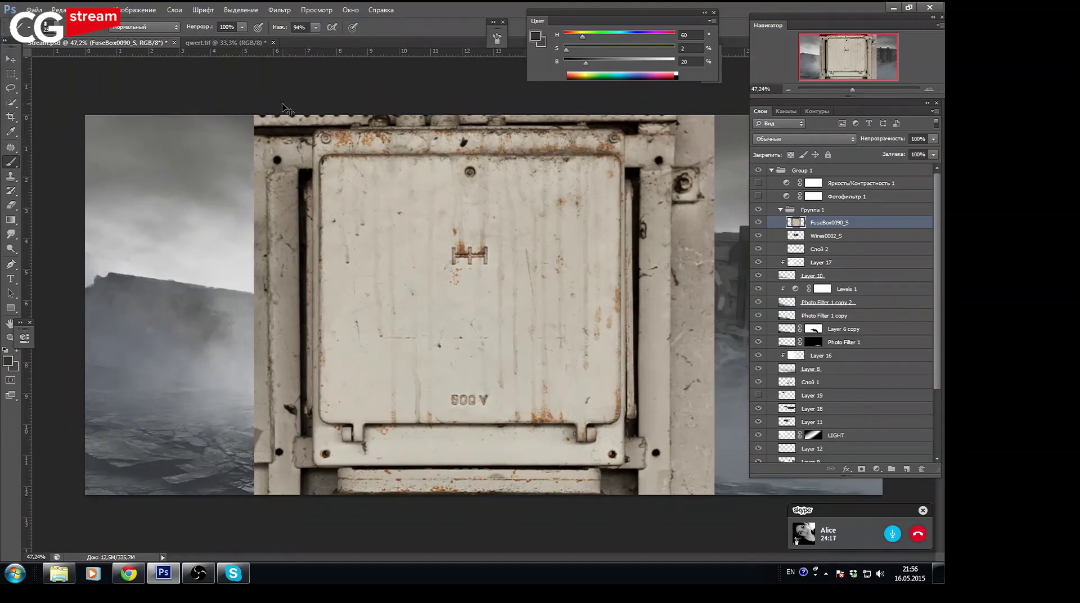
{"action": "key", "text": "ctrl+t"}
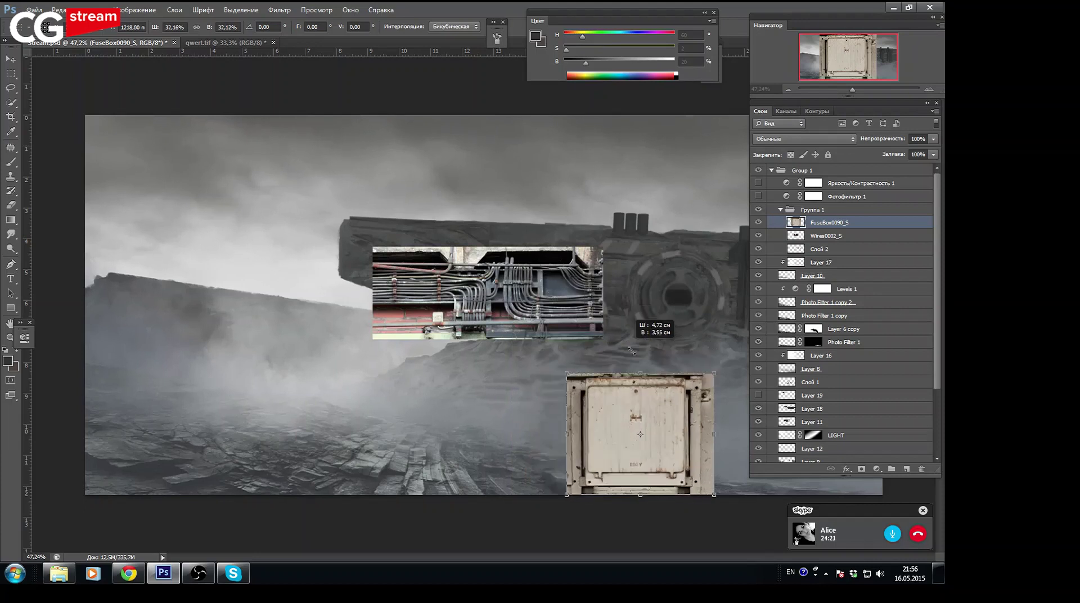
{"action": "left_click_drag", "start_coordinate": [254, 114], "coordinate": [617, 415]}
{"action": "left_click_drag", "start_coordinate": [667, 450], "coordinate": [345, 287]}
{"action": "key", "text": "Return"}
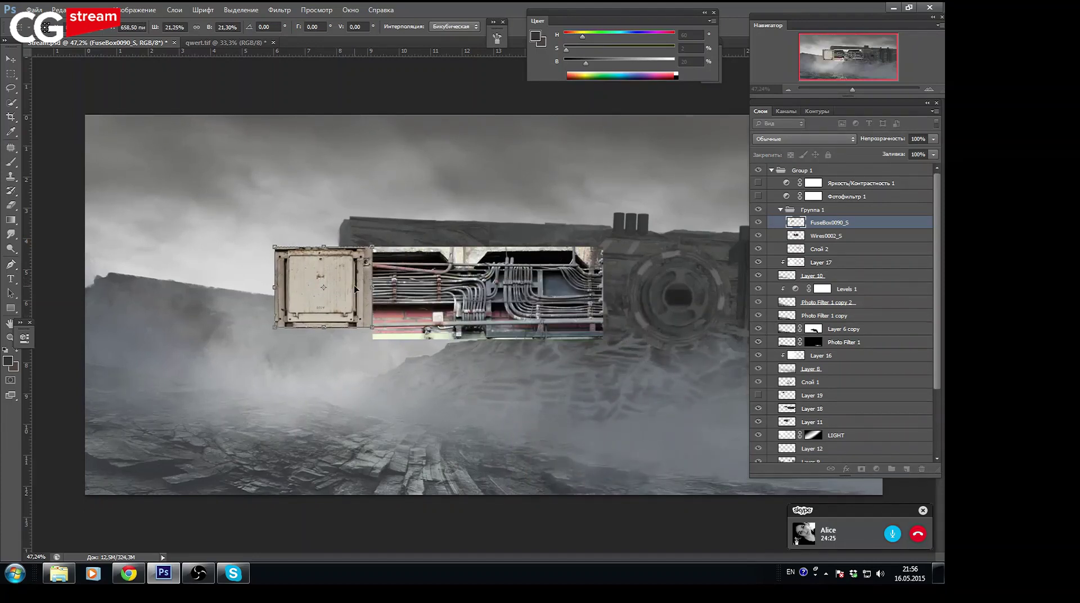
{"action": "key", "text": "b"}
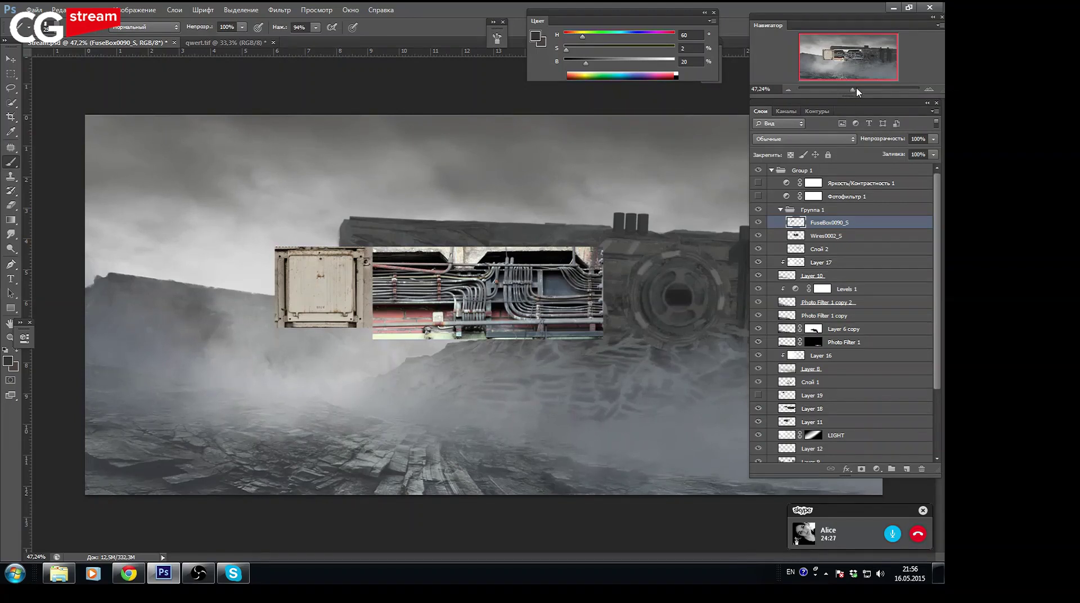
{"action": "left_click_drag", "start_coordinate": [857, 90], "coordinate": [863, 91]}
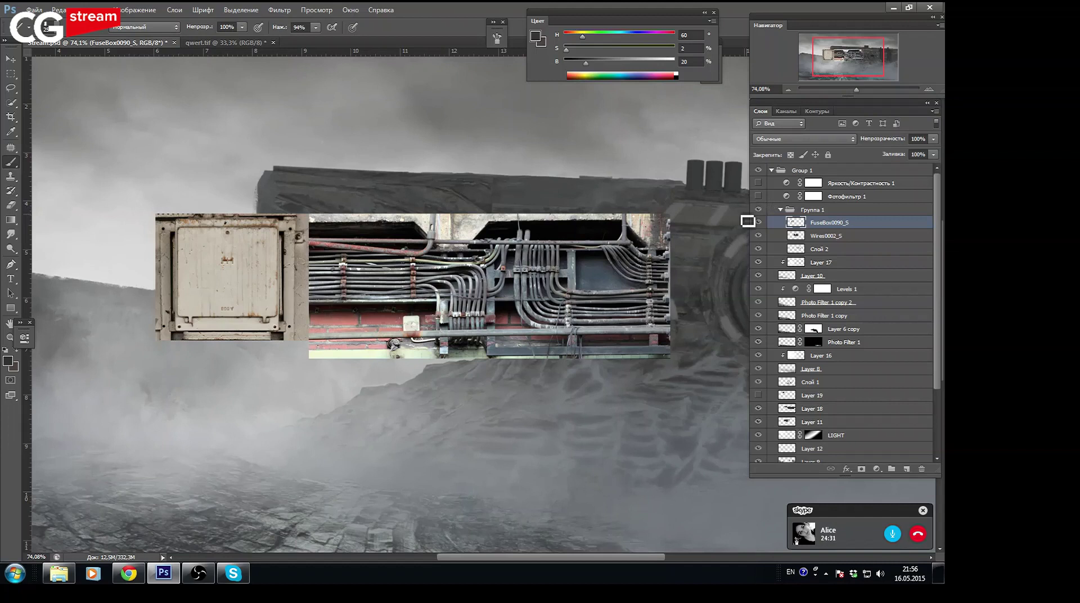
{"action": "left_click", "coordinate": [758, 223]}
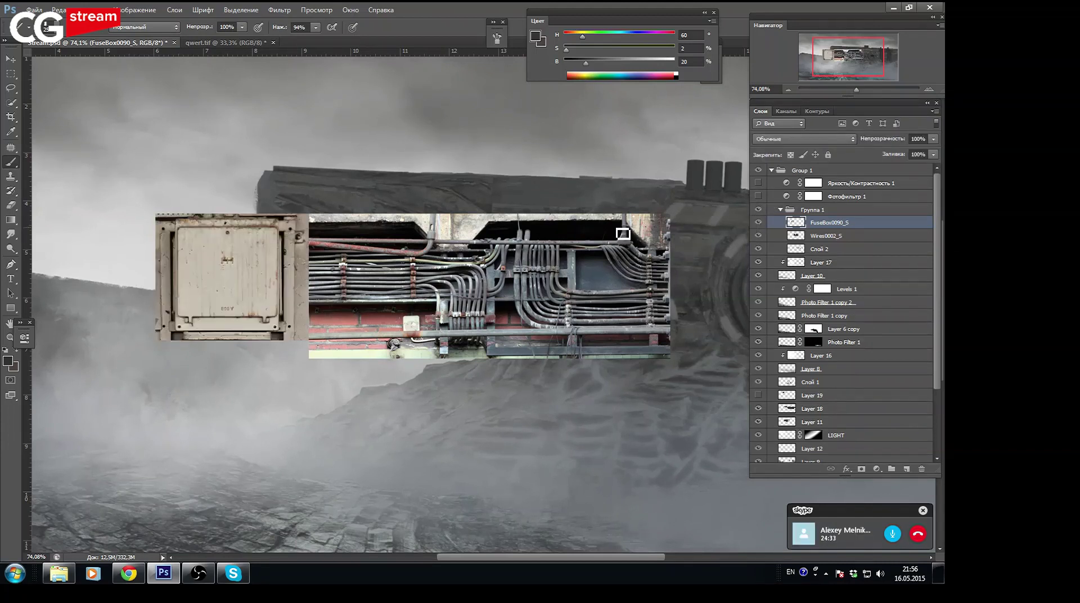
Halve the fuse box and Alt-drag copies to the lower left, right and lower right of the wires
{"action": "key", "text": "ctrl+t"}
{"action": "left_click_drag", "start_coordinate": [156, 338], "coordinate": [226, 282]}
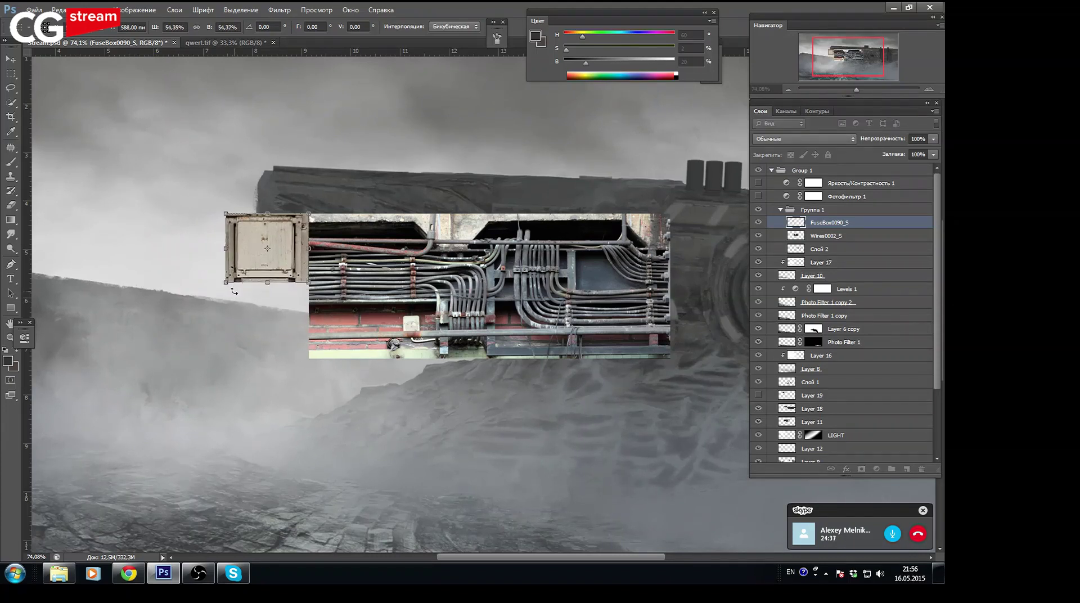
{"action": "key", "text": "Return"}
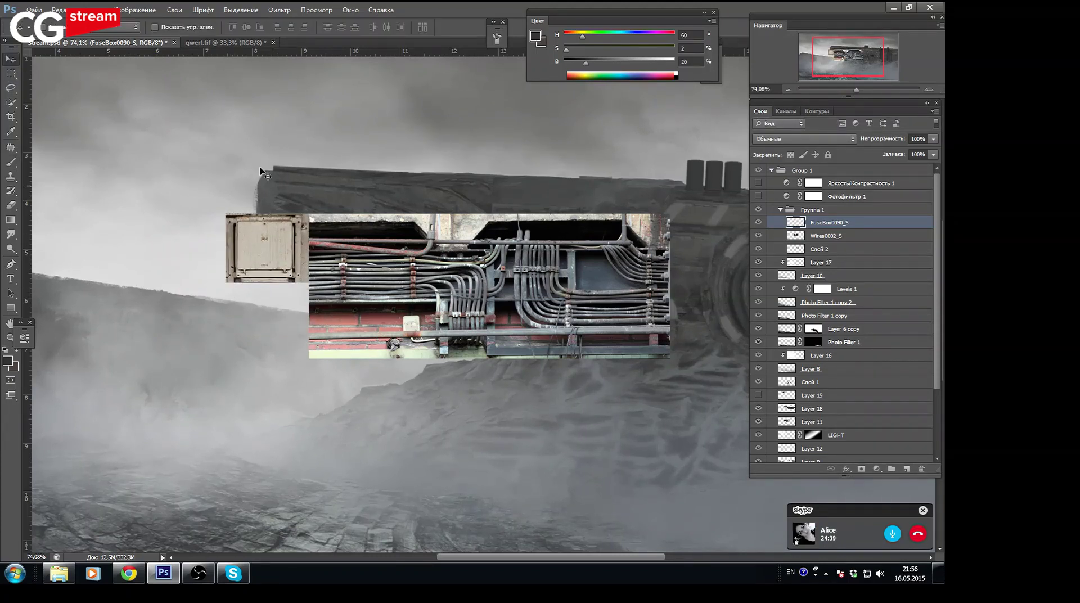
{"action": "left_click_drag", "start_coordinate": [280, 257], "coordinate": [362, 331]}
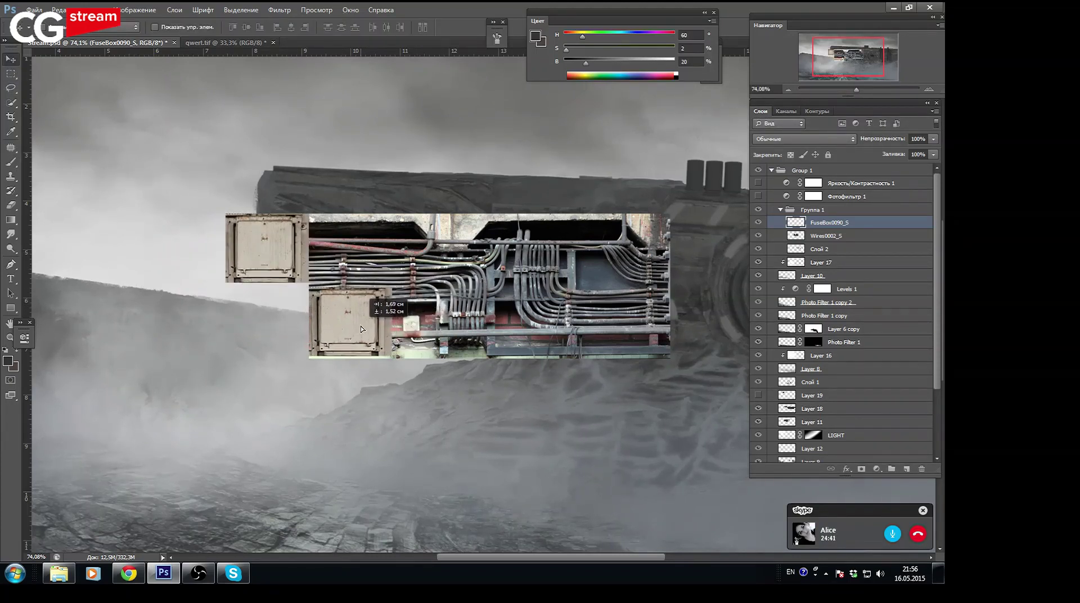
{"action": "mouse_move", "coordinate": [351, 333]}
{"action": "left_mouse_down"}
{"action": "mouse_move", "coordinate": [710, 253]}
{"action": "mouse_move", "coordinate": [709, 308]}
{"action": "left_mouse_up"}
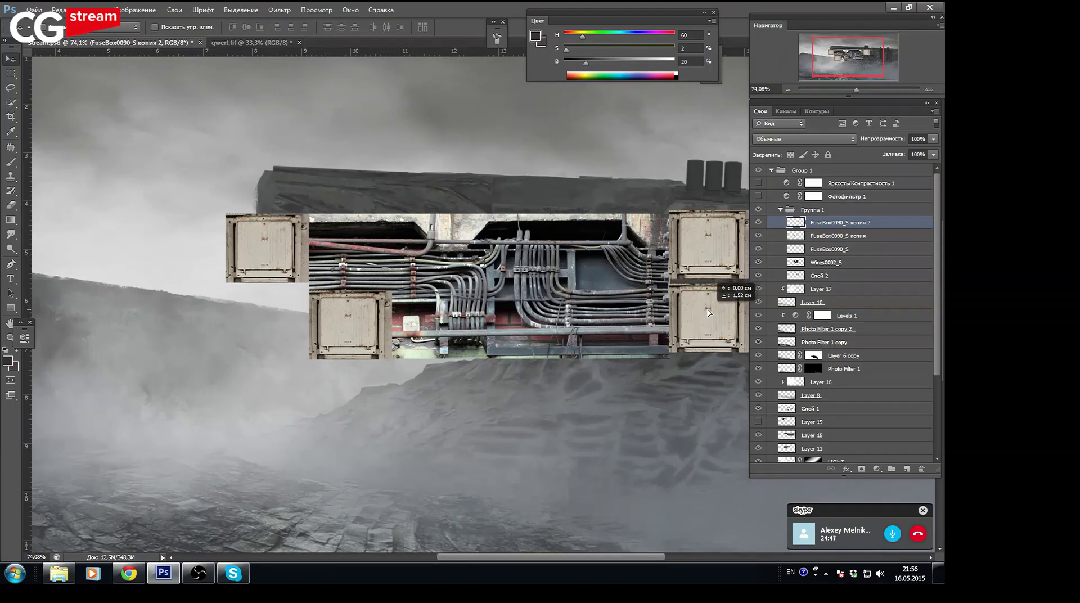
{"action": "left_click_drag", "start_coordinate": [710, 307], "coordinate": [710, 313]}
Merge the fuse box copies together and down into the Wires0002_S layer with Ctrl+E
{"action": "key", "text": "ctrl+e"}
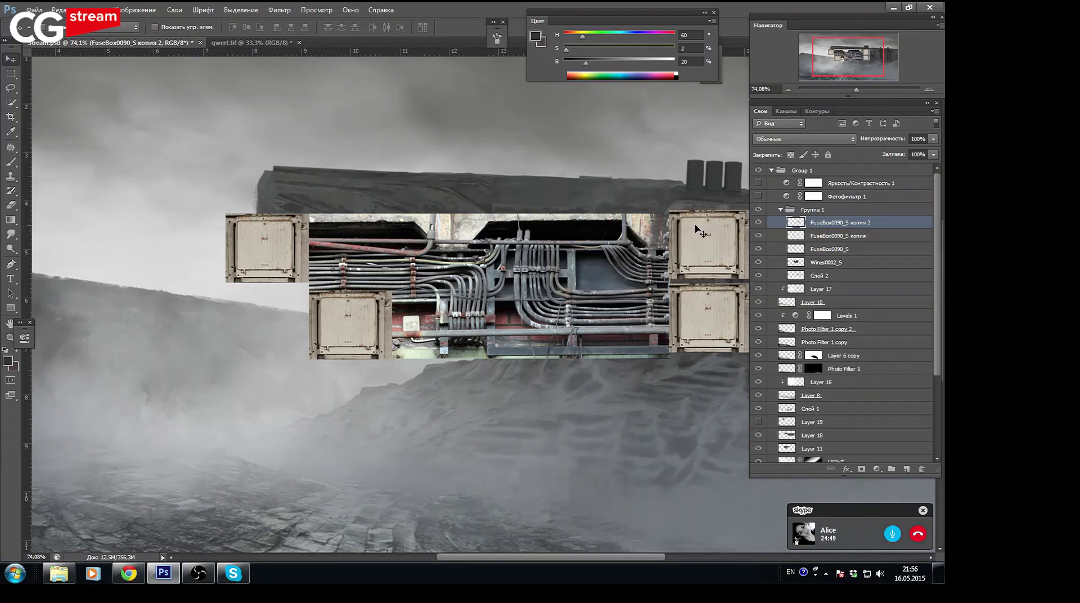
{"action": "key", "text": "ctrl+e"}
{"action": "left_click", "coordinate": [759, 223]}
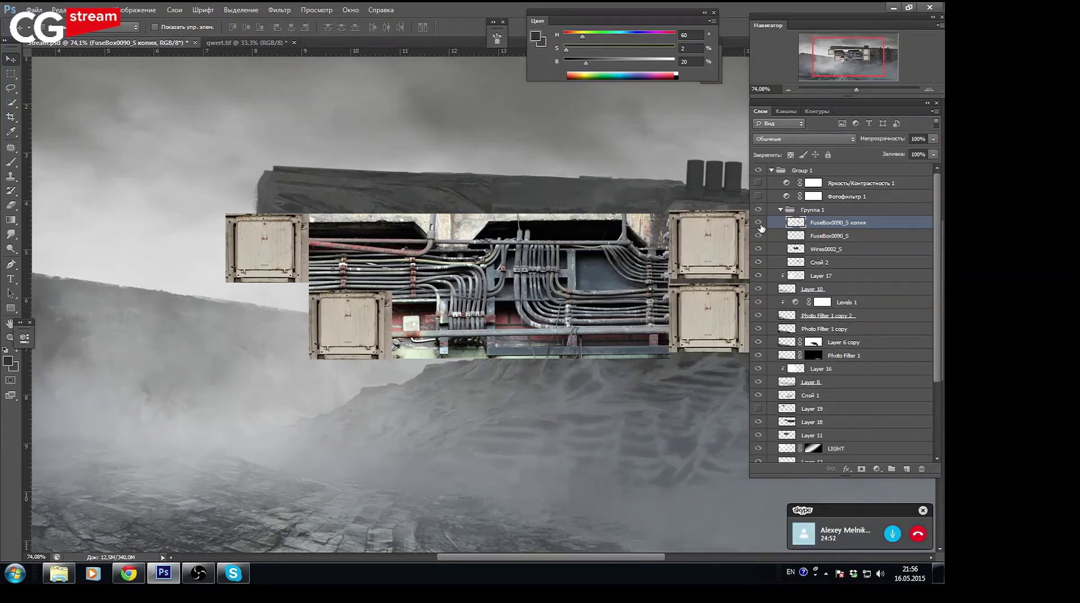
{"action": "key", "text": "ctrl+e"}
{"action": "left_click", "coordinate": [758, 223]}
{"action": "left_click", "coordinate": [758, 223]}
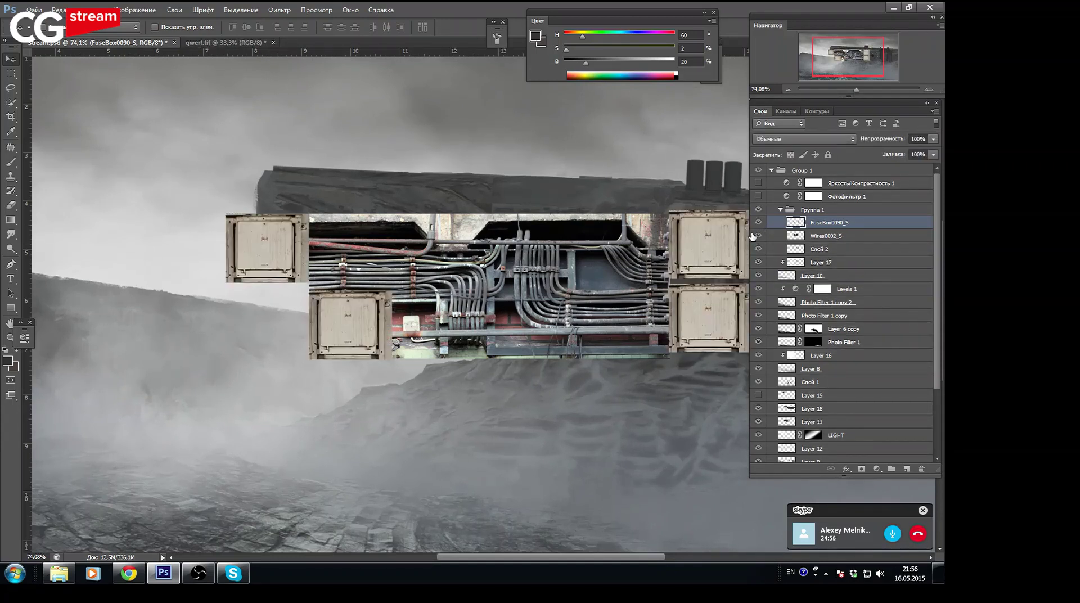
{"action": "key", "text": "ctrl+e"}
{"action": "left_click", "coordinate": [758, 223]}
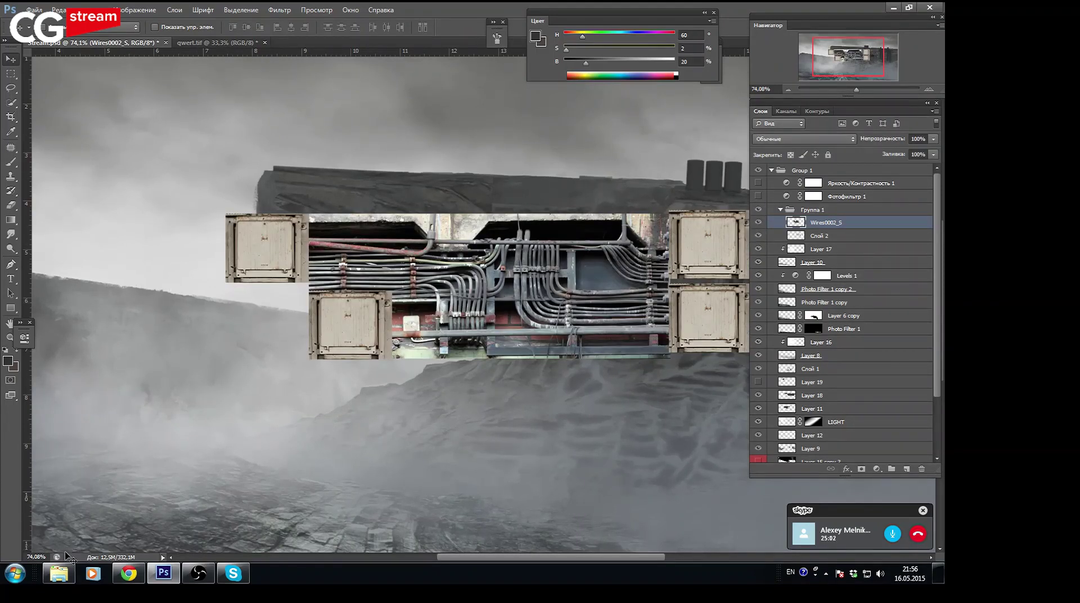
Place the Aircos0011_S air-conditioner photo into the composition
{"action": "left_click", "coordinate": [56, 577]}
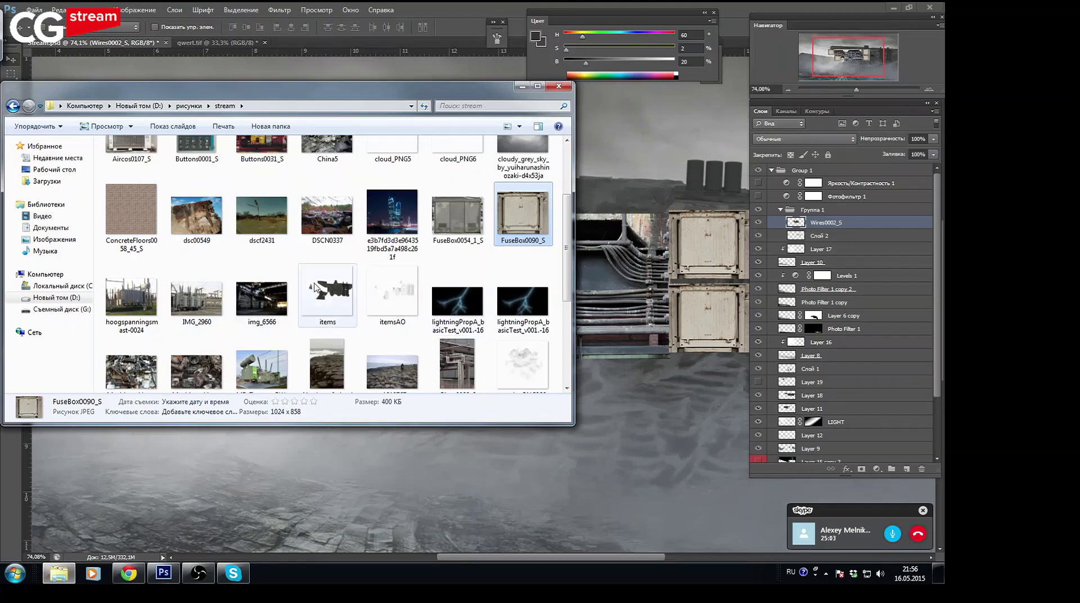
{"action": "left_click_drag", "start_coordinate": [567, 291], "coordinate": [576, 234]}
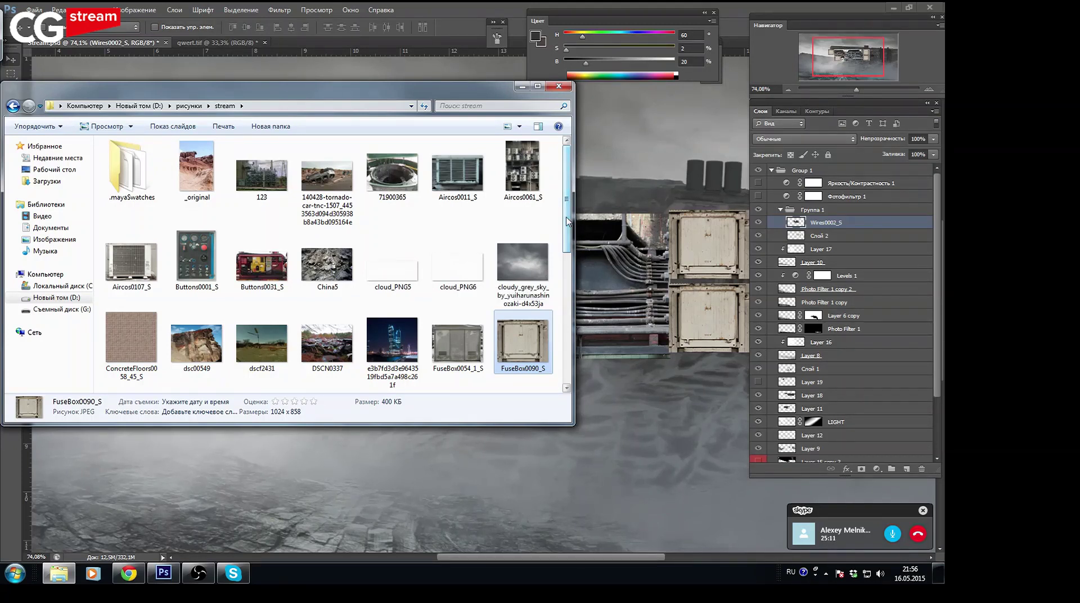
{"action": "left_click", "coordinate": [457, 172]}
{"action": "left_click", "coordinate": [628, 382]}
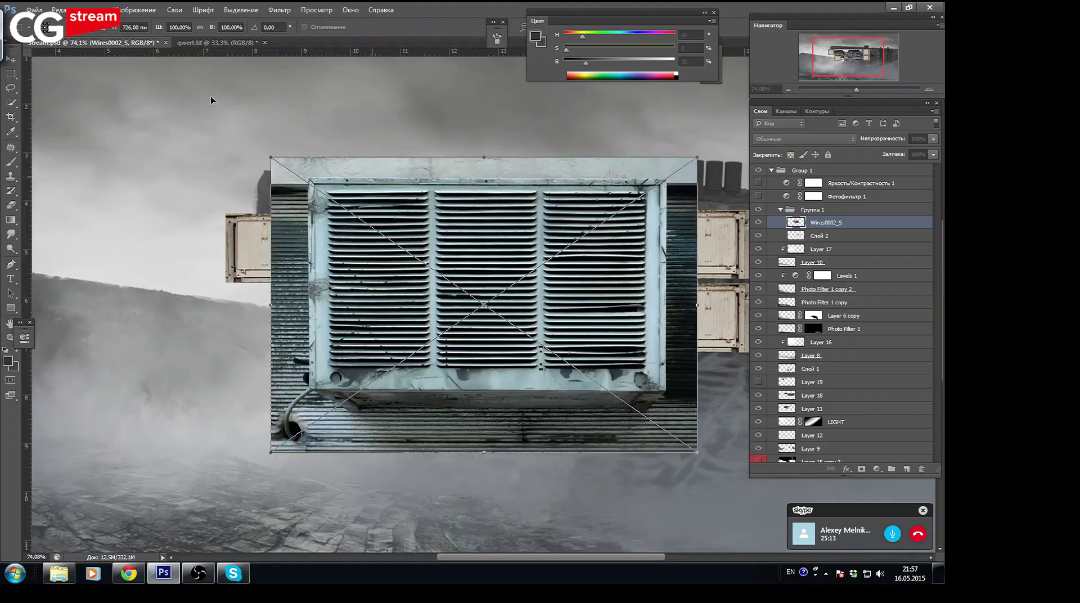
{"action": "key", "text": "Return"}
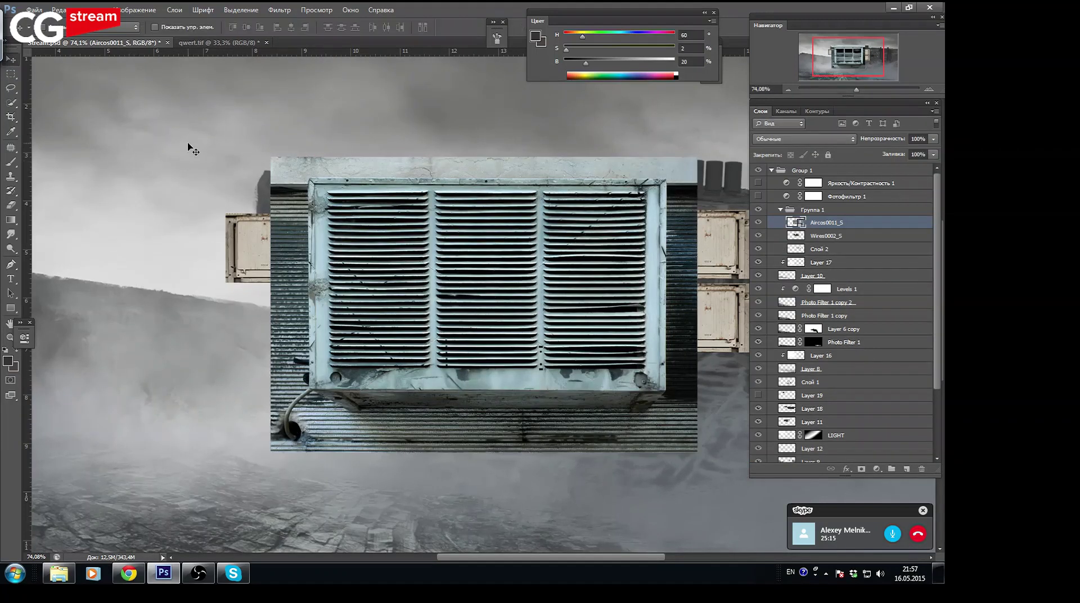
Copy just the grille unit onto its own layer and delete the original Aircos0011_S layer
{"action": "left_click", "coordinate": [11, 74]}
{"action": "left_click_drag", "start_coordinate": [310, 178], "coordinate": [665, 391]}
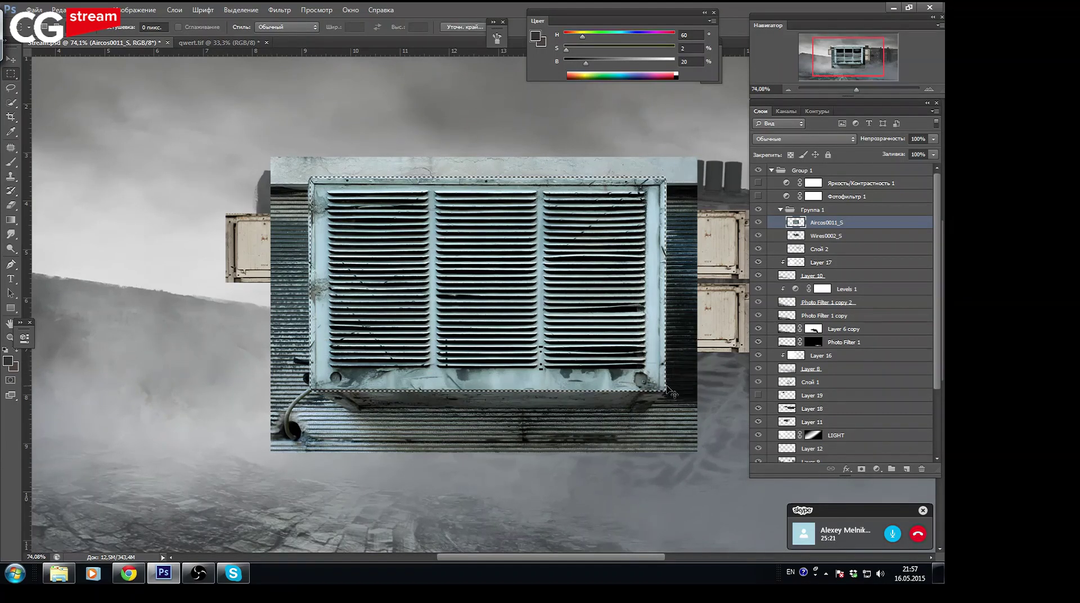
{"action": "key", "text": "ctrl+j"}
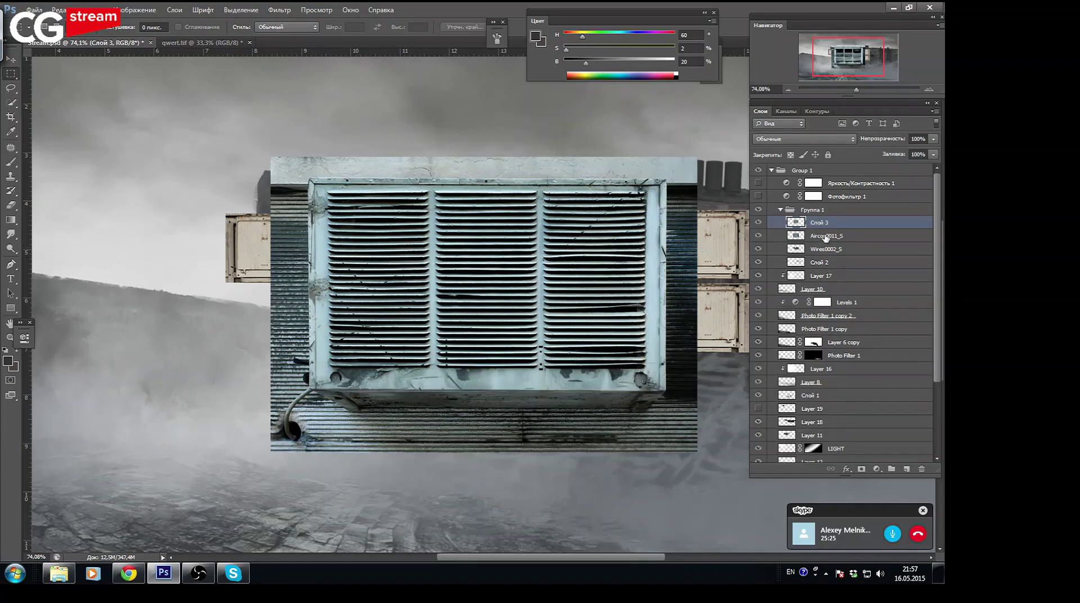
{"action": "left_click", "coordinate": [826, 238]}
{"action": "key", "text": "Delete"}
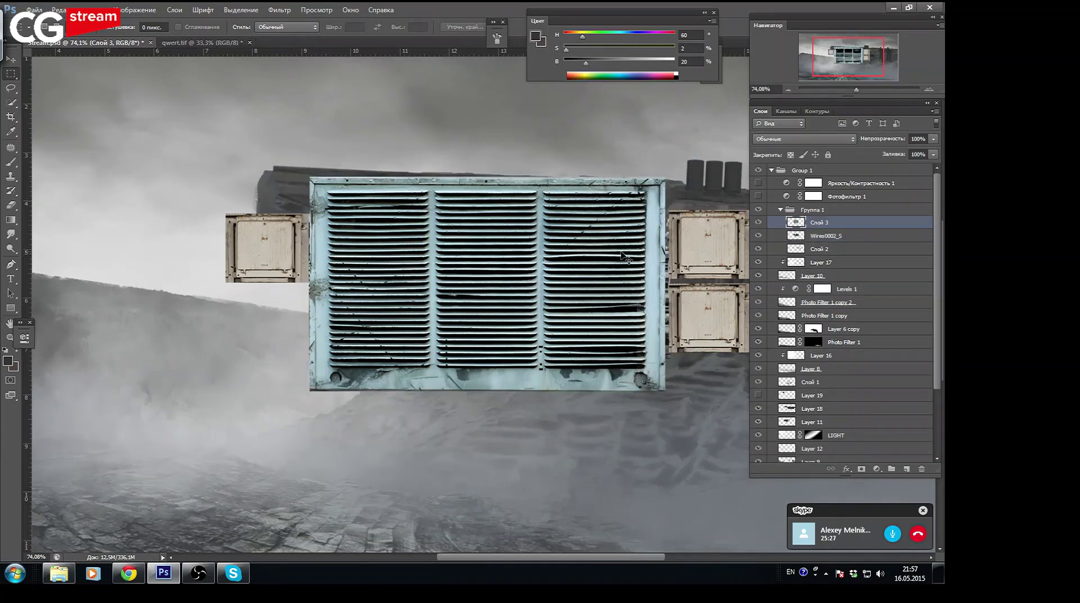
Scale the grille to about 35% and Alt-drag a copy onto the centre of the wires
{"action": "key", "text": "ctrl+t"}
{"action": "mouse_move", "coordinate": [662, 390]}
{"action": "left_mouse_down"}
{"action": "mouse_move", "coordinate": [429, 247]}
{"action": "mouse_move", "coordinate": [283, 322]}
{"action": "mouse_move", "coordinate": [293, 317]}
{"action": "left_mouse_up"}
{"action": "left_click_drag", "start_coordinate": [184, 284], "coordinate": [184, 282]}
{"action": "key", "text": "Return"}
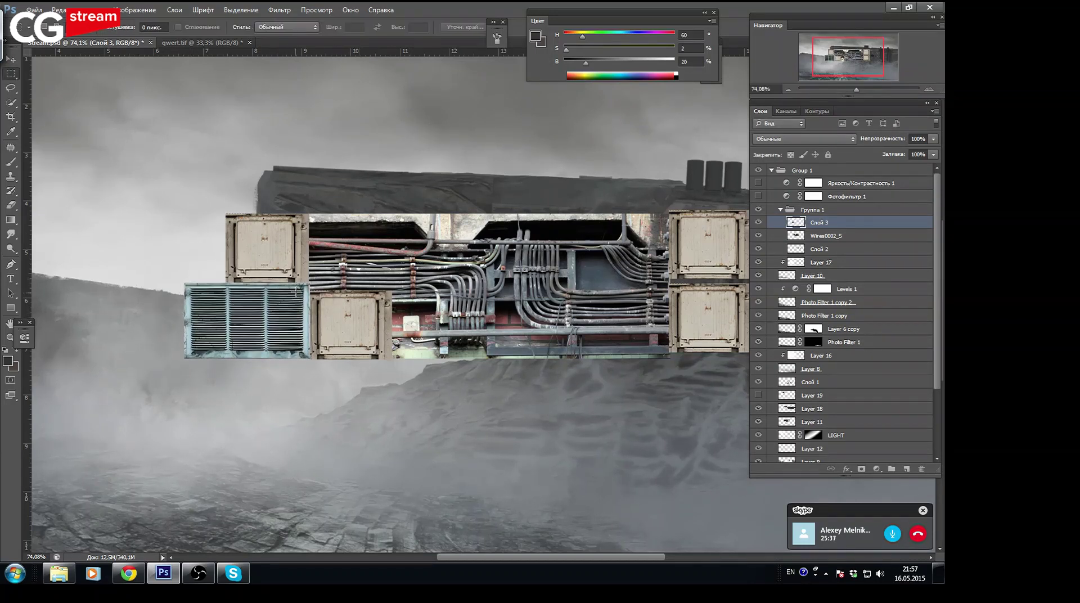
{"action": "left_click", "coordinate": [11, 58]}
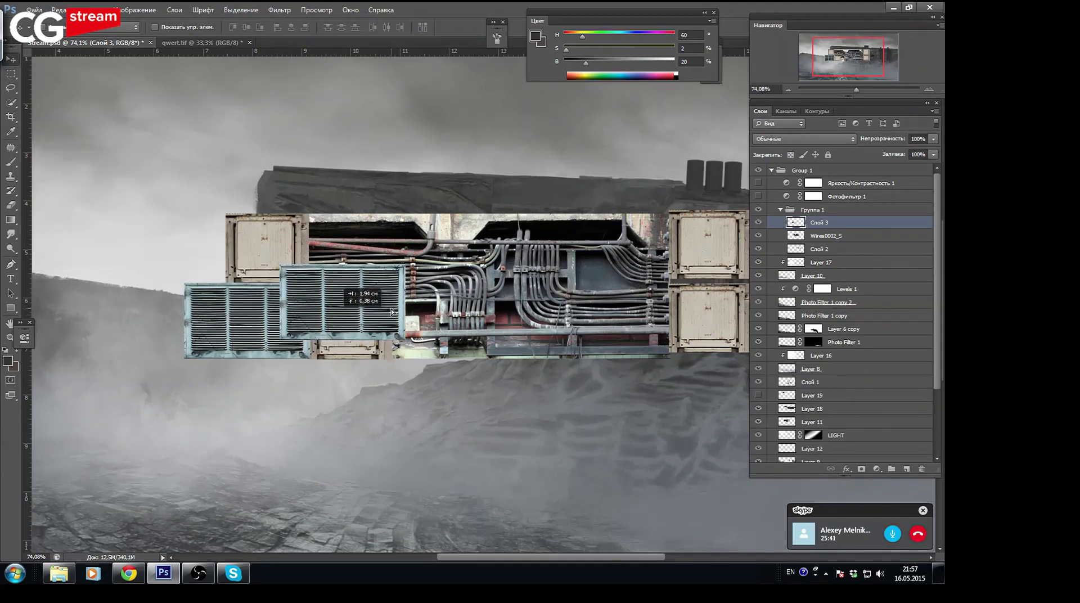
{"action": "left_click_drag", "start_coordinate": [240, 334], "coordinate": [499, 299]}
Rotate the grille copy 90 degrees, nudge it up-left and stretch it down over the wires
{"action": "left_click", "coordinate": [59, 9]}
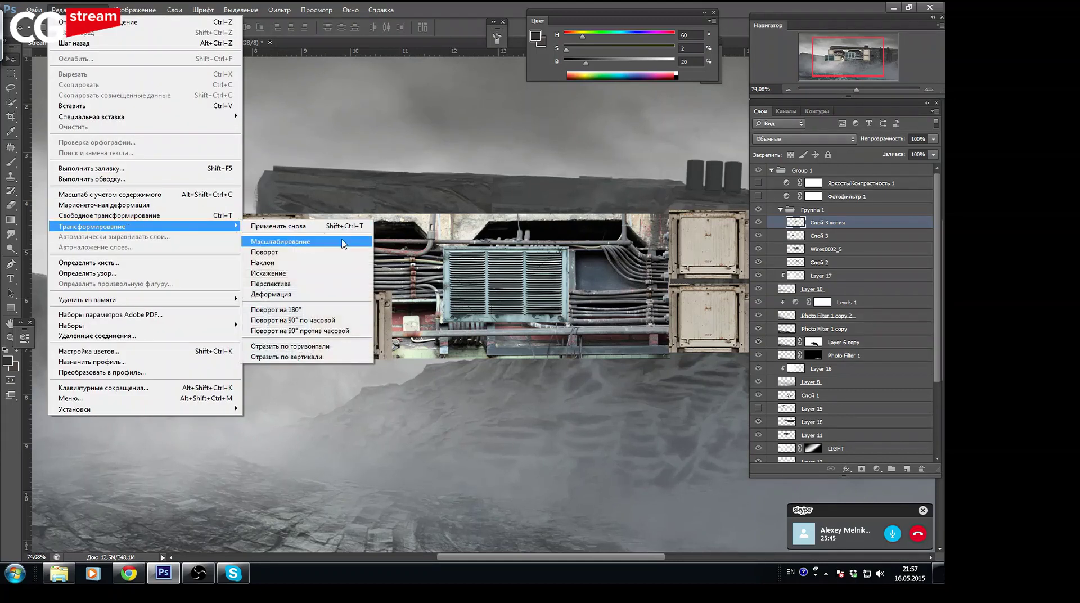
{"action": "left_click", "coordinate": [313, 322]}
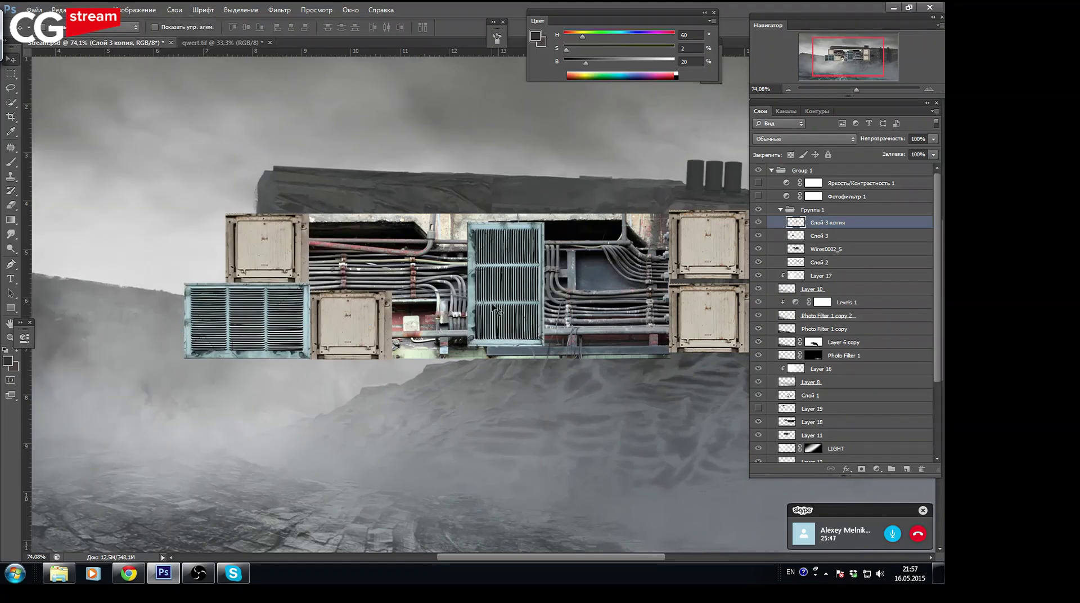
{"action": "key", "text": "shift+Left"}
{"action": "key", "text": "shift+Up"}
{"action": "key", "text": "shift+Left"}
{"action": "key", "text": "shift+Up"}
{"action": "key", "text": "shift+Left"}
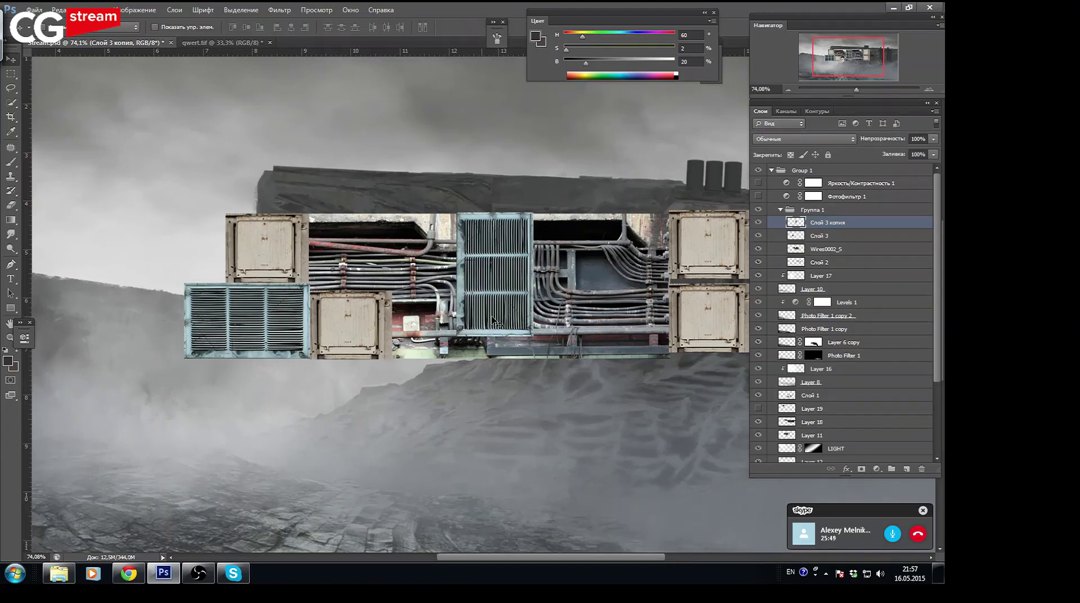
{"action": "key", "text": "ctrl+t"}
{"action": "left_click_drag", "start_coordinate": [496, 341], "coordinate": [494, 358]}
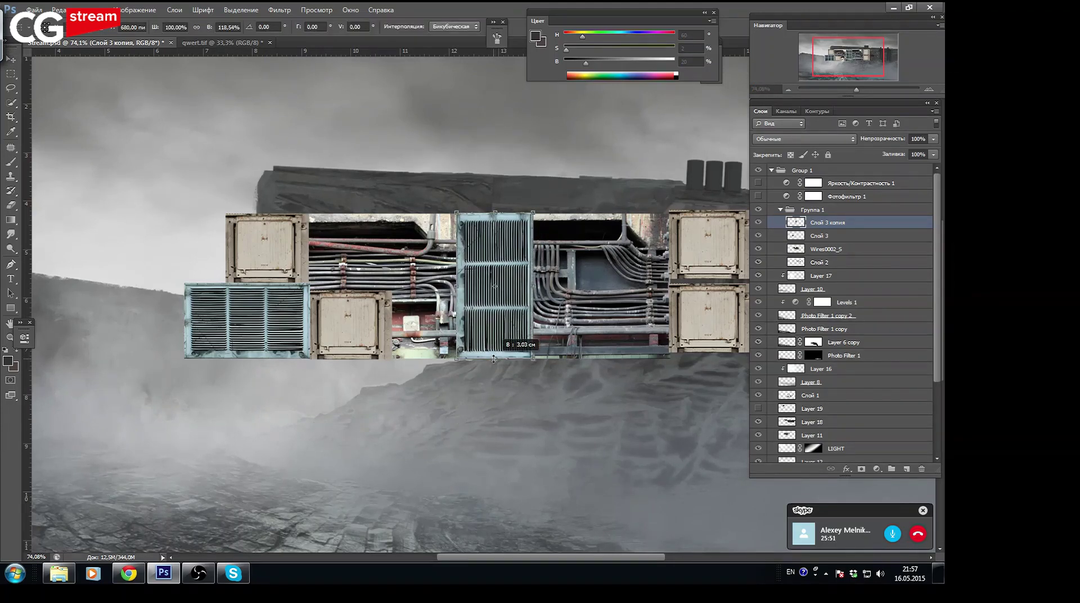
{"action": "key", "text": "Return"}
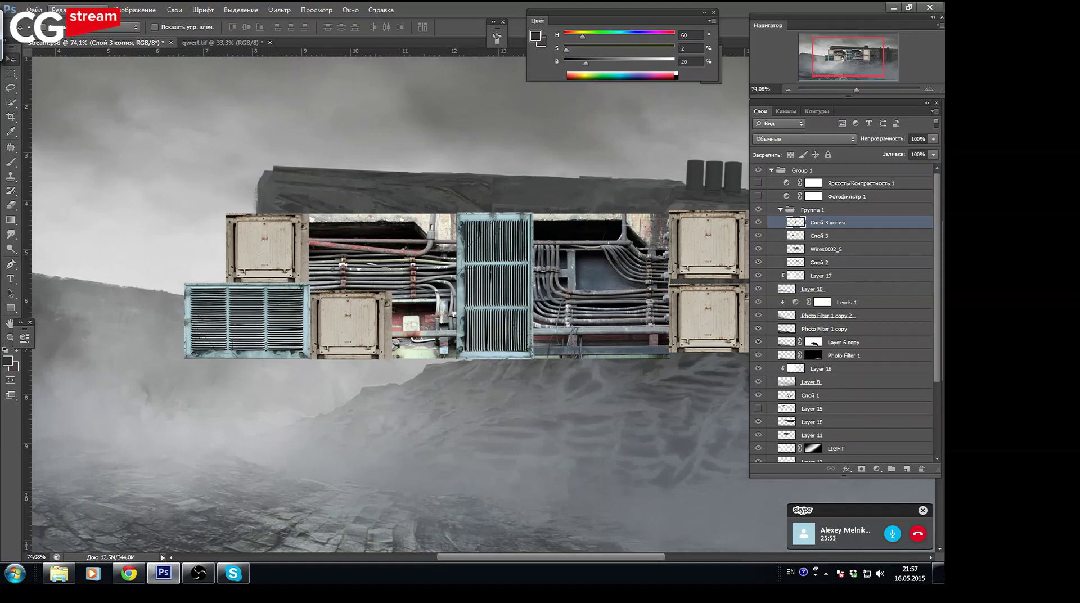
Apply Hue/Saturation with Hue -32 and Saturation -62 to the vent copy
{"action": "left_click", "coordinate": [135, 10]}
{"action": "mouse_move", "coordinate": [135, 36]}
{"action": "left_click", "coordinate": [363, 98]}
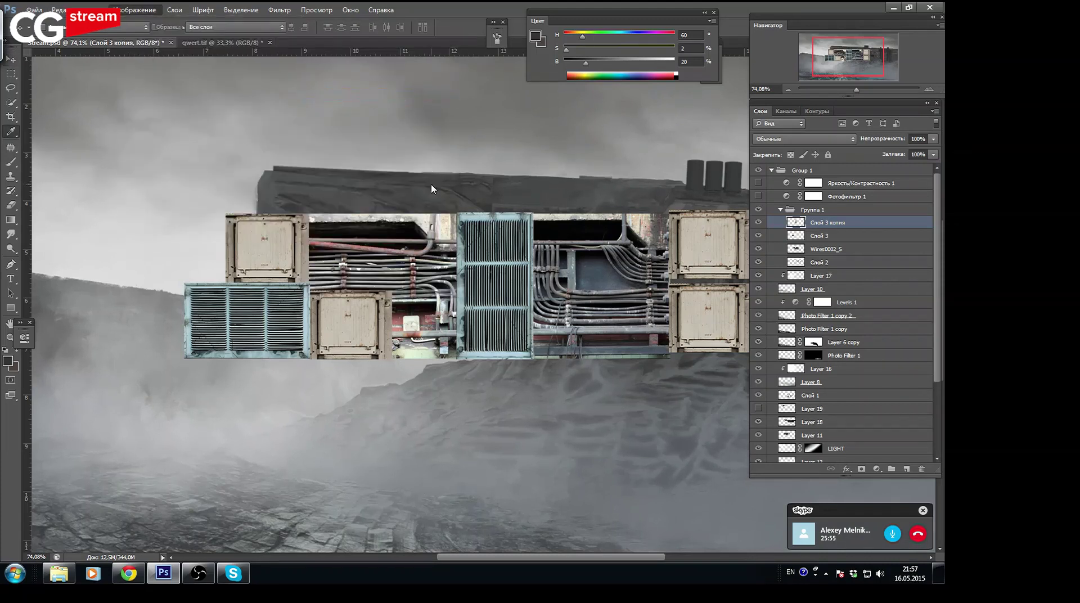
{"action": "mouse_move", "coordinate": [742, 210]}
{"action": "left_mouse_down"}
{"action": "mouse_move", "coordinate": [708, 210]}
{"action": "mouse_move", "coordinate": [732, 184]}
{"action": "mouse_move", "coordinate": [725, 189]}
{"action": "left_mouse_up"}
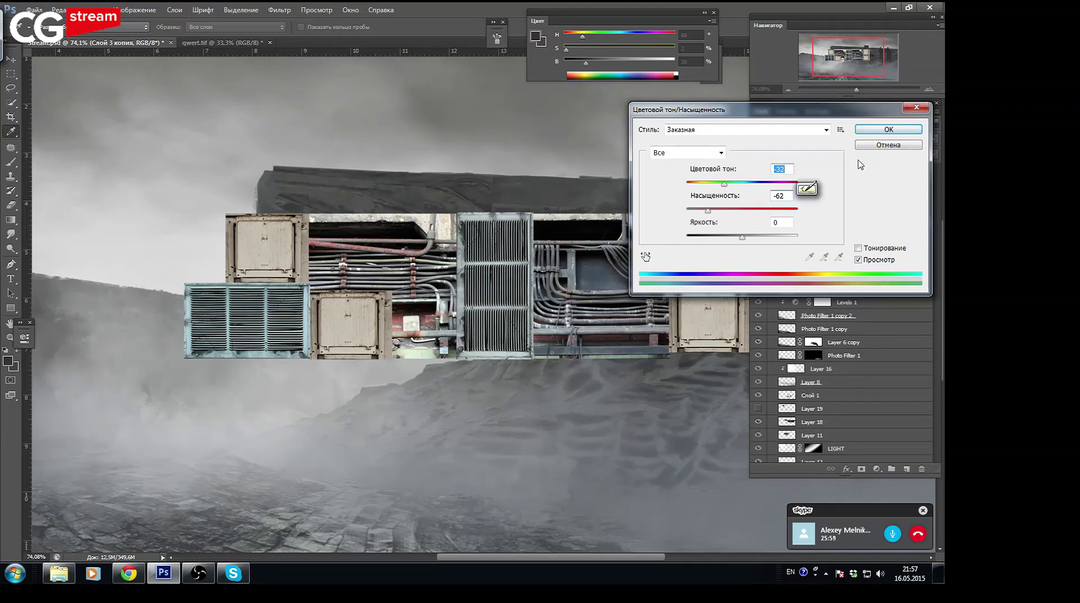
{"action": "left_click", "coordinate": [889, 130]}
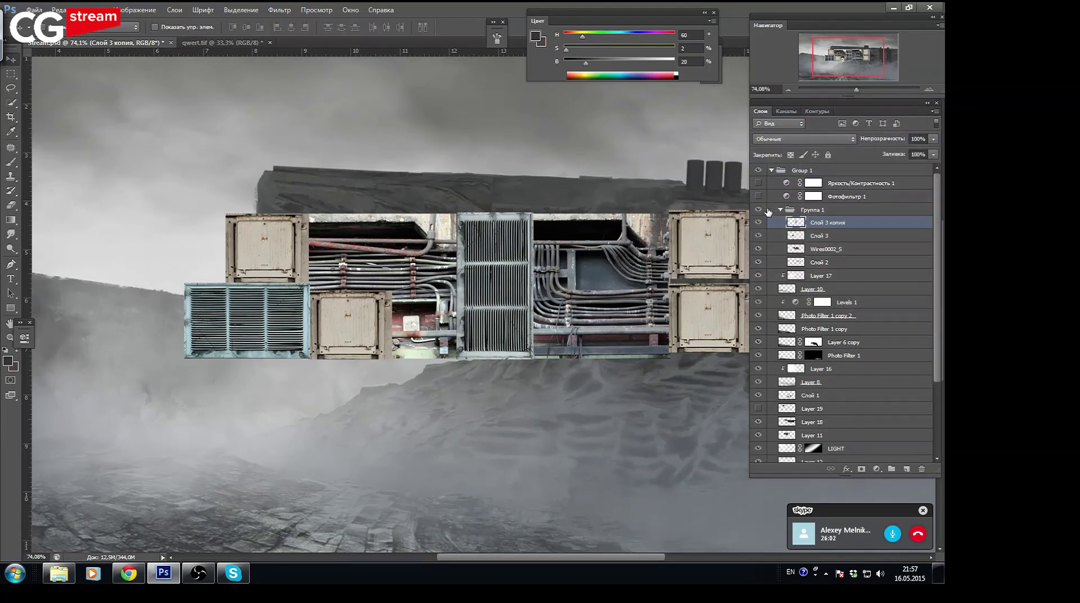
Select Слой 3 and Слой 3 копия together and delete them
{"action": "left_click_drag", "start_coordinate": [759, 222], "coordinate": [758, 236]}
{"action": "left_click", "coordinate": [758, 248]}
{"action": "left_click", "coordinate": [759, 236]}
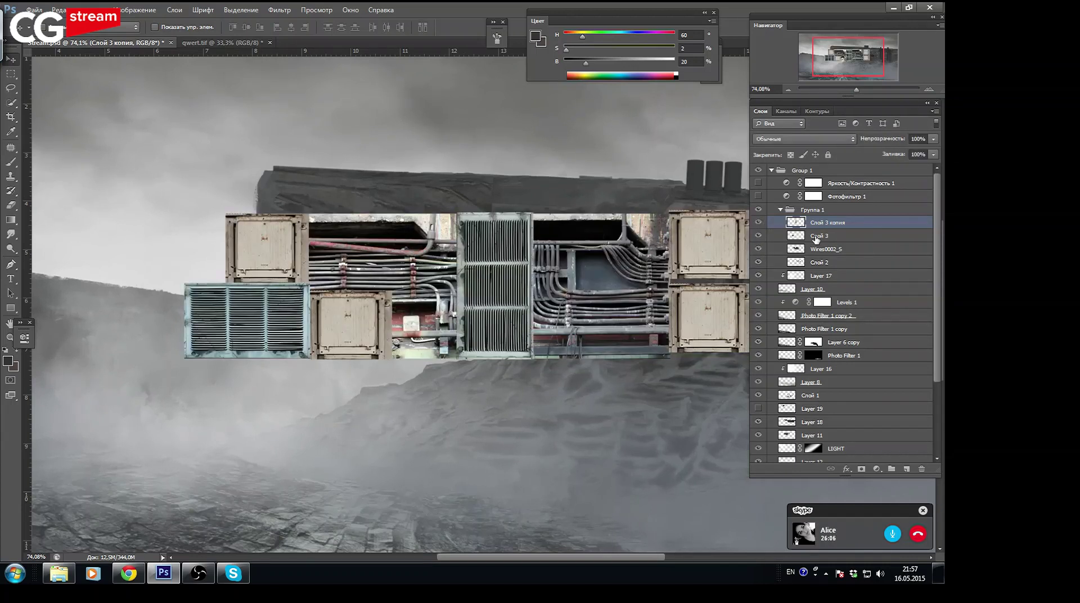
{"action": "key", "text": "Delete"}
{"action": "key", "text": "Delete"}
{"action": "left_click", "coordinate": [758, 222]}
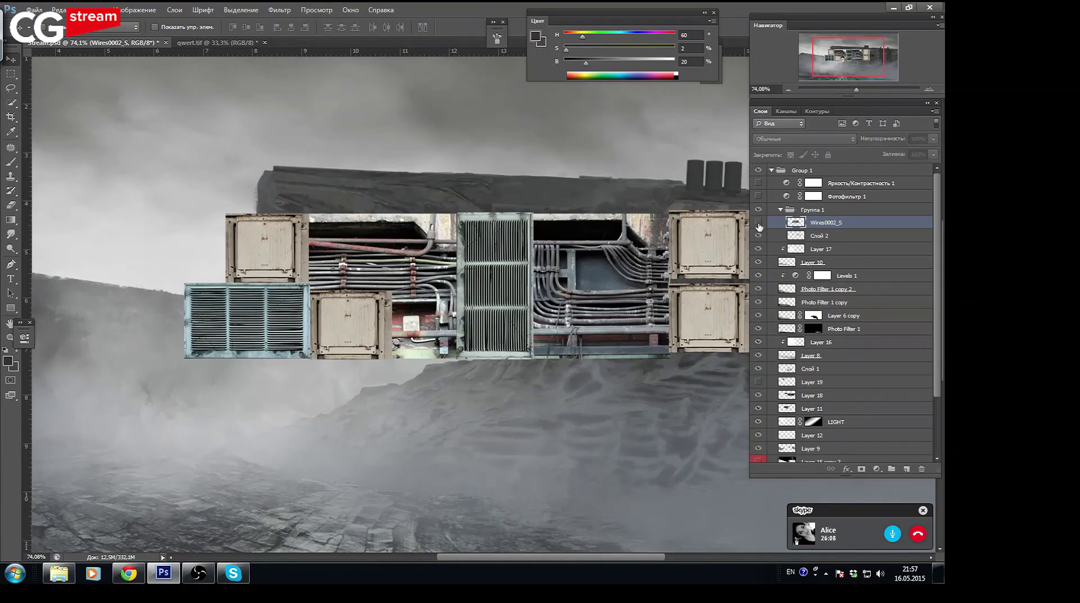
Scale the Wires0002_S panel to about 62% and move it left onto the ship hull
{"action": "left_click", "coordinate": [759, 223]}
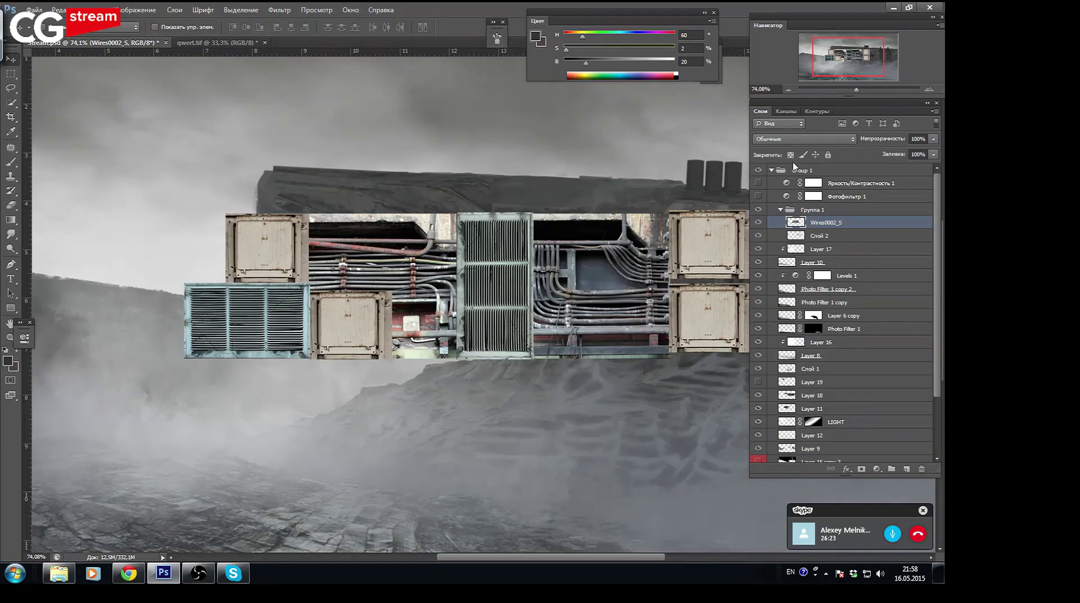
{"action": "key", "text": "ctrl+t"}
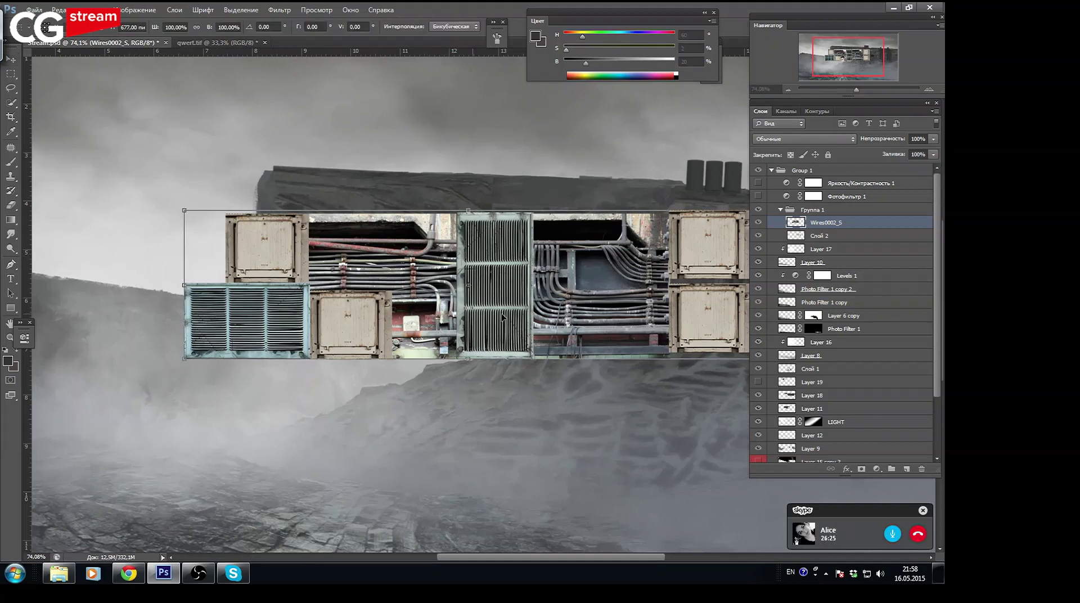
{"action": "left_click_drag", "start_coordinate": [191, 355], "coordinate": [426, 293]}
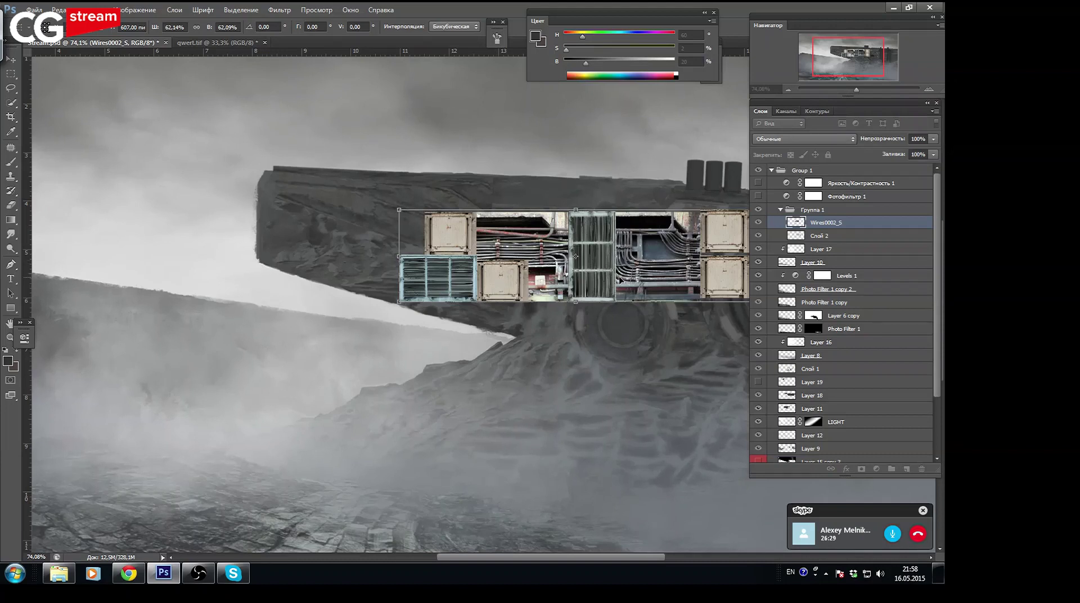
{"action": "left_click_drag", "start_coordinate": [618, 279], "coordinate": [454, 287]}
{"action": "key", "text": "Return"}
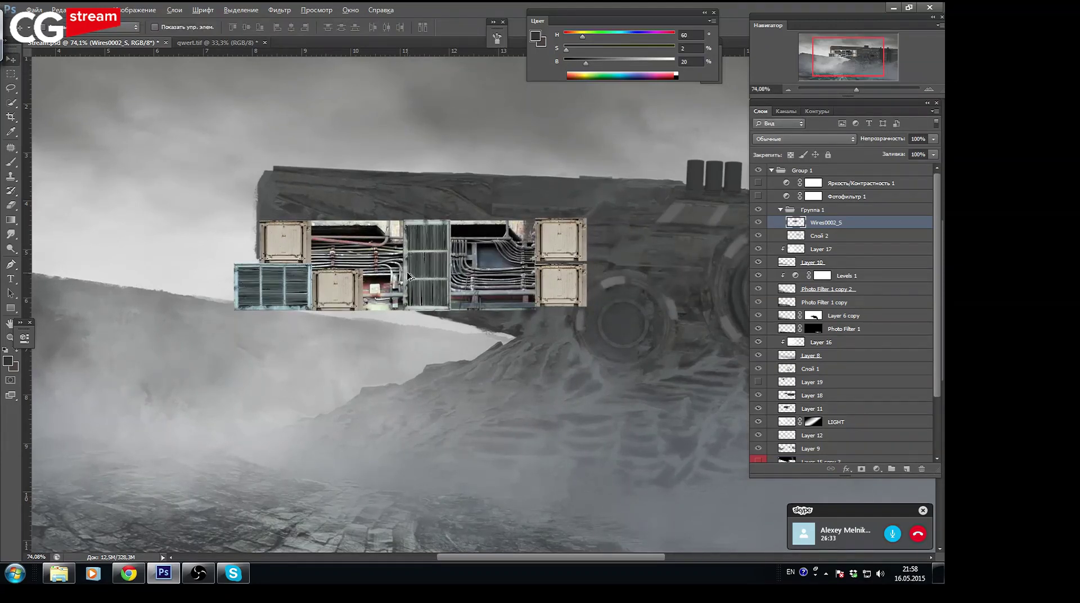
{"action": "left_click", "coordinate": [59, 573]}
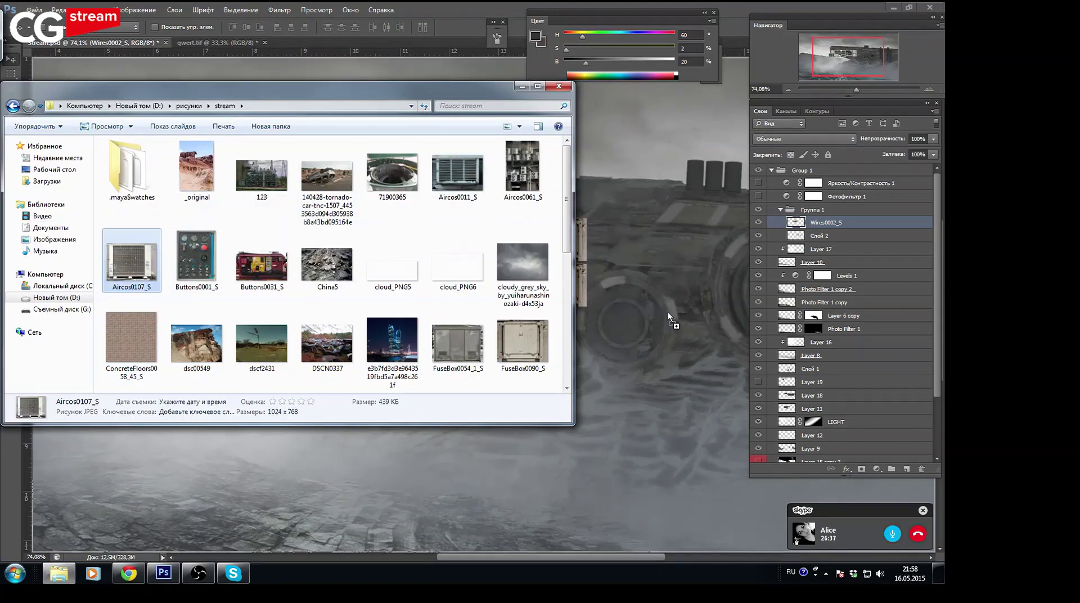
Place the Aircos0107_S photo, scaling it down and repositioning it on the canvas
{"action": "left_click_drag", "start_coordinate": [135, 270], "coordinate": [510, 279]}
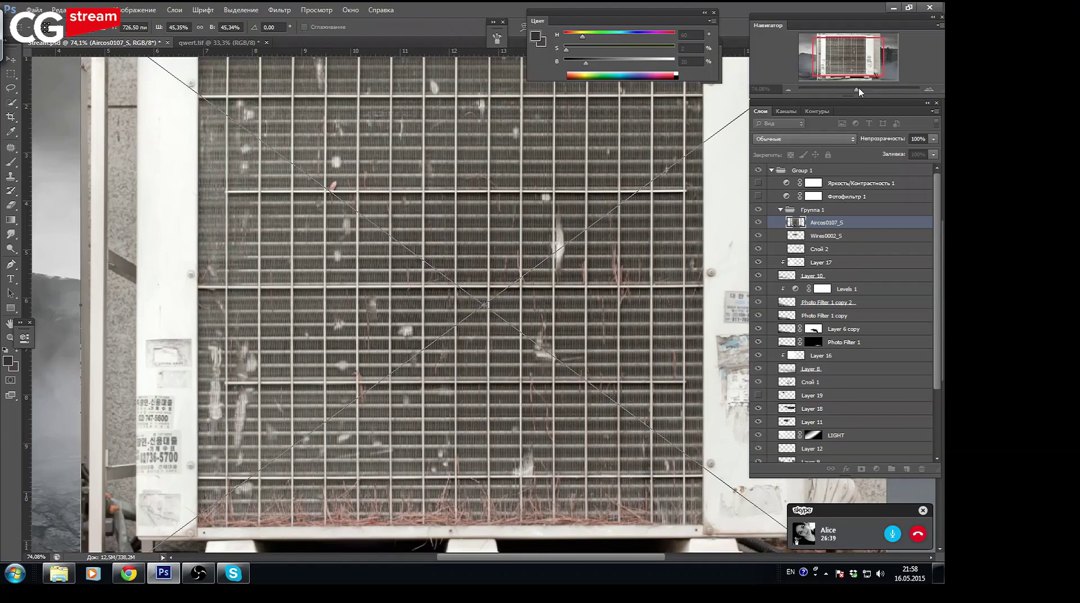
{"action": "left_click_drag", "start_coordinate": [857, 90], "coordinate": [853, 90]}
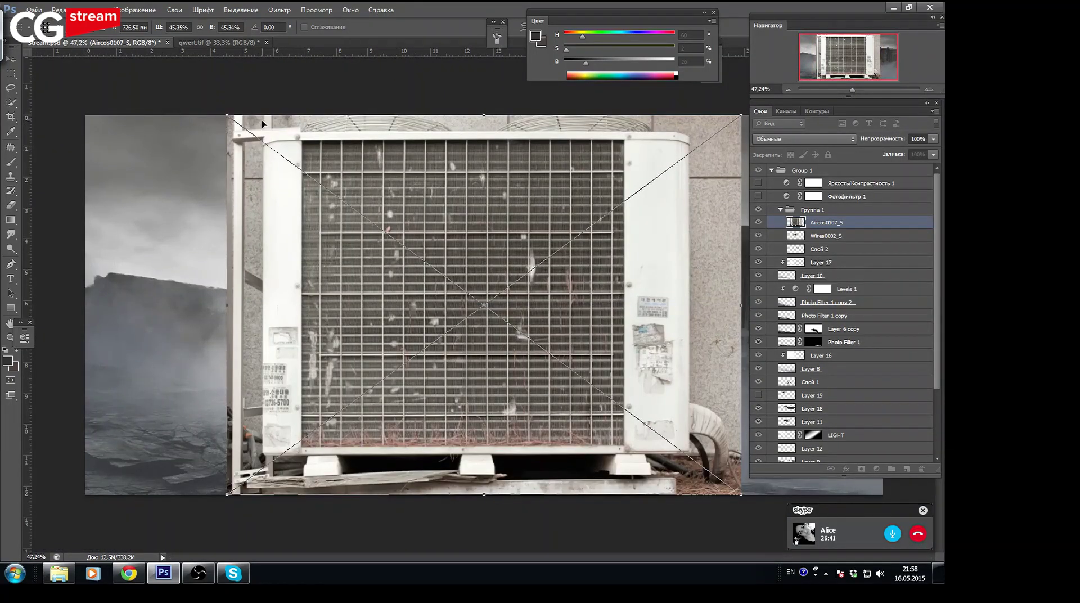
{"action": "left_click_drag", "start_coordinate": [230, 492], "coordinate": [369, 389]}
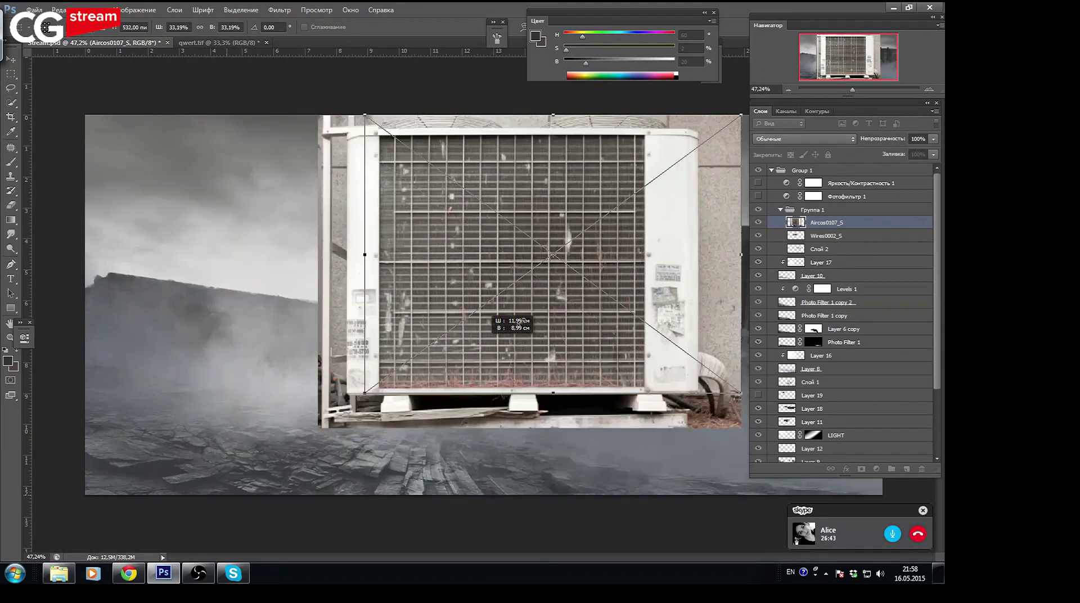
{"action": "mouse_move", "coordinate": [624, 262]}
{"action": "left_mouse_down"}
{"action": "mouse_move", "coordinate": [492, 346]}
{"action": "mouse_move", "coordinate": [504, 309]}
{"action": "left_mouse_up"}
{"action": "key", "text": "Return"}
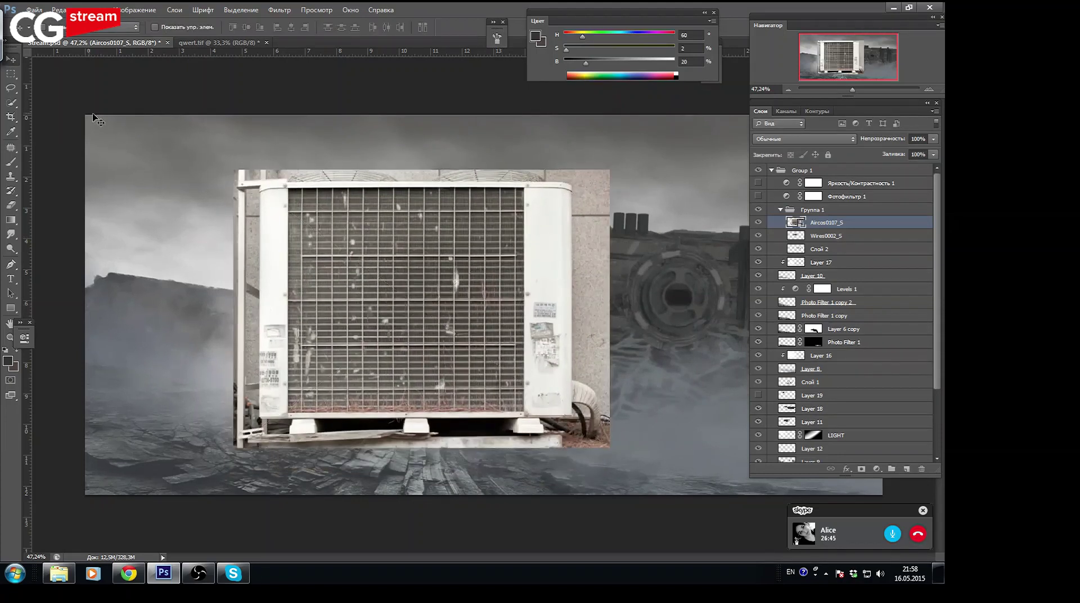
Copy the air conditioner's front grille onto a new layer and delete the original Aircos0107_S layer
{"action": "left_click", "coordinate": [11, 74]}
{"action": "left_click_drag", "start_coordinate": [276, 181], "coordinate": [540, 415]}
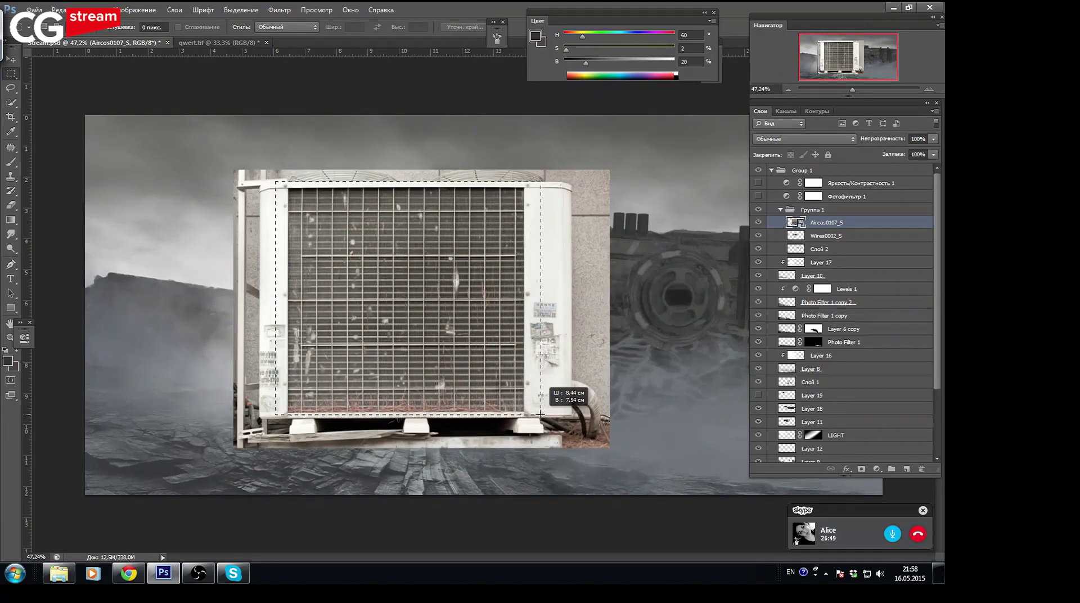
{"action": "left_click_drag", "start_coordinate": [540, 415], "coordinate": [542, 416]}
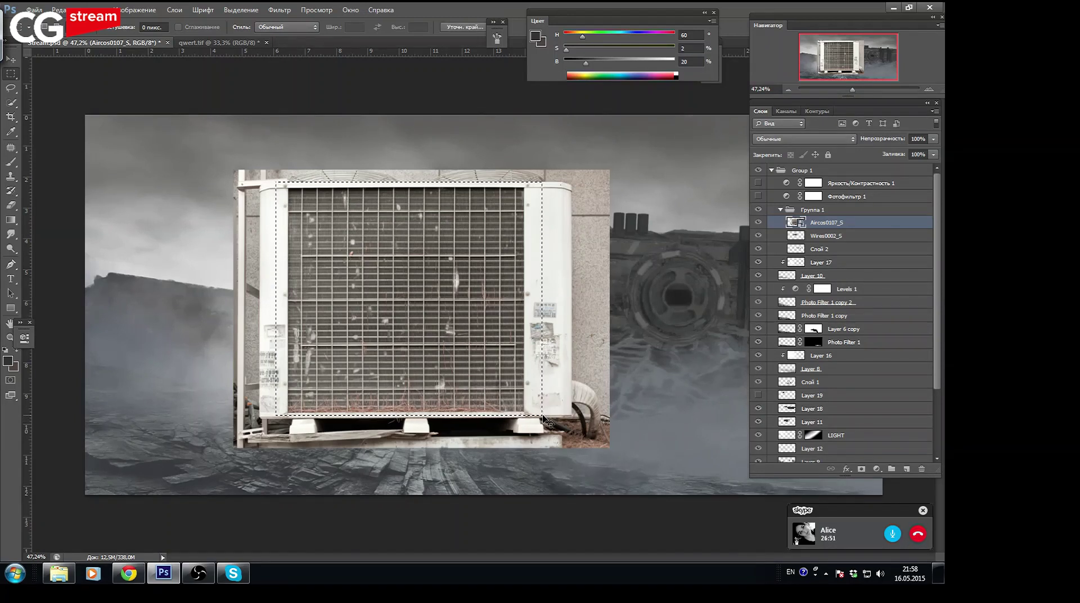
{"action": "key", "text": "ctrl+j"}
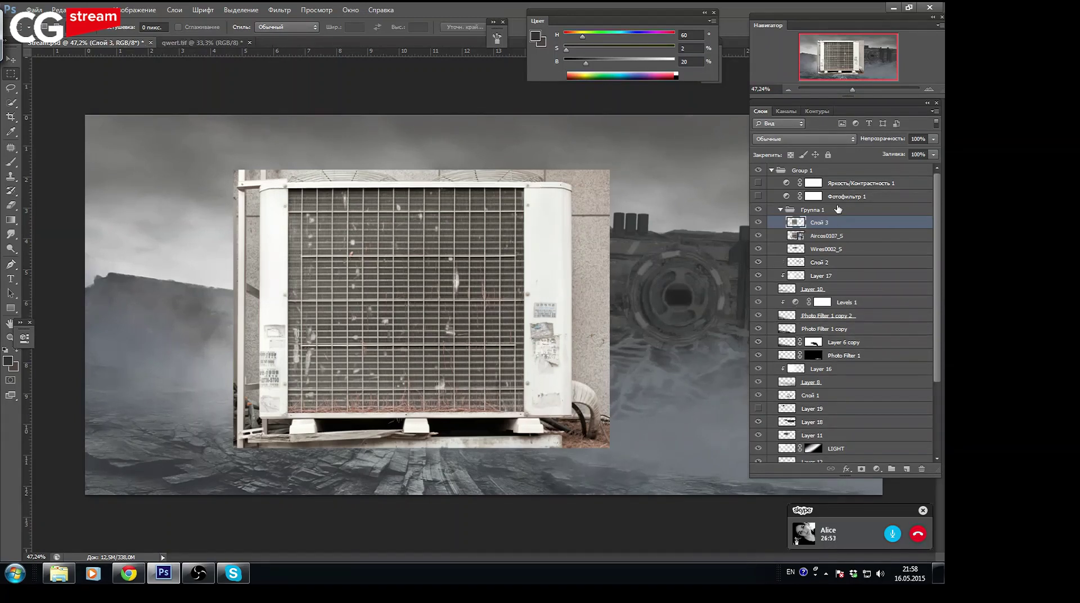
{"action": "left_click", "coordinate": [826, 235]}
{"action": "key", "text": "Delete"}
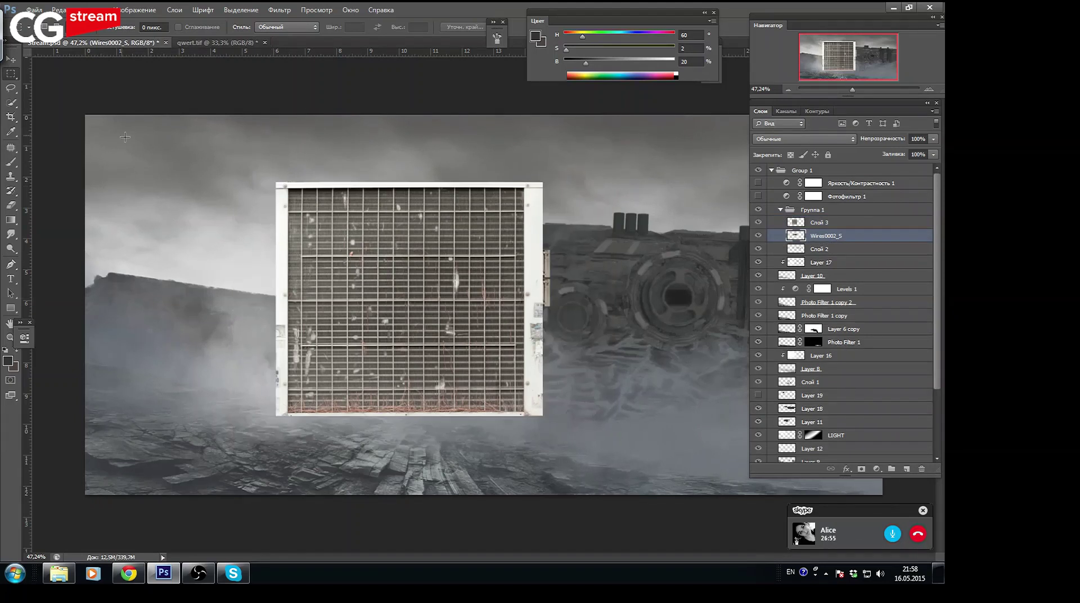
Squash the grille layer into a small flat strip and merge it into Wires0002_S
{"action": "key", "text": "v"}
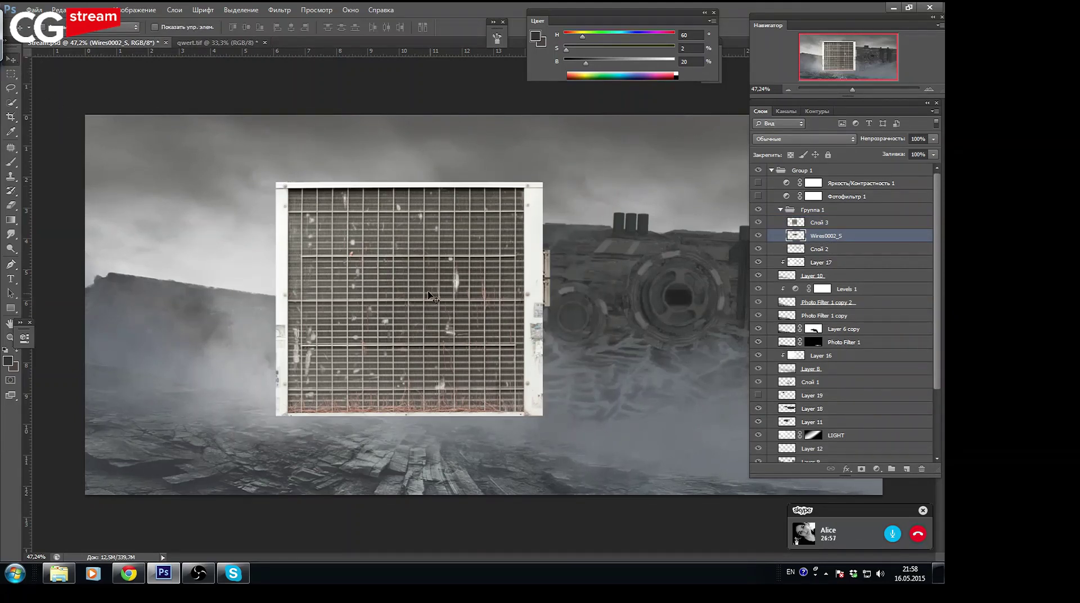
{"action": "key", "text": "ctrl+t"}
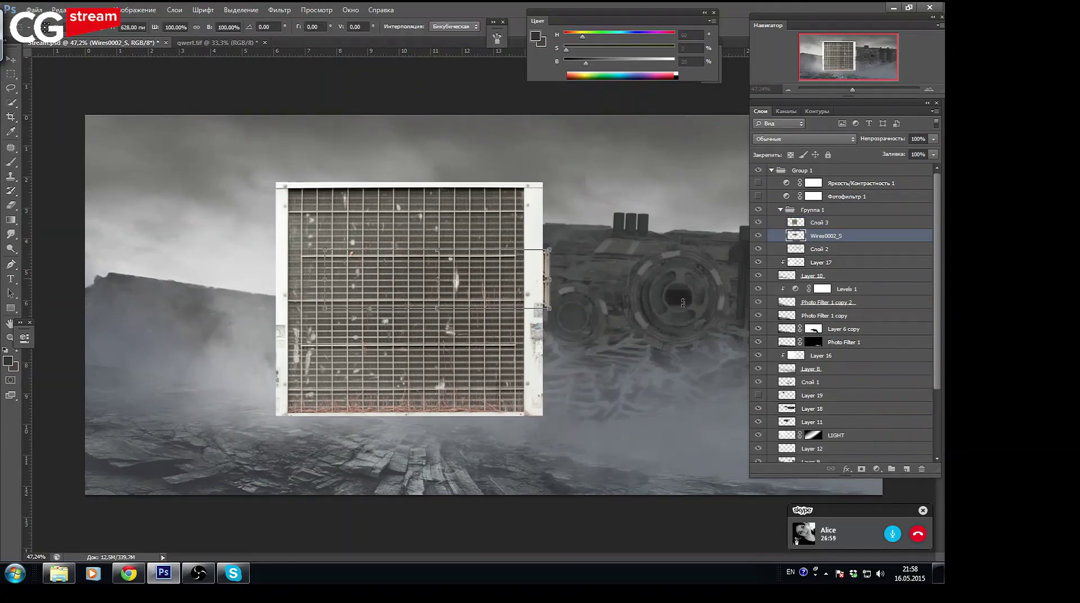
{"action": "left_click", "coordinate": [818, 223]}
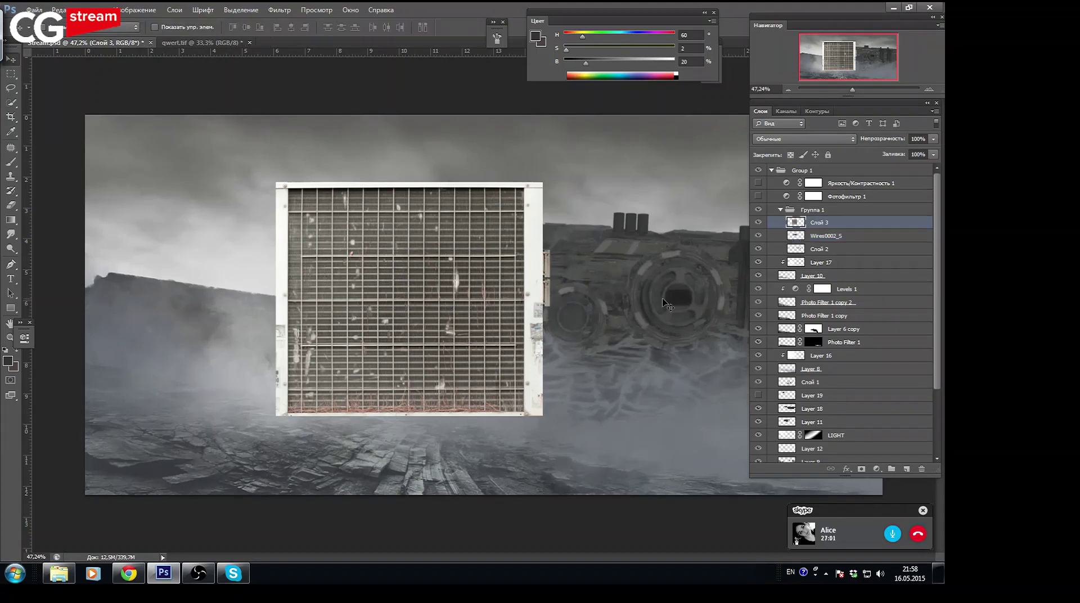
{"action": "key", "text": "ctrl+t"}
{"action": "mouse_move", "coordinate": [541, 414]}
{"action": "left_mouse_down"}
{"action": "mouse_move", "coordinate": [347, 244]}
{"action": "mouse_move", "coordinate": [314, 285]}
{"action": "left_mouse_up"}
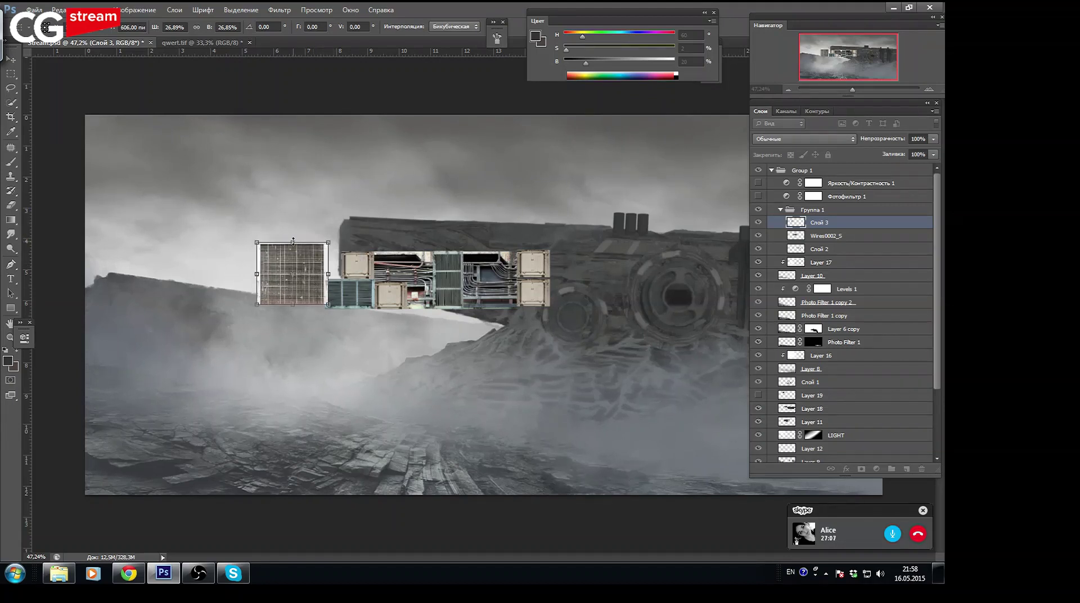
{"action": "left_click_drag", "start_coordinate": [293, 241], "coordinate": [293, 277]}
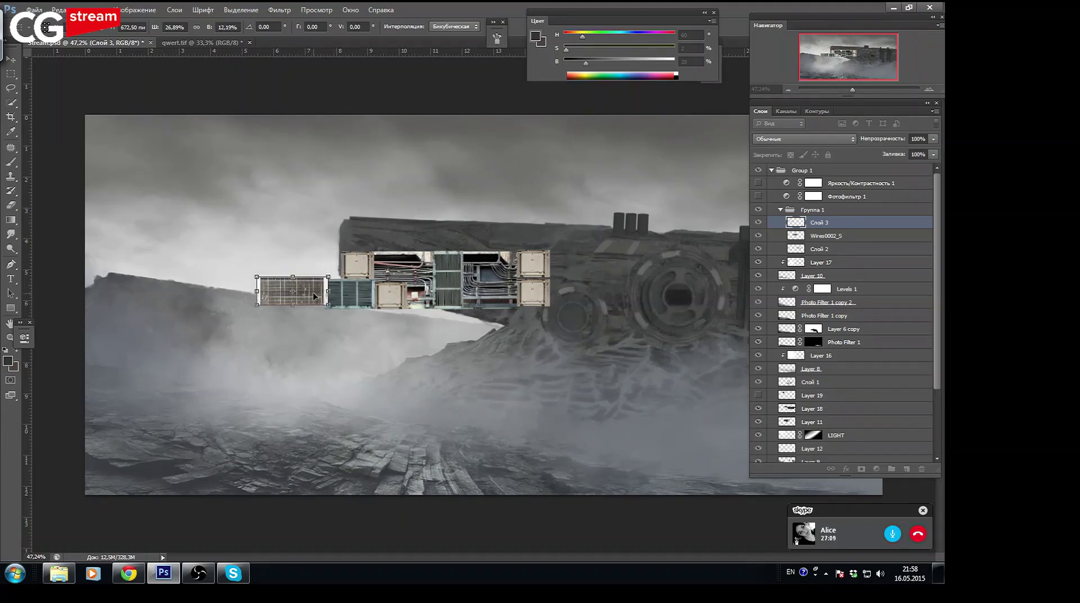
{"action": "key", "text": "Return"}
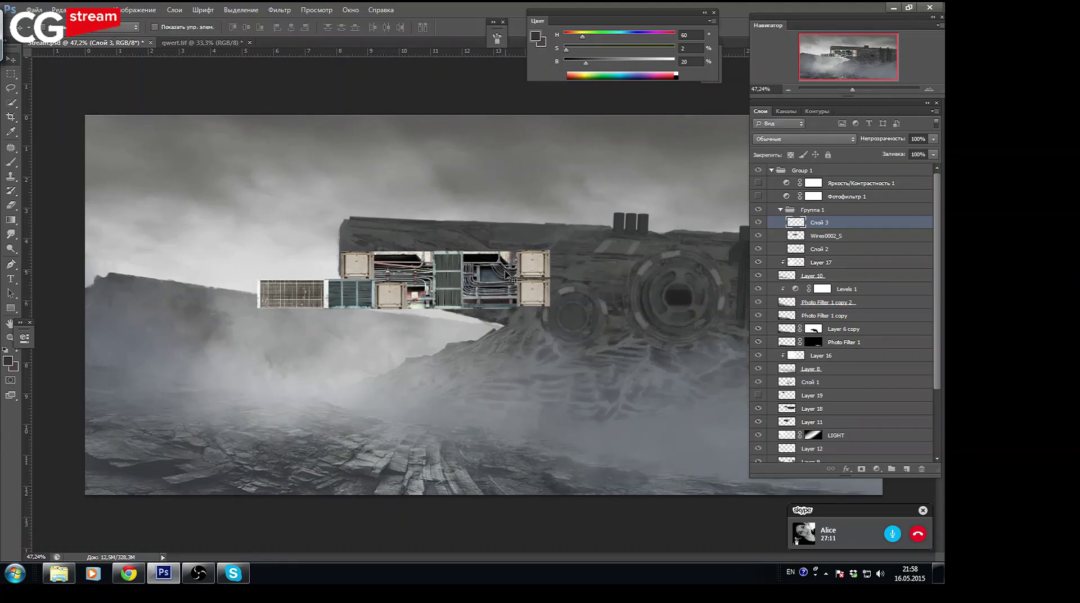
{"action": "key", "text": "ctrl+e"}
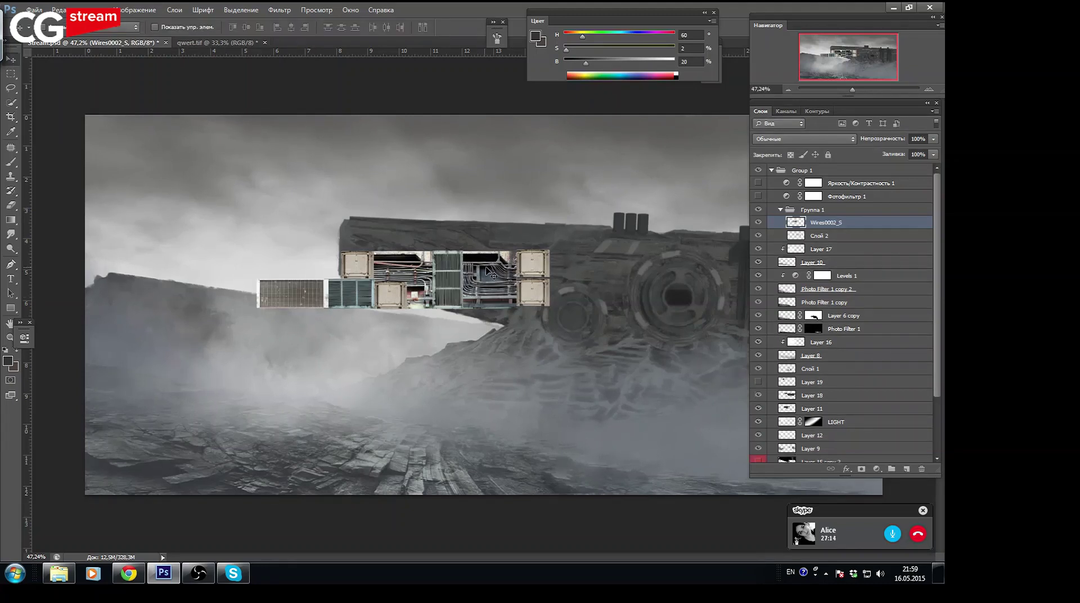
Flip, rotate and stretch the Wires0002_S panel along the slanted hull, then hide all panels with Tab
{"action": "left_click_drag", "start_coordinate": [488, 272], "coordinate": [535, 262]}
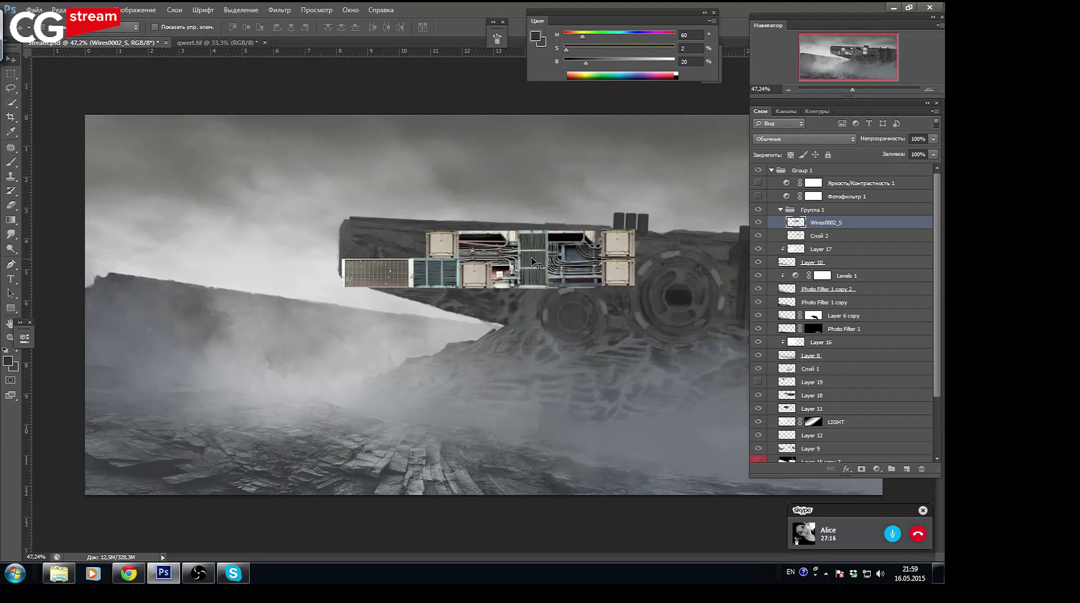
{"action": "key", "text": "ctrl+t"}
{"action": "left_click_drag", "start_coordinate": [489, 227], "coordinate": [477, 340]}
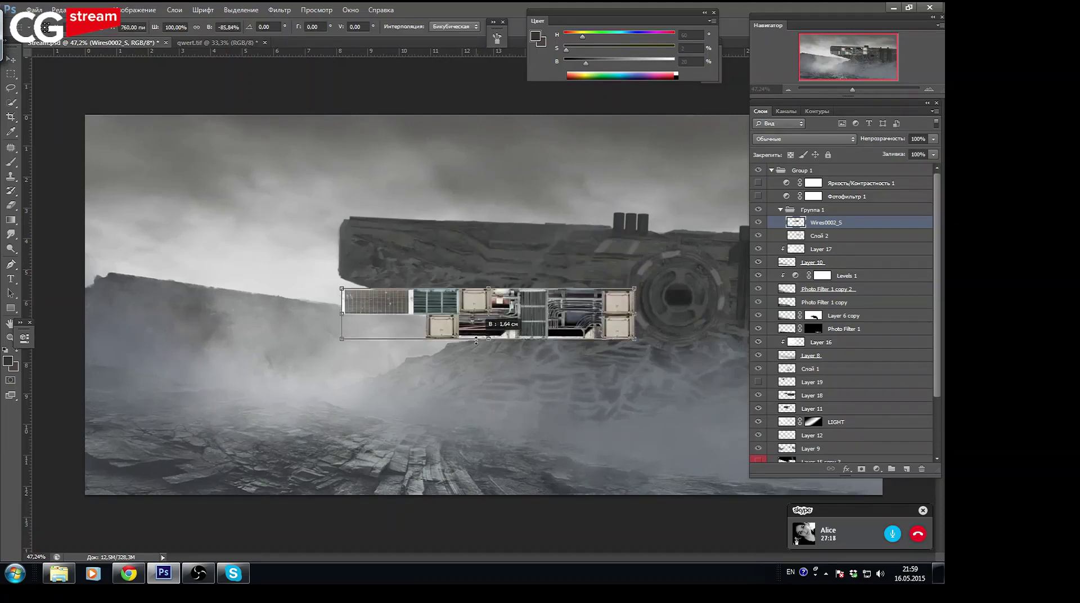
{"action": "left_click_drag", "start_coordinate": [566, 308], "coordinate": [601, 249]}
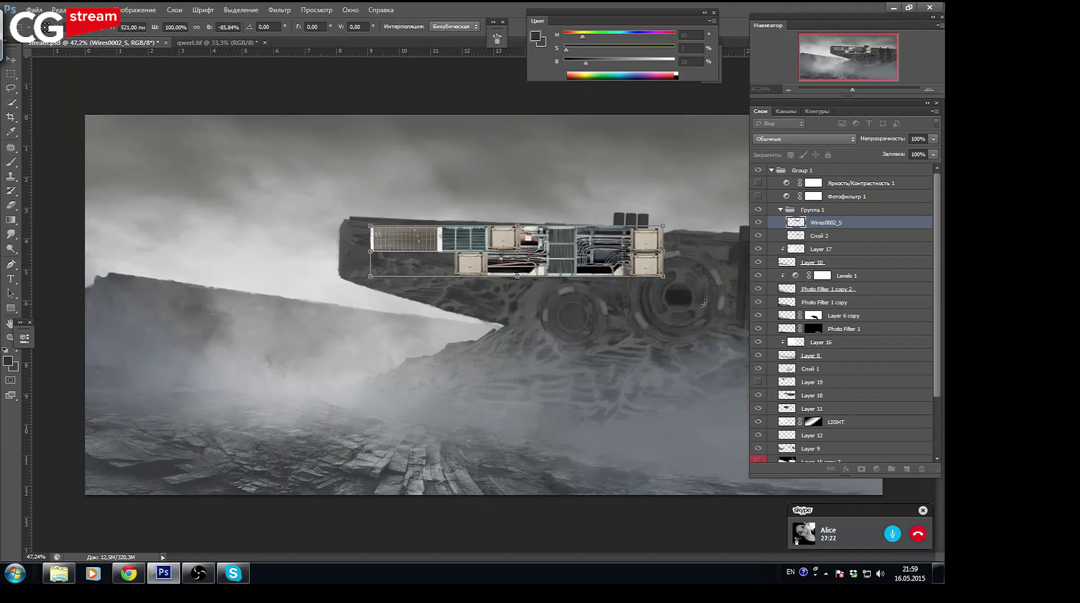
{"action": "left_click_drag", "start_coordinate": [717, 326], "coordinate": [734, 314]}
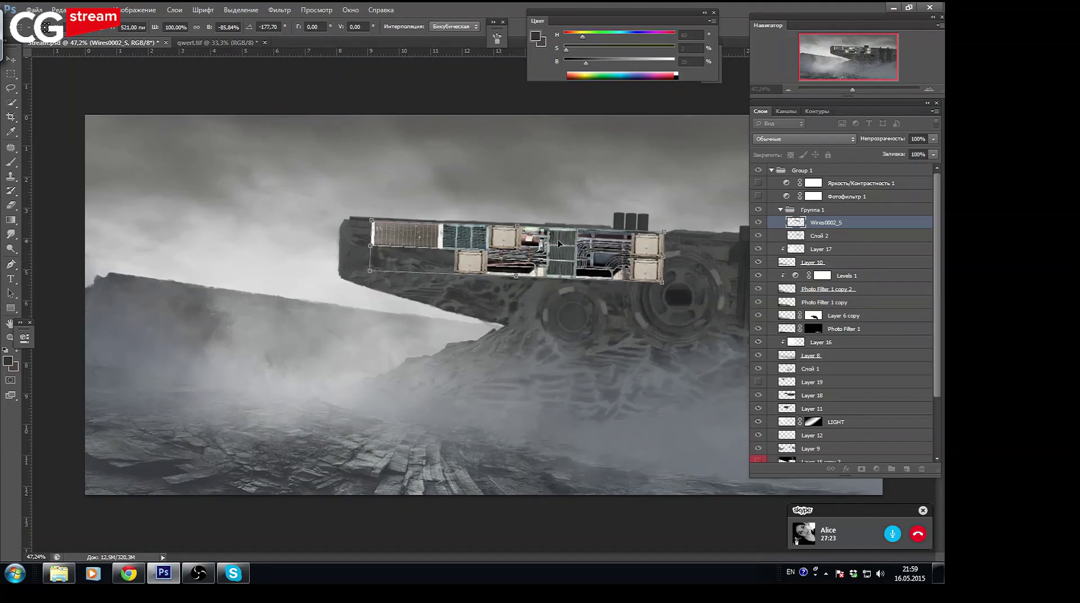
{"action": "left_click_drag", "start_coordinate": [564, 255], "coordinate": [555, 261]}
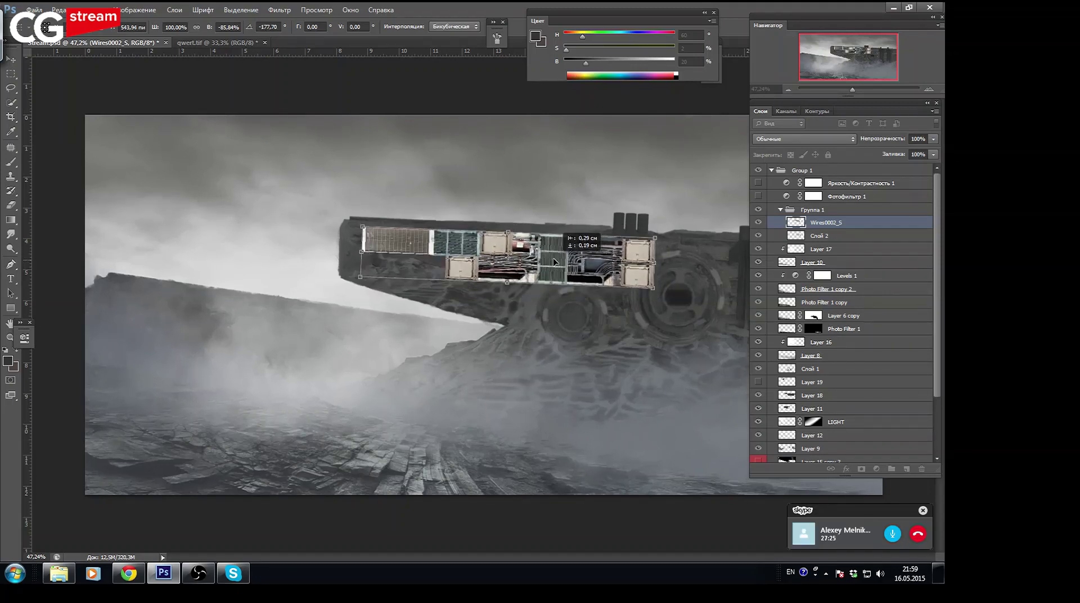
{"action": "left_click_drag", "start_coordinate": [508, 279], "coordinate": [499, 310]}
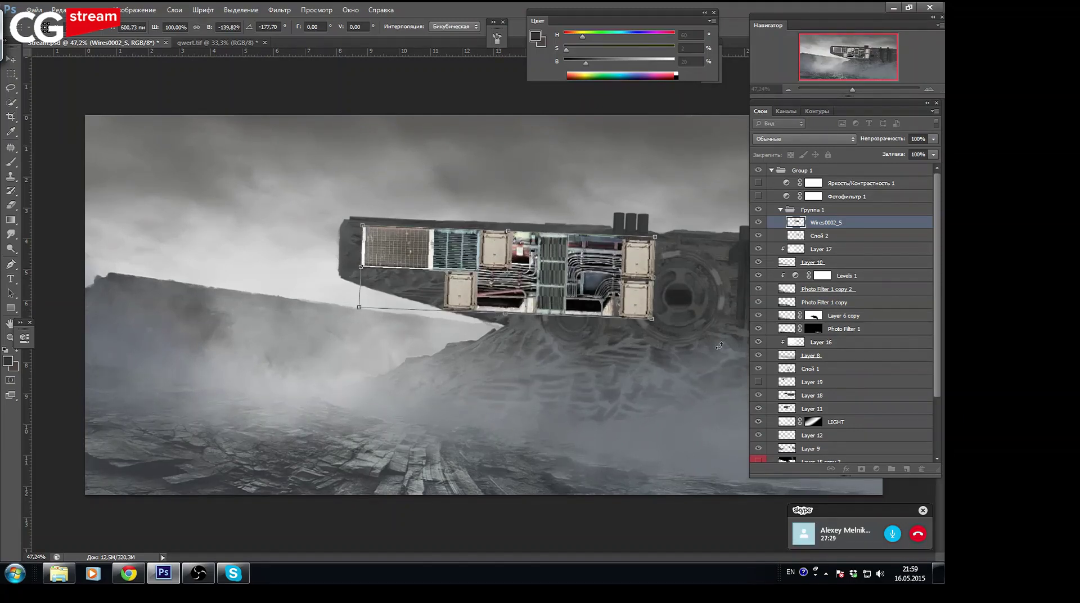
{"action": "key", "text": "Return"}
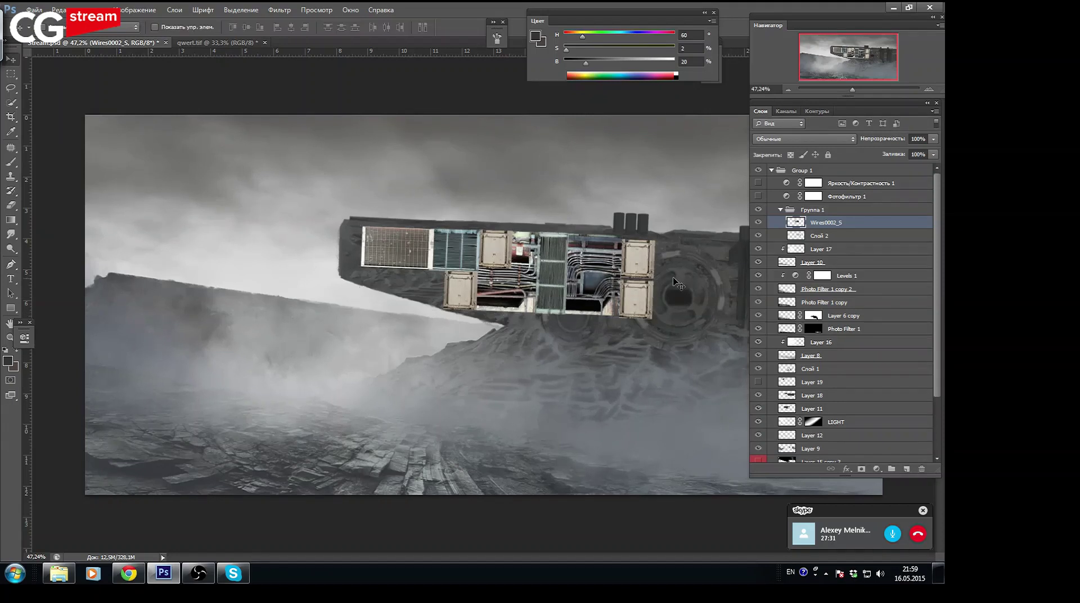
{"action": "key", "text": "Tab"}
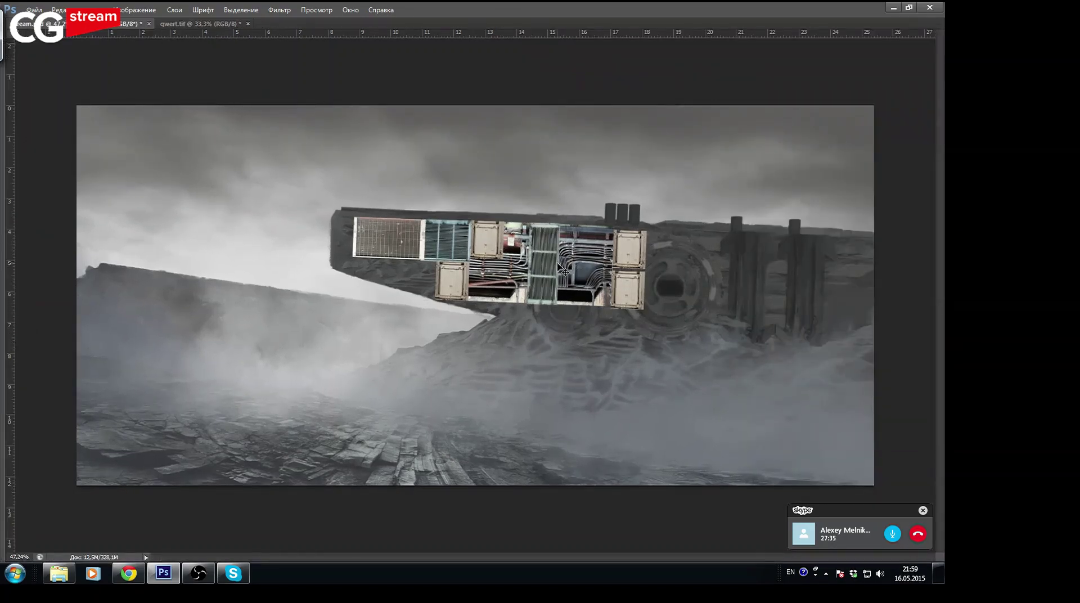
Duplicate the Wires panels, then flip, tilt, move and stretch the copy onto the right hull
{"action": "mouse_move", "coordinate": [552, 268]}
{"action": "left_mouse_down", "text": "alt"}
{"action": "mouse_move", "coordinate": [683, 272]}
{"action": "mouse_move", "coordinate": [363, 198]}
{"action": "left_mouse_up", "text": "alt"}
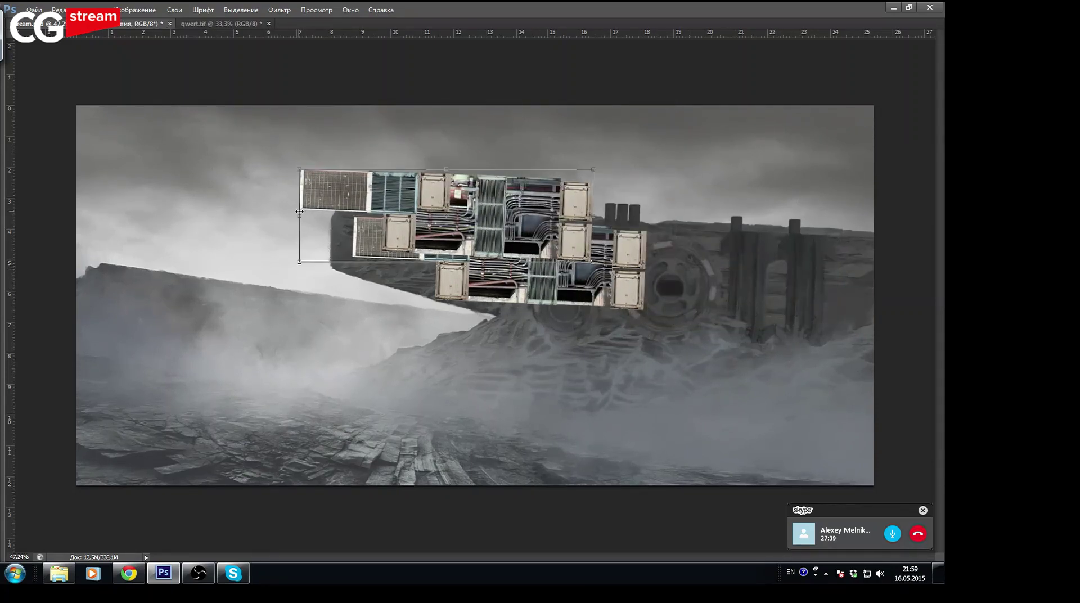
{"action": "left_click_drag", "start_coordinate": [300, 211], "coordinate": [915, 288]}
{"action": "left_click_drag", "start_coordinate": [545, 299], "coordinate": [558, 279]}
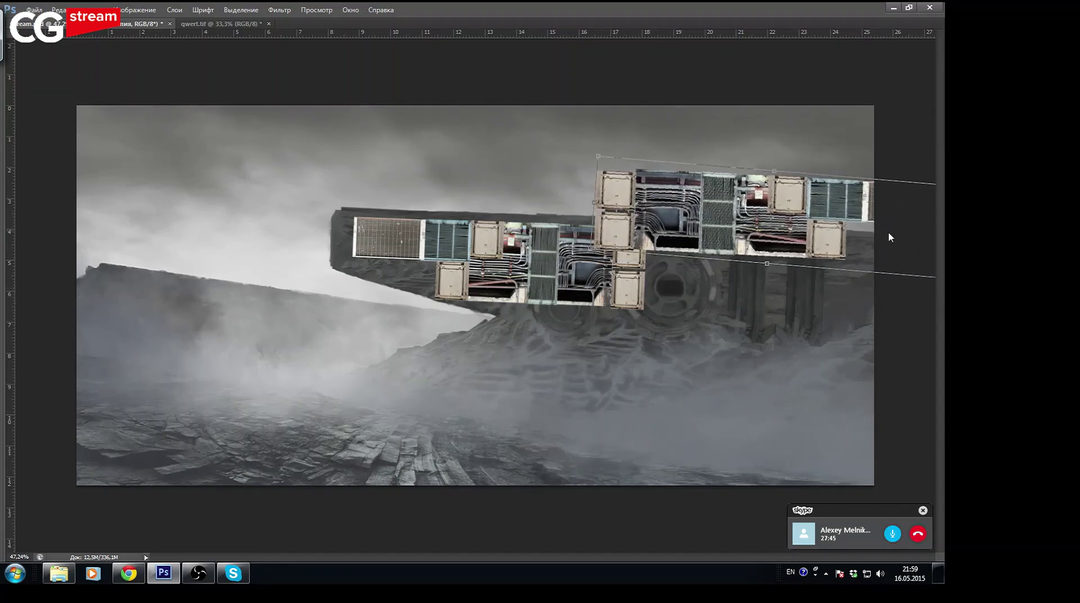
{"action": "left_click_drag", "start_coordinate": [743, 201], "coordinate": [841, 260]}
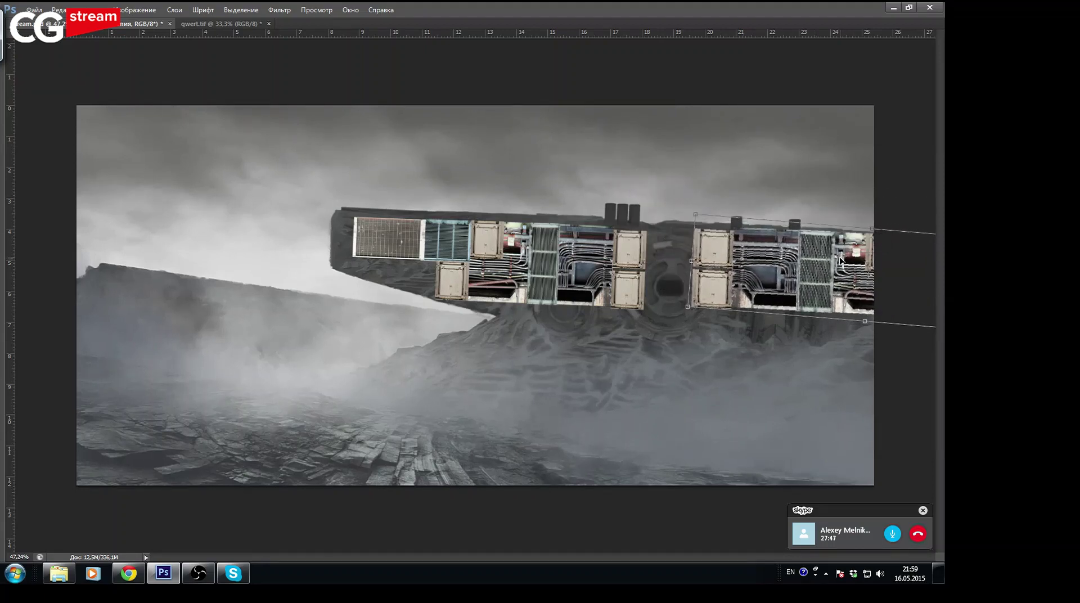
{"action": "left_click_drag", "start_coordinate": [866, 328], "coordinate": [871, 358]}
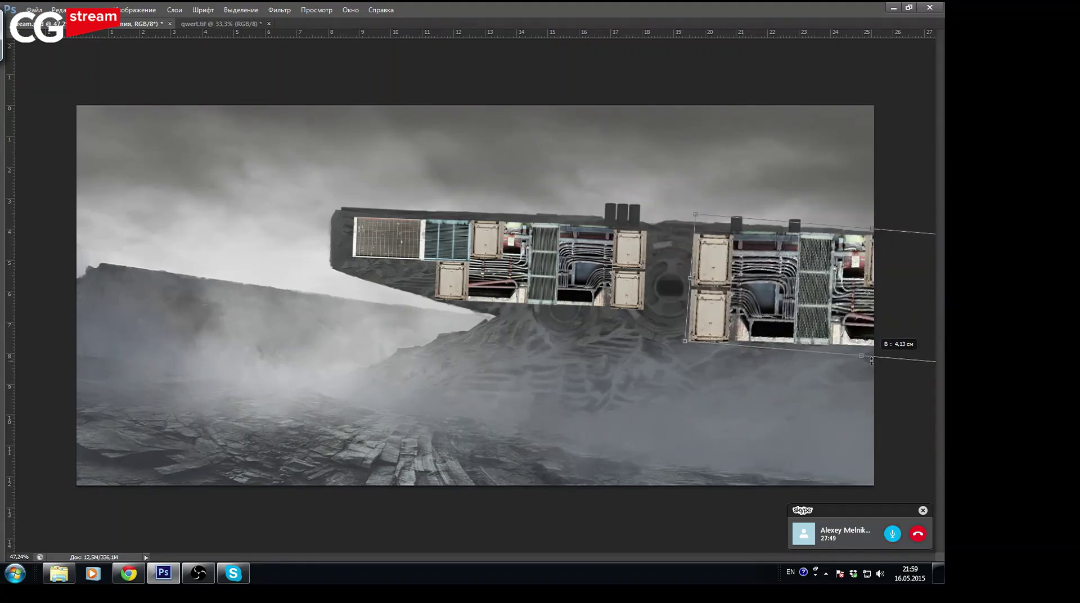
{"action": "key", "text": "Return"}
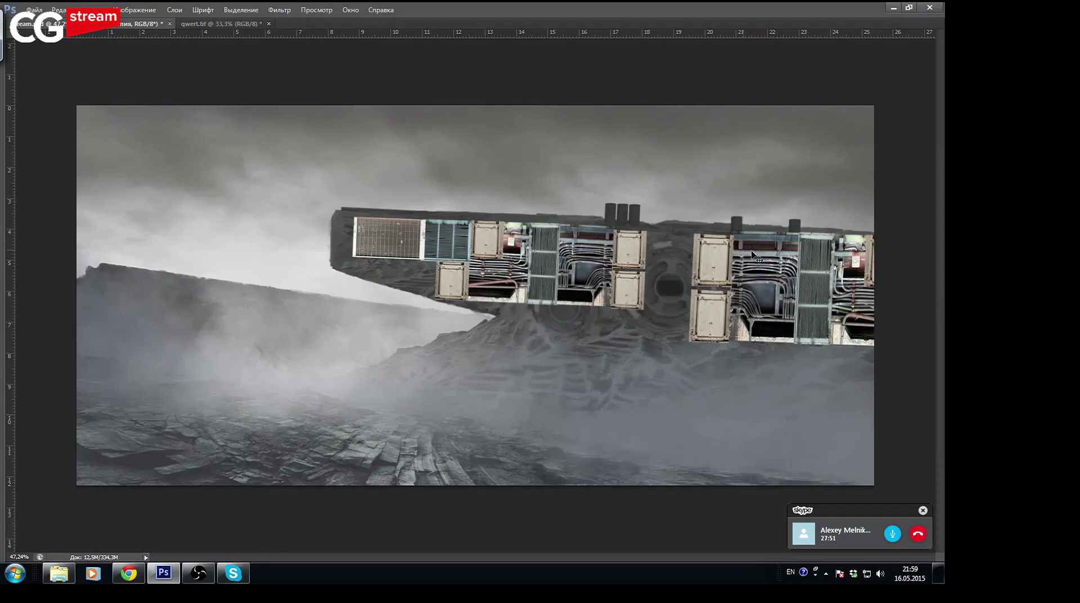
Restore the workspace panels and toggle the right-side panel copy off and on to compare
{"action": "key", "text": "Tab"}
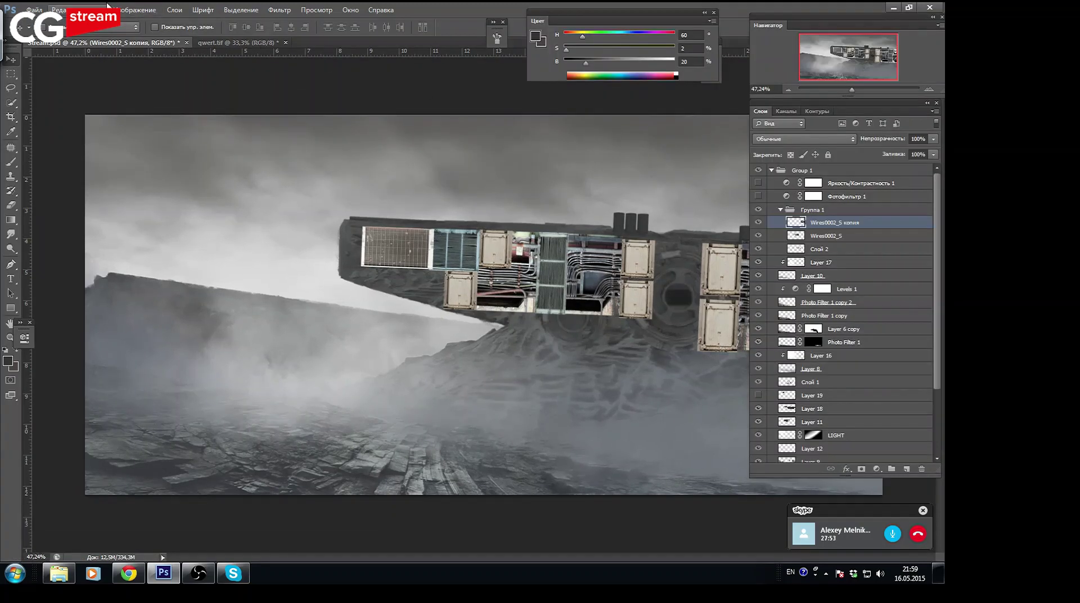
{"action": "left_click", "coordinate": [108, 6]}
{"action": "left_click", "coordinate": [461, 94]}
{"action": "left_click", "coordinate": [758, 222]}
{"action": "left_click", "coordinate": [759, 224]}
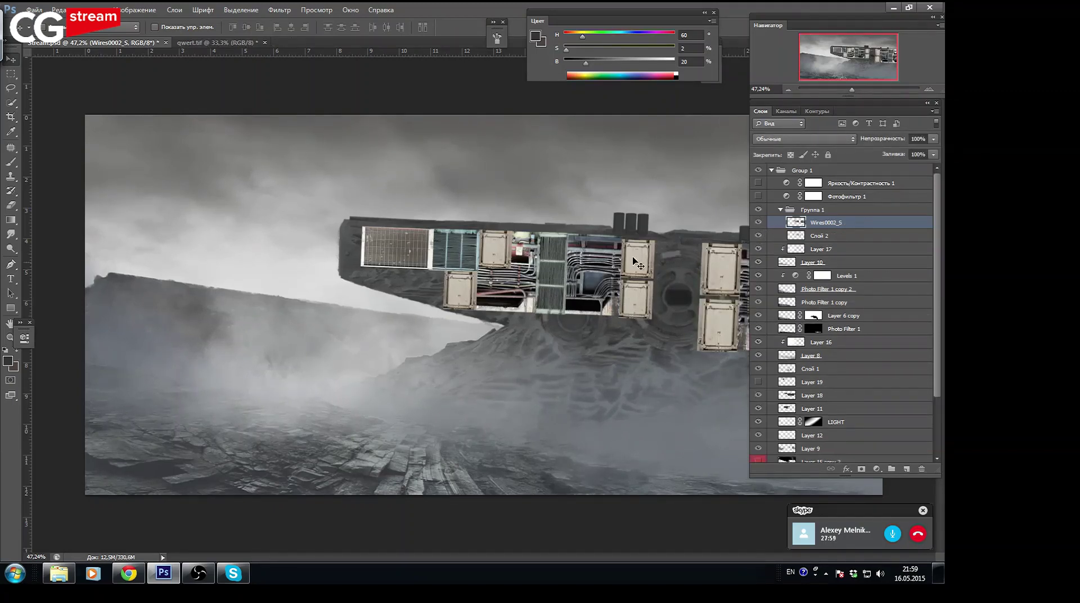
{"action": "left_click", "coordinate": [128, 573]}
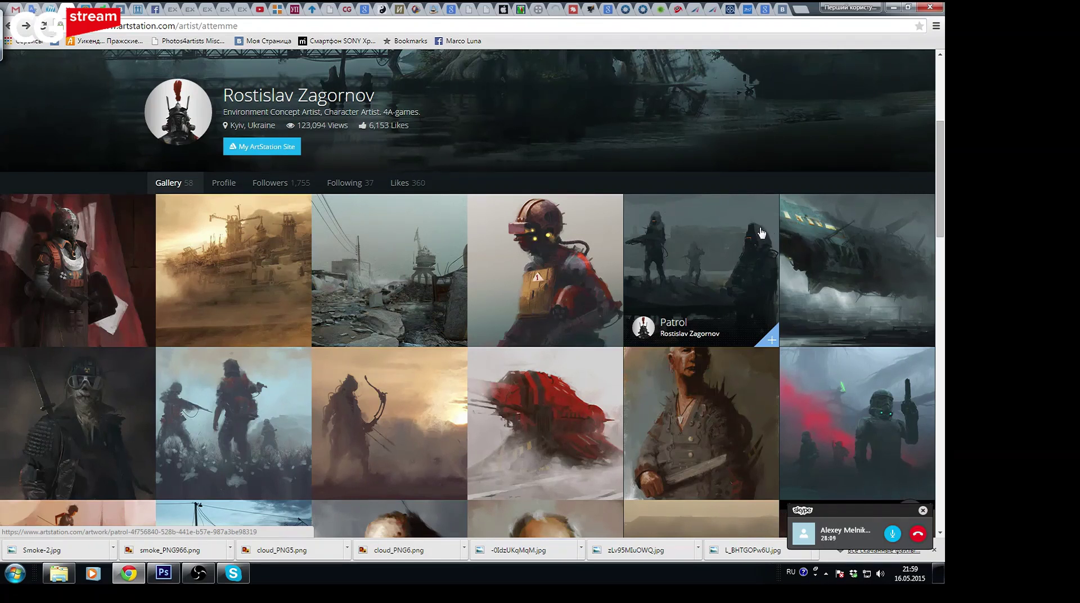
Scroll through the artist's ArtStation gallery for reference, then go back to Photoshop
{"action": "left_click_drag", "start_coordinate": [943, 149], "coordinate": [924, 315]}
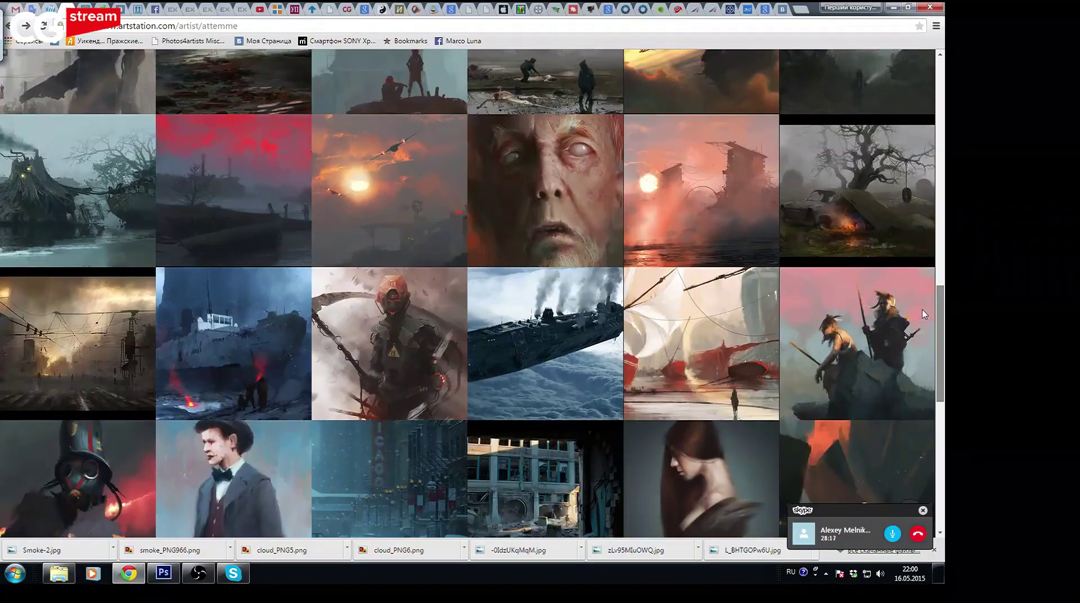
{"action": "scroll", "coordinate": [159, 498], "scroll_direction": "up", "scroll_amount": 10}
{"action": "scroll", "coordinate": [159, 498], "scroll_direction": "up", "scroll_amount": 10}
{"action": "scroll", "coordinate": [159, 498], "scroll_direction": "up", "scroll_amount": 3}
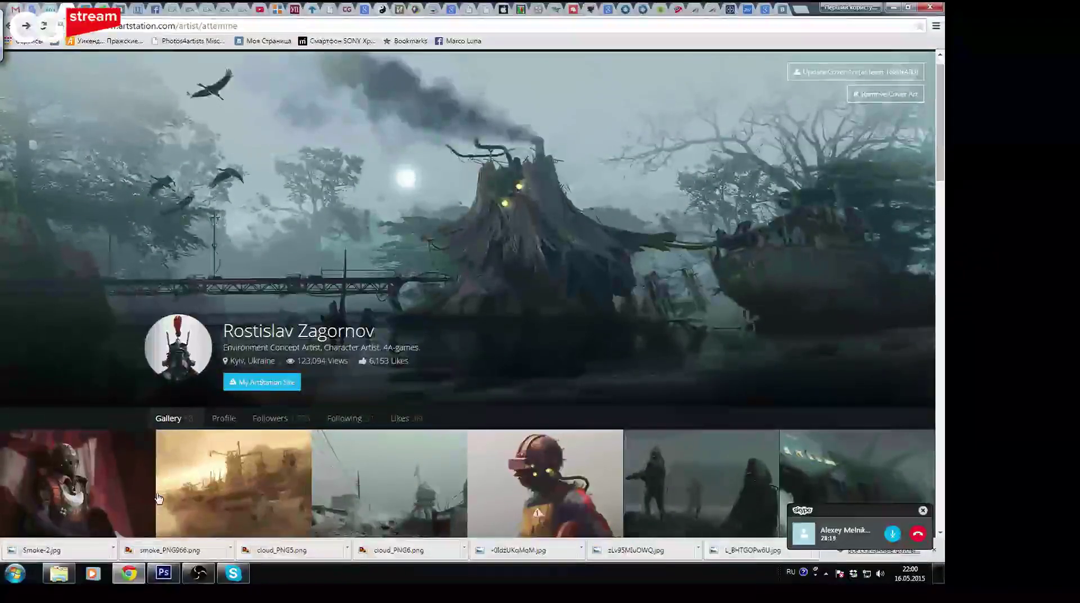
{"action": "left_click", "coordinate": [163, 572]}
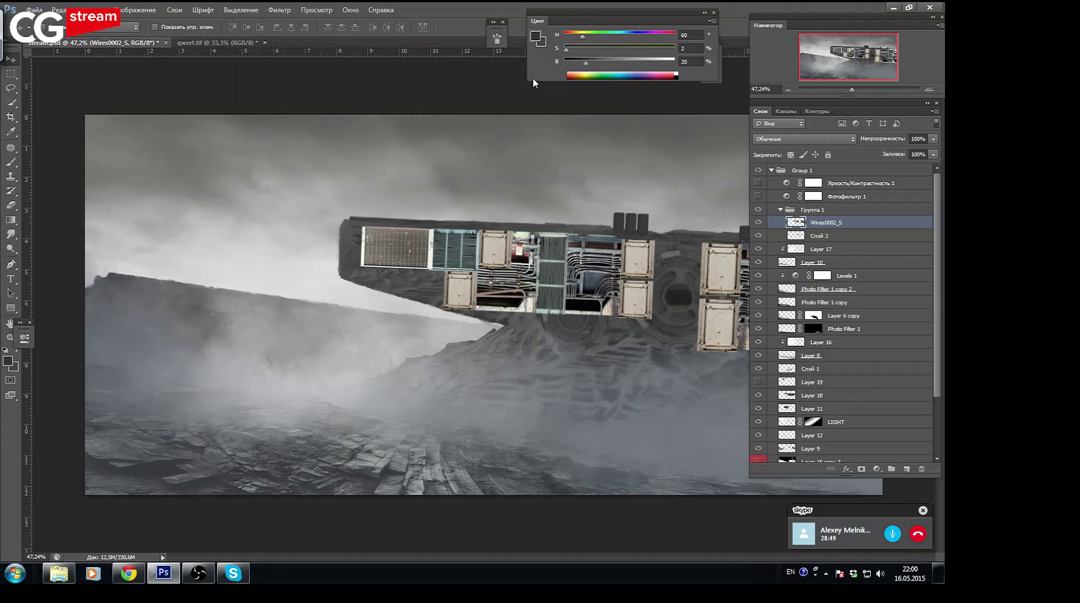
Compare the wire panels, zoom in, and make an untransformed duplicate of Wires0002_S
{"action": "left_click", "coordinate": [758, 225]}
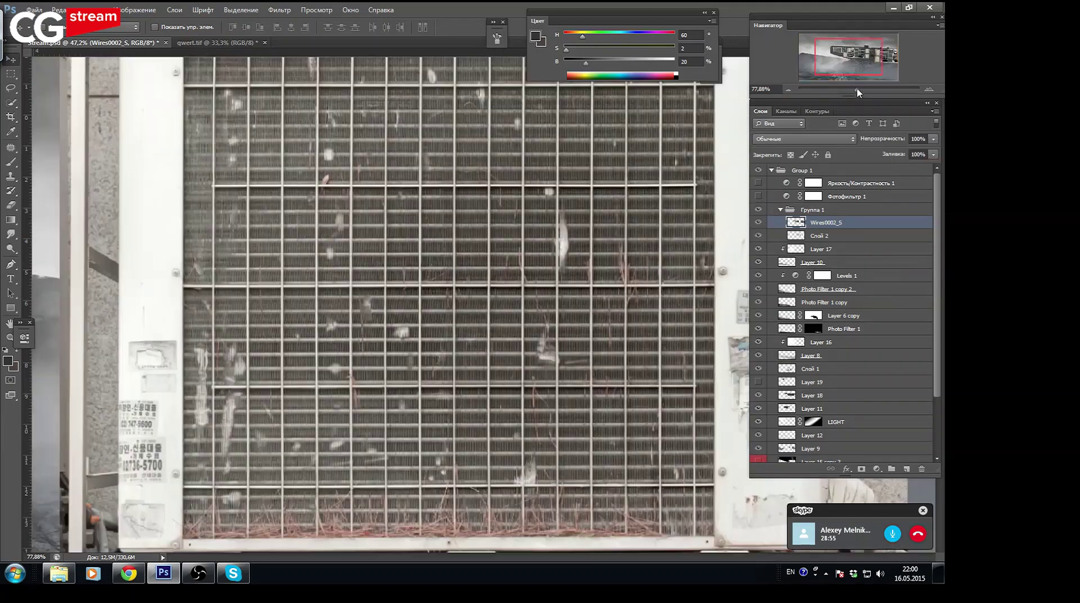
{"action": "left_click_drag", "start_coordinate": [851, 89], "coordinate": [856, 89]}
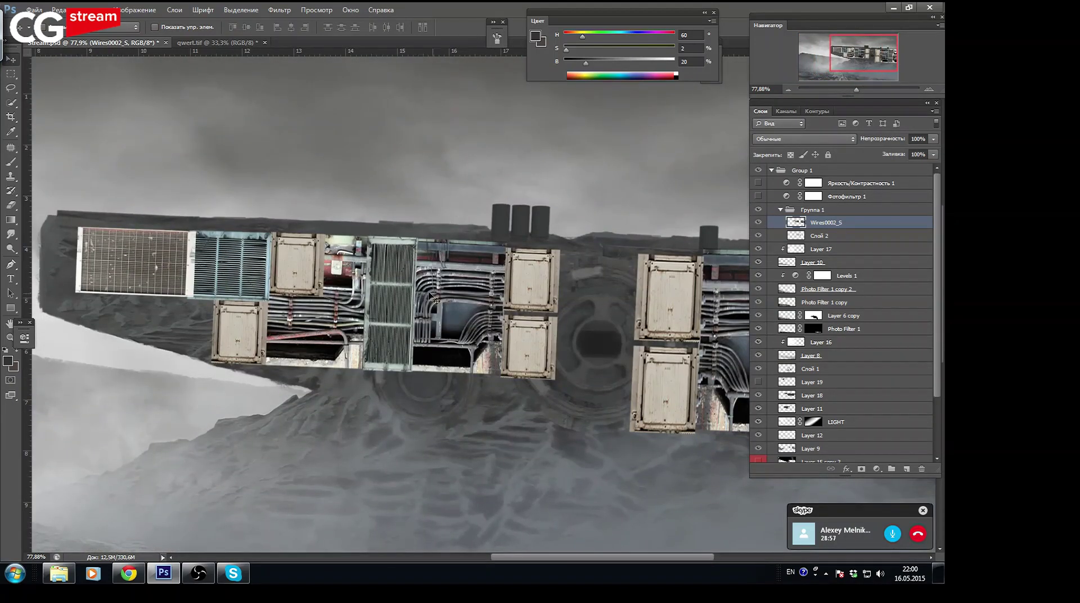
{"action": "key", "text": "ctrl+j"}
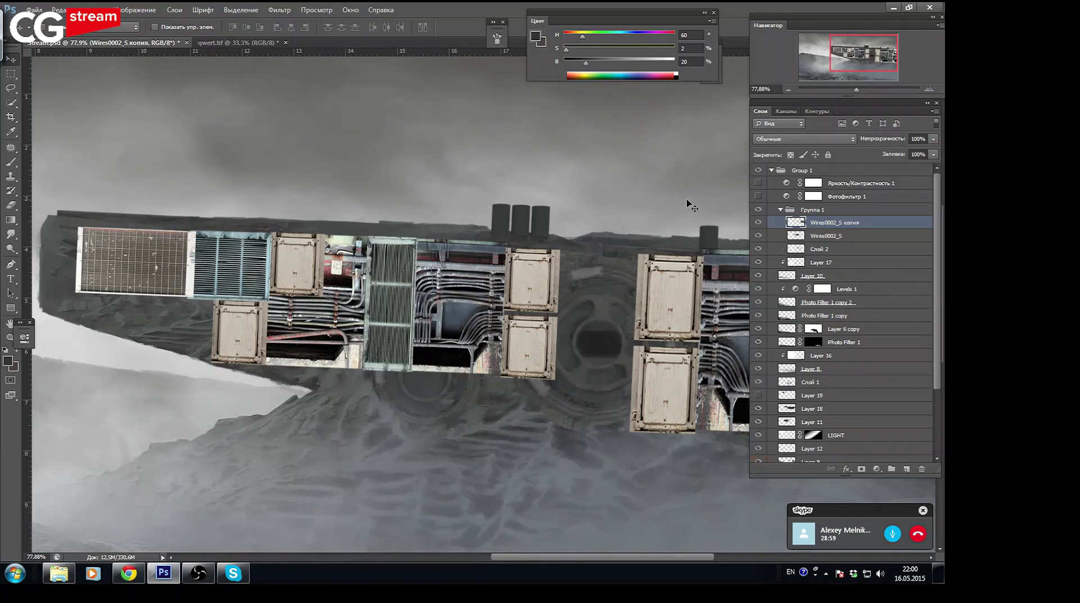
{"action": "key", "text": "ctrl+t"}
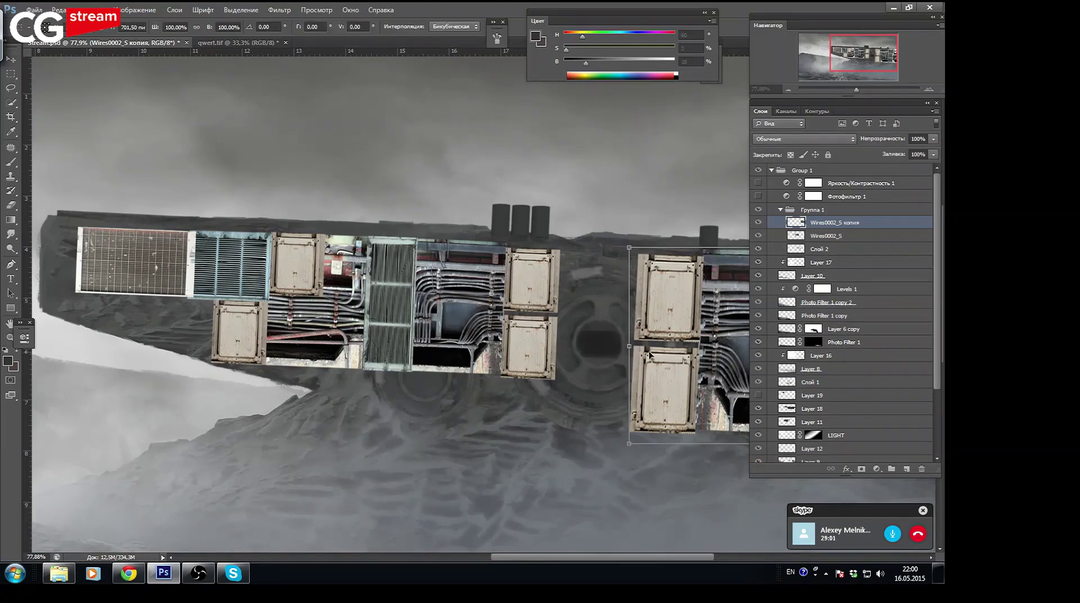
{"action": "key", "text": "Return"}
Scale the original Wires0002_S panel to about 60% and widen it toward the left
{"action": "left_click", "coordinate": [822, 235]}
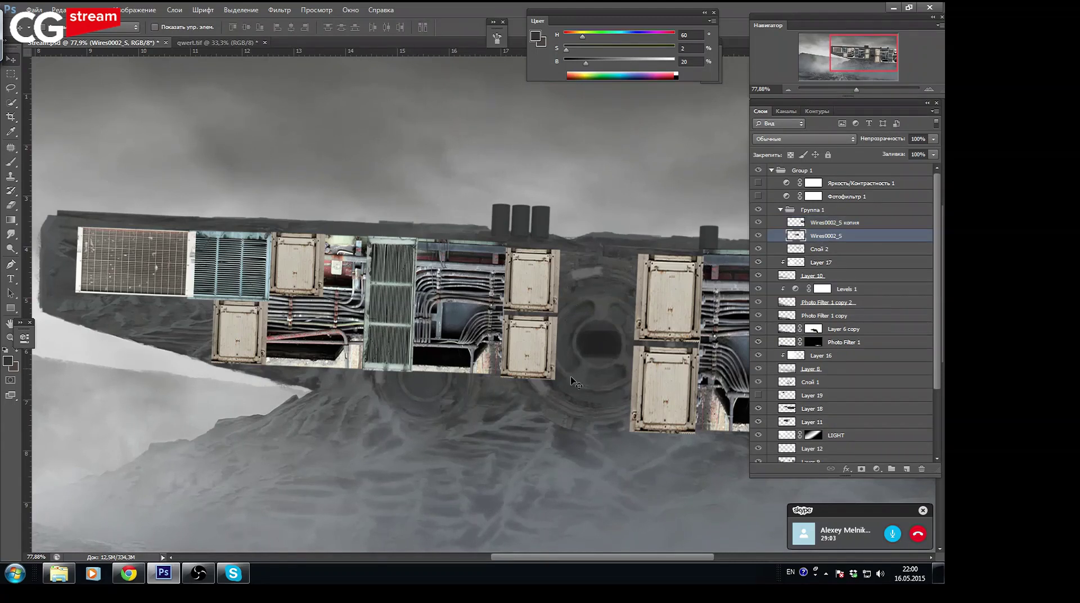
{"action": "key", "text": "ctrl+t"}
{"action": "mouse_move", "coordinate": [558, 378]}
{"action": "left_mouse_down"}
{"action": "mouse_move", "coordinate": [365, 317]}
{"action": "mouse_move", "coordinate": [416, 288]}
{"action": "mouse_move", "coordinate": [389, 318]}
{"action": "mouse_move", "coordinate": [509, 337]}
{"action": "left_mouse_up"}
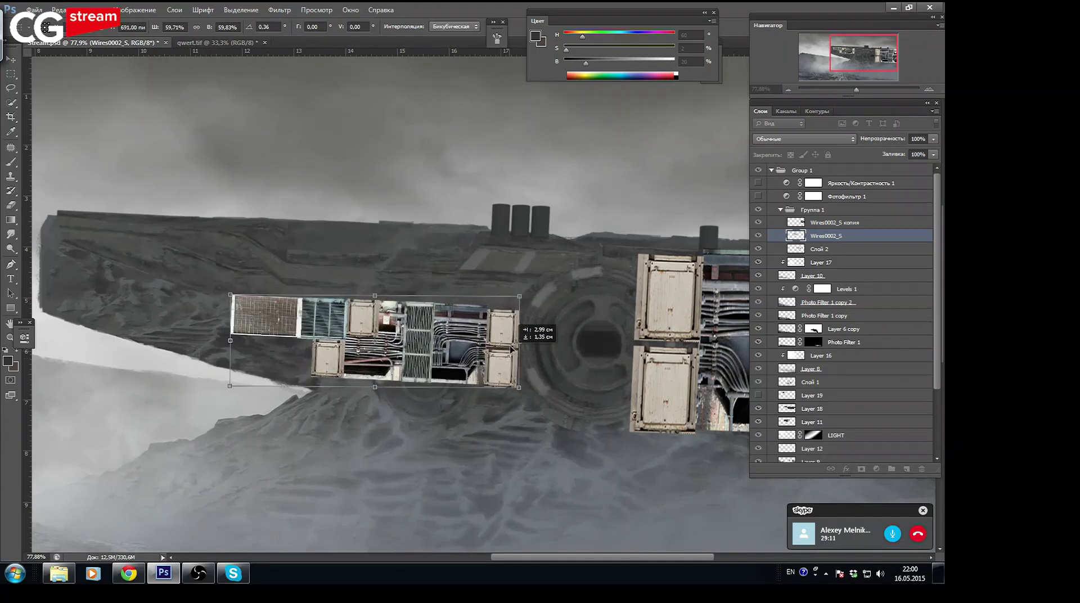
{"action": "mouse_move", "coordinate": [240, 315]}
{"action": "left_mouse_down"}
{"action": "mouse_move", "coordinate": [176, 296]}
{"action": "mouse_move", "coordinate": [188, 296]}
{"action": "left_mouse_up"}
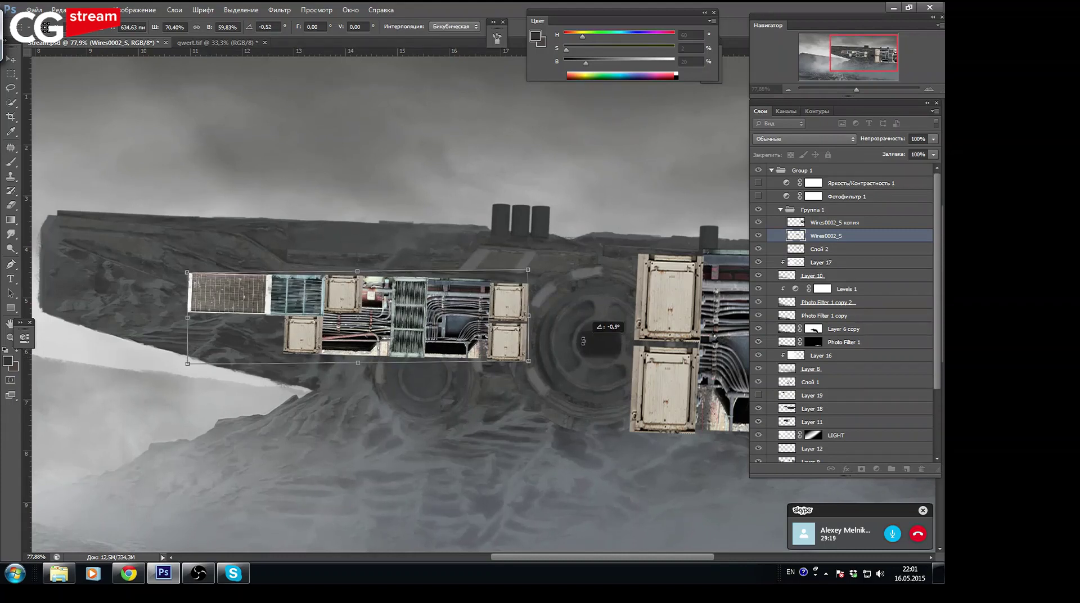
{"action": "key", "text": "Return"}
{"action": "left_click", "coordinate": [136, 9]}
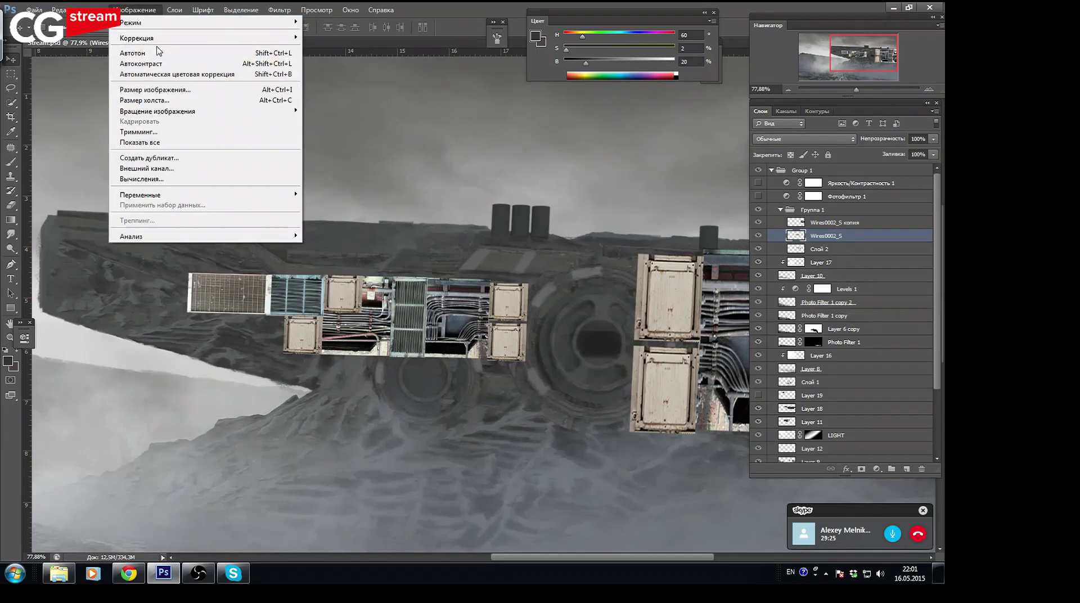
{"action": "mouse_move", "coordinate": [136, 38]}
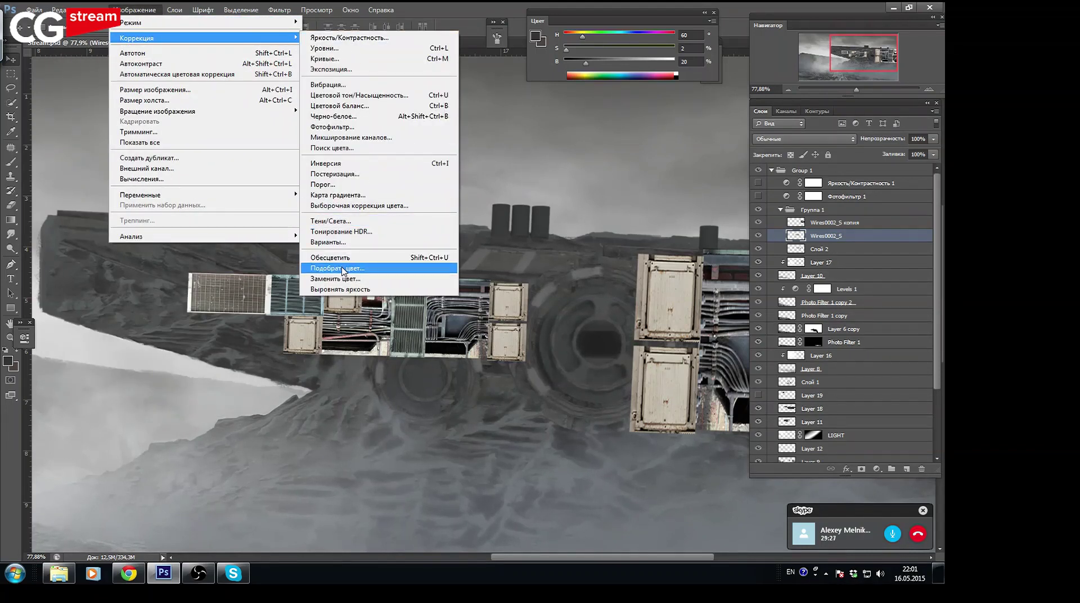
Start Match Color on the wire panels with source Stream.psd, layer Photo Filter 1
{"action": "left_click", "coordinate": [340, 272]}
{"action": "left_click", "coordinate": [421, 313]}
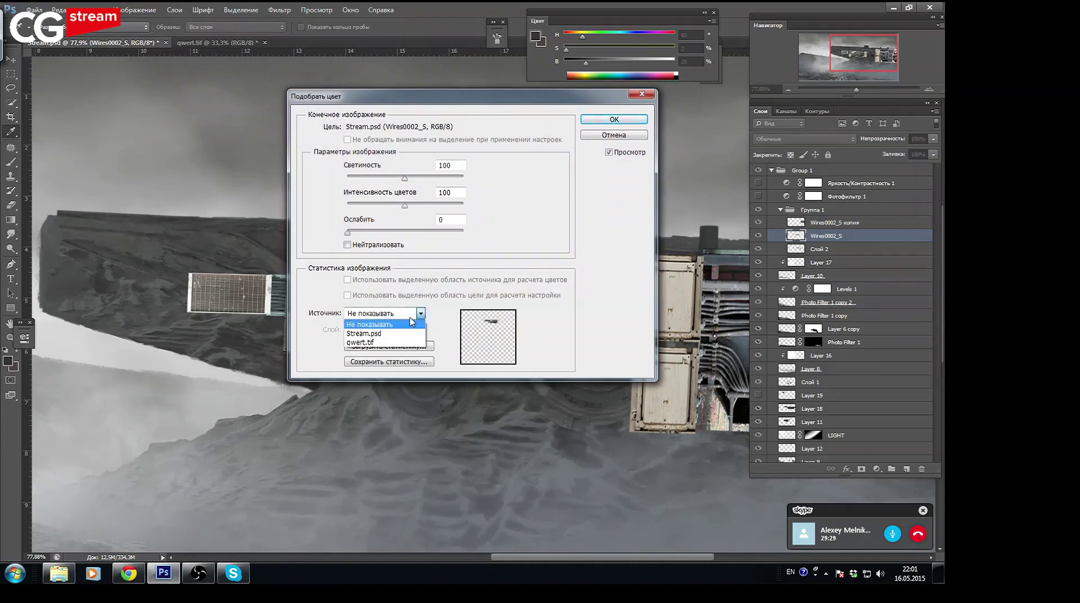
{"action": "left_click", "coordinate": [384, 333]}
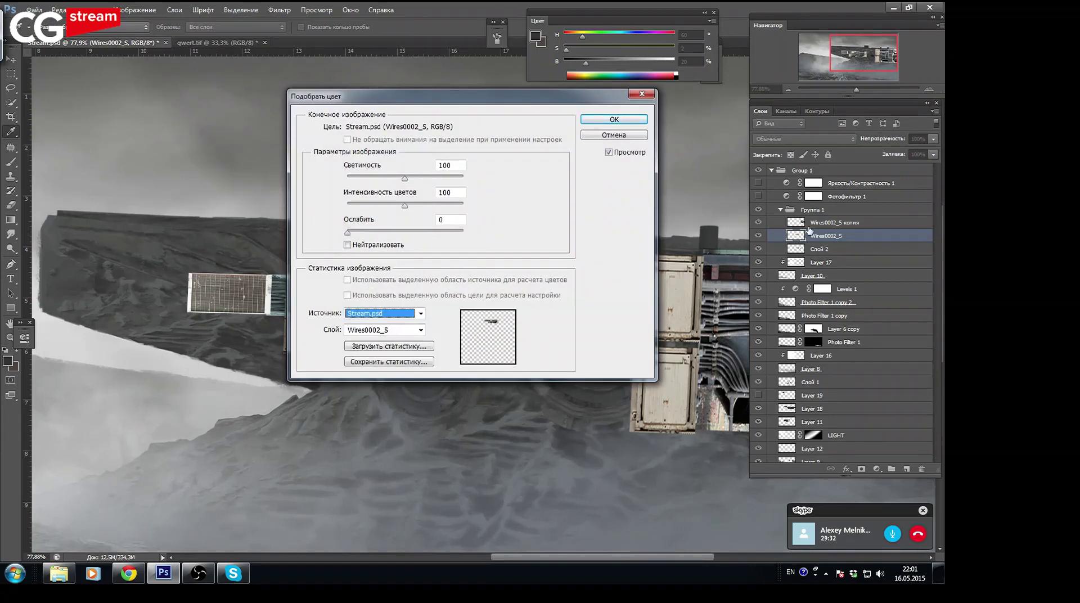
{"action": "left_click", "coordinate": [940, 276]}
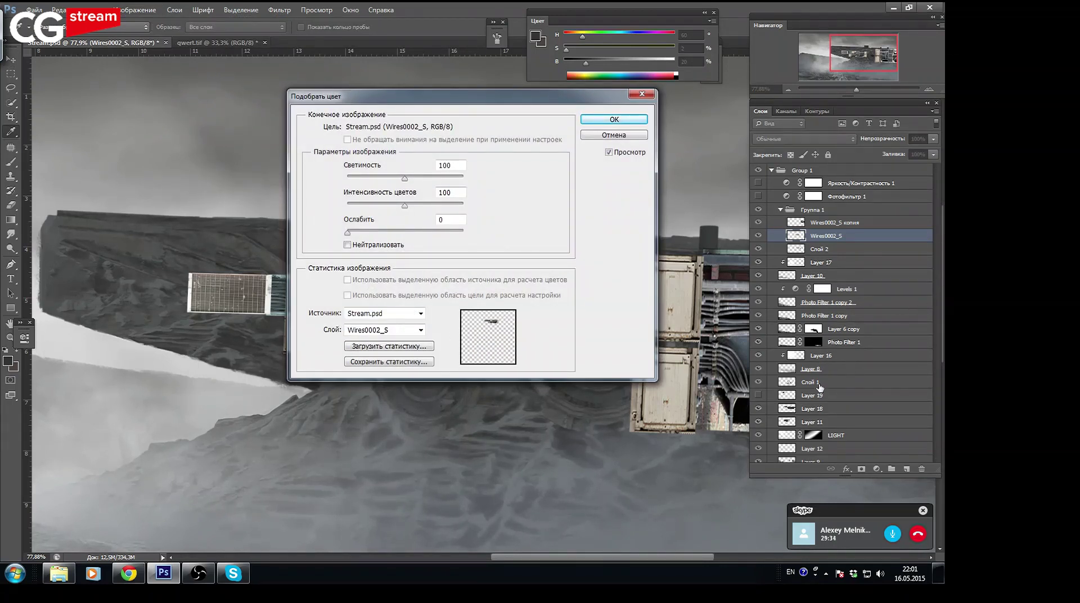
{"action": "left_click", "coordinate": [421, 331]}
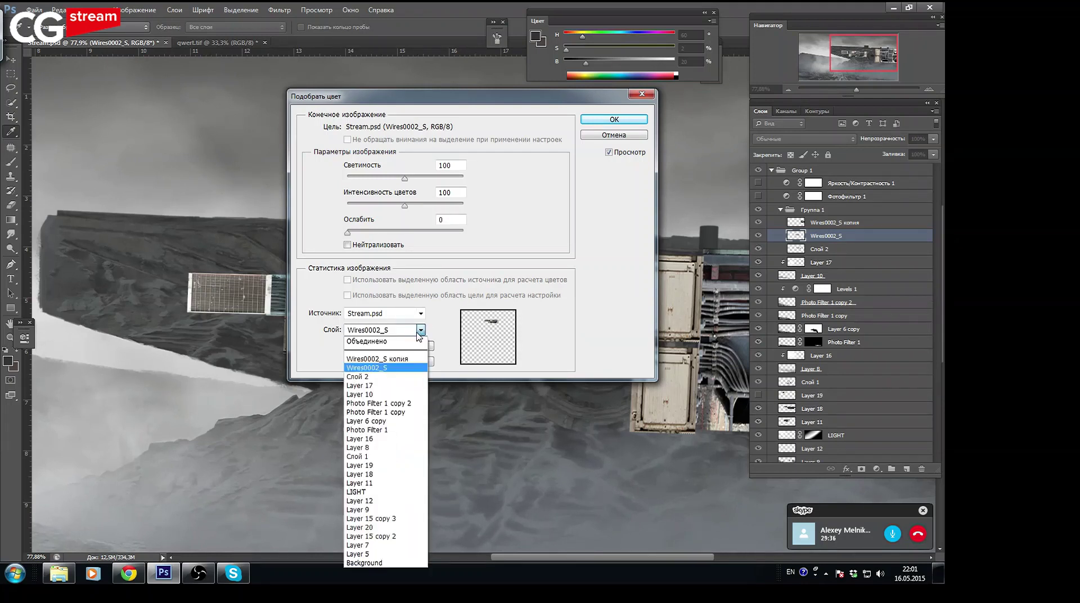
{"action": "left_click", "coordinate": [387, 426]}
{"action": "left_click_drag", "start_coordinate": [508, 103], "coordinate": [224, 31]}
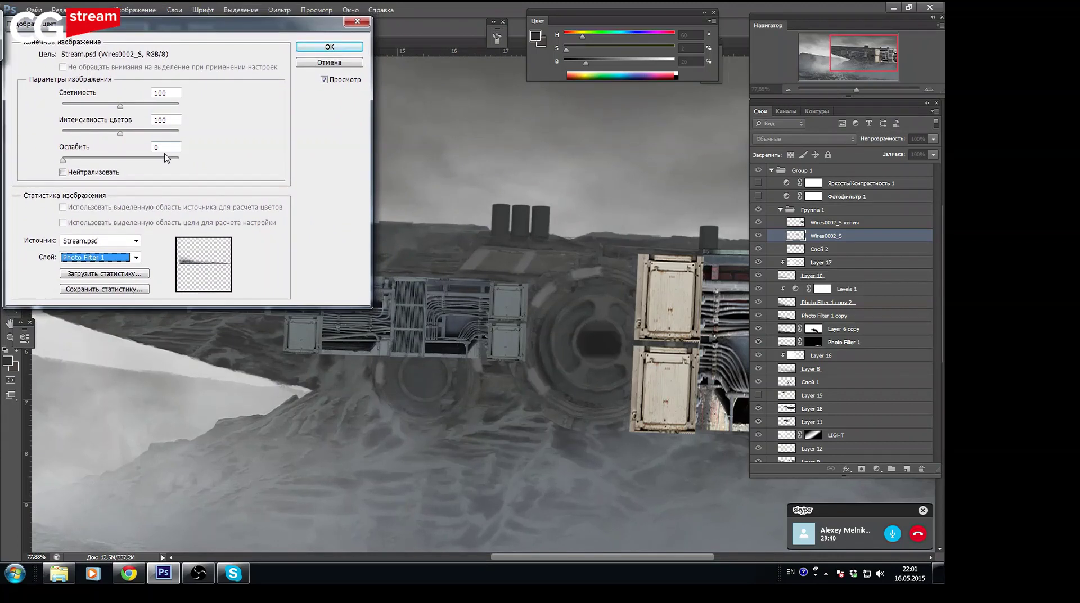
Set Match Color luminance 61, colour intensity 112 and fade 33, then apply it
{"action": "left_click_drag", "start_coordinate": [111, 134], "coordinate": [95, 136]}
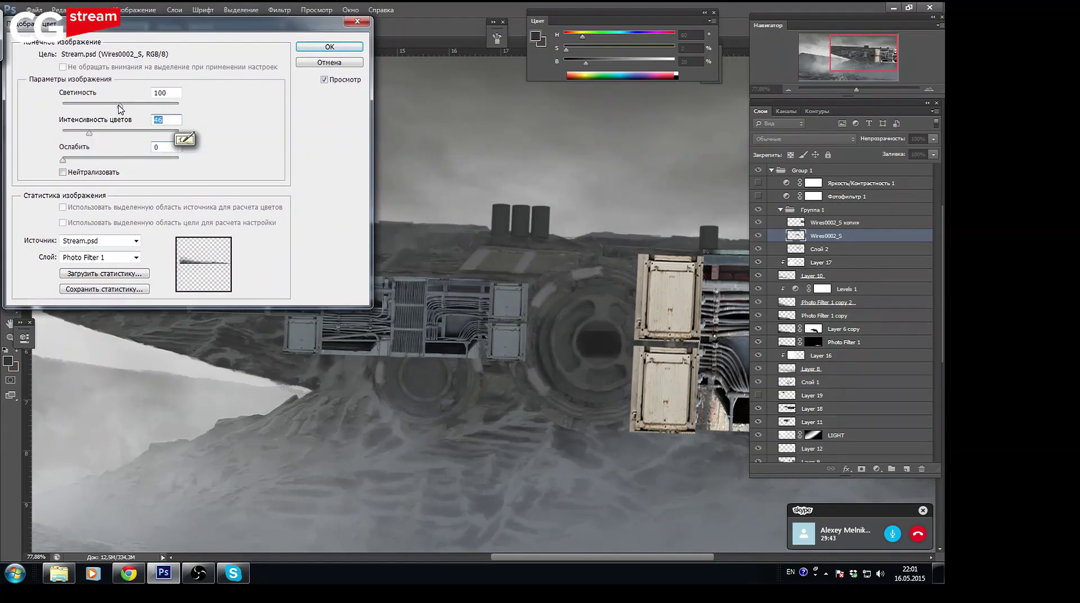
{"action": "left_click_drag", "start_coordinate": [118, 104], "coordinate": [93, 103]}
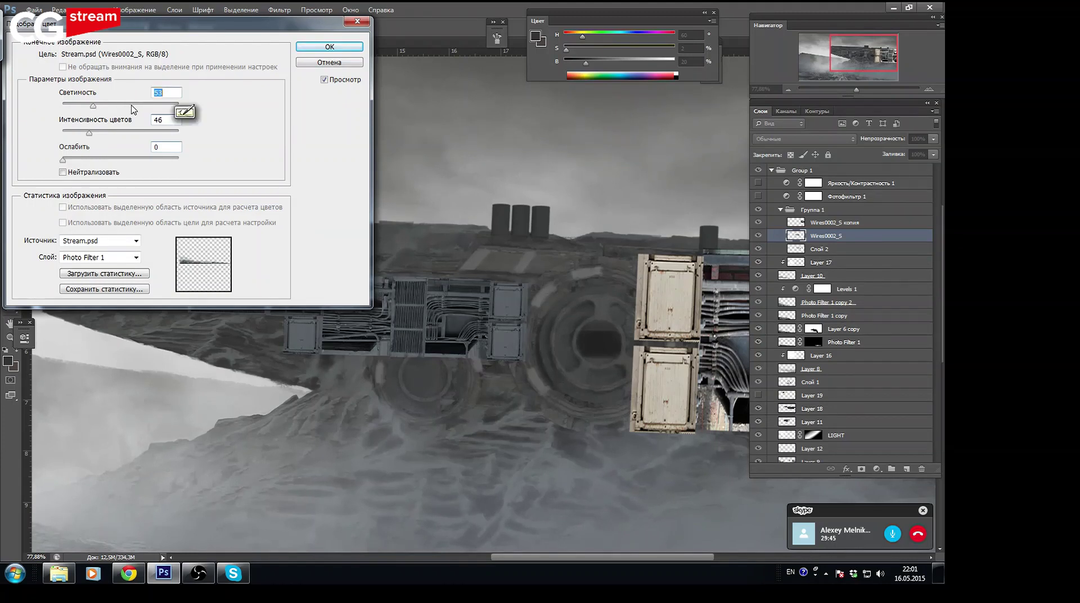
{"action": "left_click", "coordinate": [111, 104]}
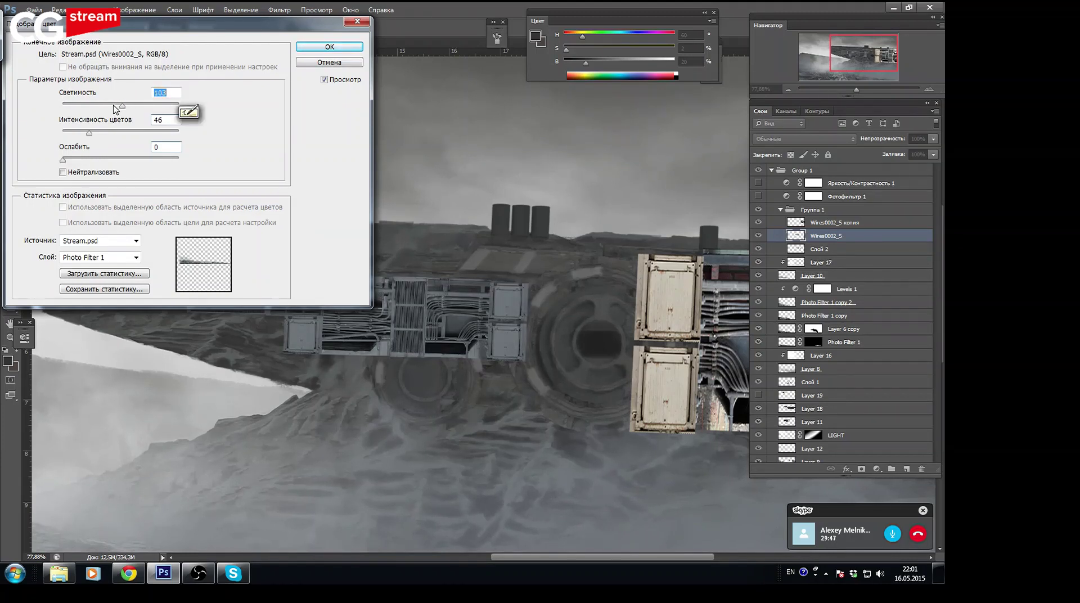
{"action": "left_click", "coordinate": [101, 158]}
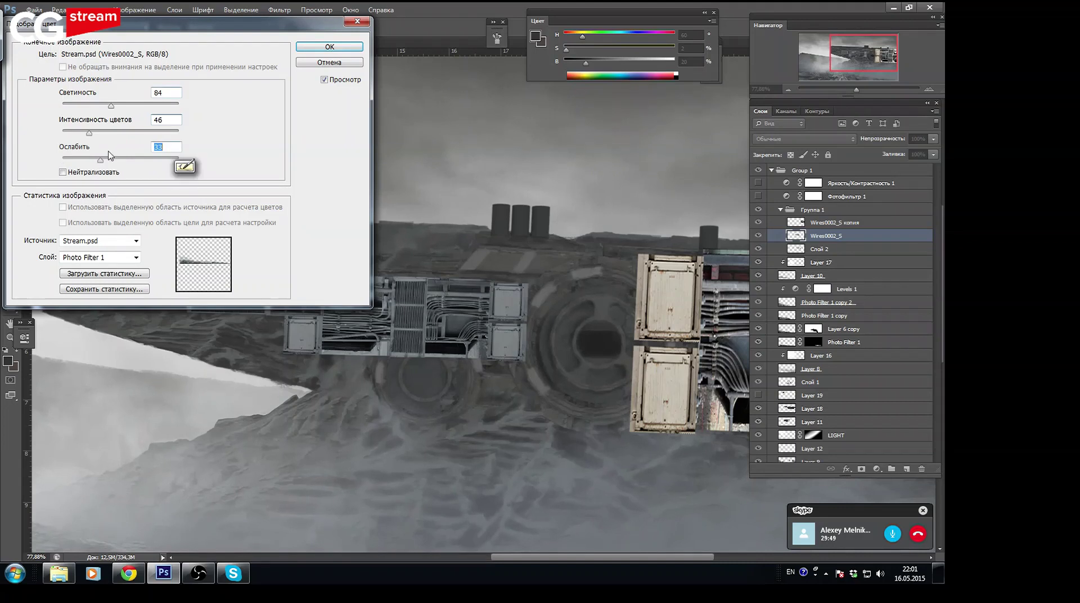
{"action": "left_click", "coordinate": [126, 133]}
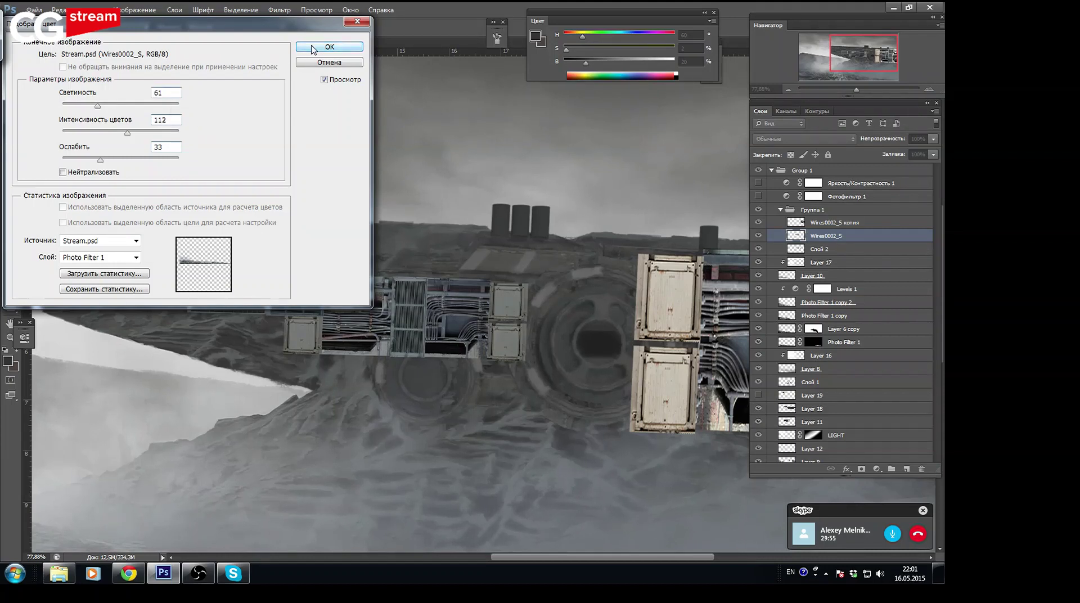
{"action": "left_click", "coordinate": [329, 47]}
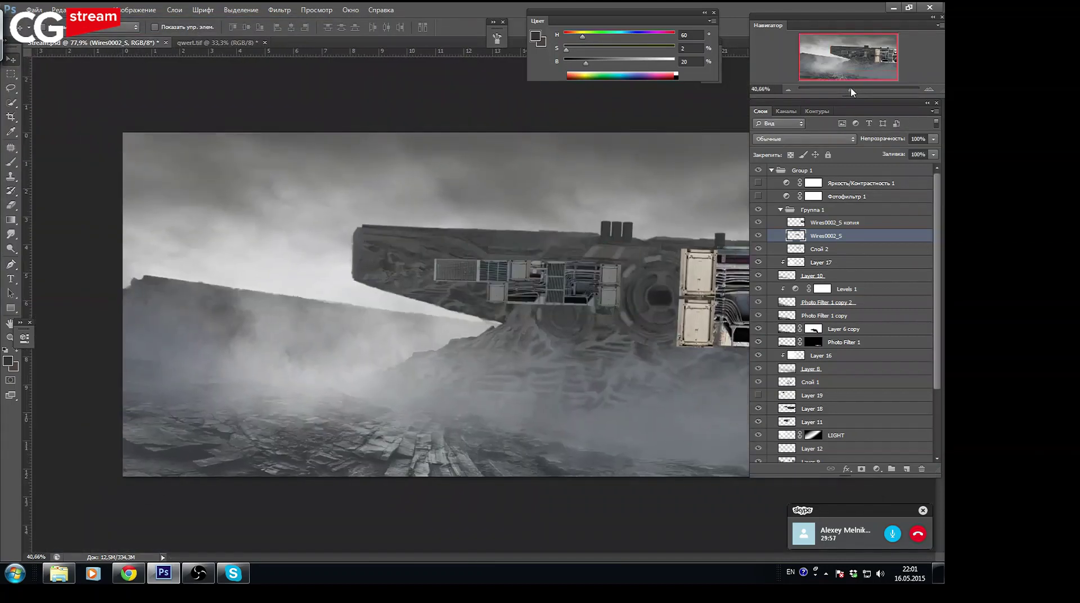
Rotate the Wires0002_S strip about 0.7° clockwise so it follows the hull angle
{"action": "mouse_move", "coordinate": [854, 90]}
{"action": "left_mouse_down"}
{"action": "mouse_move", "coordinate": [856, 59]}
{"action": "mouse_move", "coordinate": [884, 49]}
{"action": "left_mouse_up"}
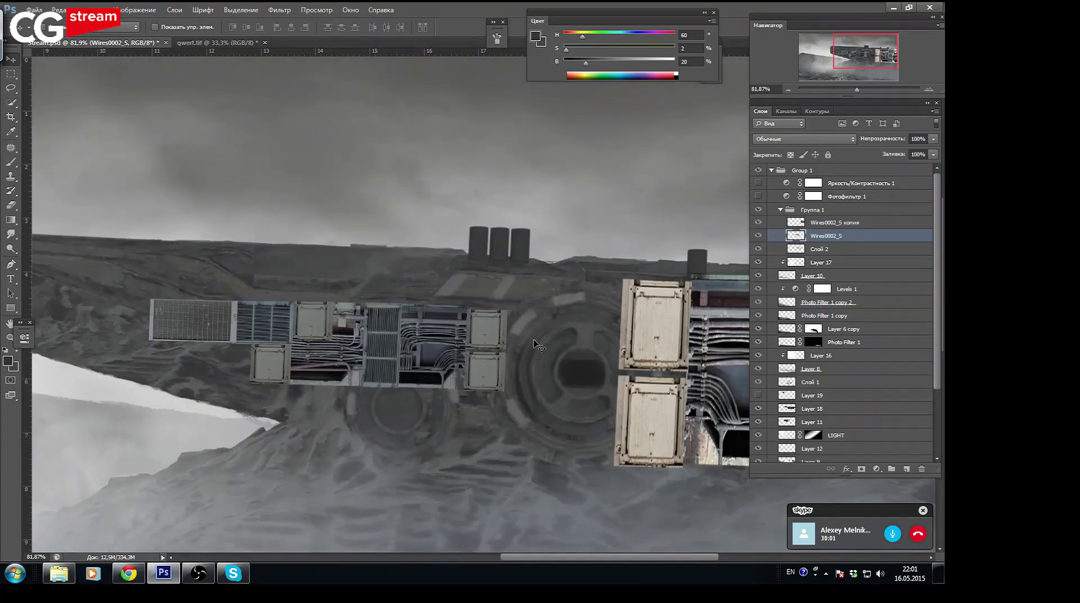
{"action": "key", "text": "ctrl+t"}
{"action": "left_click_drag", "start_coordinate": [557, 401], "coordinate": [558, 407]}
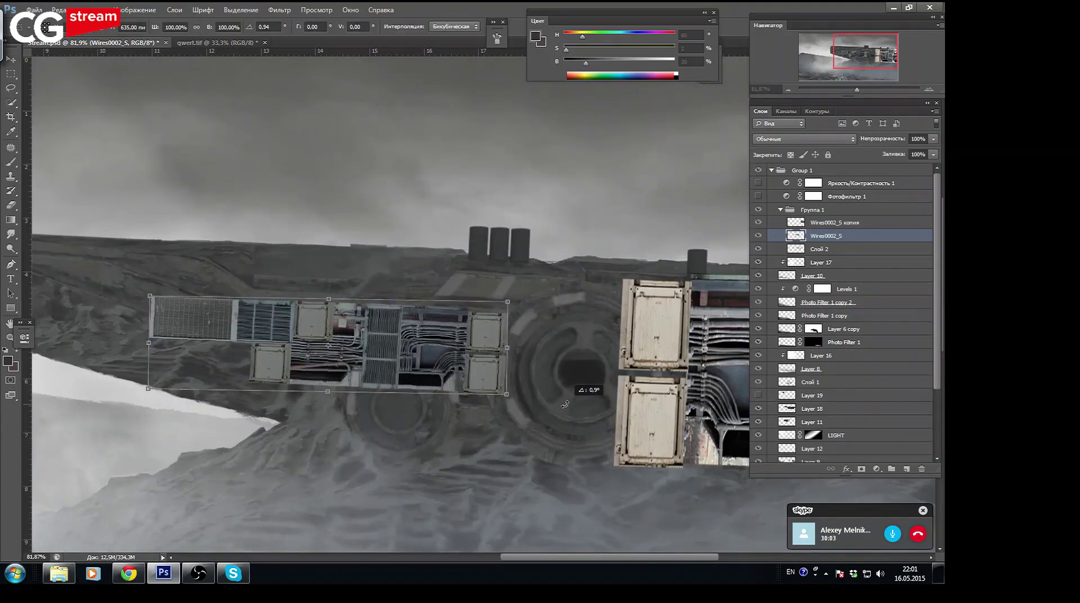
{"action": "key", "text": "Return"}
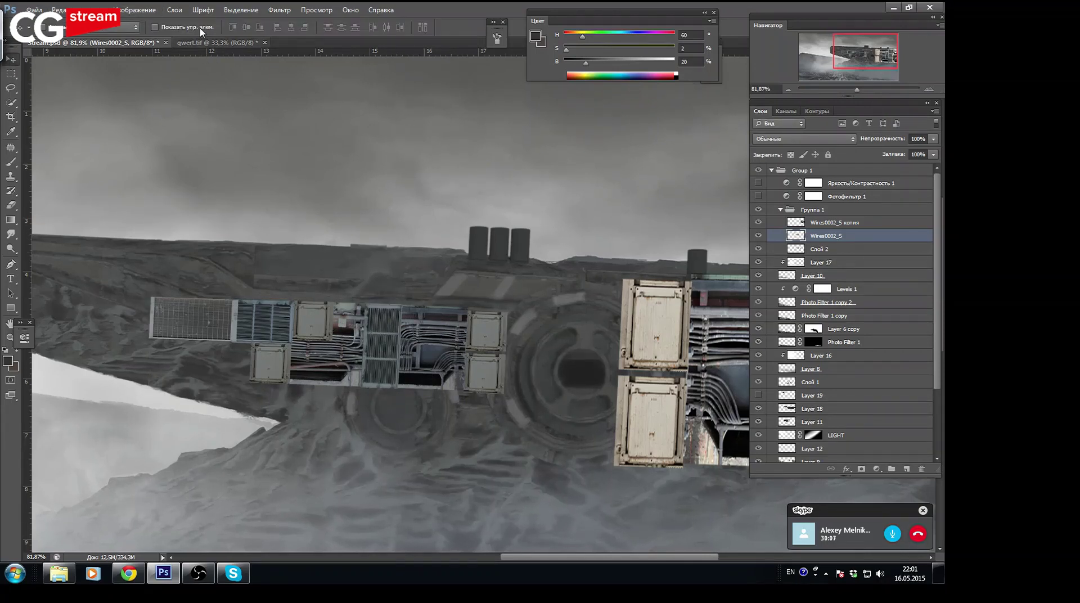
{"action": "left_click", "coordinate": [129, 10]}
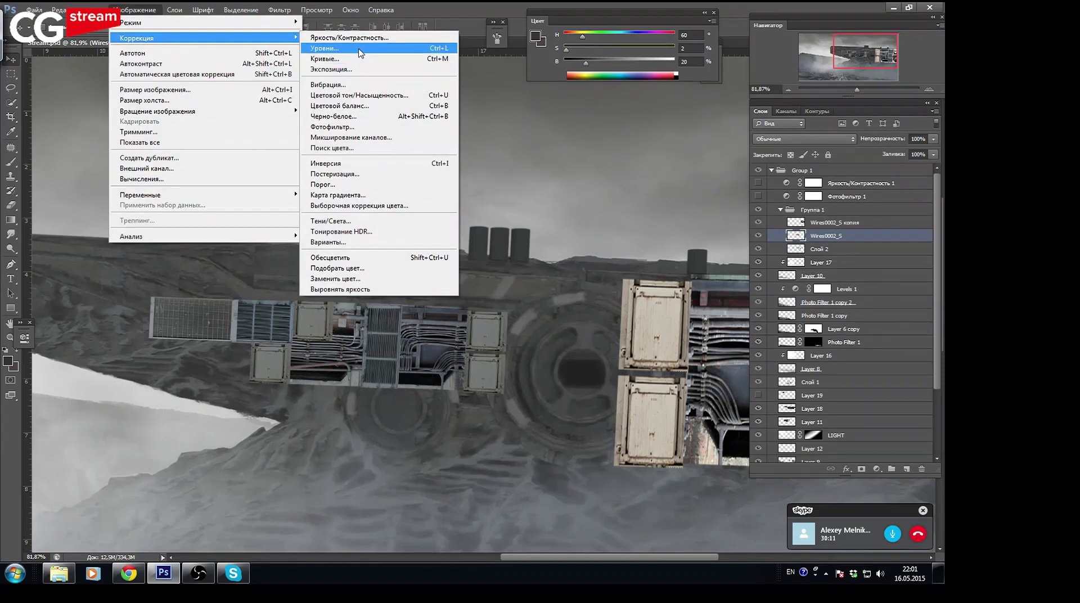
Apply Levels to the wire panels, narrowing the output range to about 24–150
{"action": "left_click", "coordinate": [360, 49]}
{"action": "left_click_drag", "start_coordinate": [547, 261], "coordinate": [518, 263]}
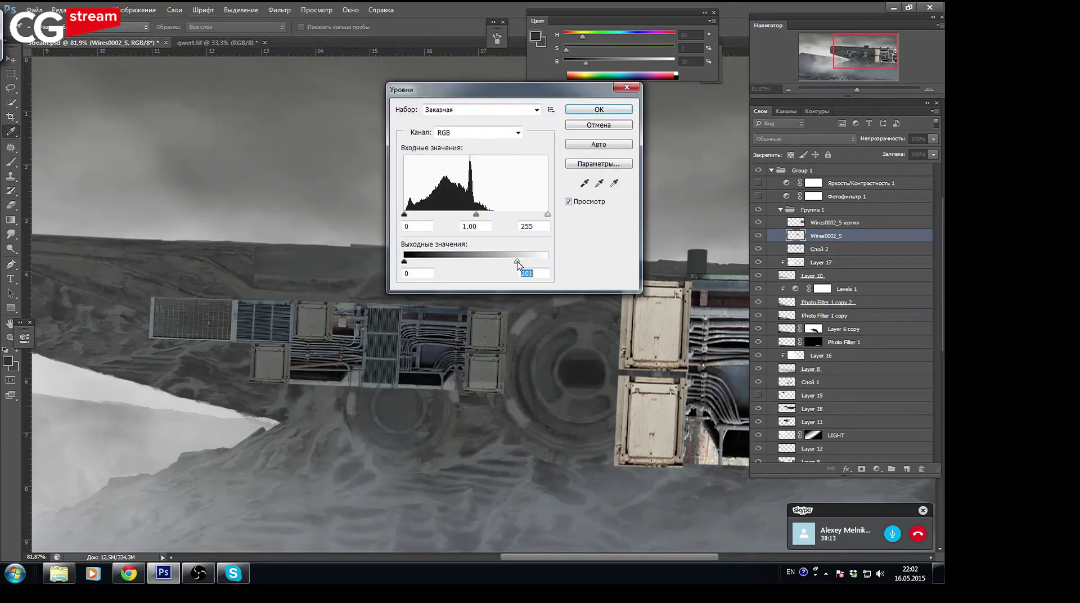
{"action": "left_click_drag", "start_coordinate": [404, 262], "coordinate": [415, 261]}
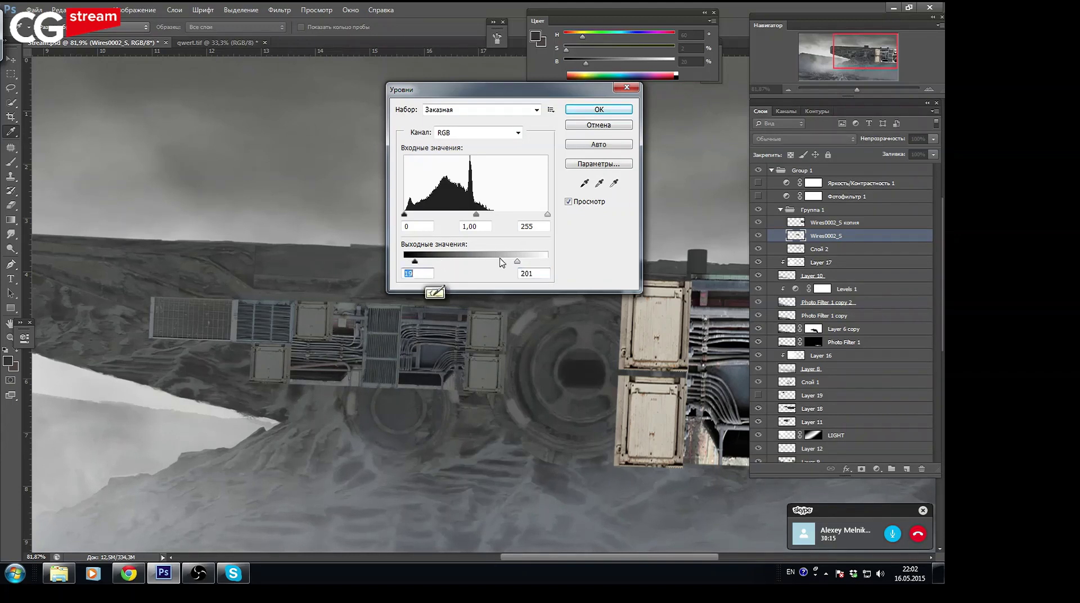
{"action": "left_click_drag", "start_coordinate": [502, 262], "coordinate": [493, 264]}
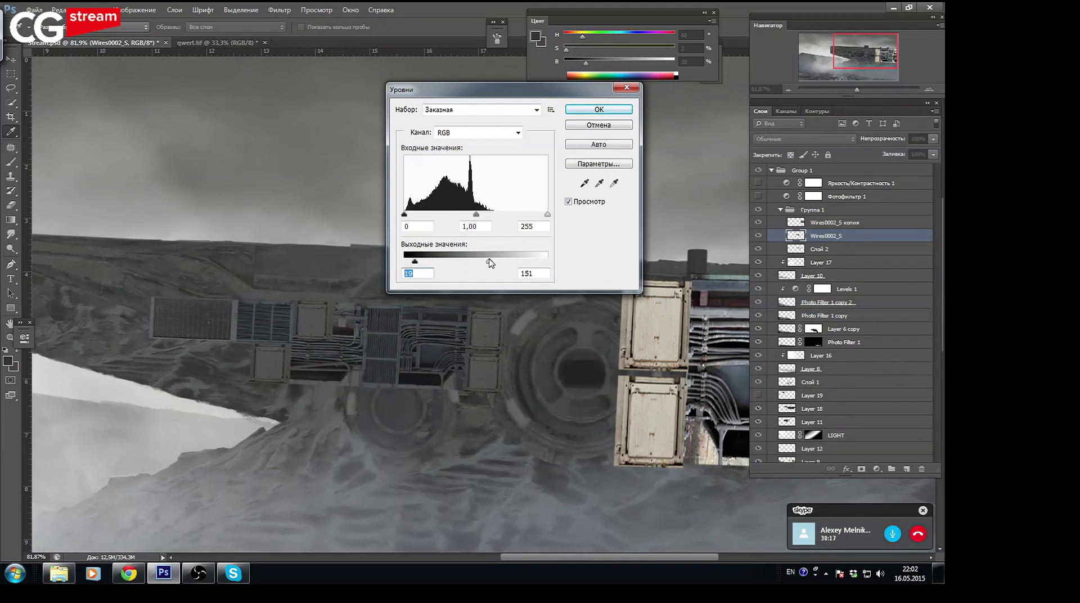
{"action": "left_click_drag", "start_coordinate": [415, 261], "coordinate": [417, 263]}
{"action": "left_click", "coordinate": [597, 110]}
Give Wires0002_S an inverted black layer mask and ready a white brush
{"action": "left_click", "coordinate": [863, 470]}
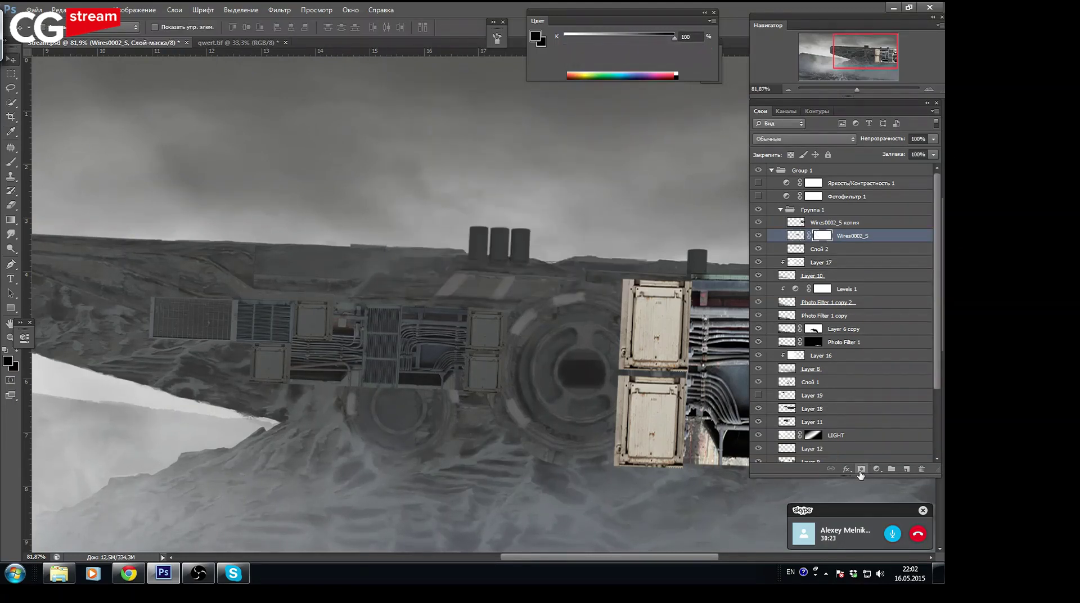
{"action": "key", "text": "ctrl+i"}
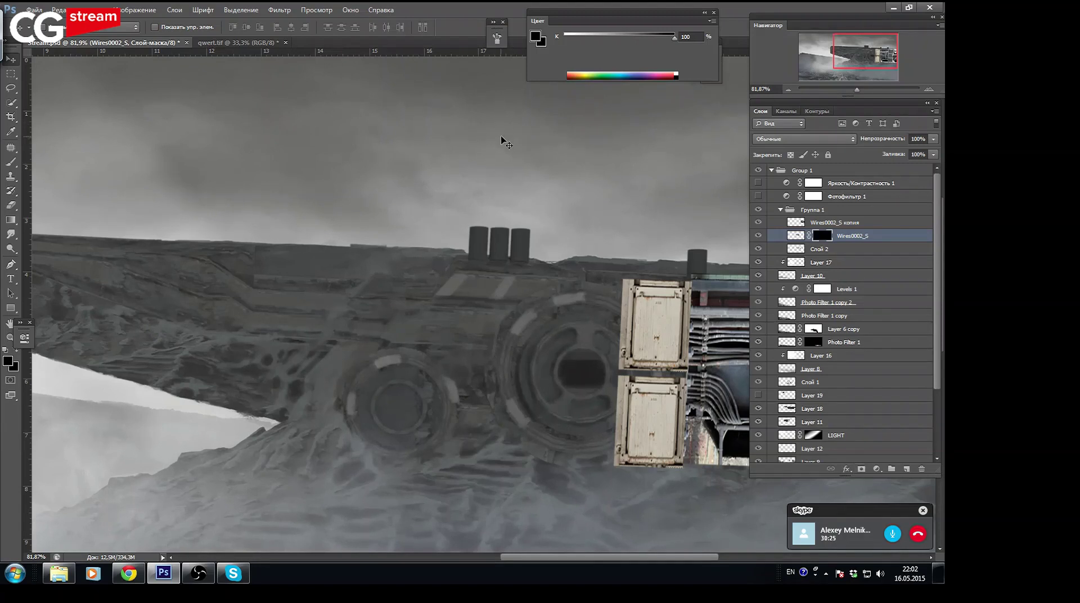
{"action": "key", "text": "b"}
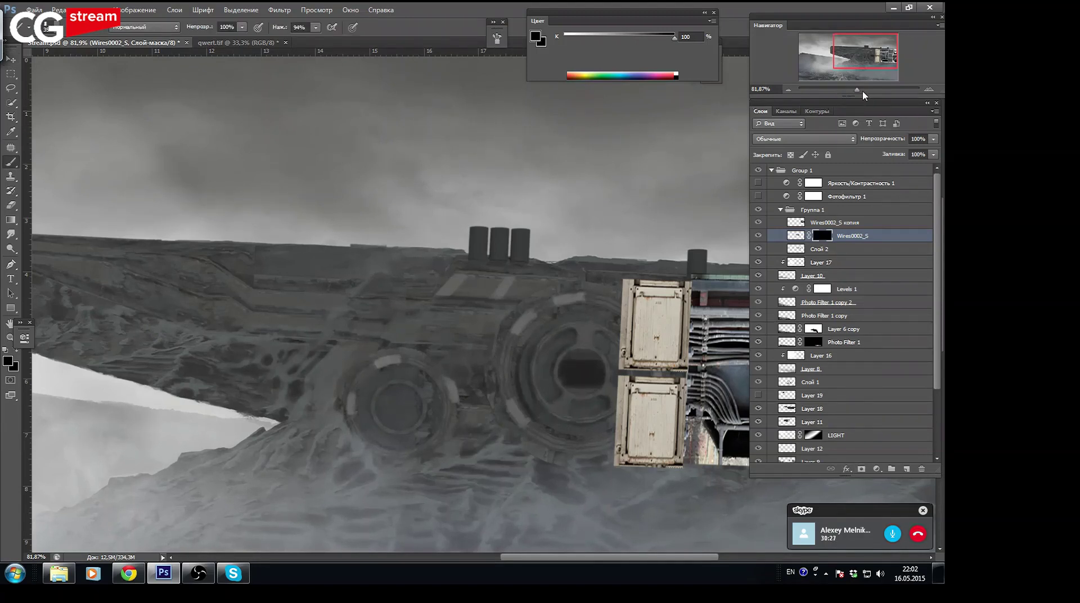
{"action": "left_click", "coordinate": [864, 90]}
{"action": "key", "text": "x"}
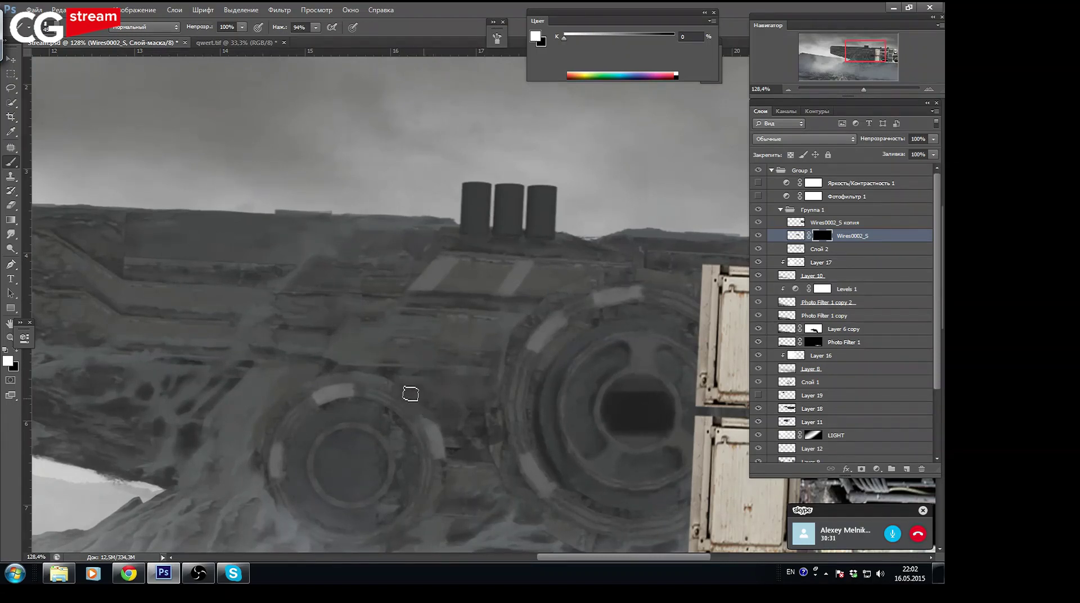
Paint wire detail back in around the left wheel and above the wheels
{"action": "mouse_move", "coordinate": [476, 416]}
{"action": "left_mouse_down"}
{"action": "mouse_move", "coordinate": [458, 446]}
{"action": "mouse_move", "coordinate": [477, 427]}
{"action": "mouse_move", "coordinate": [478, 449]}
{"action": "mouse_move", "coordinate": [462, 448]}
{"action": "mouse_move", "coordinate": [446, 386]}
{"action": "left_mouse_up"}
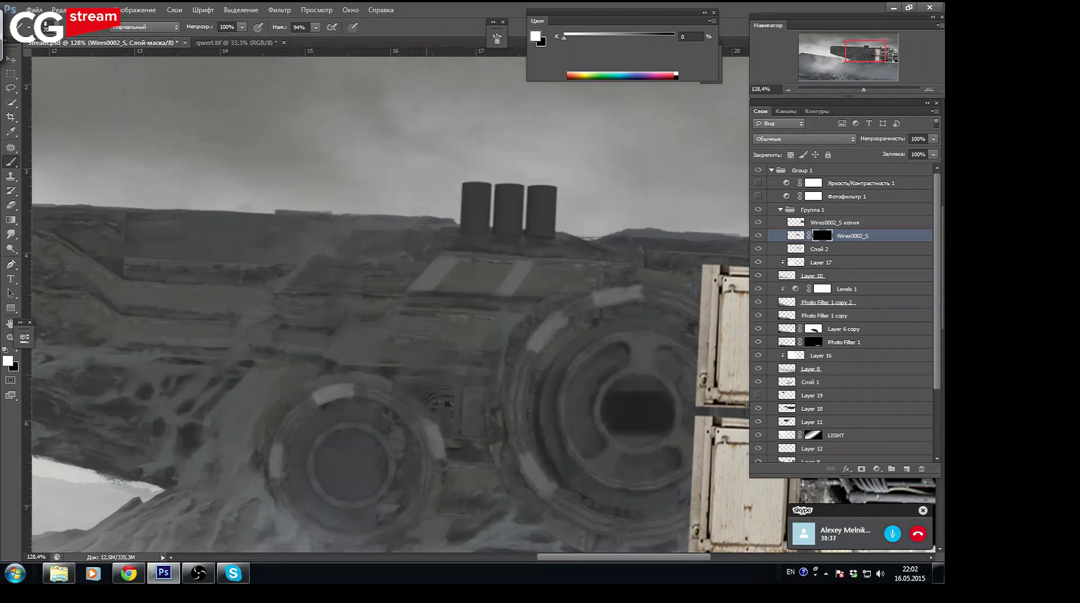
{"action": "mouse_move", "coordinate": [254, 393]}
{"action": "left_mouse_down"}
{"action": "mouse_move", "coordinate": [253, 381]}
{"action": "mouse_move", "coordinate": [241, 410]}
{"action": "mouse_move", "coordinate": [282, 394]}
{"action": "mouse_move", "coordinate": [261, 377]}
{"action": "mouse_move", "coordinate": [315, 377]}
{"action": "mouse_move", "coordinate": [290, 386]}
{"action": "left_mouse_up"}
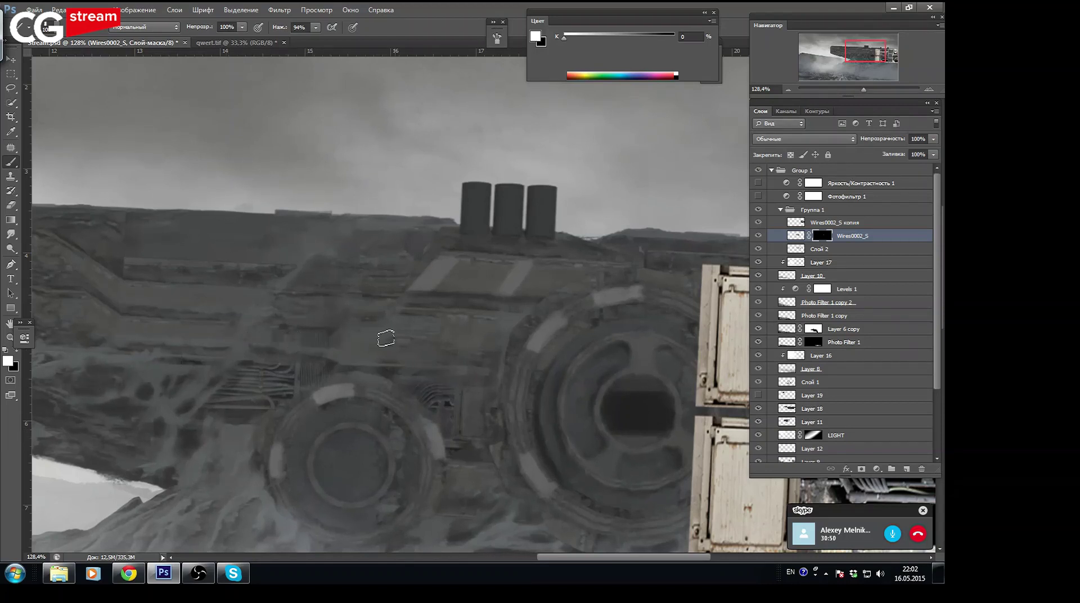
{"action": "mouse_move", "coordinate": [350, 333]}
{"action": "left_mouse_down"}
{"action": "mouse_move", "coordinate": [328, 345]}
{"action": "mouse_move", "coordinate": [395, 342]}
{"action": "mouse_move", "coordinate": [369, 357]}
{"action": "mouse_move", "coordinate": [397, 332]}
{"action": "mouse_move", "coordinate": [393, 355]}
{"action": "mouse_move", "coordinate": [482, 369]}
{"action": "left_mouse_up"}
{"action": "left_click_drag", "start_coordinate": [397, 320], "coordinate": [464, 327]}
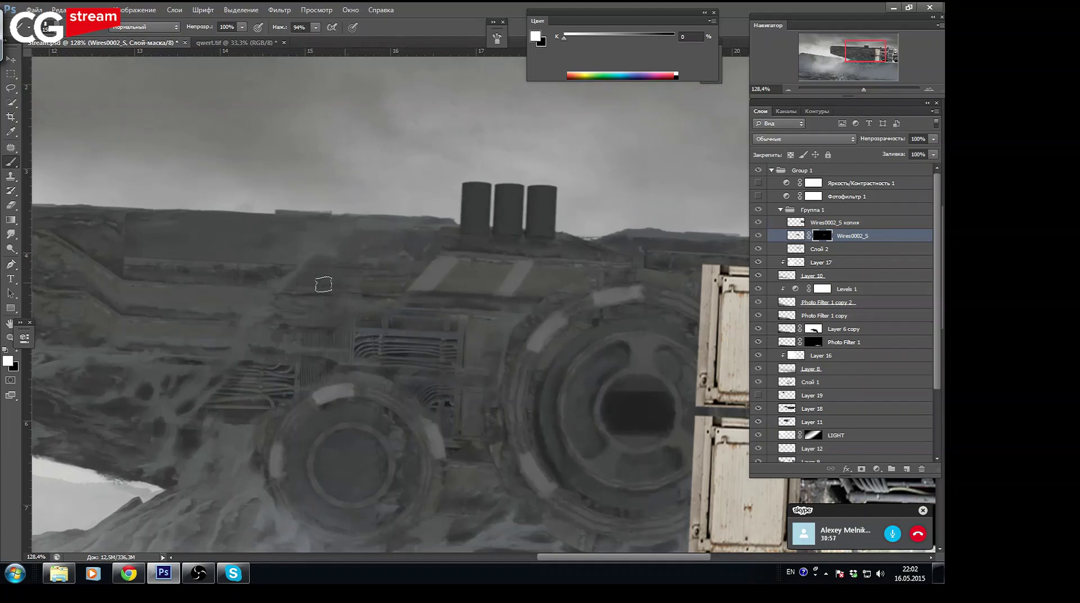
{"action": "left_click_drag", "start_coordinate": [875, 53], "coordinate": [866, 55]}
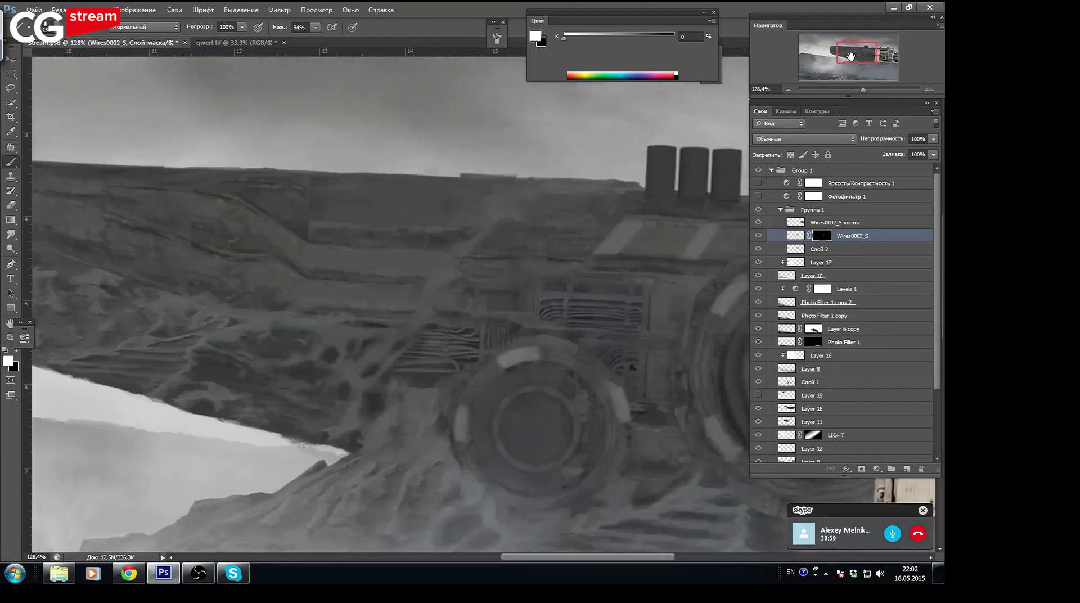
Reveal more rectangular panel, vent-grate and grille detail through the Wires0002_S mask
{"action": "left_click_drag", "start_coordinate": [343, 290], "coordinate": [391, 299]}
{"action": "left_click_drag", "start_coordinate": [321, 268], "coordinate": [269, 277]}
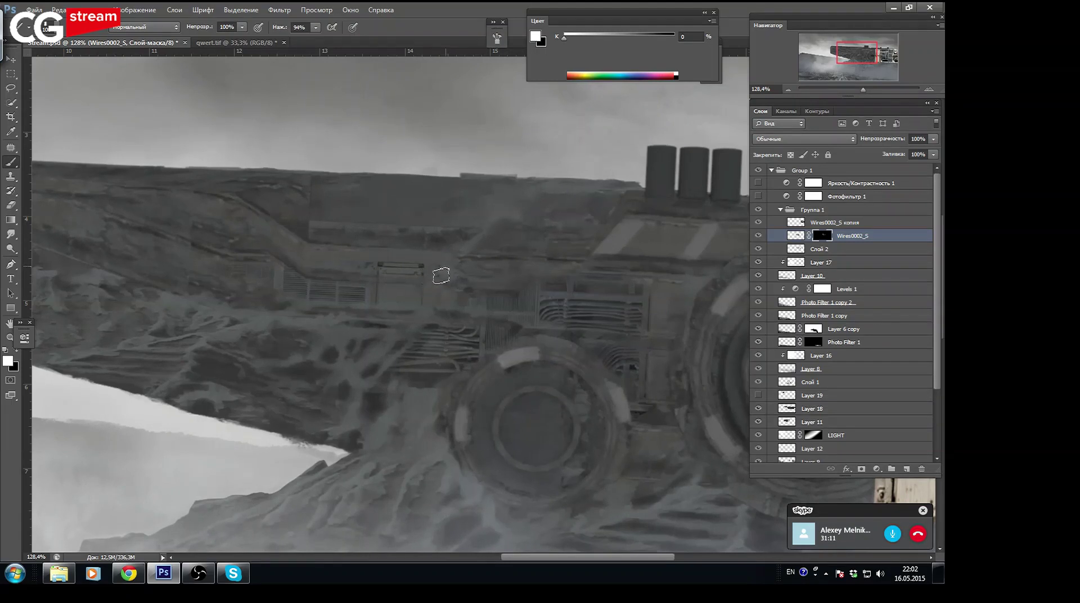
{"action": "mouse_move", "coordinate": [543, 287]}
{"action": "left_mouse_down"}
{"action": "mouse_move", "coordinate": [475, 280]}
{"action": "mouse_move", "coordinate": [513, 294]}
{"action": "mouse_move", "coordinate": [505, 291]}
{"action": "left_mouse_up"}
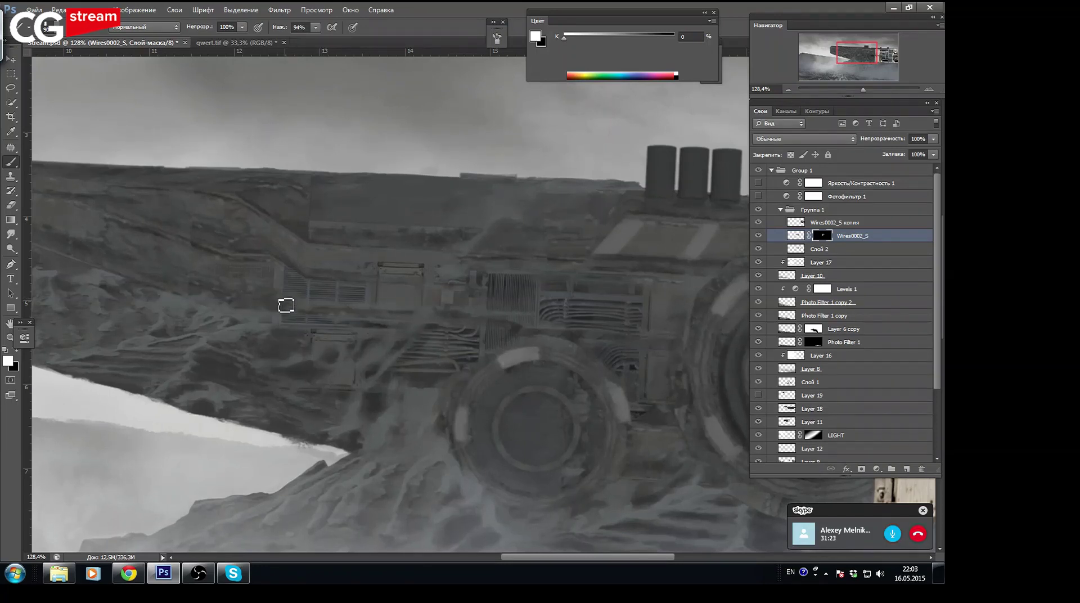
{"action": "key", "text": "bracketleft"}
{"action": "key", "text": "bracketleft"}
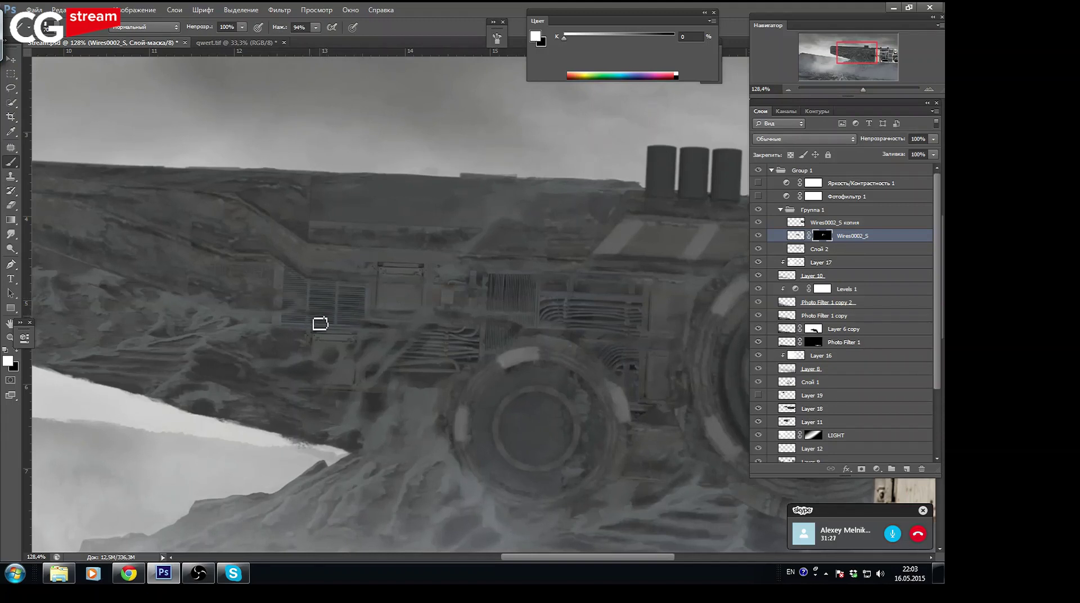
{"action": "key", "text": "bracketright"}
{"action": "key", "text": "bracketright"}
{"action": "left_click_drag", "start_coordinate": [862, 92], "coordinate": [870, 91]}
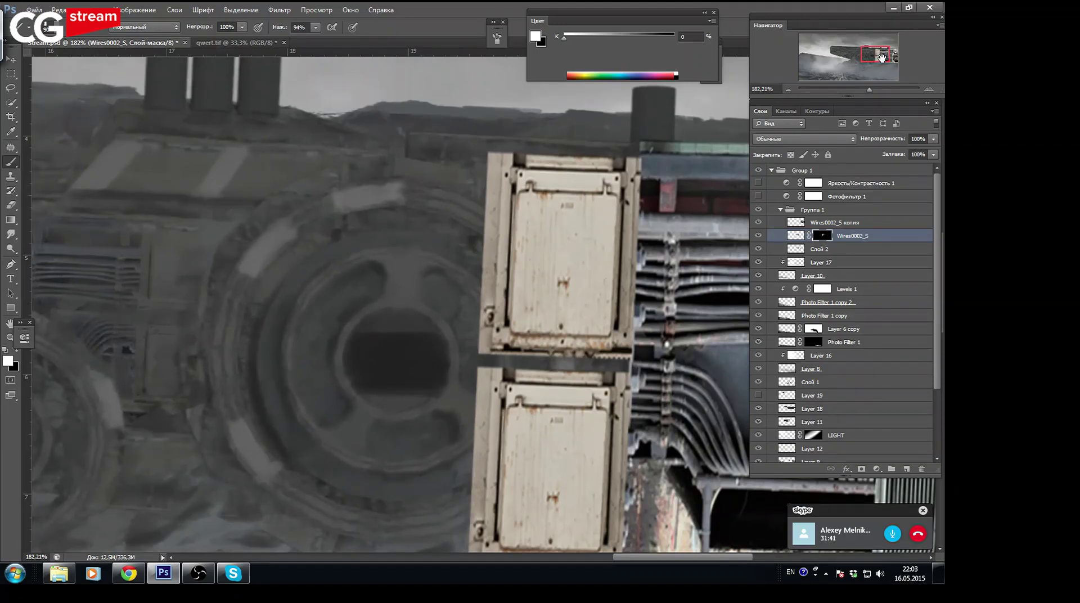
{"action": "left_click_drag", "start_coordinate": [875, 57], "coordinate": [854, 58]}
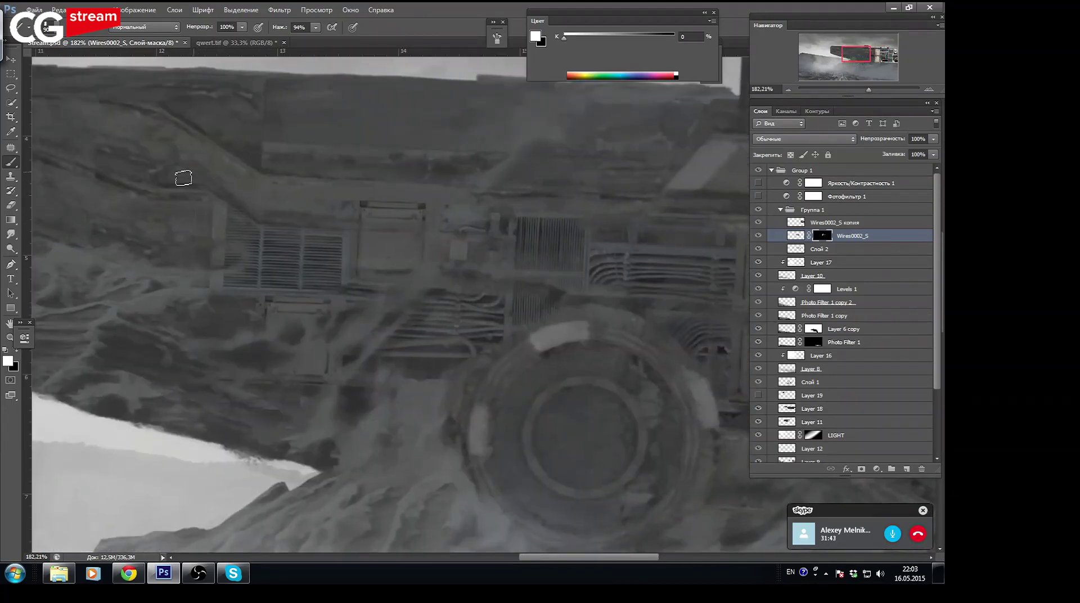
Paint the left vent grille back out in black so it blends into the hull
{"action": "mouse_move", "coordinate": [647, 37]}
{"action": "left_mouse_down"}
{"action": "mouse_move", "coordinate": [681, 37]}
{"action": "mouse_move", "coordinate": [557, 36]}
{"action": "left_mouse_up"}
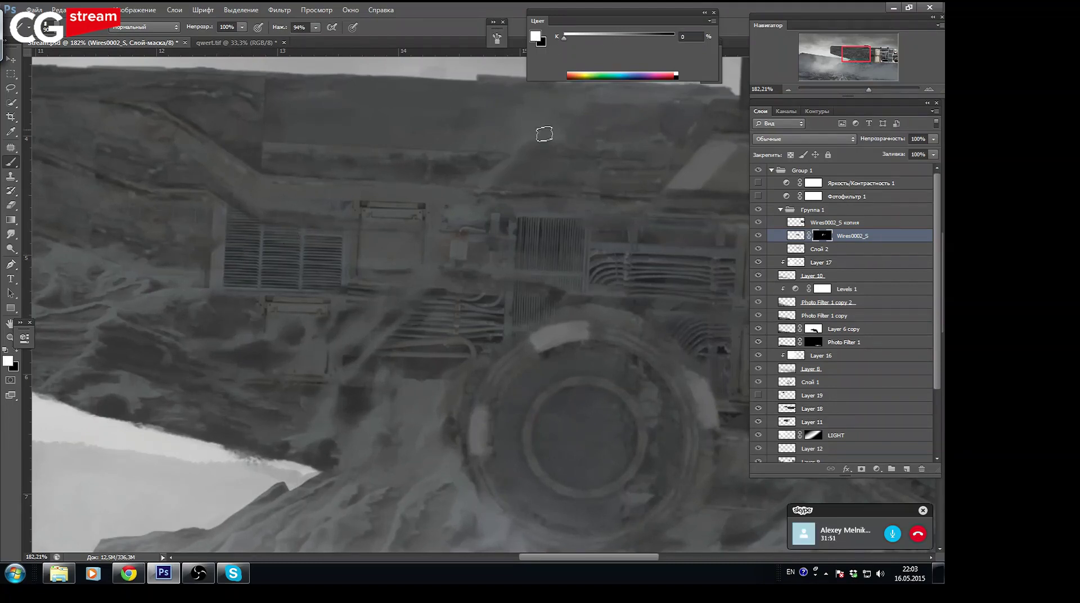
{"action": "left_click_drag", "start_coordinate": [642, 36], "coordinate": [675, 36]}
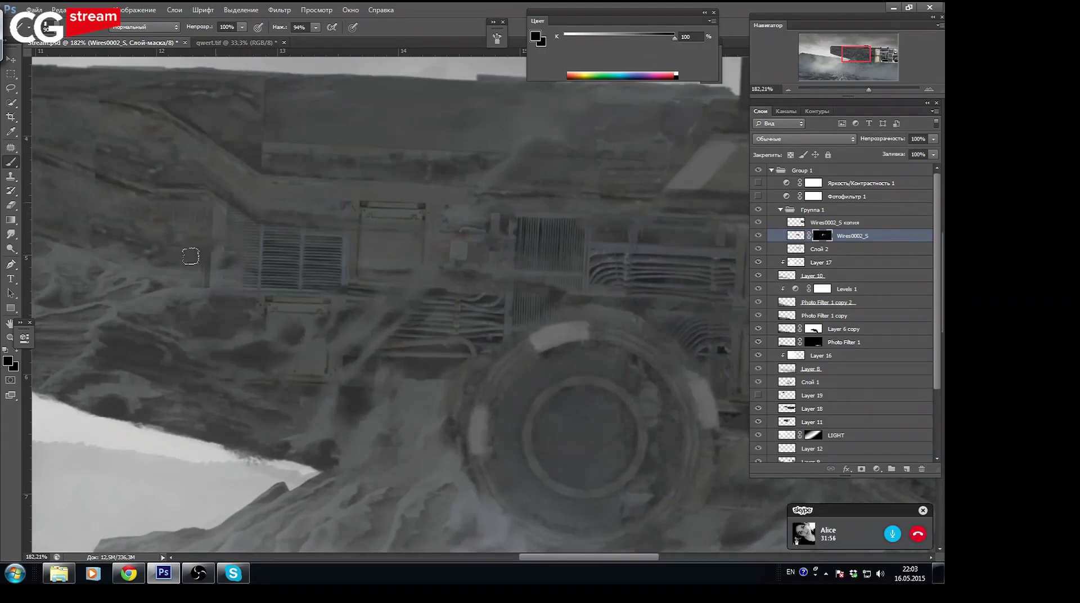
{"action": "left_click_drag", "start_coordinate": [273, 248], "coordinate": [233, 261]}
{"action": "mouse_move", "coordinate": [308, 254]}
{"action": "left_mouse_down"}
{"action": "mouse_move", "coordinate": [297, 229]}
{"action": "mouse_move", "coordinate": [304, 270]}
{"action": "mouse_move", "coordinate": [277, 284]}
{"action": "left_mouse_up"}
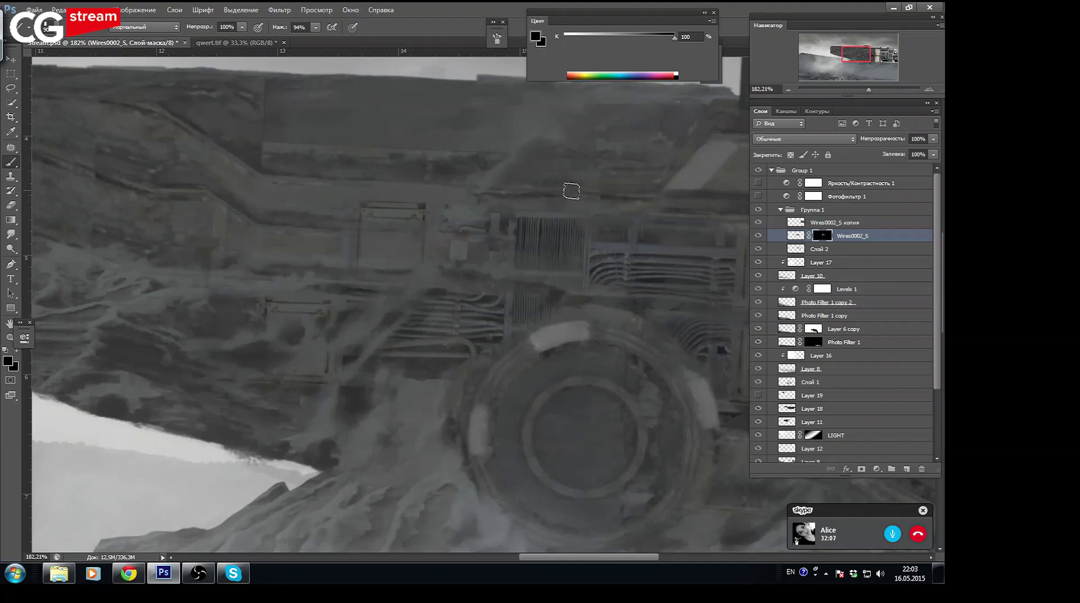
{"action": "left_click_drag", "start_coordinate": [857, 90], "coordinate": [850, 90]}
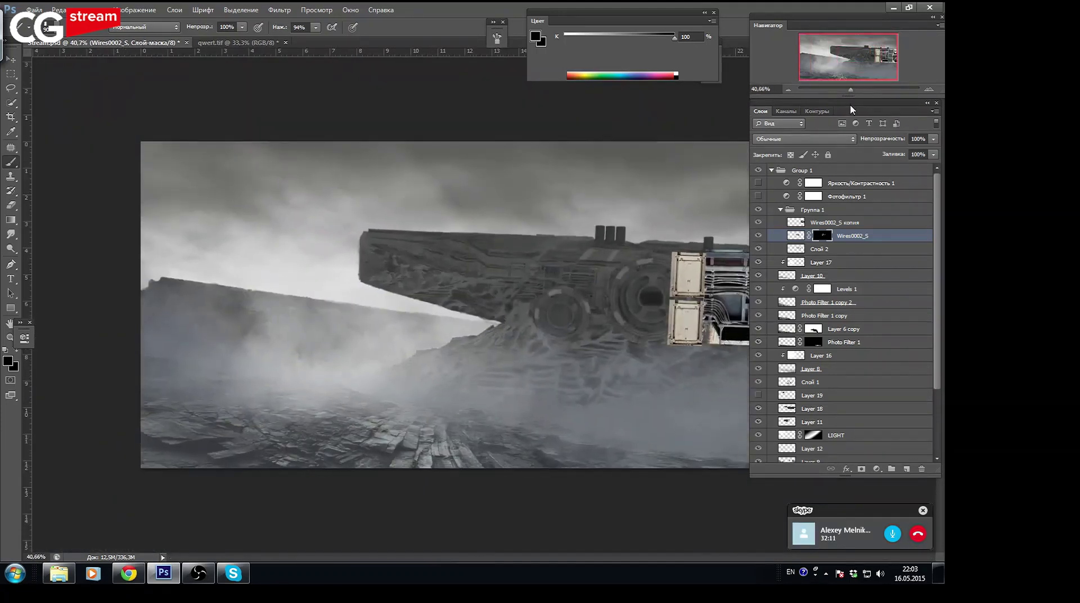
{"action": "left_click", "coordinate": [758, 236]}
{"action": "key", "text": "x"}
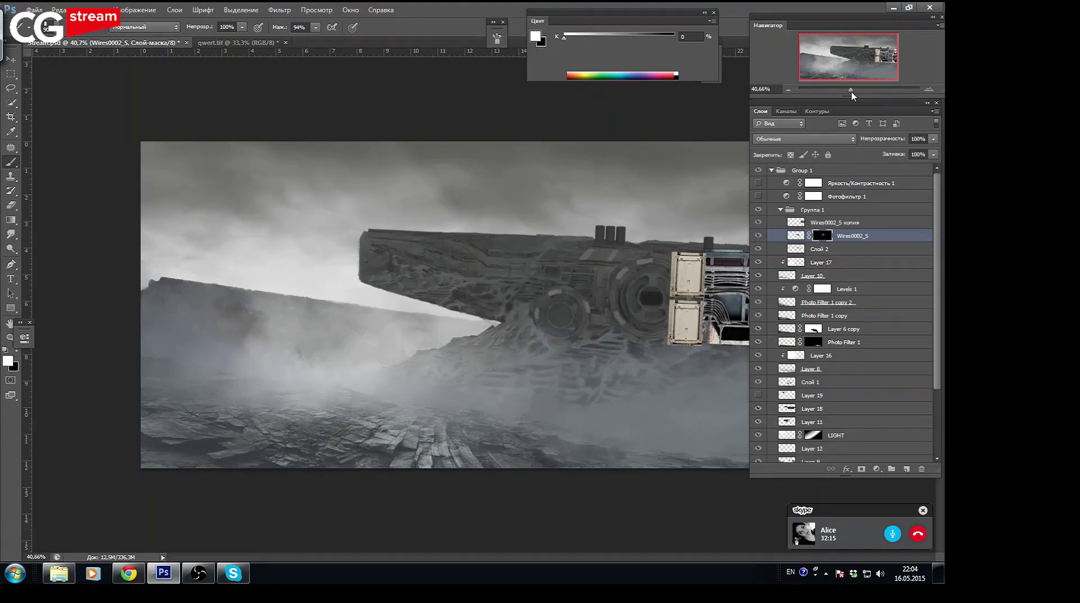
{"action": "left_click_drag", "start_coordinate": [851, 89], "coordinate": [870, 89]}
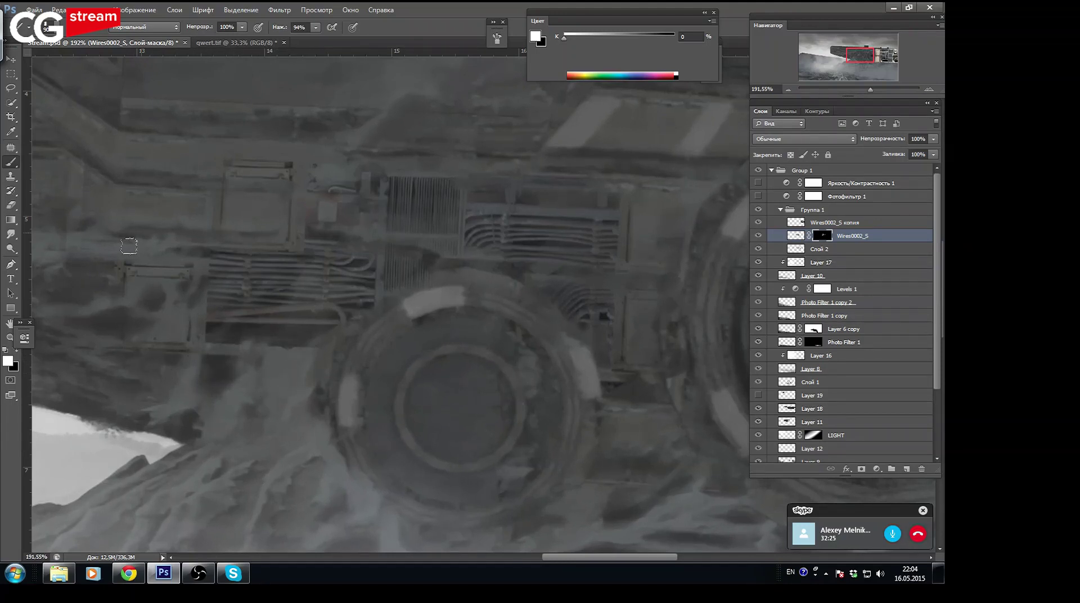
{"action": "mouse_move", "coordinate": [113, 241]}
{"action": "left_mouse_down"}
{"action": "mouse_move", "coordinate": [169, 242]}
{"action": "mouse_move", "coordinate": [135, 194]}
{"action": "mouse_move", "coordinate": [90, 215]}
{"action": "left_mouse_up"}
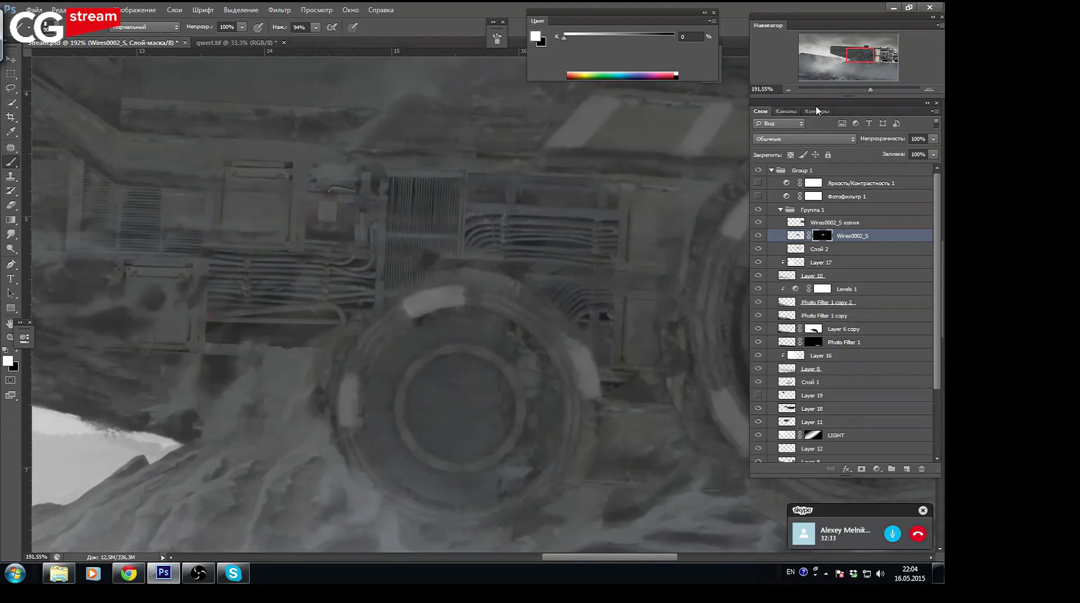
{"action": "left_click_drag", "start_coordinate": [861, 59], "coordinate": [847, 54]}
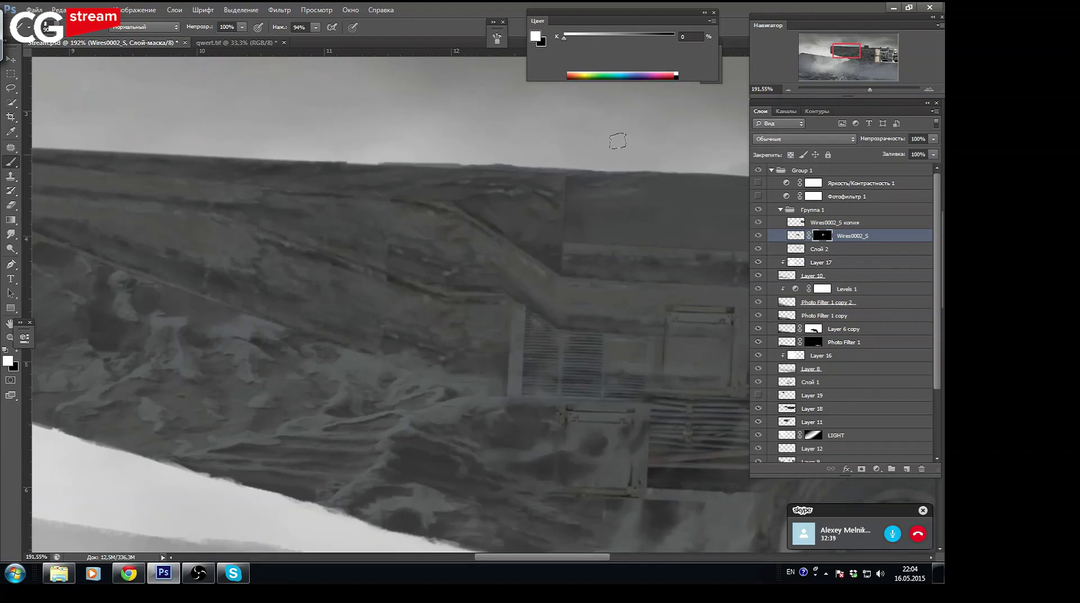
{"action": "mouse_move", "coordinate": [453, 333]}
{"action": "left_mouse_down"}
{"action": "mouse_move", "coordinate": [478, 326]}
{"action": "mouse_move", "coordinate": [403, 309]}
{"action": "mouse_move", "coordinate": [332, 267]}
{"action": "mouse_move", "coordinate": [392, 308]}
{"action": "left_mouse_up"}
{"action": "mouse_move", "coordinate": [869, 88]}
{"action": "left_mouse_down"}
{"action": "mouse_move", "coordinate": [853, 87]}
{"action": "mouse_move", "coordinate": [864, 85]}
{"action": "left_mouse_up"}
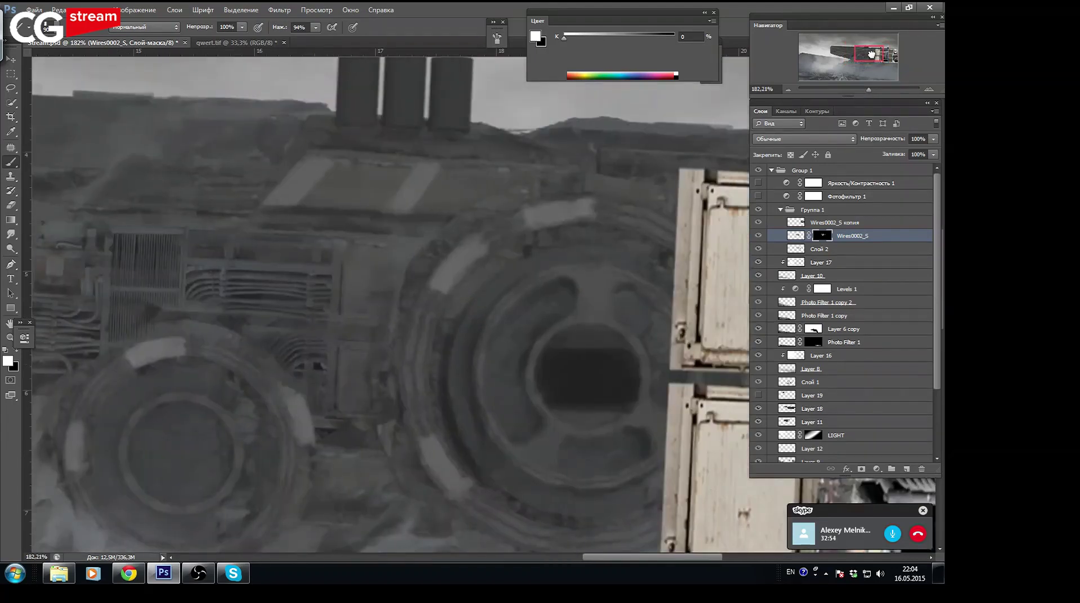
{"action": "mouse_move", "coordinate": [867, 55]}
{"action": "left_mouse_down"}
{"action": "mouse_move", "coordinate": [881, 56]}
{"action": "mouse_move", "coordinate": [865, 58]}
{"action": "left_mouse_up"}
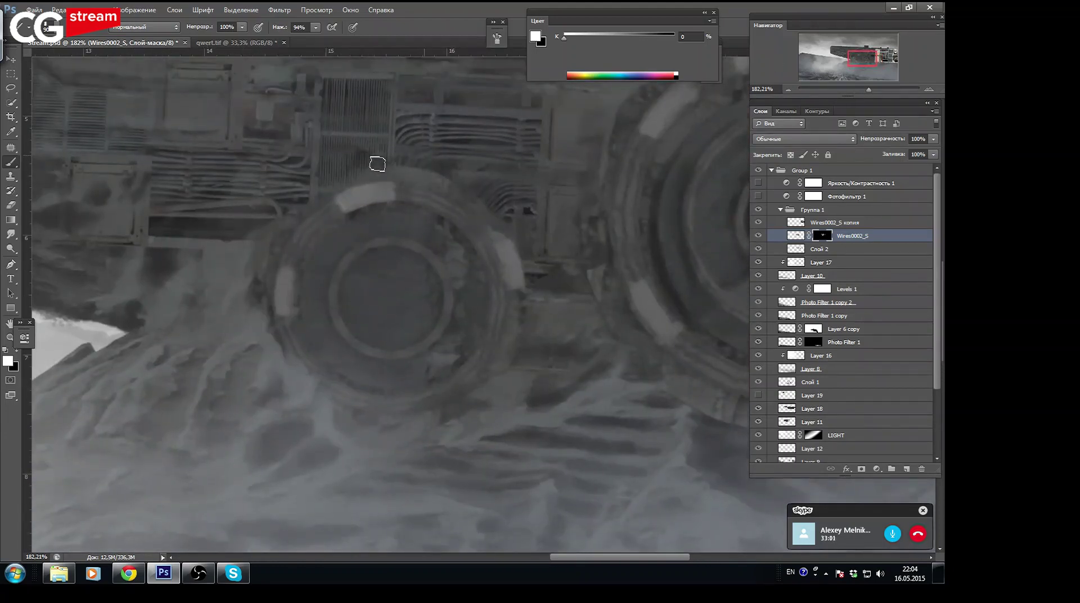
{"action": "left_click_drag", "start_coordinate": [429, 177], "coordinate": [482, 200]}
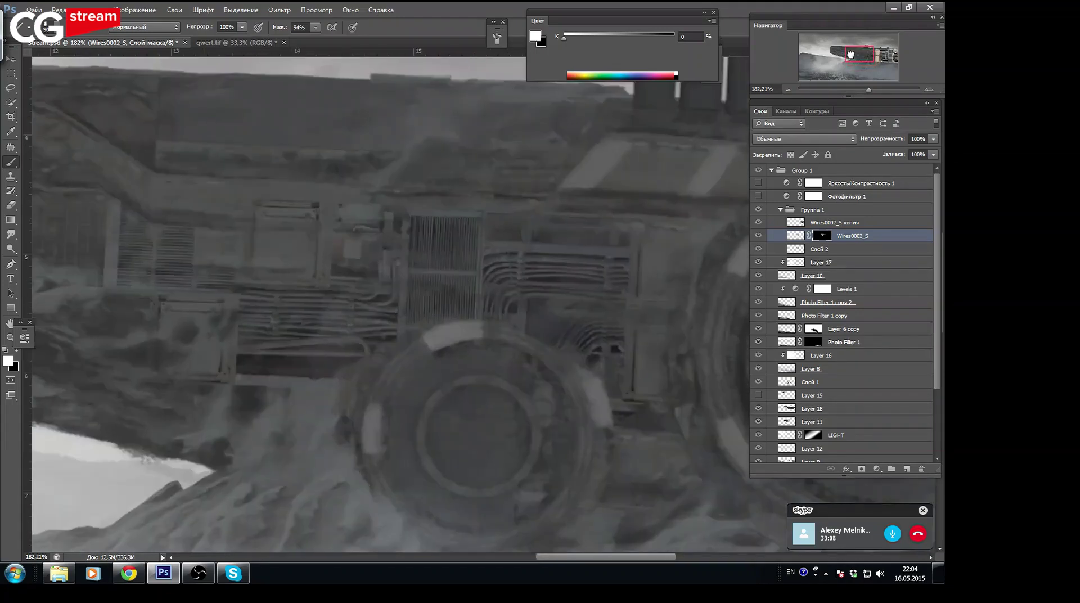
{"action": "left_click_drag", "start_coordinate": [856, 63], "coordinate": [839, 53]}
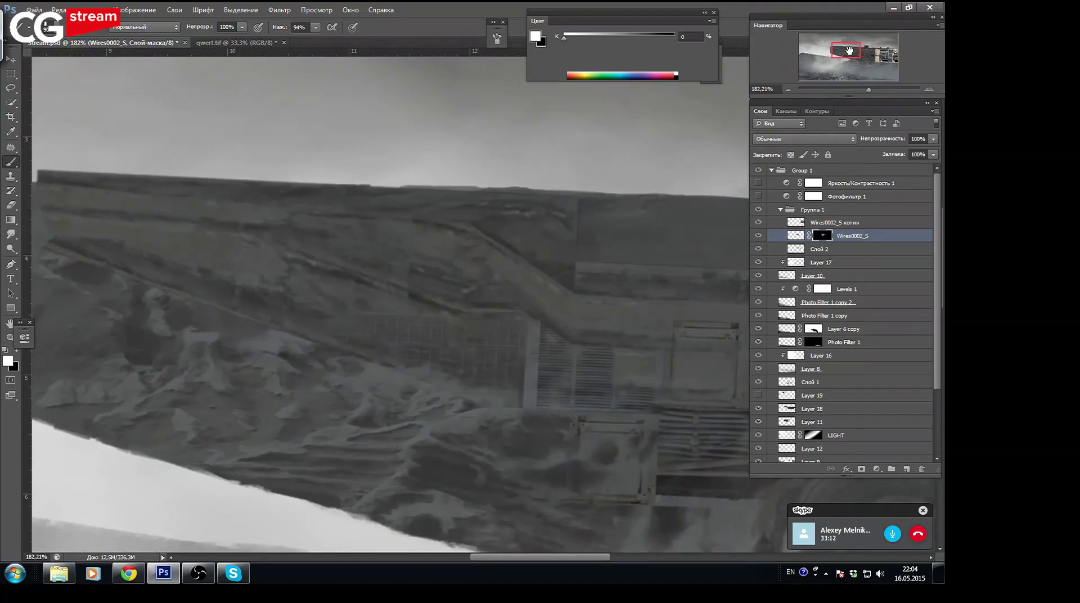
Pan the view along the hull toward the right-side machinery
{"action": "left_click_drag", "start_coordinate": [848, 50], "coordinate": [859, 51]}
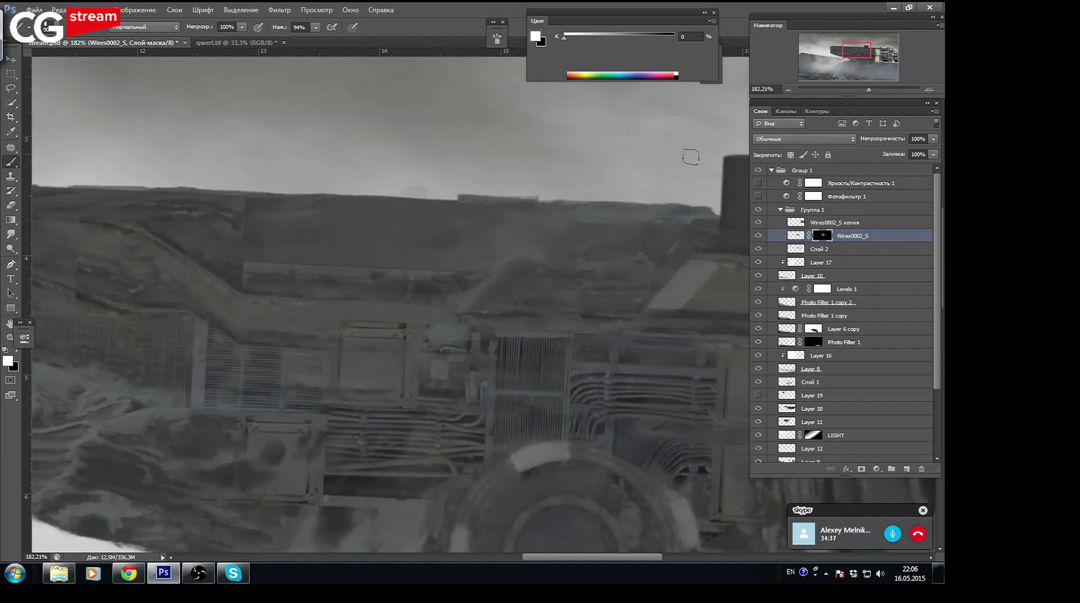
{"action": "left_click_drag", "start_coordinate": [869, 54], "coordinate": [894, 58]}
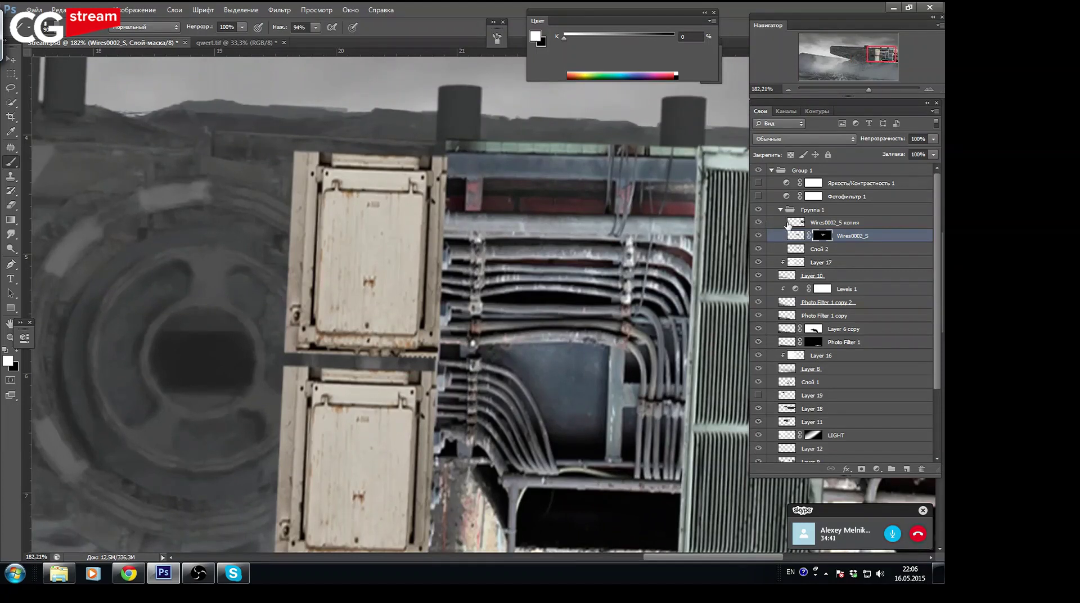
Match the Wires0002_S копия colours to Stream.psd's Photo Filter 1, luminance 33, fade 31
{"action": "left_click", "coordinate": [827, 224]}
{"action": "left_click", "coordinate": [135, 10]}
{"action": "mouse_move", "coordinate": [140, 38]}
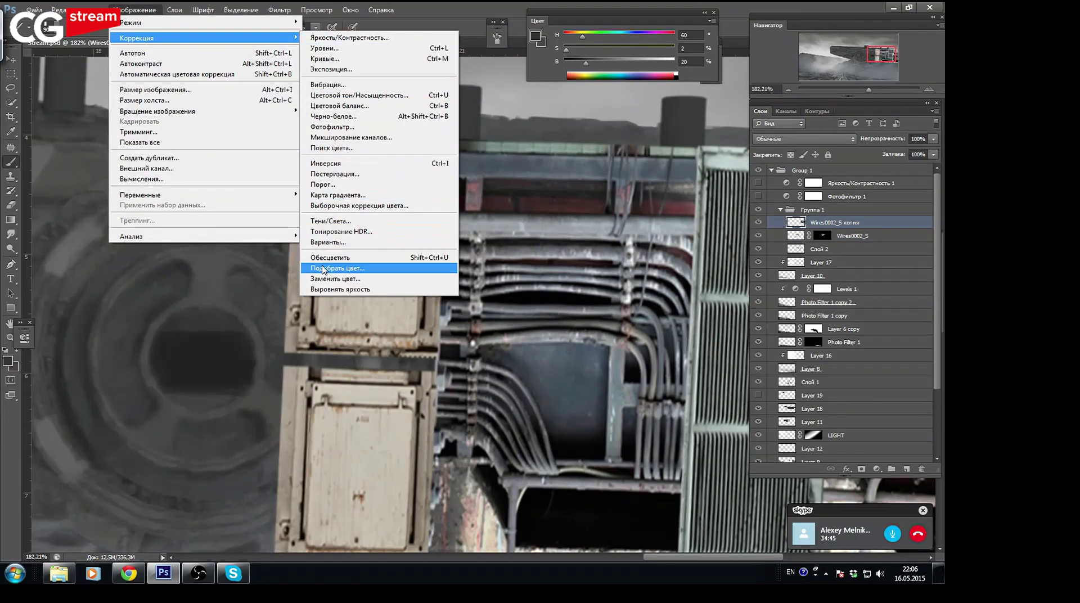
{"action": "left_click", "coordinate": [342, 263]}
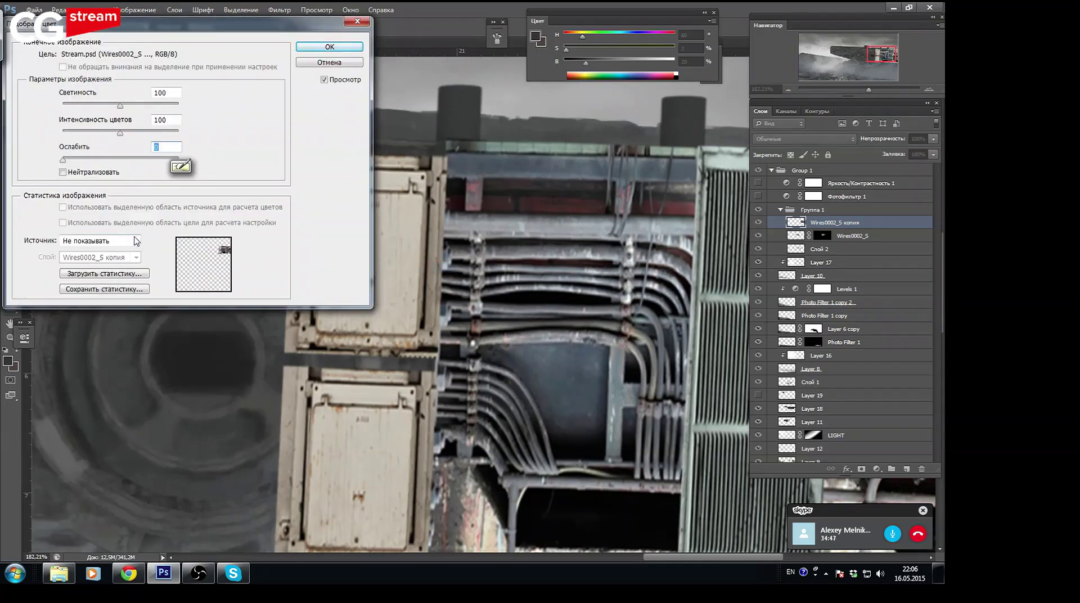
{"action": "left_click", "coordinate": [136, 241]}
{"action": "left_click", "coordinate": [90, 261]}
{"action": "left_click", "coordinate": [135, 257]}
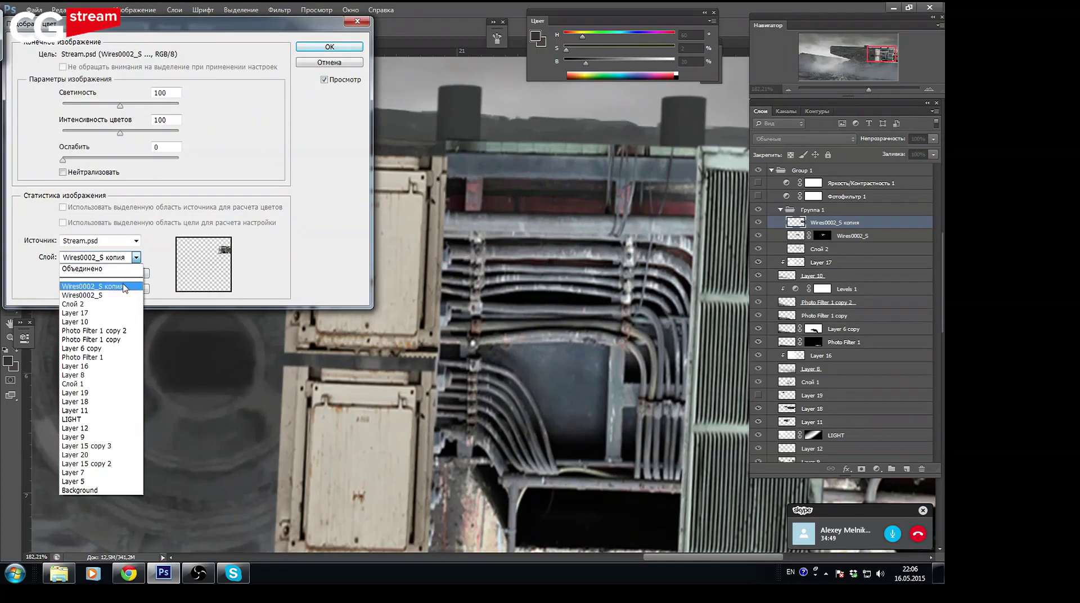
{"action": "left_click", "coordinate": [102, 339]}
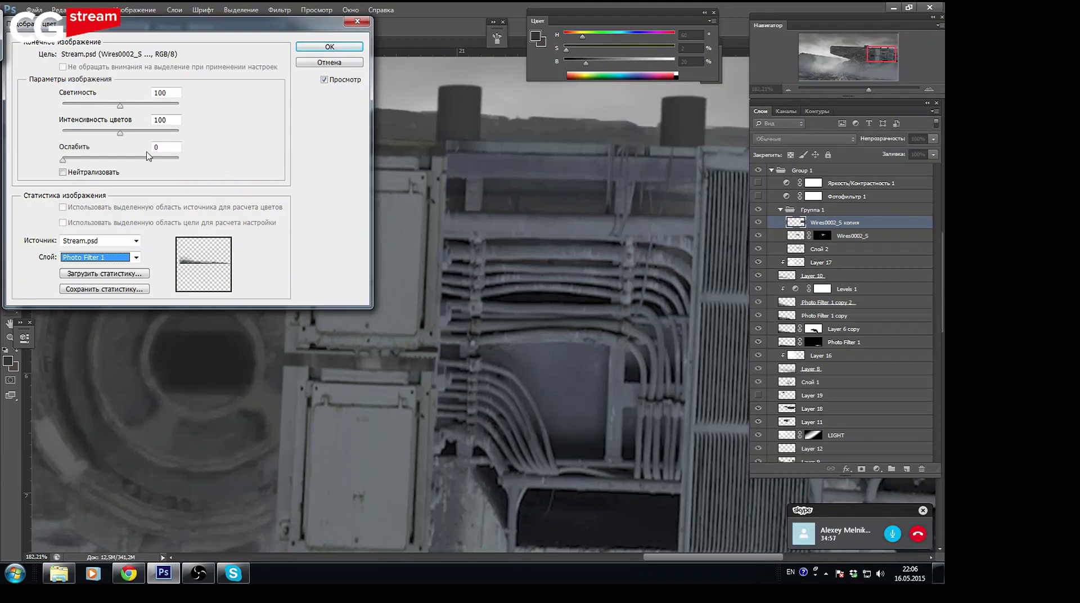
{"action": "left_click_drag", "start_coordinate": [93, 160], "coordinate": [98, 160]}
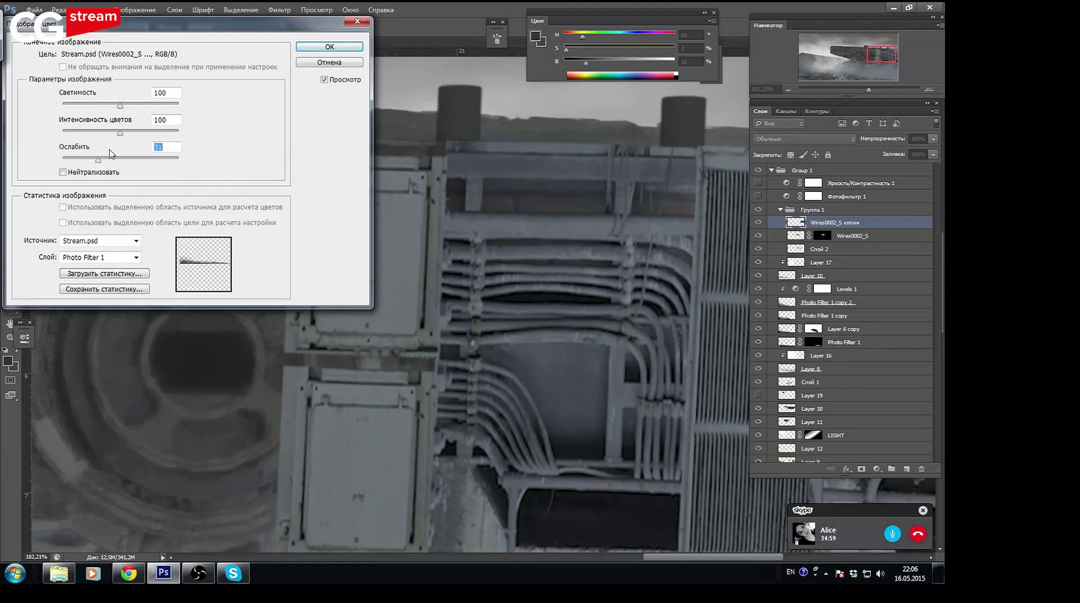
{"action": "left_click_drag", "start_coordinate": [120, 105], "coordinate": [82, 106]}
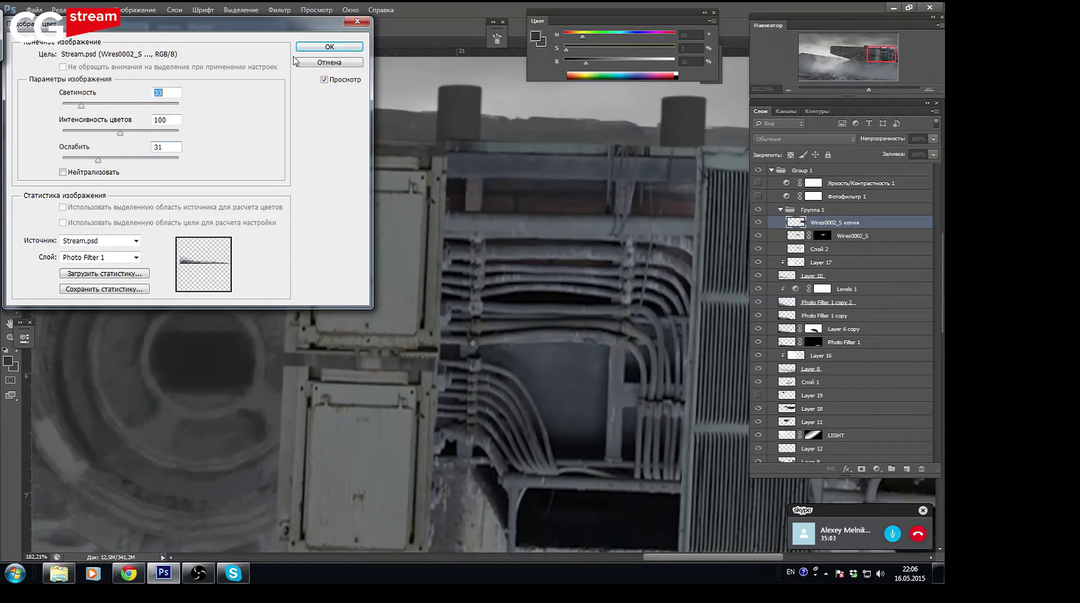
{"action": "left_click", "coordinate": [329, 46]}
{"action": "left_click_drag", "start_coordinate": [870, 90], "coordinate": [857, 89]}
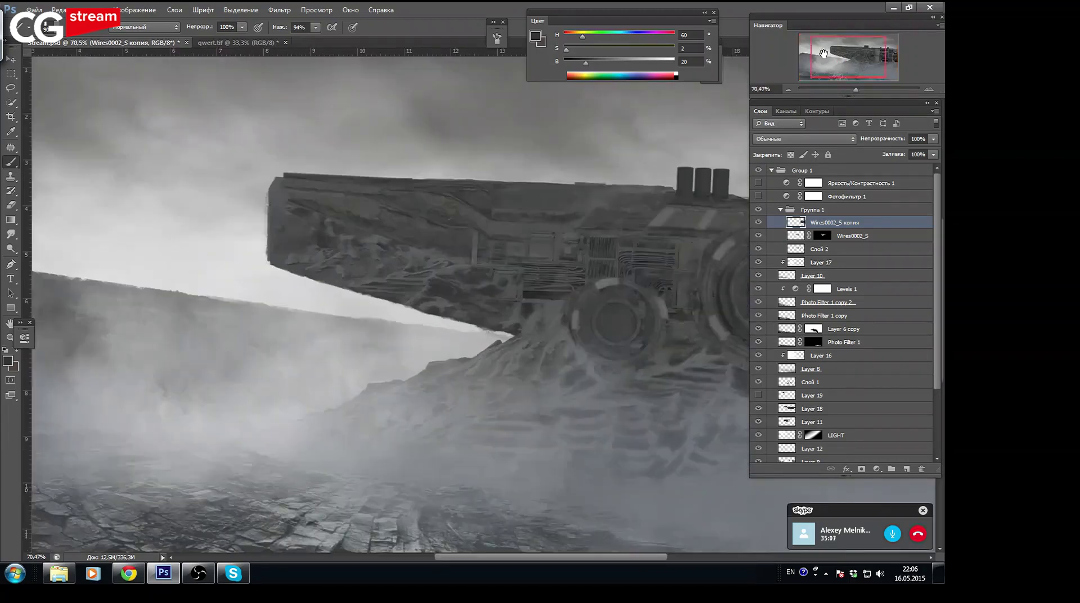
Dismiss the Image rotation options without flipping, and pan to the painting's left edge
{"action": "left_click", "coordinate": [135, 9]}
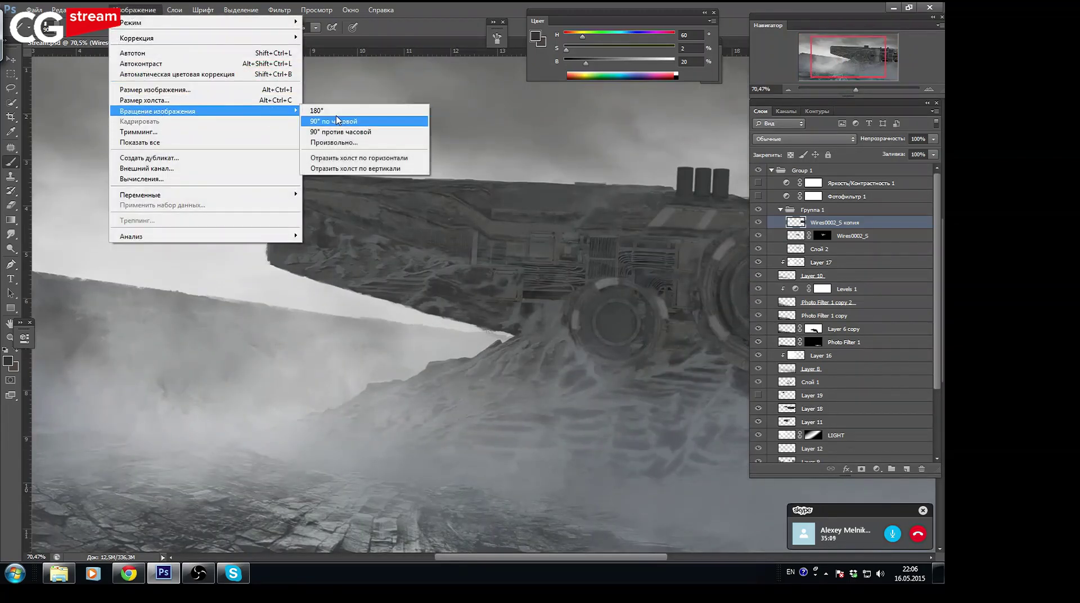
{"action": "key", "text": "Escape"}
{"action": "key", "text": "Escape"}
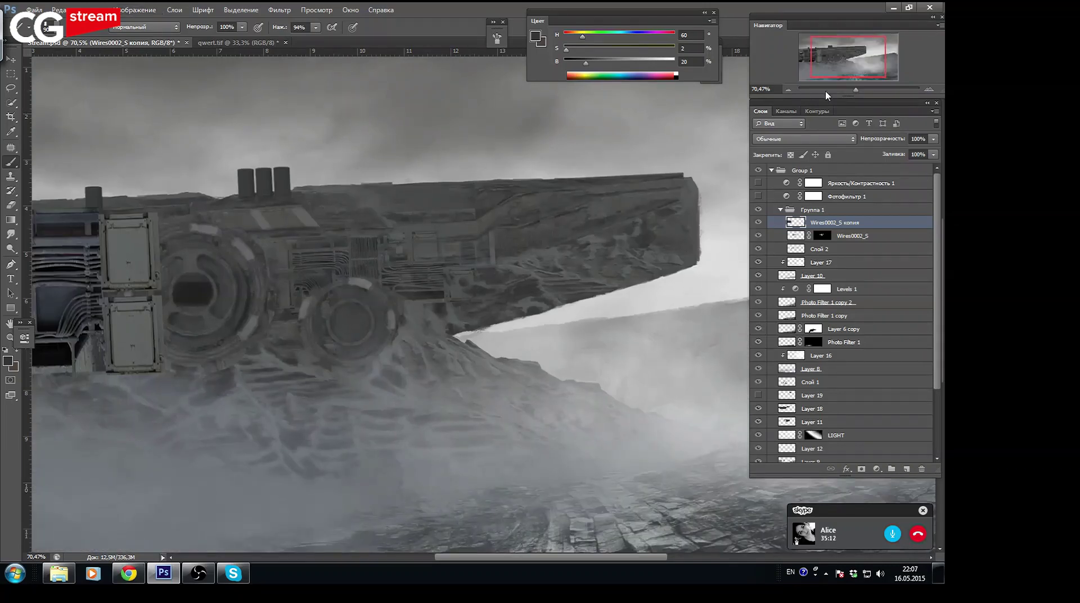
{"action": "left_click_drag", "start_coordinate": [850, 61], "coordinate": [787, 68]}
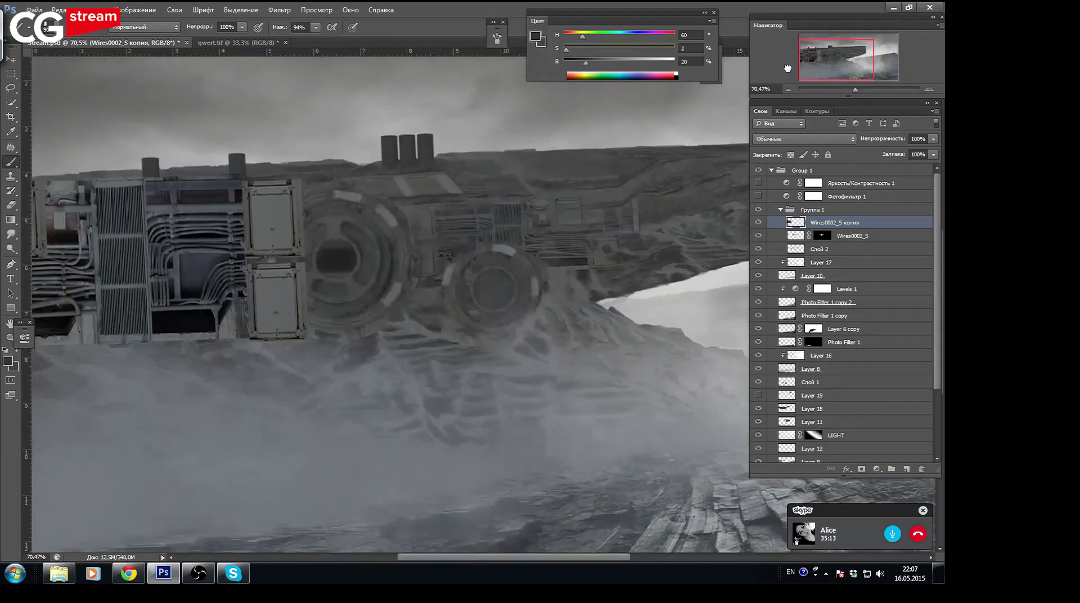
{"action": "left_click_drag", "start_coordinate": [409, 557], "coordinate": [353, 554]}
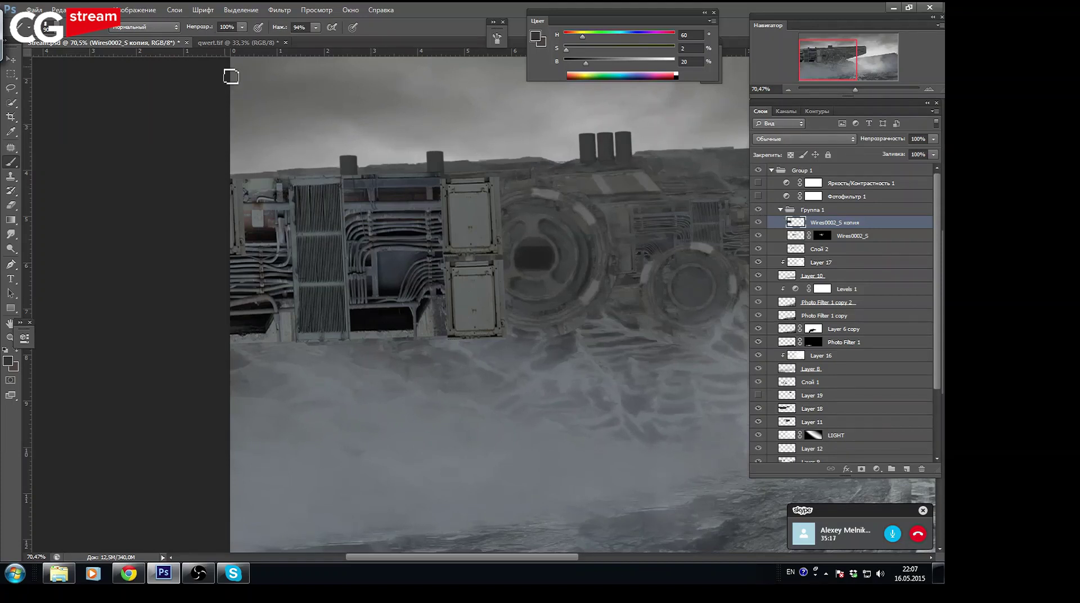
Apply Levels with output levels 38–181 to the Wires0002_S copy layer
{"action": "left_click", "coordinate": [128, 11]}
{"action": "mouse_move", "coordinate": [137, 39]}
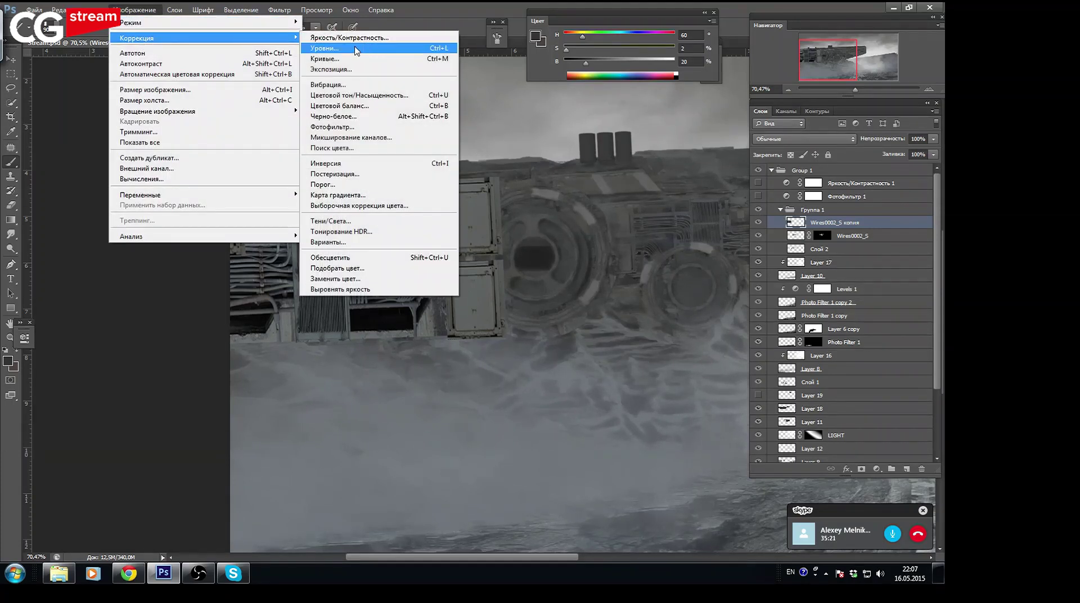
{"action": "left_click", "coordinate": [344, 49]}
{"action": "left_click_drag", "start_coordinate": [547, 262], "coordinate": [505, 262]}
{"action": "left_click_drag", "start_coordinate": [405, 261], "coordinate": [426, 262]}
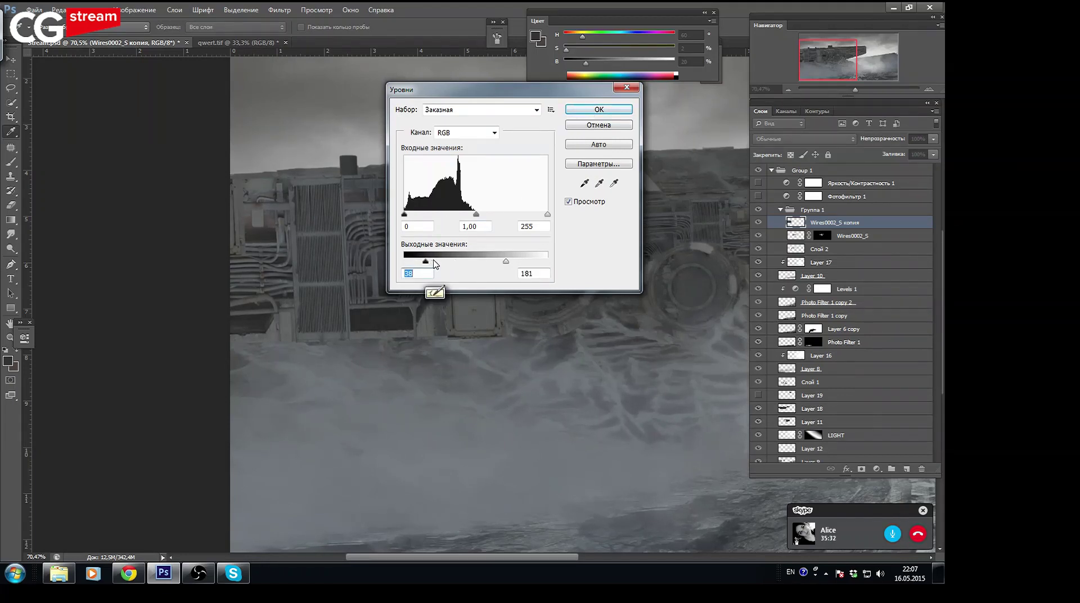
{"action": "right_click", "coordinate": [234, 571]}
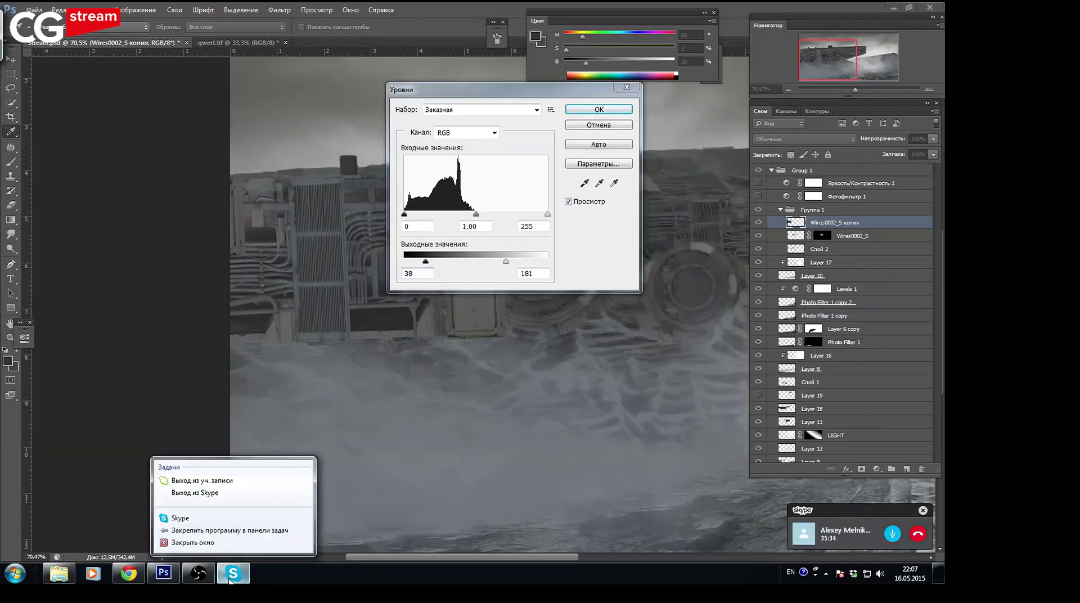
{"action": "mouse_move", "coordinate": [491, 96]}
{"action": "left_mouse_down"}
{"action": "mouse_move", "coordinate": [527, 168]}
{"action": "mouse_move", "coordinate": [512, 160]}
{"action": "left_mouse_up"}
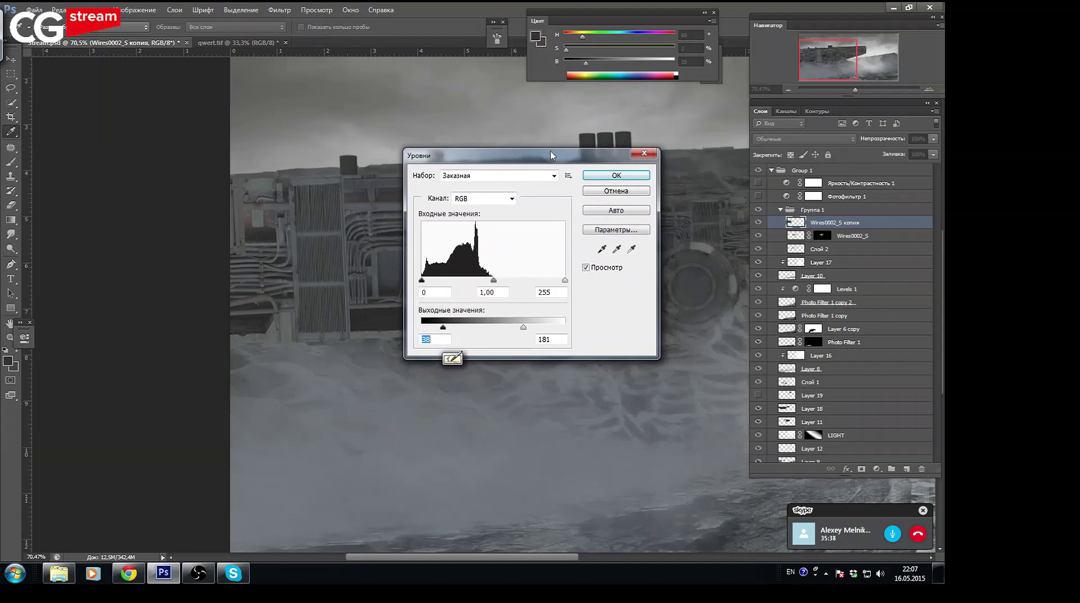
{"action": "left_click", "coordinate": [601, 179]}
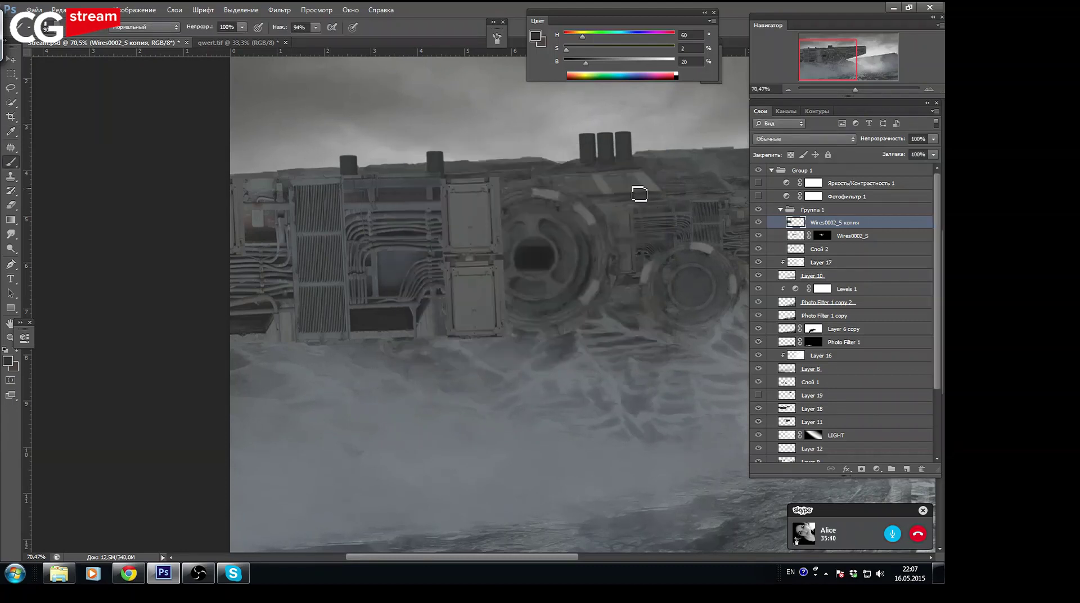
Add an inverted black layer mask to Wires0002_S copy and zoom to about 142% on the hull
{"action": "left_click", "coordinate": [861, 468]}
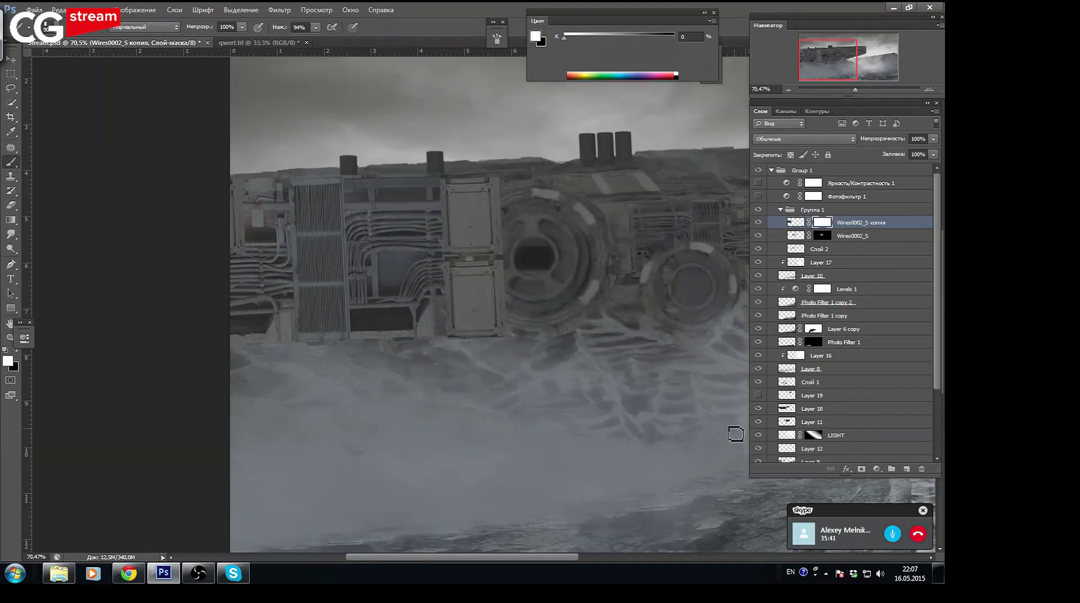
{"action": "key", "text": "ctrl+i"}
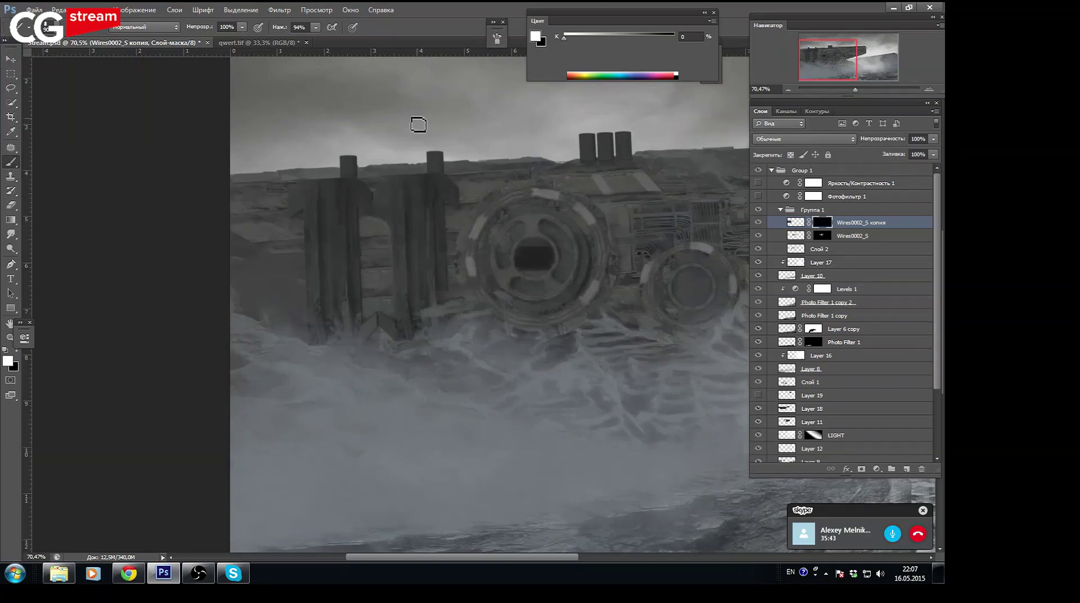
{"action": "left_click_drag", "start_coordinate": [856, 89], "coordinate": [852, 107]}
{"action": "left_click", "coordinate": [865, 90]}
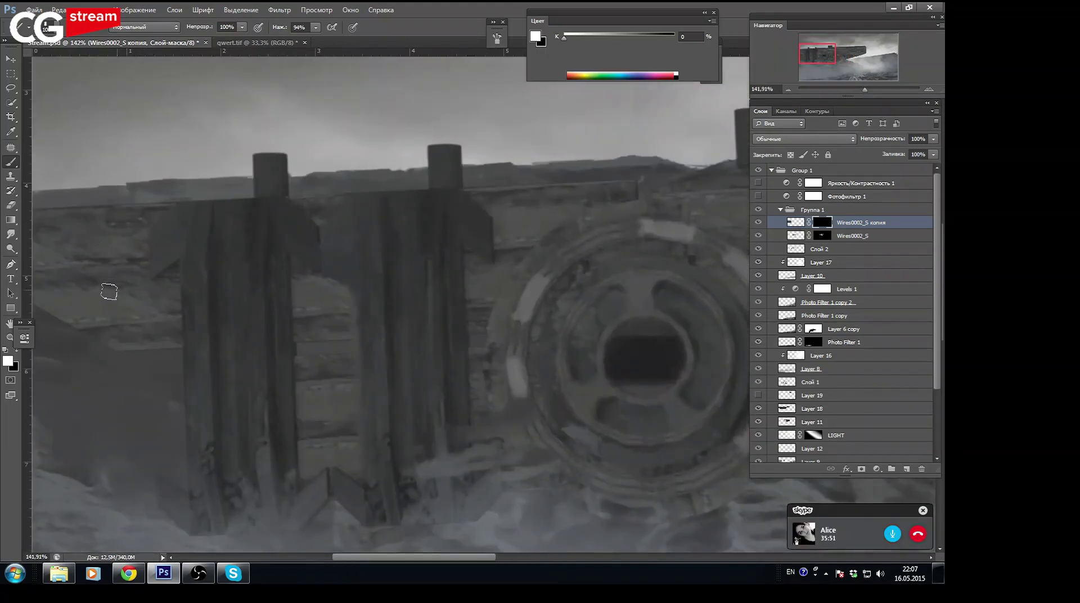
Paint on the mask to reveal wire streaks, window frames and vent stripes across the hull
{"action": "left_click_drag", "start_coordinate": [148, 298], "coordinate": [164, 310]}
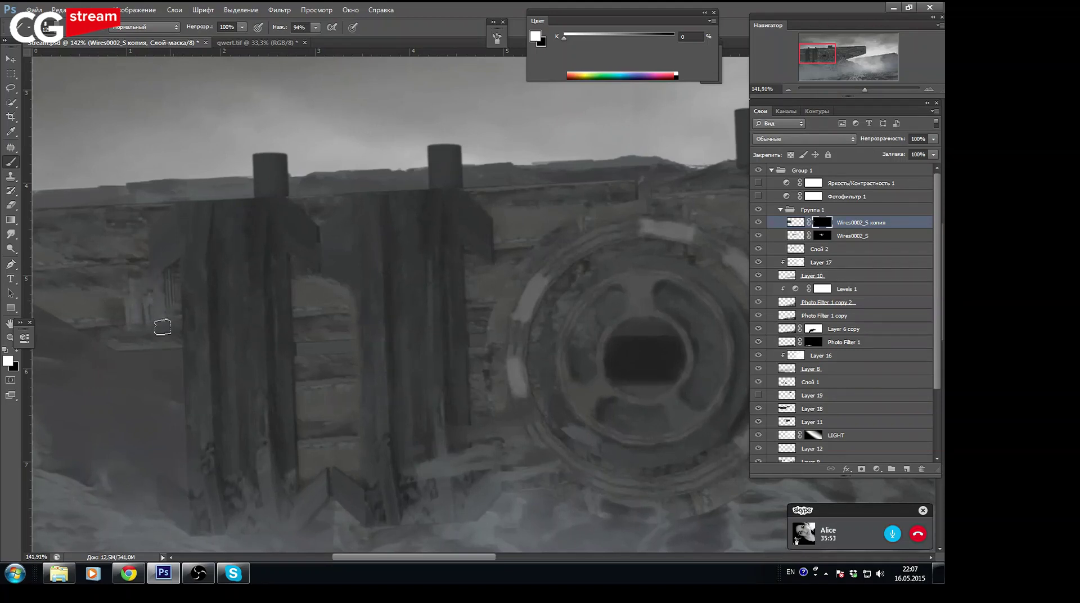
{"action": "left_click_drag", "start_coordinate": [137, 360], "coordinate": [150, 368]}
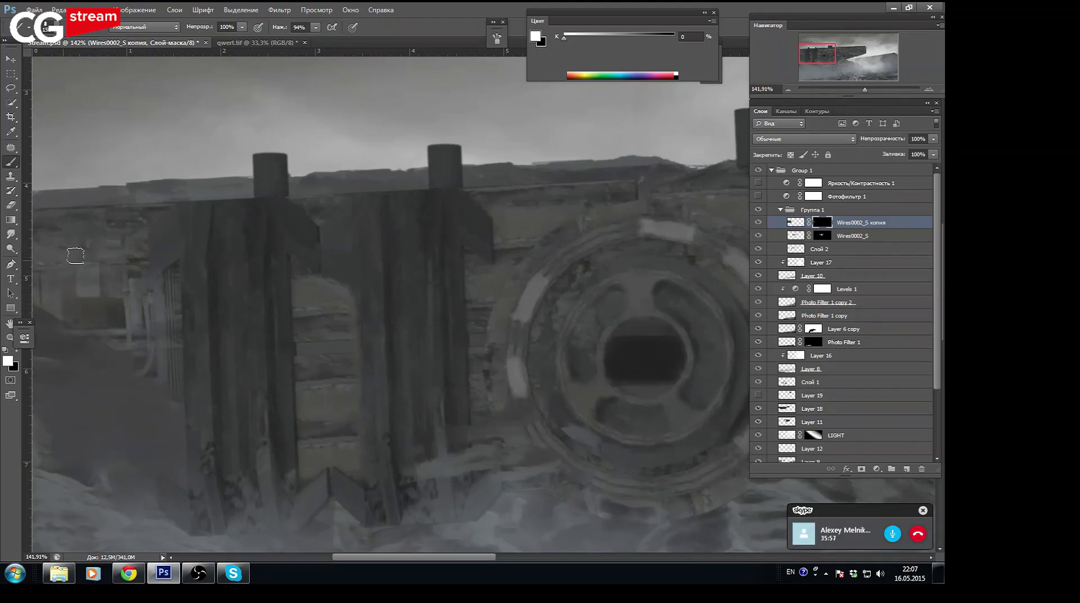
{"action": "mouse_move", "coordinate": [178, 305]}
{"action": "left_mouse_down"}
{"action": "mouse_move", "coordinate": [177, 246]}
{"action": "mouse_move", "coordinate": [195, 273]}
{"action": "mouse_move", "coordinate": [200, 352]}
{"action": "mouse_move", "coordinate": [169, 341]}
{"action": "left_mouse_up"}
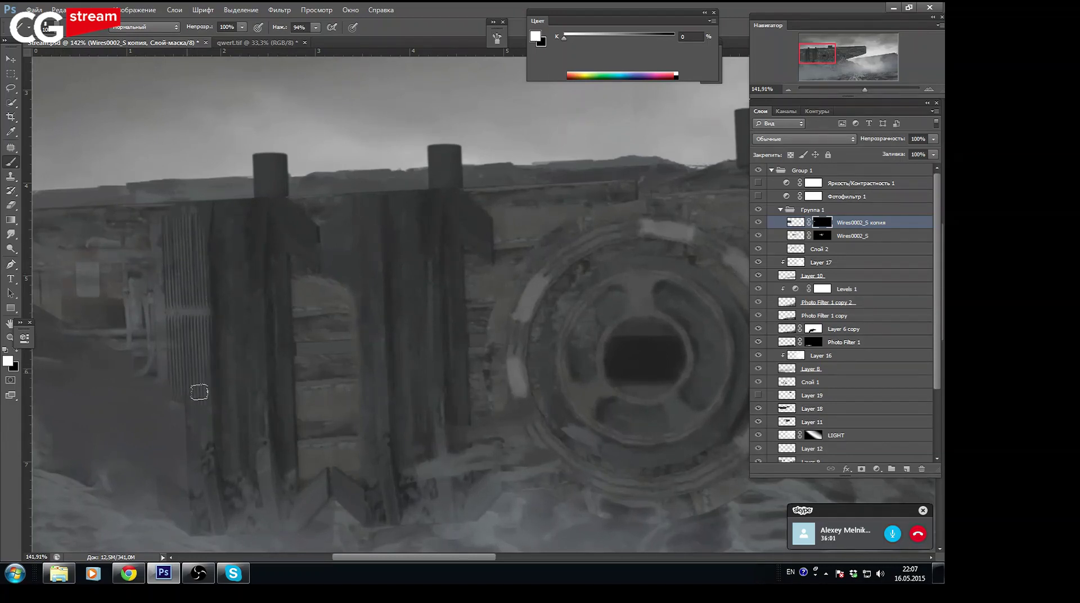
{"action": "mouse_move", "coordinate": [279, 256]}
{"action": "left_mouse_down"}
{"action": "mouse_move", "coordinate": [299, 295]}
{"action": "mouse_move", "coordinate": [326, 262]}
{"action": "mouse_move", "coordinate": [425, 287]}
{"action": "left_mouse_up"}
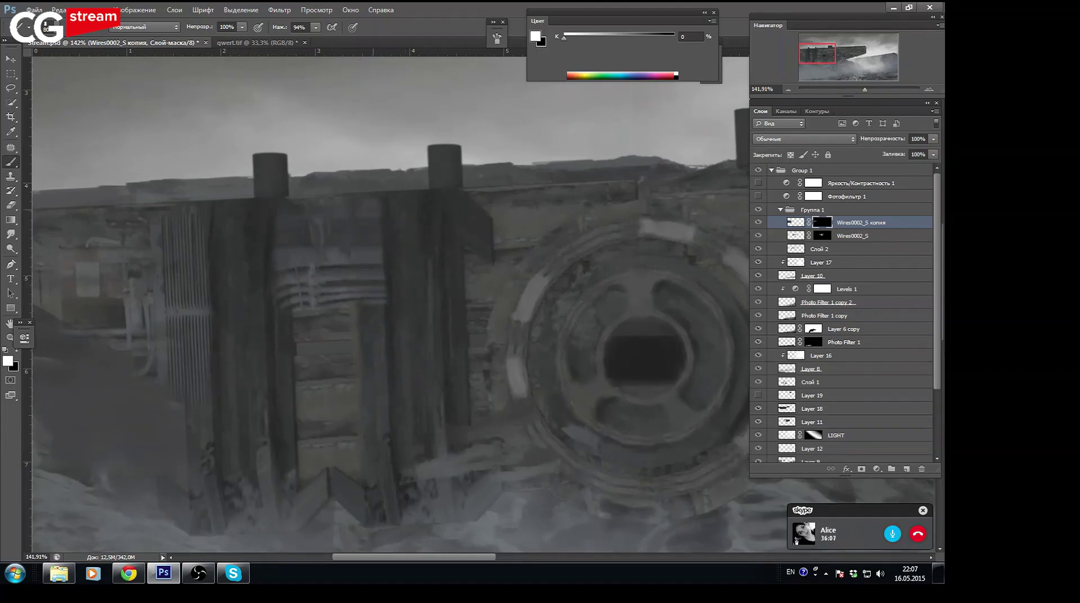
{"action": "mouse_move", "coordinate": [300, 413]}
{"action": "left_mouse_down"}
{"action": "mouse_move", "coordinate": [285, 451]}
{"action": "mouse_move", "coordinate": [326, 466]}
{"action": "mouse_move", "coordinate": [297, 339]}
{"action": "mouse_move", "coordinate": [290, 410]}
{"action": "mouse_move", "coordinate": [282, 273]}
{"action": "mouse_move", "coordinate": [285, 305]}
{"action": "left_mouse_up"}
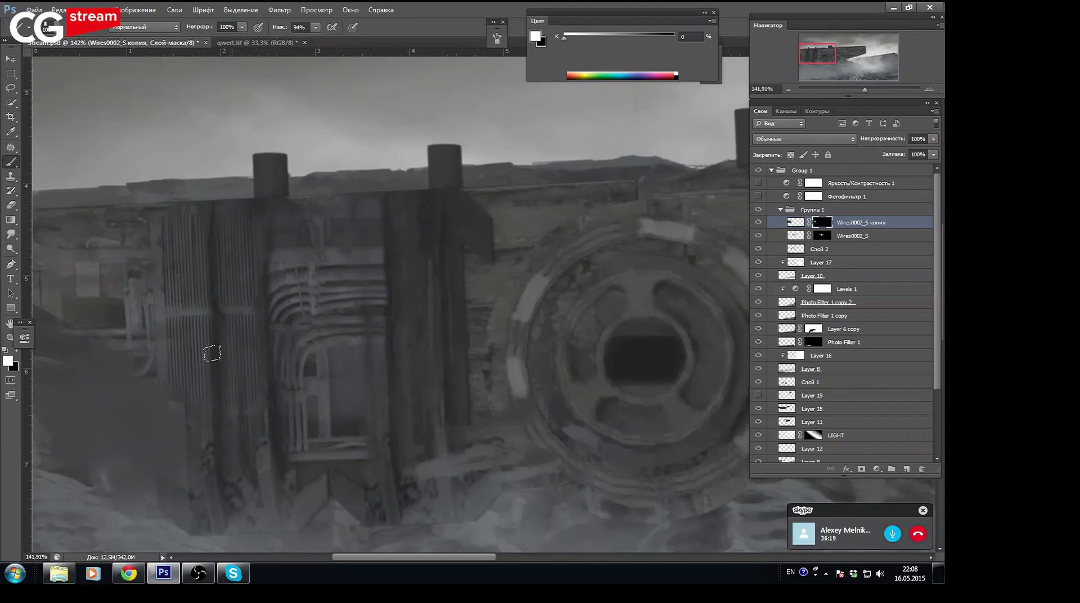
{"action": "left_click_drag", "start_coordinate": [142, 392], "coordinate": [129, 340]}
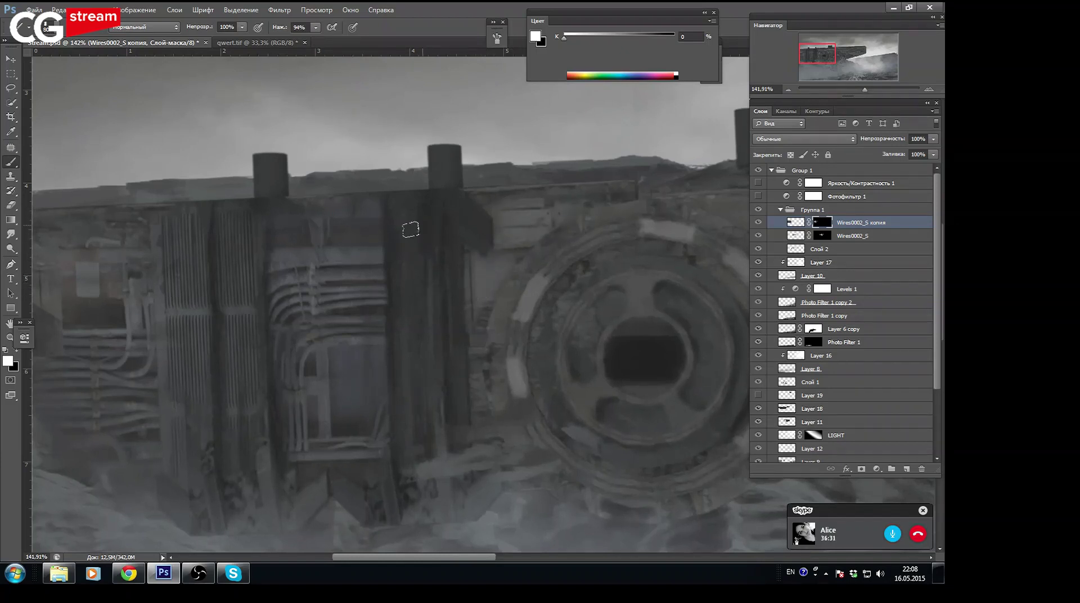
{"action": "left_click_drag", "start_coordinate": [410, 198], "coordinate": [414, 226]}
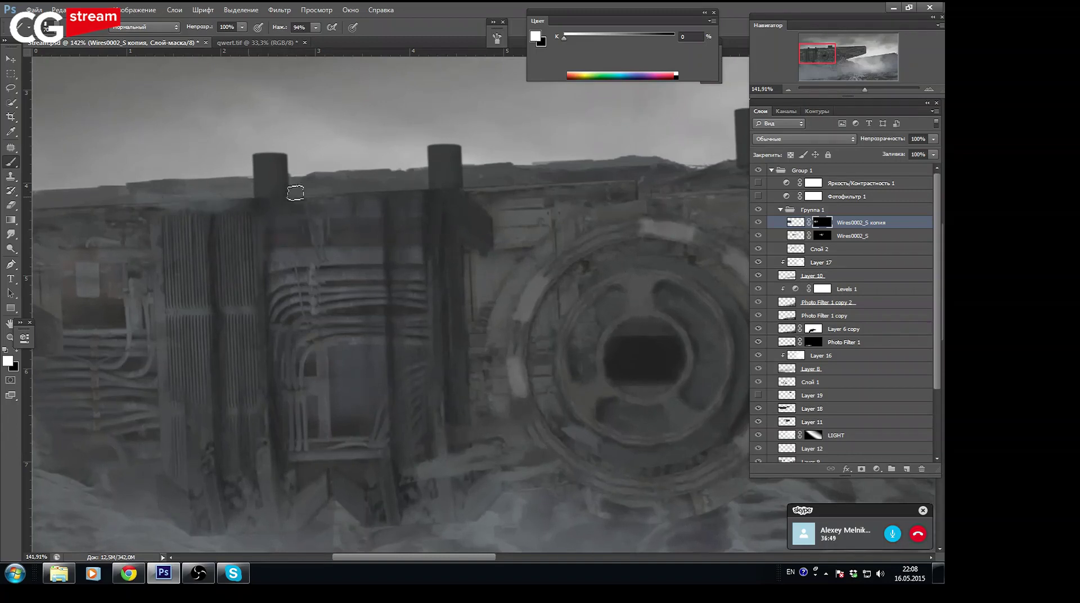
{"action": "left_click", "coordinate": [449, 206]}
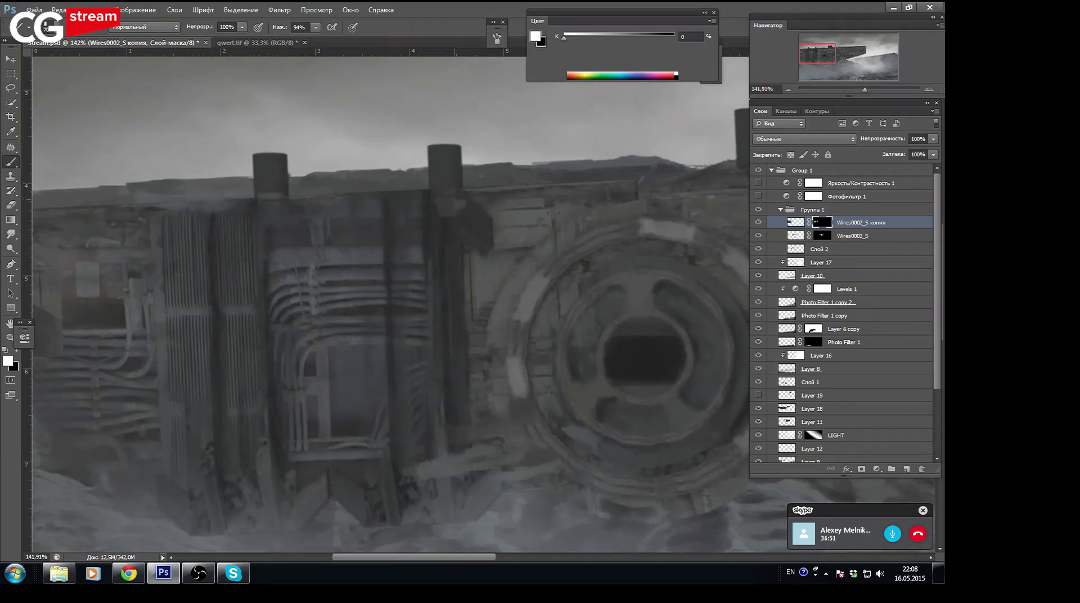
{"action": "left_click_drag", "start_coordinate": [863, 90], "coordinate": [851, 85]}
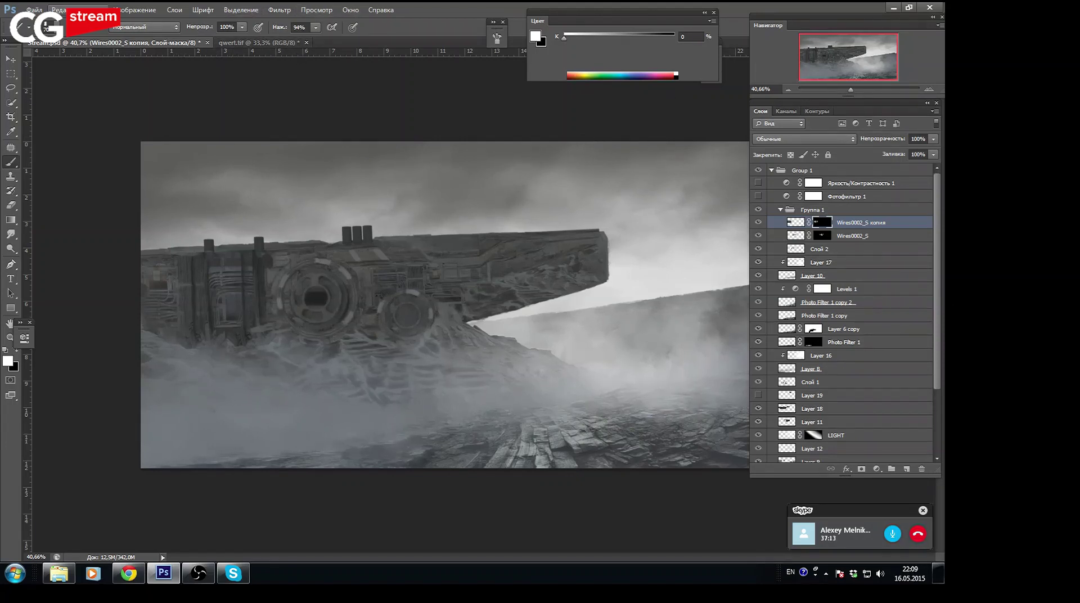
Flip the canvas horizontally and save the document
{"action": "left_click", "coordinate": [135, 10]}
{"action": "mouse_move", "coordinate": [169, 110]}
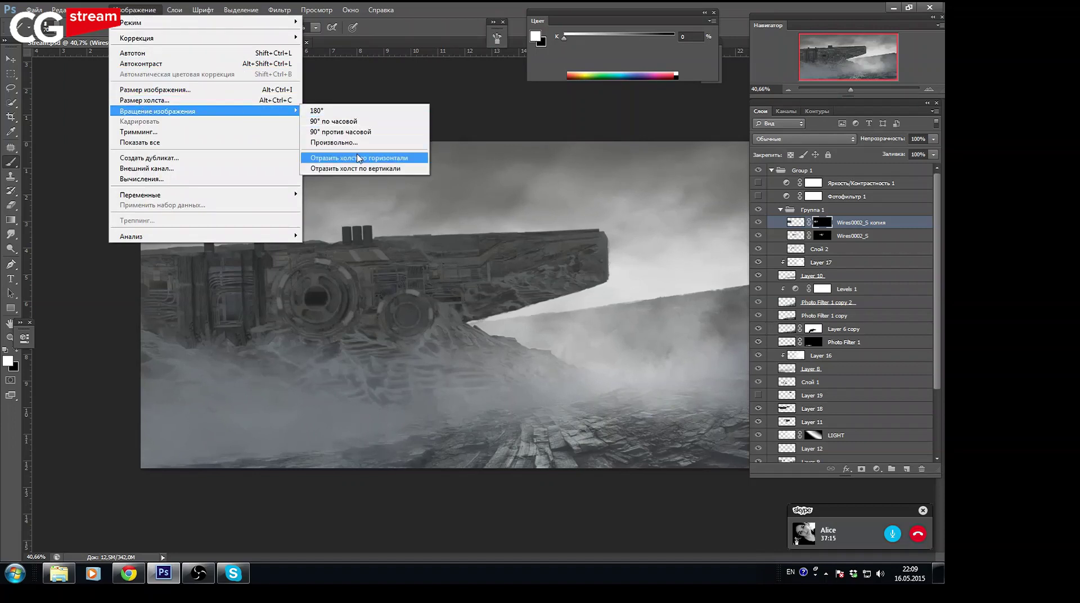
{"action": "left_click", "coordinate": [359, 158]}
{"action": "key", "text": "ctrl+s"}
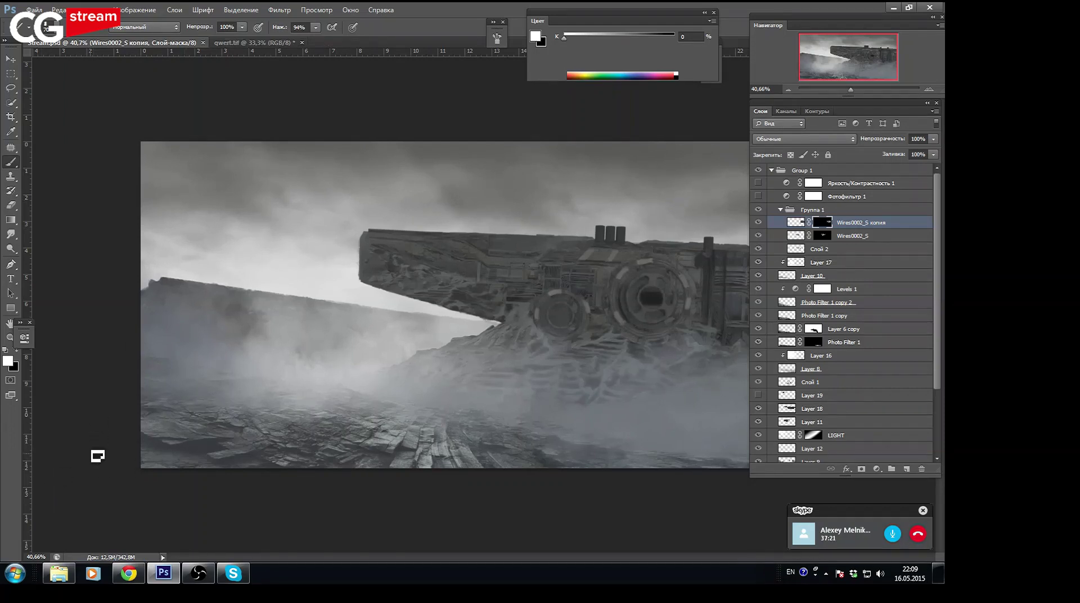
Select the 71900365 hatch photo in the stream folder in Explorer
{"action": "left_click", "coordinate": [59, 573]}
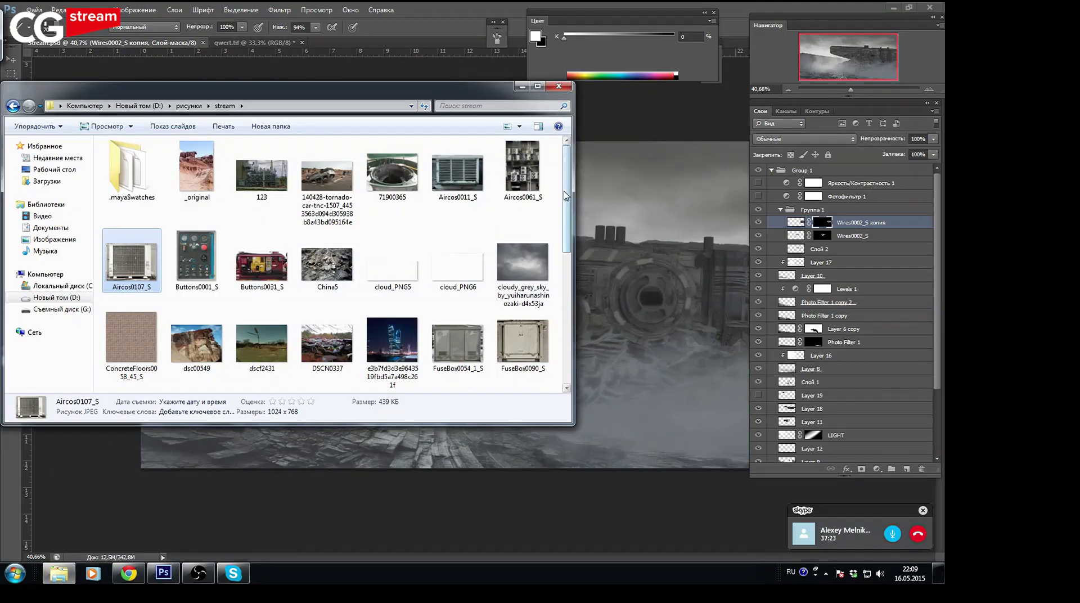
{"action": "left_click", "coordinate": [396, 181]}
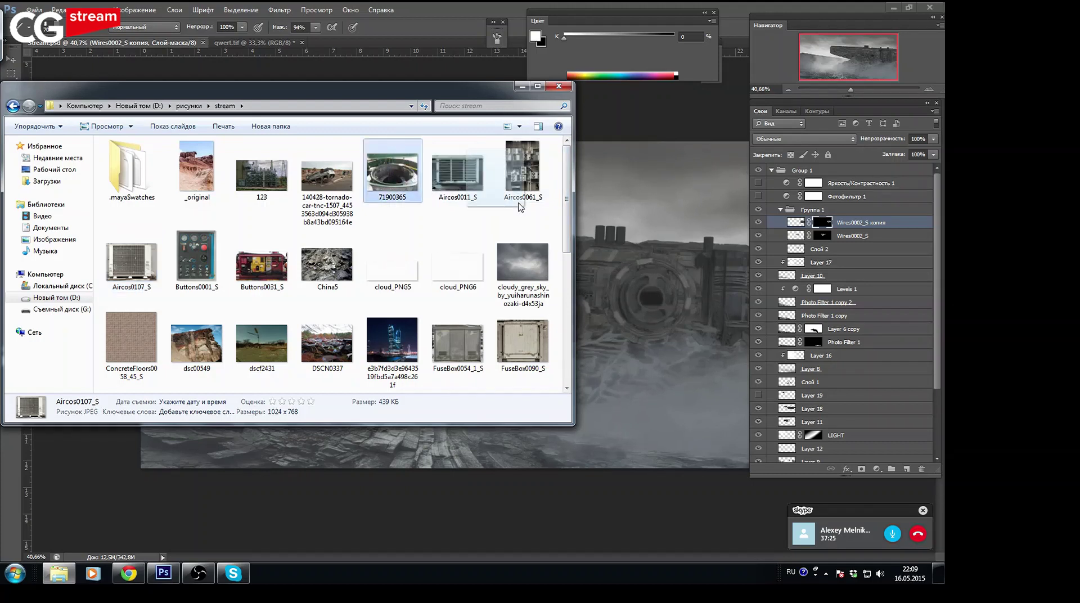
{"action": "left_click", "coordinate": [639, 196]}
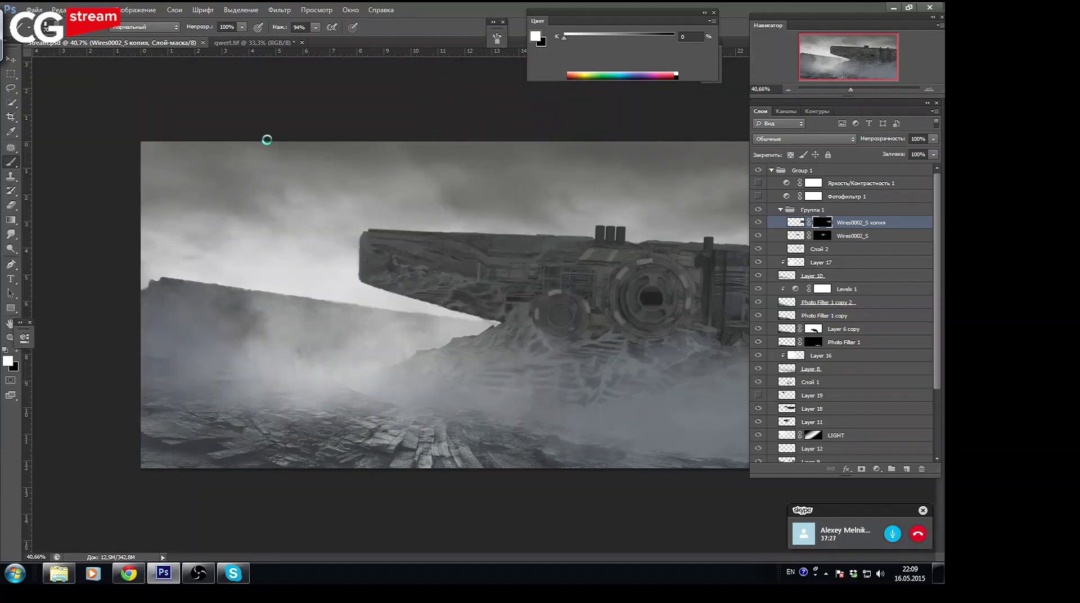
Drop the 71900365 photo into the painting, squashed to about 23% height and tilted about 6.7°
{"action": "left_click_drag", "start_coordinate": [505, 203], "coordinate": [448, 225]}
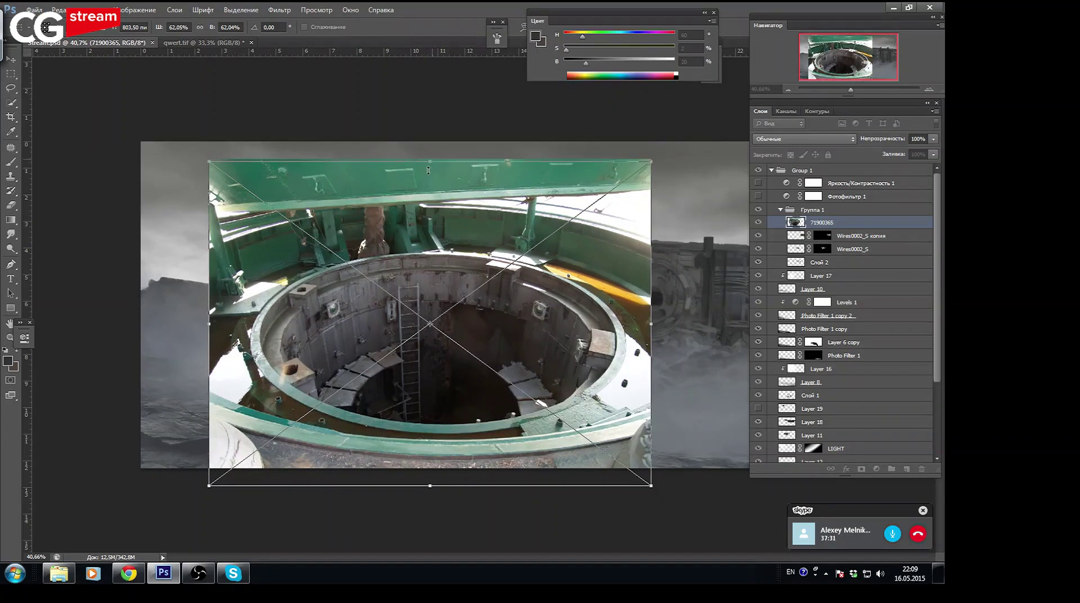
{"action": "left_click_drag", "start_coordinate": [429, 170], "coordinate": [432, 266]}
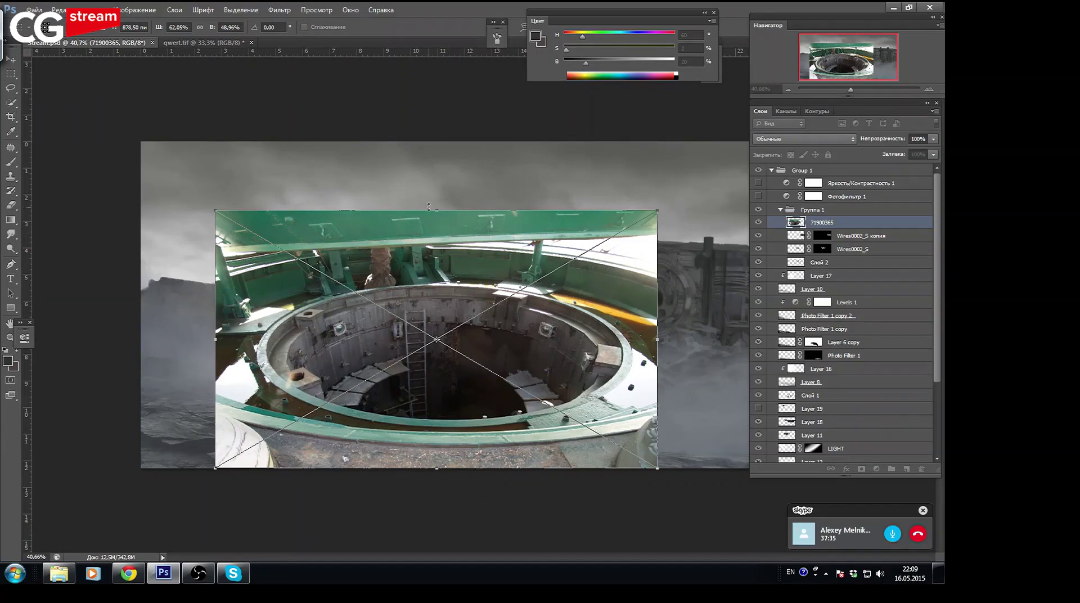
{"action": "left_click_drag", "start_coordinate": [437, 212], "coordinate": [426, 340]}
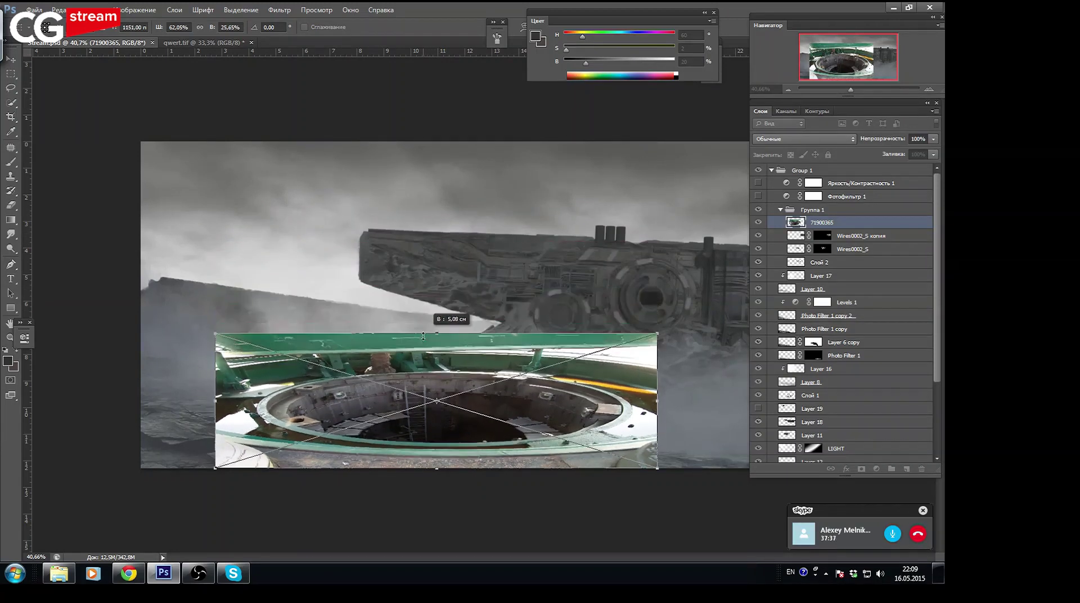
{"action": "mouse_move", "coordinate": [654, 362]}
{"action": "left_mouse_down"}
{"action": "mouse_move", "coordinate": [644, 386]}
{"action": "mouse_move", "coordinate": [578, 377]}
{"action": "left_mouse_up"}
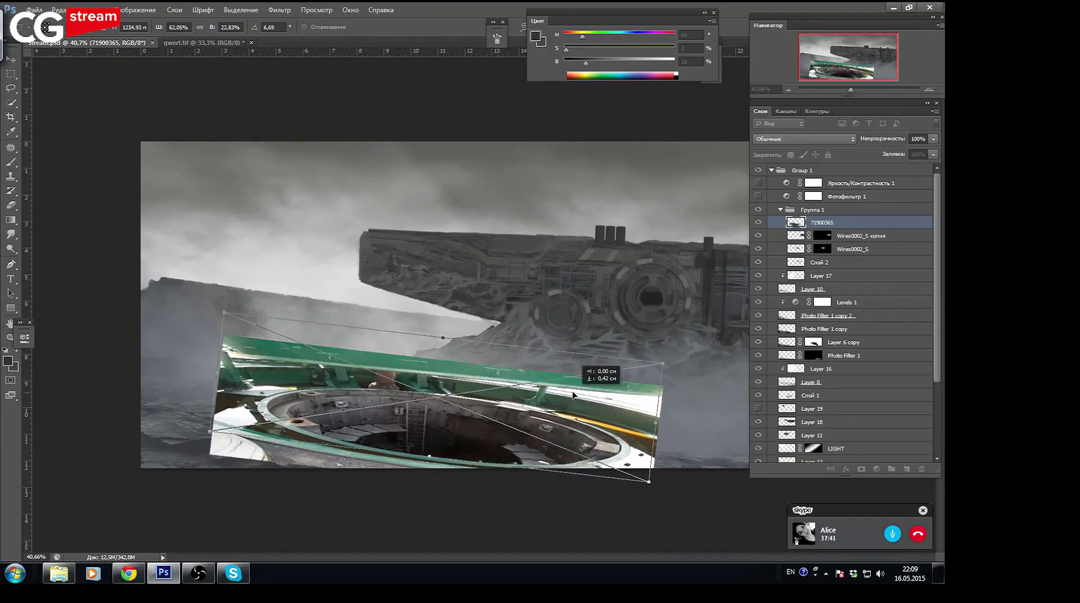
{"action": "key", "text": "Return"}
{"action": "key", "text": "b"}
{"action": "key", "text": "Return"}
{"action": "left_click", "coordinate": [11, 176]}
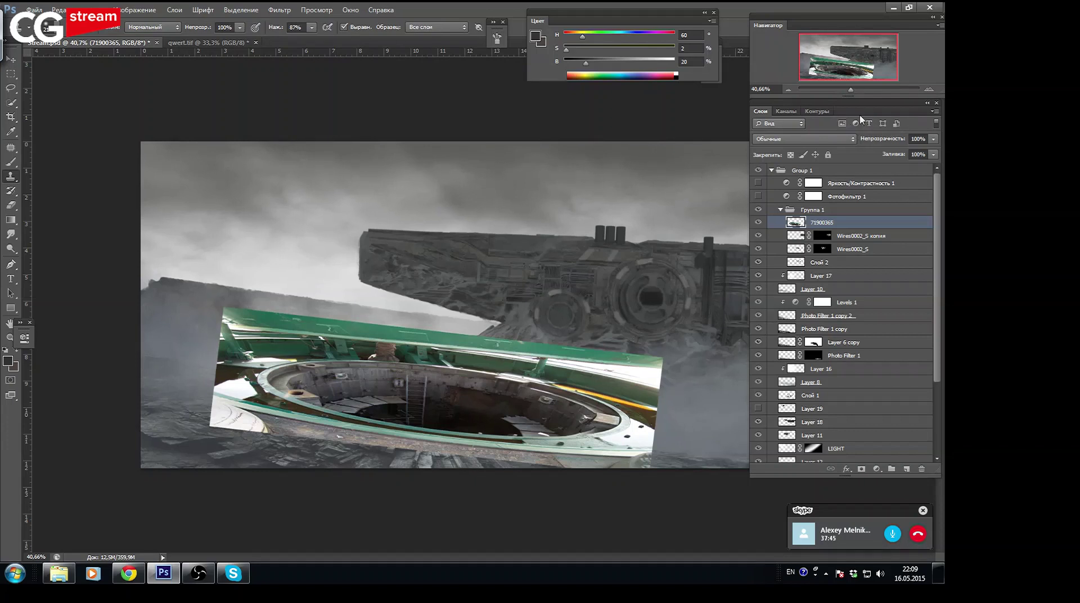
Clone the hatch's dark interior wall over both ladder rails, zooming in and back out
{"action": "left_click", "coordinate": [865, 90]}
{"action": "left_click_drag", "start_coordinate": [848, 57], "coordinate": [846, 69]}
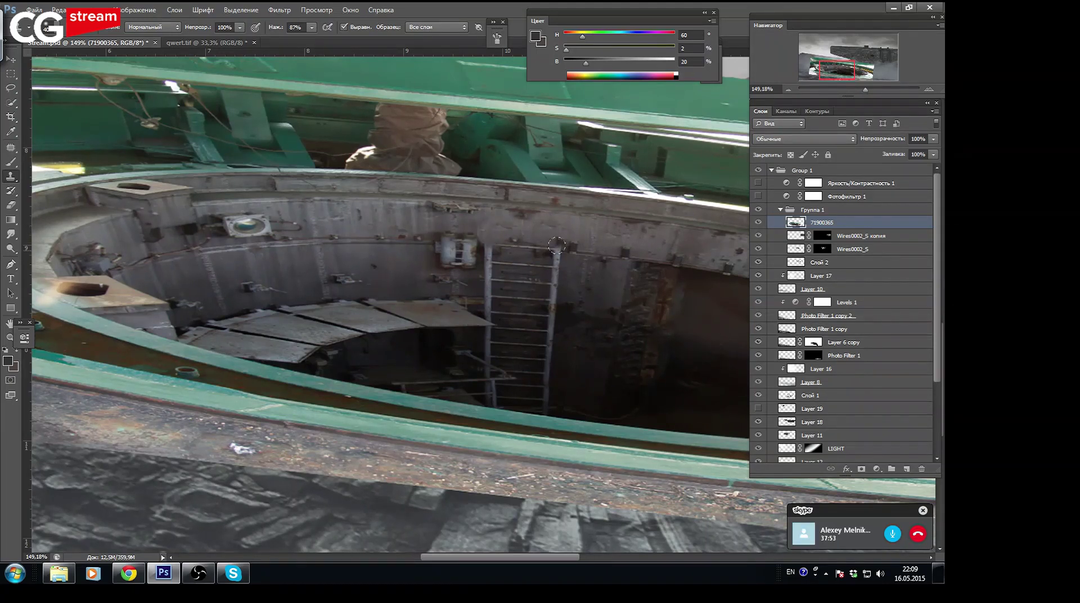
{"action": "left_click_drag", "start_coordinate": [554, 248], "coordinate": [502, 265]}
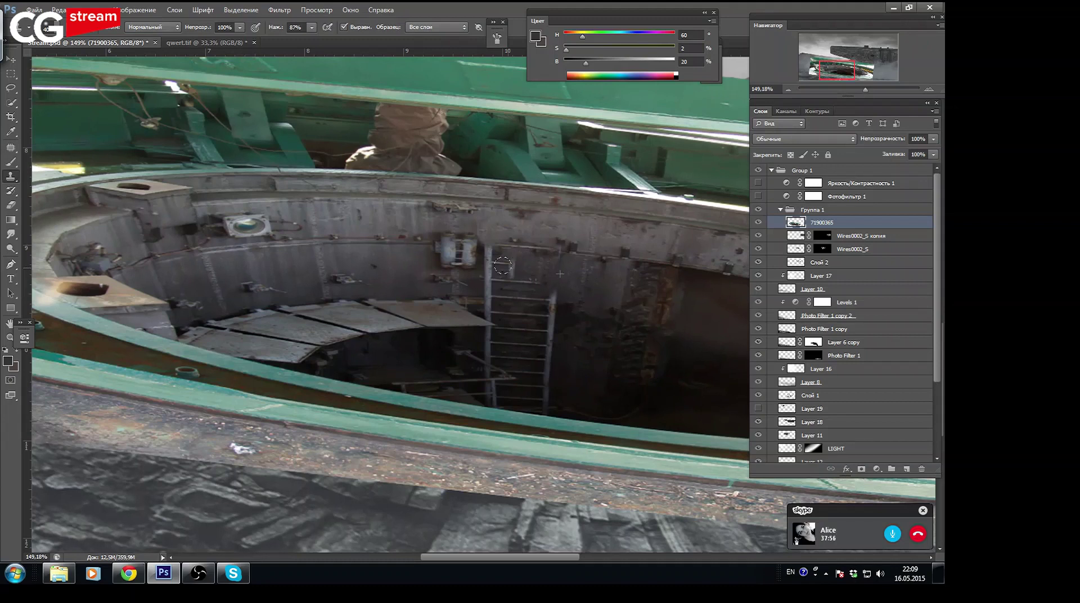
{"action": "left_click_drag", "start_coordinate": [544, 355], "coordinate": [538, 315]}
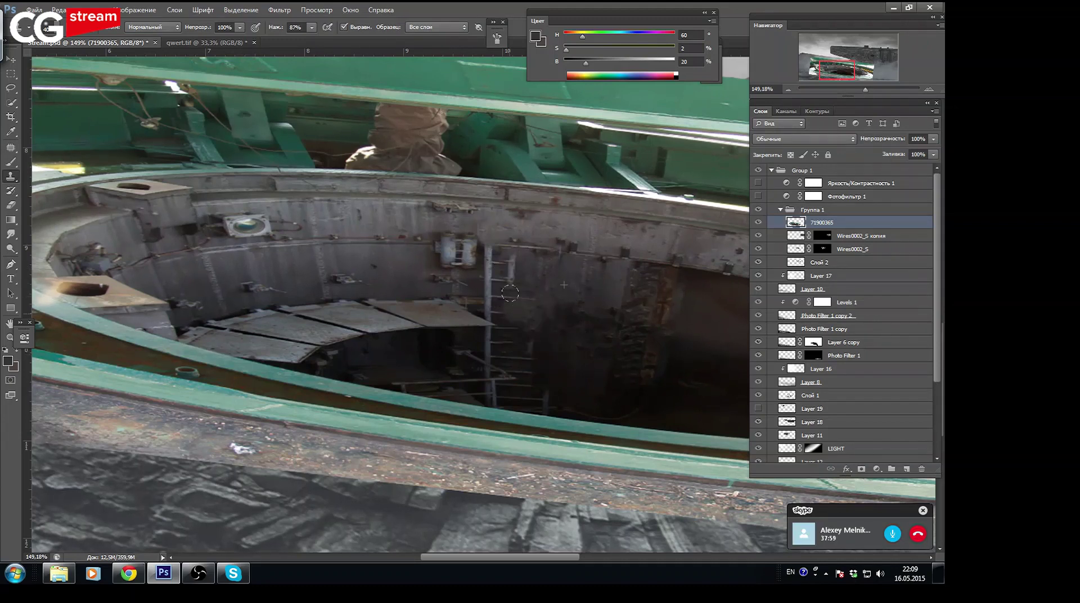
{"action": "left_click_drag", "start_coordinate": [510, 282], "coordinate": [494, 261]}
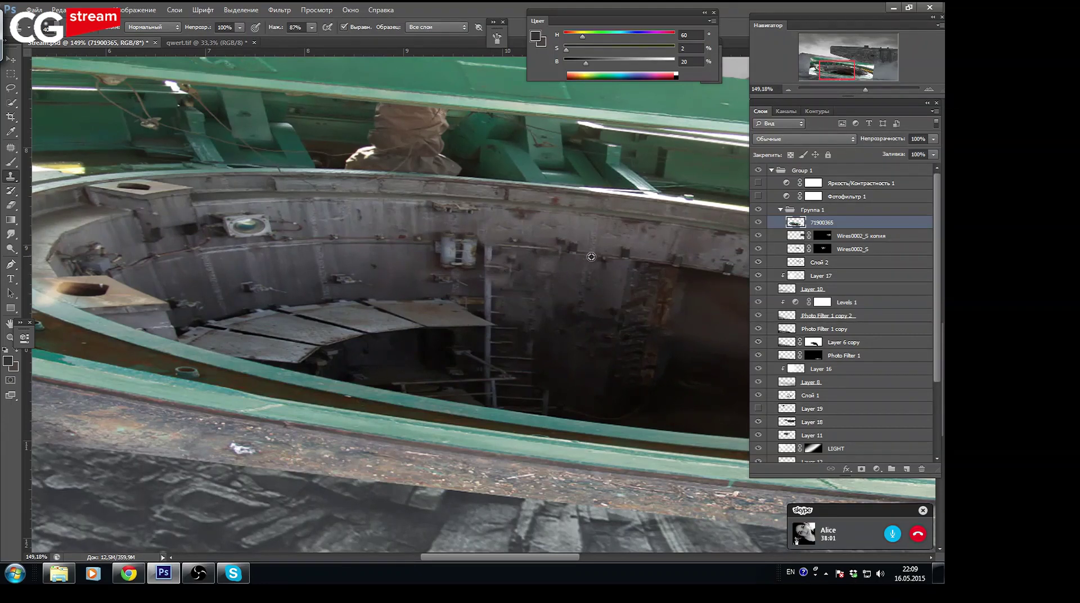
{"action": "mouse_move", "coordinate": [485, 241]}
{"action": "left_mouse_down"}
{"action": "mouse_move", "coordinate": [488, 281]}
{"action": "mouse_move", "coordinate": [557, 331]}
{"action": "mouse_move", "coordinate": [486, 344]}
{"action": "mouse_move", "coordinate": [501, 374]}
{"action": "left_mouse_up"}
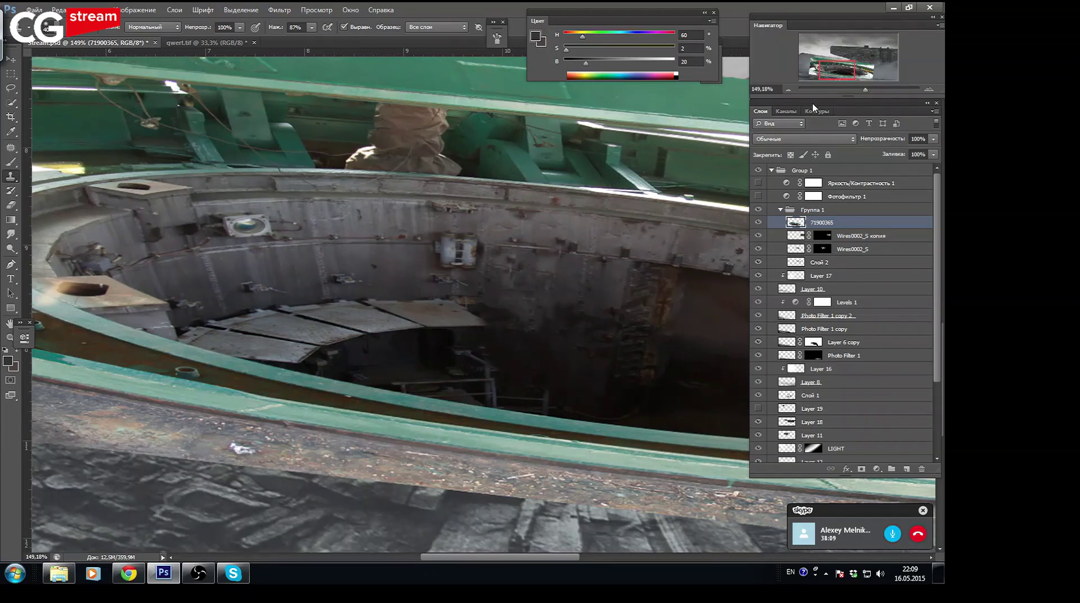
{"action": "left_click_drag", "start_coordinate": [863, 92], "coordinate": [862, 93]}
{"action": "left_click_drag", "start_coordinate": [857, 90], "coordinate": [853, 90]}
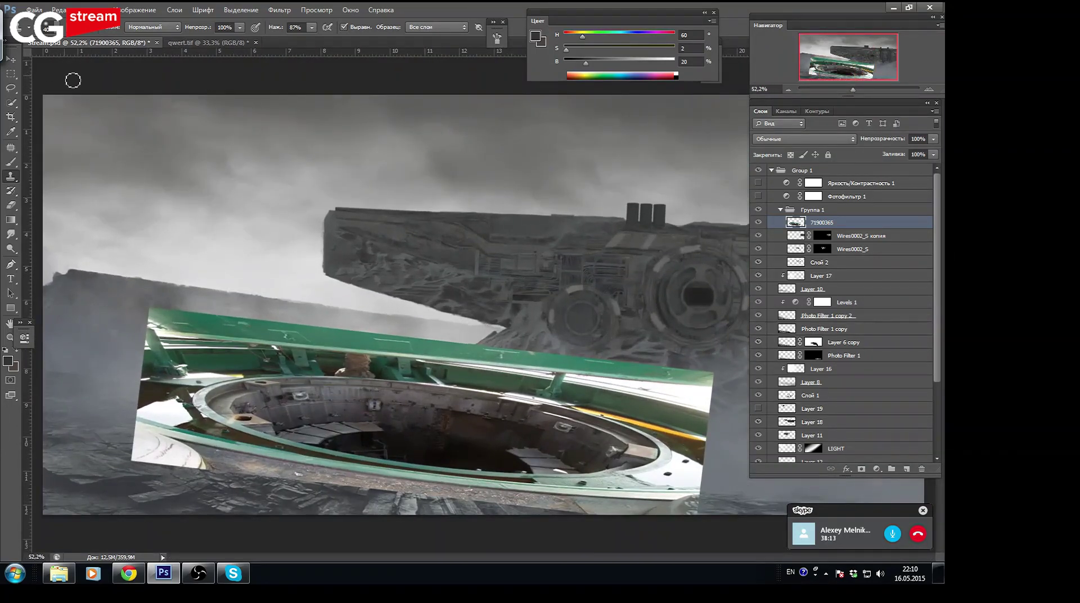
Free-transform the hatch photo down and to the left toward the bottom edge
{"action": "left_click", "coordinate": [10, 59]}
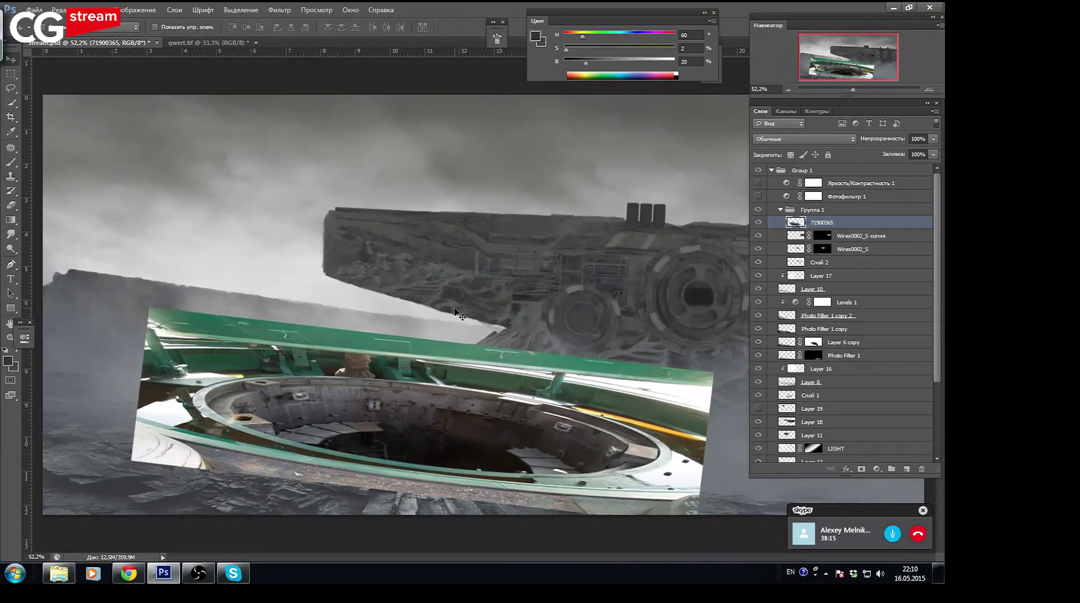
{"action": "key", "text": "ctrl+t"}
{"action": "mouse_move", "coordinate": [507, 372]}
{"action": "left_mouse_down"}
{"action": "mouse_move", "coordinate": [448, 427]}
{"action": "mouse_move", "coordinate": [468, 428]}
{"action": "left_mouse_up"}
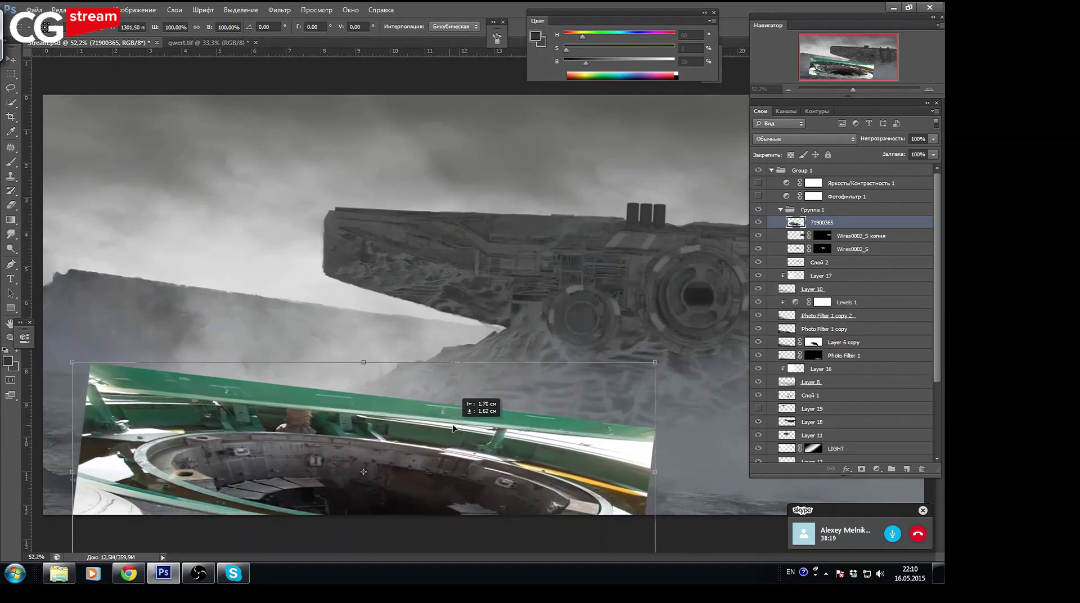
{"action": "key", "text": "Return"}
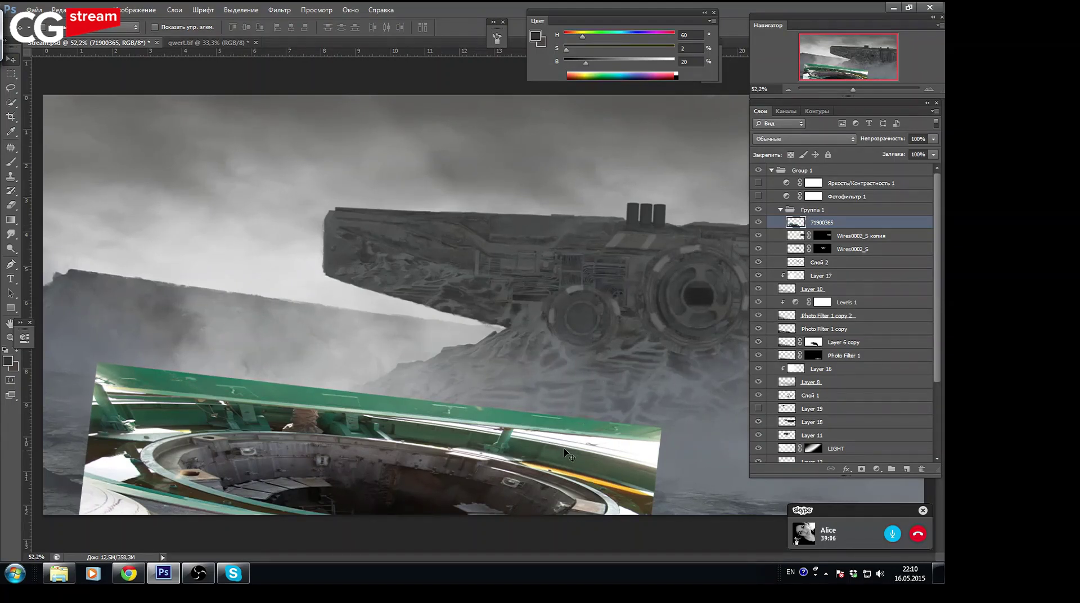
Drag the hatch photo up and right so it overlaps the ship's lower hull
{"action": "left_click_drag", "start_coordinate": [559, 453], "coordinate": [598, 352]}
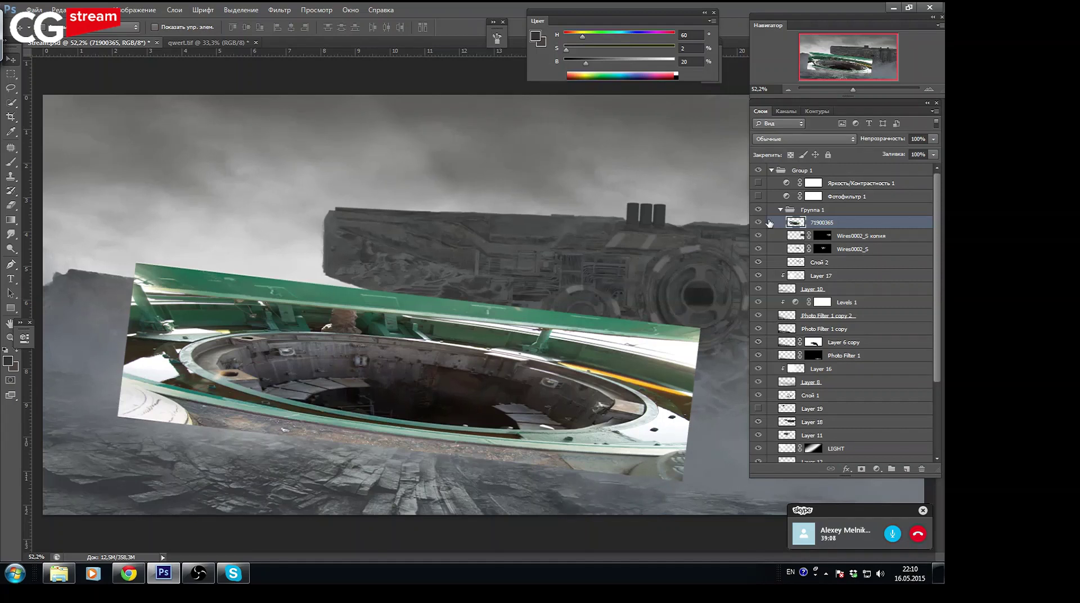
Inspect the Blue, Green and Red channels, then drag the hatch photo down and slightly left
{"action": "left_click", "coordinate": [786, 111]}
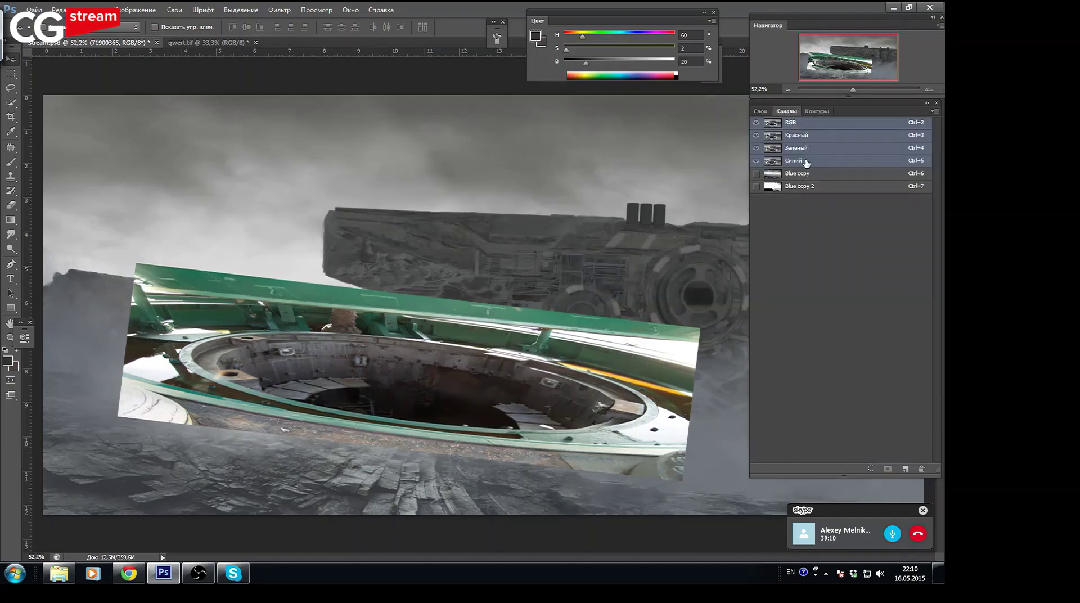
{"action": "left_click", "coordinate": [821, 160]}
{"action": "left_click", "coordinate": [821, 148]}
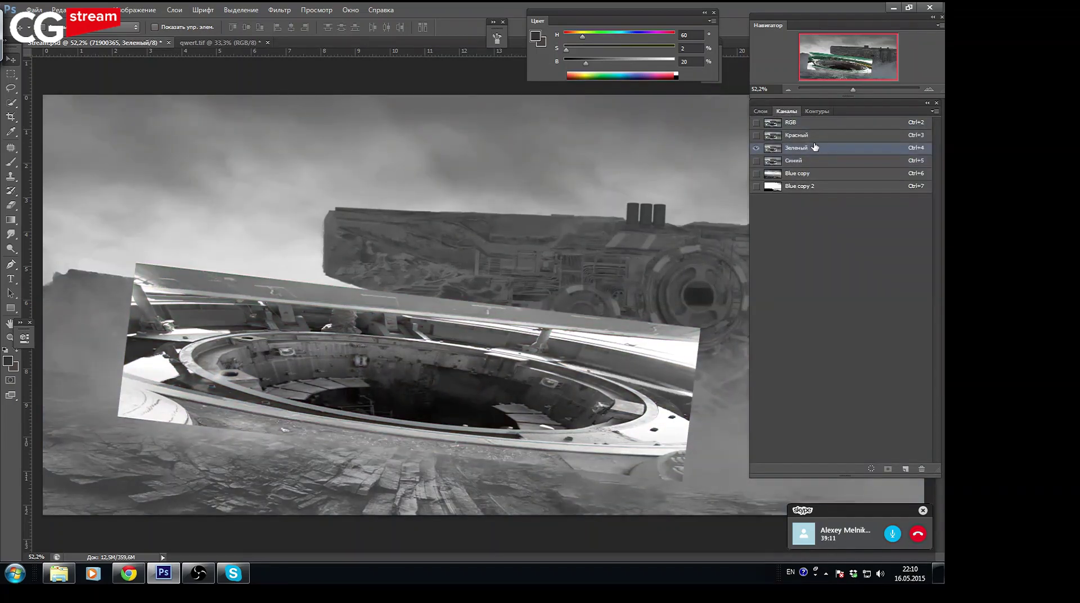
{"action": "left_click", "coordinate": [814, 135]}
{"action": "left_click", "coordinate": [812, 150]}
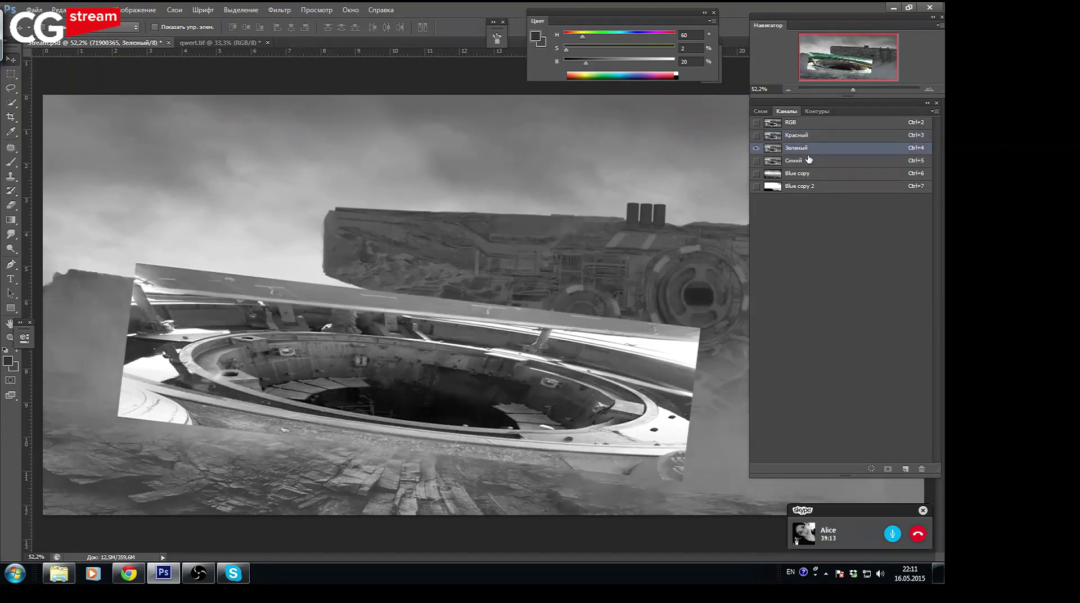
{"action": "left_click", "coordinate": [766, 111]}
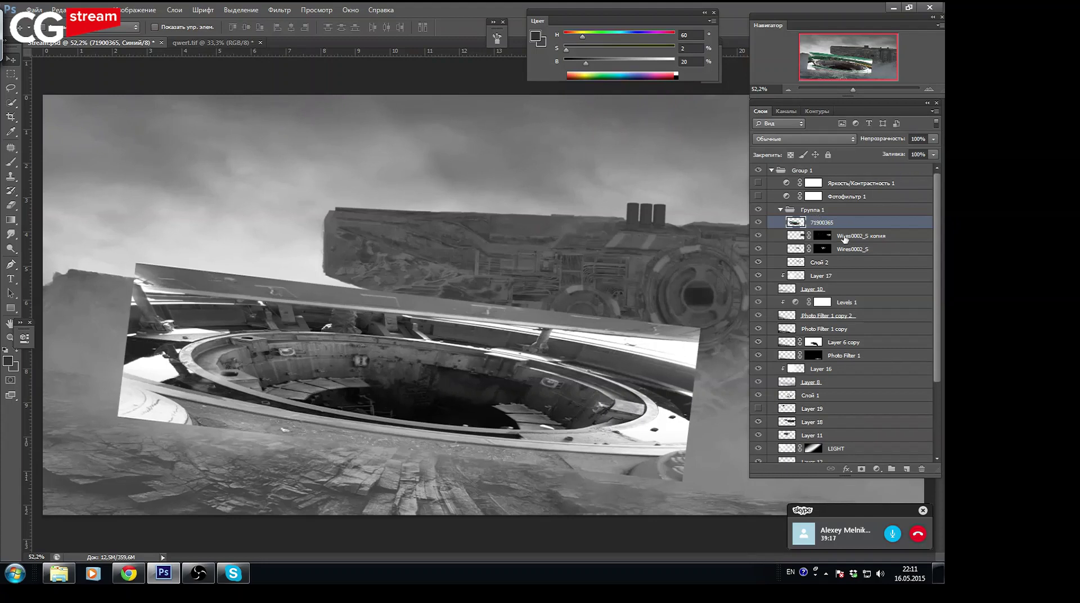
{"action": "key", "text": "ctrl+2"}
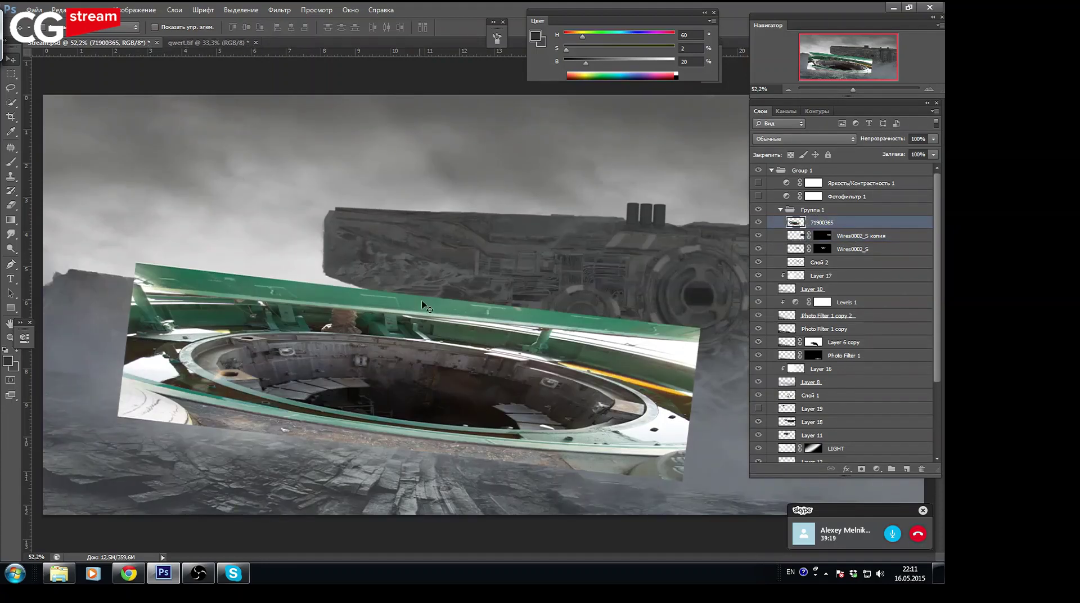
{"action": "mouse_move", "coordinate": [433, 356]}
{"action": "left_mouse_down"}
{"action": "mouse_move", "coordinate": [413, 446]}
{"action": "mouse_move", "coordinate": [411, 434]}
{"action": "left_mouse_up"}
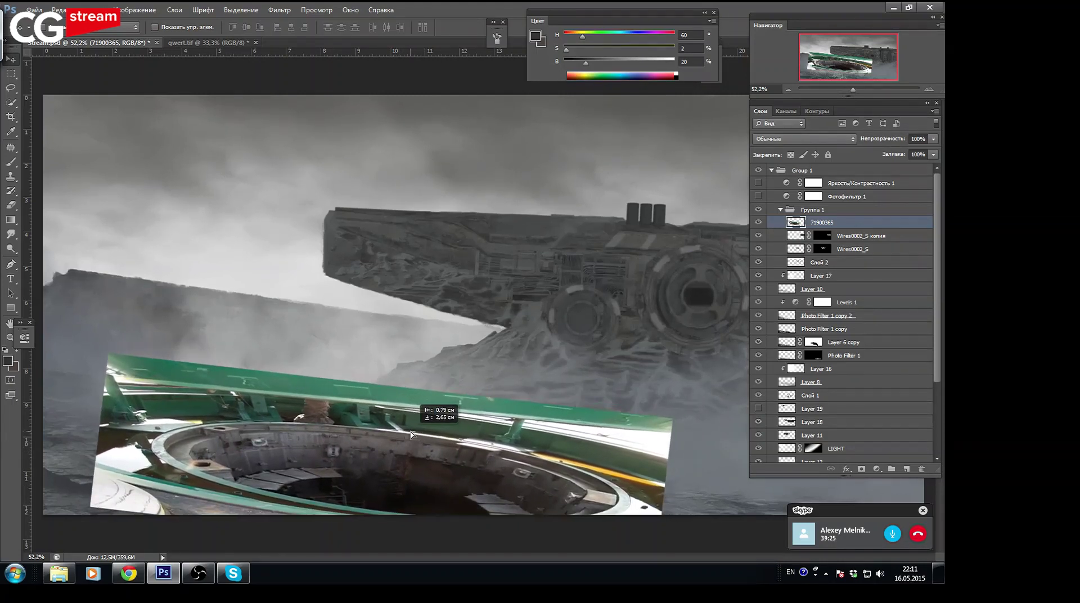
{"action": "left_click", "coordinate": [135, 9]}
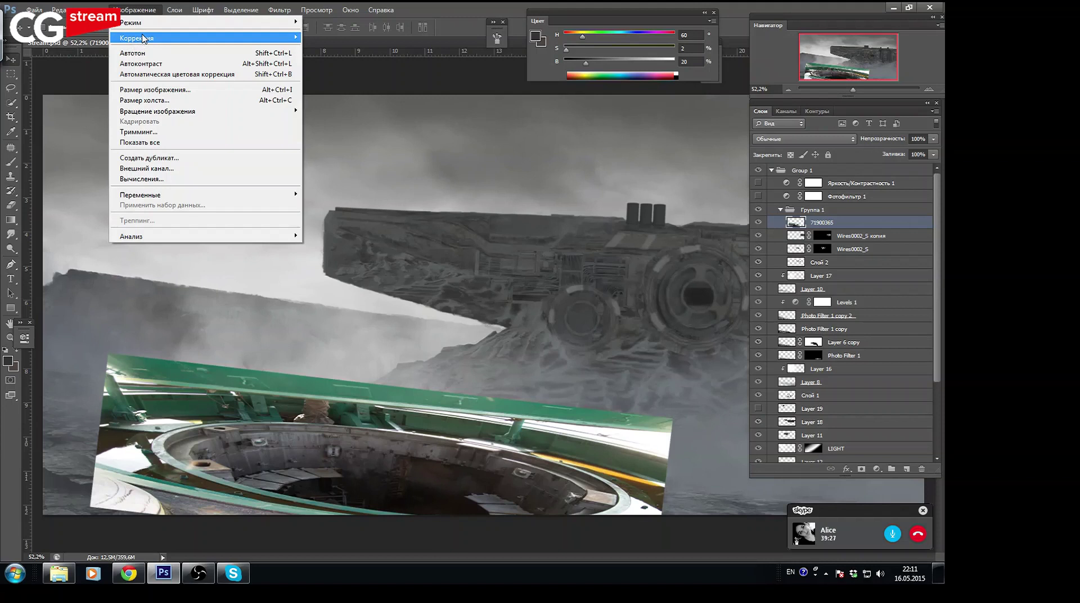
{"action": "mouse_move", "coordinate": [202, 38]}
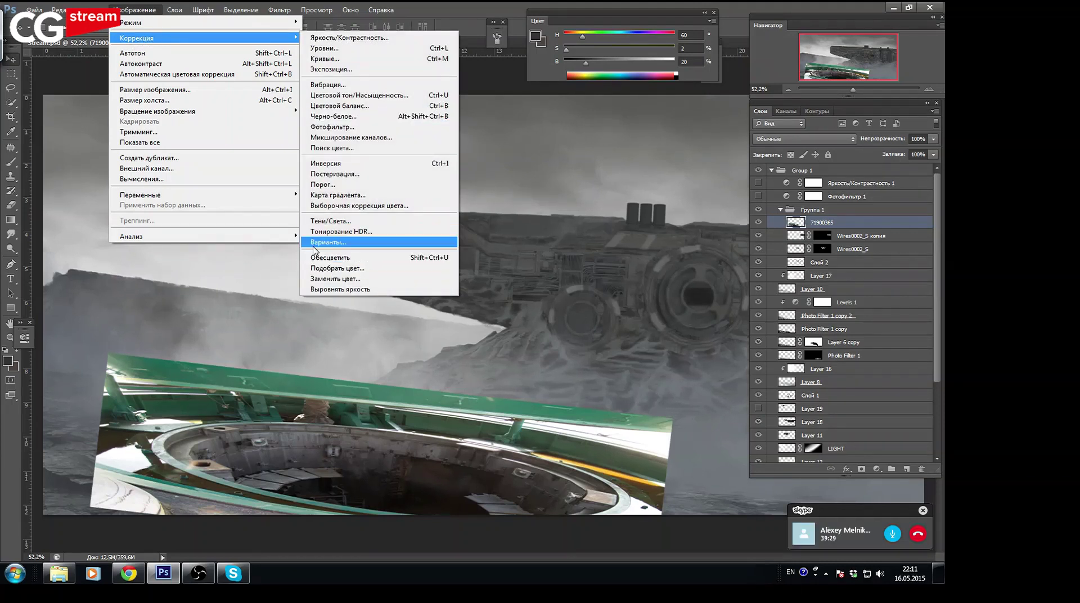
Match the hatch photo to Stream.psd's Photo Filter 1, intensity 83, fade 32, then nudge it down-left
{"action": "left_click", "coordinate": [361, 271]}
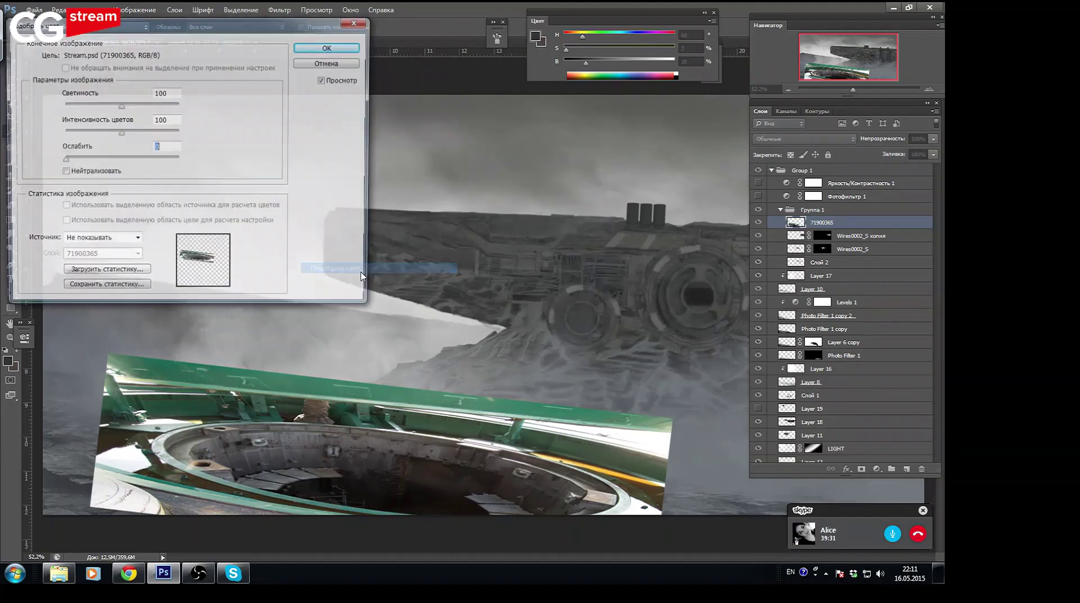
{"action": "left_click", "coordinate": [135, 241]}
{"action": "left_click", "coordinate": [110, 261]}
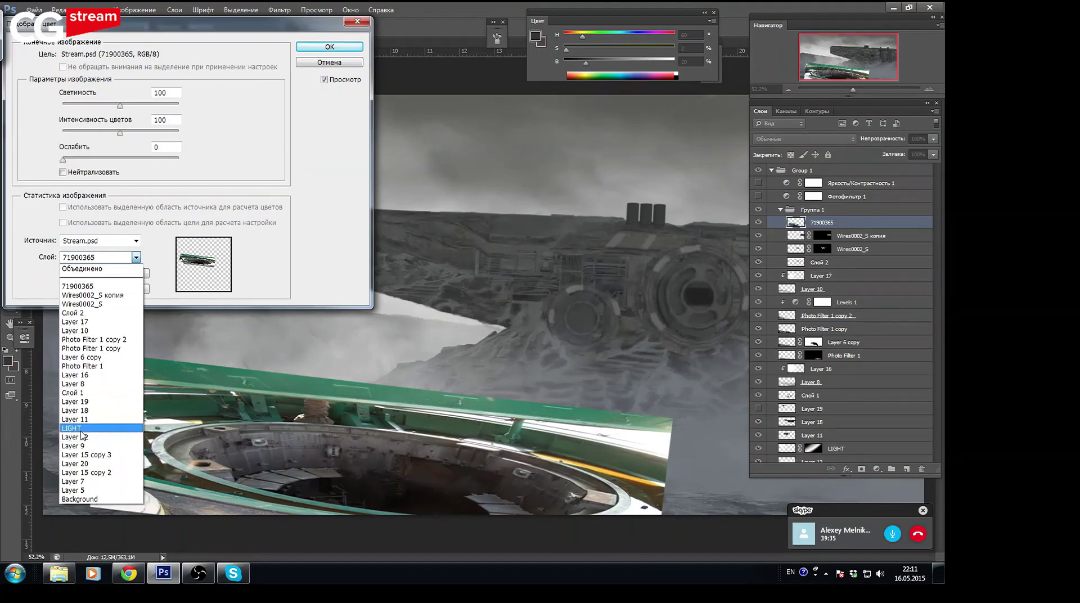
{"action": "left_click", "coordinate": [87, 367]}
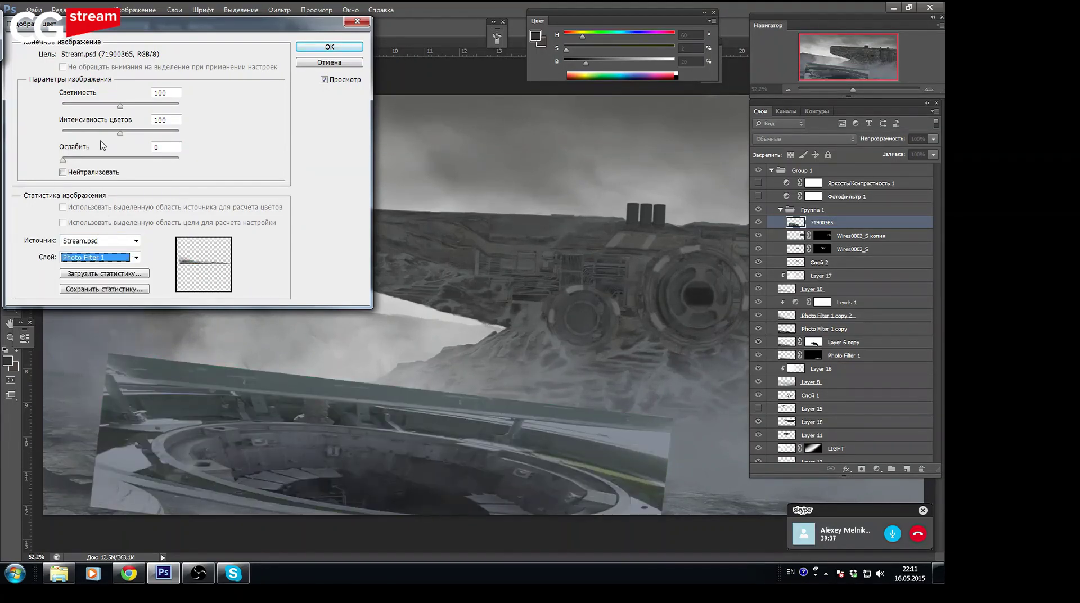
{"action": "mouse_move", "coordinate": [120, 134]}
{"action": "left_mouse_down"}
{"action": "mouse_move", "coordinate": [138, 134]}
{"action": "mouse_move", "coordinate": [95, 106]}
{"action": "left_mouse_up"}
{"action": "left_click_drag", "start_coordinate": [62, 160], "coordinate": [99, 161]}
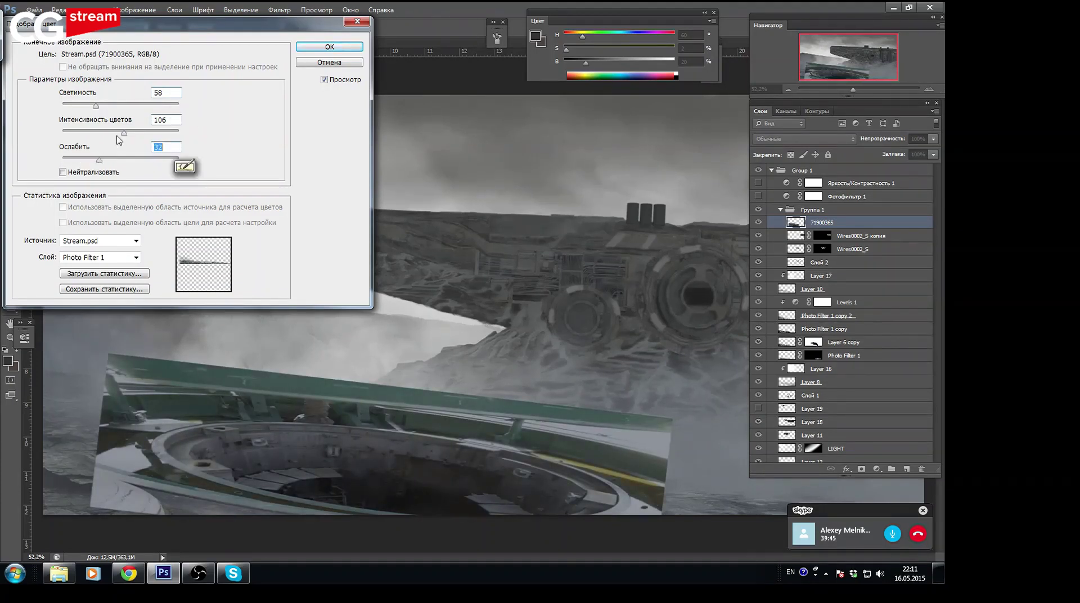
{"action": "left_click_drag", "start_coordinate": [120, 134], "coordinate": [114, 135]}
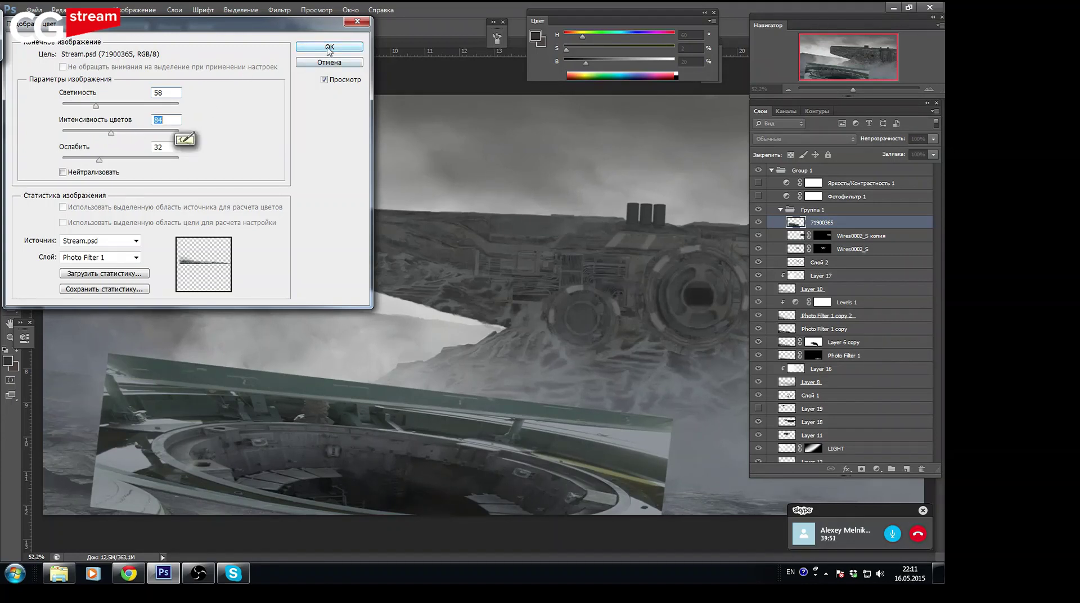
{"action": "left_click", "coordinate": [329, 48]}
{"action": "left_click_drag", "start_coordinate": [409, 449], "coordinate": [410, 459]}
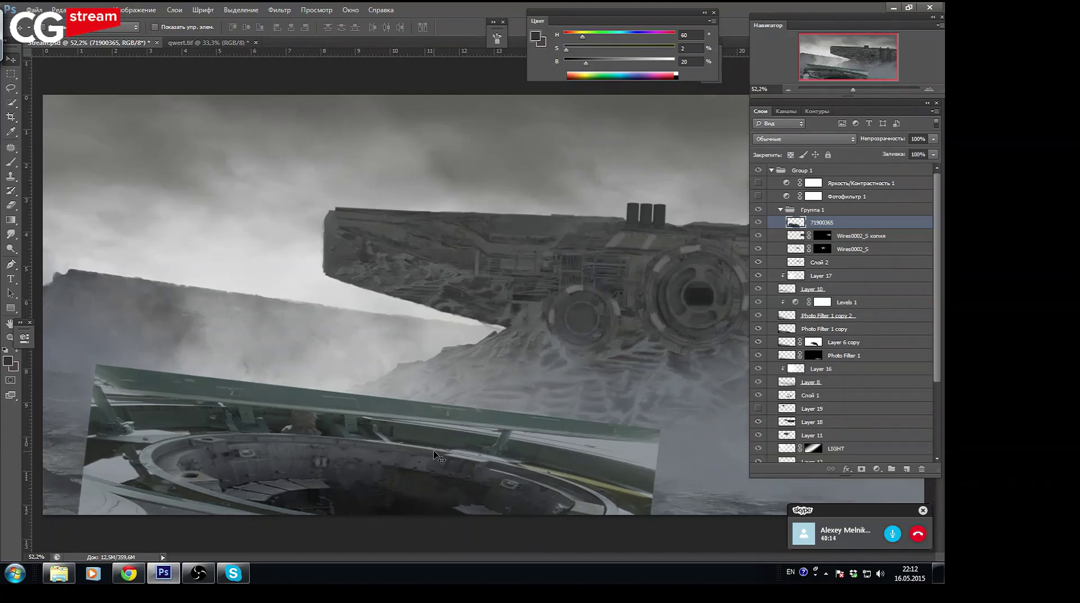
Add a layer mask to 71900365 and paint black at full flow over its top-left corner
{"action": "left_click", "coordinate": [862, 469]}
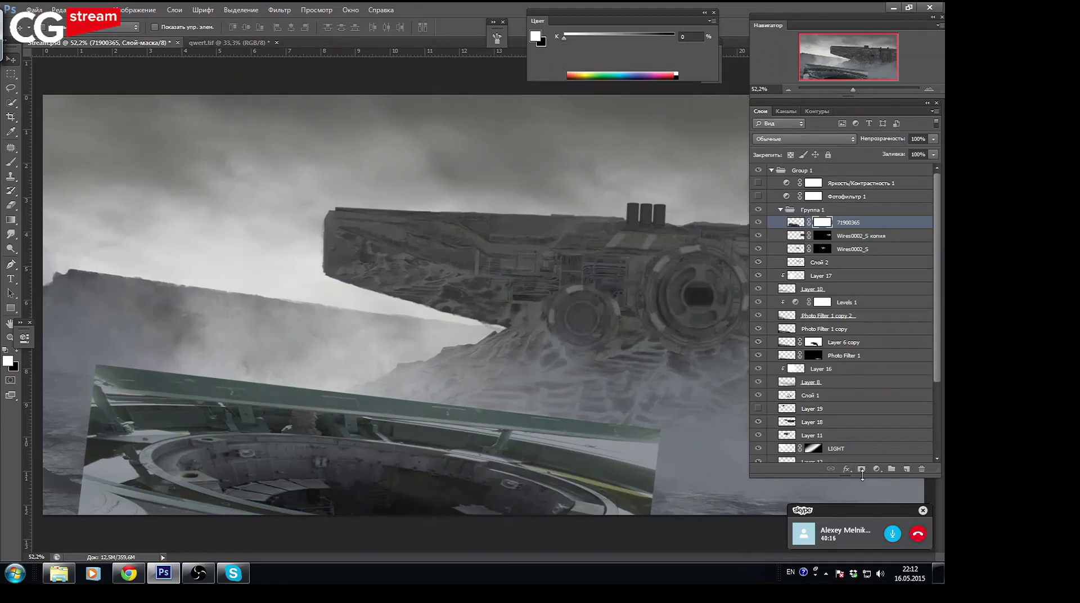
{"action": "key", "text": "b"}
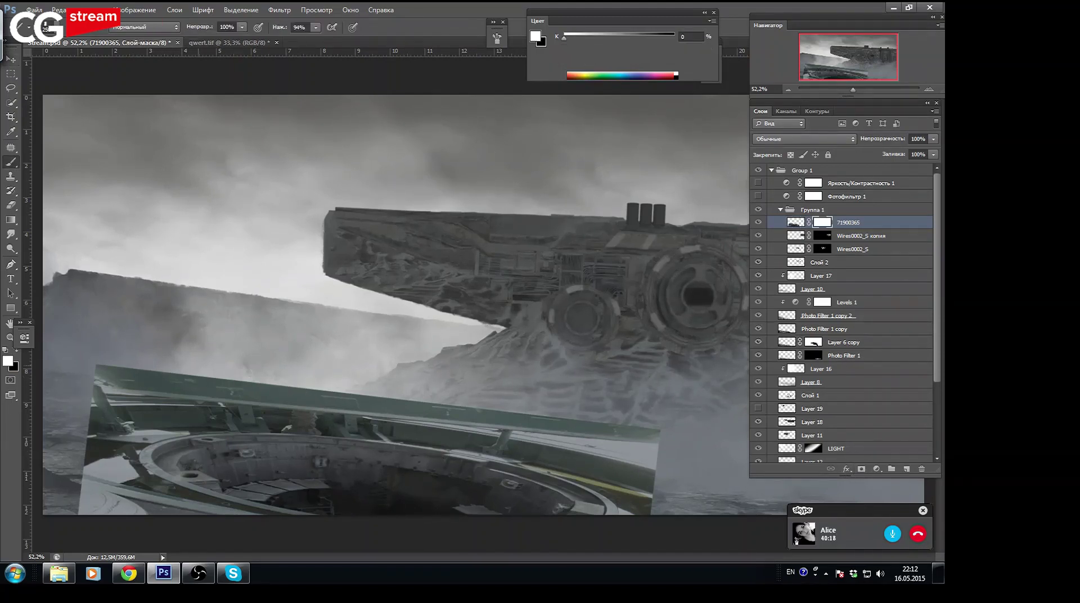
{"action": "left_click", "coordinate": [677, 78]}
{"action": "key", "text": "bracketright"}
{"action": "mouse_move", "coordinate": [85, 378]}
{"action": "left_mouse_down"}
{"action": "mouse_move", "coordinate": [163, 394]}
{"action": "mouse_move", "coordinate": [169, 377]}
{"action": "left_mouse_up"}
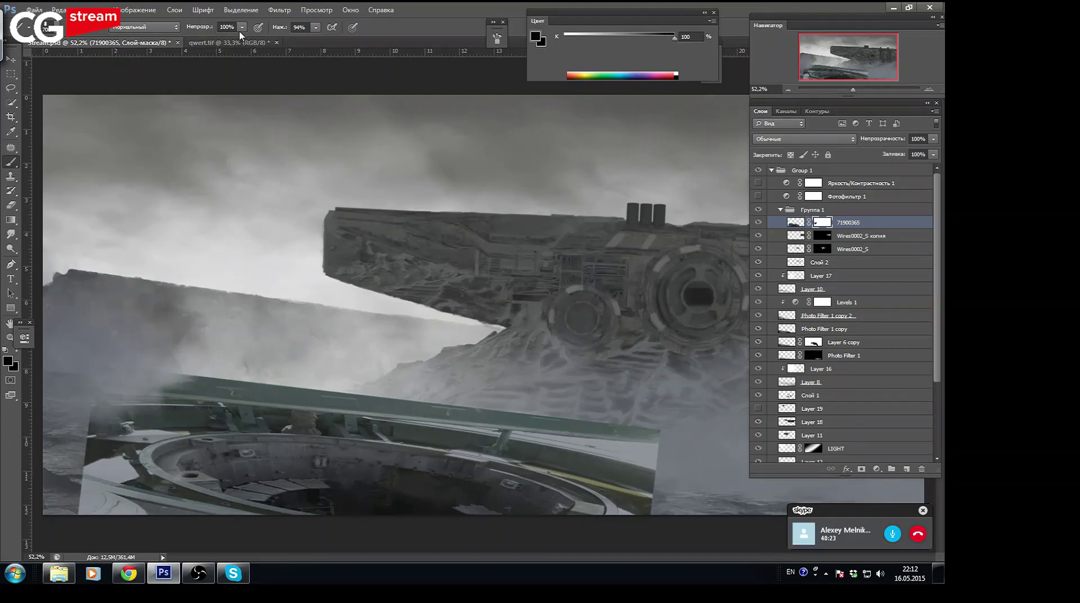
{"action": "left_click", "coordinate": [316, 27]}
{"action": "left_click", "coordinate": [376, 42]}
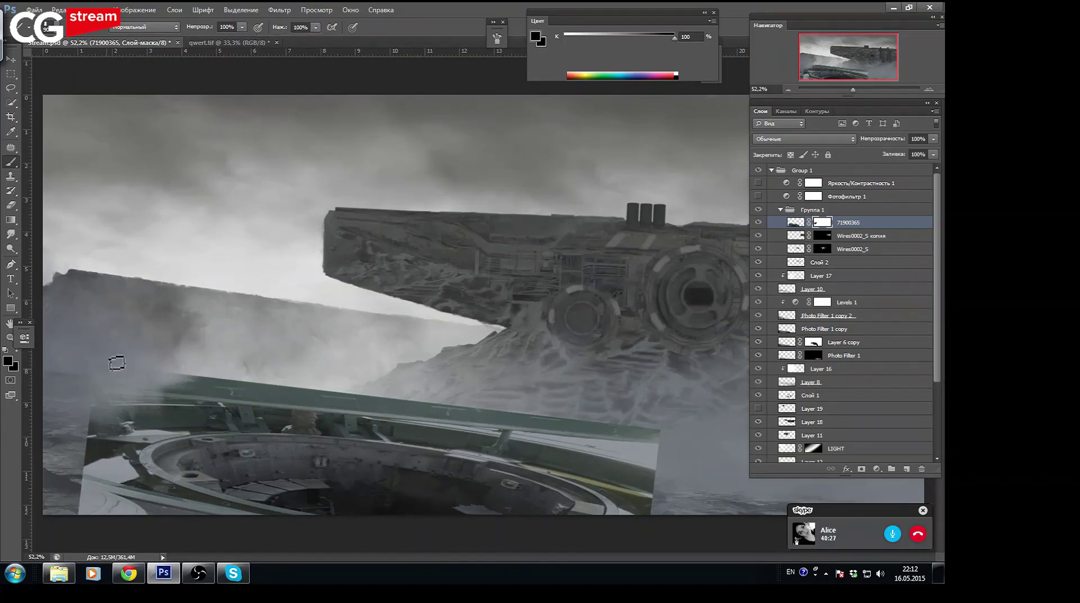
{"action": "left_click_drag", "start_coordinate": [152, 391], "coordinate": [159, 378]}
{"action": "key", "text": "ctrl+z"}
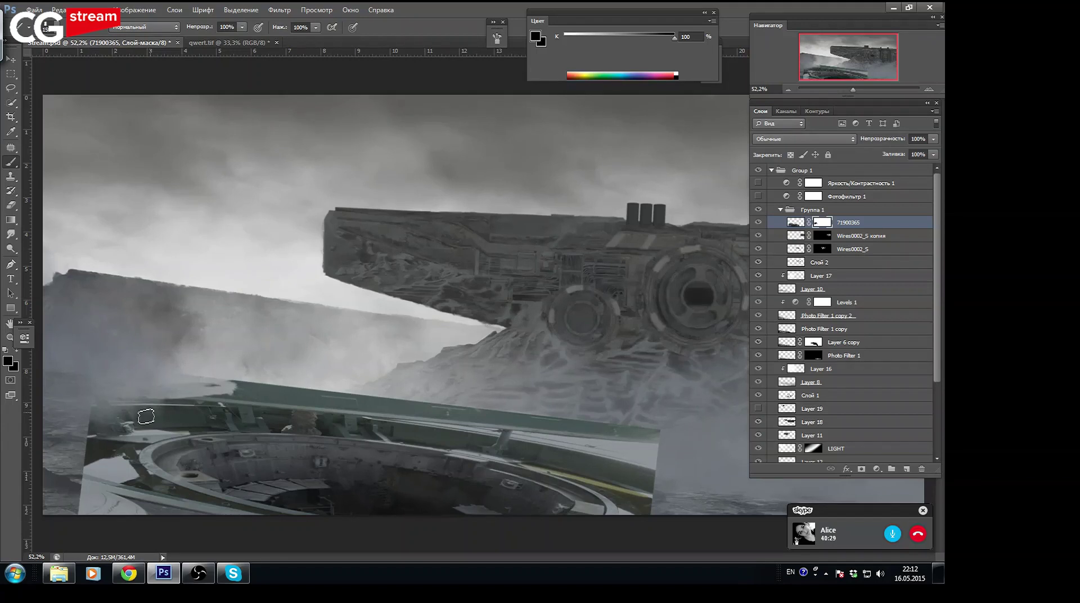
Mask the plank's left edge and the dark ship detail into the fog
{"action": "mouse_move", "coordinate": [84, 416]}
{"action": "left_mouse_down"}
{"action": "mouse_move", "coordinate": [117, 424]}
{"action": "mouse_move", "coordinate": [168, 410]}
{"action": "left_mouse_up"}
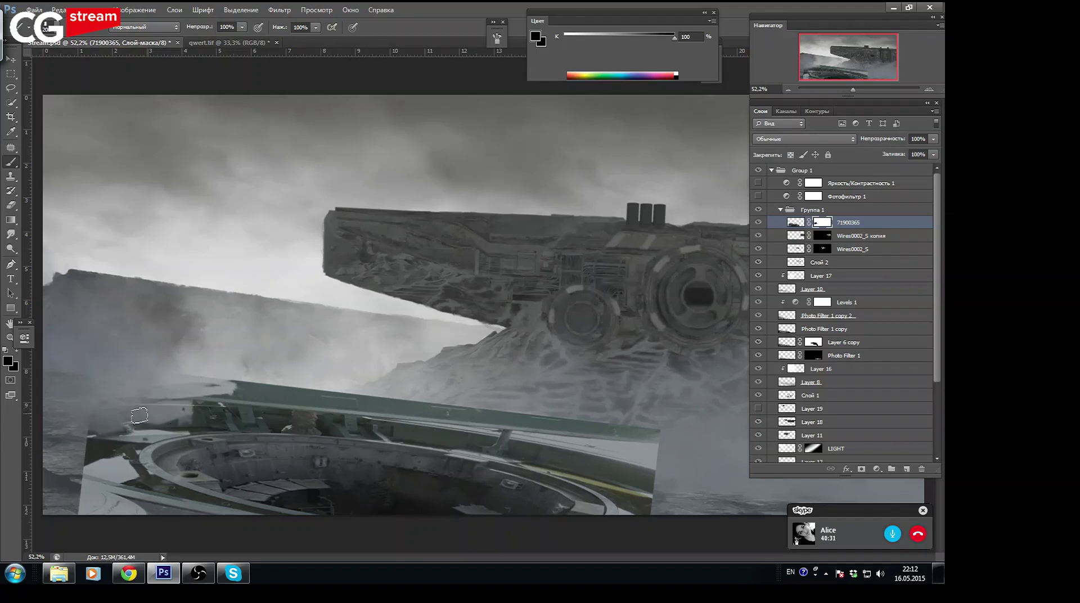
{"action": "mouse_move", "coordinate": [95, 447]}
{"action": "left_mouse_down"}
{"action": "mouse_move", "coordinate": [98, 475]}
{"action": "mouse_move", "coordinate": [116, 467]}
{"action": "mouse_move", "coordinate": [178, 517]}
{"action": "left_mouse_up"}
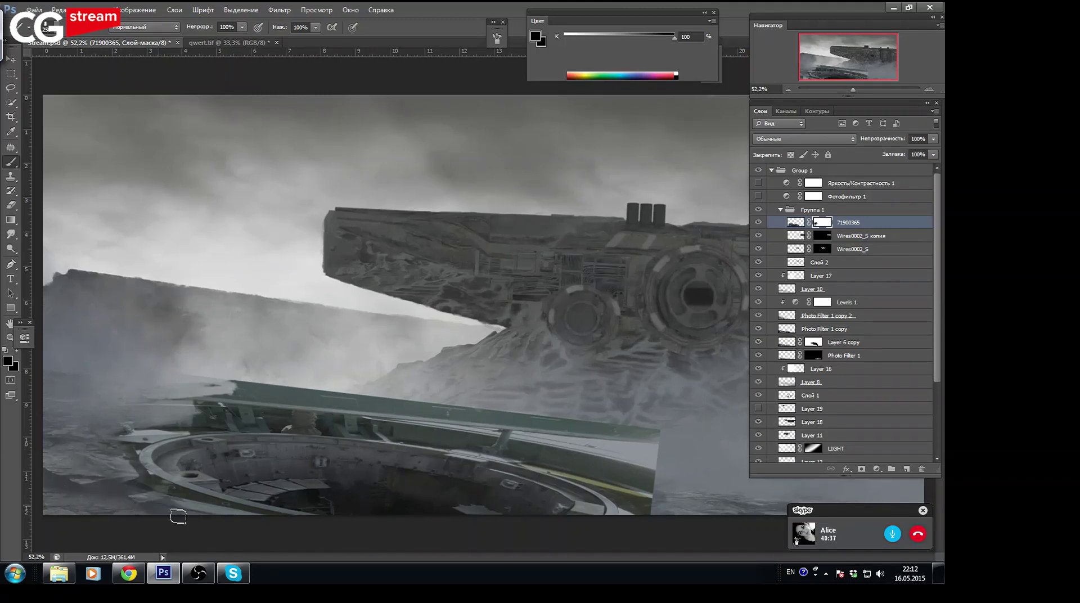
{"action": "mouse_move", "coordinate": [123, 425]}
{"action": "left_mouse_down"}
{"action": "mouse_move", "coordinate": [180, 424]}
{"action": "mouse_move", "coordinate": [234, 383]}
{"action": "mouse_move", "coordinate": [592, 427]}
{"action": "mouse_move", "coordinate": [652, 453]}
{"action": "left_mouse_up"}
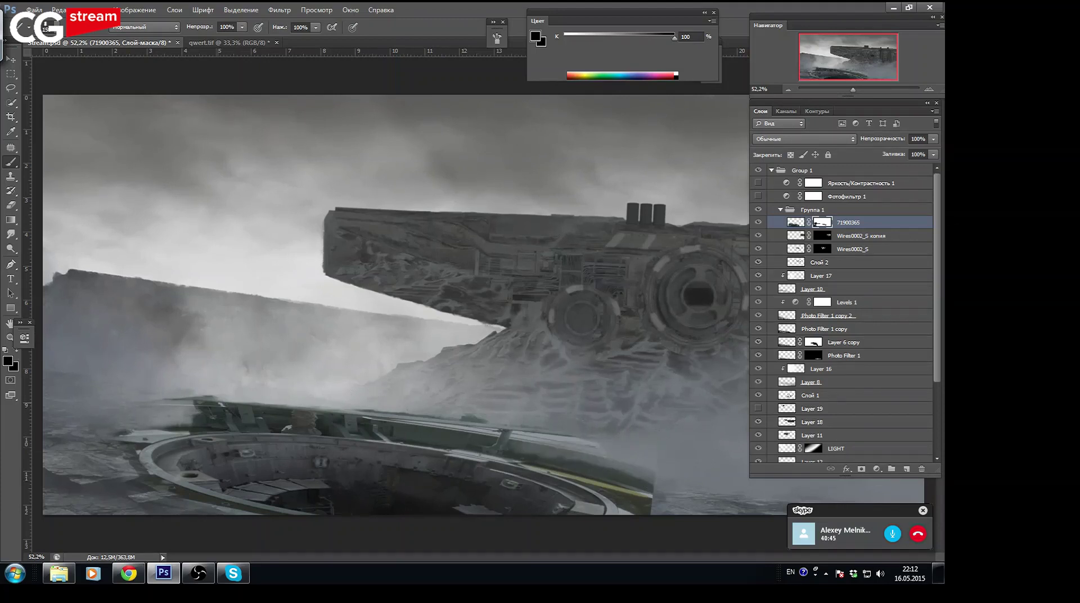
{"action": "mouse_move", "coordinate": [167, 427]}
{"action": "left_mouse_down"}
{"action": "mouse_move", "coordinate": [251, 430]}
{"action": "mouse_move", "coordinate": [164, 398]}
{"action": "left_mouse_up"}
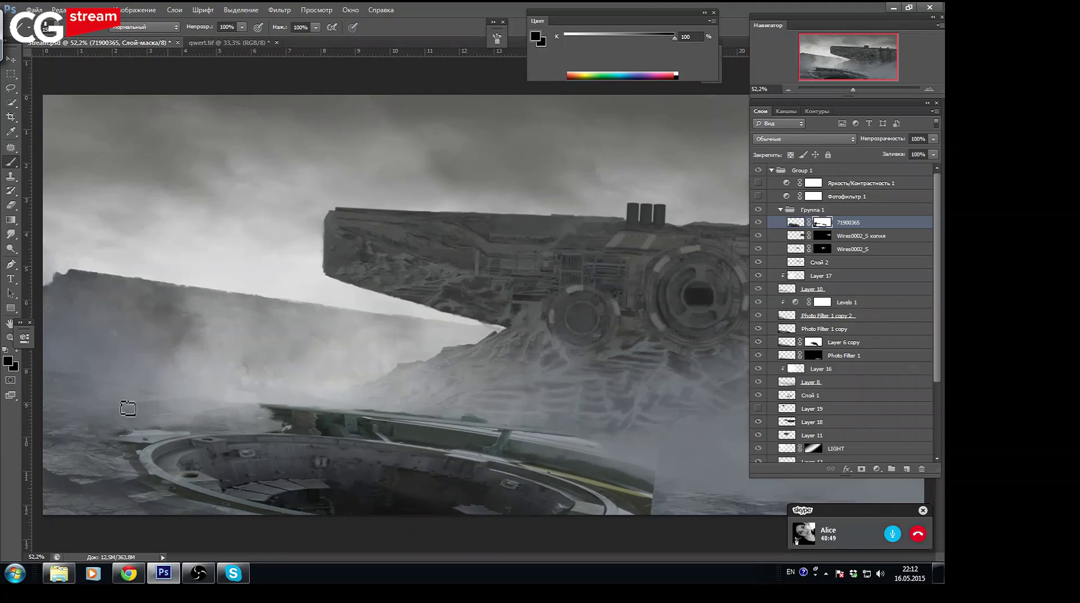
{"action": "mouse_move", "coordinate": [242, 402]}
{"action": "left_mouse_down"}
{"action": "mouse_move", "coordinate": [323, 419]}
{"action": "mouse_move", "coordinate": [239, 421]}
{"action": "left_mouse_up"}
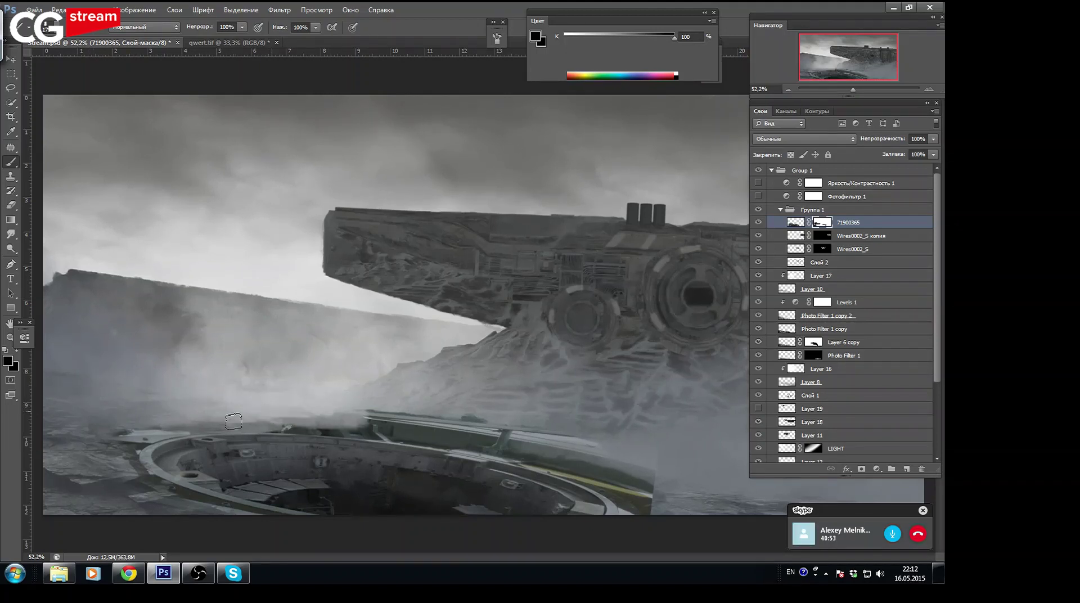
{"action": "mouse_move", "coordinate": [239, 420]}
{"action": "left_mouse_down"}
{"action": "mouse_move", "coordinate": [283, 433]}
{"action": "mouse_move", "coordinate": [343, 410]}
{"action": "mouse_move", "coordinate": [635, 474]}
{"action": "left_mouse_up"}
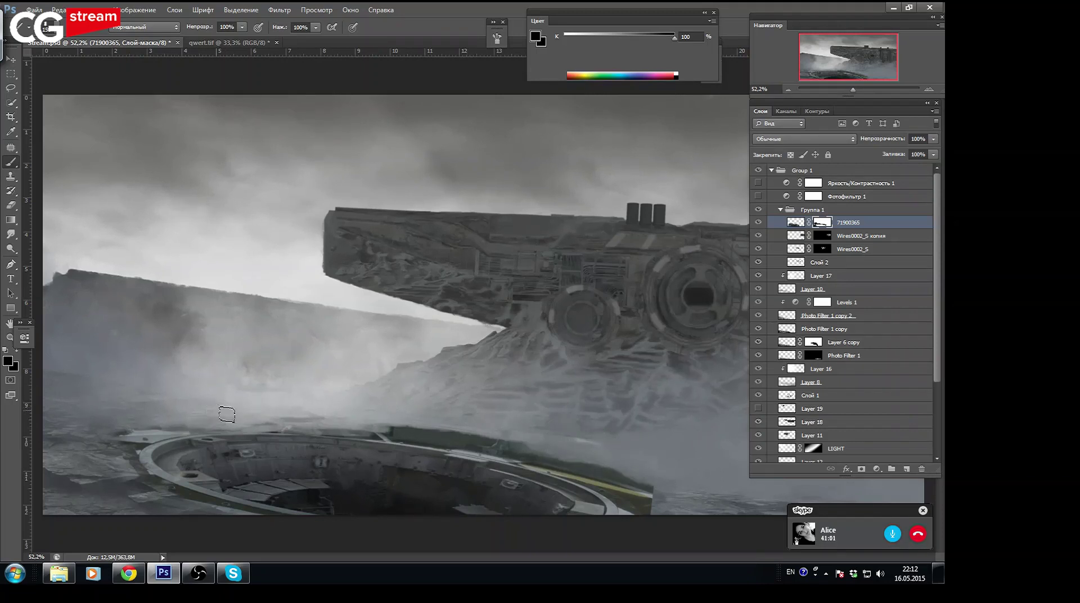
{"action": "left_click_drag", "start_coordinate": [161, 424], "coordinate": [366, 438]}
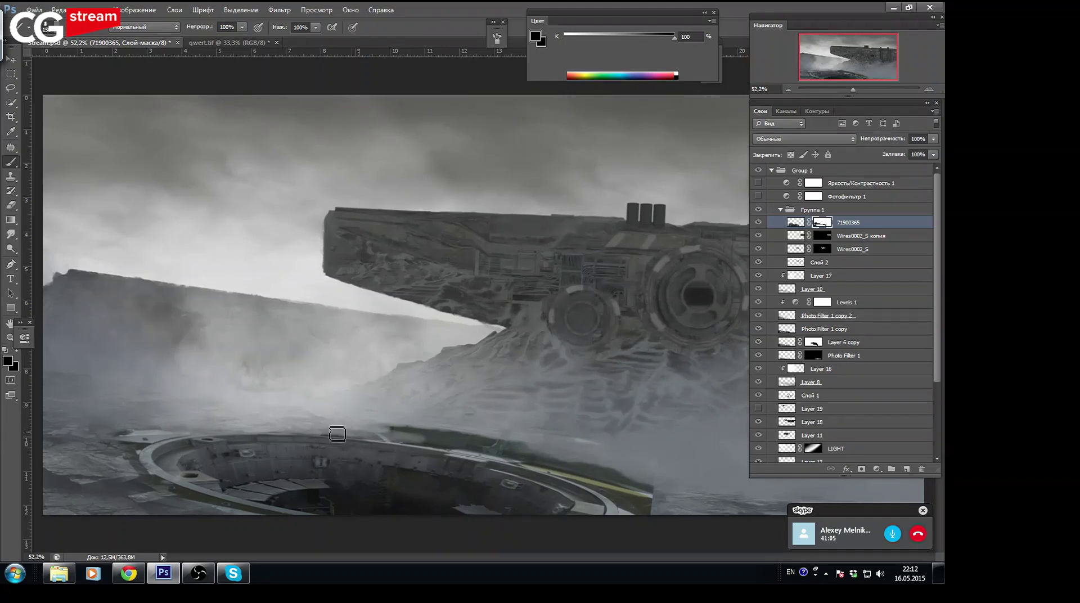
{"action": "mouse_move", "coordinate": [353, 426]}
{"action": "left_mouse_down"}
{"action": "mouse_move", "coordinate": [508, 450]}
{"action": "mouse_move", "coordinate": [432, 444]}
{"action": "left_mouse_up"}
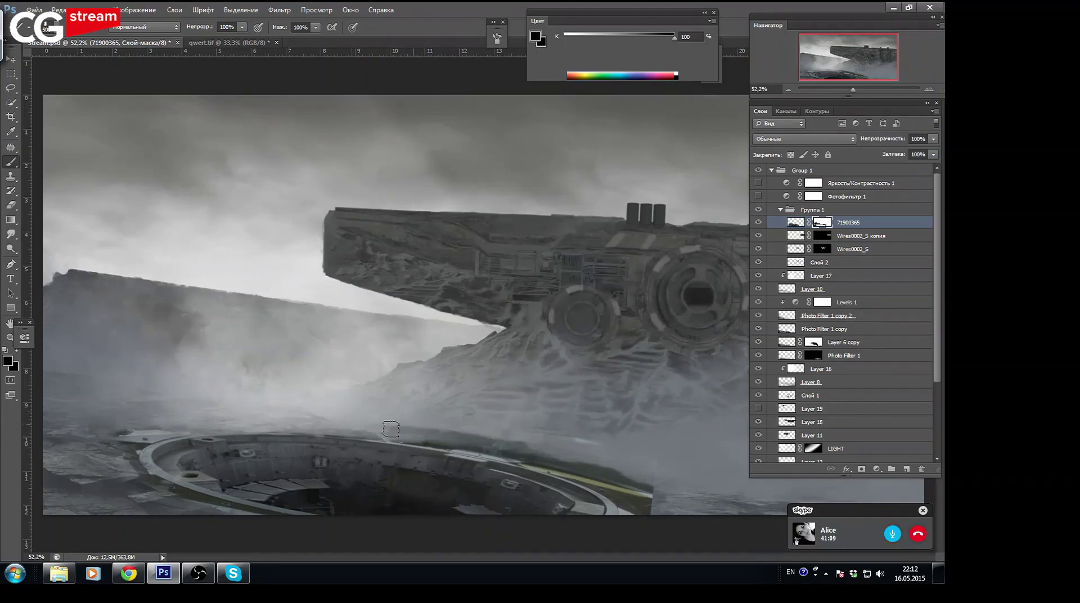
Fade the ship rim and yellow rim area into fog with varying brush sizes
{"action": "key", "text": "bracketleft"}
{"action": "left_click_drag", "start_coordinate": [381, 415], "coordinate": [542, 459]}
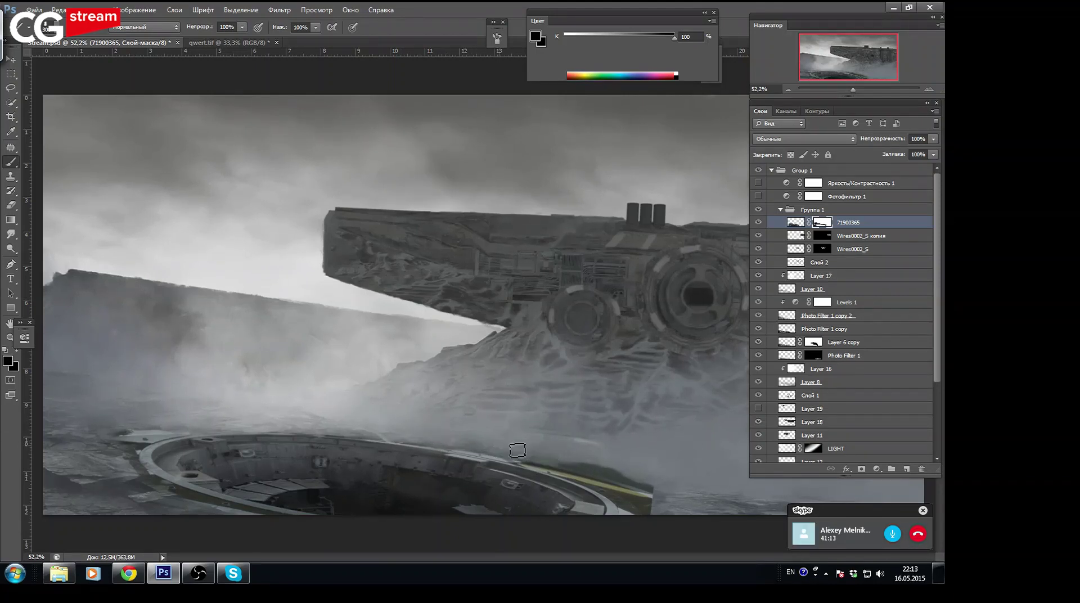
{"action": "key", "text": "bracketright"}
{"action": "left_click_drag", "start_coordinate": [600, 468], "coordinate": [650, 493]}
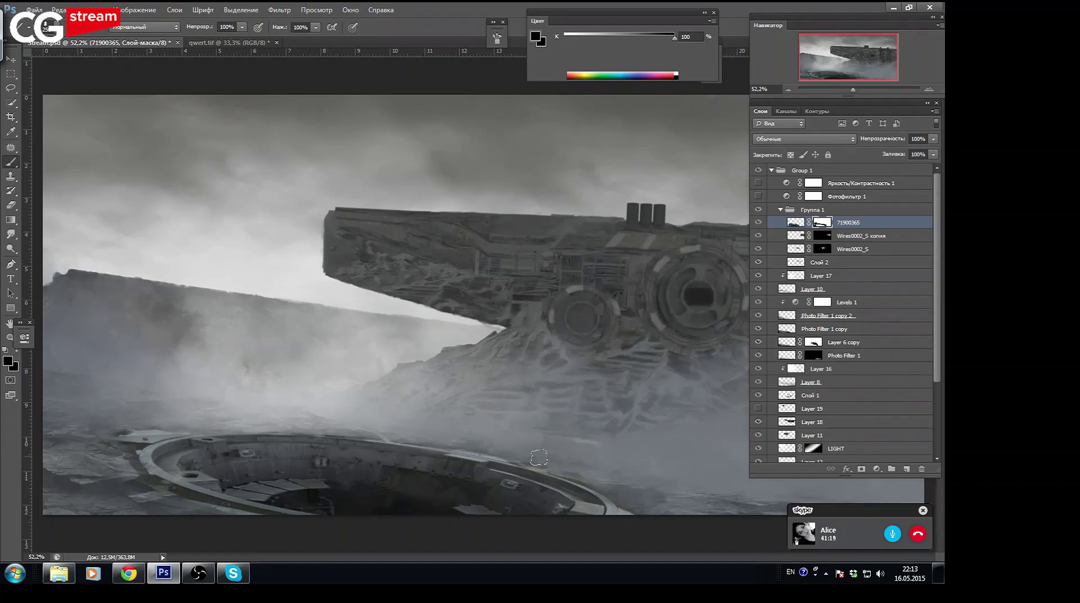
{"action": "key", "text": "bracketright"}
{"action": "left_click_drag", "start_coordinate": [353, 430], "coordinate": [421, 448]}
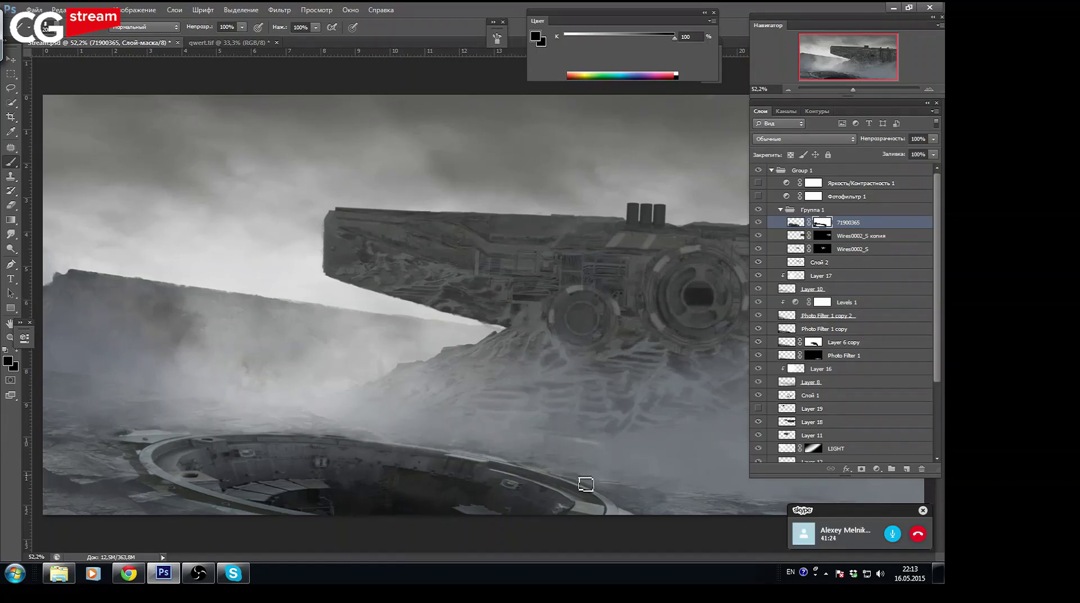
{"action": "key", "text": "bracketright"}
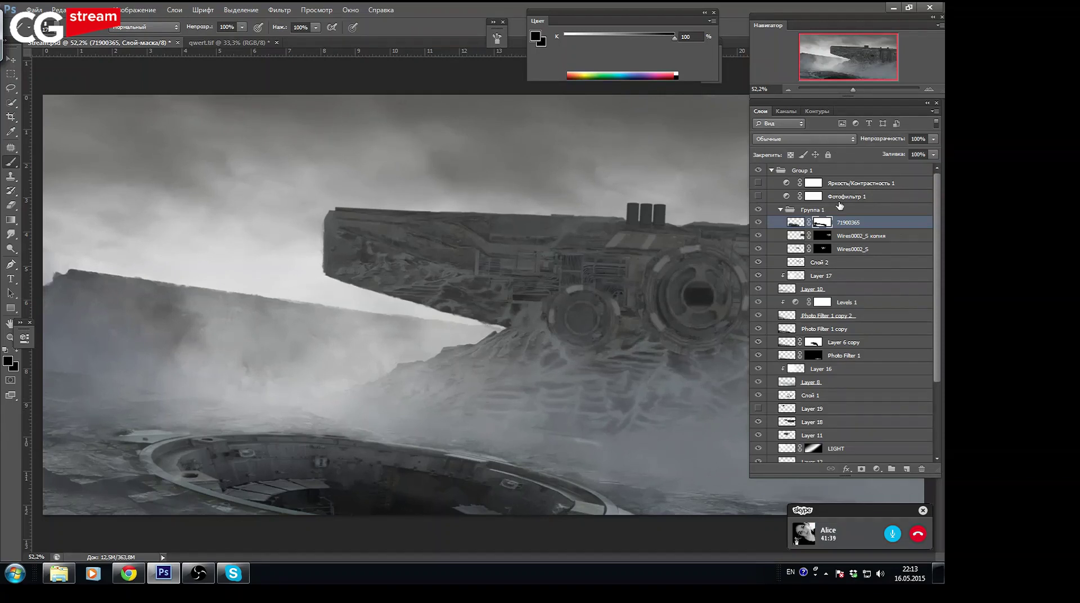
Compare with the hatch hidden, hide Layer 10, show Слой 2, and move the hatch below Layer 8
{"action": "left_click", "coordinate": [758, 223]}
{"action": "left_click", "coordinate": [758, 224]}
{"action": "left_click", "coordinate": [759, 289]}
{"action": "left_click", "coordinate": [758, 262]}
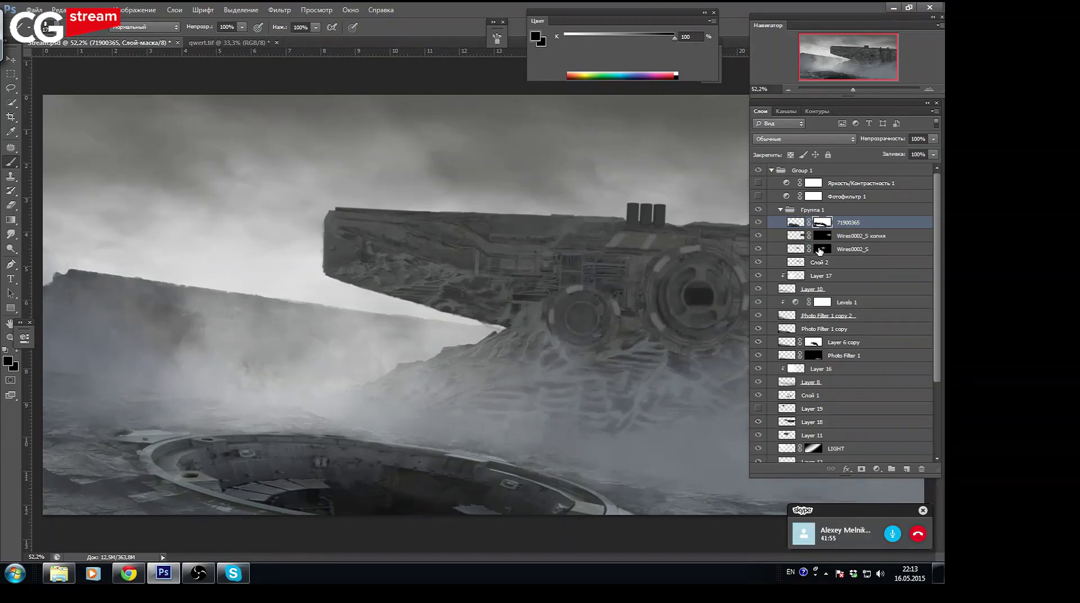
{"action": "left_click_drag", "start_coordinate": [852, 225], "coordinate": [858, 394]}
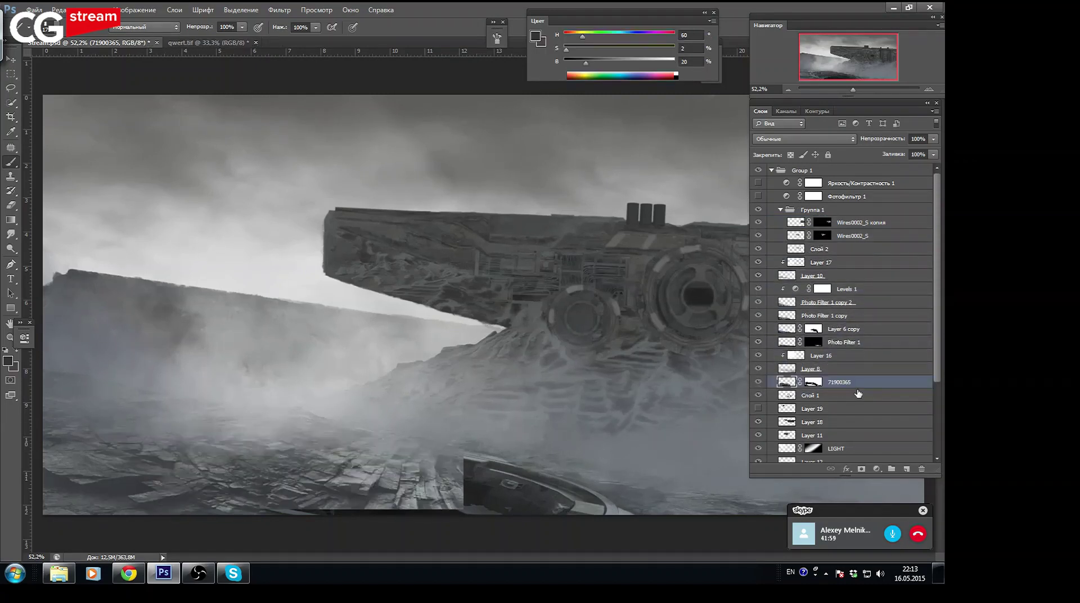
Move the hatch photo layer 71900365 directly below Layer 10 and toggle its visibility to check it
{"action": "left_click_drag", "start_coordinate": [834, 383], "coordinate": [876, 287]}
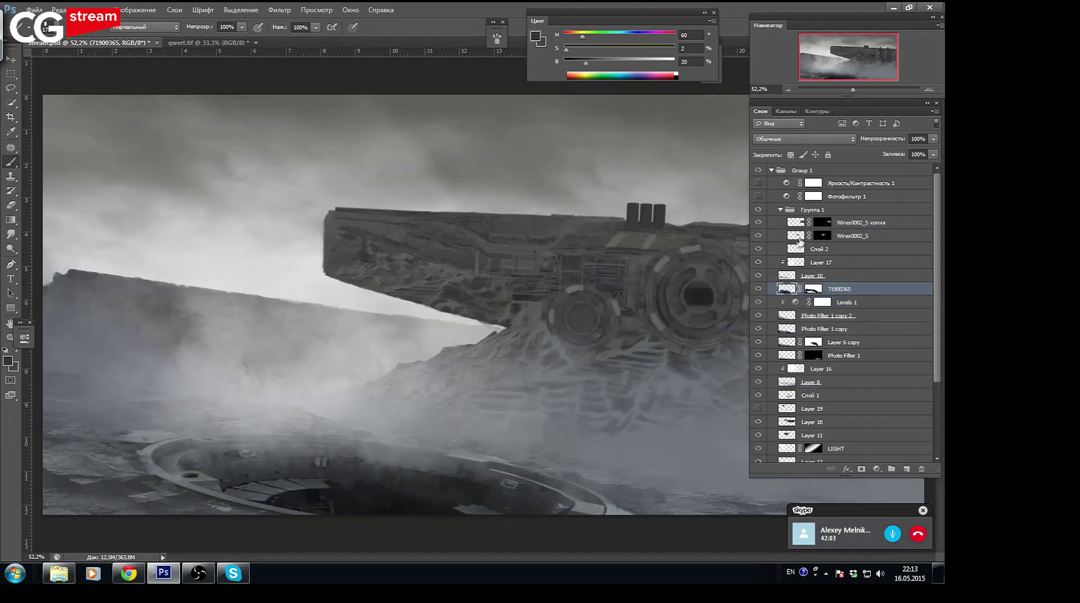
{"action": "left_click", "coordinate": [759, 289]}
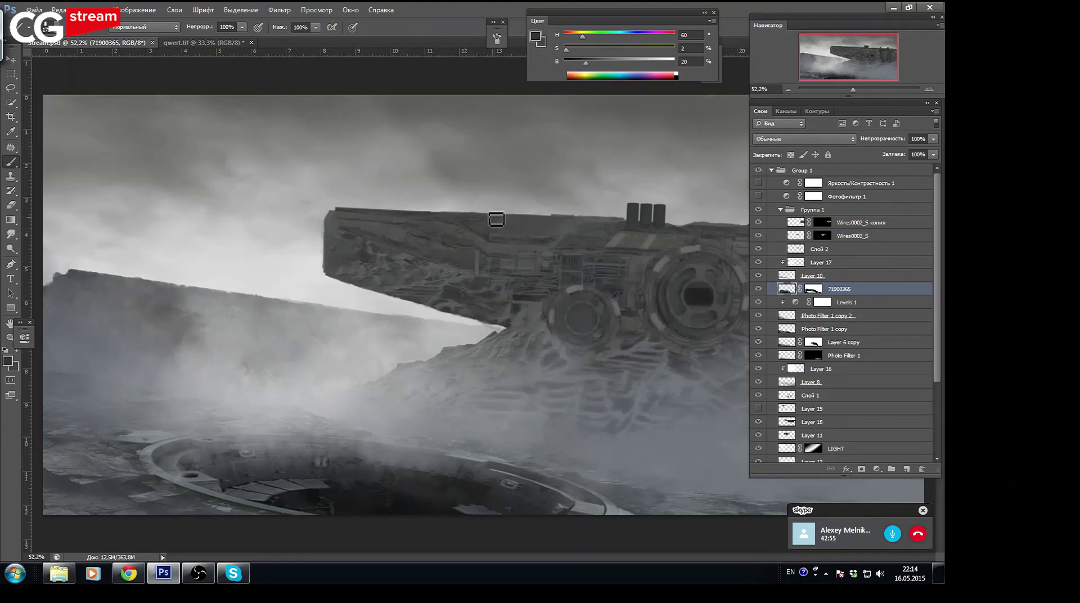
Zoom in with the Navigator to inspect the ship's front, then zoom back out to the whole image
{"action": "key", "text": "shift+plus"}
{"action": "key", "text": "shift+minus"}
{"action": "left_click_drag", "start_coordinate": [858, 90], "coordinate": [850, 78]}
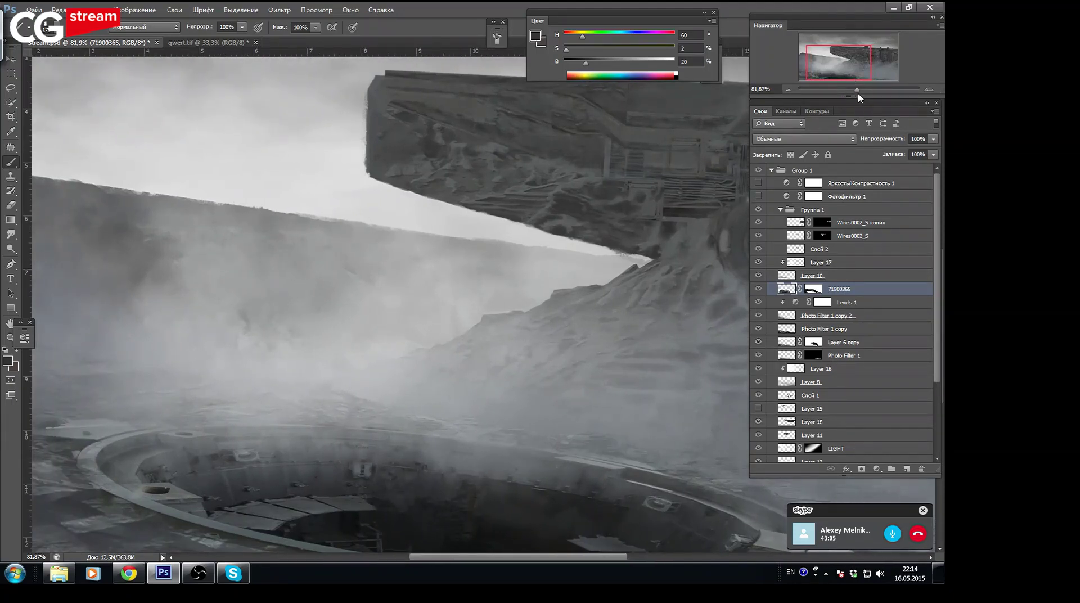
{"action": "left_click_drag", "start_coordinate": [854, 92], "coordinate": [850, 93]}
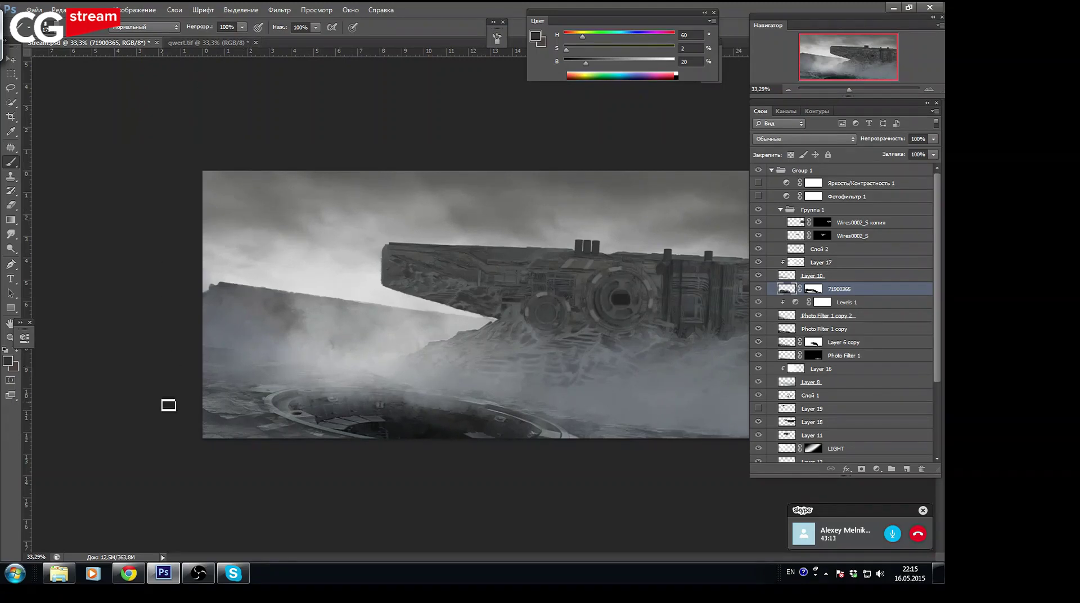
Place the FuseBox0054_1_S photo scaled down and move its layer into Группа 1
{"action": "left_click", "coordinate": [48, 579]}
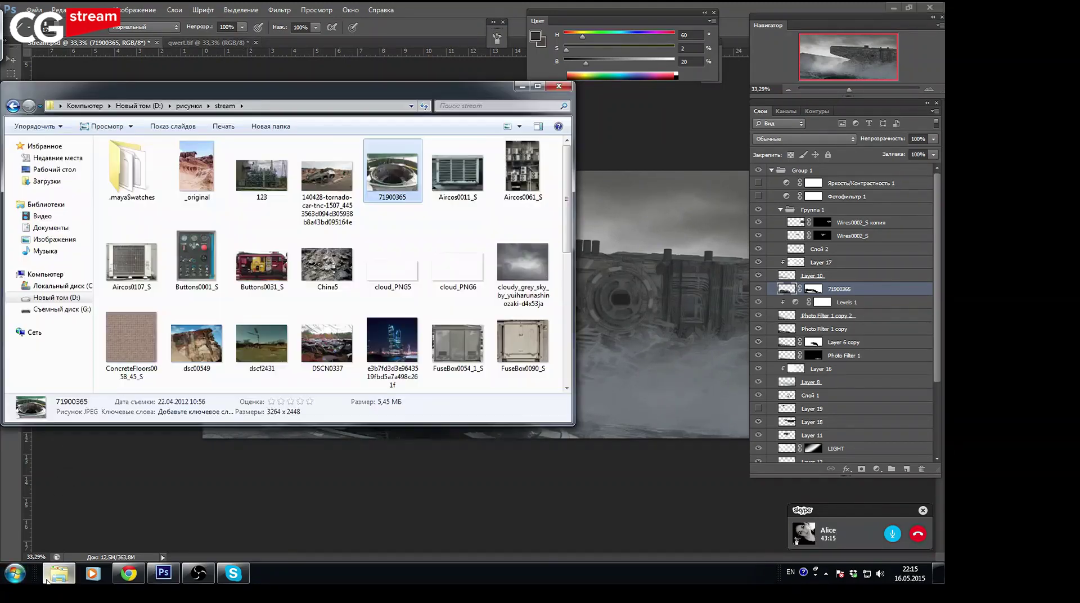
{"action": "left_click_drag", "start_coordinate": [465, 346], "coordinate": [397, 73]}
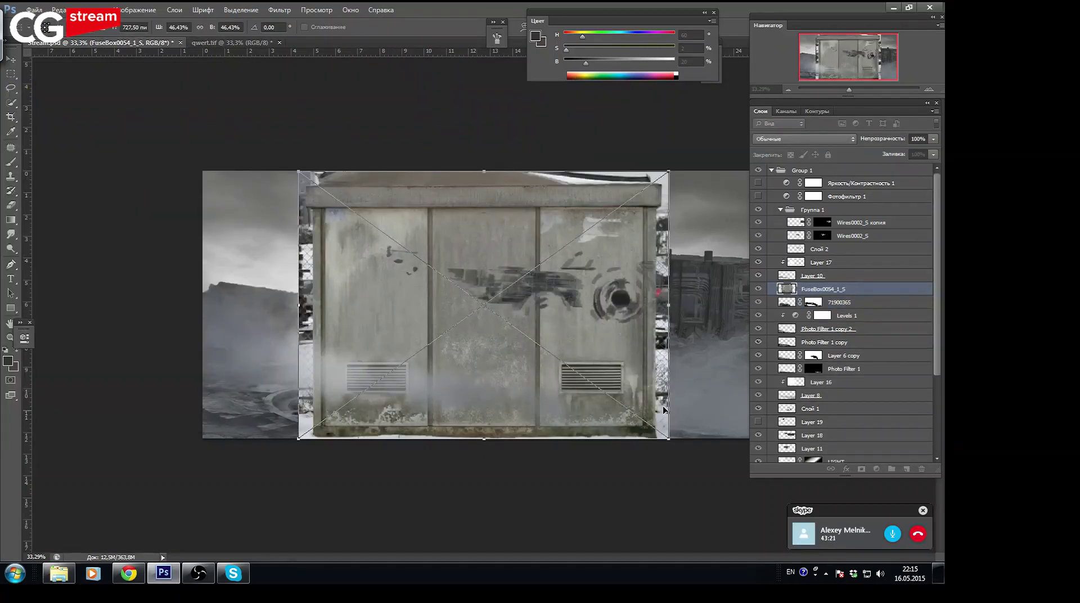
{"action": "left_click_drag", "start_coordinate": [665, 436], "coordinate": [551, 353]}
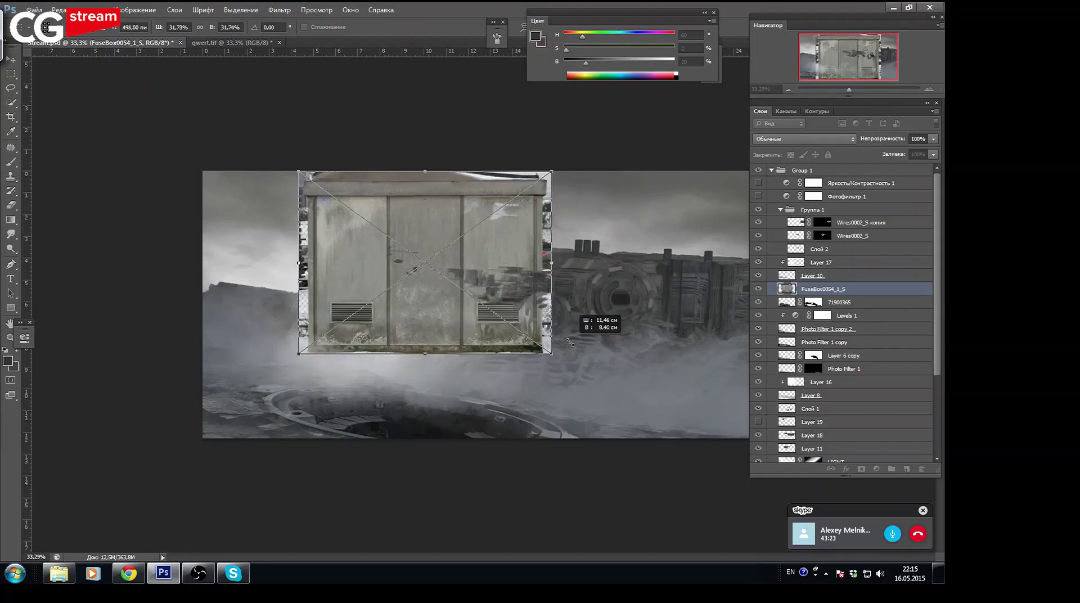
{"action": "key", "text": "Return"}
{"action": "mouse_move", "coordinate": [844, 289]}
{"action": "left_mouse_down"}
{"action": "mouse_move", "coordinate": [848, 225]}
{"action": "mouse_move", "coordinate": [859, 224]}
{"action": "left_mouse_up"}
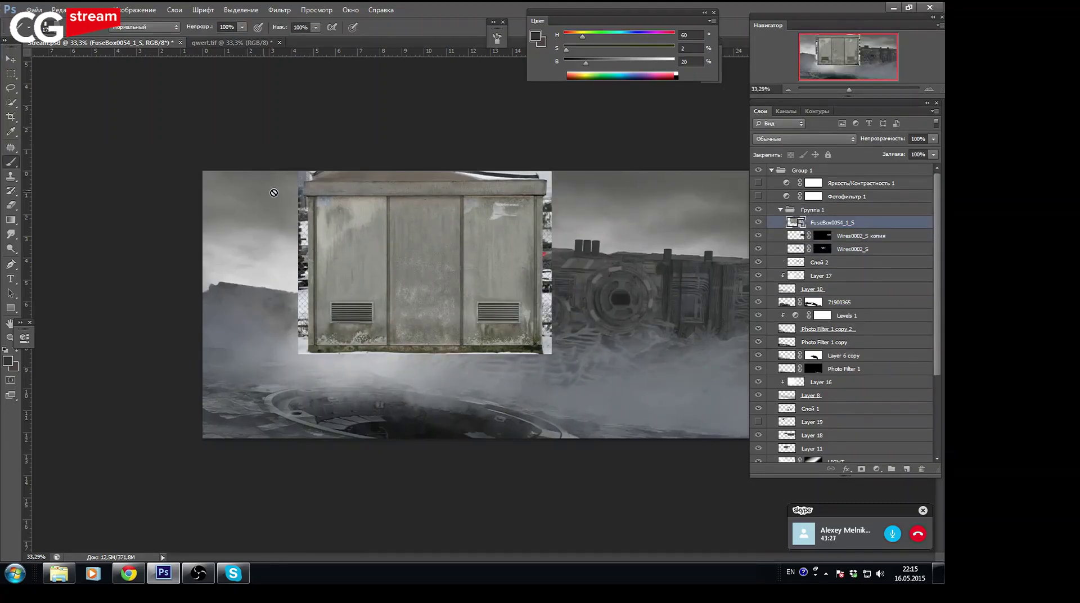
{"action": "left_click", "coordinate": [252, 194]}
{"action": "key", "text": "Escape"}
Crop the fuse-box photo to its clean concrete panel by deleting everything outside a marquee
{"action": "left_click_drag", "start_coordinate": [850, 93], "coordinate": [852, 93]}
{"action": "left_click", "coordinate": [12, 75]}
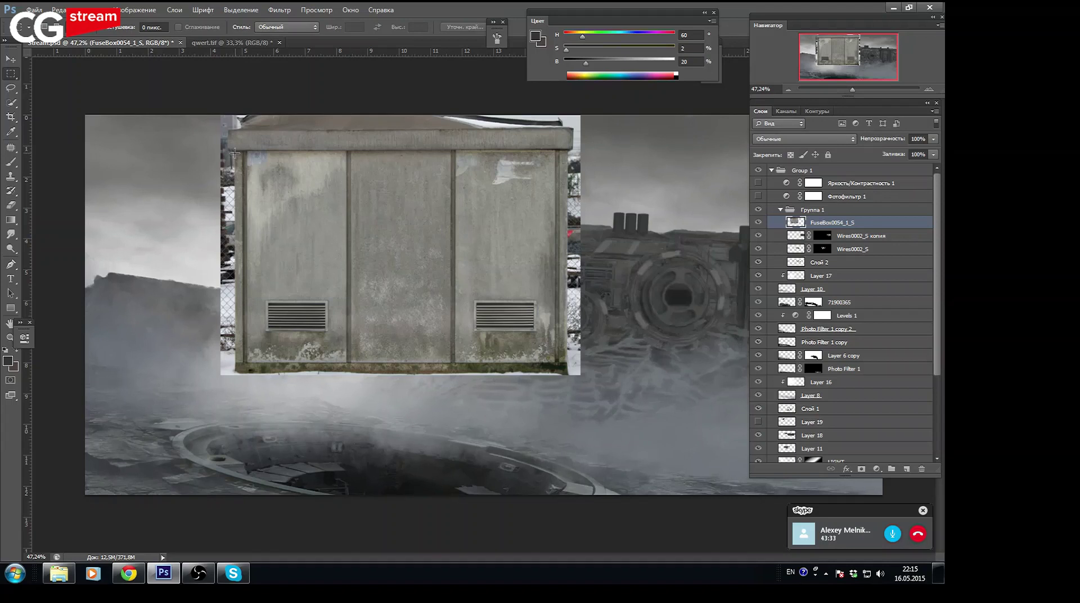
{"action": "left_click_drag", "start_coordinate": [236, 152], "coordinate": [559, 363]}
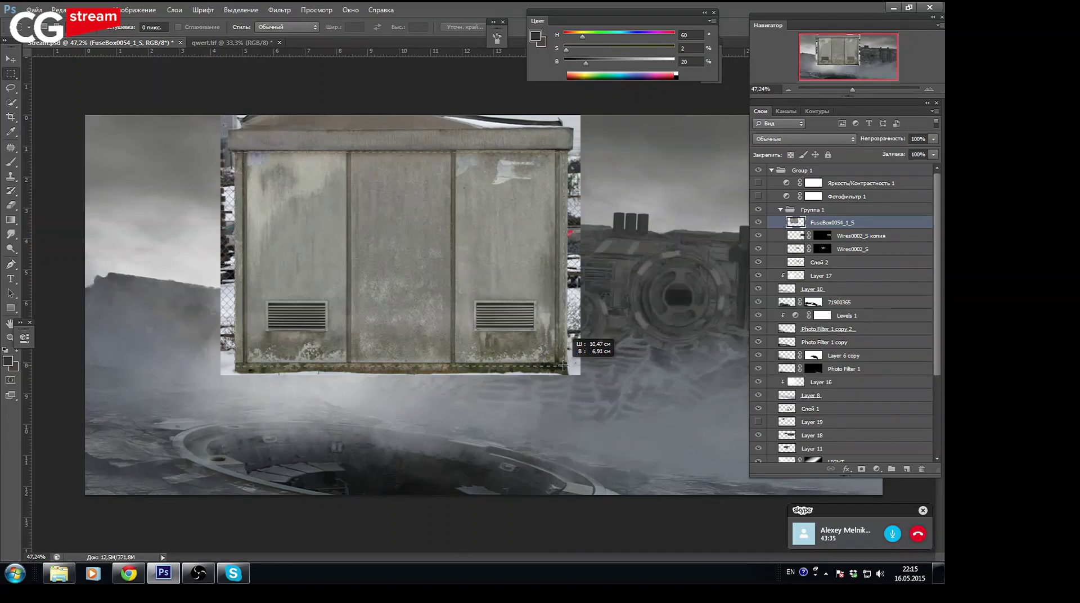
{"action": "left_click_drag", "start_coordinate": [559, 363], "coordinate": [563, 363]}
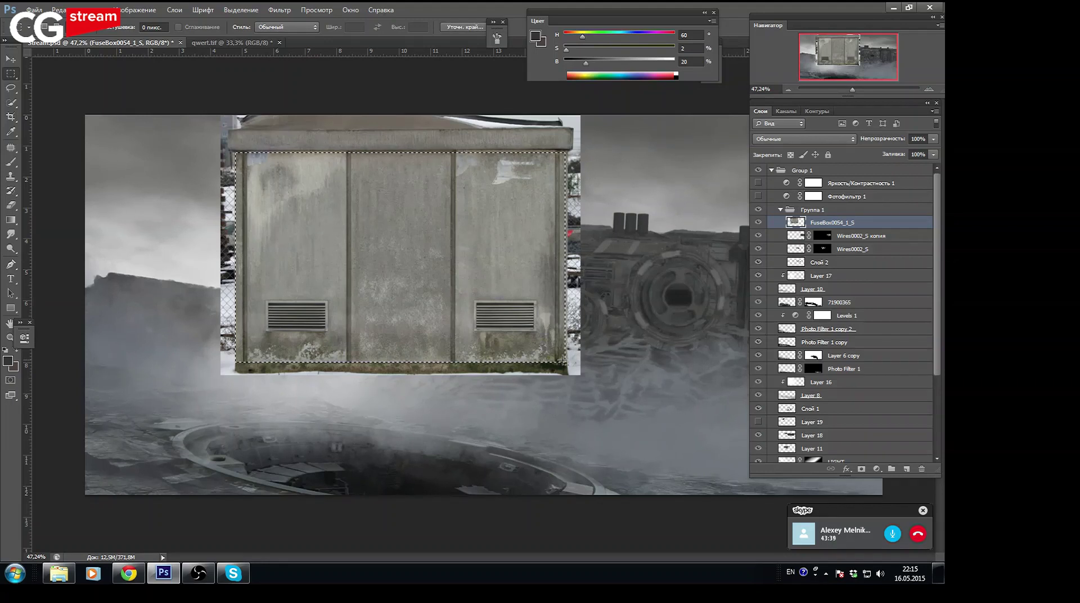
{"action": "key", "text": "ctrl+shift+i"}
{"action": "key", "text": "Delete"}
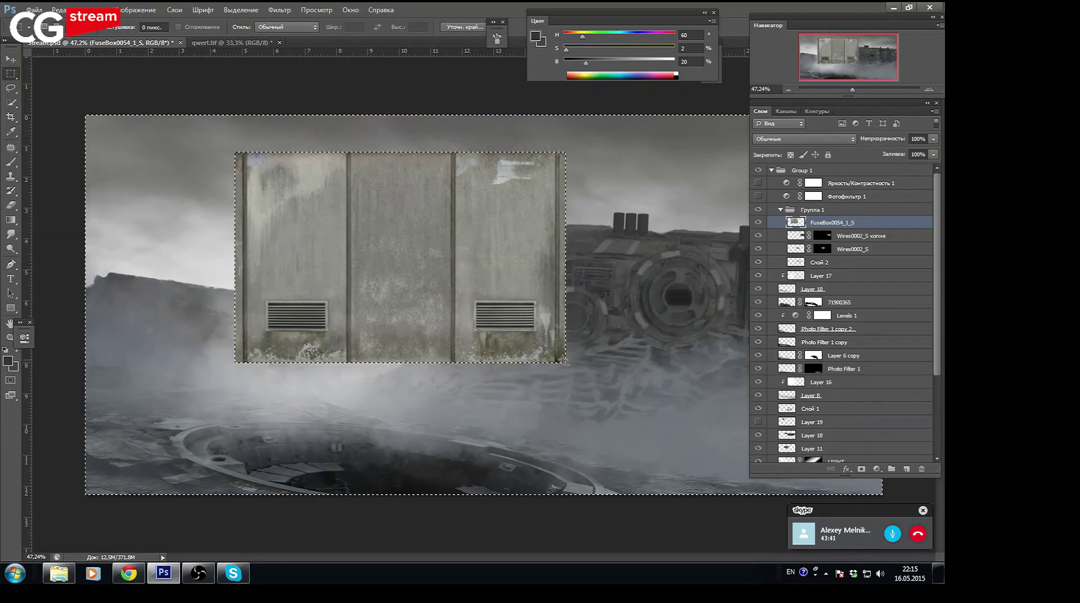
{"action": "key", "text": "ctrl+d"}
Shrink the trimmed panel to about 59% and move it left and down
{"action": "key", "text": "ctrl+t"}
{"action": "left_click_drag", "start_coordinate": [461, 231], "coordinate": [415, 270]}
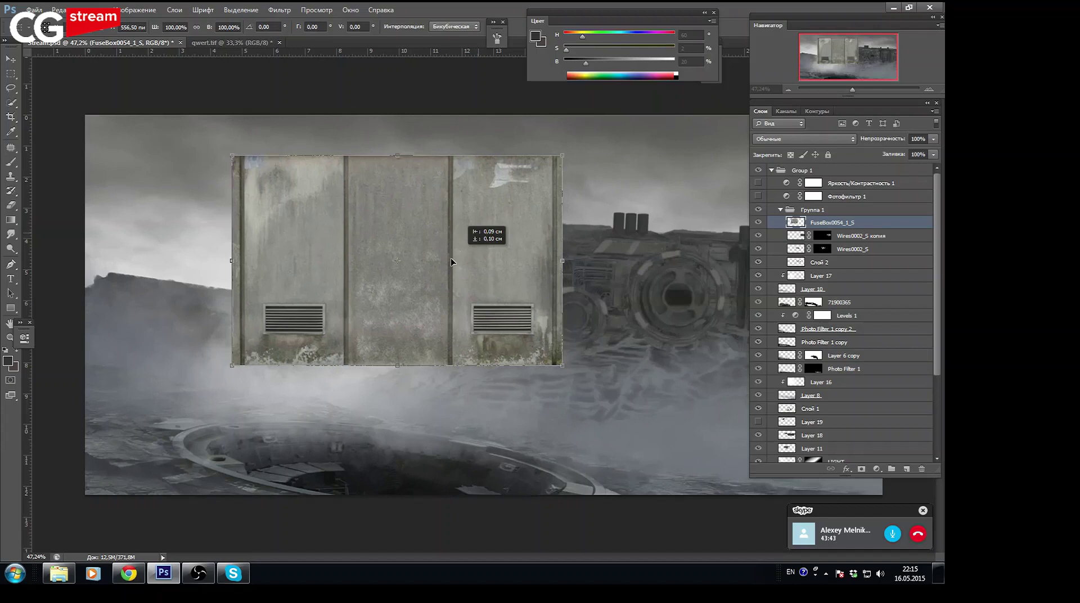
{"action": "left_click_drag", "start_coordinate": [519, 402], "coordinate": [389, 321]}
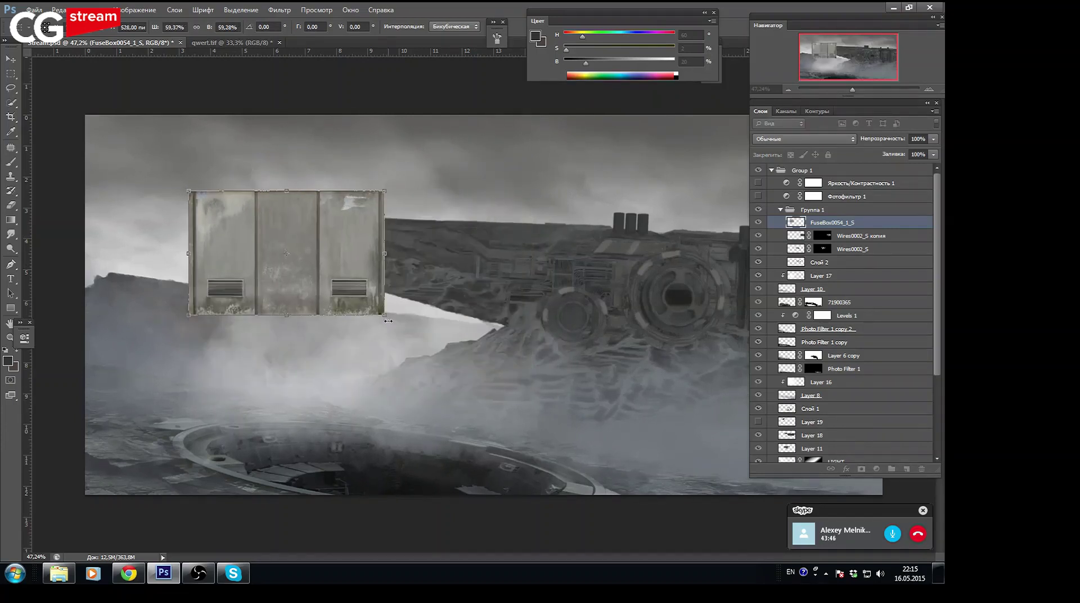
{"action": "key", "text": "Return"}
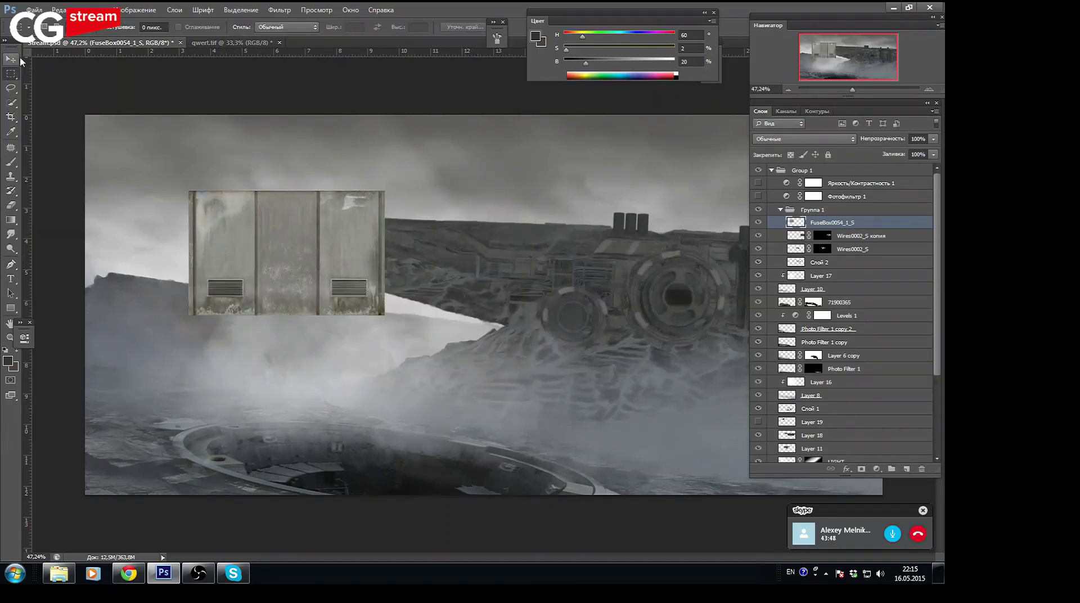
Duplicate the panel below itself, flip the copy vertically and nudge it up to close the seam
{"action": "left_click_drag", "start_coordinate": [285, 265], "coordinate": [290, 362]}
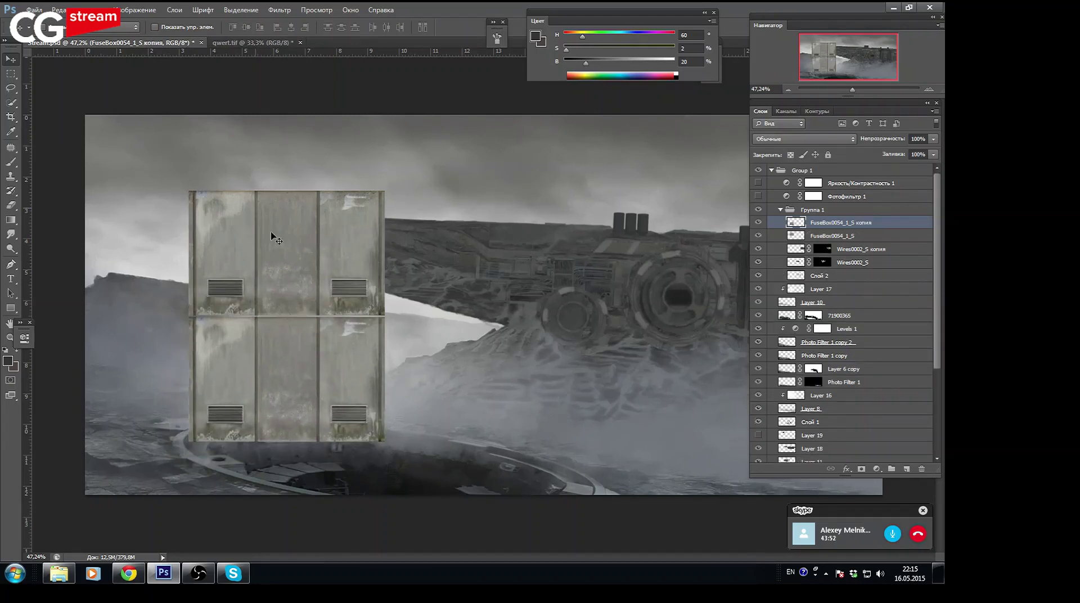
{"action": "left_click", "coordinate": [59, 10]}
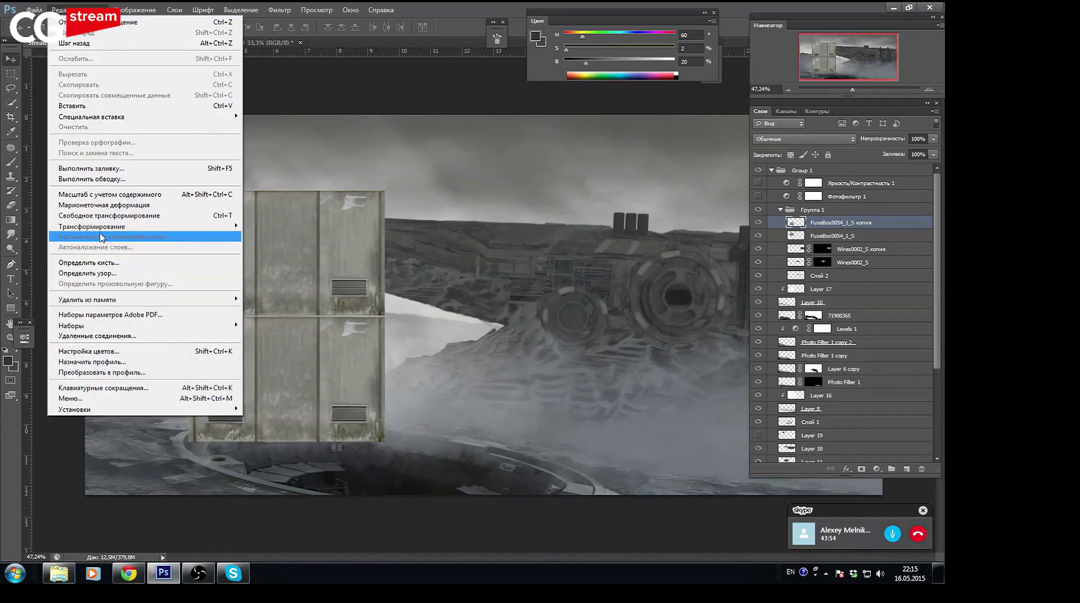
{"action": "mouse_move", "coordinate": [126, 226]}
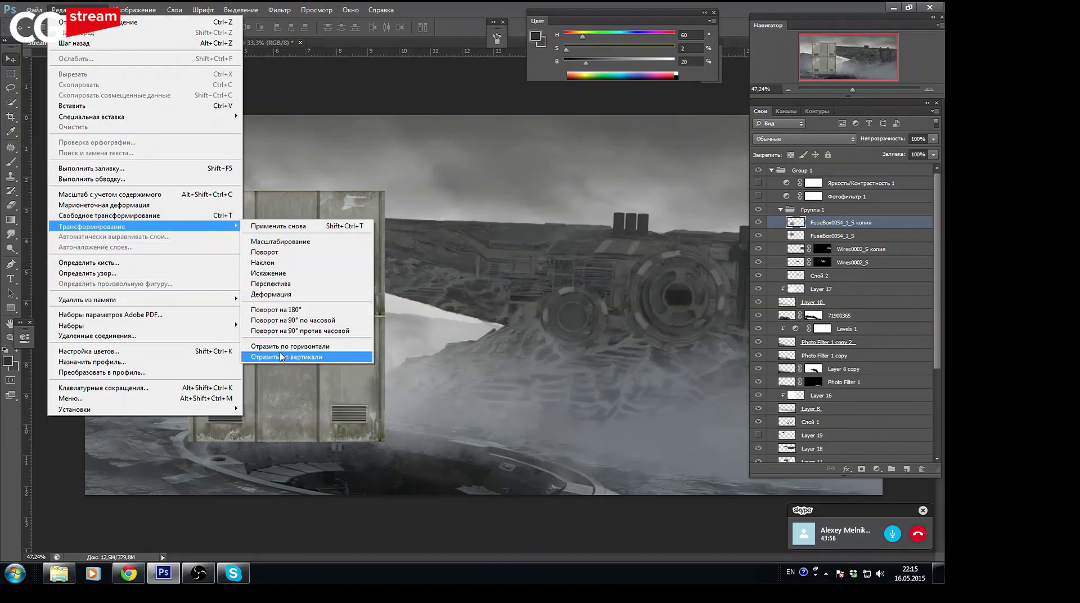
{"action": "left_click", "coordinate": [280, 357]}
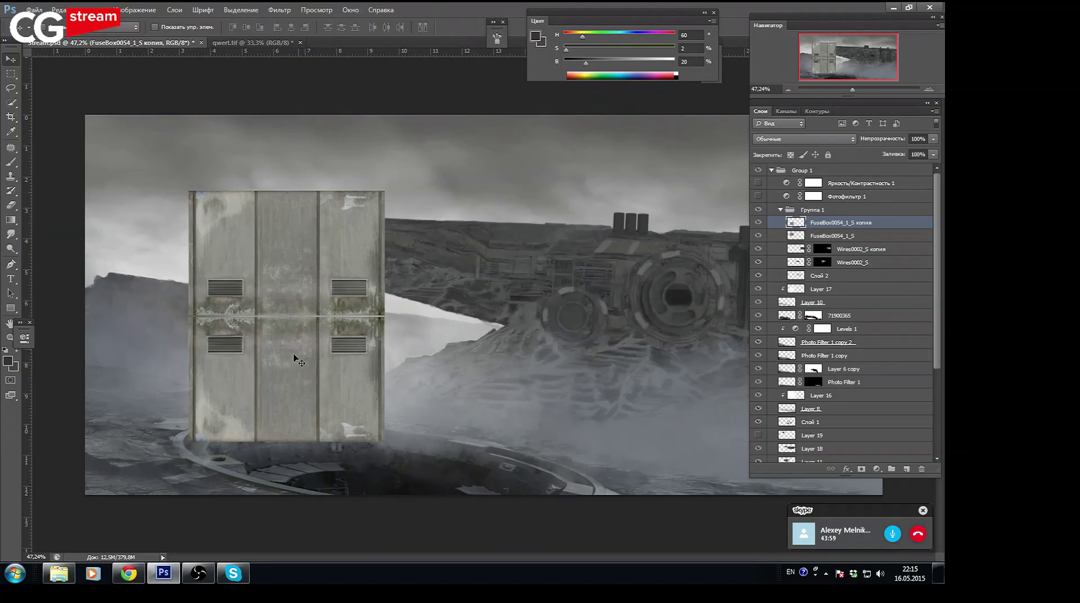
{"action": "left_click", "coordinate": [759, 223]}
{"action": "key", "text": "Up"}
{"action": "key", "text": "Up"}
{"action": "key", "text": "Up"}
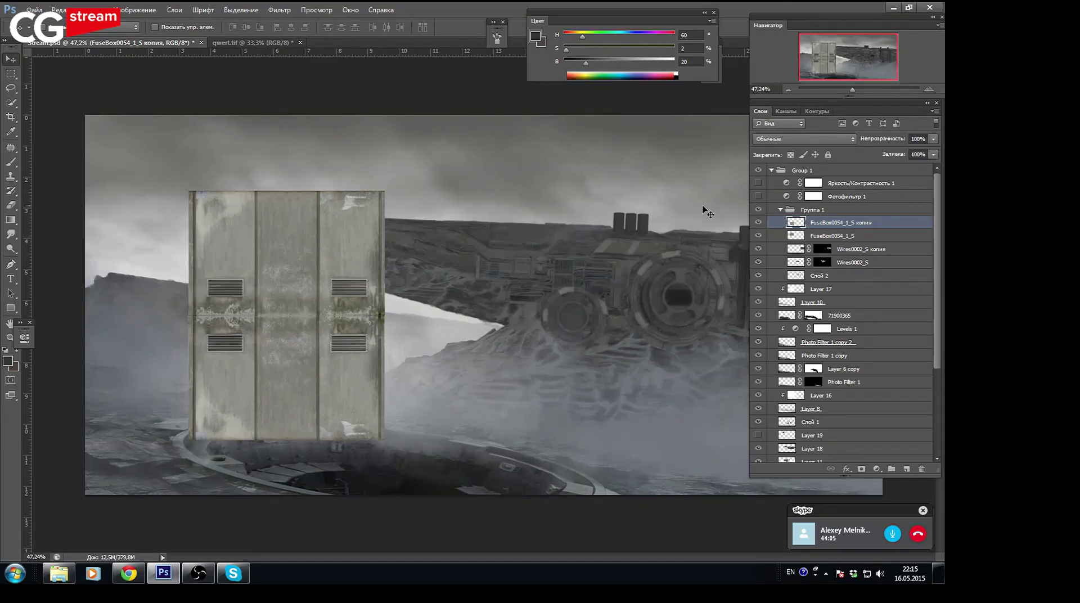
{"action": "left_click", "coordinate": [10, 176]}
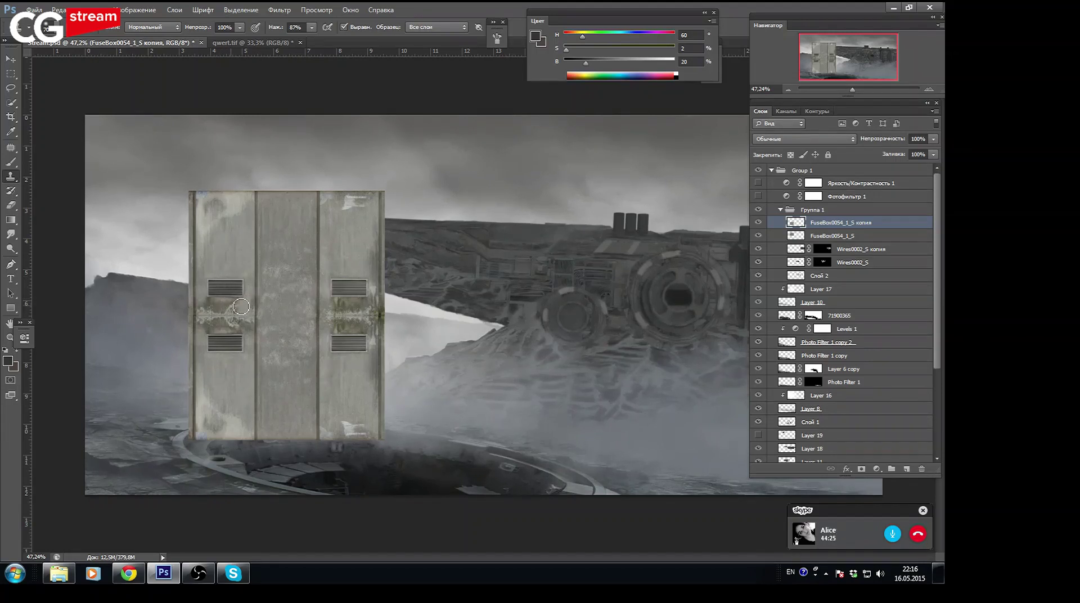
Clone-stamp away the grime between the left and right vents and along the right edge
{"action": "mouse_move", "coordinate": [233, 304]}
{"action": "left_mouse_down"}
{"action": "mouse_move", "coordinate": [200, 310]}
{"action": "mouse_move", "coordinate": [228, 321]}
{"action": "left_mouse_up"}
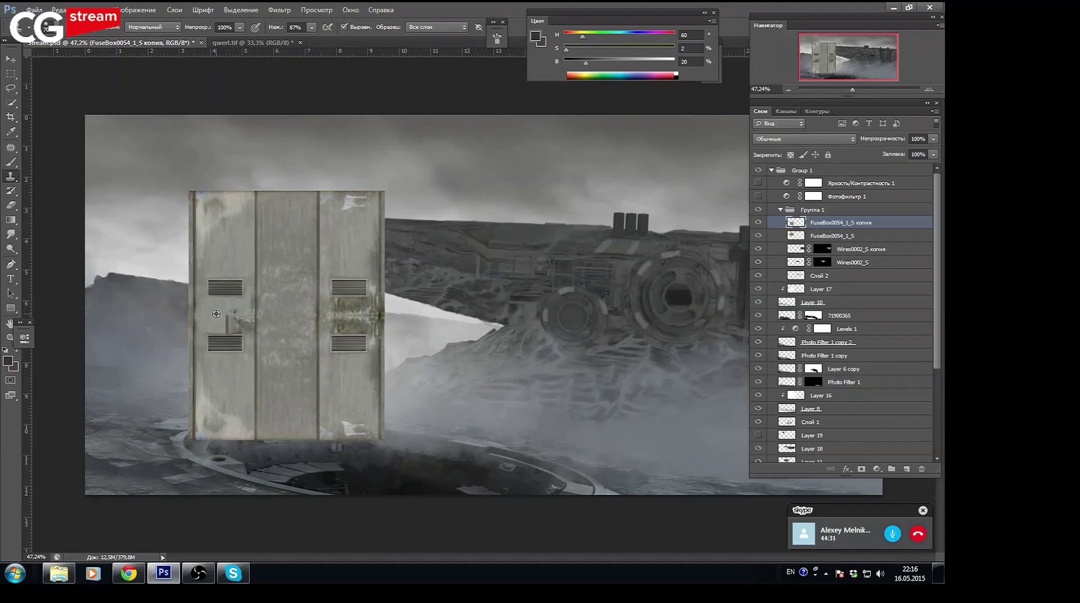
{"action": "mouse_move", "coordinate": [230, 315]}
{"action": "left_mouse_down"}
{"action": "mouse_move", "coordinate": [228, 331]}
{"action": "mouse_move", "coordinate": [246, 337]}
{"action": "left_mouse_up"}
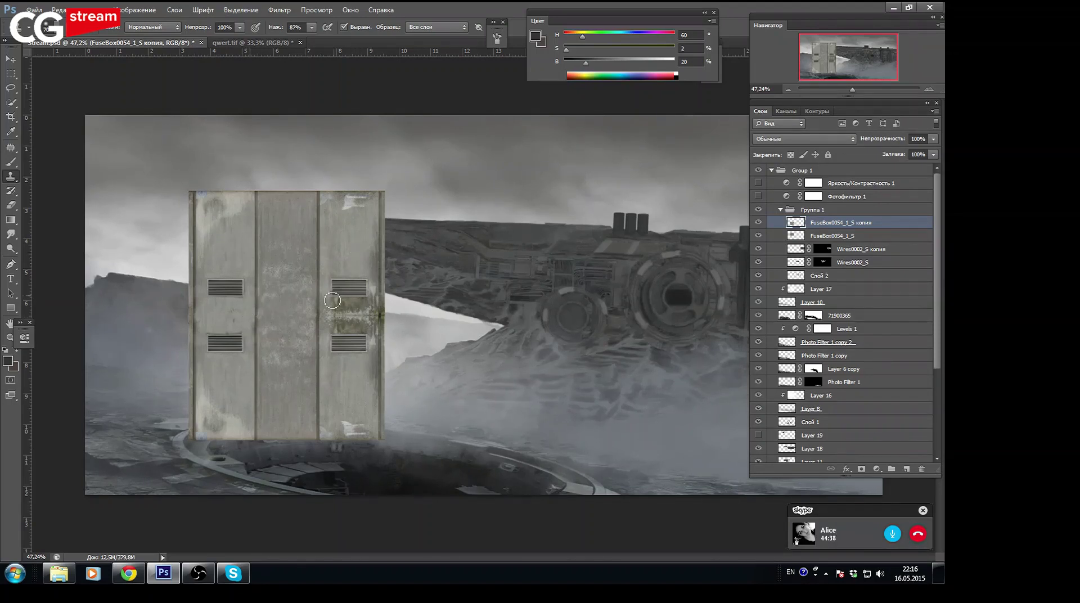
{"action": "mouse_move", "coordinate": [332, 301]}
{"action": "left_mouse_down"}
{"action": "mouse_move", "coordinate": [357, 308]}
{"action": "mouse_move", "coordinate": [344, 311]}
{"action": "mouse_move", "coordinate": [360, 295]}
{"action": "left_mouse_up"}
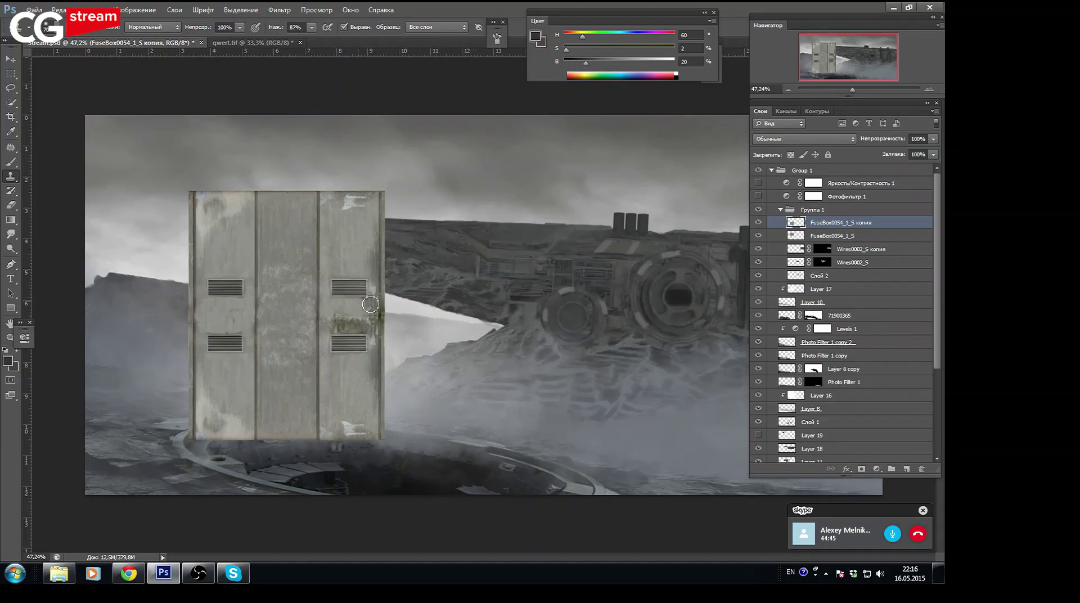
{"action": "left_click_drag", "start_coordinate": [376, 301], "coordinate": [373, 265]}
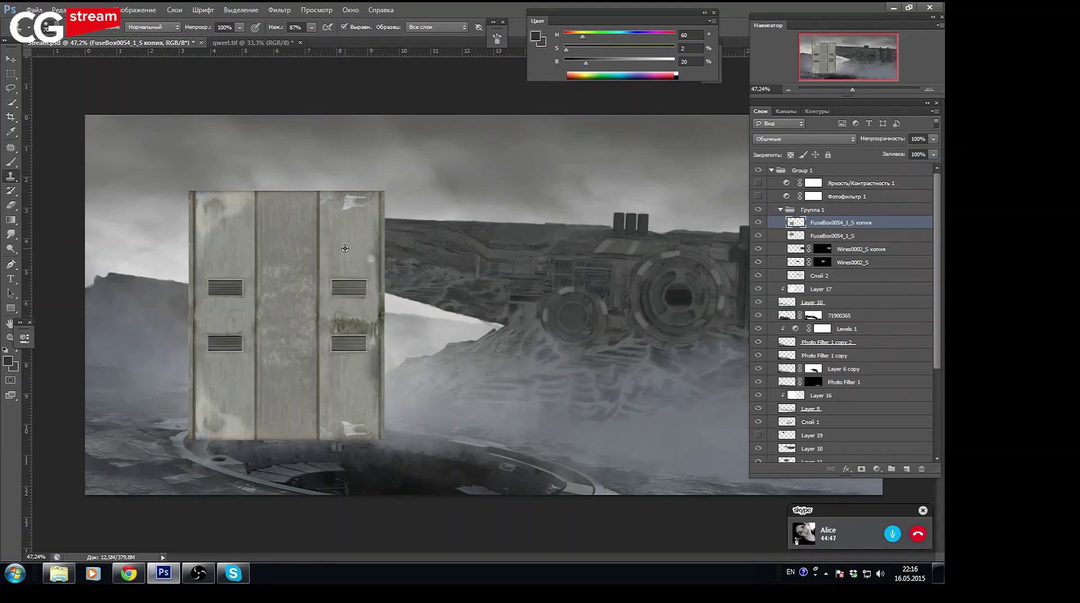
{"action": "left_click", "coordinate": [356, 250], "text": "alt"}
{"action": "left_click_drag", "start_coordinate": [347, 304], "coordinate": [338, 314]}
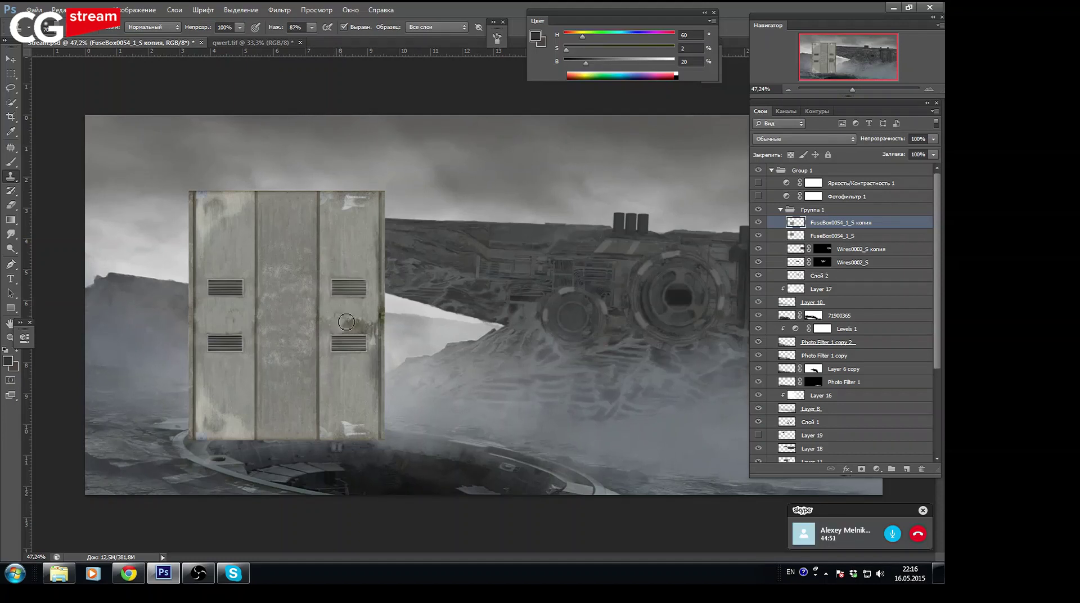
{"action": "left_click_drag", "start_coordinate": [340, 325], "coordinate": [380, 327]}
Clone over the white smudges on the right panel and the light patches at the top-left
{"action": "left_click", "coordinate": [351, 243], "text": "alt"}
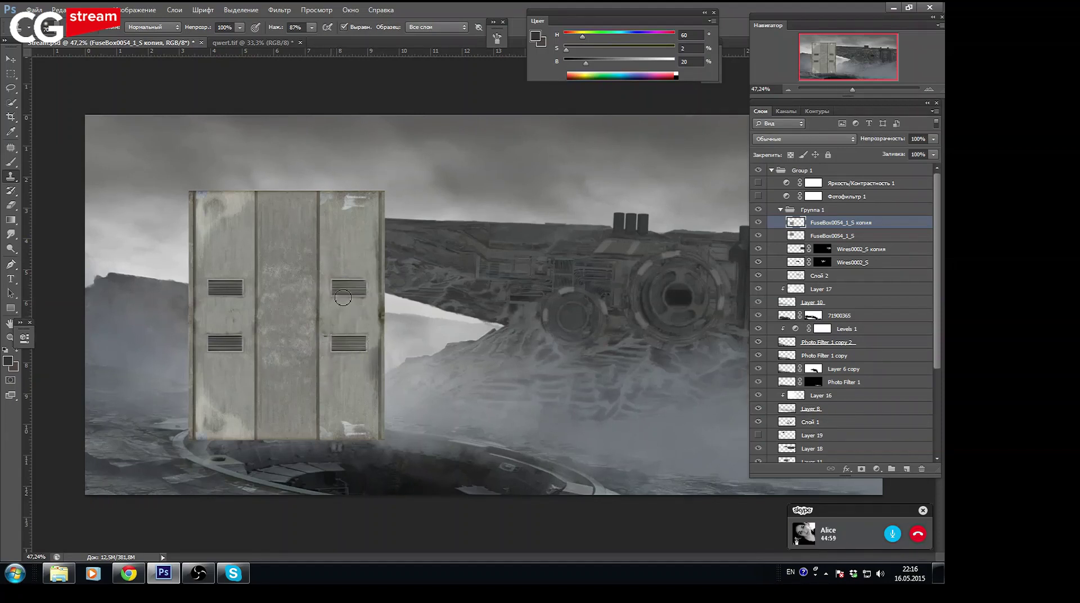
{"action": "left_click_drag", "start_coordinate": [344, 204], "coordinate": [360, 206]}
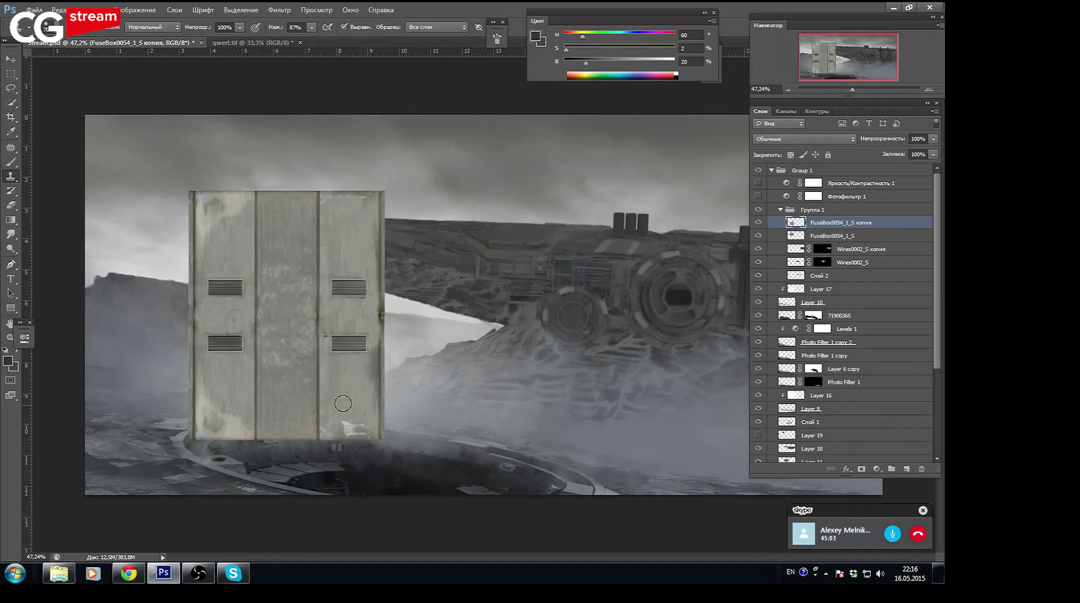
{"action": "left_click_drag", "start_coordinate": [350, 429], "coordinate": [359, 430]}
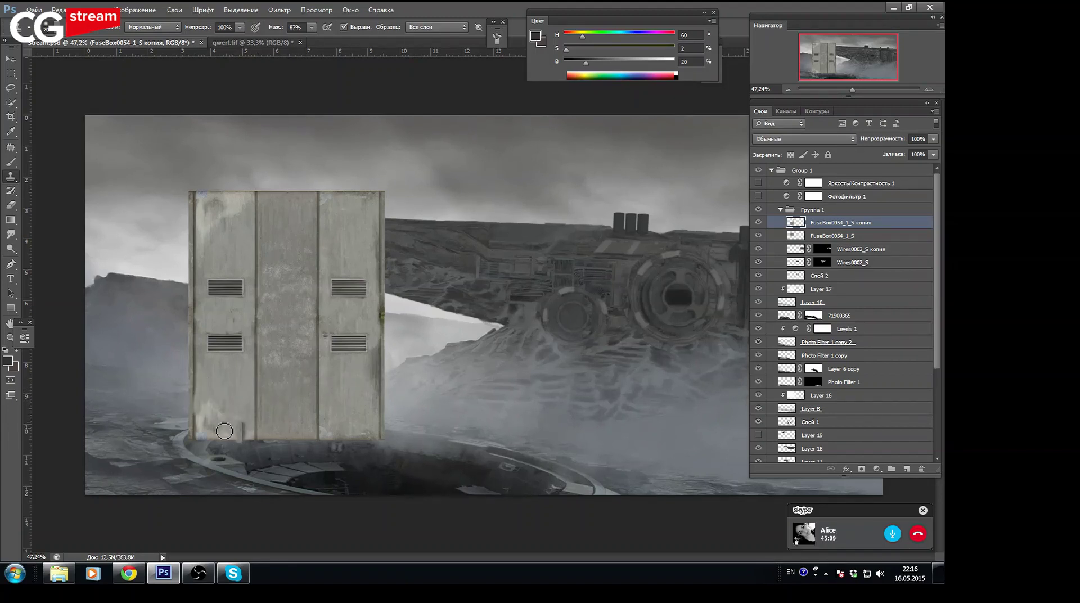
{"action": "left_click_drag", "start_coordinate": [209, 422], "coordinate": [248, 435]}
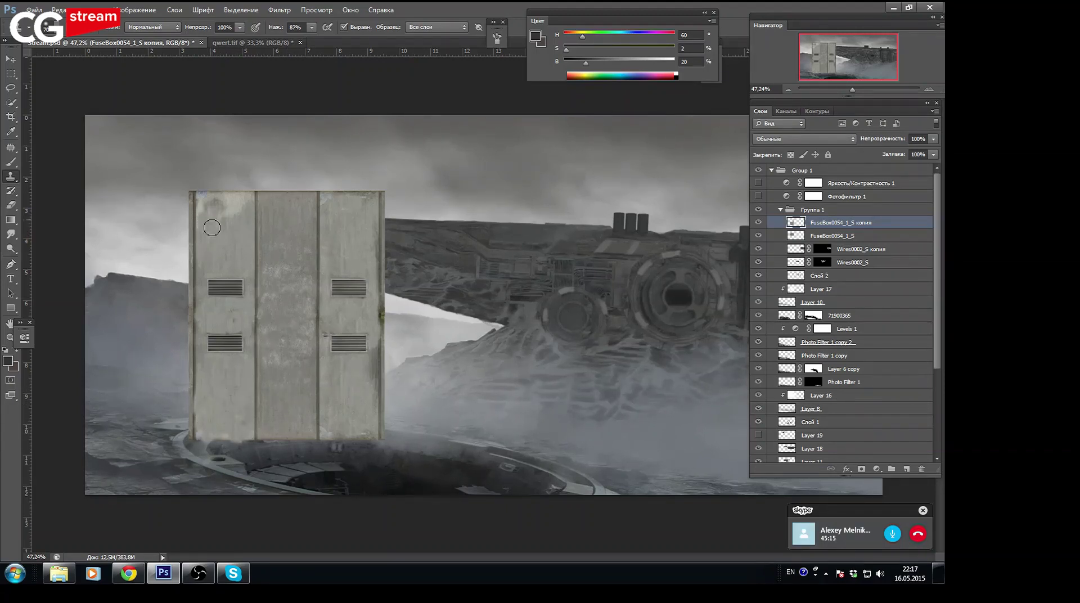
{"action": "left_click_drag", "start_coordinate": [204, 228], "coordinate": [241, 213]}
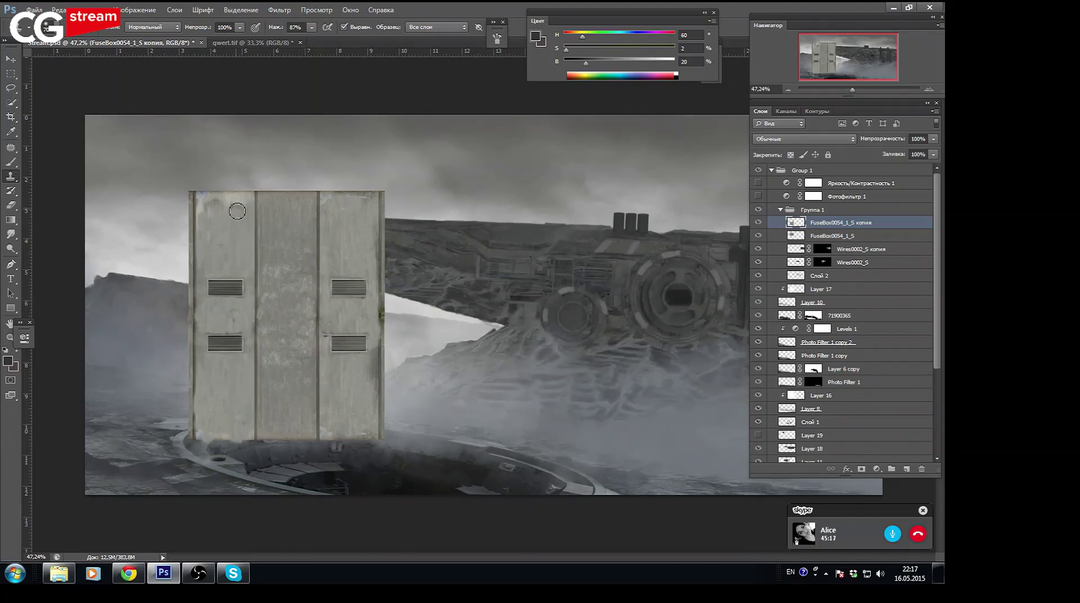
{"action": "left_click_drag", "start_coordinate": [234, 205], "coordinate": [201, 212]}
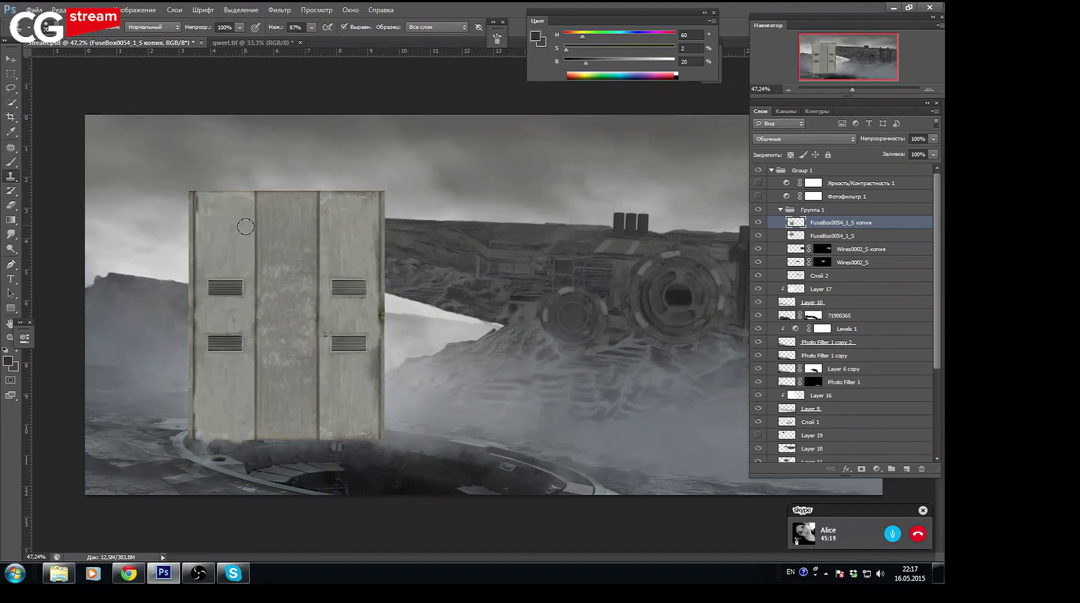
{"action": "left_click", "coordinate": [294, 239], "text": "alt"}
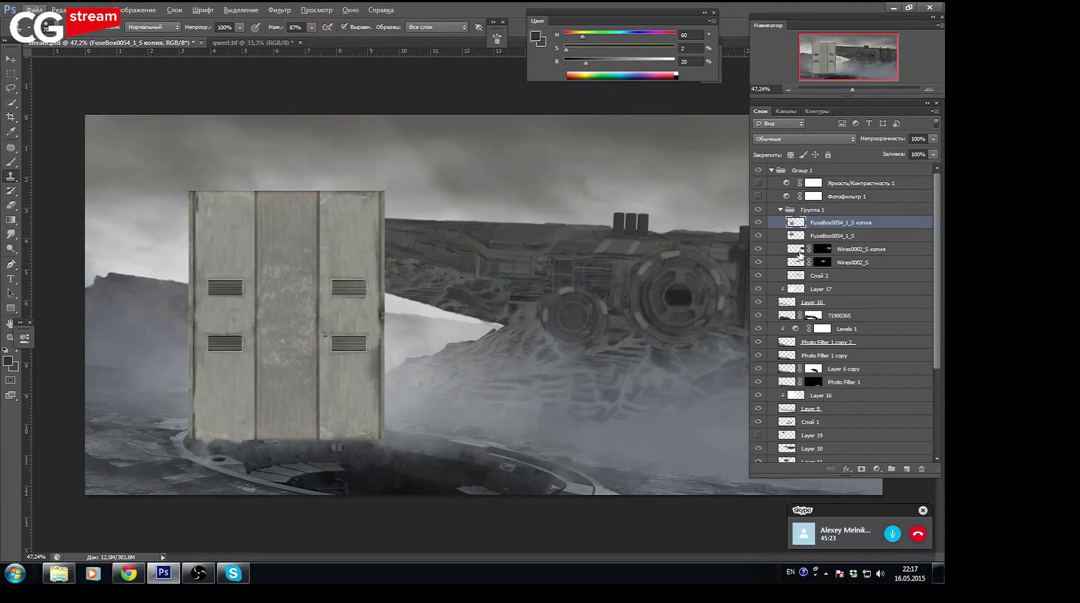
Delete the duplicate fuse-box layer and scale the panel to about 53%, placed left of the ship
{"action": "key", "text": "Delete"}
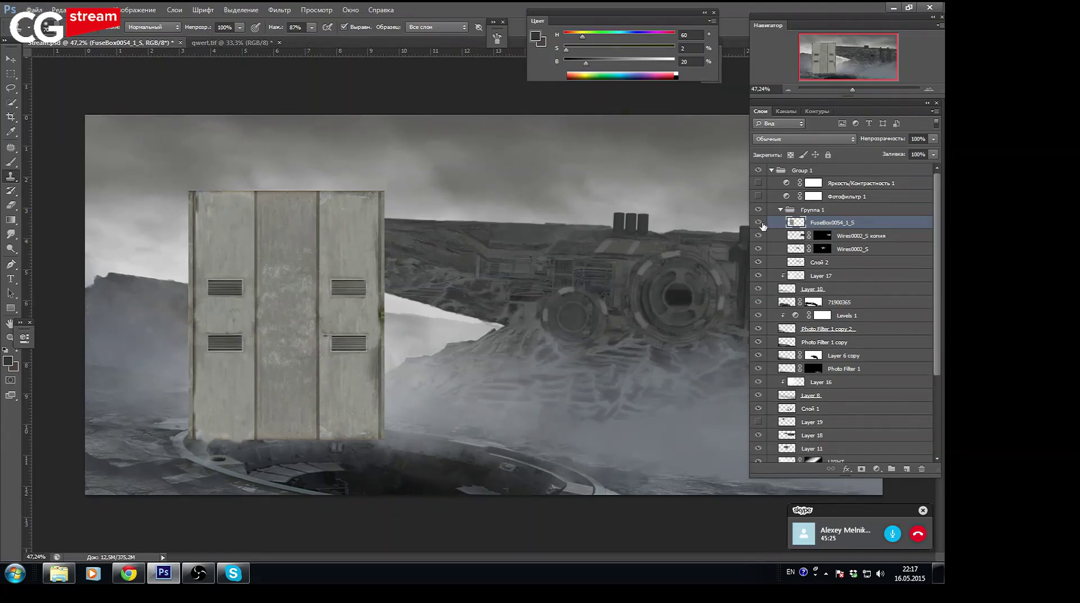
{"action": "left_click", "coordinate": [759, 223]}
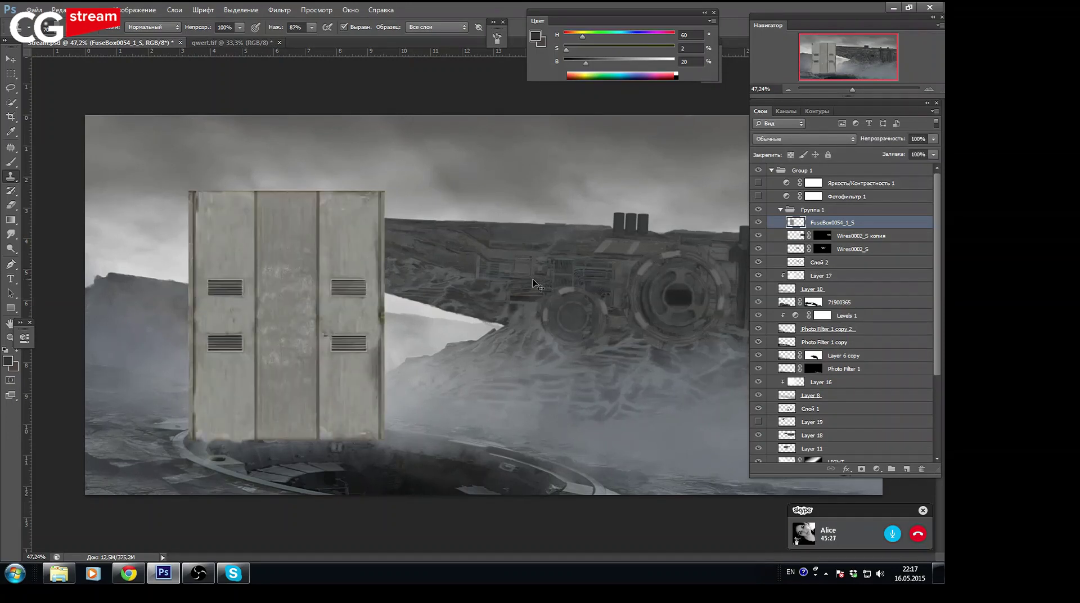
{"action": "key", "text": "ctrl+t"}
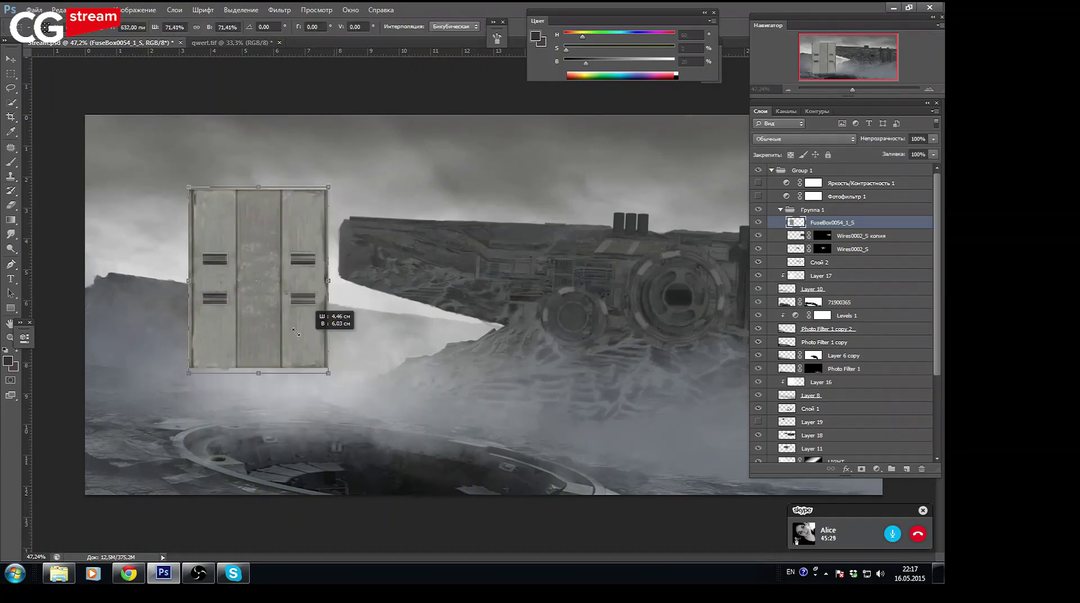
{"action": "left_click_drag", "start_coordinate": [384, 448], "coordinate": [293, 324]}
{"action": "left_click_drag", "start_coordinate": [269, 286], "coordinate": [217, 286]}
{"action": "key", "text": "Return"}
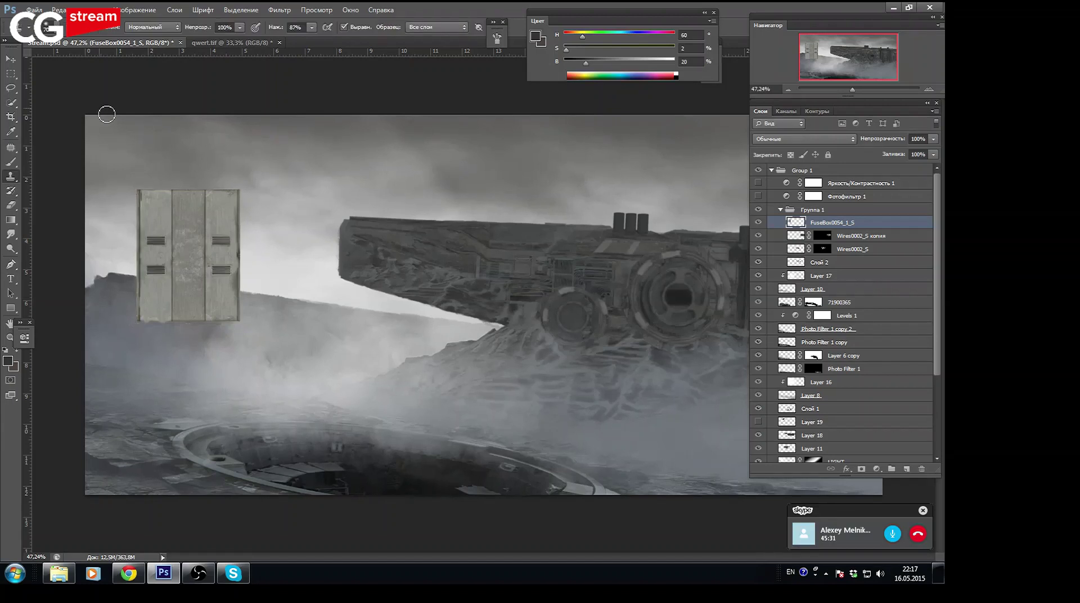
{"action": "left_click", "coordinate": [59, 573]}
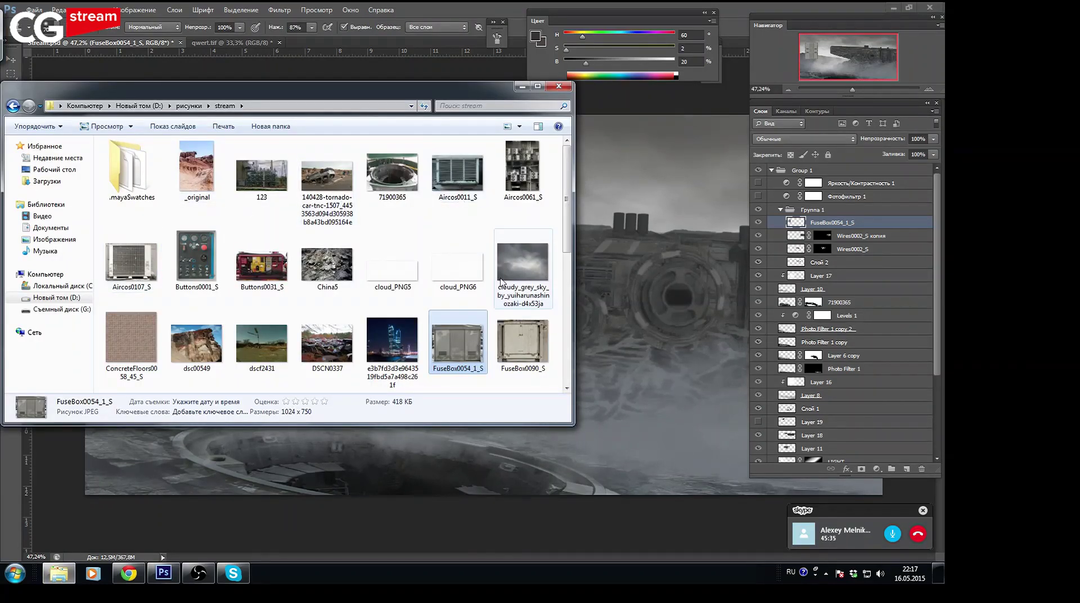
{"action": "left_click_drag", "start_coordinate": [565, 255], "coordinate": [562, 319]}
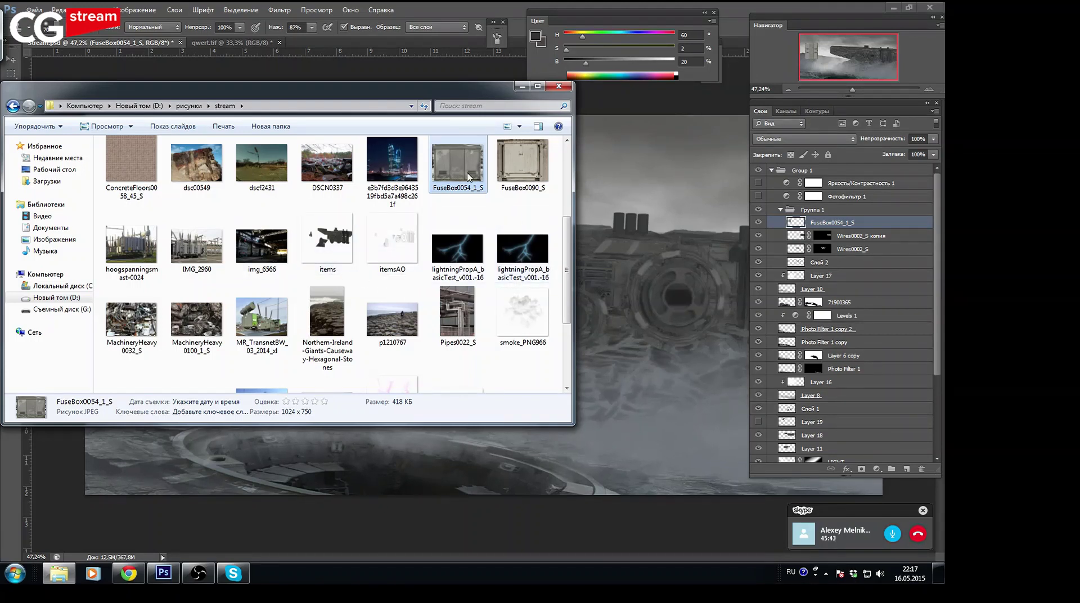
{"action": "mouse_move", "coordinate": [566, 256]}
{"action": "left_mouse_down"}
{"action": "mouse_move", "coordinate": [565, 322]}
{"action": "mouse_move", "coordinate": [565, 226]}
{"action": "left_mouse_up"}
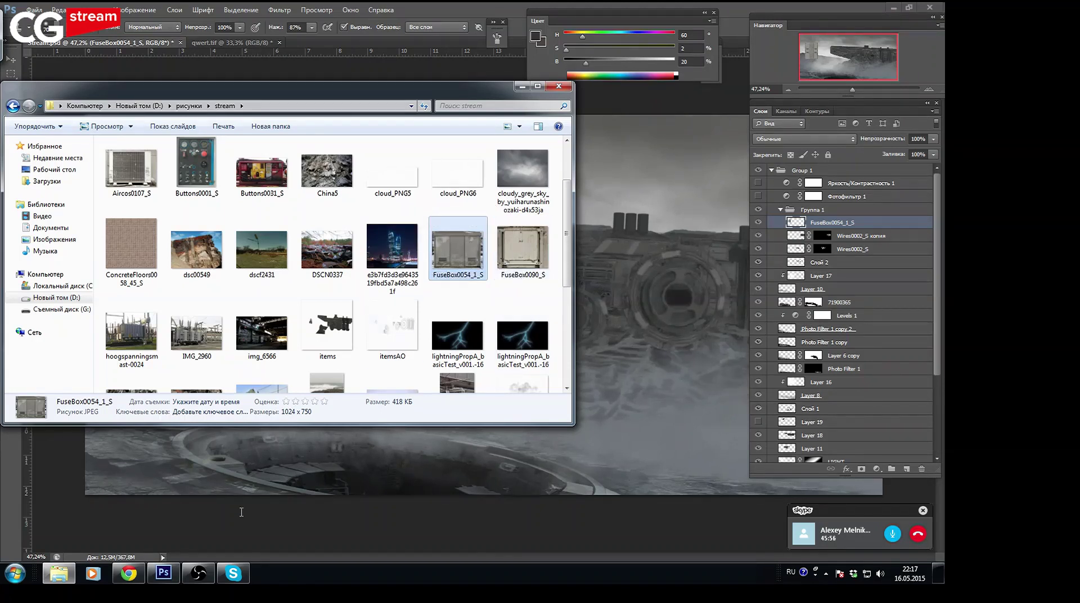
Send 'не слышу тебя' in the Skype group-call chat, discard the next draft and minimize Skype
{"action": "left_click", "coordinate": [233, 573]}
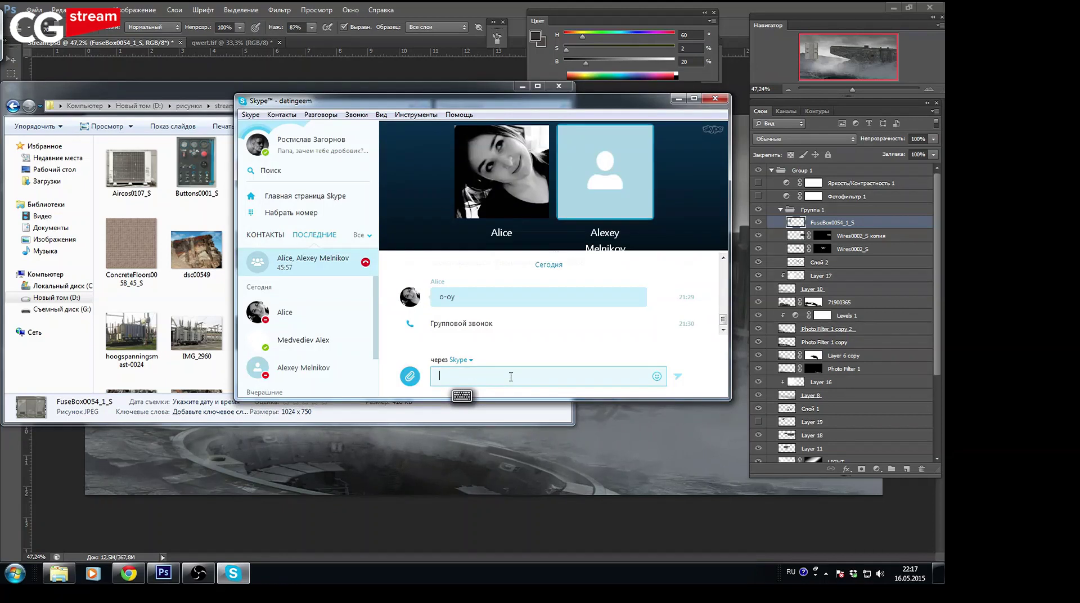
{"action": "type", "text": "кне слышу тебя"}
{"action": "key", "text": "Return"}
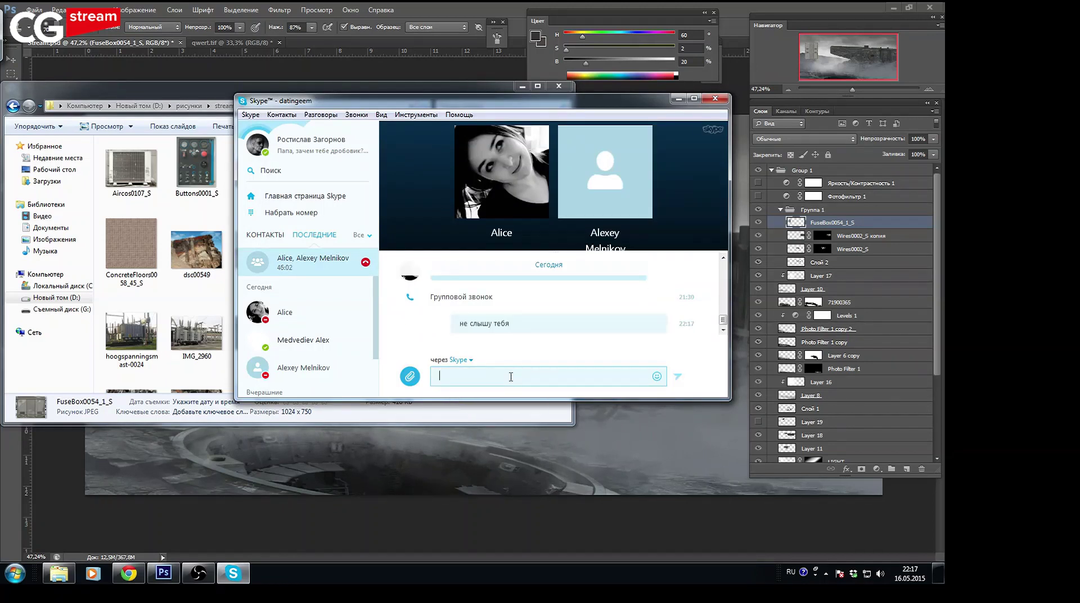
{"action": "type", "text": "про"}
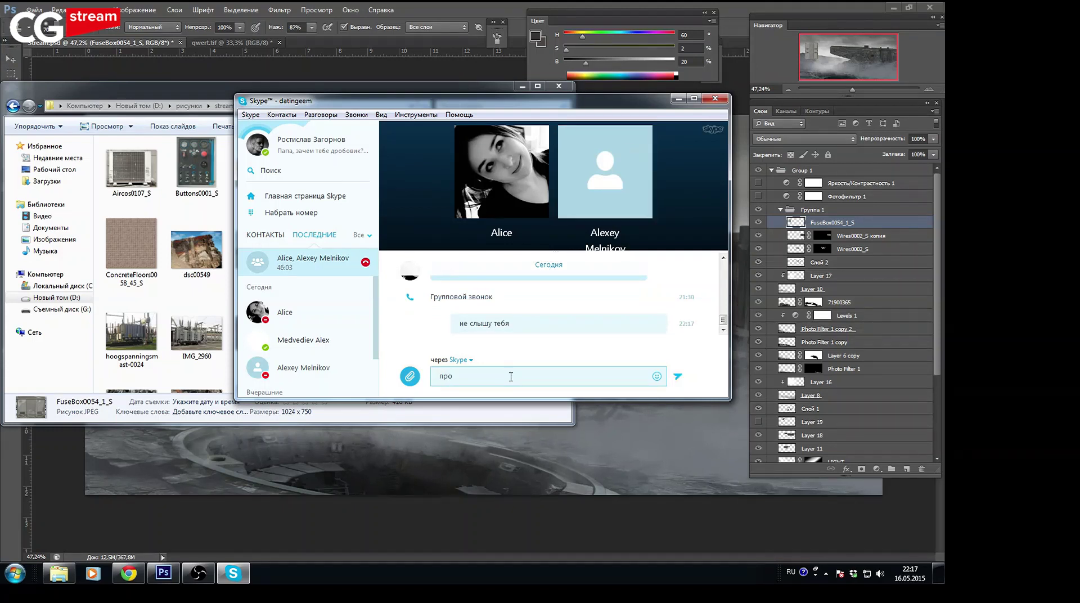
{"action": "key", "text": "BackSpace"}
{"action": "key", "text": "BackSpace"}
{"action": "key", "text": "BackSpace"}
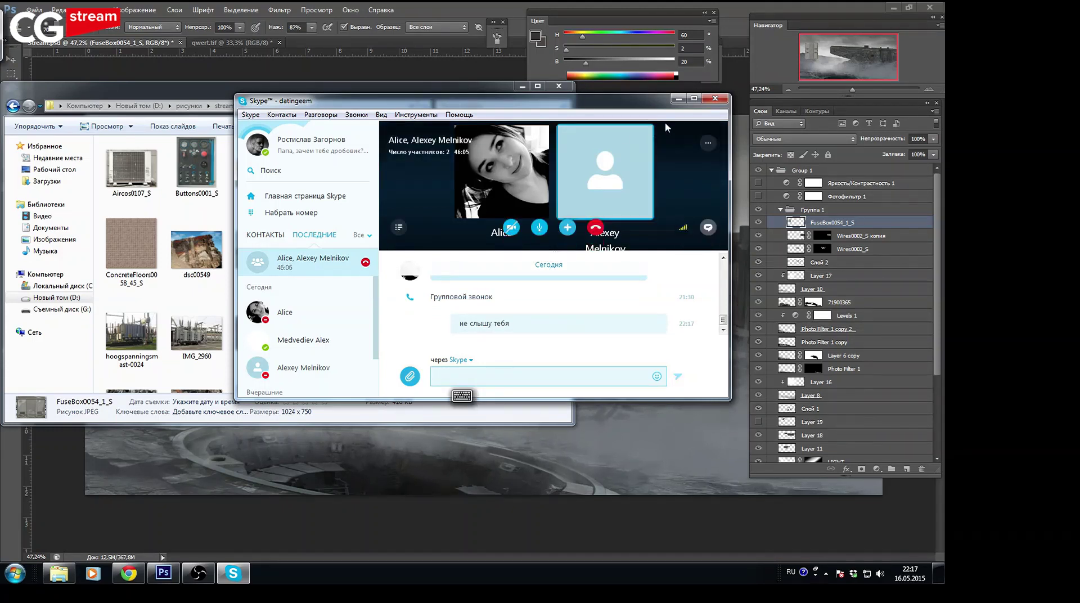
{"action": "left_click", "coordinate": [682, 100]}
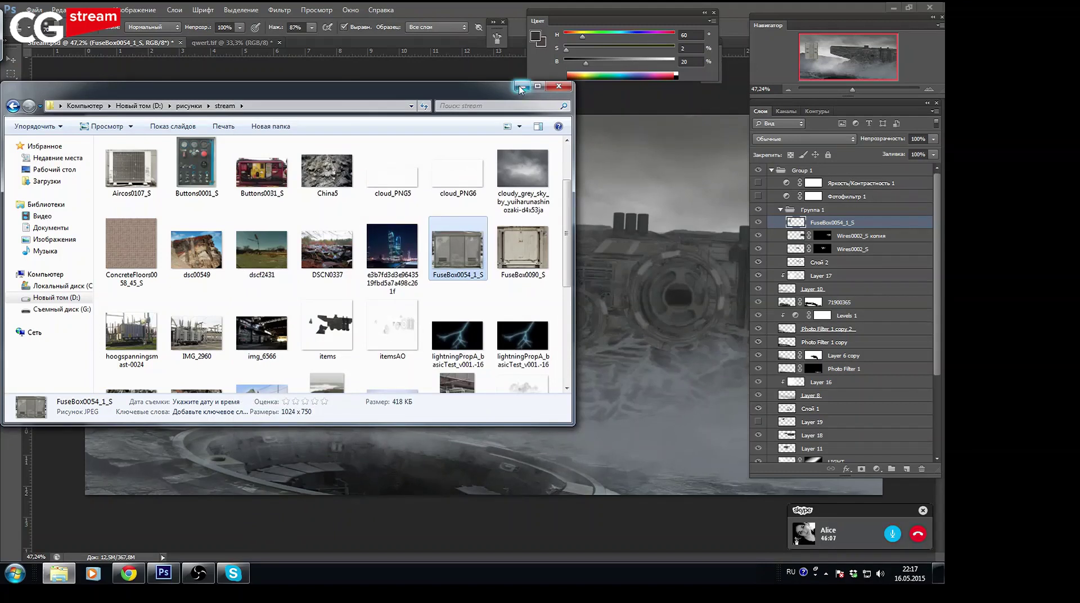
Browse the stream folder for Aircos0107_S and drag it onto the Photoshop canvas
{"action": "left_click", "coordinate": [522, 86]}
{"action": "key", "text": "alt+shift"}
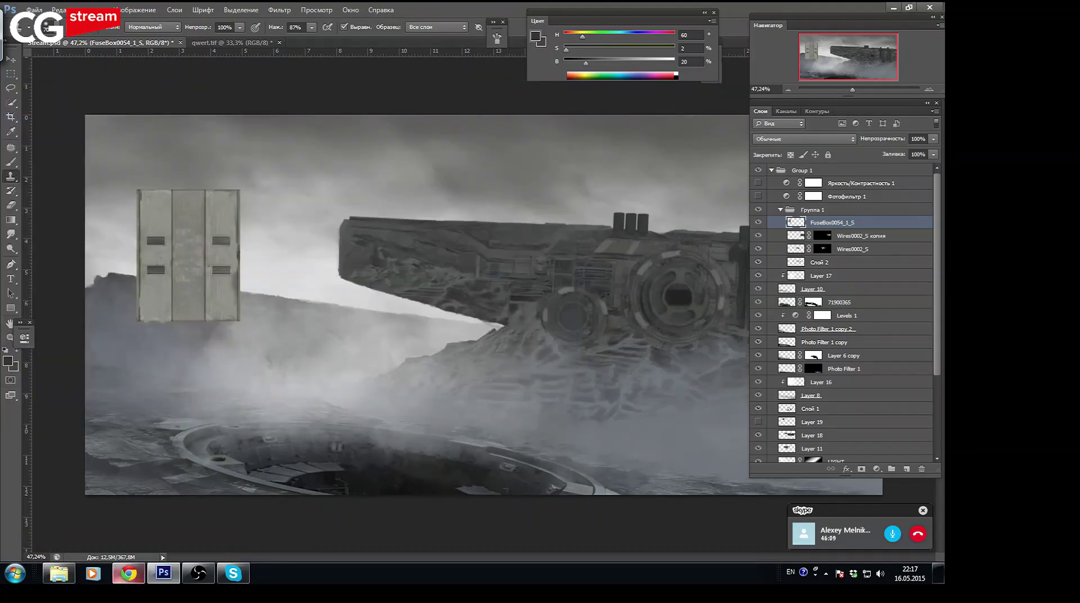
{"action": "left_click", "coordinate": [55, 575]}
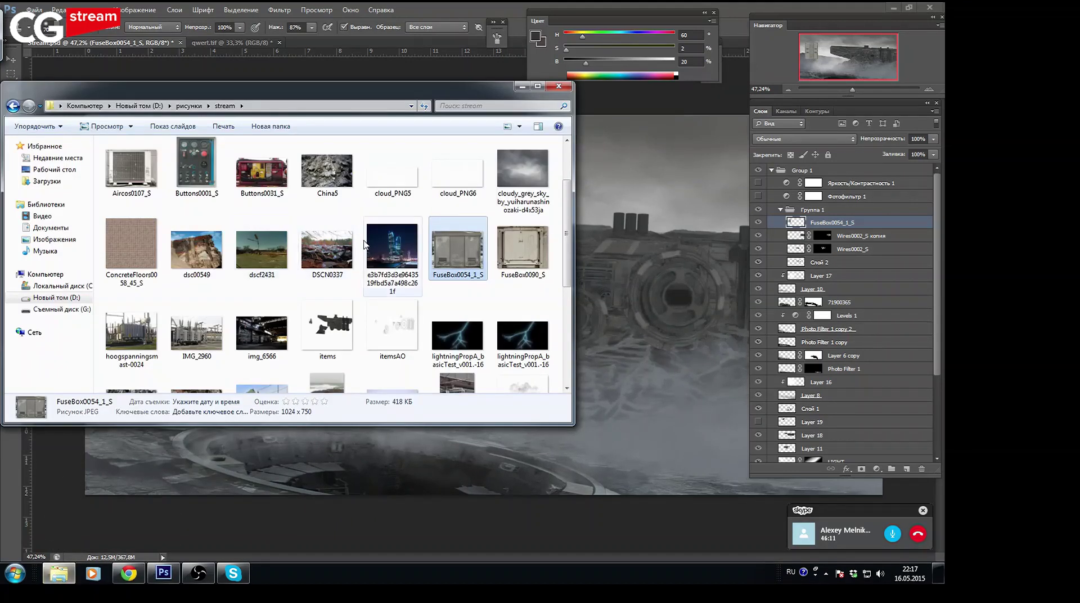
{"action": "left_click_drag", "start_coordinate": [569, 233], "coordinate": [573, 197]}
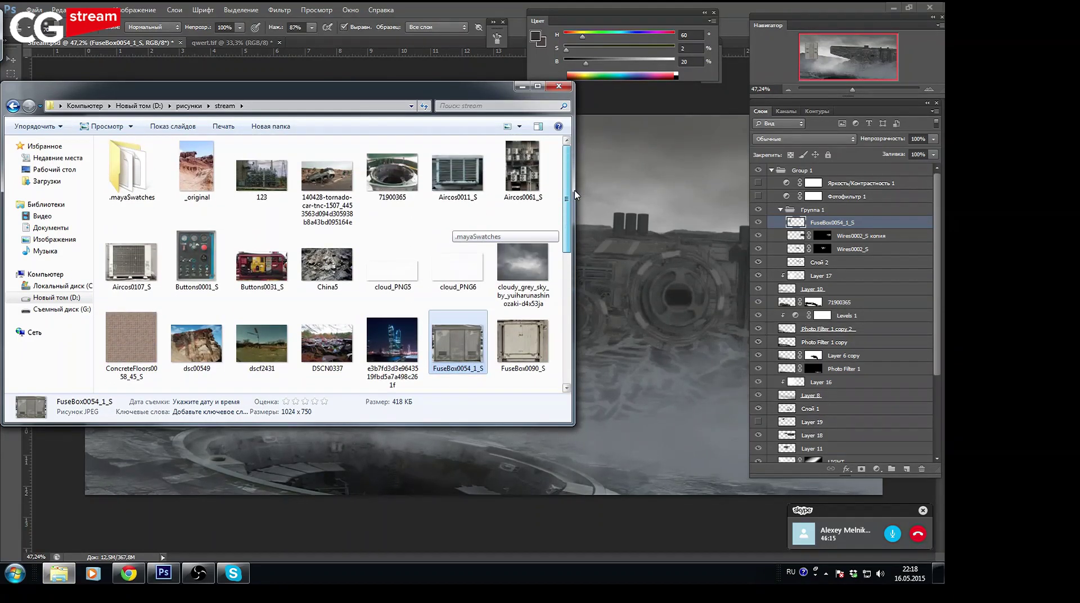
{"action": "scroll", "coordinate": [568, 197], "scroll_direction": "down", "scroll_amount": 1}
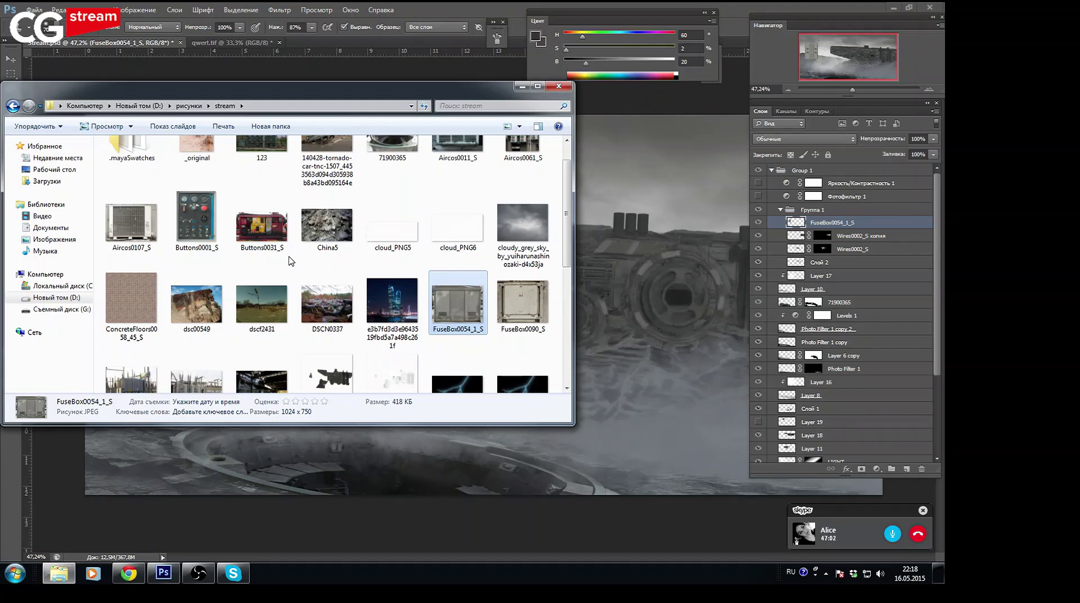
{"action": "scroll", "coordinate": [570, 235], "scroll_direction": "up", "scroll_amount": 1}
{"action": "scroll", "coordinate": [571, 225], "scroll_direction": "down", "scroll_amount": 1}
{"action": "scroll", "coordinate": [572, 219], "scroll_direction": "up", "scroll_amount": 1}
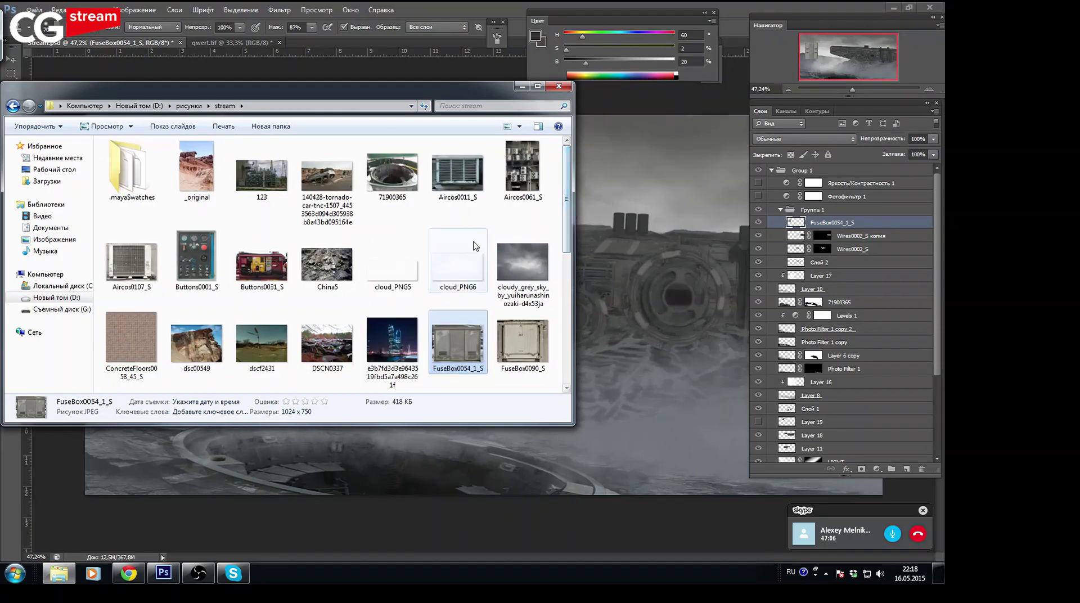
{"action": "scroll", "coordinate": [570, 228], "scroll_direction": "down", "scroll_amount": 1}
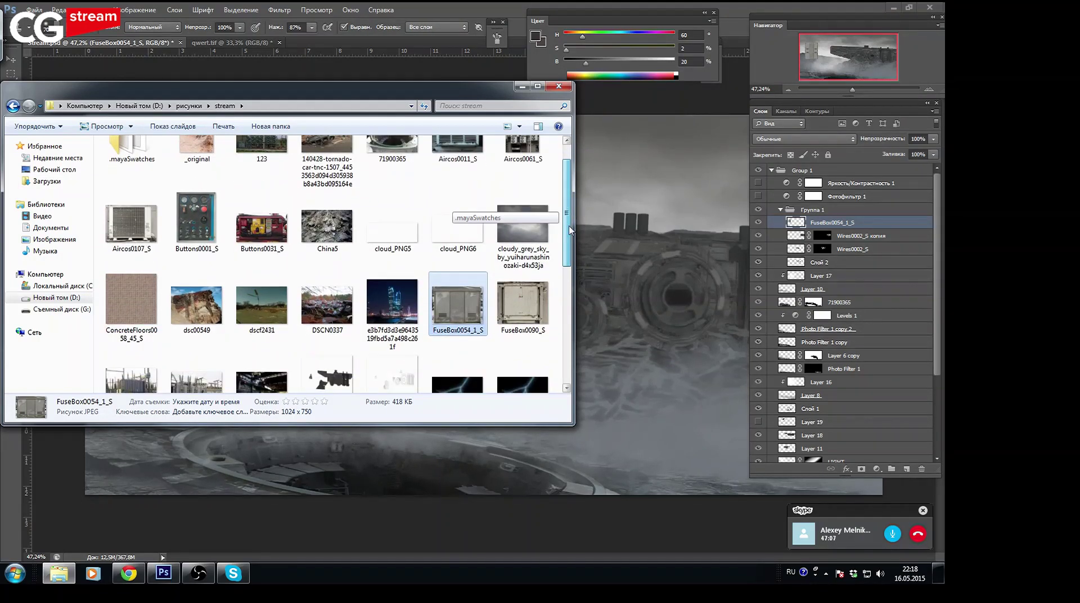
{"action": "scroll", "coordinate": [570, 231], "scroll_direction": "down", "scroll_amount": 5}
{"action": "scroll", "coordinate": [576, 240], "scroll_direction": "up", "scroll_amount": 5}
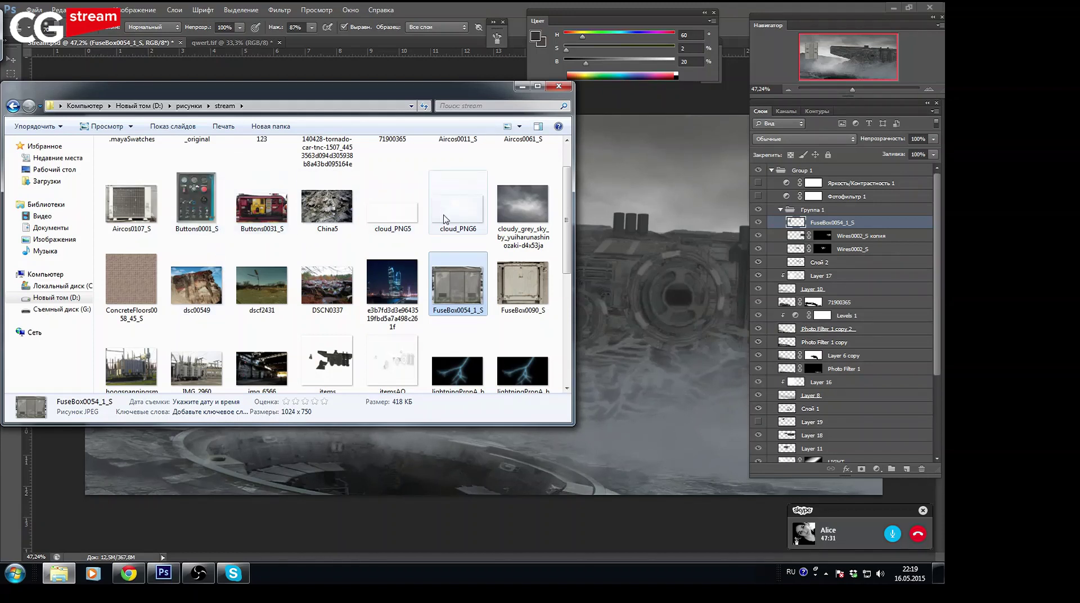
{"action": "mouse_move", "coordinate": [131, 205]}
{"action": "left_mouse_down"}
{"action": "mouse_move", "coordinate": [623, 232]}
{"action": "mouse_move", "coordinate": [538, 242]}
{"action": "left_mouse_up"}
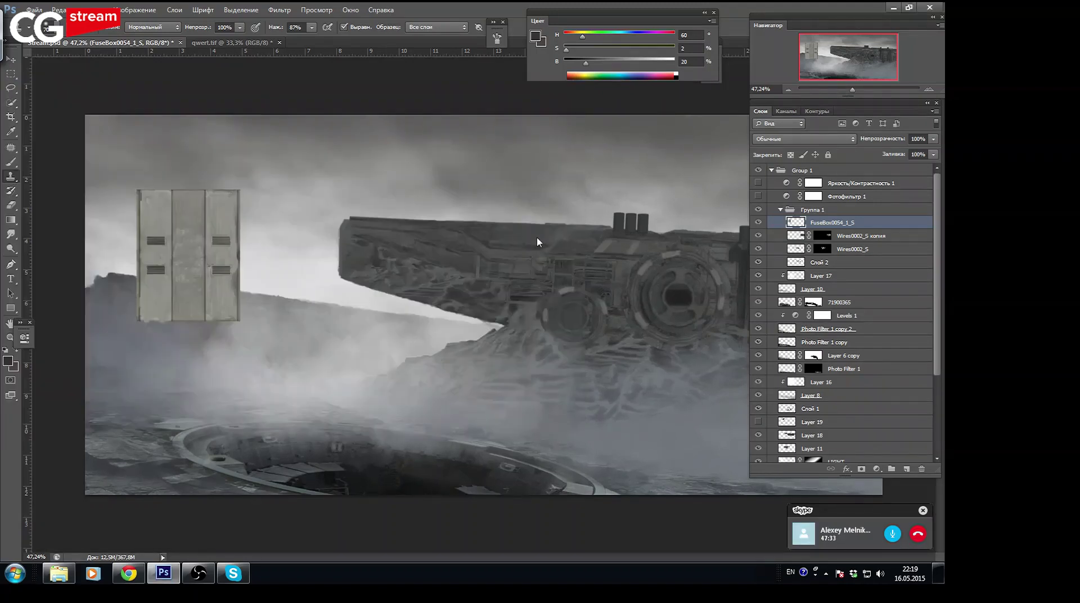
Copy the air conditioner's grille onto its own layer and delete the original Aircos0107_S layer
{"action": "key", "text": "Return"}
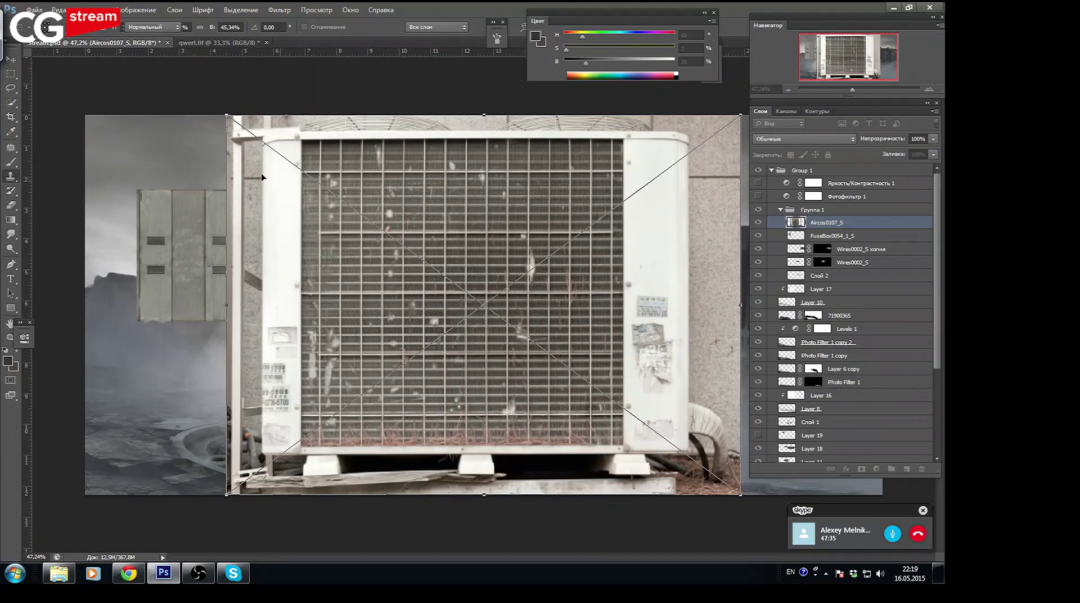
{"action": "left_click", "coordinate": [11, 74]}
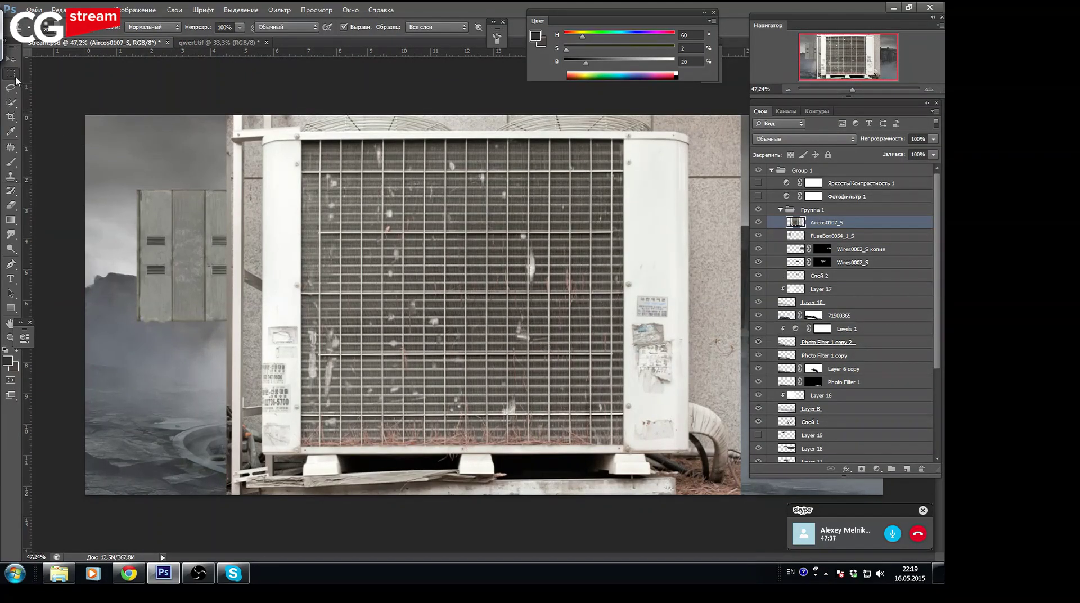
{"action": "left_click_drag", "start_coordinate": [276, 136], "coordinate": [652, 453]}
{"action": "key", "text": "ctrl+j"}
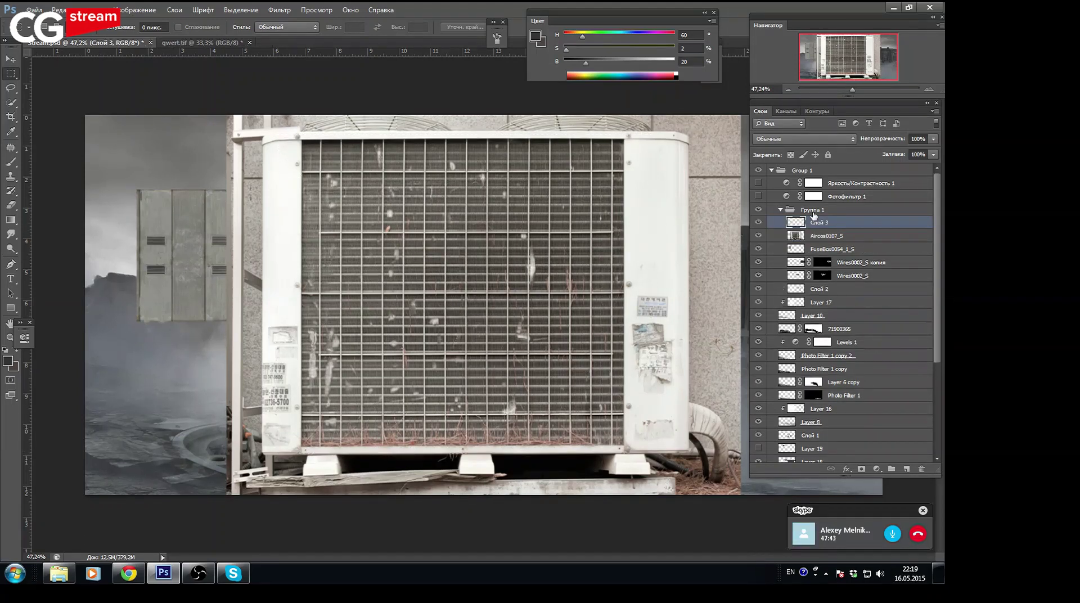
{"action": "left_click", "coordinate": [829, 236]}
{"action": "key", "text": "Delete"}
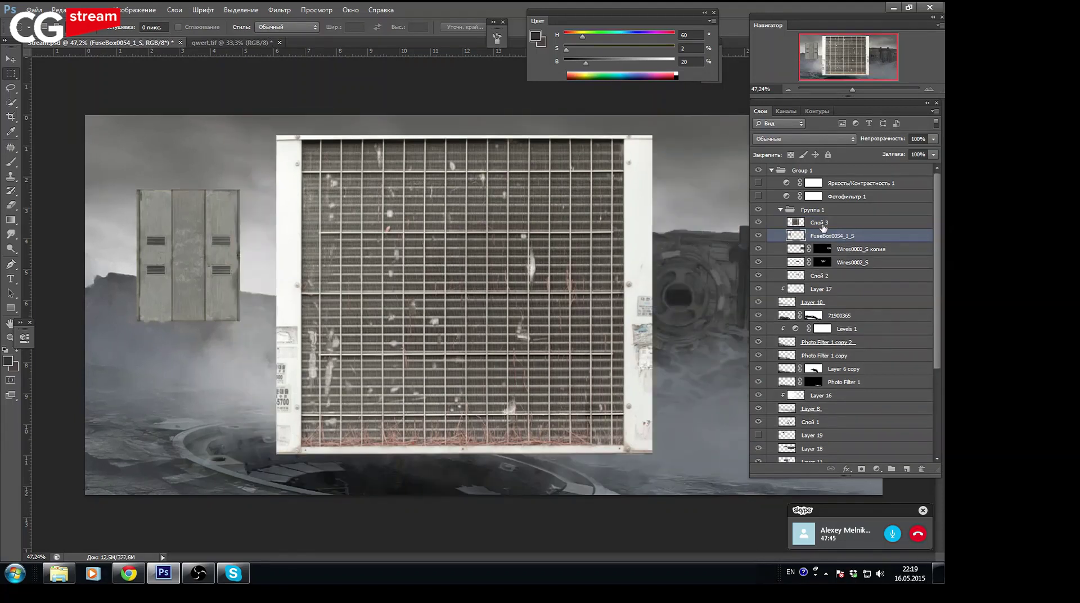
{"action": "left_click", "coordinate": [830, 224]}
Shrink the grille to about 30% and butt it against the fuse-box panel
{"action": "key", "text": "ctrl+t"}
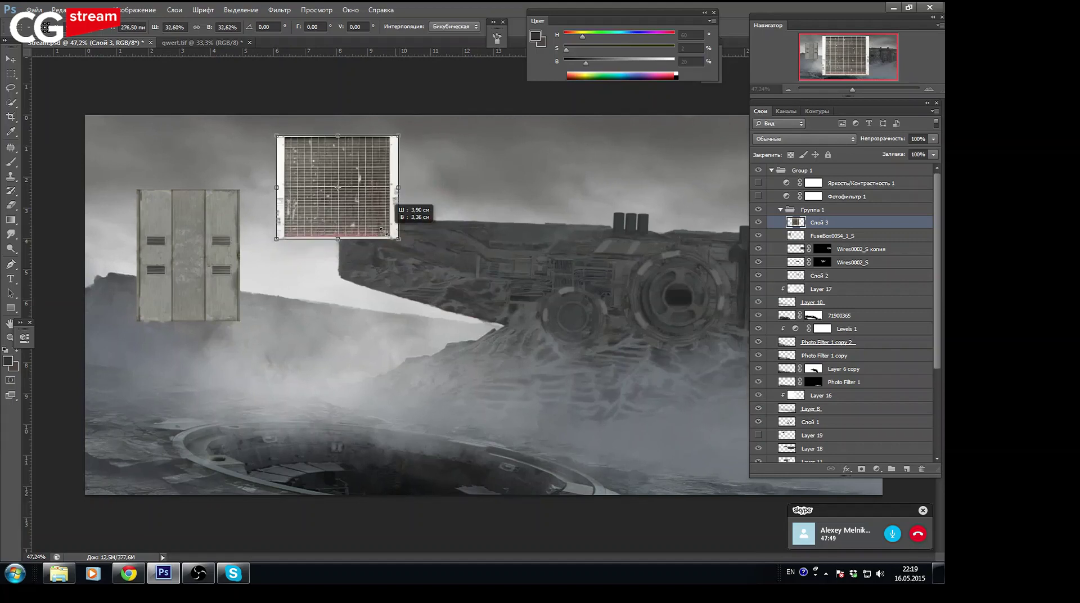
{"action": "left_click_drag", "start_coordinate": [651, 453], "coordinate": [384, 231]}
{"action": "left_click_drag", "start_coordinate": [321, 211], "coordinate": [287, 320]}
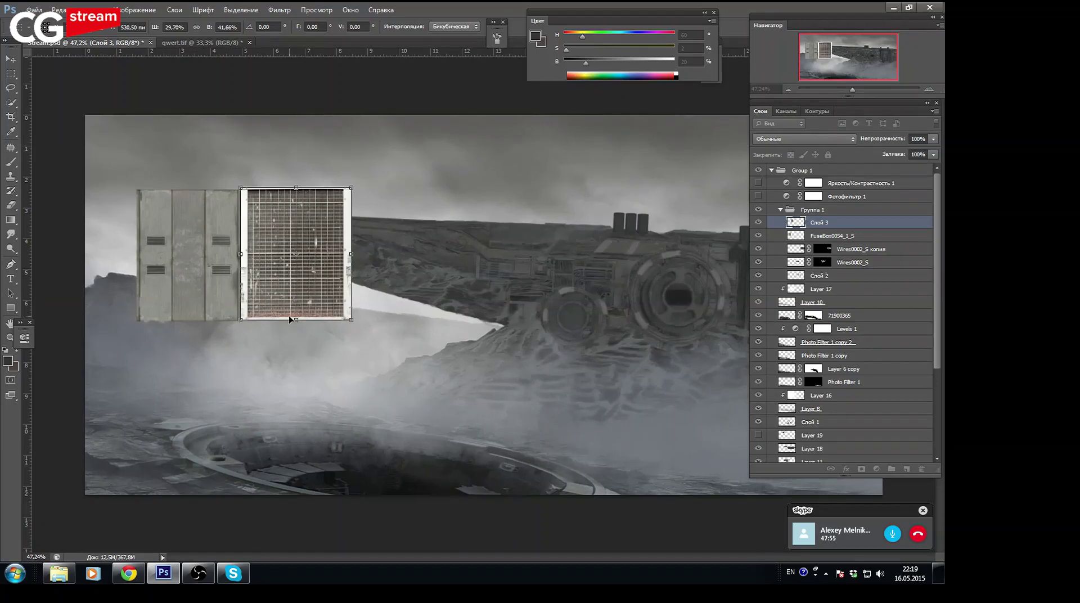
{"action": "left_click_drag", "start_coordinate": [297, 185], "coordinate": [296, 187]}
{"action": "key", "text": "Return"}
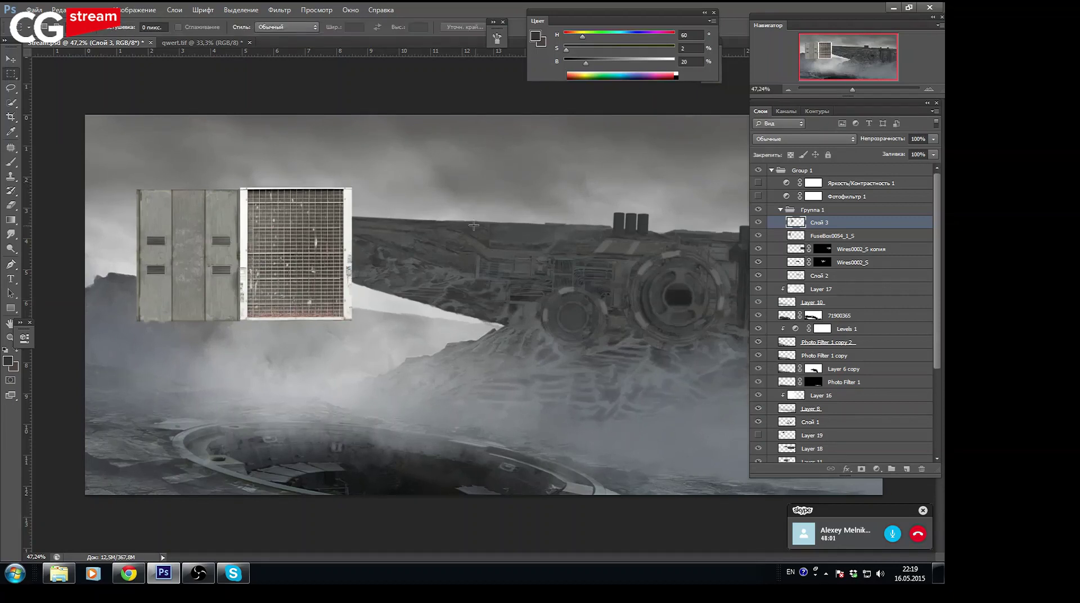
Darken the grille with Levels, lowering output white to 154
{"action": "left_click", "coordinate": [134, 10]}
{"action": "mouse_move", "coordinate": [137, 39]}
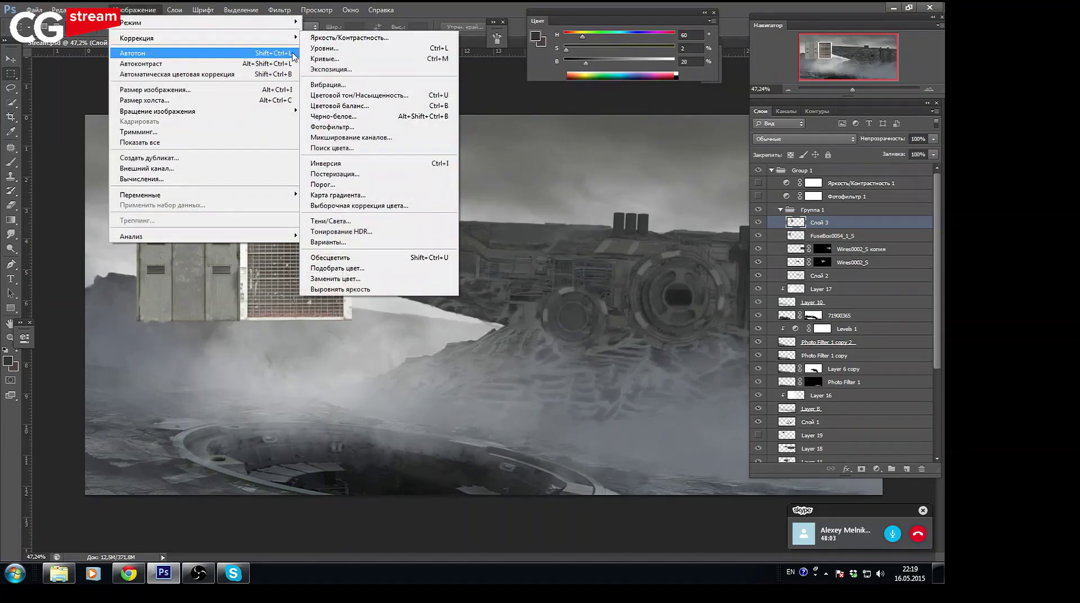
{"action": "left_click", "coordinate": [337, 48]}
{"action": "left_click_drag", "start_coordinate": [565, 327], "coordinate": [507, 325]}
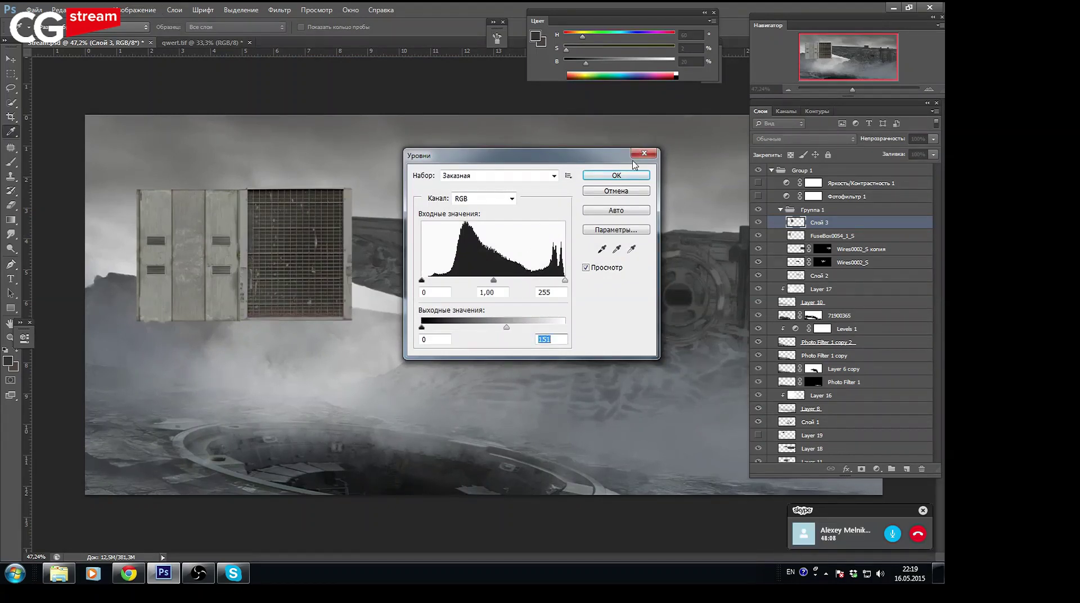
{"action": "left_click", "coordinate": [617, 176]}
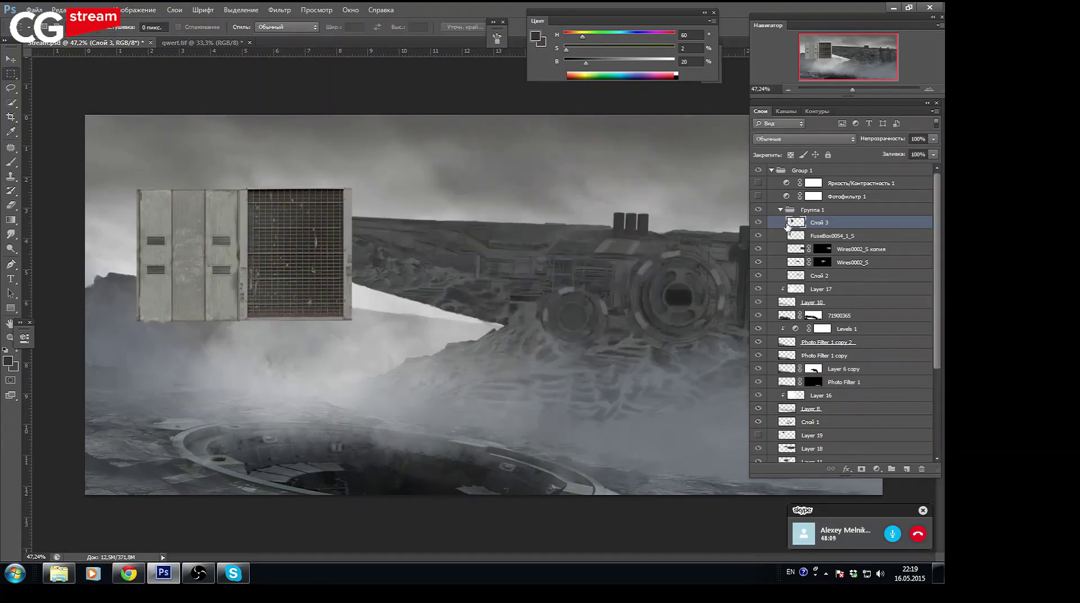
Alt-drag a fuse-box copy to the right of the grille and merge the pieces into one layer
{"action": "left_click", "coordinate": [813, 239]}
{"action": "left_click", "coordinate": [12, 59]}
{"action": "left_click_drag", "start_coordinate": [182, 250], "coordinate": [396, 250]}
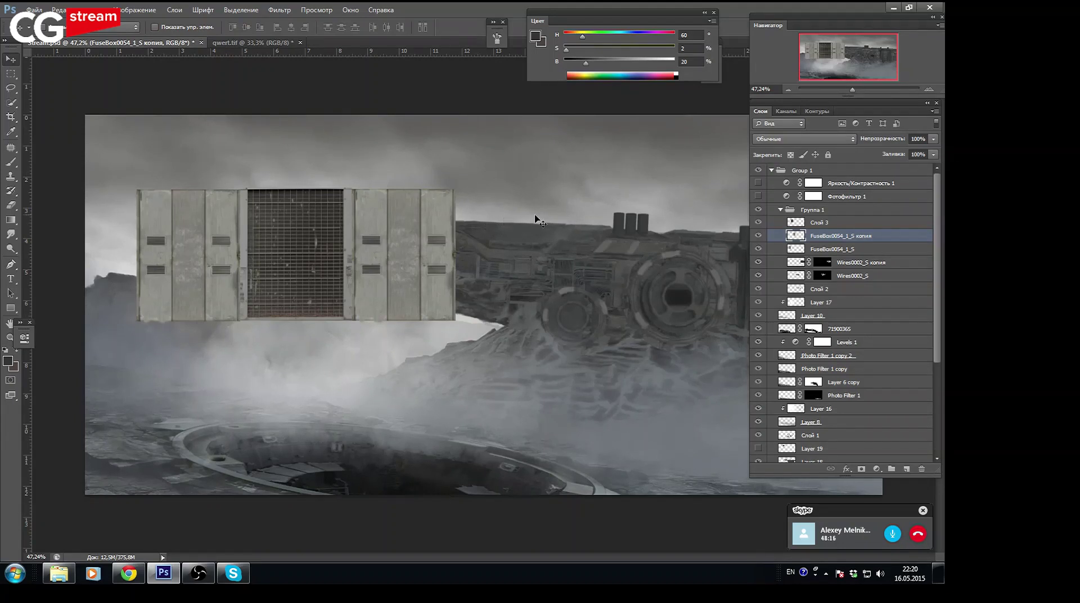
{"action": "left_click", "coordinate": [799, 222]}
{"action": "key", "text": "ctrl+e"}
{"action": "key", "text": "ctrl+e"}
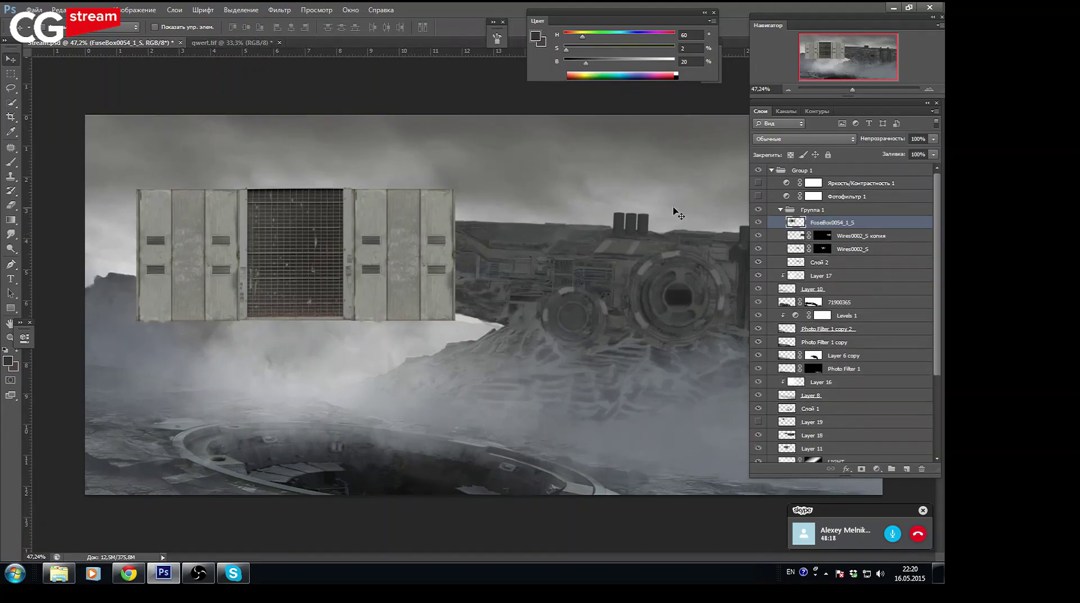
{"action": "left_click", "coordinate": [758, 222]}
Scale the merged panel to about 64% and raise it into the sky at the upper left
{"action": "left_click_drag", "start_coordinate": [412, 261], "coordinate": [445, 213]}
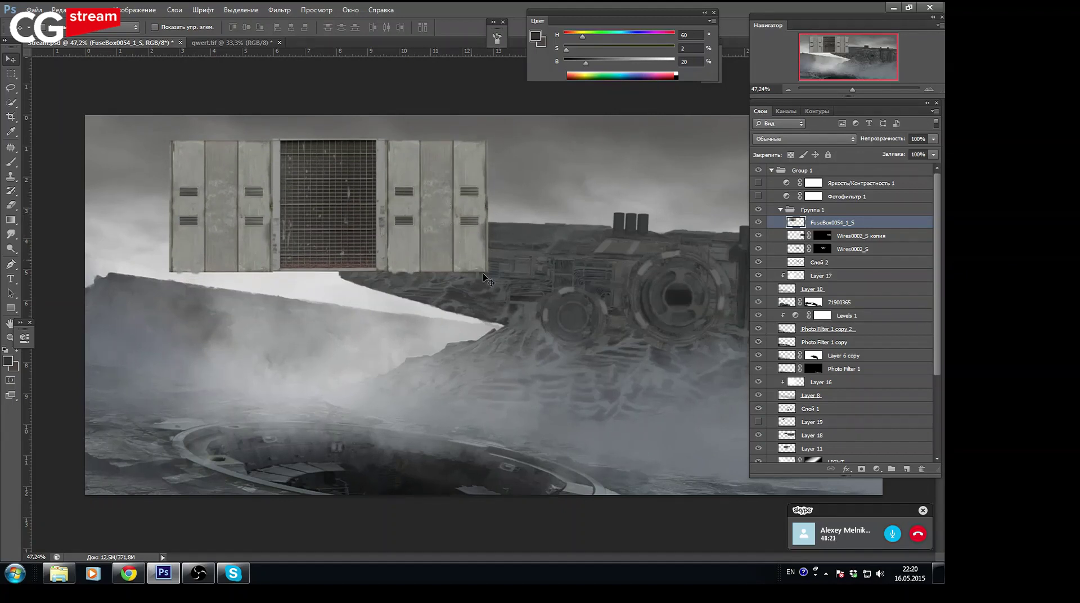
{"action": "key", "text": "ctrl+t"}
{"action": "left_click_drag", "start_coordinate": [487, 272], "coordinate": [374, 227]}
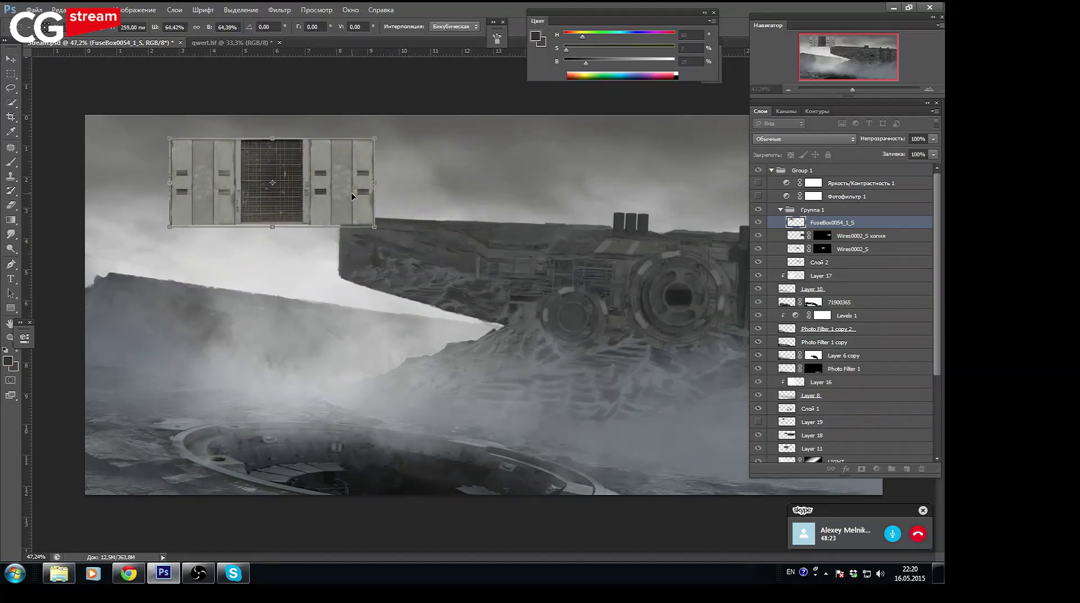
{"action": "left_click_drag", "start_coordinate": [351, 192], "coordinate": [357, 175]}
{"action": "key", "text": "Return"}
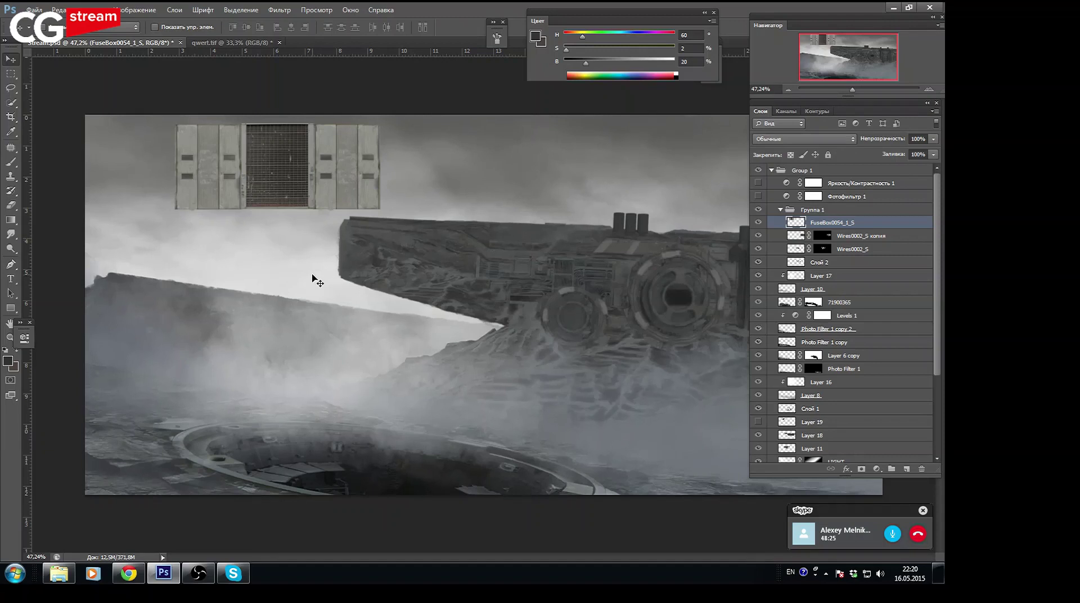
{"action": "left_click", "coordinate": [198, 573]}
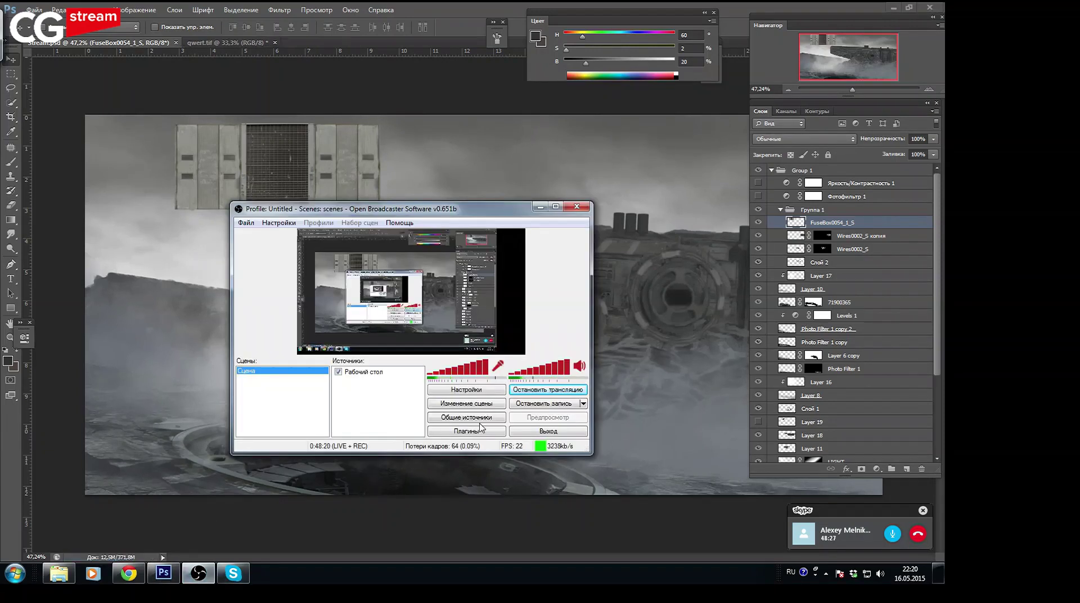
{"action": "left_click", "coordinate": [539, 508]}
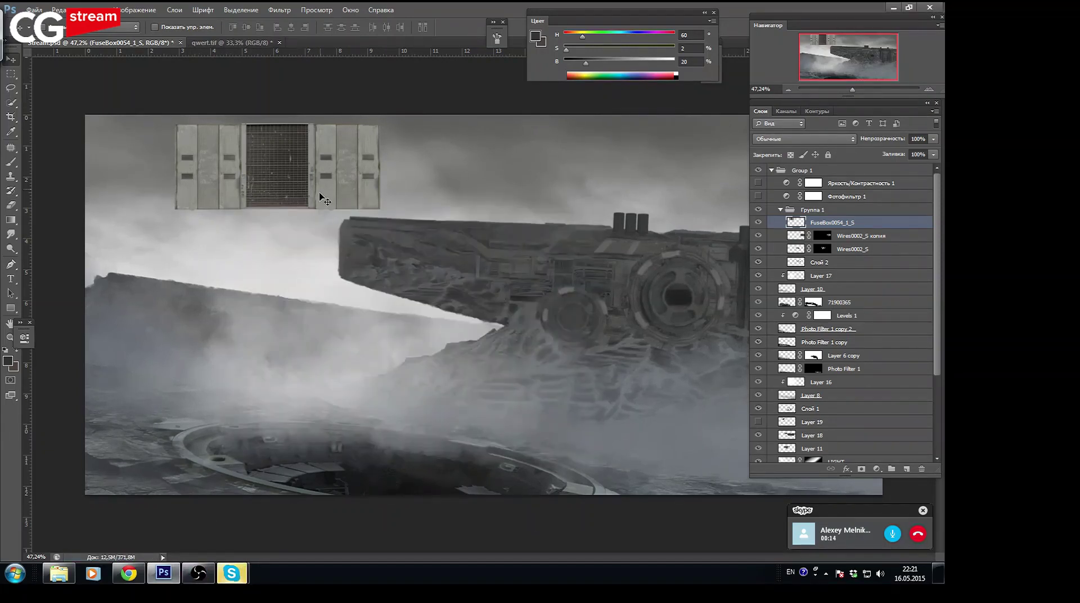
Place the Stripes0080_S hazard texture, scaled and trimmed to fit under the fuse box
{"action": "left_click", "coordinate": [58, 573]}
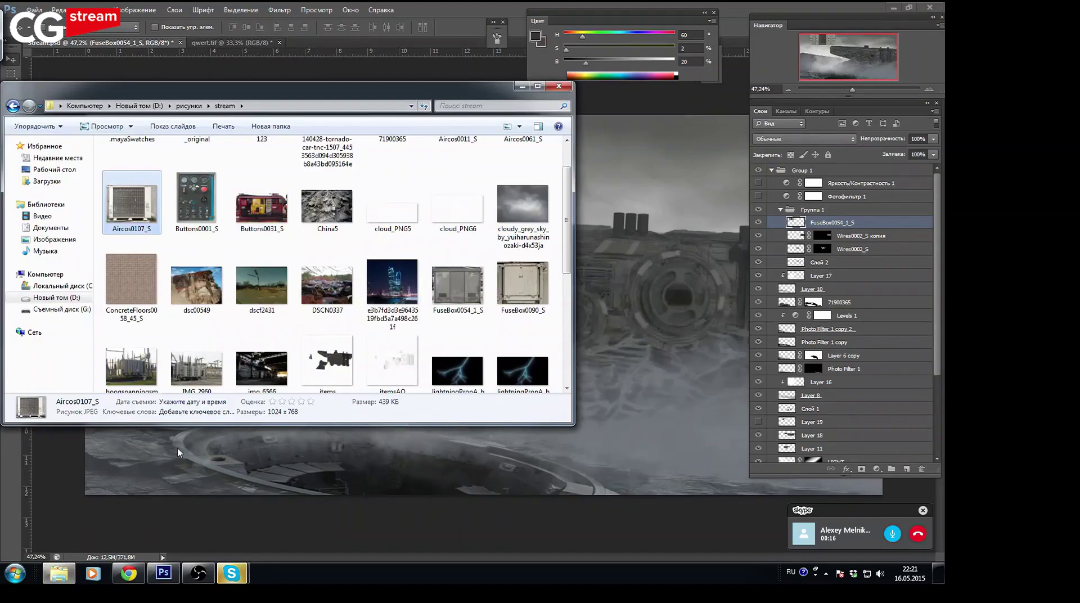
{"action": "scroll", "coordinate": [569, 266], "scroll_direction": "down", "scroll_amount": 1}
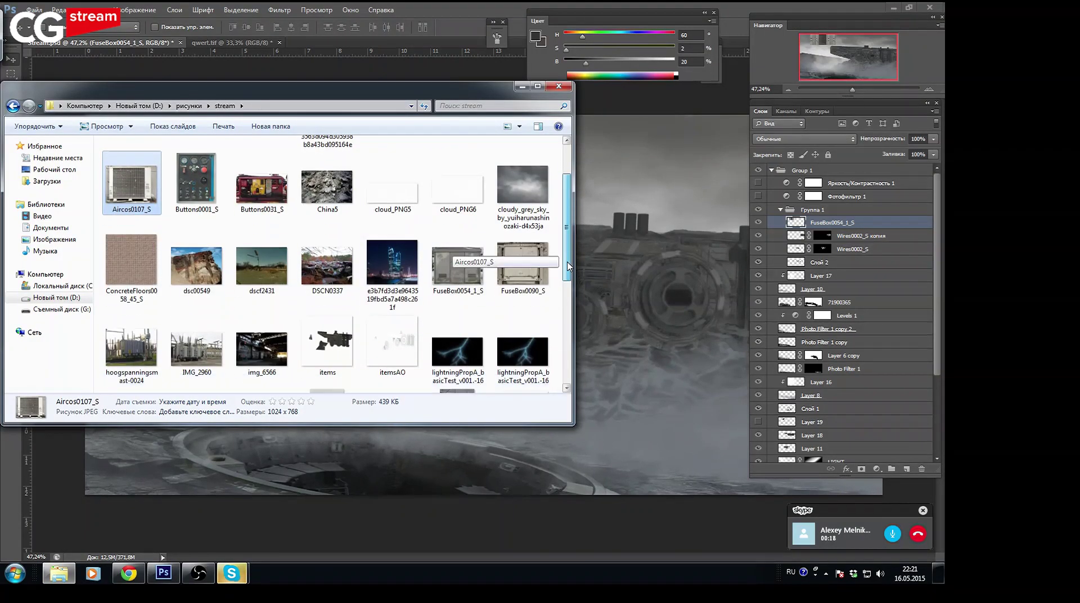
{"action": "scroll", "coordinate": [569, 267], "scroll_direction": "down", "scroll_amount": 5}
{"action": "scroll", "coordinate": [543, 356], "scroll_direction": "down", "scroll_amount": 3}
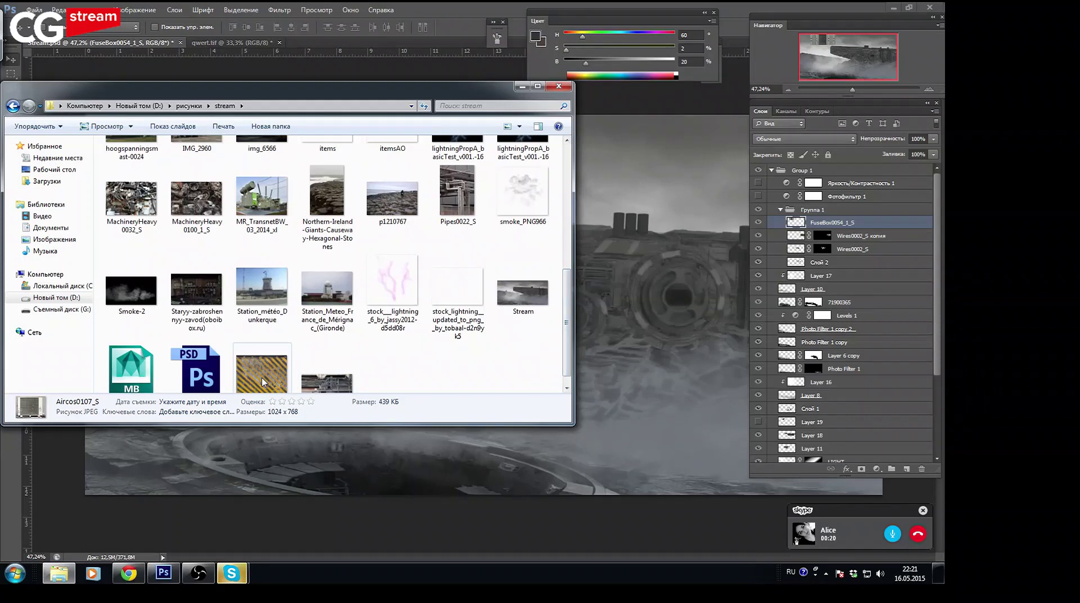
{"action": "left_click_drag", "start_coordinate": [263, 383], "coordinate": [658, 287]}
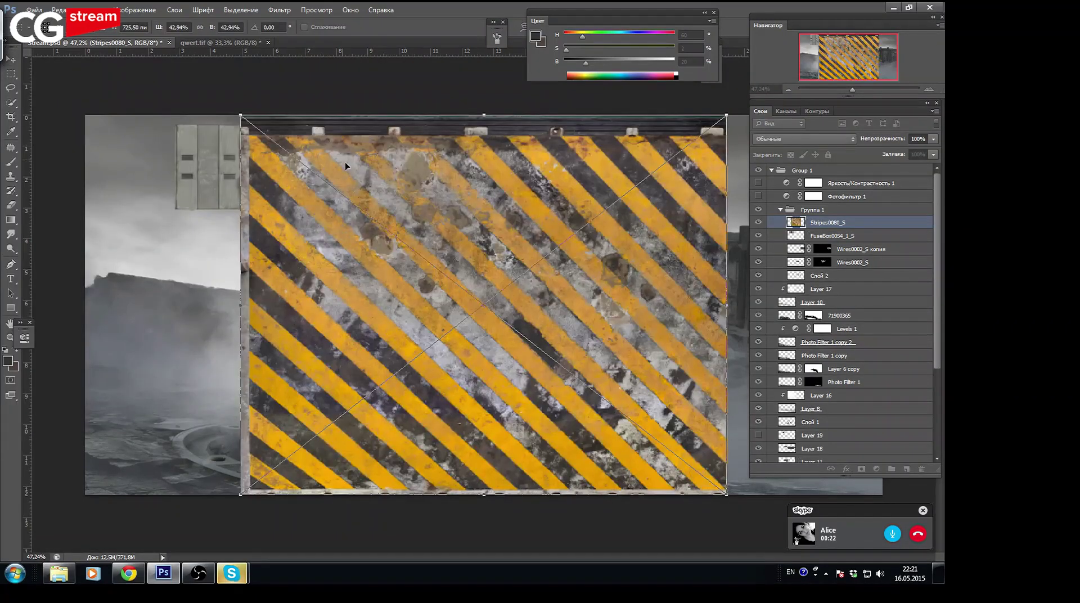
{"action": "mouse_move", "coordinate": [241, 115]}
{"action": "left_mouse_down"}
{"action": "mouse_move", "coordinate": [435, 239]}
{"action": "mouse_move", "coordinate": [471, 294]}
{"action": "left_mouse_up"}
{"action": "left_click_drag", "start_coordinate": [592, 344], "coordinate": [299, 258]}
{"action": "left_click_drag", "start_coordinate": [433, 409], "coordinate": [376, 370]}
{"action": "key", "text": "Return"}
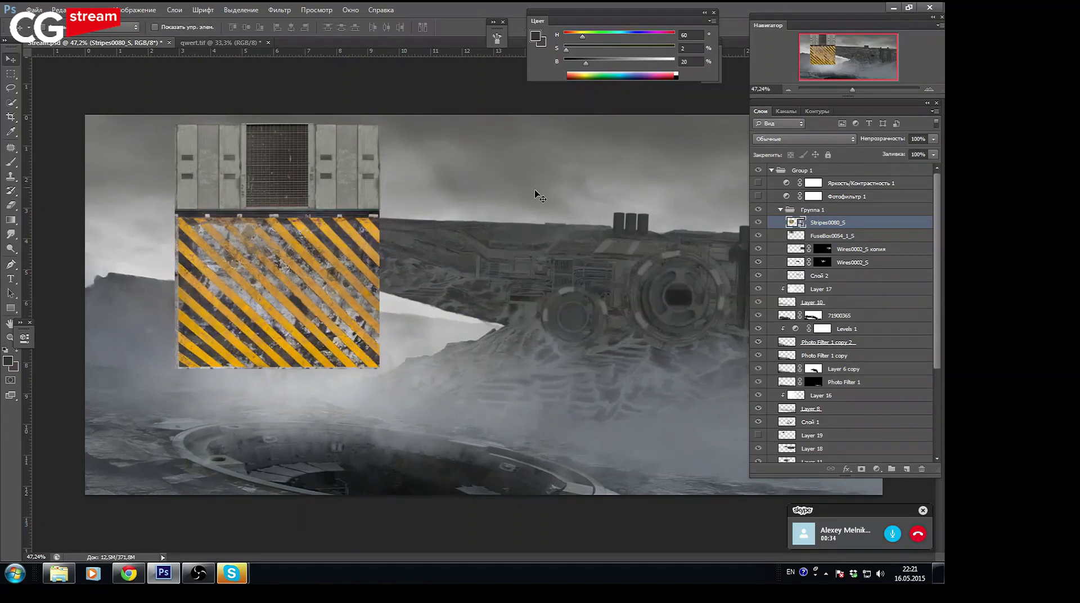
Duplicate the fuse-box layer below the stripes and merge everything into one tall panel
{"action": "key", "text": "b"}
{"action": "left_click", "coordinate": [121, 177]}
{"action": "key", "text": "Escape"}
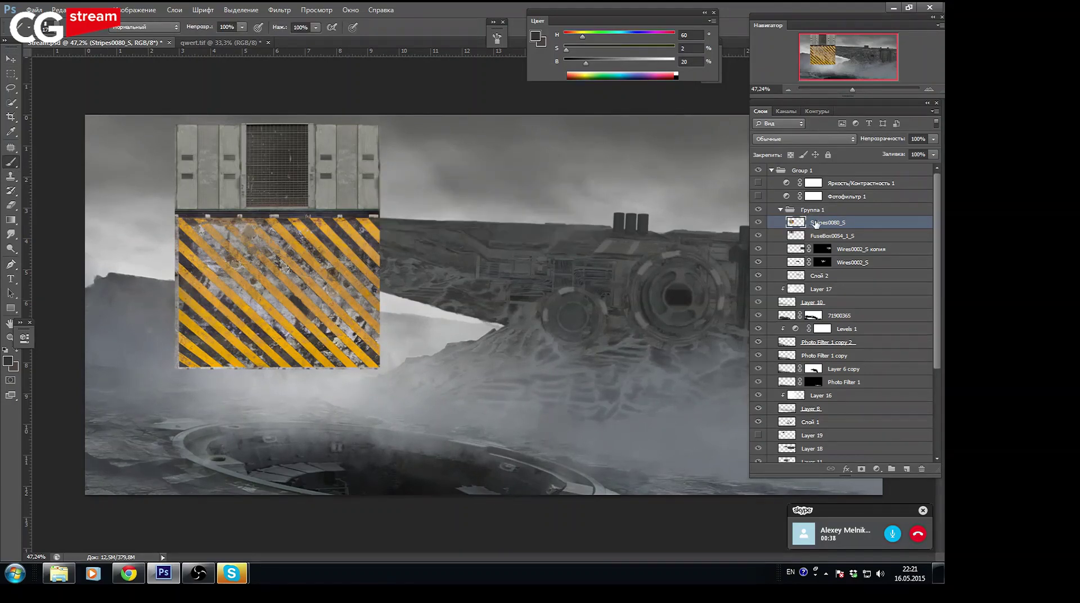
{"action": "left_click", "coordinate": [822, 237]}
{"action": "left_click", "coordinate": [759, 236]}
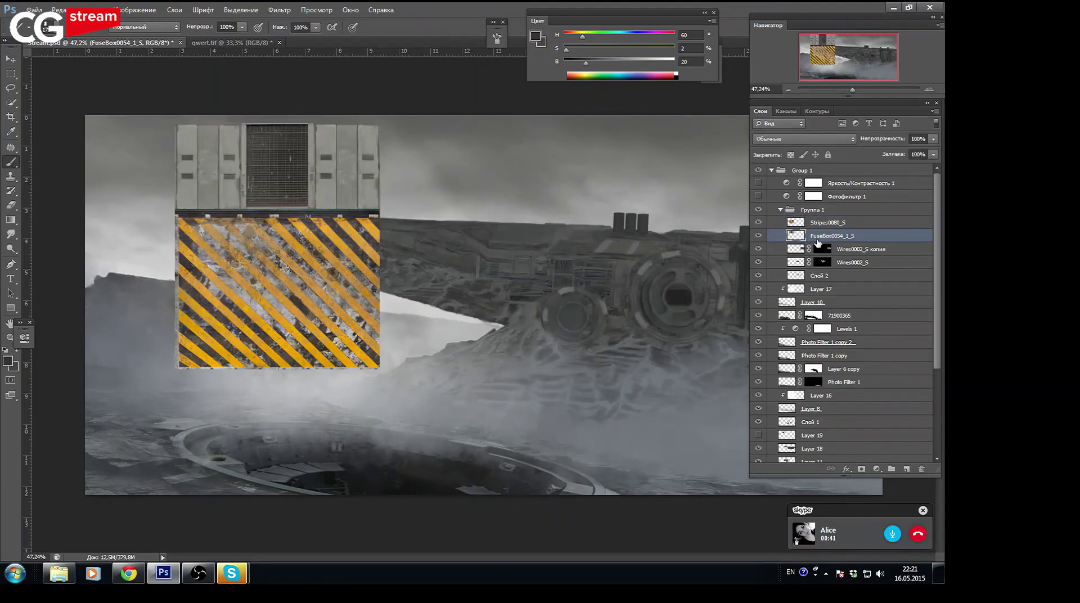
{"action": "left_click_drag", "start_coordinate": [871, 237], "coordinate": [906, 469]}
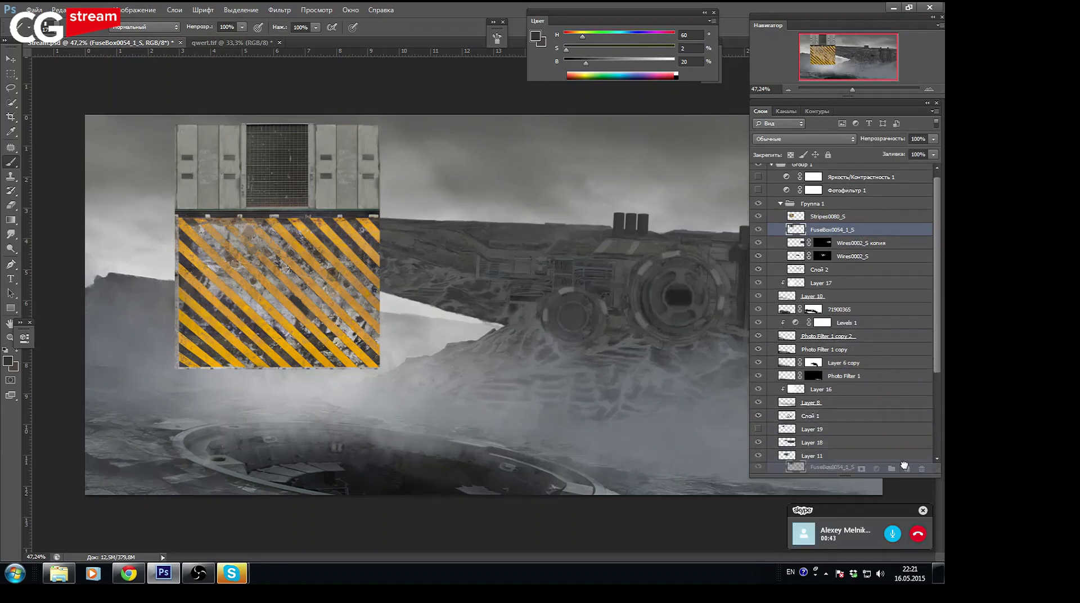
{"action": "left_click", "coordinate": [11, 58]}
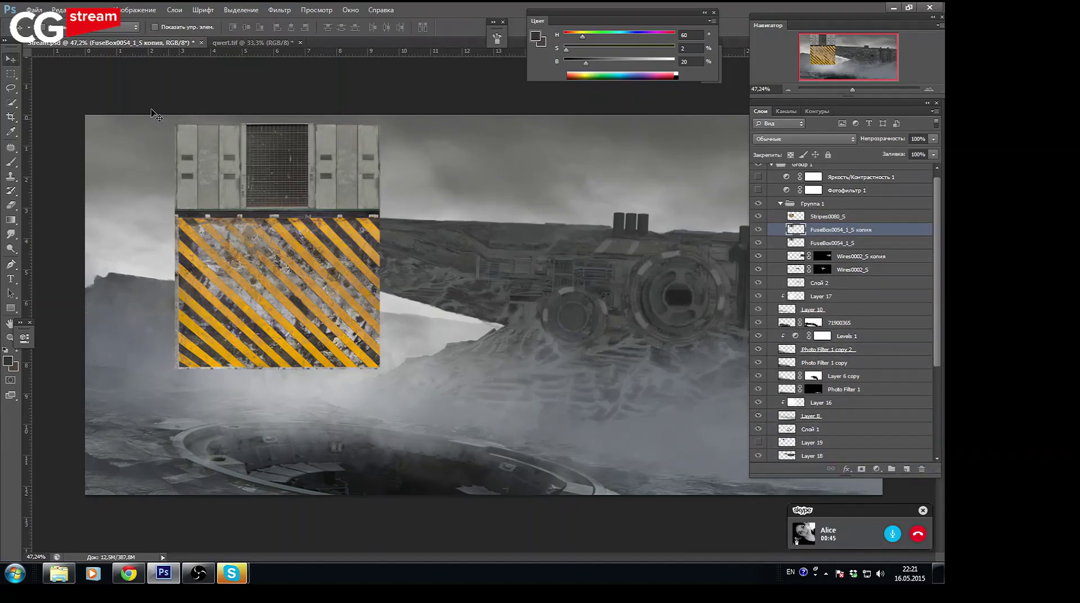
{"action": "left_click_drag", "start_coordinate": [331, 167], "coordinate": [330, 415]}
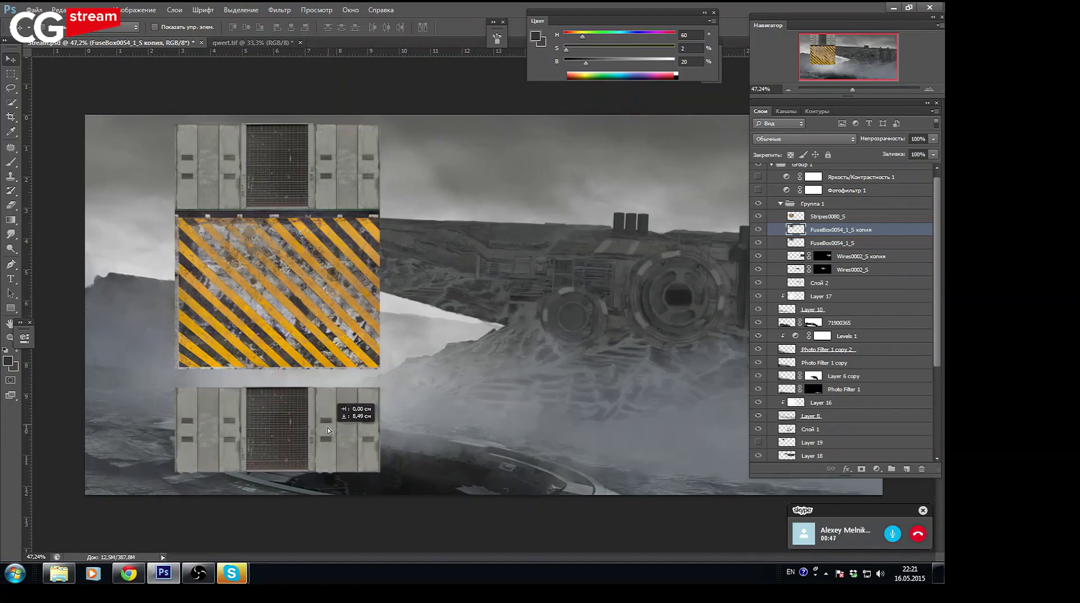
{"action": "left_click", "coordinate": [828, 217]}
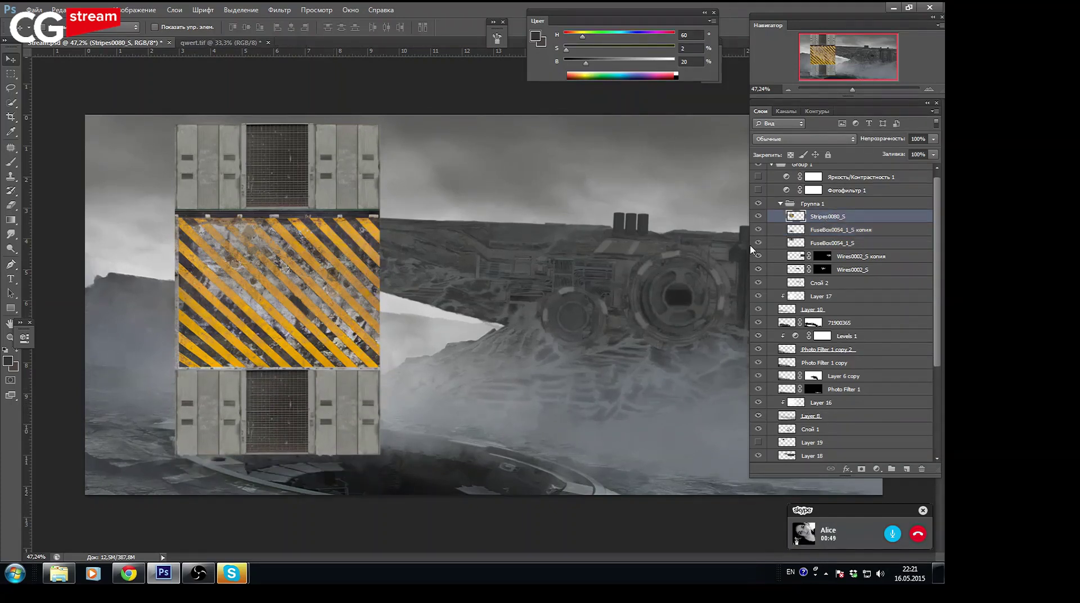
{"action": "key", "text": "Delete"}
{"action": "key", "text": "Delete"}
{"action": "left_click", "coordinate": [758, 217]}
{"action": "left_click", "coordinate": [758, 217]}
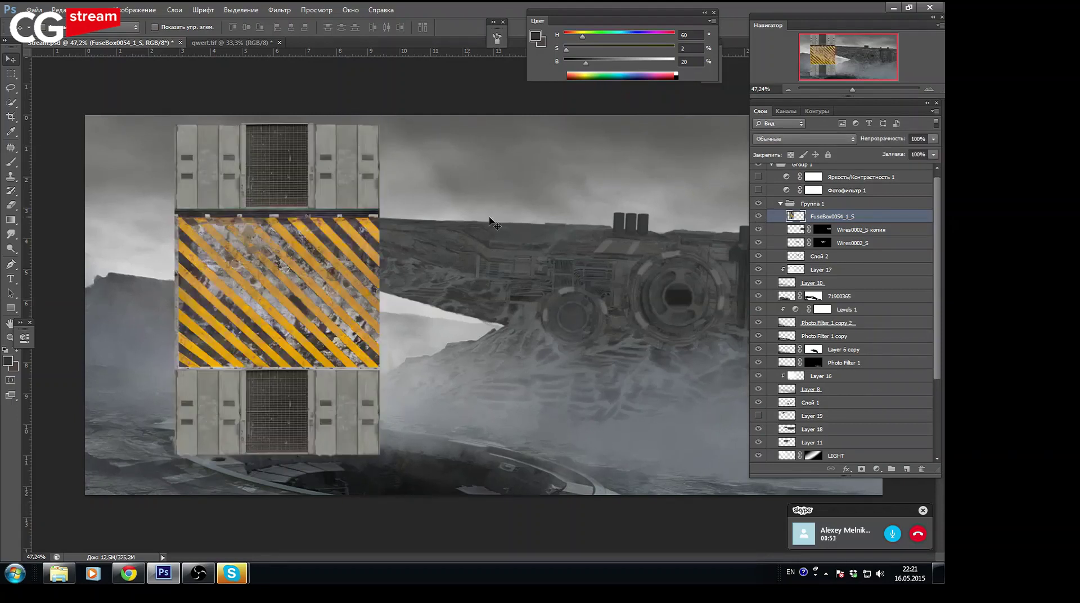
Scale the striped panel to about 135%, tilt it about 30° and stretch it along the foreground
{"action": "key", "text": "ctrl+t"}
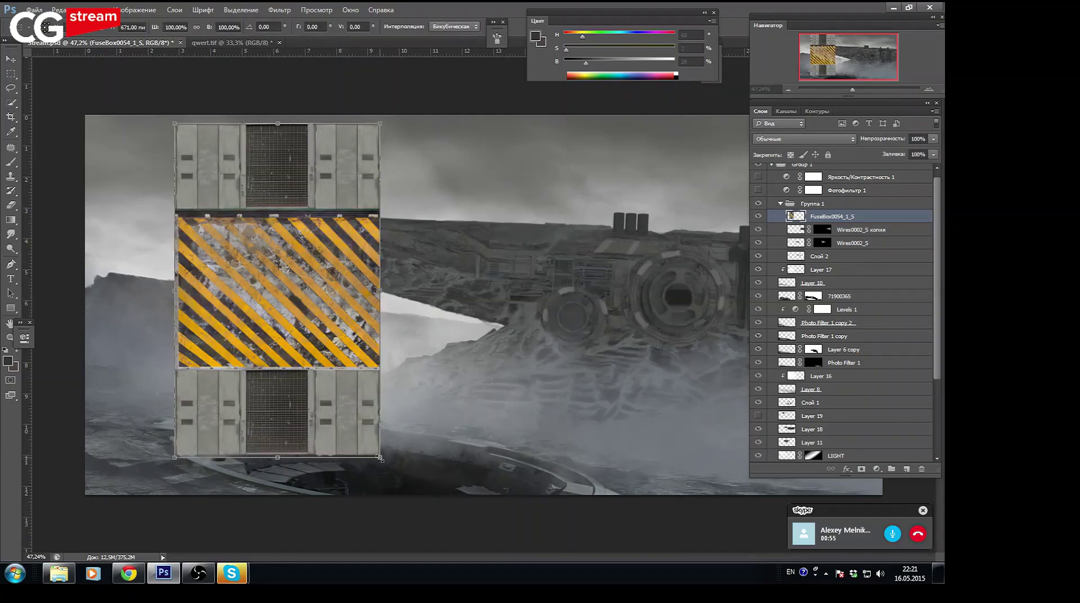
{"action": "left_click_drag", "start_coordinate": [380, 458], "coordinate": [451, 574]}
{"action": "mouse_move", "coordinate": [568, 512]}
{"action": "left_mouse_down"}
{"action": "mouse_move", "coordinate": [632, 354]}
{"action": "mouse_move", "coordinate": [532, 430]}
{"action": "mouse_move", "coordinate": [596, 428]}
{"action": "mouse_move", "coordinate": [741, 276]}
{"action": "left_mouse_up"}
{"action": "left_click_drag", "start_coordinate": [854, 89], "coordinate": [846, 89]}
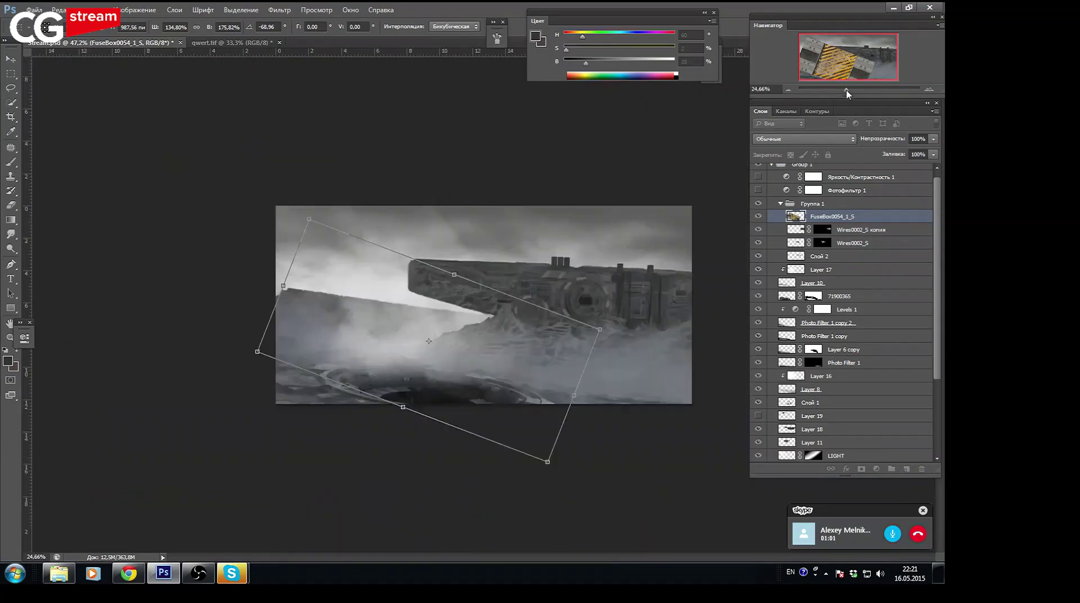
{"action": "left_click_drag", "start_coordinate": [522, 345], "coordinate": [502, 338]}
{"action": "mouse_move", "coordinate": [270, 308]}
{"action": "left_mouse_down"}
{"action": "mouse_move", "coordinate": [287, 306]}
{"action": "mouse_move", "coordinate": [276, 303]}
{"action": "left_mouse_up"}
{"action": "mouse_move", "coordinate": [641, 385]}
{"action": "left_mouse_down"}
{"action": "mouse_move", "coordinate": [669, 380]}
{"action": "mouse_move", "coordinate": [635, 372]}
{"action": "mouse_move", "coordinate": [643, 379]}
{"action": "left_mouse_up"}
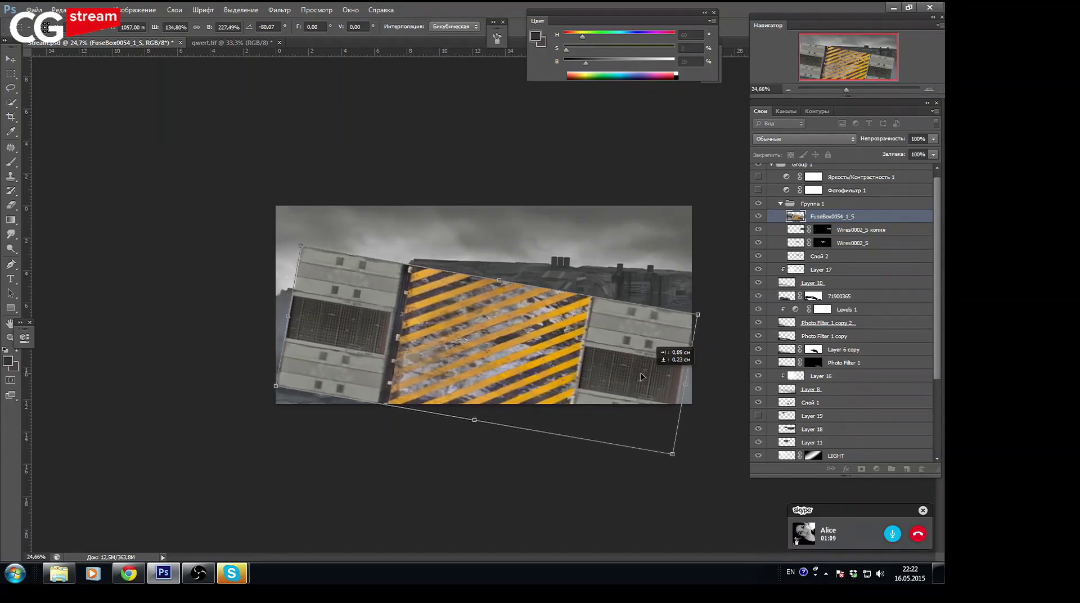
{"action": "left_click_drag", "start_coordinate": [282, 318], "coordinate": [253, 312]}
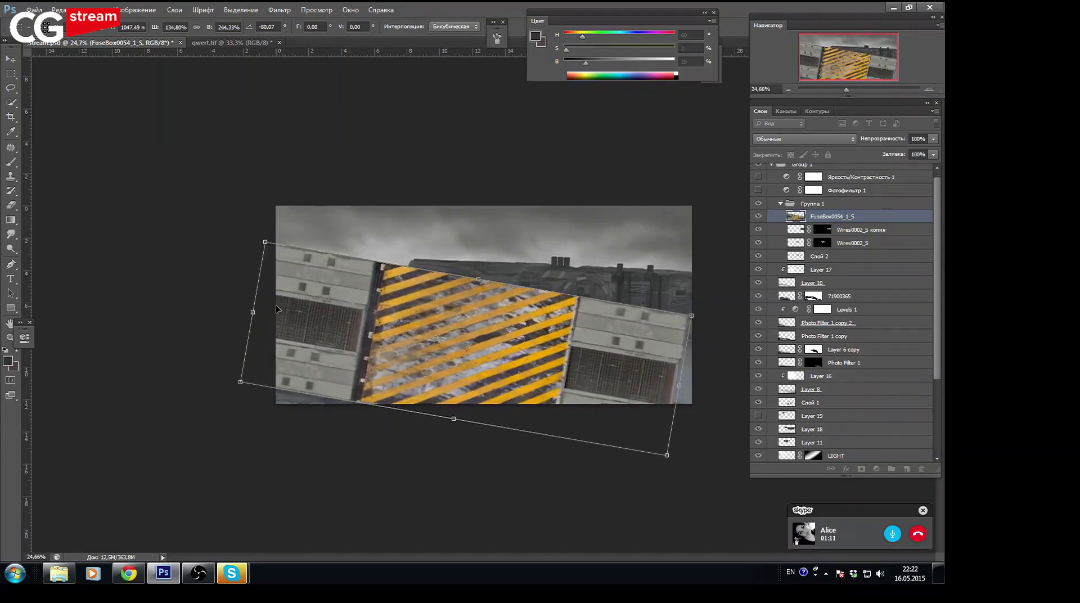
{"action": "left_click_drag", "start_coordinate": [688, 388], "coordinate": [707, 390]}
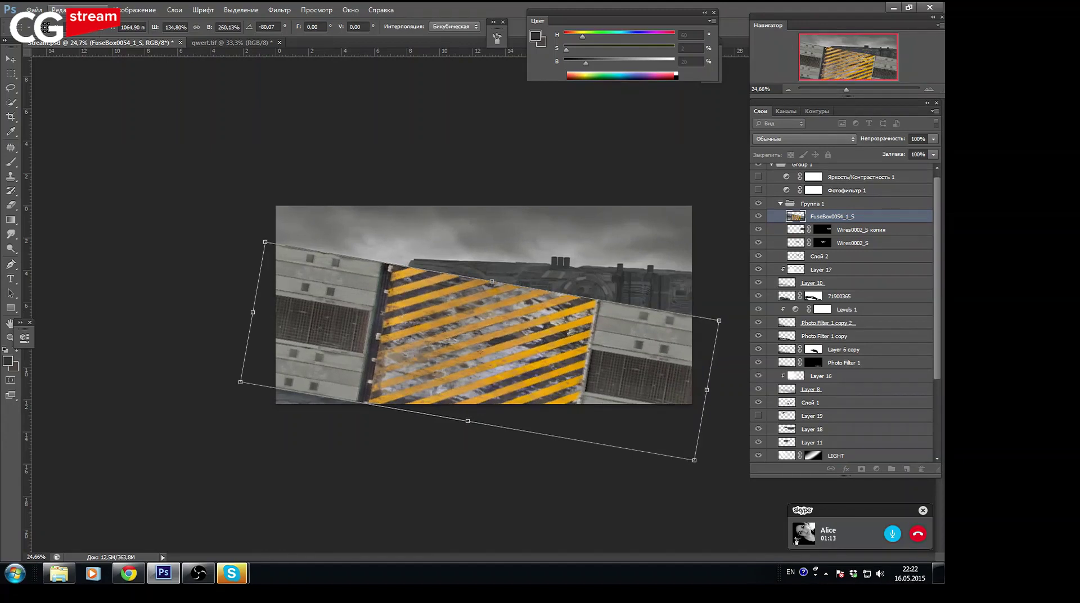
Distort the panel's corners and edges into a receding floor perspective
{"action": "left_click", "coordinate": [59, 9]}
{"action": "mouse_move", "coordinate": [93, 226]}
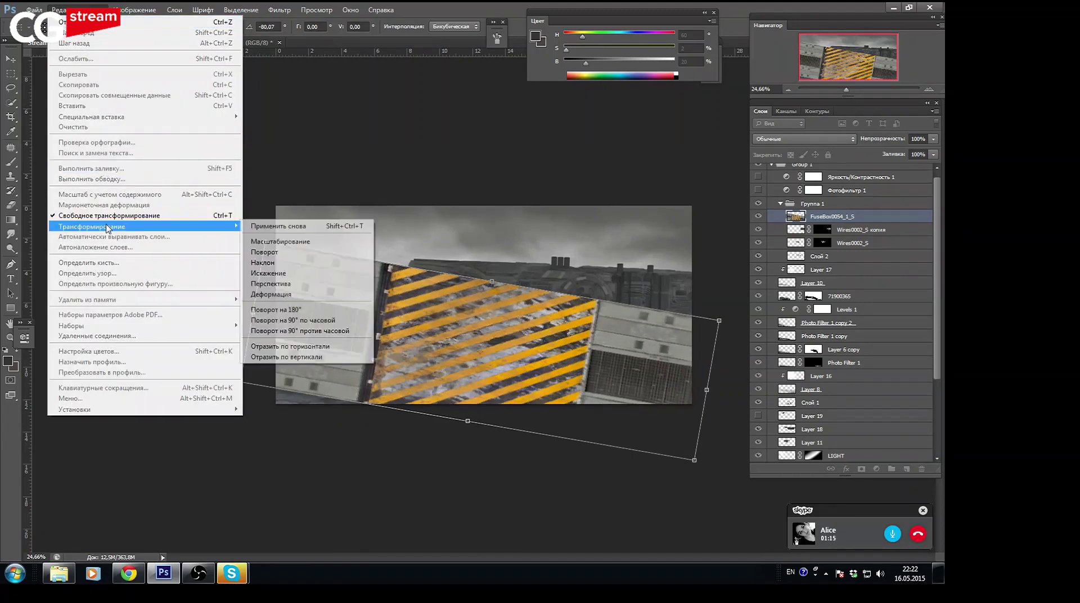
{"action": "left_click", "coordinate": [268, 274]}
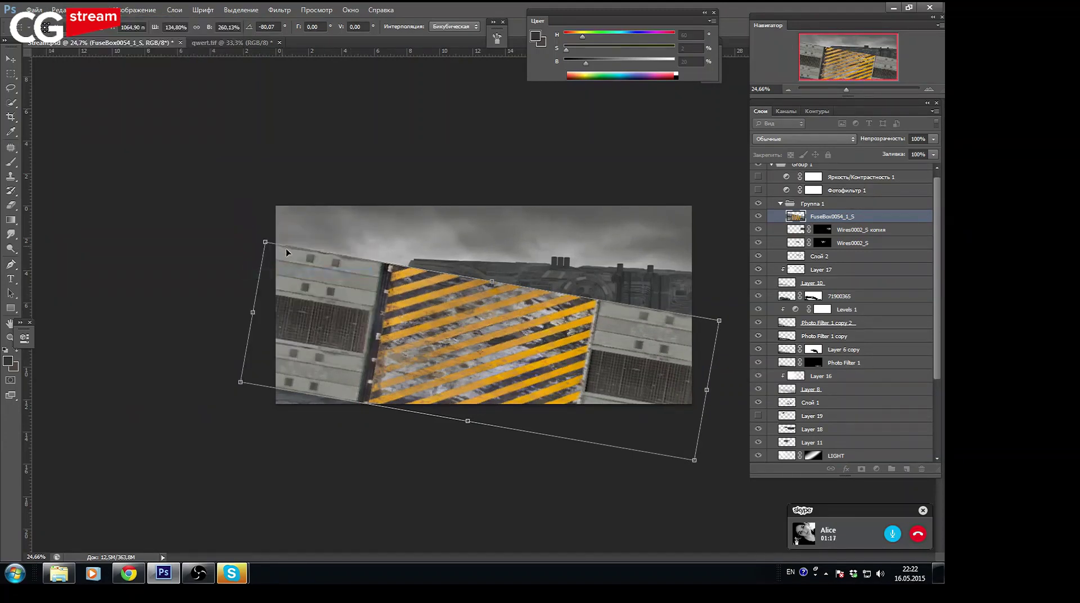
{"action": "left_click_drag", "start_coordinate": [266, 243], "coordinate": [320, 252]}
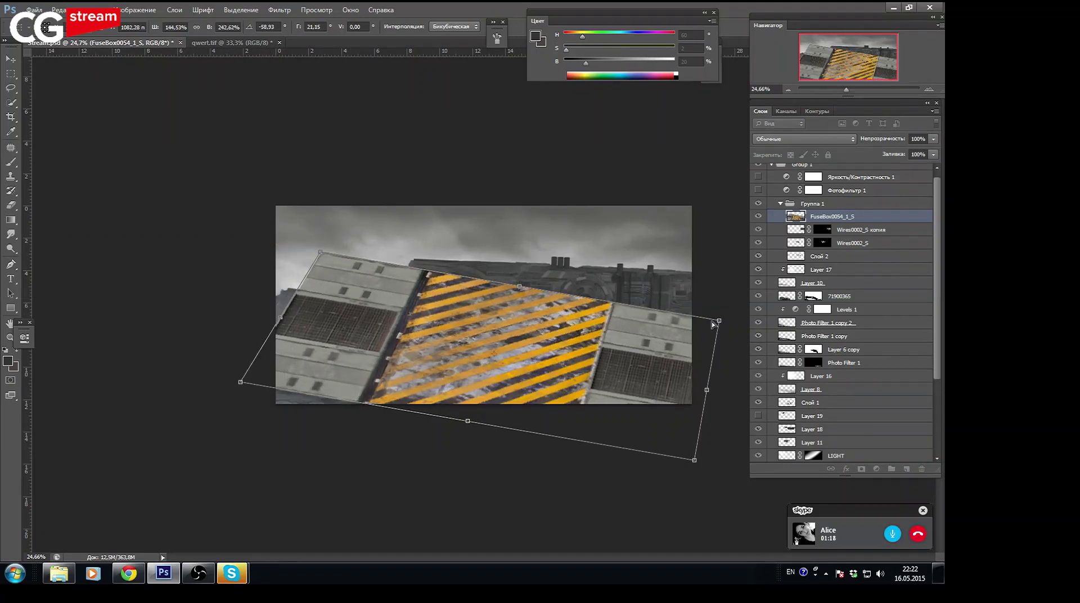
{"action": "left_click_drag", "start_coordinate": [714, 325], "coordinate": [675, 313]}
{"action": "left_click_drag", "start_coordinate": [497, 289], "coordinate": [493, 380]}
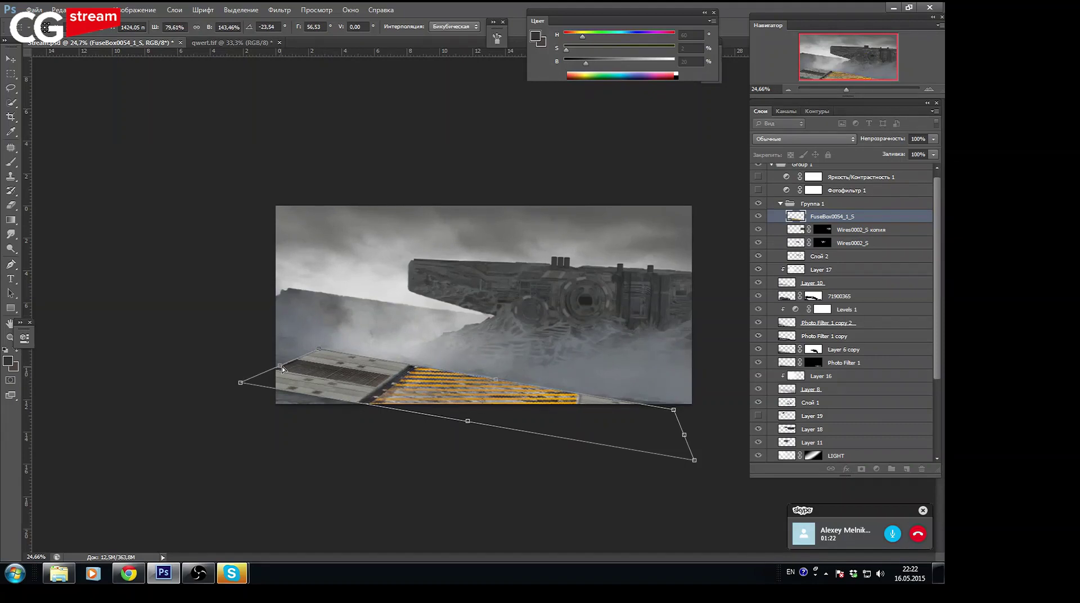
{"action": "left_click_drag", "start_coordinate": [282, 367], "coordinate": [244, 358]}
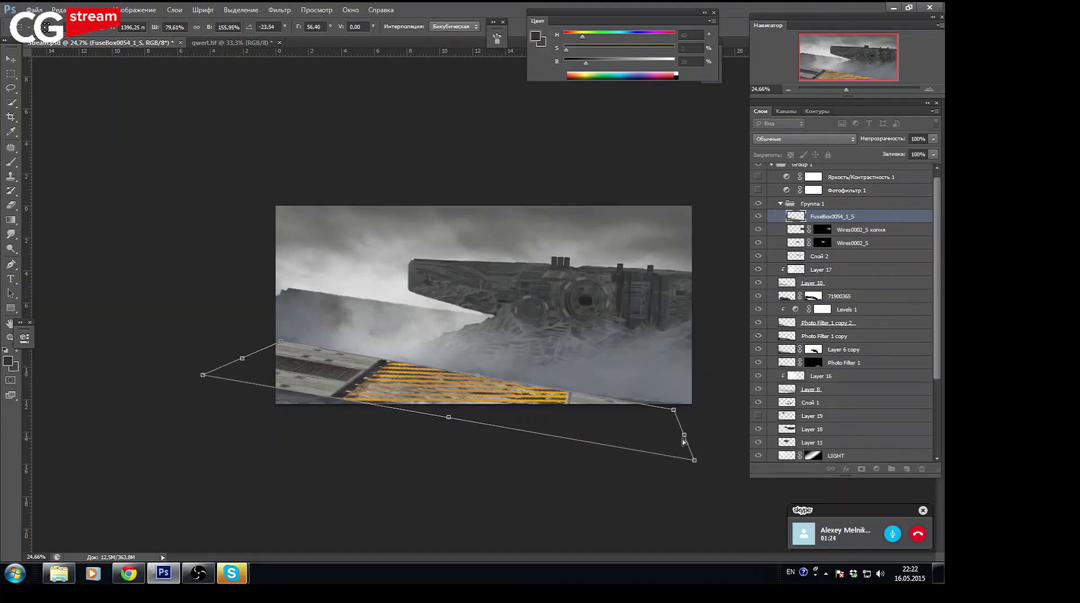
{"action": "left_click_drag", "start_coordinate": [685, 442], "coordinate": [717, 431]}
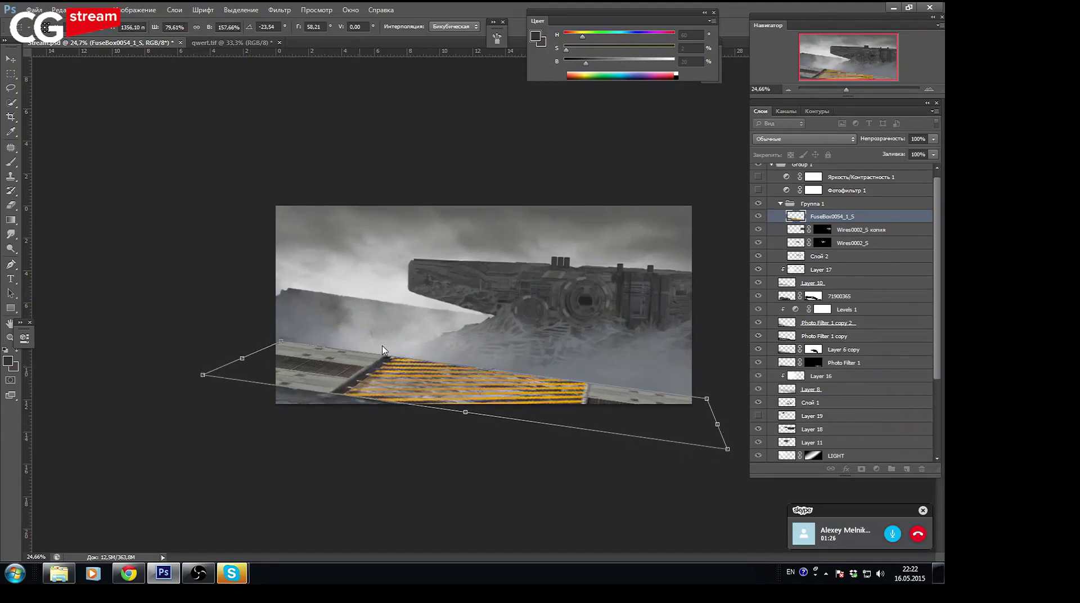
Refine the distorted corners to fit the deck, apply it, and lower FuseBox0054_1_S in its group
{"action": "left_click_drag", "start_coordinate": [282, 342], "coordinate": [293, 341]}
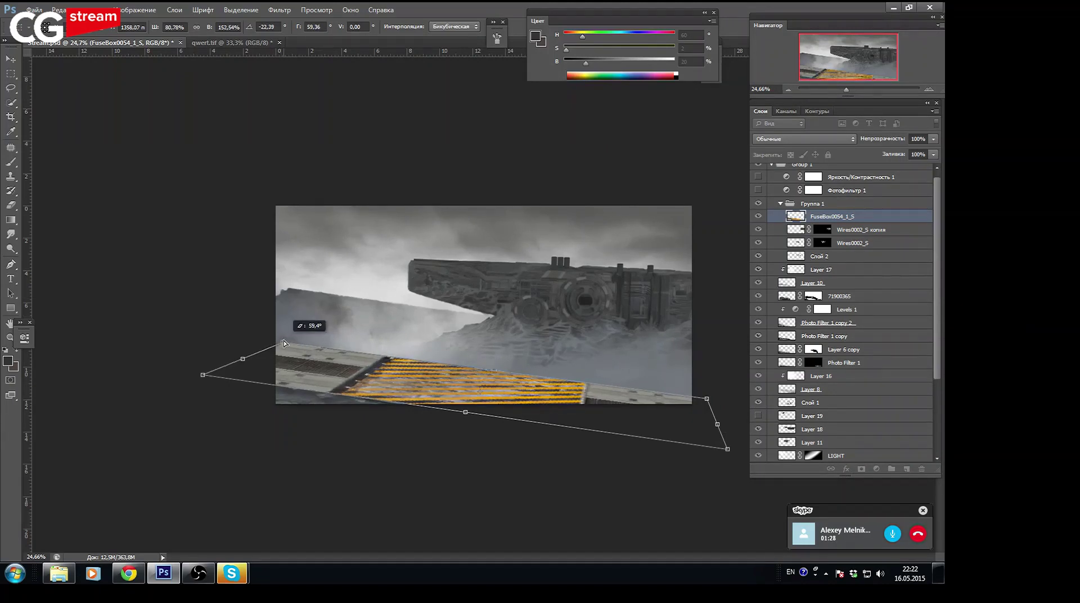
{"action": "left_click_drag", "start_coordinate": [465, 413], "coordinate": [430, 436]}
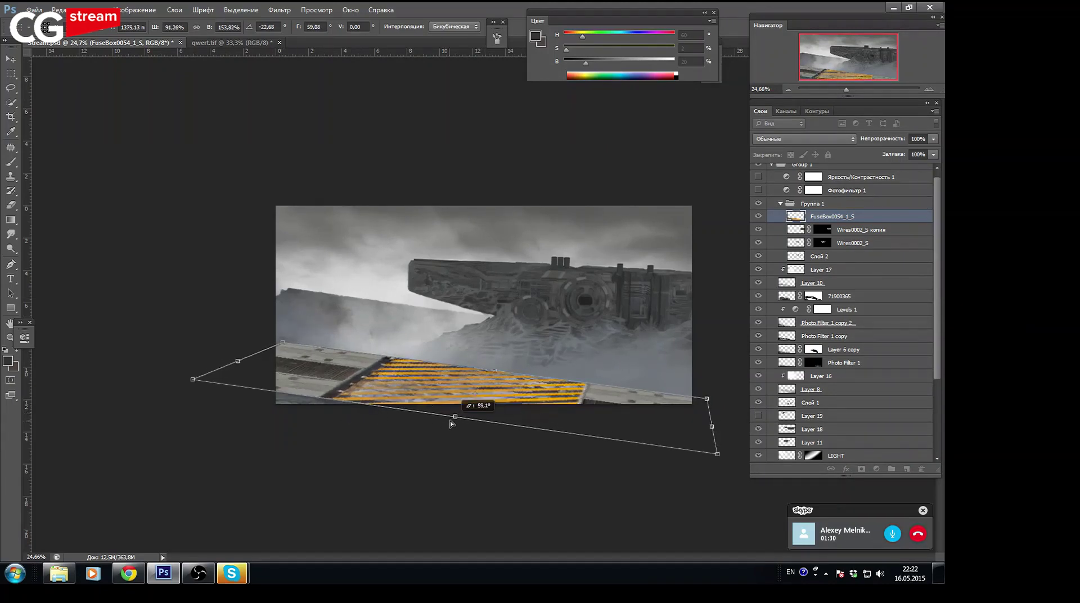
{"action": "left_click_drag", "start_coordinate": [692, 474], "coordinate": [782, 480]}
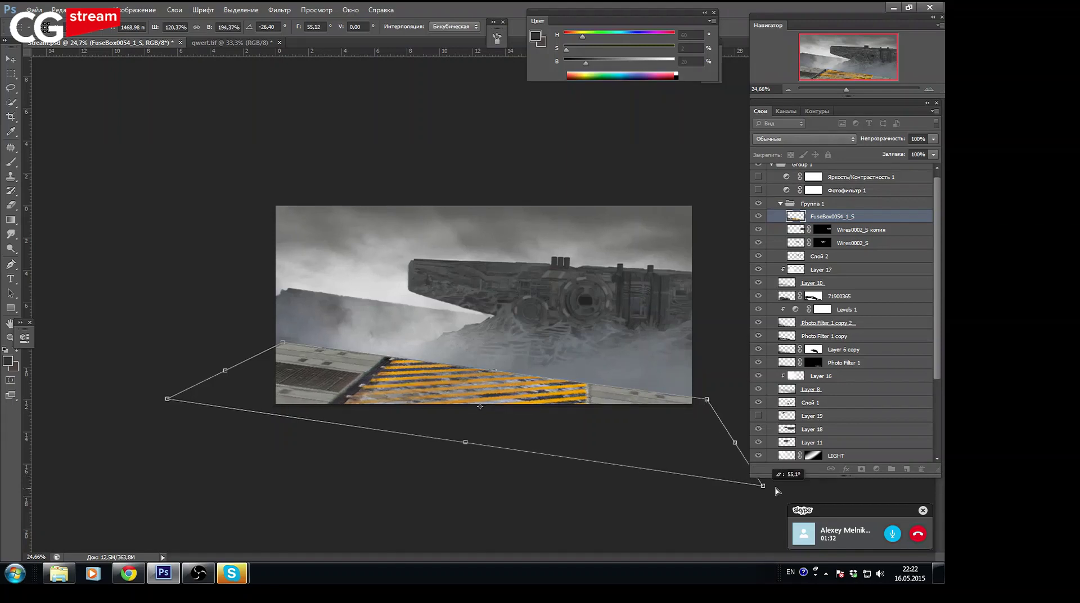
{"action": "left_click_drag", "start_coordinate": [169, 399], "coordinate": [58, 384]}
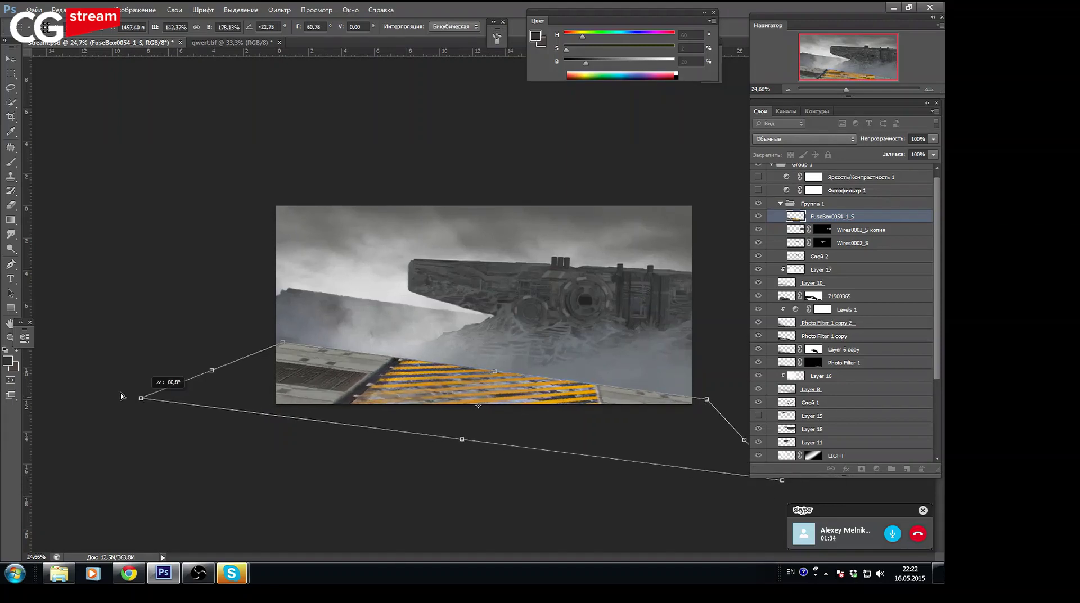
{"action": "left_click_drag", "start_coordinate": [283, 345], "coordinate": [282, 349]}
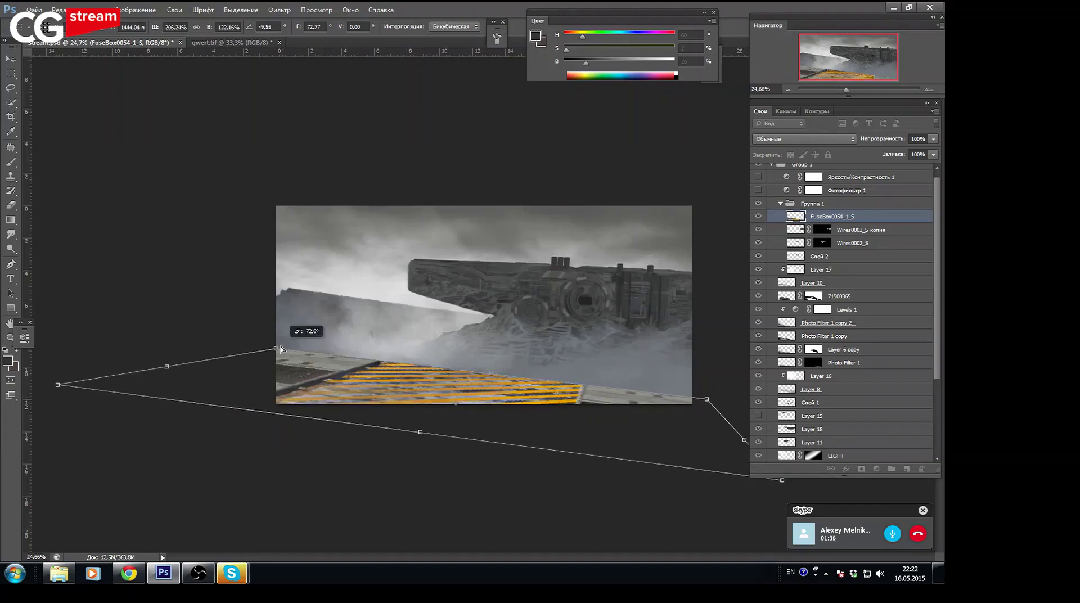
{"action": "left_click_drag", "start_coordinate": [530, 407], "coordinate": [537, 405]}
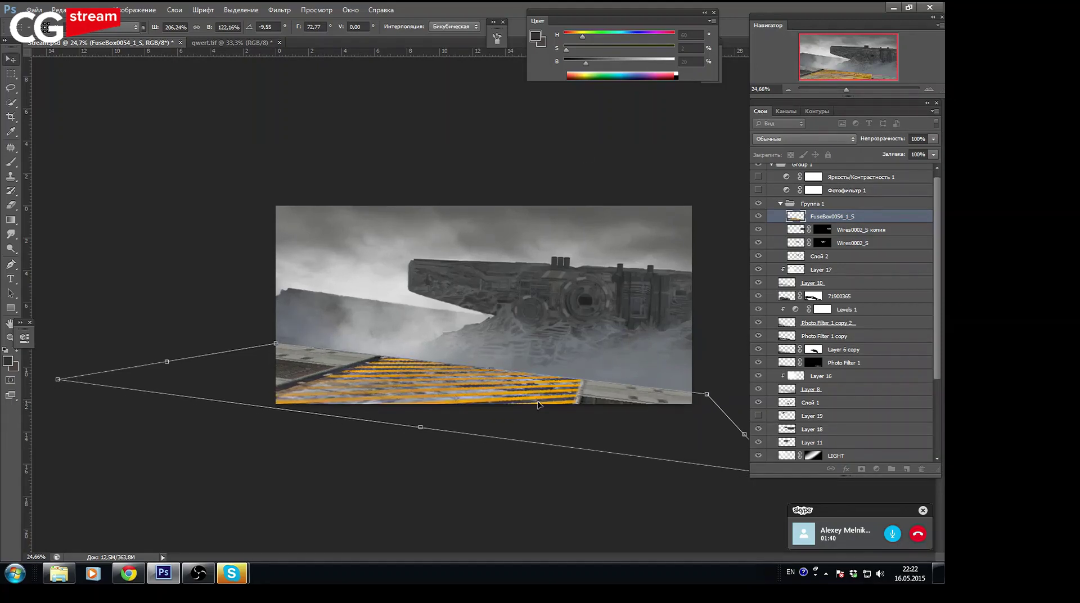
{"action": "key", "text": "Return"}
{"action": "left_click_drag", "start_coordinate": [847, 90], "coordinate": [852, 90]}
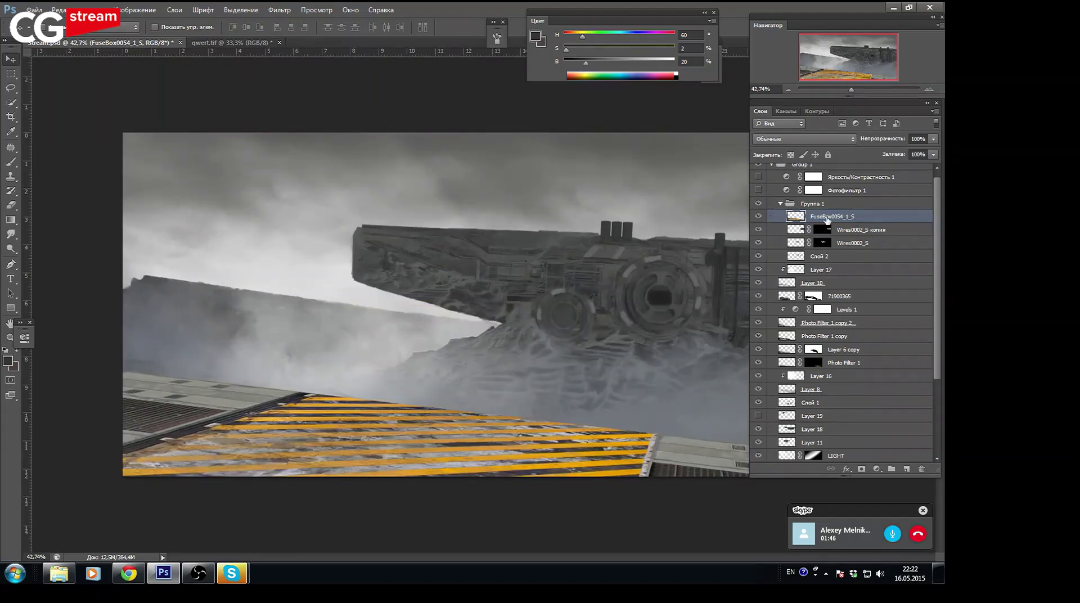
{"action": "mouse_move", "coordinate": [827, 219]}
{"action": "left_mouse_down"}
{"action": "mouse_move", "coordinate": [867, 246]}
{"action": "mouse_move", "coordinate": [863, 263]}
{"action": "left_mouse_up"}
Move FuseBox0054_1_S out of its group below 71900365, comparing the scene with it toggled
{"action": "left_click", "coordinate": [759, 256]}
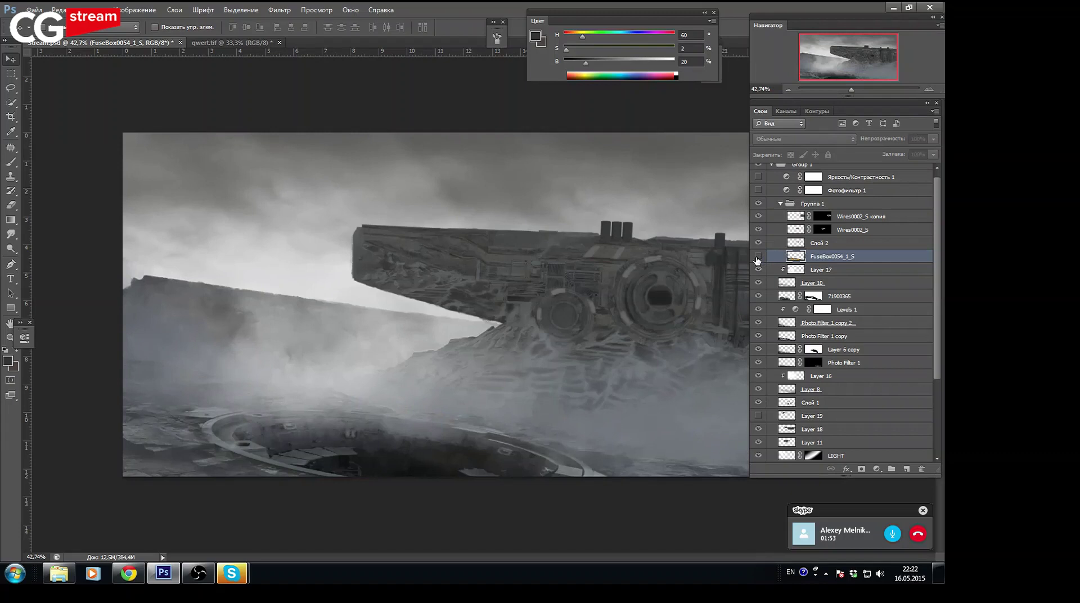
{"action": "left_click_drag", "start_coordinate": [847, 258], "coordinate": [865, 304]}
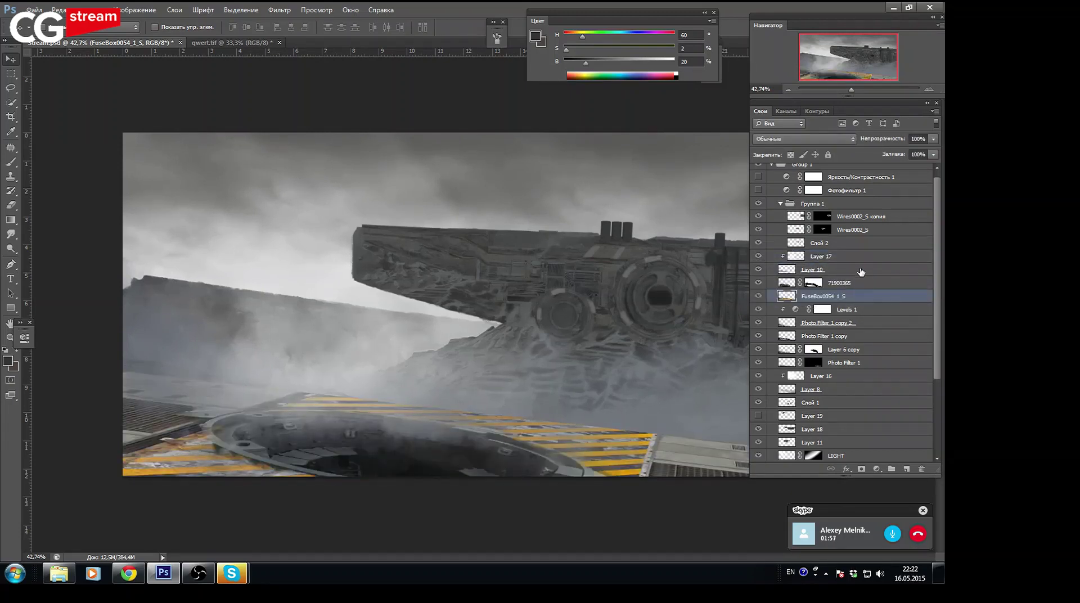
{"action": "left_click", "coordinate": [759, 297]}
{"action": "left_click", "coordinate": [759, 296]}
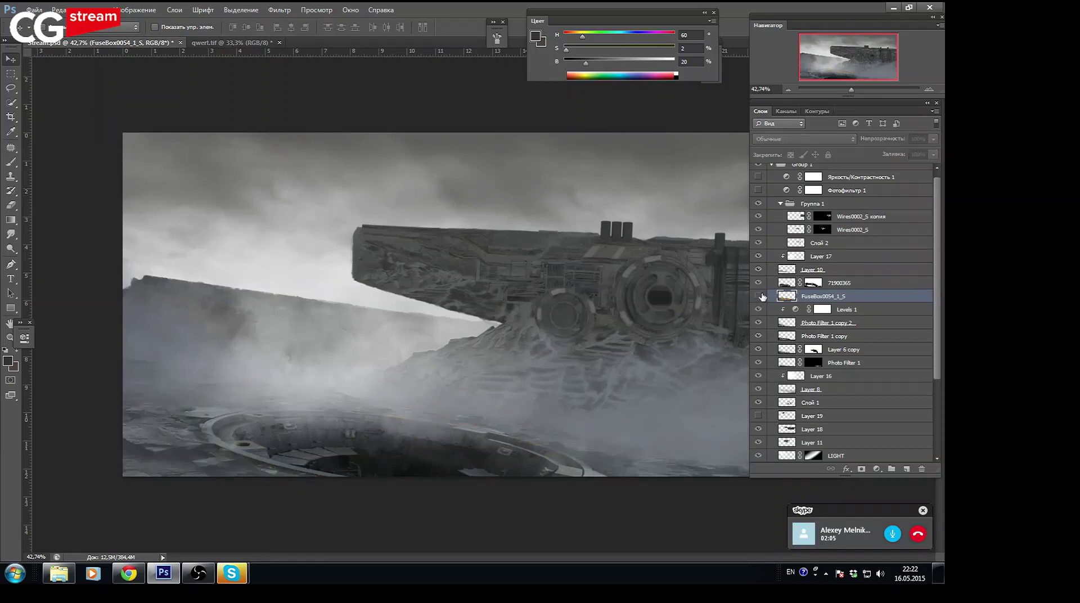
Apply Levels to the panel with output 29 to 153 and midtones 1.04
{"action": "left_click", "coordinate": [134, 9]}
{"action": "left_click", "coordinate": [321, 46]}
{"action": "left_click_drag", "start_coordinate": [564, 325], "coordinate": [509, 325]}
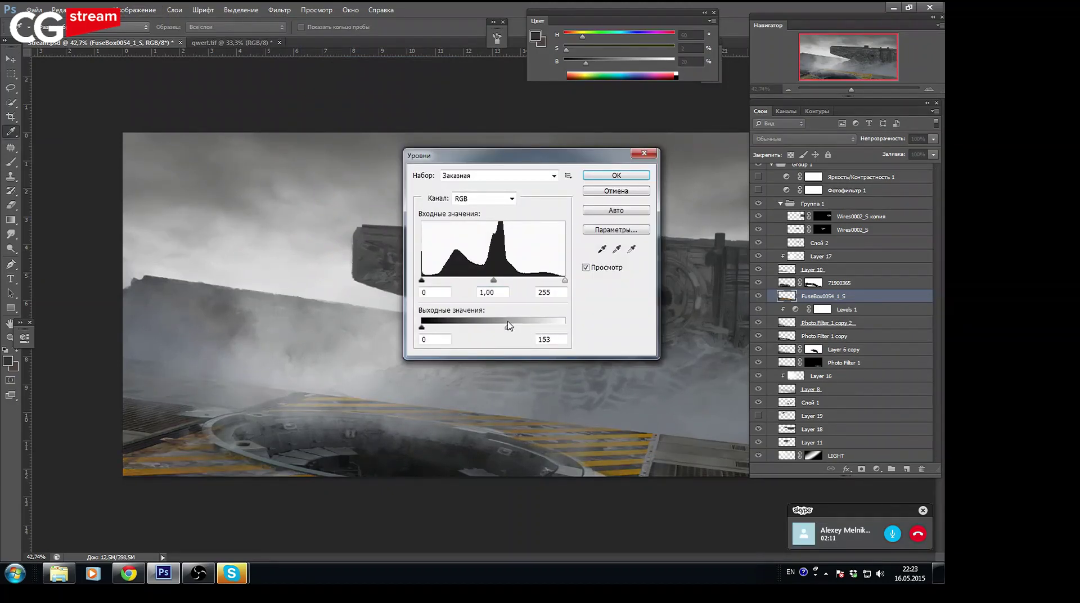
{"action": "left_click_drag", "start_coordinate": [422, 327], "coordinate": [434, 328]}
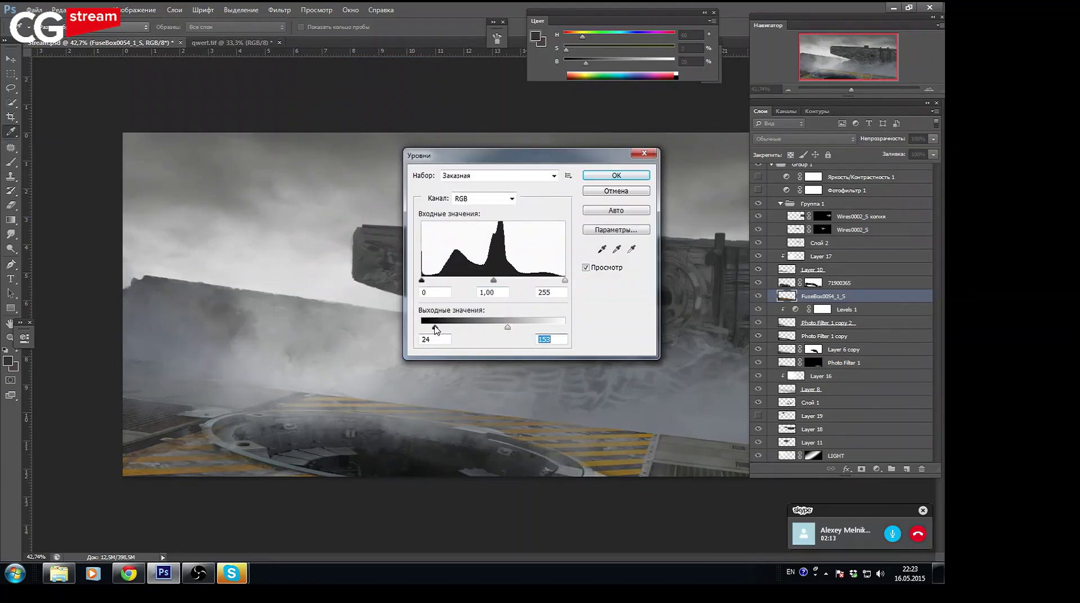
{"action": "left_click", "coordinate": [439, 330]}
{"action": "left_click_drag", "start_coordinate": [494, 279], "coordinate": [489, 279]}
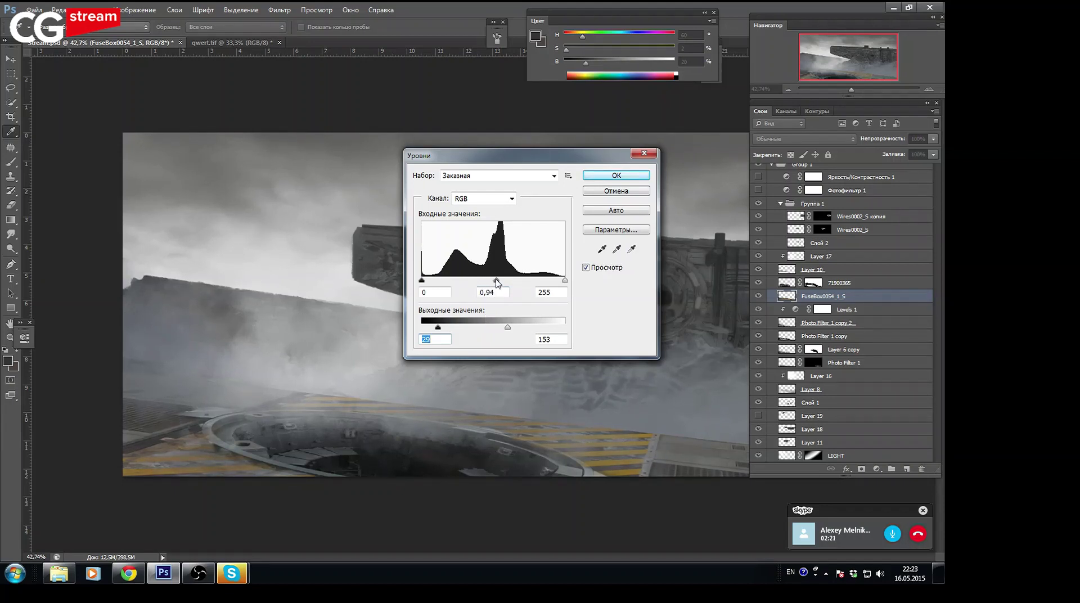
{"action": "left_click", "coordinate": [616, 175]}
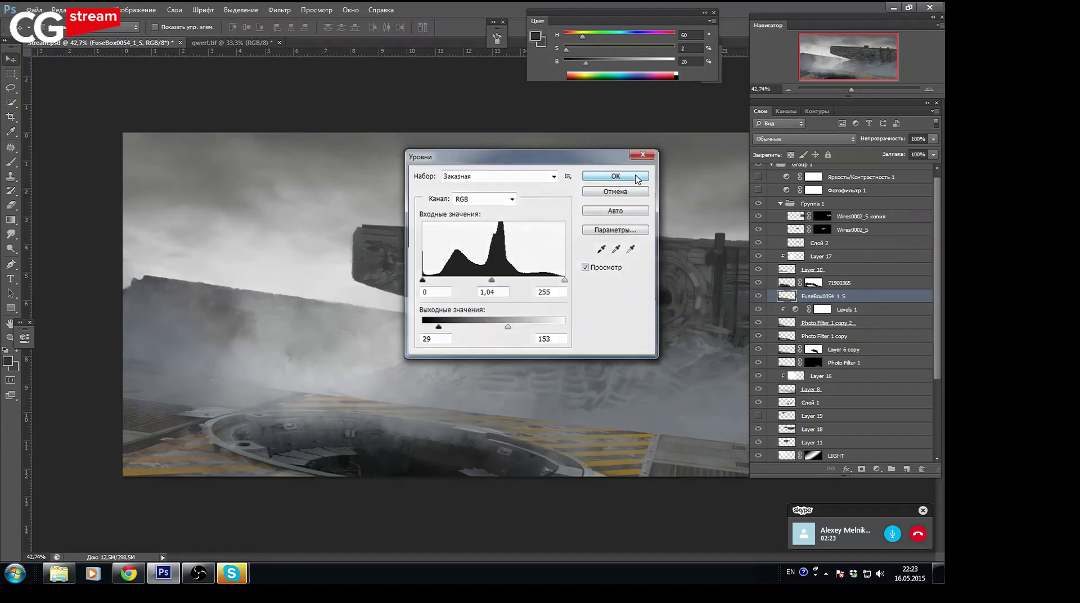
{"action": "left_click", "coordinate": [758, 297]}
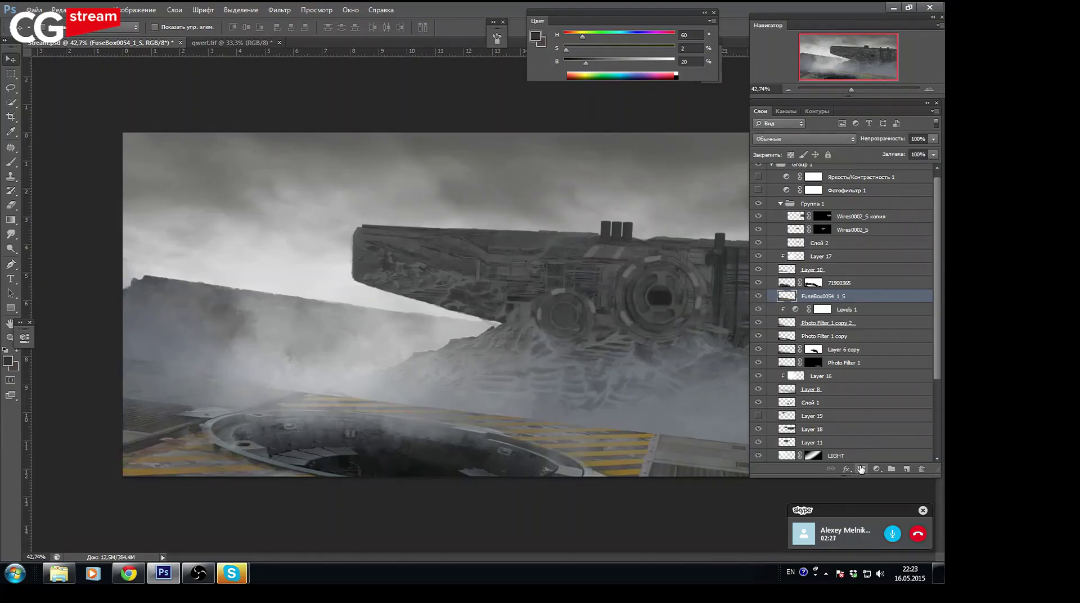
Mask the striped panel and paint its lower-right deck into the fog with a large brush
{"action": "left_click", "coordinate": [861, 468]}
{"action": "key", "text": "b"}
{"action": "key", "text": "bracketright"}
{"action": "key", "text": "bracketright"}
{"action": "key", "text": "bracketright"}
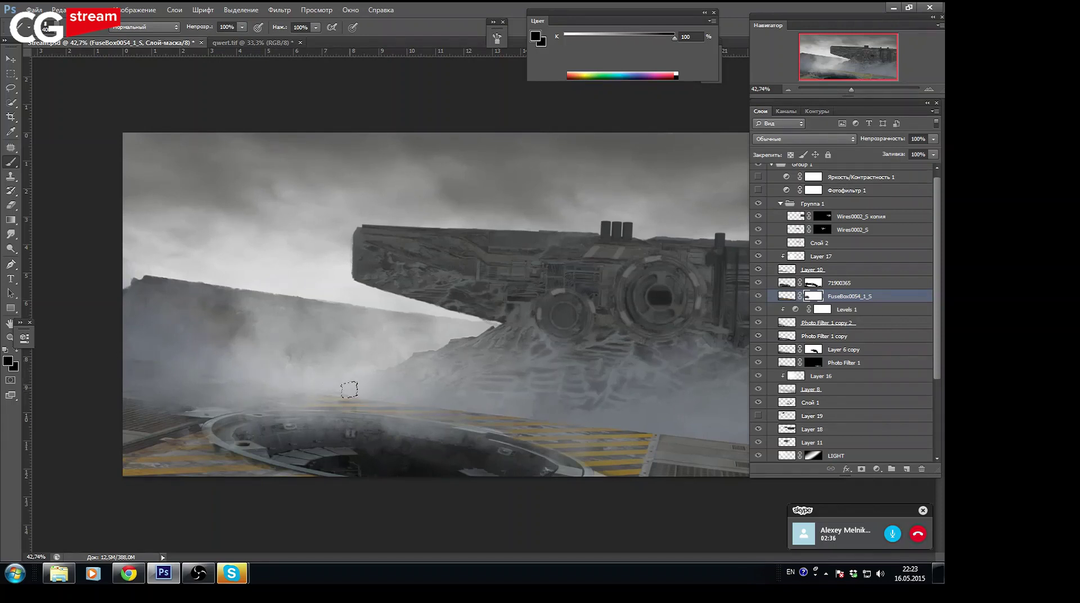
{"action": "key", "text": "bracketright"}
{"action": "left_click_drag", "start_coordinate": [515, 413], "coordinate": [740, 470]}
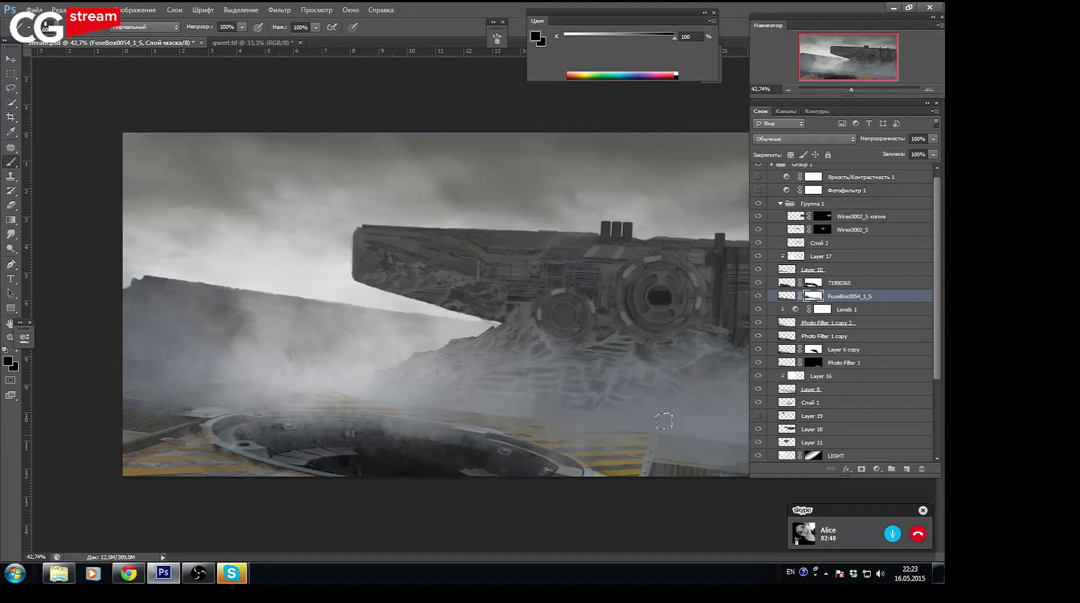
{"action": "key", "text": "bracketright"}
{"action": "left_click_drag", "start_coordinate": [672, 450], "coordinate": [681, 469]}
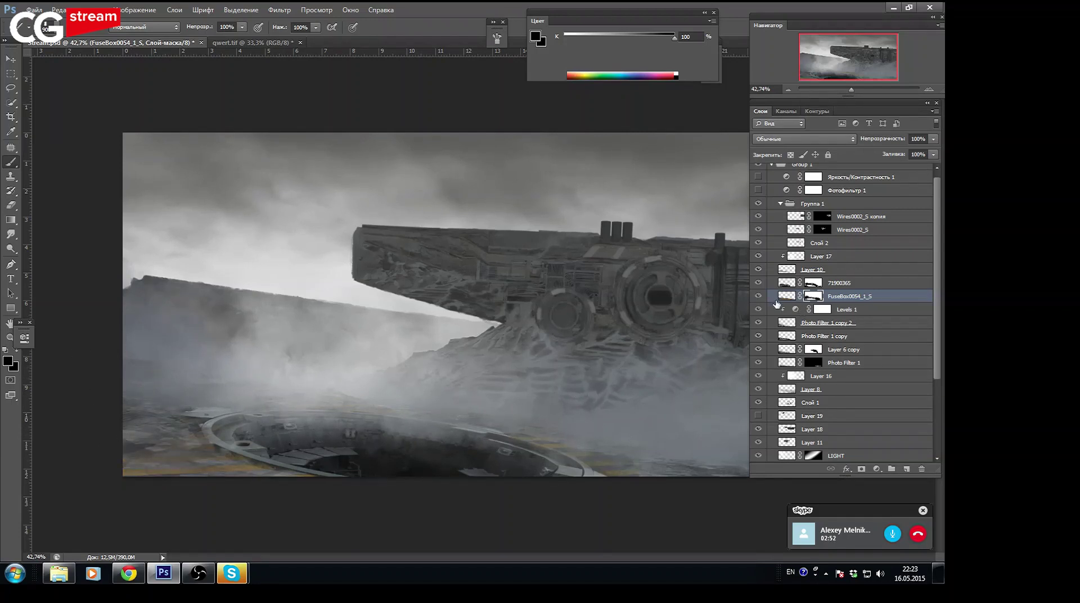
Cancel the Skype quit prompt and save the painting with Ctrl+S
{"action": "left_click", "coordinate": [758, 323]}
{"action": "scroll", "coordinate": [932, 263], "scroll_direction": "up", "scroll_amount": 1}
{"action": "left_click", "coordinate": [232, 573]}
{"action": "mouse_move", "coordinate": [294, 500]}
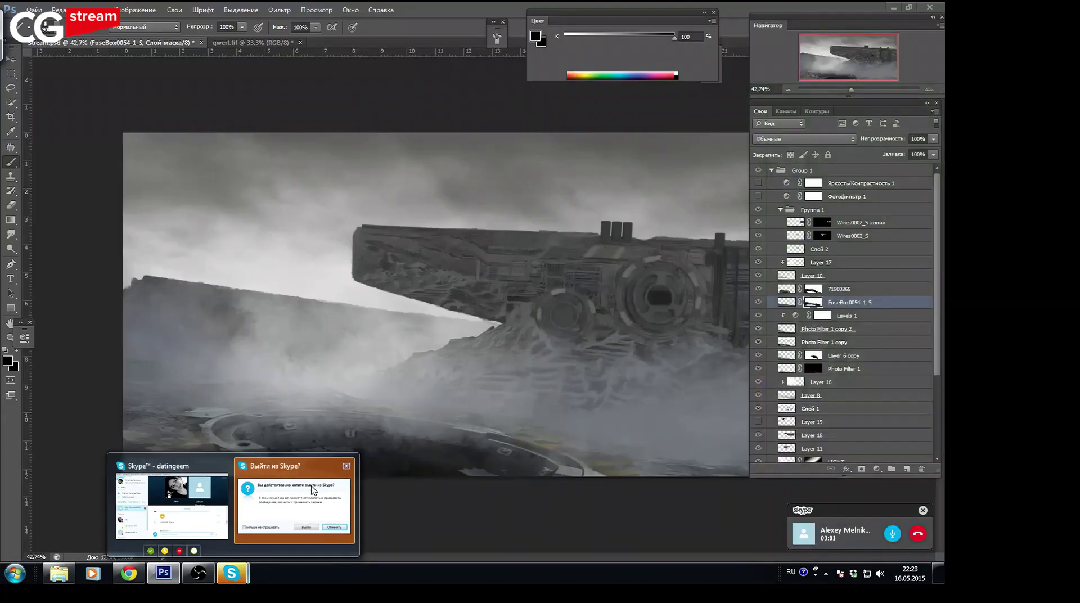
{"action": "left_click", "coordinate": [332, 478]}
{"action": "left_click", "coordinate": [544, 330]}
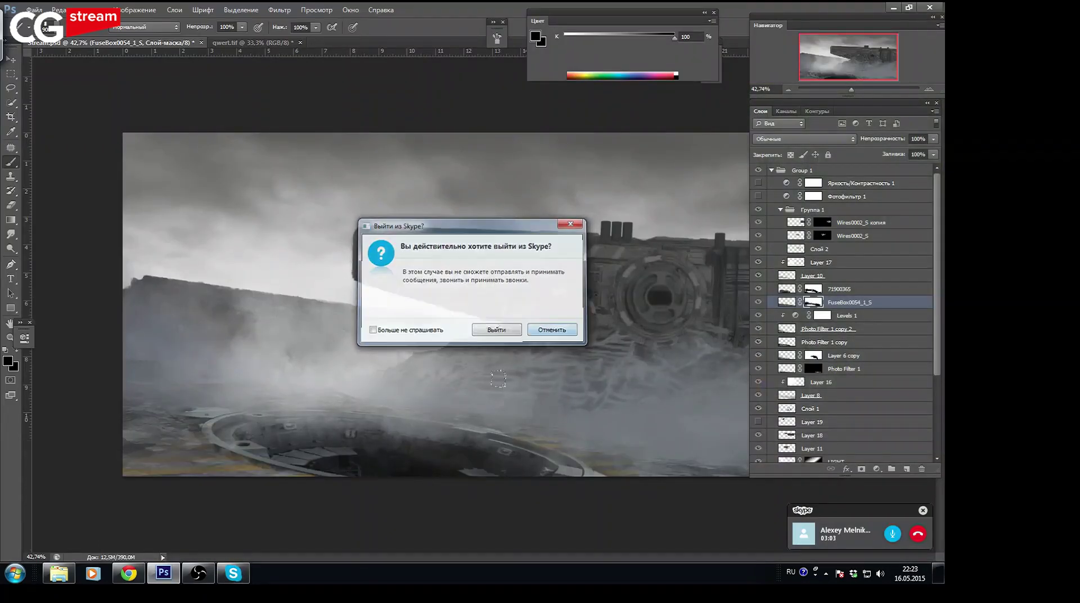
{"action": "key", "text": "ctrl+s"}
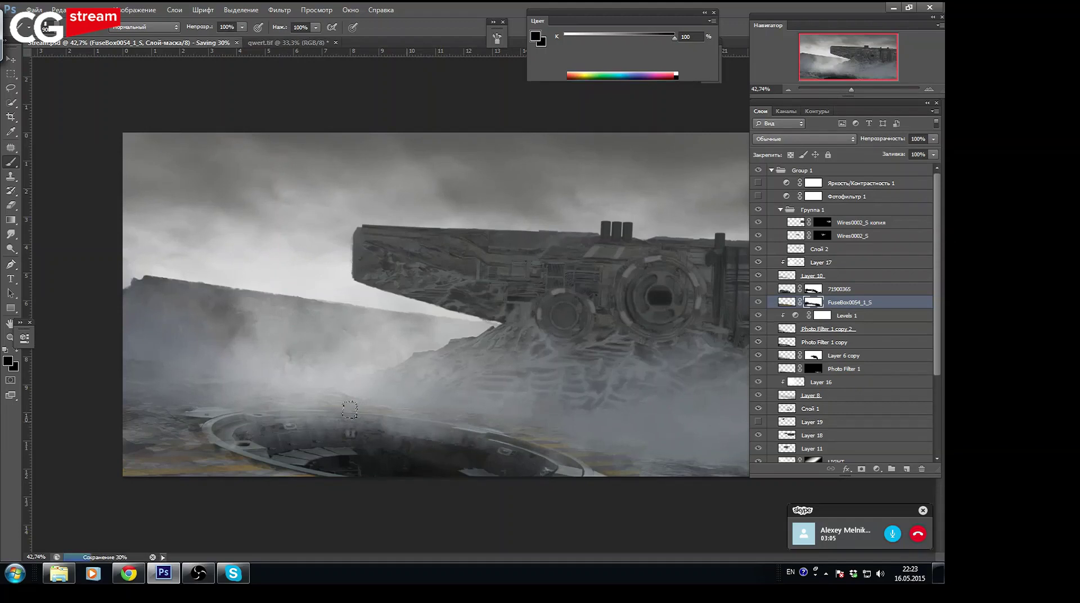
{"action": "left_click_drag", "start_coordinate": [851, 90], "coordinate": [851, 90]}
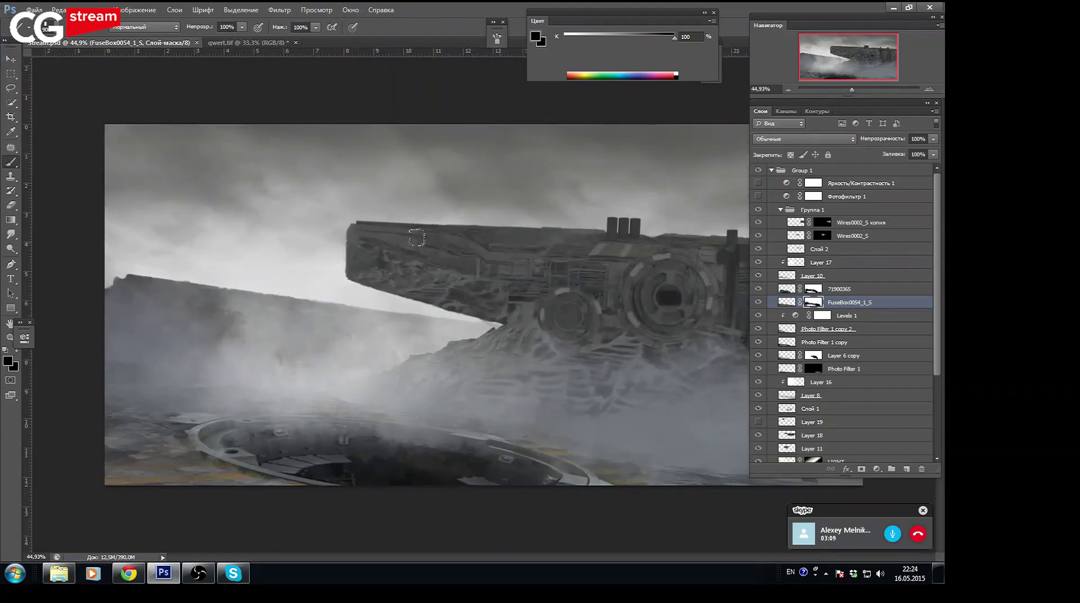
Show Layer 19, scale the small ship to about 201%, tilt it slightly and move it into the left fog
{"action": "left_click", "coordinate": [758, 422]}
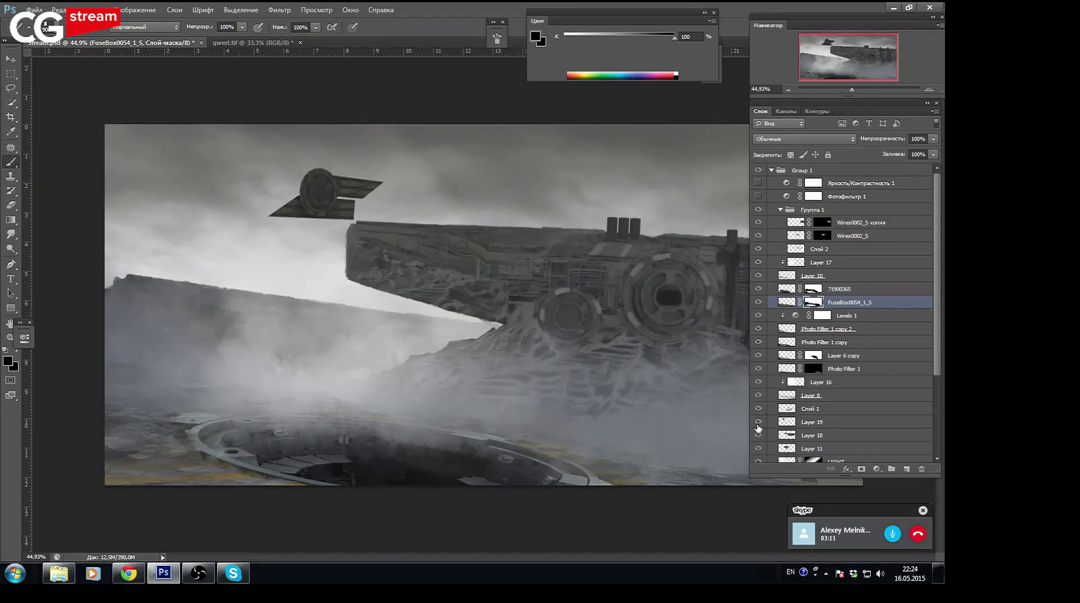
{"action": "left_click", "coordinate": [812, 423]}
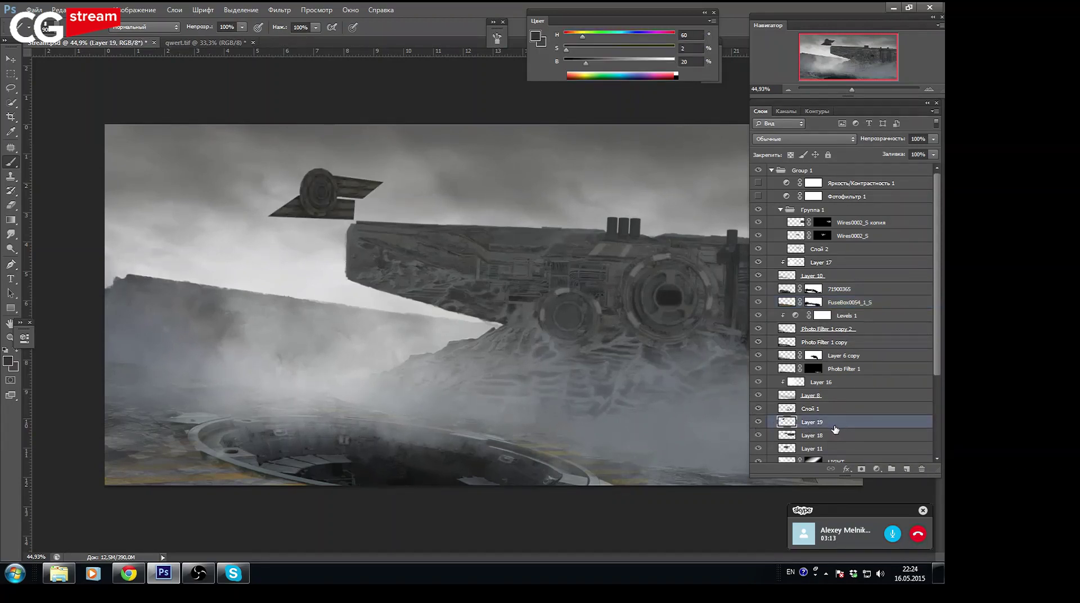
{"action": "key", "text": "ctrl+t"}
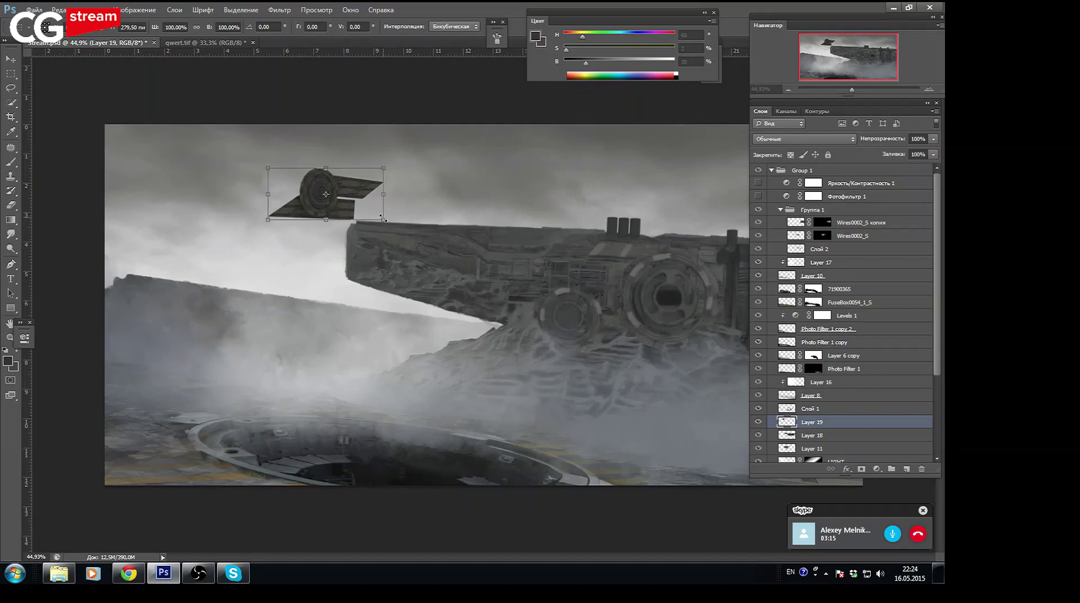
{"action": "left_click_drag", "start_coordinate": [383, 218], "coordinate": [495, 286]}
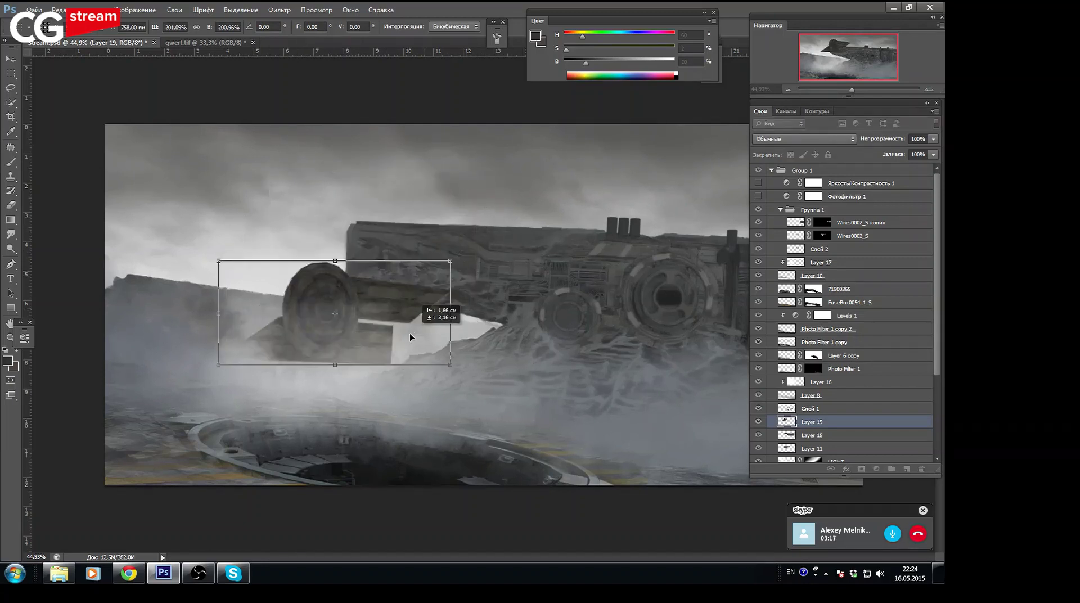
{"action": "left_click_drag", "start_coordinate": [456, 253], "coordinate": [388, 364]}
{"action": "left_click_drag", "start_coordinate": [526, 334], "coordinate": [526, 342]}
{"action": "mouse_move", "coordinate": [375, 333]}
{"action": "left_mouse_down"}
{"action": "mouse_move", "coordinate": [423, 339]}
{"action": "mouse_move", "coordinate": [384, 336]}
{"action": "left_mouse_up"}
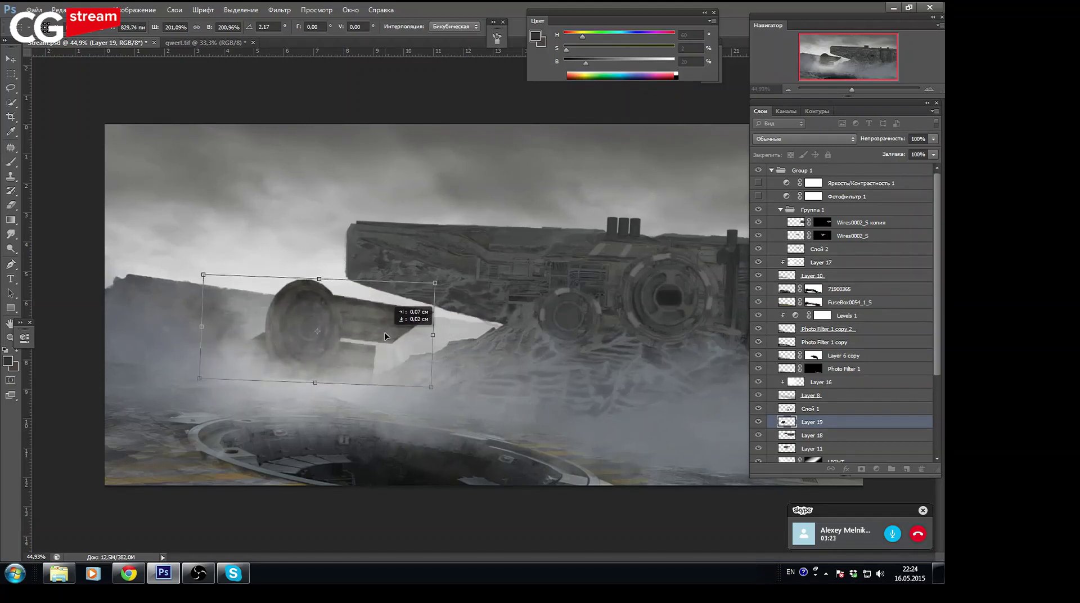
{"action": "key", "text": "Return"}
{"action": "key", "text": "b"}
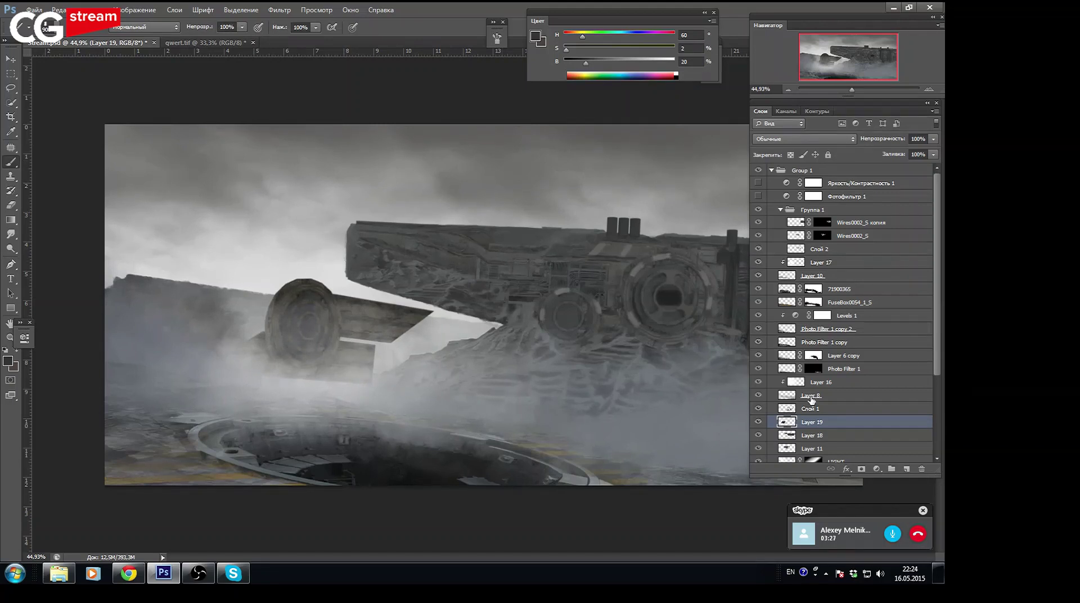
Apply Levels to Layer 19, lifting shadows and capping output white at 230
{"action": "left_click", "coordinate": [134, 9]}
{"action": "mouse_move", "coordinate": [202, 37]}
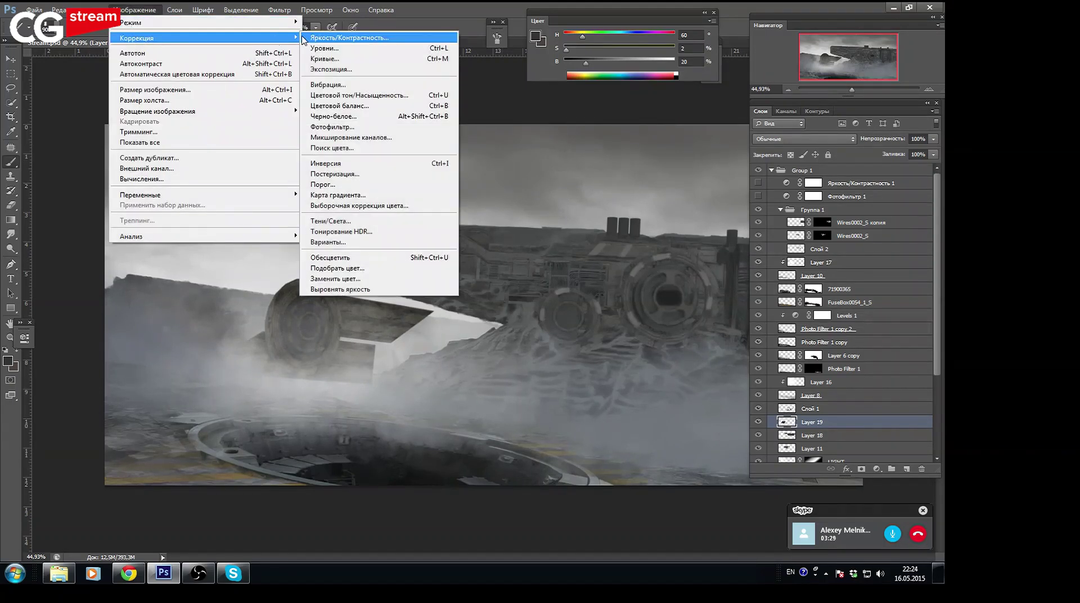
{"action": "left_click", "coordinate": [325, 49]}
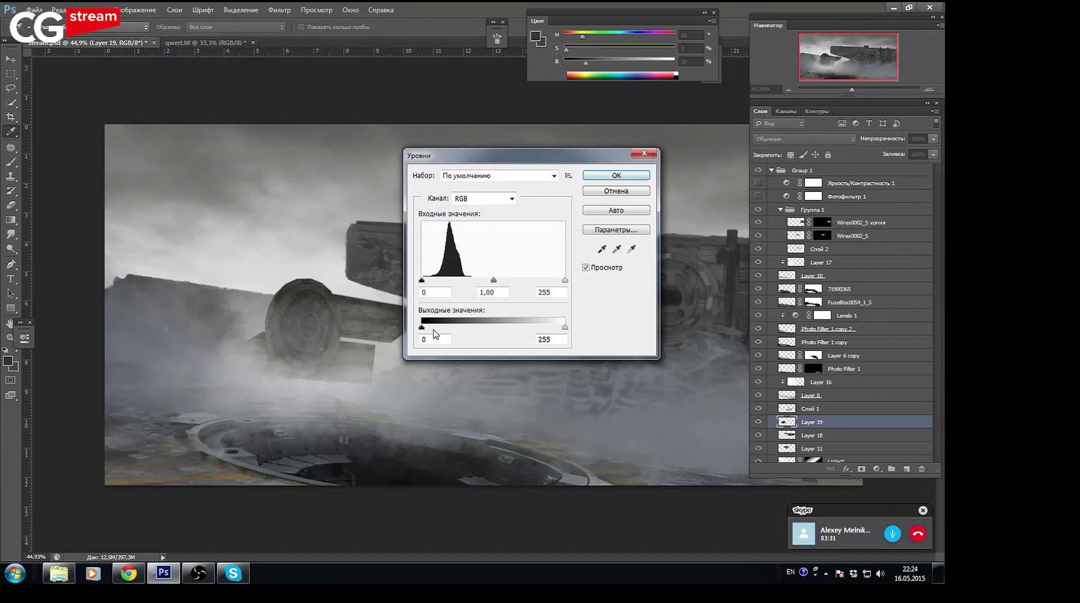
{"action": "left_click_drag", "start_coordinate": [422, 328], "coordinate": [440, 327]}
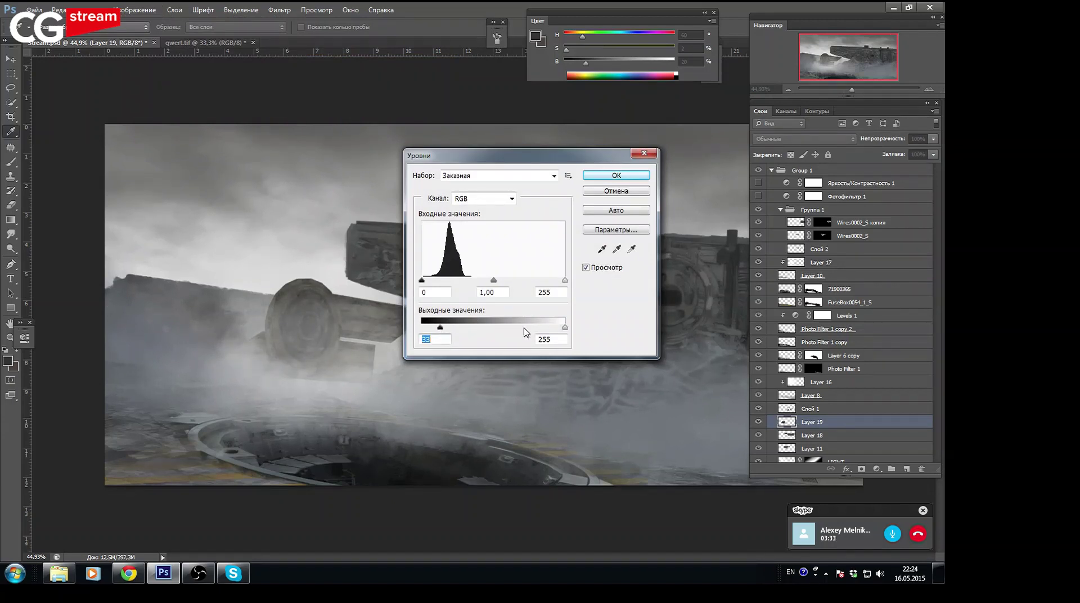
{"action": "left_click_drag", "start_coordinate": [564, 328], "coordinate": [551, 327]}
{"action": "left_click", "coordinate": [616, 175]}
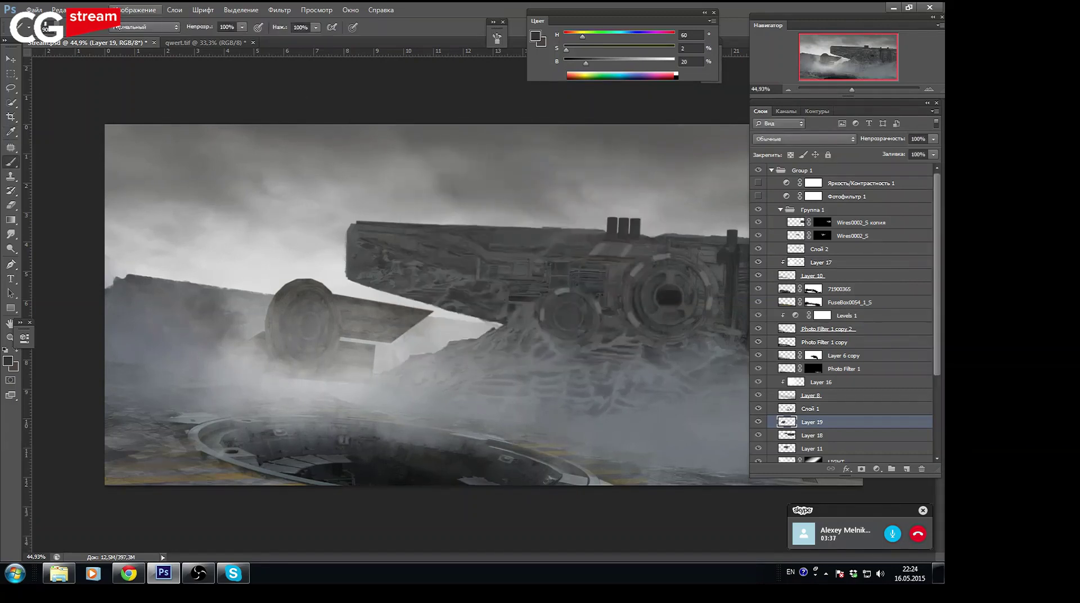
Desaturate Layer 19 with Hue/Saturation at -46
{"action": "left_click", "coordinate": [135, 9]}
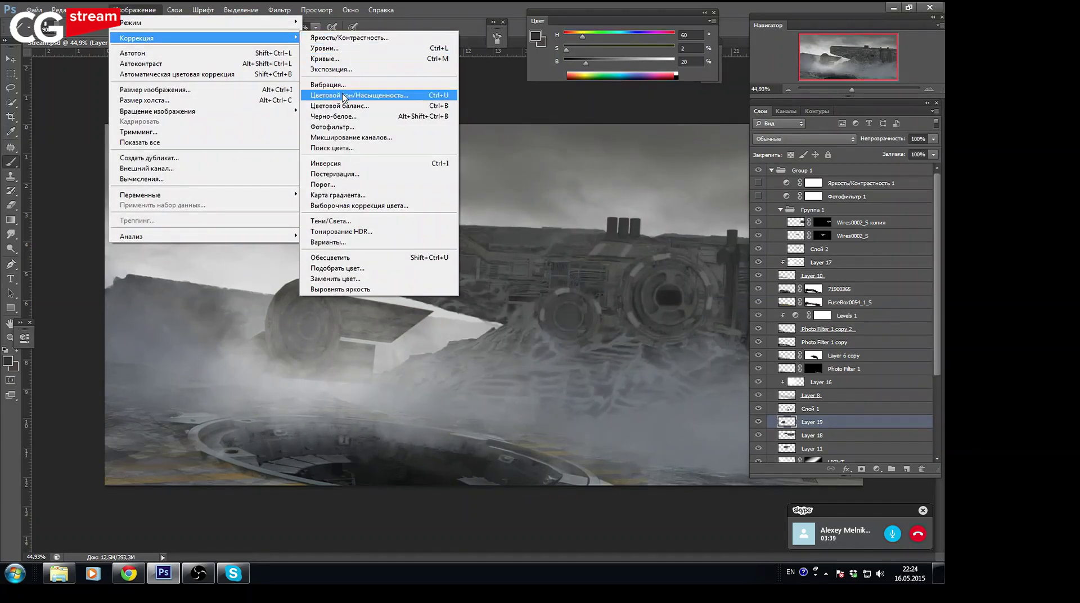
{"action": "left_click", "coordinate": [356, 96]}
{"action": "left_click_drag", "start_coordinate": [728, 210], "coordinate": [716, 210]}
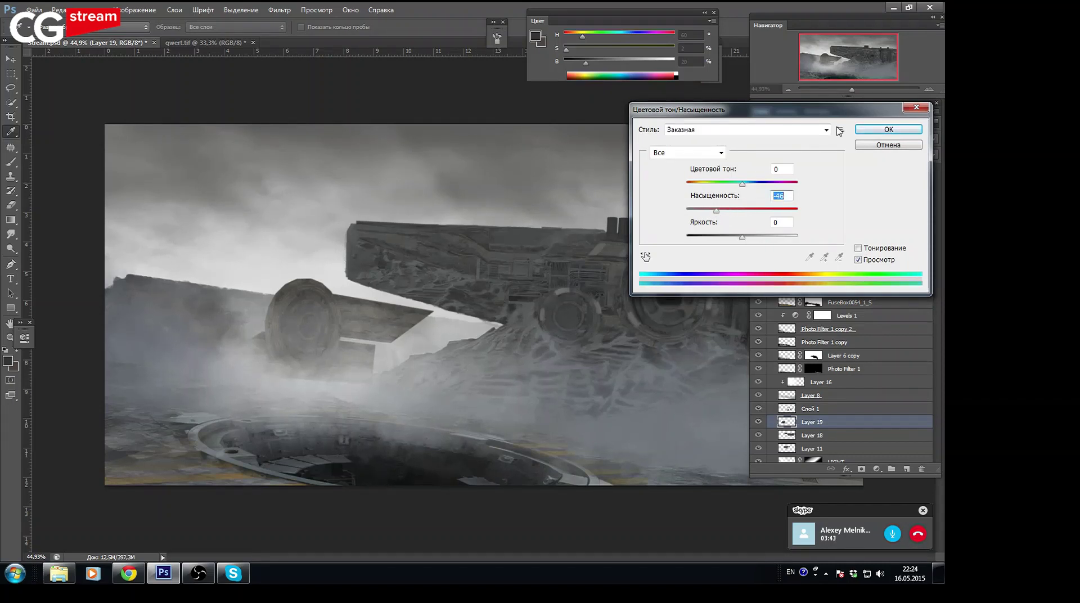
{"action": "left_click", "coordinate": [889, 129]}
{"action": "left_click_drag", "start_coordinate": [852, 89], "coordinate": [838, 80]}
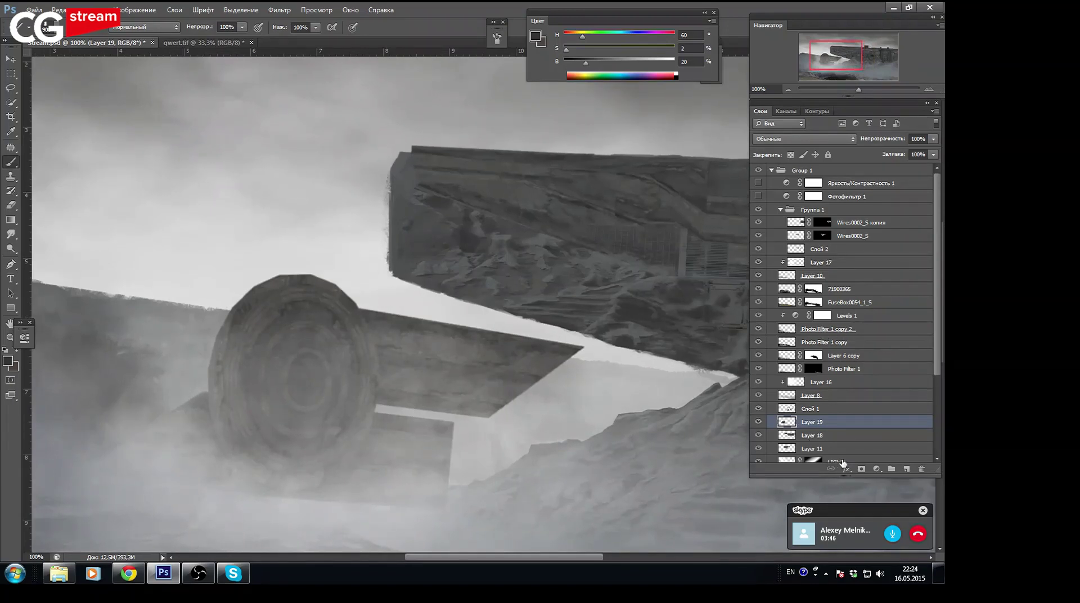
Mask Layer 19 and paint the wheel's base and the plank's edges into the fog
{"action": "left_click", "coordinate": [861, 468]}
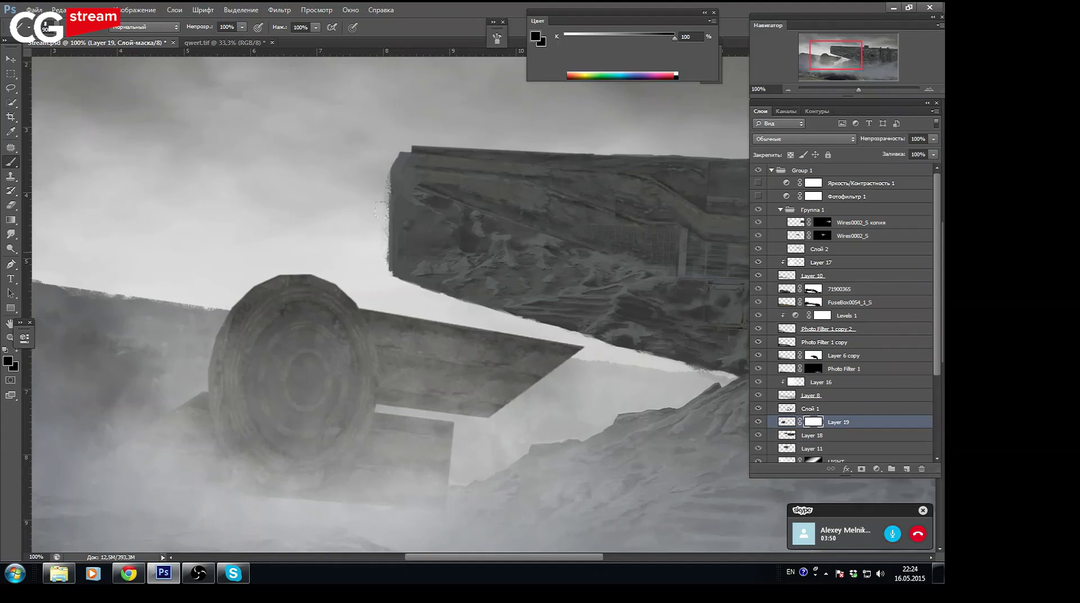
{"action": "key", "text": "bracketright"}
{"action": "left_click_drag", "start_coordinate": [194, 430], "coordinate": [256, 363]}
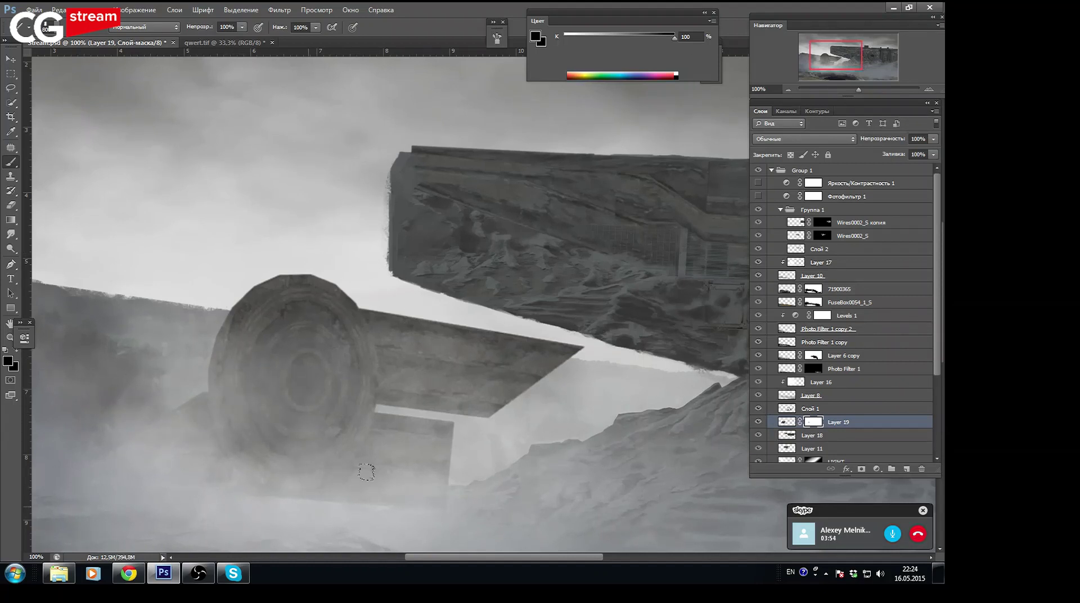
{"action": "left_click_drag", "start_coordinate": [366, 472], "coordinate": [213, 354]}
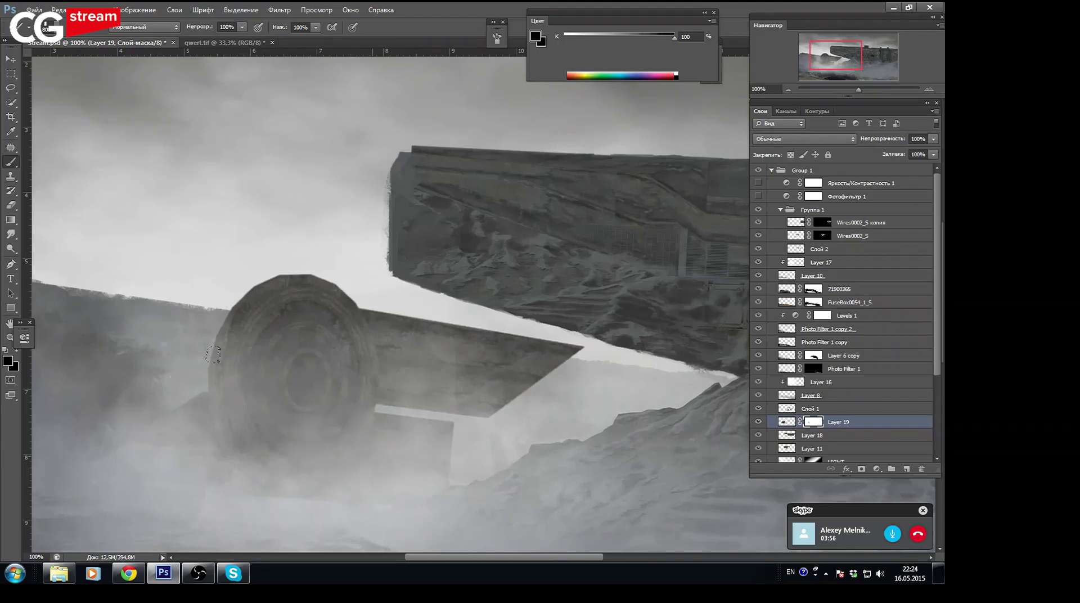
{"action": "mouse_move", "coordinate": [478, 394]}
{"action": "left_mouse_down"}
{"action": "mouse_move", "coordinate": [562, 355]}
{"action": "mouse_move", "coordinate": [453, 309]}
{"action": "left_mouse_up"}
{"action": "left_click_drag", "start_coordinate": [372, 315], "coordinate": [483, 334]}
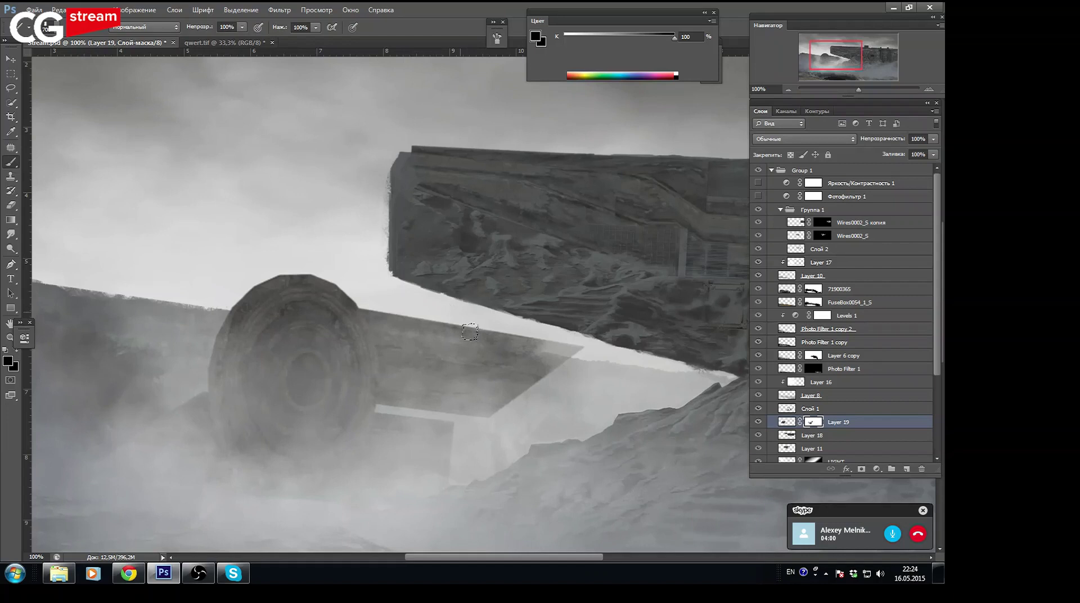
{"action": "mouse_move", "coordinate": [551, 355]}
{"action": "left_mouse_down"}
{"action": "mouse_move", "coordinate": [484, 332]}
{"action": "mouse_move", "coordinate": [568, 354]}
{"action": "mouse_move", "coordinate": [520, 365]}
{"action": "mouse_move", "coordinate": [497, 395]}
{"action": "mouse_move", "coordinate": [429, 429]}
{"action": "mouse_move", "coordinate": [467, 401]}
{"action": "left_mouse_up"}
{"action": "mouse_move", "coordinate": [510, 370]}
{"action": "left_mouse_down"}
{"action": "mouse_move", "coordinate": [509, 346]}
{"action": "mouse_move", "coordinate": [450, 316]}
{"action": "mouse_move", "coordinate": [499, 372]}
{"action": "left_mouse_up"}
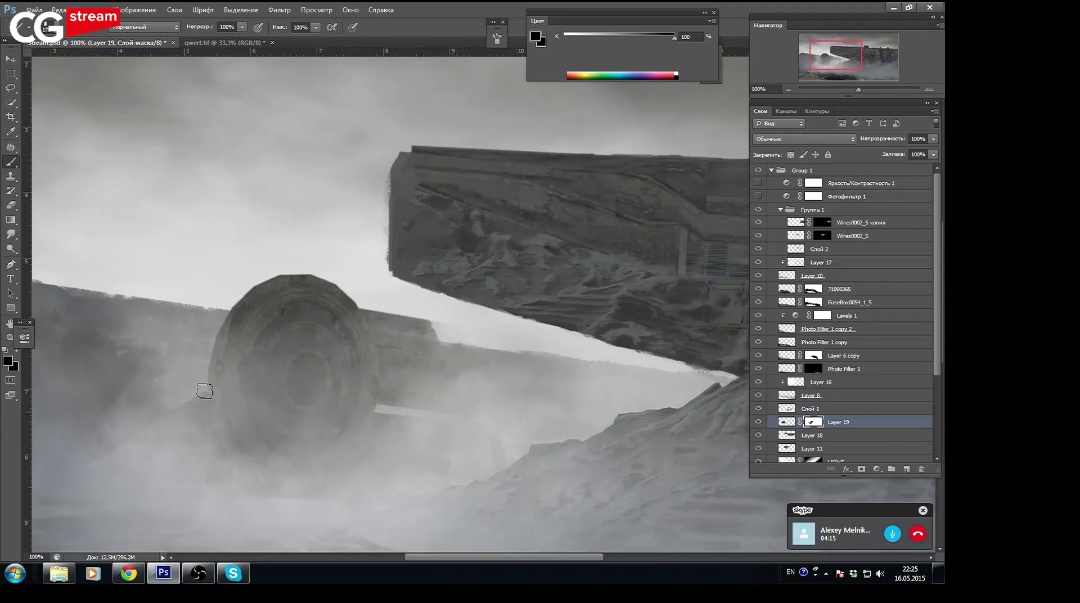
Set the brush to 56% opacity and size 20, then compare the scene with Layer 19 hidden at 182%
{"action": "key", "text": "bracketright"}
{"action": "key", "text": "bracketright"}
{"action": "key", "text": "5"}
{"action": "key", "text": "6"}
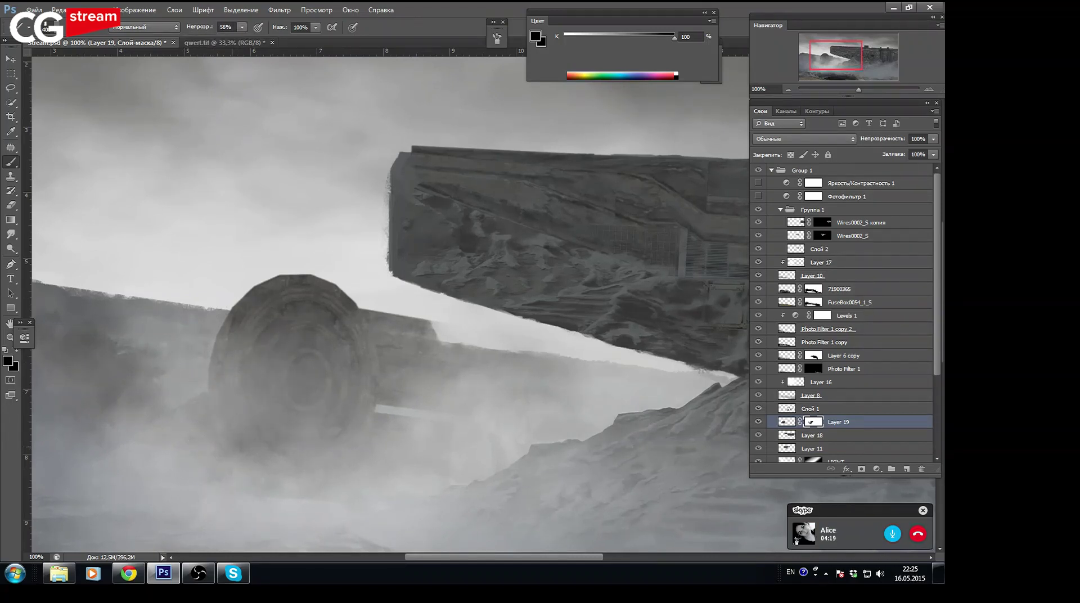
{"action": "key", "text": "bracketleft"}
{"action": "key", "text": "bracketleft"}
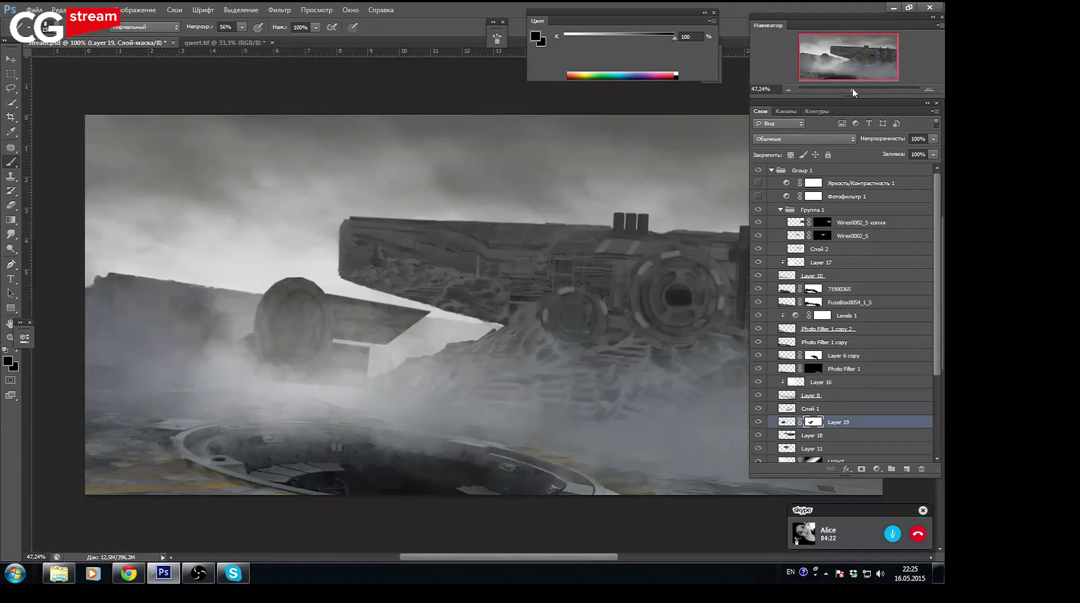
{"action": "left_click_drag", "start_coordinate": [859, 90], "coordinate": [854, 90]}
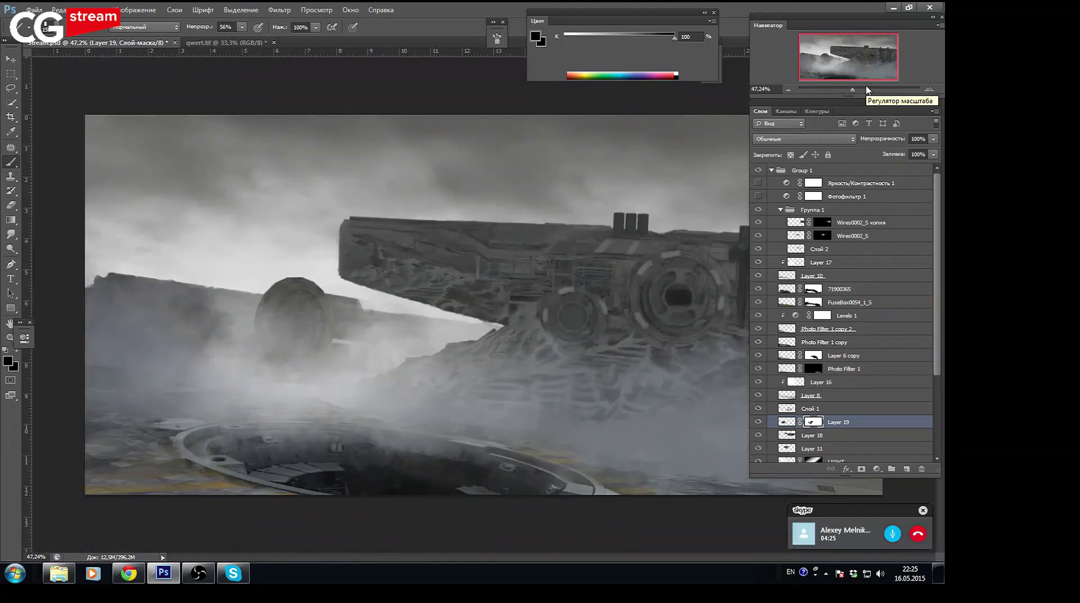
{"action": "left_click", "coordinate": [758, 423]}
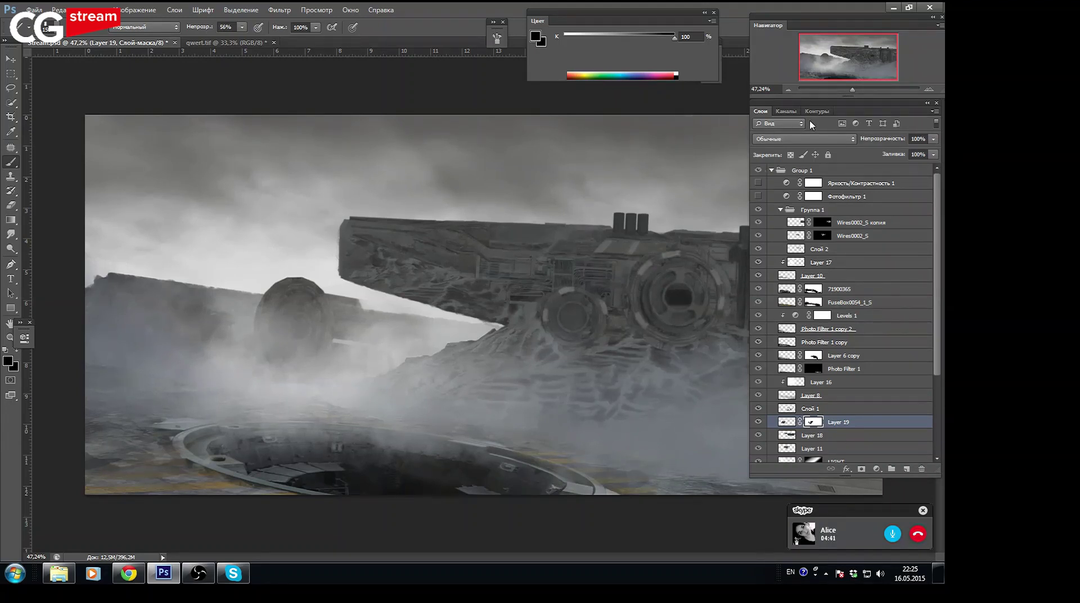
{"action": "left_click", "coordinate": [863, 90]}
{"action": "mouse_move", "coordinate": [852, 59]}
{"action": "left_mouse_down"}
{"action": "mouse_move", "coordinate": [839, 58]}
{"action": "mouse_move", "coordinate": [828, 80]}
{"action": "left_mouse_up"}
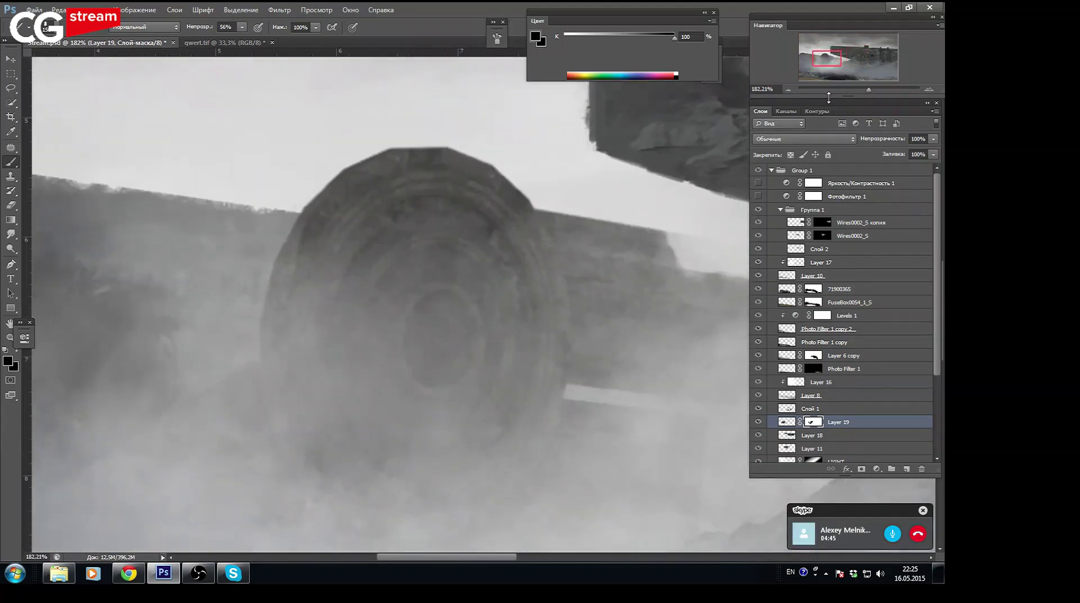
{"action": "left_click", "coordinate": [758, 423]}
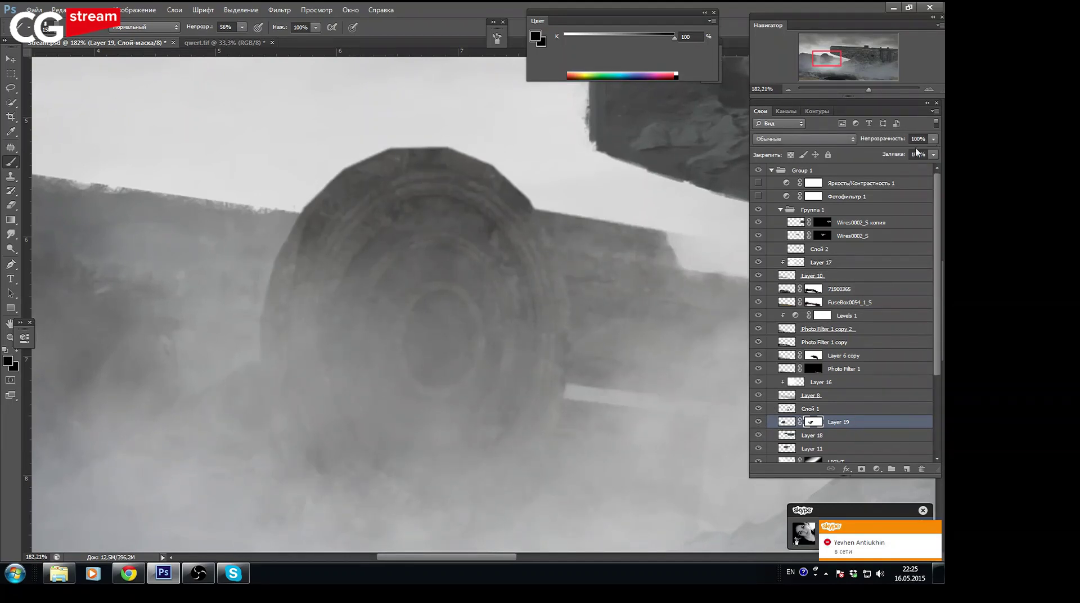
Add a layer clipped to Layer 19 with a light grey gradient haze at 68% opacity
{"action": "left_click", "coordinate": [907, 468]}
{"action": "left_click", "coordinate": [850, 428], "text": "alt"}
{"action": "left_click", "coordinate": [10, 219]}
{"action": "left_click", "coordinate": [568, 481], "text": "alt"}
{"action": "left_click_drag", "start_coordinate": [443, 304], "coordinate": [444, 50]}
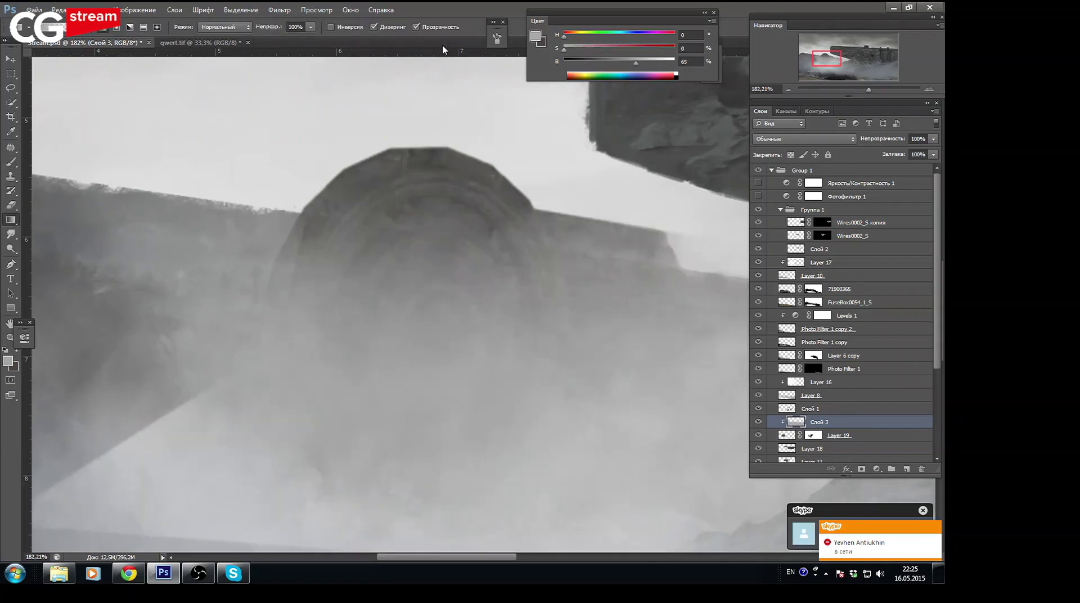
{"action": "left_click_drag", "start_coordinate": [933, 138], "coordinate": [917, 151]}
{"action": "left_click", "coordinate": [865, 91]}
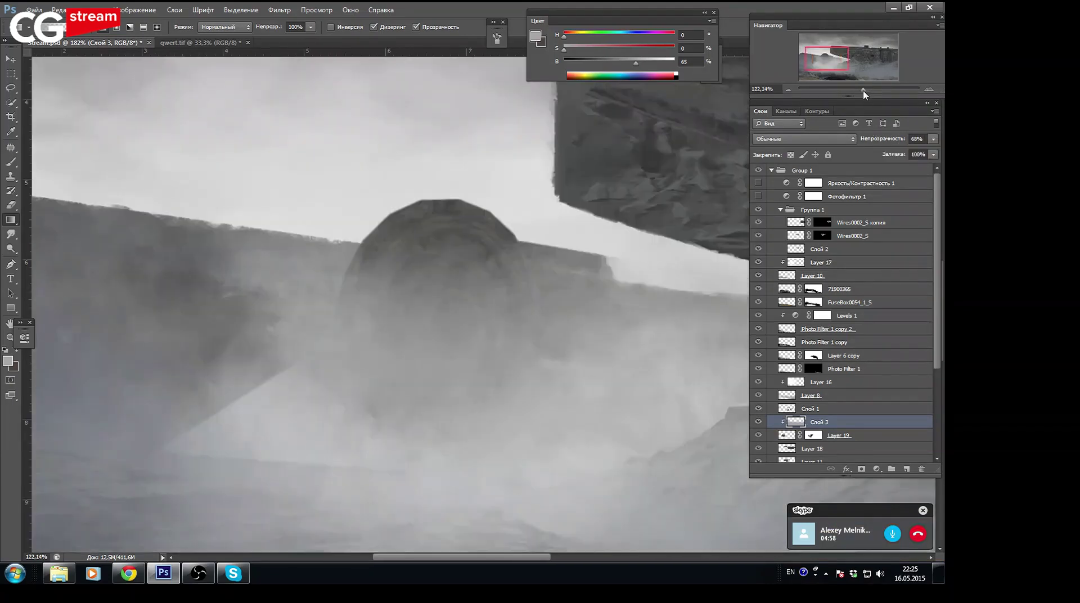
{"action": "left_click_drag", "start_coordinate": [866, 93], "coordinate": [866, 94]}
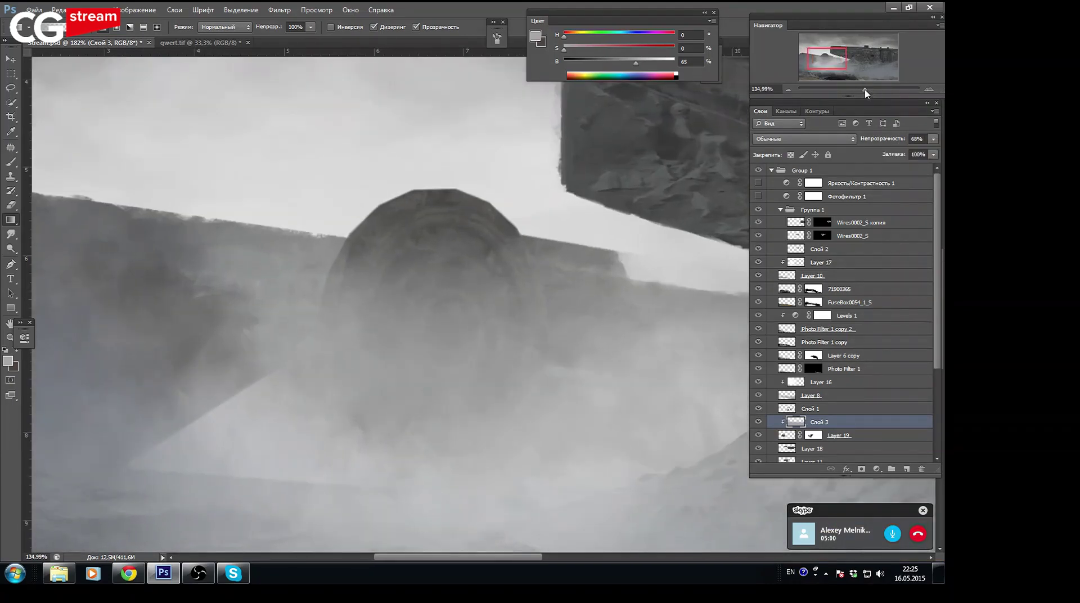
Redraw the haze as a centre-heavy grey gradient and set the layer opacity to 65%
{"action": "key", "text": "ctrl+z"}
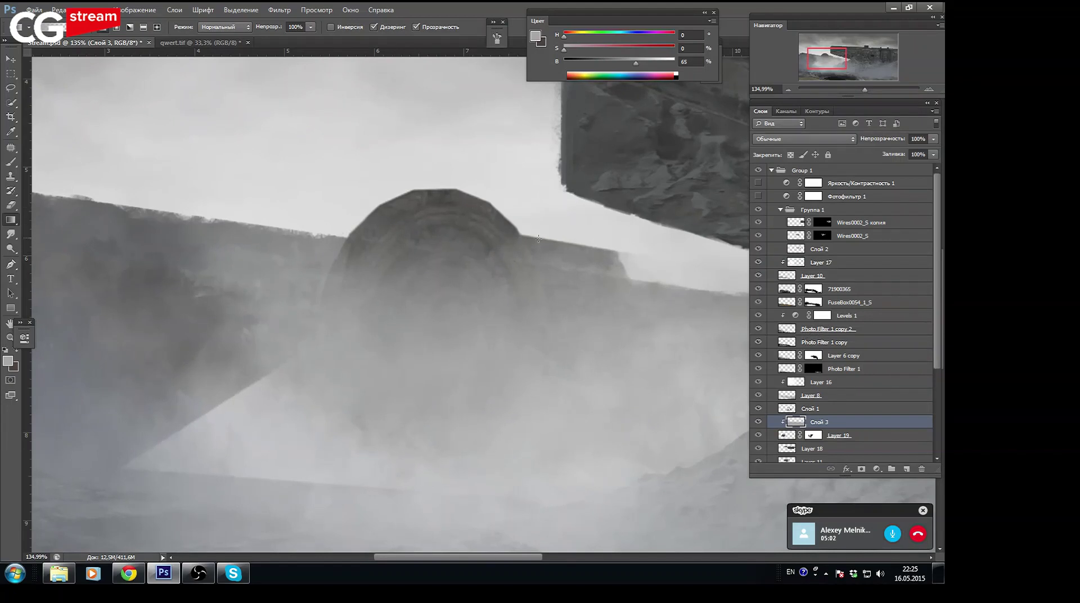
{"action": "key", "text": "ctrl+alt+z"}
{"action": "left_click", "coordinate": [620, 405], "text": "alt"}
{"action": "left_click_drag", "start_coordinate": [436, 291], "coordinate": [650, 308]}
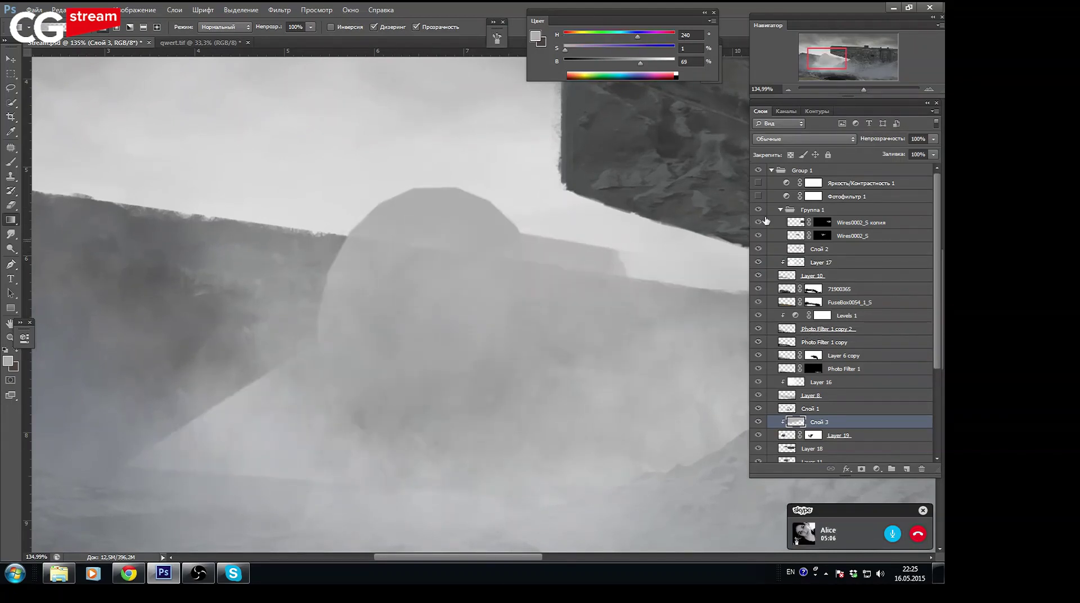
{"action": "key", "text": "ctrl+z"}
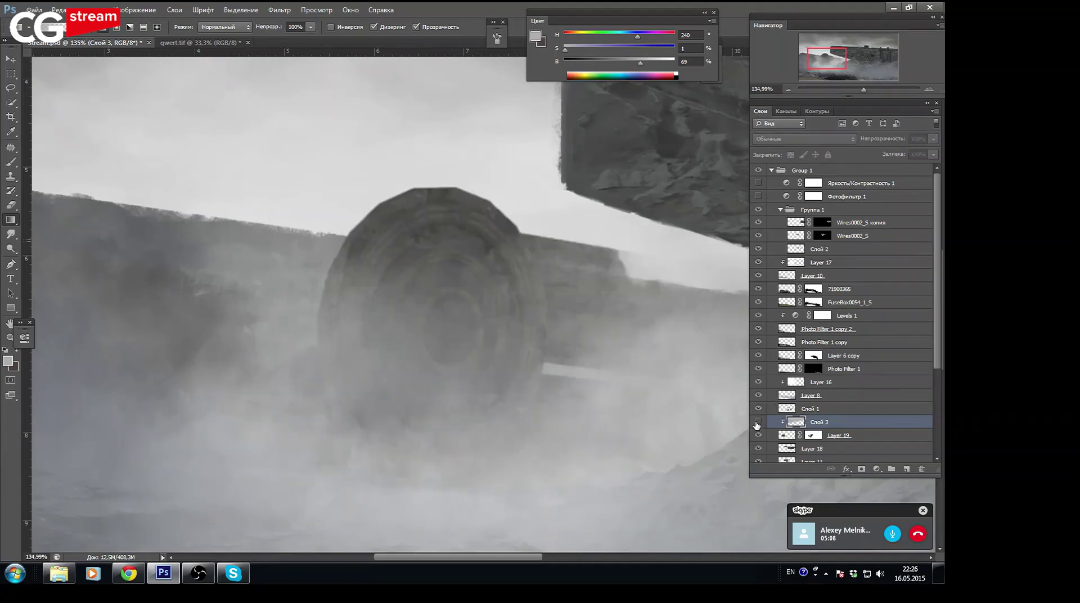
{"action": "key", "text": "ctrl+z"}
{"action": "left_click", "coordinate": [934, 138]}
{"action": "left_click_drag", "start_coordinate": [934, 151], "coordinate": [910, 152]}
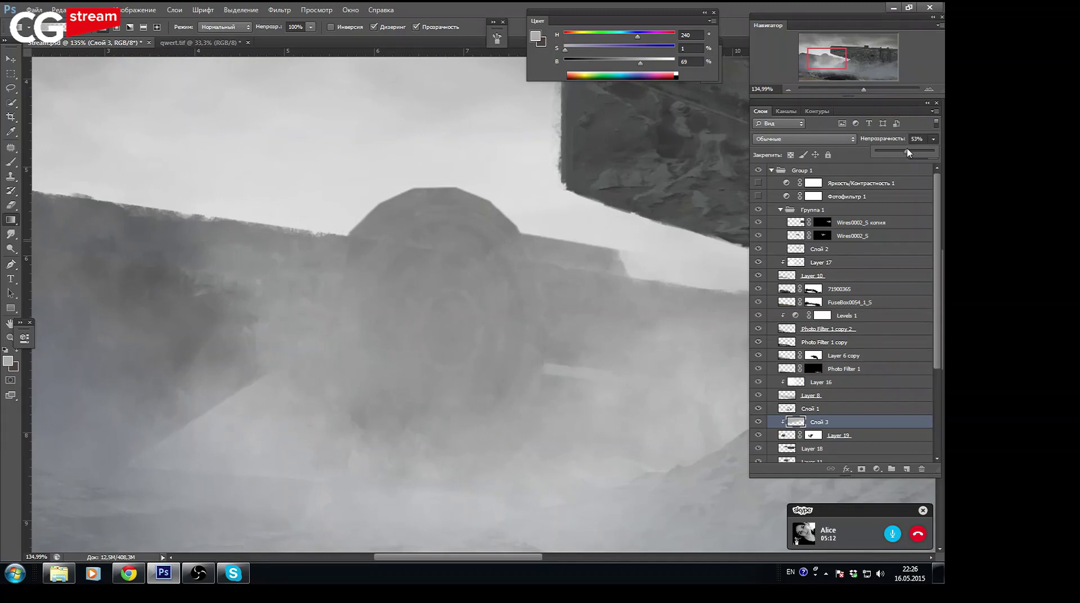
Target Layer 19's mask with a white brush at 100% opacity
{"action": "left_click", "coordinate": [800, 434]}
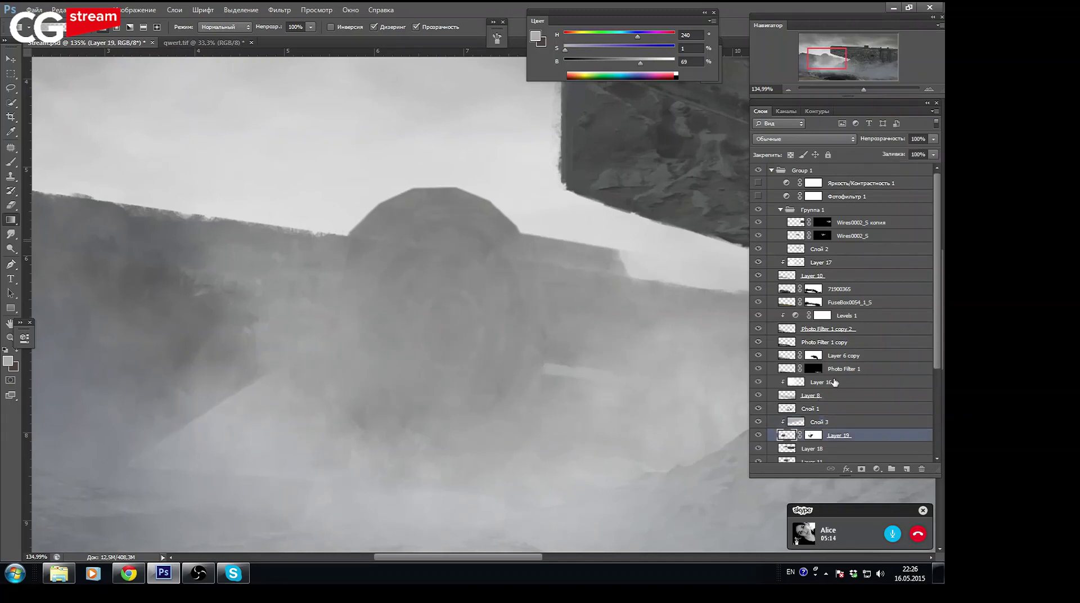
{"action": "left_click", "coordinate": [812, 435]}
{"action": "key", "text": "b"}
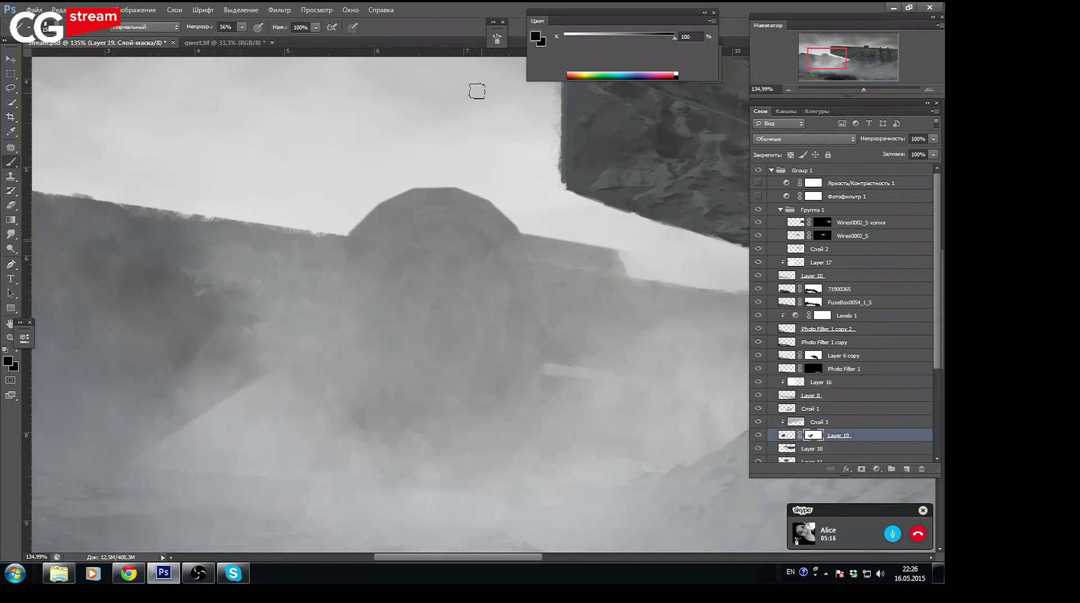
{"action": "left_click_drag", "start_coordinate": [635, 34], "coordinate": [565, 35]}
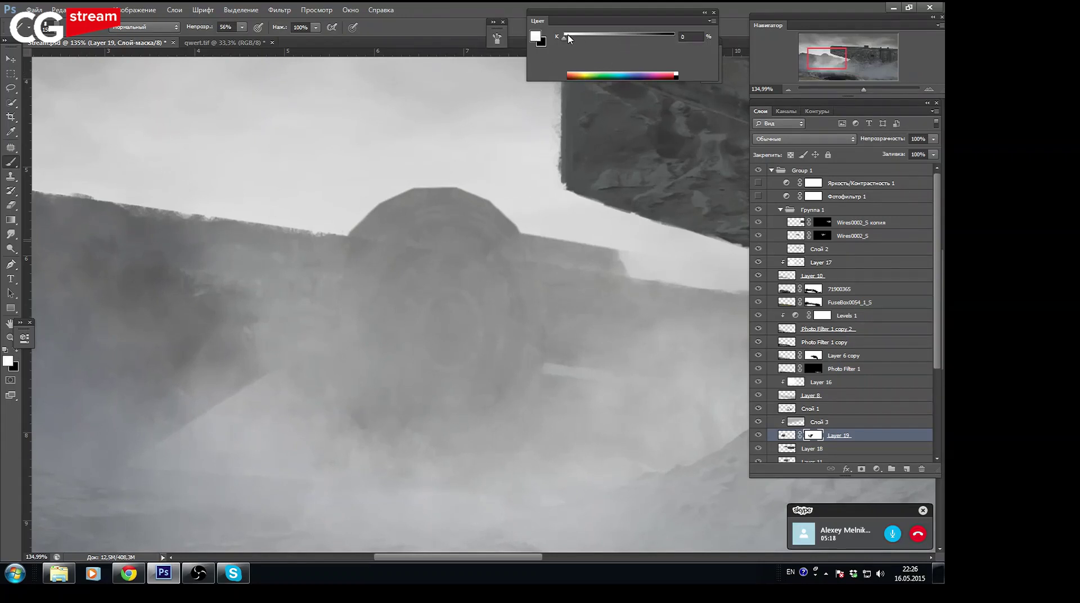
{"action": "left_click_drag", "start_coordinate": [242, 28], "coordinate": [265, 40]}
{"action": "left_click", "coordinate": [457, 184]}
Paint back detail right of the wheel with a size-45 white brush and save the painting
{"action": "key", "text": "comma"}
{"action": "left_click", "coordinate": [677, 75]}
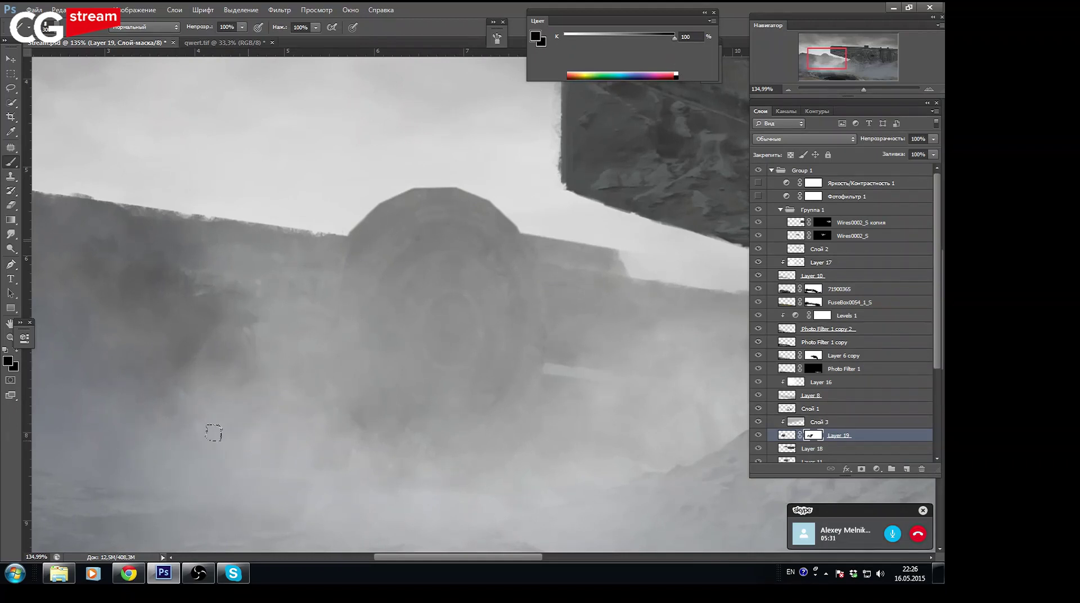
{"action": "key", "text": "period"}
{"action": "key", "text": "x"}
{"action": "left_click_drag", "start_coordinate": [565, 266], "coordinate": [606, 288]}
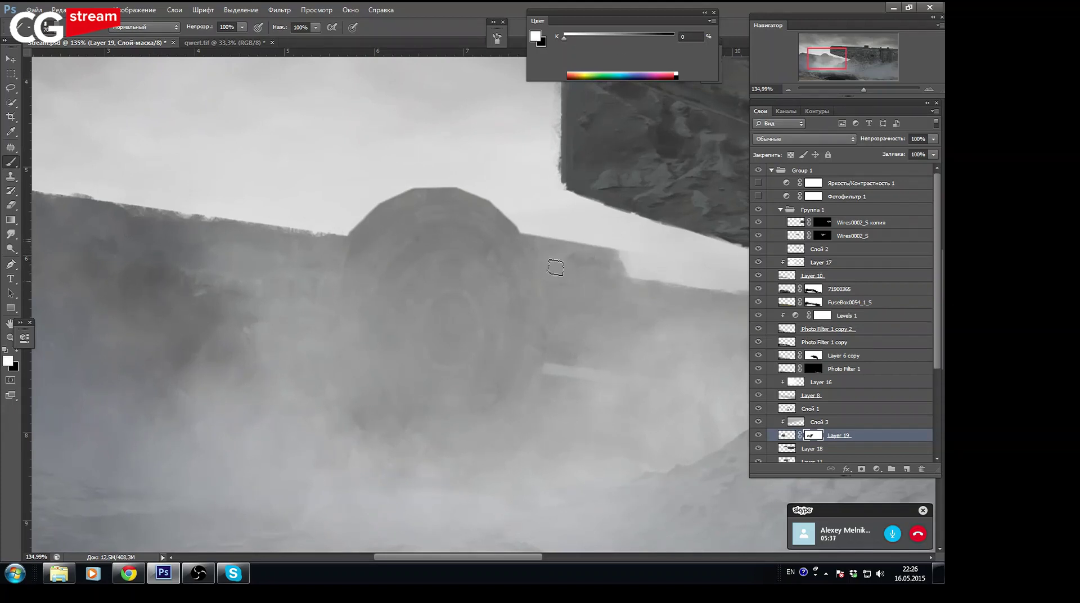
{"action": "left_click_drag", "start_coordinate": [571, 265], "coordinate": [590, 309]}
{"action": "left_click_drag", "start_coordinate": [864, 90], "coordinate": [852, 89]}
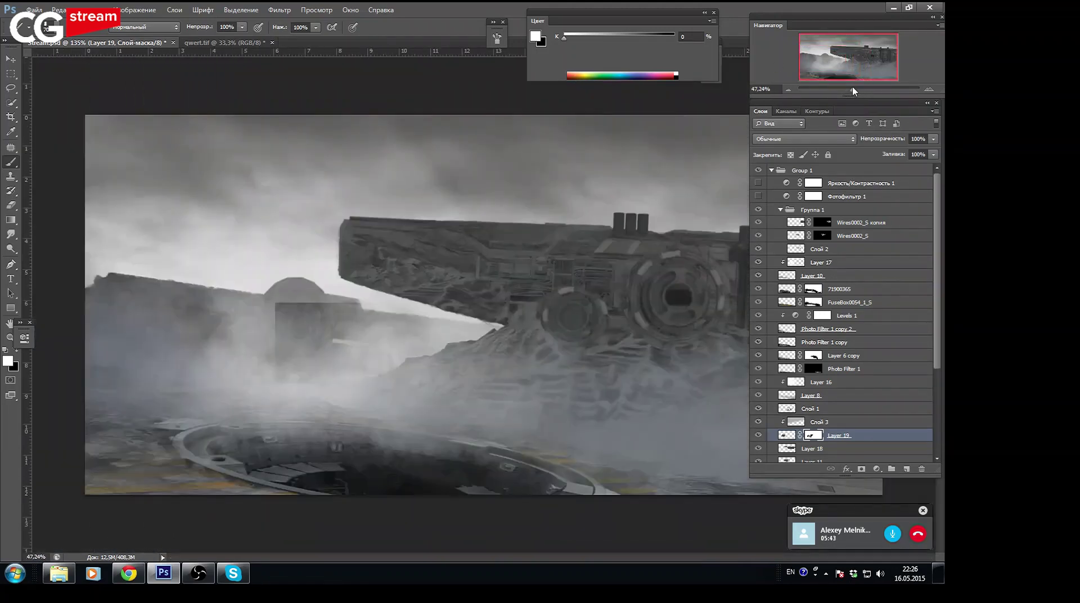
{"action": "key", "text": "ctrl+s"}
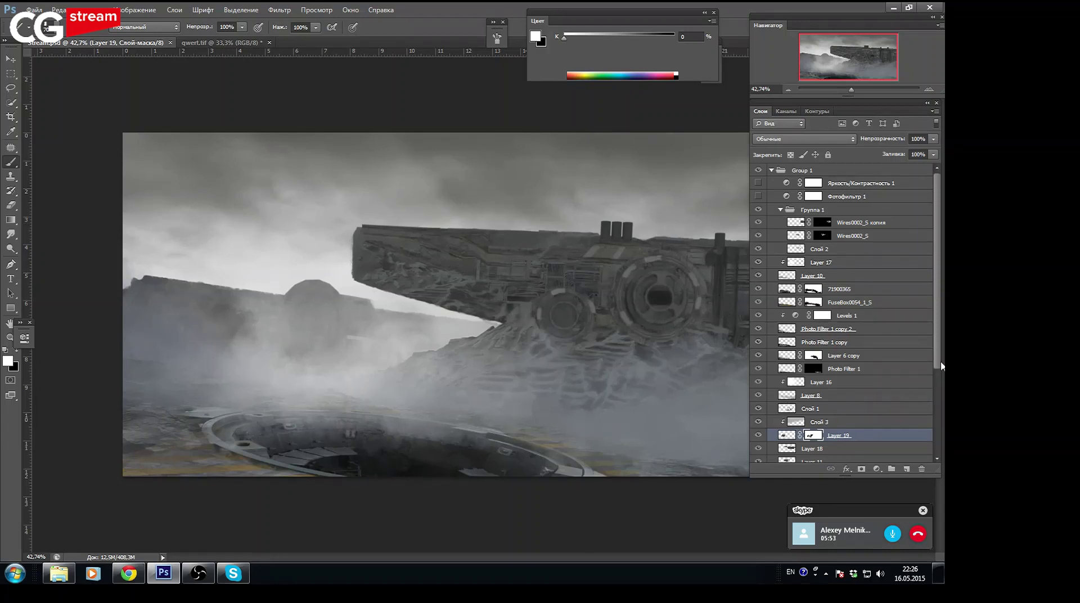
{"action": "scroll", "coordinate": [844, 365], "scroll_direction": "down", "scroll_amount": 5}
Move Layer 20's domed tower onto the left rooftop and scale it to about 192%
{"action": "left_click", "coordinate": [759, 425]}
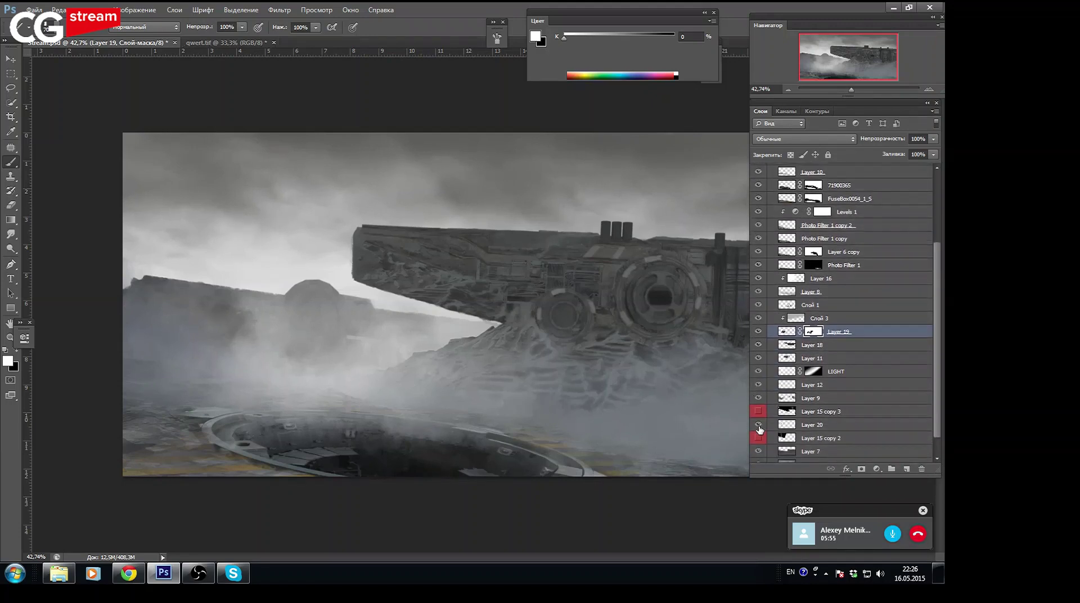
{"action": "left_click", "coordinate": [814, 428]}
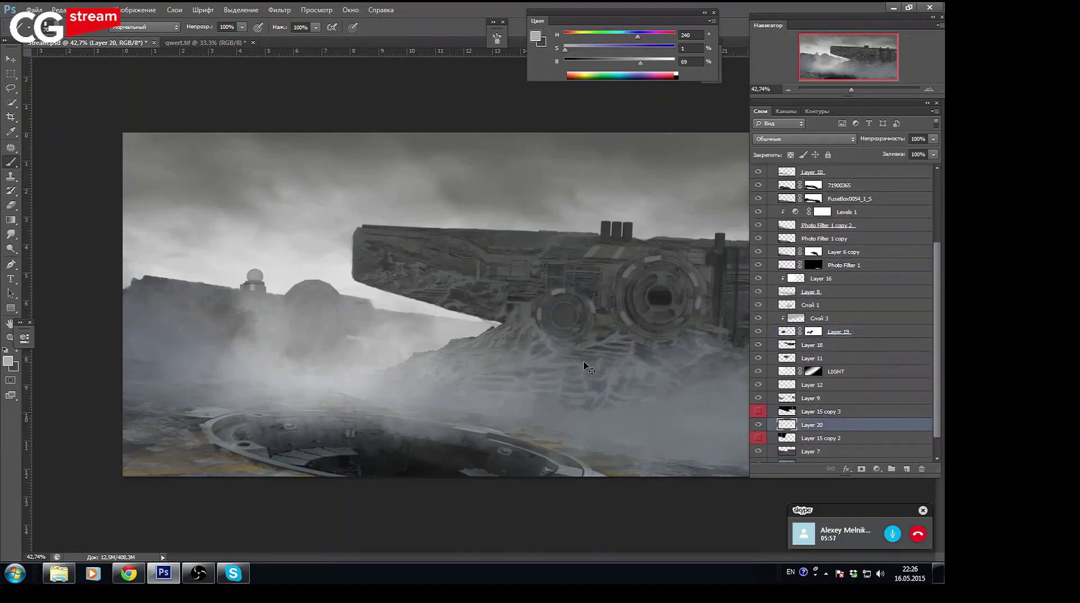
{"action": "key", "text": "ctrl+t"}
{"action": "left_click_drag", "start_coordinate": [851, 89], "coordinate": [860, 89]}
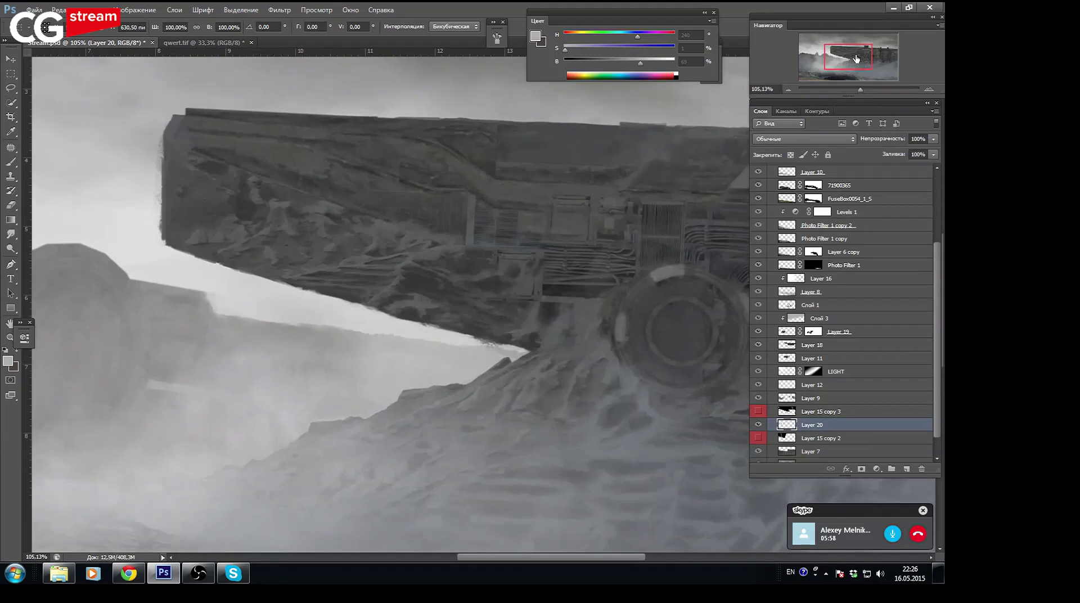
{"action": "left_click_drag", "start_coordinate": [356, 404], "coordinate": [131, 371]}
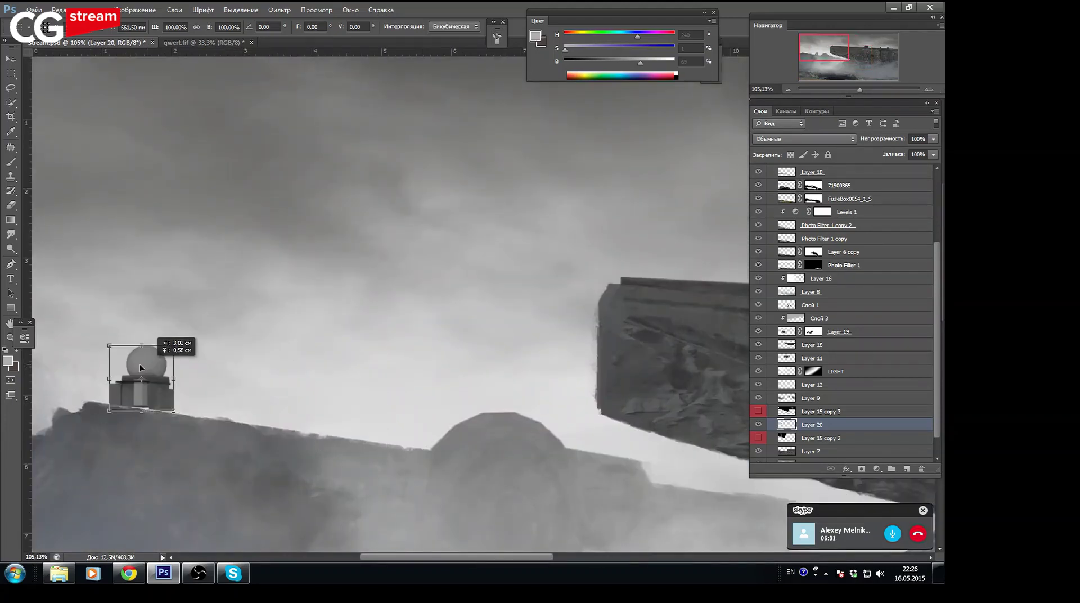
{"action": "left_click_drag", "start_coordinate": [160, 351], "coordinate": [220, 291]}
{"action": "left_click_drag", "start_coordinate": [171, 323], "coordinate": [150, 339]}
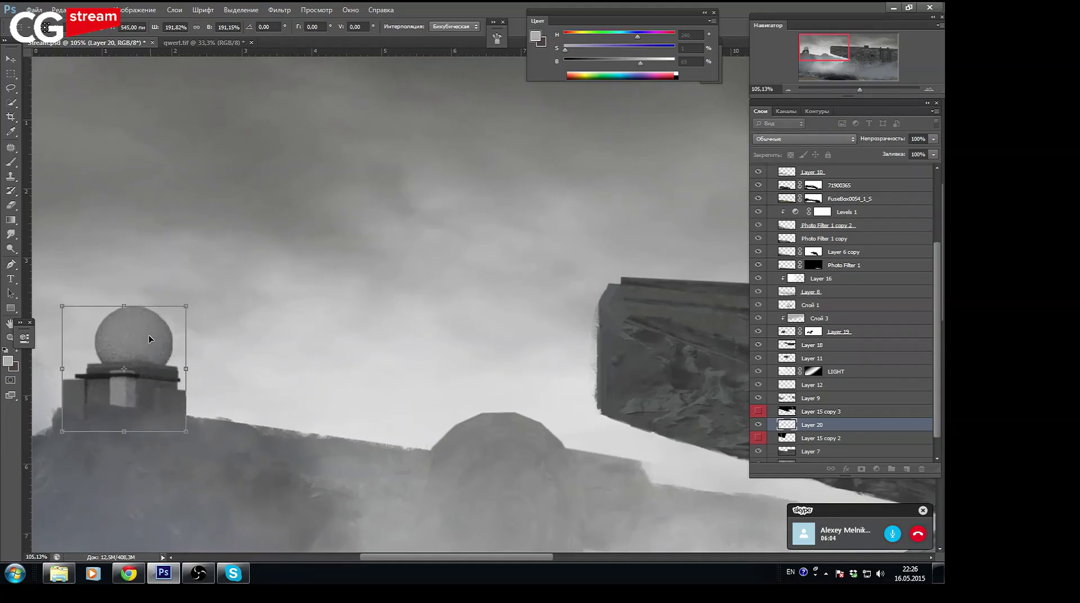
{"action": "key", "text": "Return"}
Switch to a smaller eraser and add a new layer above the tower
{"action": "key", "text": "b"}
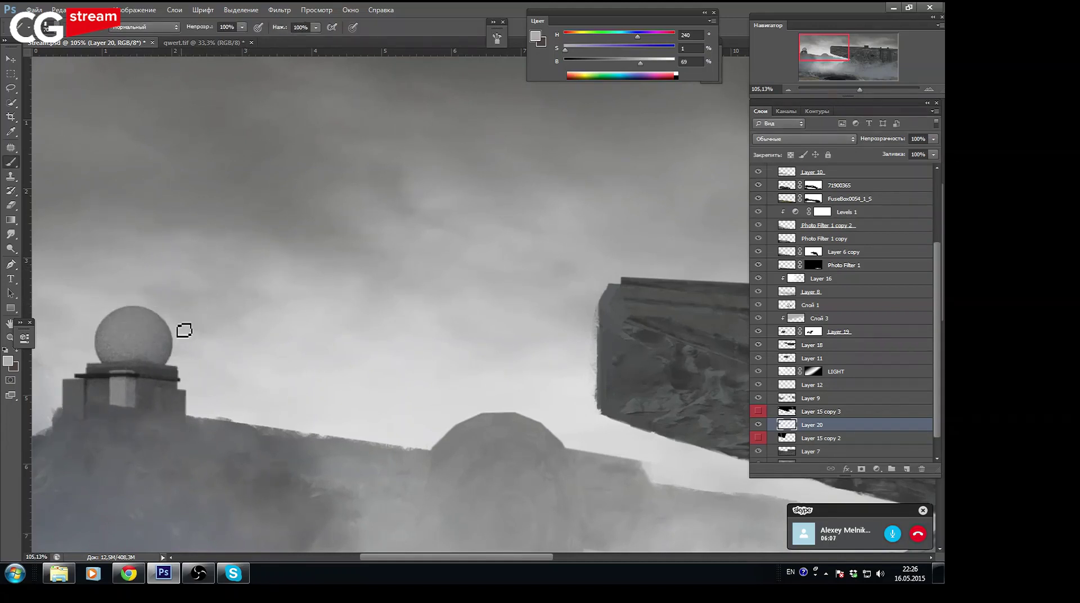
{"action": "key", "text": "e"}
{"action": "key", "text": "bracketleft"}
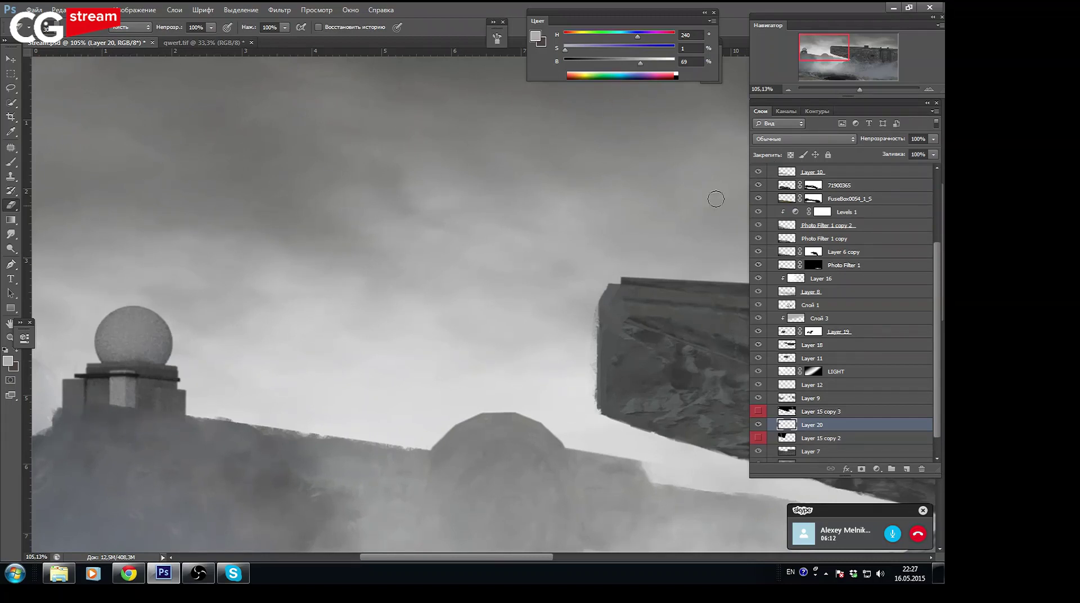
{"action": "left_click", "coordinate": [906, 469]}
Clip a new layer to the tower and darken its base with a 66% brush
{"action": "left_click", "coordinate": [850, 431], "text": "alt"}
{"action": "key", "text": "b"}
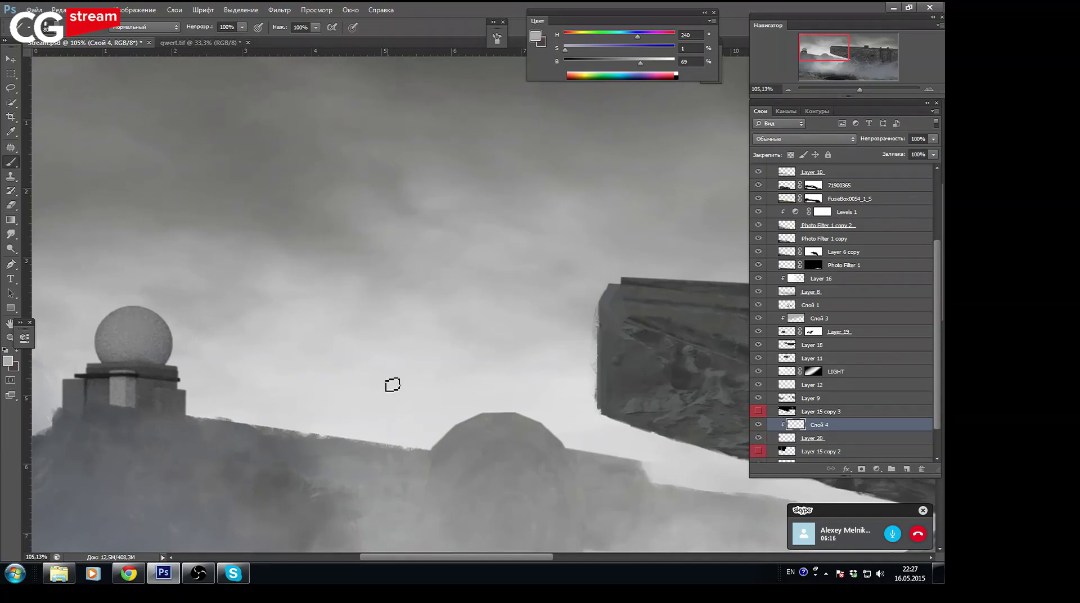
{"action": "left_click_drag", "start_coordinate": [242, 27], "coordinate": [234, 42]}
{"action": "left_click", "coordinate": [117, 413], "text": "alt"}
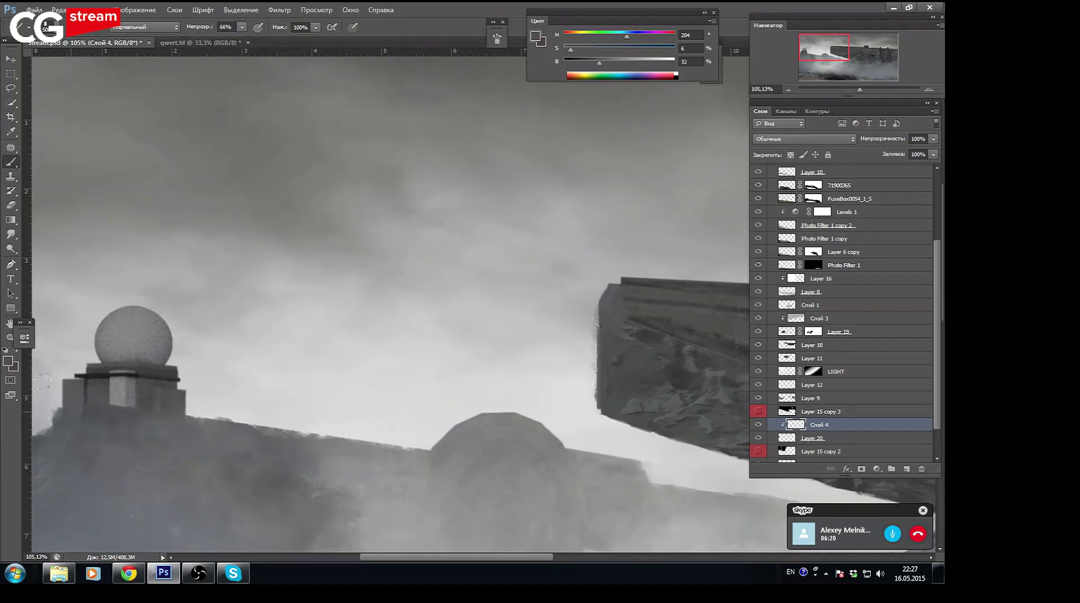
{"action": "left_click_drag", "start_coordinate": [123, 393], "coordinate": [65, 386]}
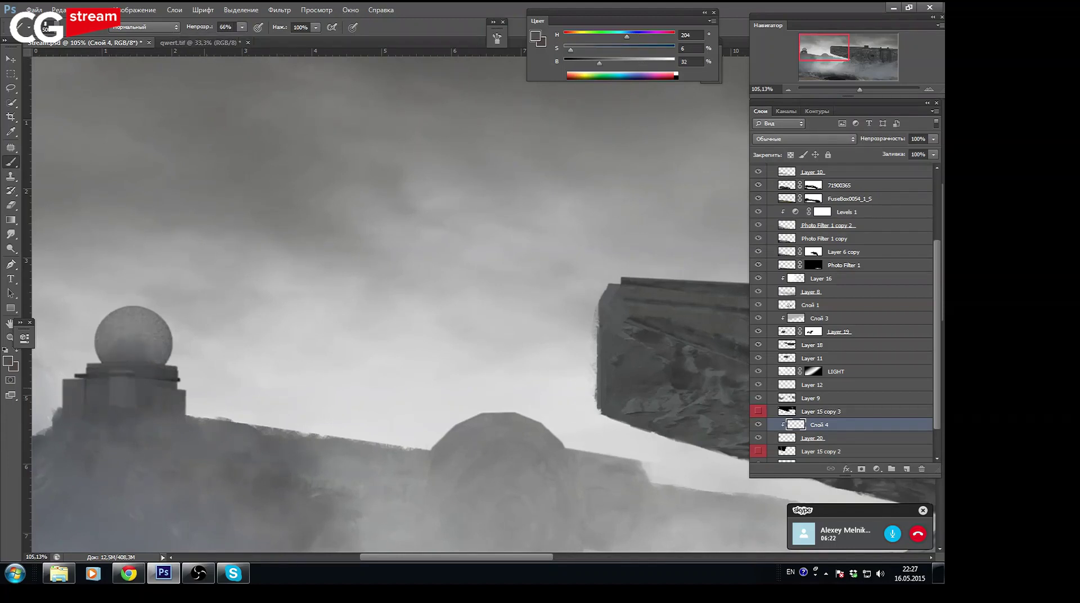
Sample greys from the sphere, sky and tower and lighten the tower front with them
{"action": "left_click", "coordinate": [148, 328], "text": "alt"}
{"action": "left_click", "coordinate": [228, 290], "text": "alt"}
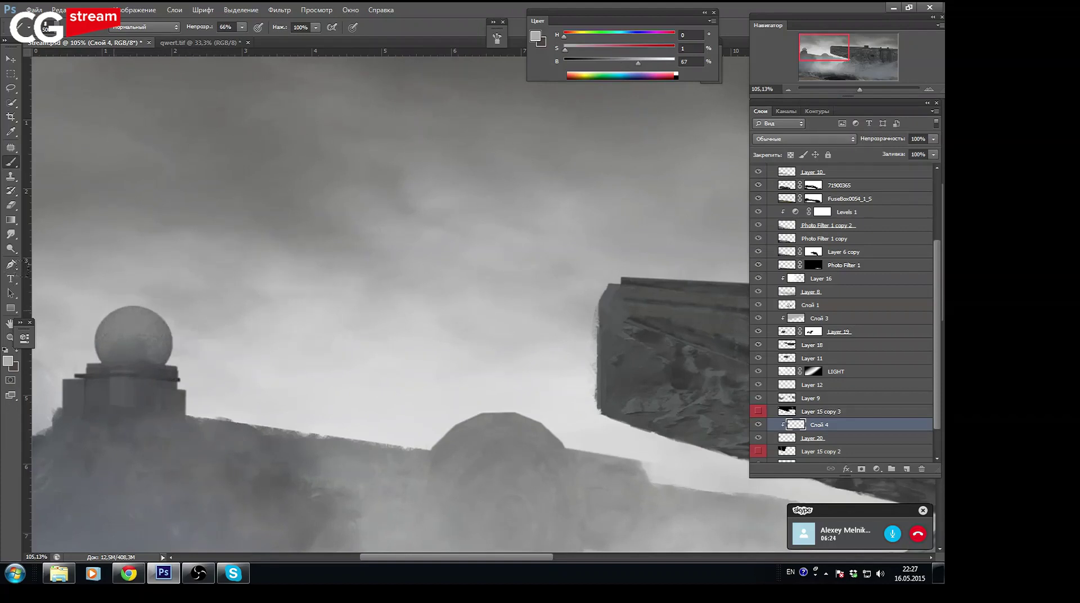
{"action": "left_click", "coordinate": [161, 342], "text": "alt"}
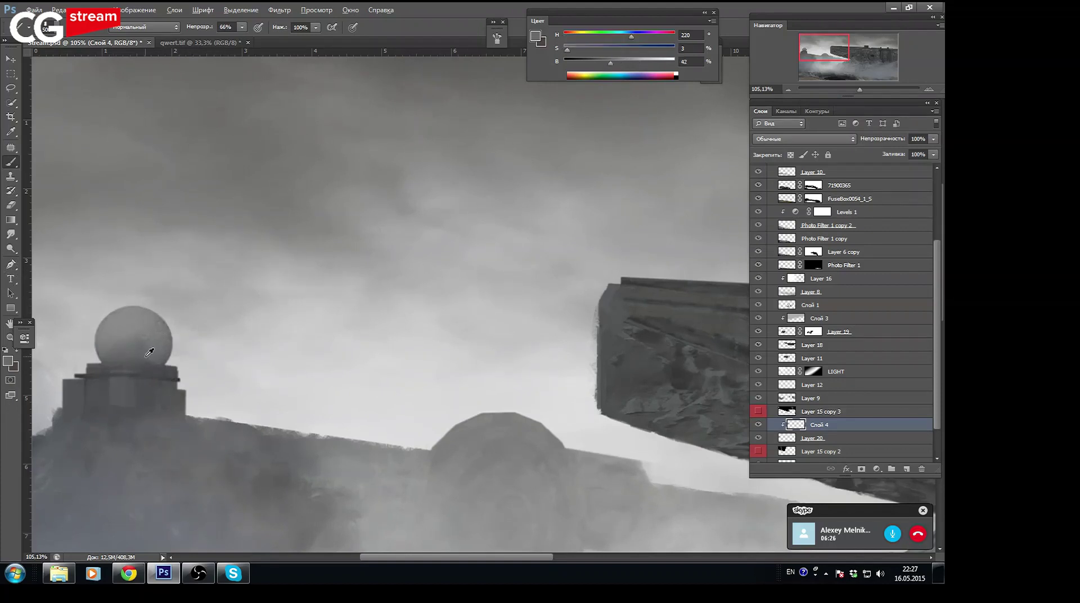
{"action": "left_click", "coordinate": [107, 366], "text": "alt"}
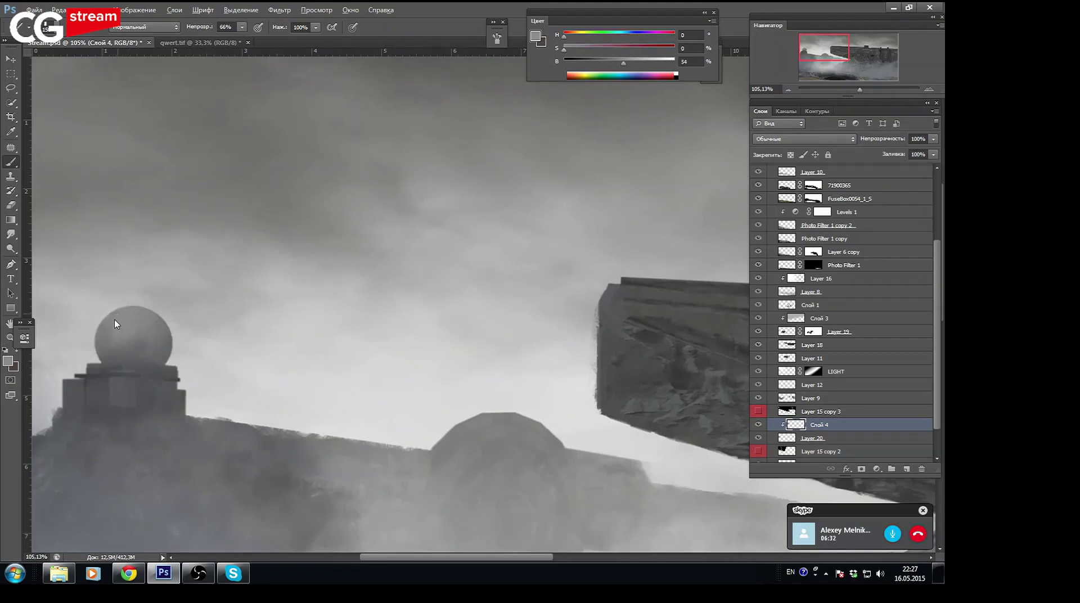
{"action": "left_click", "coordinate": [164, 278], "text": "alt"}
{"action": "left_click", "coordinate": [221, 334], "text": "alt"}
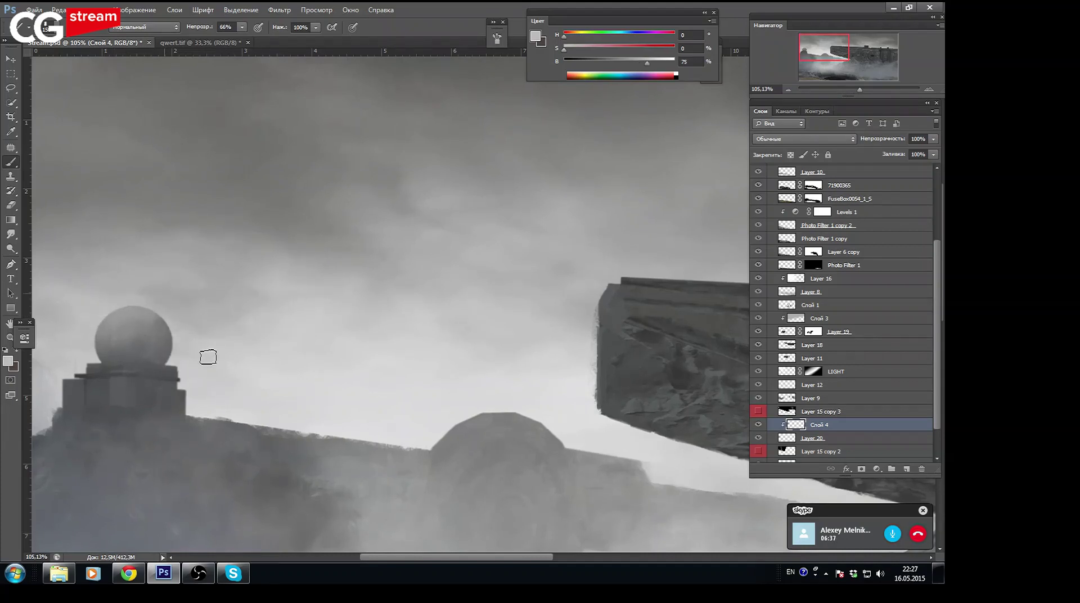
{"action": "left_click", "coordinate": [203, 426], "text": "alt"}
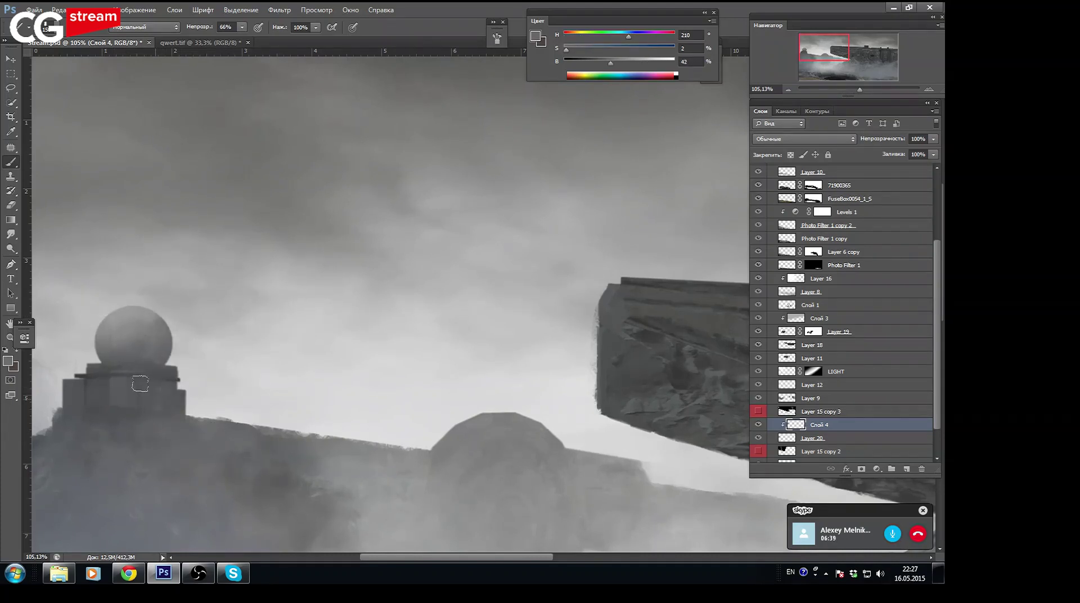
{"action": "left_click", "coordinate": [128, 413], "text": "alt"}
{"action": "left_click", "coordinate": [98, 372], "text": "alt"}
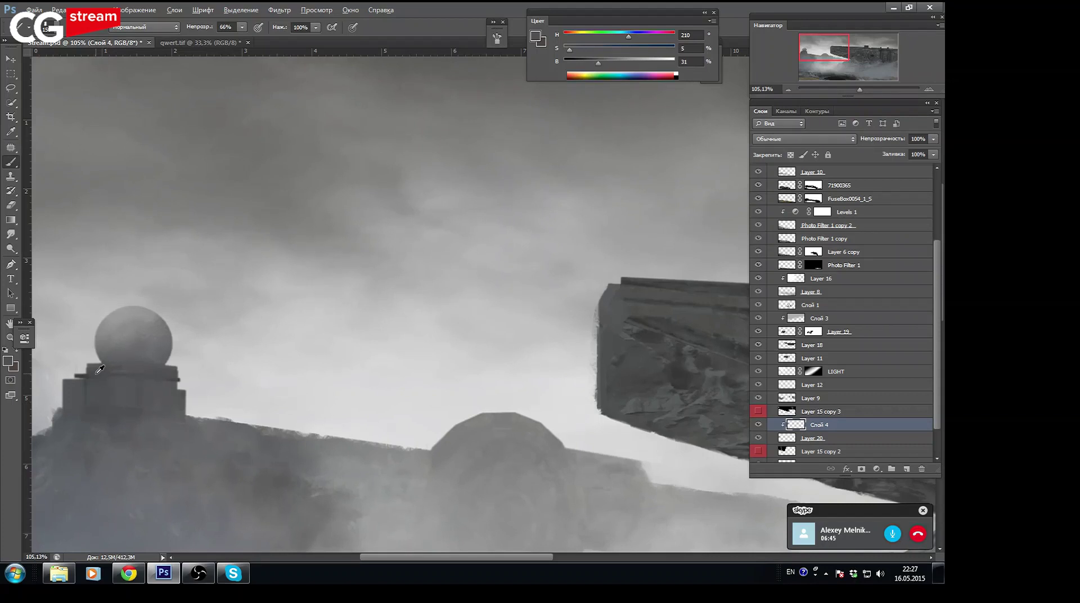
{"action": "left_click", "coordinate": [191, 433], "text": "alt"}
{"action": "left_click", "coordinate": [159, 333], "text": "alt"}
{"action": "mouse_move", "coordinate": [110, 385]}
{"action": "left_mouse_down"}
{"action": "mouse_move", "coordinate": [126, 408]}
{"action": "mouse_move", "coordinate": [121, 381]}
{"action": "mouse_move", "coordinate": [113, 399]}
{"action": "mouse_move", "coordinate": [122, 402]}
{"action": "left_mouse_up"}
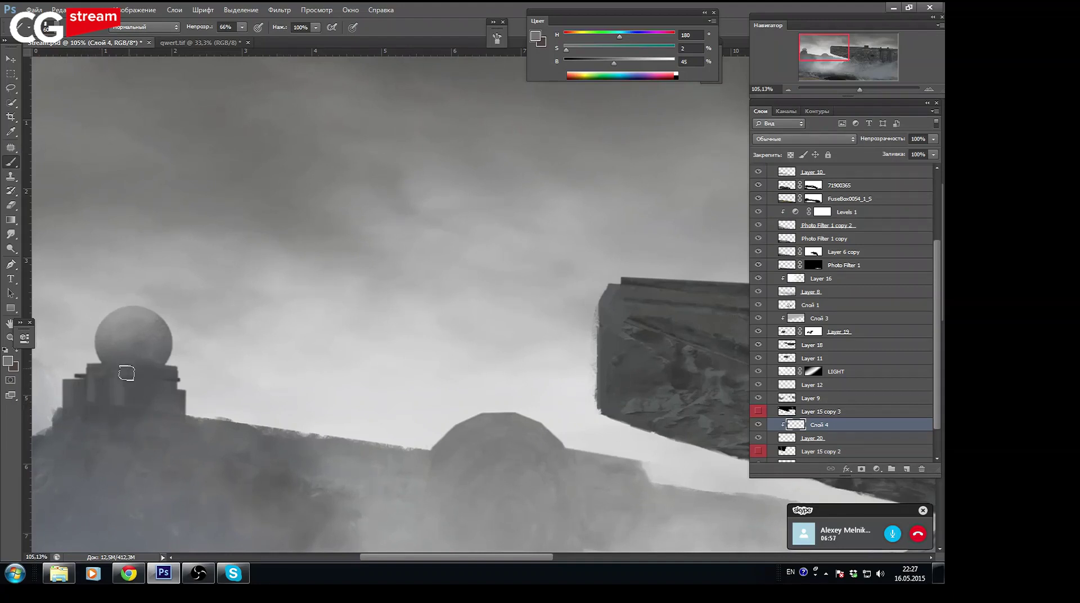
Sample a final dark grey, zoom out and merge the shading into Layer 20
{"action": "left_click", "coordinate": [154, 388], "text": "alt"}
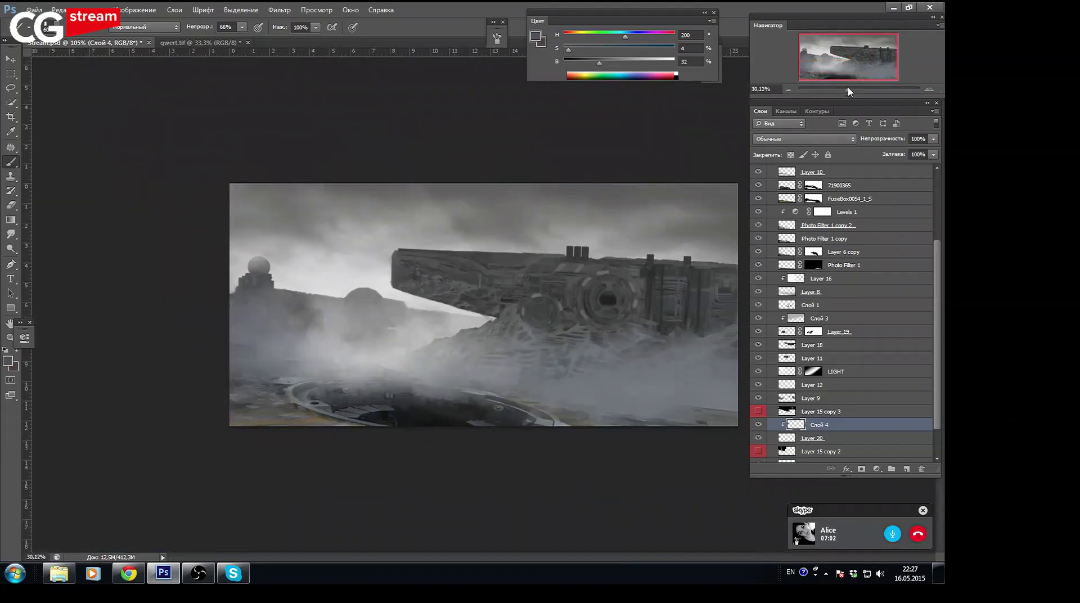
{"action": "left_click_drag", "start_coordinate": [858, 90], "coordinate": [851, 89]}
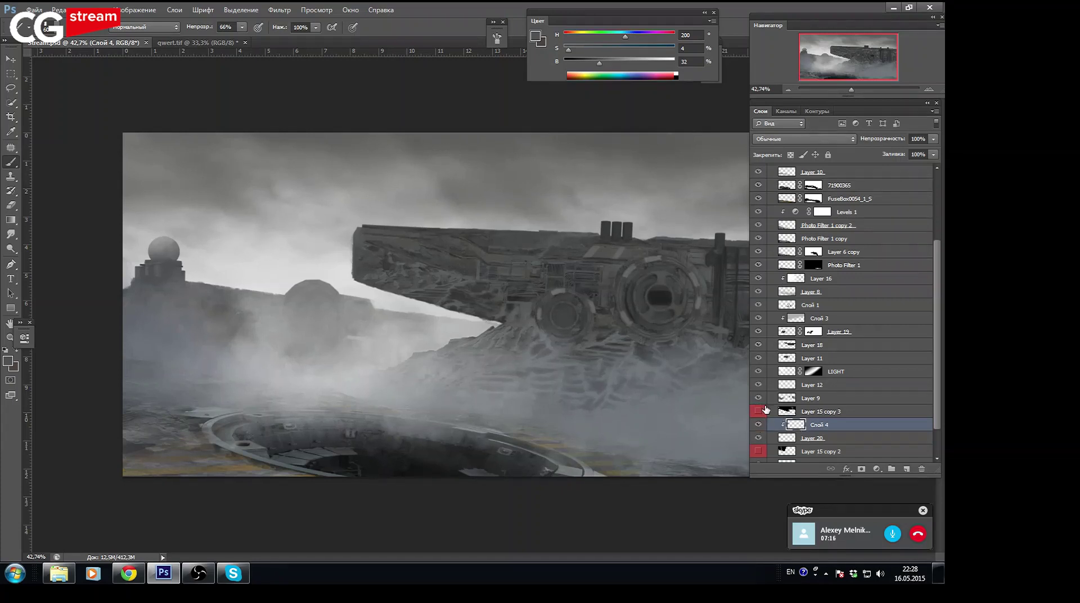
{"action": "key", "text": "ctrl+e"}
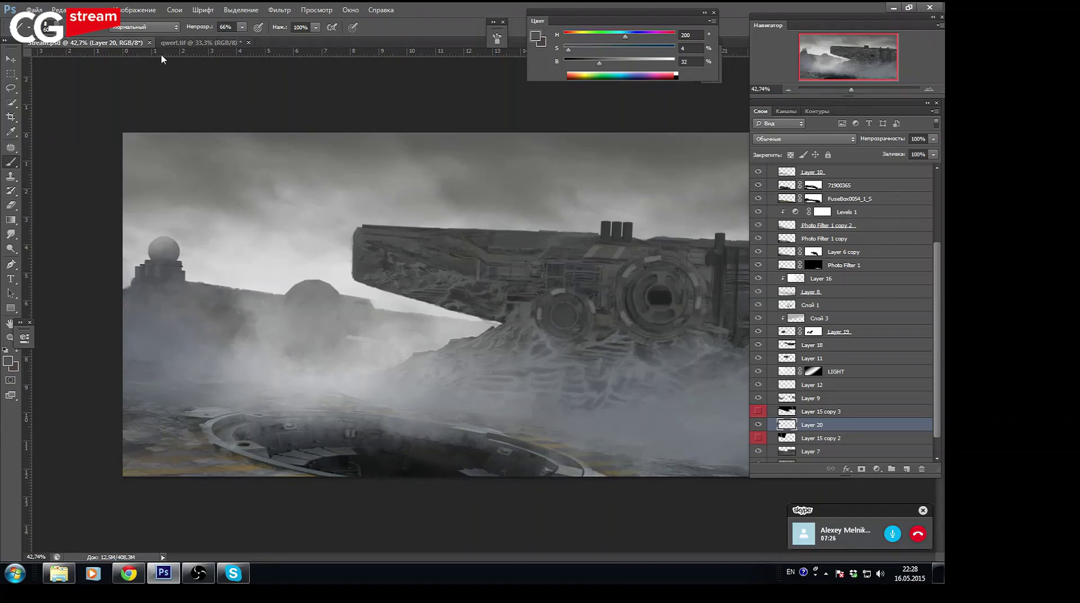
Select the ship in qwert.tif from its Alpha 1 channel, copy it to a layer and drag it into Stream.psd
{"action": "key", "text": "ctrl+Tab"}
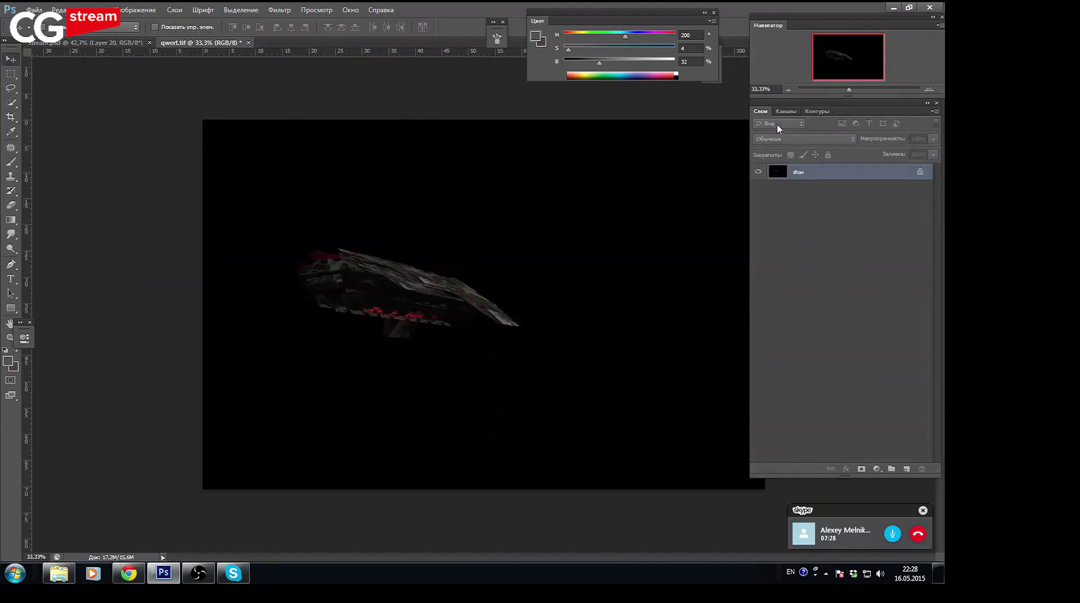
{"action": "left_click", "coordinate": [786, 111]}
{"action": "left_click", "coordinate": [779, 183]}
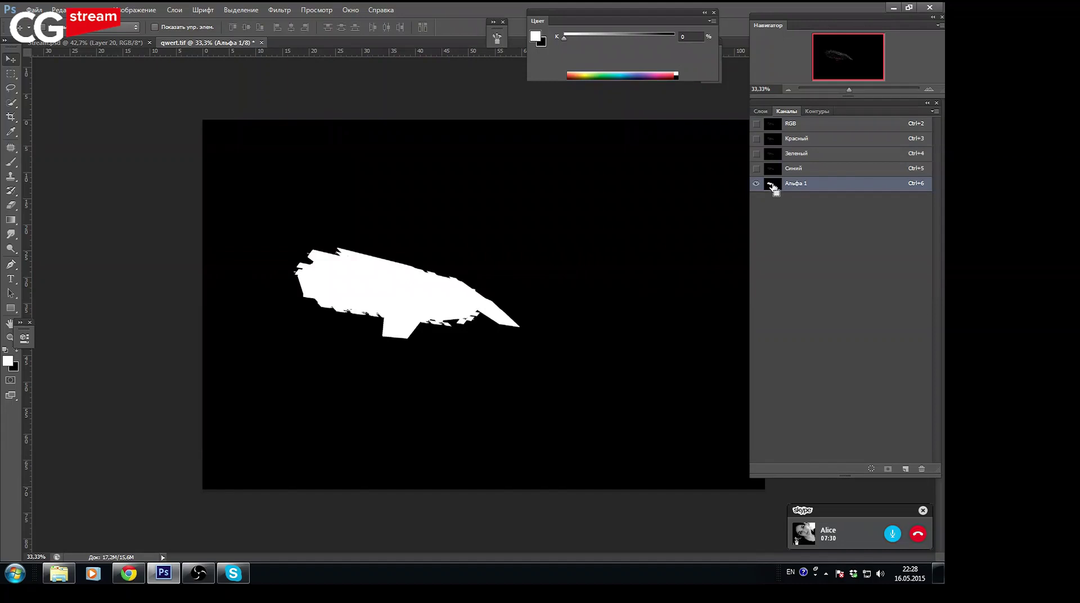
{"action": "left_click", "coordinate": [799, 129]}
{"action": "left_click", "coordinate": [761, 111]}
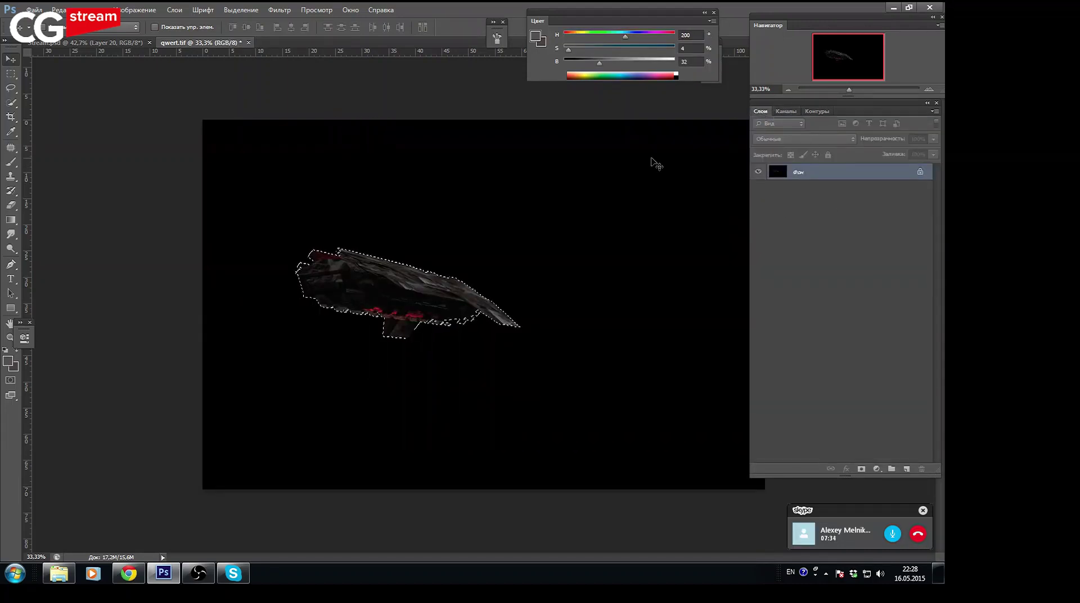
{"action": "key", "text": "ctrl+j"}
{"action": "mouse_move", "coordinate": [397, 285]}
{"action": "left_mouse_down"}
{"action": "mouse_move", "coordinate": [130, 49]}
{"action": "mouse_move", "coordinate": [349, 278]}
{"action": "left_mouse_up"}
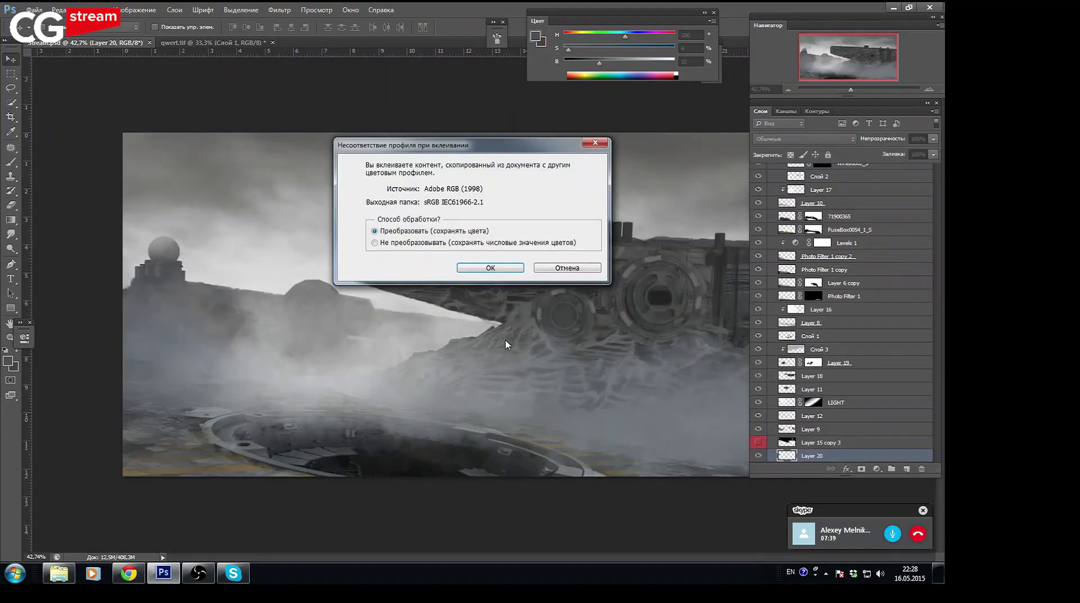
Convert the pasted ship's colour profile and move its layer into the upper group
{"action": "left_click", "coordinate": [505, 267]}
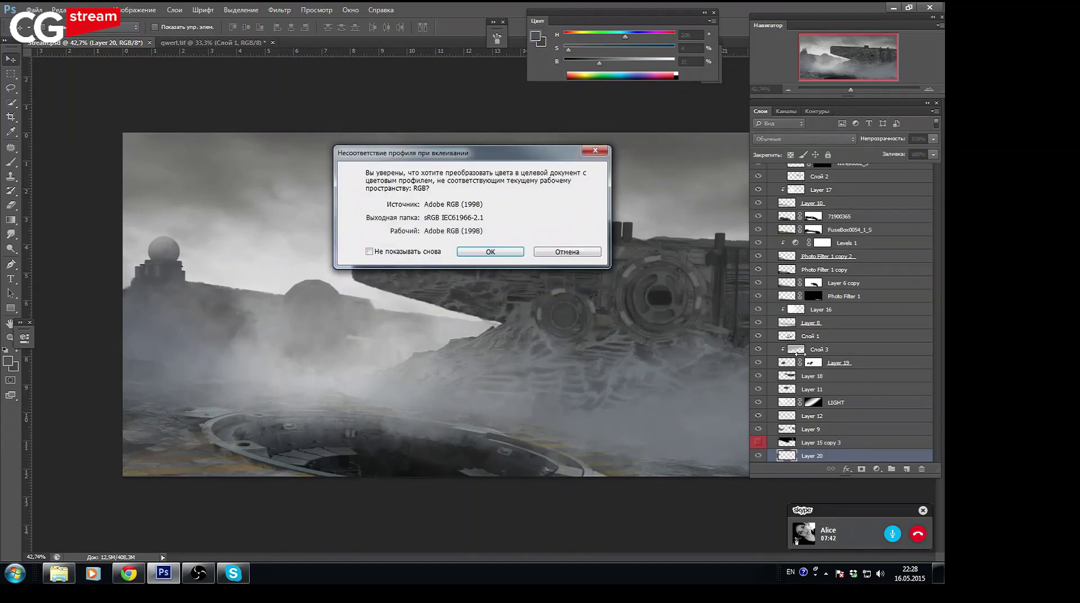
{"action": "left_click", "coordinate": [511, 254]}
{"action": "left_click_drag", "start_coordinate": [844, 457], "coordinate": [844, 197]}
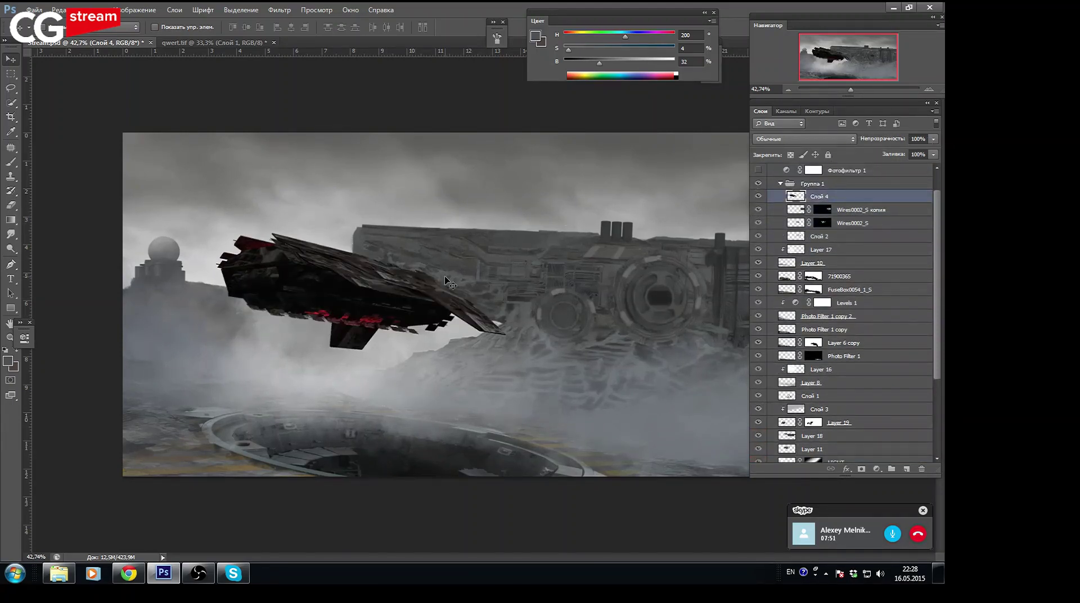
Free-transform the ship, moving it lower left and rotating it slightly
{"action": "key", "text": "ctrl+t"}
{"action": "left_click_drag", "start_coordinate": [445, 312], "coordinate": [383, 329]}
{"action": "mouse_move", "coordinate": [481, 311]}
{"action": "left_mouse_down"}
{"action": "mouse_move", "coordinate": [501, 313]}
{"action": "mouse_move", "coordinate": [499, 303]}
{"action": "left_mouse_up"}
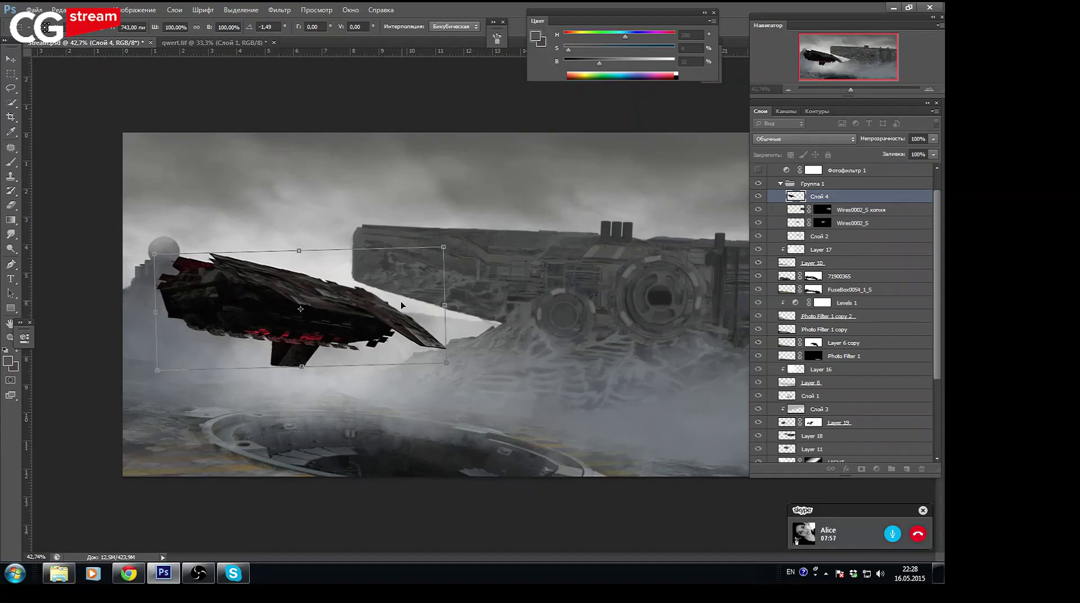
{"action": "left_click_drag", "start_coordinate": [400, 303], "coordinate": [416, 315]}
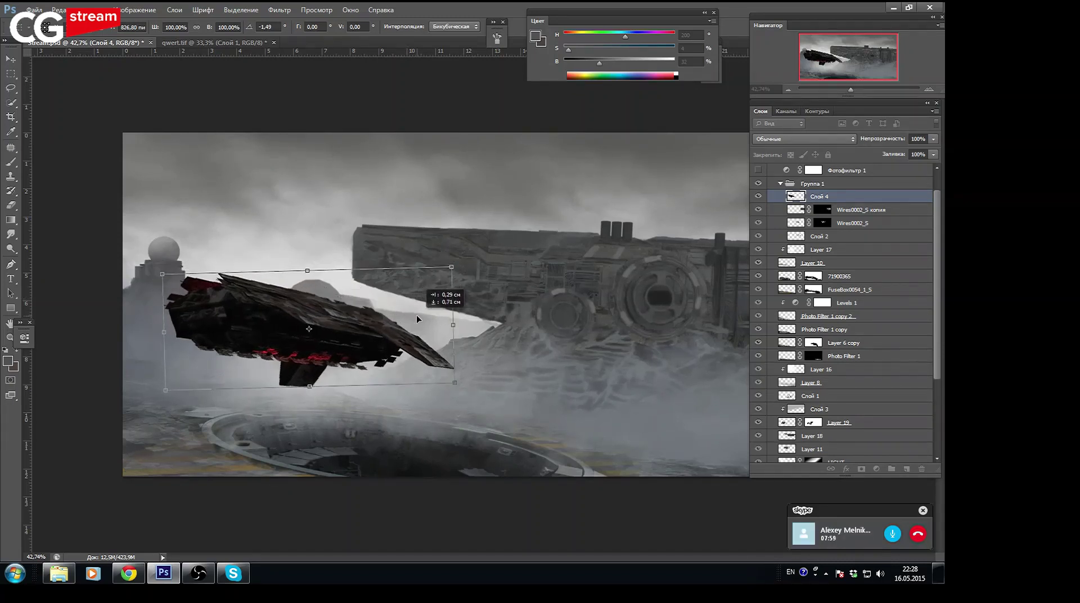
{"action": "mouse_move", "coordinate": [417, 315]}
{"action": "left_mouse_down"}
{"action": "mouse_move", "coordinate": [400, 300]}
{"action": "mouse_move", "coordinate": [359, 302]}
{"action": "mouse_move", "coordinate": [389, 316]}
{"action": "mouse_move", "coordinate": [453, 279]}
{"action": "left_mouse_up"}
{"action": "key", "text": "Return"}
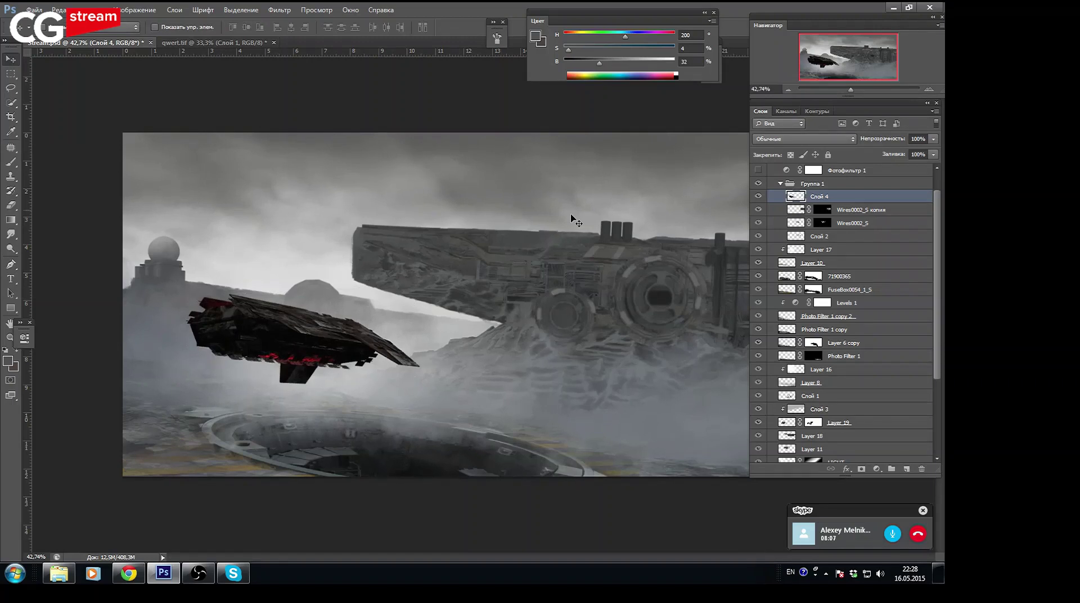
Turn off Фотофильтр 1, compare the ship shown and hidden, then minimize Photoshop
{"action": "left_click_drag", "start_coordinate": [850, 90], "coordinate": [830, 68]}
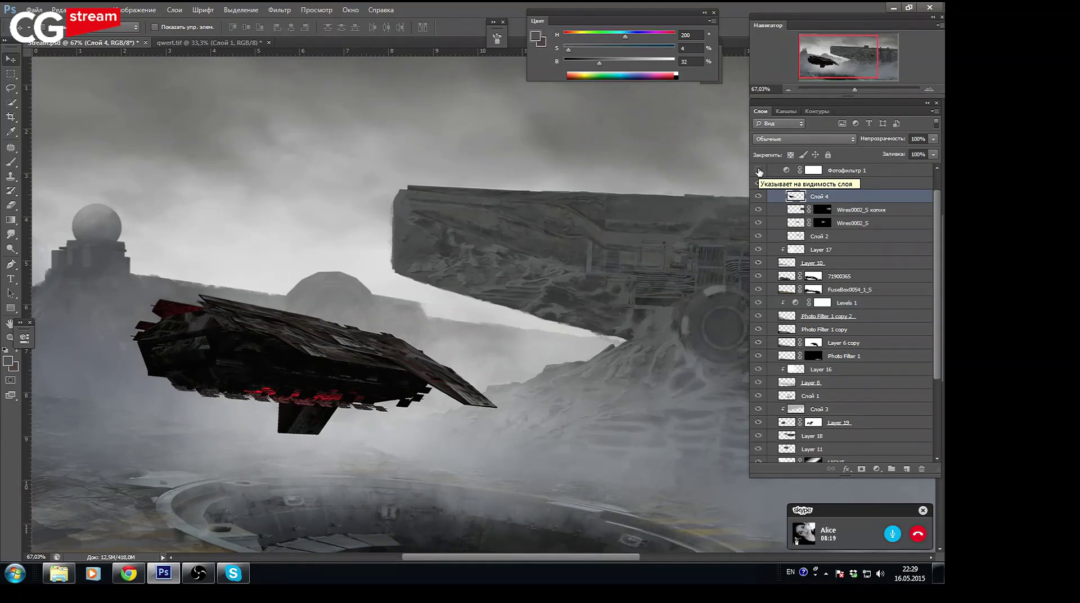
{"action": "left_click", "coordinate": [759, 170]}
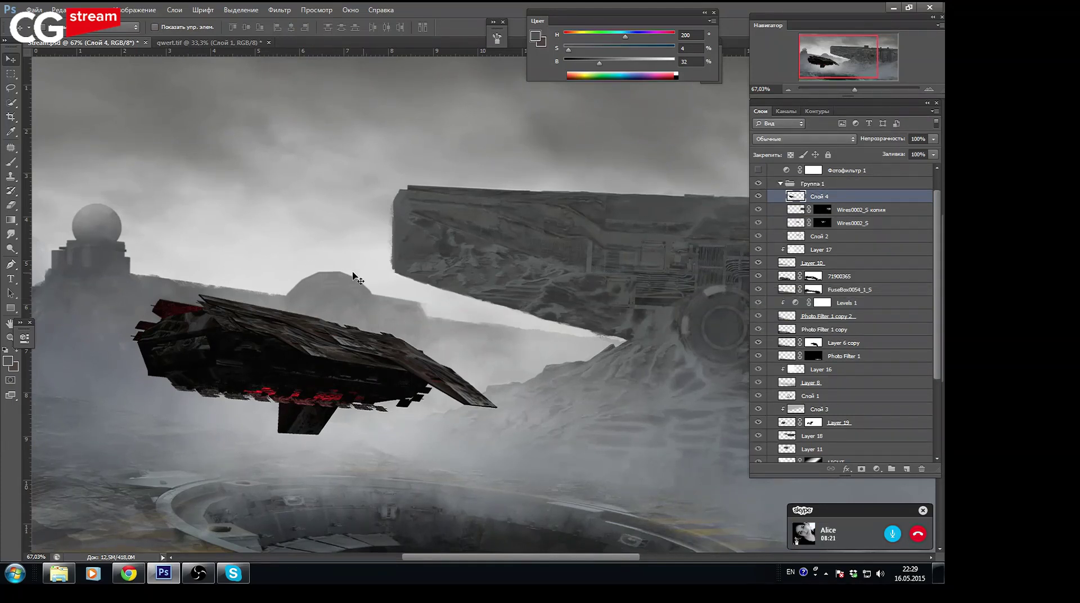
{"action": "left_click", "coordinate": [758, 197]}
{"action": "left_click", "coordinate": [758, 197]}
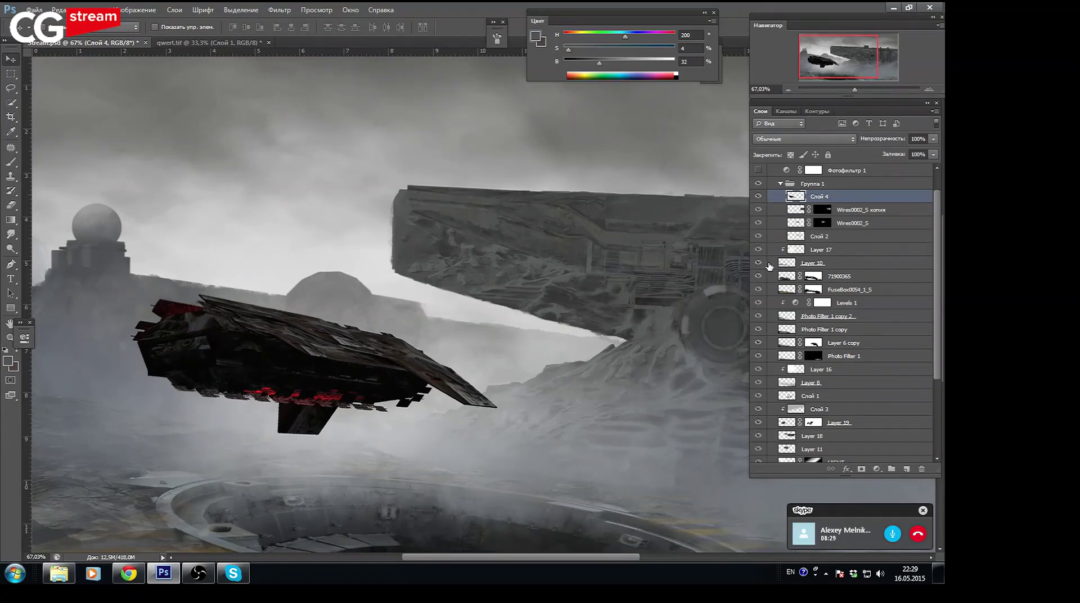
{"action": "left_click", "coordinate": [136, 10]}
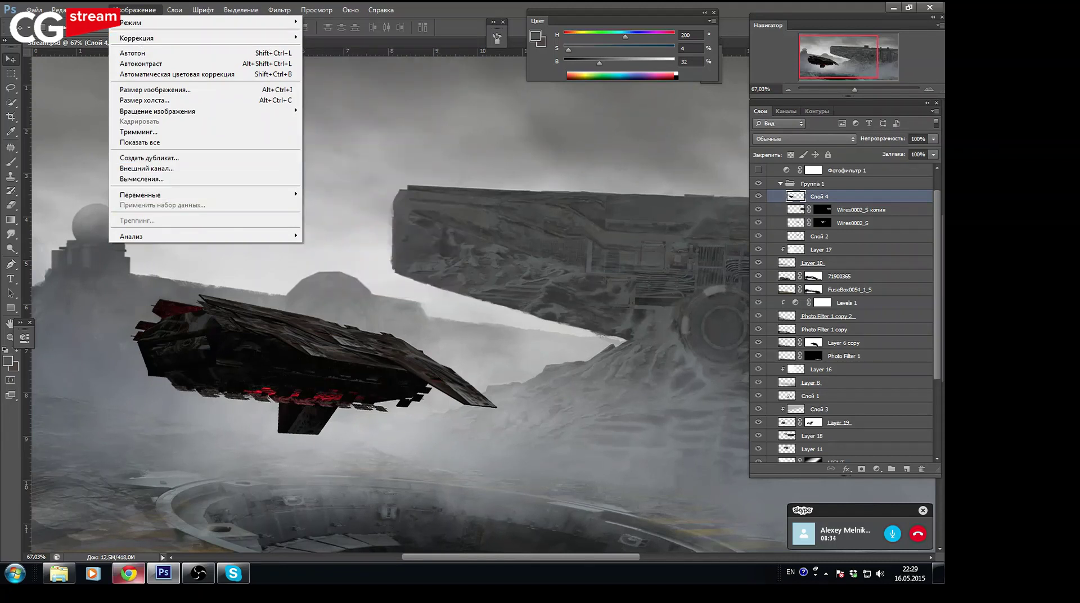
{"action": "left_click", "coordinate": [162, 577]}
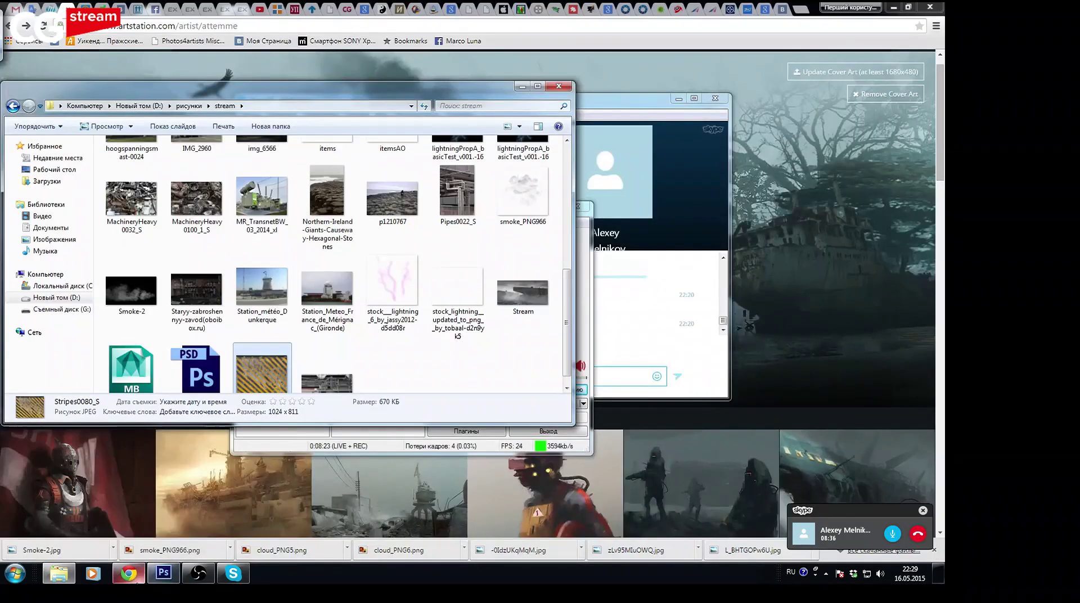
Bring the ArtStation gallery forward and view the Sunset in the slums artwork
{"action": "left_click", "coordinate": [730, 45]}
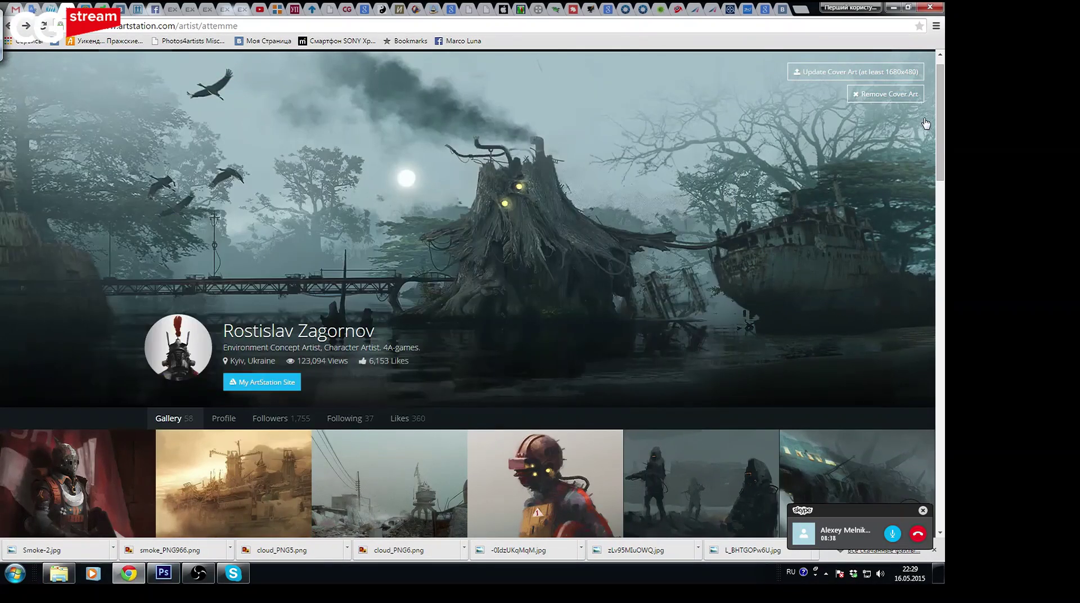
{"action": "left_click_drag", "start_coordinate": [941, 123], "coordinate": [942, 438]}
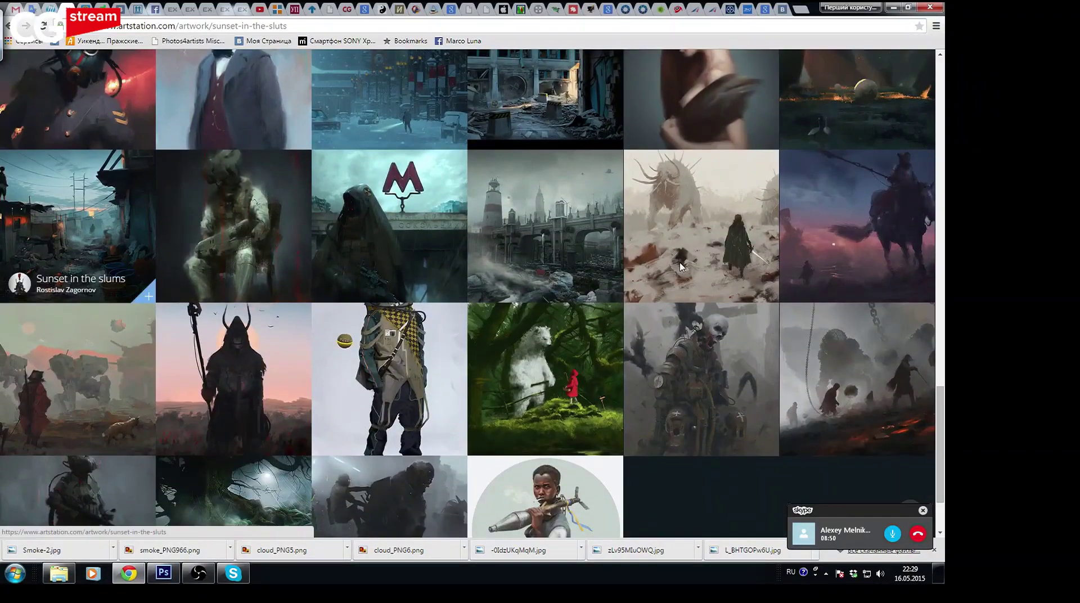
{"action": "left_click", "coordinate": [74, 216]}
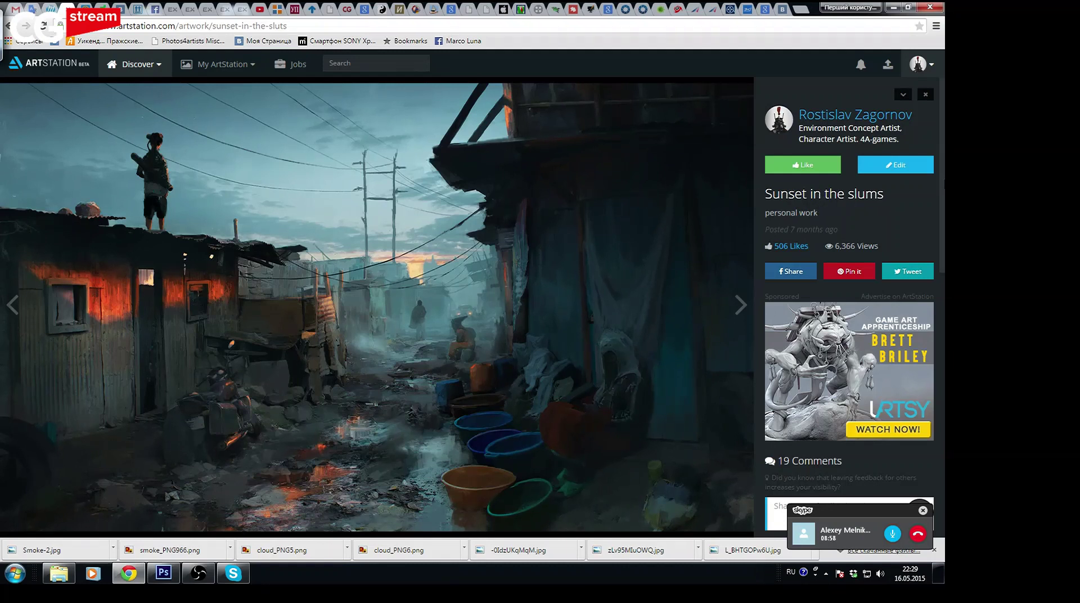
{"action": "scroll", "coordinate": [944, 212], "scroll_direction": "down", "scroll_amount": 1}
{"action": "scroll", "coordinate": [944, 212], "scroll_direction": "up", "scroll_amount": 1}
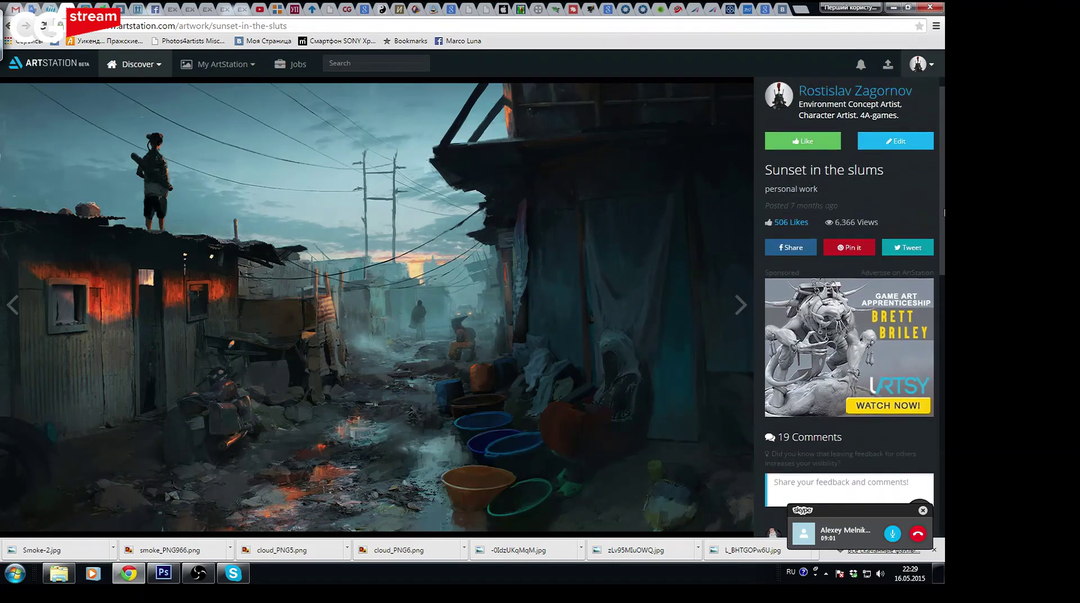
{"action": "scroll", "coordinate": [944, 211], "scroll_direction": "down", "scroll_amount": 1}
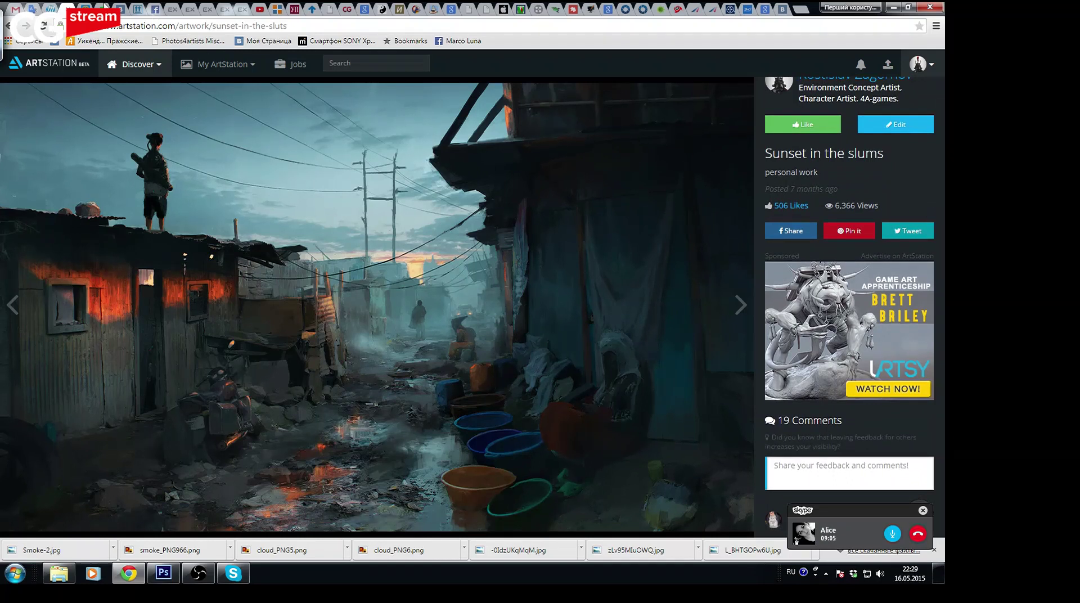
{"action": "left_click", "coordinate": [18, 27]}
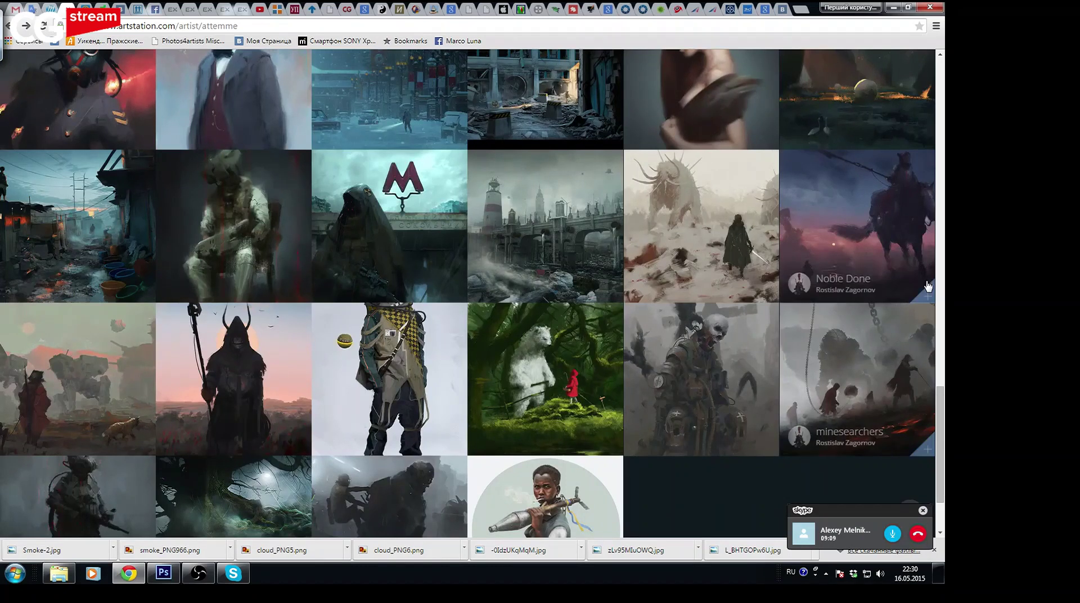
{"action": "scroll", "coordinate": [943, 313], "scroll_direction": "up", "scroll_amount": 7}
{"action": "left_click_drag", "start_coordinate": [941, 313], "coordinate": [930, 433]}
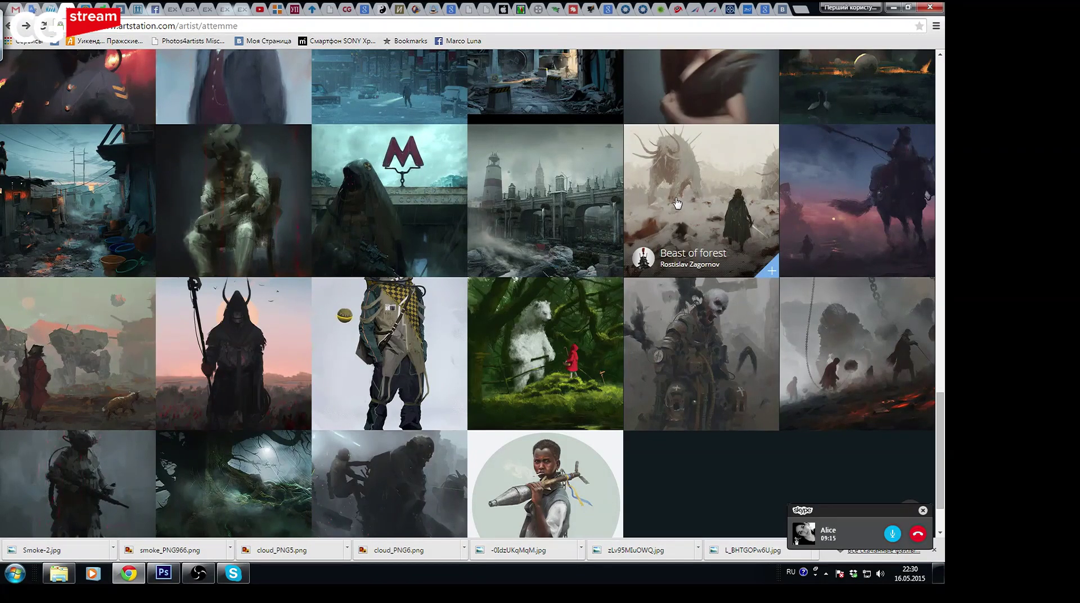
View the rocket-launcher boy and minesearchers artworks, returning to the gallery after each
{"action": "left_click", "coordinate": [566, 480]}
{"action": "scroll", "coordinate": [941, 228], "scroll_direction": "down", "scroll_amount": 1}
{"action": "scroll", "coordinate": [941, 229], "scroll_direction": "up", "scroll_amount": 1}
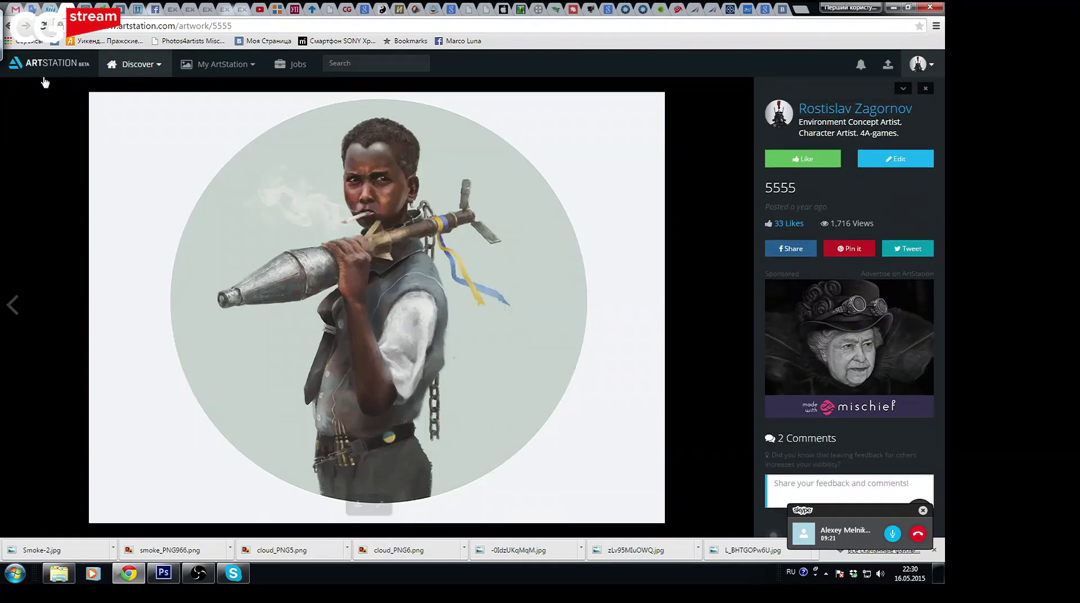
{"action": "left_click", "coordinate": [22, 27]}
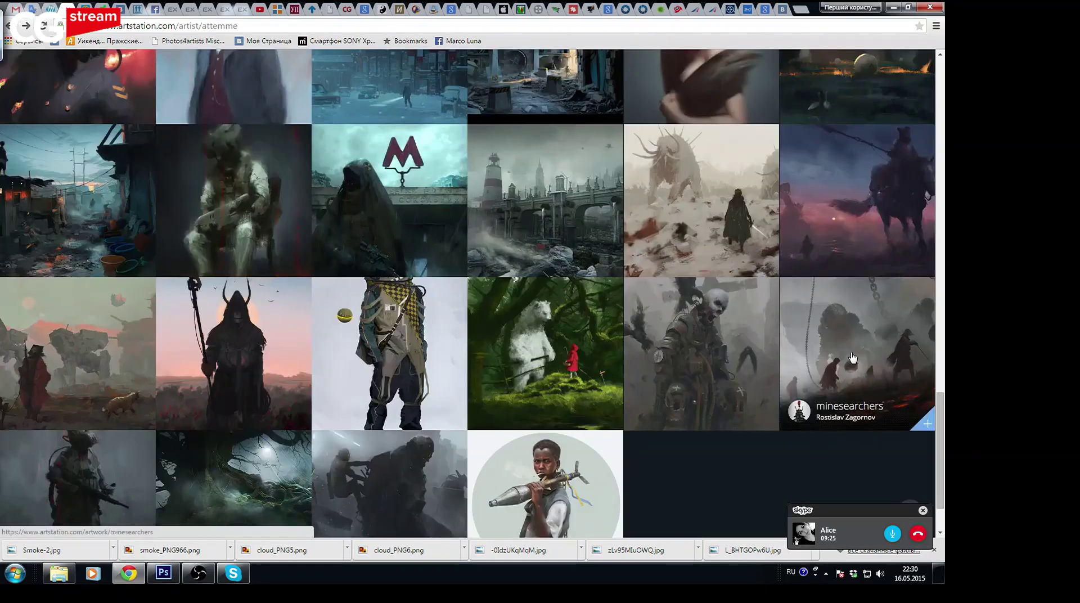
{"action": "left_click", "coordinate": [900, 383]}
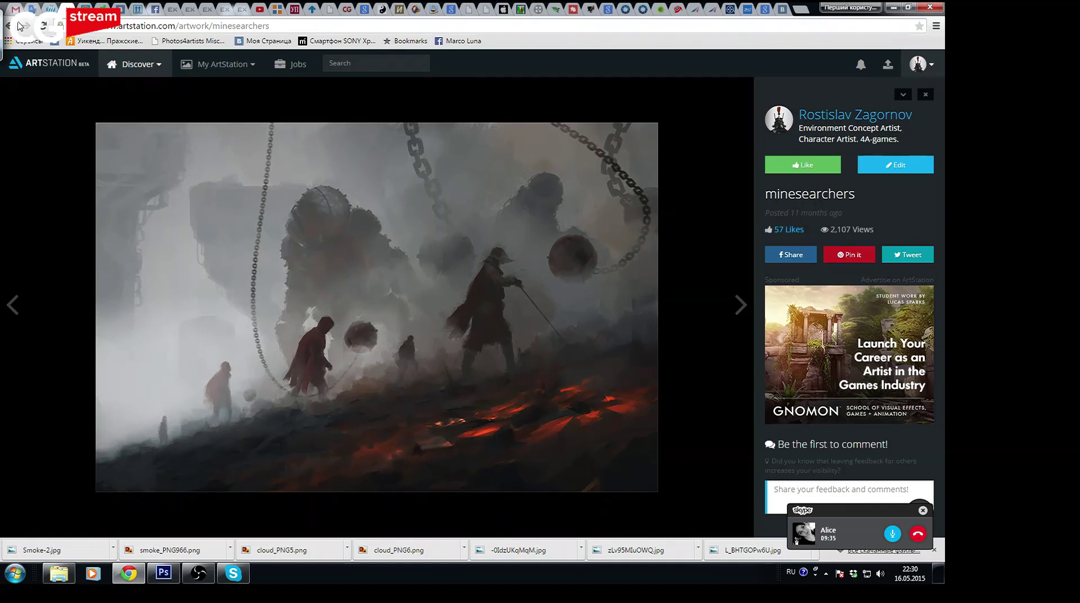
{"action": "left_click", "coordinate": [17, 26]}
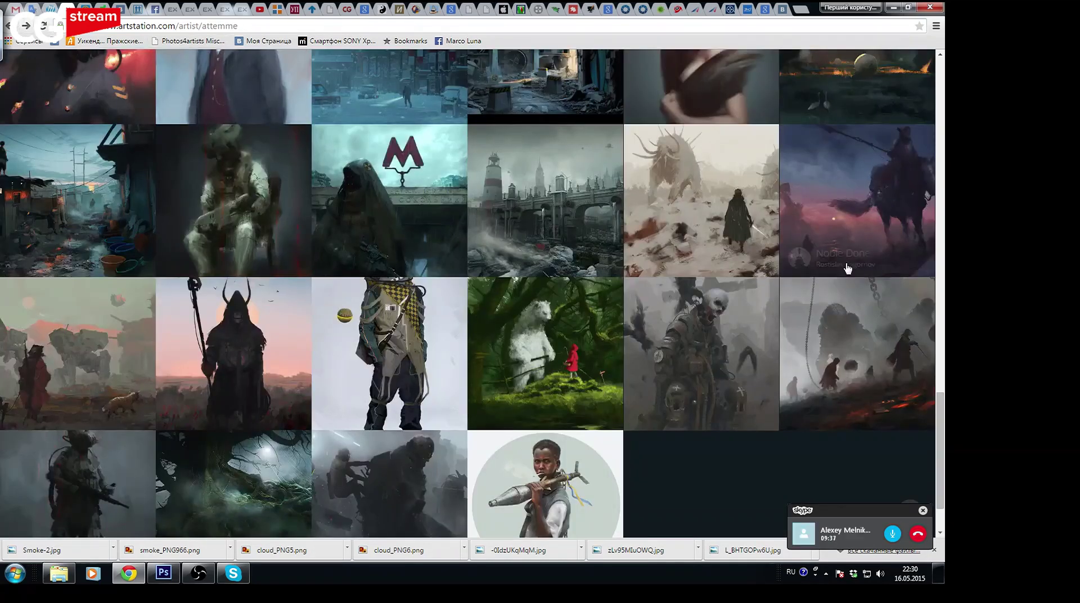
Scroll back to the profile header and switch to the VK photo album tab
{"action": "left_click_drag", "start_coordinate": [941, 414], "coordinate": [941, 79]}
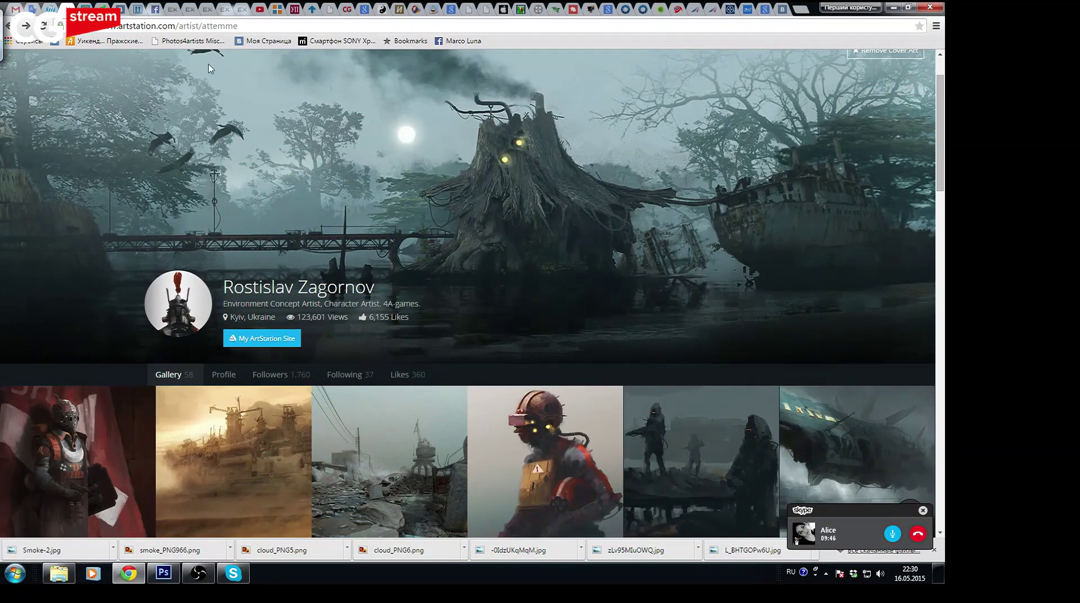
{"action": "key", "text": "ctrl+Tab"}
{"action": "left_click", "coordinate": [49, 74]}
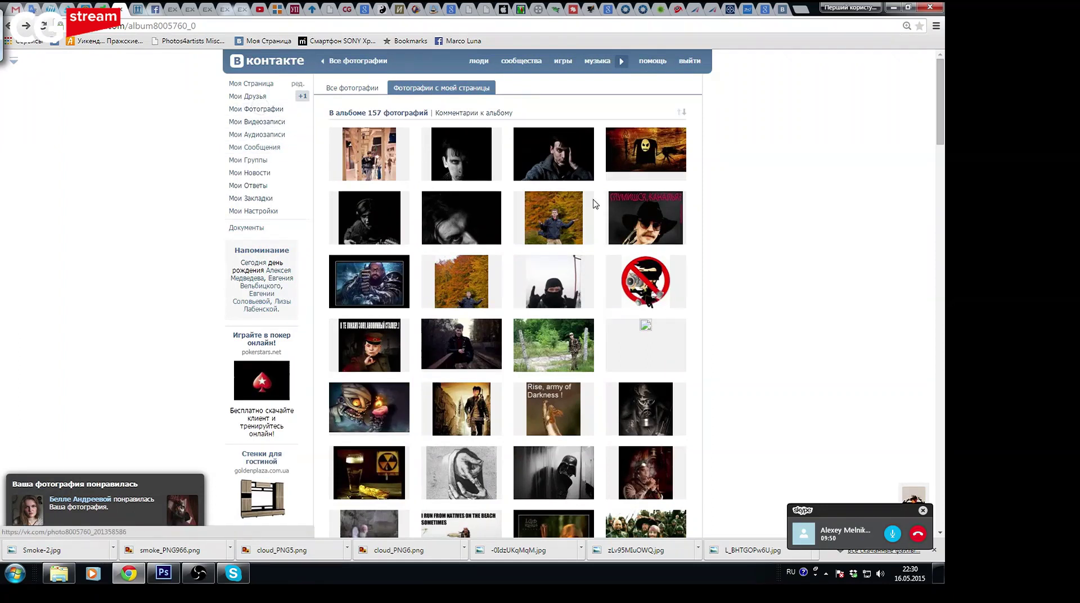
Open the 2012-2014 album and enlarge the red-haired woman portrait
{"action": "key", "text": "alt+Left"}
{"action": "scroll", "coordinate": [515, 237], "scroll_direction": "down", "scroll_amount": 2}
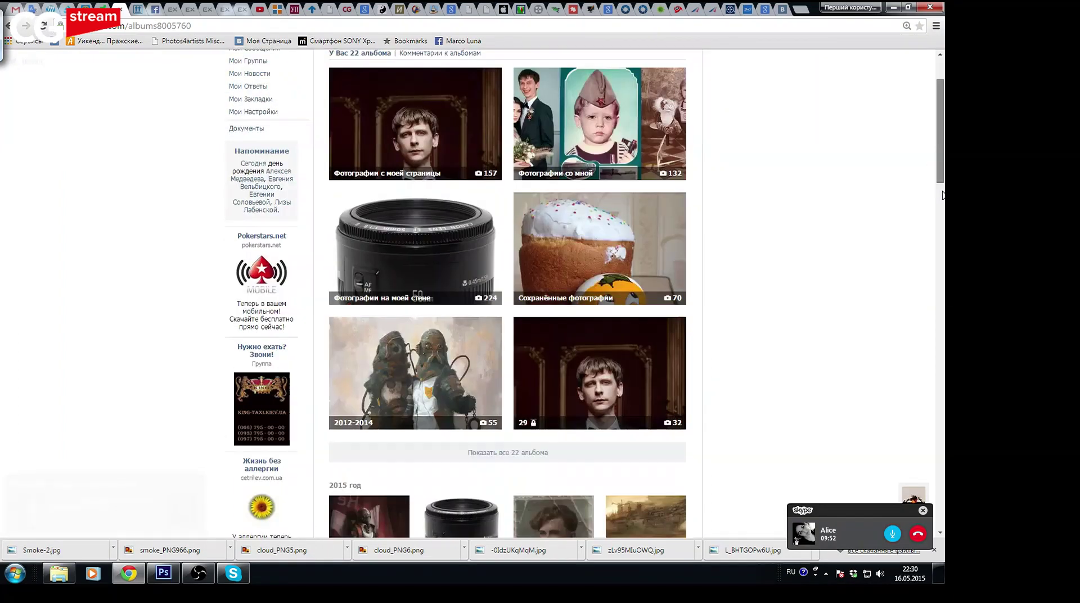
{"action": "scroll", "coordinate": [515, 237], "scroll_direction": "down", "scroll_amount": 2}
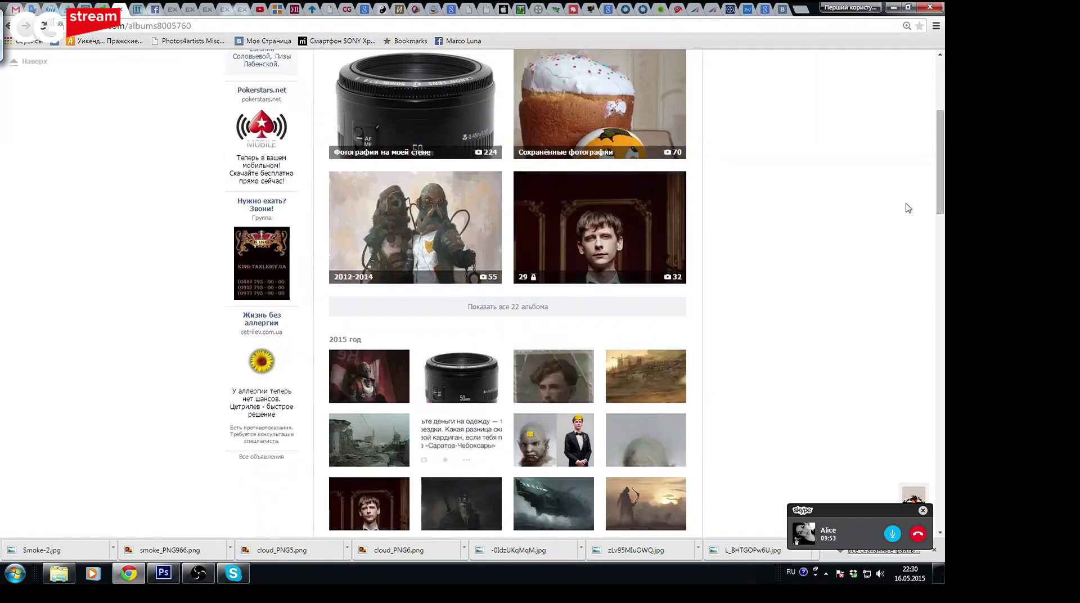
{"action": "left_click", "coordinate": [465, 245]}
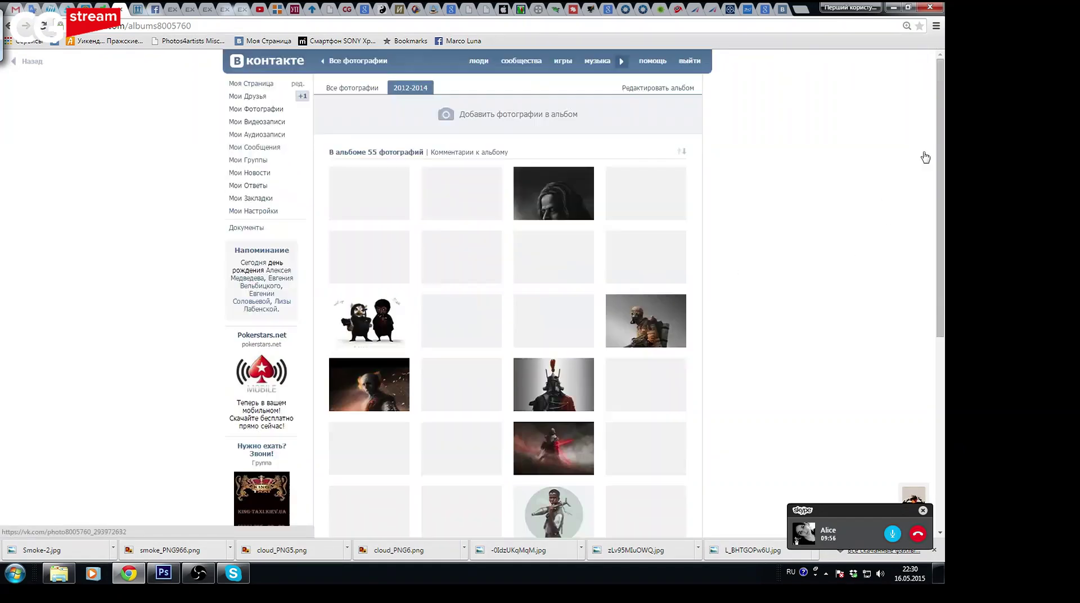
{"action": "scroll", "coordinate": [939, 225], "scroll_direction": "down", "scroll_amount": 2}
{"action": "scroll", "coordinate": [925, 338], "scroll_direction": "down", "scroll_amount": 5}
{"action": "scroll", "coordinate": [924, 394], "scroll_direction": "down", "scroll_amount": 5}
{"action": "scroll", "coordinate": [920, 450], "scroll_direction": "down", "scroll_amount": 3}
{"action": "left_click", "coordinate": [474, 402]}
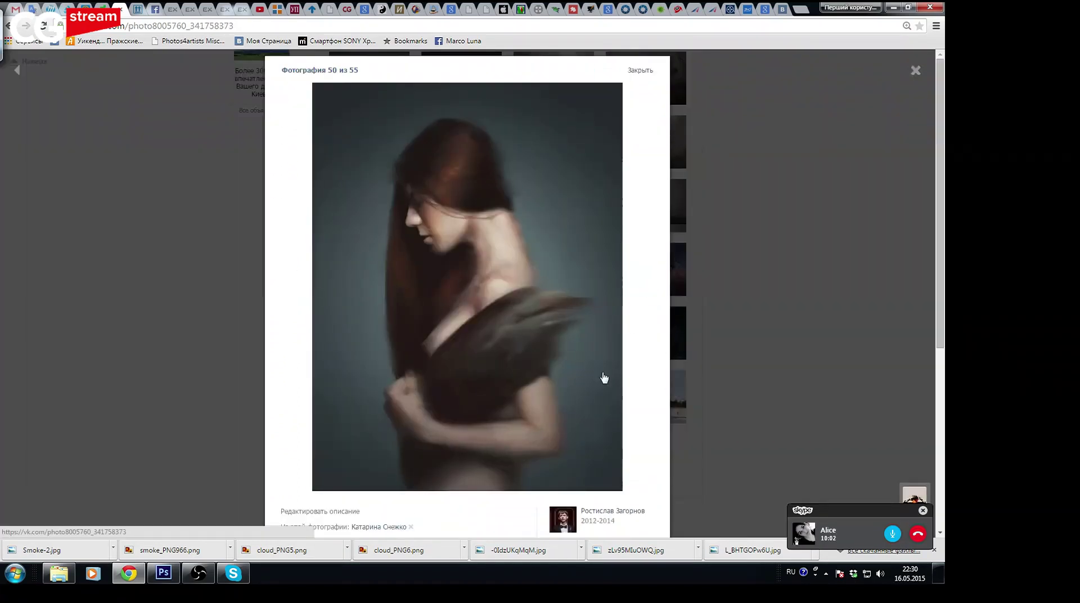
View the portrait's original at full size, then close it and the photo viewer
{"action": "scroll", "coordinate": [938, 344], "scroll_direction": "down", "scroll_amount": 2}
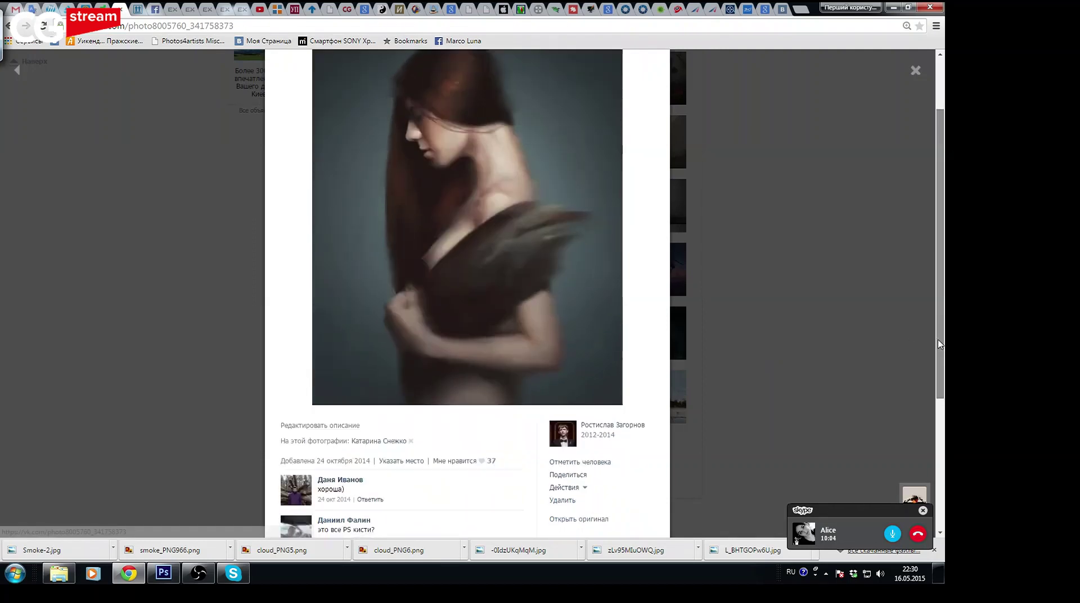
{"action": "left_click", "coordinate": [590, 520]}
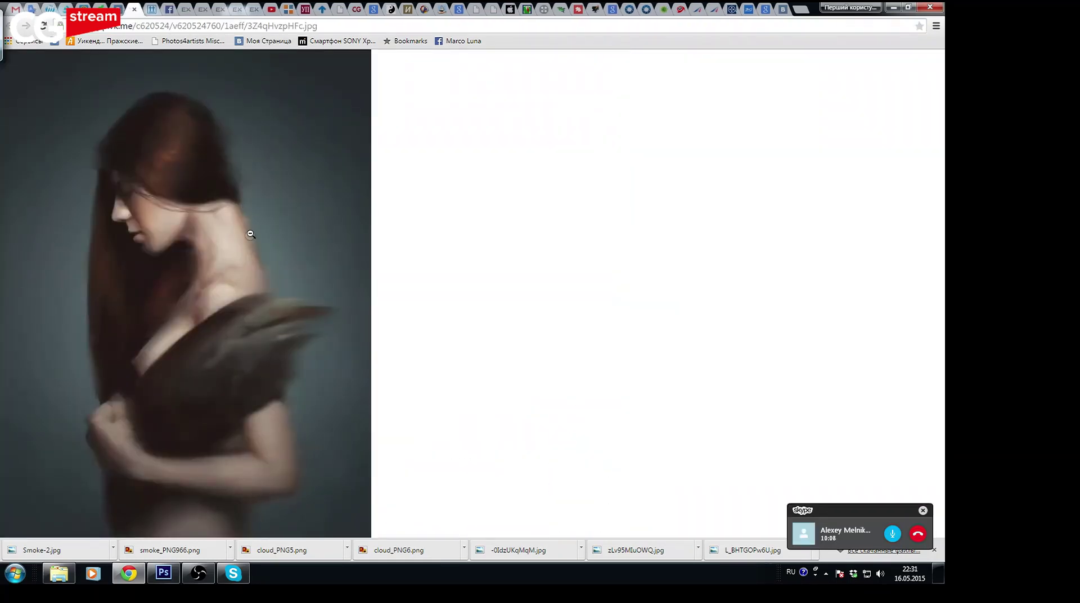
{"action": "left_click", "coordinate": [311, 202]}
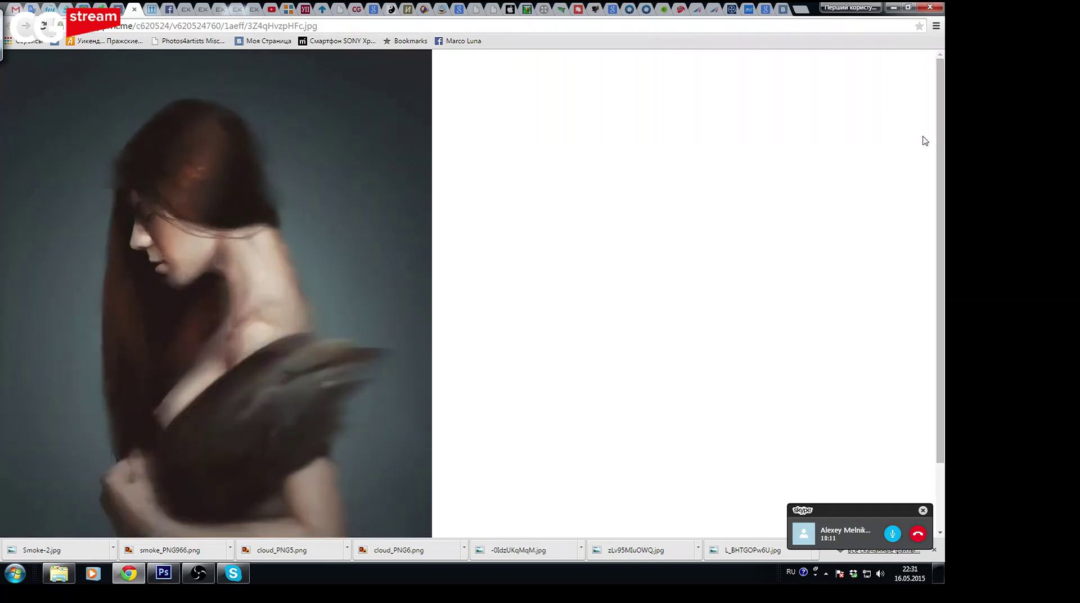
{"action": "scroll", "coordinate": [929, 213], "scroll_direction": "down", "scroll_amount": 1}
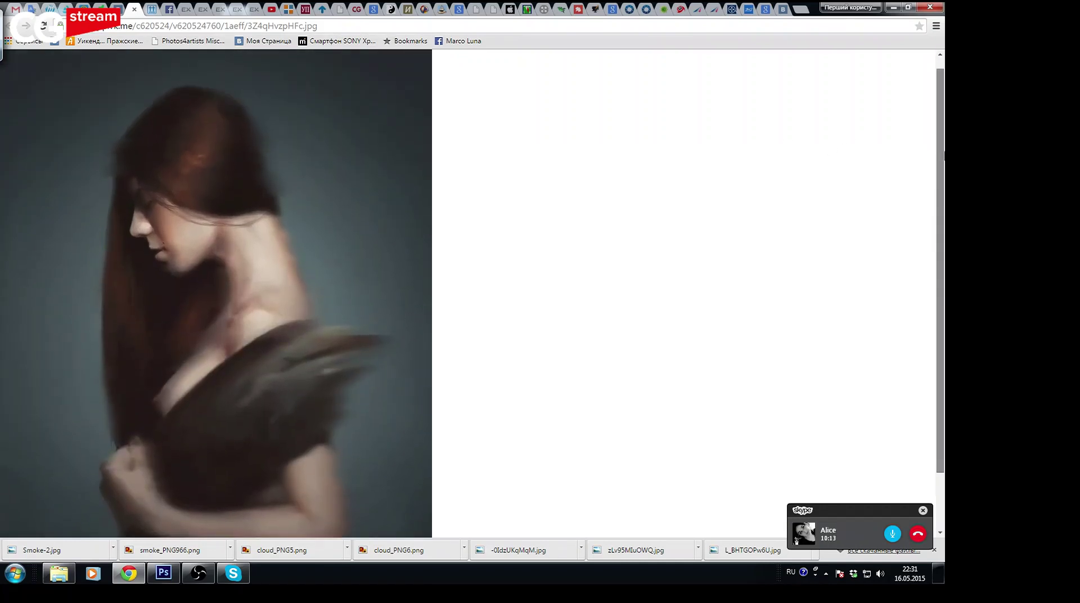
{"action": "scroll", "coordinate": [565, 121], "scroll_direction": "down", "scroll_amount": 1}
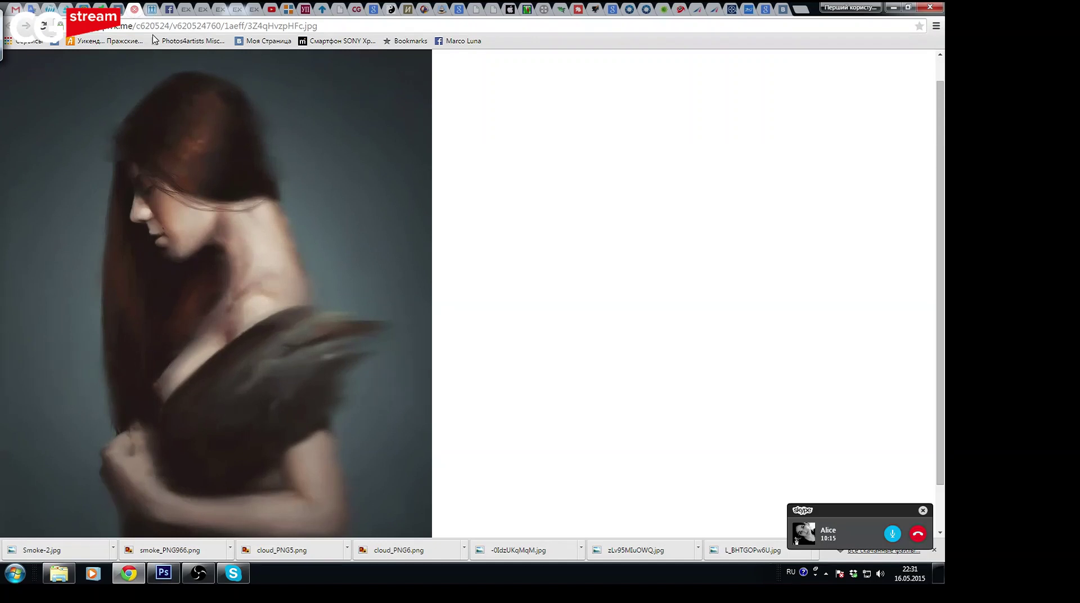
{"action": "key", "text": "ctrl+w"}
{"action": "left_click", "coordinate": [844, 298]}
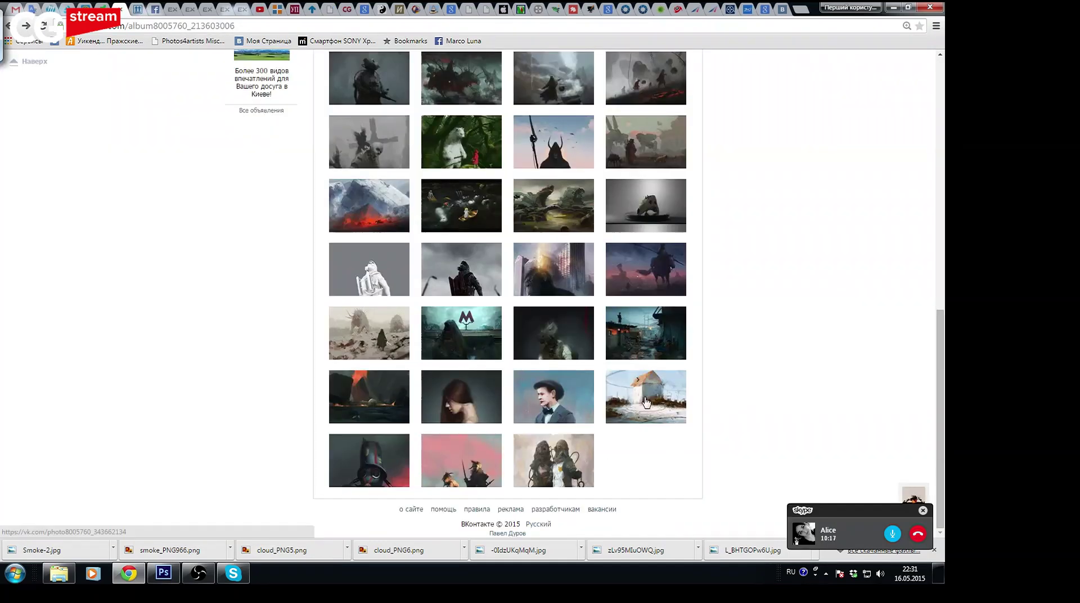
Click along the album page header, then bring the Photoshop spaceship painting back
{"action": "left_click", "coordinate": [125, 82]}
{"action": "left_click", "coordinate": [223, 85]}
{"action": "left_click", "coordinate": [238, 96]}
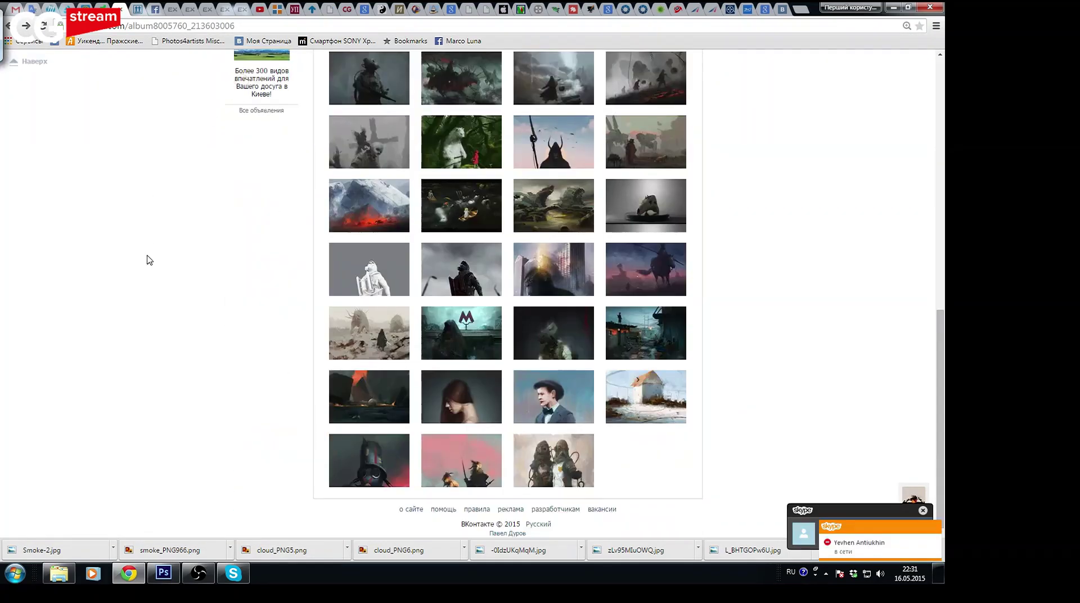
{"action": "left_click", "coordinate": [163, 573]}
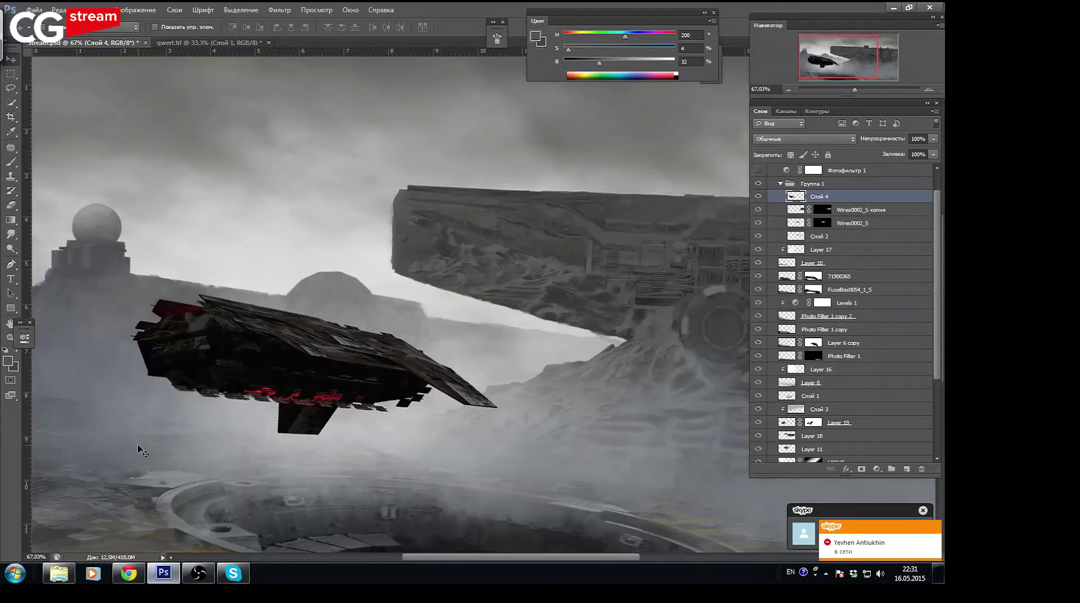
Apply Match Color from Stream.psd's Photo Filter 1 layer with Luminance 24 and Fade 10
{"action": "left_click", "coordinate": [135, 10]}
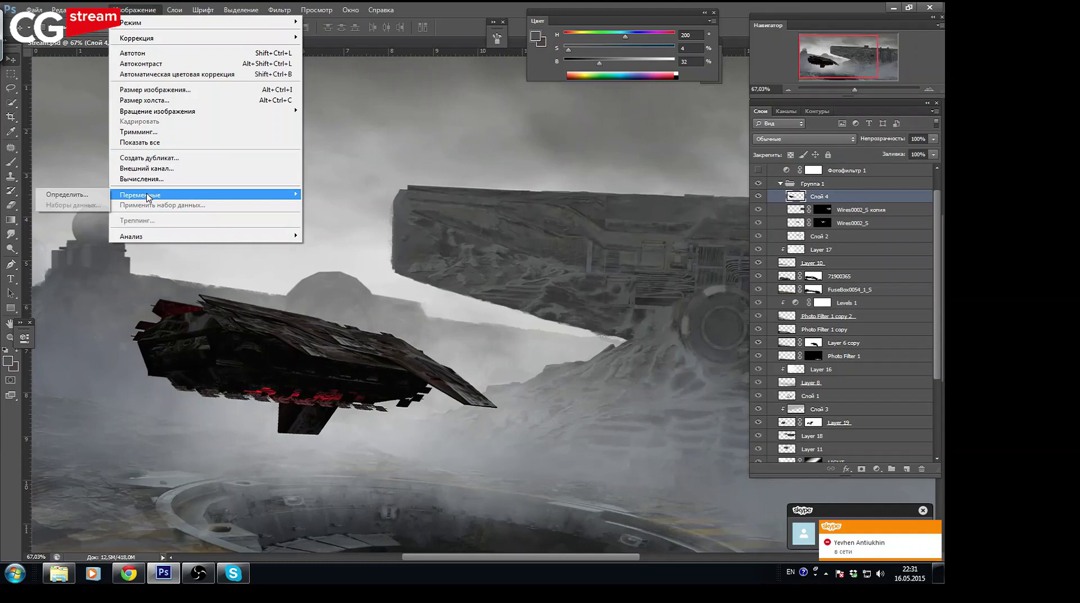
{"action": "mouse_move", "coordinate": [144, 38]}
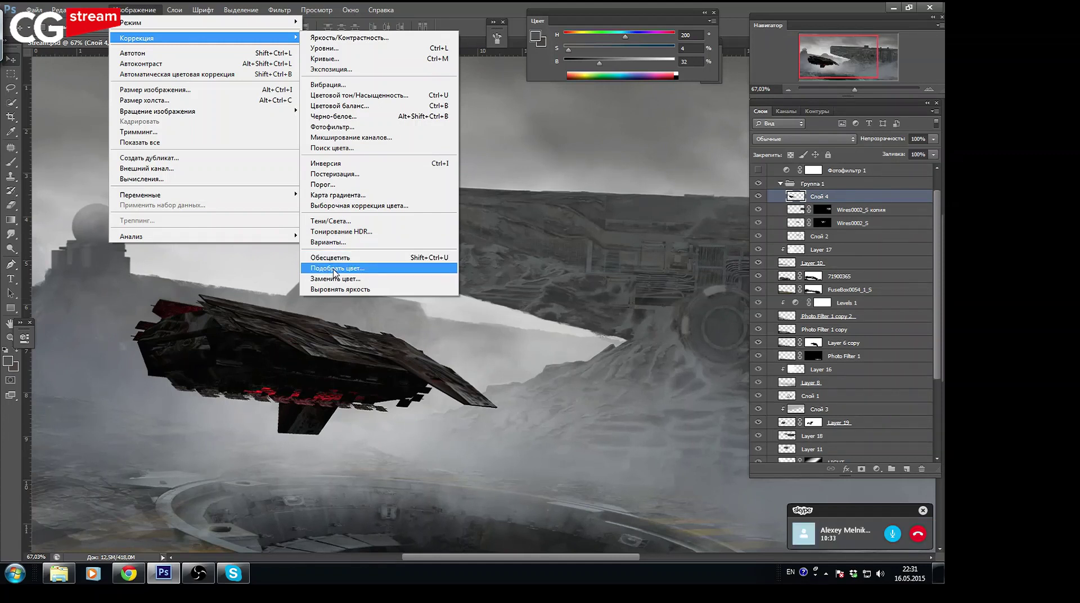
{"action": "left_click", "coordinate": [337, 269]}
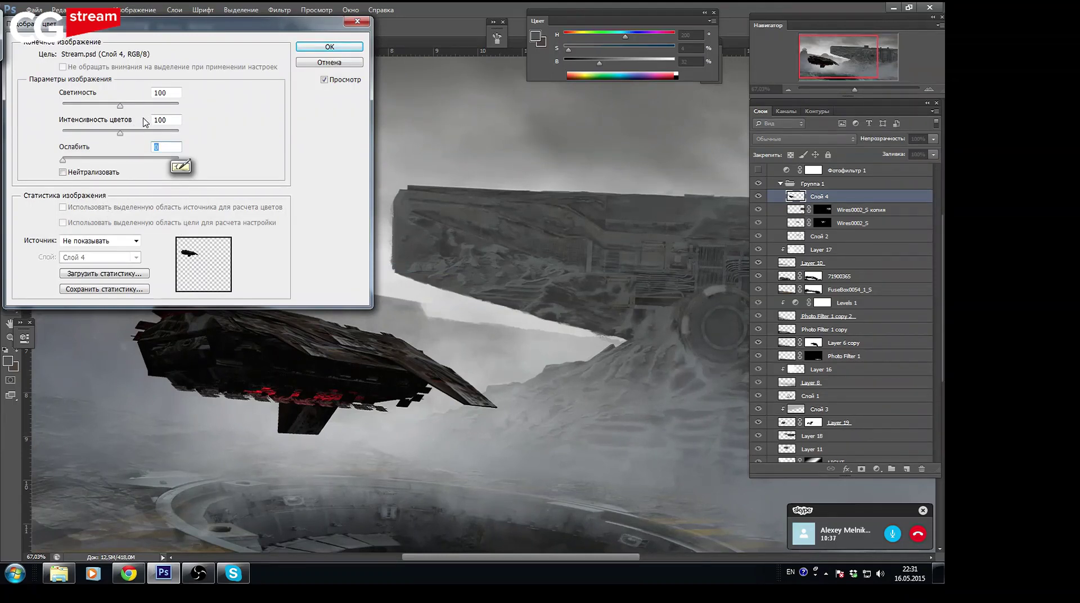
{"action": "left_click", "coordinate": [125, 247]}
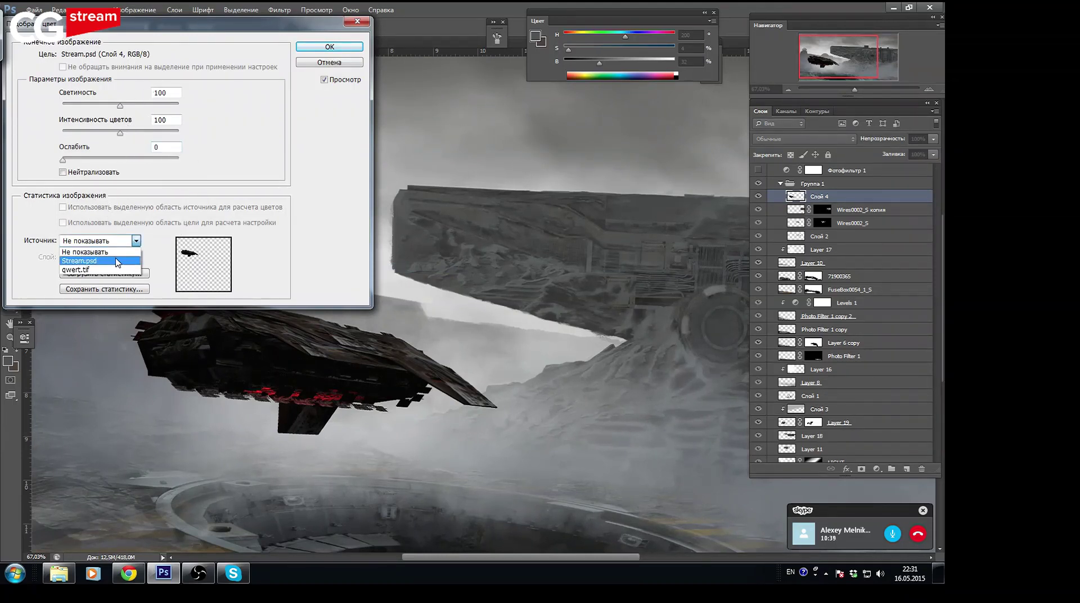
{"action": "left_click", "coordinate": [120, 257]}
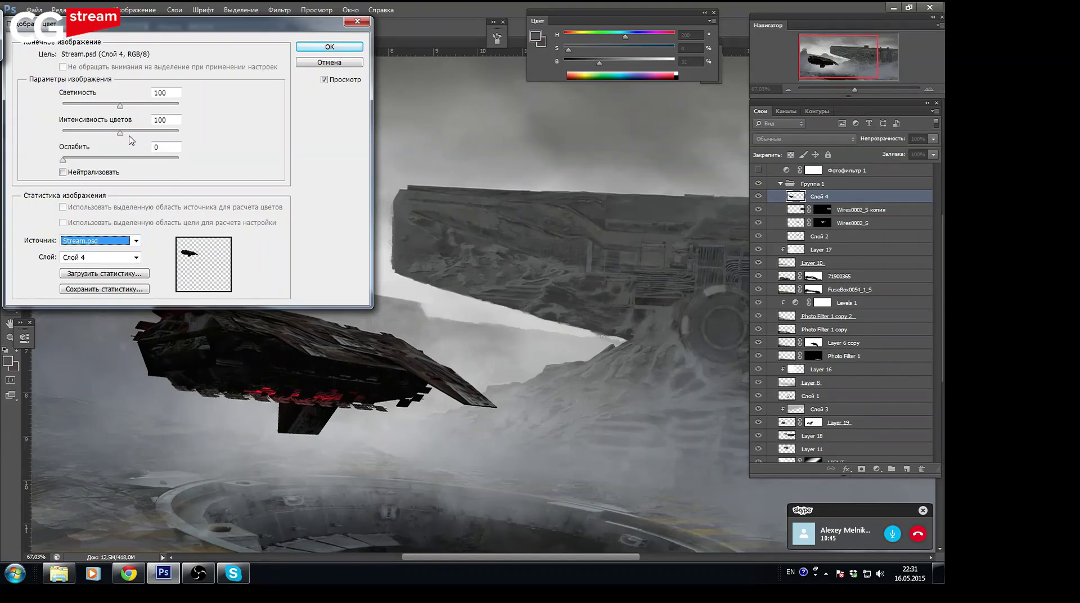
{"action": "left_click", "coordinate": [129, 258]}
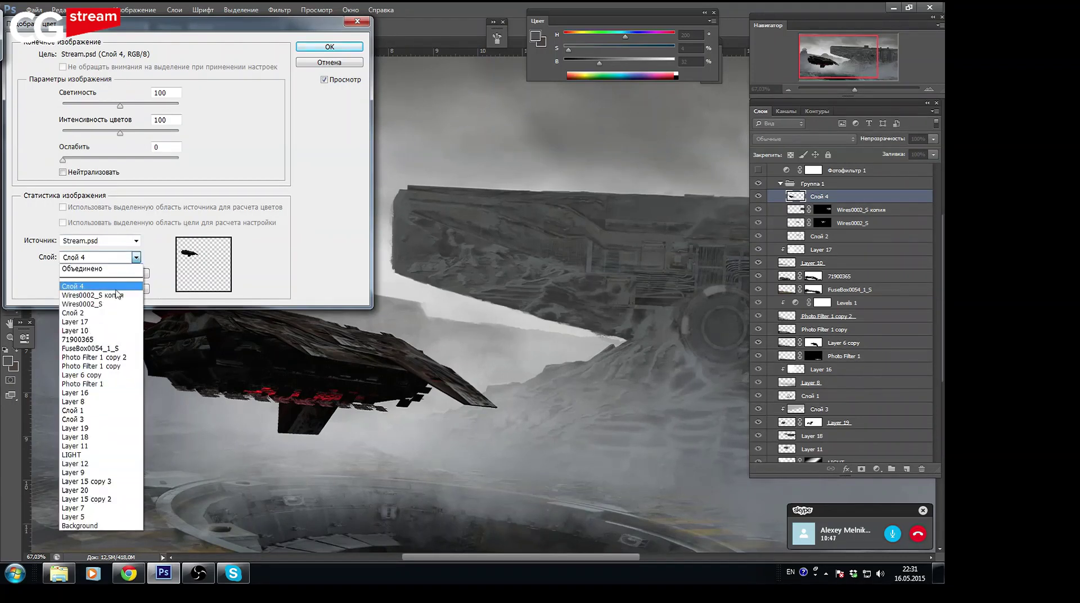
{"action": "left_click", "coordinate": [99, 385]}
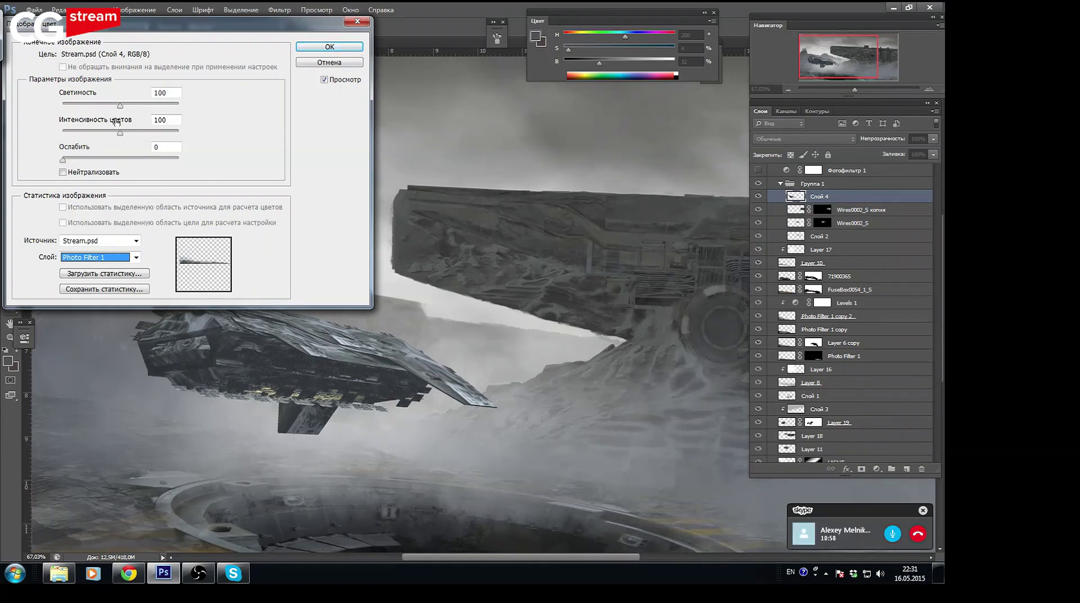
{"action": "left_click_drag", "start_coordinate": [97, 104], "coordinate": [79, 105]}
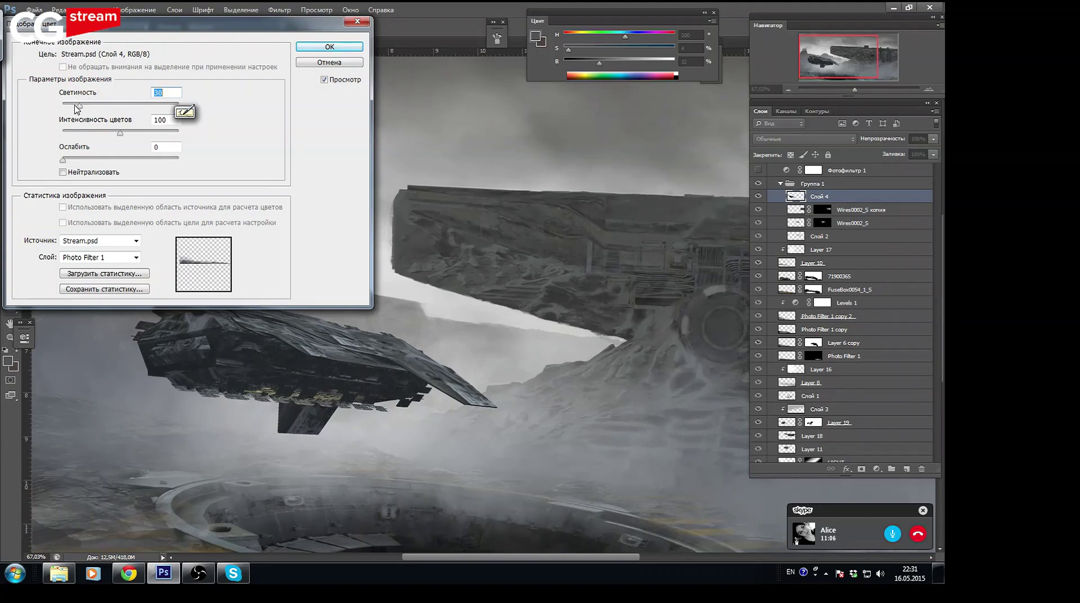
{"action": "left_click_drag", "start_coordinate": [77, 107], "coordinate": [78, 109]}
{"action": "left_click", "coordinate": [79, 158]}
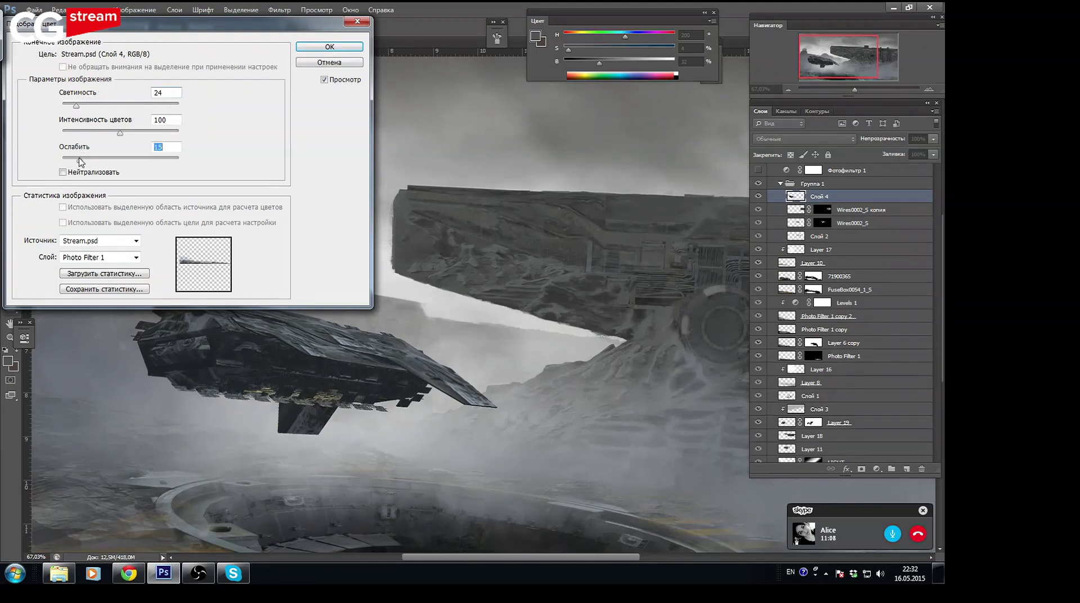
{"action": "left_click_drag", "start_coordinate": [78, 160], "coordinate": [76, 162]}
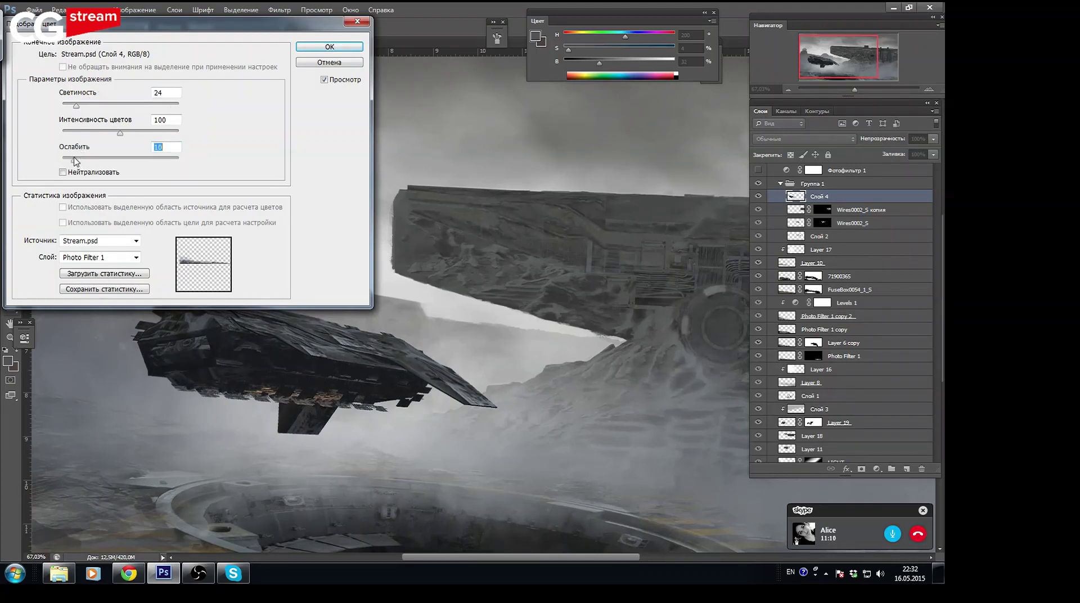
{"action": "left_click", "coordinate": [325, 49]}
{"action": "left_click_drag", "start_coordinate": [854, 94], "coordinate": [864, 93]}
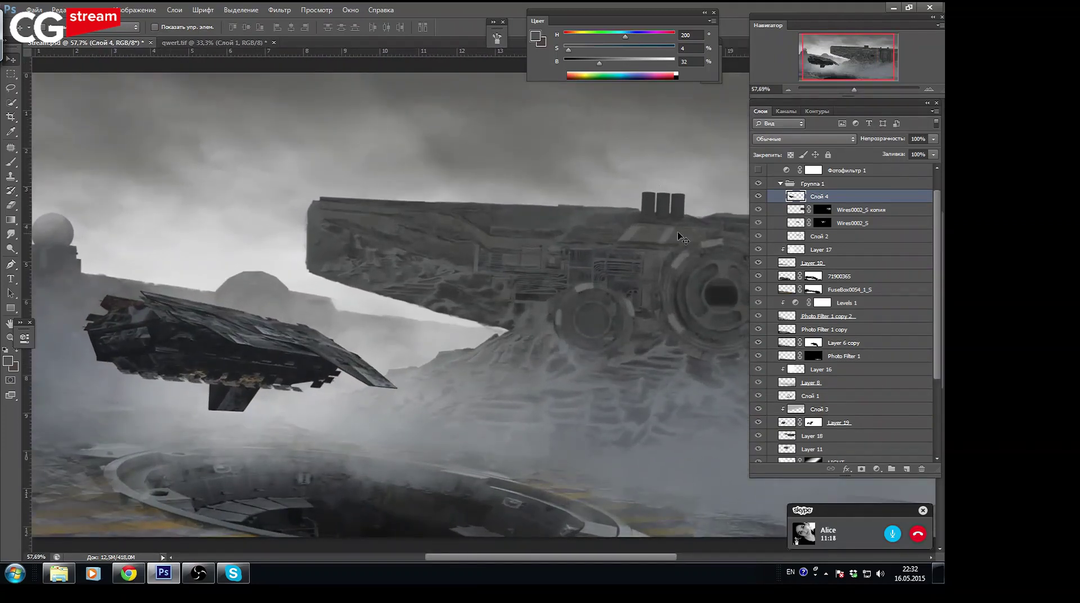
Toggle the Слой 4 ship on and off, switching between Photoshop and the VK album
{"action": "key", "text": "b"}
{"action": "left_click", "coordinate": [758, 196]}
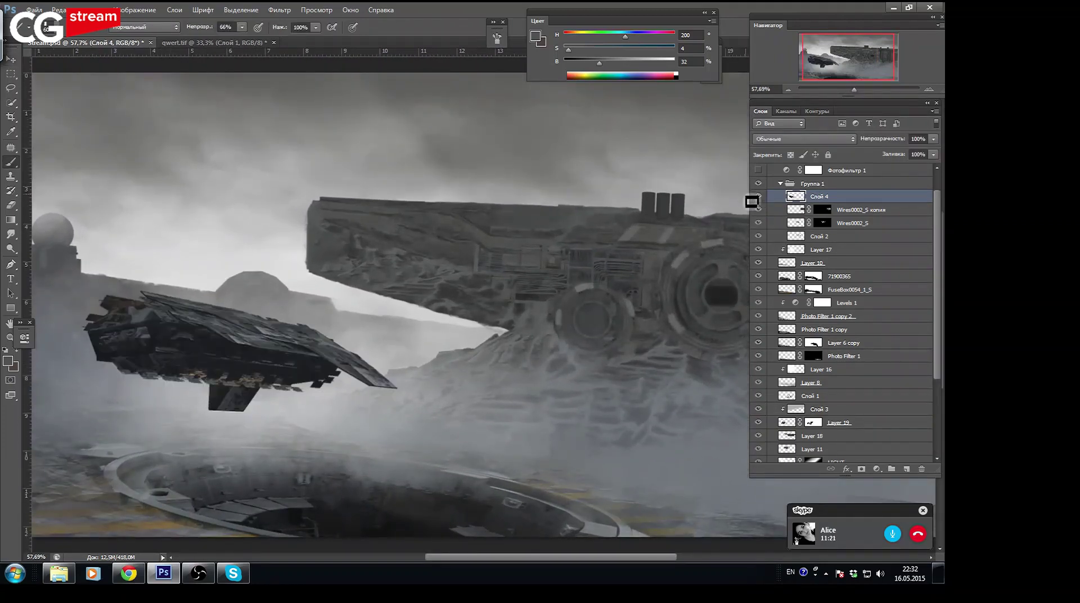
{"action": "left_click", "coordinate": [126, 576]}
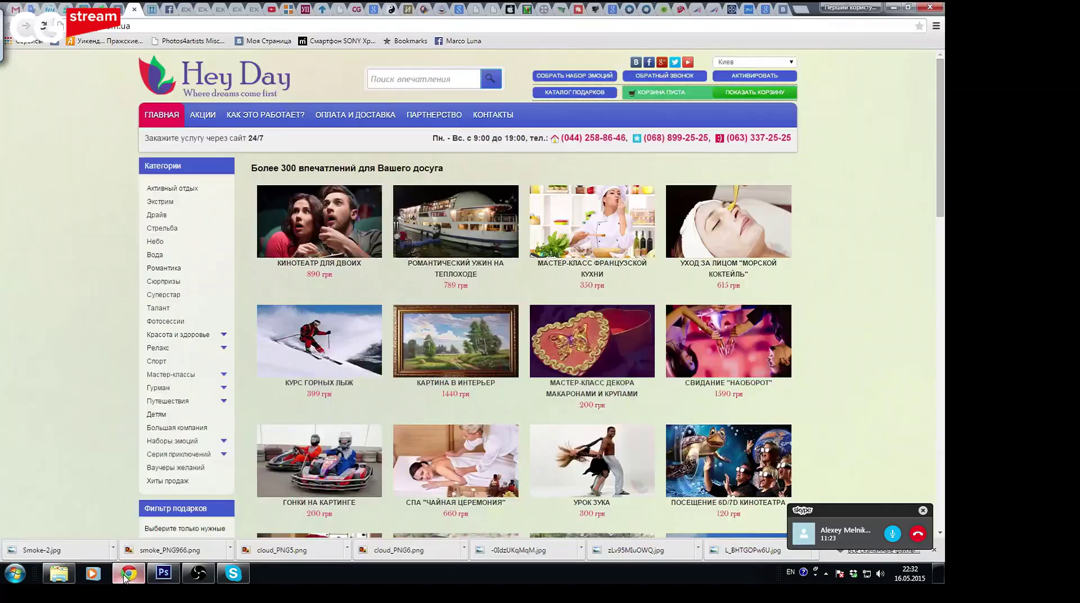
{"action": "left_click", "coordinate": [135, 10]}
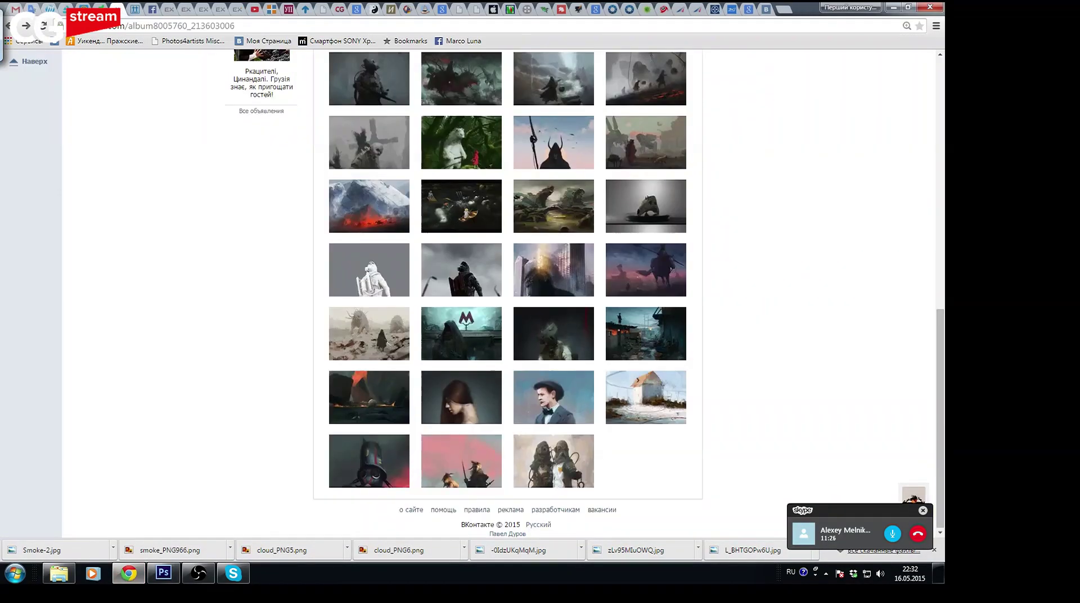
{"action": "left_click", "coordinate": [163, 573]}
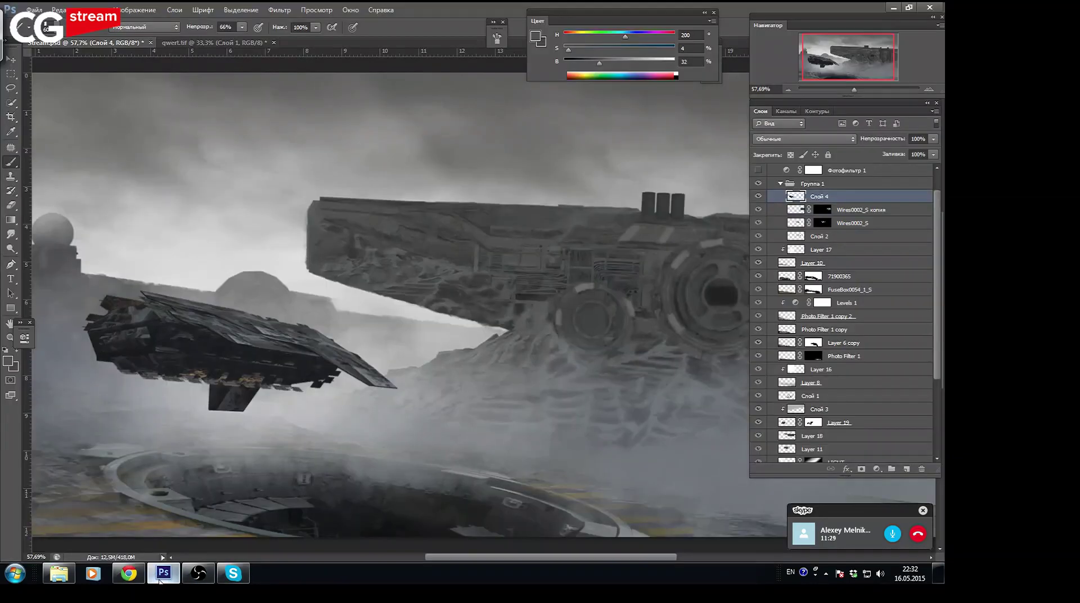
{"action": "left_click", "coordinate": [758, 196]}
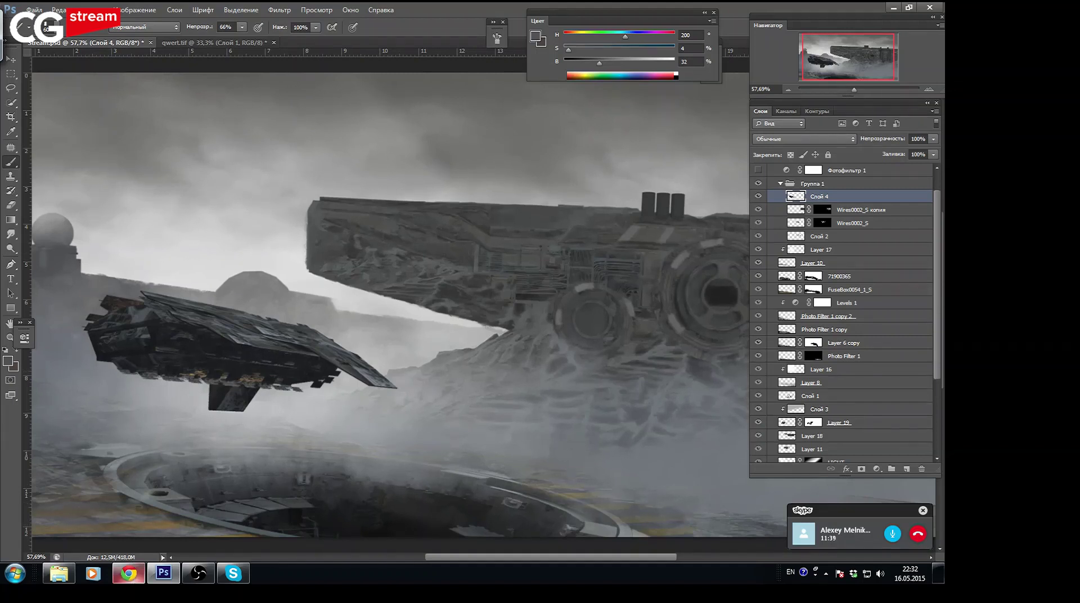
{"action": "mouse_move", "coordinate": [128, 574]}
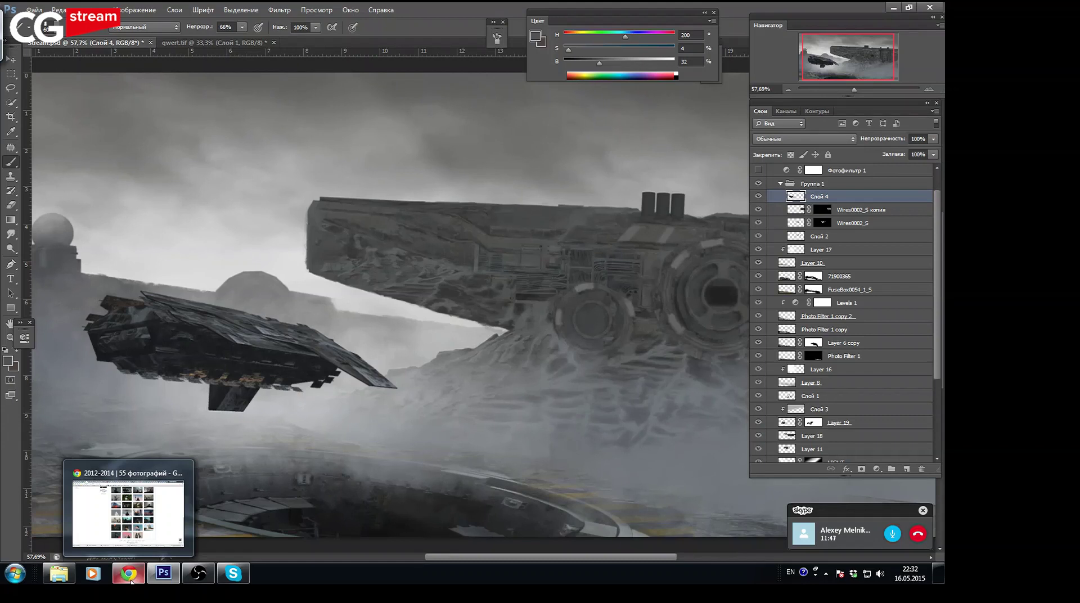
{"action": "left_click", "coordinate": [129, 575]}
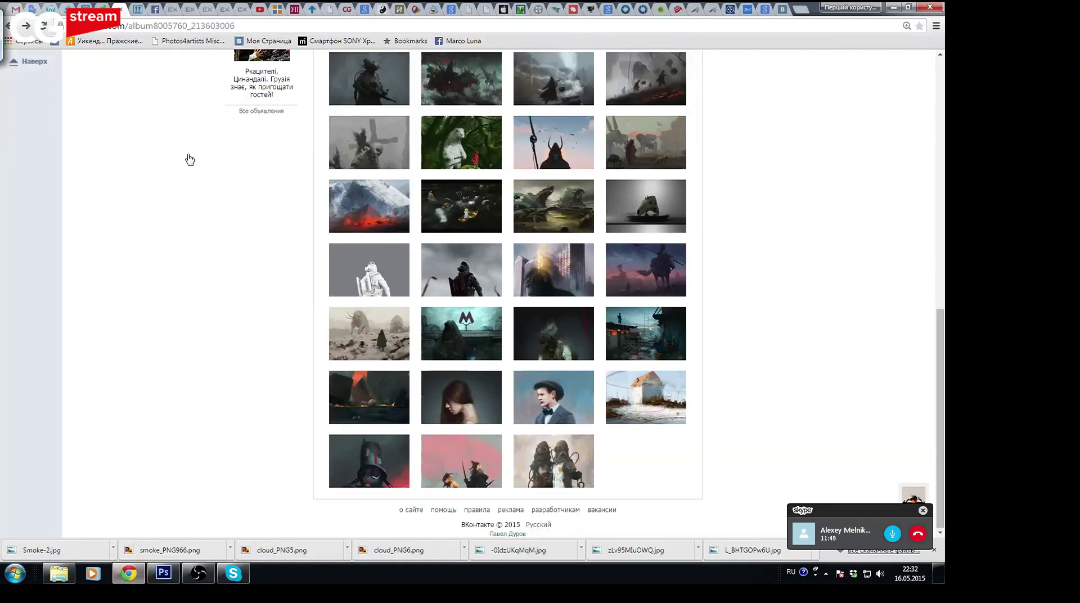
Show the ArtStation profile's Following grid and scroll through all 37 followed artists
{"action": "left_click", "coordinate": [63, 10]}
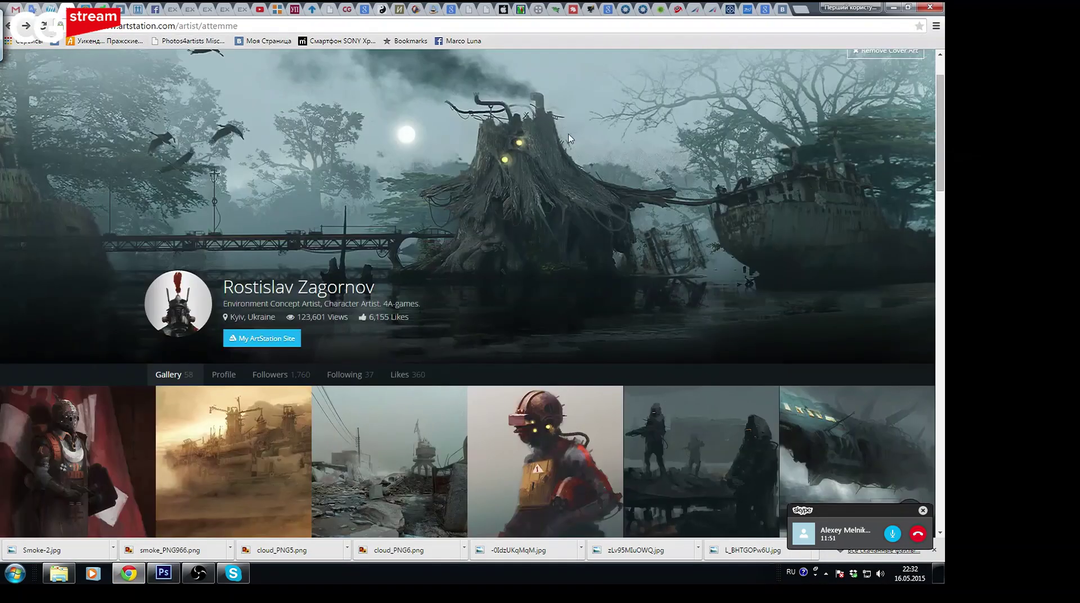
{"action": "left_click", "coordinate": [341, 377]}
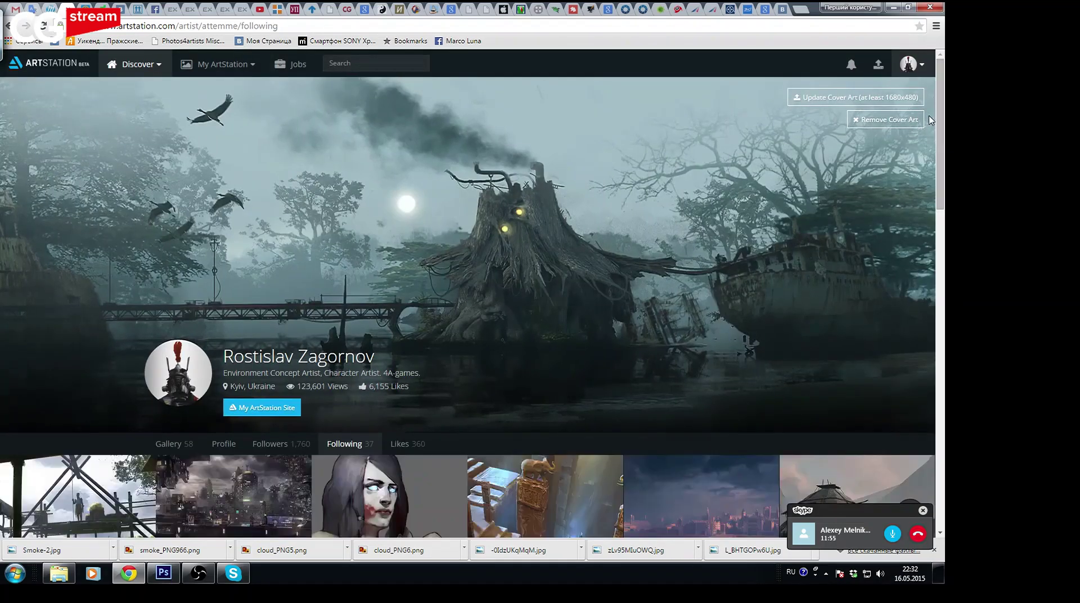
{"action": "left_click_drag", "start_coordinate": [941, 130], "coordinate": [940, 185]}
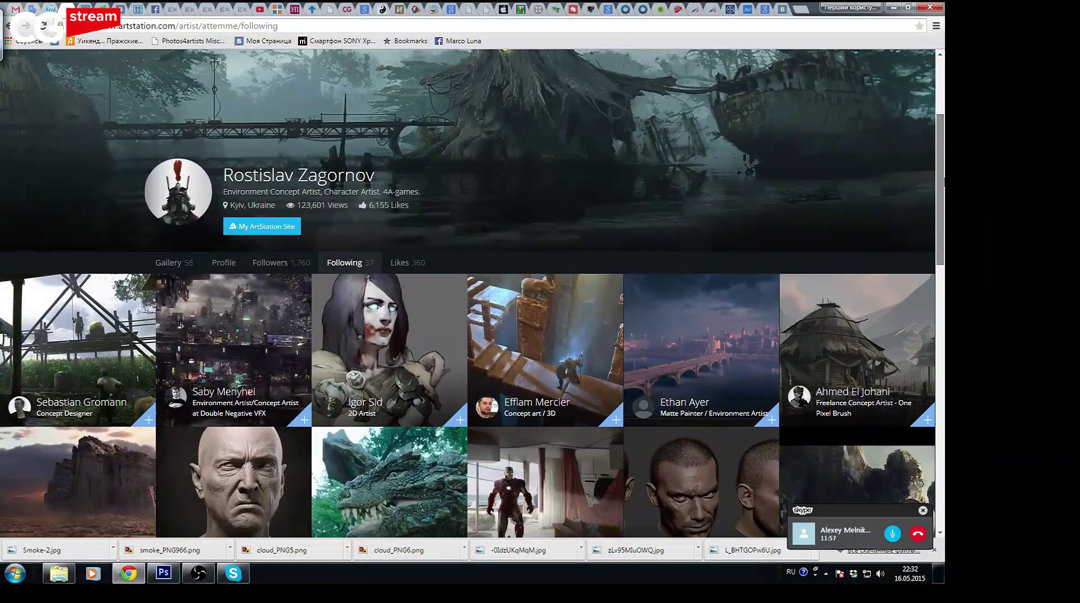
{"action": "scroll", "coordinate": [869, 173], "scroll_direction": "down", "scroll_amount": 1}
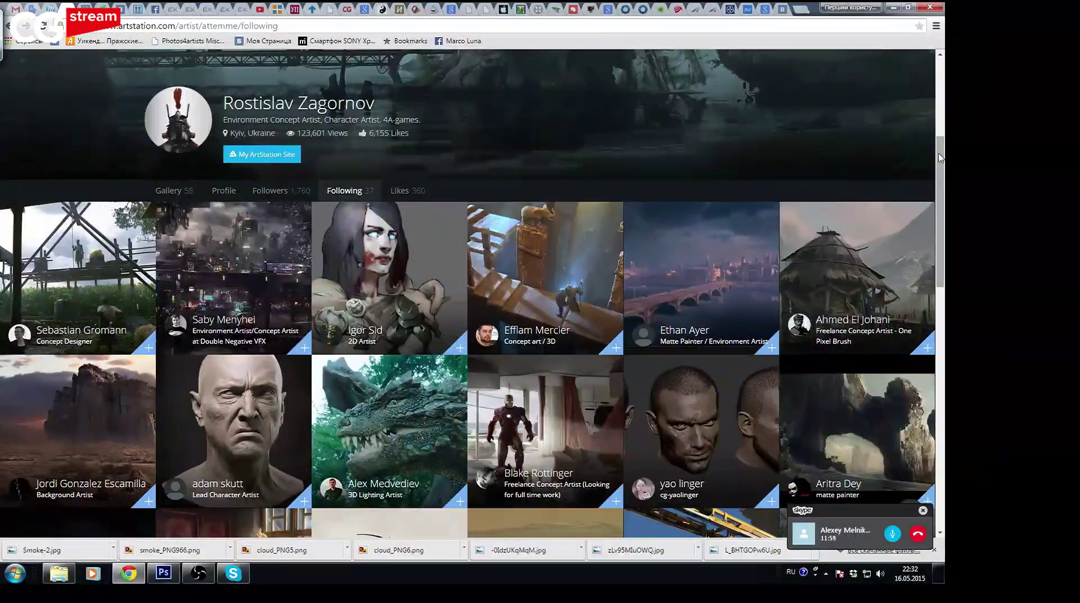
{"action": "scroll", "coordinate": [868, 174], "scroll_direction": "down", "scroll_amount": 3}
{"action": "scroll", "coordinate": [473, 293], "scroll_direction": "down", "scroll_amount": 1}
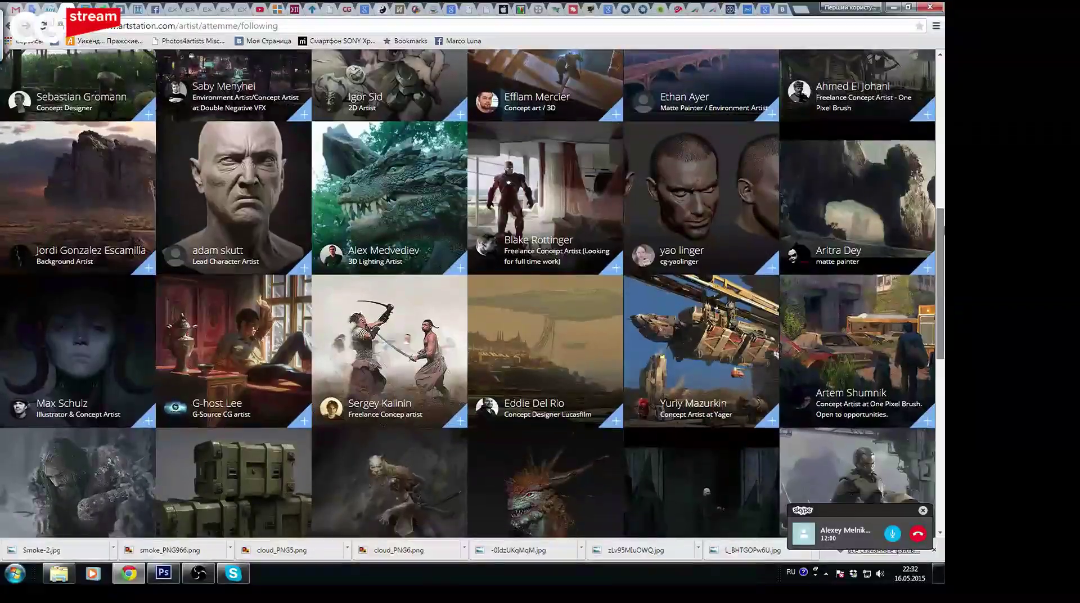
{"action": "scroll", "coordinate": [473, 293], "scroll_direction": "down", "scroll_amount": 1}
{"action": "scroll", "coordinate": [938, 300], "scroll_direction": "down", "scroll_amount": 2}
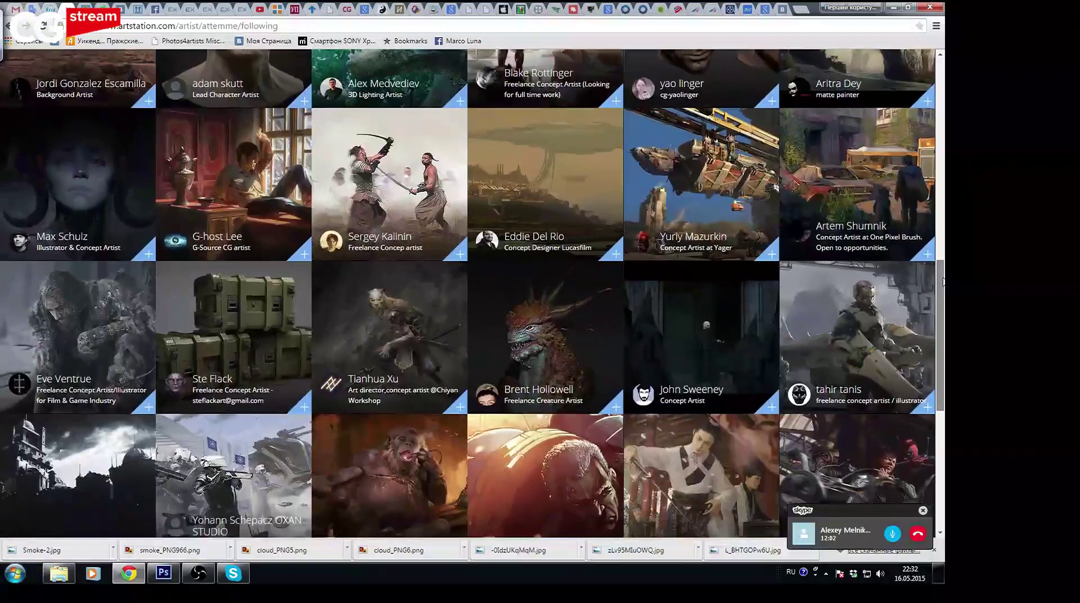
{"action": "scroll", "coordinate": [938, 300], "scroll_direction": "down", "scroll_amount": 1}
{"action": "scroll", "coordinate": [938, 299], "scroll_direction": "down", "scroll_amount": 1}
{"action": "scroll", "coordinate": [933, 315], "scroll_direction": "down", "scroll_amount": 1}
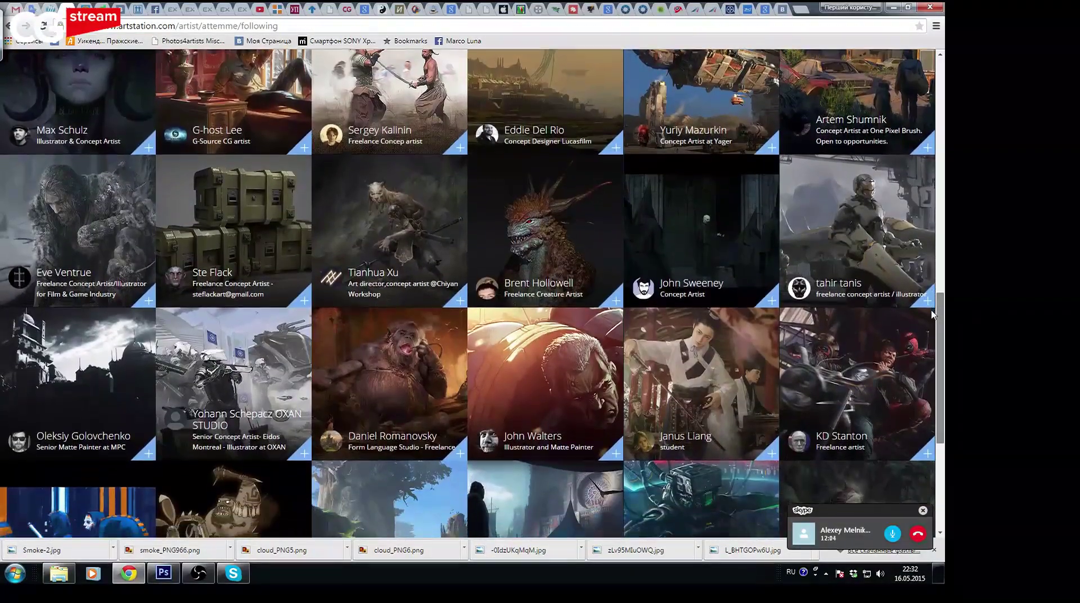
{"action": "scroll", "coordinate": [926, 332], "scroll_direction": "down", "scroll_amount": 1}
{"action": "scroll", "coordinate": [926, 366], "scroll_direction": "down", "scroll_amount": 2}
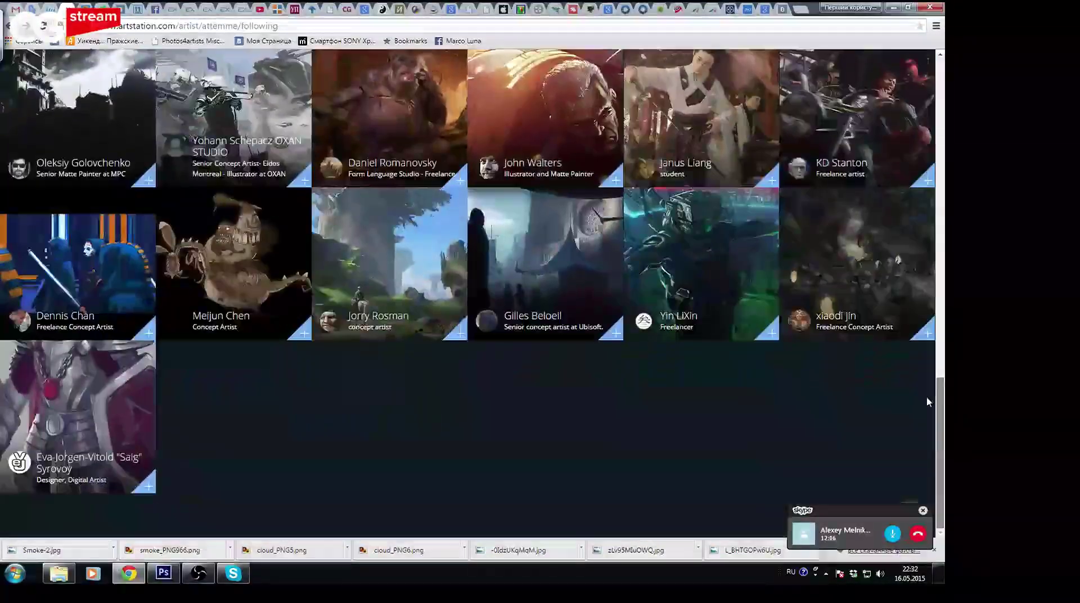
{"action": "scroll", "coordinate": [925, 399], "scroll_direction": "up", "scroll_amount": 1}
{"action": "scroll", "coordinate": [937, 352], "scroll_direction": "up", "scroll_amount": 2}
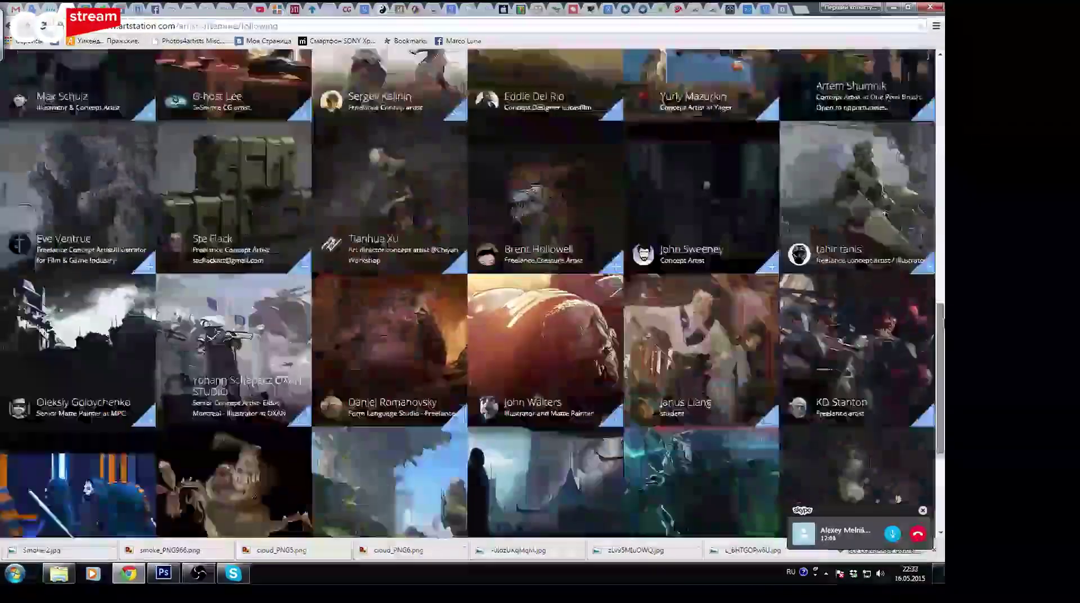
{"action": "scroll", "coordinate": [937, 352], "scroll_direction": "up", "scroll_amount": 2}
{"action": "left_click", "coordinate": [135, 237]}
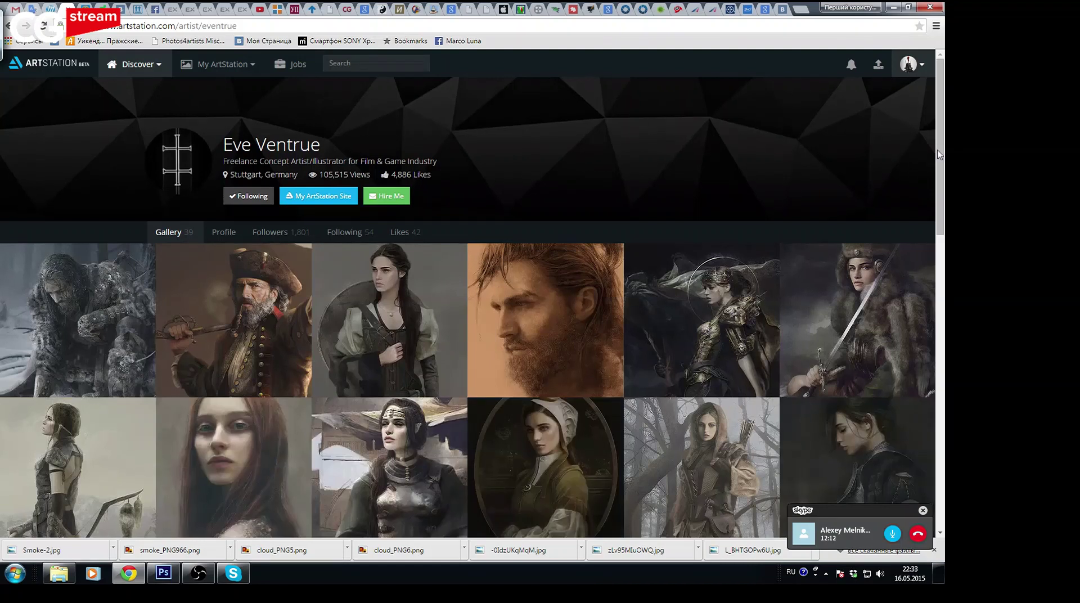
{"action": "scroll", "coordinate": [868, 181], "scroll_direction": "down", "scroll_amount": 1}
{"action": "scroll", "coordinate": [672, 233], "scroll_direction": "down", "scroll_amount": 1}
{"action": "left_click", "coordinate": [296, 231]}
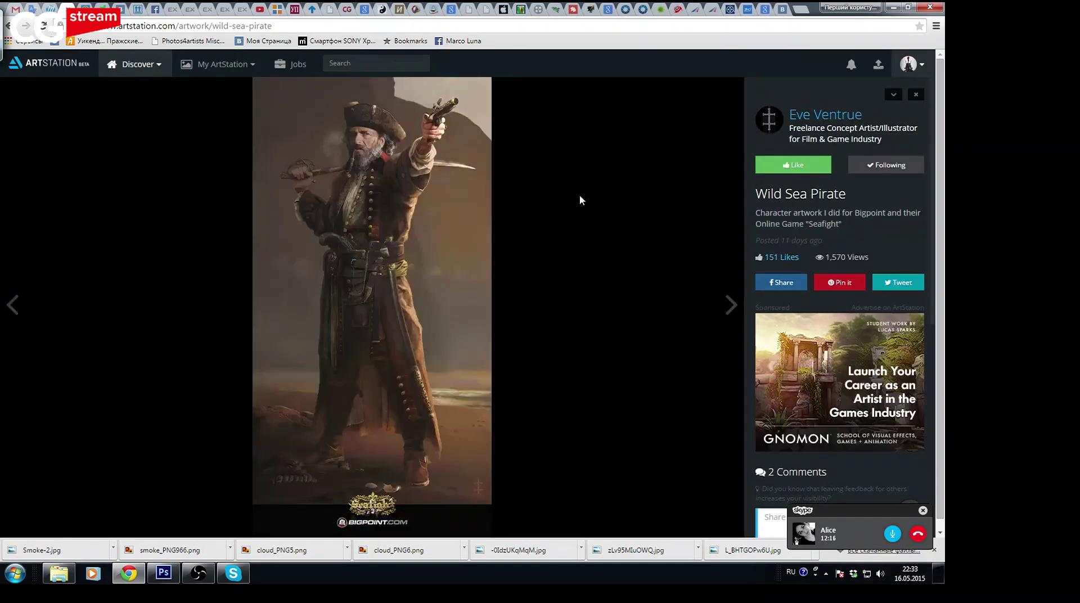
{"action": "left_click", "coordinate": [18, 28]}
{"action": "left_click", "coordinate": [613, 352]}
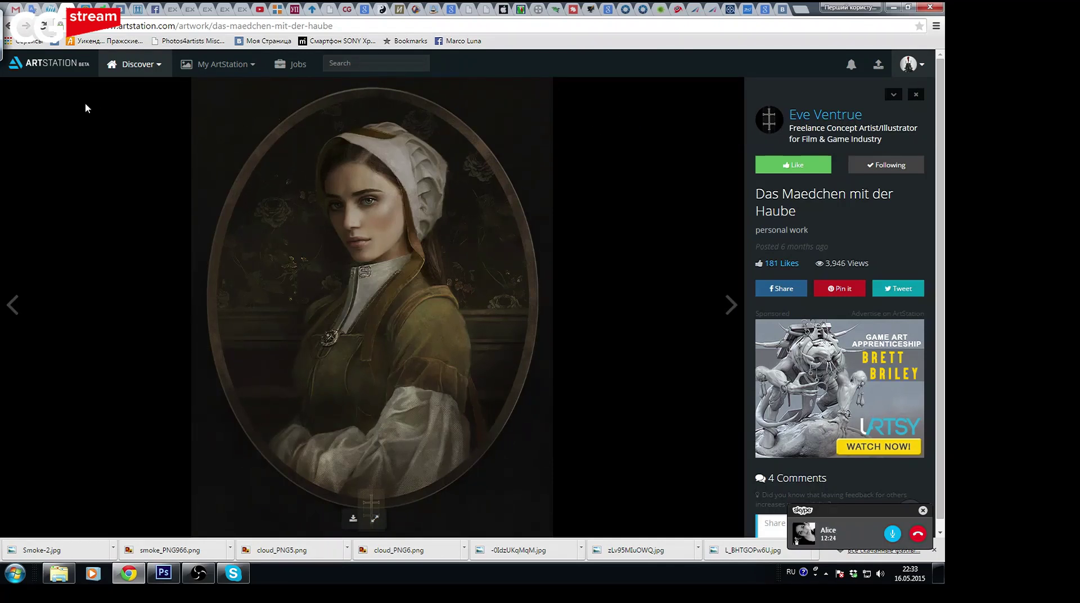
{"action": "left_click", "coordinate": [17, 27]}
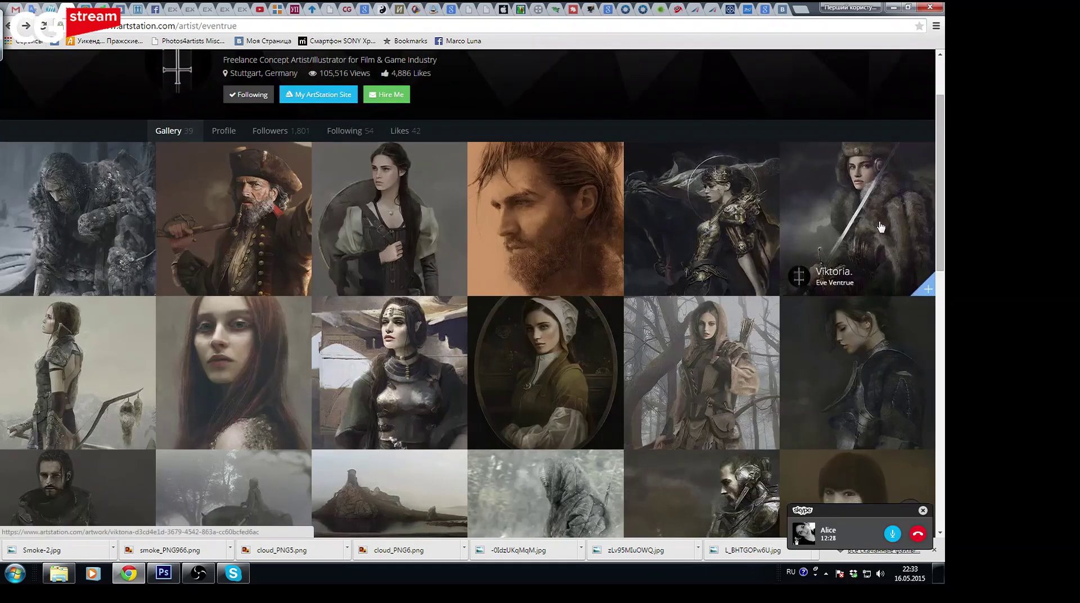
{"action": "left_click", "coordinate": [17, 26]}
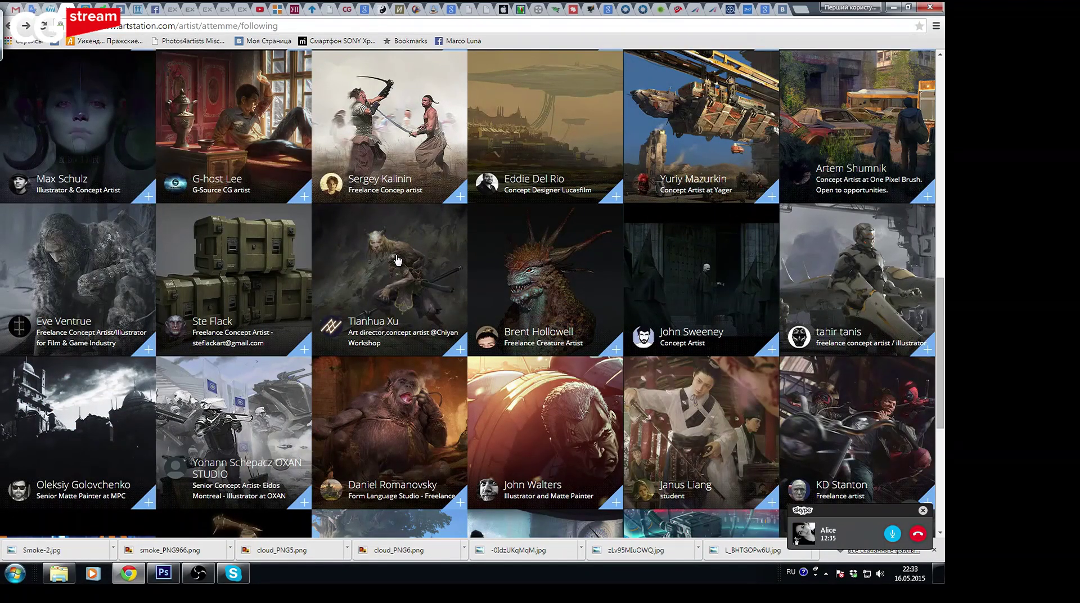
Open a followed artist's gallery, view the elephant-warrior artwork, then return to Following
{"action": "left_click", "coordinate": [388, 301]}
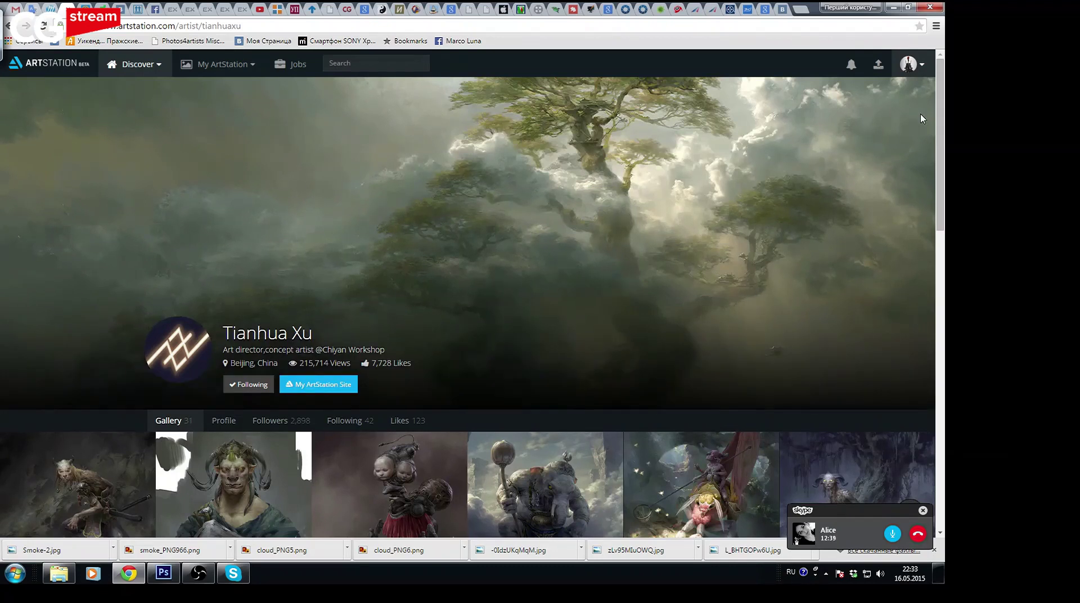
{"action": "scroll", "coordinate": [922, 118], "scroll_direction": "down", "scroll_amount": 2}
{"action": "scroll", "coordinate": [921, 185], "scroll_direction": "down", "scroll_amount": 2}
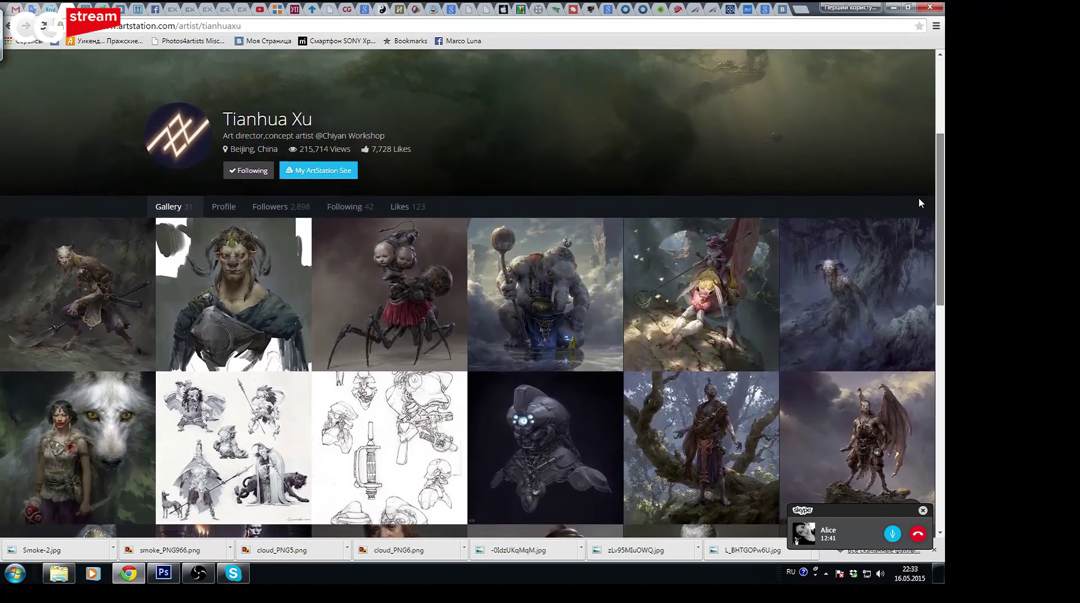
{"action": "scroll", "coordinate": [917, 203], "scroll_direction": "down", "scroll_amount": 1}
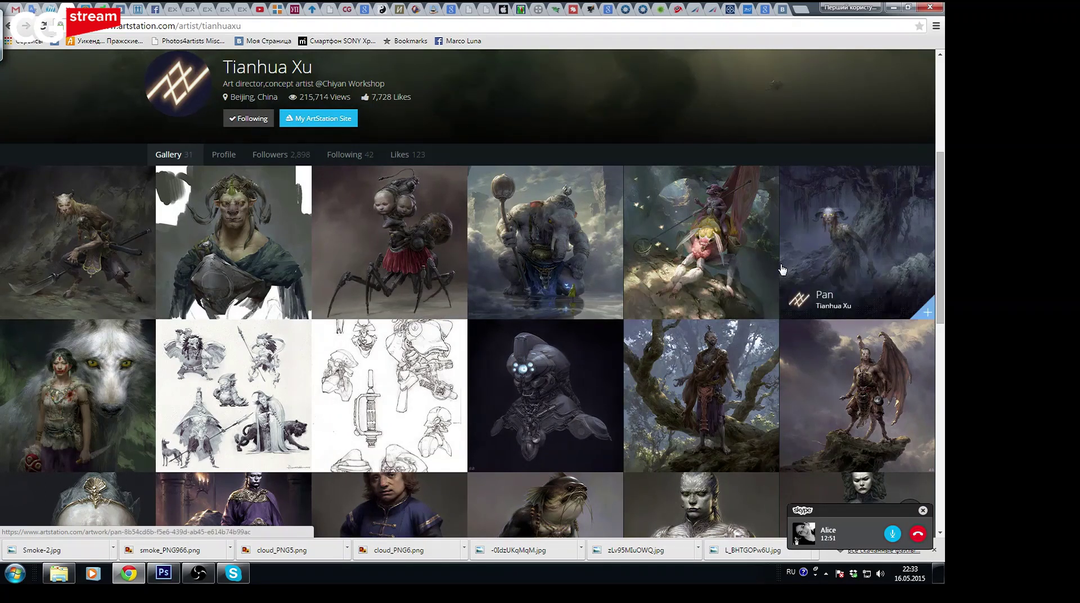
{"action": "left_click", "coordinate": [596, 276]}
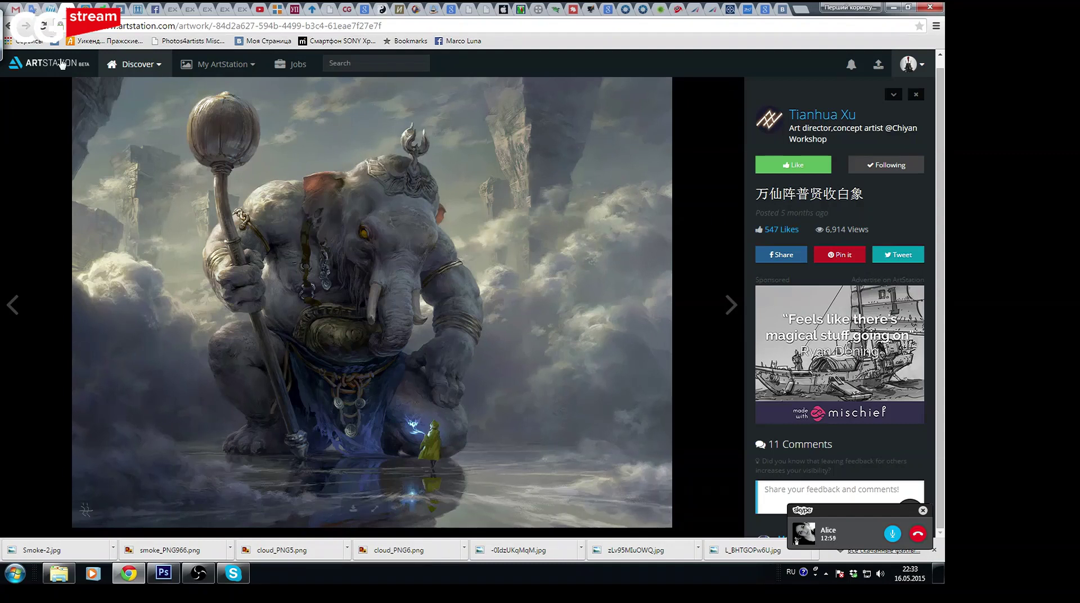
{"action": "left_click", "coordinate": [12, 27]}
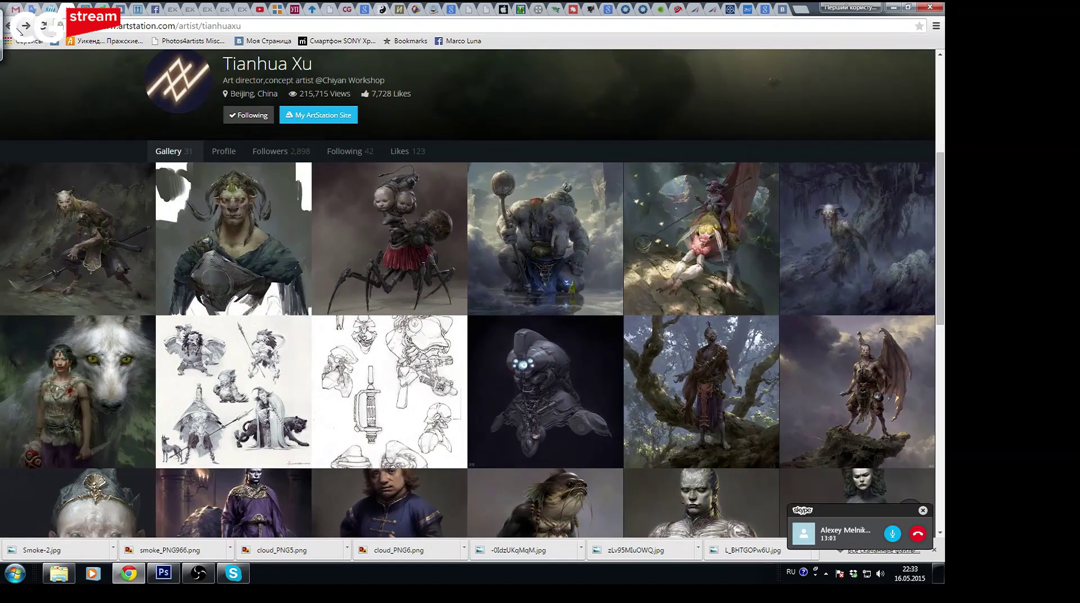
{"action": "left_click", "coordinate": [9, 26]}
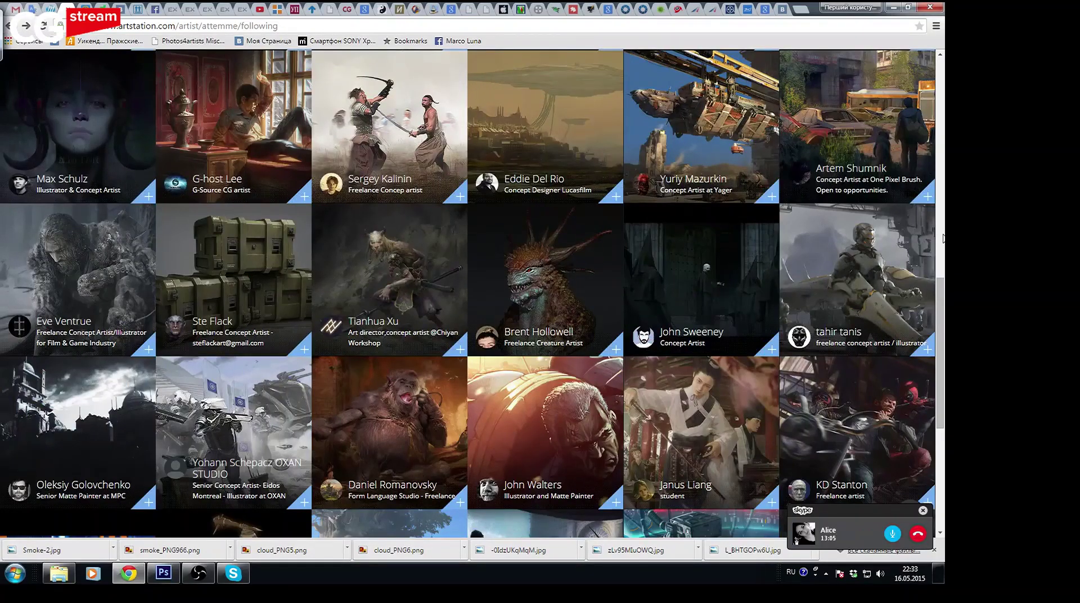
Open a followed artist's profile, view 'You Loot I Shoot', then go back to Trending
{"action": "scroll", "coordinate": [921, 242], "scroll_direction": "down", "scroll_amount": 4}
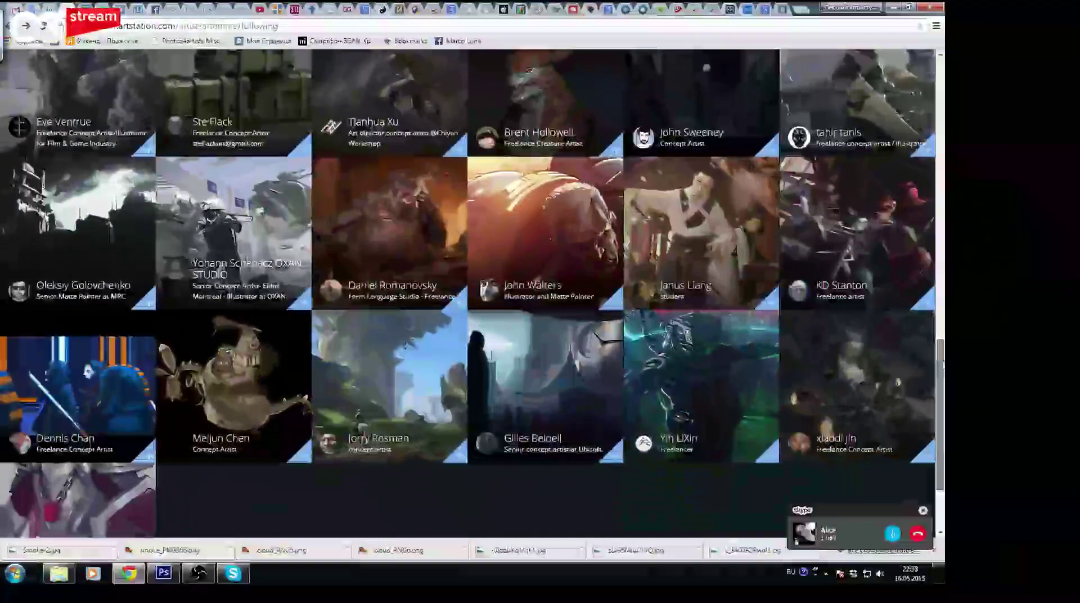
{"action": "mouse_move", "coordinate": [942, 363]}
{"action": "left_mouse_down"}
{"action": "mouse_move", "coordinate": [942, 386]}
{"action": "mouse_move", "coordinate": [942, 244]}
{"action": "left_mouse_up"}
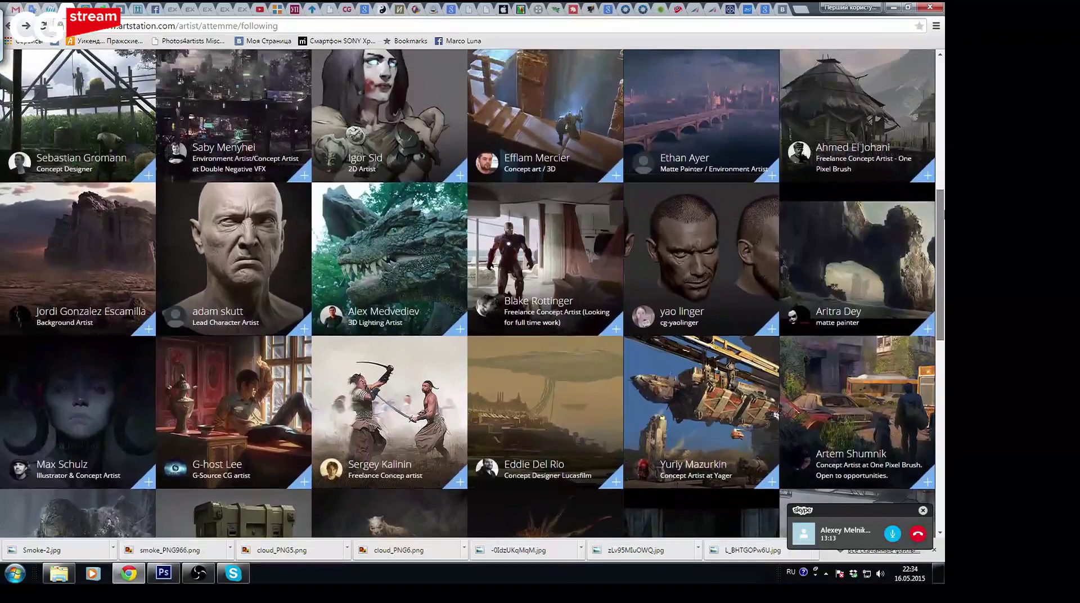
{"action": "left_click_drag", "start_coordinate": [942, 243], "coordinate": [941, 193]}
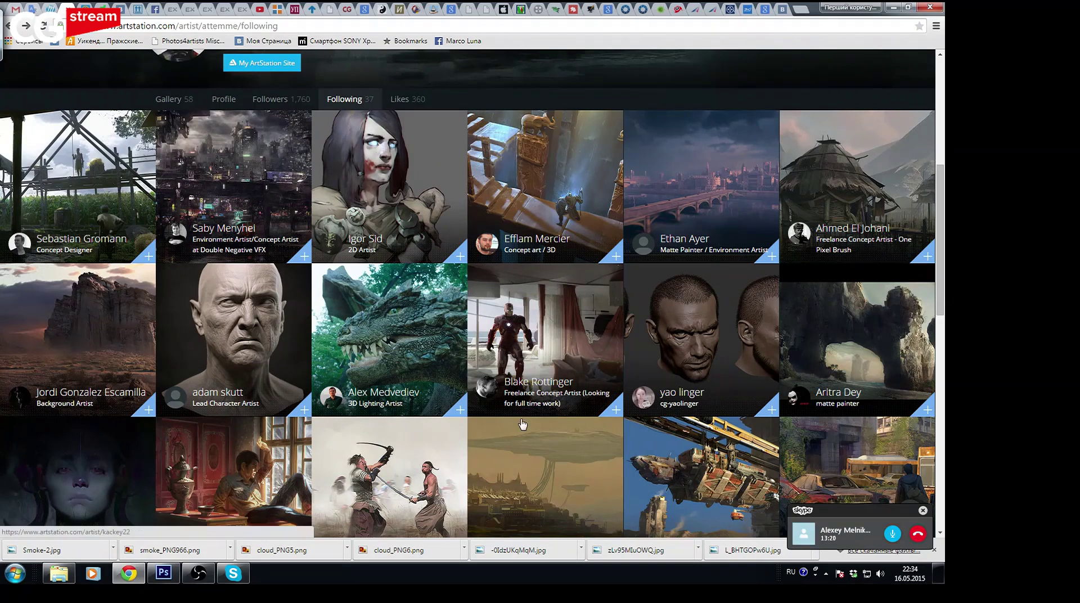
{"action": "left_click", "coordinate": [540, 331]}
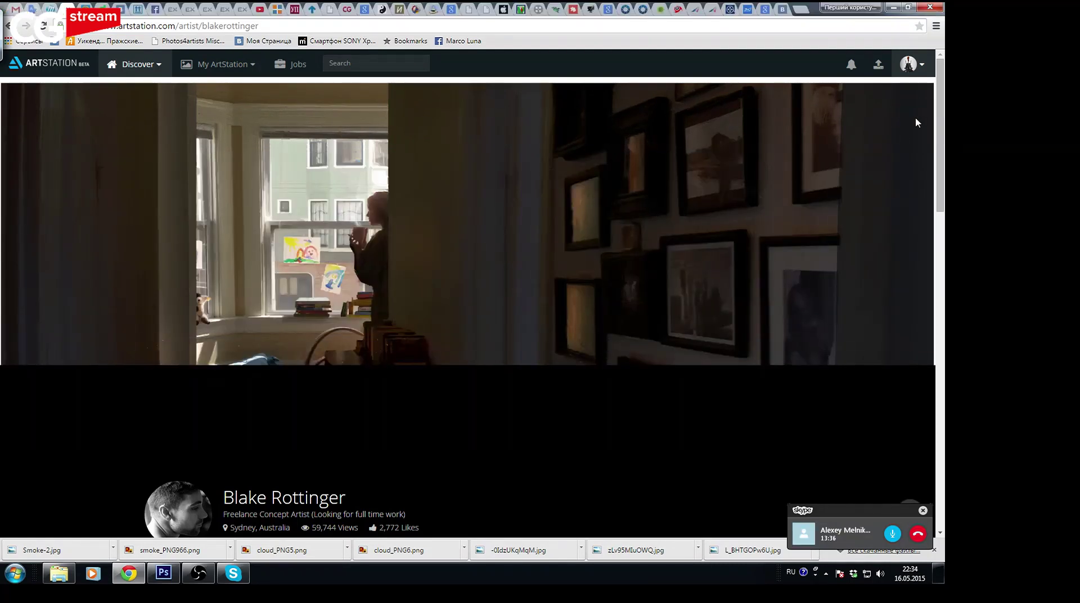
{"action": "left_click_drag", "start_coordinate": [940, 102], "coordinate": [943, 246]}
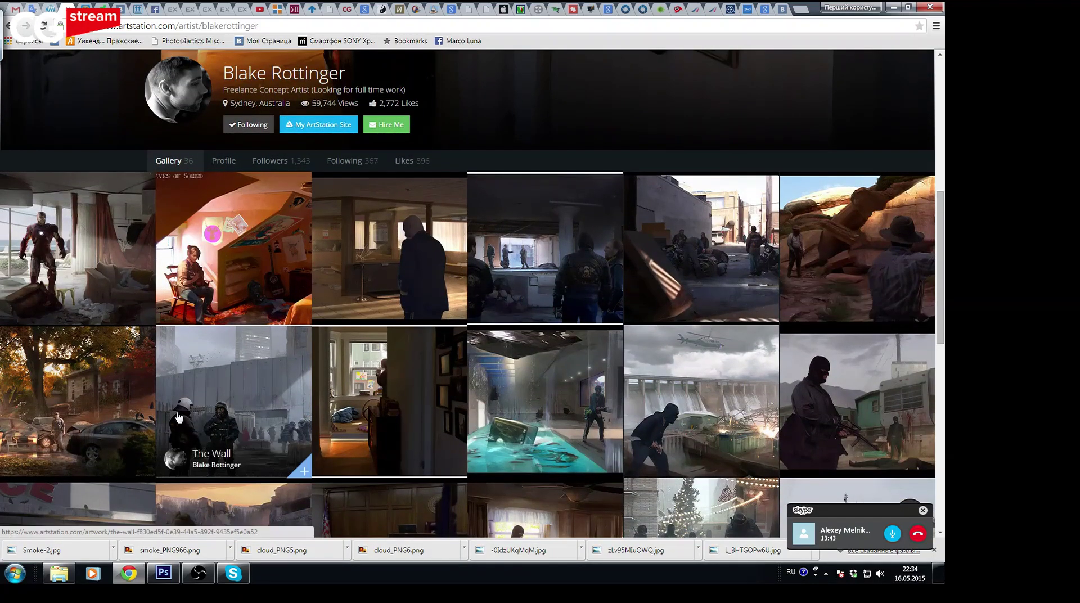
{"action": "left_click", "coordinate": [105, 408]}
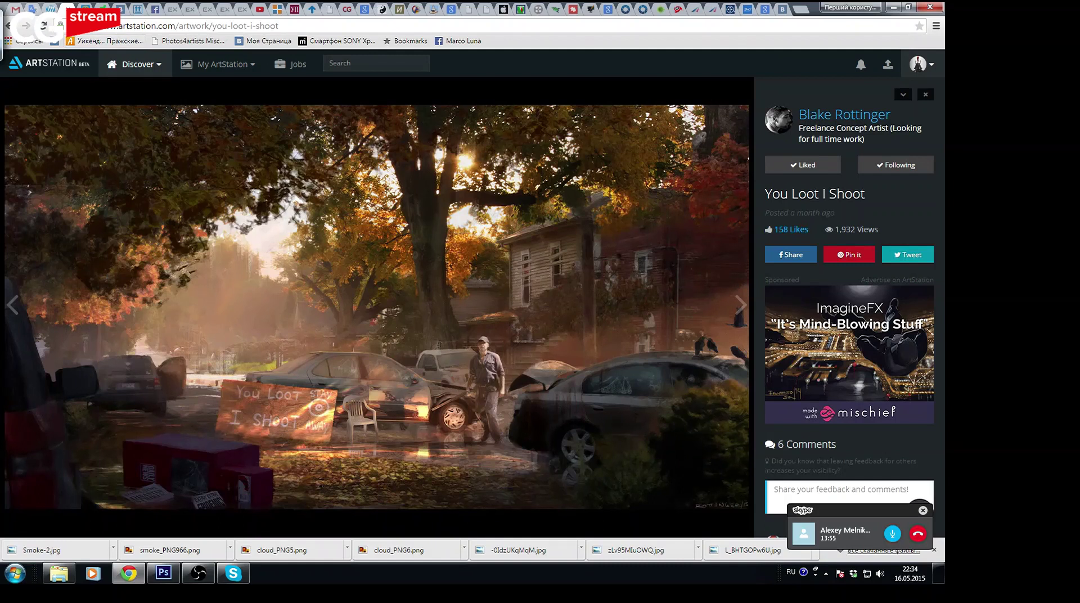
{"action": "left_click", "coordinate": [17, 26]}
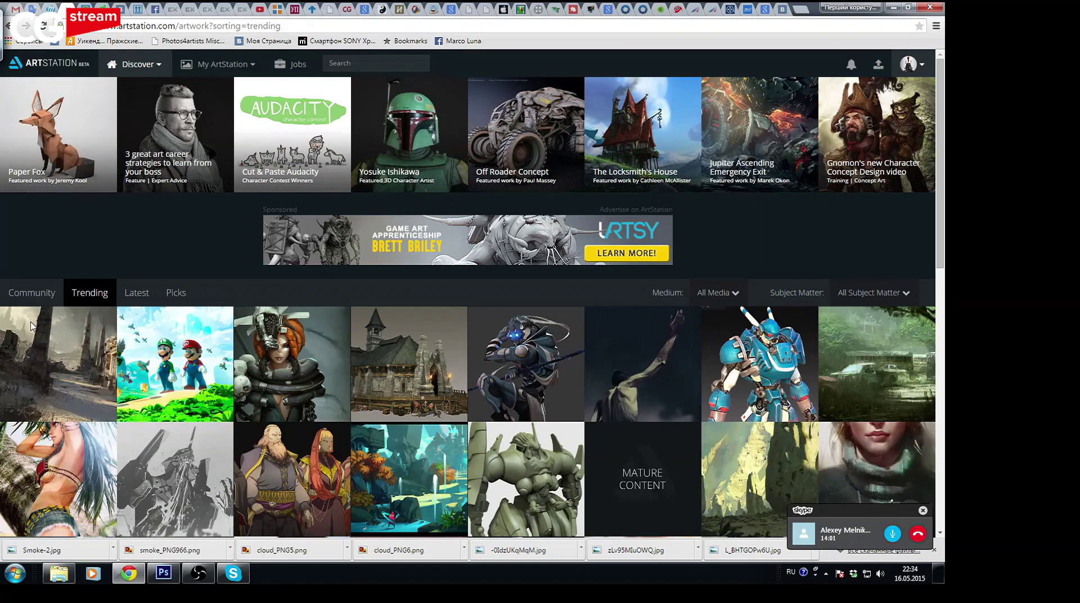
View the Sunset Spire artwork, then go back to the ArtStation Trending gallery
{"action": "left_click", "coordinate": [57, 346]}
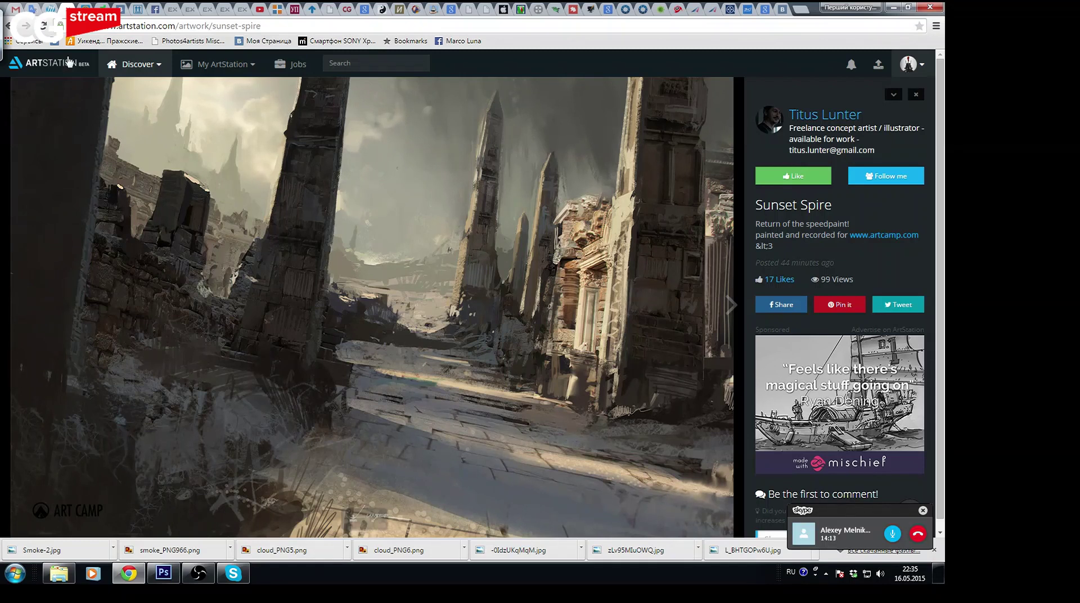
{"action": "left_click", "coordinate": [8, 25]}
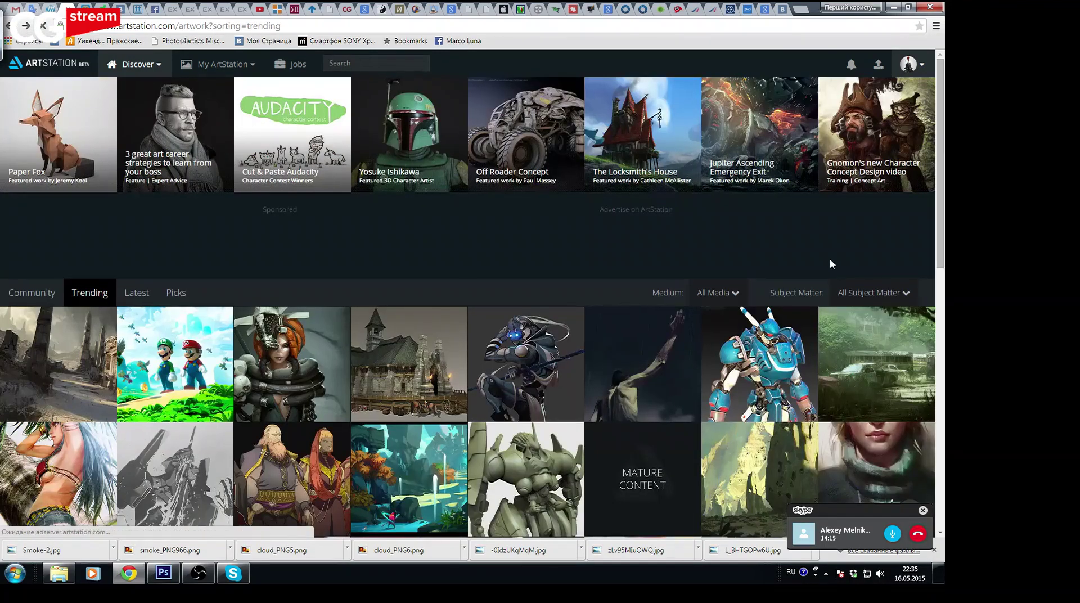
{"action": "left_click_drag", "start_coordinate": [943, 209], "coordinate": [944, 237]}
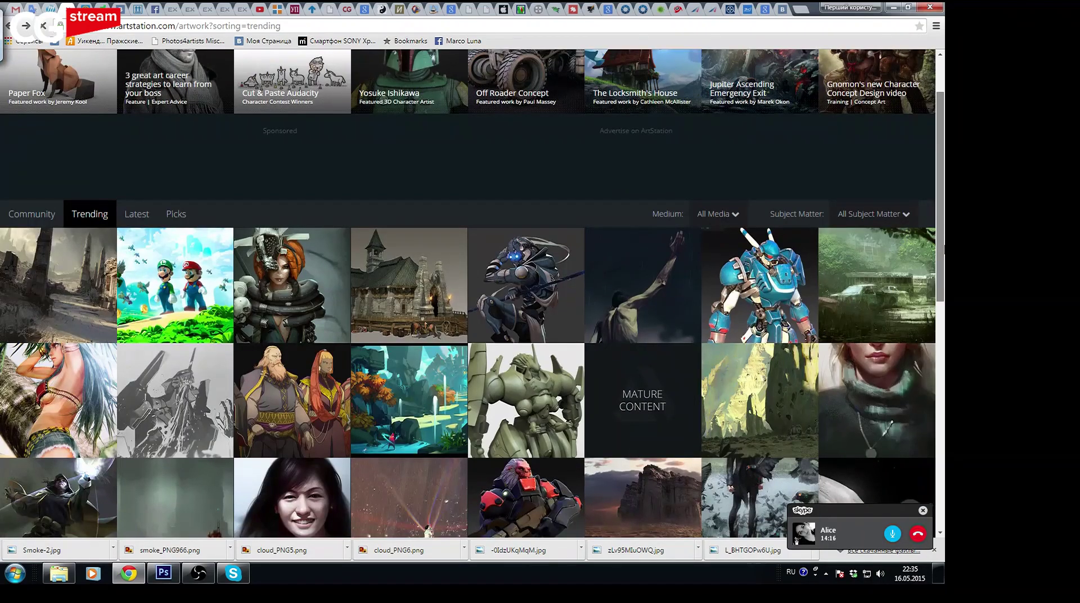
Scroll through the trending grid, then return to the Photoshop spaceship painting
{"action": "scroll", "coordinate": [529, 337], "scroll_direction": "down", "scroll_amount": 1}
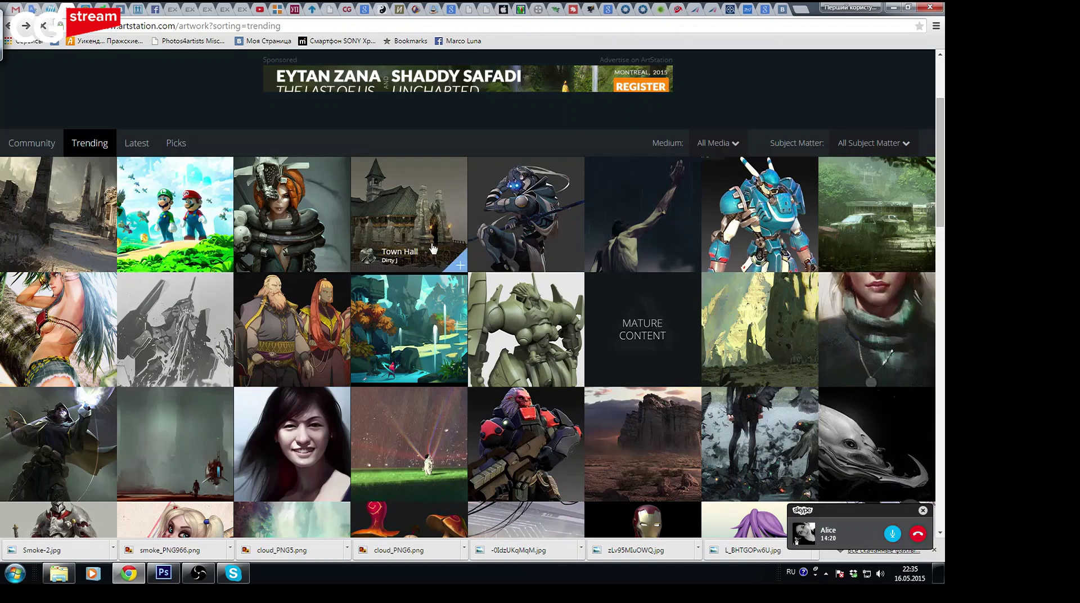
{"action": "scroll", "coordinate": [433, 249], "scroll_direction": "up", "scroll_amount": 2}
{"action": "scroll", "coordinate": [349, 162], "scroll_direction": "up", "scroll_amount": 1}
{"action": "scroll", "coordinate": [349, 162], "scroll_direction": "down", "scroll_amount": 2}
{"action": "scroll", "coordinate": [349, 162], "scroll_direction": "up", "scroll_amount": 1}
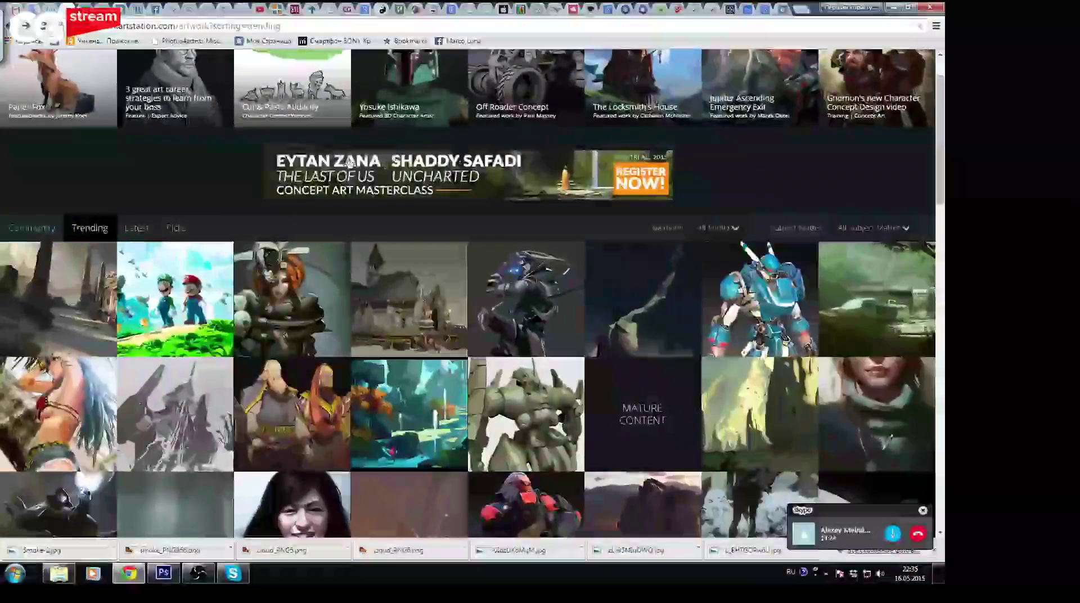
{"action": "left_click", "coordinate": [164, 573]}
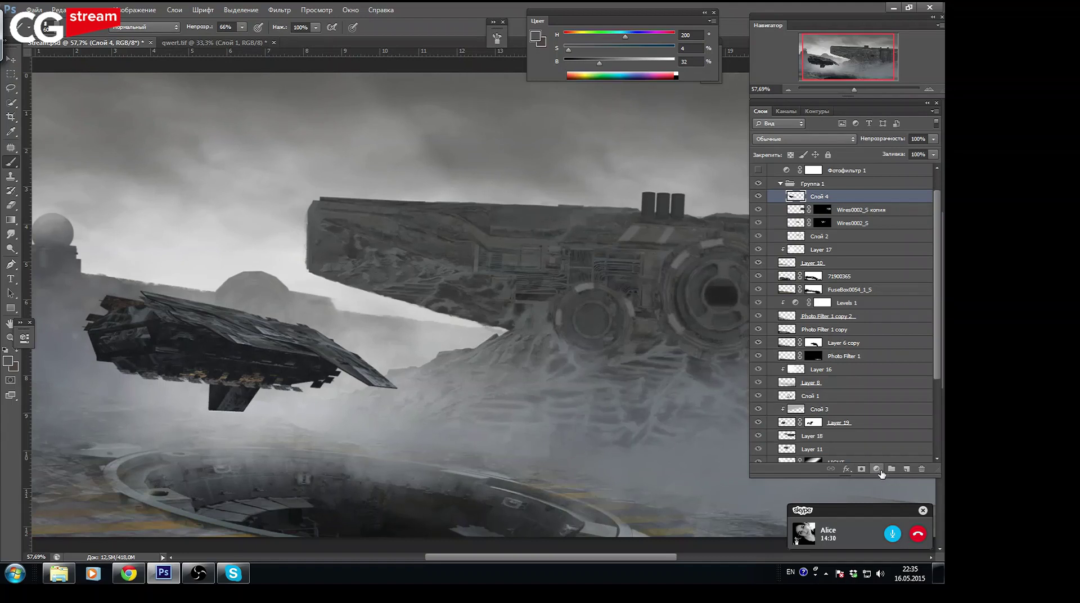
Add a Hue/Saturation layer clipped to the ship, shifting Yellows to hue -60 with boosted saturation
{"action": "left_click", "coordinate": [876, 469]}
{"action": "left_click", "coordinate": [851, 333]}
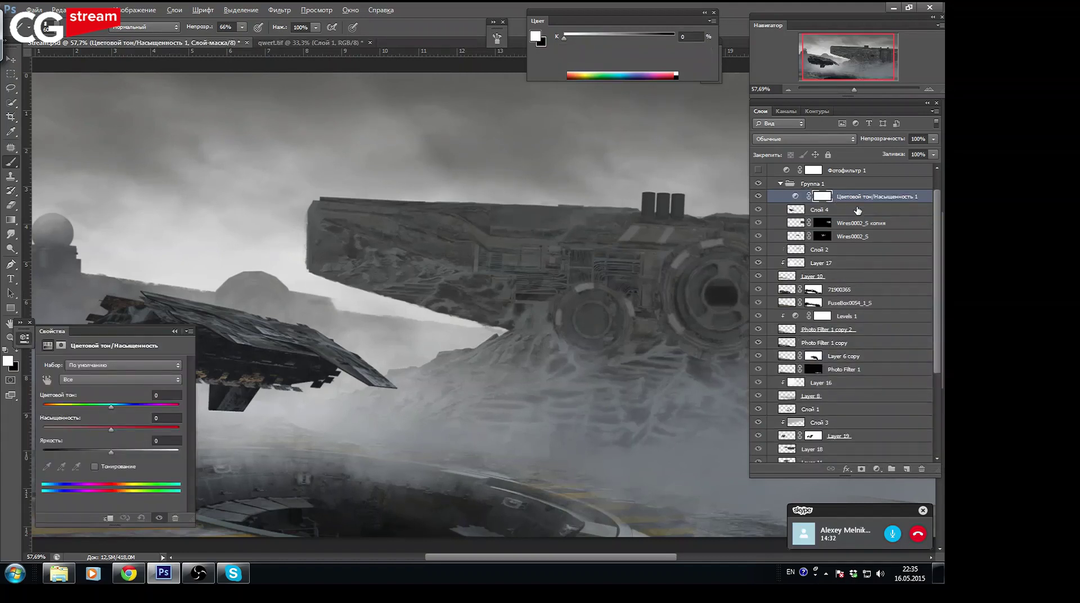
{"action": "key", "text": "ctrl+alt+g"}
{"action": "left_click", "coordinate": [121, 379]}
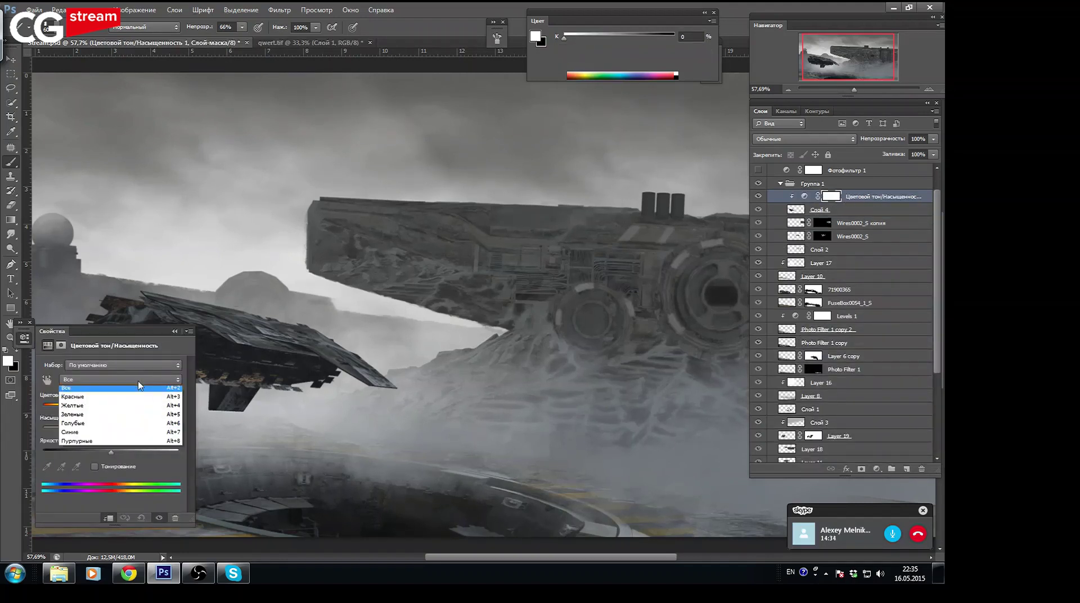
{"action": "left_click", "coordinate": [87, 403]}
{"action": "mouse_move", "coordinate": [110, 406]}
{"action": "left_mouse_down"}
{"action": "mouse_move", "coordinate": [74, 406]}
{"action": "mouse_move", "coordinate": [170, 430]}
{"action": "left_mouse_up"}
Tuck the adjustment panel away and merge the red shift into Слой 4, comparing the result
{"action": "left_click_drag", "start_coordinate": [120, 337], "coordinate": [542, 204]}
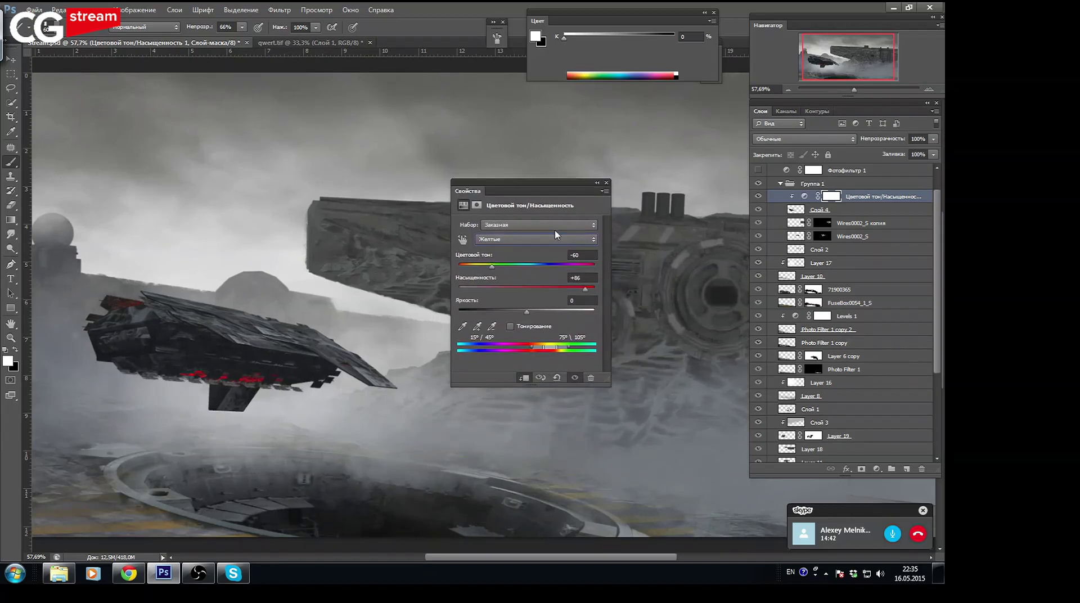
{"action": "left_click", "coordinate": [597, 183]}
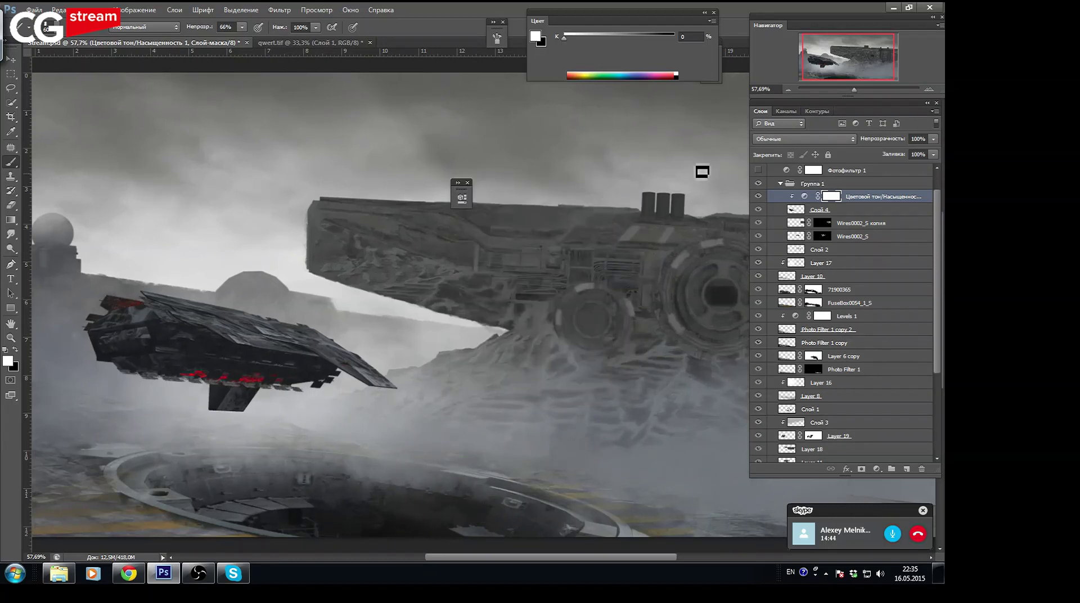
{"action": "key", "text": "ctrl+e"}
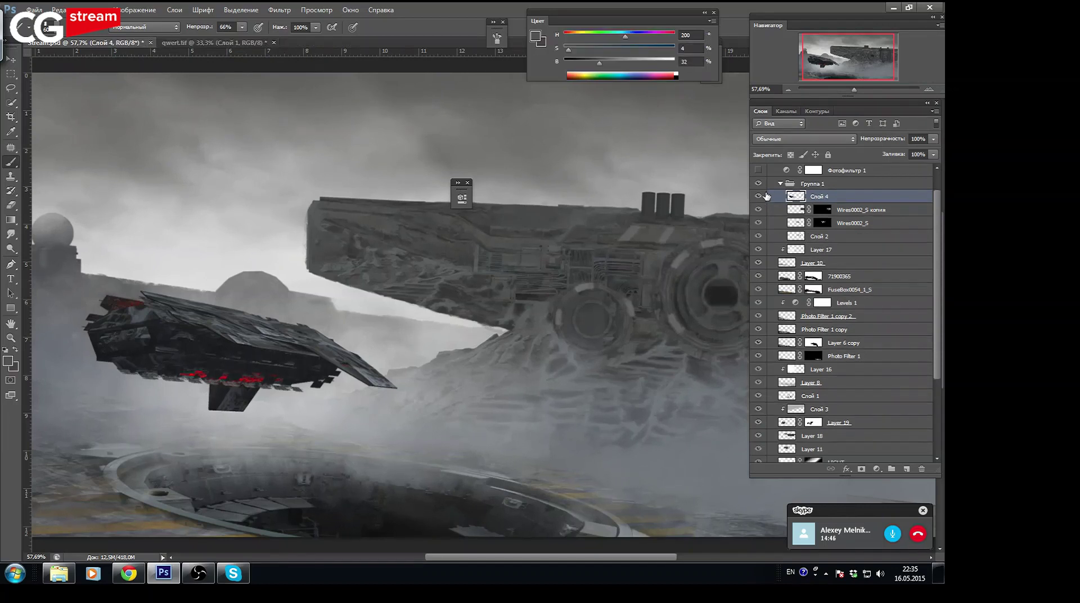
{"action": "left_click", "coordinate": [759, 195]}
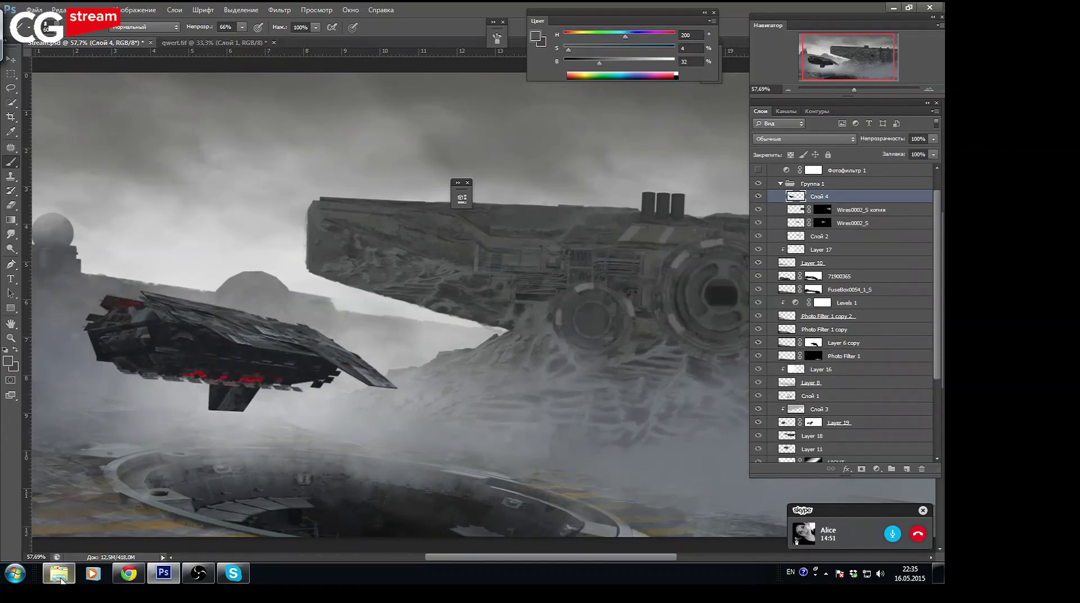
Bring up the D:\рисунки stream reference folder and scroll through its thumbnails
{"action": "left_click", "coordinate": [59, 575]}
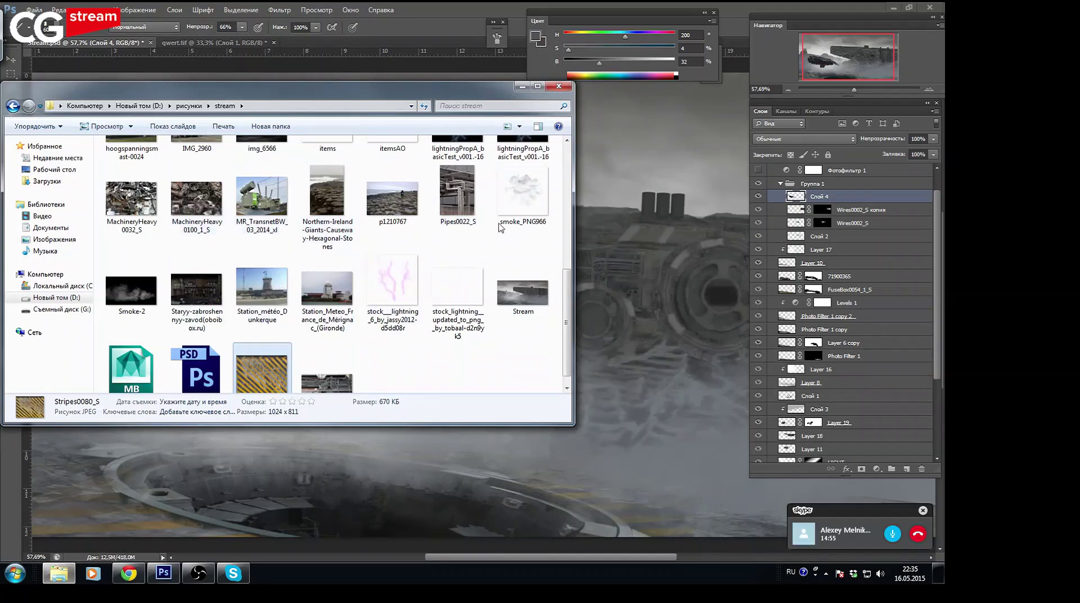
{"action": "scroll", "coordinate": [567, 311], "scroll_direction": "down", "scroll_amount": 2}
{"action": "left_click_drag", "start_coordinate": [569, 299], "coordinate": [596, 178]}
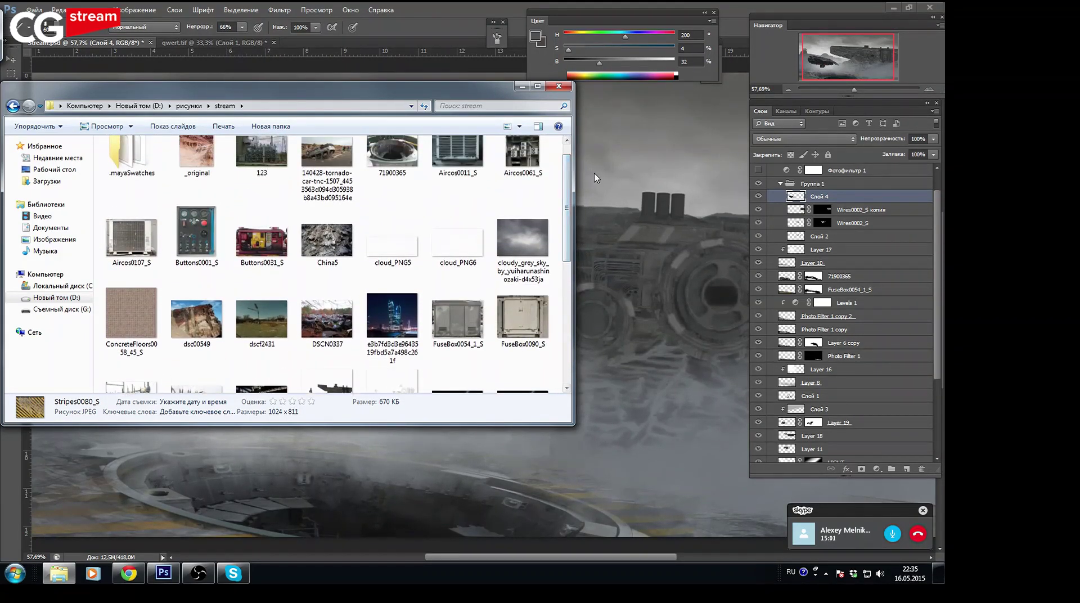
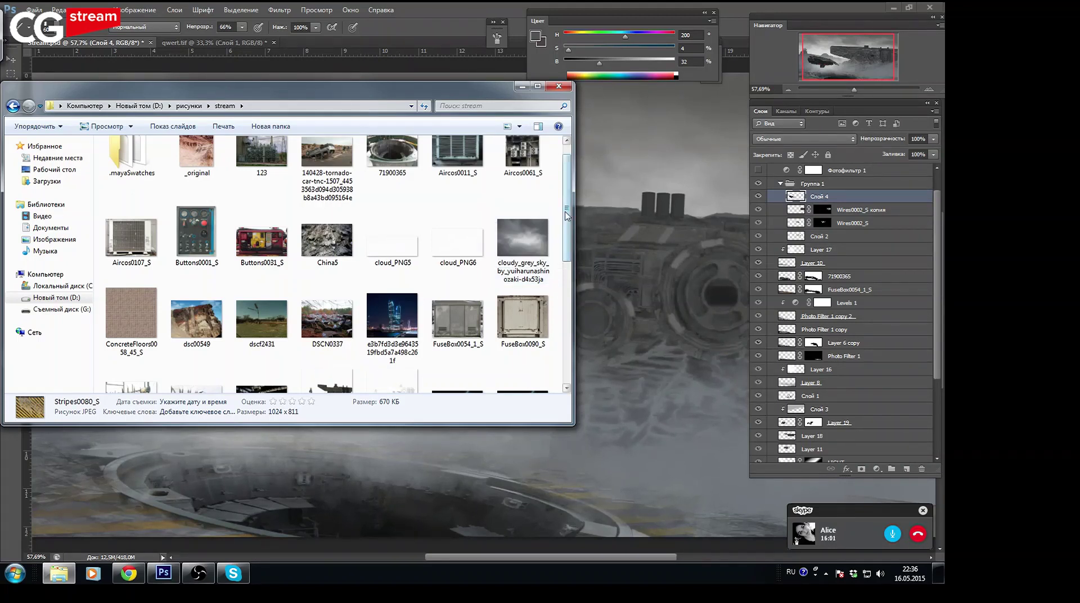
Drag the night-city skyline JPEG from the stream folder into Photoshop
{"action": "scroll", "coordinate": [574, 185], "scroll_direction": "up", "scroll_amount": 2}
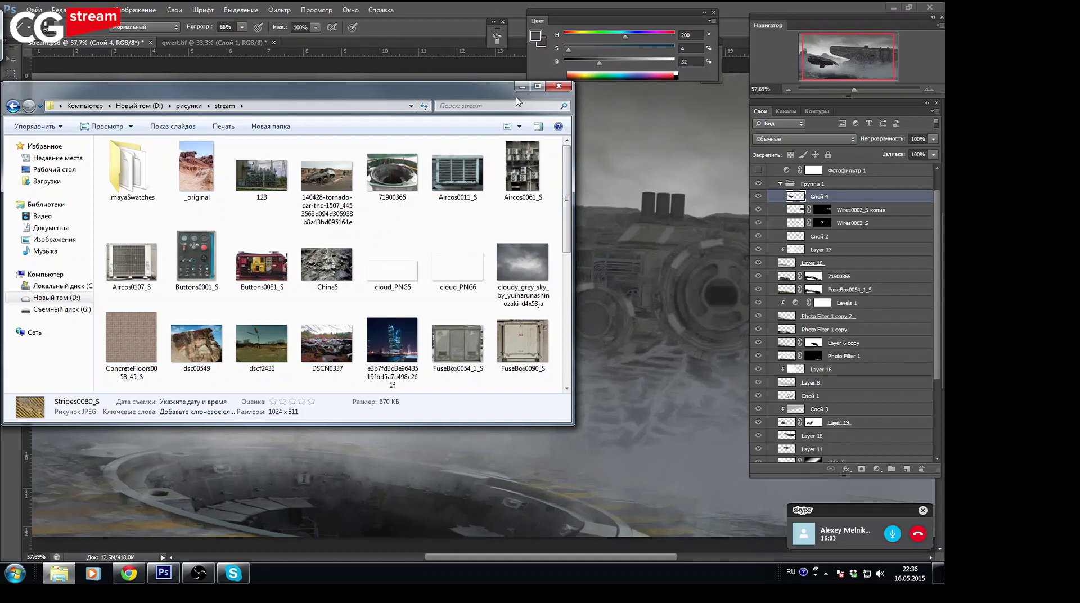
{"action": "mouse_move", "coordinate": [567, 194]}
{"action": "left_mouse_down"}
{"action": "mouse_move", "coordinate": [567, 250]}
{"action": "mouse_move", "coordinate": [567, 214]}
{"action": "left_mouse_up"}
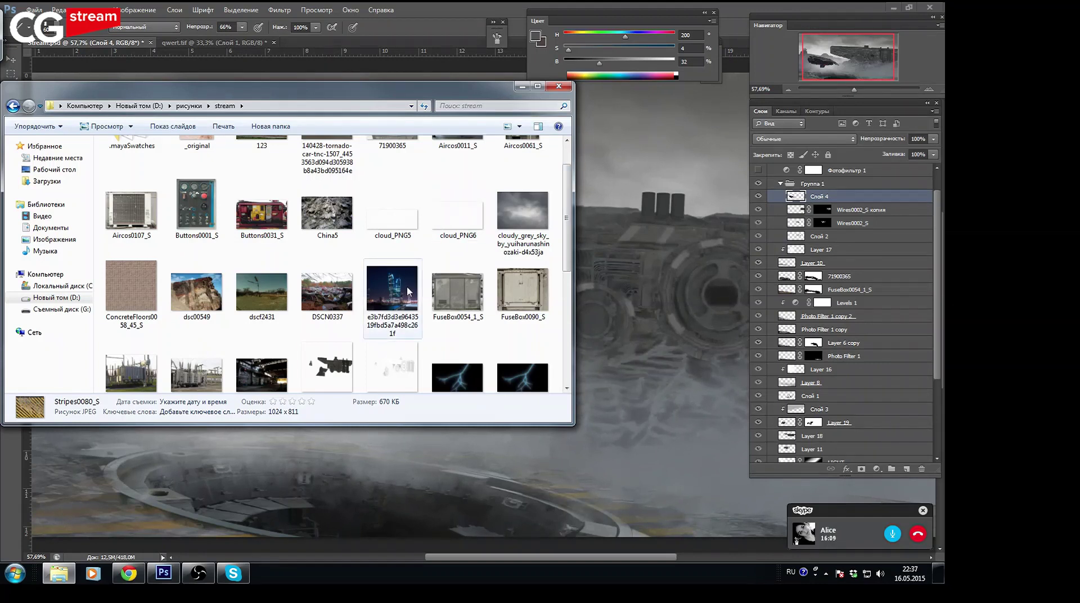
{"action": "left_click_drag", "start_coordinate": [397, 297], "coordinate": [584, 160]}
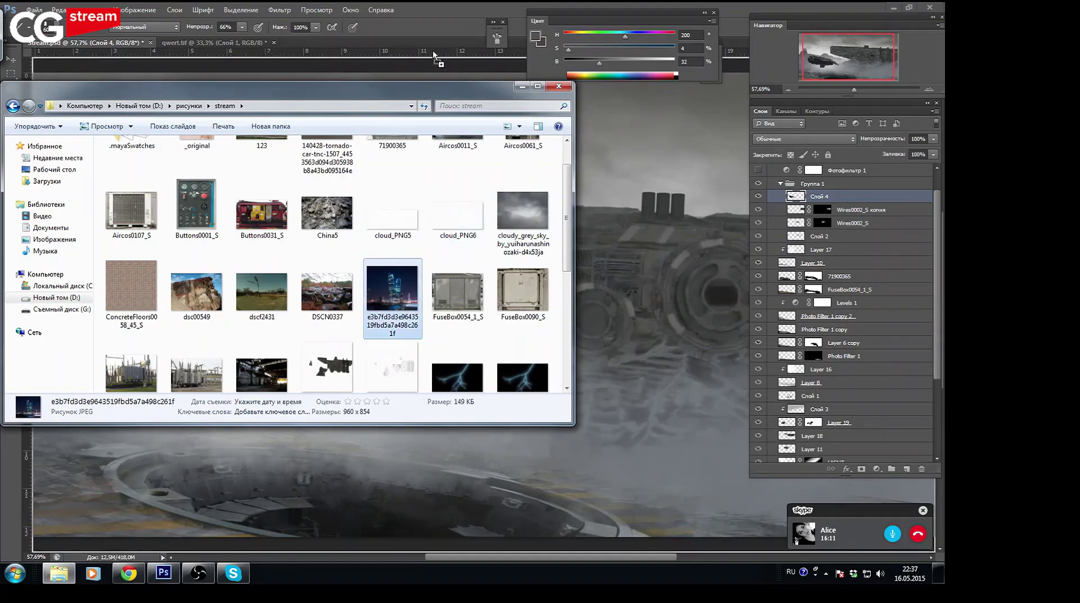
{"action": "left_click_drag", "start_coordinate": [433, 50], "coordinate": [450, 169]}
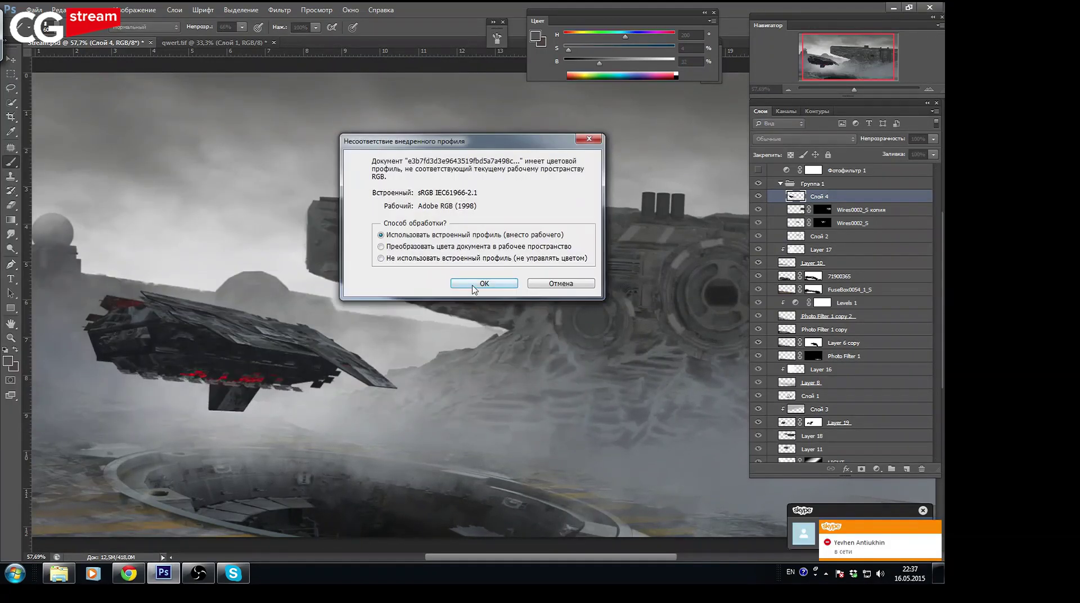
Open the night-city photo with its embedded profile, lasso the lit skyscraper facade, and return to Stream.psd
{"action": "left_click", "coordinate": [473, 285]}
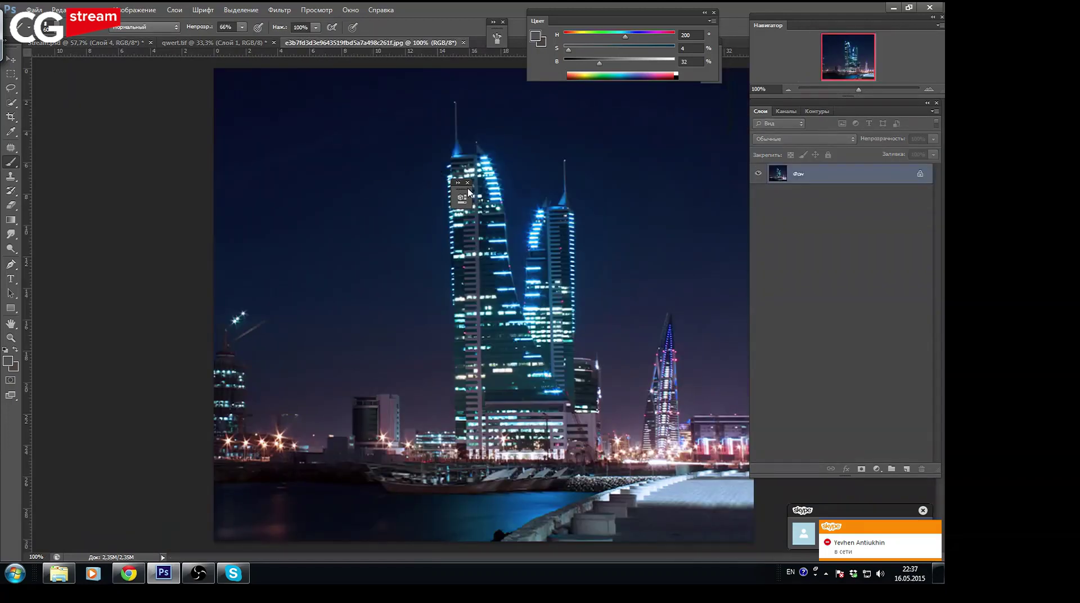
{"action": "left_click_drag", "start_coordinate": [462, 193], "coordinate": [468, 33]}
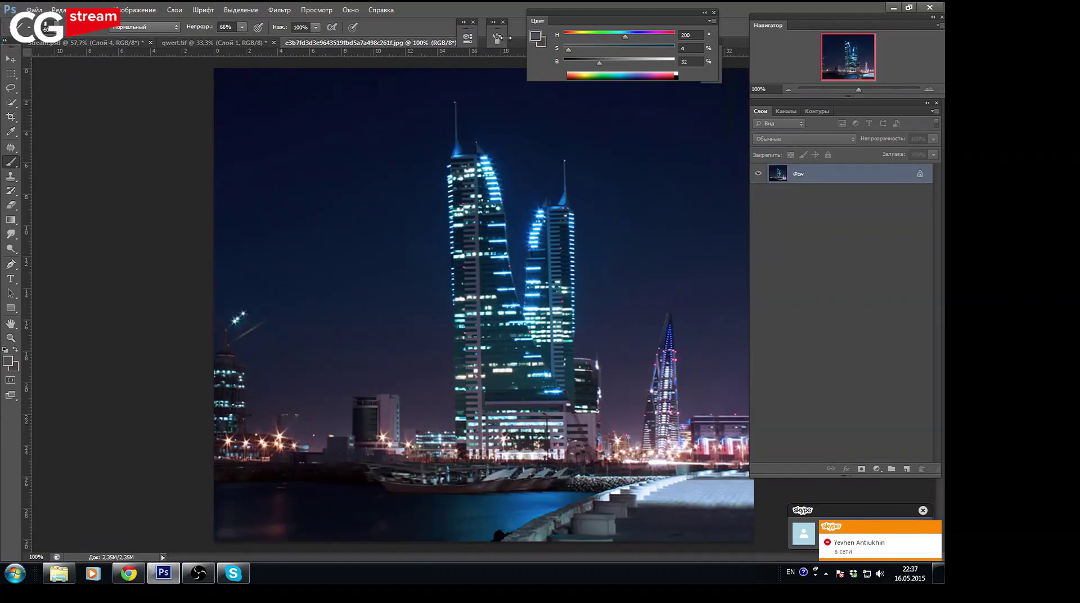
{"action": "left_click", "coordinate": [10, 88]}
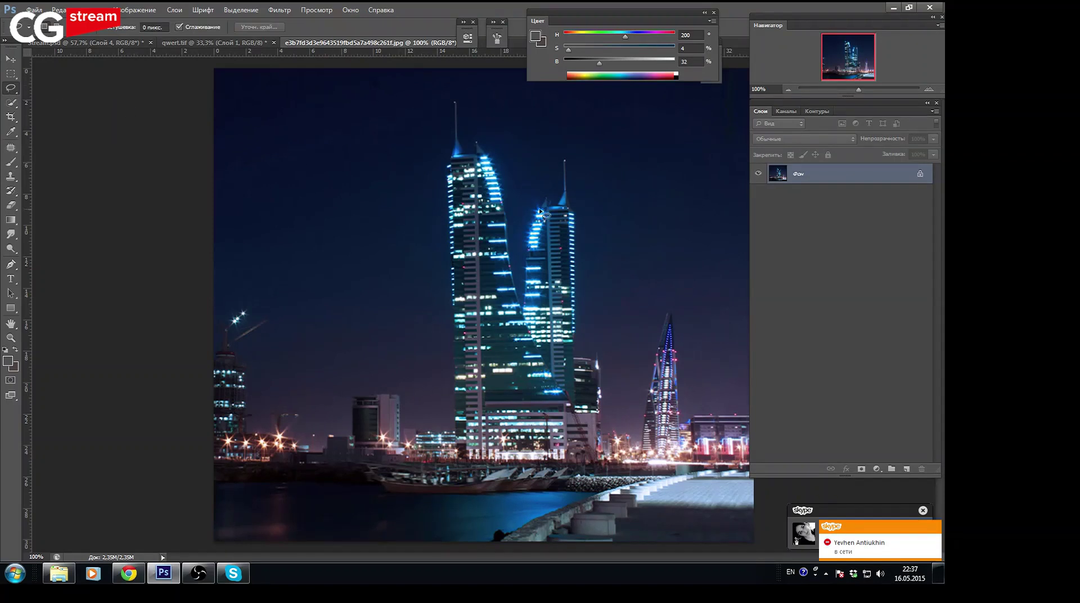
{"action": "left_click_drag", "start_coordinate": [858, 89], "coordinate": [863, 90]}
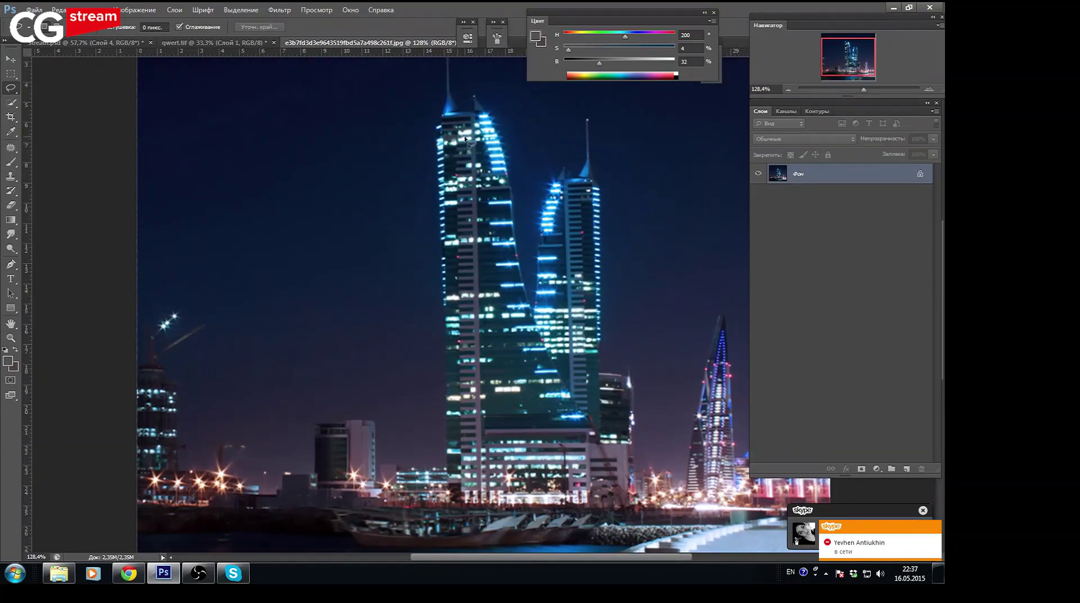
{"action": "mouse_move", "coordinate": [445, 121]}
{"action": "left_mouse_down"}
{"action": "mouse_move", "coordinate": [430, 324]}
{"action": "mouse_move", "coordinate": [441, 427]}
{"action": "mouse_move", "coordinate": [488, 463]}
{"action": "mouse_move", "coordinate": [512, 381]}
{"action": "mouse_move", "coordinate": [505, 283]}
{"action": "mouse_move", "coordinate": [526, 270]}
{"action": "mouse_move", "coordinate": [501, 169]}
{"action": "mouse_move", "coordinate": [479, 121]}
{"action": "mouse_move", "coordinate": [458, 119]}
{"action": "left_mouse_up"}
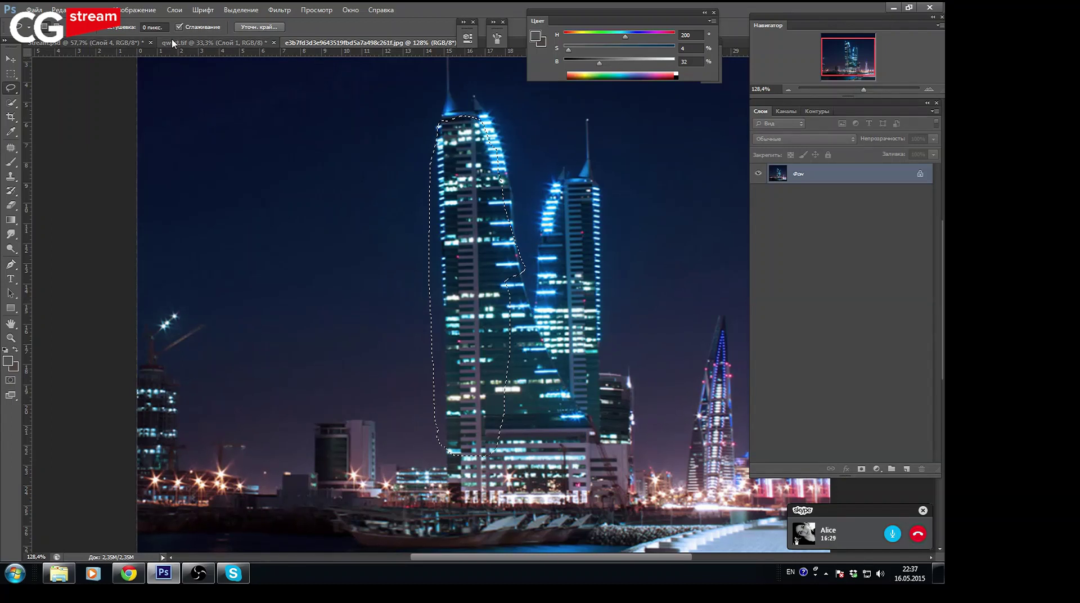
{"action": "left_click", "coordinate": [163, 43]}
{"action": "left_click", "coordinate": [121, 42]}
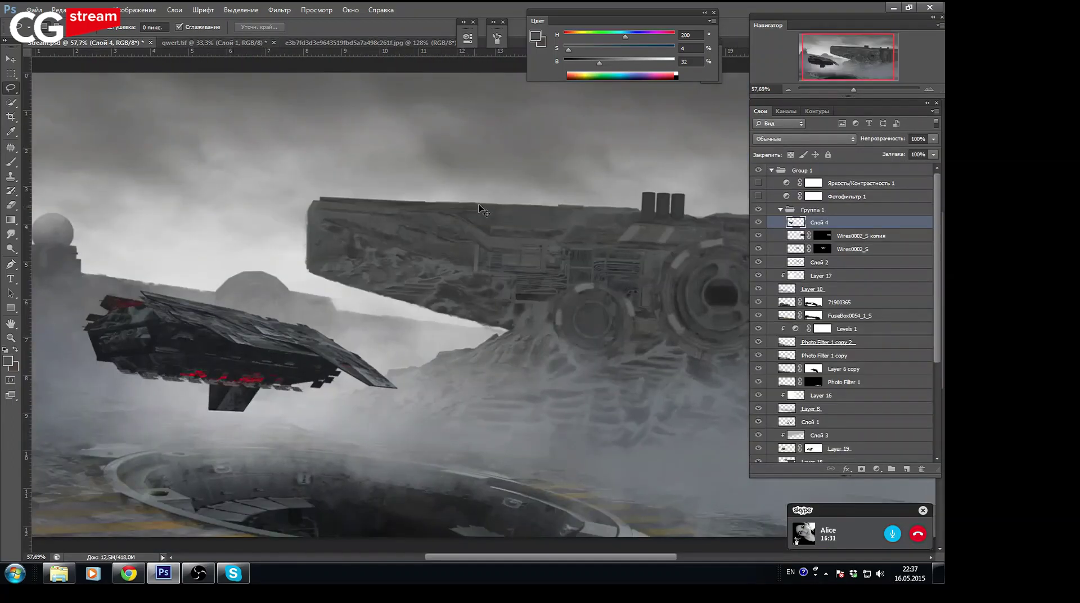
Paste the lit facade, rotate it about -90°, and stretch it into a thin band across the ship
{"action": "key", "text": "ctrl+v"}
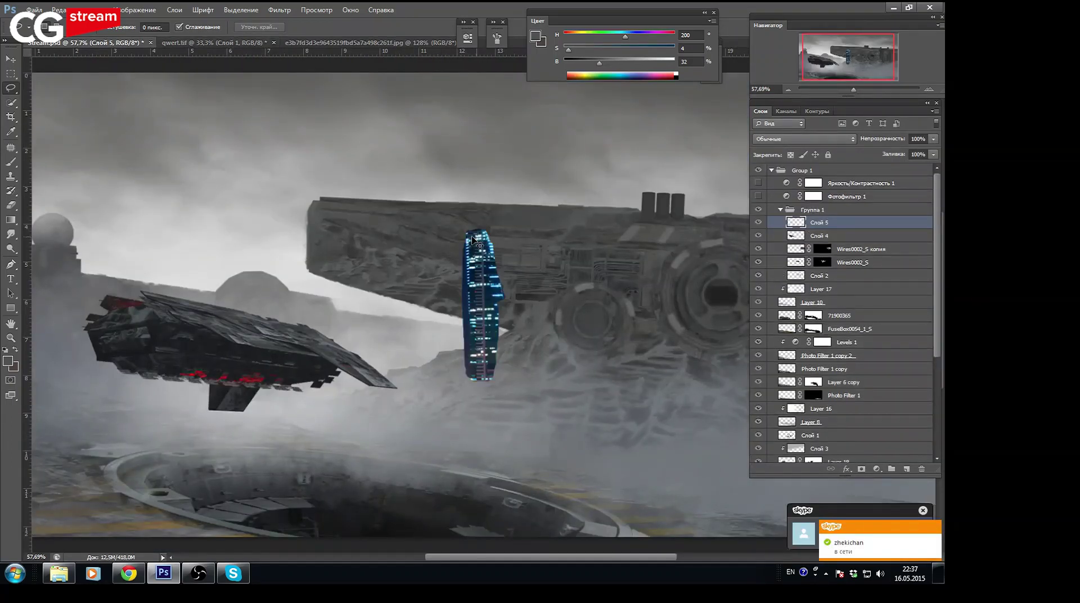
{"action": "key", "text": "ctrl+t"}
{"action": "left_click_drag", "start_coordinate": [396, 350], "coordinate": [549, 400]}
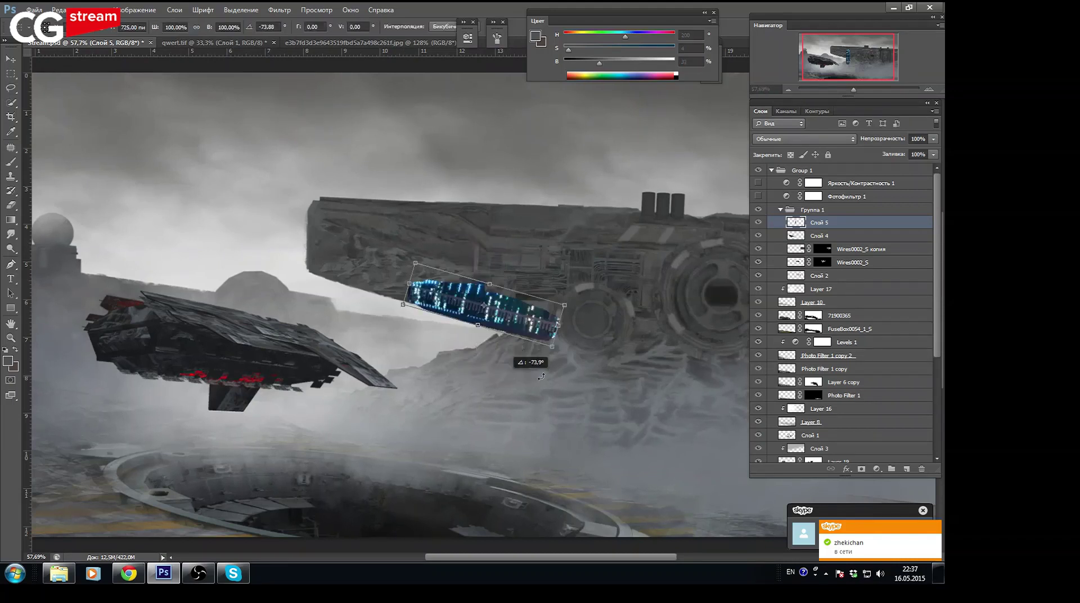
{"action": "left_click_drag", "start_coordinate": [549, 406], "coordinate": [545, 403]}
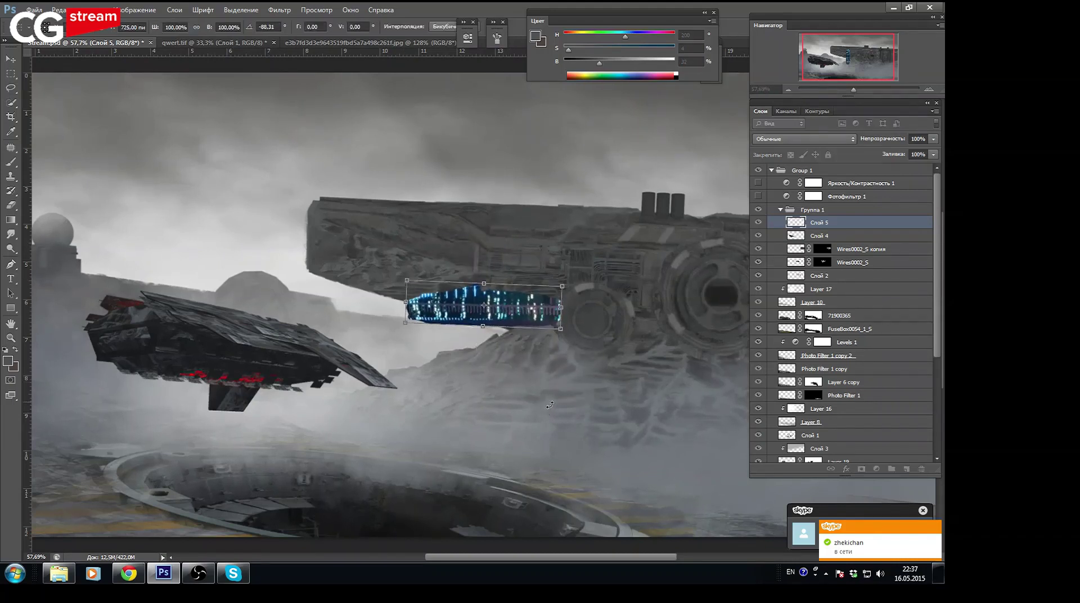
{"action": "left_click_drag", "start_coordinate": [561, 303], "coordinate": [748, 332]}
{"action": "left_click_drag", "start_coordinate": [404, 306], "coordinate": [232, 297]}
{"action": "left_click_drag", "start_coordinate": [492, 287], "coordinate": [494, 301]}
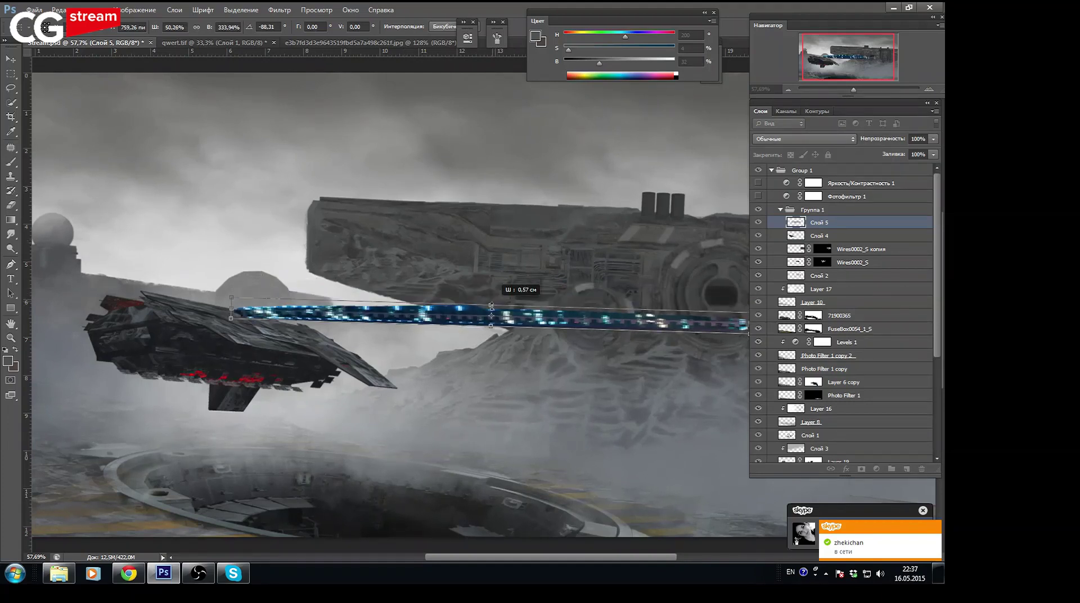
{"action": "key", "text": "l"}
{"action": "key", "text": "Return"}
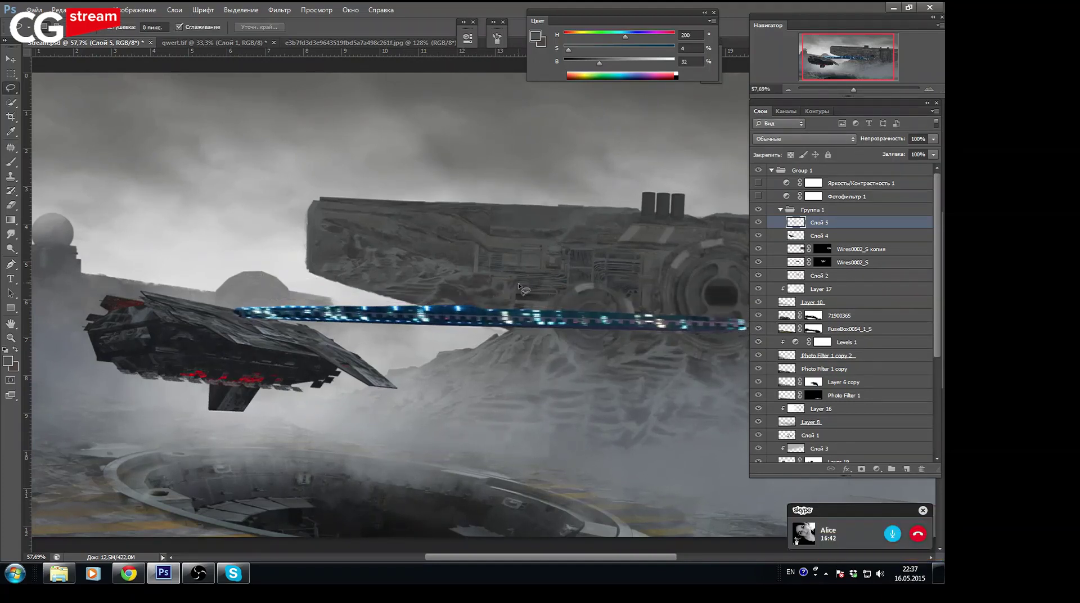
{"action": "left_click", "coordinate": [759, 182]}
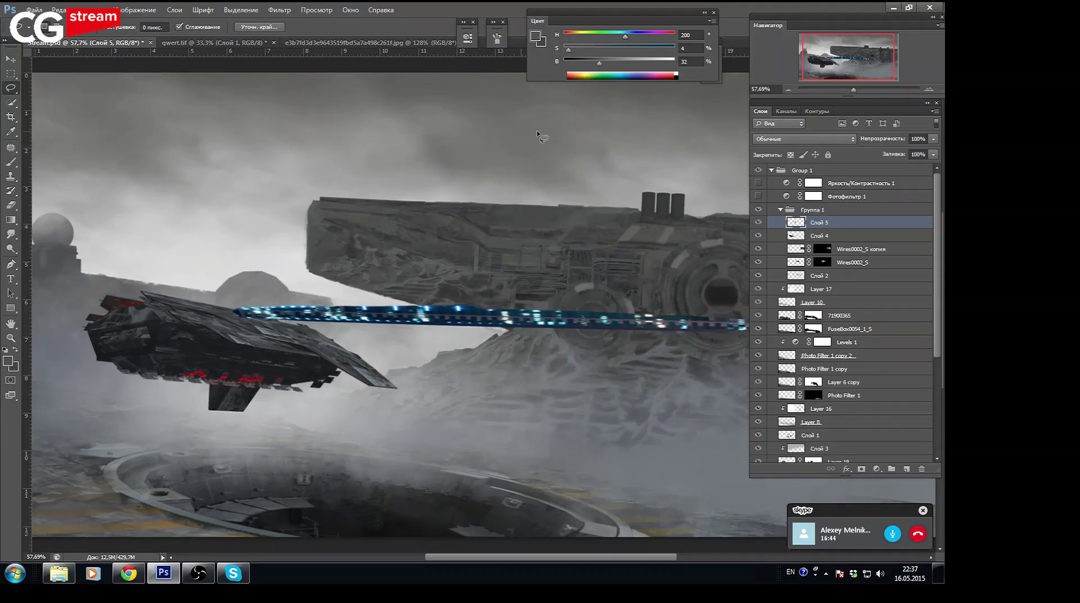
Set the light strip layer's blend mode to Screen
{"action": "left_click", "coordinate": [135, 10]}
{"action": "mouse_move", "coordinate": [135, 39]}
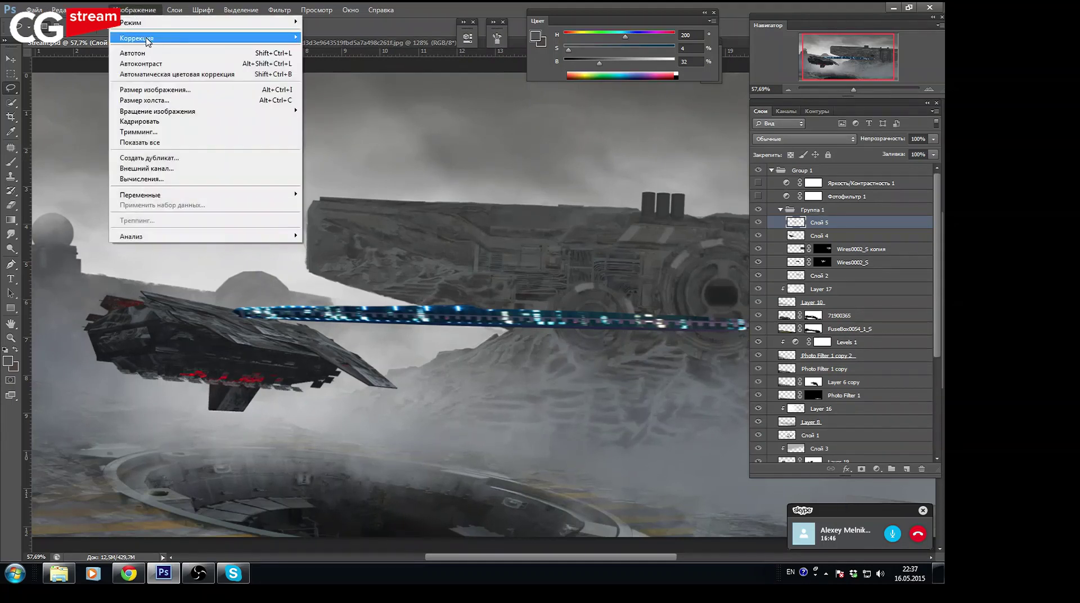
{"action": "left_click", "coordinate": [441, 20]}
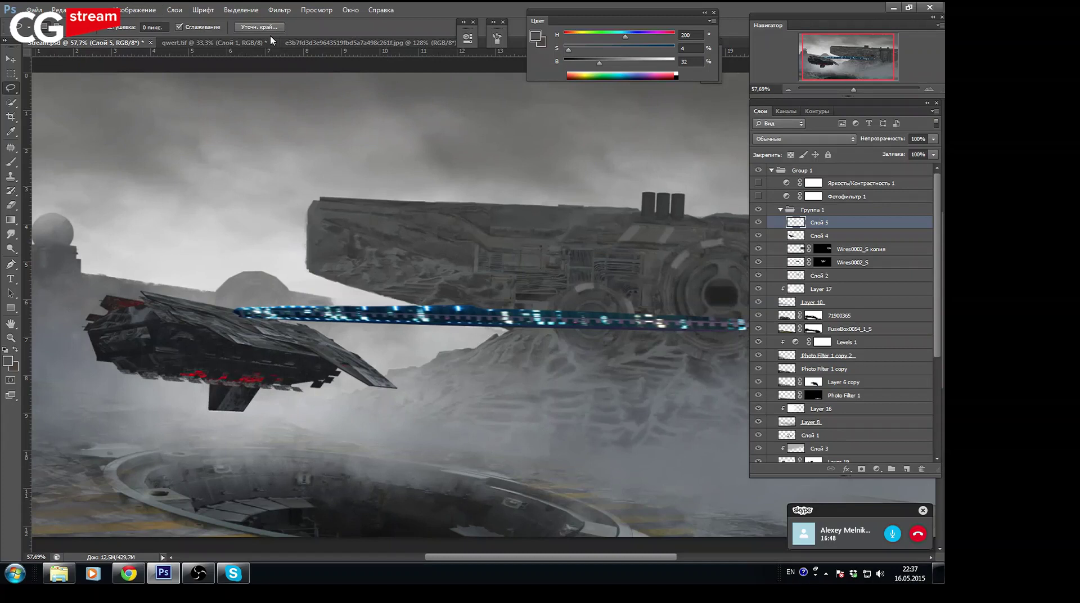
{"action": "left_click", "coordinate": [228, 45]}
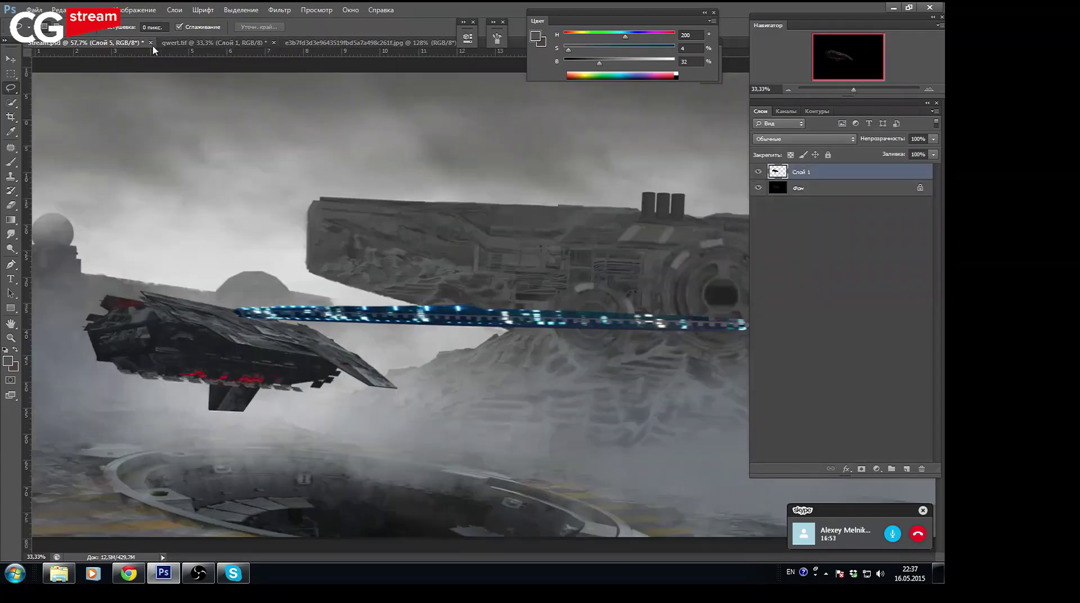
{"action": "left_click", "coordinate": [73, 43]}
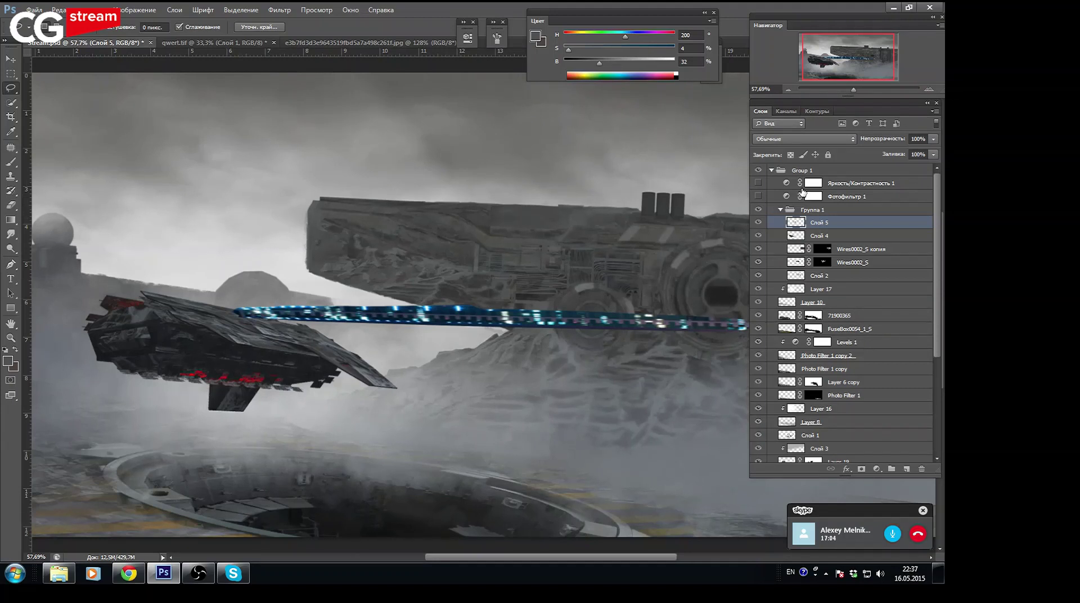
{"action": "left_click", "coordinate": [827, 139]}
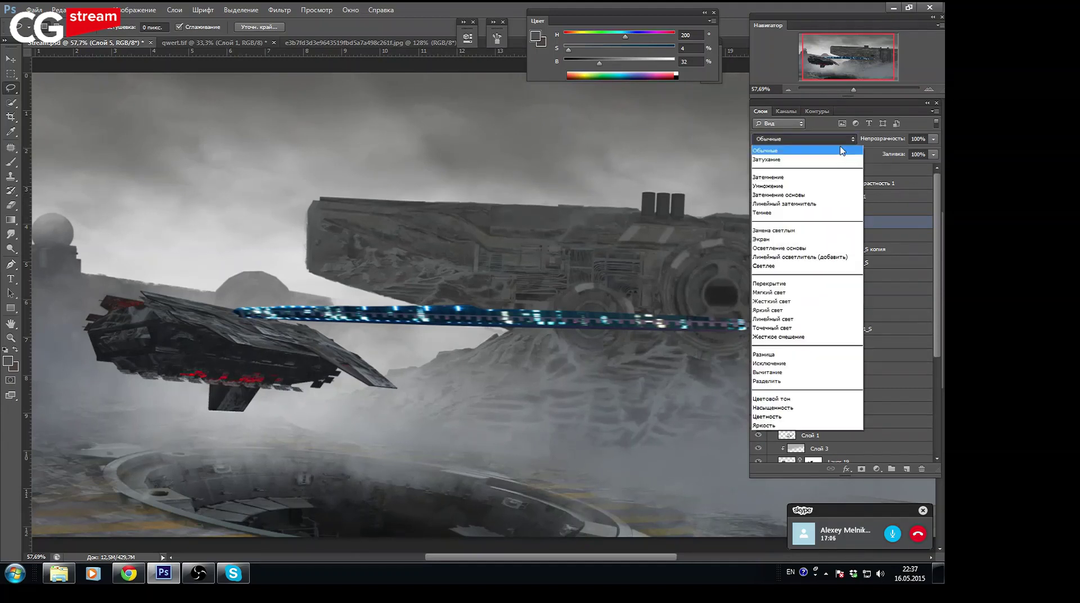
{"action": "left_click", "coordinate": [787, 232]}
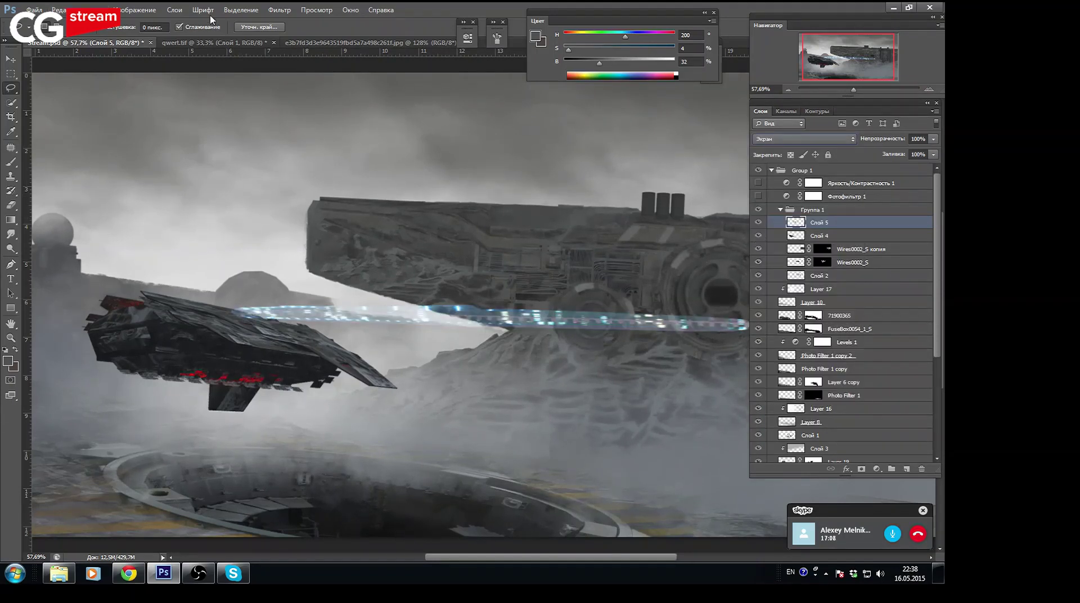
Try Hue/Saturation twice, dismiss the empty-selection errors, and pick another blend mode for the strip
{"action": "left_click", "coordinate": [135, 10]}
{"action": "mouse_move", "coordinate": [202, 38]}
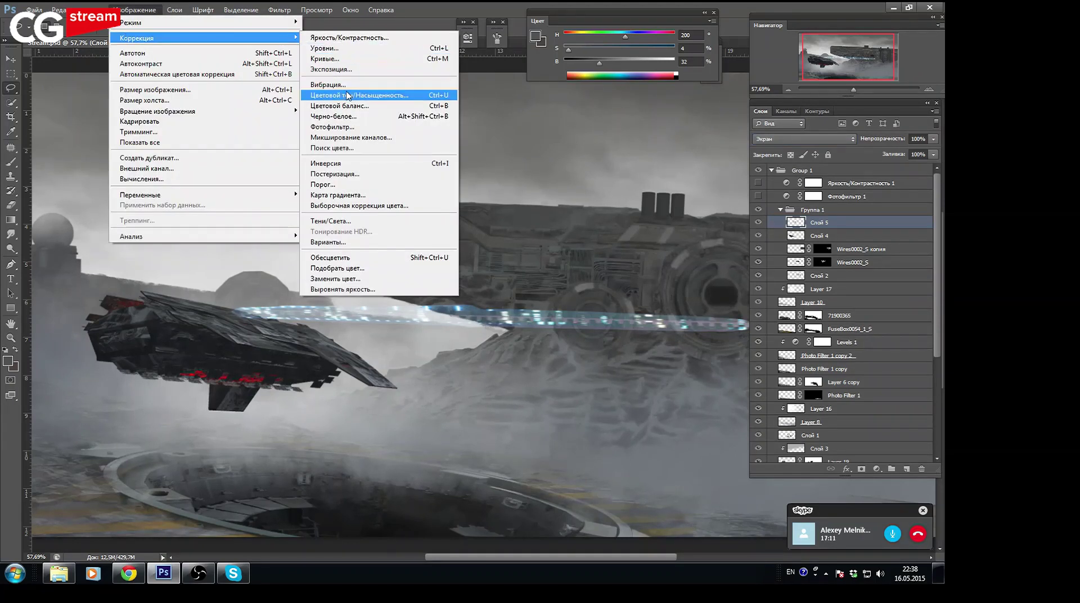
{"action": "left_click", "coordinate": [338, 97]}
{"action": "left_click", "coordinate": [470, 220]}
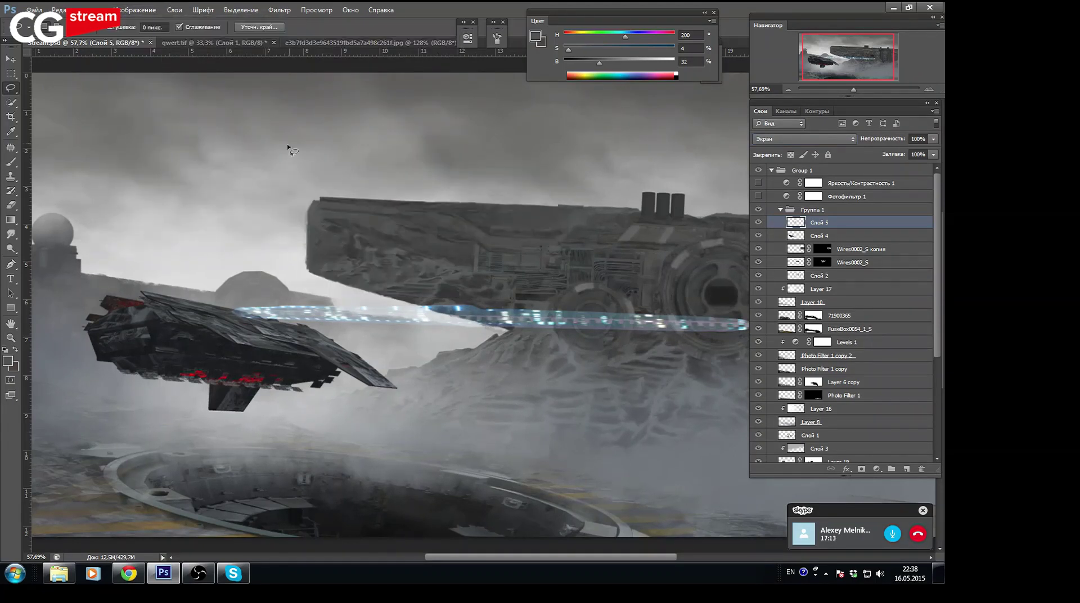
{"action": "left_click", "coordinate": [757, 224]}
{"action": "left_click", "coordinate": [135, 10]}
{"action": "mouse_move", "coordinate": [137, 38]}
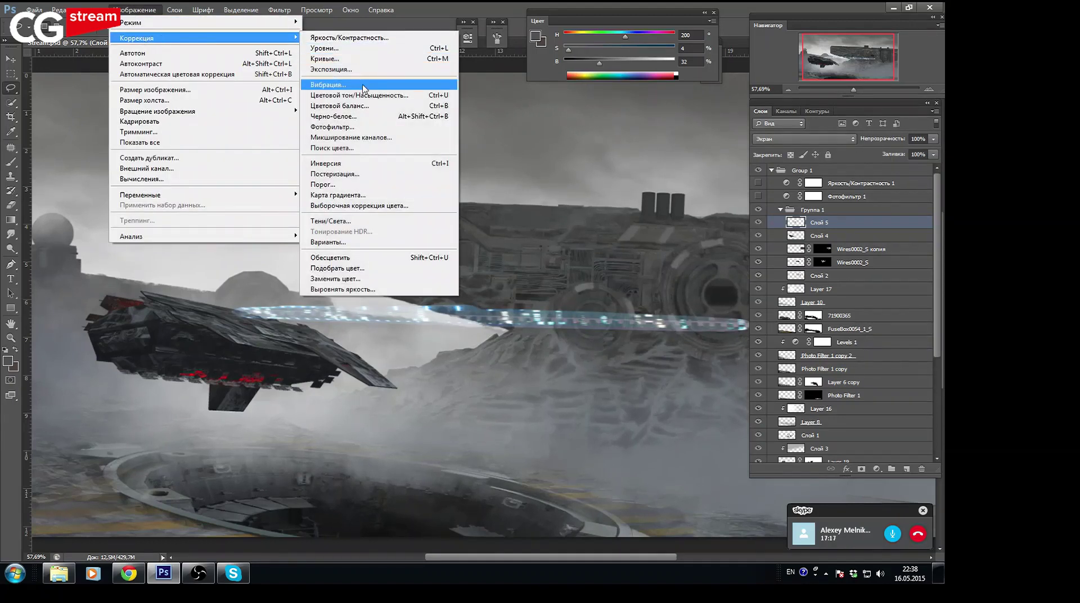
{"action": "left_click", "coordinate": [359, 96]}
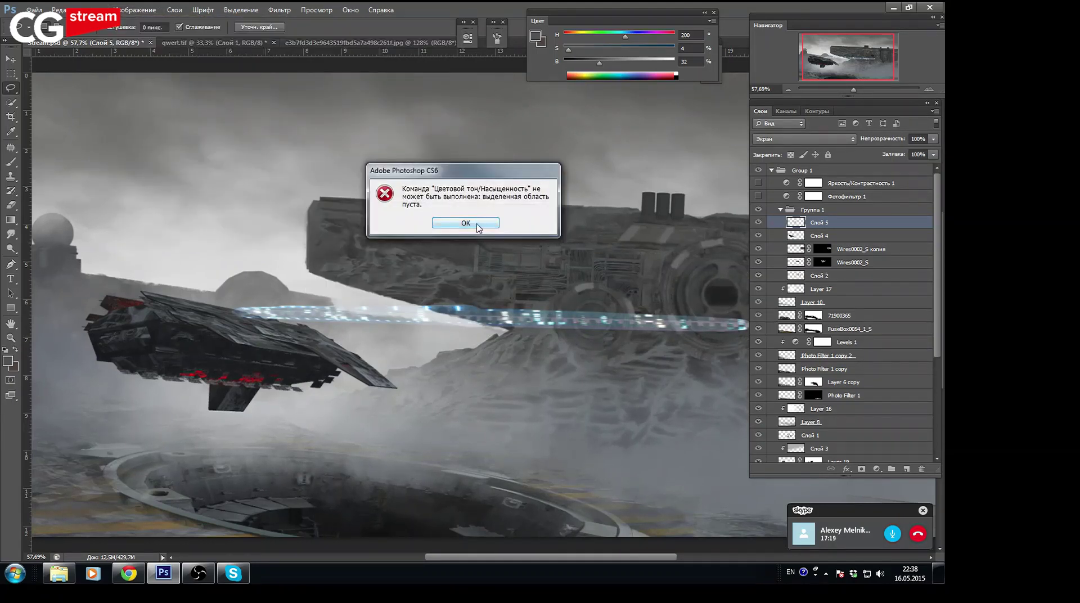
{"action": "left_click", "coordinate": [477, 225]}
{"action": "left_click", "coordinate": [818, 139]}
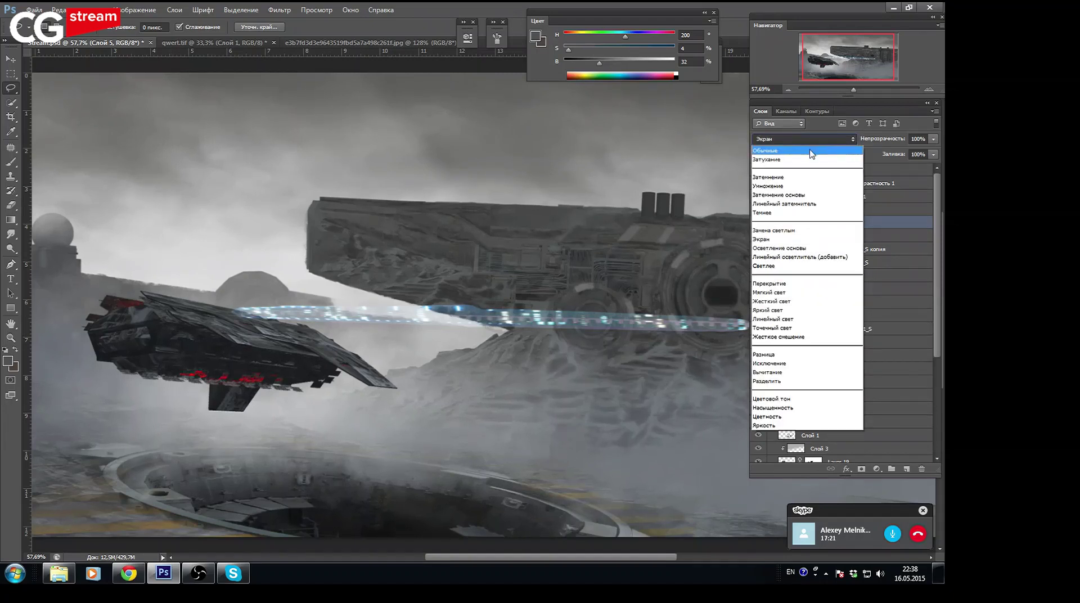
{"action": "left_click", "coordinate": [810, 148]}
Compare against the night-city photo, retry Hue/Saturation, then clear the selection
{"action": "left_click", "coordinate": [236, 43]}
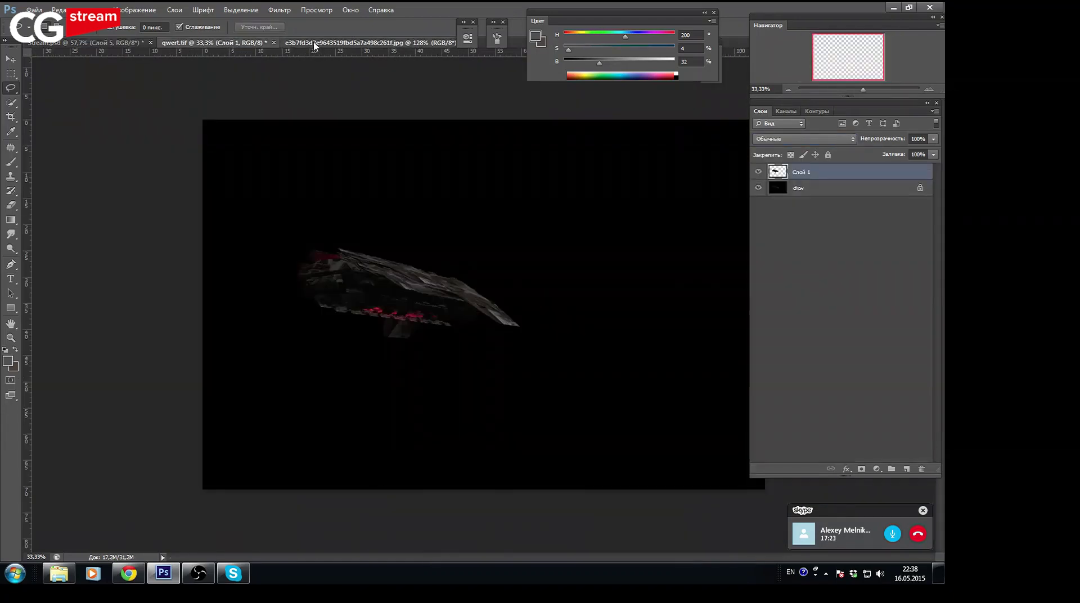
{"action": "left_click", "coordinate": [349, 42]}
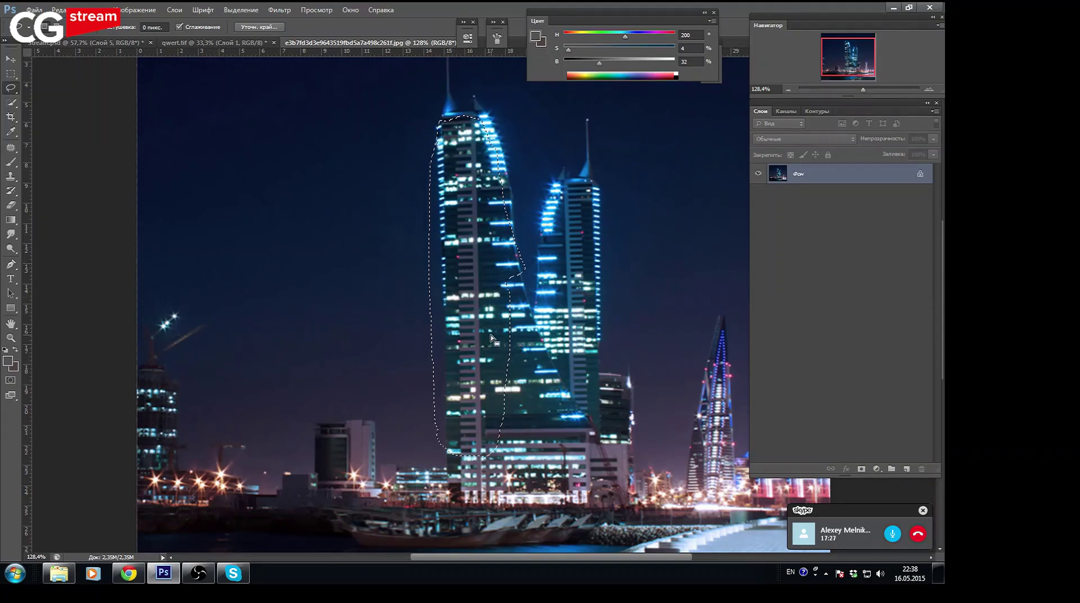
{"action": "left_click", "coordinate": [115, 44]}
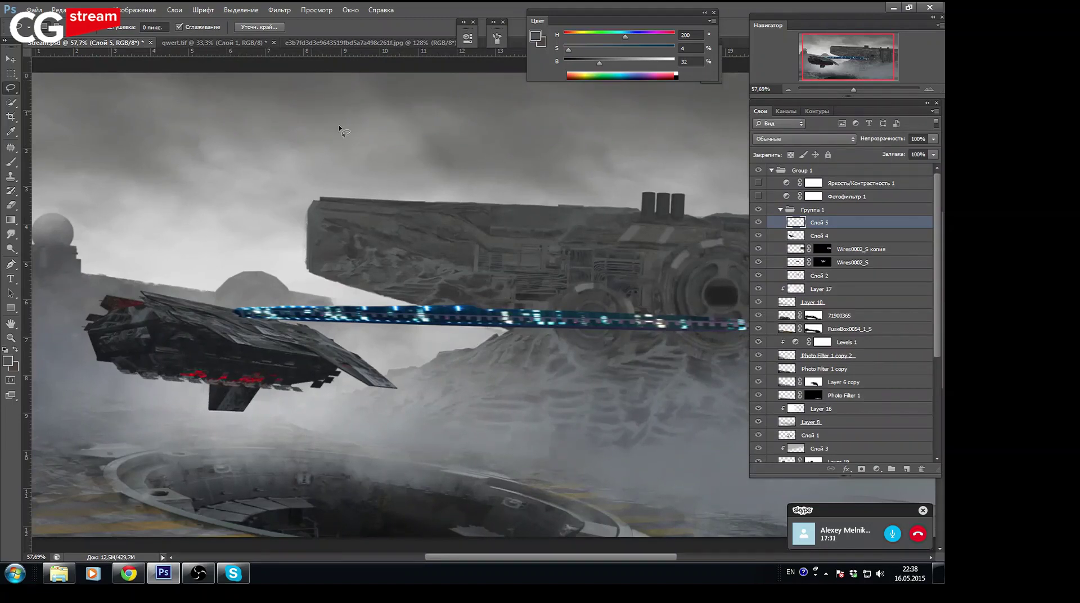
{"action": "left_click", "coordinate": [135, 9]}
{"action": "mouse_move", "coordinate": [137, 38]}
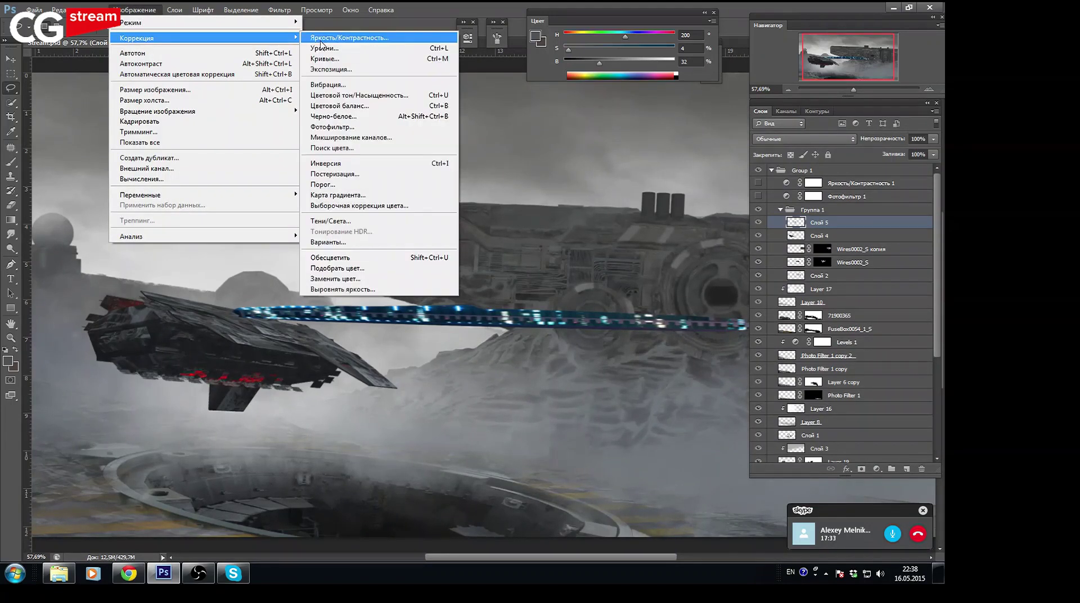
{"action": "left_click", "coordinate": [358, 95]}
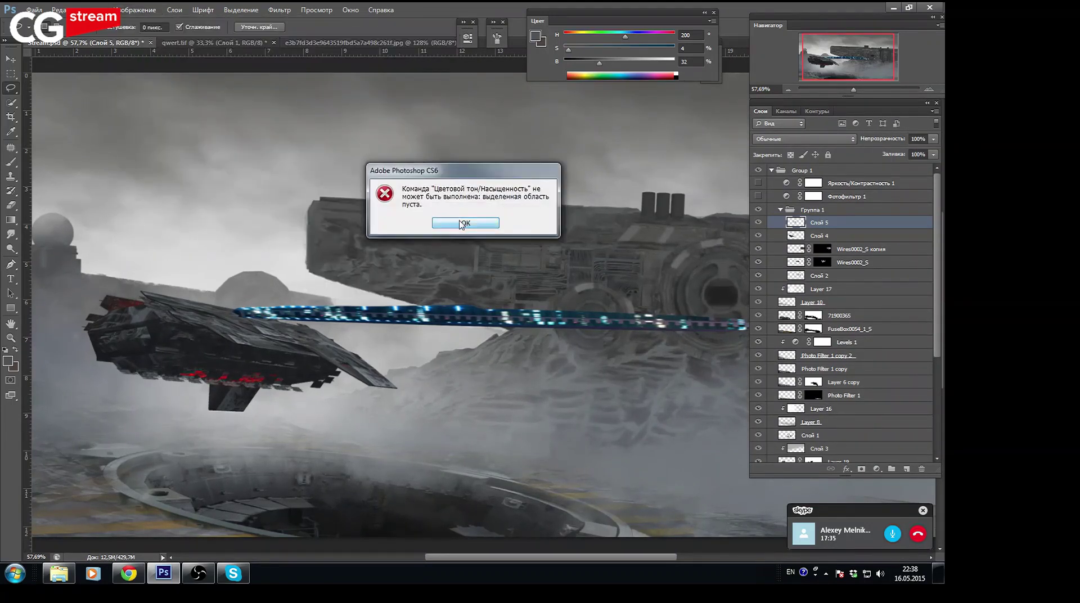
{"action": "left_click", "coordinate": [461, 224]}
{"action": "left_click", "coordinate": [759, 223]}
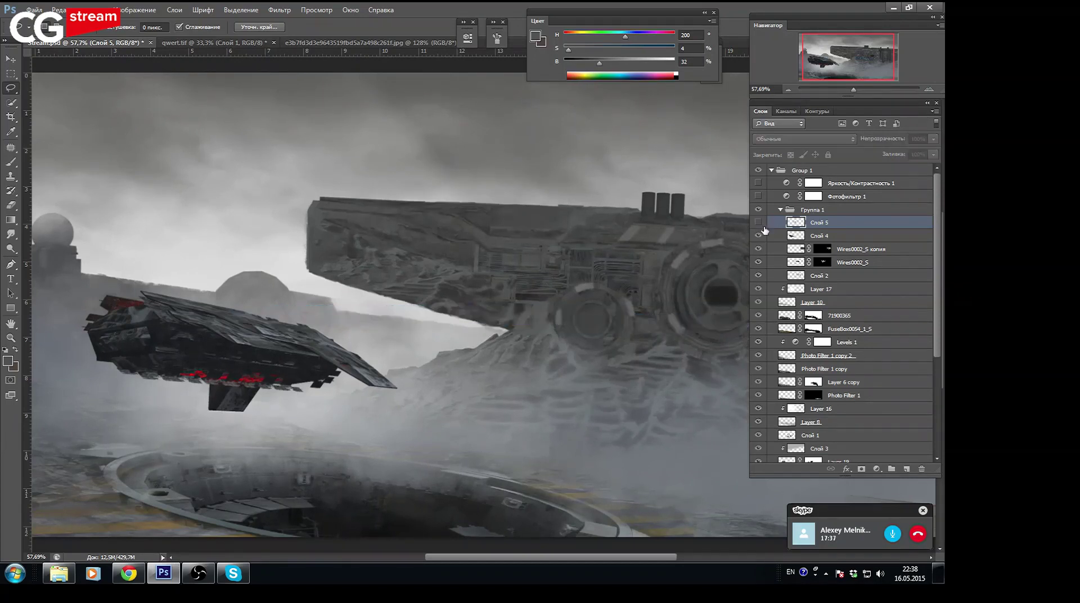
{"action": "key", "text": "ctrl+d"}
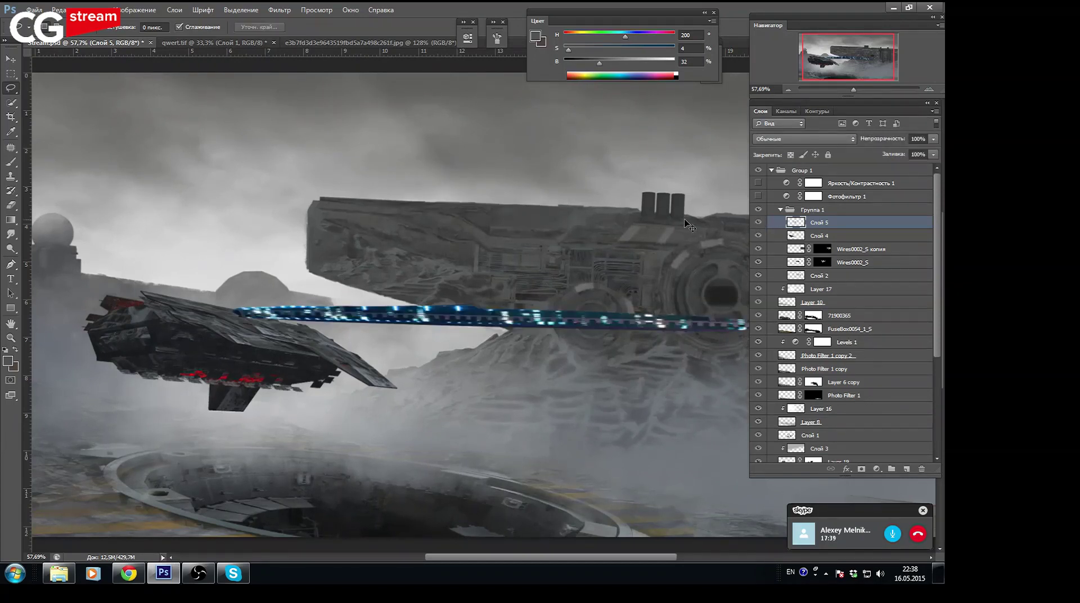
Lower the Blues range saturation to -100 in Hue/Saturation
{"action": "left_click", "coordinate": [10, 59]}
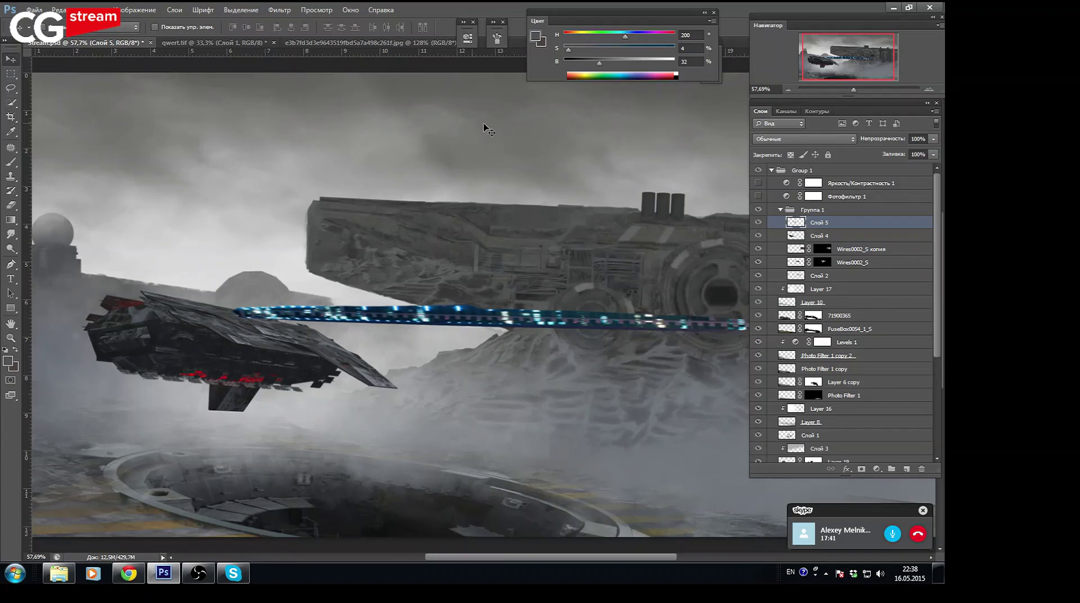
{"action": "left_click", "coordinate": [135, 10]}
{"action": "left_click", "coordinate": [344, 96]}
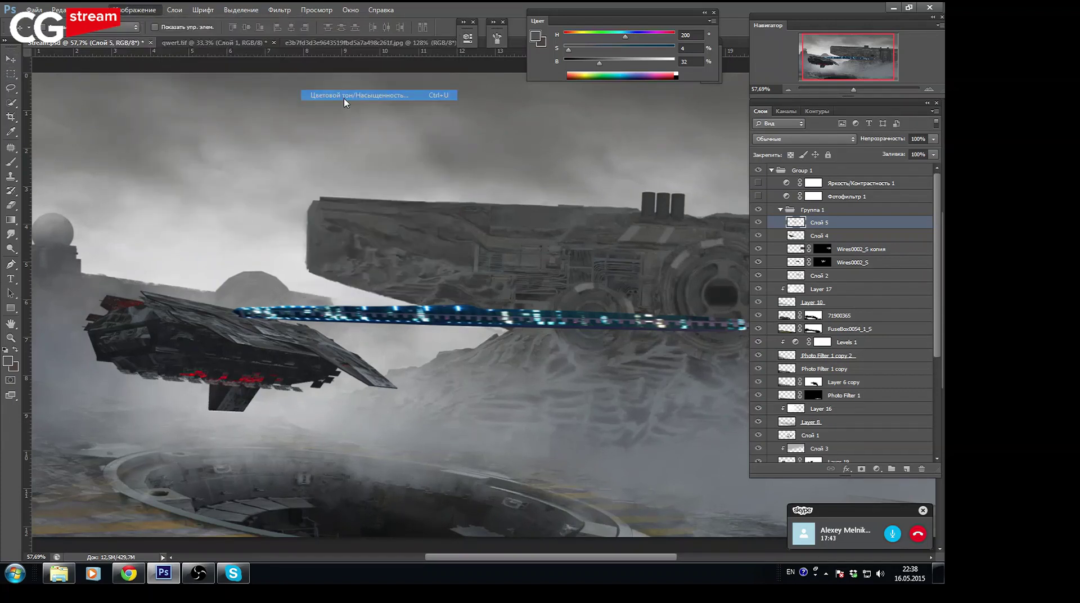
{"action": "left_click", "coordinate": [721, 152]}
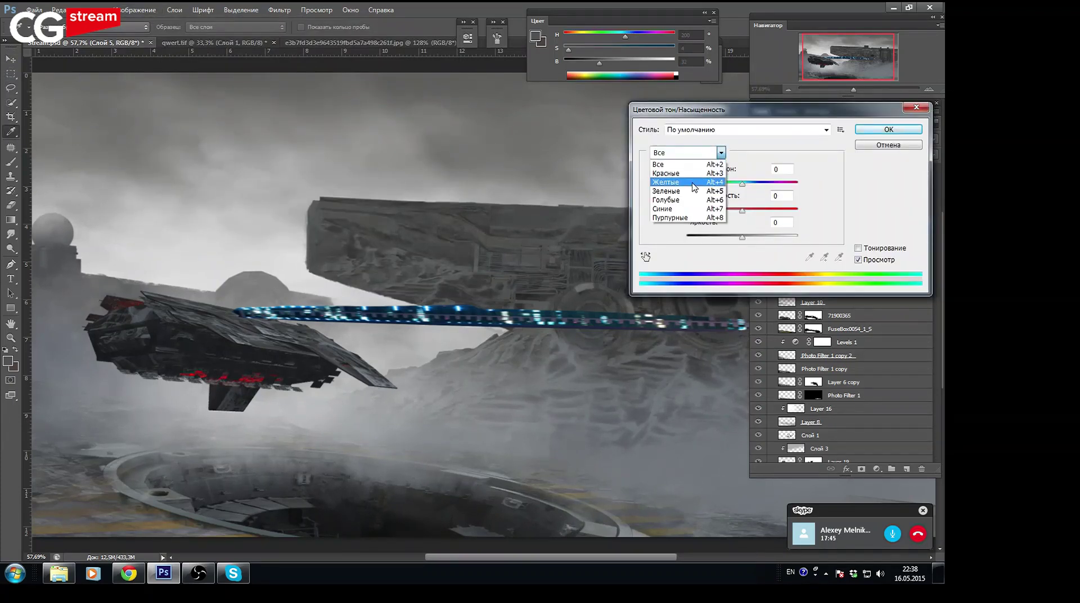
{"action": "left_click", "coordinate": [675, 206]}
{"action": "left_click_drag", "start_coordinate": [735, 210], "coordinate": [680, 210]}
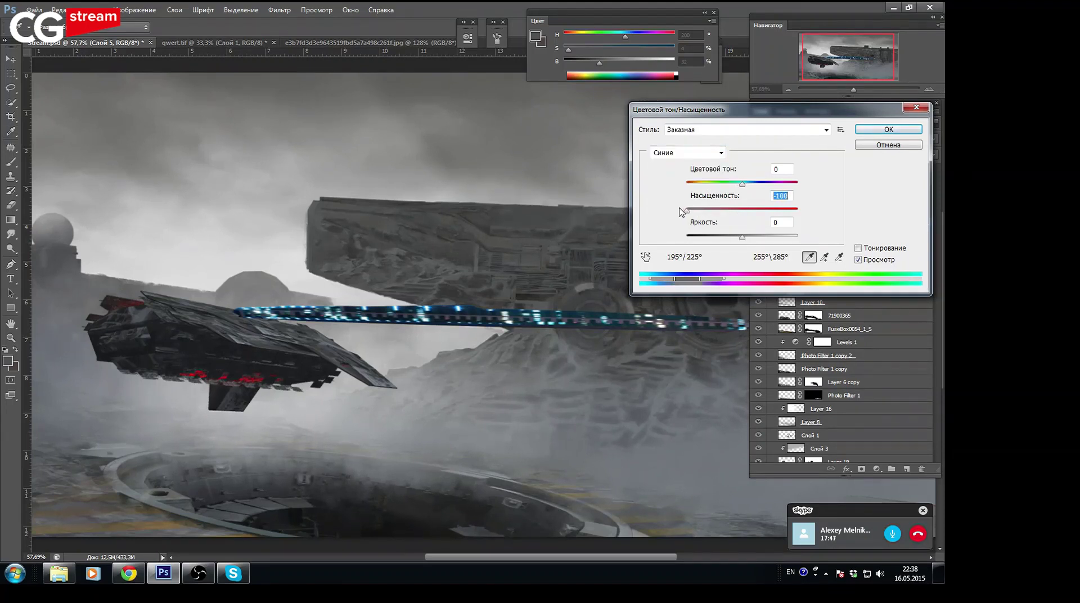
{"action": "left_click", "coordinate": [889, 130]}
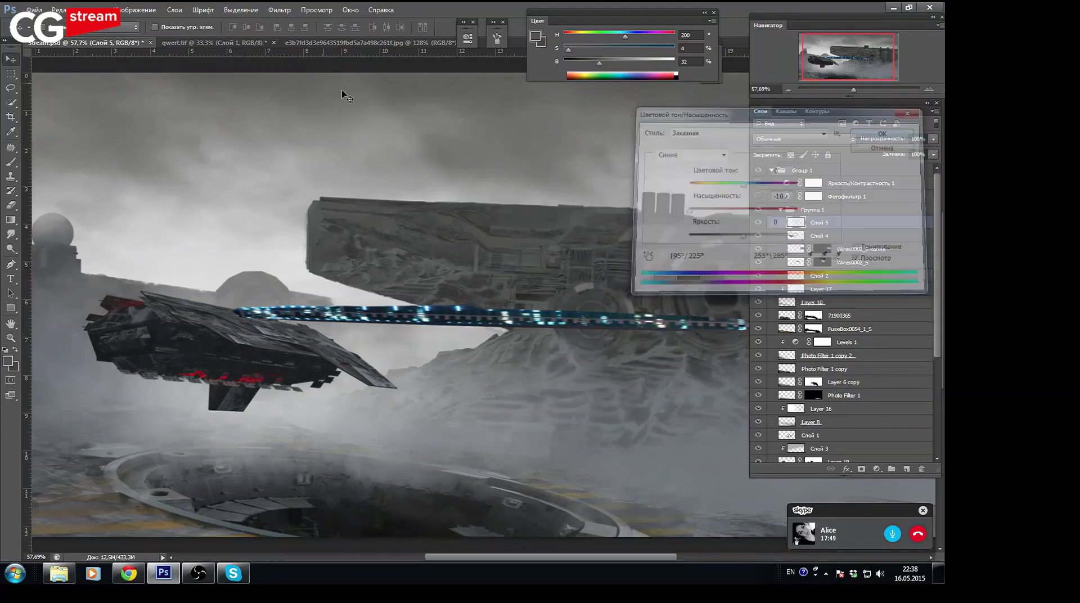
{"action": "left_click", "coordinate": [135, 10]}
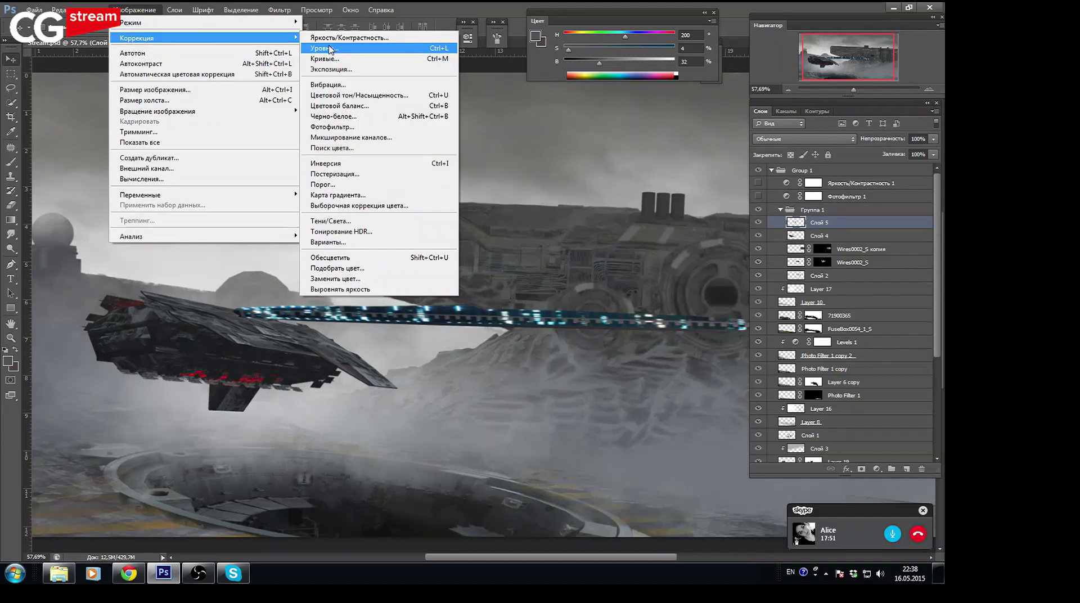
Apply Levels with black input 35 and set the wire lights to Screen blending
{"action": "left_click", "coordinate": [331, 50]}
{"action": "left_click_drag", "start_coordinate": [422, 281], "coordinate": [446, 283]}
{"action": "left_click_drag", "start_coordinate": [564, 280], "coordinate": [532, 282]}
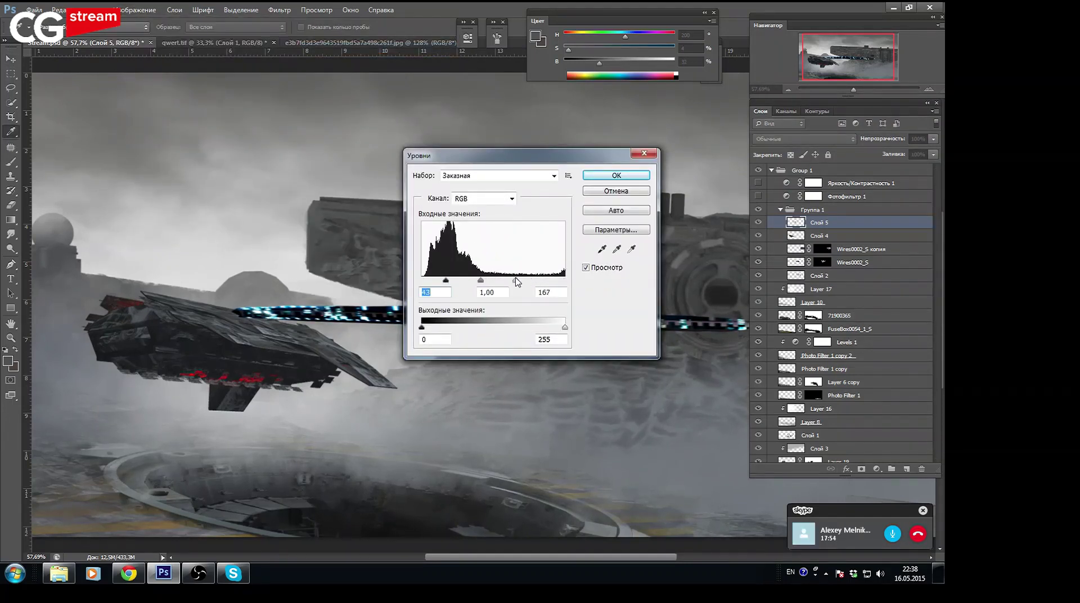
{"action": "left_click", "coordinate": [611, 175]}
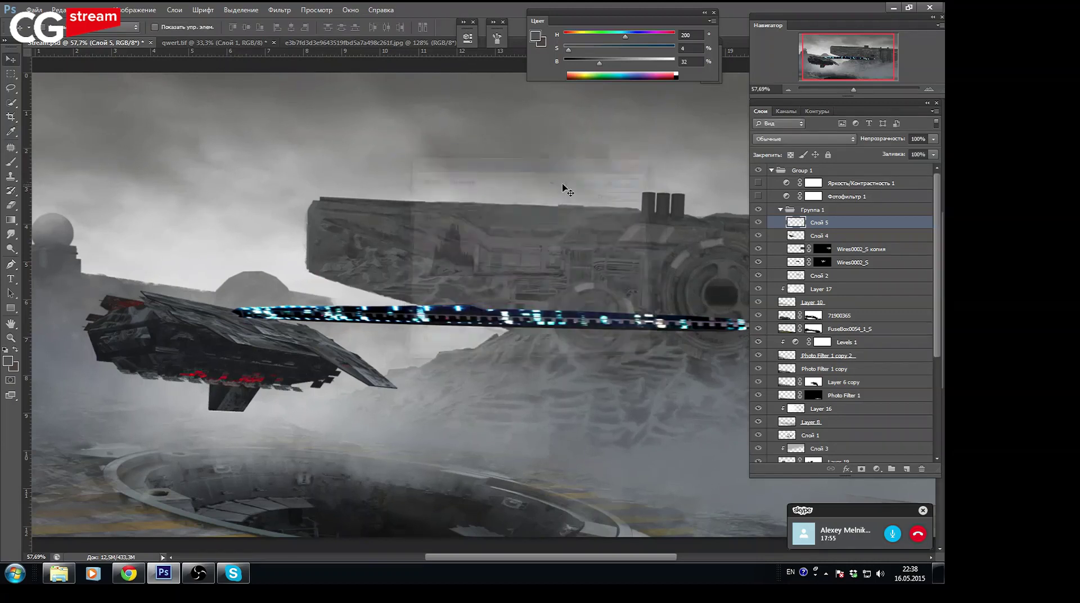
{"action": "left_click", "coordinate": [852, 141]}
{"action": "left_click", "coordinate": [810, 244]}
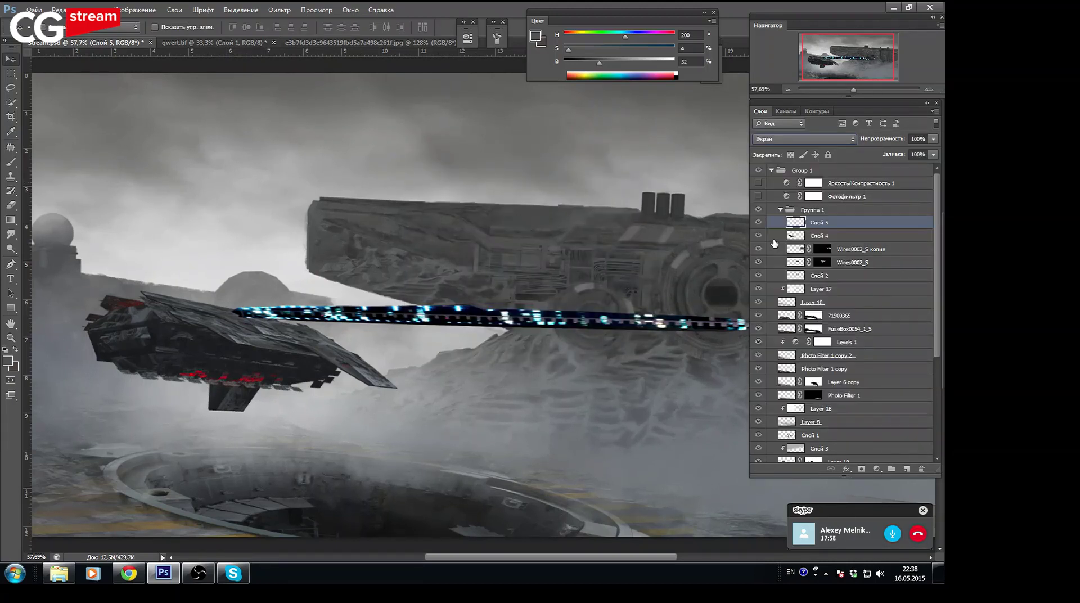
Move the lights onto the left ship and add rotated duplicate copies along its hull
{"action": "left_click_drag", "start_coordinate": [610, 324], "coordinate": [481, 334]}
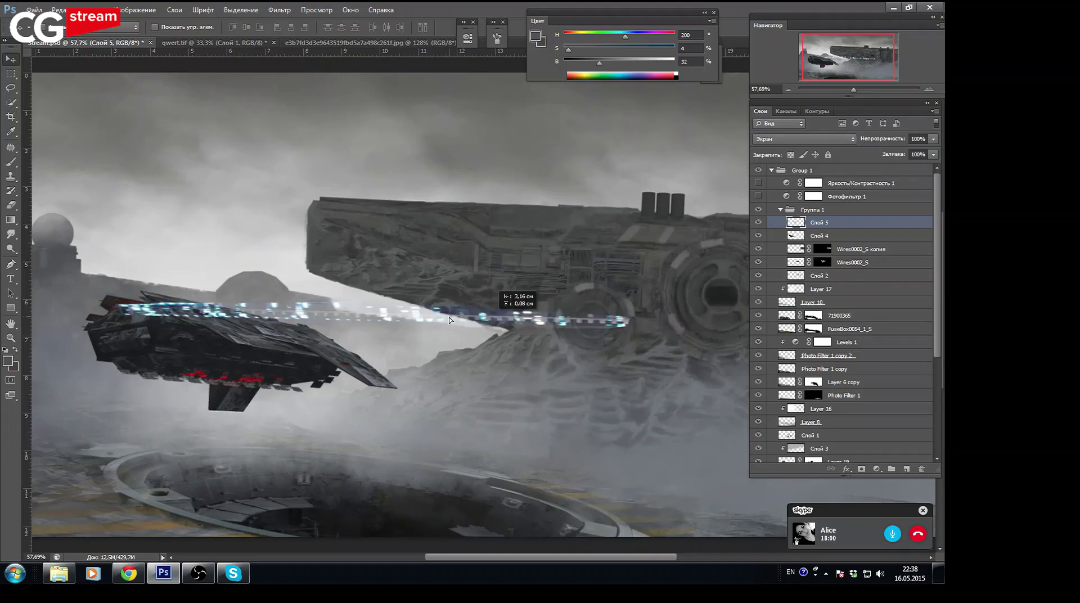
{"action": "mouse_move", "coordinate": [380, 329]}
{"action": "left_mouse_down"}
{"action": "mouse_move", "coordinate": [263, 353]}
{"action": "mouse_move", "coordinate": [409, 367]}
{"action": "left_mouse_up"}
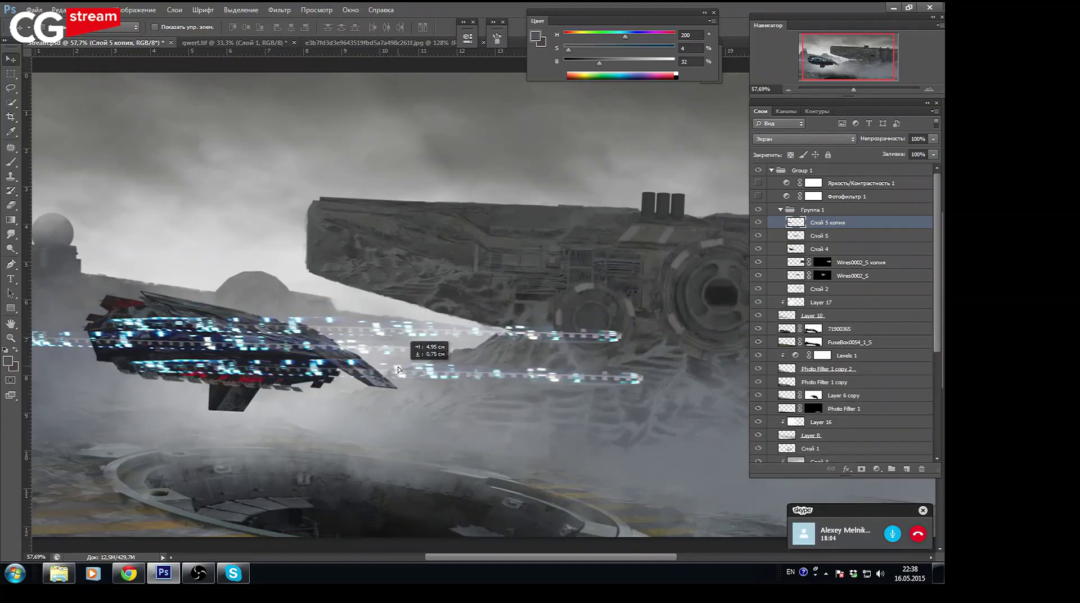
{"action": "key", "text": "ctrl+t"}
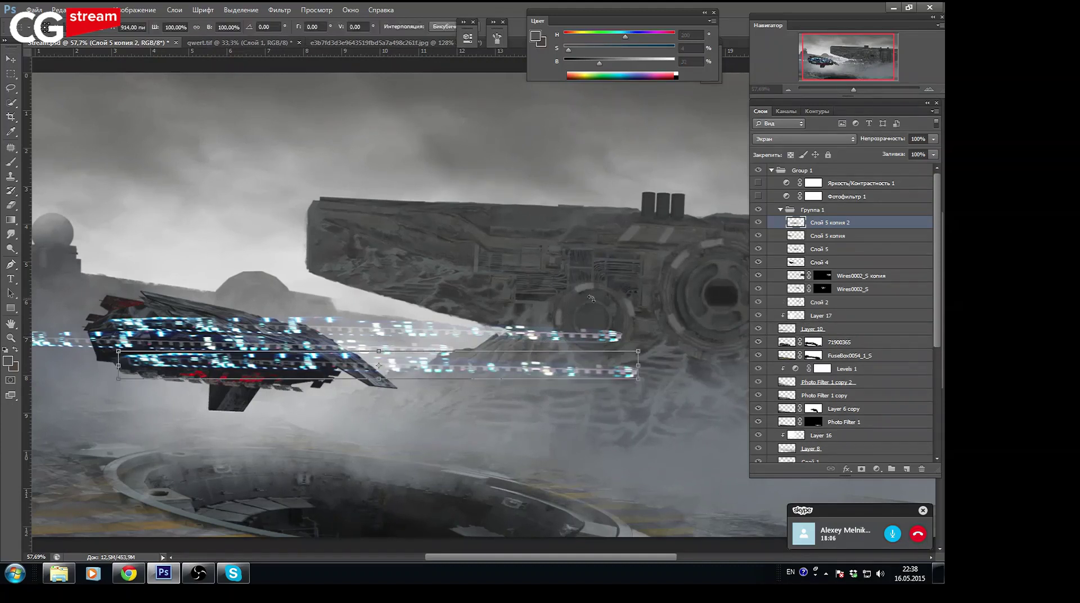
{"action": "mouse_move", "coordinate": [608, 176]}
{"action": "left_mouse_down"}
{"action": "mouse_move", "coordinate": [188, 414]}
{"action": "mouse_move", "coordinate": [197, 411]}
{"action": "left_mouse_up"}
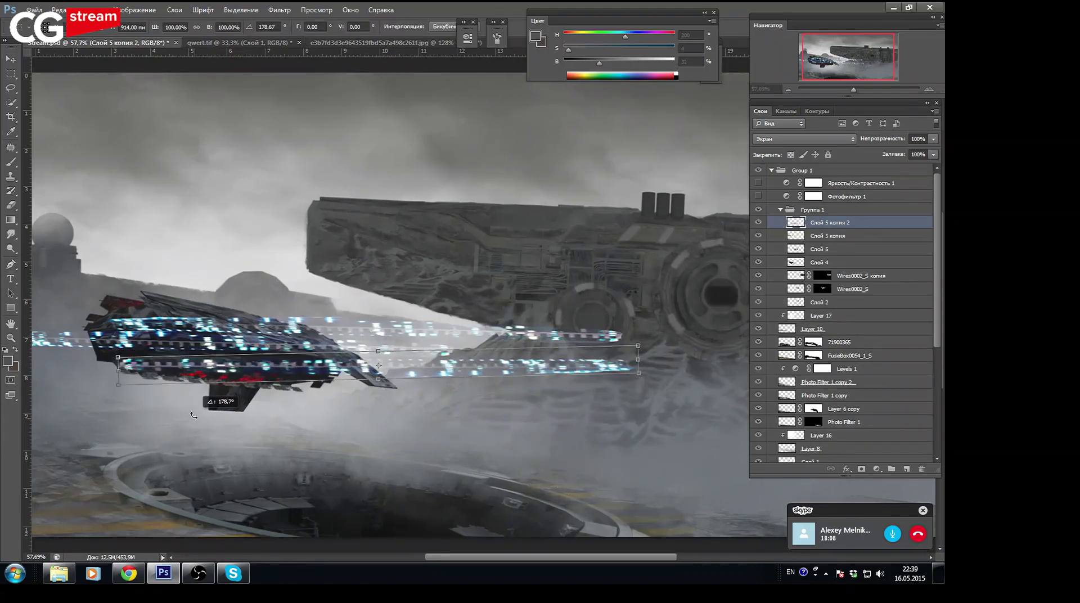
{"action": "key", "text": "Return"}
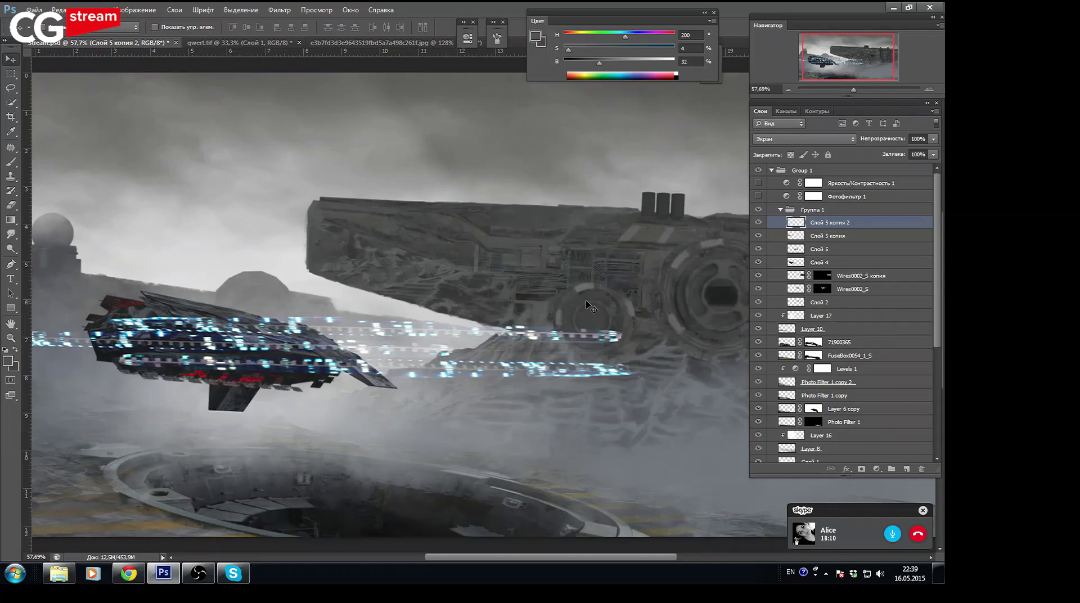
{"action": "left_click_drag", "start_coordinate": [480, 376], "coordinate": [387, 403]}
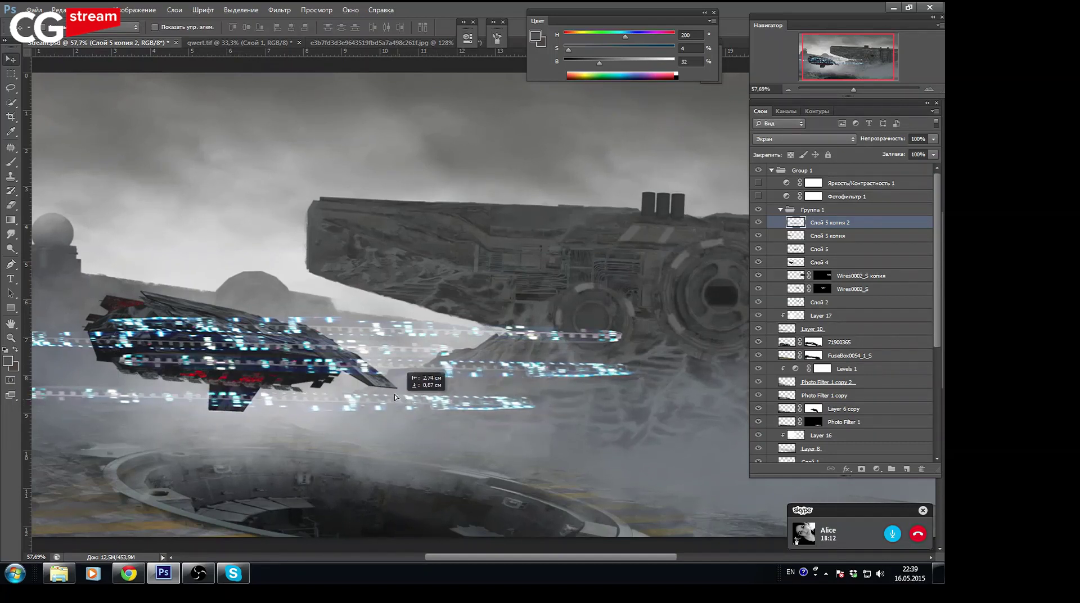
{"action": "key", "text": "ctrl+j"}
Erase stray lights below, left of, and trailing past the ship
{"action": "key", "text": "e"}
{"action": "left_click_drag", "start_coordinate": [85, 385], "coordinate": [141, 399]}
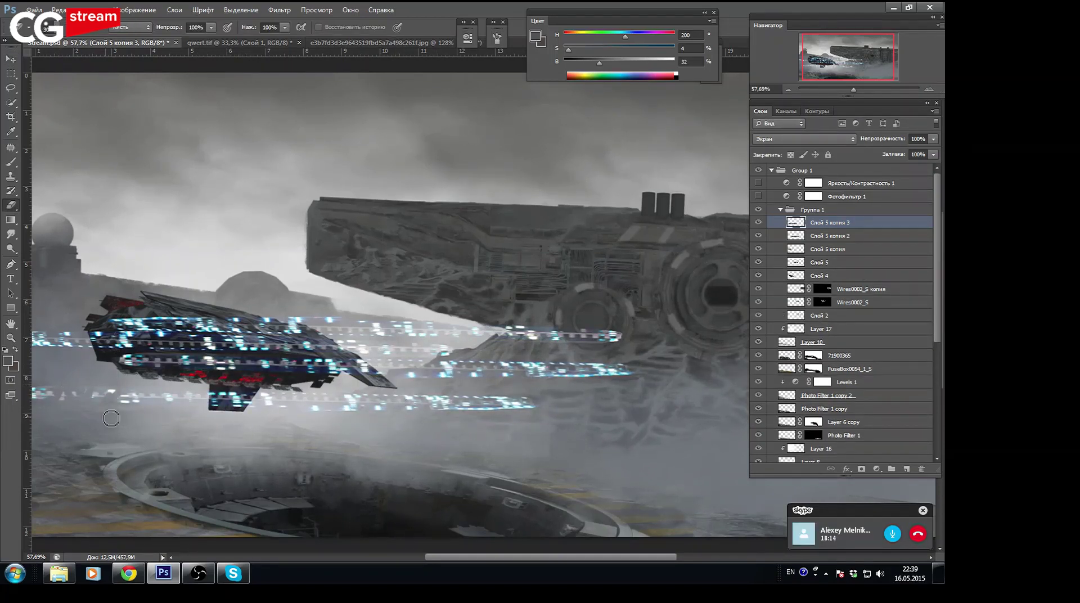
{"action": "left_click_drag", "start_coordinate": [70, 392], "coordinate": [73, 381]}
{"action": "left_click_drag", "start_coordinate": [363, 403], "coordinate": [470, 401]}
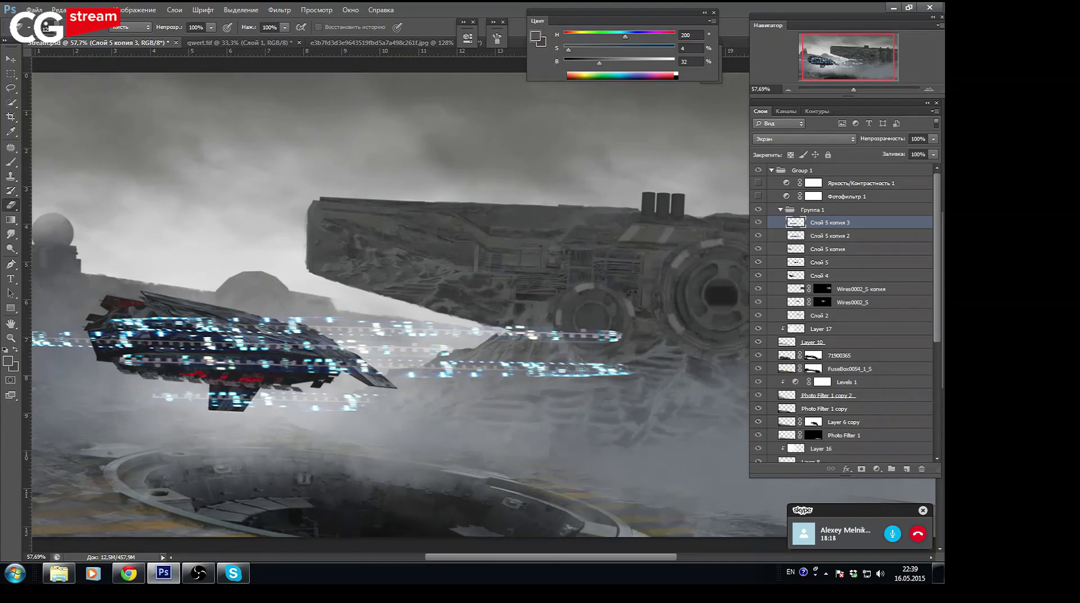
Merge the light copies and scale them to about 38% with a 6.5° clockwise tilt
{"action": "key", "text": "ctrl+e"}
{"action": "key", "text": "ctrl+e"}
{"action": "key", "text": "ctrl+e"}
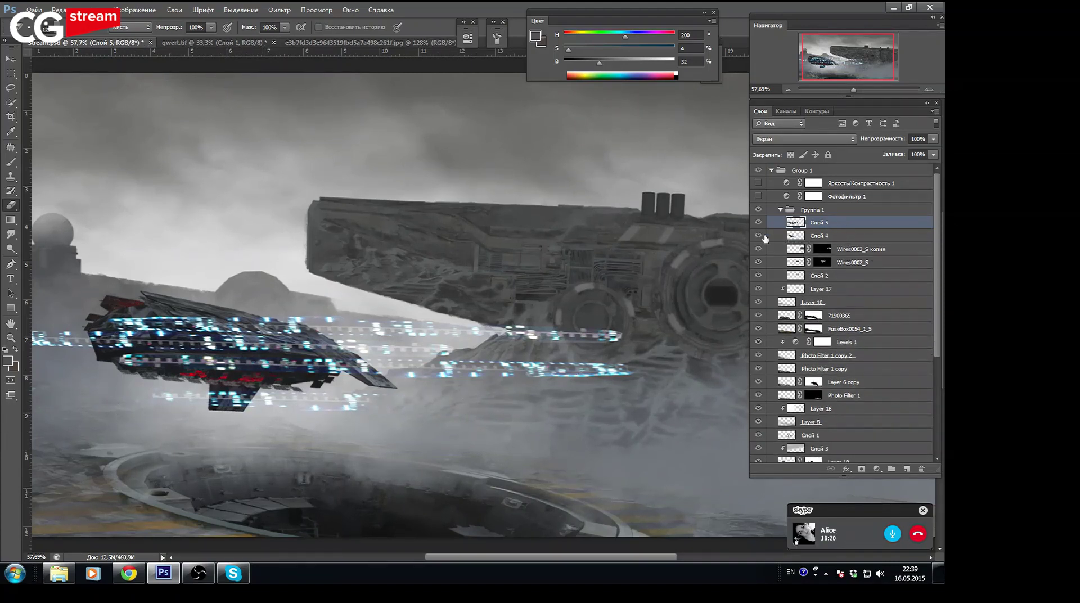
{"action": "left_click", "coordinate": [758, 223]}
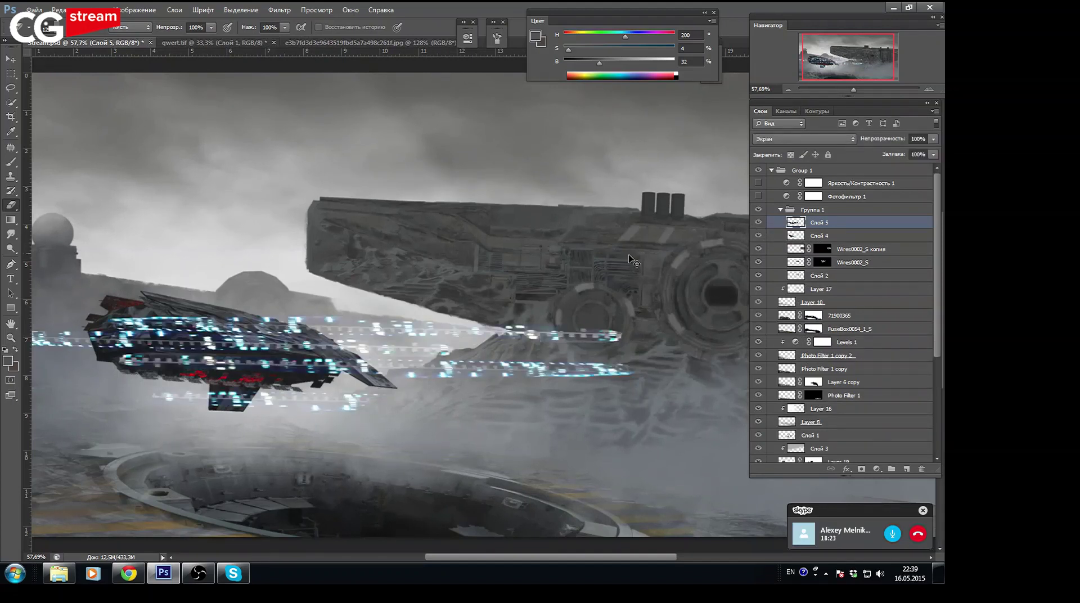
{"action": "key", "text": "ctrl+t"}
{"action": "mouse_move", "coordinate": [625, 314]}
{"action": "left_mouse_down"}
{"action": "mouse_move", "coordinate": [174, 395]}
{"action": "mouse_move", "coordinate": [358, 362]}
{"action": "left_mouse_up"}
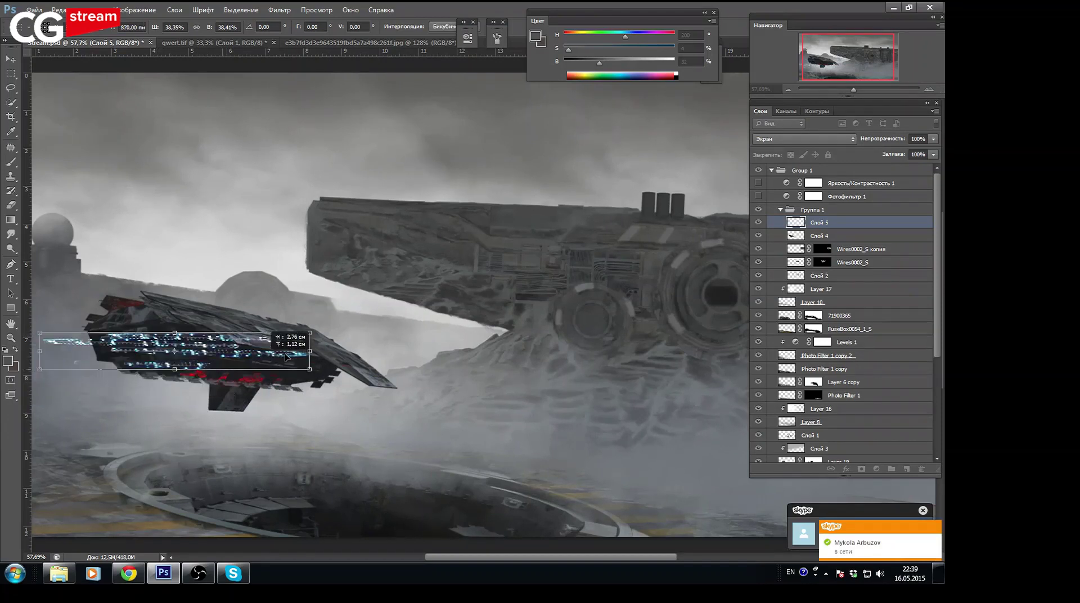
{"action": "mouse_move", "coordinate": [456, 359]}
{"action": "left_mouse_down"}
{"action": "mouse_move", "coordinate": [461, 382]}
{"action": "mouse_move", "coordinate": [463, 367]}
{"action": "left_mouse_up"}
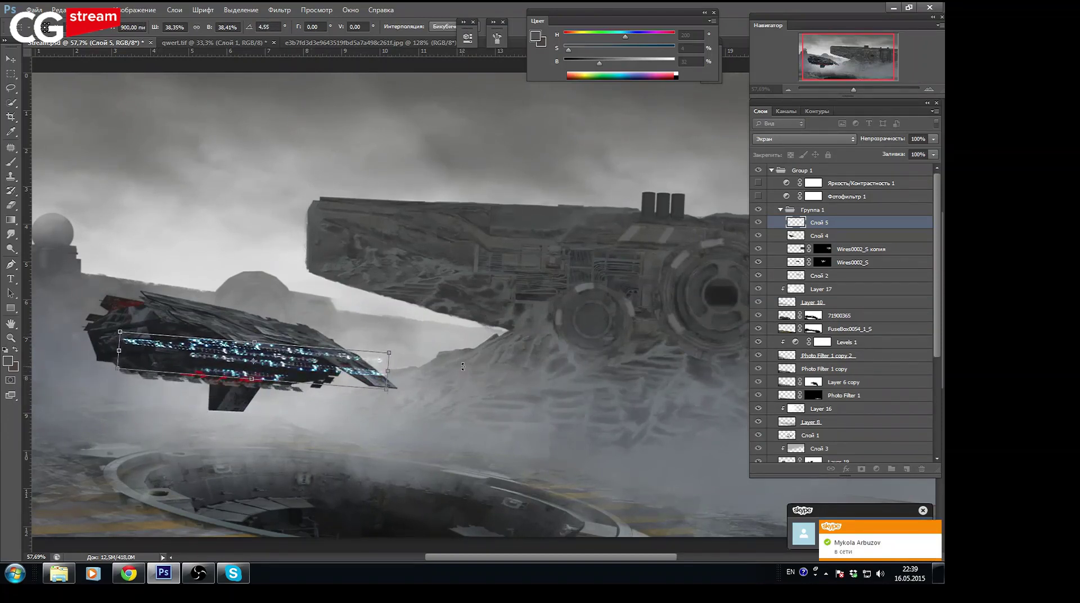
Distort and skew the lights layer's corners to fit the ship's slanted hull
{"action": "left_click", "coordinate": [59, 9]}
{"action": "mouse_move", "coordinate": [93, 226]}
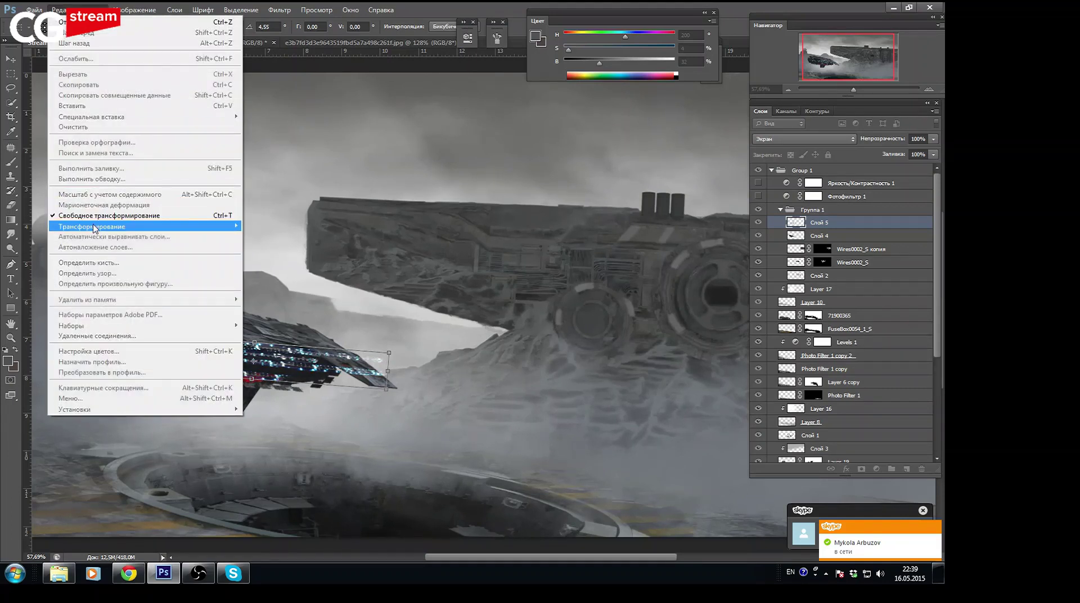
{"action": "left_click", "coordinate": [279, 279]}
{"action": "left_click_drag", "start_coordinate": [119, 332], "coordinate": [121, 321]}
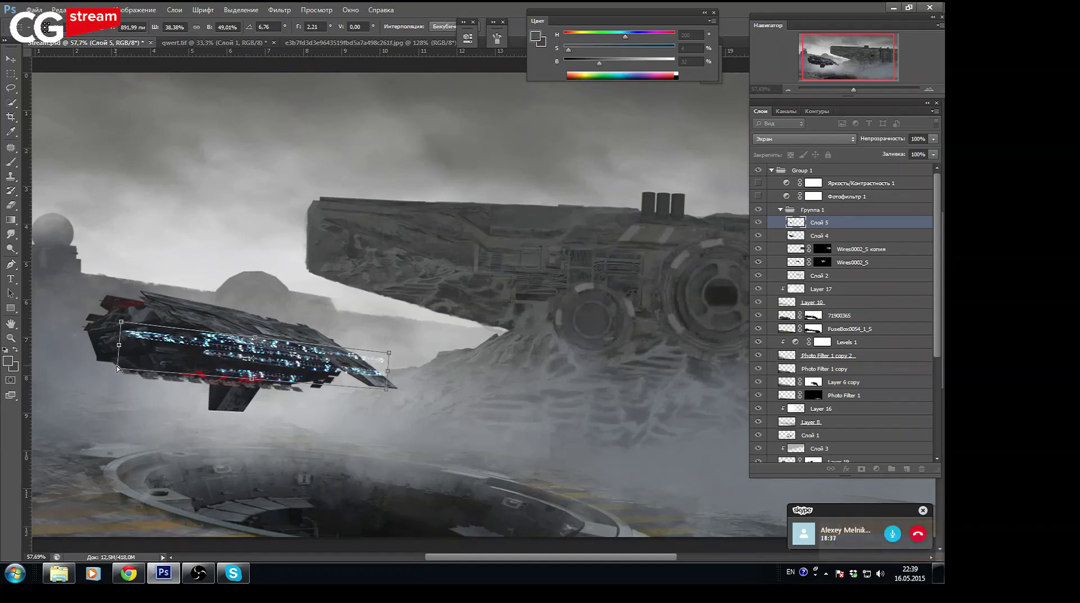
{"action": "left_click_drag", "start_coordinate": [117, 369], "coordinate": [124, 379]}
{"action": "mouse_move", "coordinate": [326, 361]}
{"action": "left_mouse_down"}
{"action": "mouse_move", "coordinate": [293, 356]}
{"action": "mouse_move", "coordinate": [344, 345]}
{"action": "left_mouse_up"}
{"action": "left_click_drag", "start_coordinate": [90, 318], "coordinate": [83, 322]}
{"action": "left_click_drag", "start_coordinate": [344, 347], "coordinate": [371, 373]}
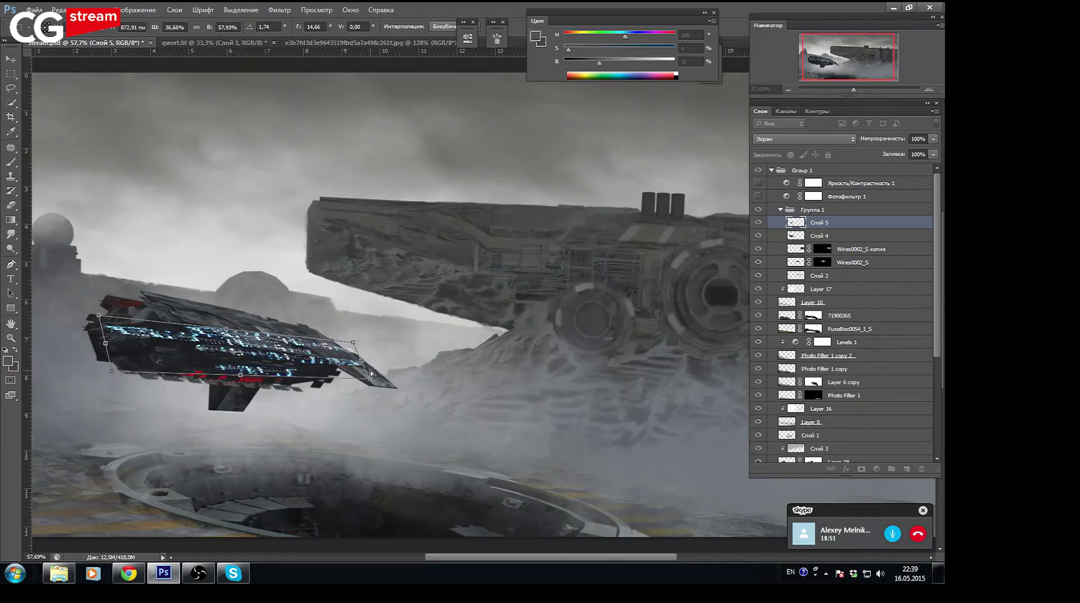
{"action": "key", "text": "Return"}
{"action": "key", "text": "e"}
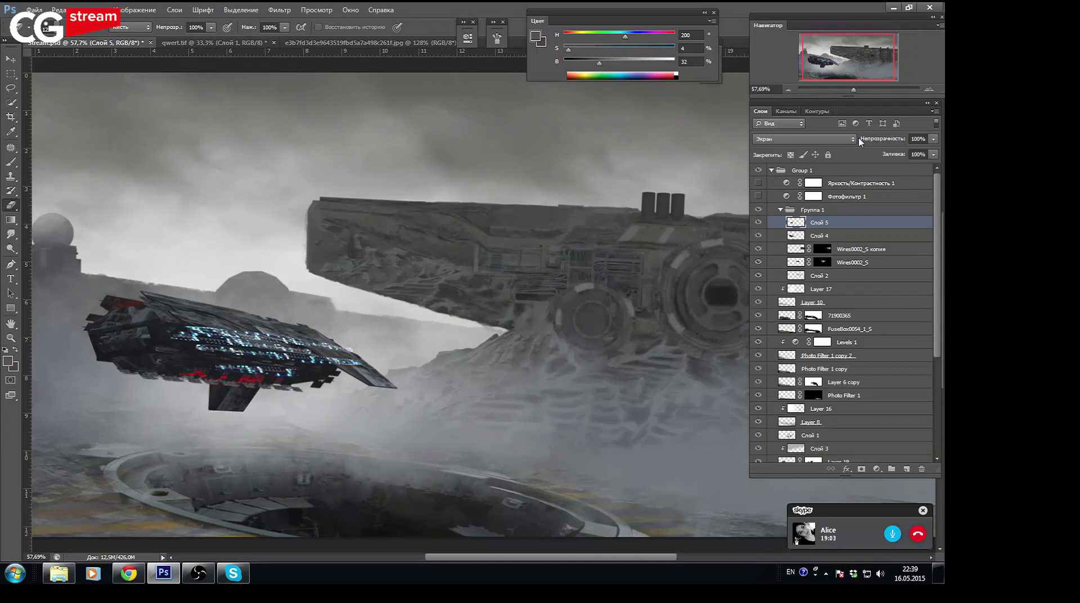
Scale the light layer to about three quarters size with a one-degree rotation
{"action": "scroll", "coordinate": [862, 80], "scroll_direction": "up", "scroll_amount": 3}
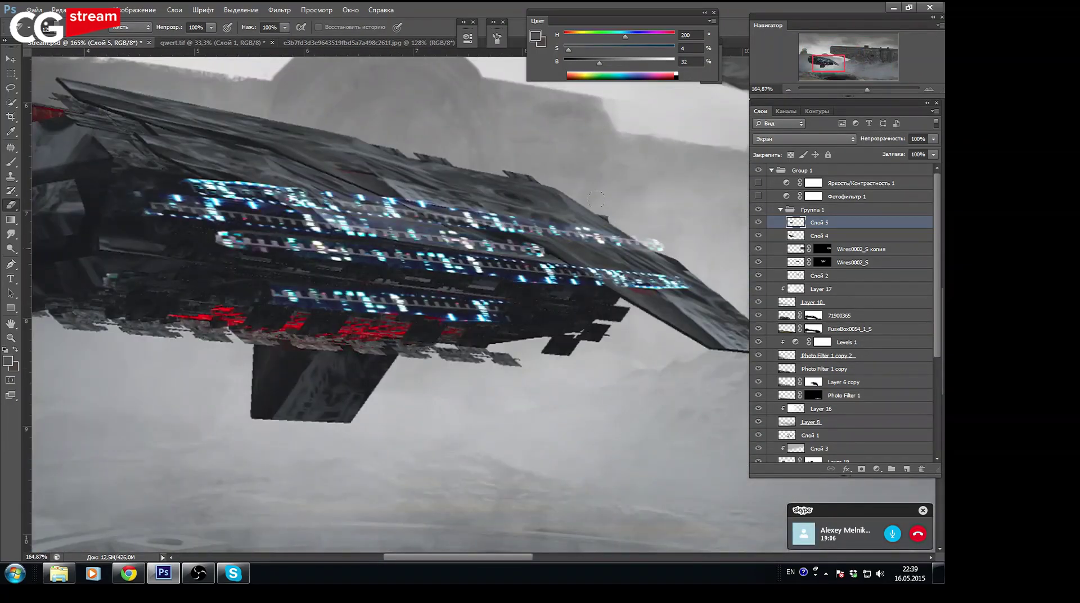
{"action": "key", "text": "ctrl+t"}
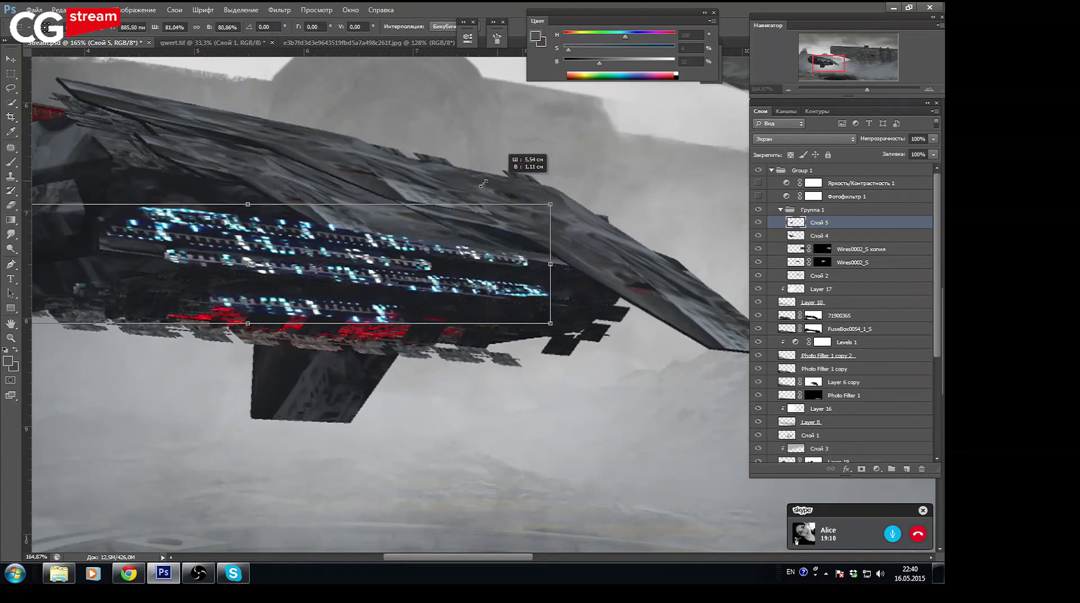
{"action": "left_click_drag", "start_coordinate": [692, 175], "coordinate": [494, 215]}
{"action": "left_click_drag", "start_coordinate": [501, 266], "coordinate": [460, 268]}
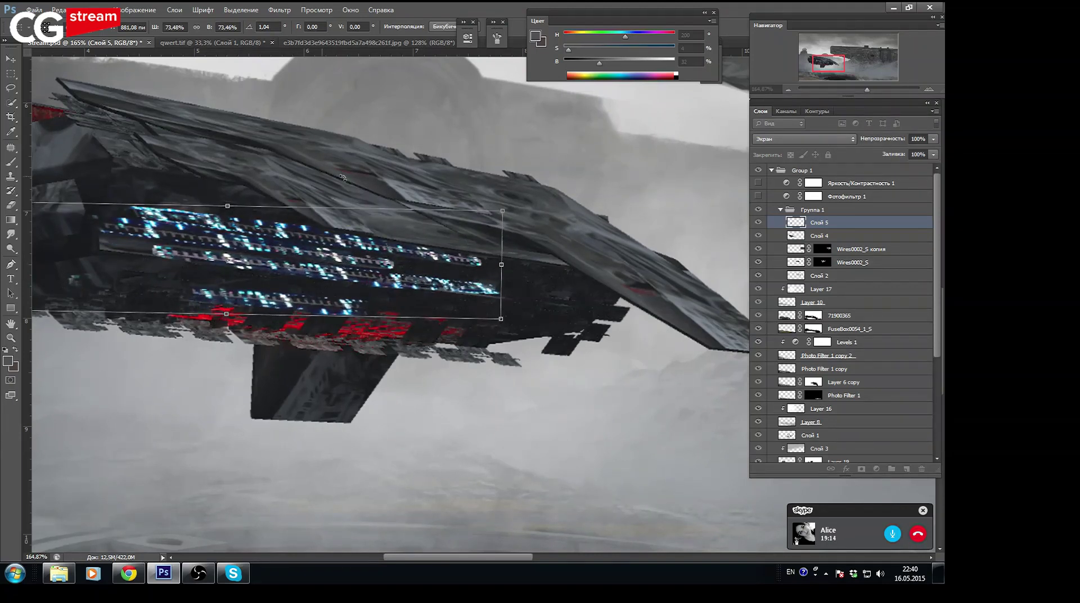
{"action": "key", "text": "Return"}
Shrink the lower lit section to half size, tilted, widened and nudged right
{"action": "key", "text": "l"}
{"action": "left_click_drag", "start_coordinate": [180, 280], "coordinate": [233, 276]}
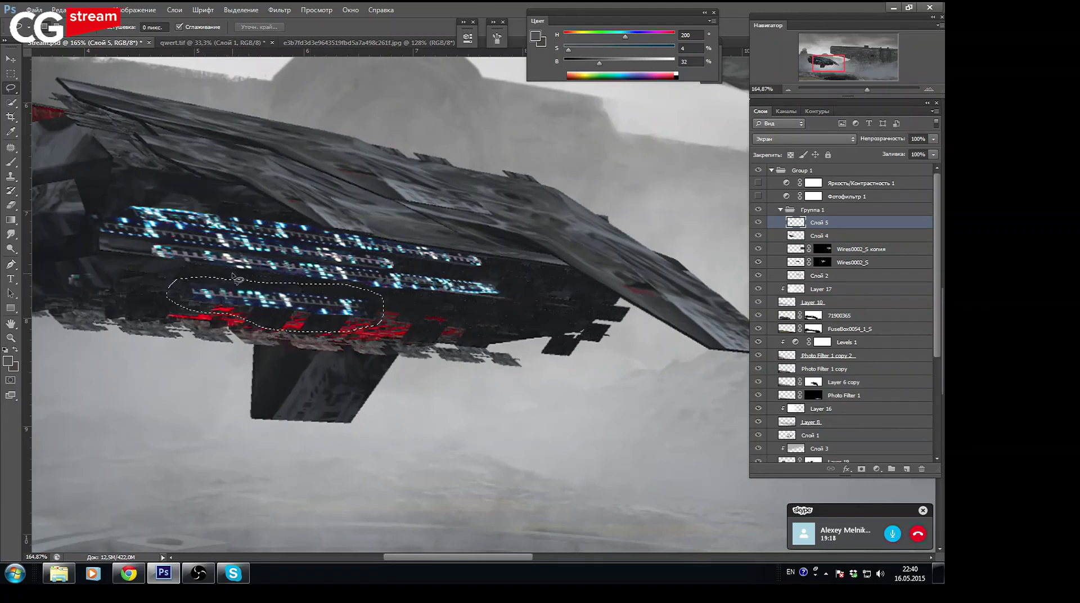
{"action": "key", "text": "ctrl+t"}
{"action": "mouse_move", "coordinate": [381, 333]}
{"action": "left_mouse_down"}
{"action": "mouse_move", "coordinate": [287, 308]}
{"action": "mouse_move", "coordinate": [350, 303]}
{"action": "left_mouse_up"}
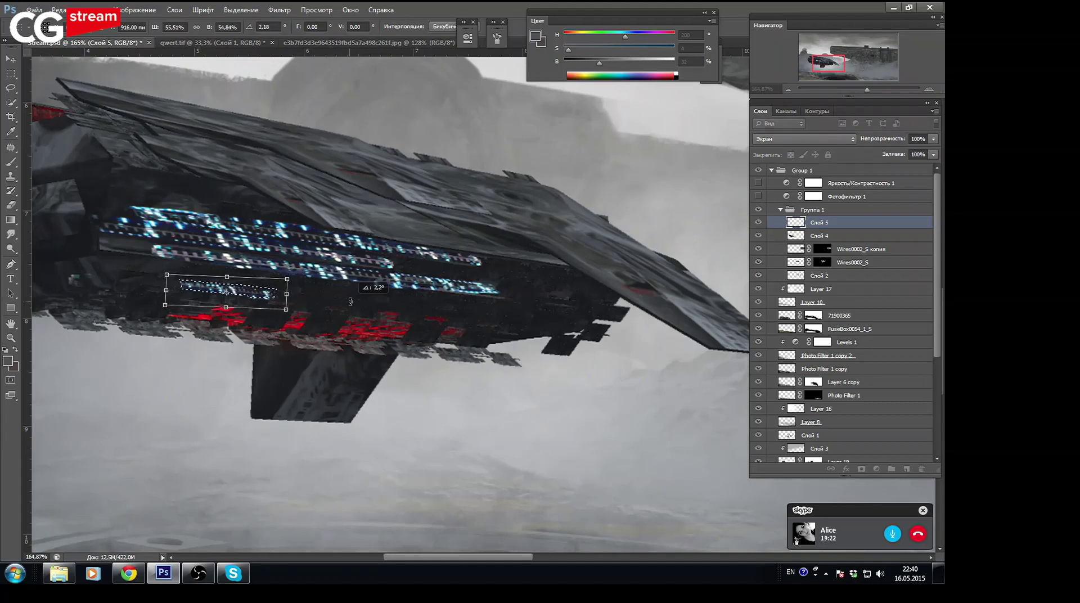
{"action": "left_click_drag", "start_coordinate": [287, 294], "coordinate": [318, 305]}
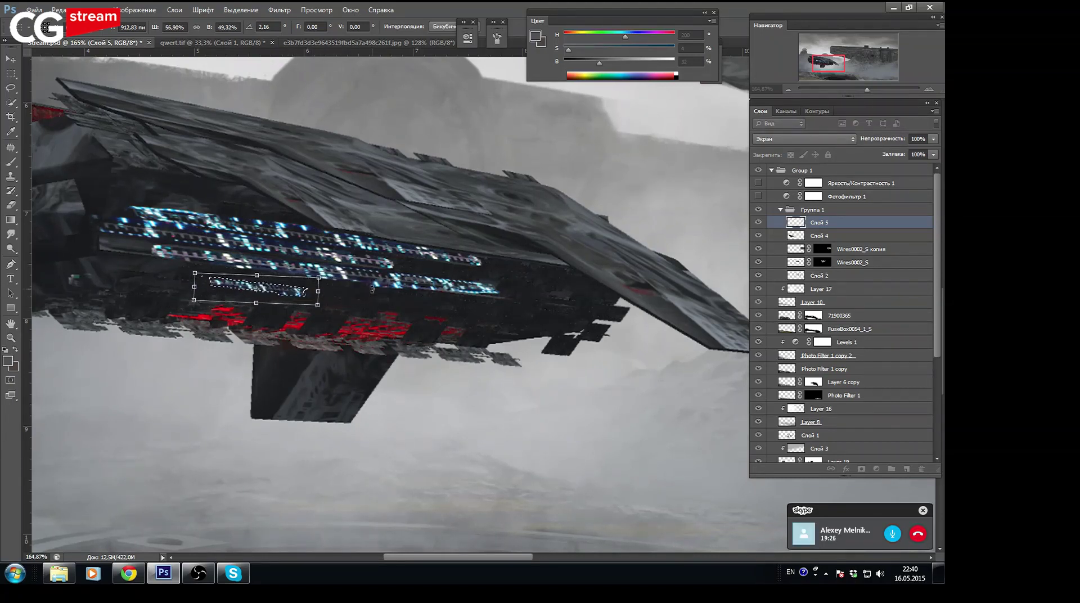
{"action": "key", "text": "Return"}
Shrink the main light band to half and reposition it, then slightly rotate the layer
{"action": "key", "text": "l"}
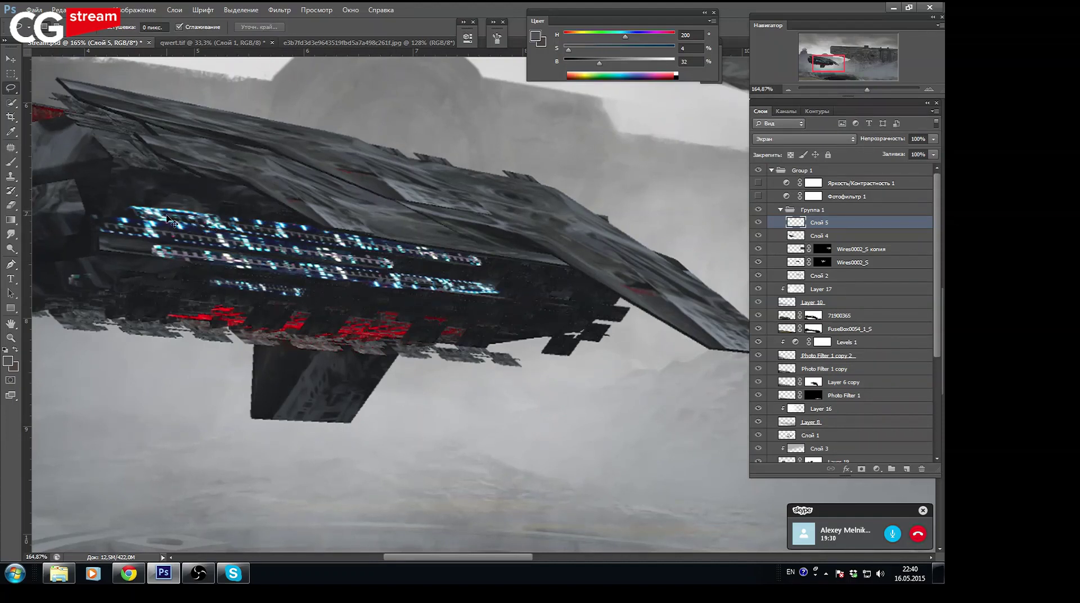
{"action": "mouse_move", "coordinate": [126, 198]}
{"action": "left_mouse_down"}
{"action": "mouse_move", "coordinate": [140, 271]}
{"action": "mouse_move", "coordinate": [520, 312]}
{"action": "mouse_move", "coordinate": [504, 264]}
{"action": "mouse_move", "coordinate": [196, 186]}
{"action": "left_mouse_up"}
{"action": "key", "text": "ctrl+t"}
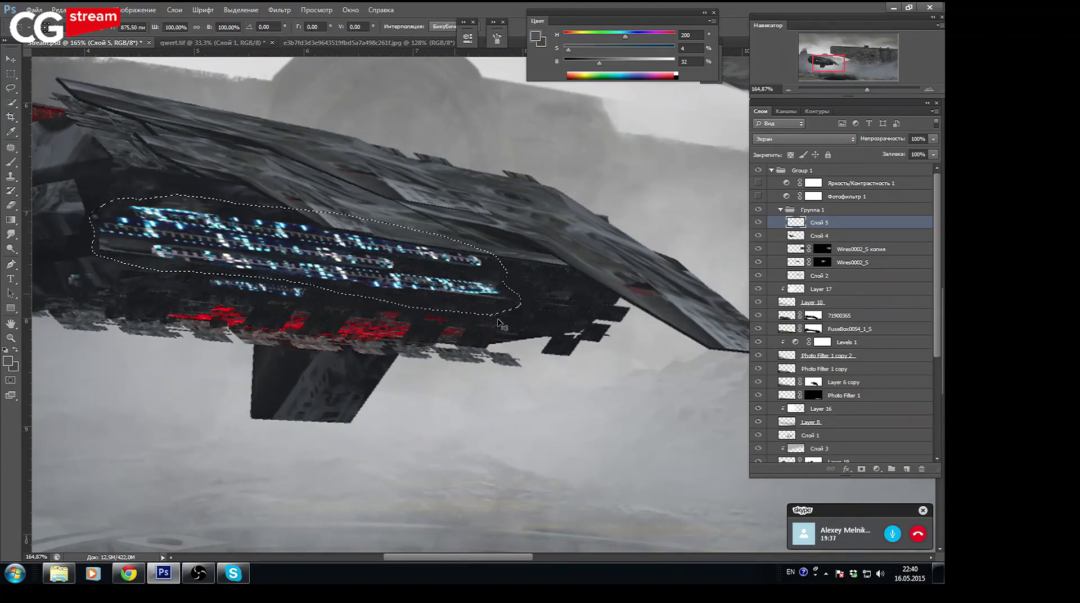
{"action": "mouse_move", "coordinate": [468, 301]}
{"action": "left_mouse_down"}
{"action": "mouse_move", "coordinate": [294, 248]}
{"action": "mouse_move", "coordinate": [338, 243]}
{"action": "mouse_move", "coordinate": [451, 277]}
{"action": "mouse_move", "coordinate": [462, 259]}
{"action": "mouse_move", "coordinate": [429, 269]}
{"action": "left_mouse_up"}
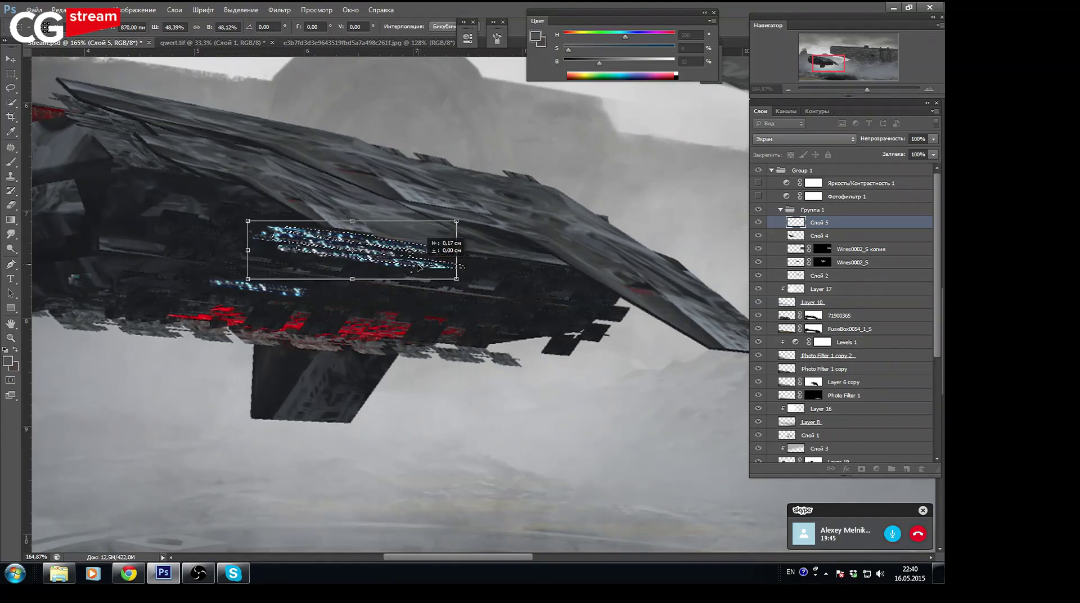
{"action": "key", "text": "Return"}
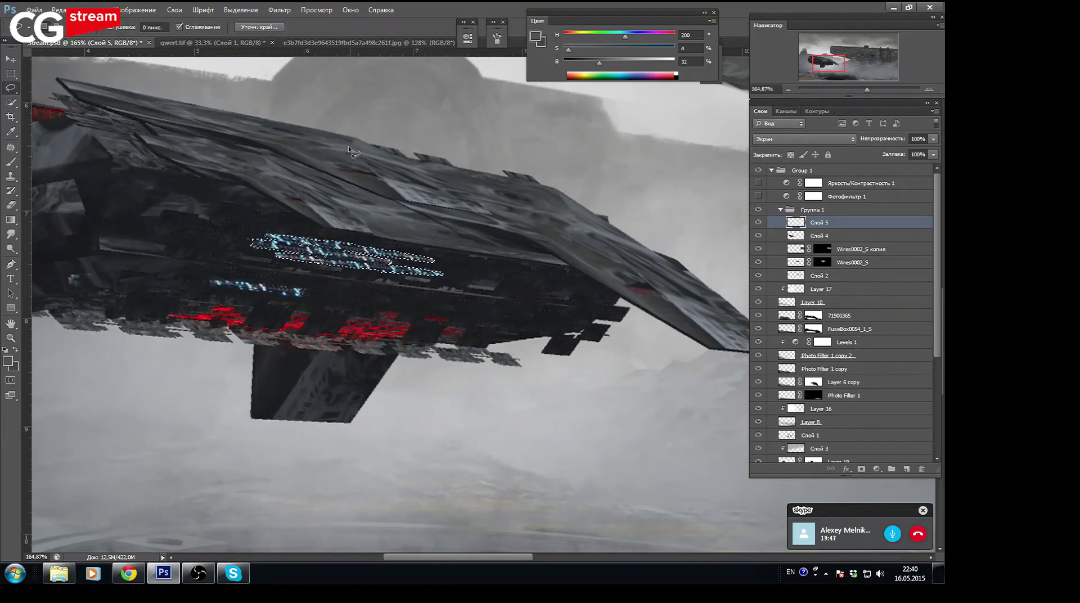
{"action": "key", "text": "ctrl+d"}
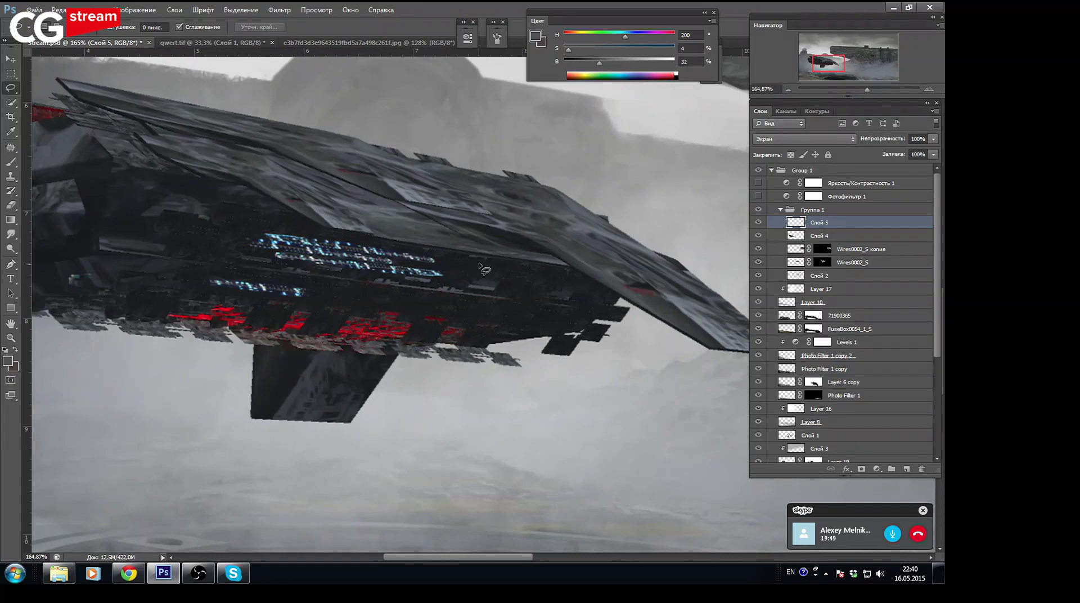
{"action": "key", "text": "ctrl+t"}
{"action": "left_click_drag", "start_coordinate": [546, 297], "coordinate": [552, 298]}
Commit the slight rotation, zoom into the ship's underside, and outline the upper light strip
{"action": "key", "text": "Return"}
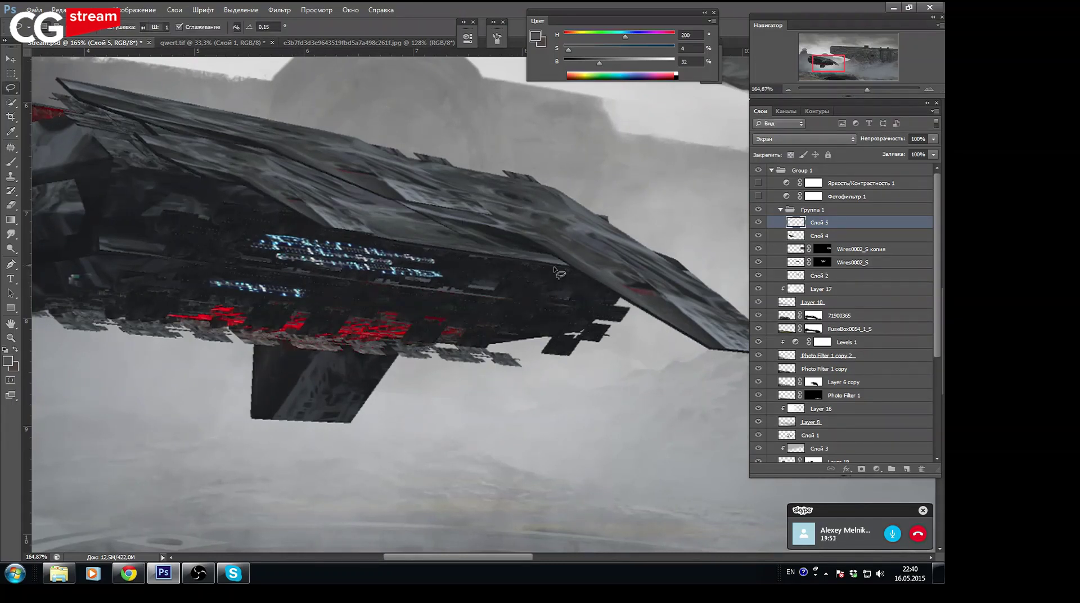
{"action": "key", "text": "e"}
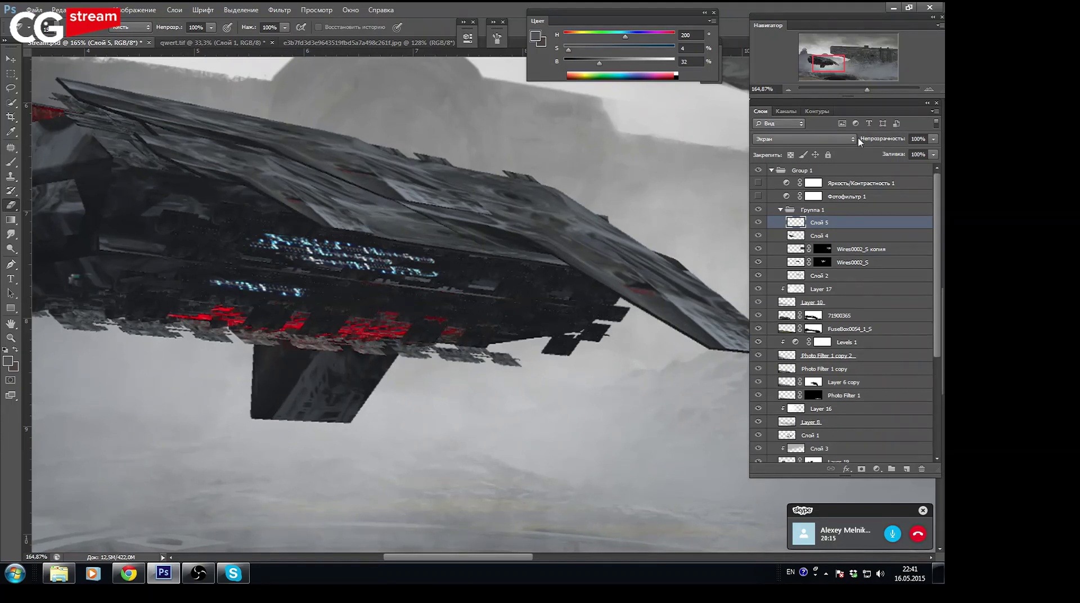
{"action": "left_click_drag", "start_coordinate": [869, 89], "coordinate": [830, 64]}
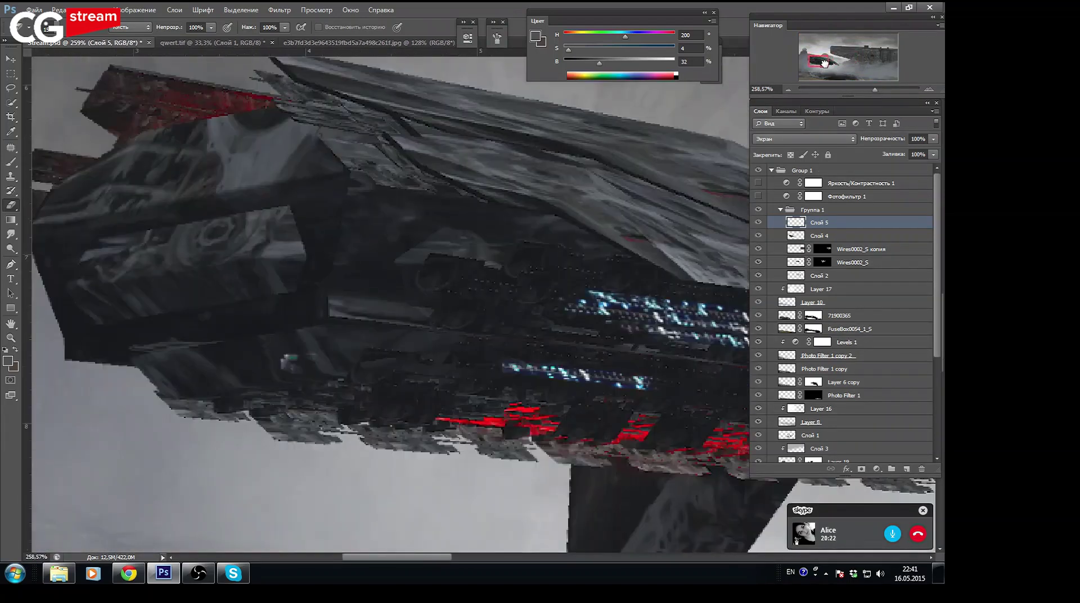
{"action": "left_click", "coordinate": [11, 87]}
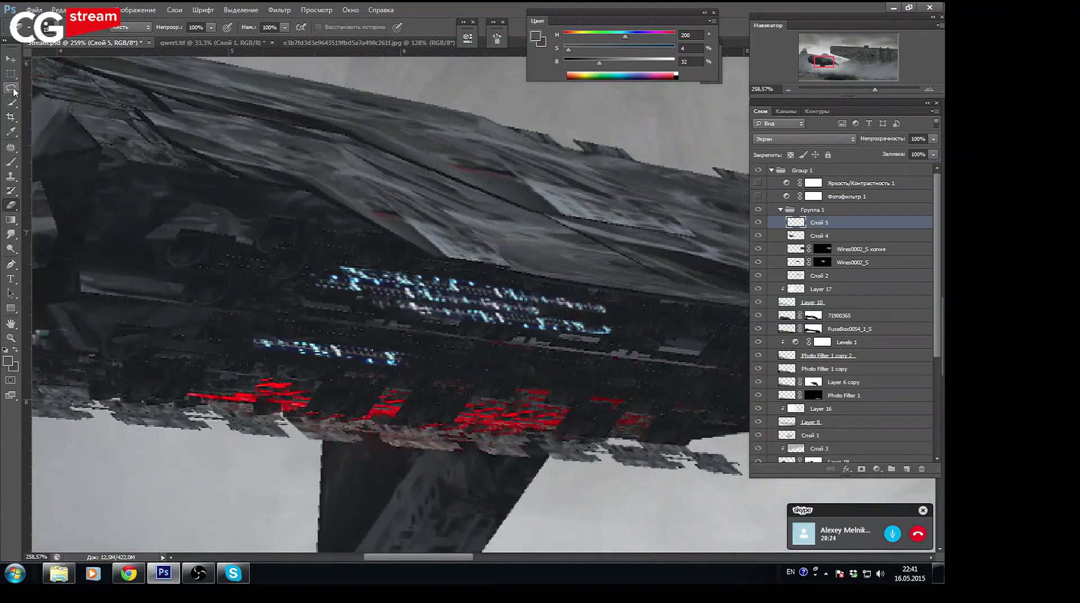
{"action": "mouse_move", "coordinate": [342, 246]}
{"action": "left_mouse_down"}
{"action": "mouse_move", "coordinate": [303, 264]}
{"action": "mouse_move", "coordinate": [352, 245]}
{"action": "left_mouse_up"}
Scale the upper strip to about half and rotate it along the hull line
{"action": "key", "text": "ctrl+t"}
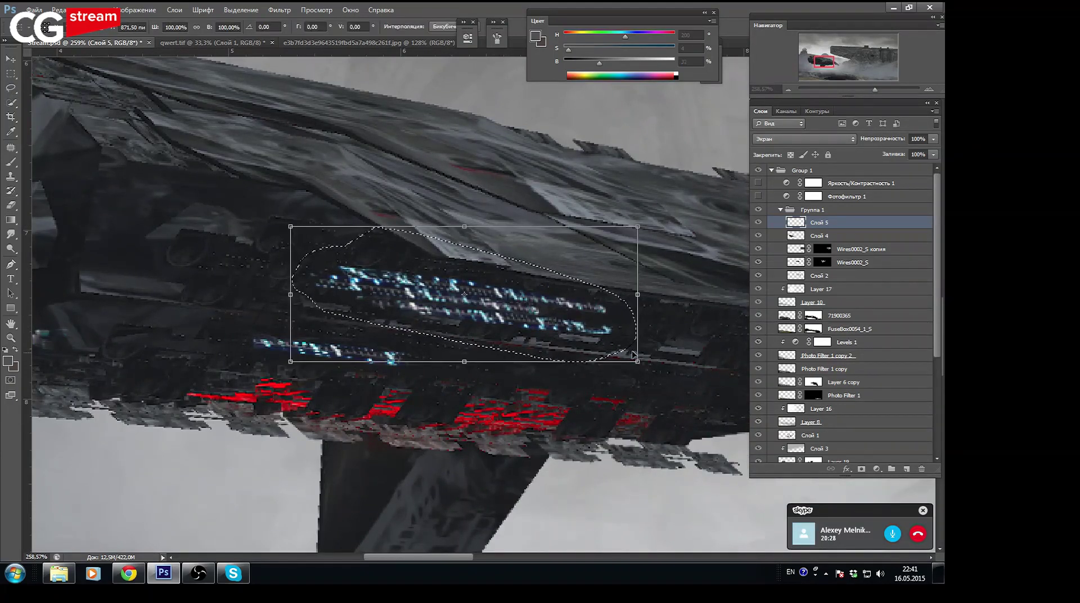
{"action": "mouse_move", "coordinate": [637, 362]}
{"action": "left_mouse_down"}
{"action": "mouse_move", "coordinate": [340, 257]}
{"action": "mouse_move", "coordinate": [398, 292]}
{"action": "mouse_move", "coordinate": [364, 289]}
{"action": "mouse_move", "coordinate": [742, 303]}
{"action": "mouse_move", "coordinate": [727, 379]}
{"action": "left_mouse_up"}
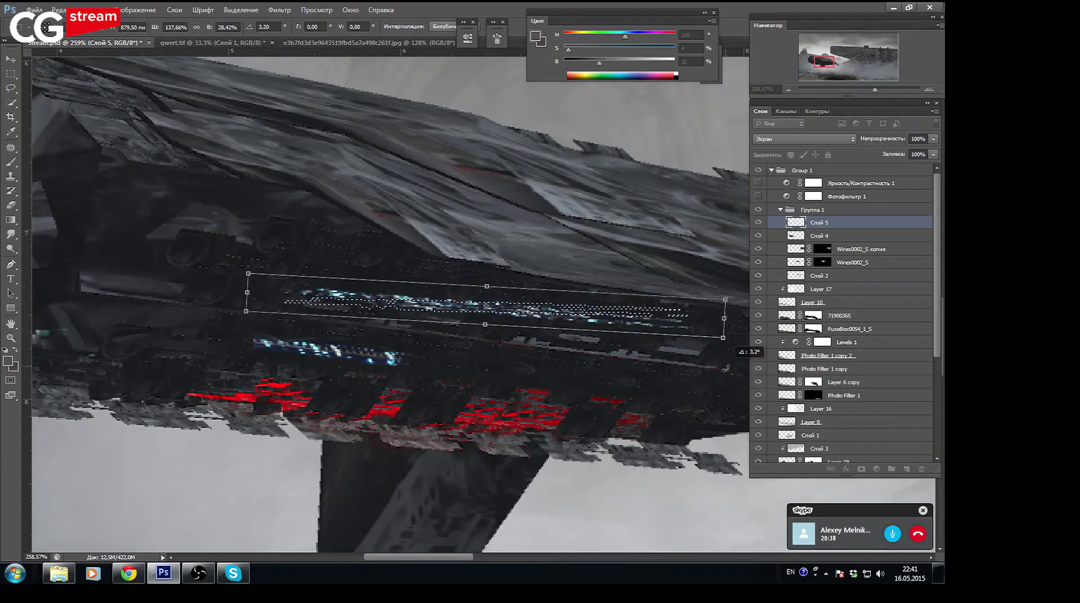
{"action": "left_click_drag", "start_coordinate": [726, 379], "coordinate": [740, 382]}
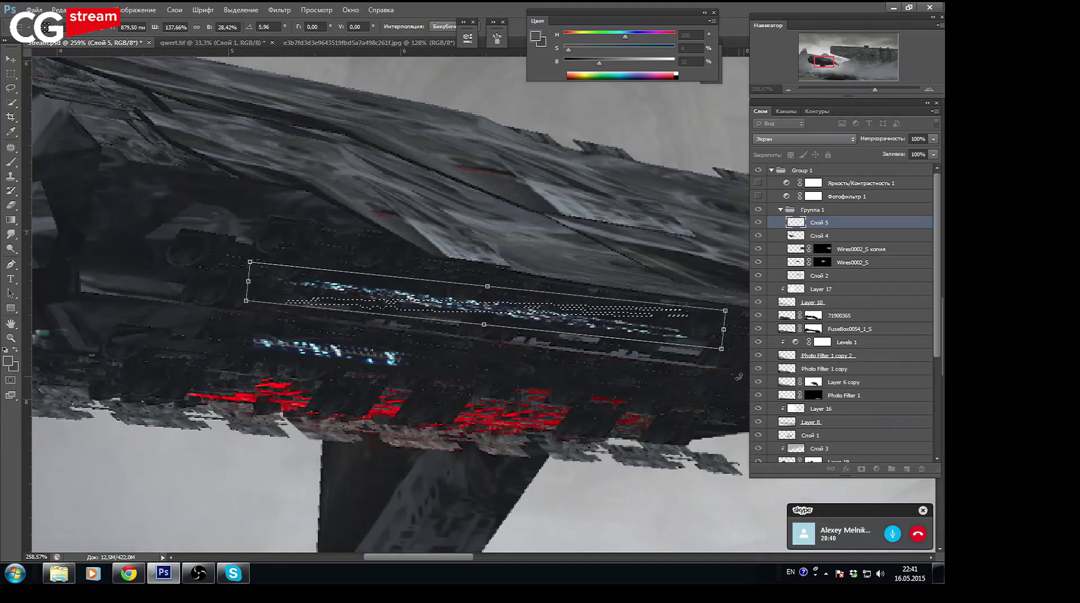
{"action": "key", "text": "Return"}
{"action": "key", "text": "l"}
{"action": "left_click", "coordinate": [621, 268]}
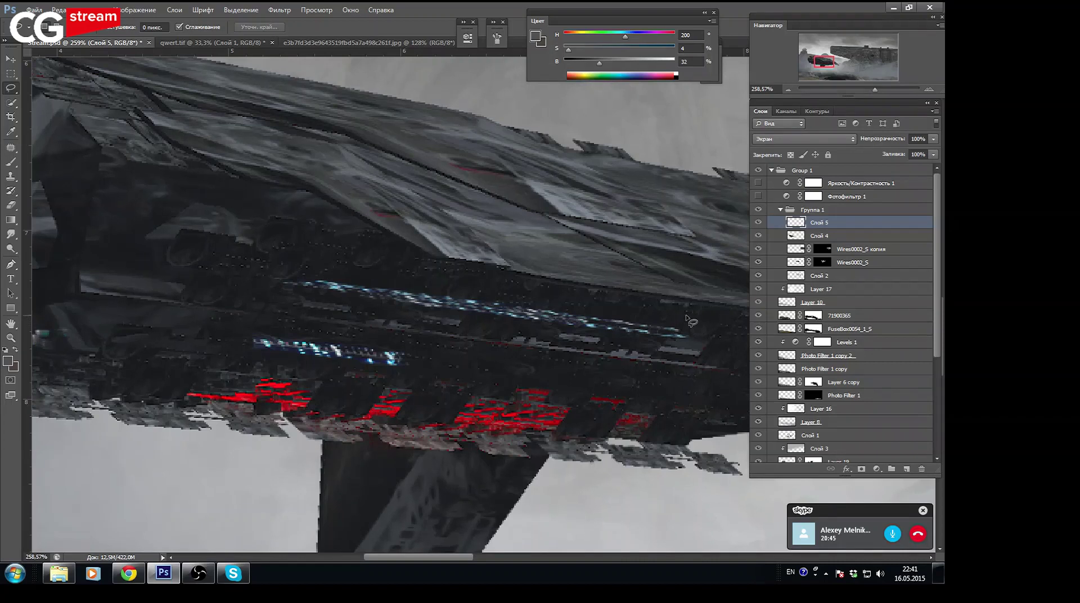
{"action": "mouse_move", "coordinate": [693, 319]}
{"action": "left_mouse_down"}
{"action": "mouse_move", "coordinate": [685, 336]}
{"action": "mouse_move", "coordinate": [719, 337]}
{"action": "left_mouse_up"}
{"action": "key", "text": "ctrl+t"}
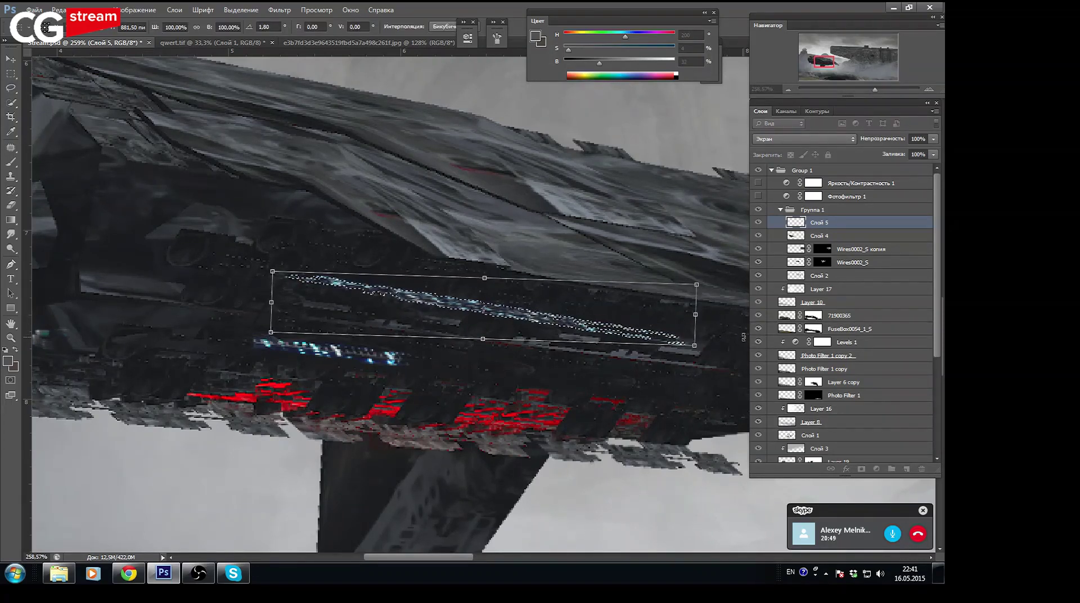
{"action": "key", "text": "Return"}
{"action": "key", "text": "ctrl+d"}
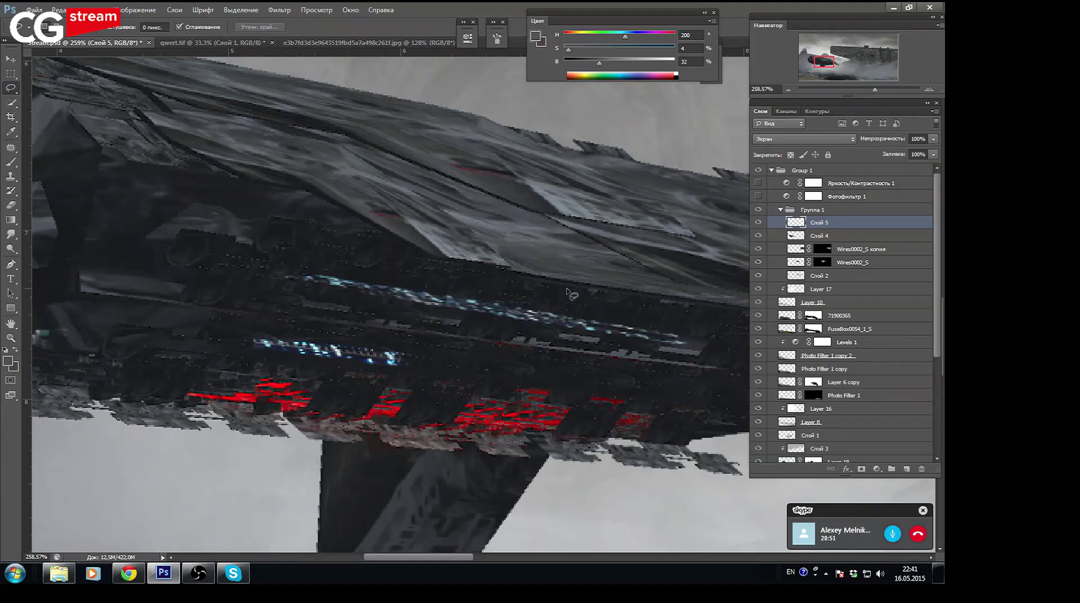
{"action": "key", "text": "e"}
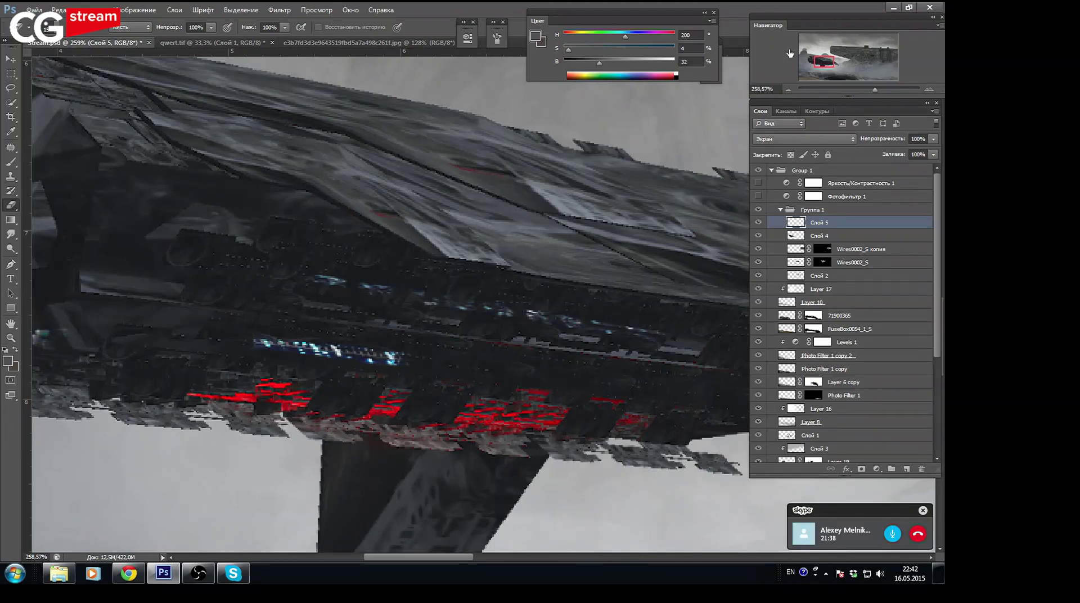
{"action": "left_click_drag", "start_coordinate": [875, 89], "coordinate": [855, 89]}
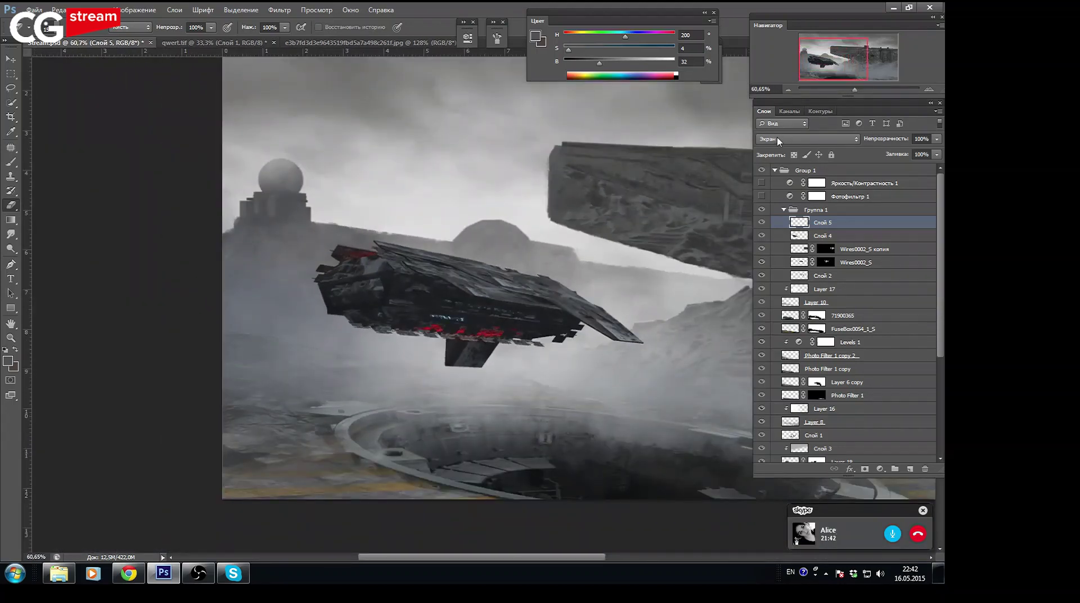
{"action": "left_click", "coordinate": [59, 573]}
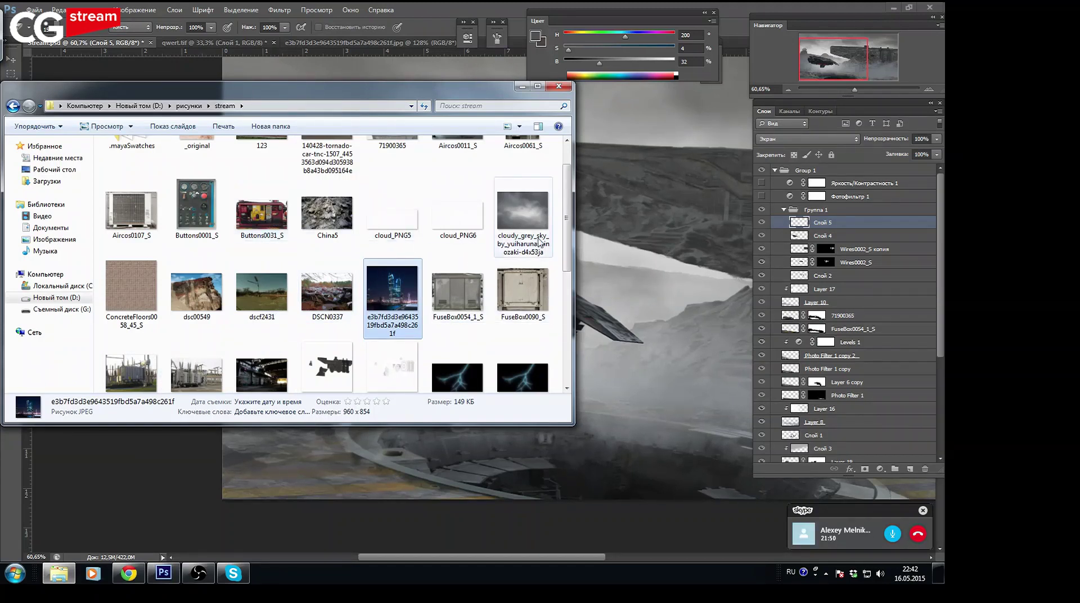
{"action": "scroll", "coordinate": [568, 211], "scroll_direction": "up", "scroll_amount": 2}
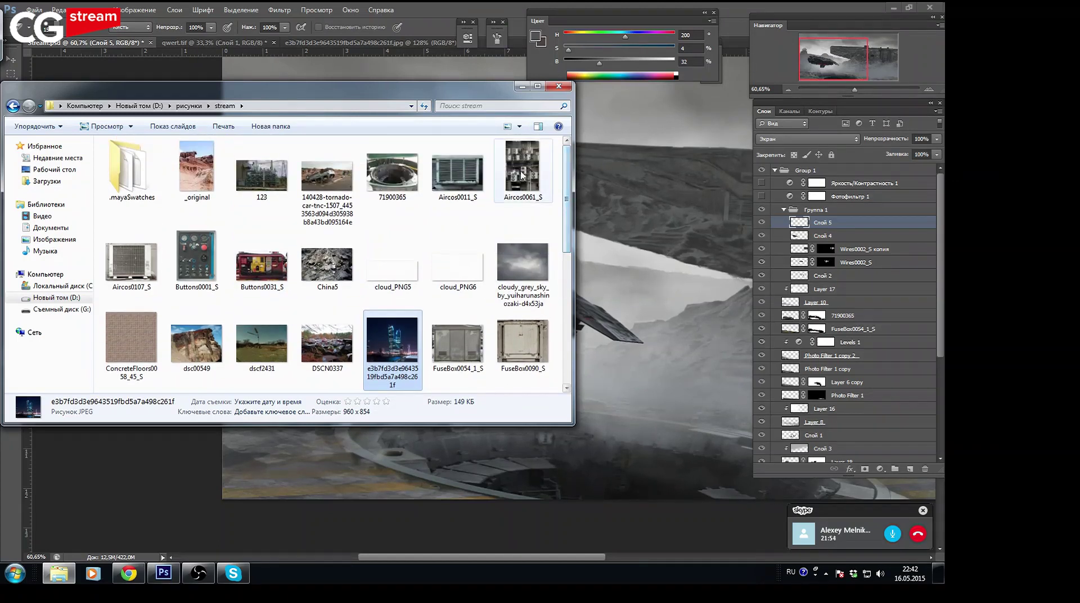
{"action": "left_click", "coordinate": [598, 176]}
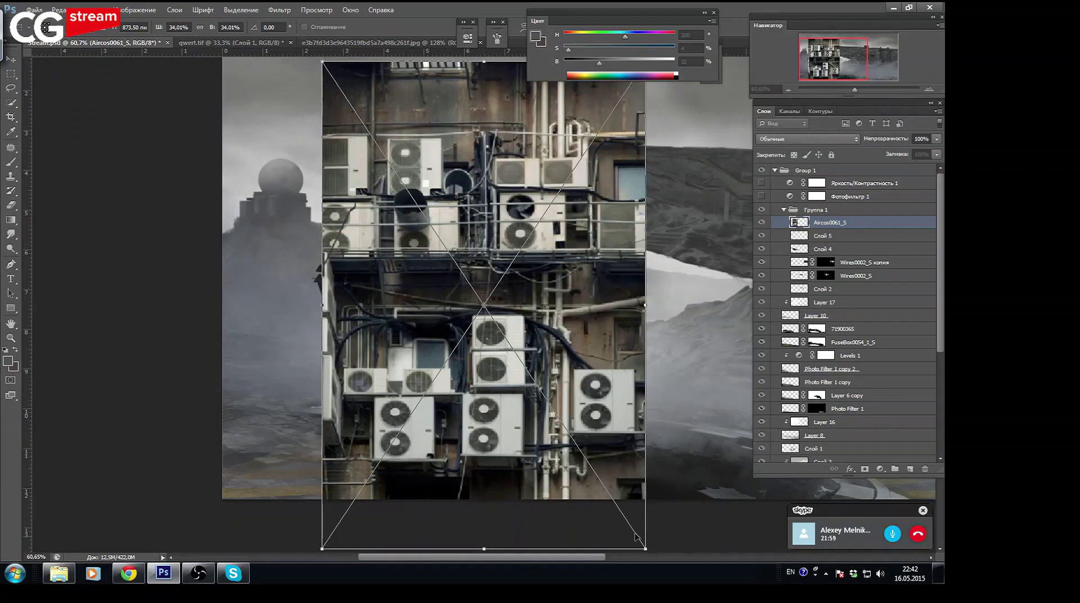
Shrink the air-conditioner photo to about half size and place it on the ship's front
{"action": "left_click_drag", "start_coordinate": [646, 547], "coordinate": [487, 311]}
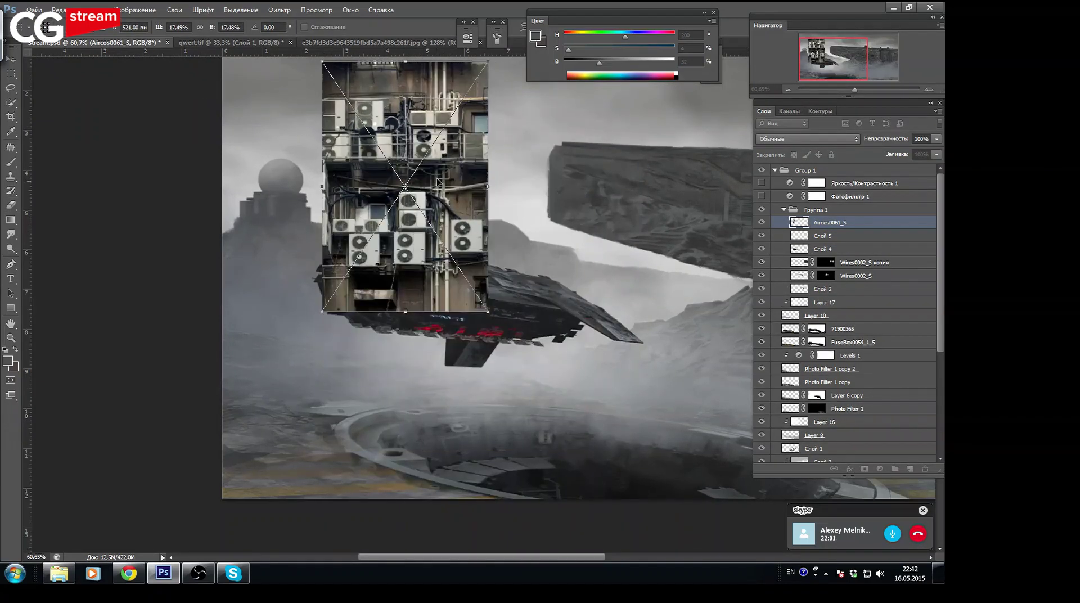
{"action": "left_click_drag", "start_coordinate": [437, 181], "coordinate": [424, 266]}
{"action": "key", "text": "Return"}
{"action": "key", "text": "e"}
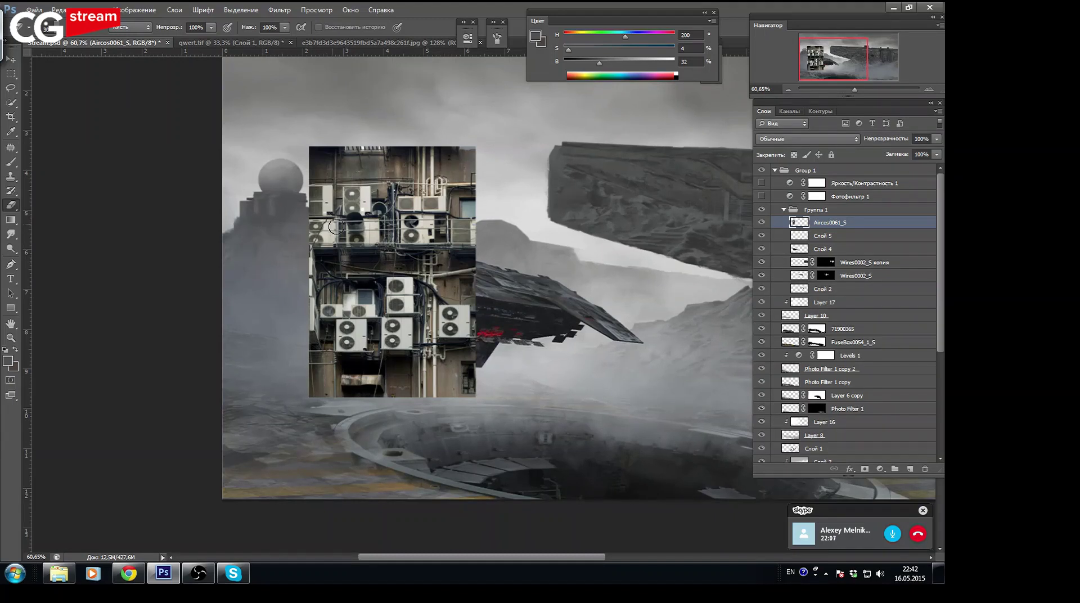
Erase the photo's left, top and right edges so the hull shows through
{"action": "mouse_move", "coordinate": [315, 219]}
{"action": "left_mouse_down"}
{"action": "mouse_move", "coordinate": [332, 241]}
{"action": "mouse_move", "coordinate": [314, 223]}
{"action": "mouse_move", "coordinate": [325, 176]}
{"action": "left_mouse_up"}
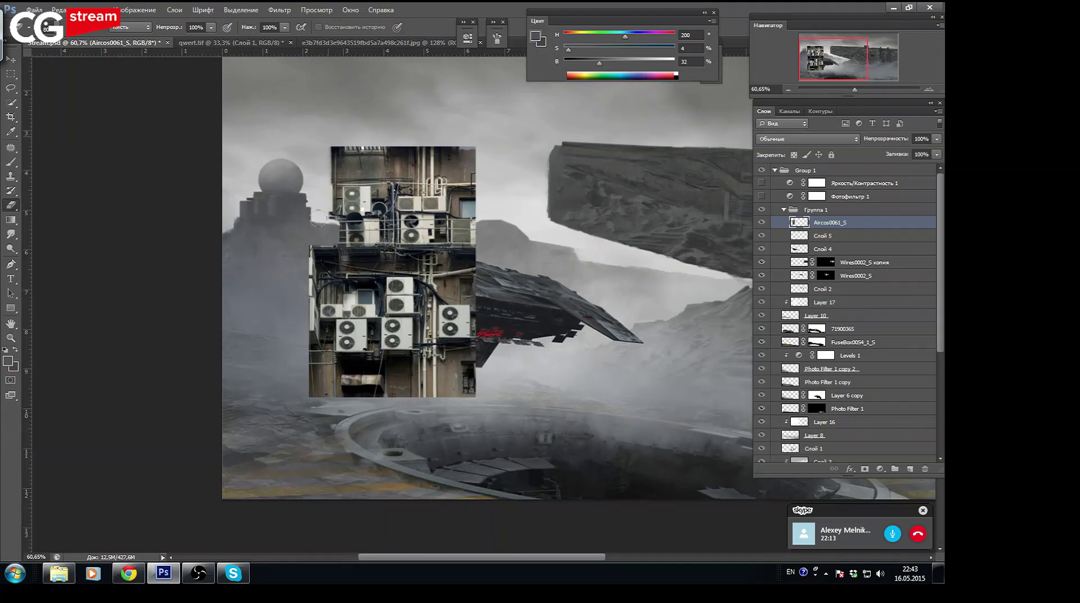
{"action": "left_click_drag", "start_coordinate": [348, 148], "coordinate": [538, 156]}
{"action": "mouse_move", "coordinate": [453, 160]}
{"action": "left_mouse_down"}
{"action": "mouse_move", "coordinate": [454, 196]}
{"action": "mouse_move", "coordinate": [472, 176]}
{"action": "left_mouse_up"}
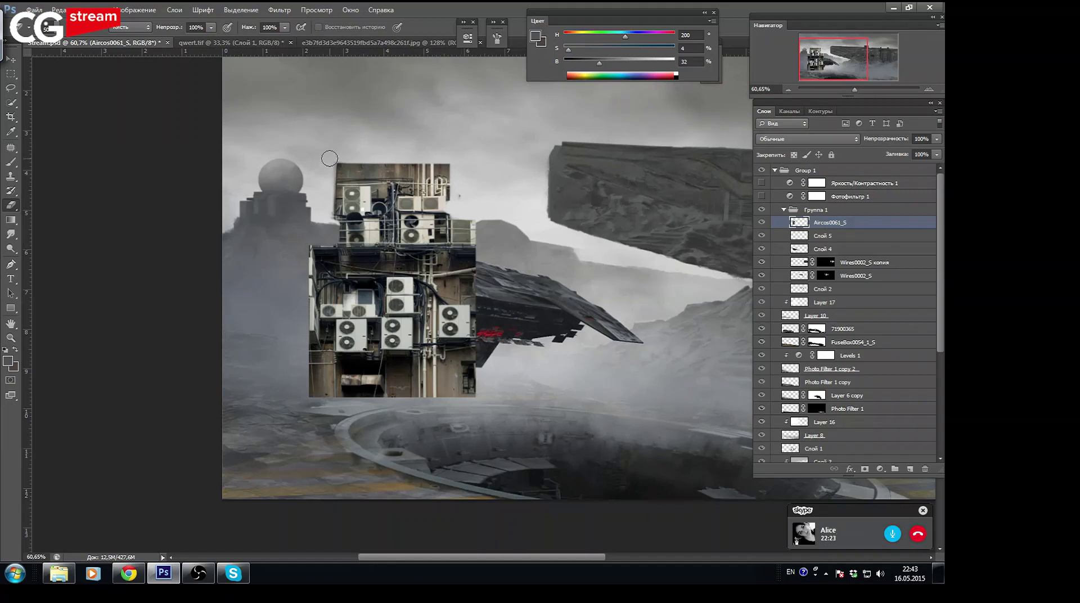
{"action": "left_click_drag", "start_coordinate": [310, 246], "coordinate": [310, 398]}
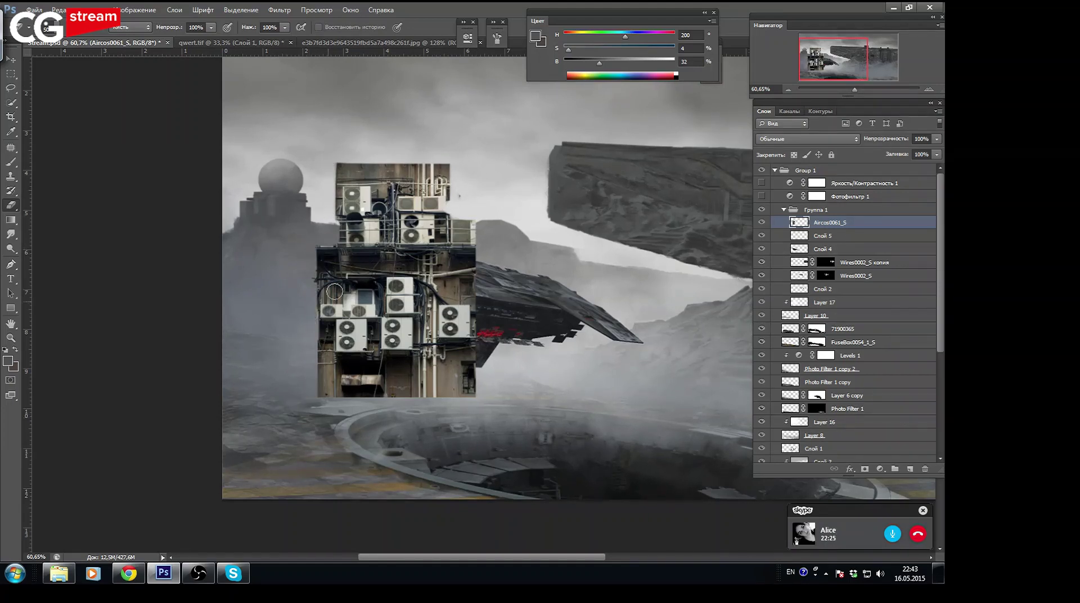
{"action": "mouse_move", "coordinate": [321, 337]}
{"action": "left_mouse_down"}
{"action": "mouse_move", "coordinate": [330, 344]}
{"action": "mouse_move", "coordinate": [316, 397]}
{"action": "mouse_move", "coordinate": [506, 394]}
{"action": "left_mouse_up"}
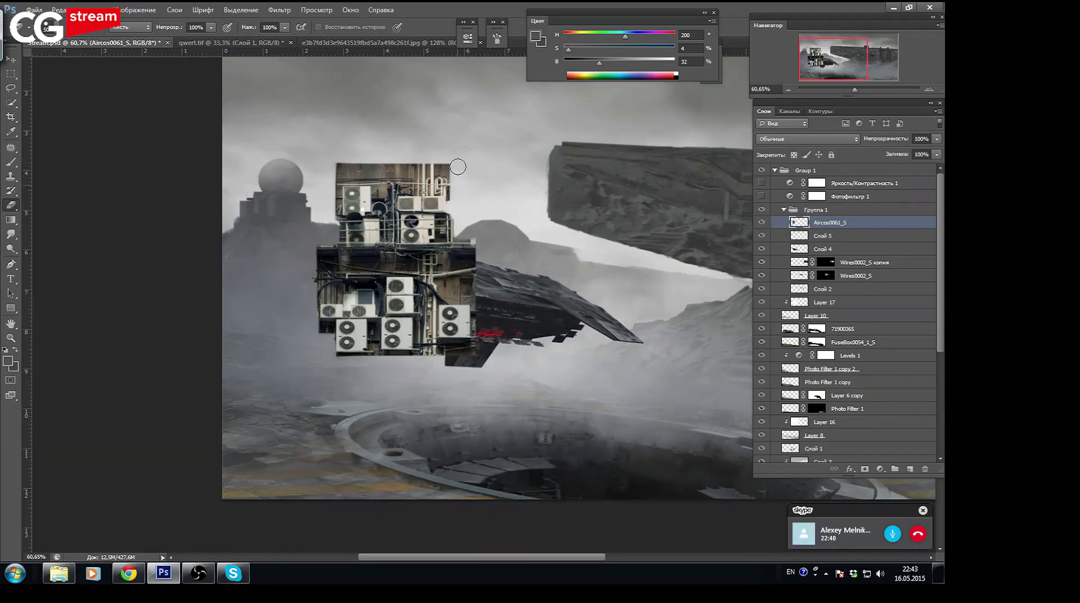
{"action": "mouse_move", "coordinate": [470, 260]}
{"action": "left_mouse_down"}
{"action": "mouse_move", "coordinate": [456, 297]}
{"action": "mouse_move", "coordinate": [481, 254]}
{"action": "mouse_move", "coordinate": [452, 302]}
{"action": "mouse_move", "coordinate": [504, 371]}
{"action": "left_mouse_up"}
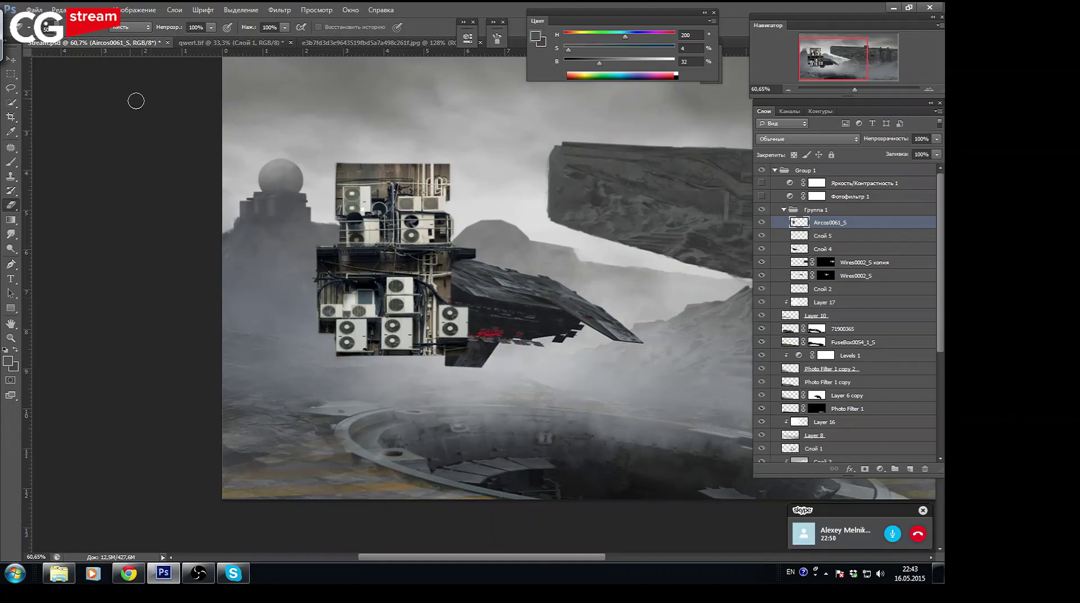
{"action": "left_click", "coordinate": [11, 59]}
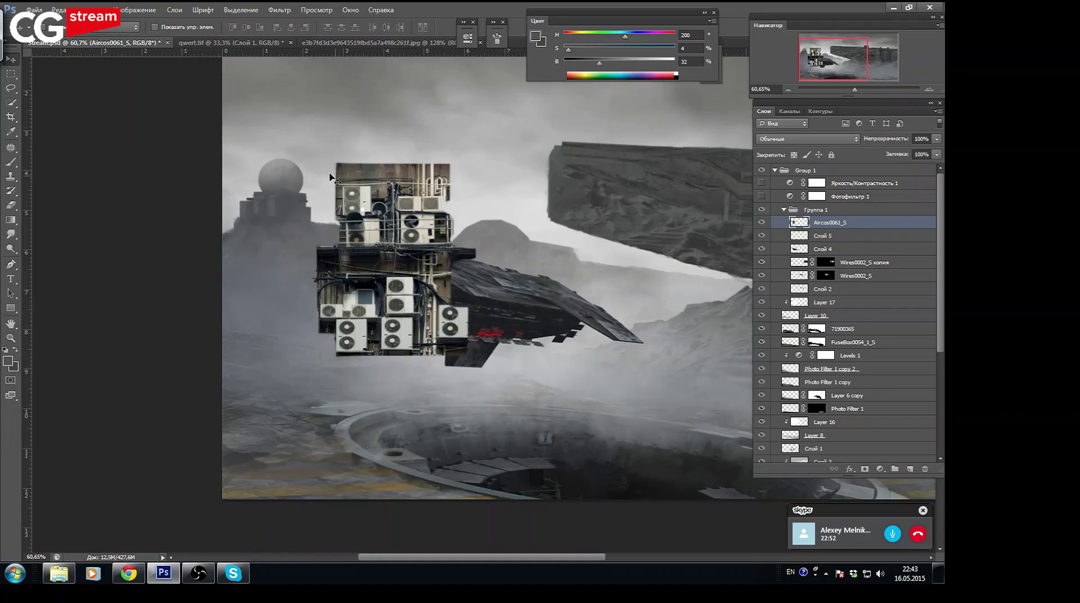
Scale the Aircos air-conditioner texture down to about 27 percent at the ship's front
{"action": "key", "text": "ctrl+t"}
{"action": "mouse_move", "coordinate": [476, 146]}
{"action": "left_mouse_down"}
{"action": "mouse_move", "coordinate": [347, 322]}
{"action": "mouse_move", "coordinate": [358, 231]}
{"action": "left_mouse_up"}
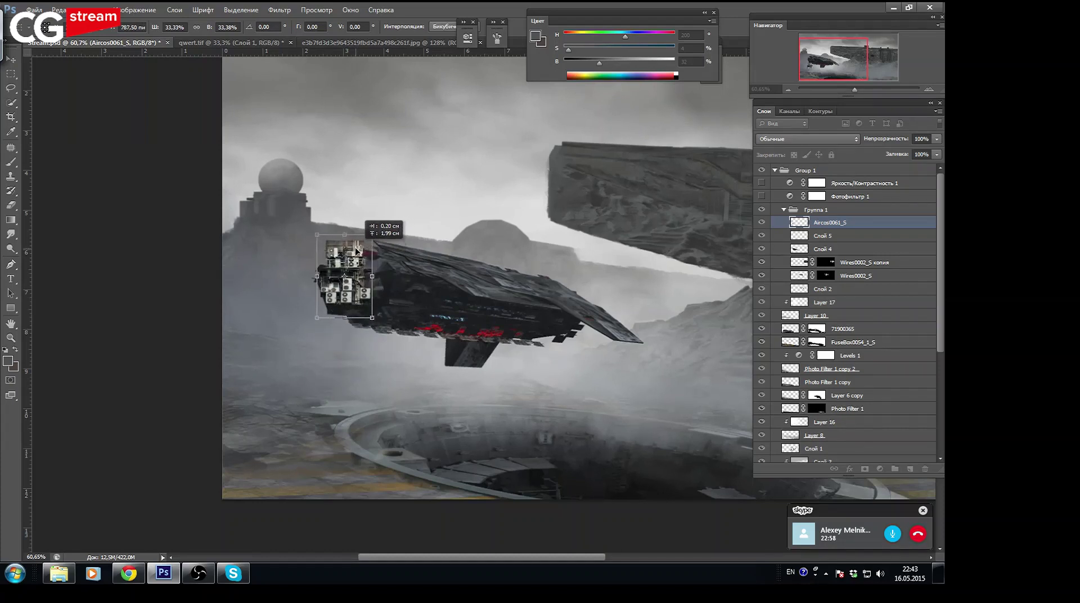
{"action": "left_click_drag", "start_coordinate": [855, 89], "coordinate": [822, 58]}
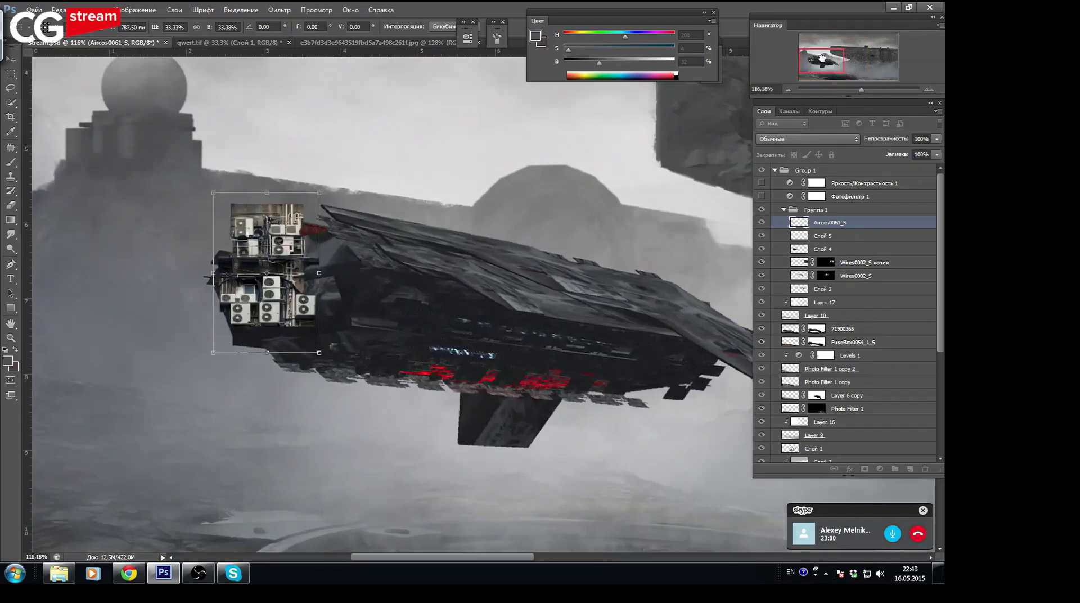
{"action": "mouse_move", "coordinate": [312, 191]}
{"action": "left_mouse_down"}
{"action": "mouse_move", "coordinate": [311, 212]}
{"action": "mouse_move", "coordinate": [288, 234]}
{"action": "left_mouse_up"}
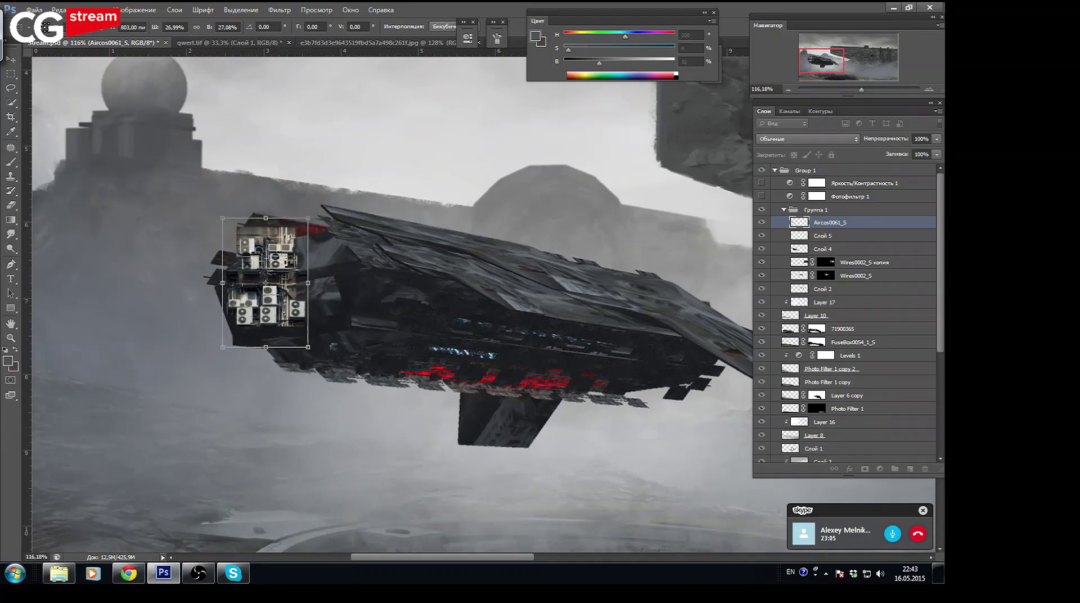
Distort the texture so its edges follow the angled hull of the ship
{"action": "left_click", "coordinate": [59, 9]}
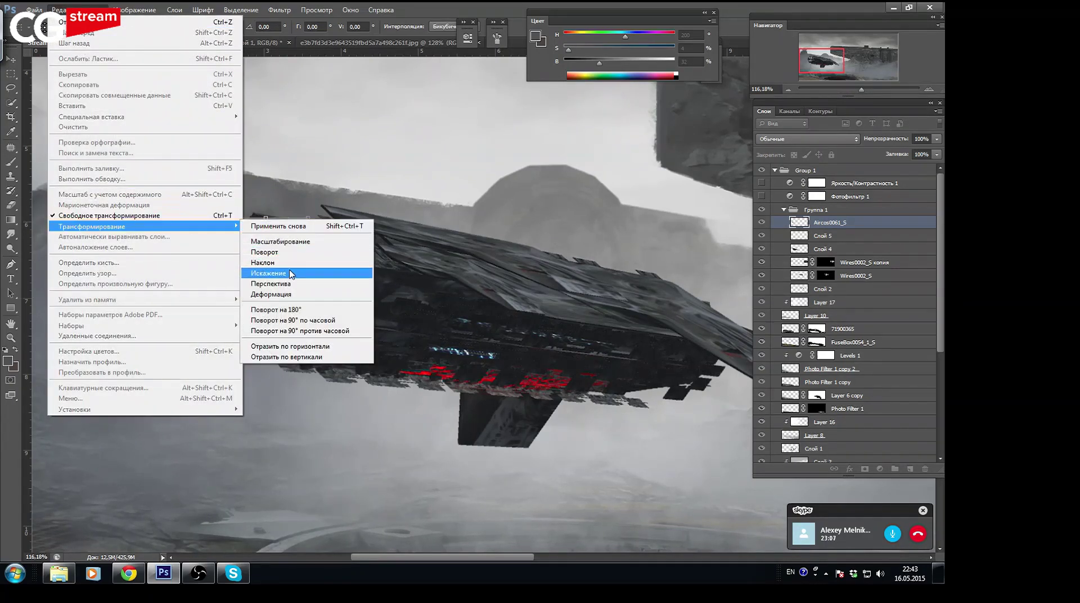
{"action": "mouse_move", "coordinate": [93, 227]}
{"action": "left_click", "coordinate": [290, 273]}
{"action": "mouse_move", "coordinate": [266, 219]}
{"action": "left_mouse_down"}
{"action": "mouse_move", "coordinate": [326, 244]}
{"action": "mouse_move", "coordinate": [274, 256]}
{"action": "mouse_move", "coordinate": [283, 256]}
{"action": "left_mouse_up"}
{"action": "left_click_drag", "start_coordinate": [344, 230], "coordinate": [297, 260]}
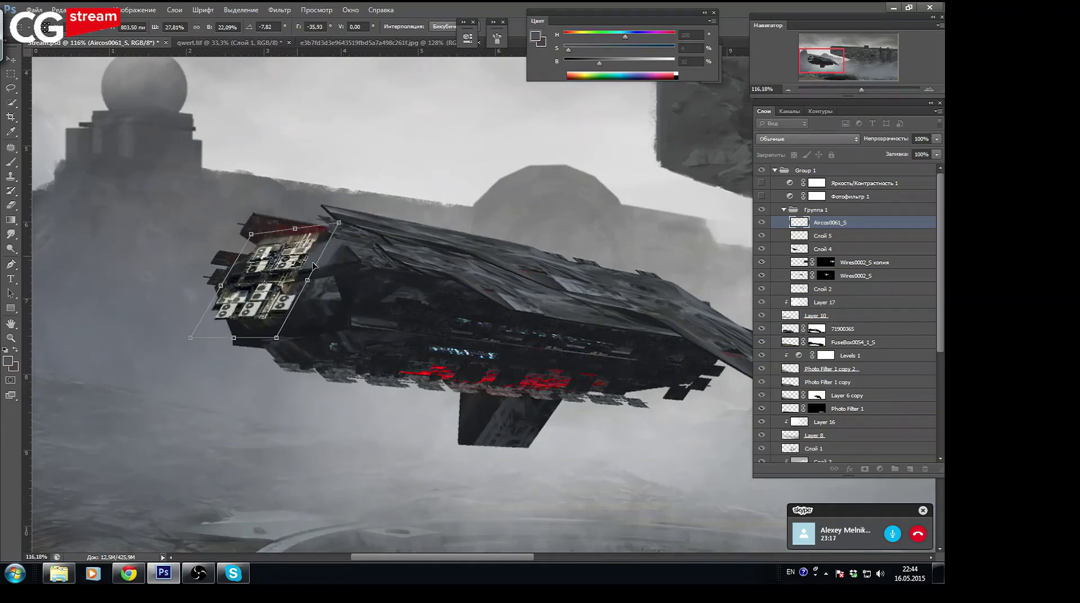
{"action": "left_click_drag", "start_coordinate": [307, 280], "coordinate": [307, 274]}
{"action": "left_click_drag", "start_coordinate": [283, 335], "coordinate": [289, 328]}
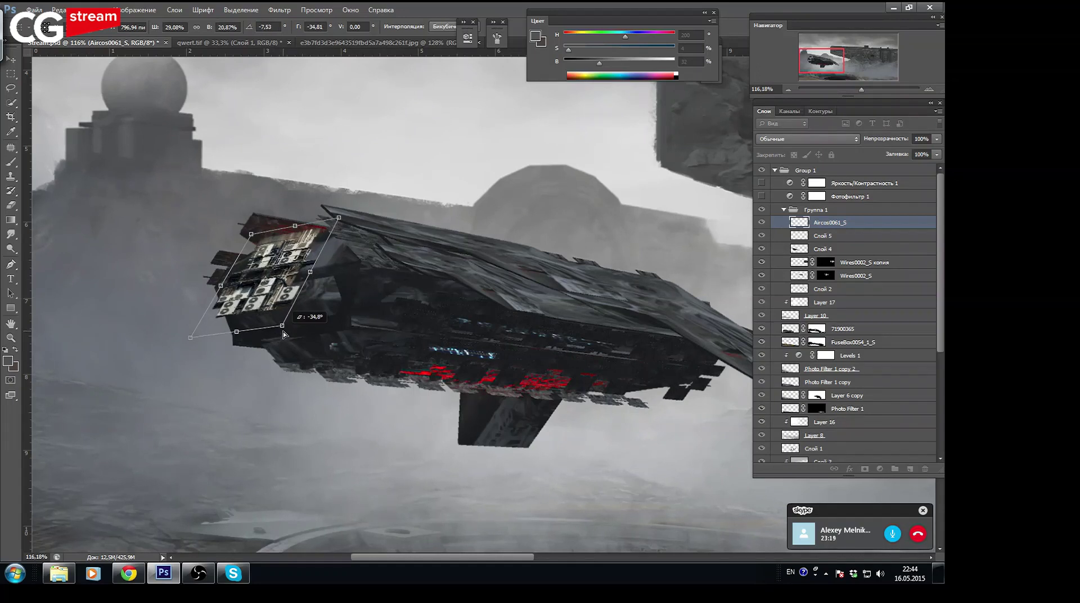
{"action": "left_click_drag", "start_coordinate": [310, 271], "coordinate": [333, 273]}
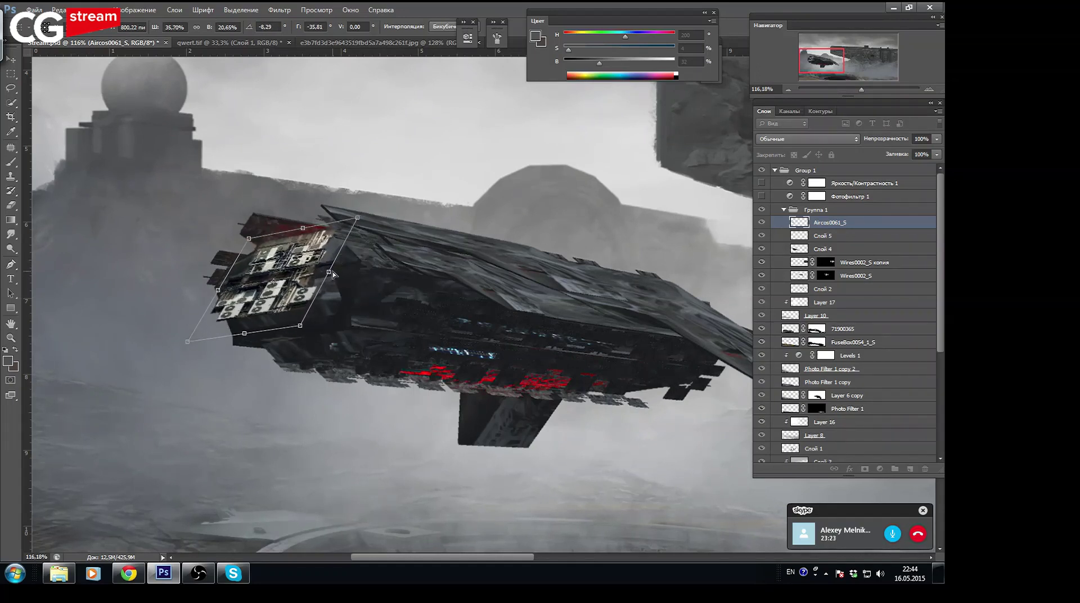
{"action": "key", "text": "Return"}
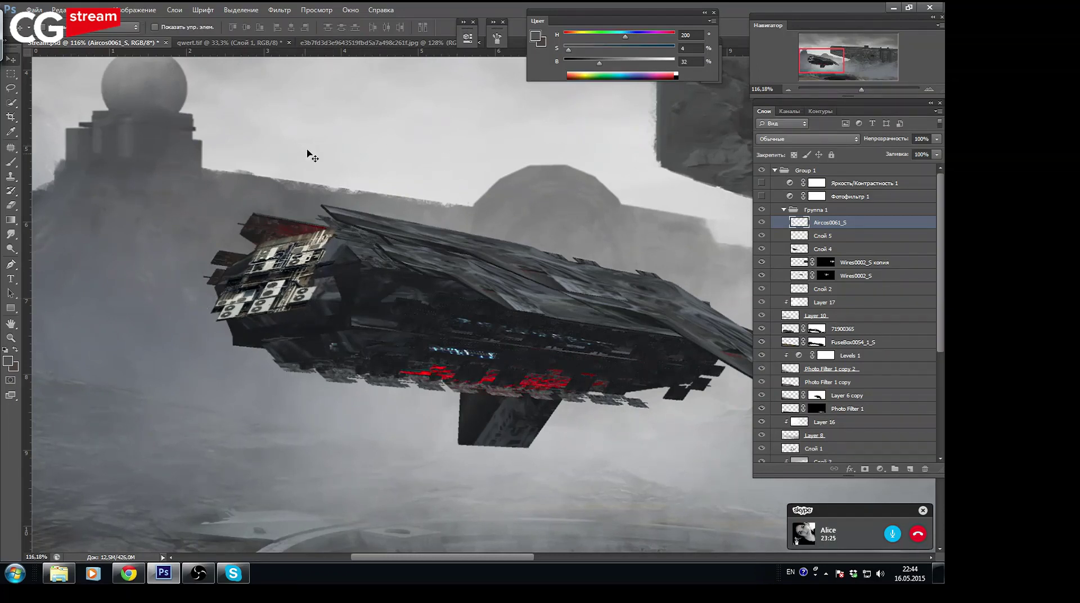
Erase the texture's top strip where it overlaps the hull
{"action": "key", "text": "e"}
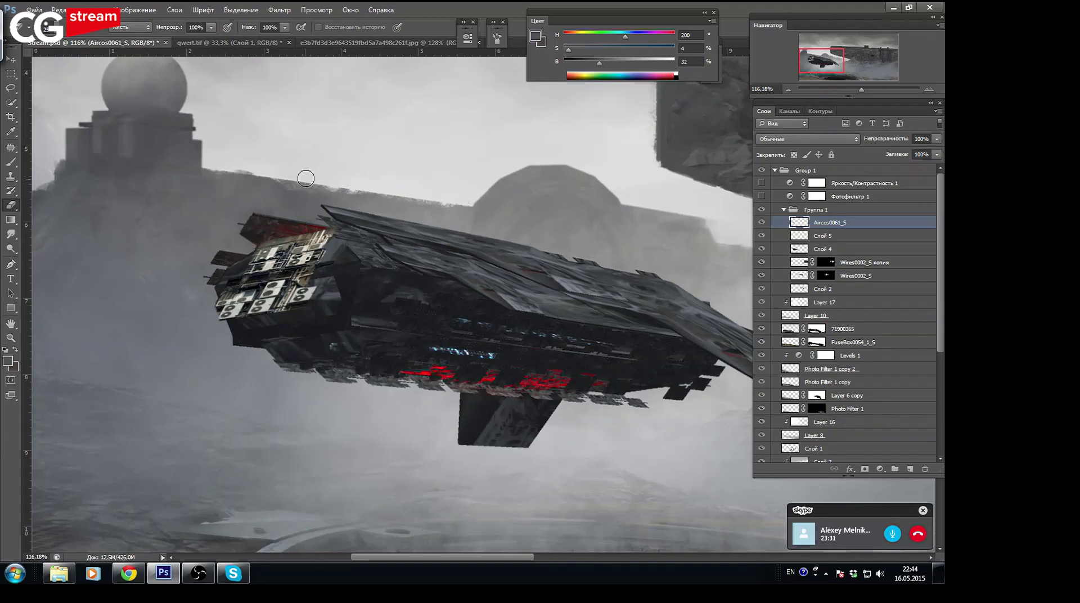
{"action": "left_click_drag", "start_coordinate": [264, 244], "coordinate": [279, 246]}
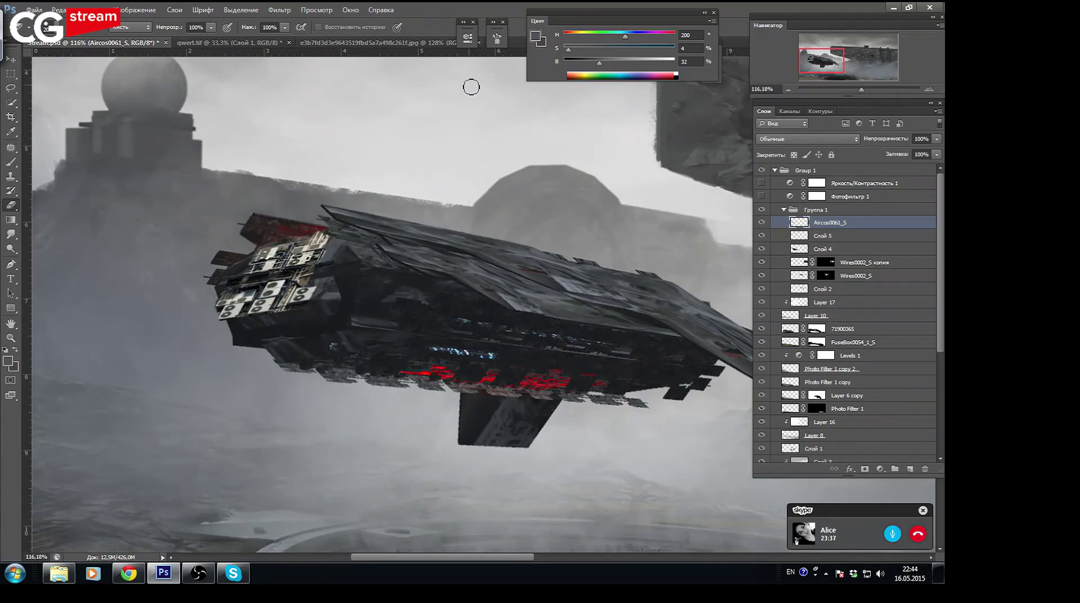
{"action": "left_click", "coordinate": [134, 10]}
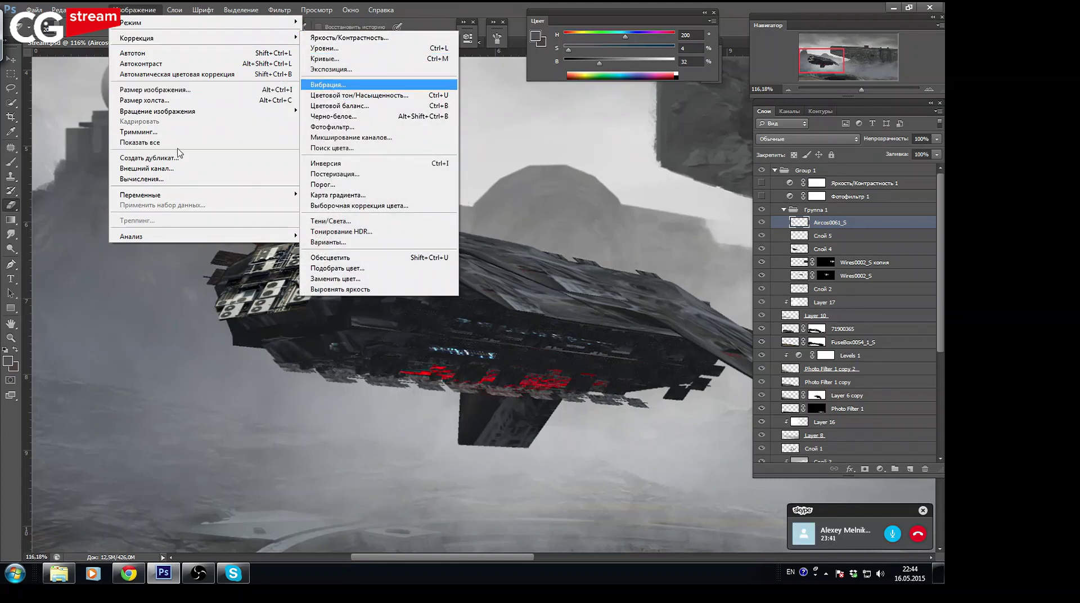
{"action": "mouse_move", "coordinate": [137, 38]}
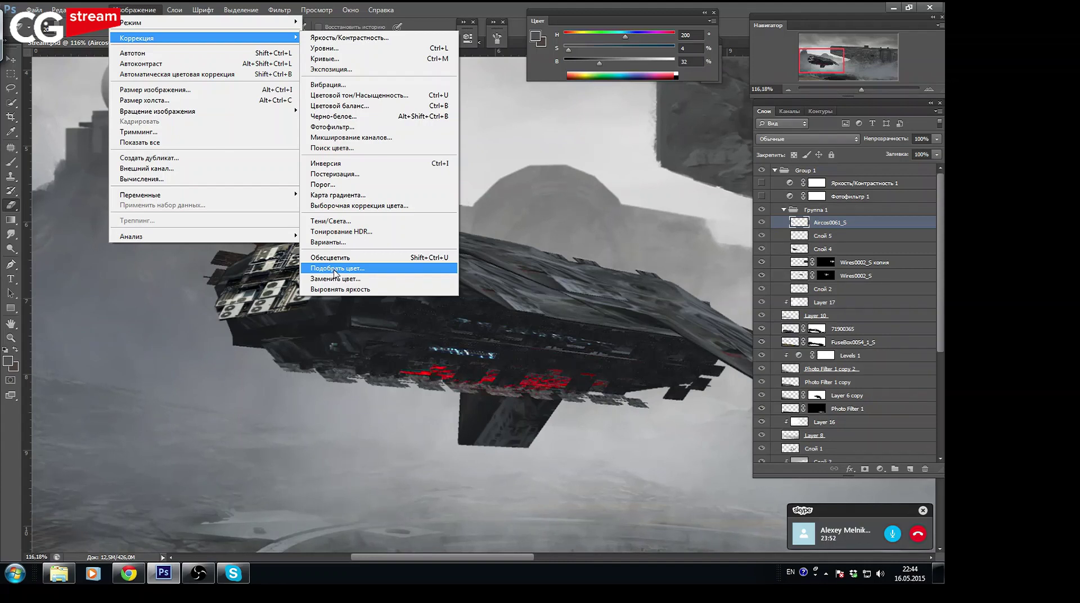
Match Color to Stream.psd's Photo Filter 1 layer, with lower colour intensity and luminance 34
{"action": "left_click", "coordinate": [338, 268]}
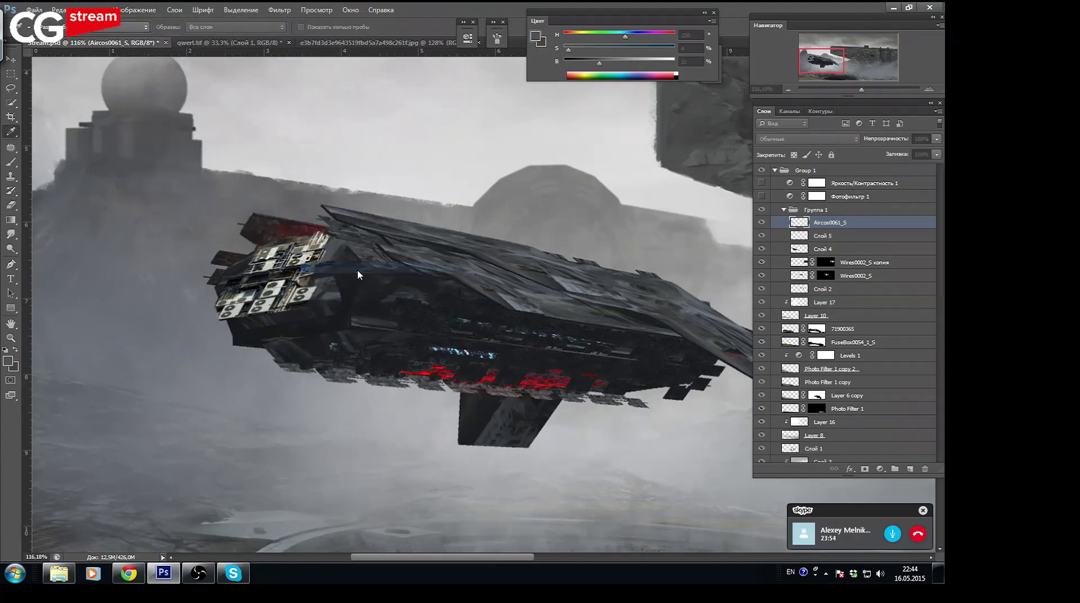
{"action": "left_click", "coordinate": [134, 241]}
{"action": "left_click", "coordinate": [118, 261]}
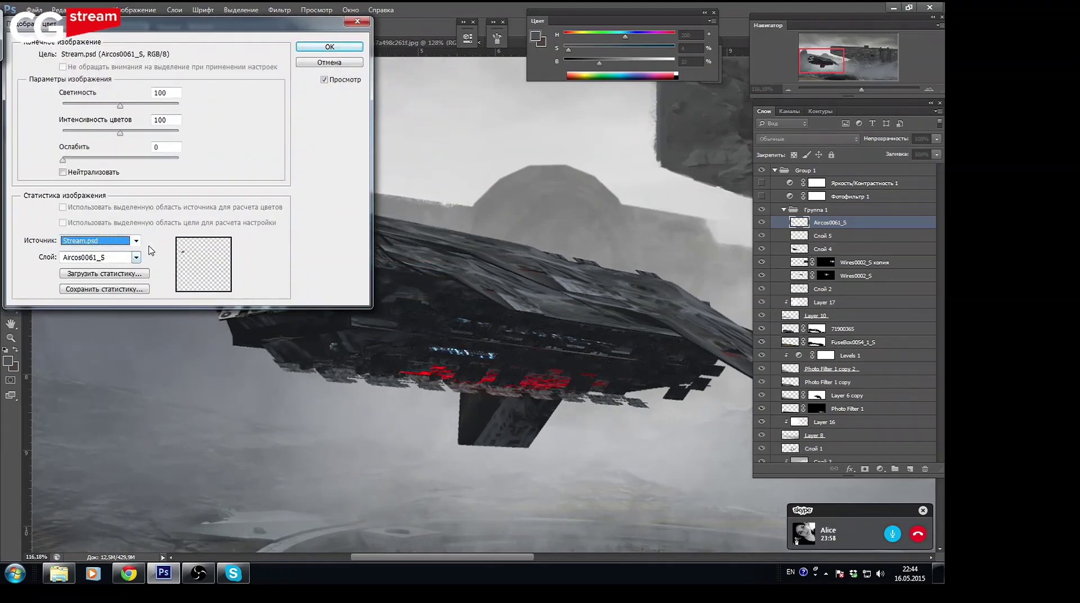
{"action": "mouse_move", "coordinate": [238, 30]}
{"action": "left_mouse_down"}
{"action": "mouse_move", "coordinate": [353, 61]}
{"action": "mouse_move", "coordinate": [598, 78]}
{"action": "left_mouse_up"}
{"action": "left_click", "coordinate": [494, 306]}
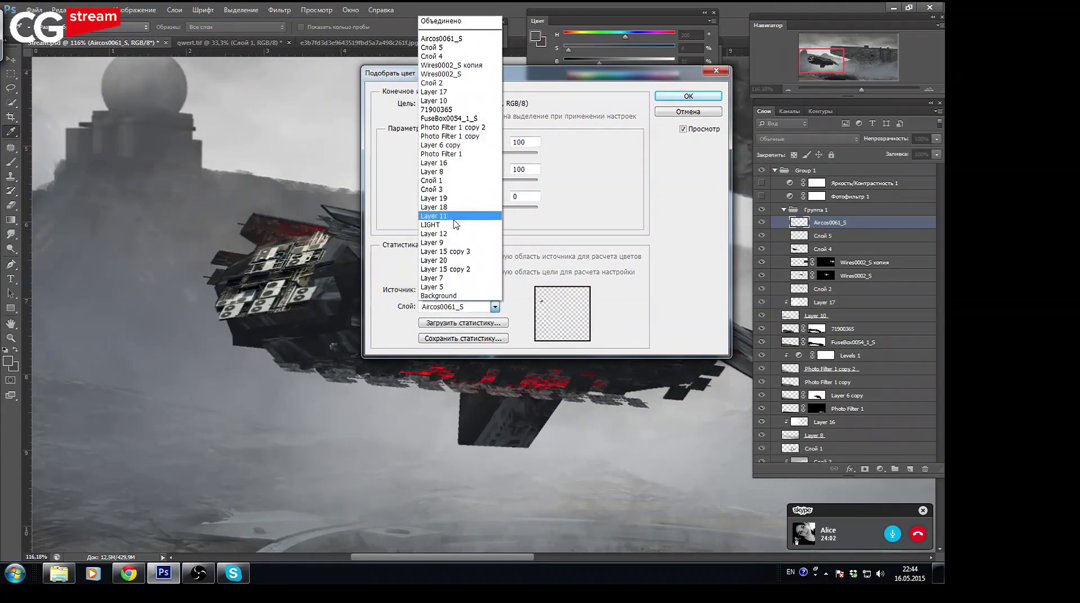
{"action": "left_click", "coordinate": [478, 154]}
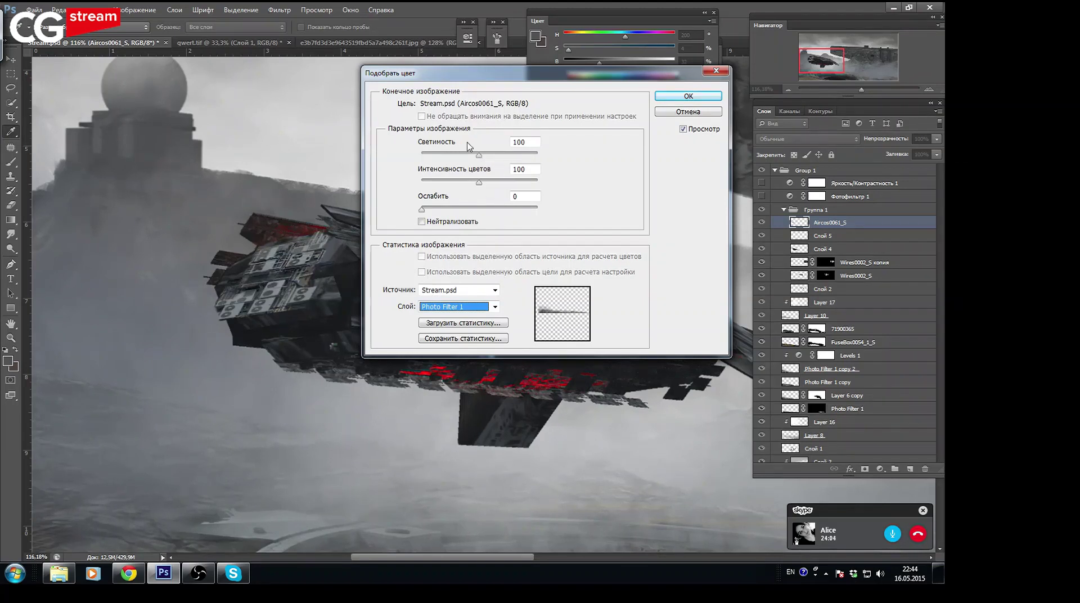
{"action": "mouse_move", "coordinate": [479, 183]}
{"action": "left_mouse_down"}
{"action": "mouse_move", "coordinate": [466, 184]}
{"action": "mouse_move", "coordinate": [457, 208]}
{"action": "left_mouse_up"}
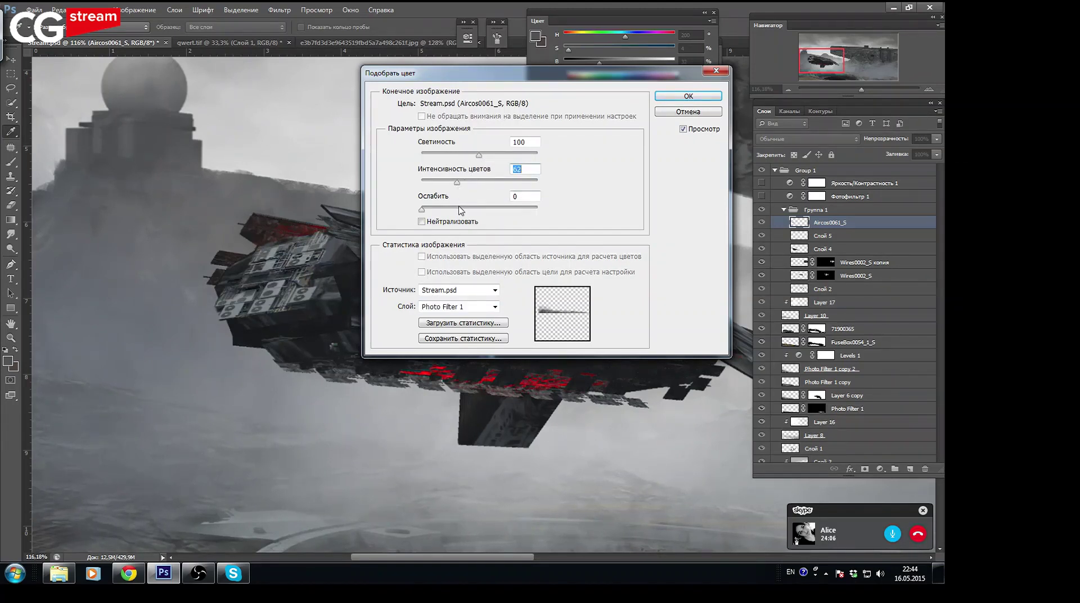
{"action": "left_click", "coordinate": [444, 155]}
{"action": "left_click_drag", "start_coordinate": [440, 155], "coordinate": [441, 155]}
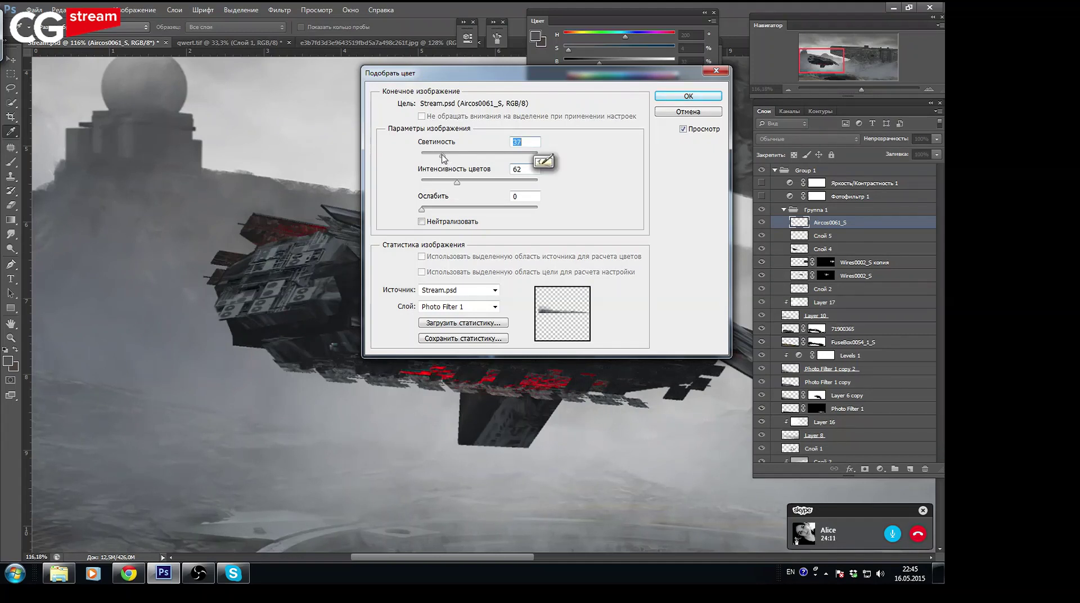
{"action": "left_click", "coordinate": [670, 98]}
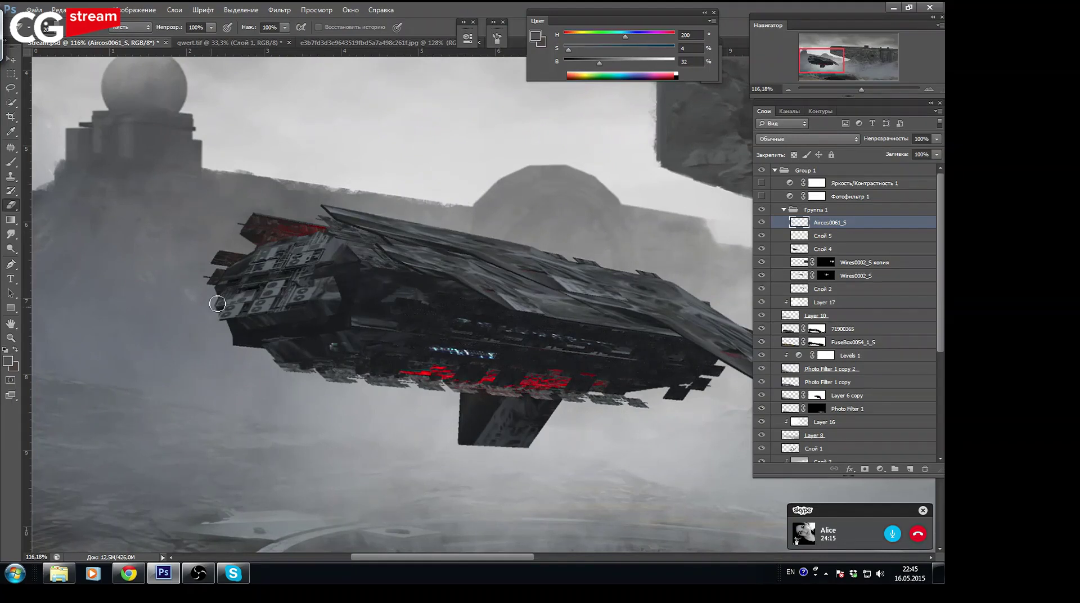